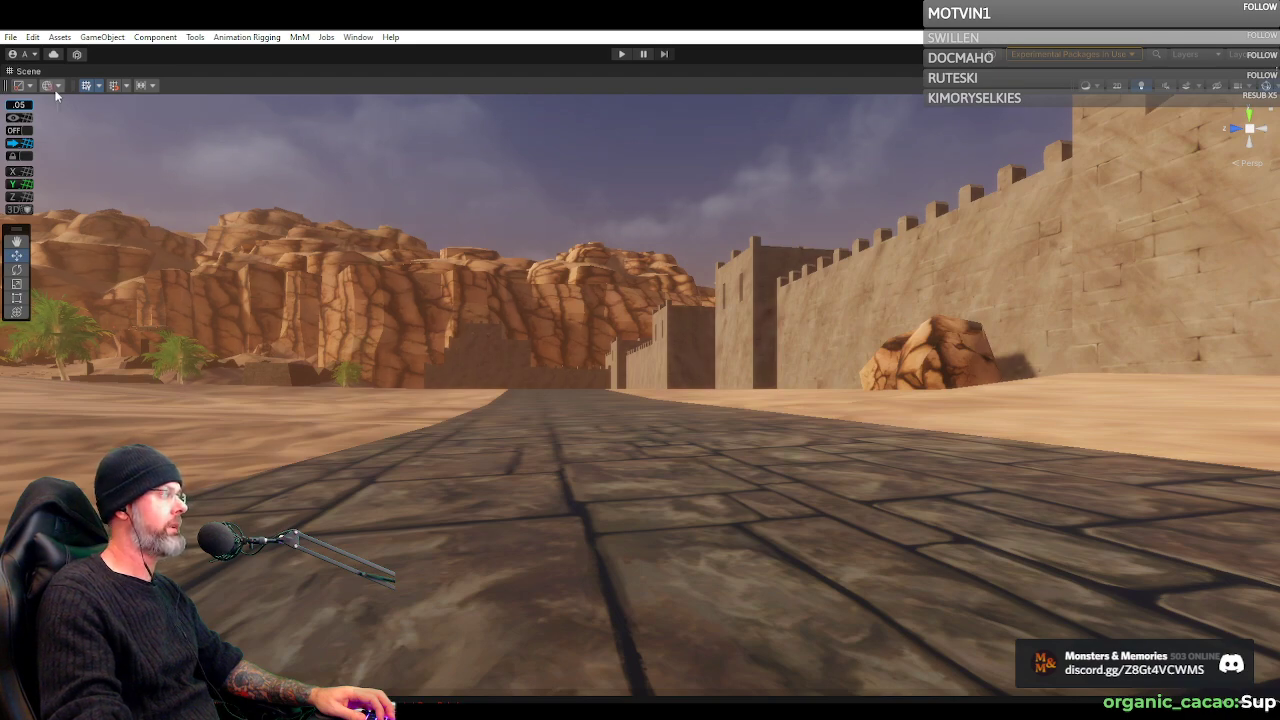
# Restore the maximized Scene view to the full editor layout with the Hierarchy and Project visible
pyautogui.doubleClick(30, 74)
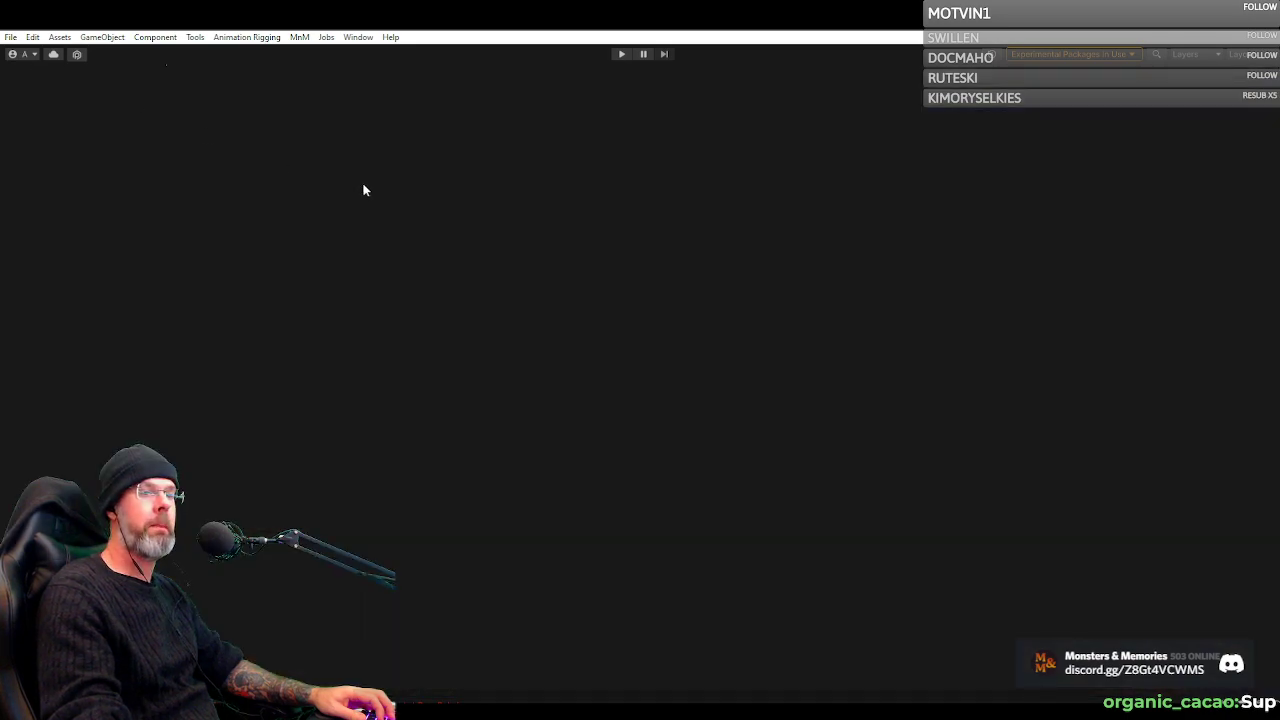
pyautogui.moveTo(565, 246); pyautogui.dragTo(1018, 238)
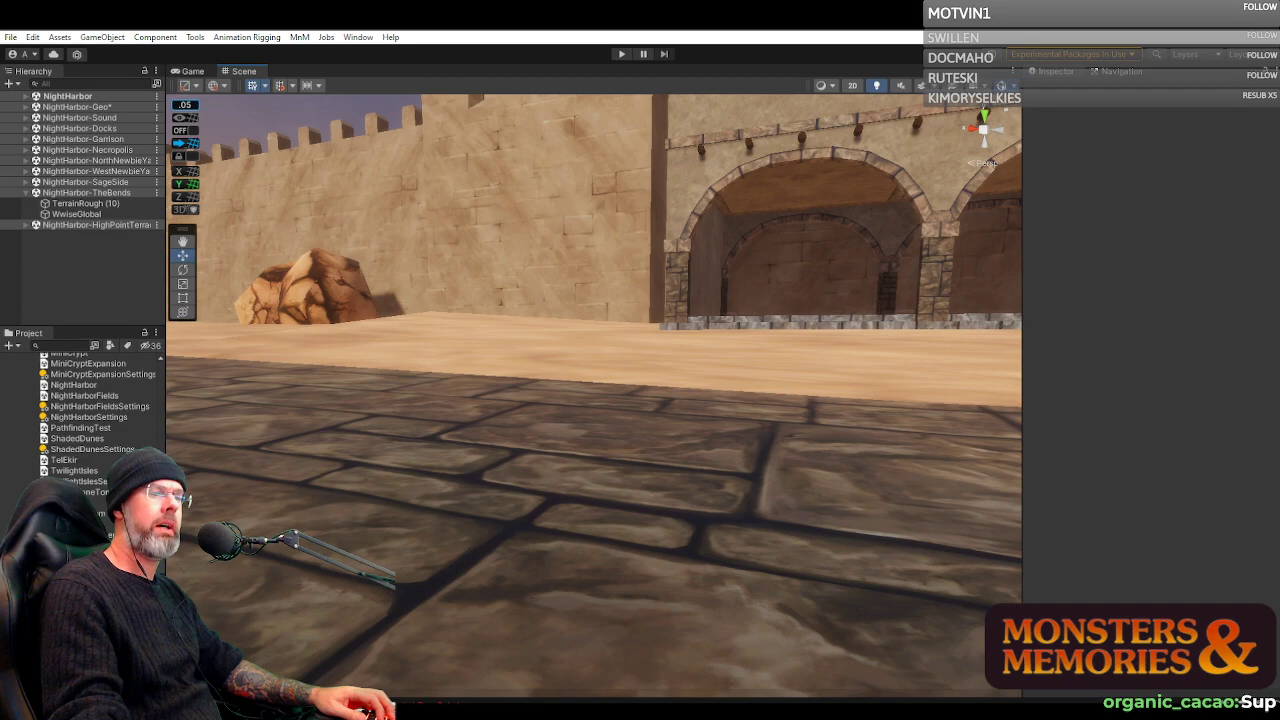
# Examine the NightHarbor waterfront, including the wooden docks, the harbor wall and the breakwater statue
pyautogui.moveTo(659, 349); pyautogui.dragTo(328, 341)
pyautogui.press('e')
pyautogui.scroll(1, 807, 401)
pyautogui.scroll(-3, 807, 401)
pyautogui.scroll(-1, 736, 315)
pyautogui.scroll(-1, 736, 311)
pyautogui.scroll(1, 771, 337)
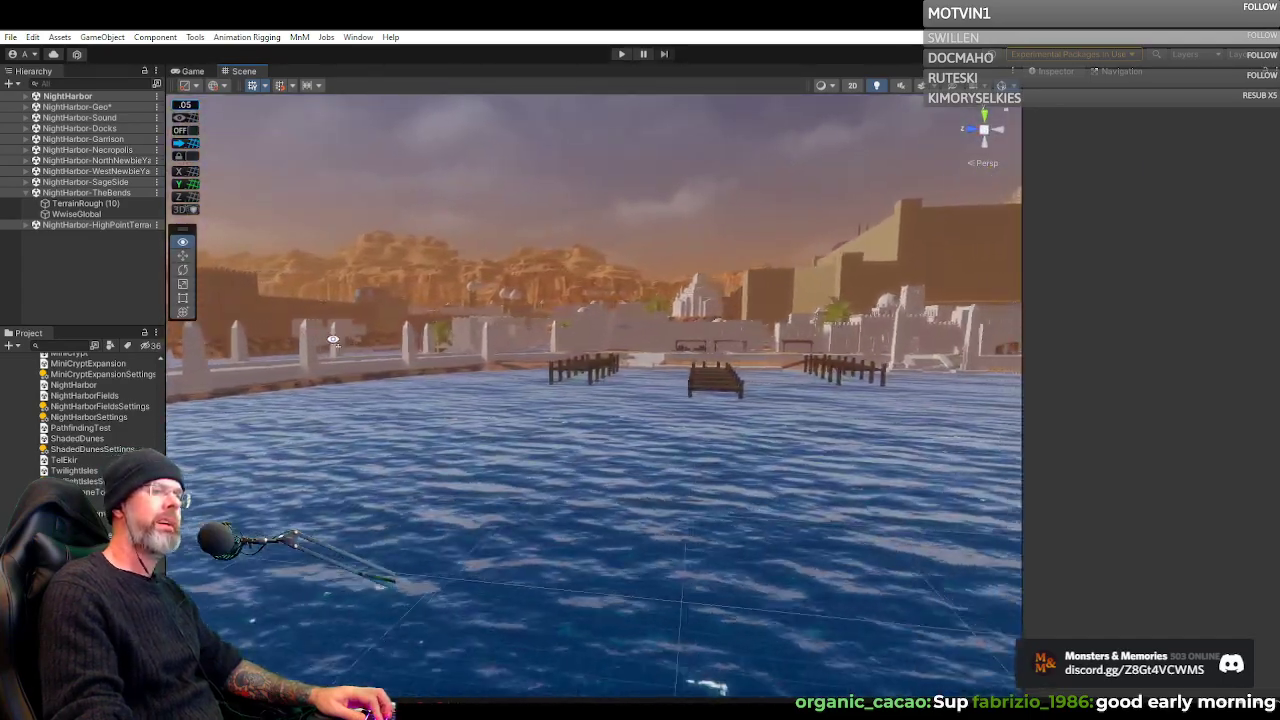
pyautogui.moveTo(332, 339); pyautogui.dragTo(177, 355)
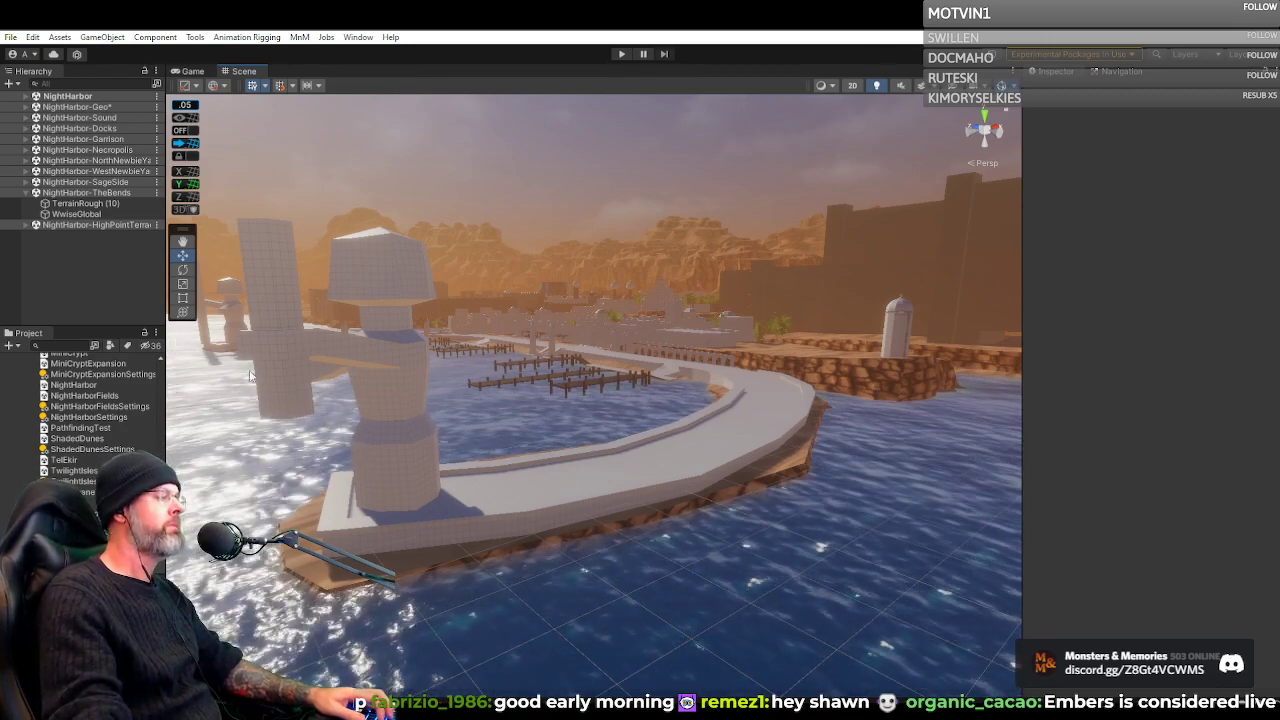
# Examine the red-gem gate and the city rooftops and banners around it from above
pyautogui.moveTo(545, 318); pyautogui.dragTo(854, 361)
pyautogui.scroll(-8, 517, 302)
pyautogui.scroll(7, 610, 300)
pyautogui.scroll(8, 547, 287)
pyautogui.scroll(1, 547, 300)
pyautogui.scroll(1, 557, 331)
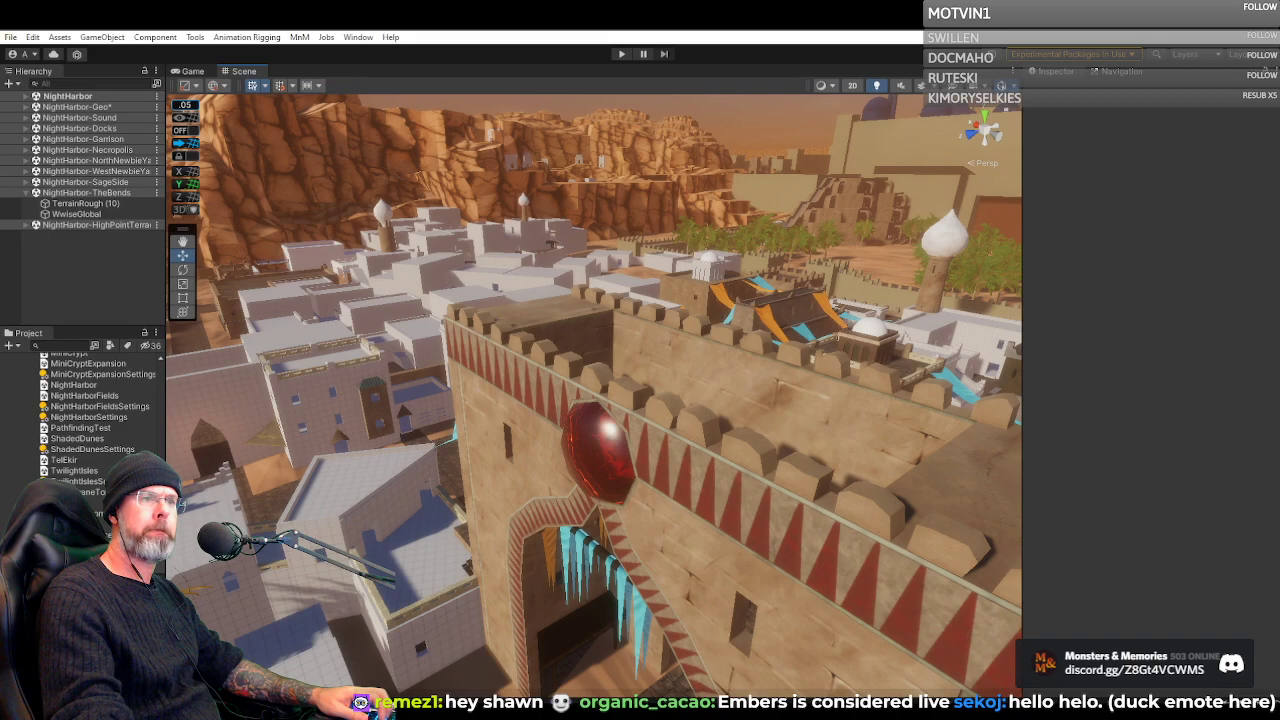
pyautogui.moveTo(607, 372); pyautogui.dragTo(457, 476)
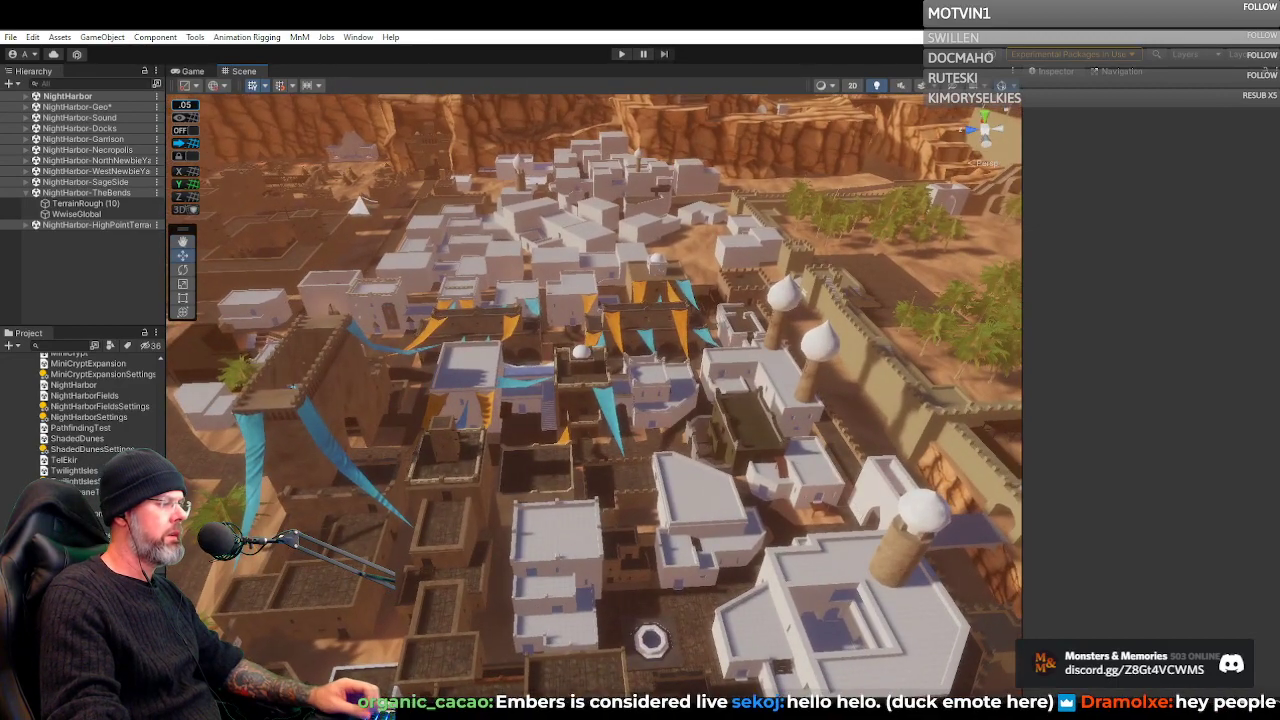
# Check the two open HeidiSQL windows with the content database and npc table, and minimize both
pyautogui.click(622, 684)
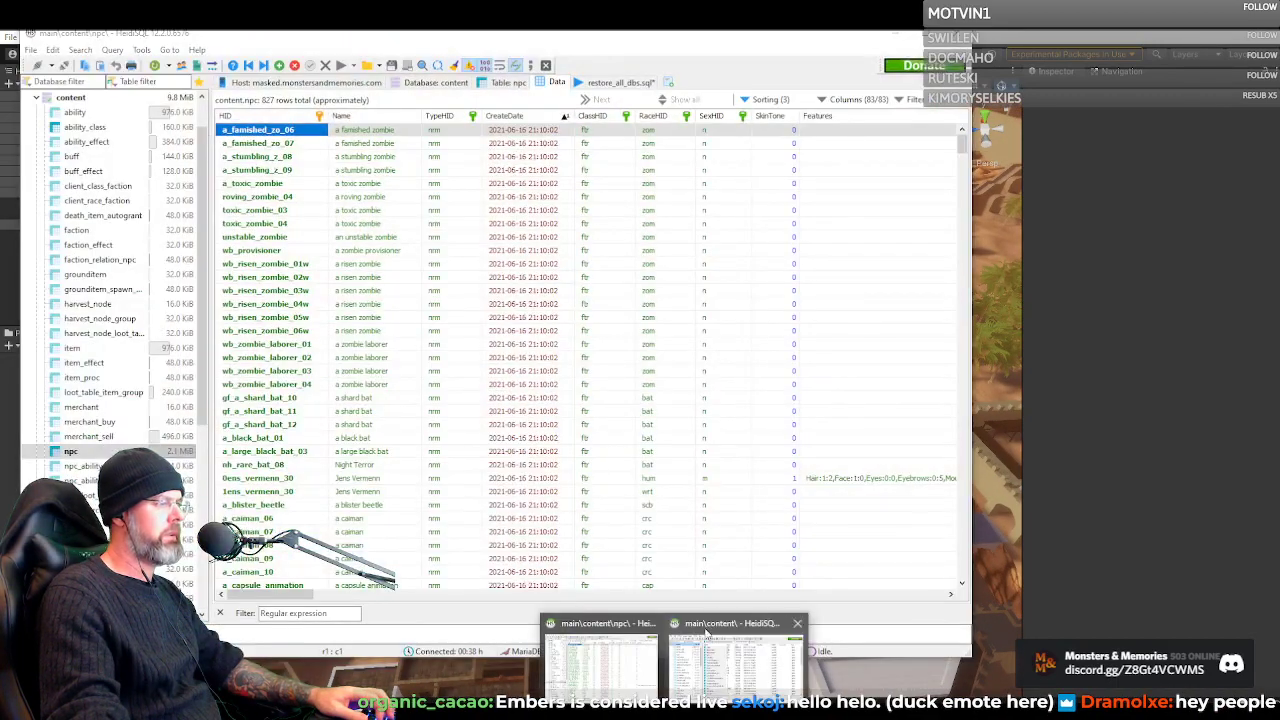
pyautogui.click(724, 648)
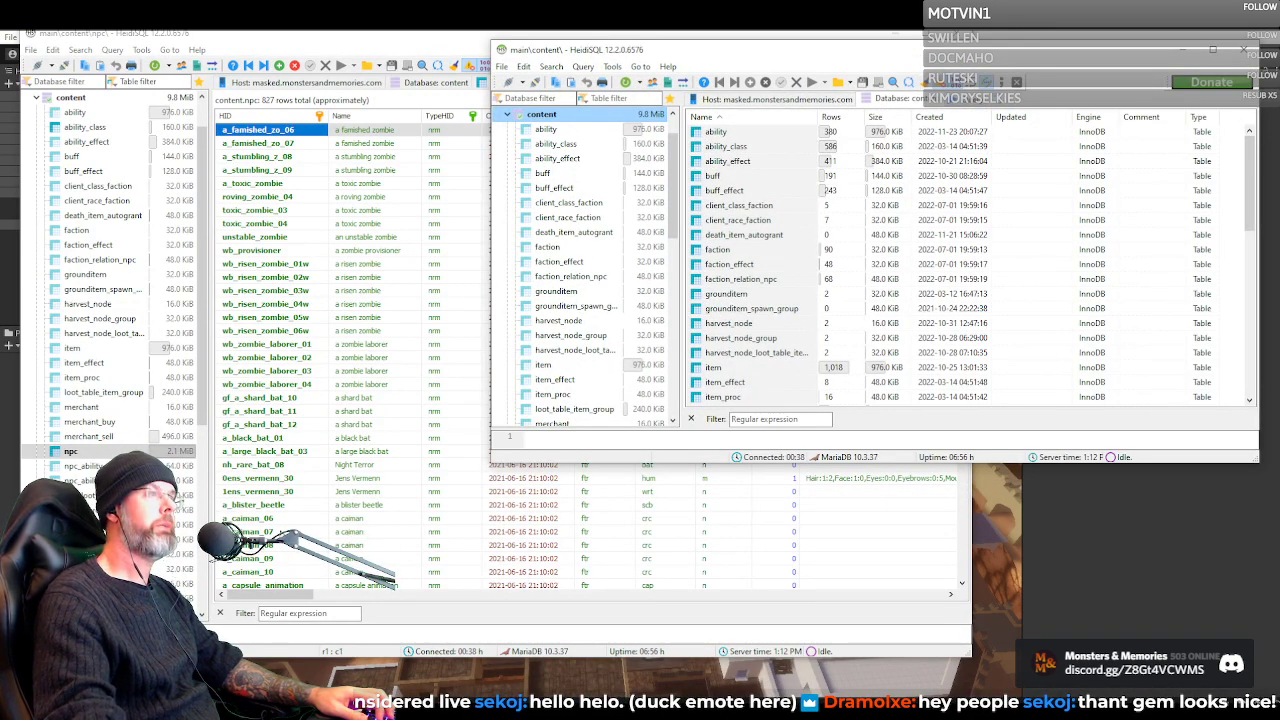
pyautogui.click(1184, 50)
pyautogui.click(895, 35)
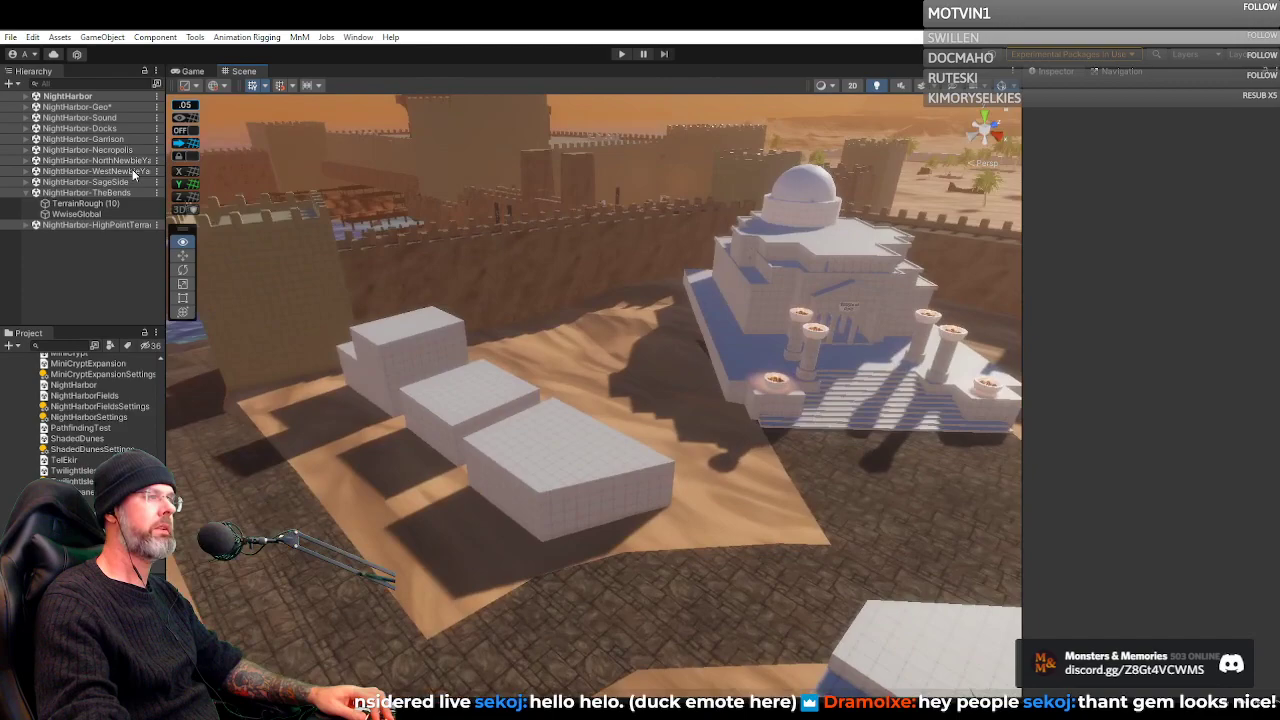
# Examine the red-gem gate from street level and the surrounding blocked-out city district from above
pyautogui.moveTo(133, 175); pyautogui.dragTo(898, 62)
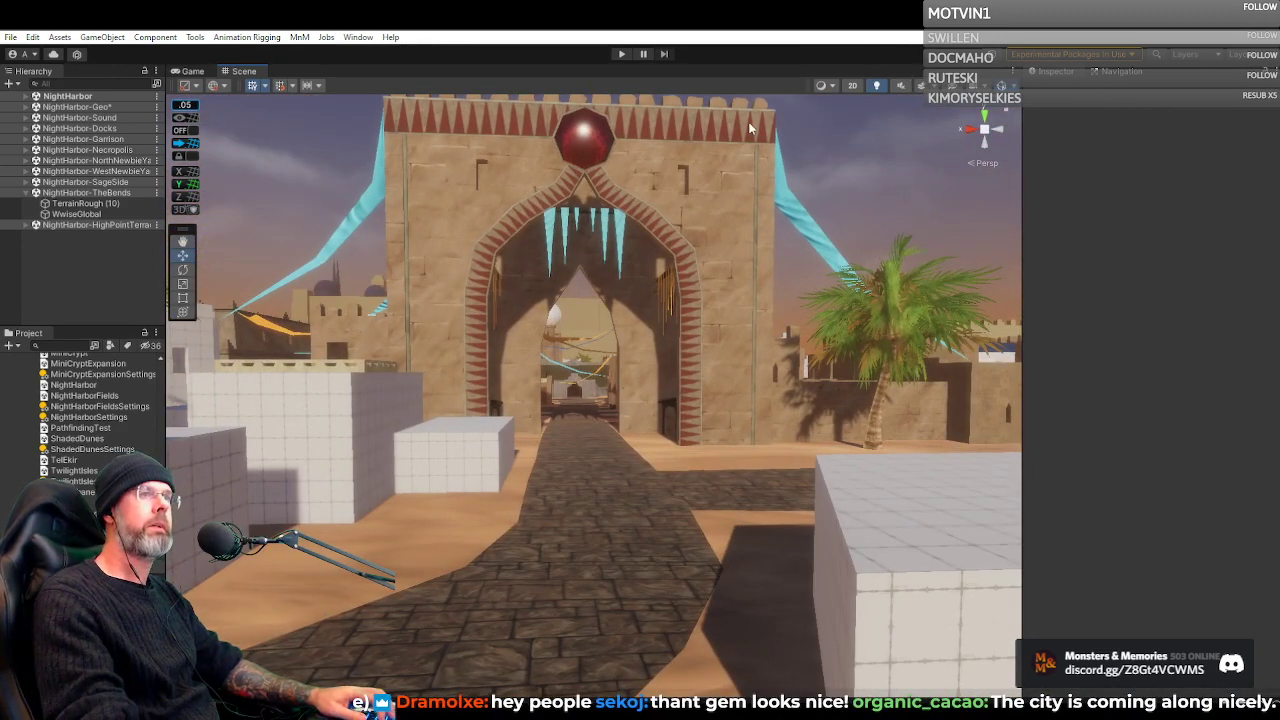
pyautogui.moveTo(722, 130); pyautogui.dragTo(517, 168)
pyautogui.scroll(1, 663, 172)
pyautogui.press('w')
pyautogui.scroll(-5, 690, 171)
pyautogui.scroll(-3, 686, 143)
pyautogui.scroll(1, 626, 140)
pyautogui.scroll(-1, 640, 134)
pyautogui.scroll(1, 652, 131)
pyautogui.scroll(-4, 669, 132)
pyautogui.scroll(1, 699, 133)
pyautogui.scroll(-1, 699, 133)
pyautogui.scroll(1, 691, 155)
pyautogui.scroll(-1, 692, 157)
pyautogui.scroll(1, 698, 126)
pyautogui.scroll(2, 854, 134)
pyautogui.scroll(-2, 715, 129)
pyautogui.scroll(1, 714, 127)
pyautogui.scroll(-1, 714, 127)
pyautogui.scroll(2, 372, 134)
pyautogui.scroll(2, 400, 132)
pyautogui.scroll(3, 345, 131)
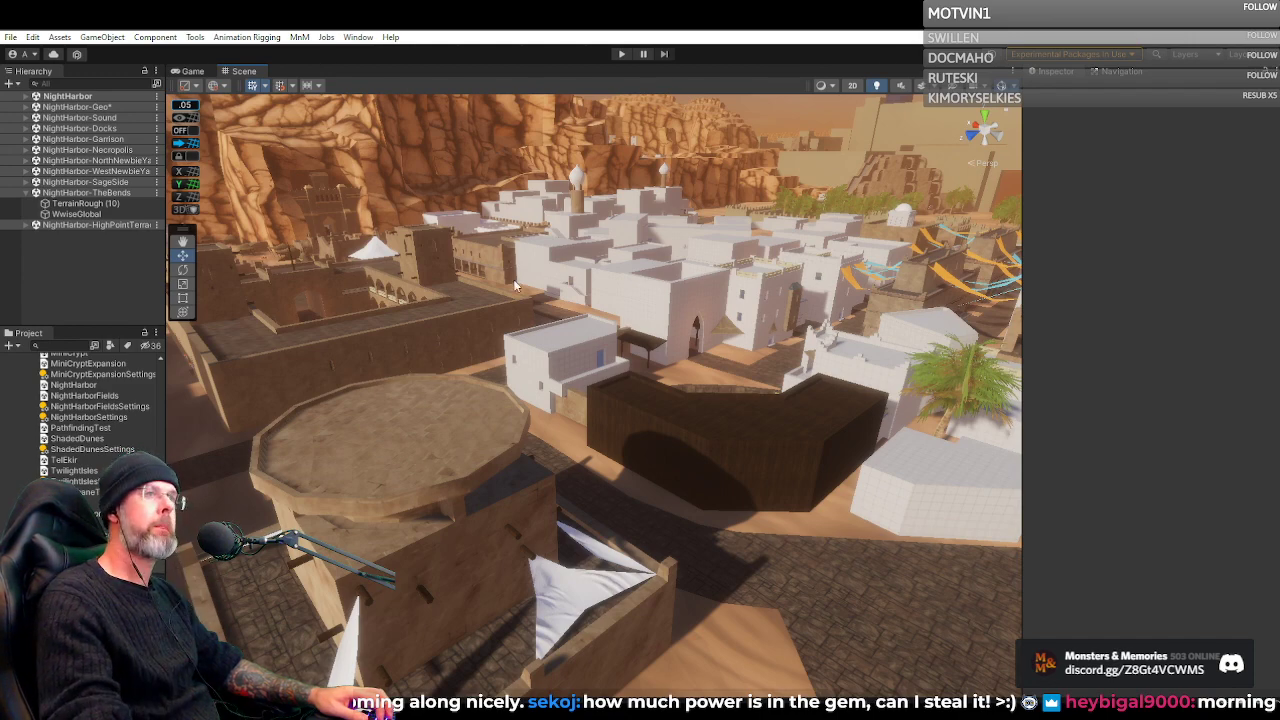
pyautogui.moveTo(513, 279); pyautogui.dragTo(701, 303)
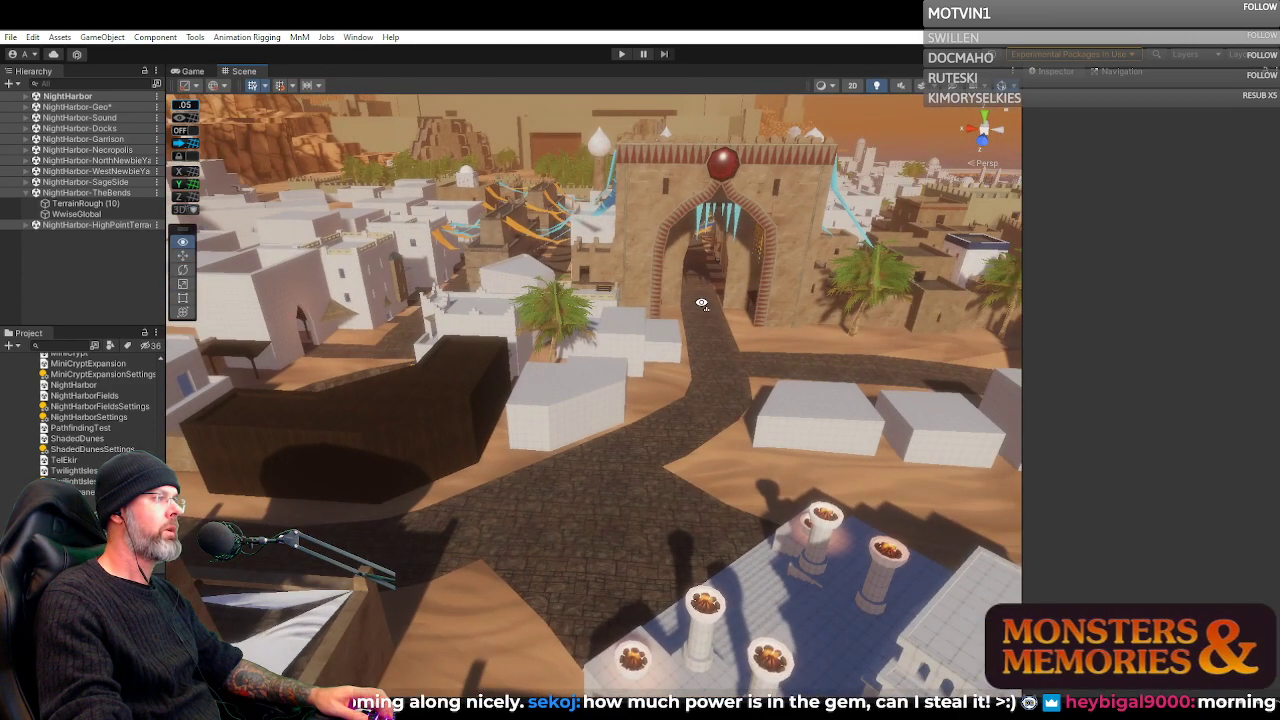
pyautogui.press('e')
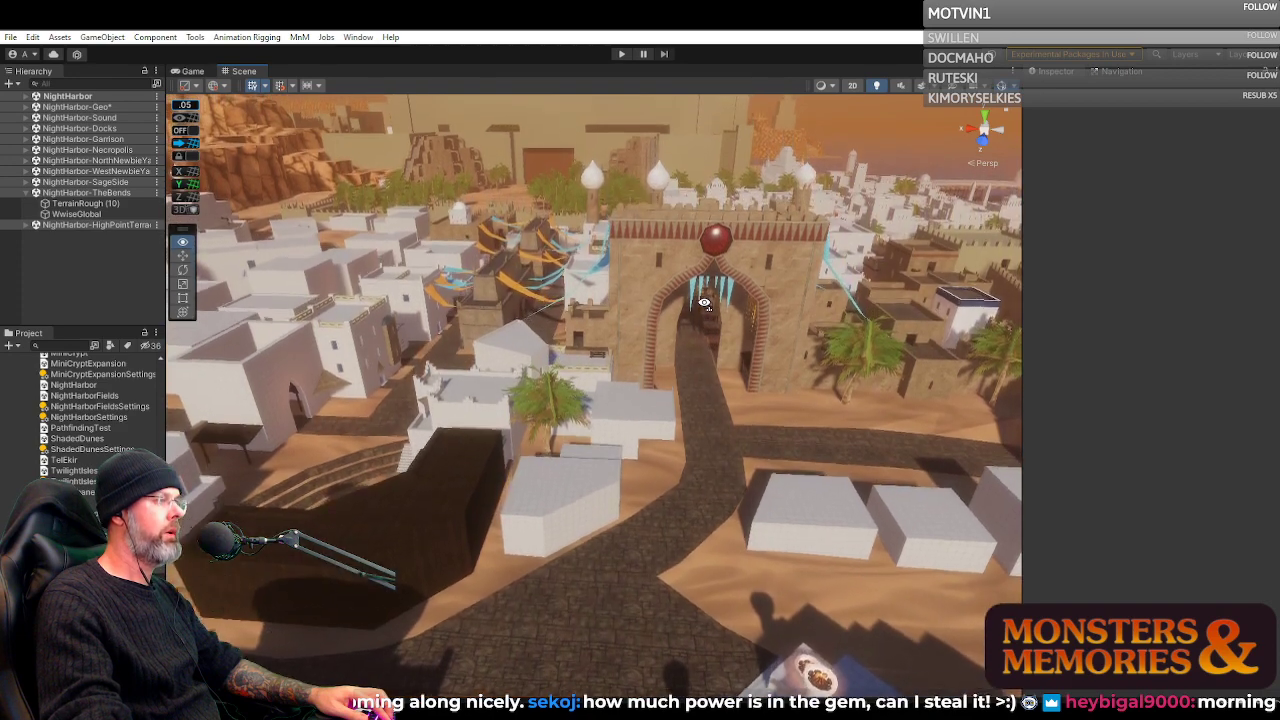
pyautogui.press('e')
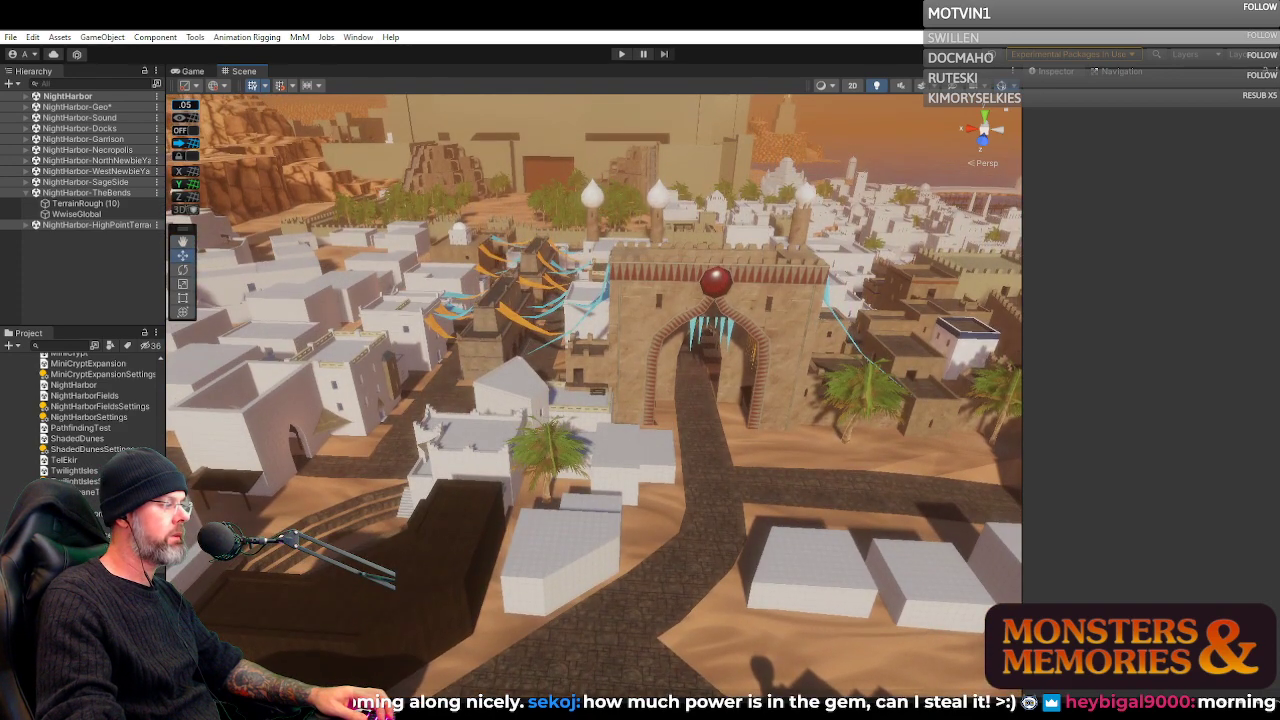
# Switch to the Inquisitor Quest document in the Brave browser
pyautogui.moveTo(490, 714)
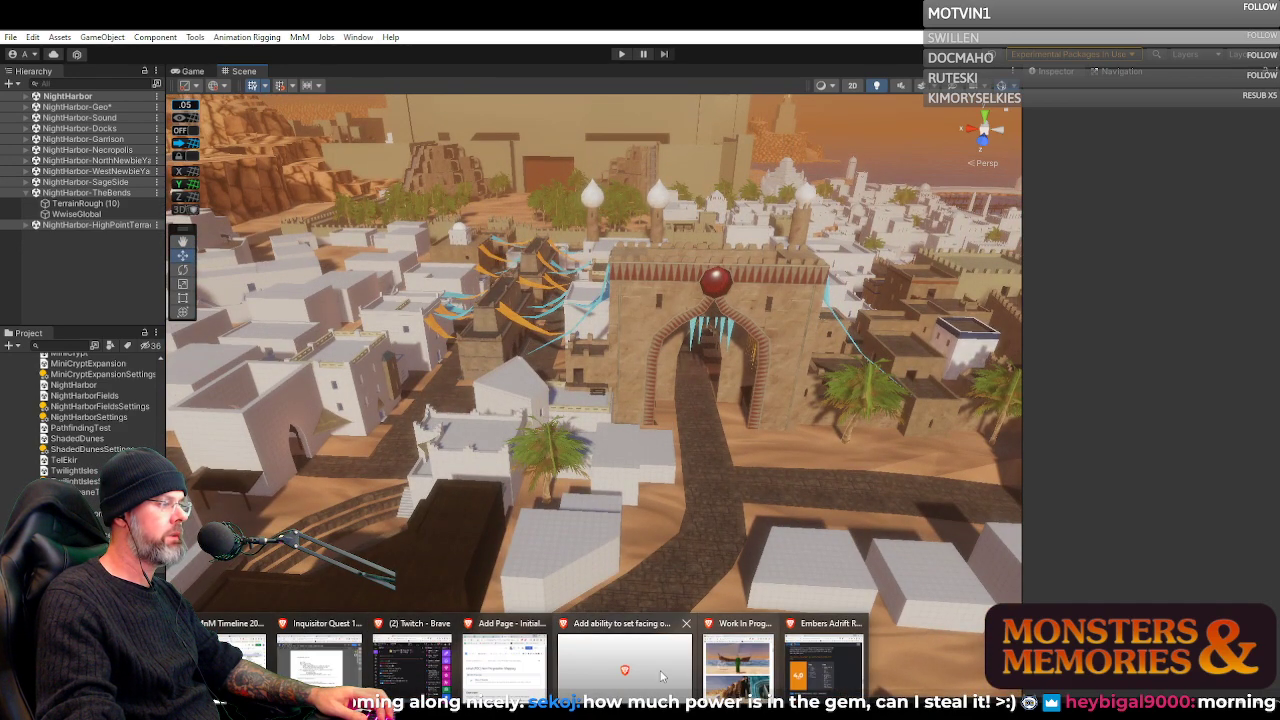
pyautogui.click(331, 667)
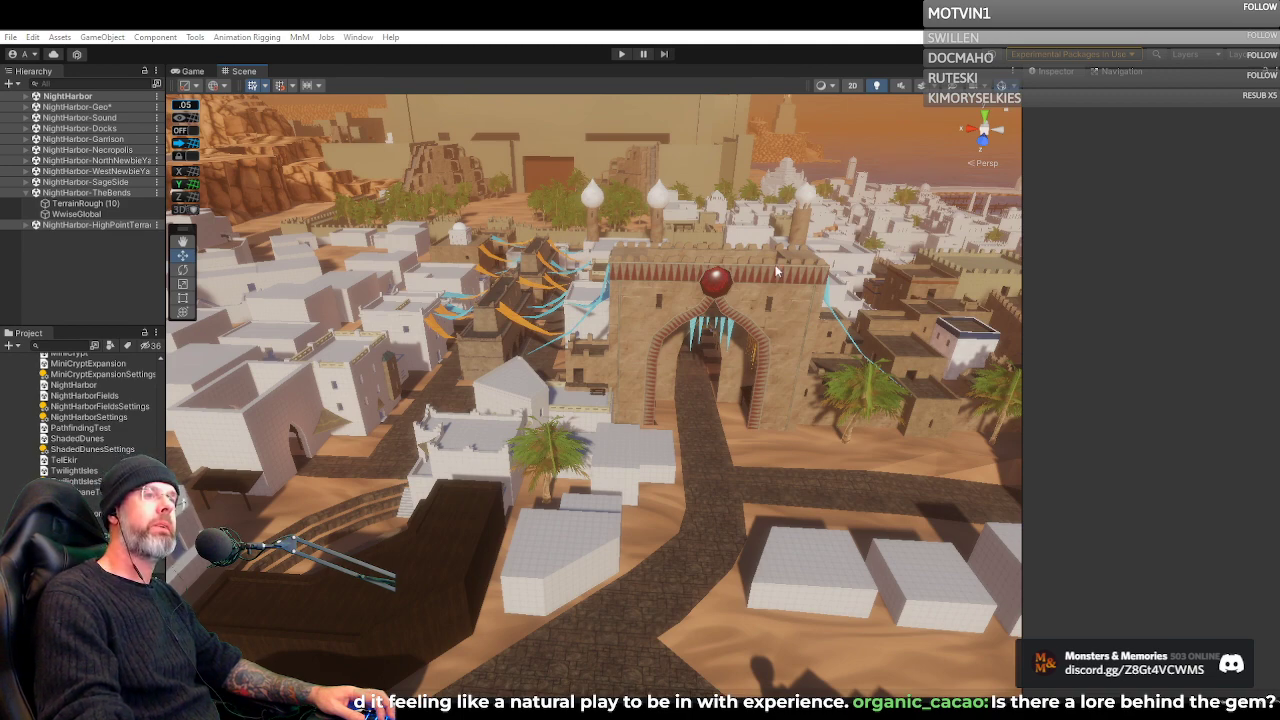
# Examine the red-gem gate's approach road and the fortress with cliffside facades inside the rocky canyon
pyautogui.moveTo(778, 272); pyautogui.dragTo(280, 215)
pyautogui.moveTo(186, 243); pyautogui.dragTo(704, 182)
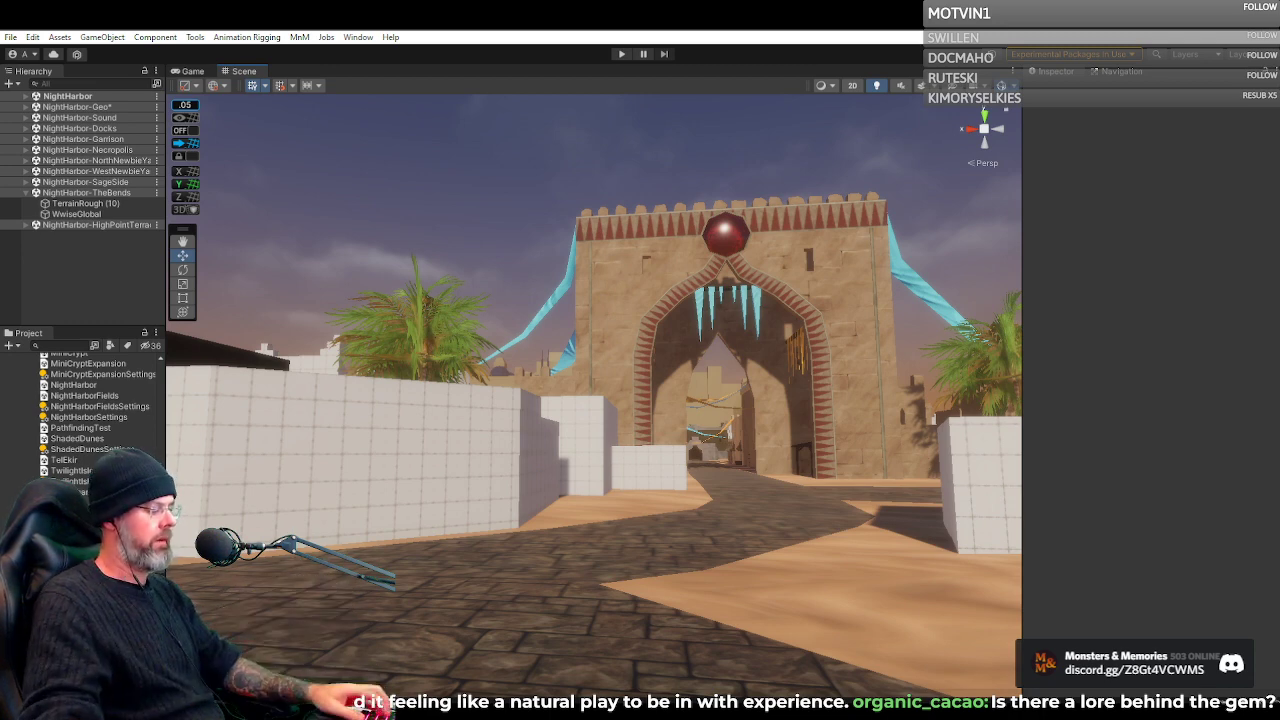
pyautogui.moveTo(718, 444); pyautogui.dragTo(368, 536)
pyautogui.press('w')
pyautogui.press('e')
pyautogui.scroll(5, 560, 452)
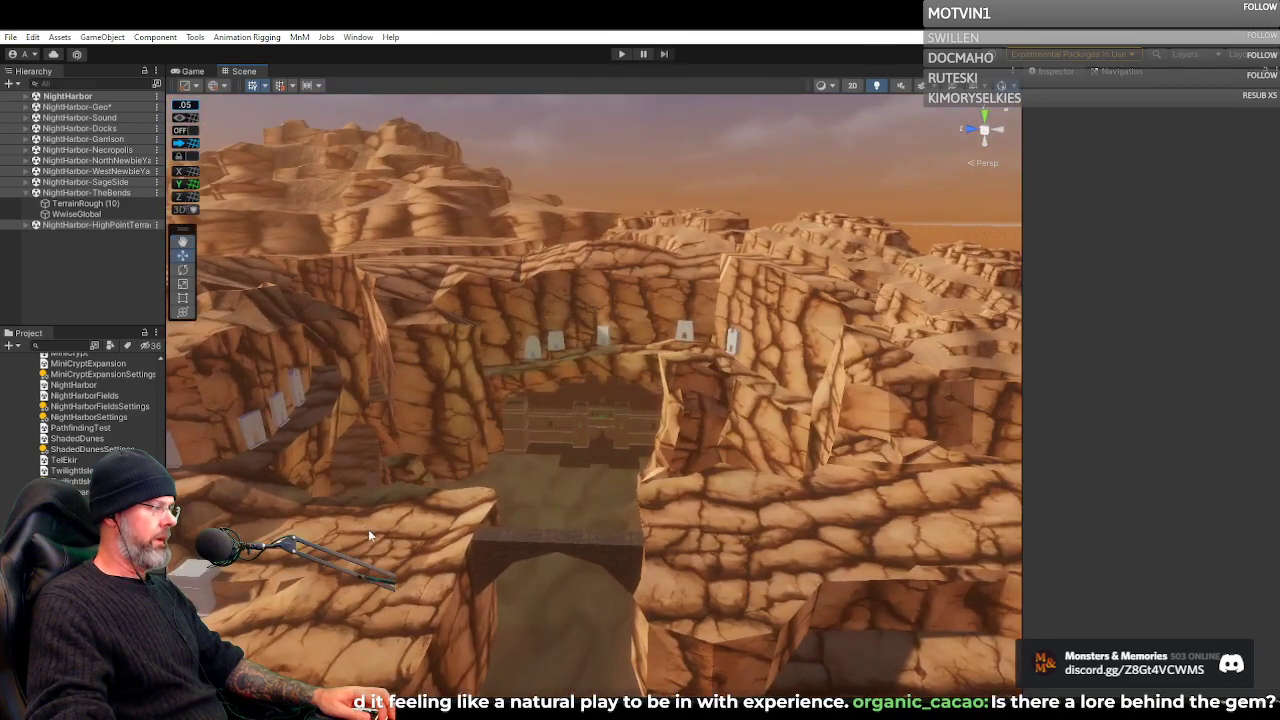
pyautogui.moveTo(532, 478); pyautogui.dragTo(672, 471)
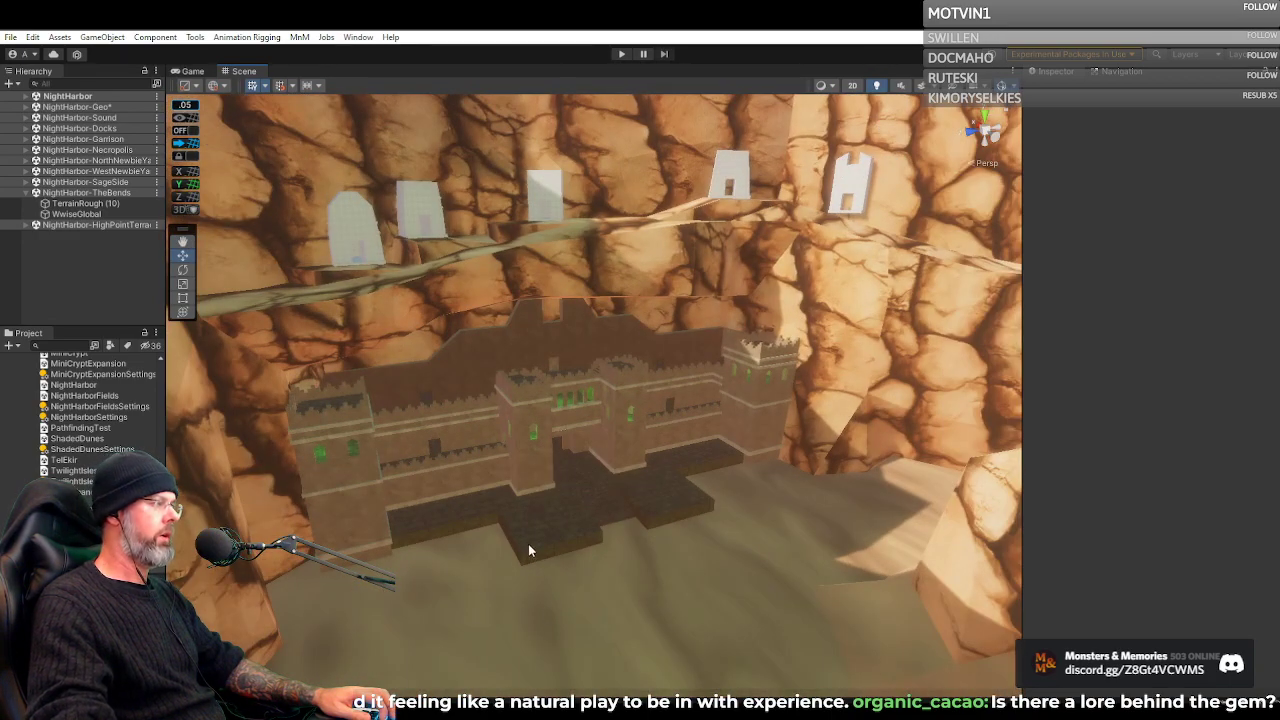
pyautogui.moveTo(528, 543); pyautogui.dragTo(495, 504)
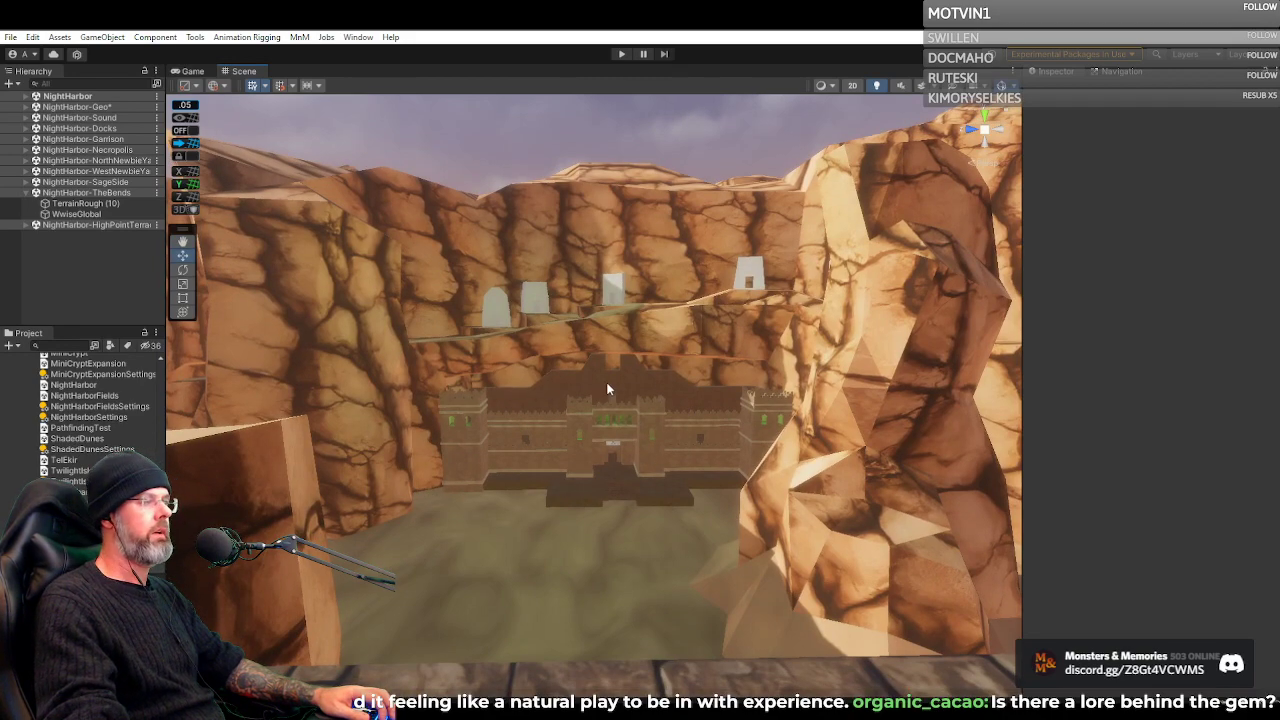
# Return to the red-gem gate and examine its arch, banners and the paved plaza beside the temple steps
pyautogui.moveTo(607, 388); pyautogui.dragTo(910, 343)
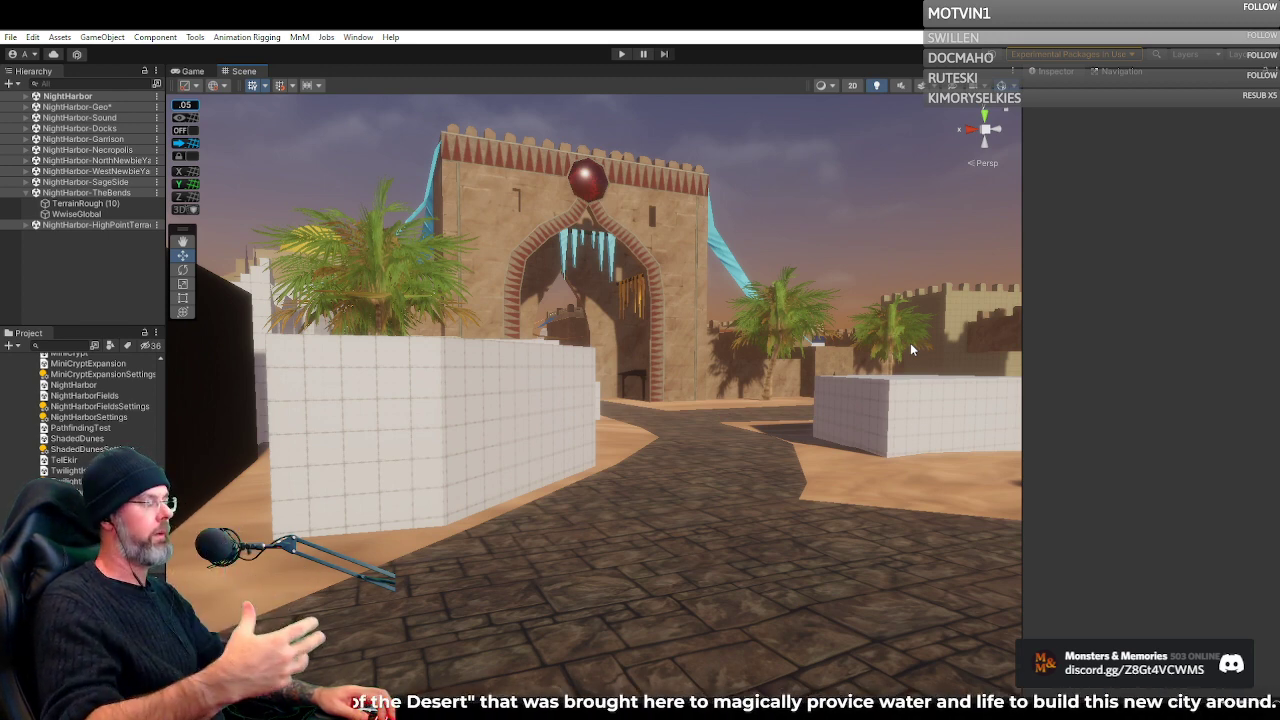
pyautogui.moveTo(804, 418); pyautogui.dragTo(506, 279)
pyautogui.press('e')
pyautogui.press('w')
pyautogui.press('s')
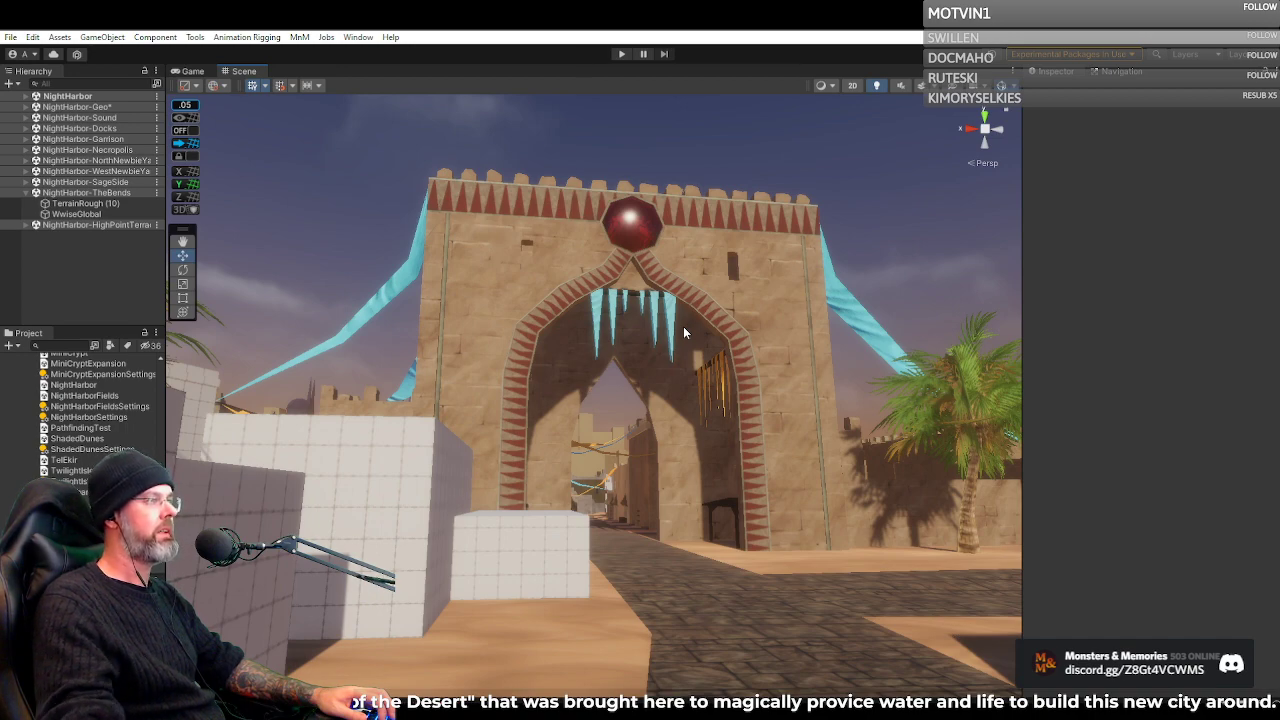
pyautogui.moveTo(683, 326); pyautogui.dragTo(510, 242)
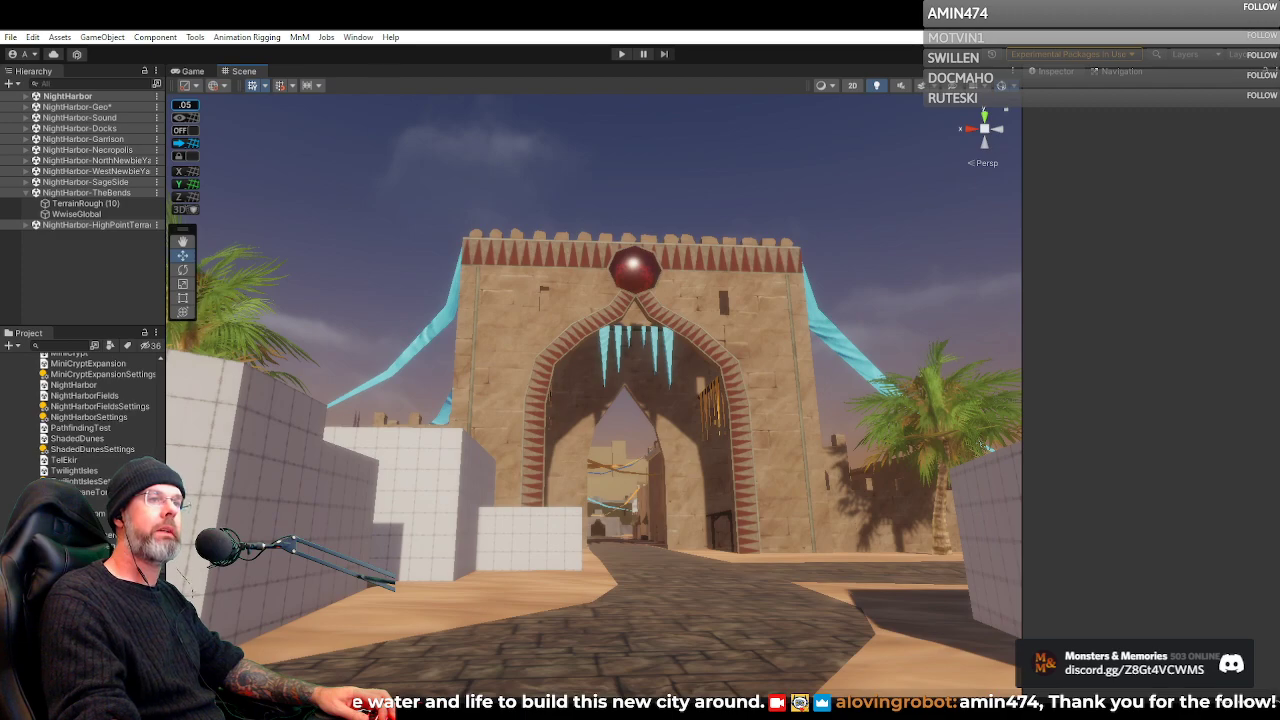
pyautogui.moveTo(703, 390); pyautogui.dragTo(870, 451)
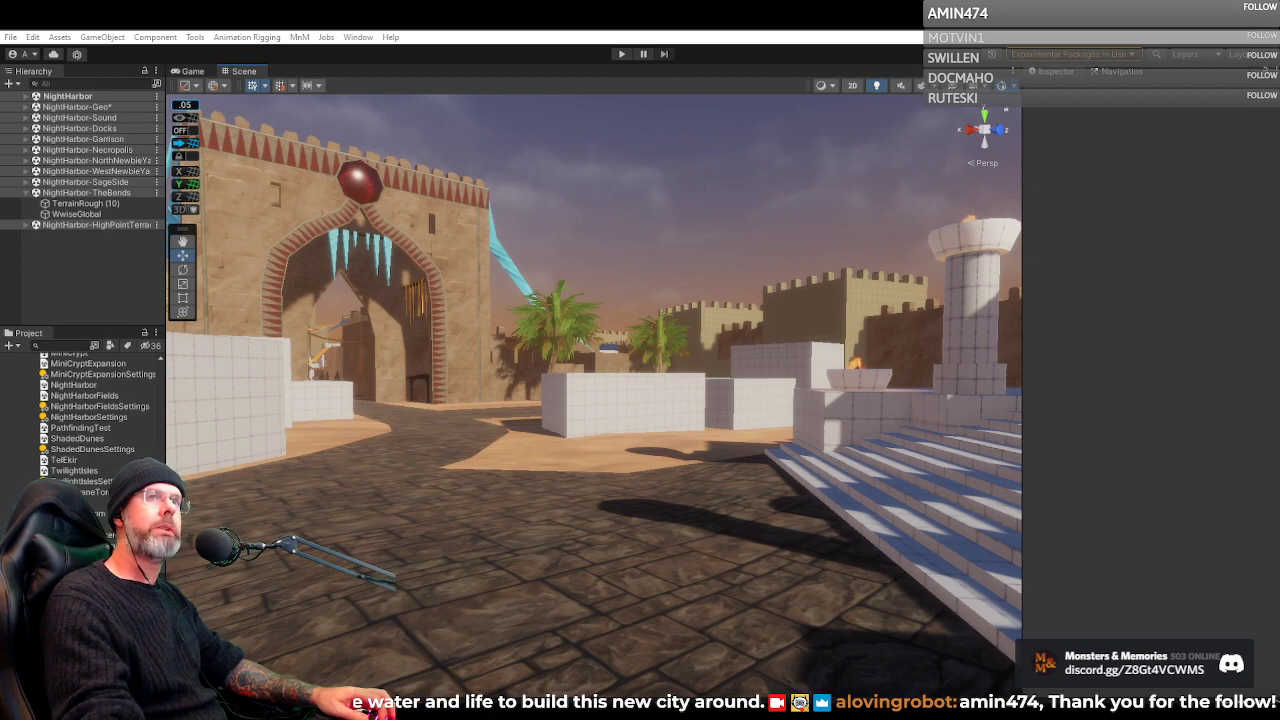
# Examine the Bath House building, the nearby city walls and the paved road to the torch-lit gateway
pyautogui.moveTo(767, 281); pyautogui.dragTo(1010, 405)
pyautogui.press('w')
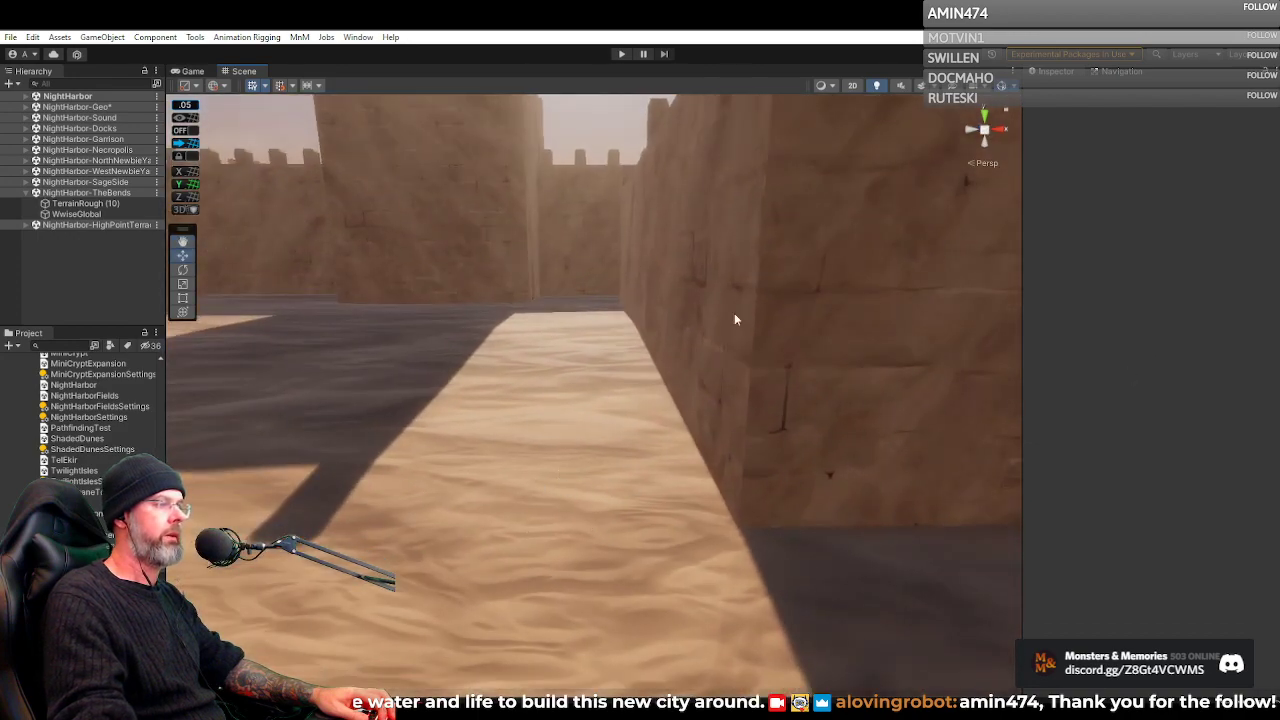
pyautogui.moveTo(734, 319); pyautogui.dragTo(578, 375)
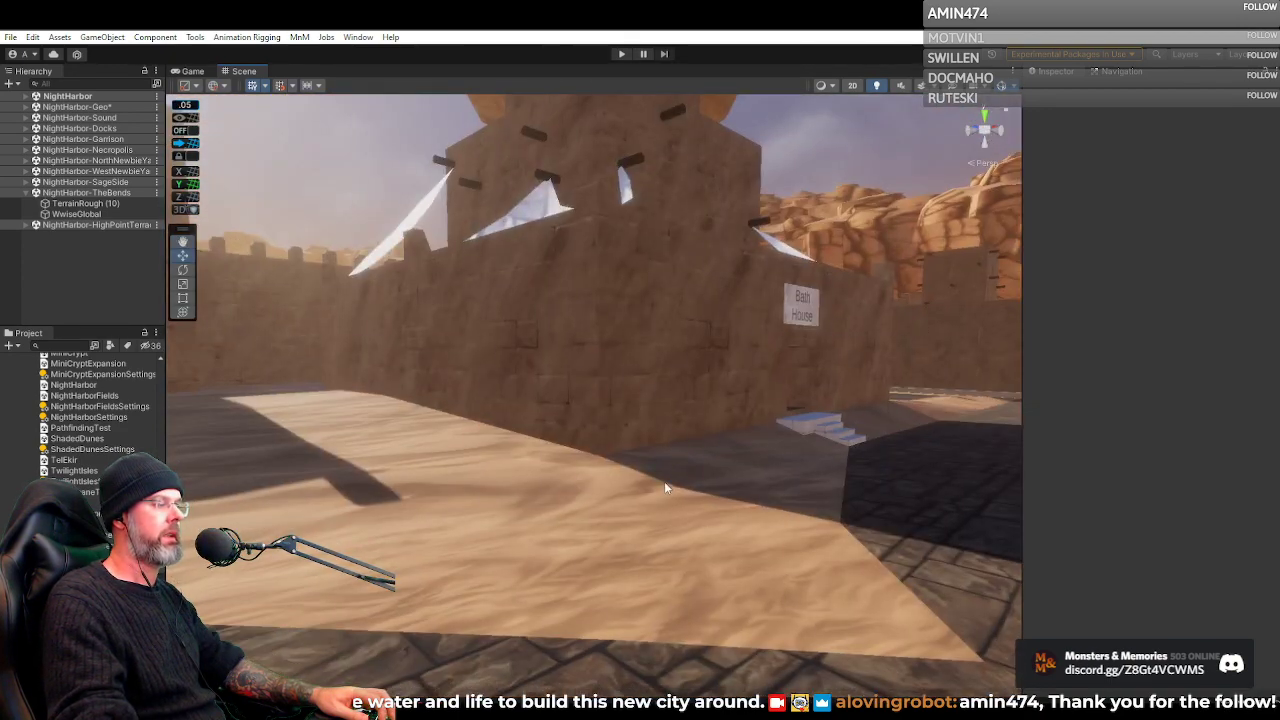
pyautogui.moveTo(664, 487); pyautogui.dragTo(1111, 484)
pyautogui.moveTo(283, 452); pyautogui.dragTo(907, 508)
pyautogui.moveTo(771, 445); pyautogui.dragTo(864, 393)
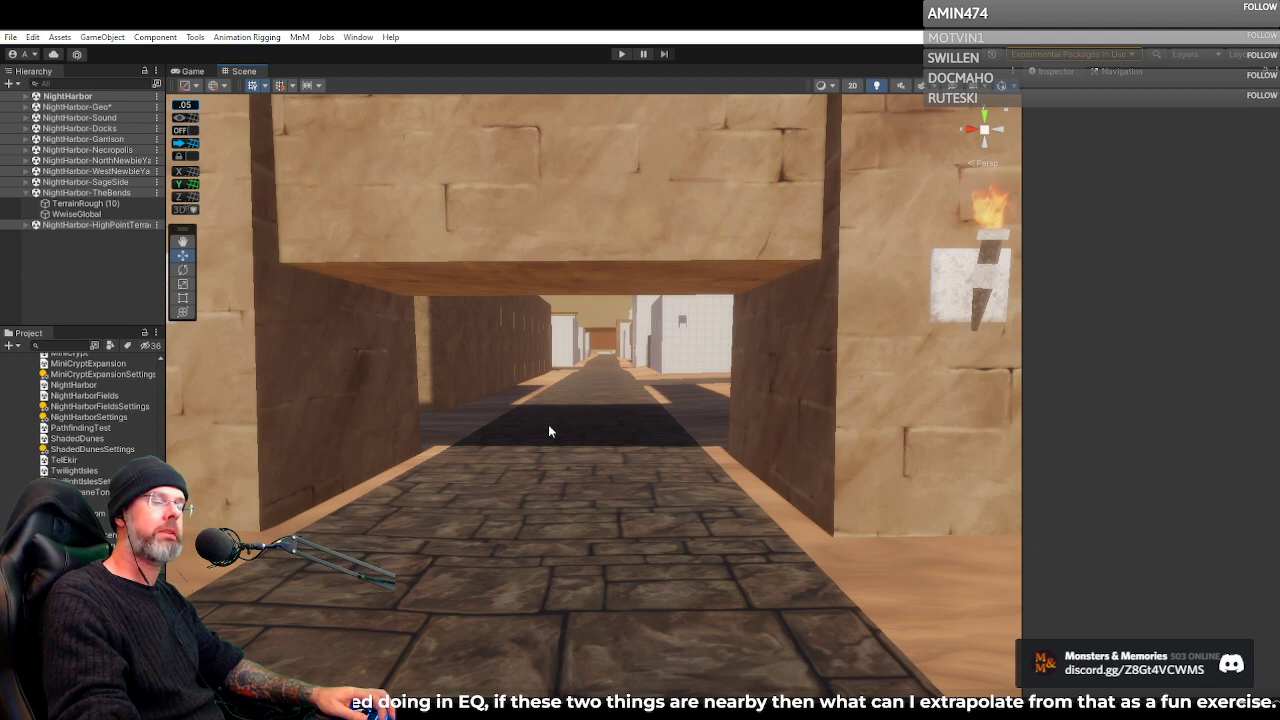
# Examine the torch-lit city gateway from inside and outside, along with the stone road through the desert
pyautogui.moveTo(536, 432); pyautogui.dragTo(166, 398)
pyautogui.scroll(-1, 821, 403)
pyautogui.scroll(-1, 860, 403)
pyautogui.scroll(-1, 858, 406)
pyautogui.scroll(-1, 882, 414)
pyautogui.press('w')
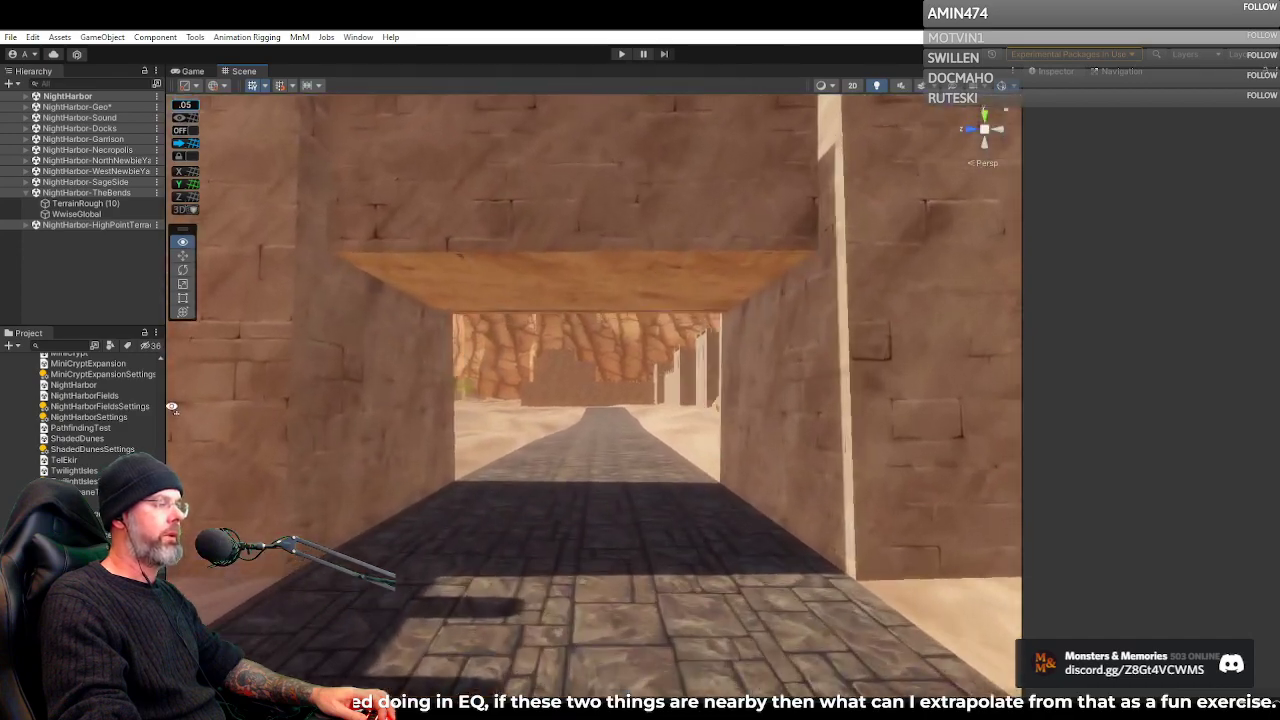
pyautogui.press('w')
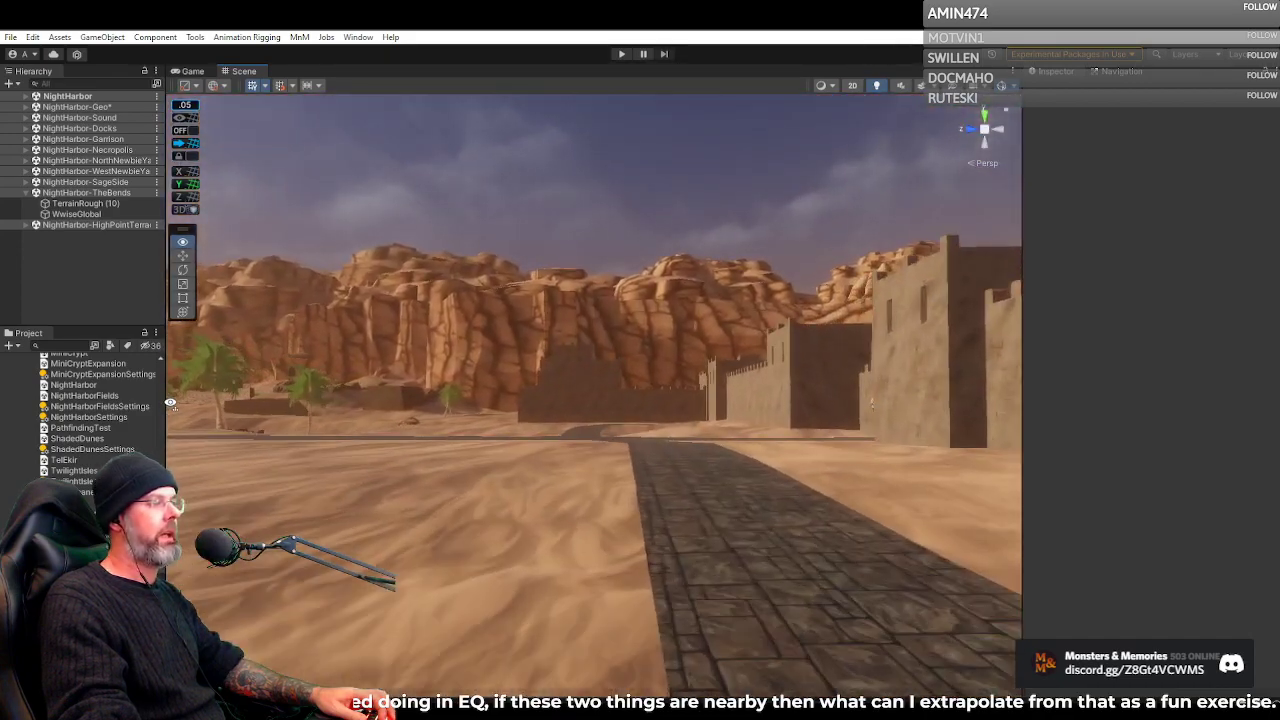
pyautogui.moveTo(211, 402); pyautogui.dragTo(512, 443)
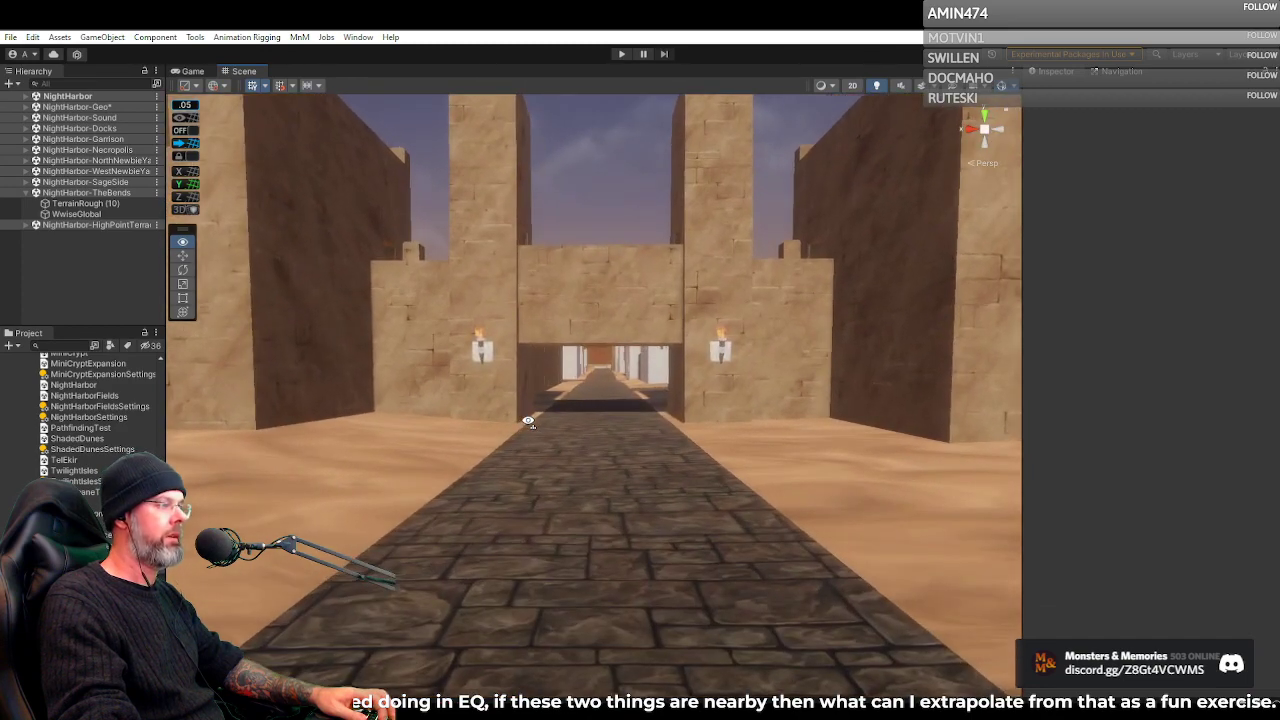
pyautogui.moveTo(528, 420); pyautogui.dragTo(508, 376)
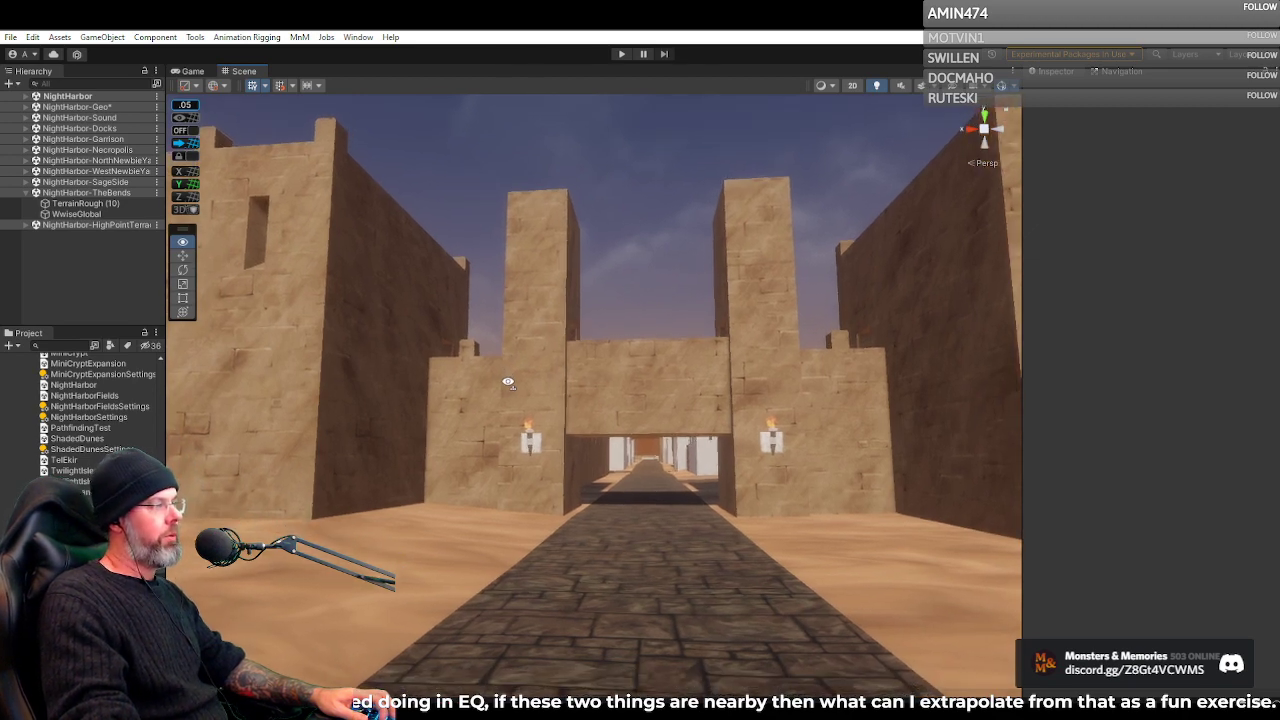
pyautogui.press('w')
pyautogui.moveTo(508, 382); pyautogui.dragTo(92, 456)
# Examine the main avenue leading toward the golden-domed palace from above the rooftops
pyautogui.scroll(-3, 517, 418)
pyautogui.scroll(-2, 514, 410)
pyautogui.moveTo(527, 460); pyautogui.dragTo(950, 449)
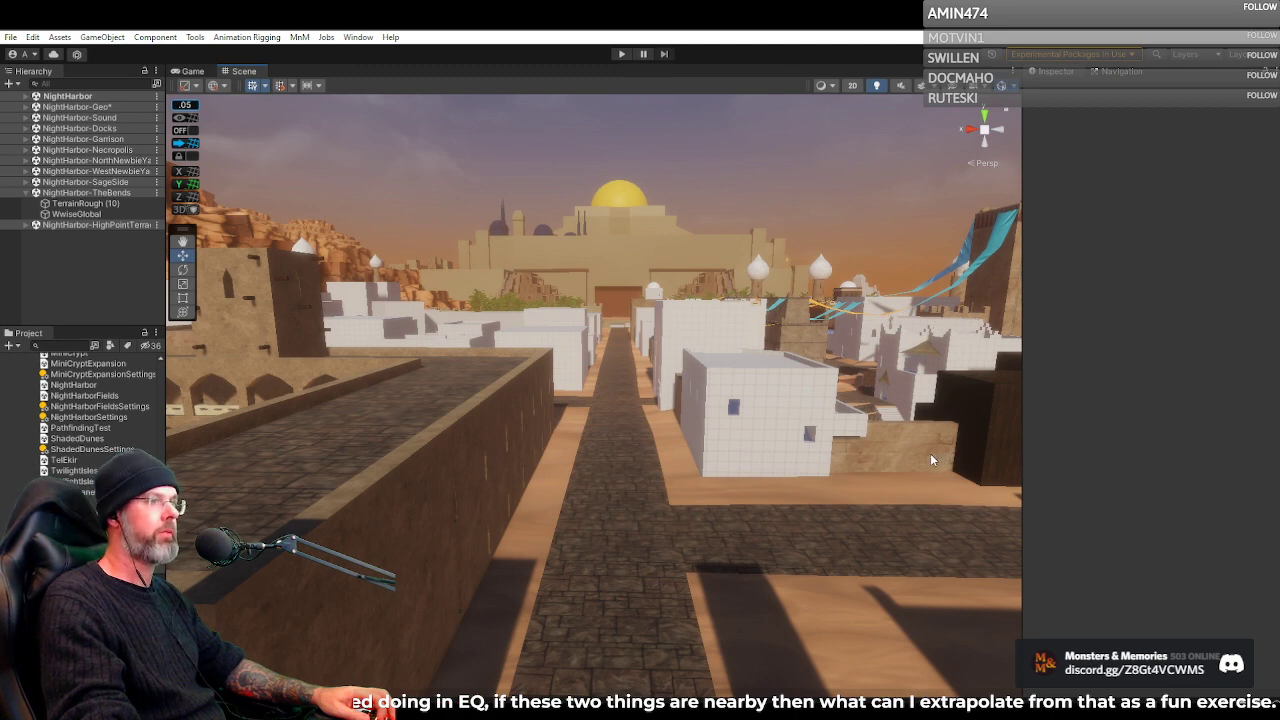
pyautogui.moveTo(795, 452); pyautogui.dragTo(751, 466)
pyautogui.scroll(-2, 771, 460)
pyautogui.scroll(-3, 758, 464)
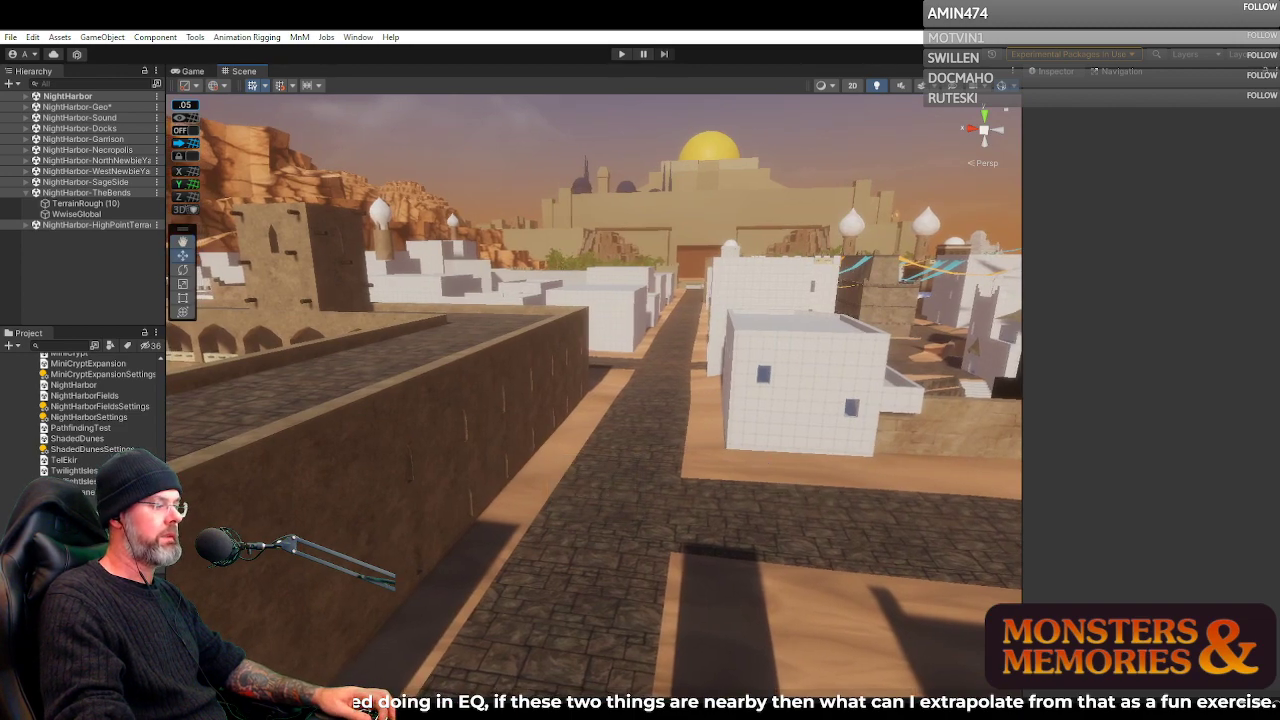
# Bring up both HeidiSQL windows, move the content database window lower, and put the npc table data in front
pyautogui.moveTo(676, 712)
pyautogui.click(713, 688)
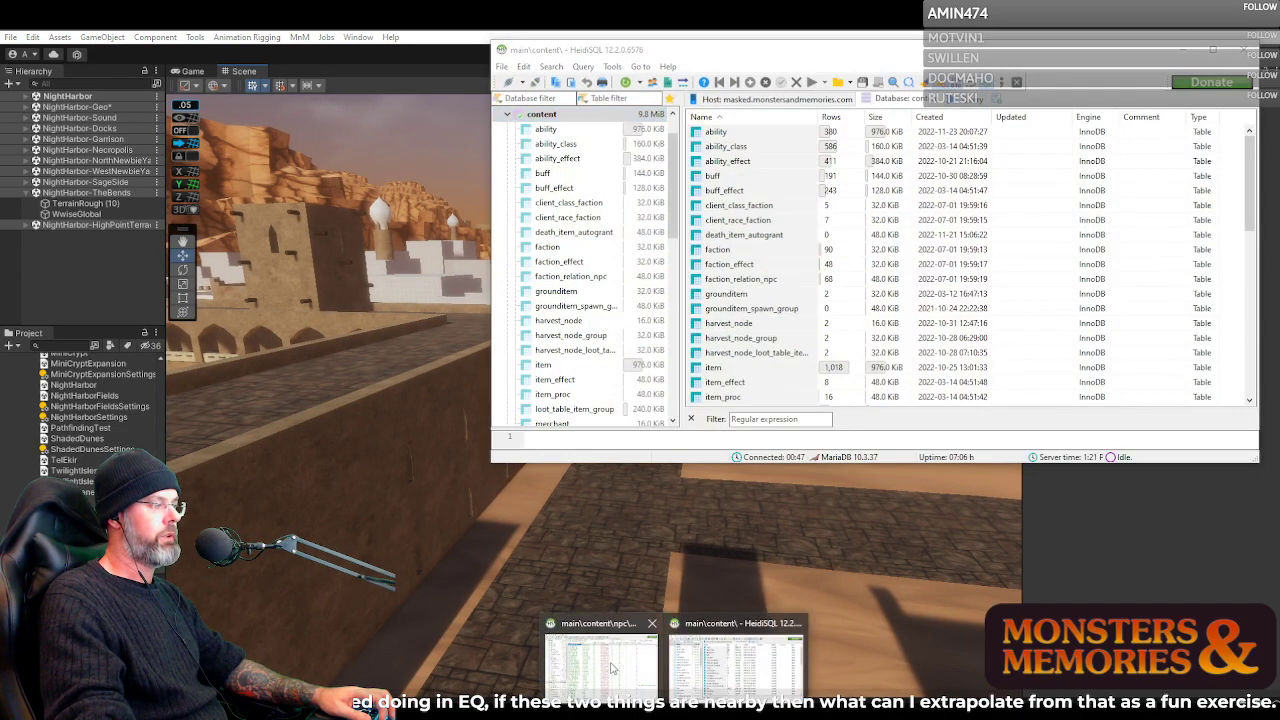
pyautogui.click(613, 668)
pyautogui.moveTo(1057, 60); pyautogui.dragTo(1062, 136)
pyautogui.click(611, 52)
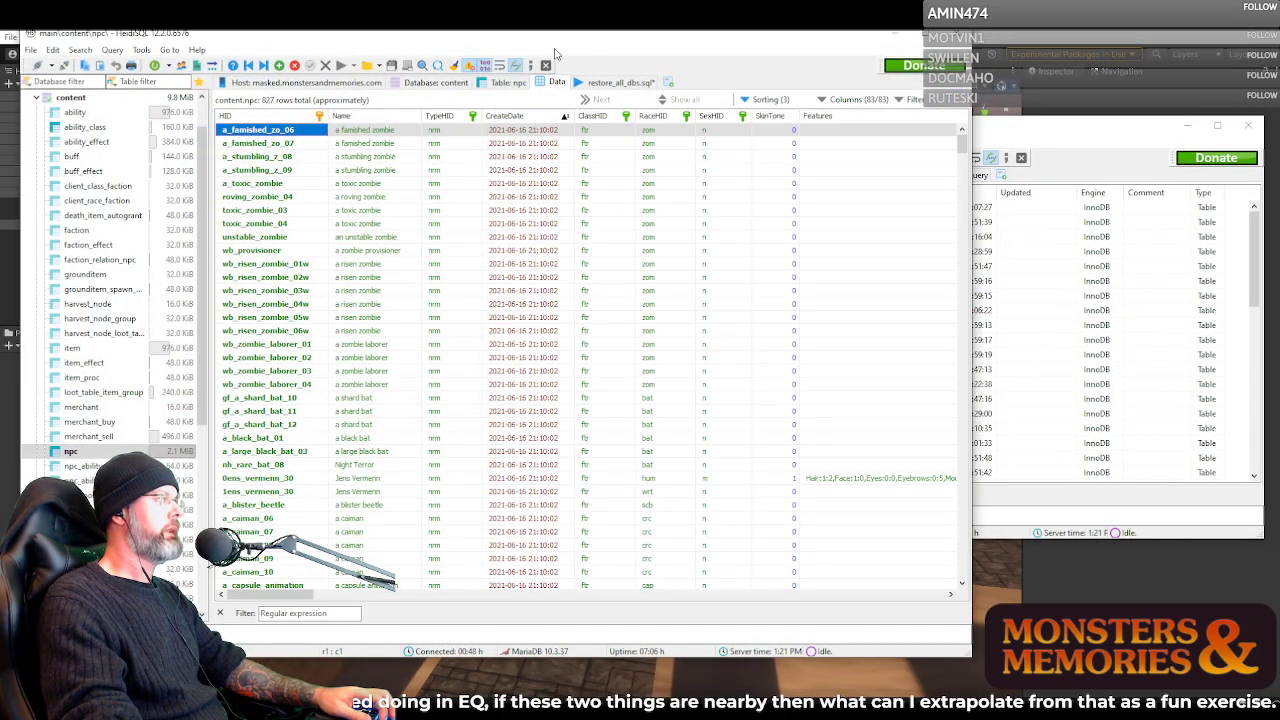
# Nudge the npc database window aside, bring the Inquisitor Quest 1&2 document in front of it and skim through its quest script
pyautogui.moveTo(530, 46); pyautogui.dragTo(503, 44)
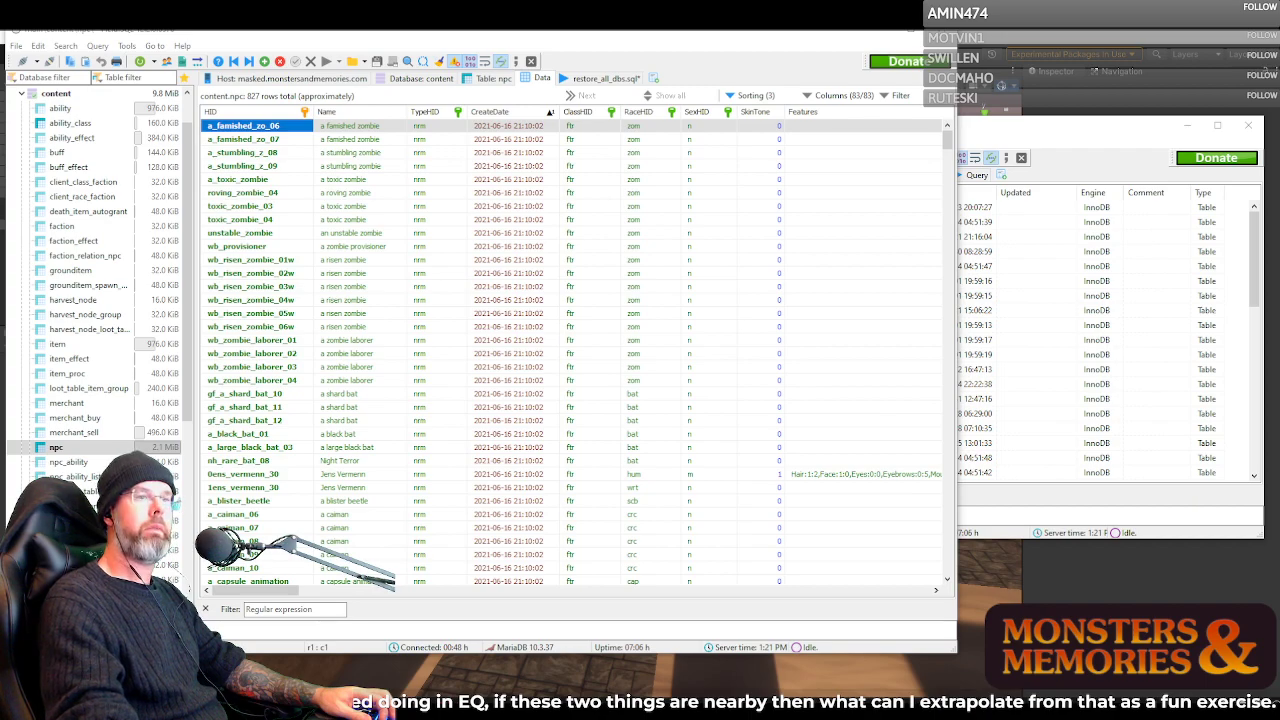
pyautogui.moveTo(1279, 242); pyautogui.dragTo(928, 53)
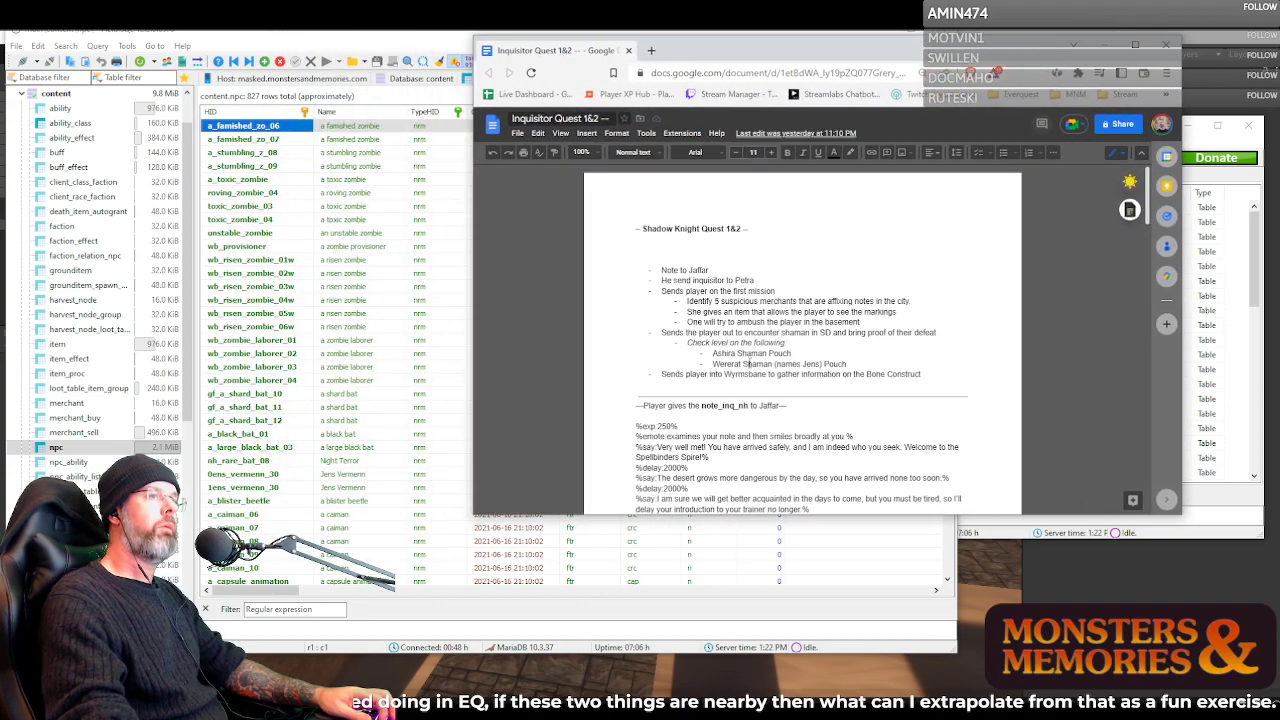
pyautogui.scroll(-20, 748, 346)
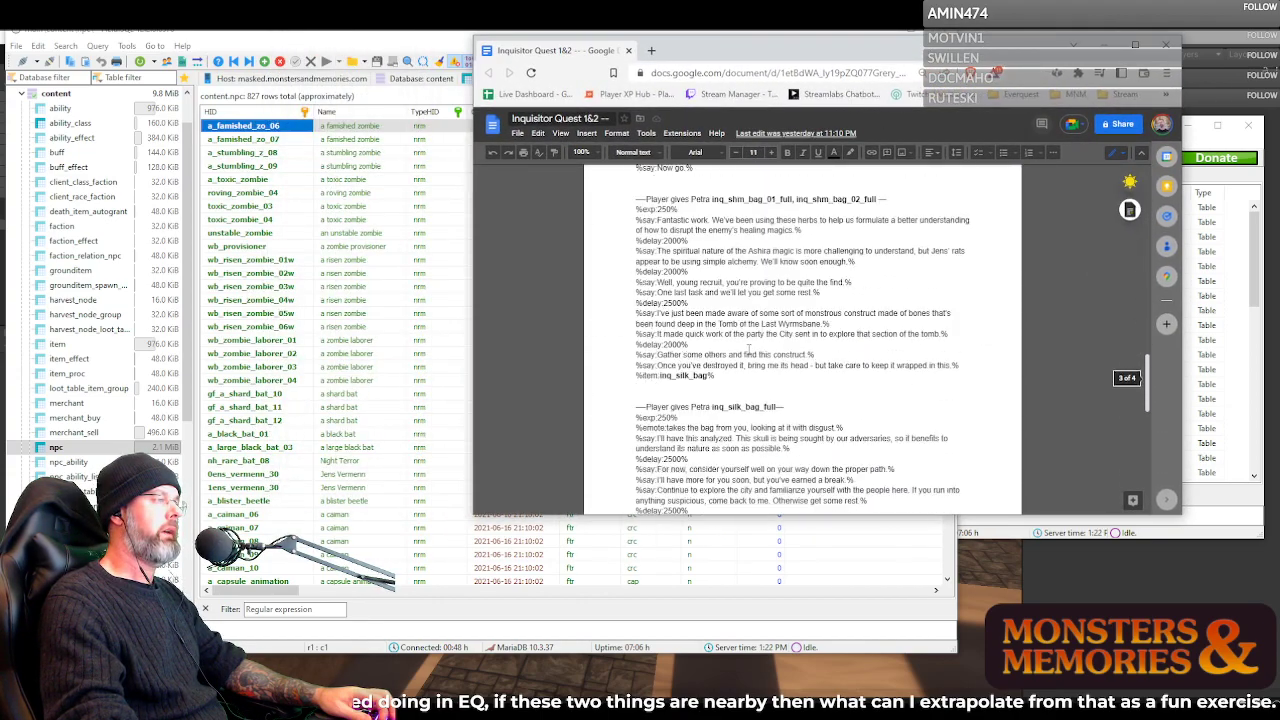
pyautogui.scroll(-2, 750, 348)
pyautogui.scroll(15, 770, 350)
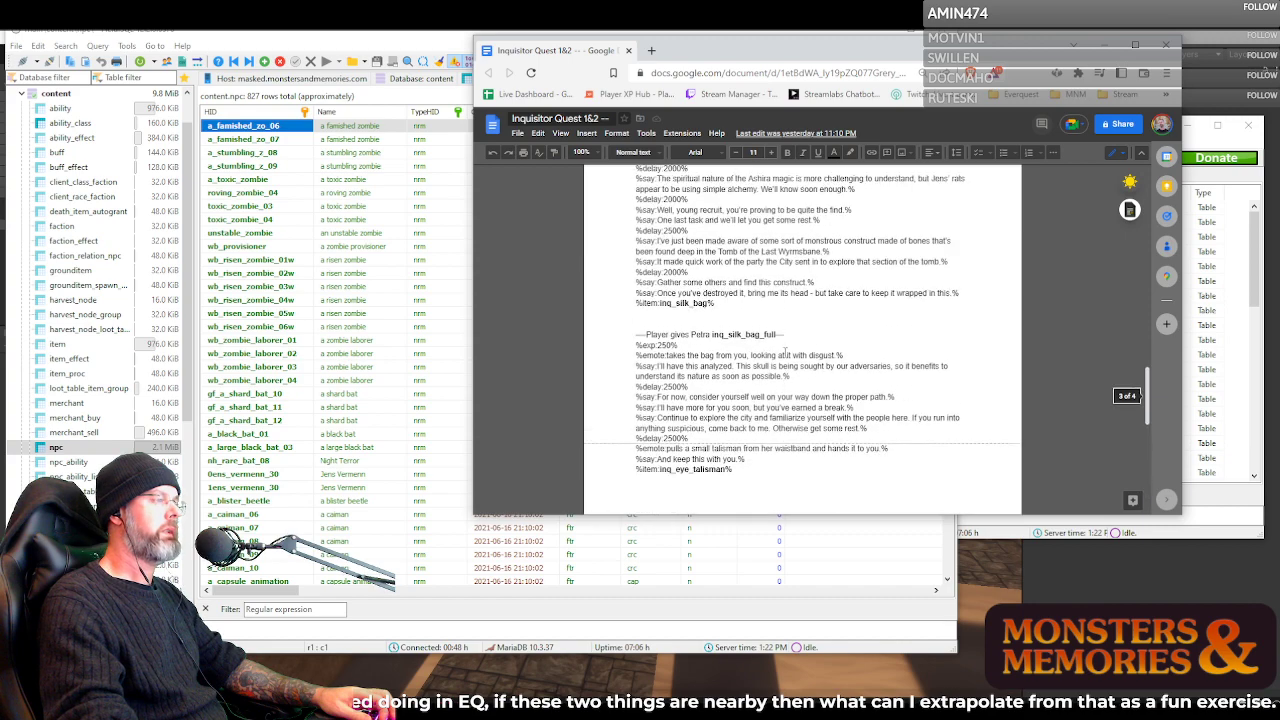
pyautogui.scroll(8, 785, 352)
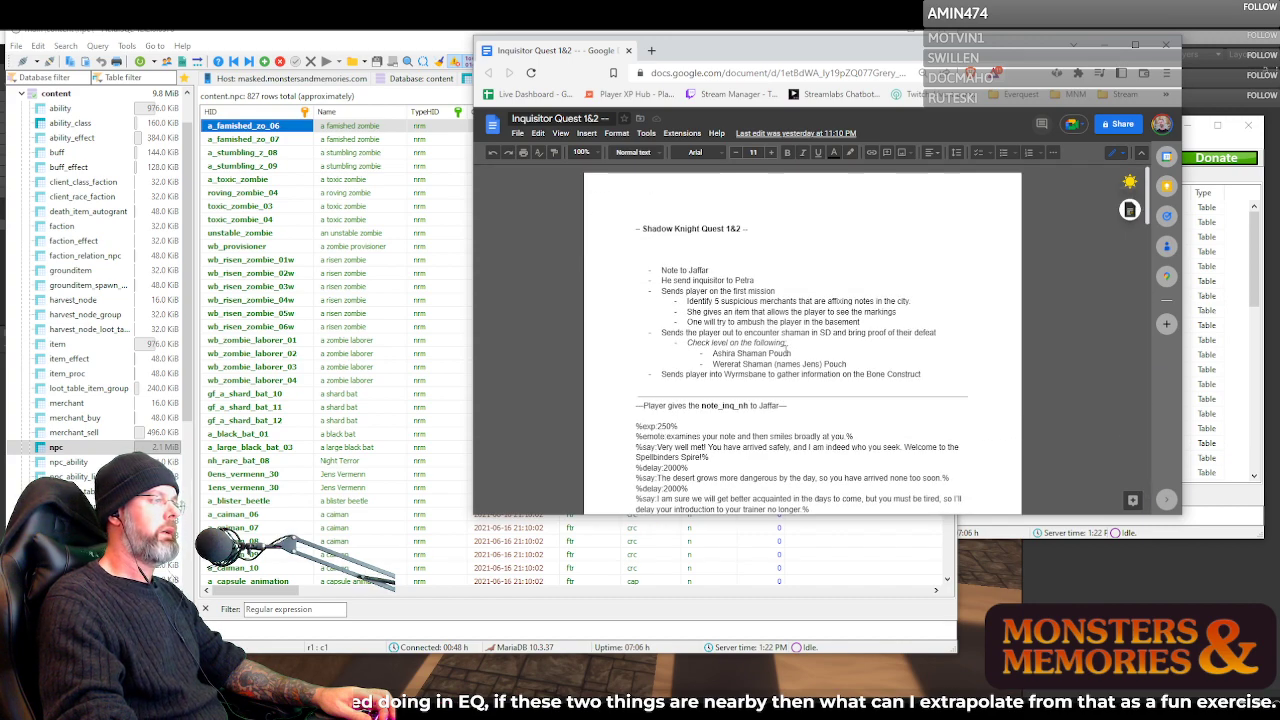
# Stretch the document window to nearly full screen height and highlight the quest outline from "Note to Jaffar" to the Bone Construct line
pyautogui.doubleClick(897, 517)
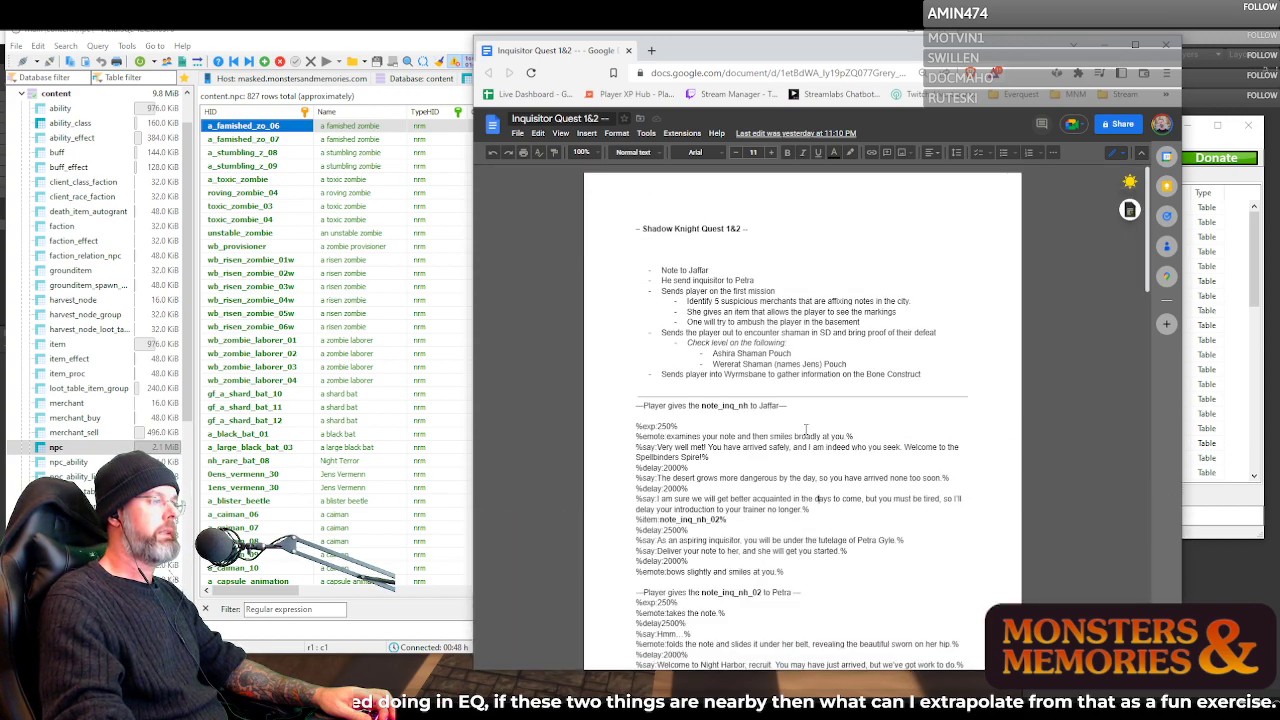
pyautogui.moveTo(655, 270); pyautogui.dragTo(940, 380)
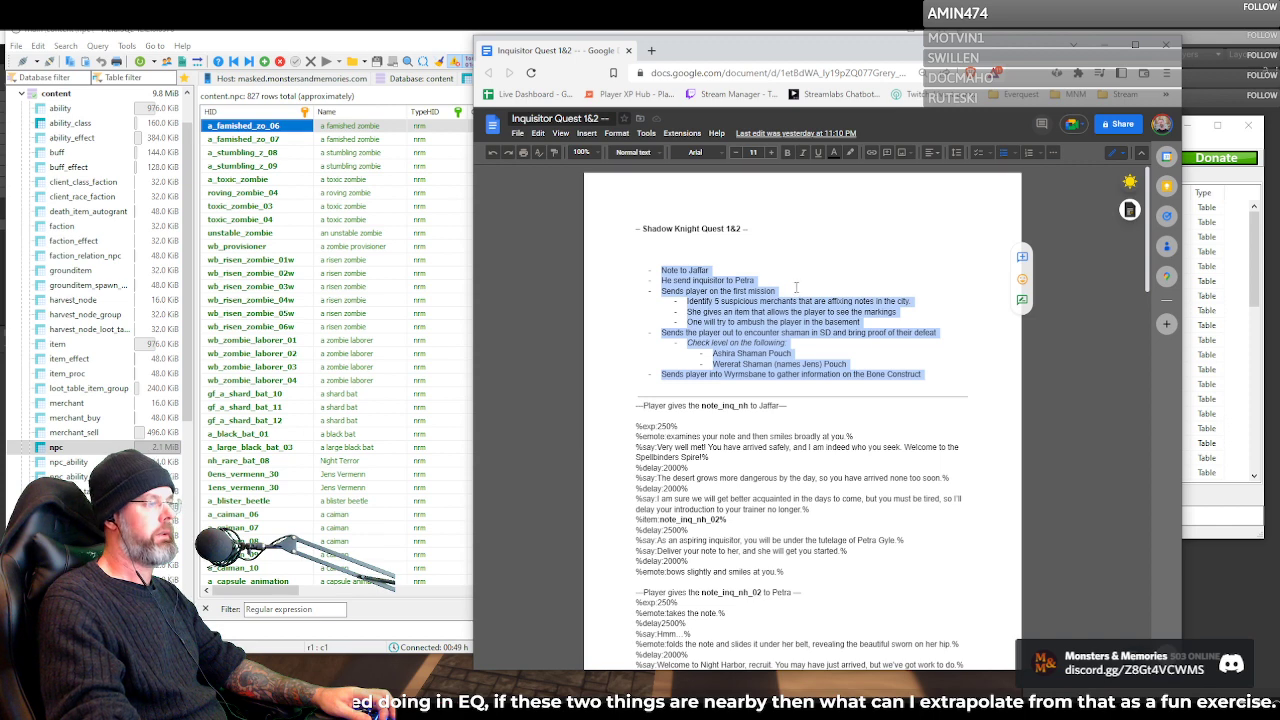
pyautogui.scroll(-1, 800, 286)
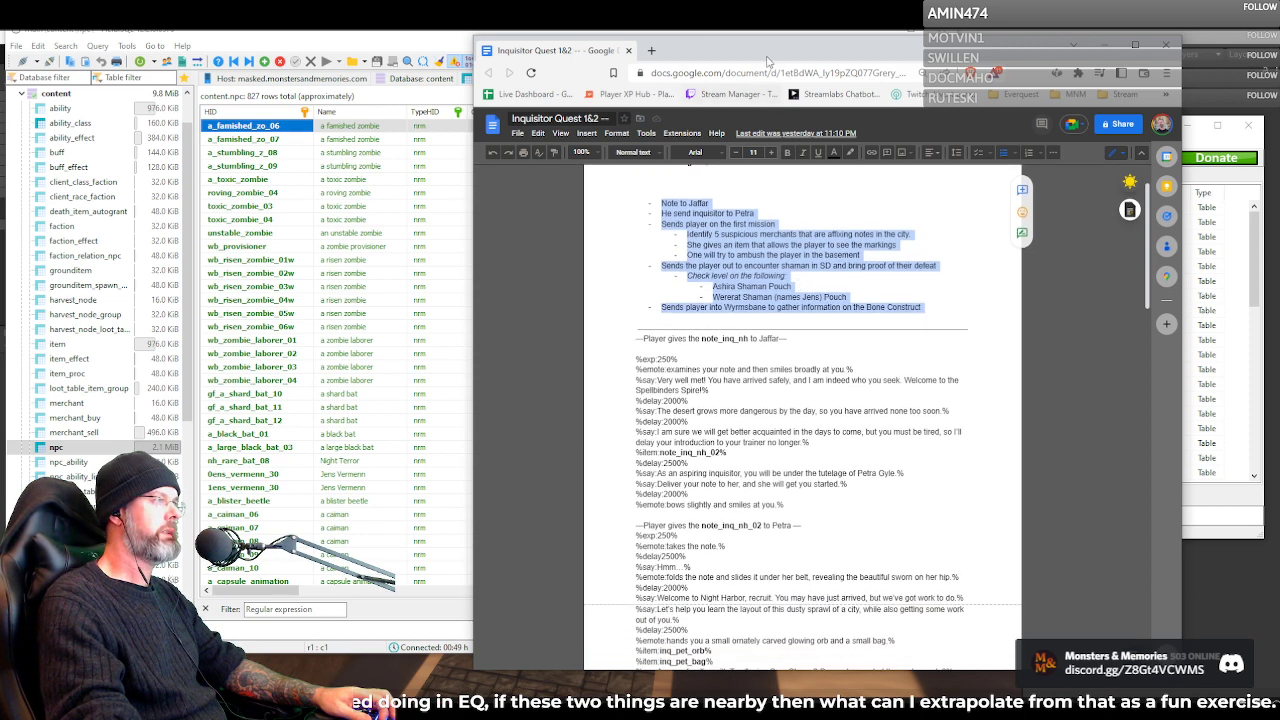
pyautogui.moveTo(768, 44); pyautogui.dragTo(768, 27)
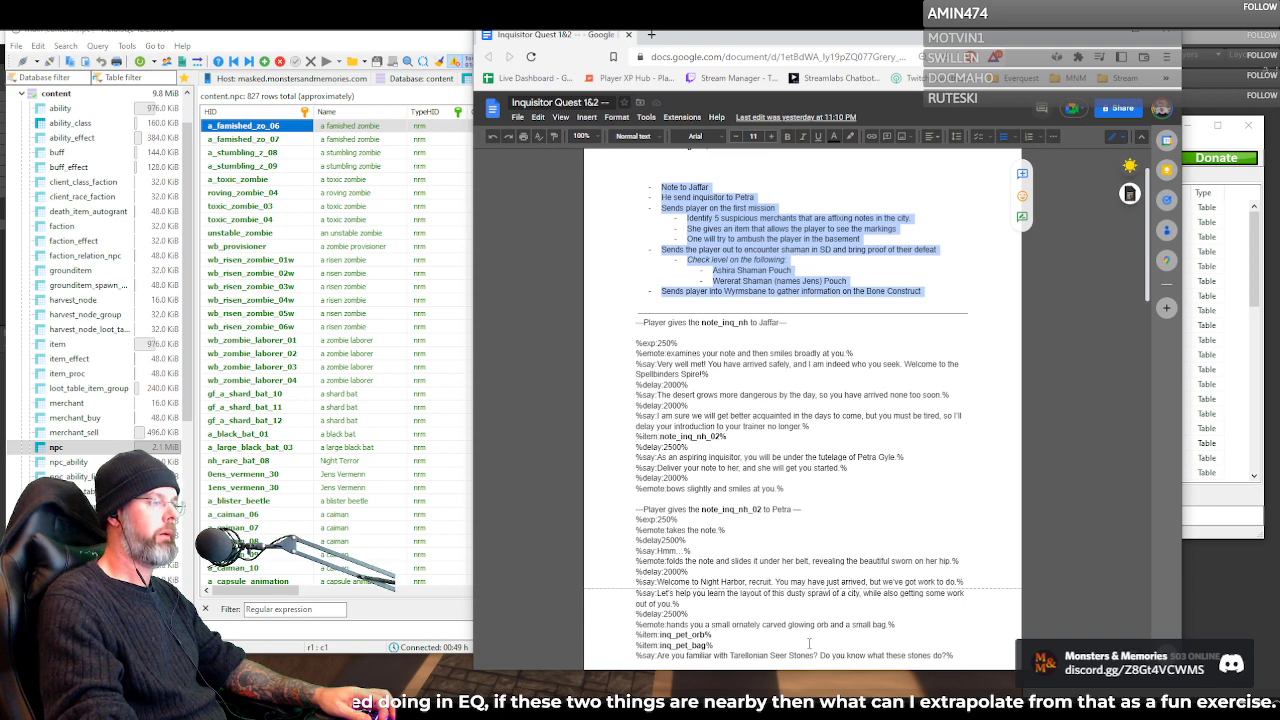
pyautogui.moveTo(816, 668); pyautogui.dragTo(816, 690)
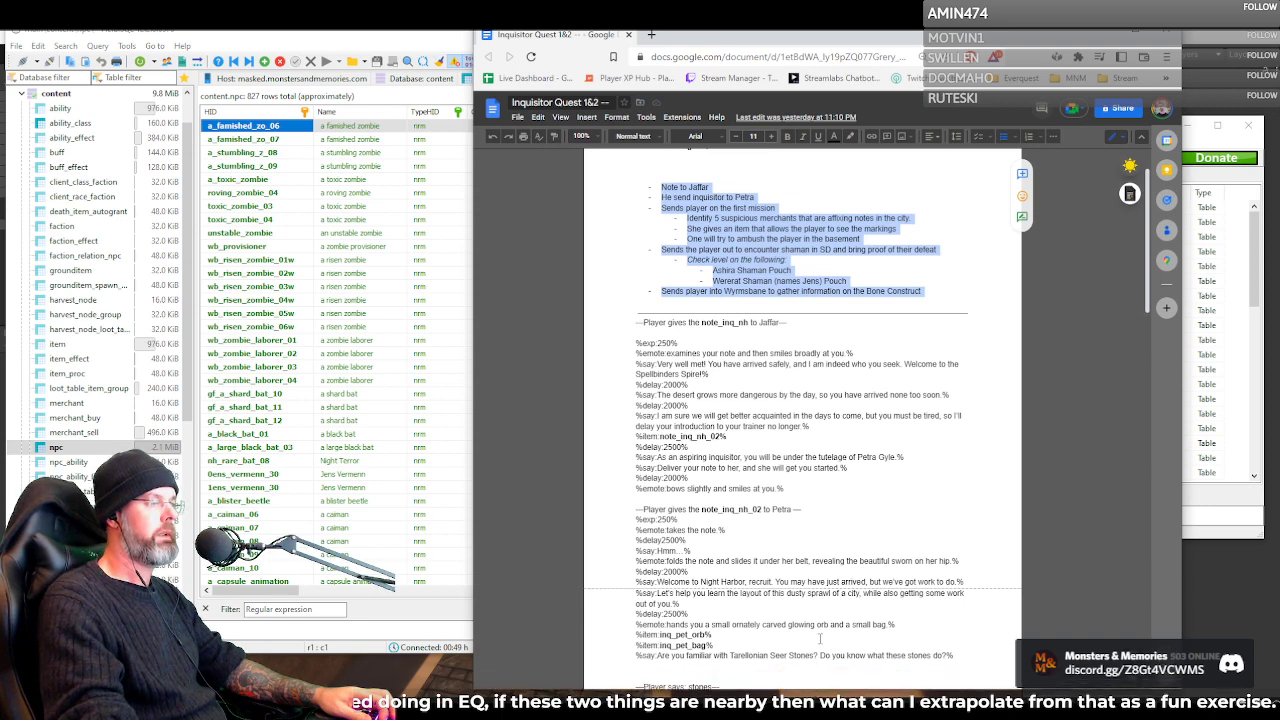
pyautogui.scroll(1, 725, 317)
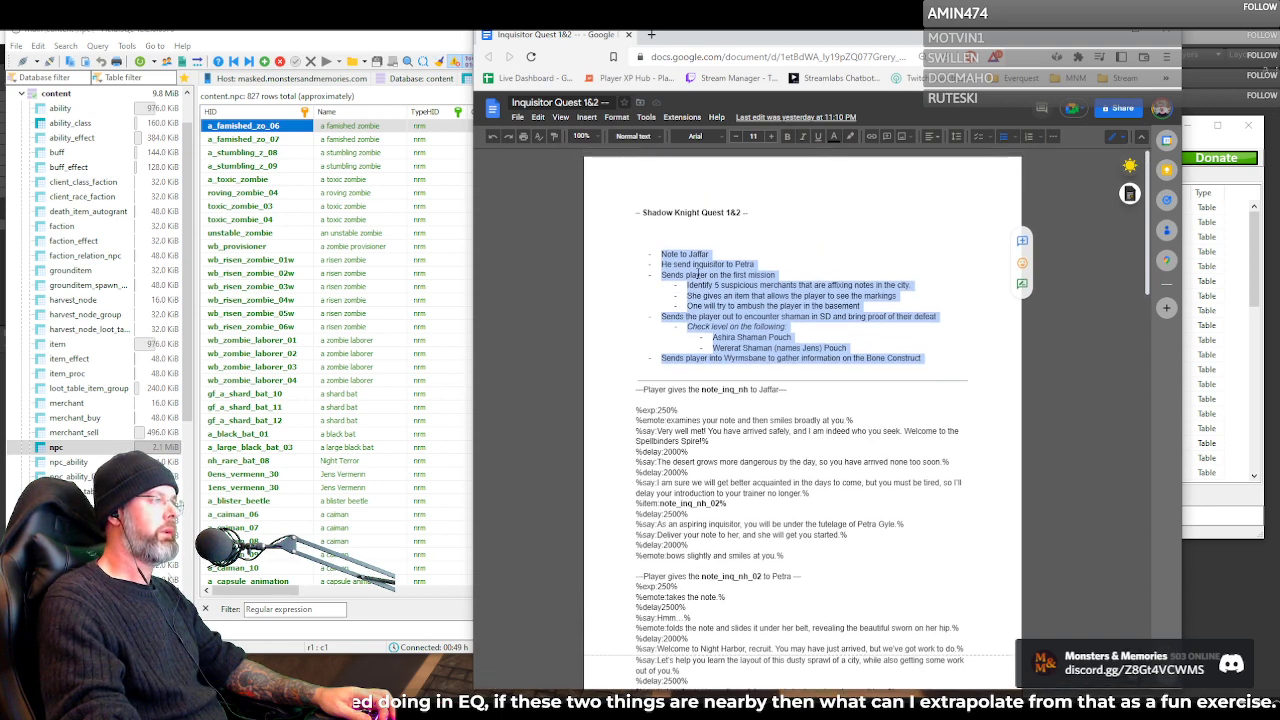
pyautogui.click(697, 273)
pyautogui.moveTo(681, 257); pyautogui.dragTo(942, 356)
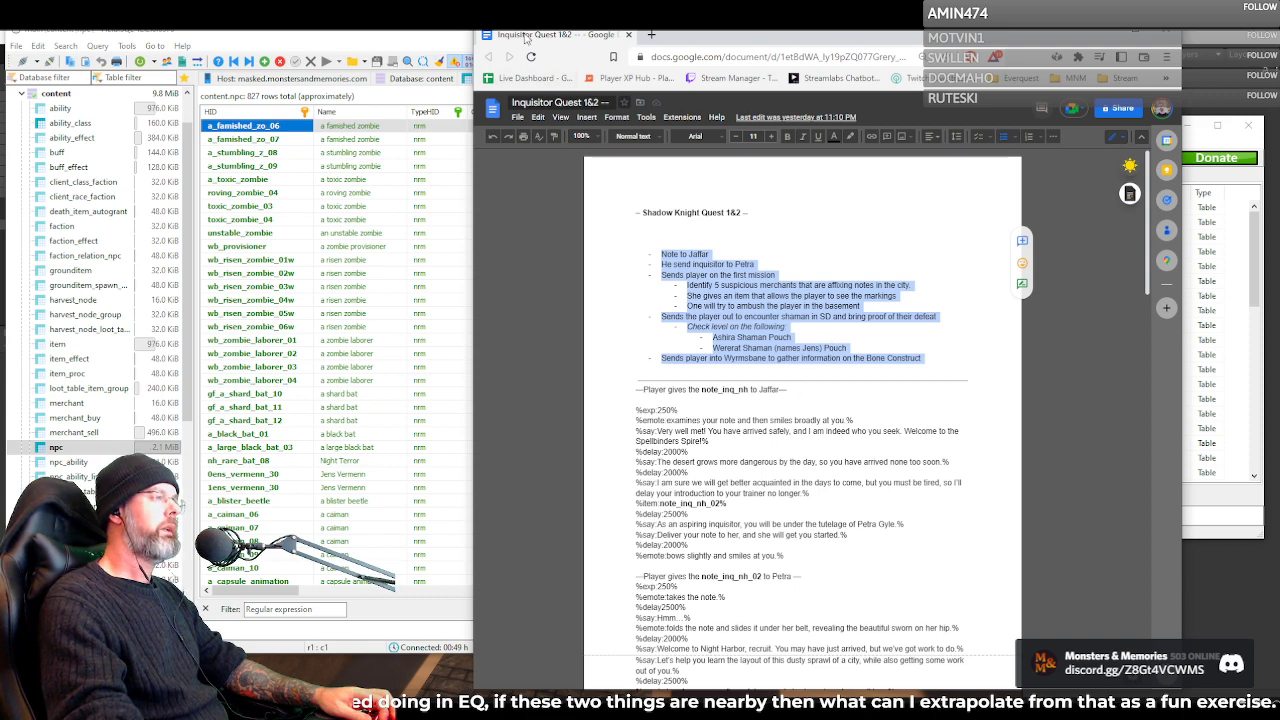
# Replace "Shadow Knight Quest" with "Inquisitor Quests" in the document's heading, keeping the "1&2"
pyautogui.click(651, 213)
pyautogui.moveTo(651, 213); pyautogui.dragTo(729, 214)
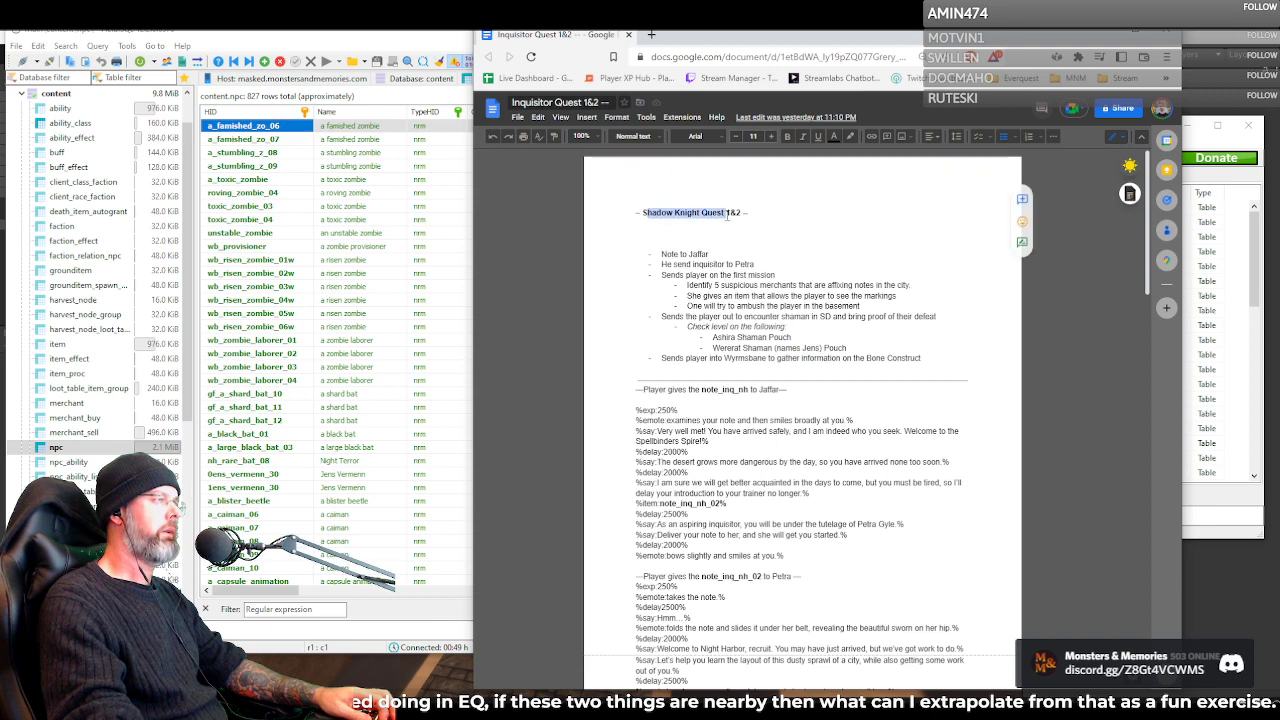
pyautogui.press('BackSpace')
pyautogui.press('BackSpace')
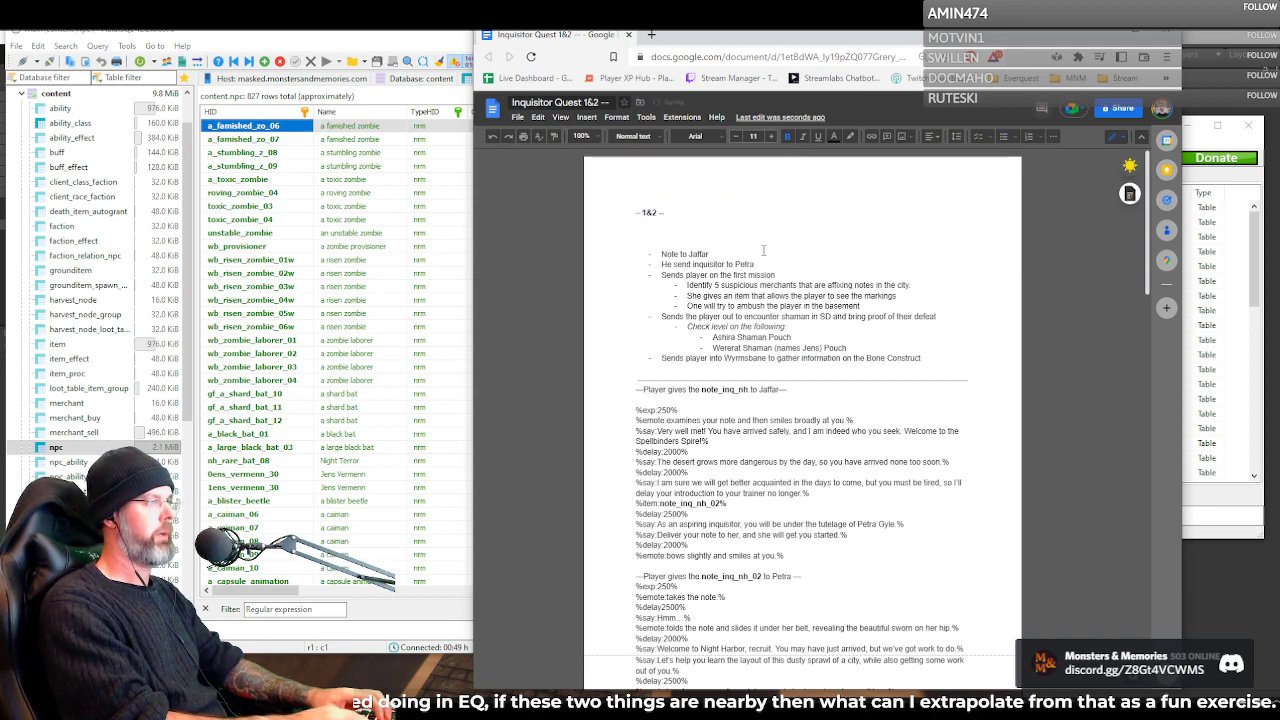
pyautogui.write('Inqui')
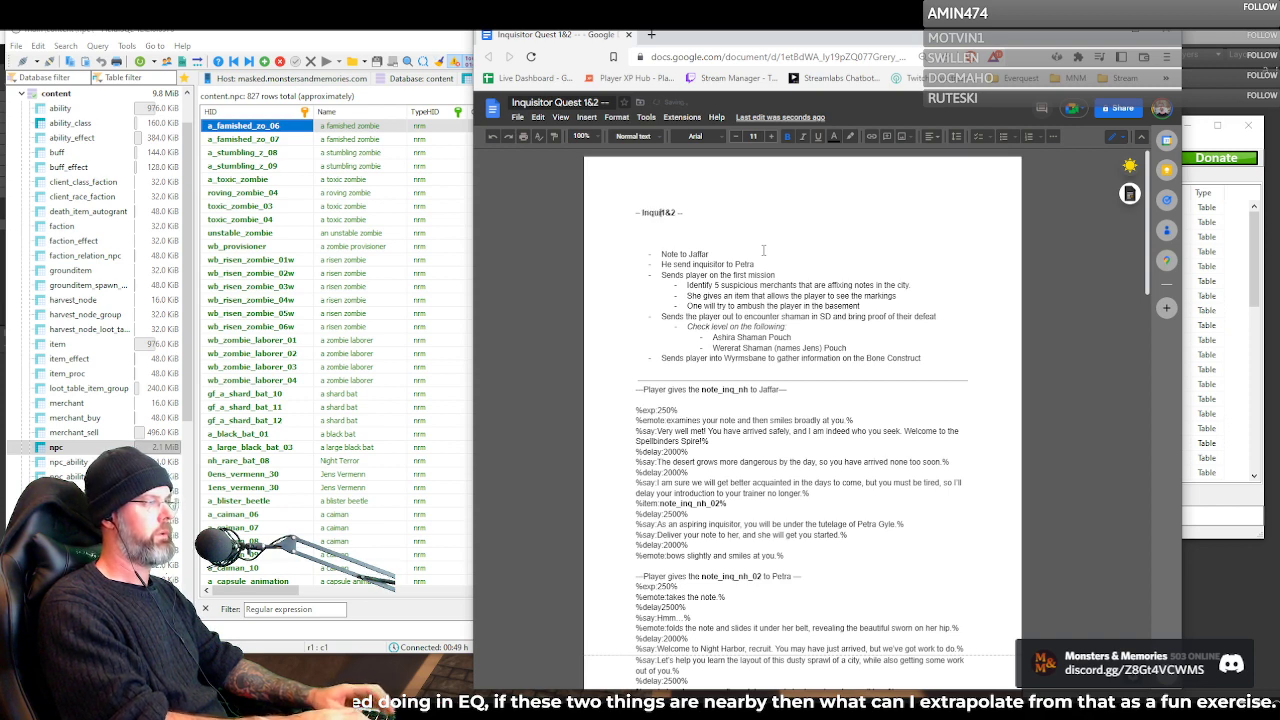
pyautogui.write('sitor Q')
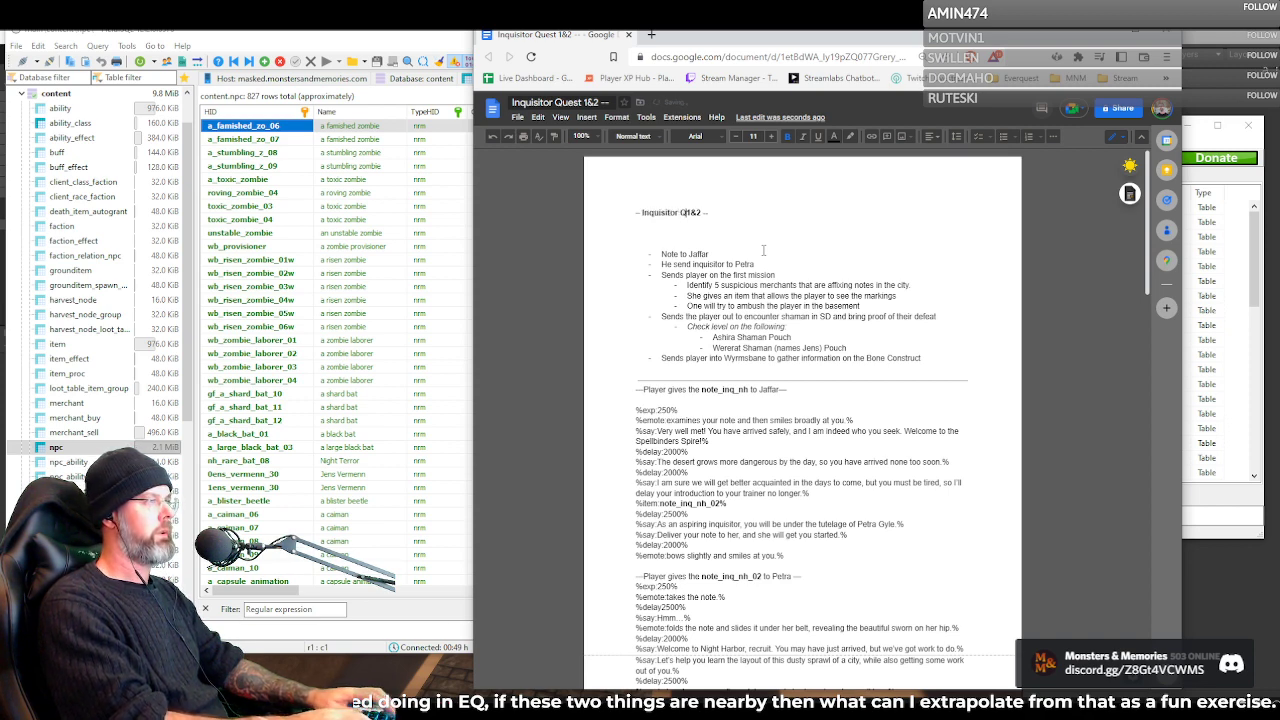
pyautogui.write('uests')
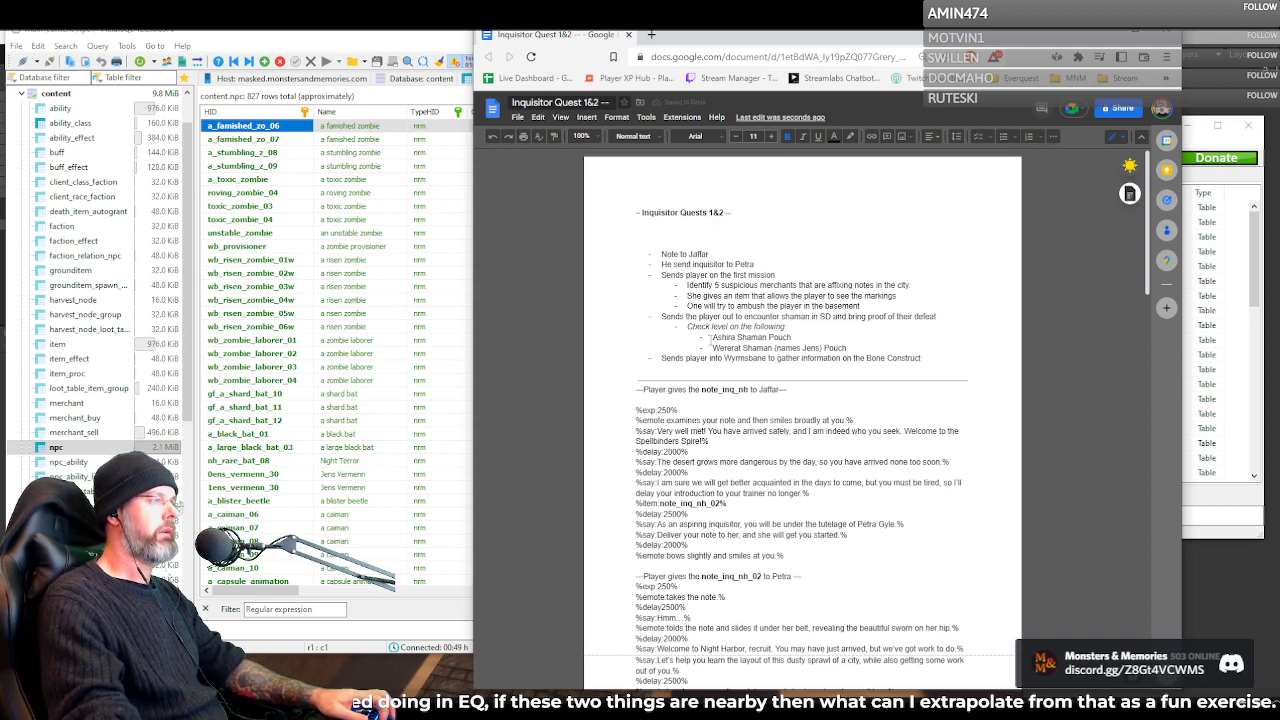
# Review the outline bullets by highlighting them, and highlight the script heading where the player gives note_inq_nh to Jaffar
pyautogui.doubleClick(738, 306)
pyautogui.click(709, 317)
pyautogui.doubleClick(707, 318)
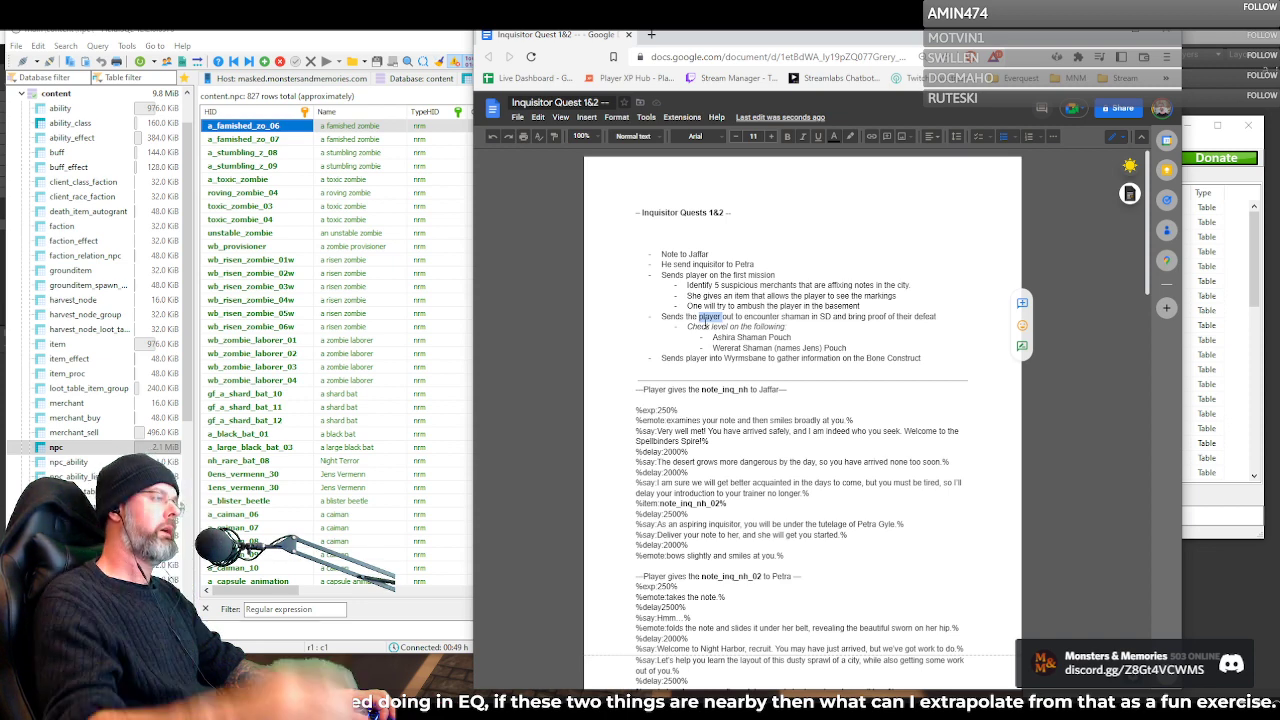
pyautogui.moveTo(662, 257); pyautogui.dragTo(932, 358)
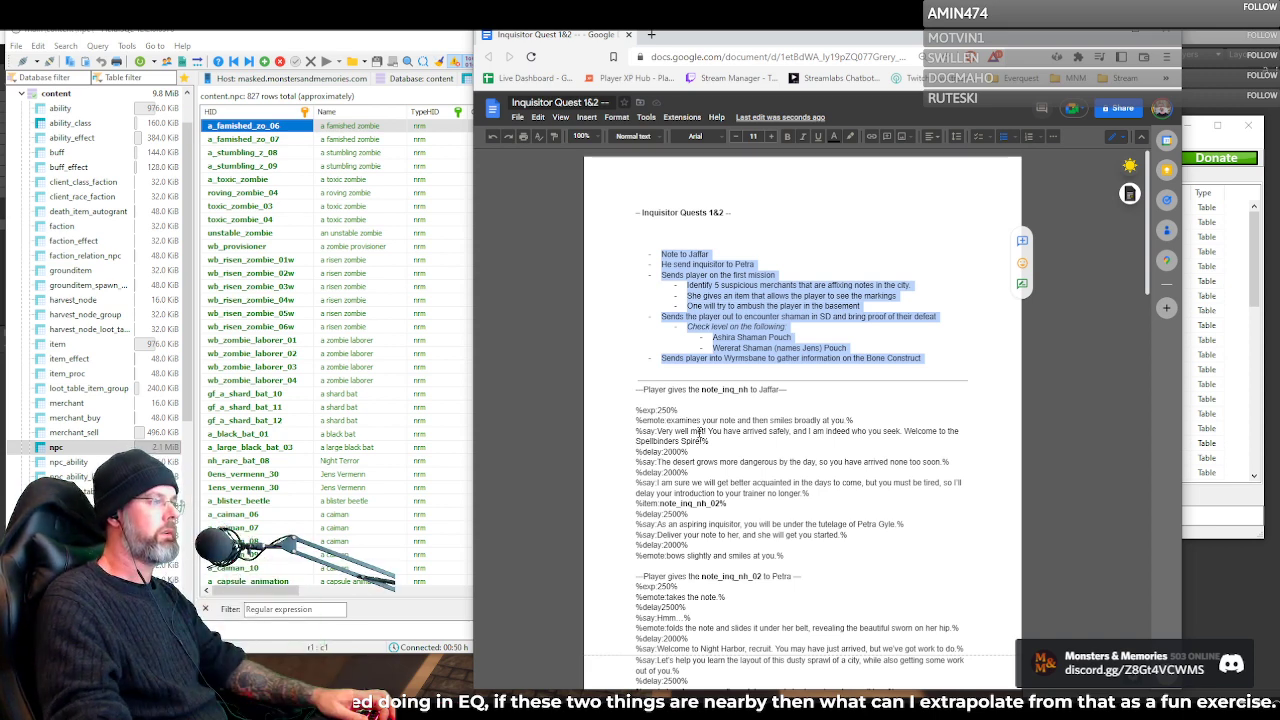
pyautogui.scroll(-3, 736, 425)
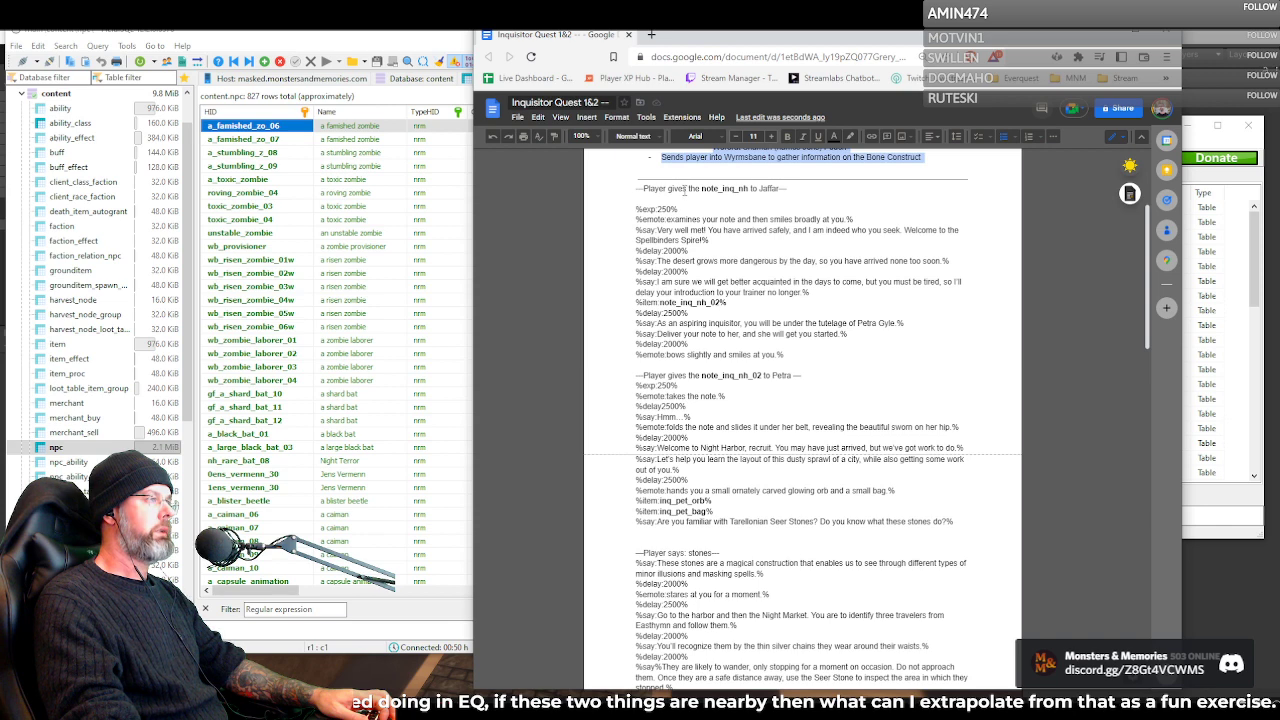
pyautogui.tripleClick(684, 190)
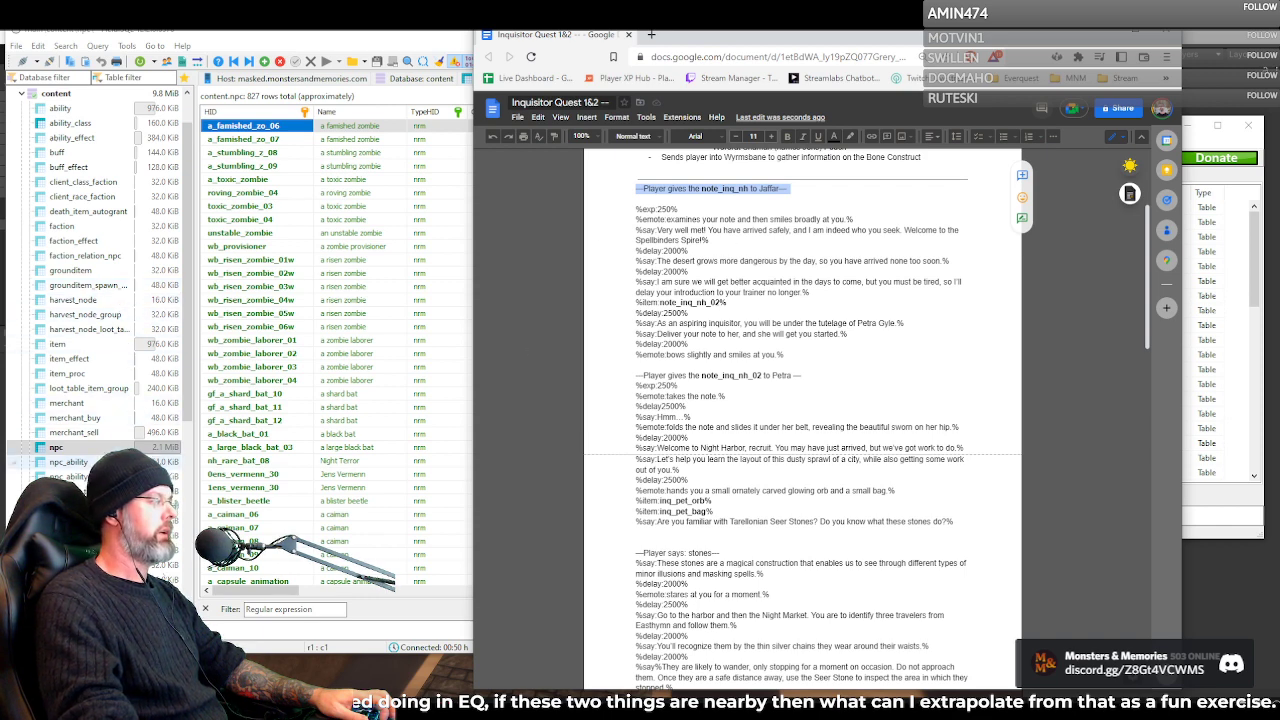
# Open the npc_quest table's data in HeidiSQL, filter the rows by "jaff" and examine the note and hail entries
pyautogui.click(75, 521)
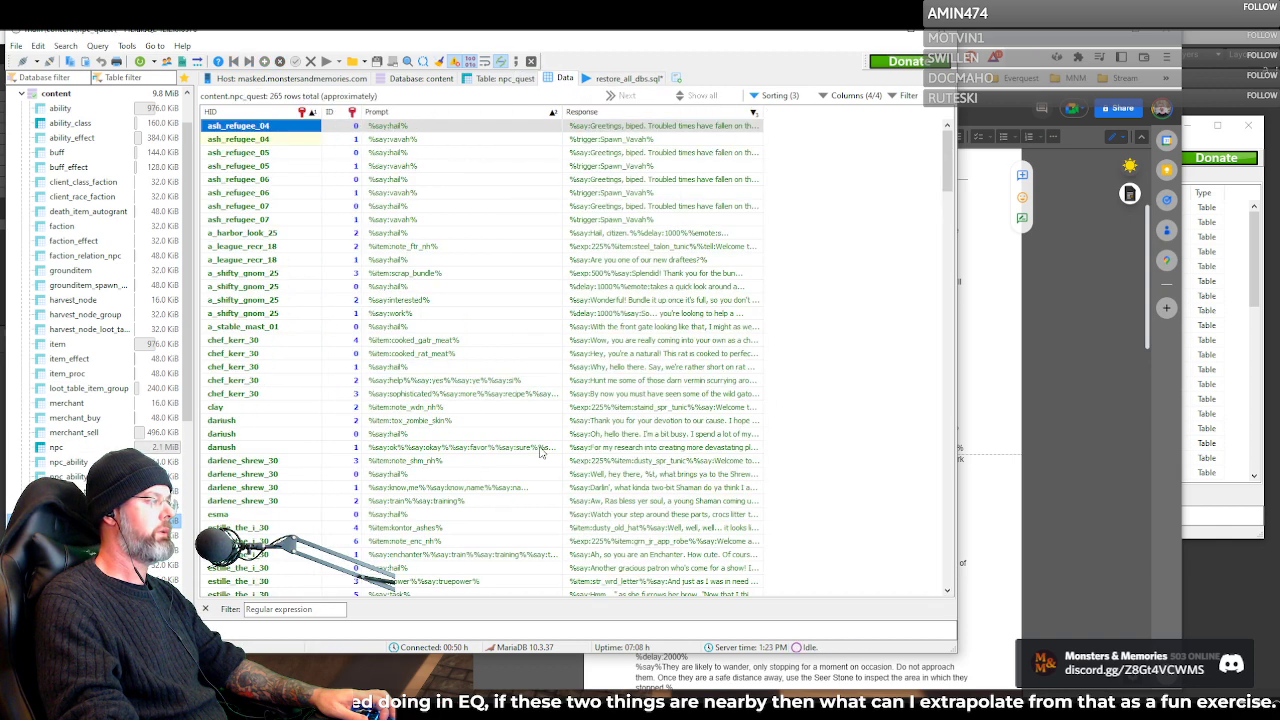
pyautogui.click(1046, 447)
pyautogui.click(307, 612)
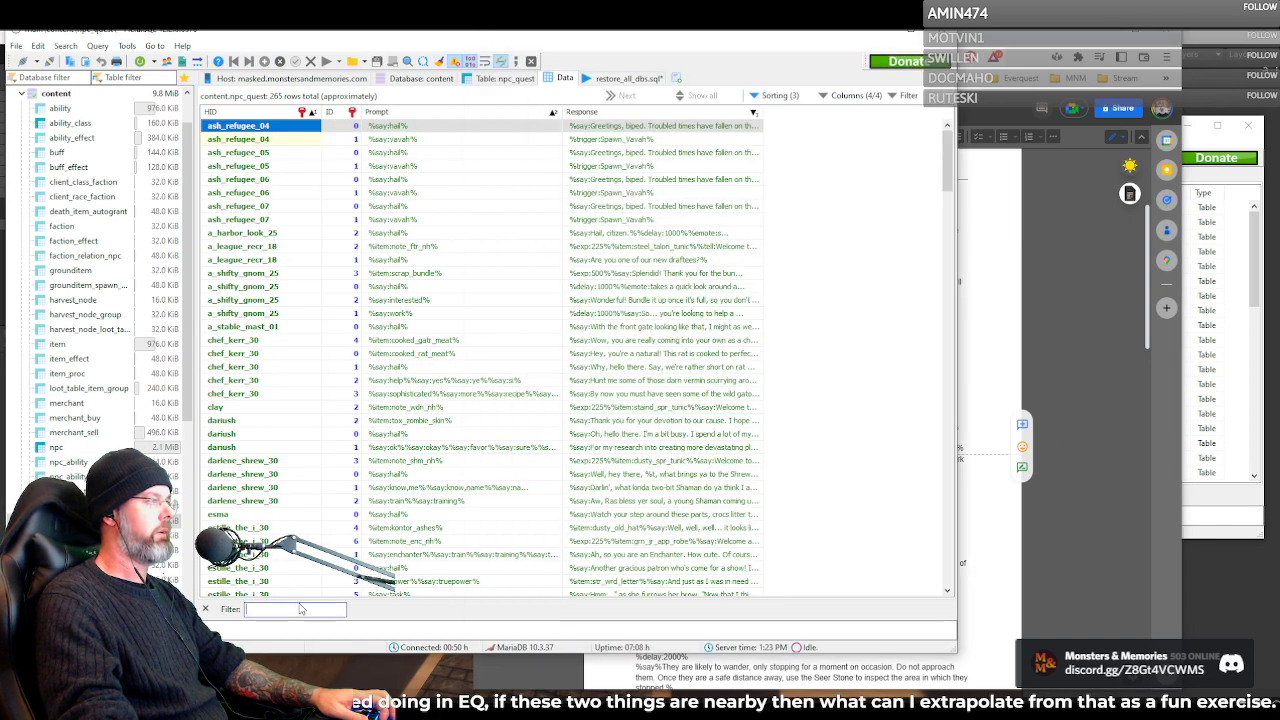
pyautogui.write('jaff')
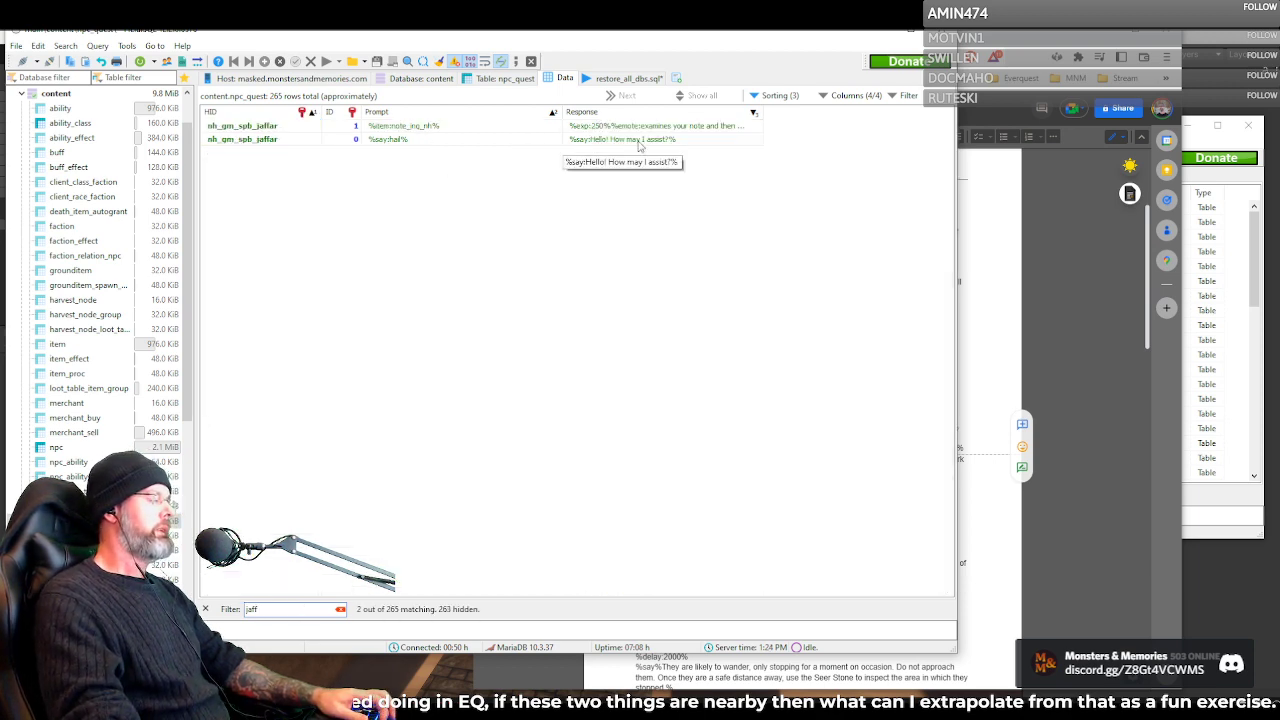
pyautogui.click(488, 127)
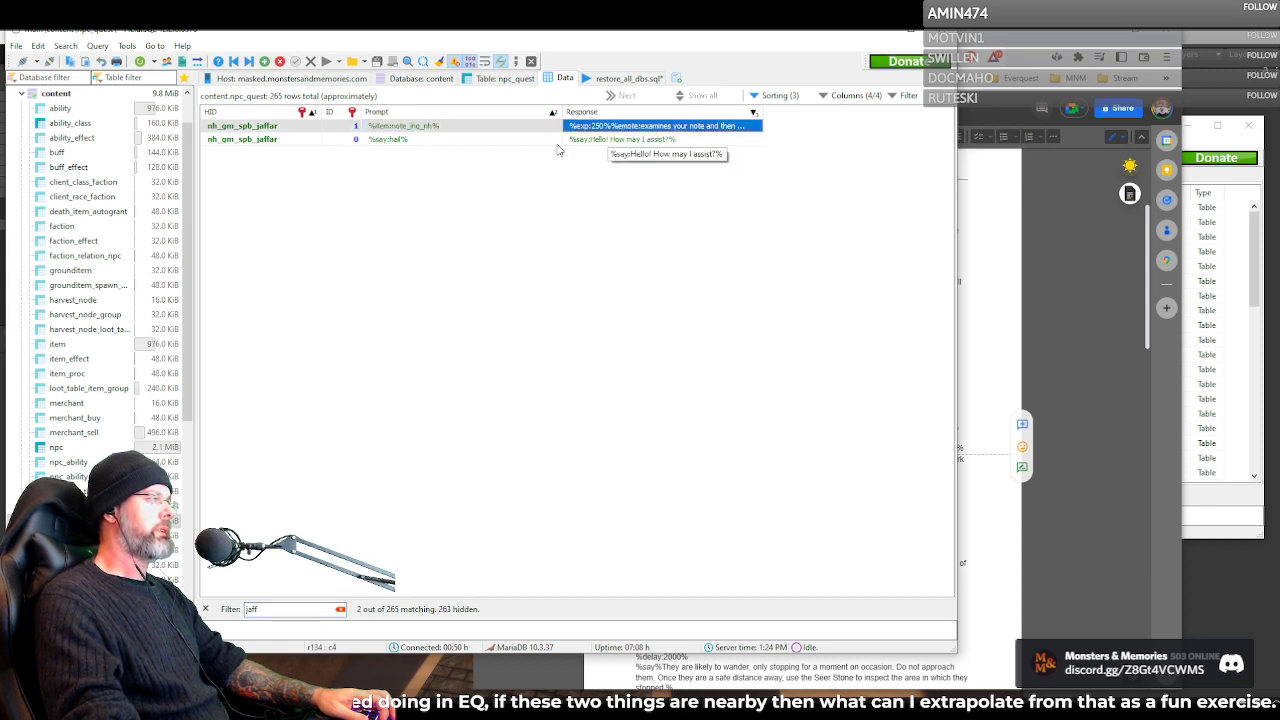
pyautogui.click(417, 142)
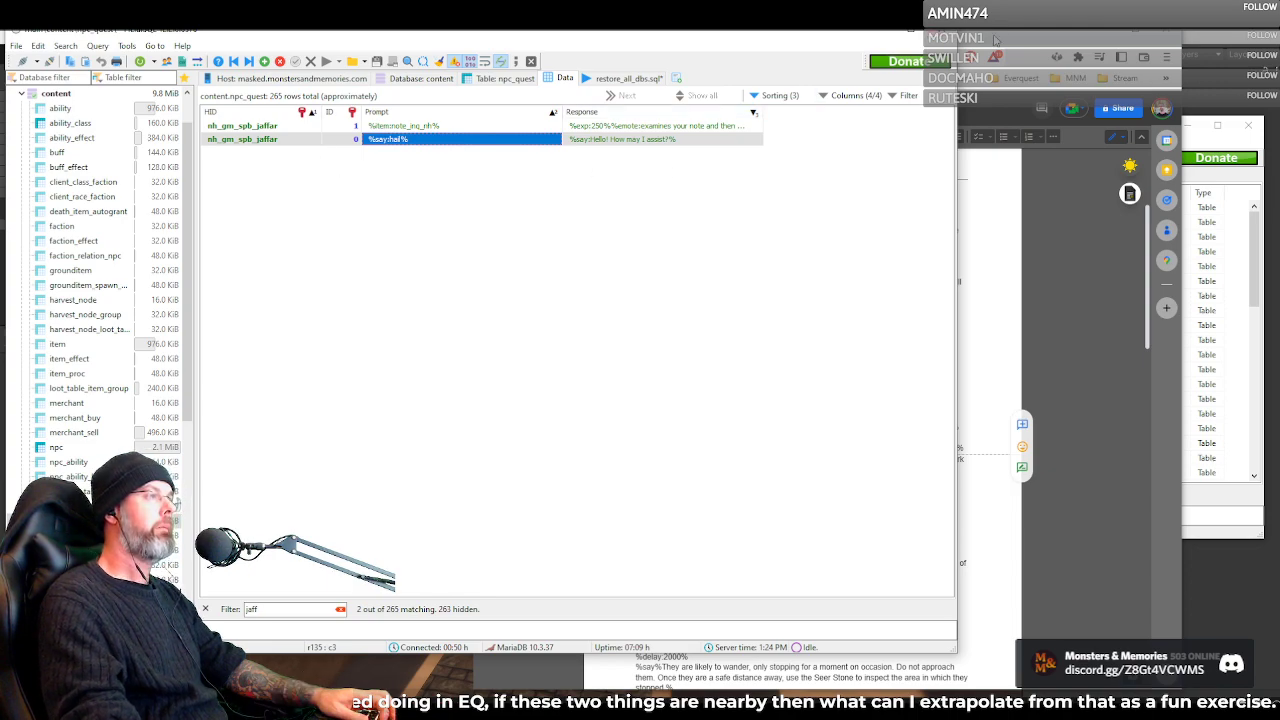
# Move the quest document window so Jaffar's script can be compared with the filtered npc_quest prompts, and leave the document in front
pyautogui.moveTo(992, 39); pyautogui.dragTo(1042, 95)
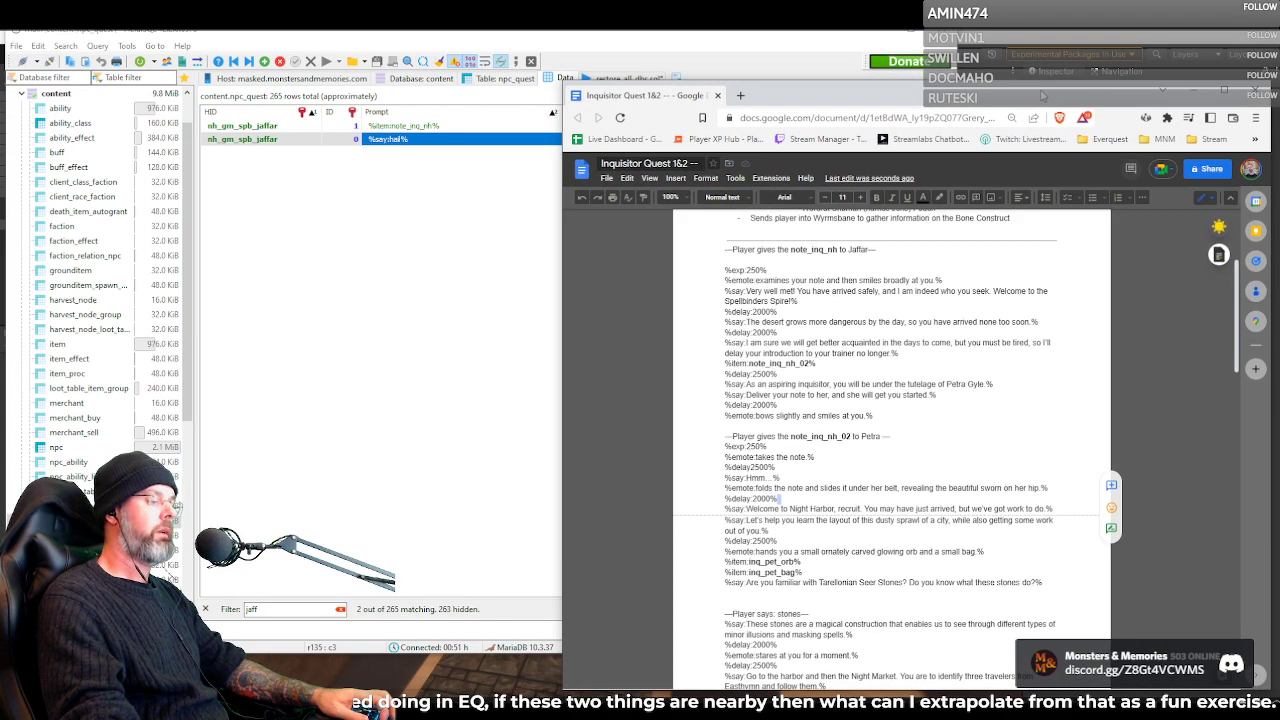
pyautogui.click(406, 159)
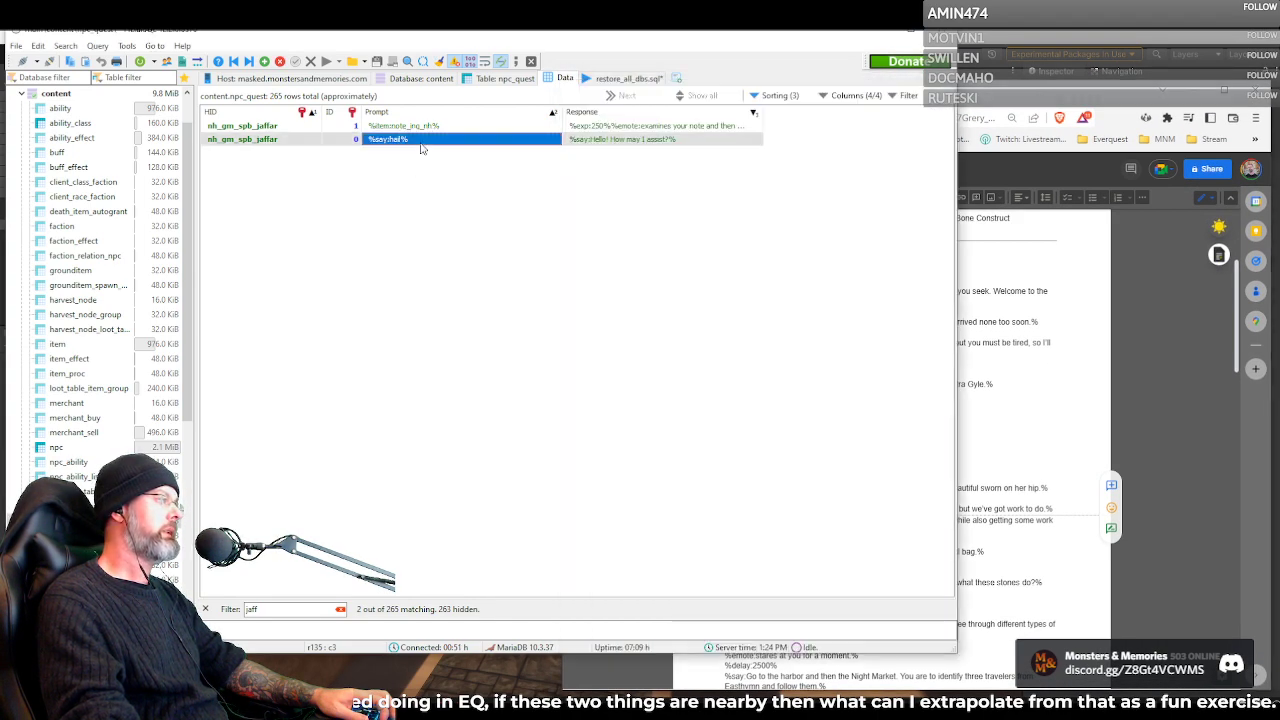
pyautogui.click(1019, 95)
pyautogui.click(594, 47)
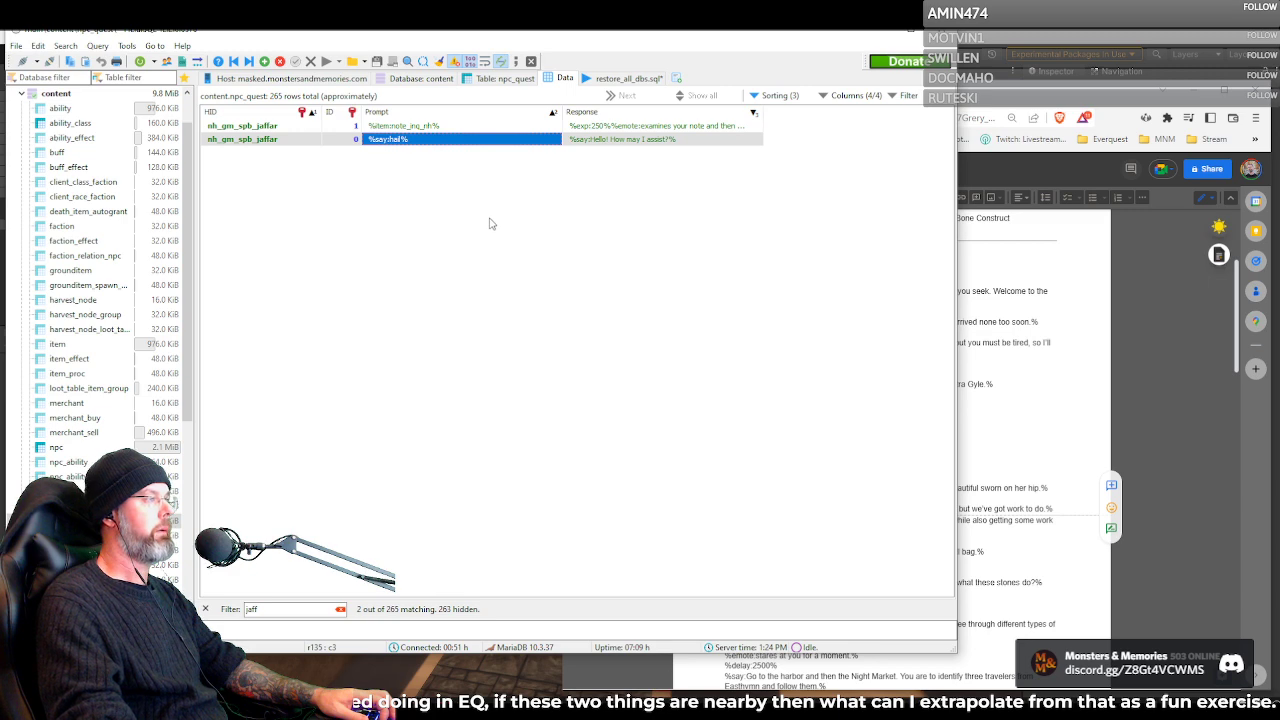
pyautogui.click(1076, 93)
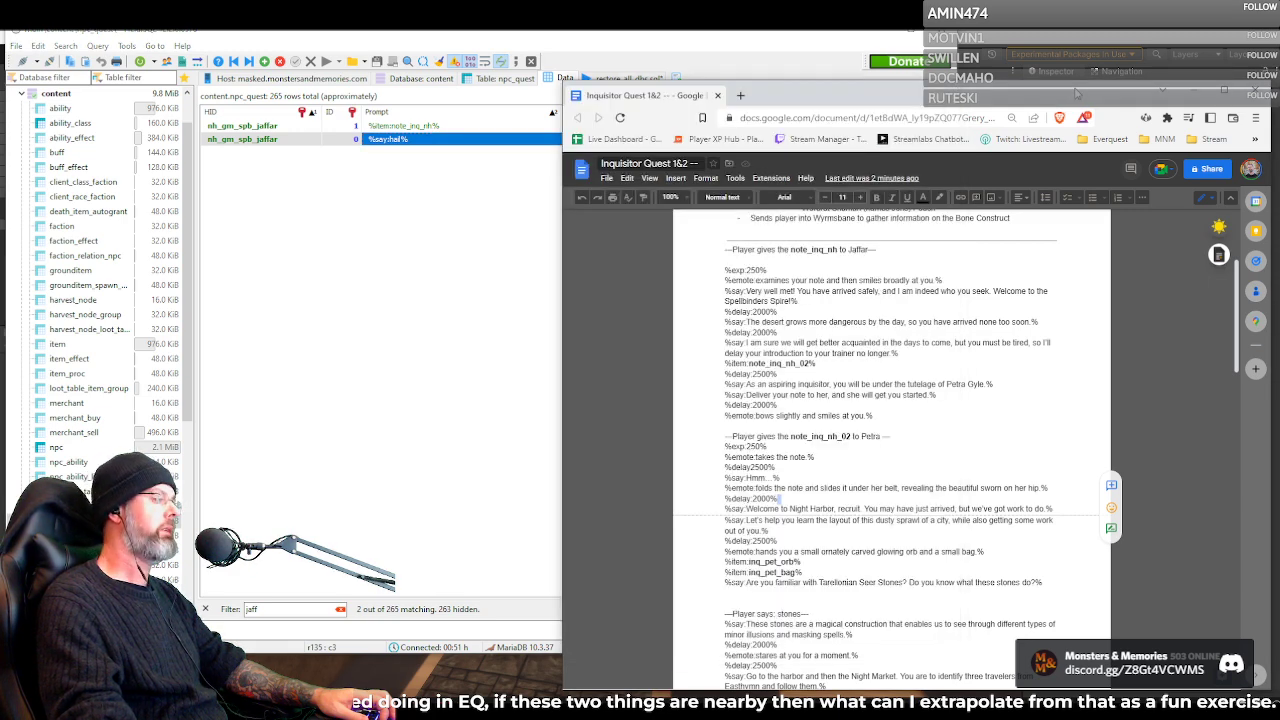
pyautogui.moveTo(1076, 93); pyautogui.dragTo(1078, 96)
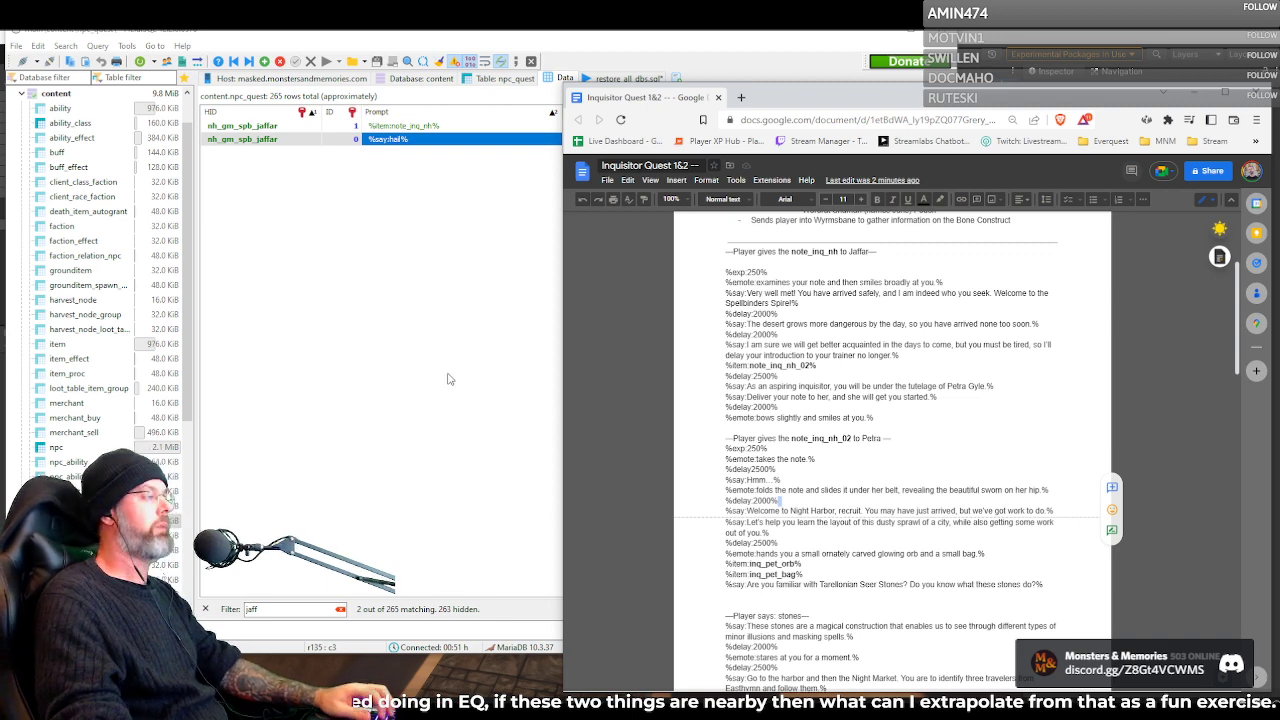
# Switch to Unity, go out to the desert and select the ZoneSpawn 6 spawner near the low wall to view its settings
pyautogui.hotkey('alt', 'Tab')
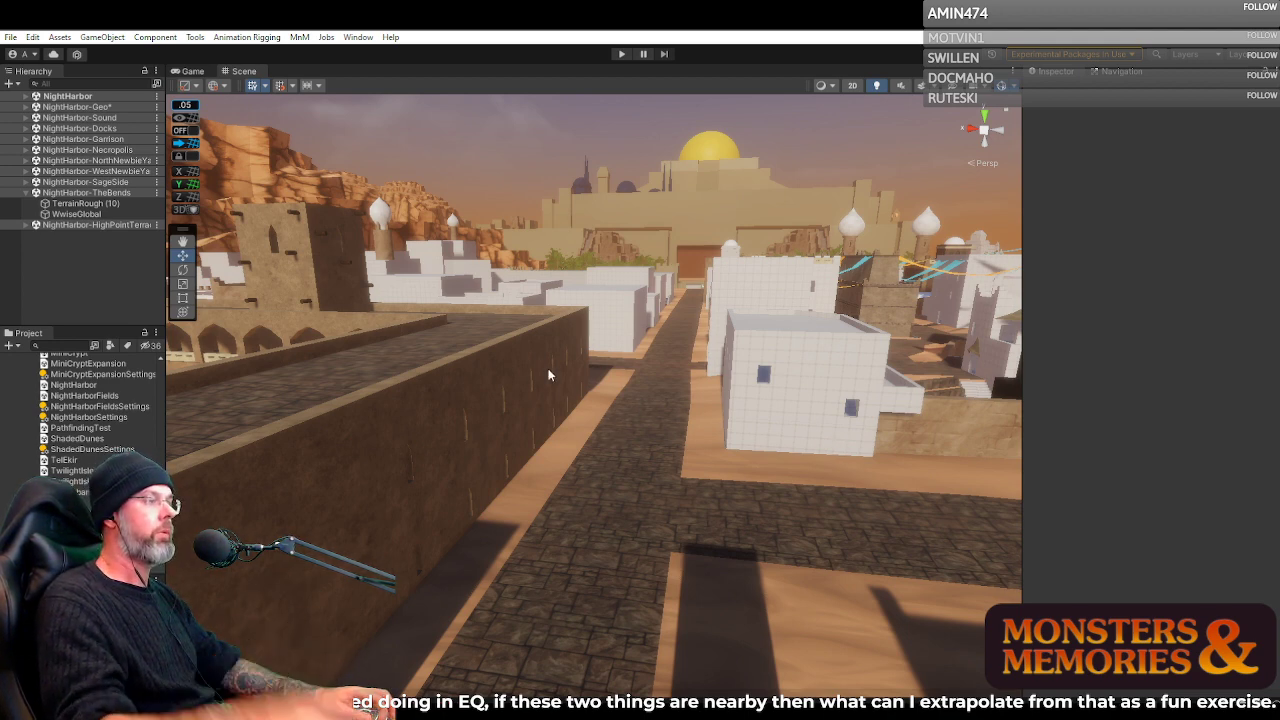
pyautogui.moveTo(536, 444); pyautogui.dragTo(632, 446)
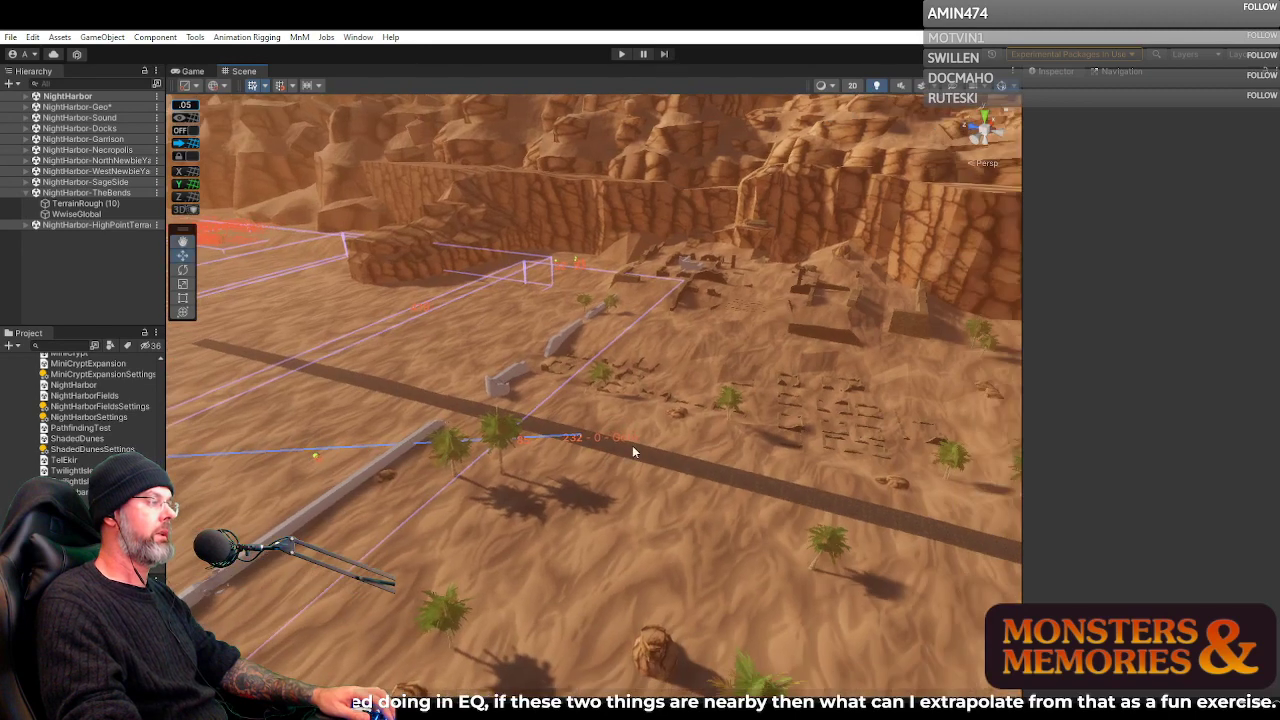
pyautogui.moveTo(560, 337); pyautogui.dragTo(468, 378)
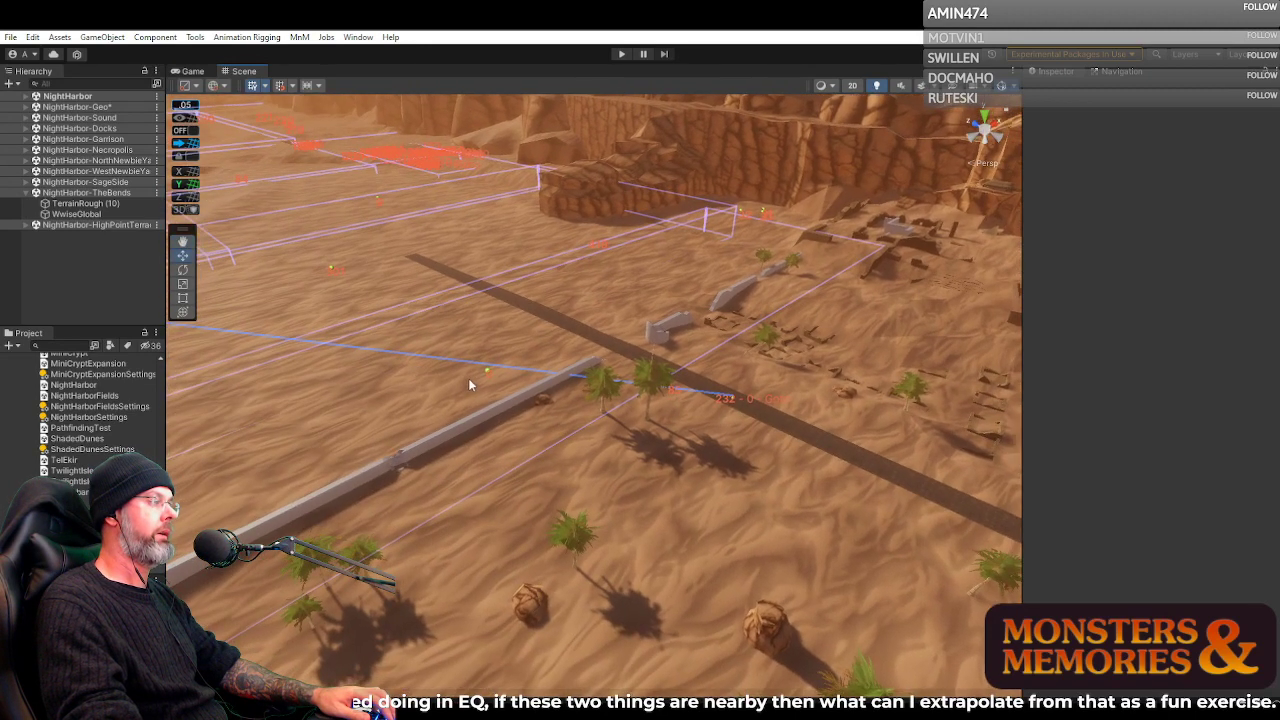
pyautogui.click(487, 372)
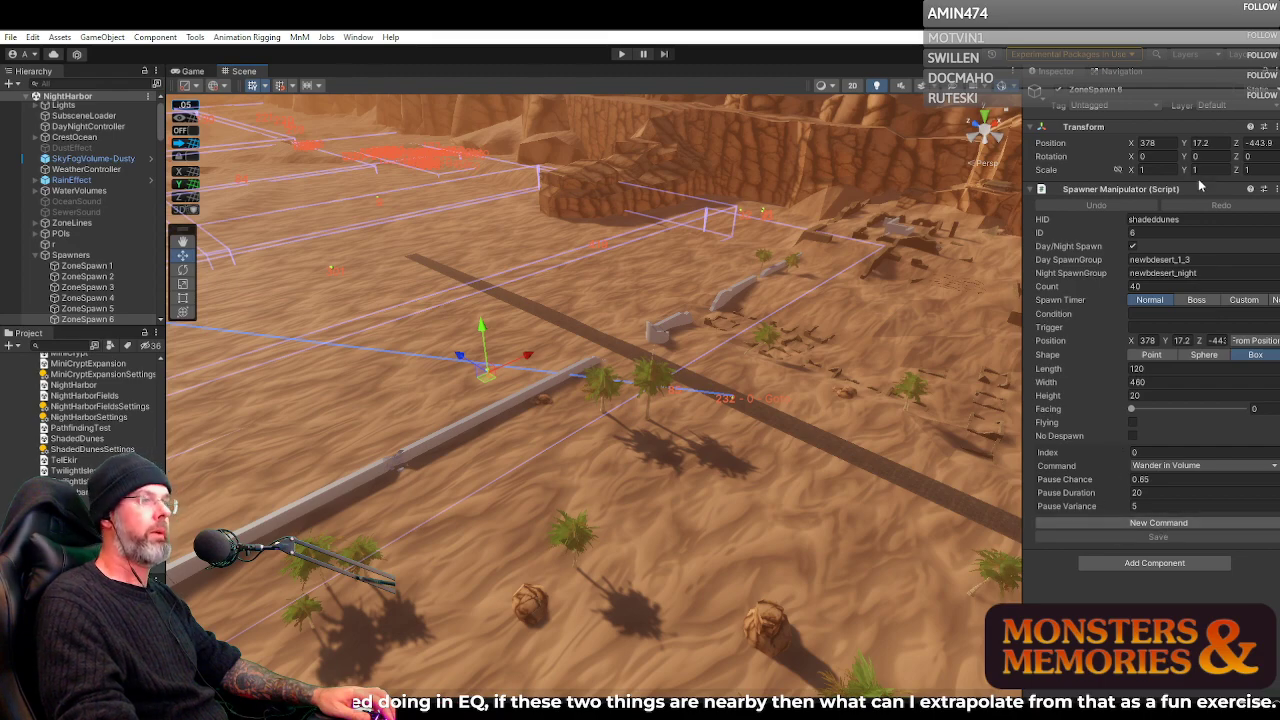
# Switch to the Inquisitor Quest document in the browser and highlight note_inq_nh in the heading of Jaffar's script
pyautogui.moveTo(538, 228); pyautogui.dragTo(968, 205)
pyautogui.press('w')
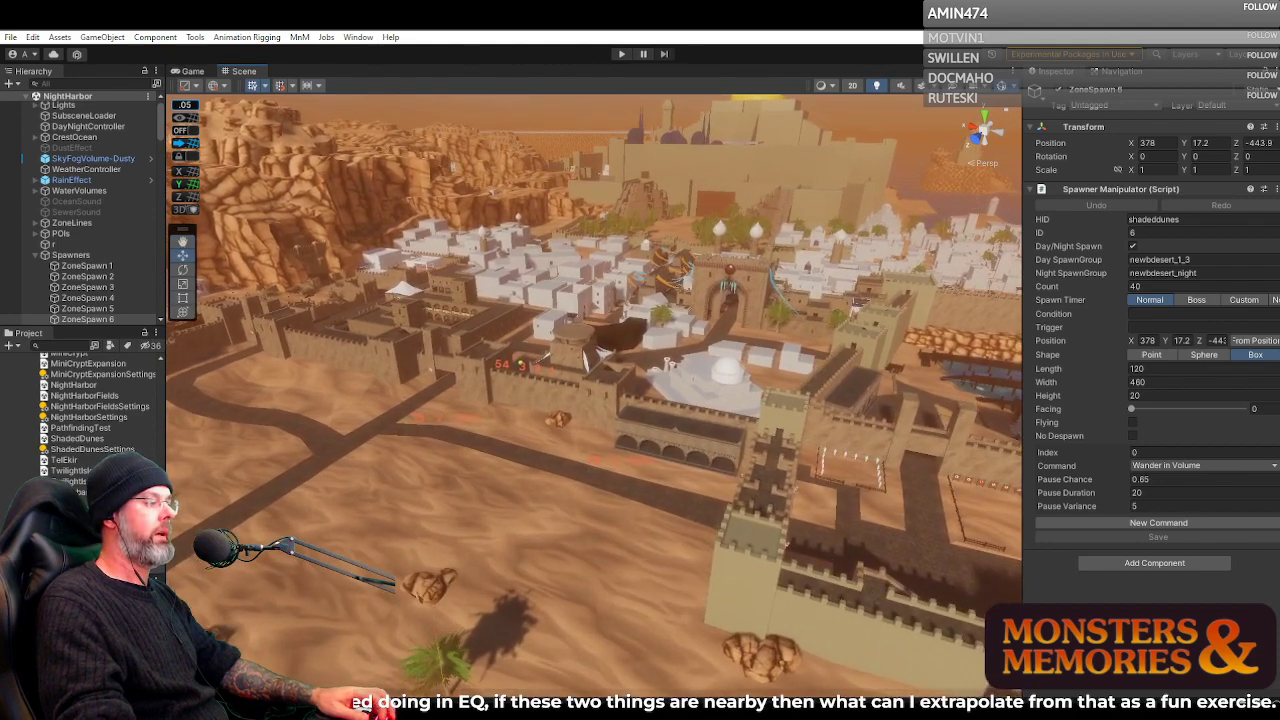
pyautogui.moveTo(595, 712)
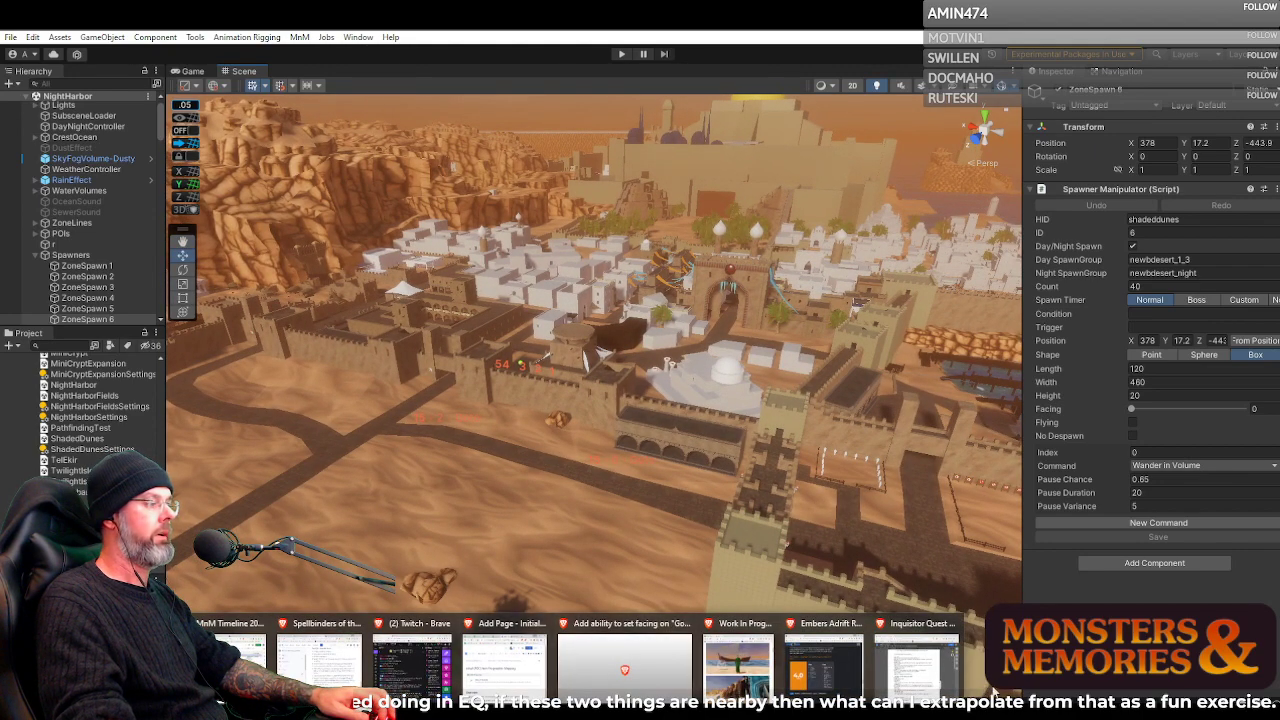
pyautogui.click(917, 660)
pyautogui.moveTo(917, 105); pyautogui.dragTo(918, 57)
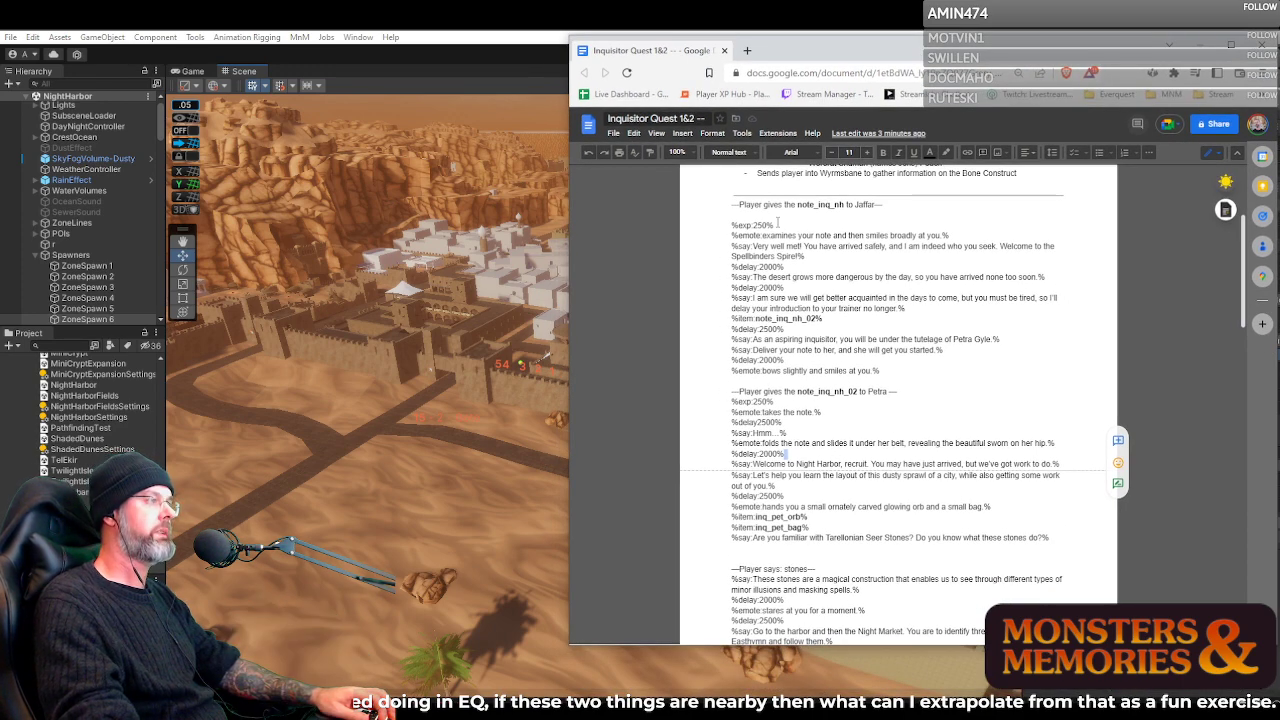
pyautogui.click(799, 205)
pyautogui.doubleClick(808, 206)
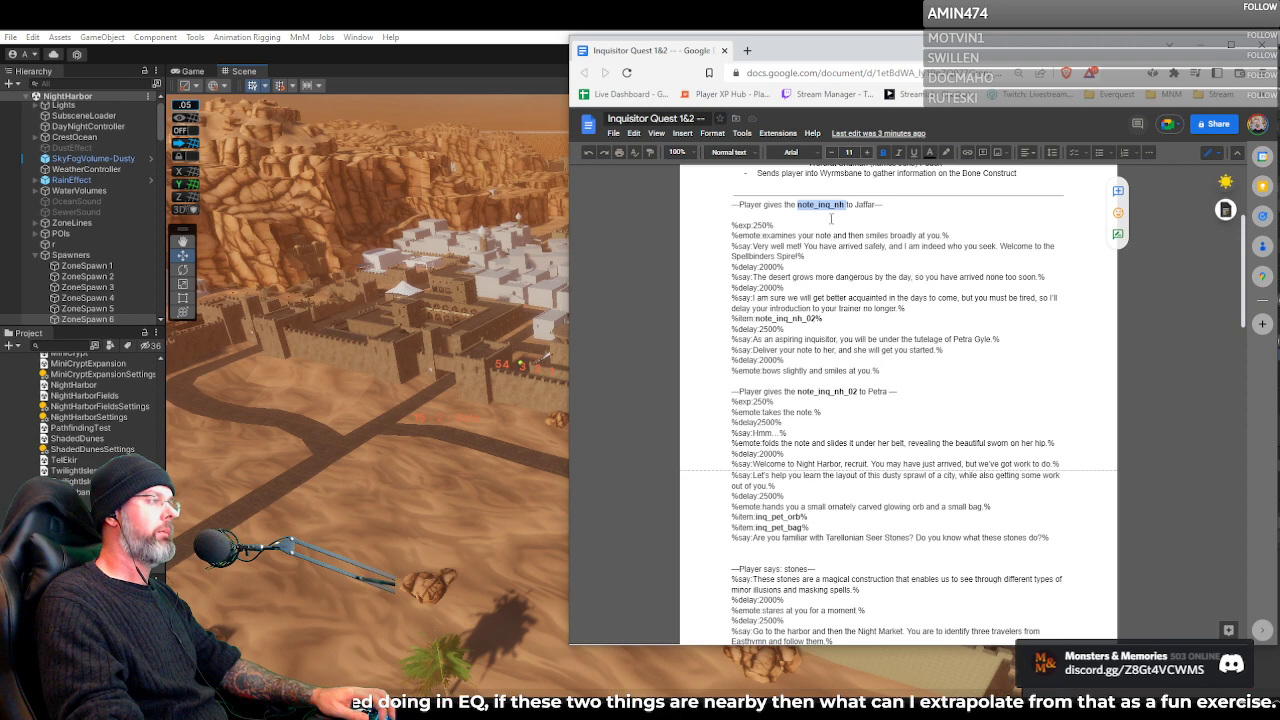
# Highlight the note-examining emote line, and the whole of Jaffar's response from %exp:250% to the bowing emote
pyautogui.scroll(2, 831, 218)
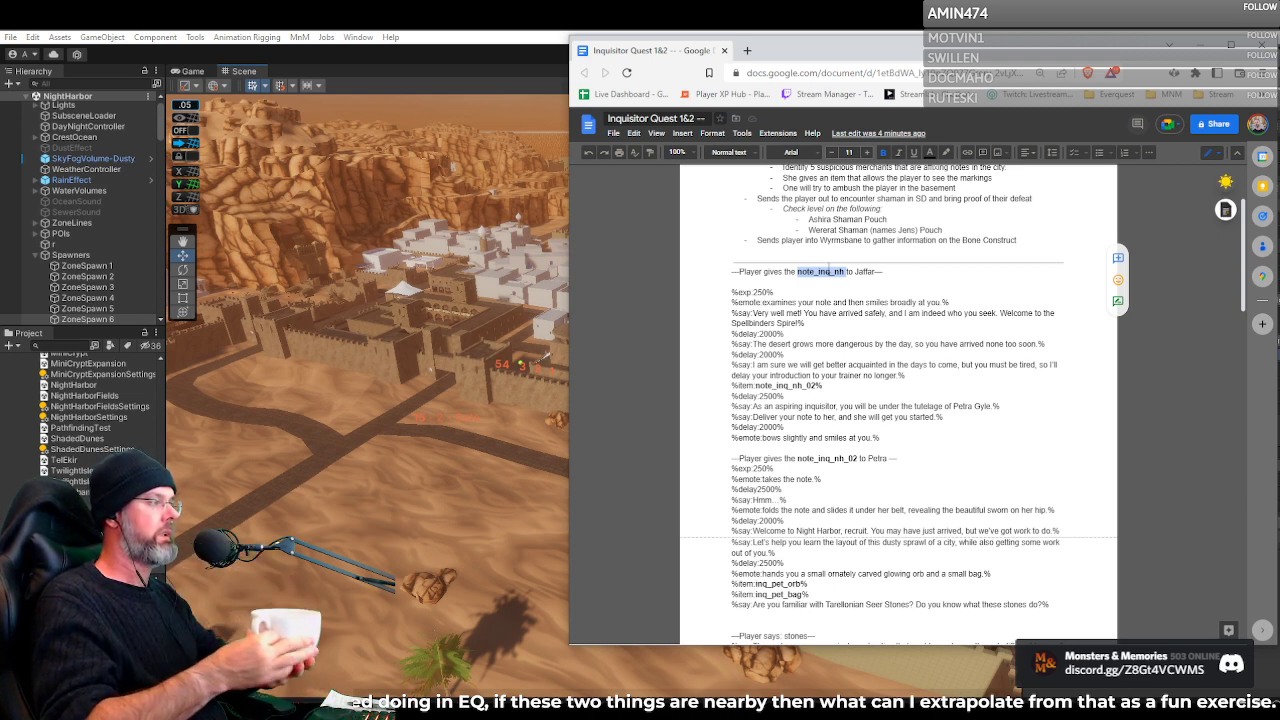
pyautogui.click(752, 290)
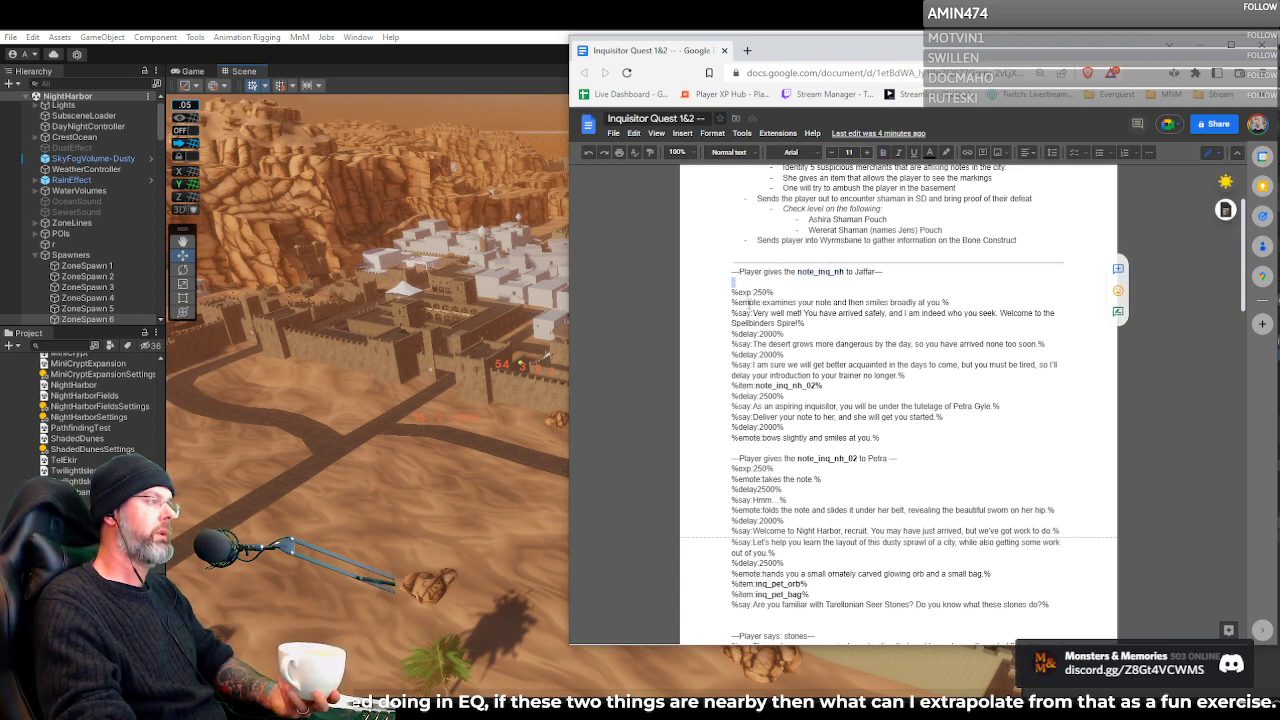
pyautogui.doubleClick(749, 302)
pyautogui.tripleClick(749, 302)
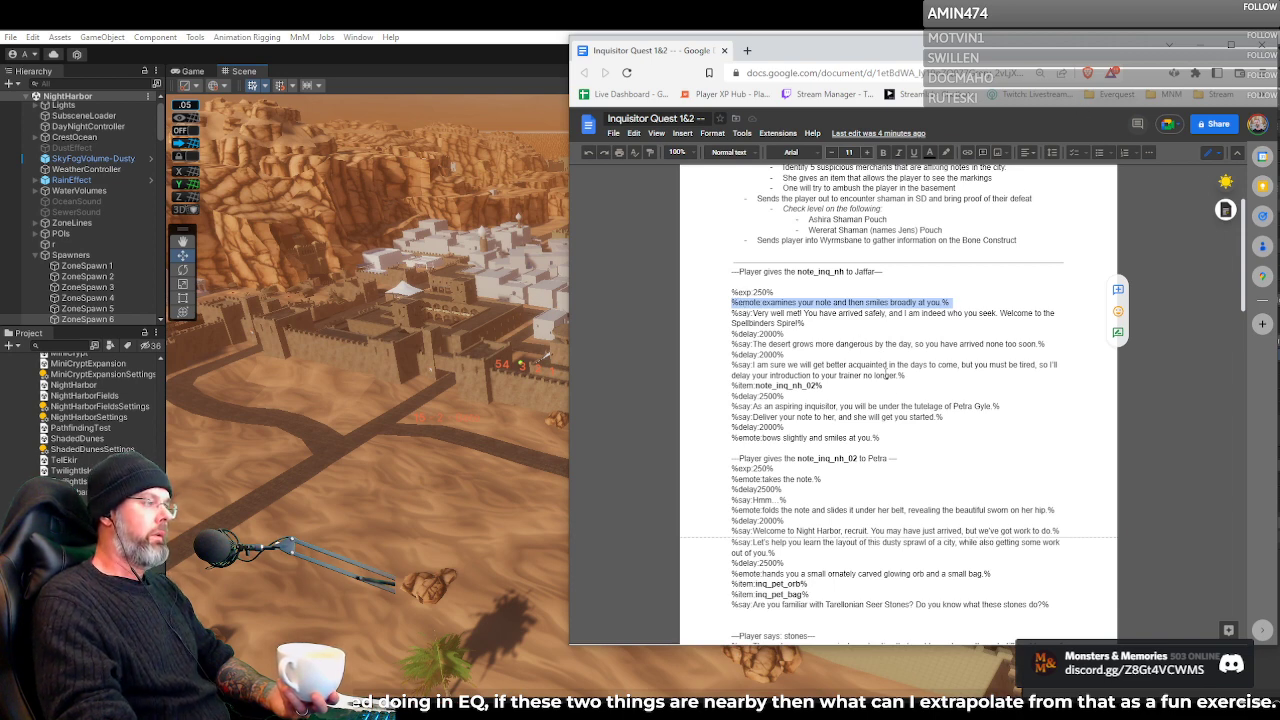
pyautogui.moveTo(901, 433); pyautogui.dragTo(733, 285)
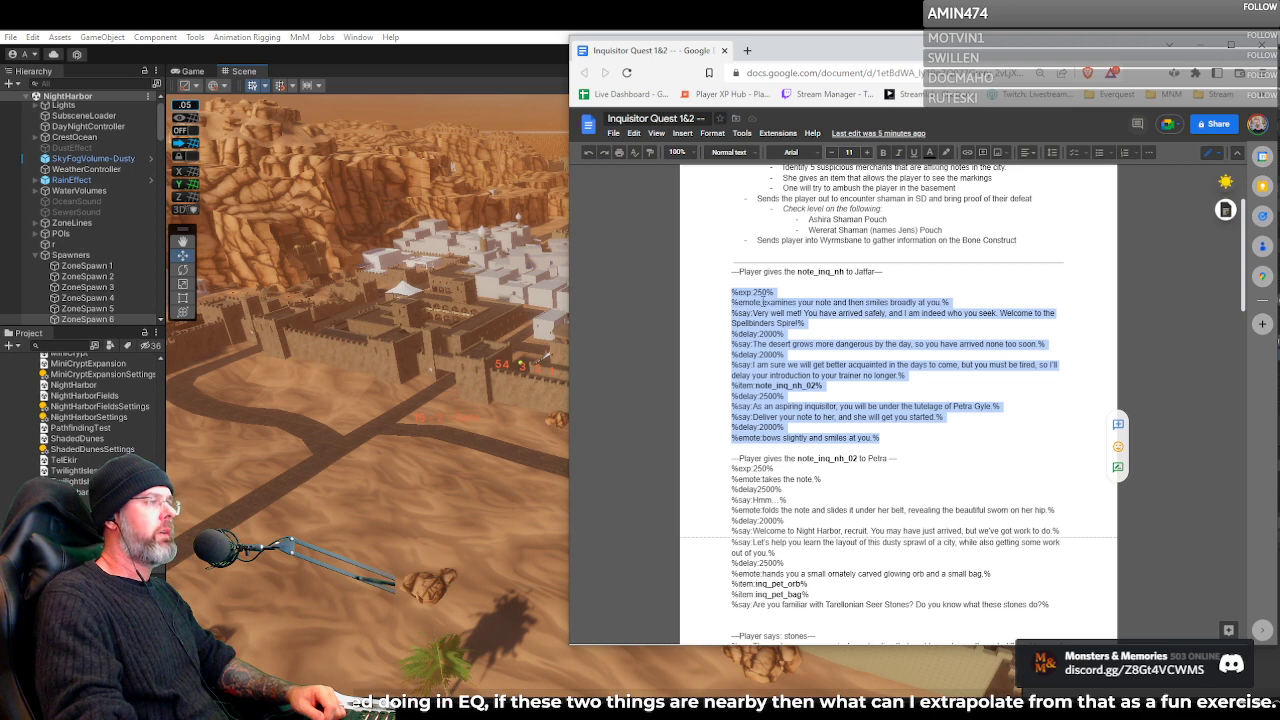
# Highlight Jaffar's %exp:250% line and the 2000 in his first delay, and try a blank line after that delay
pyautogui.moveTo(783, 290); pyautogui.dragTo(745, 285)
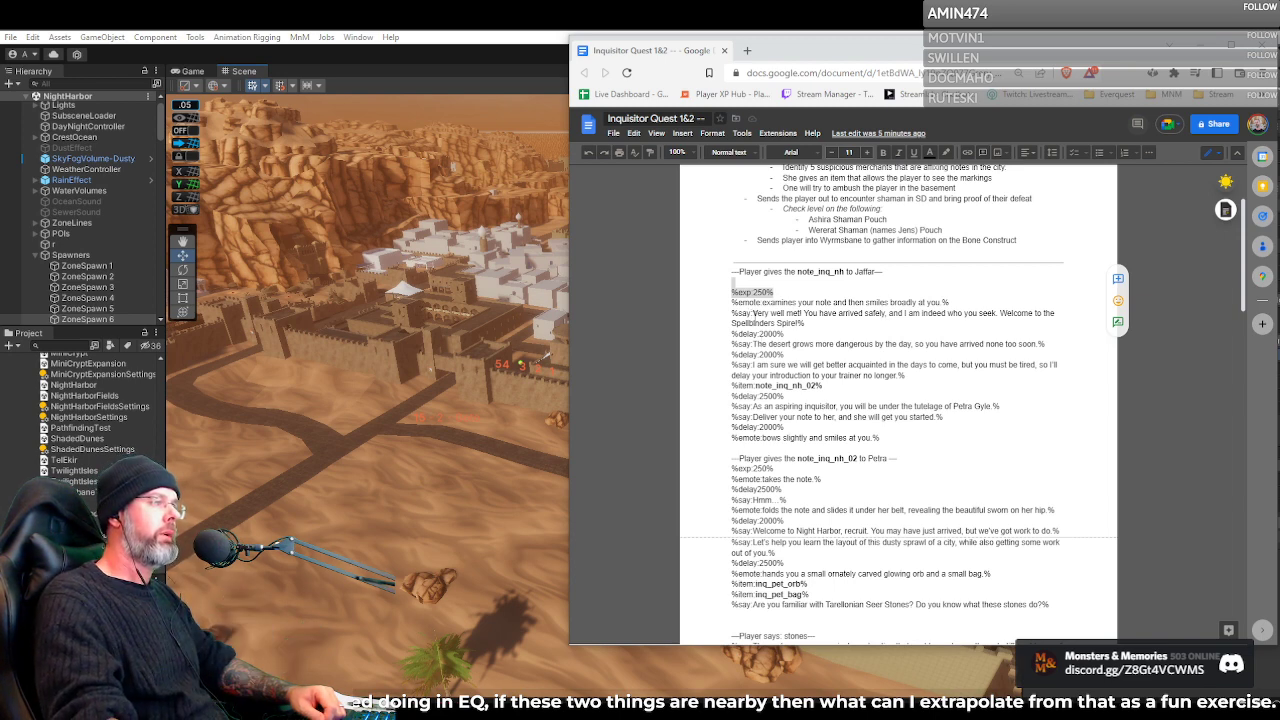
pyautogui.click(749, 314)
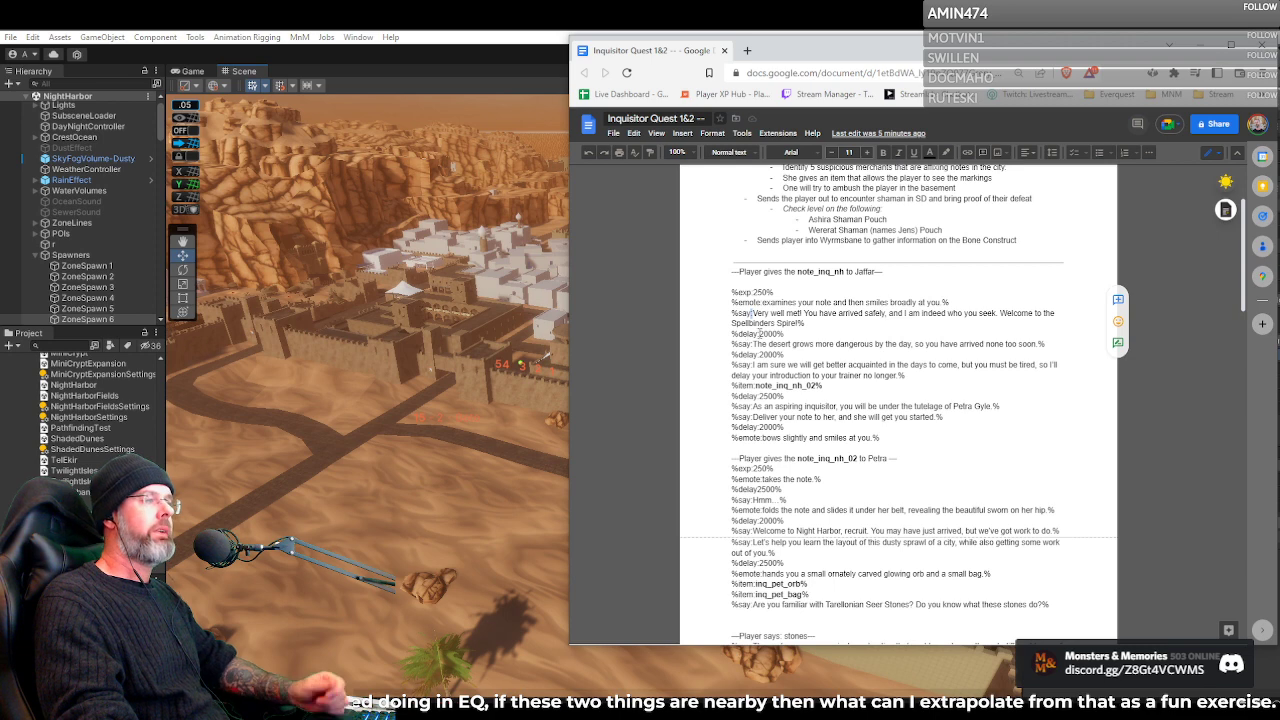
pyautogui.moveTo(758, 334); pyautogui.dragTo(778, 334)
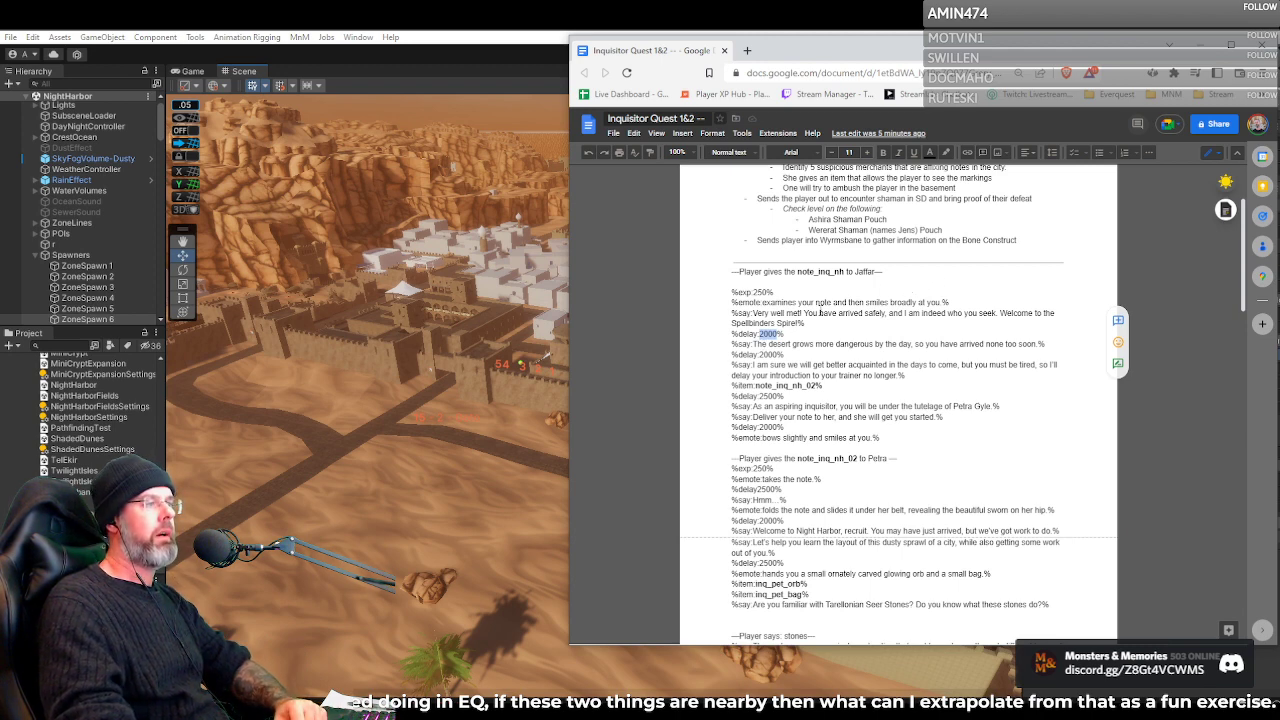
pyautogui.click(796, 334)
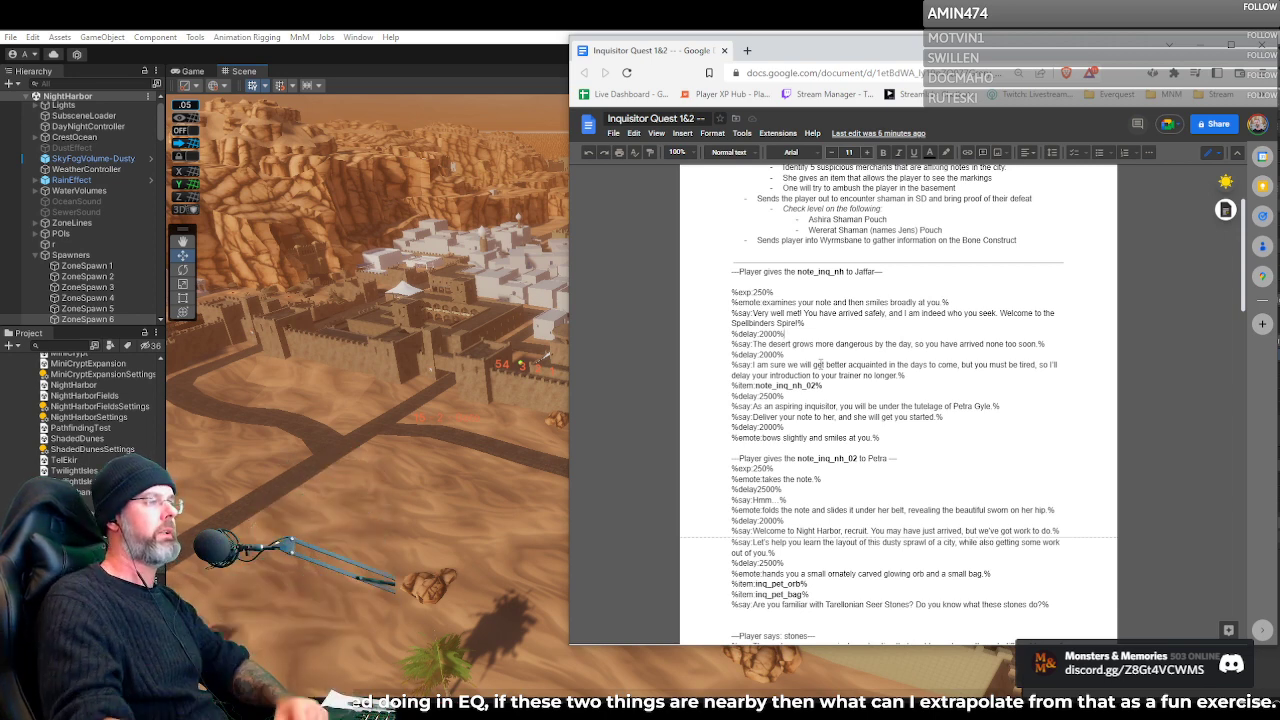
pyautogui.press('Return')
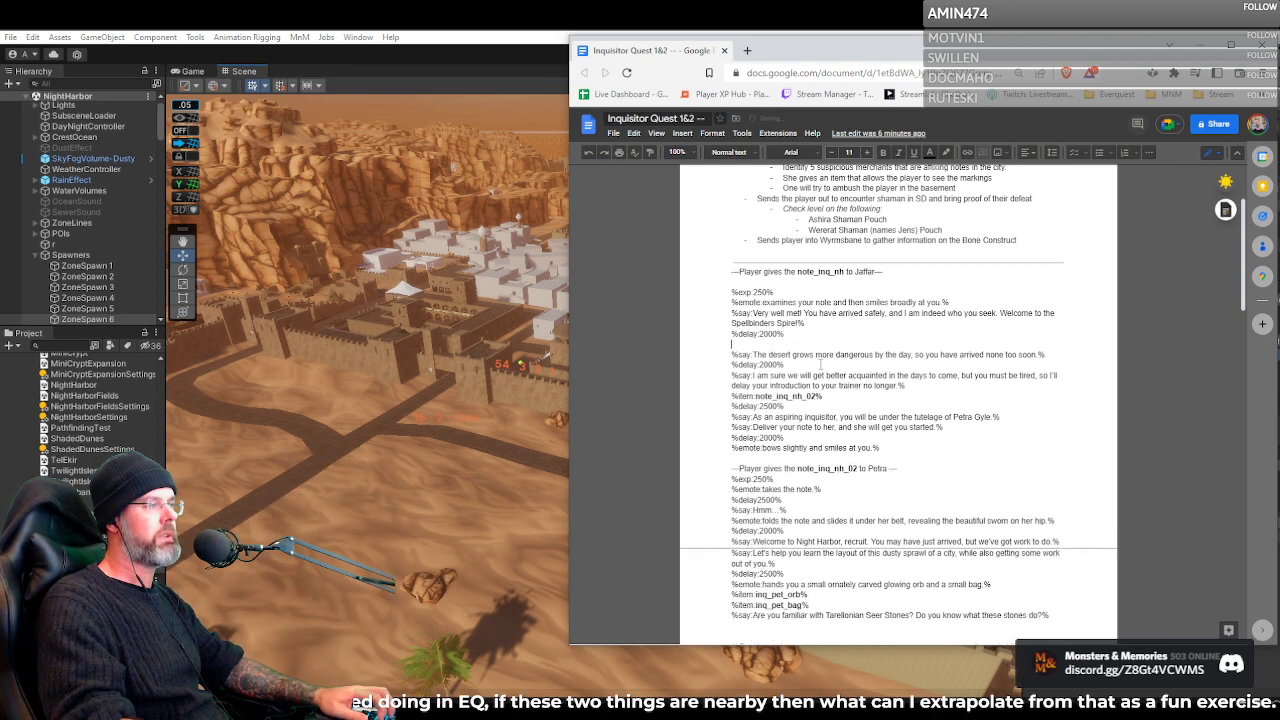
pyautogui.press('BackSpace')
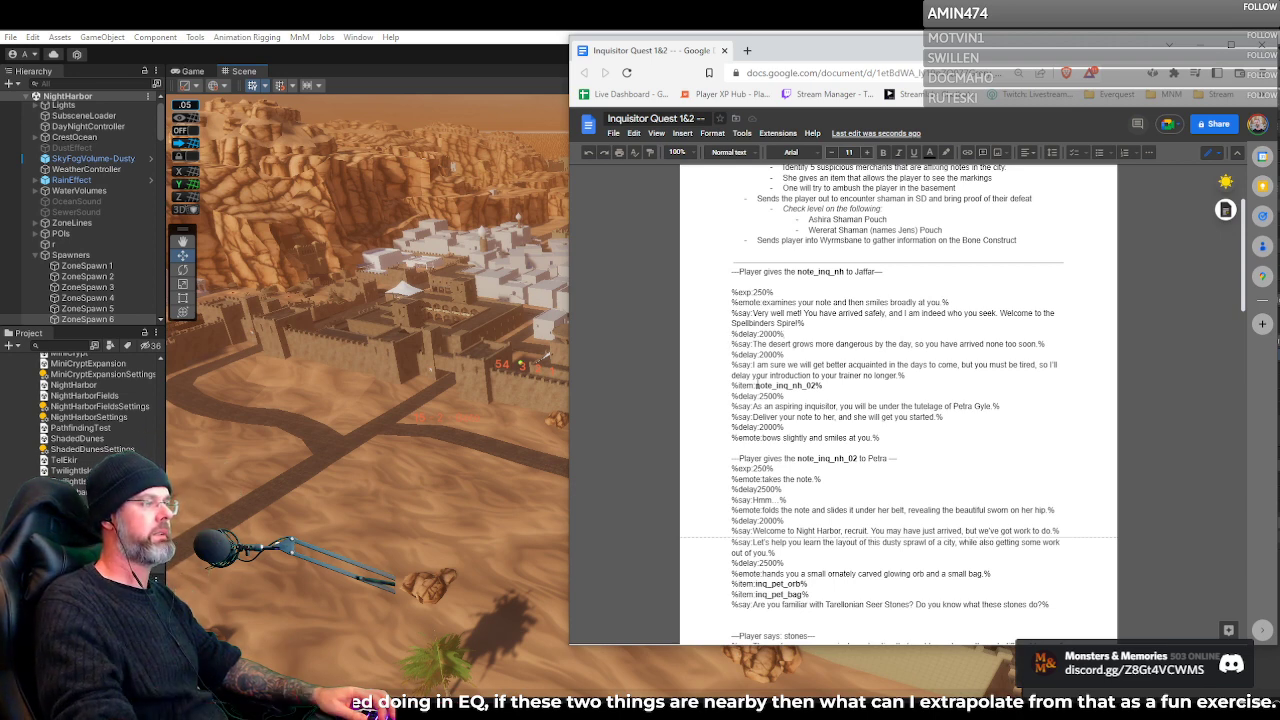
# Highlight the %item:note_inq_nh_02% line, Petra's %exp:250% line, note_inq_nh in Jaffar's heading and the 250 experience value in his script
pyautogui.tripleClick(778, 387)
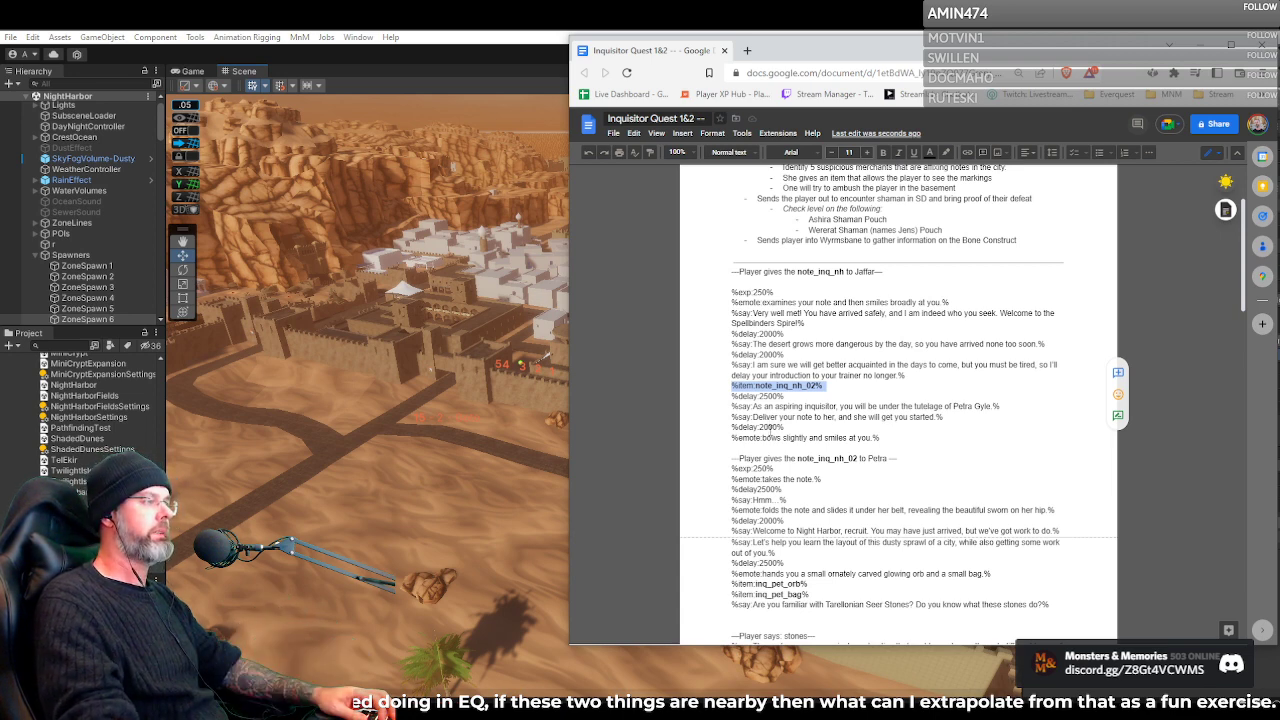
pyautogui.tripleClick(762, 470)
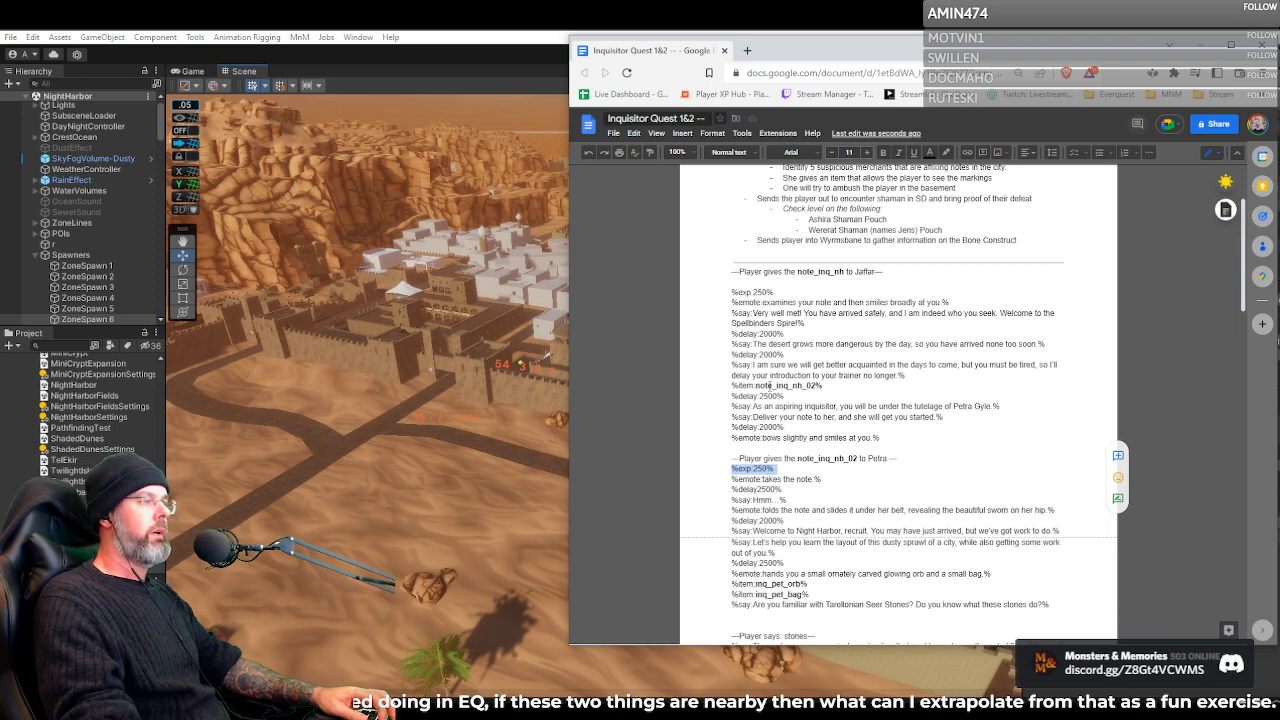
pyautogui.tripleClick(778, 386)
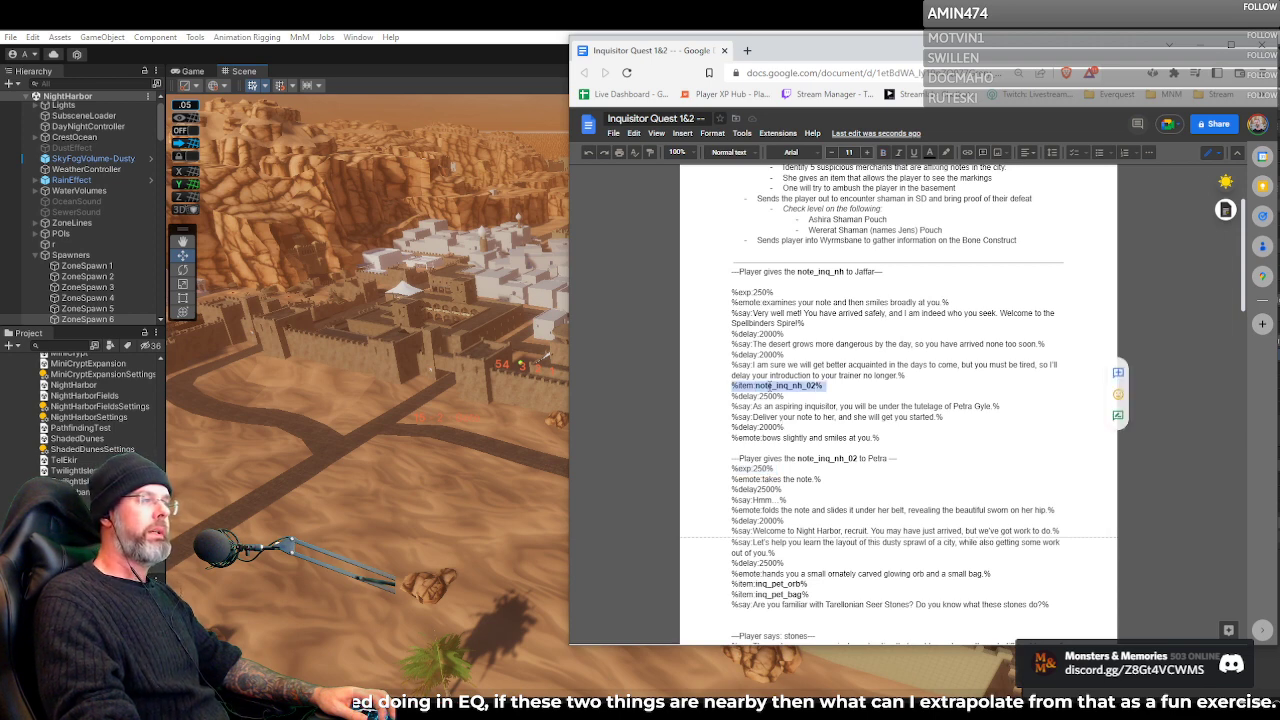
pyautogui.doubleClick(800, 271)
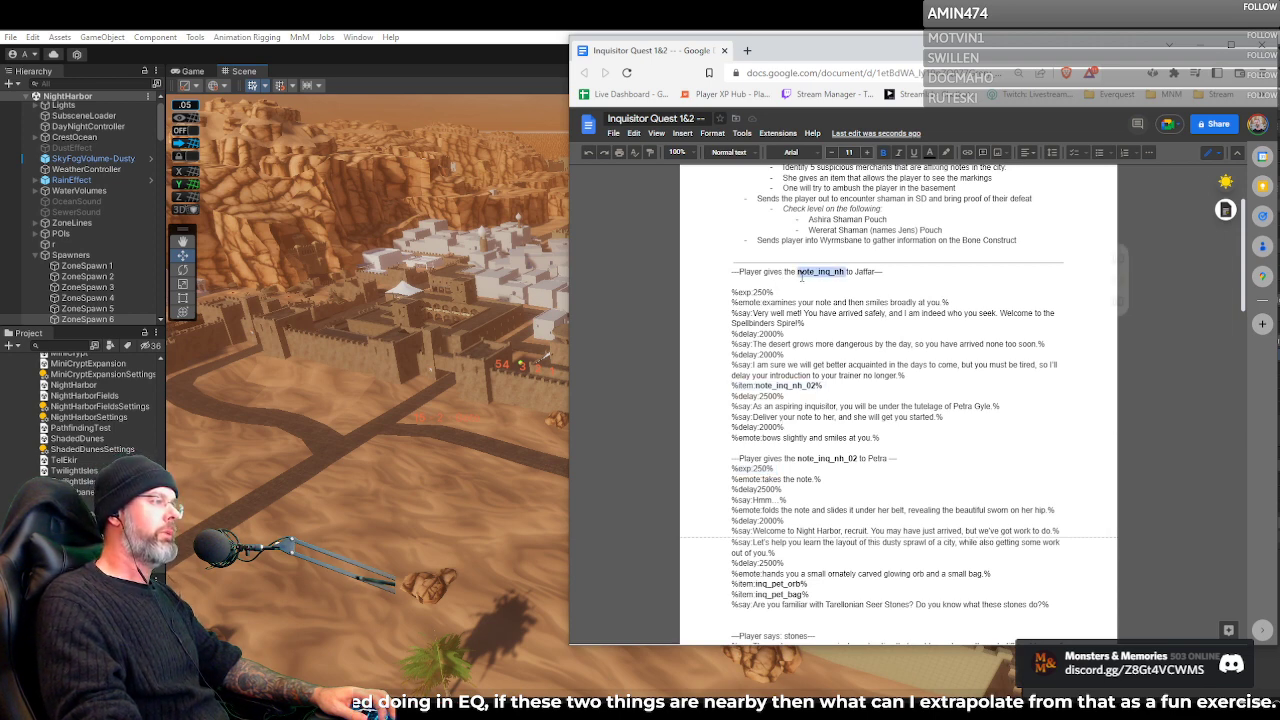
pyautogui.doubleClick(759, 292)
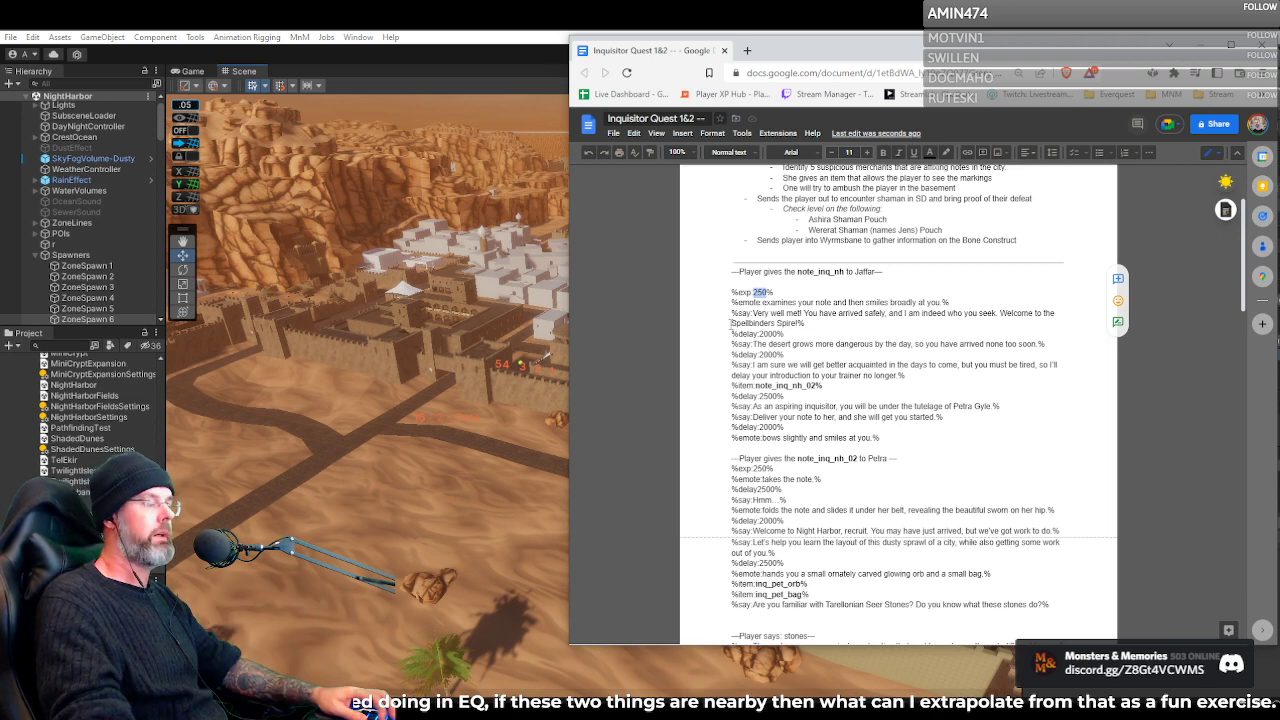
# Highlight Jaffar's full response block again and read on through Petra's dialogue to the inq_pet_bag_full hand-in
pyautogui.scroll(-1, 801, 341)
pyautogui.scroll(-1, 801, 341)
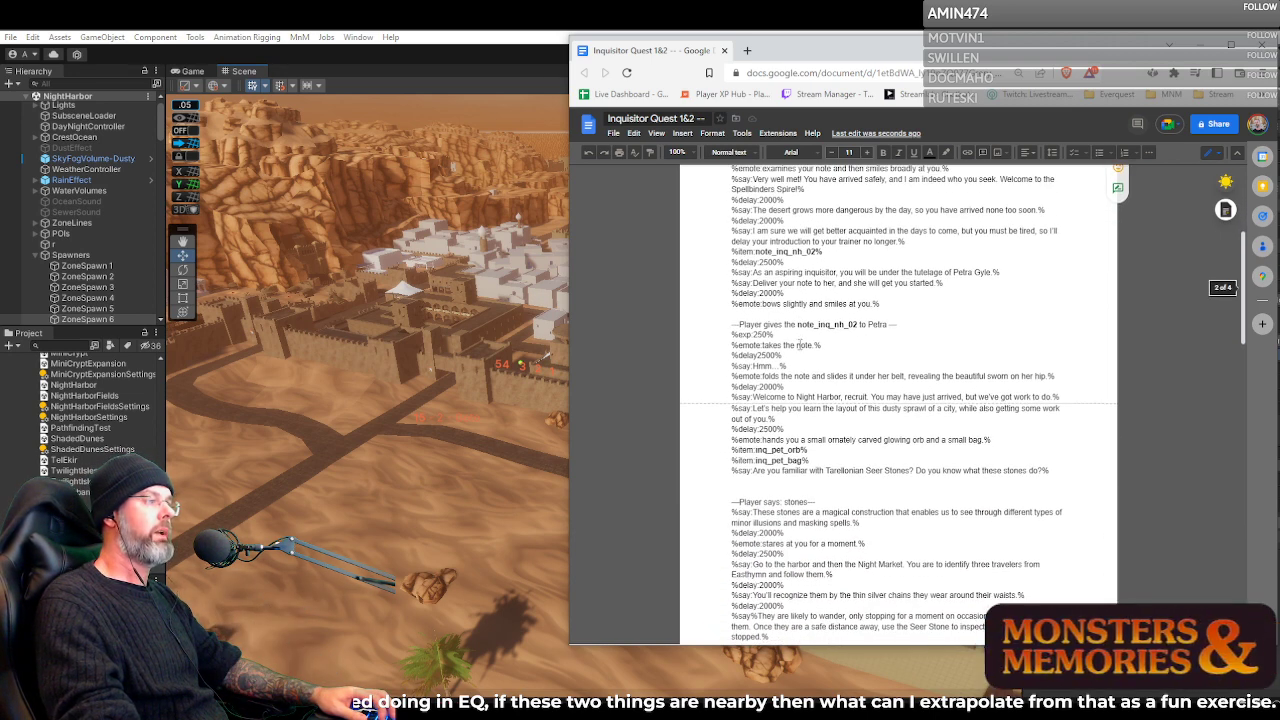
pyautogui.scroll(2, 802, 330)
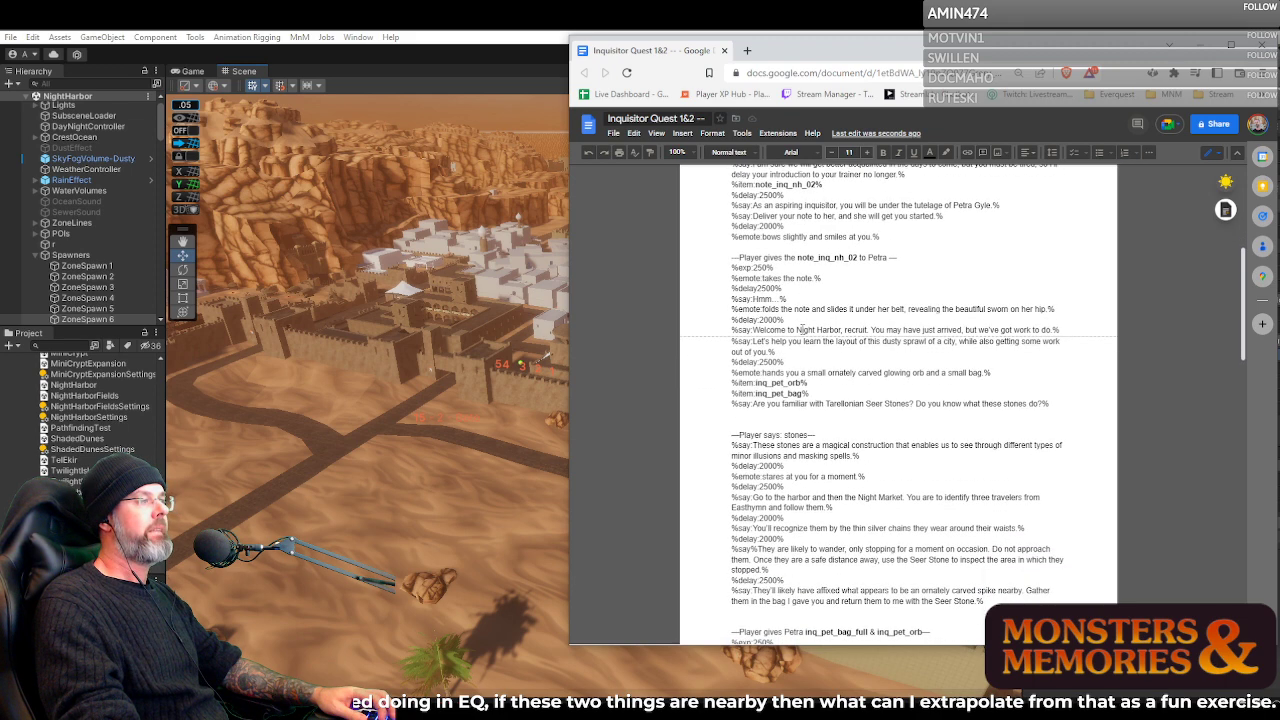
pyautogui.moveTo(733, 226); pyautogui.dragTo(909, 370)
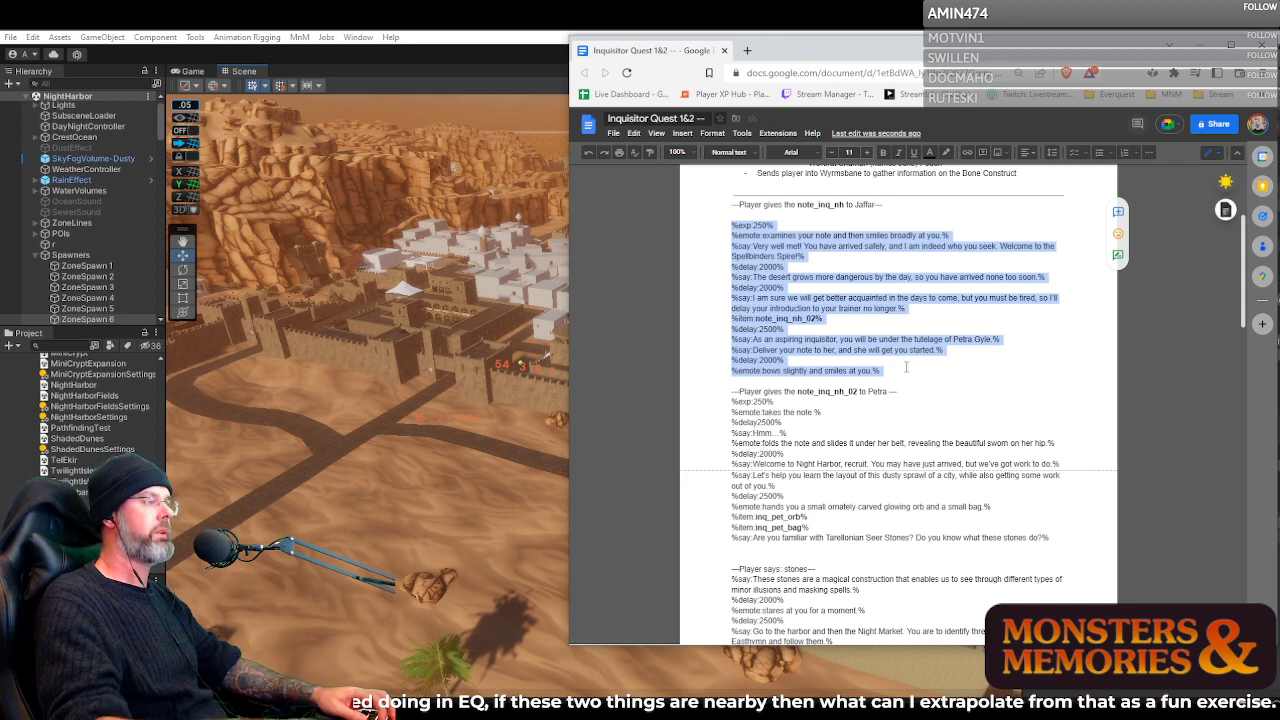
pyautogui.scroll(-2, 879, 375)
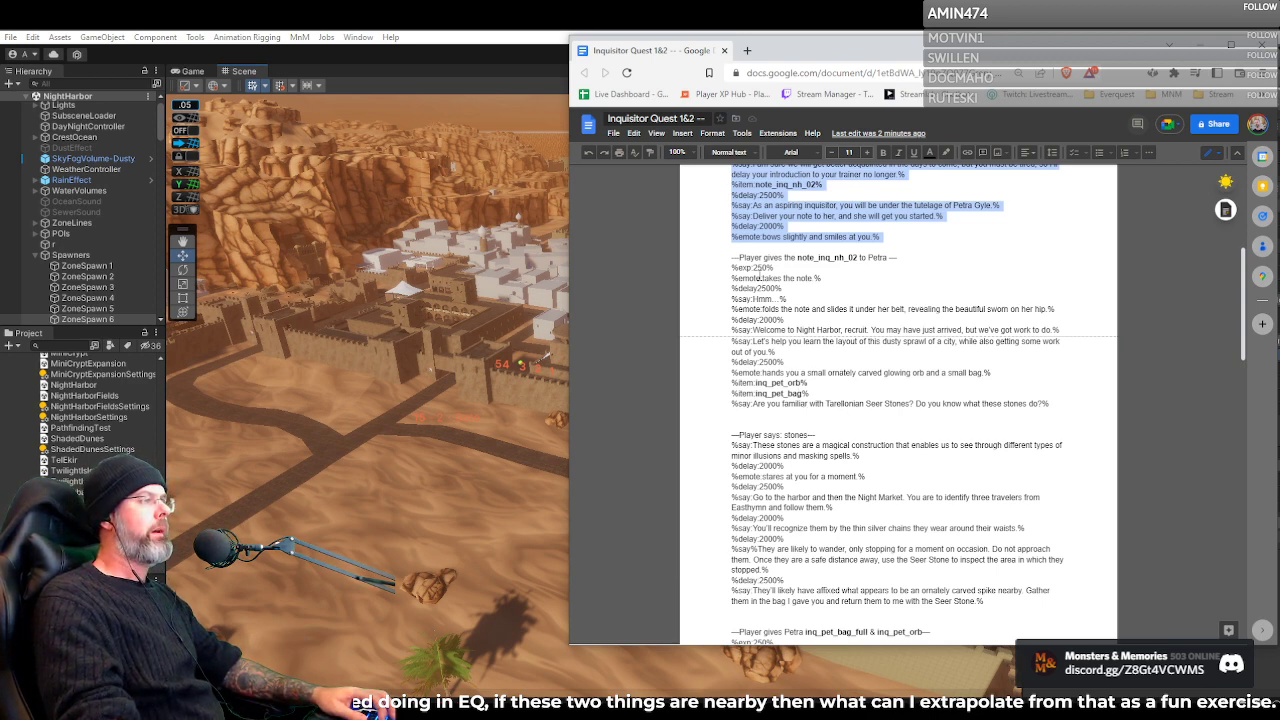
pyautogui.scroll(-3, 764, 383)
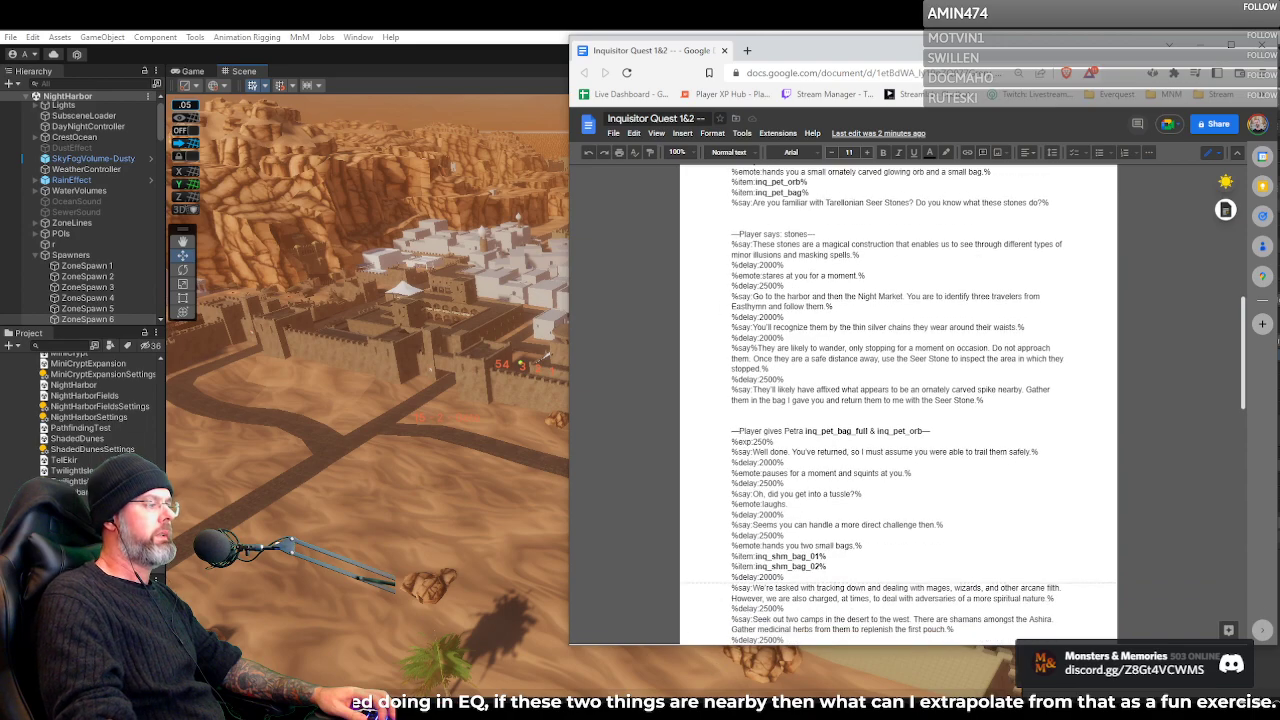
# Switch to HeidiSQL's npc_quest window and open Jaffar's note_inq_nh response in the text editor, moving the editor clear of the rows
pyautogui.click(674, 713)
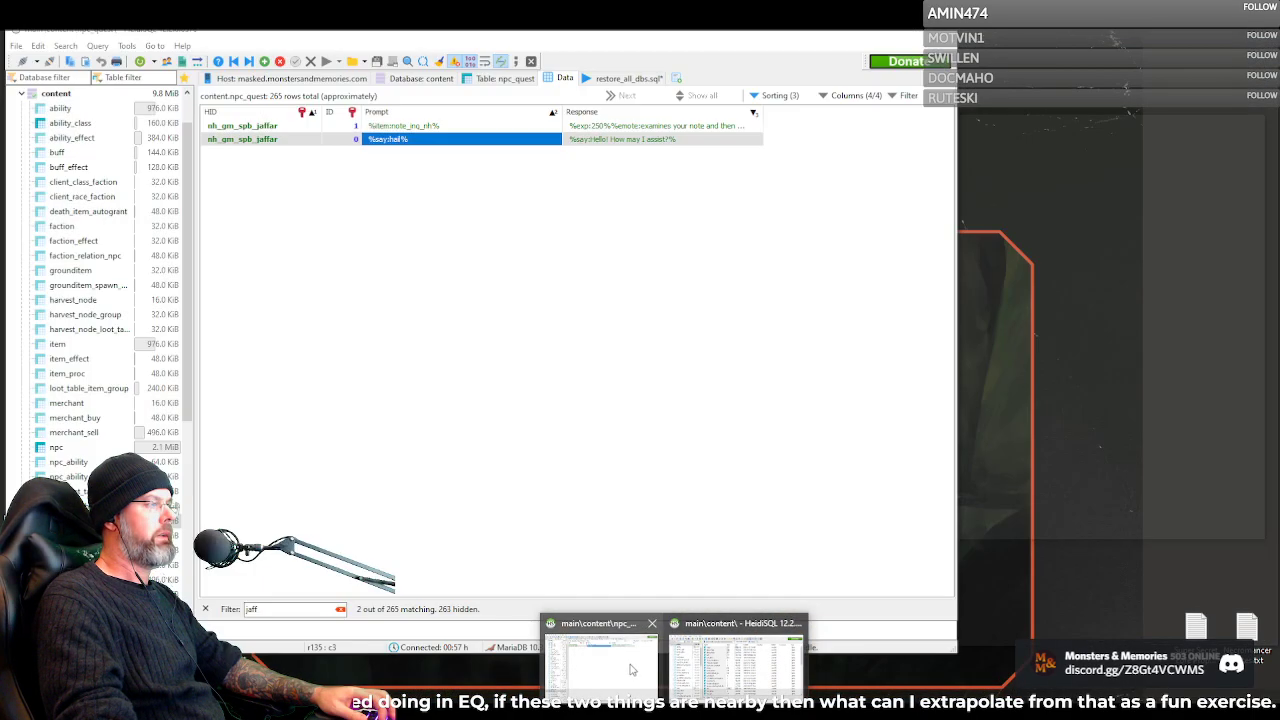
pyautogui.click(631, 669)
pyautogui.click(640, 126)
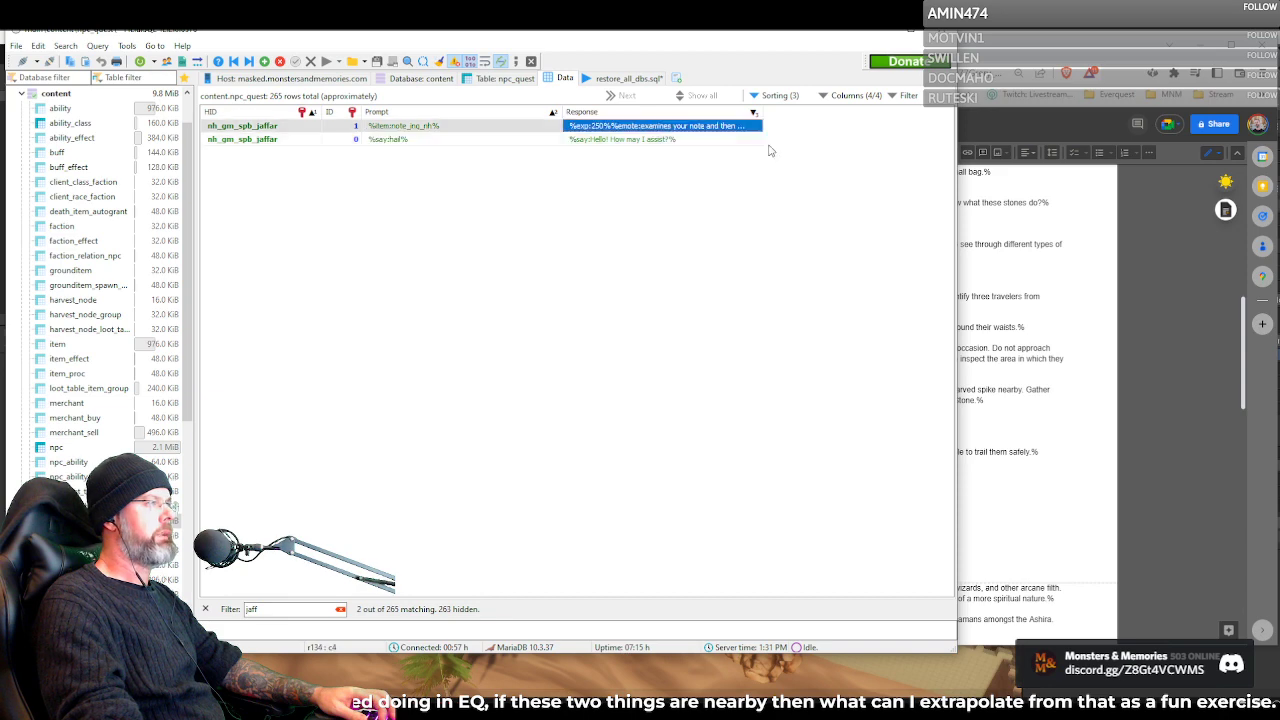
pyautogui.doubleClick(741, 129)
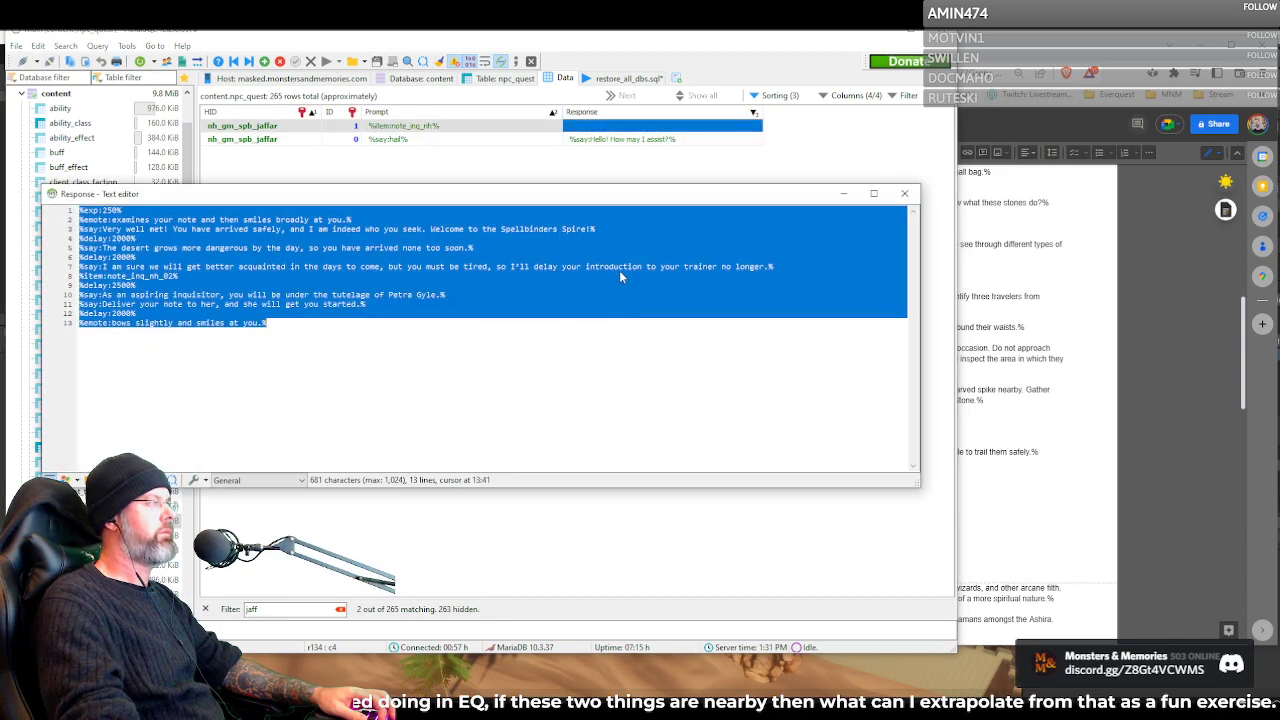
pyautogui.moveTo(601, 196); pyautogui.dragTo(836, 172)
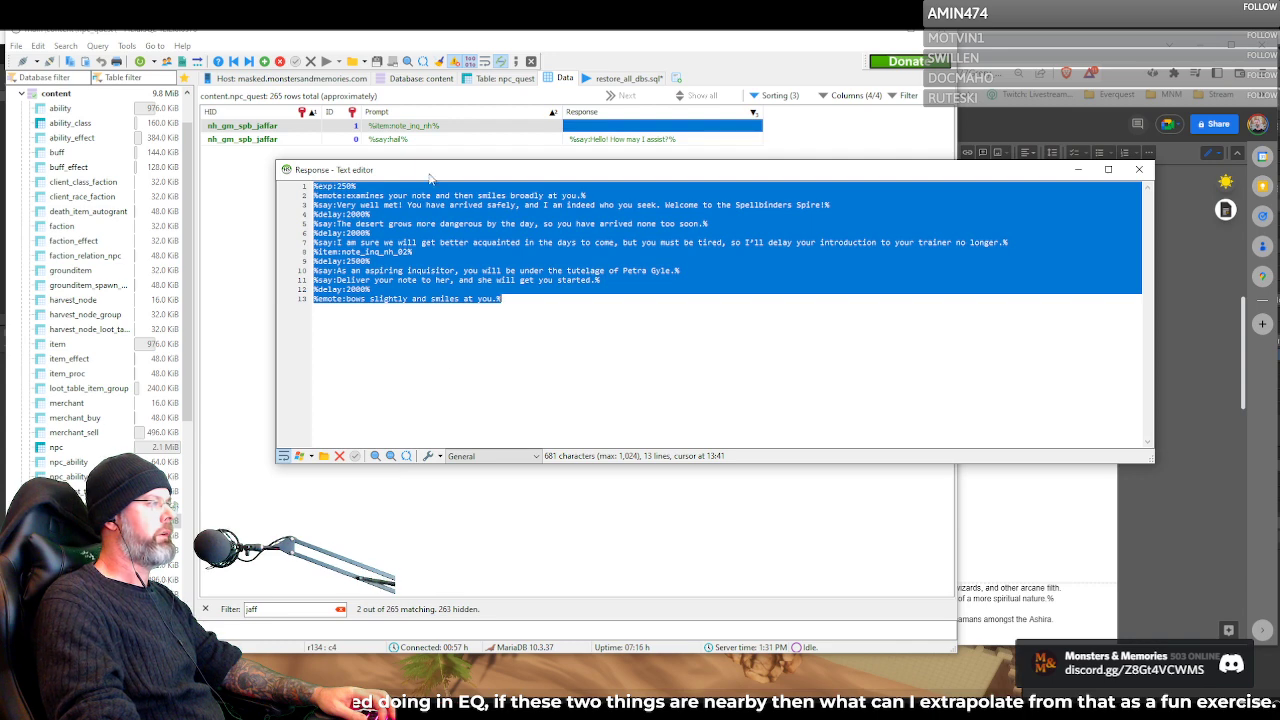
# Examine the item, delay and emote lines of Jaffar's stored response, and close the text editor without changes
pyautogui.click(382, 321)
pyautogui.click(412, 257)
pyautogui.click(400, 299)
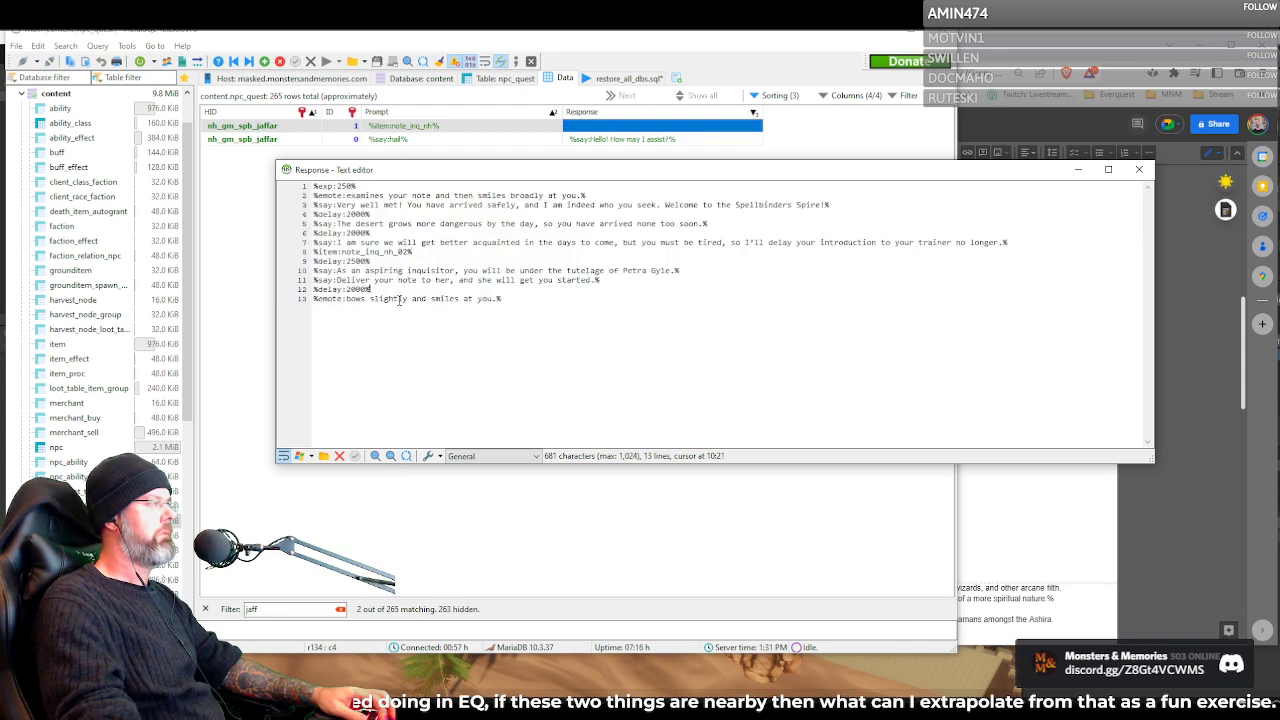
pyautogui.click(474, 370)
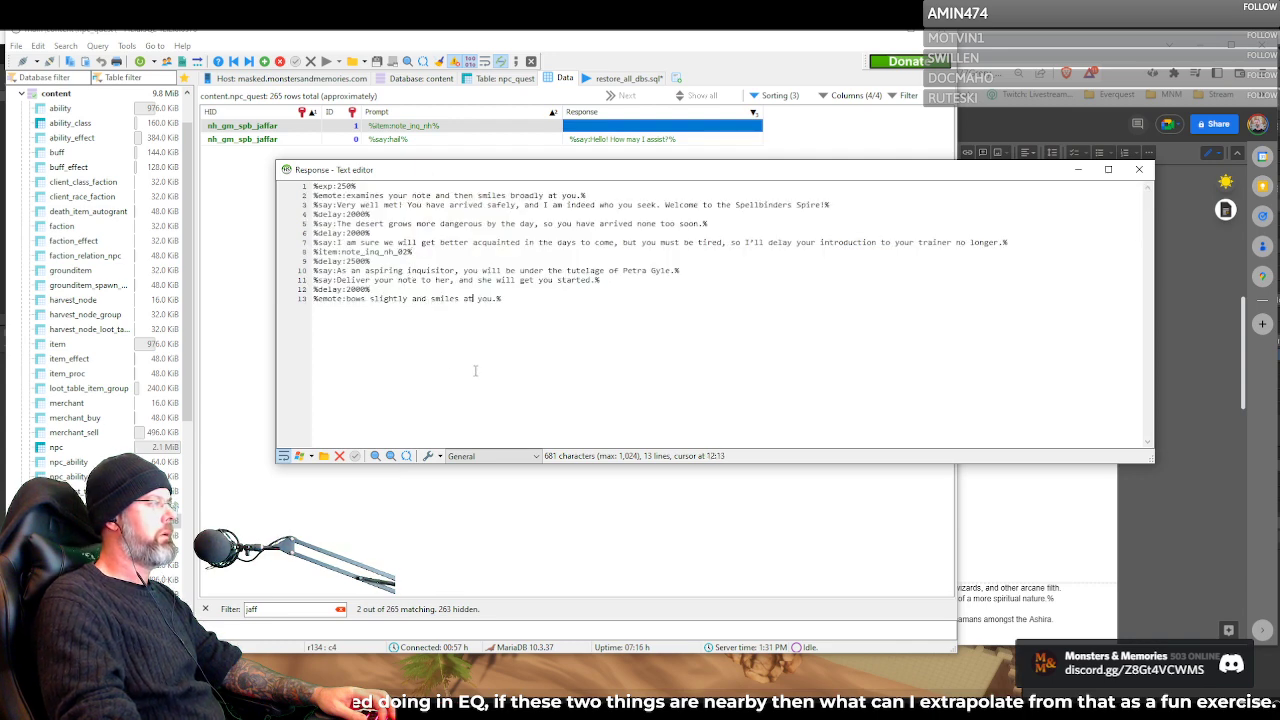
pyautogui.click(1139, 172)
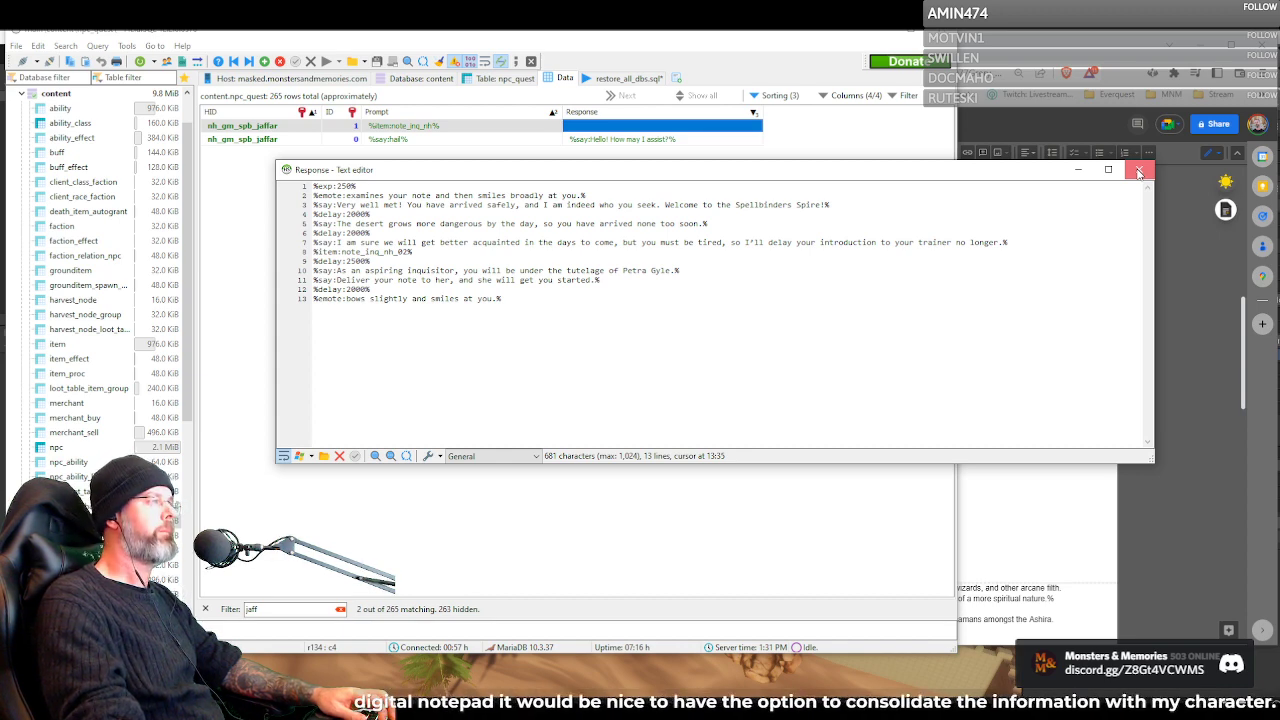
pyautogui.click(1139, 173)
# Widen the Response column of the npc_quest rows and reopen the note_inq_nh response in the text editor
pyautogui.click(645, 139)
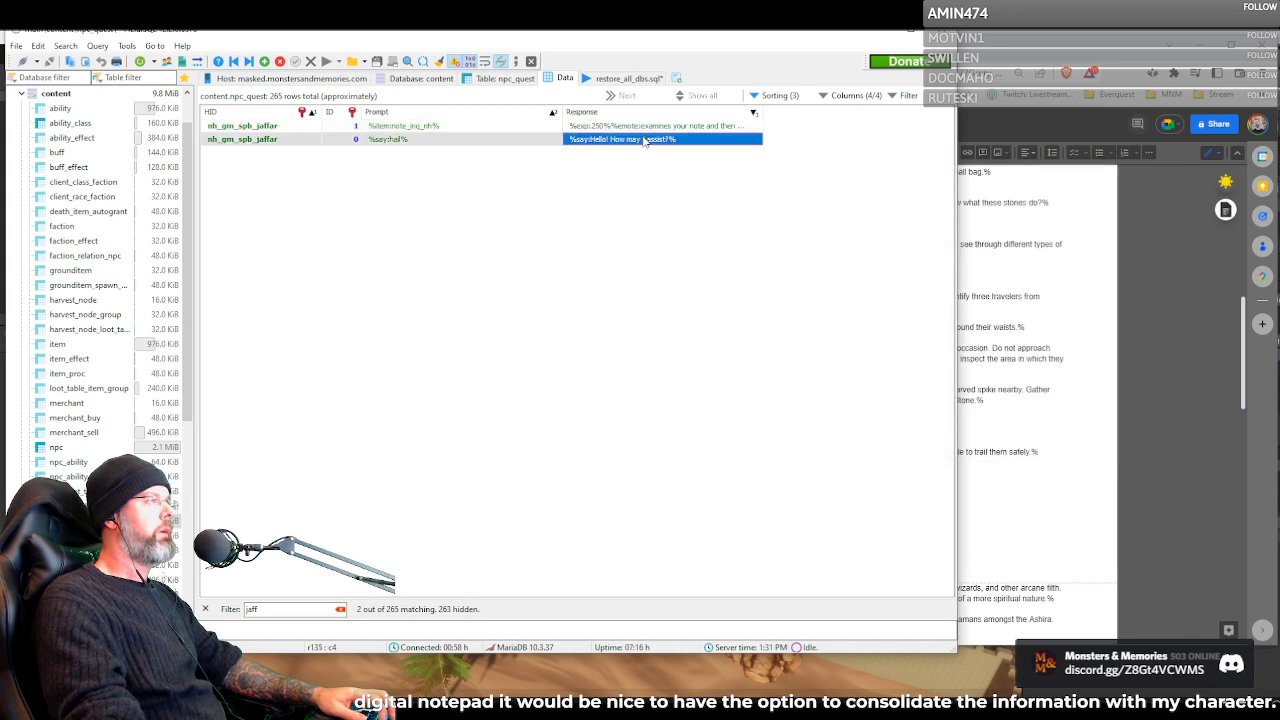
pyautogui.moveTo(762, 116); pyautogui.dragTo(866, 116)
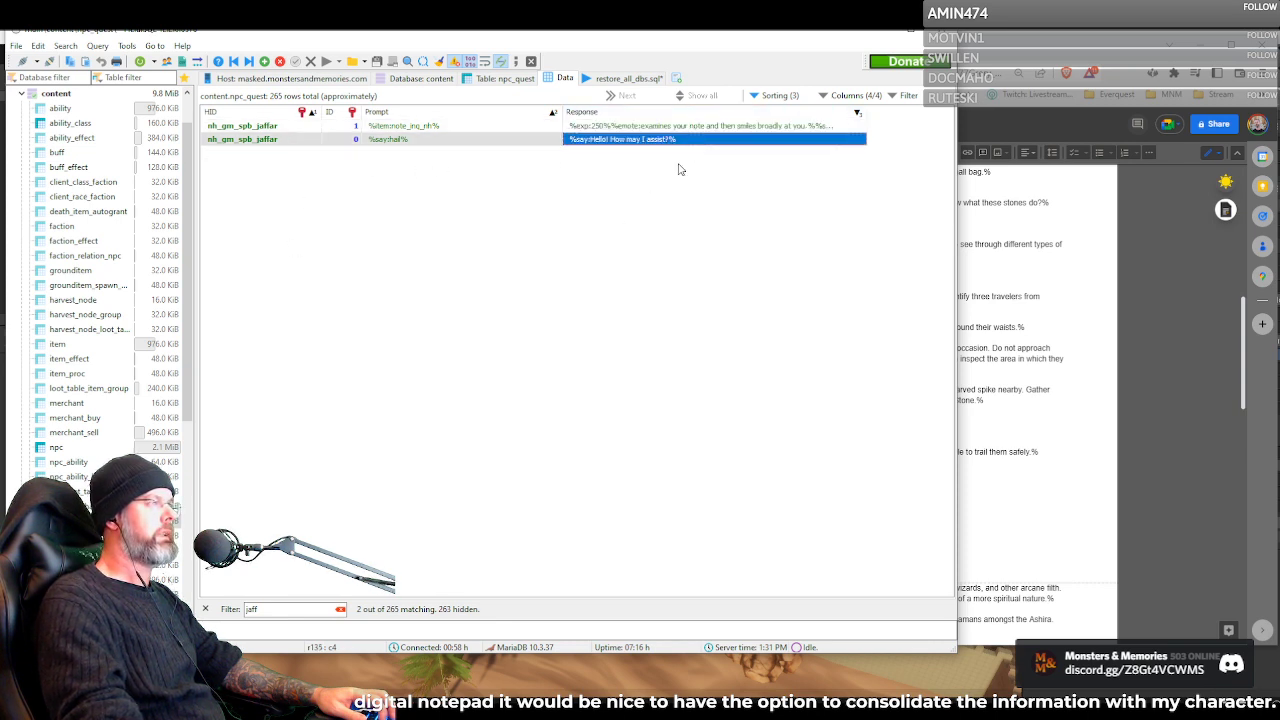
pyautogui.click(528, 404)
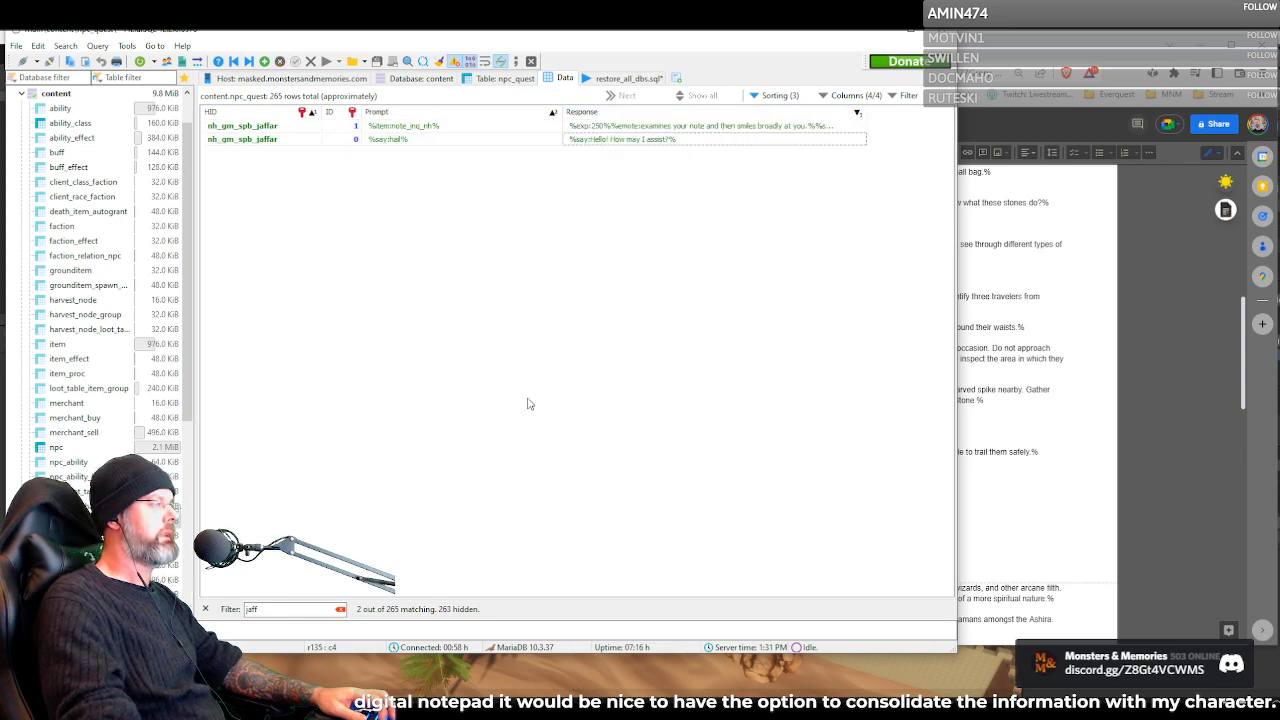
pyautogui.click(678, 128)
pyautogui.click(678, 128)
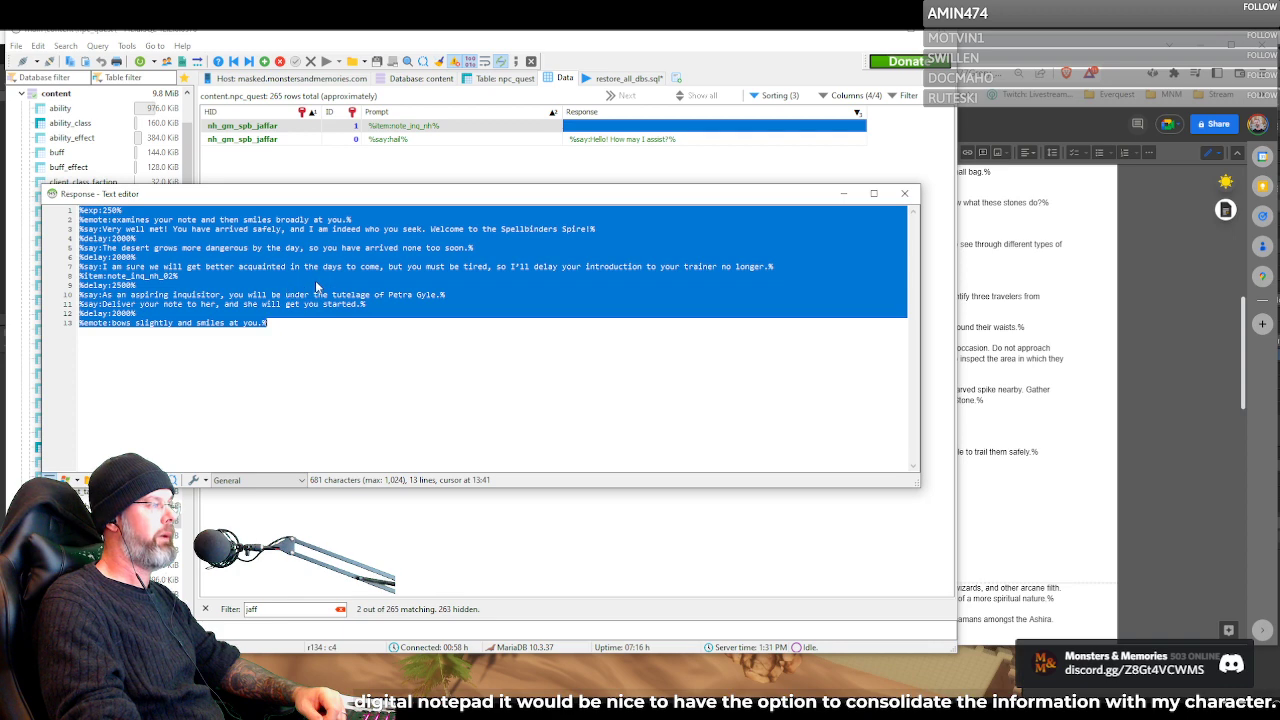
# Close Jaffar's response without changes and skim Petra's dialogue in the Google Docs quest document down to the item list
pyautogui.click(905, 195)
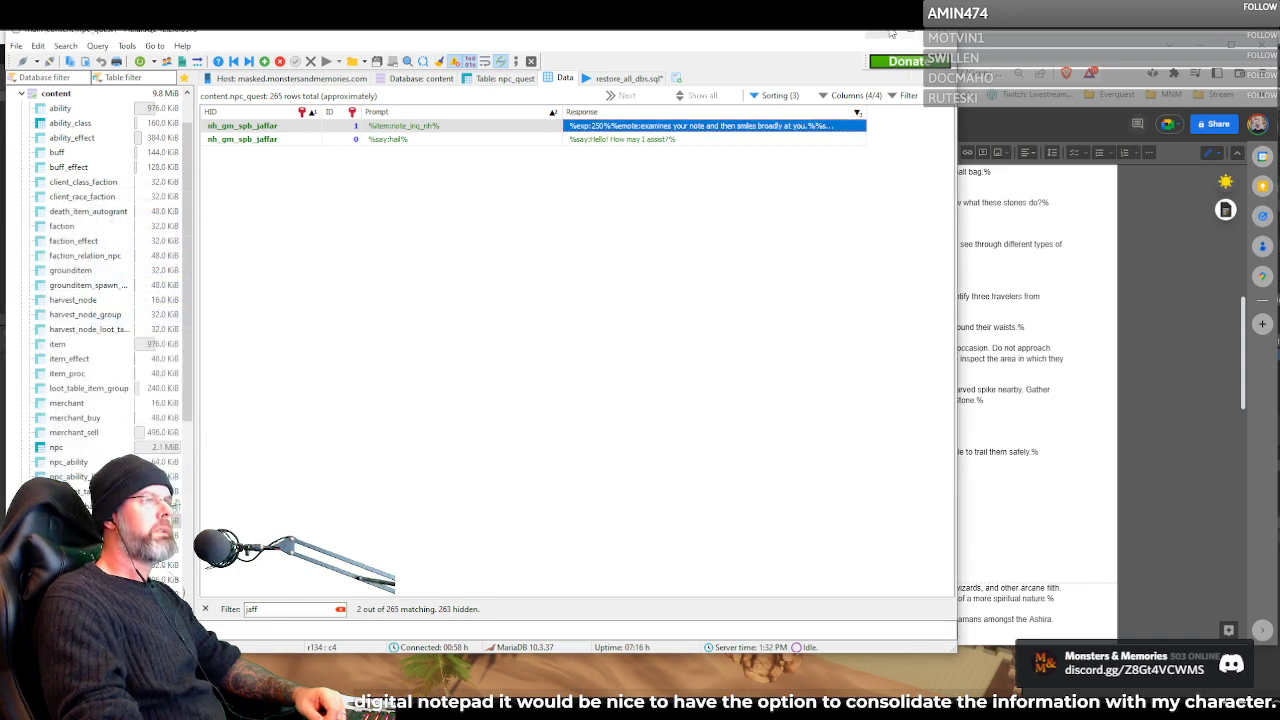
pyautogui.click(1008, 364)
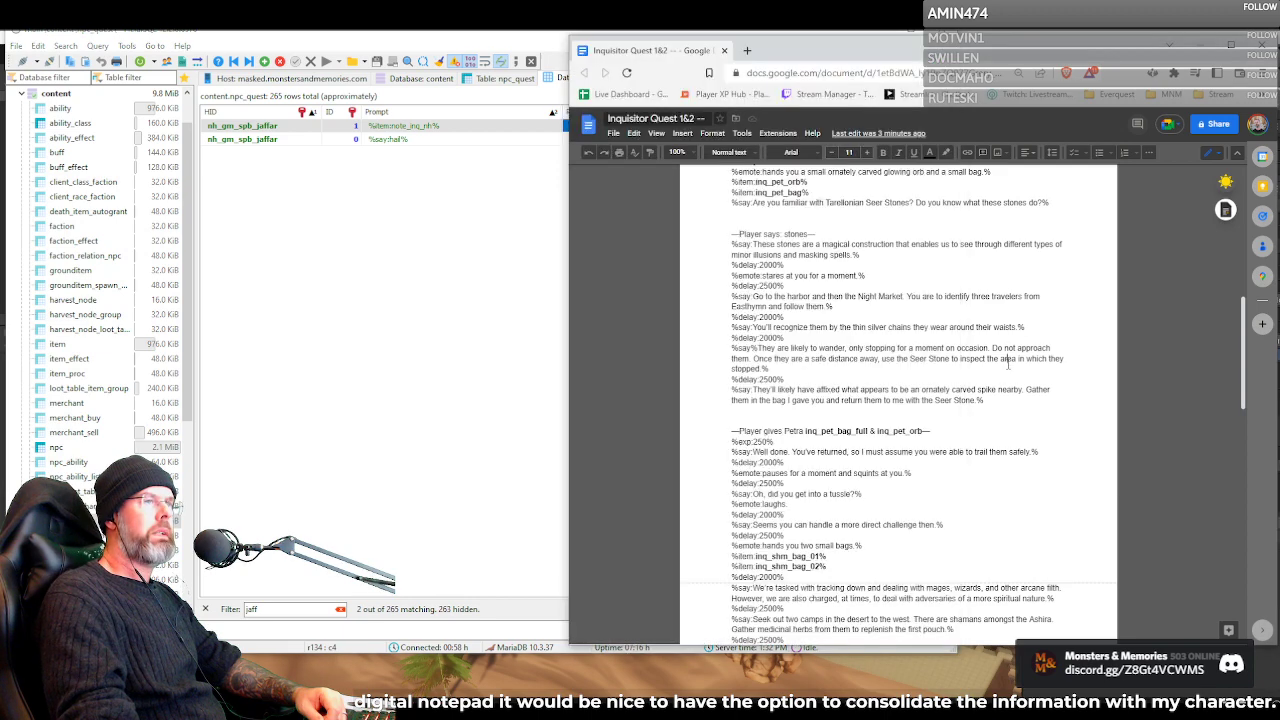
pyautogui.scroll(-1, 790, 415)
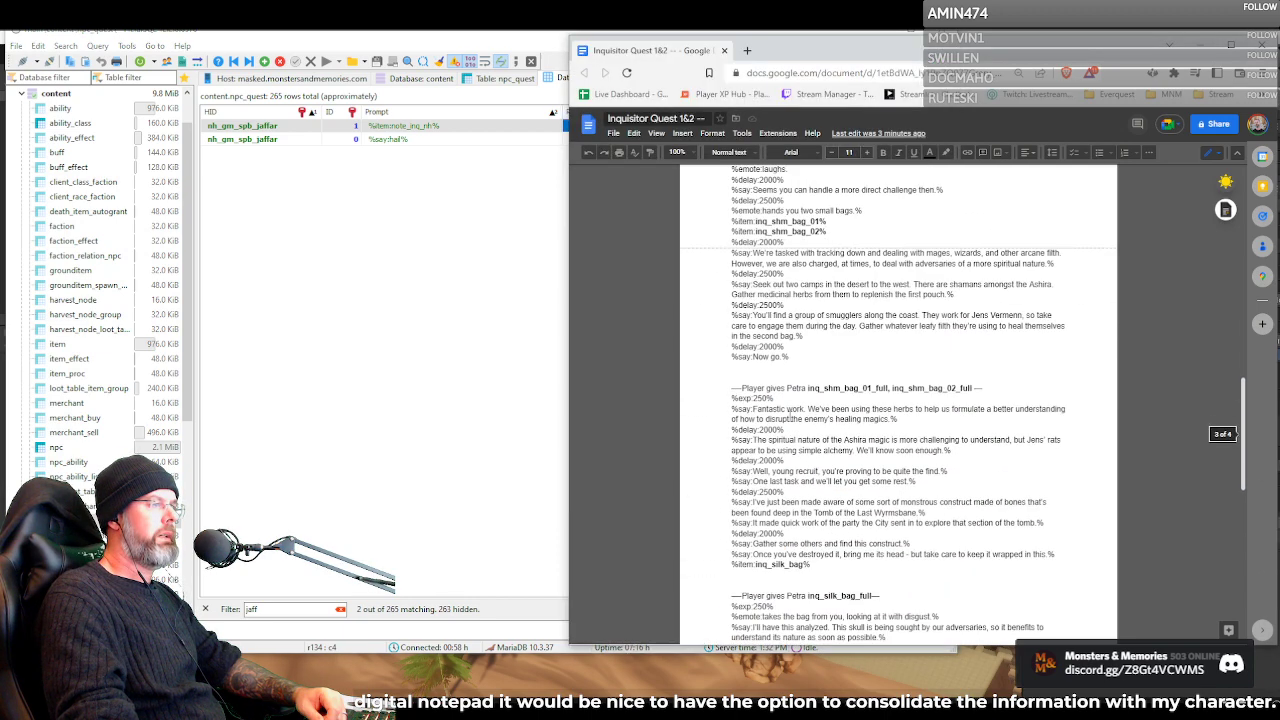
pyautogui.scroll(-1, 790, 415)
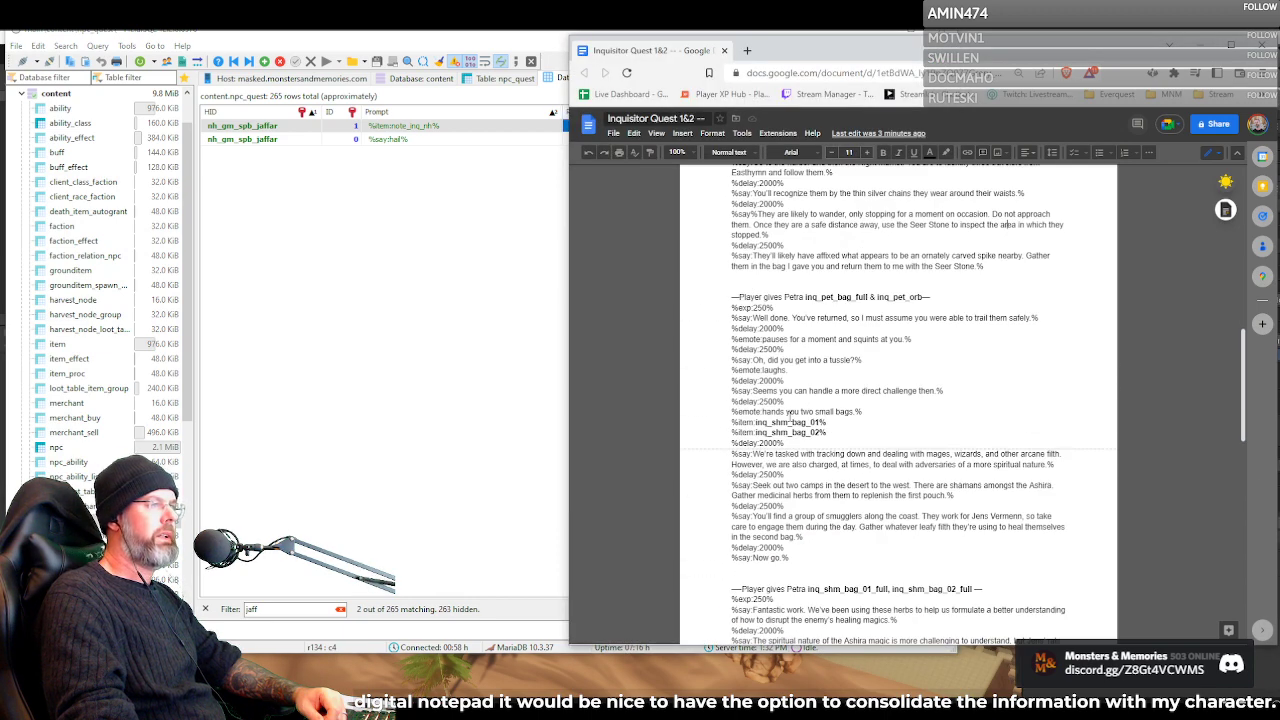
pyautogui.scroll(-6, 833, 322)
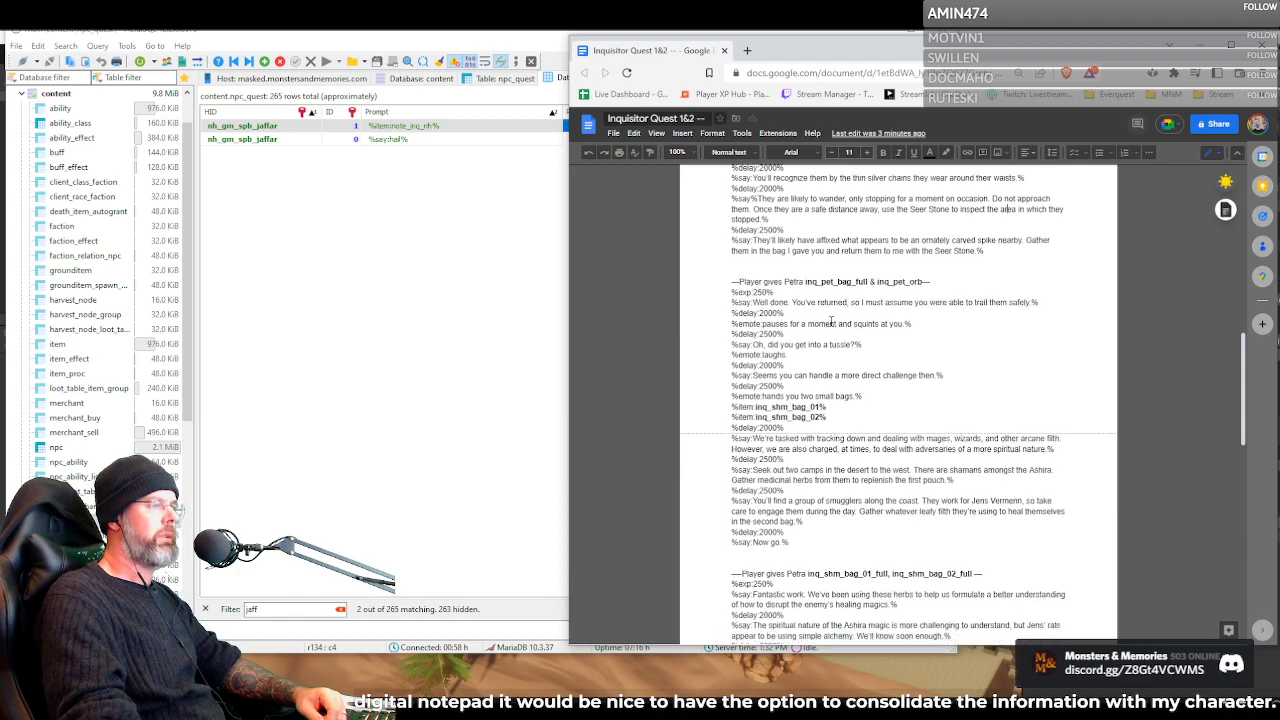
pyautogui.scroll(-2, 831, 318)
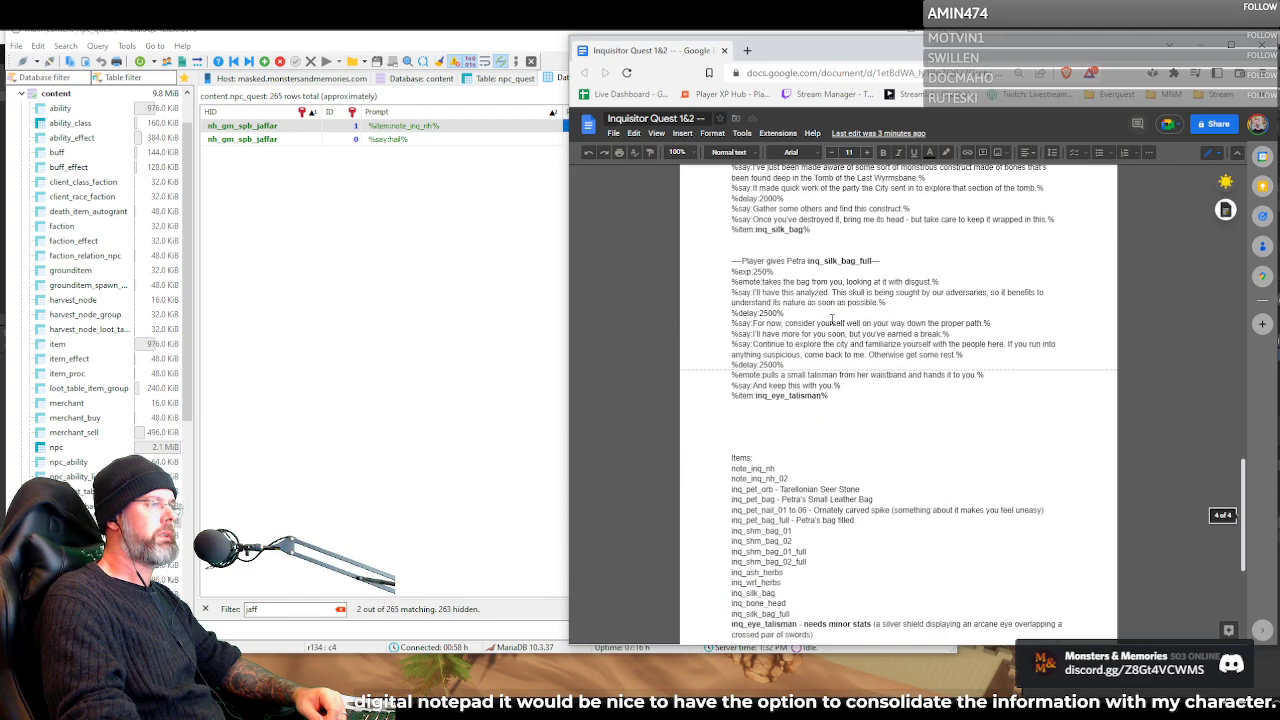
pyautogui.scroll(8, 820, 360)
pyautogui.scroll(1, 813, 395)
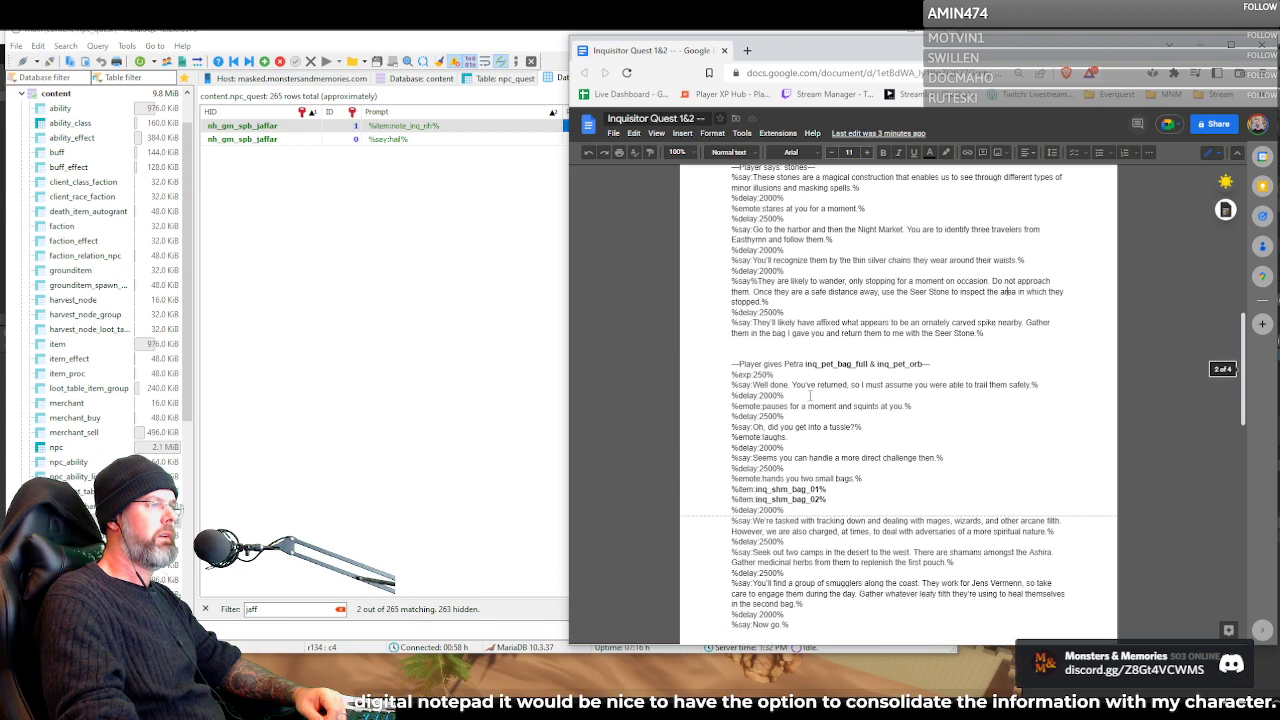
pyautogui.scroll(2, 806, 394)
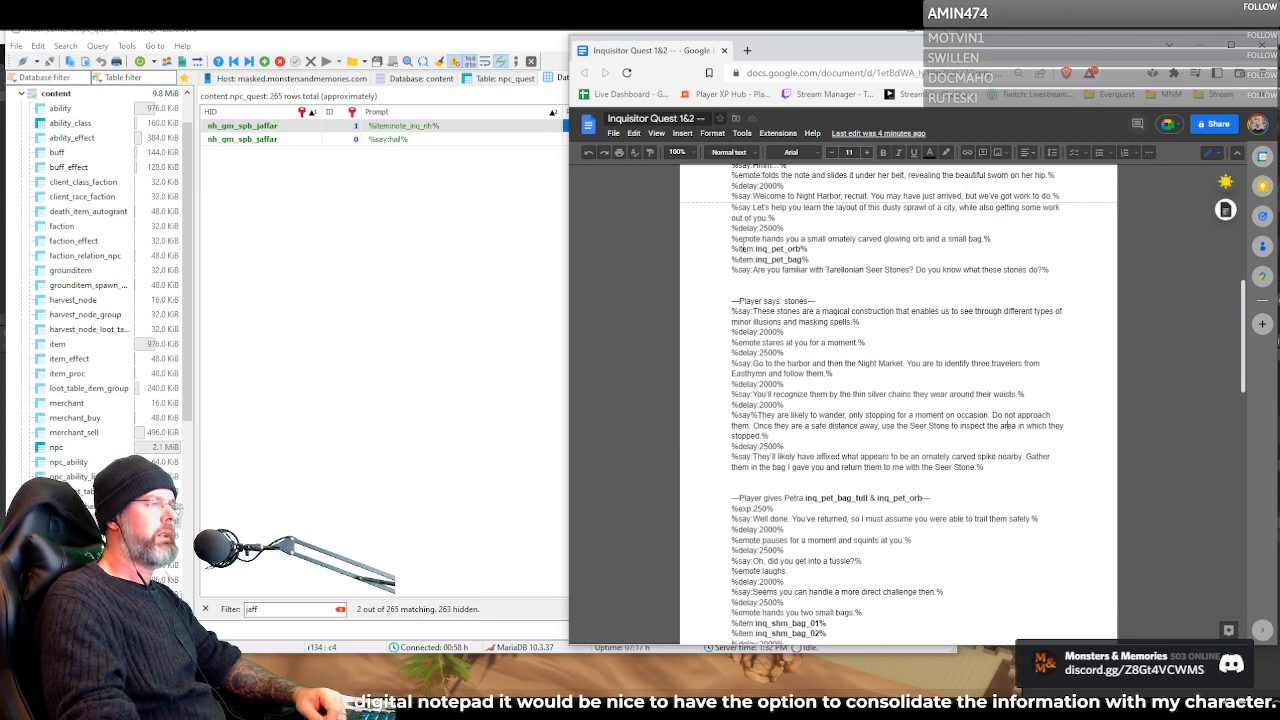
# Highlight Petra's inq_pet_orb and inq_pet_bag item lines, followed by her question about the Tarellonian Seer Stones
pyautogui.moveTo(733, 249); pyautogui.dragTo(809, 260)
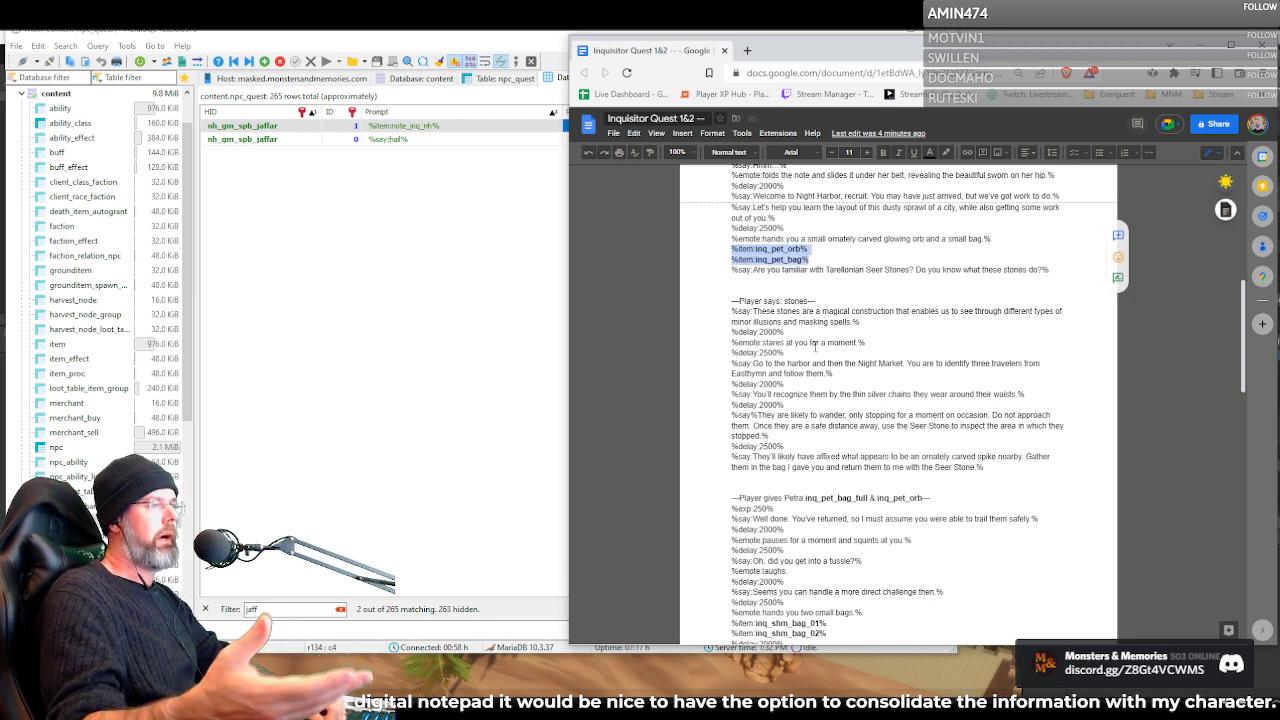
pyautogui.moveTo(809, 269); pyautogui.dragTo(822, 269)
pyautogui.tripleClick(823, 269)
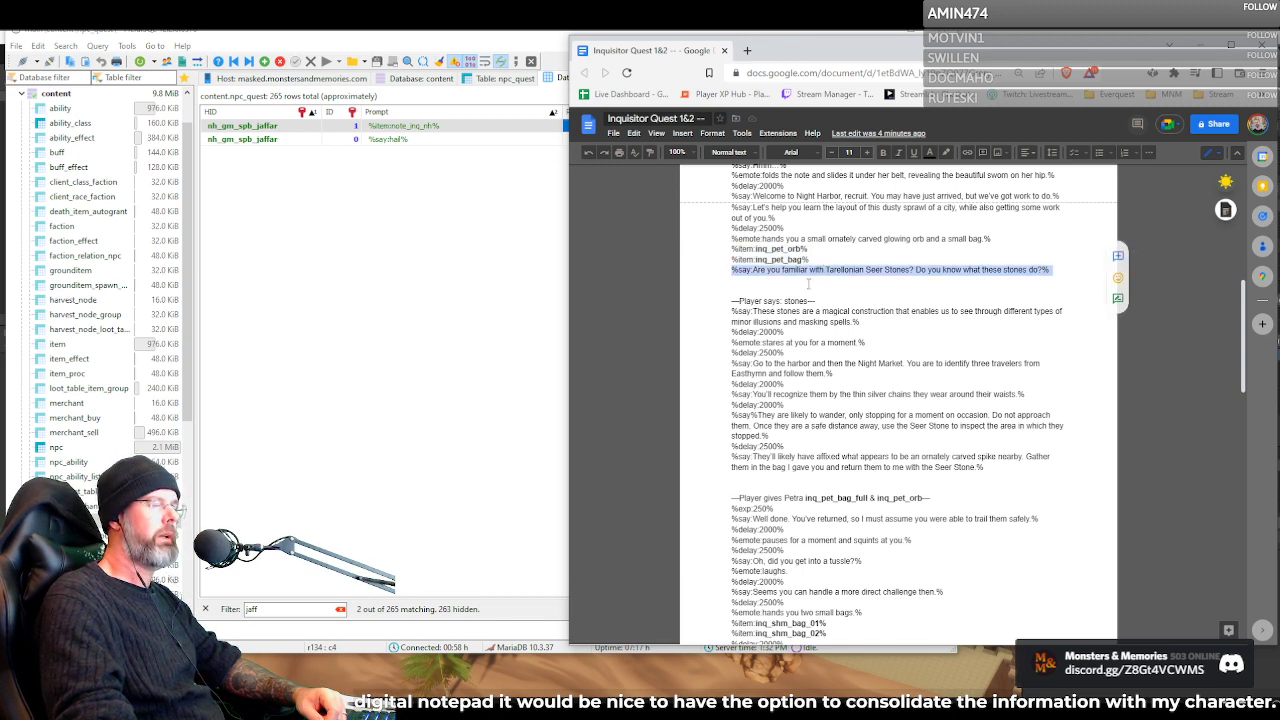
pyautogui.click(811, 300)
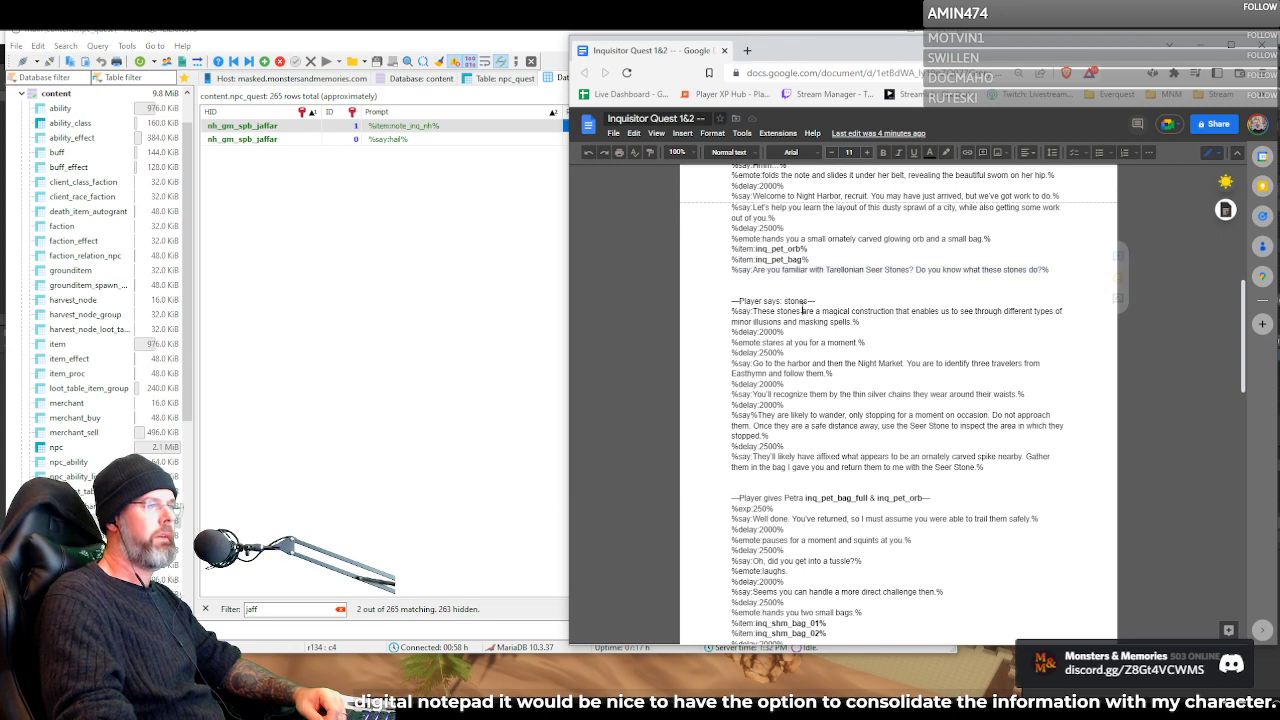
pyautogui.moveTo(753, 270); pyautogui.dragTo(882, 272)
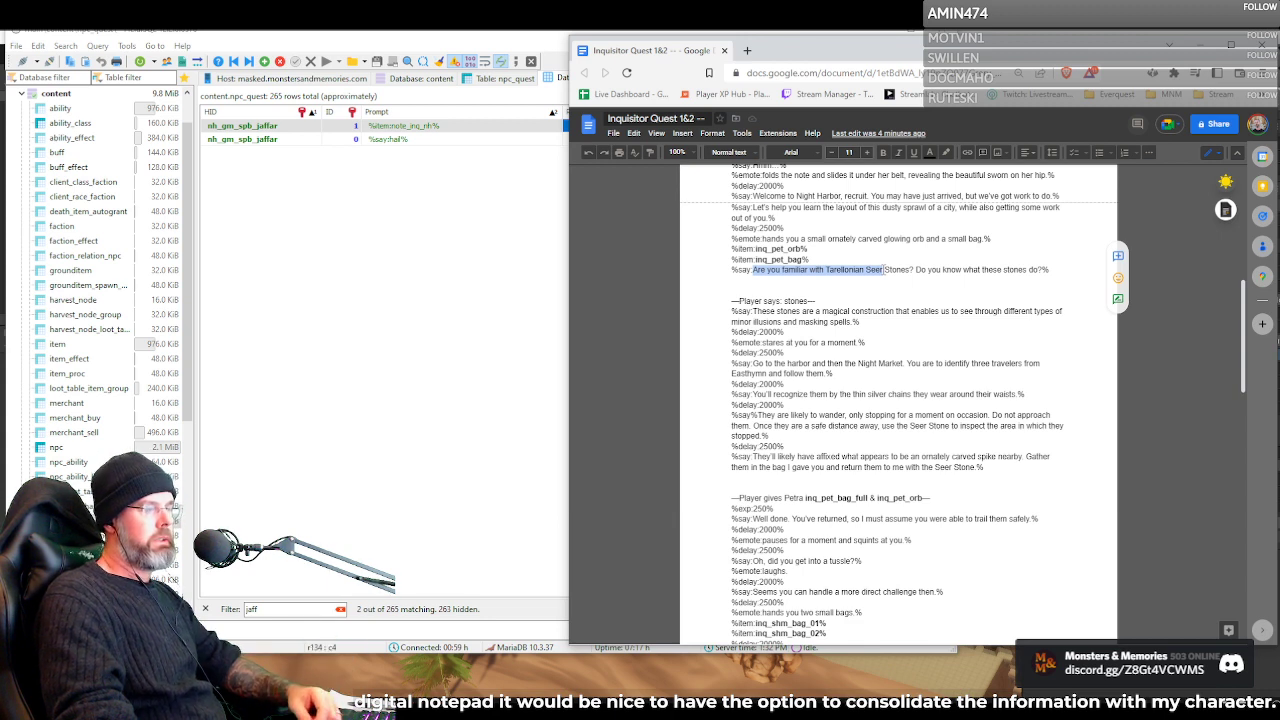
pyautogui.moveTo(884, 270); pyautogui.dragTo(982, 272)
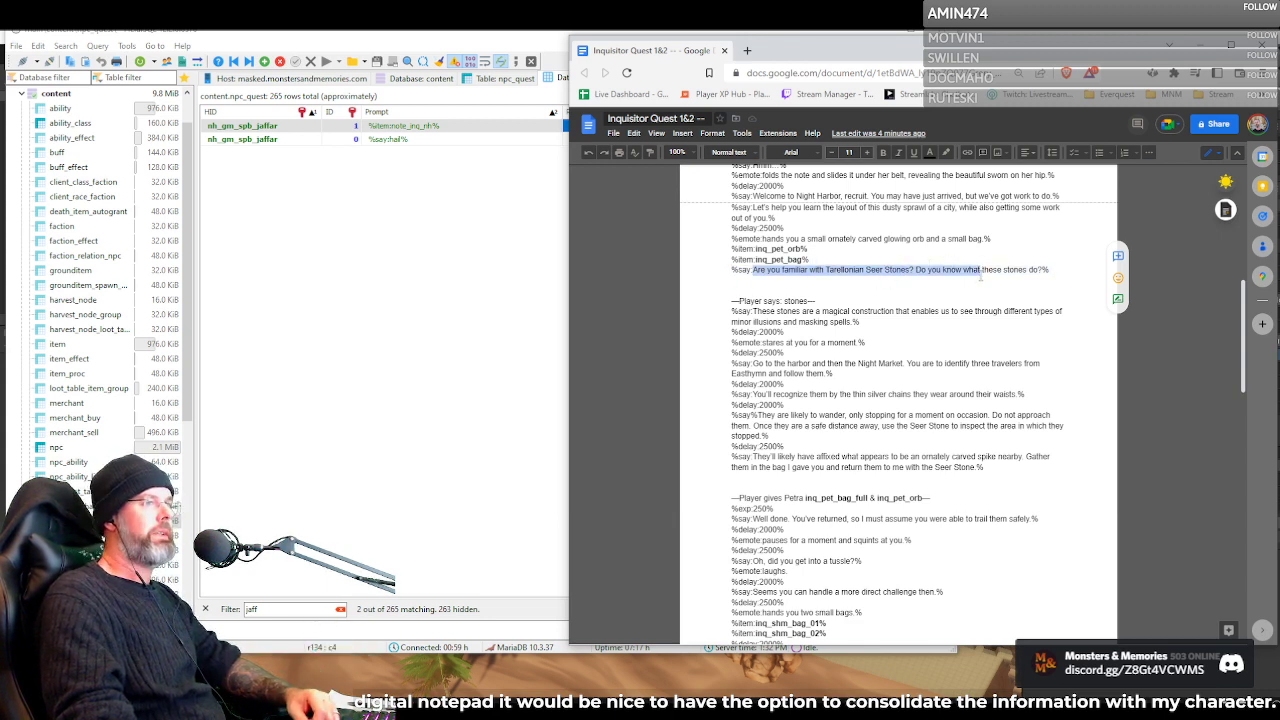
# Highlight Petra's reply to "stones" from the staring emote through the instruction to inspect the area with the Seer Stone
pyautogui.click(797, 320)
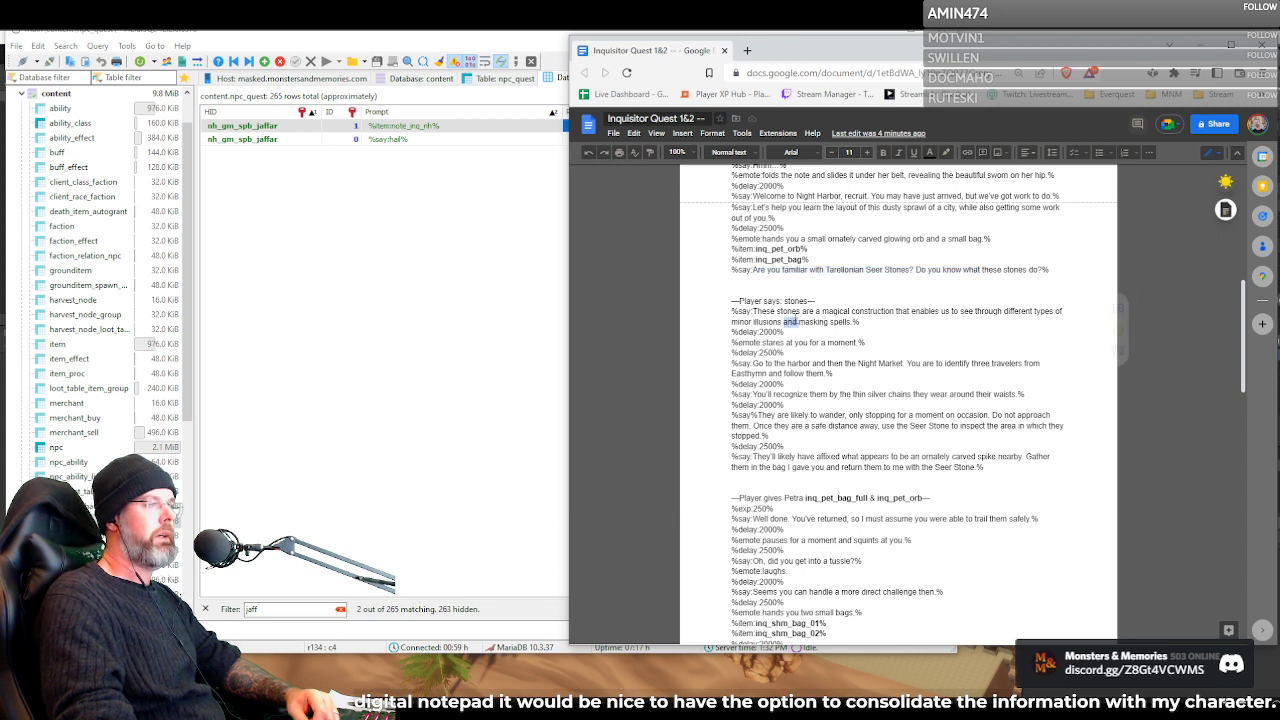
pyautogui.moveTo(770, 339); pyautogui.dragTo(795, 440)
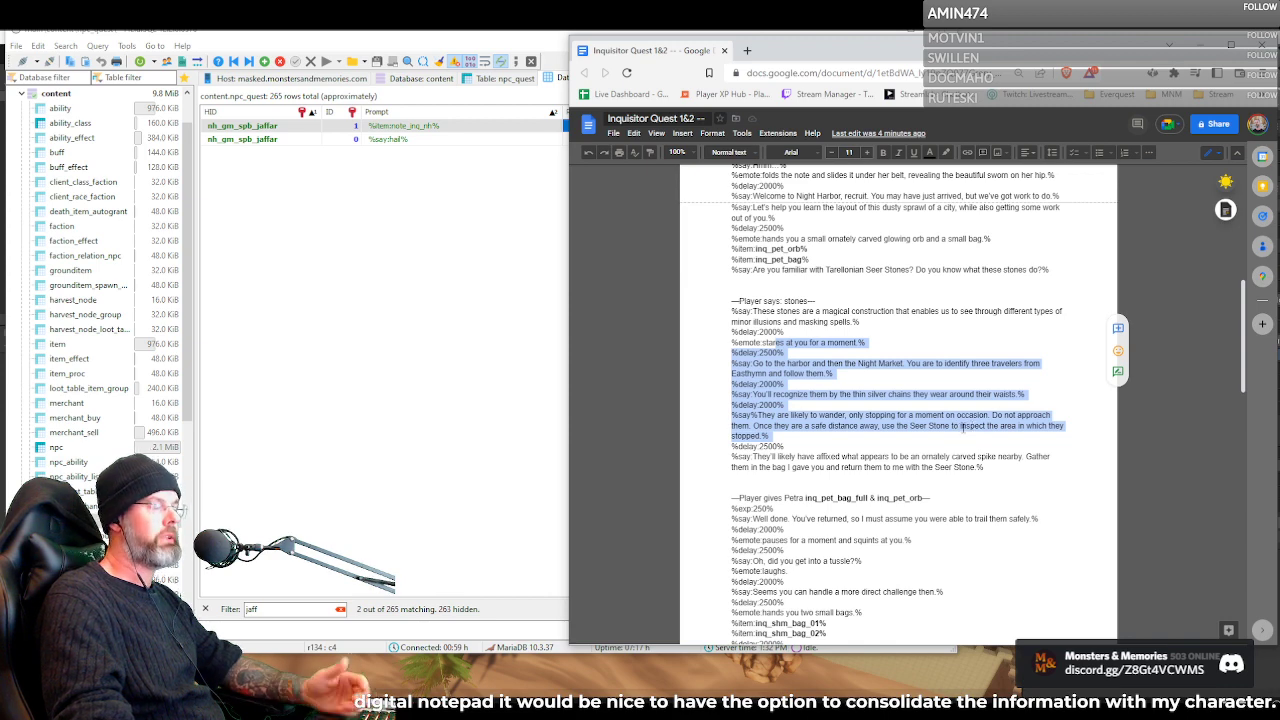
pyautogui.scroll(-3, 963, 425)
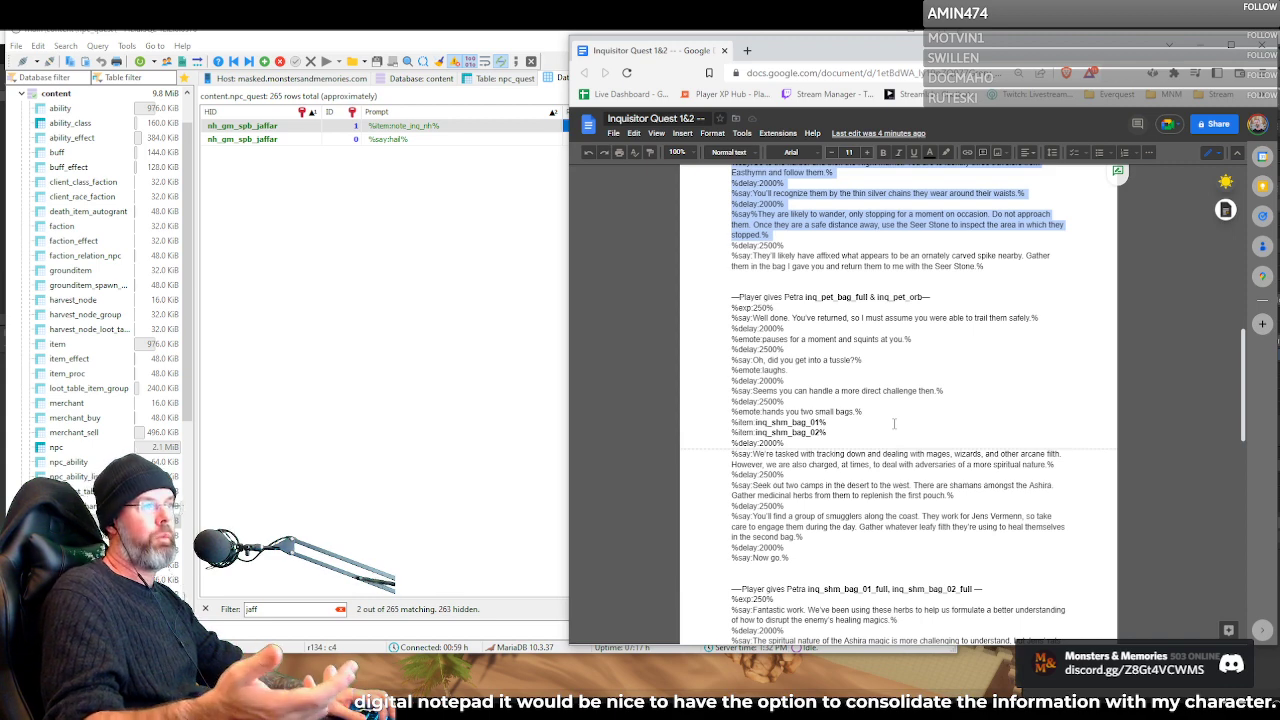
pyautogui.scroll(1, 812, 338)
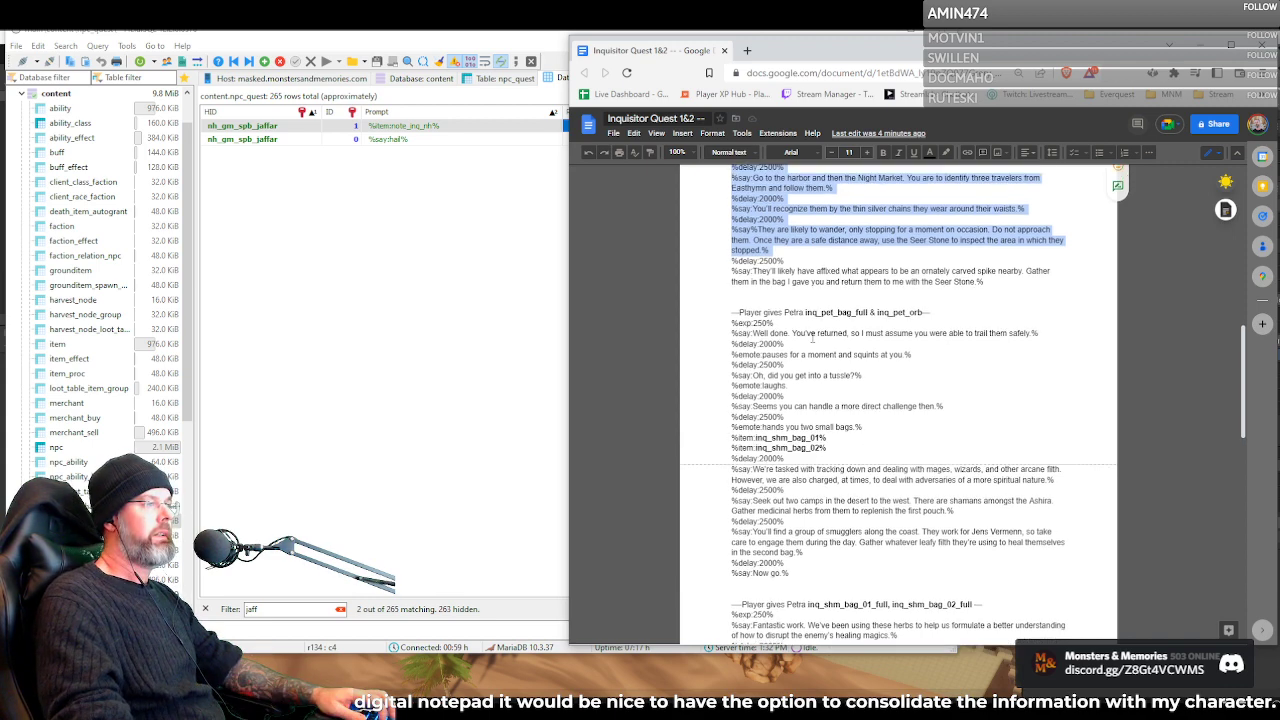
pyautogui.scroll(3, 812, 338)
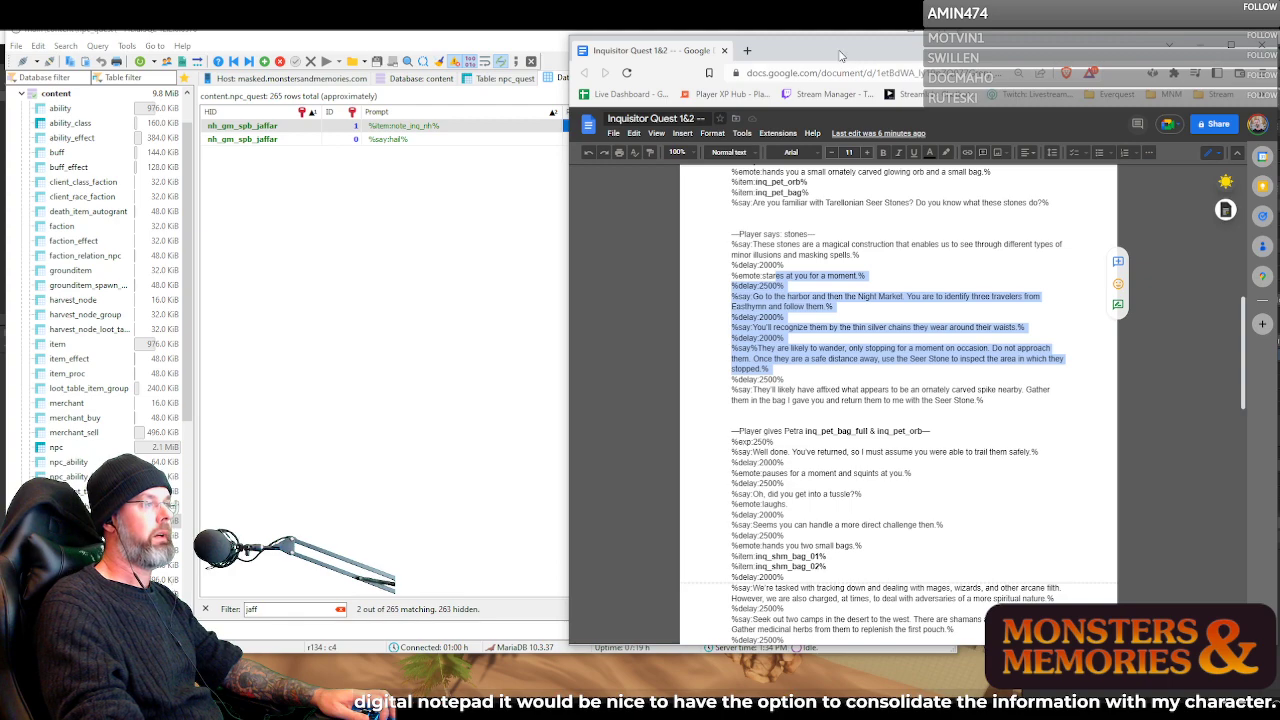
# Shift the browser window slightly down and review Petra's remaining hand-in dialogues, from the pet bag through the inq_eye_talisman reward
pyautogui.moveTo(840, 64); pyautogui.dragTo(842, 82)
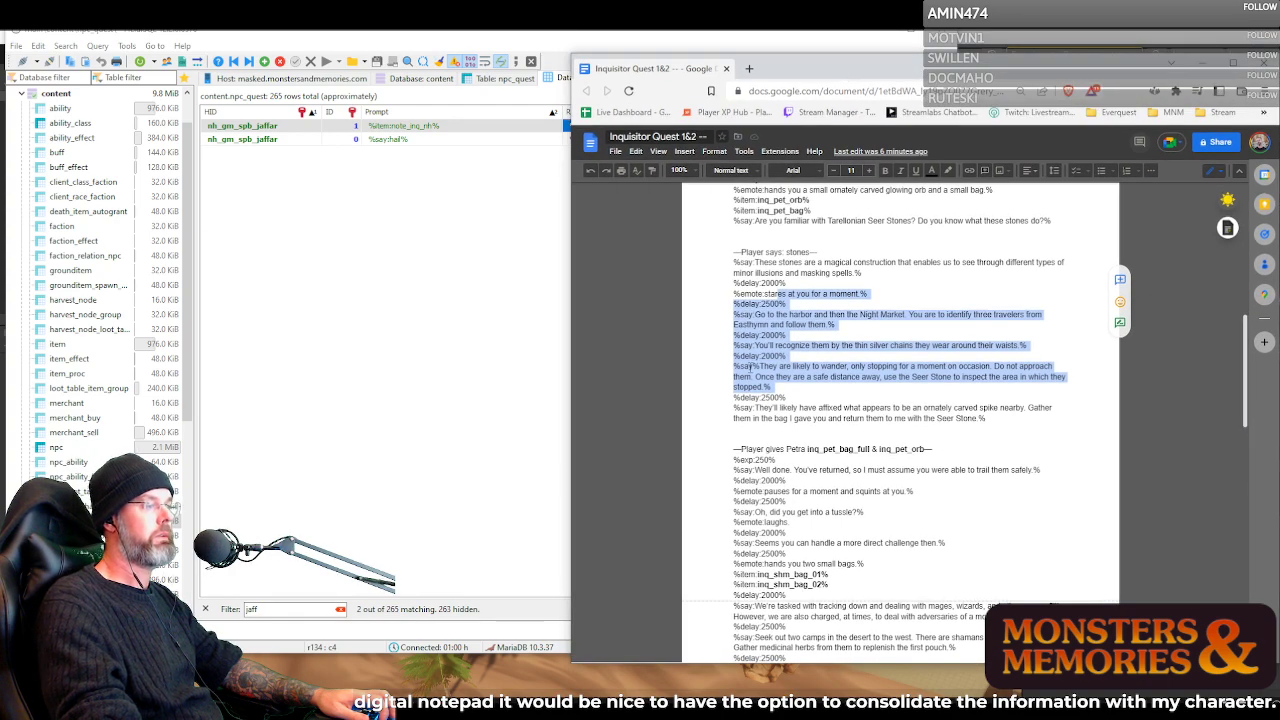
pyautogui.scroll(-3, 751, 364)
pyautogui.scroll(-2, 751, 364)
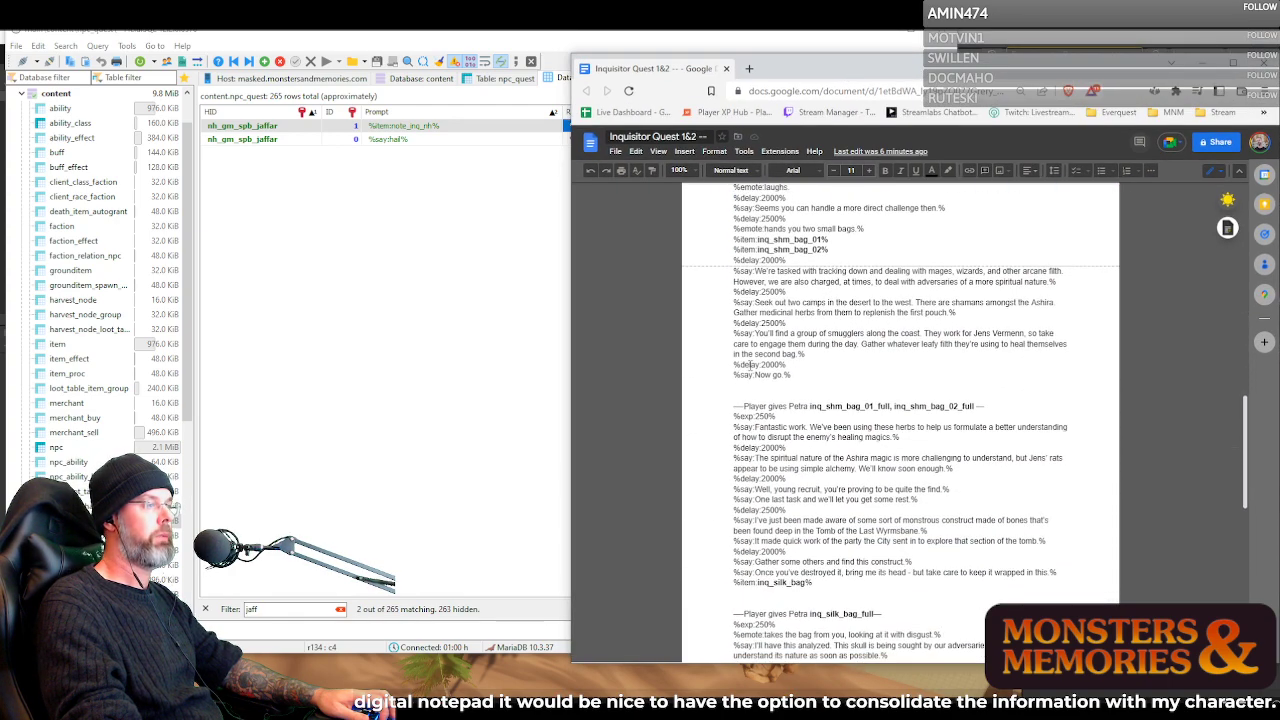
pyautogui.scroll(-3, 751, 364)
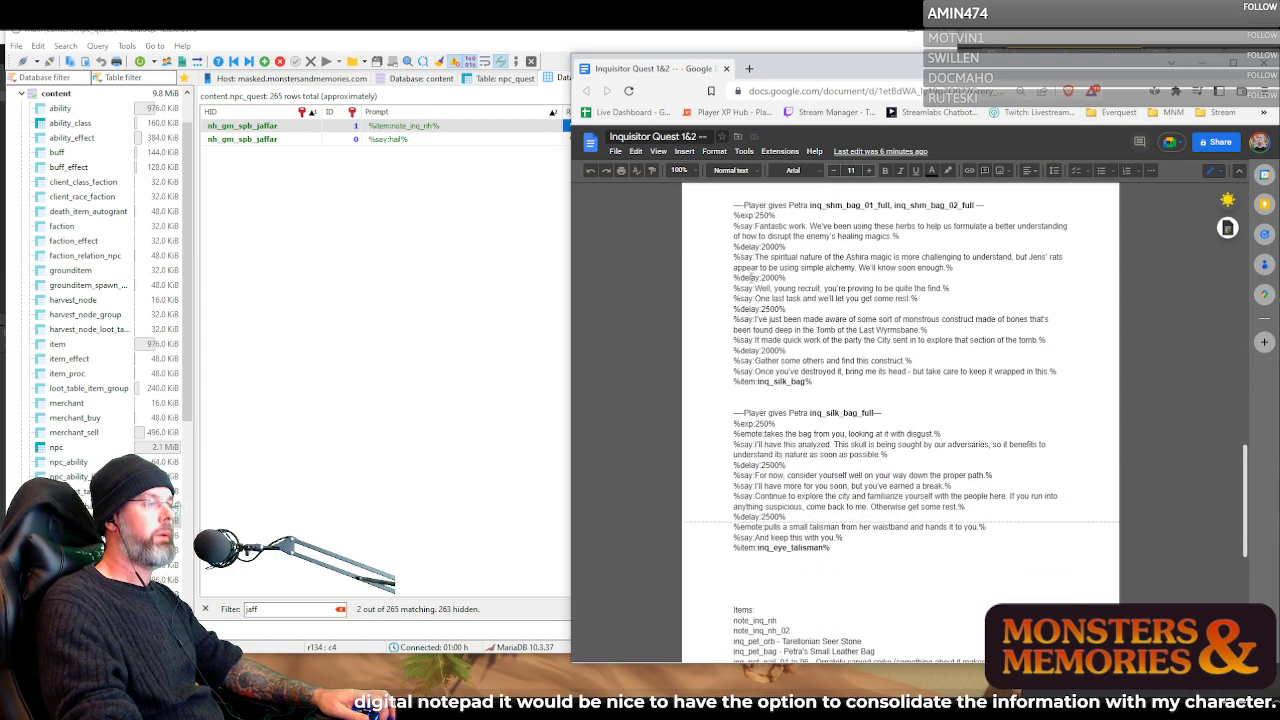
pyautogui.scroll(-1, 747, 257)
pyautogui.scroll(6, 747, 257)
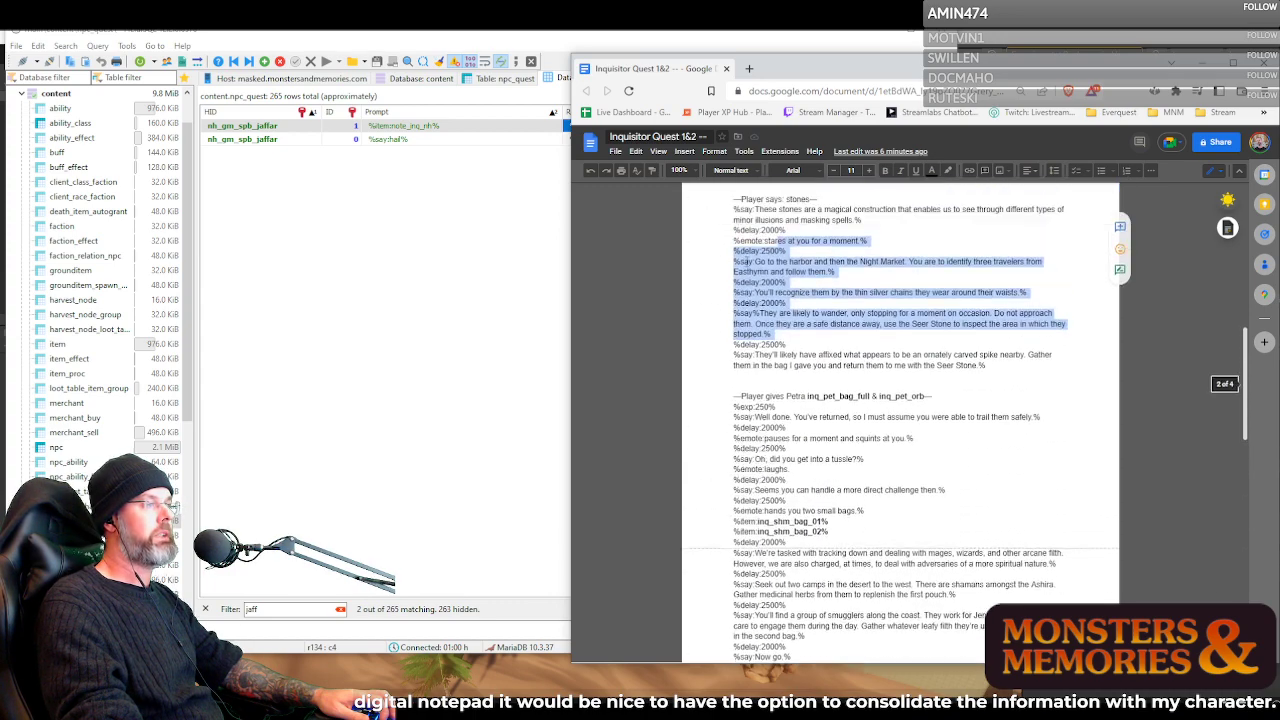
pyautogui.scroll(-10, 747, 257)
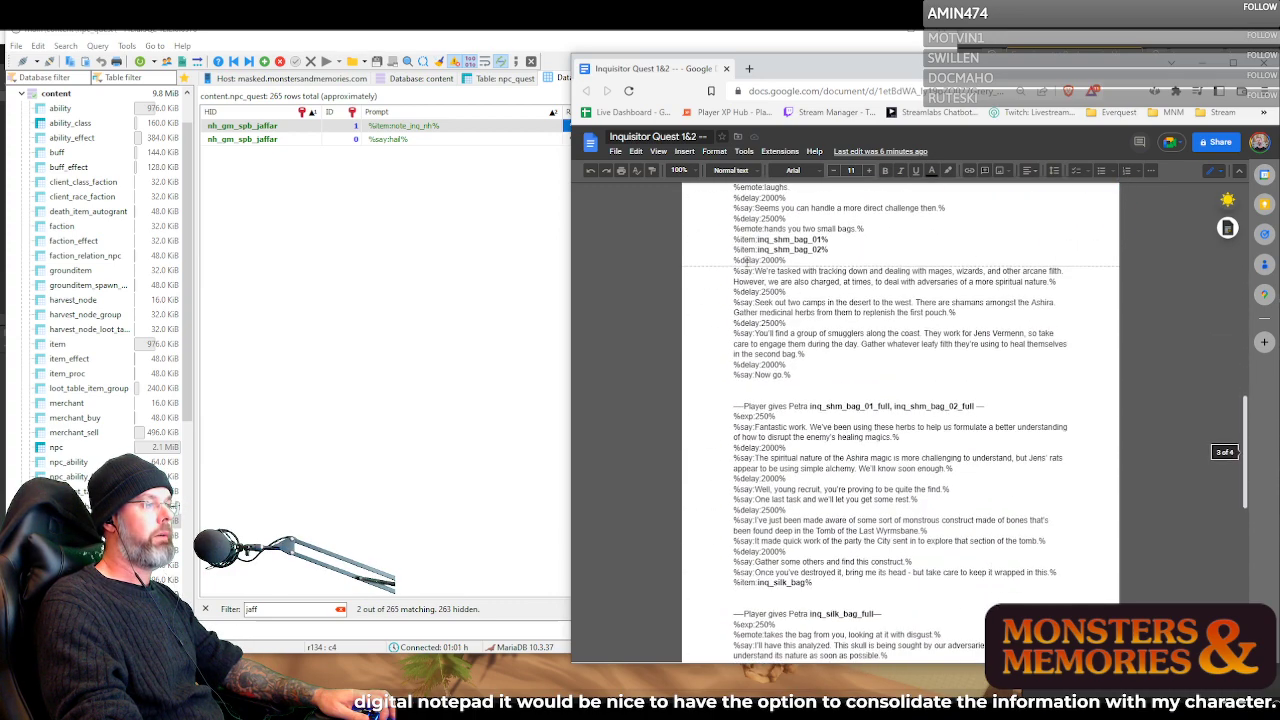
pyautogui.scroll(-3, 747, 260)
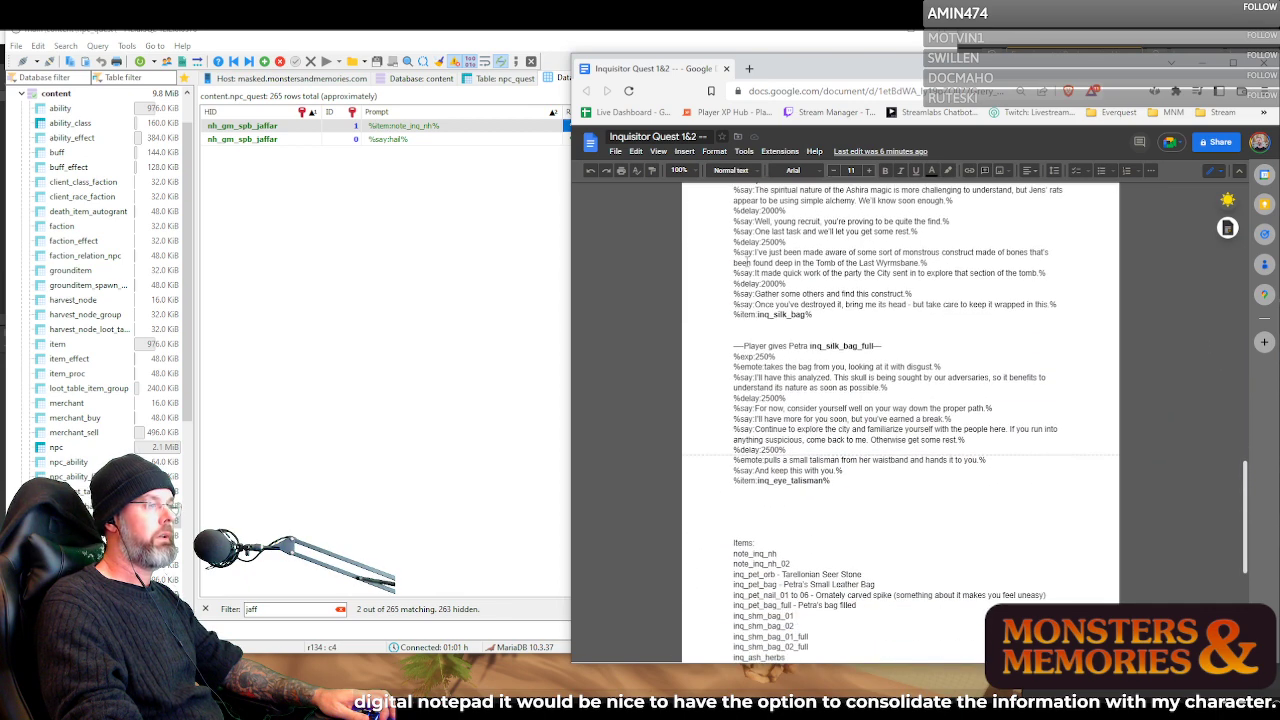
pyautogui.scroll(-1, 747, 260)
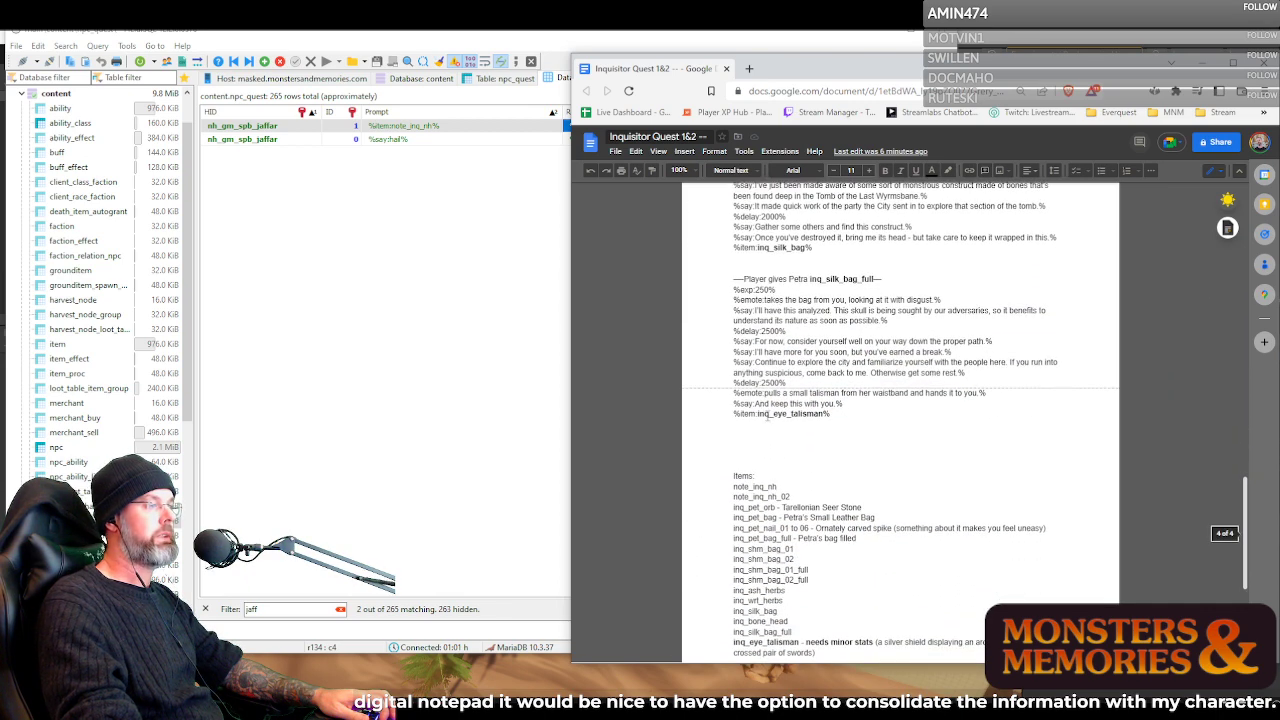
pyautogui.scroll(6, 810, 425)
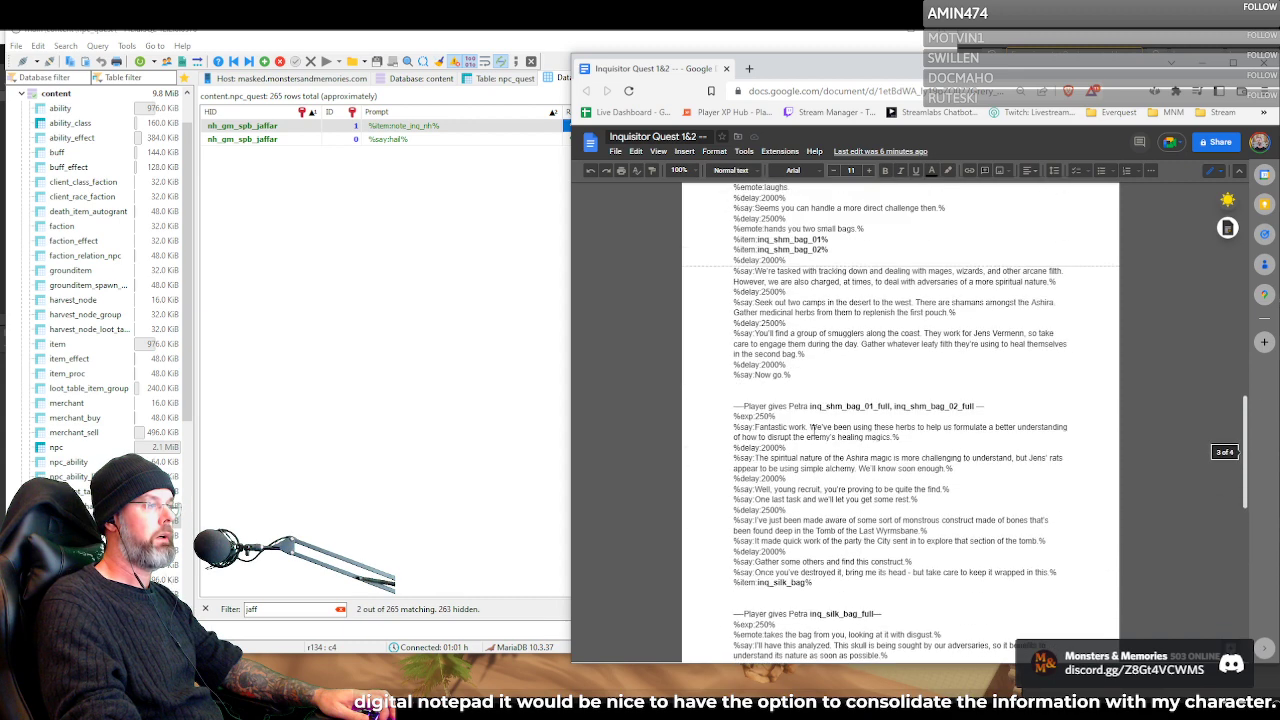
pyautogui.scroll(2, 812, 428)
pyautogui.scroll(2, 812, 428)
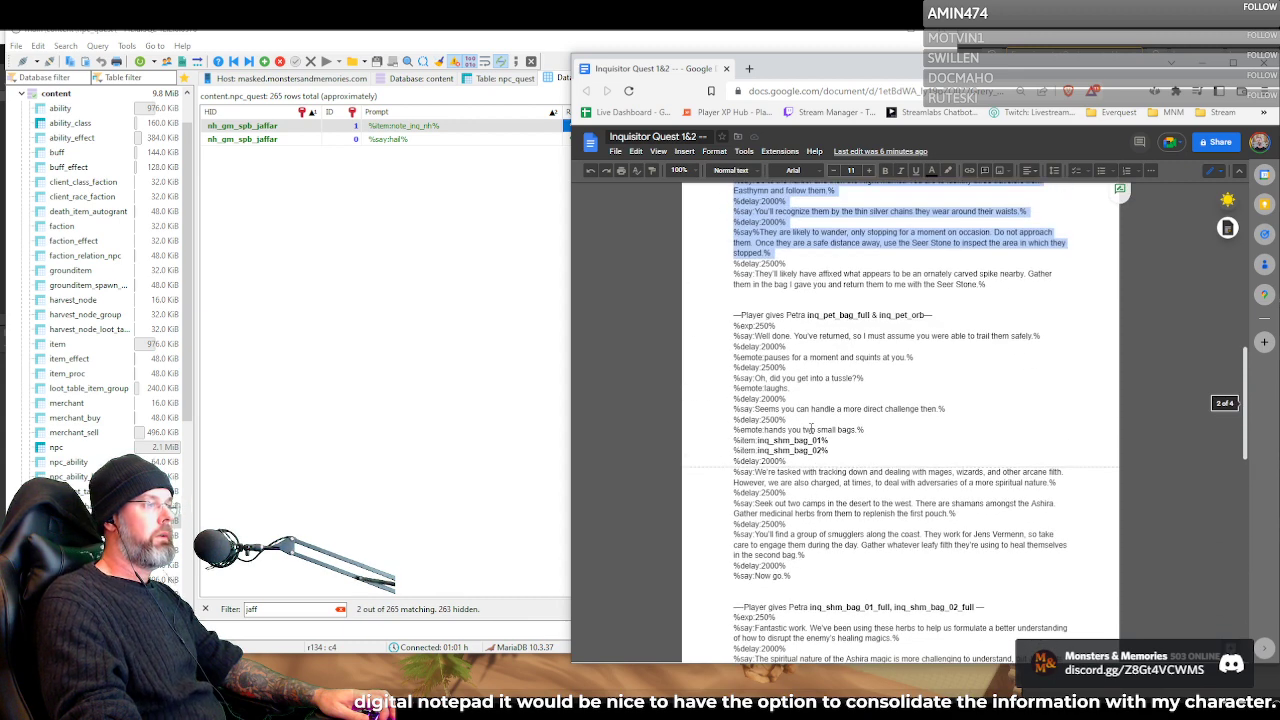
pyautogui.scroll(2, 812, 428)
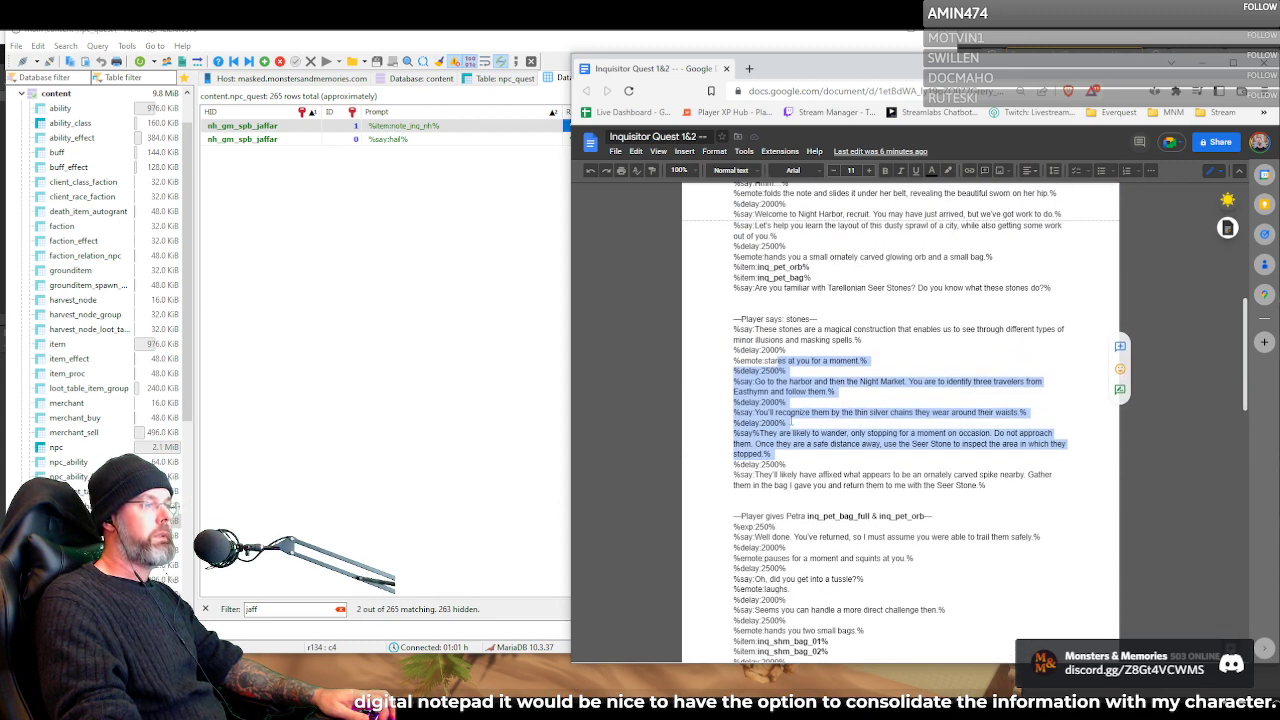
# Highlight inq_pet_bag_full in the heading of Petra's pet bag hand-in and check the surrounding dialogue
pyautogui.scroll(-2, 820, 307)
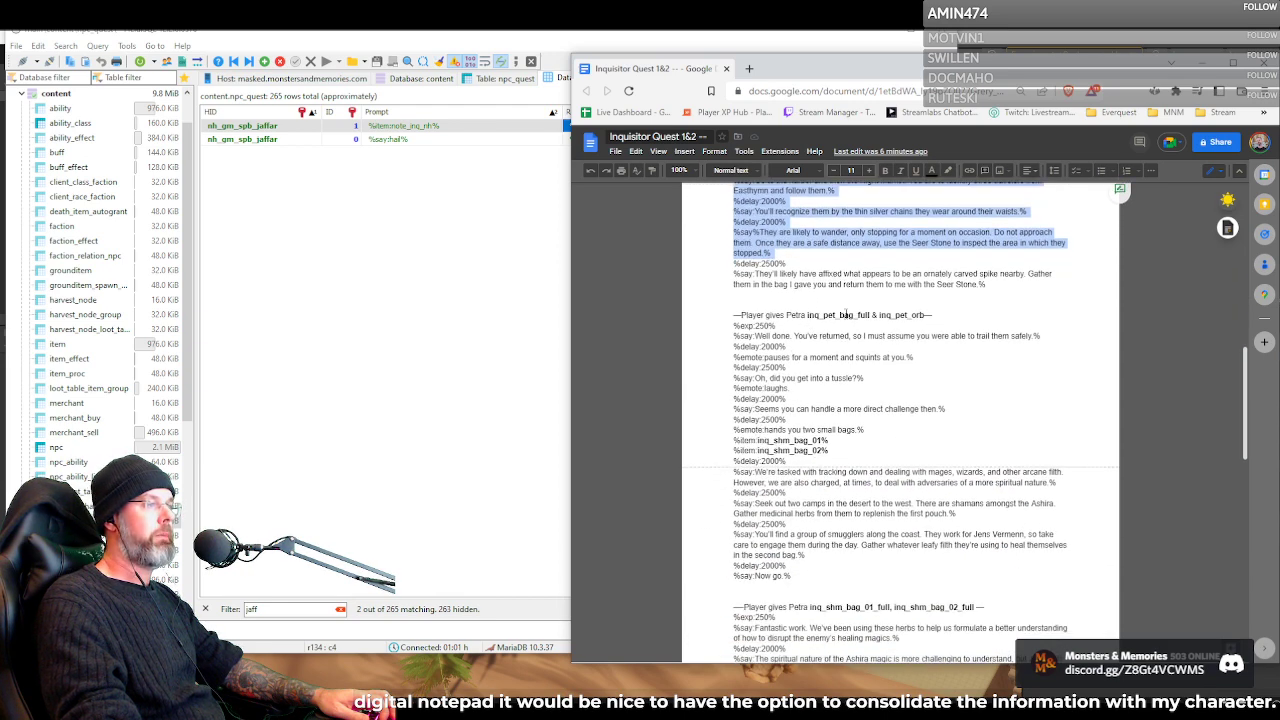
pyautogui.moveTo(807, 315); pyautogui.dragTo(870, 316)
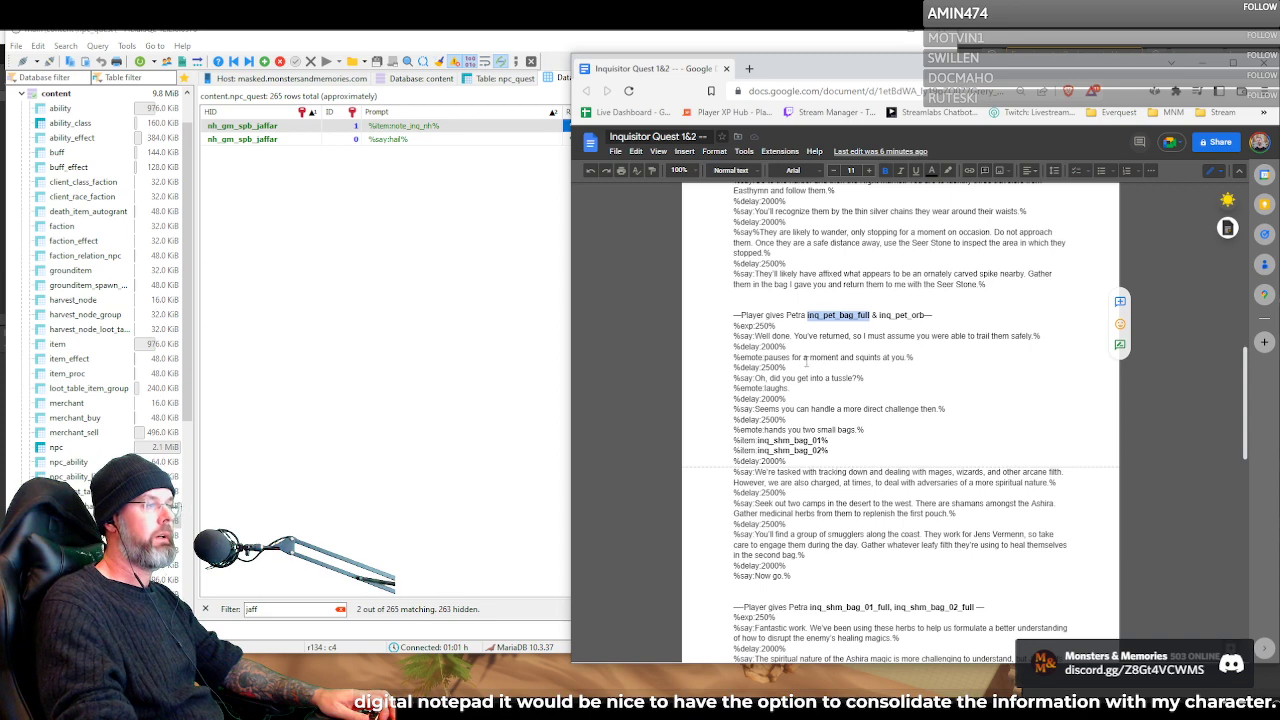
pyautogui.scroll(2, 838, 375)
pyautogui.scroll(-3, 831, 301)
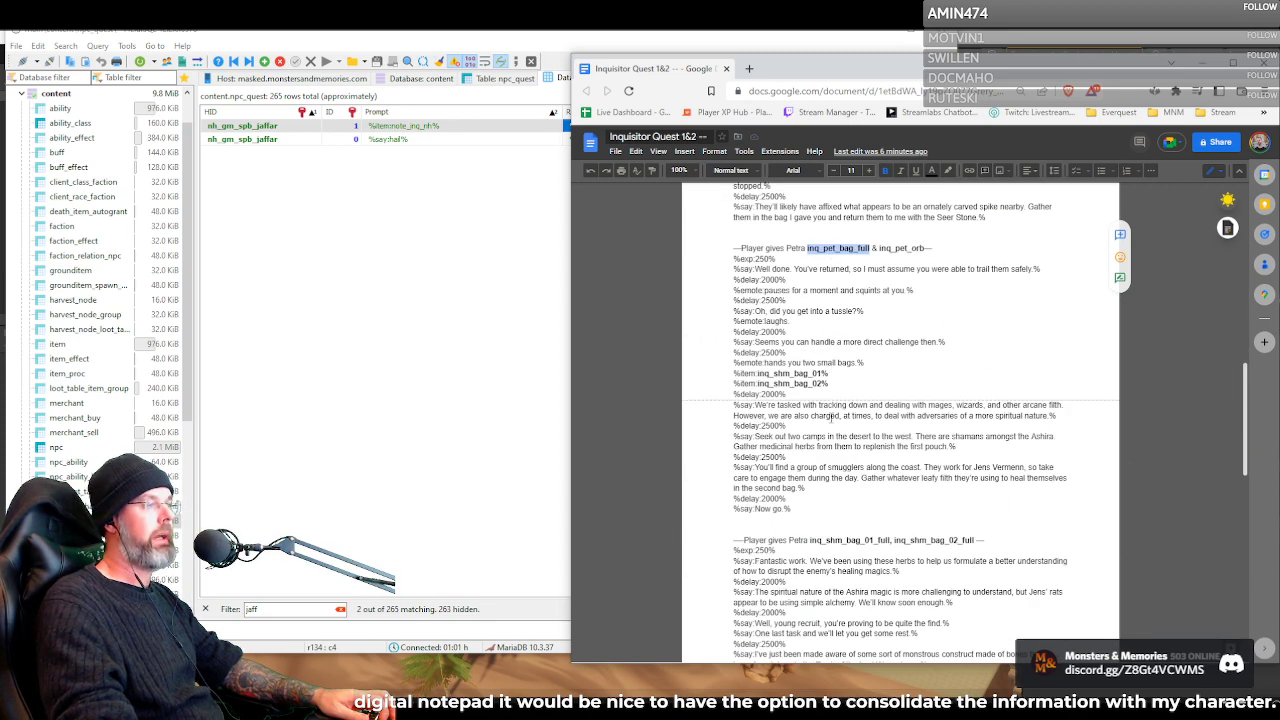
# Make the "Items:" heading above the quest's item list bold and bring the NPCs and Special lists into view
pyautogui.scroll(-12, 789, 380)
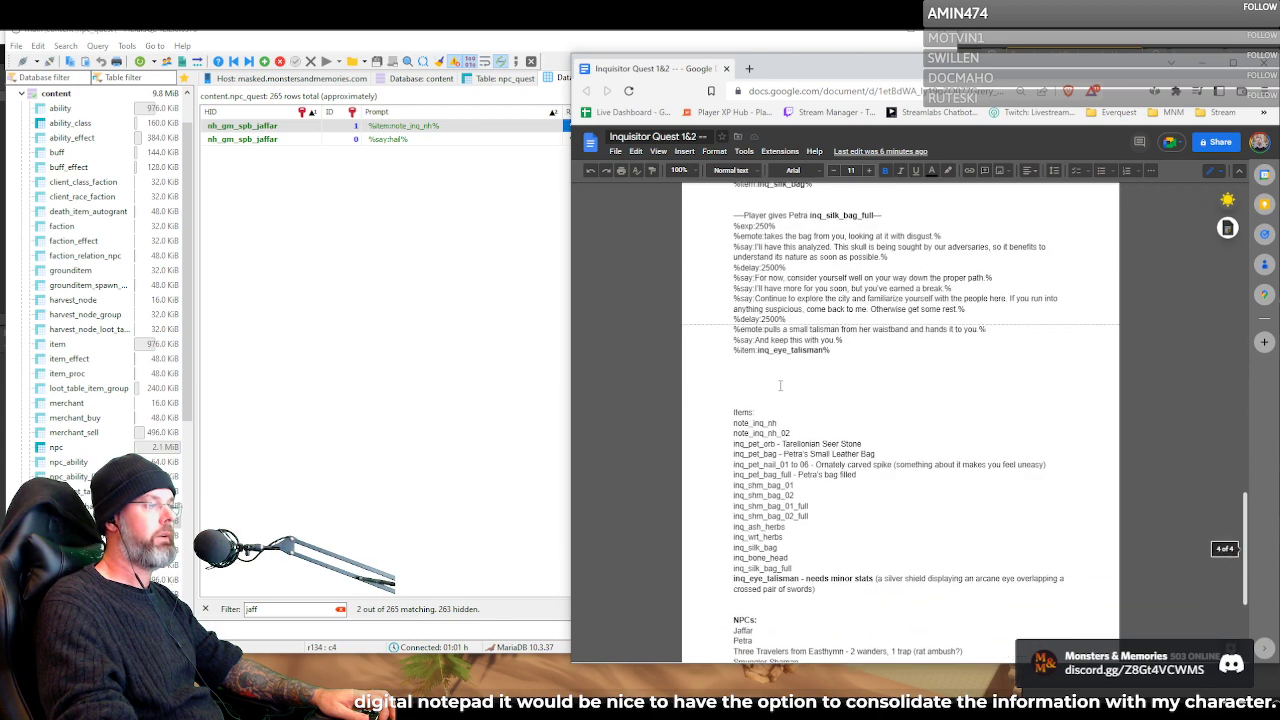
pyautogui.scroll(-3, 756, 402)
pyautogui.moveTo(734, 275)
pyautogui.mouseDown()
pyautogui.moveTo(756, 275)
pyautogui.moveTo(733, 275)
pyautogui.mouseUp()
pyautogui.click(764, 273)
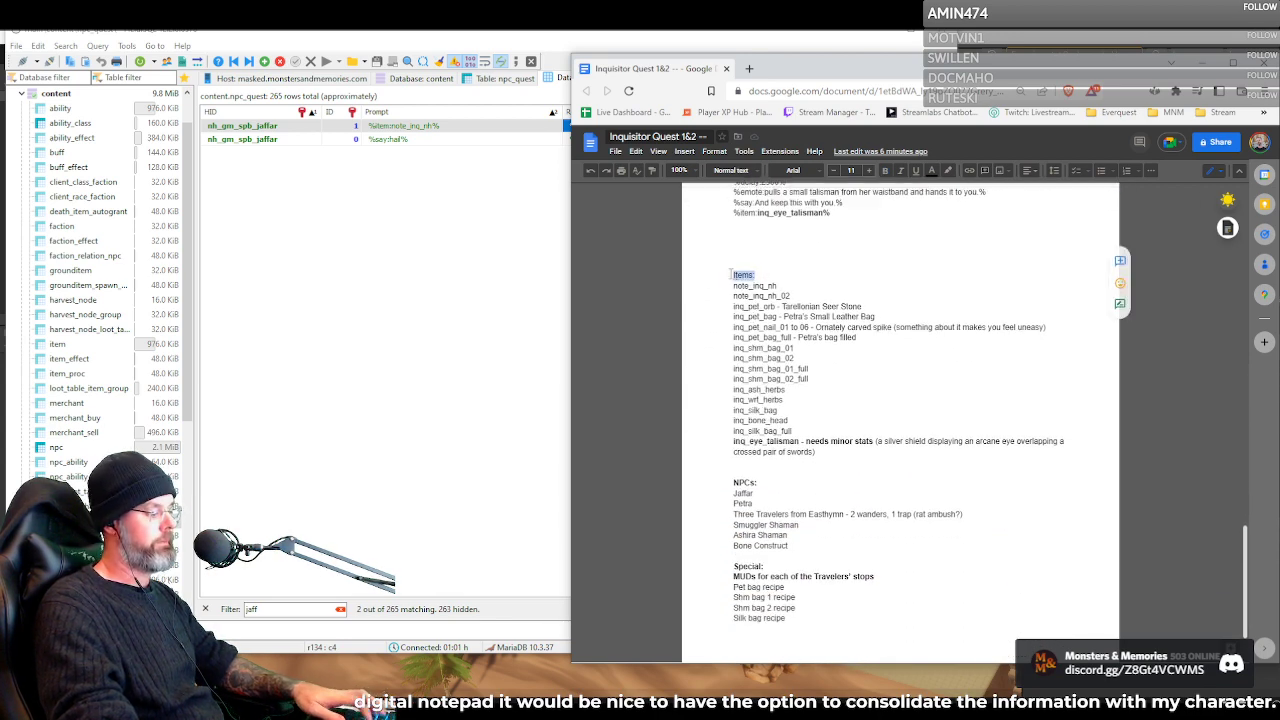
pyautogui.hotkey('ctrl', 'b')
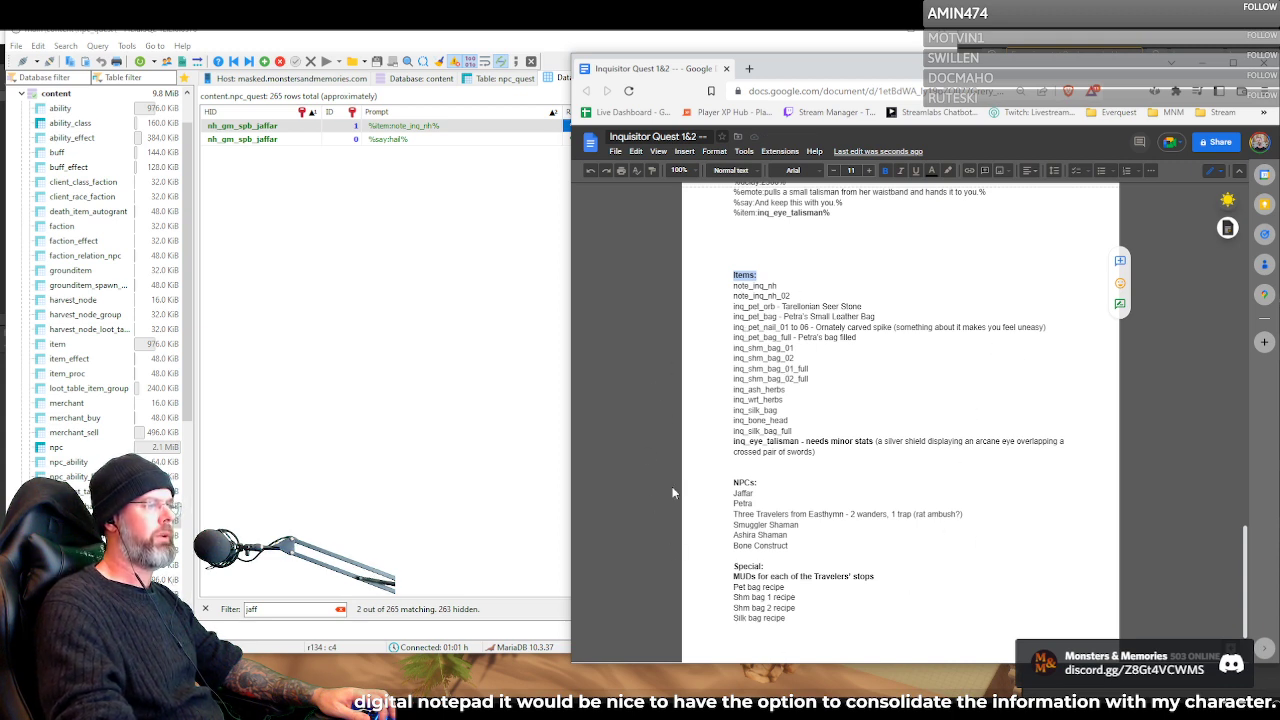
pyautogui.scroll(-2, 800, 380)
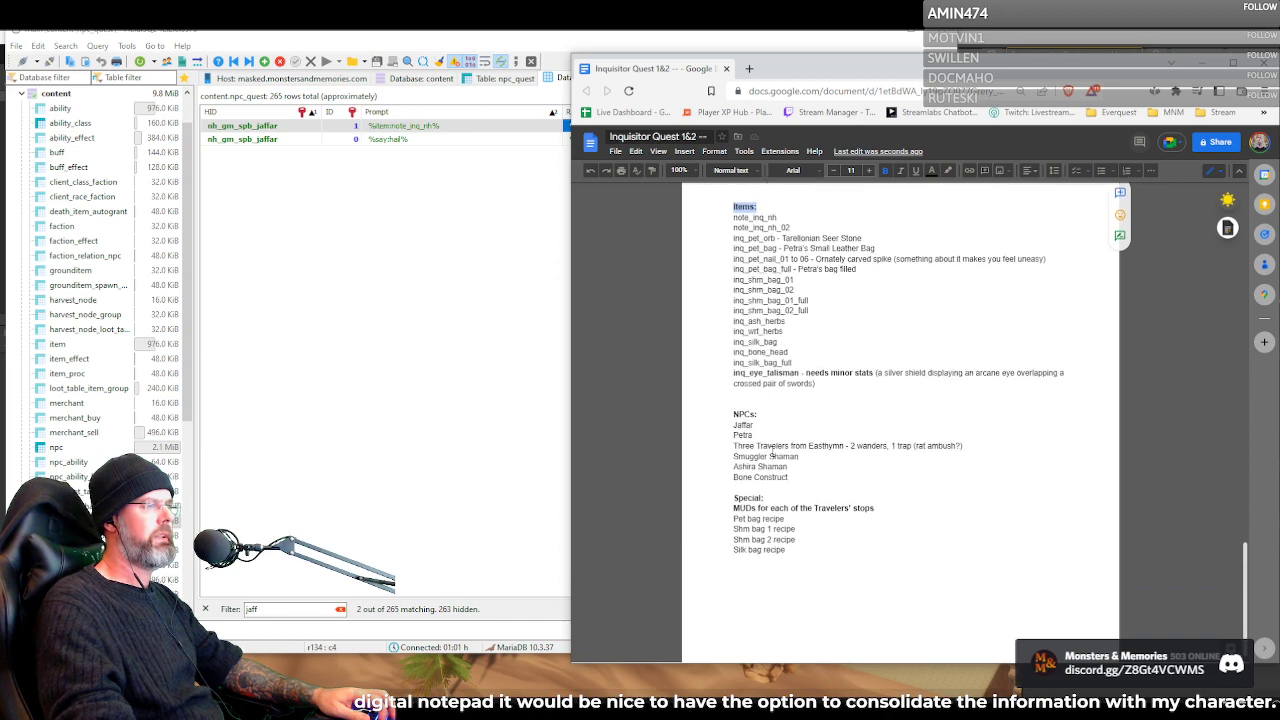
# Highlight the quest's full item list from note_inq_nh through the inq_eye_talisman description and check it against Petra's dialogue above
pyautogui.scroll(3, 775, 455)
pyautogui.click(805, 382)
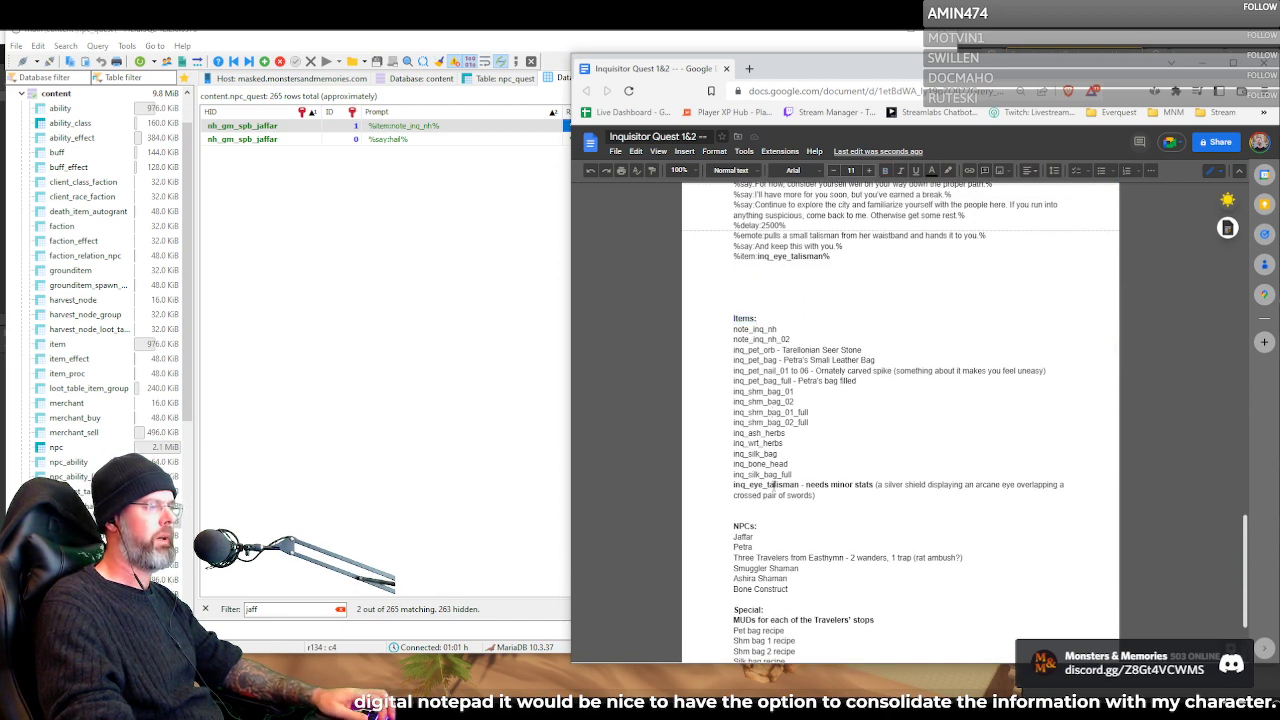
pyautogui.click(828, 495)
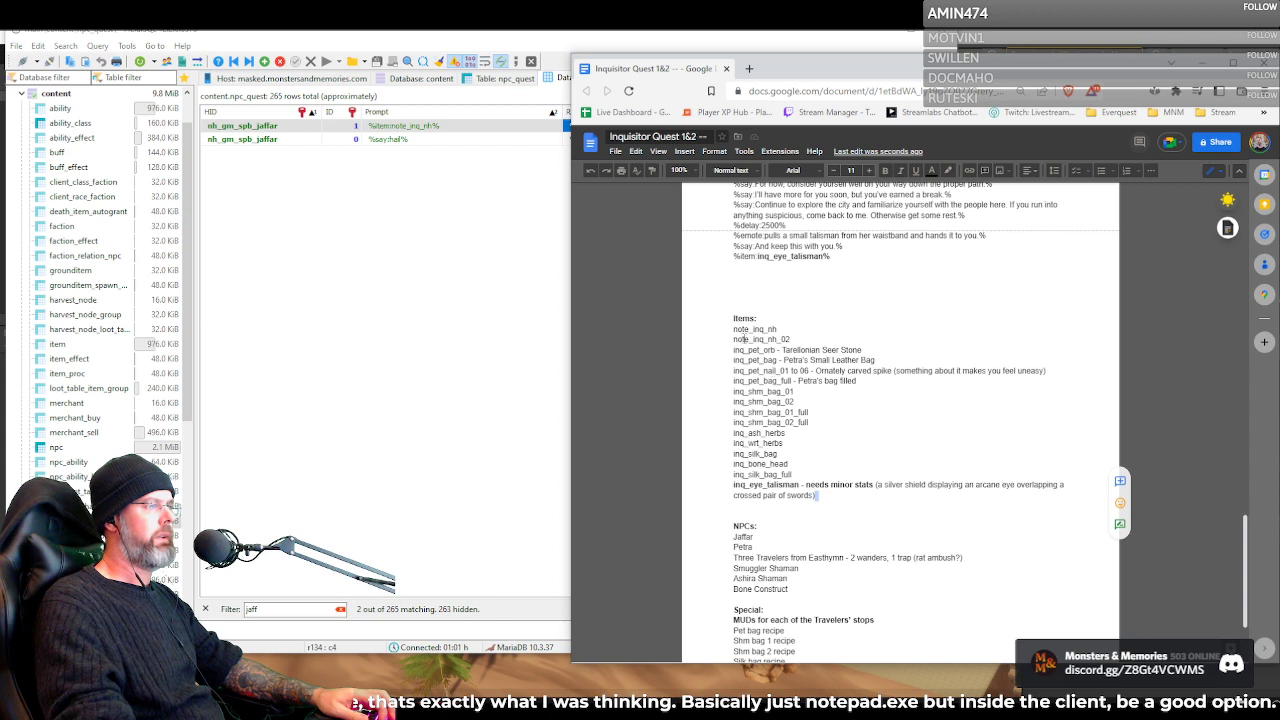
pyautogui.moveTo(736, 331); pyautogui.dragTo(824, 498)
pyautogui.scroll(4, 885, 495)
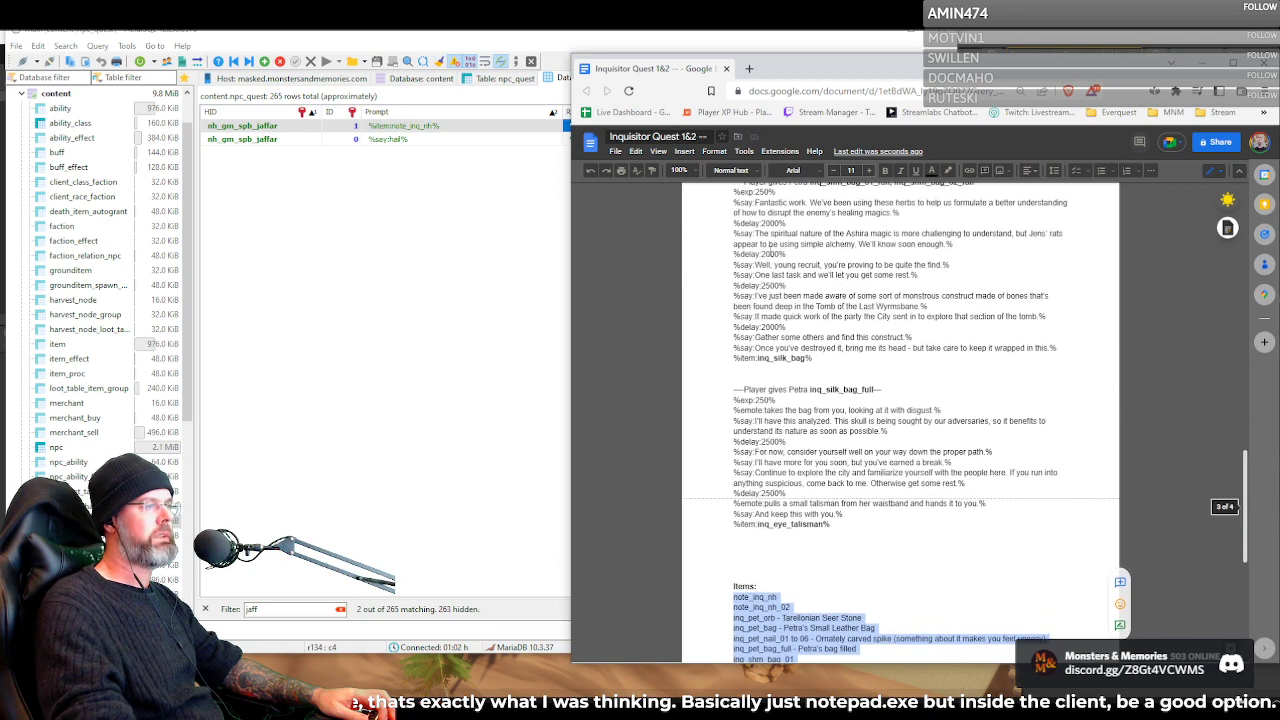
pyautogui.scroll(-5, 800, 471)
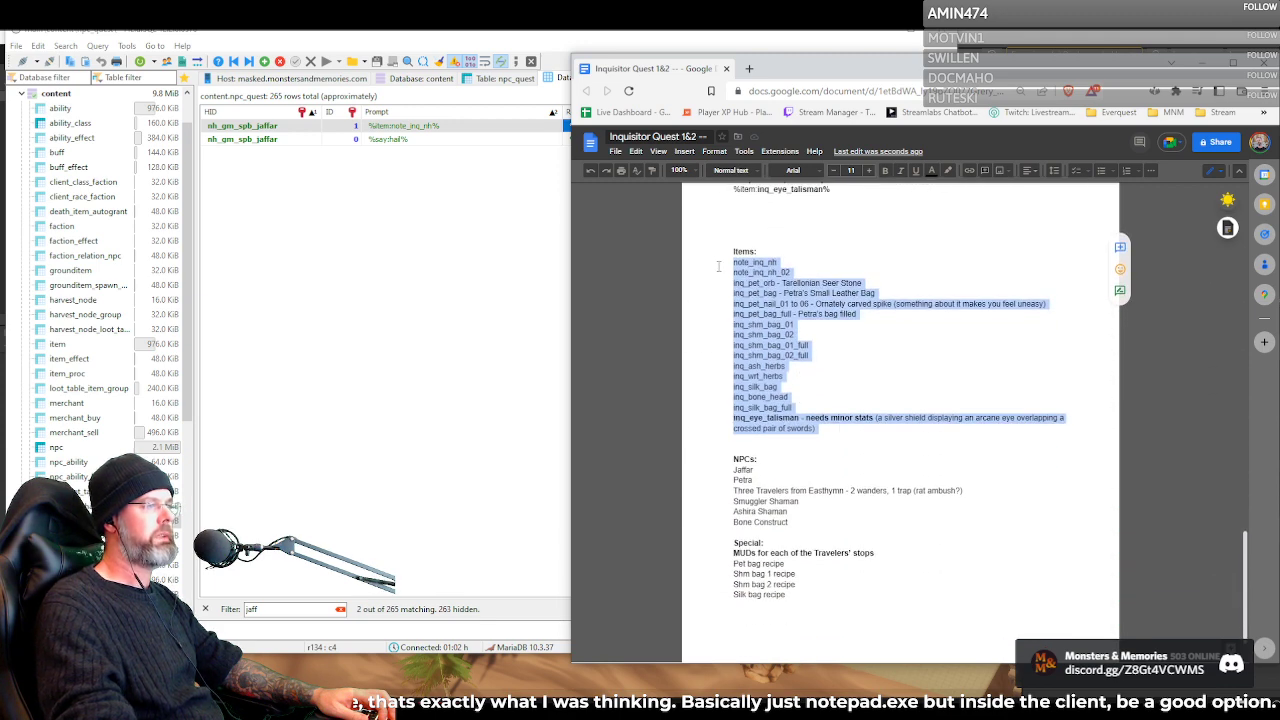
# Highlight the inq_eye_talisman entry with its "needs minor stats" note in the item list, and clear the highlight
pyautogui.click(785, 376)
pyautogui.moveTo(733, 418); pyautogui.dragTo(886, 423)
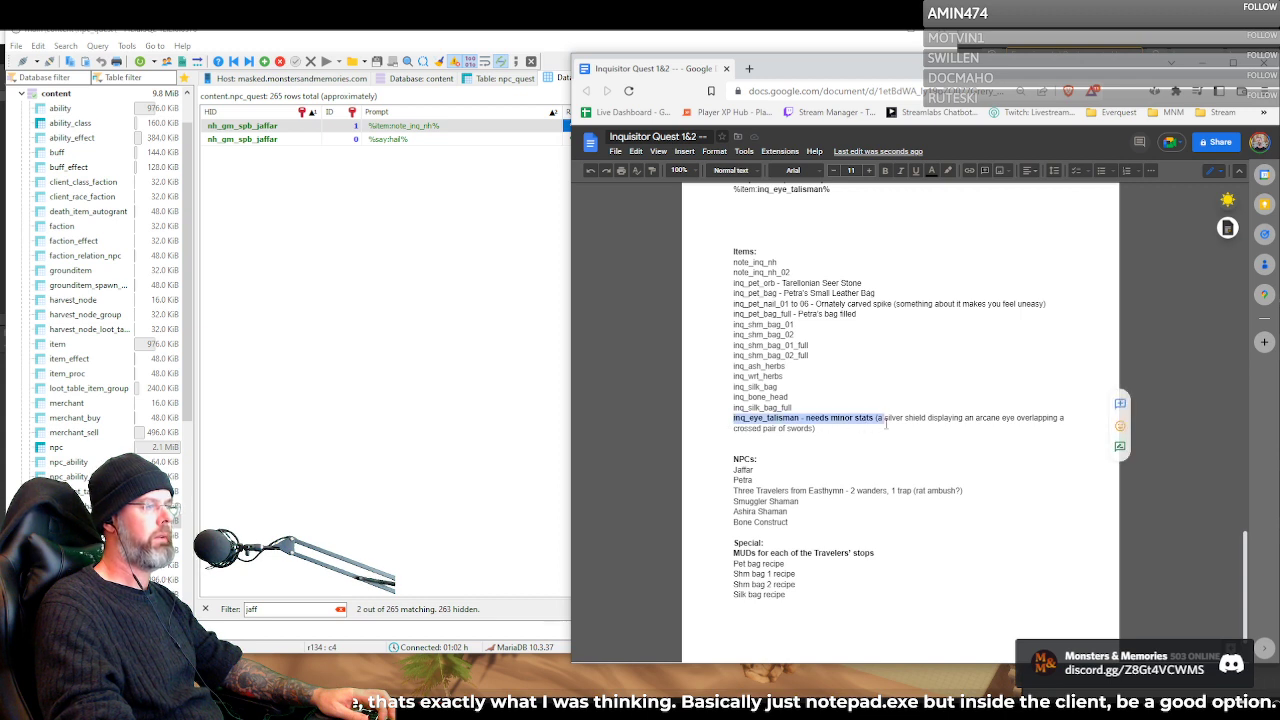
pyautogui.hotkey('ctrl', 'b')
pyautogui.click(835, 438)
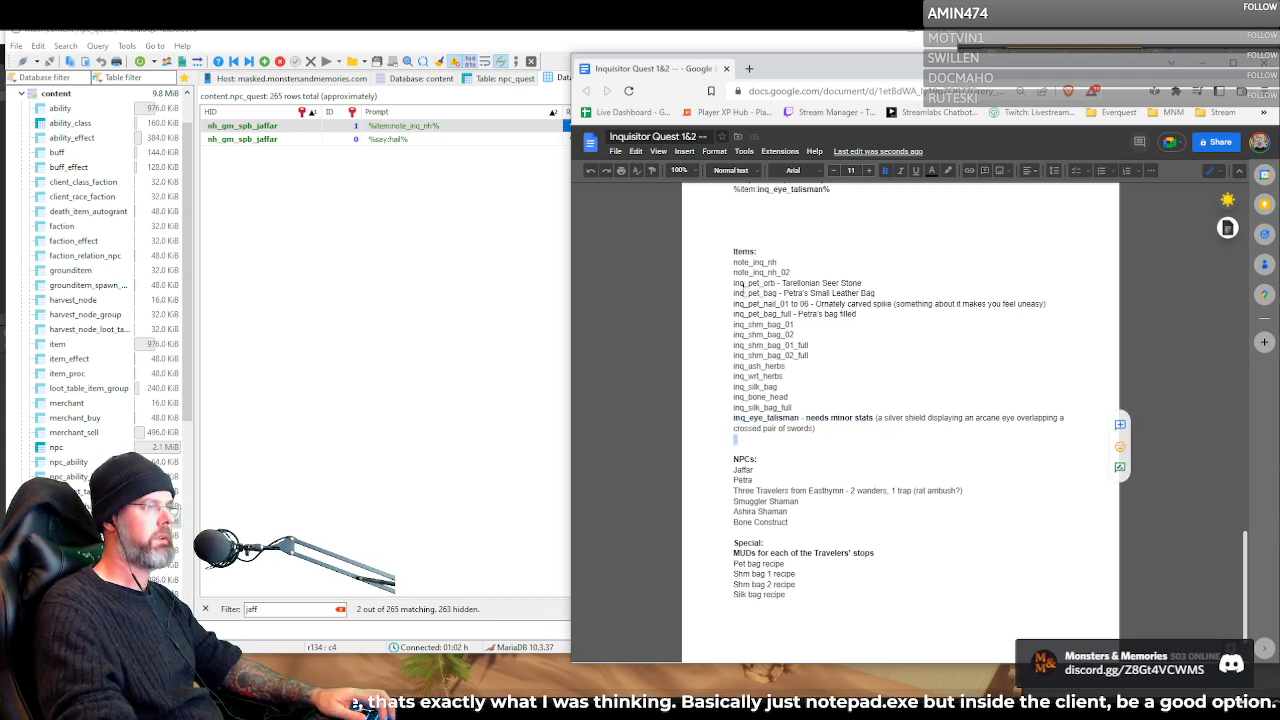
# Switch to the database client, open the content database's item table, and return to the item list in the quest document
pyautogui.doubleClick(748, 263)
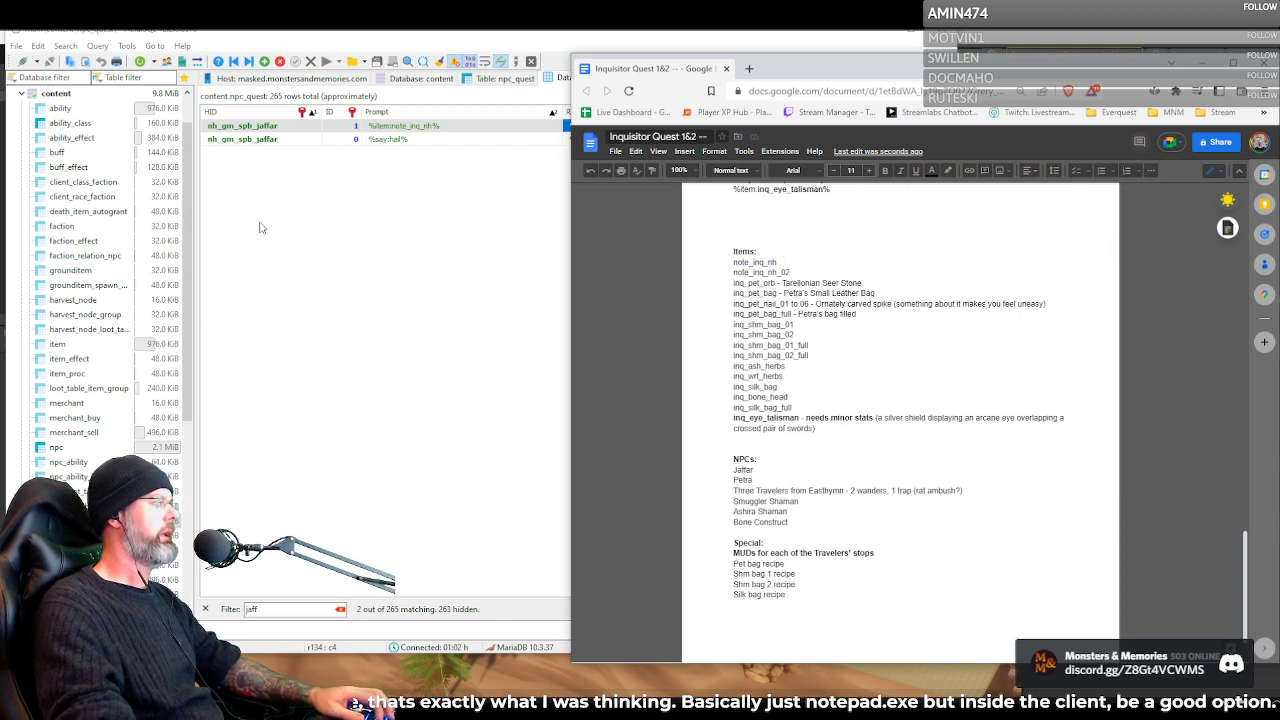
pyautogui.scroll(1, 113, 290)
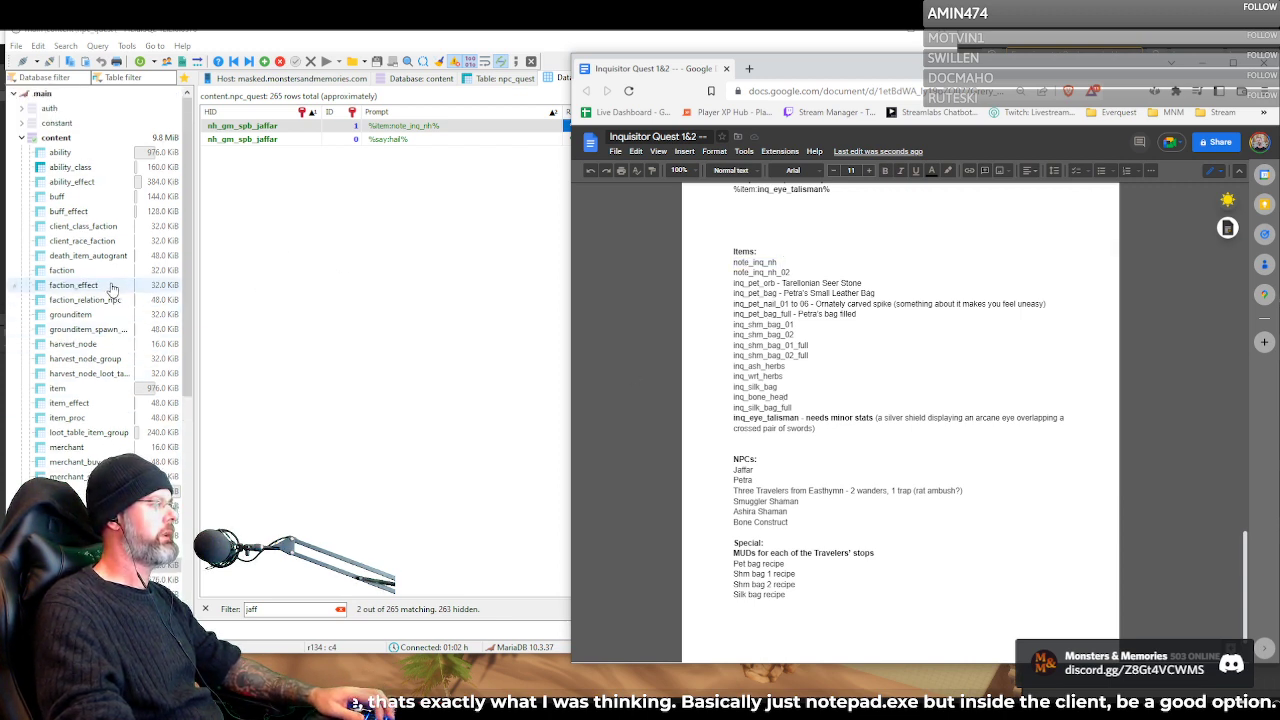
pyautogui.click(96, 389)
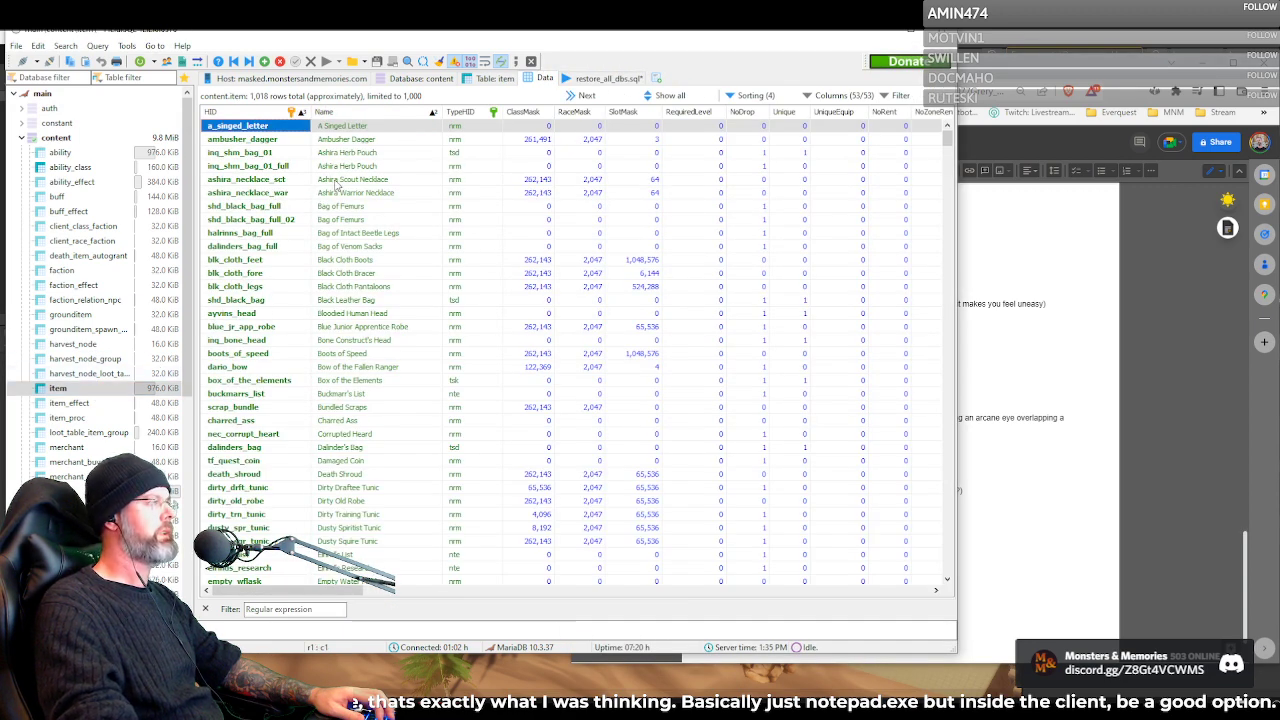
pyautogui.click(1052, 72)
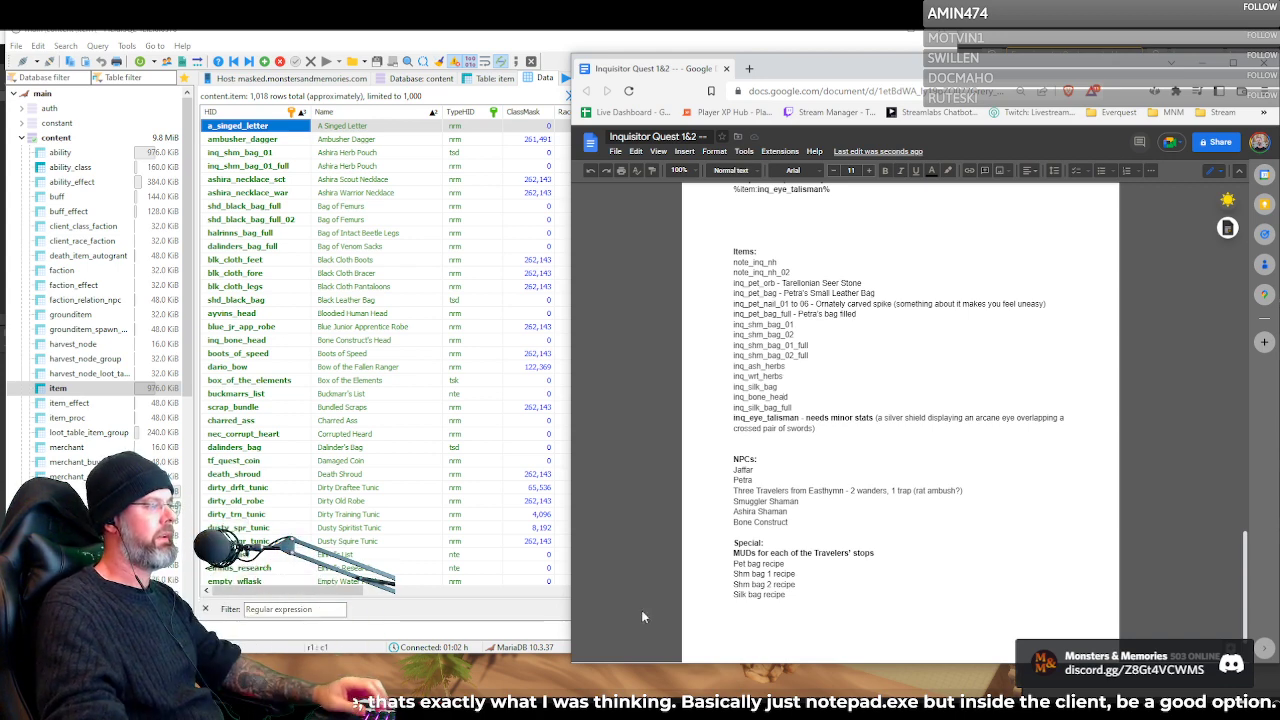
pyautogui.click(309, 611)
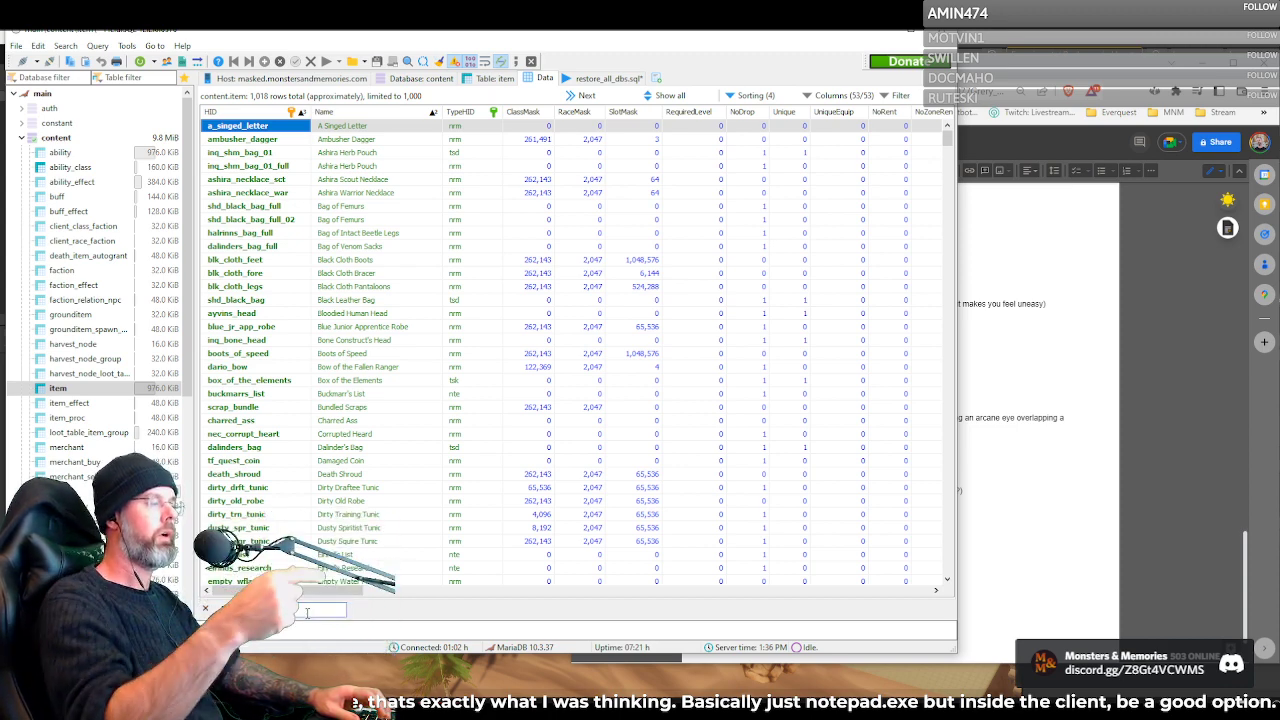
pyautogui.click(1035, 75)
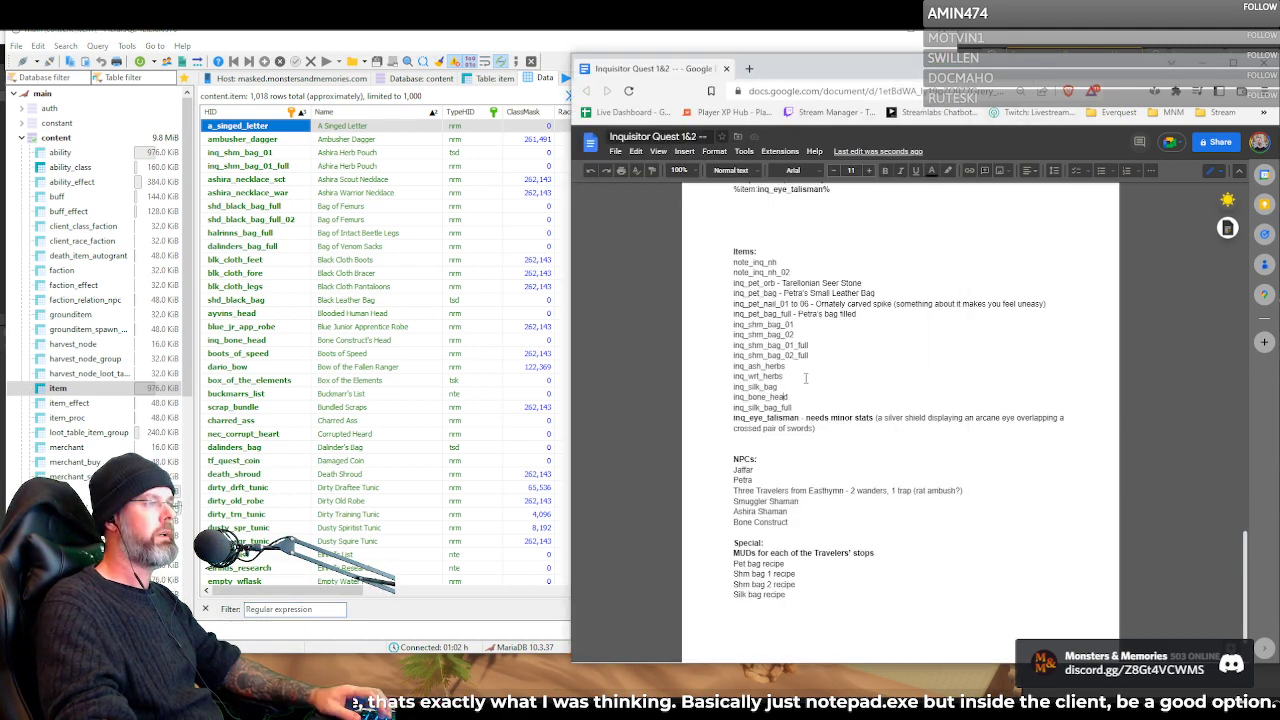
# Review Petra's hand-in dialogues and highlight inq_pet_bag among the items she gives in her reply to note_inq_nh_02
pyautogui.scroll(10, 770, 335)
pyautogui.scroll(5, 771, 364)
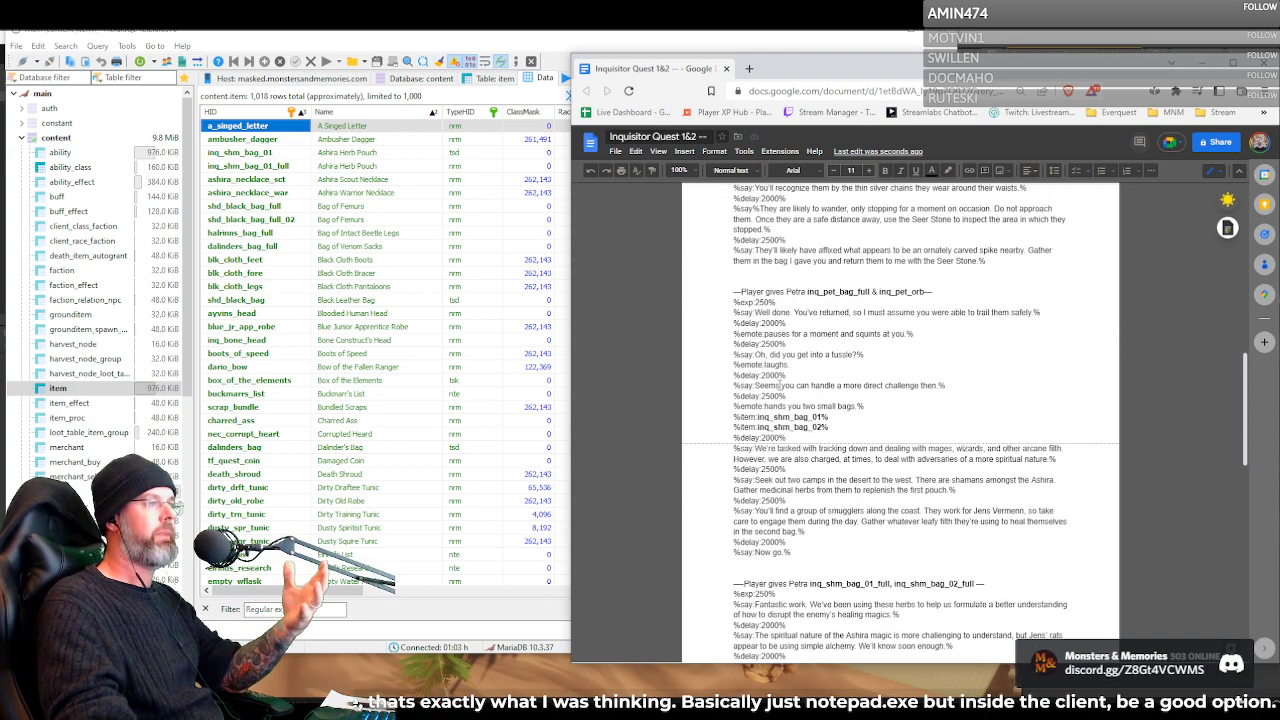
pyautogui.scroll(2, 779, 385)
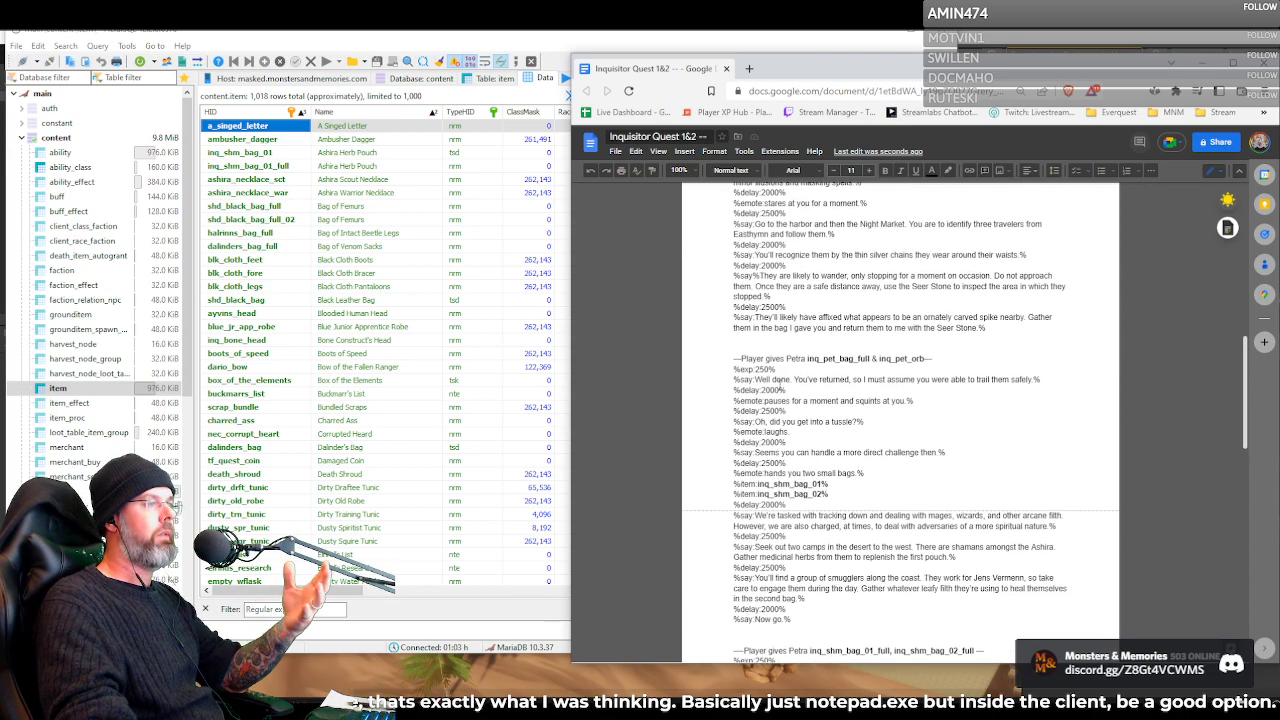
pyautogui.scroll(-4, 779, 385)
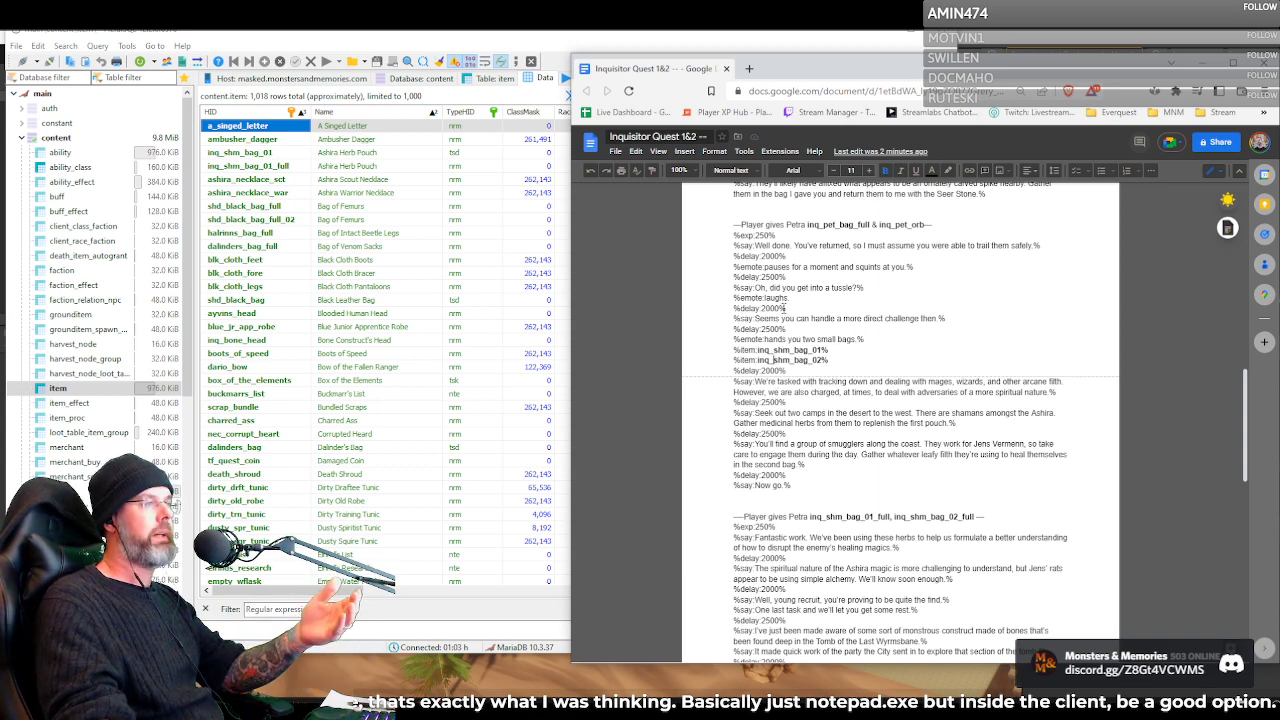
pyautogui.scroll(5, 790, 355)
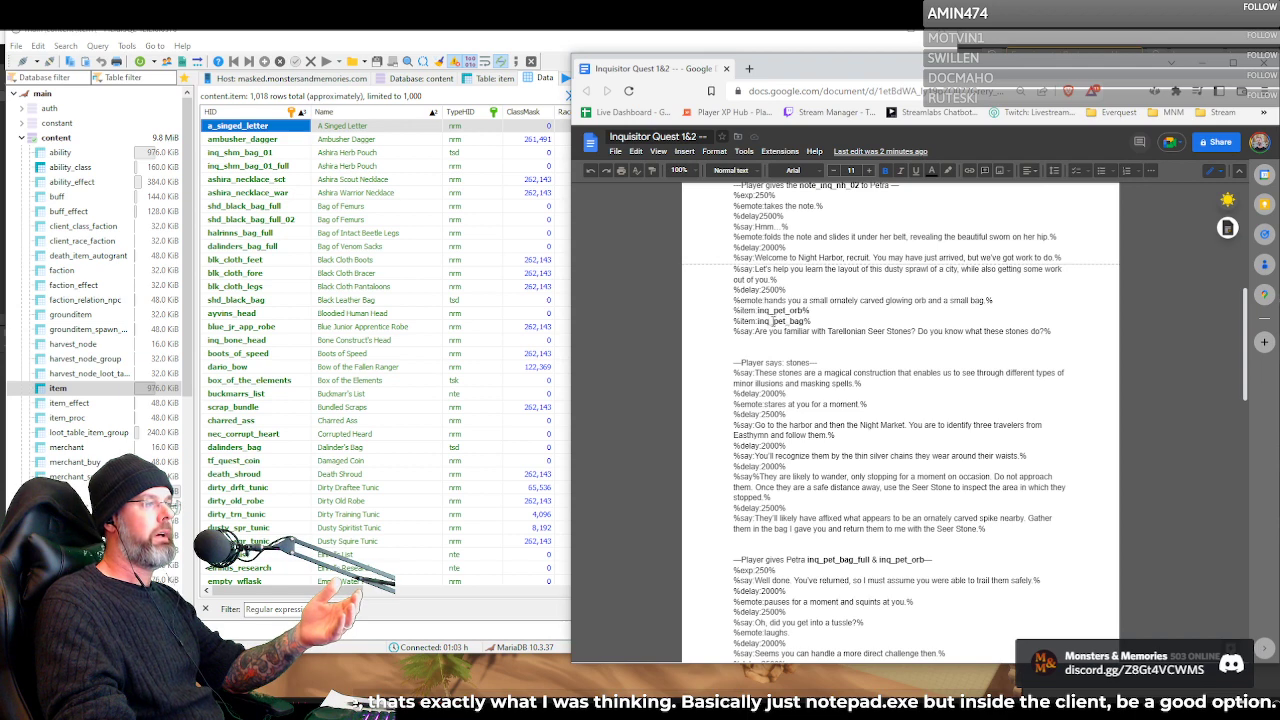
pyautogui.moveTo(812, 321); pyautogui.dragTo(733, 321)
pyautogui.click(772, 326)
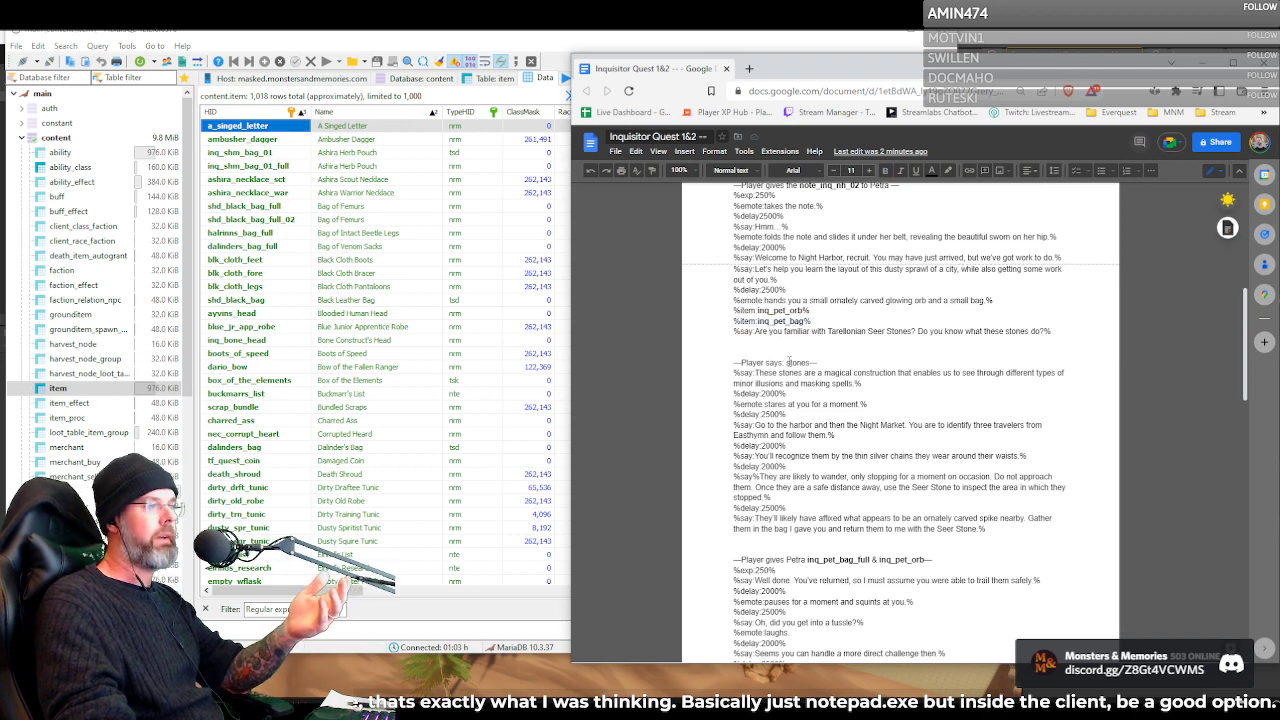
pyautogui.doubleClick(781, 321)
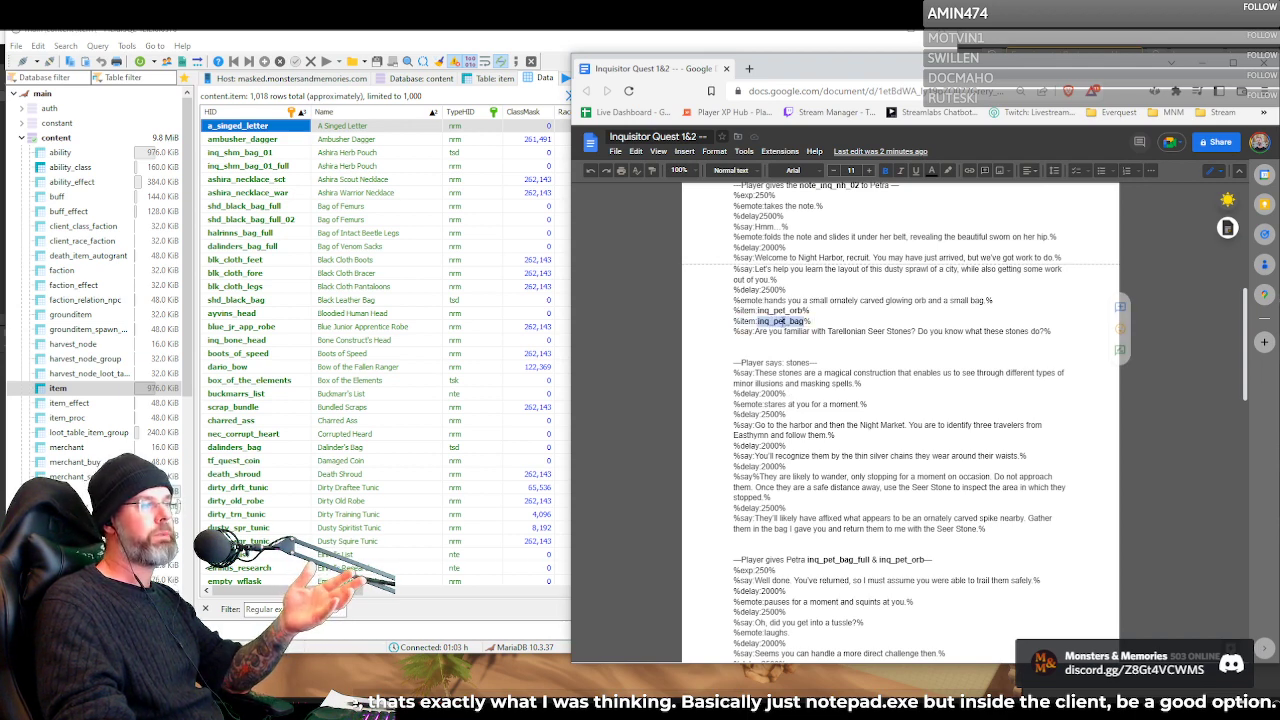
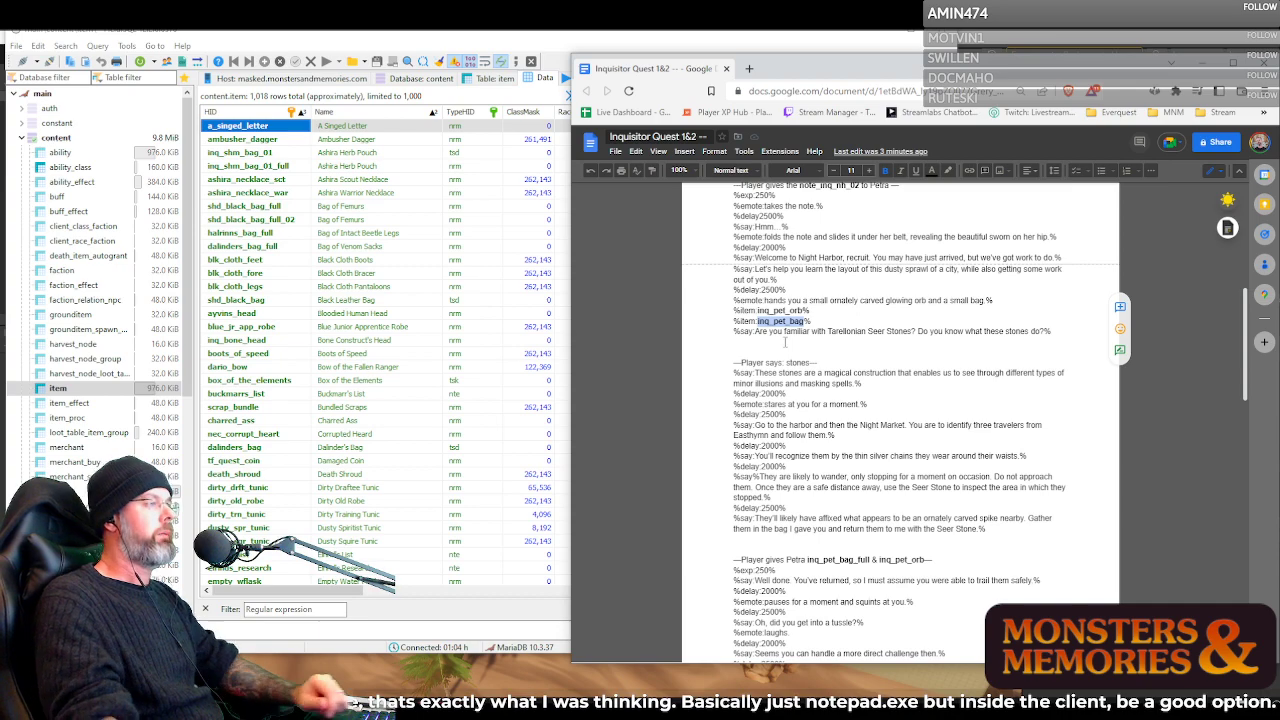
# Review Petra's remaining dialogue from the stones response through the inq_silk_bag_full hand-in to the start of the item list
pyautogui.scroll(-3, 807, 400)
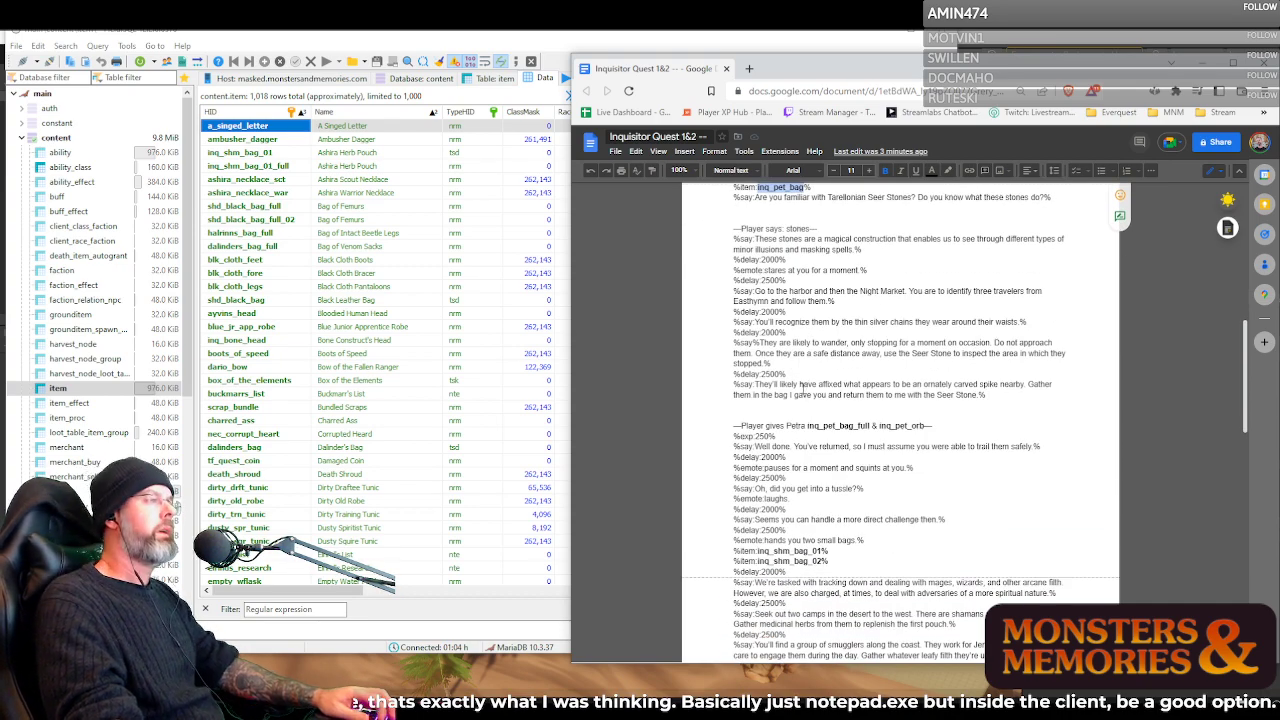
pyautogui.scroll(-5, 805, 396)
pyautogui.scroll(-6, 798, 393)
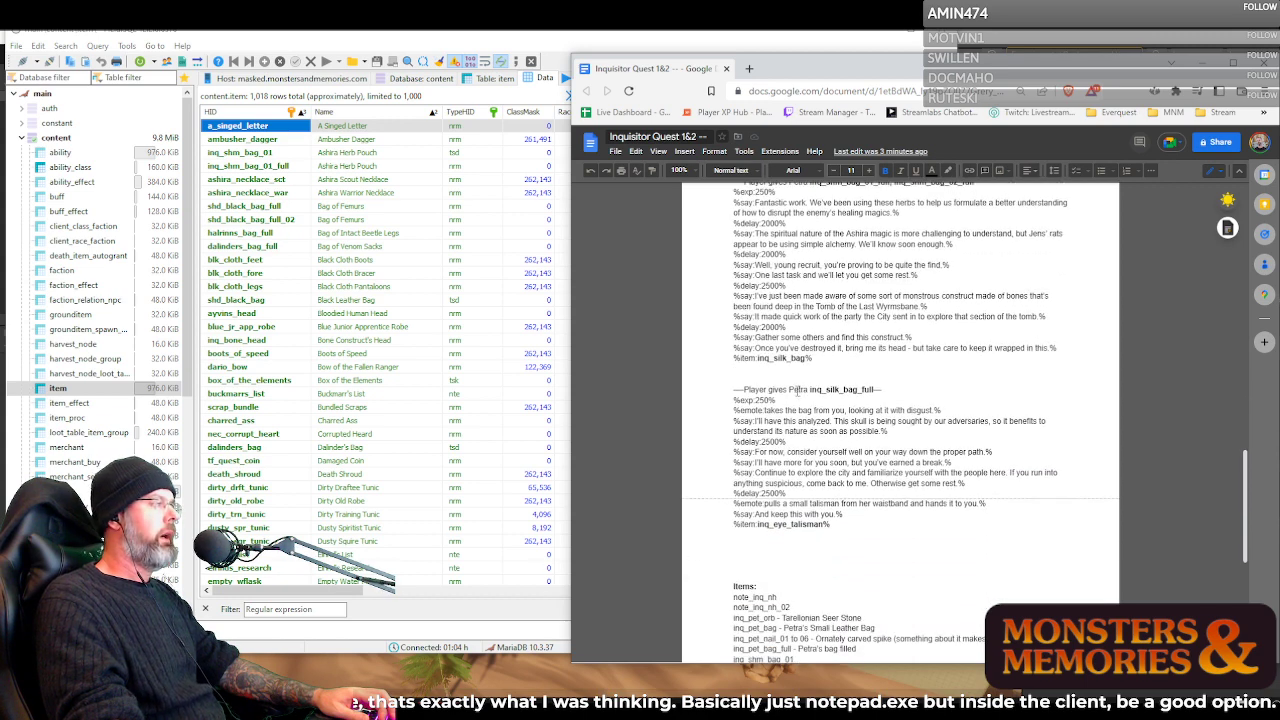
# Switch to the database client and filter the item table for "head"
pyautogui.click(252, 260)
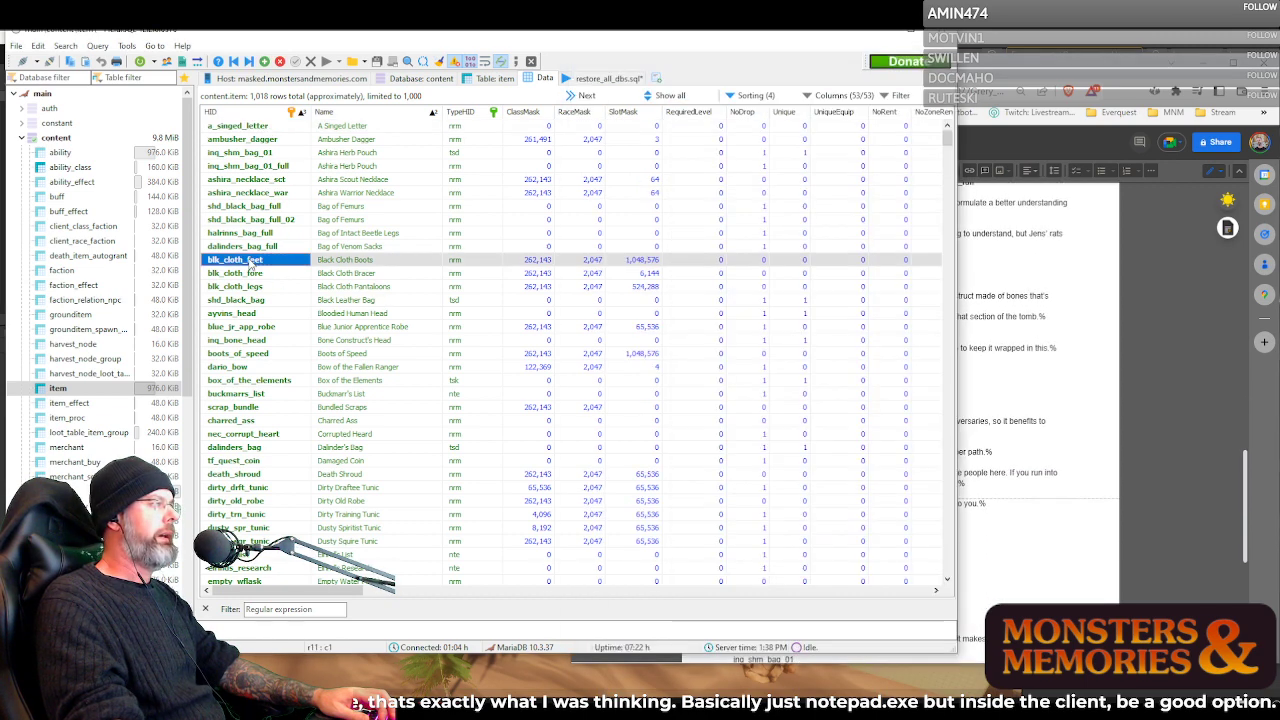
pyautogui.scroll(-4, 265, 280)
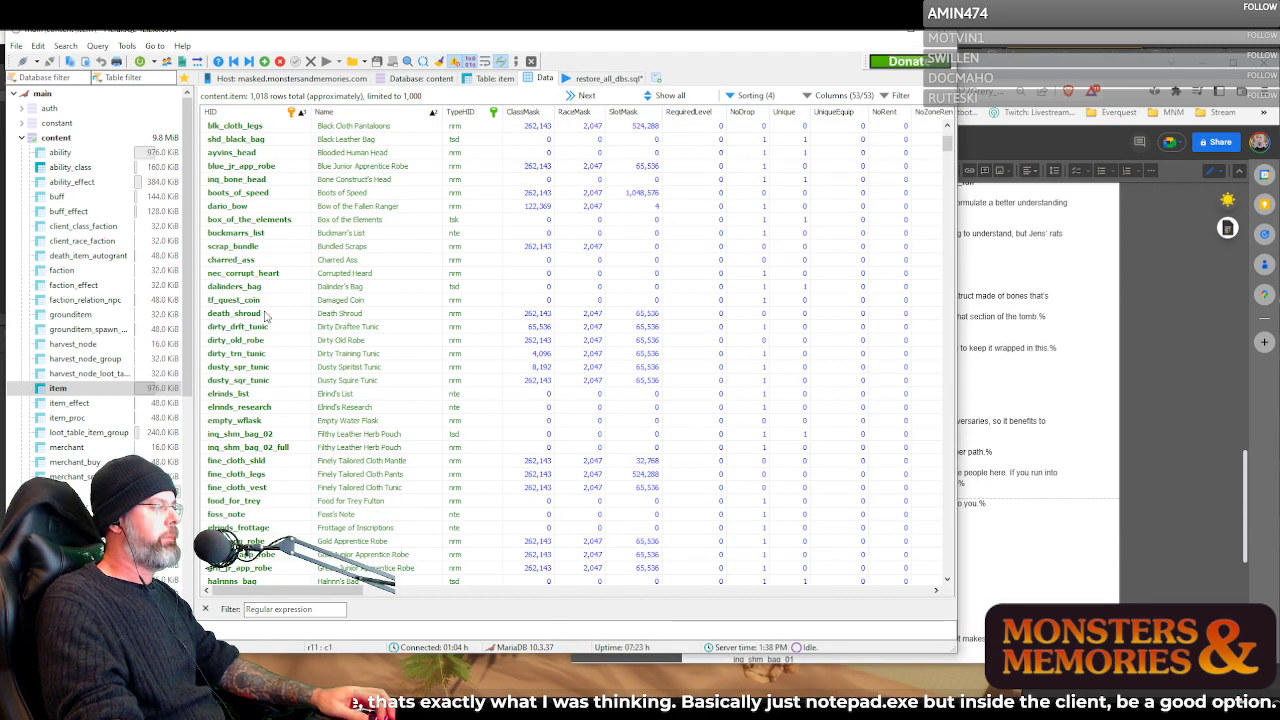
pyautogui.click(284, 610)
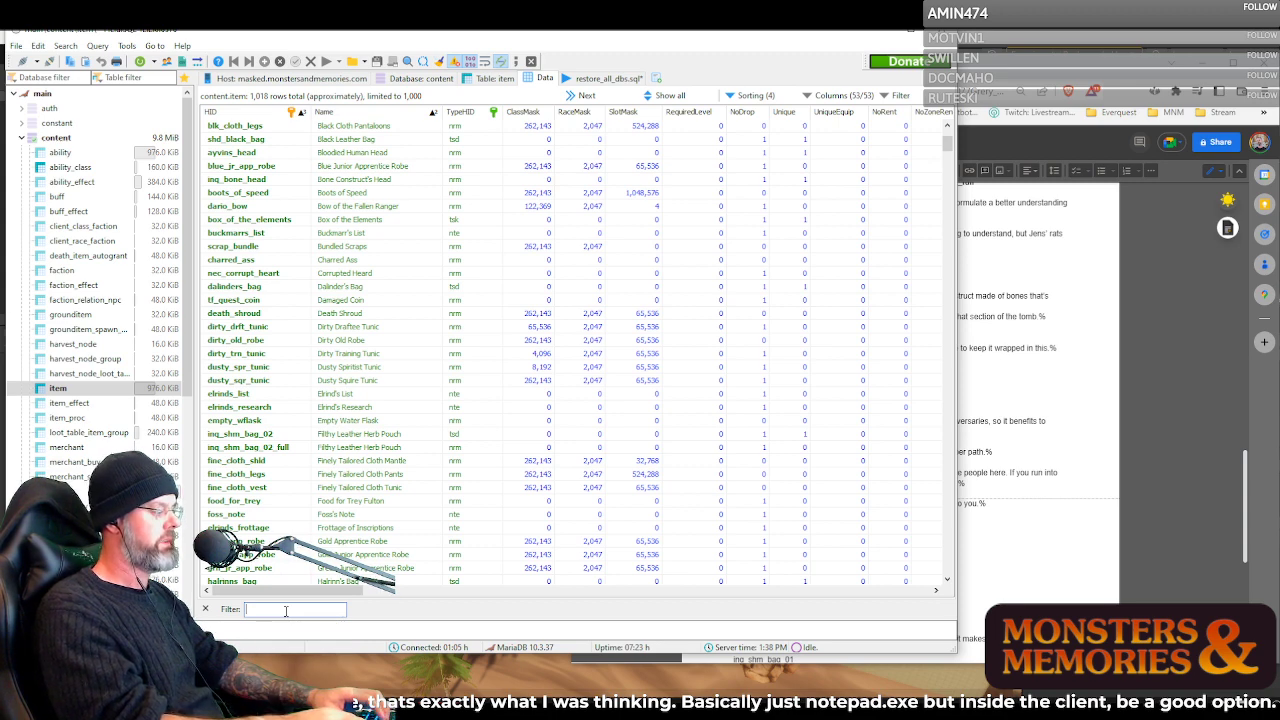
pyautogui.write('head')
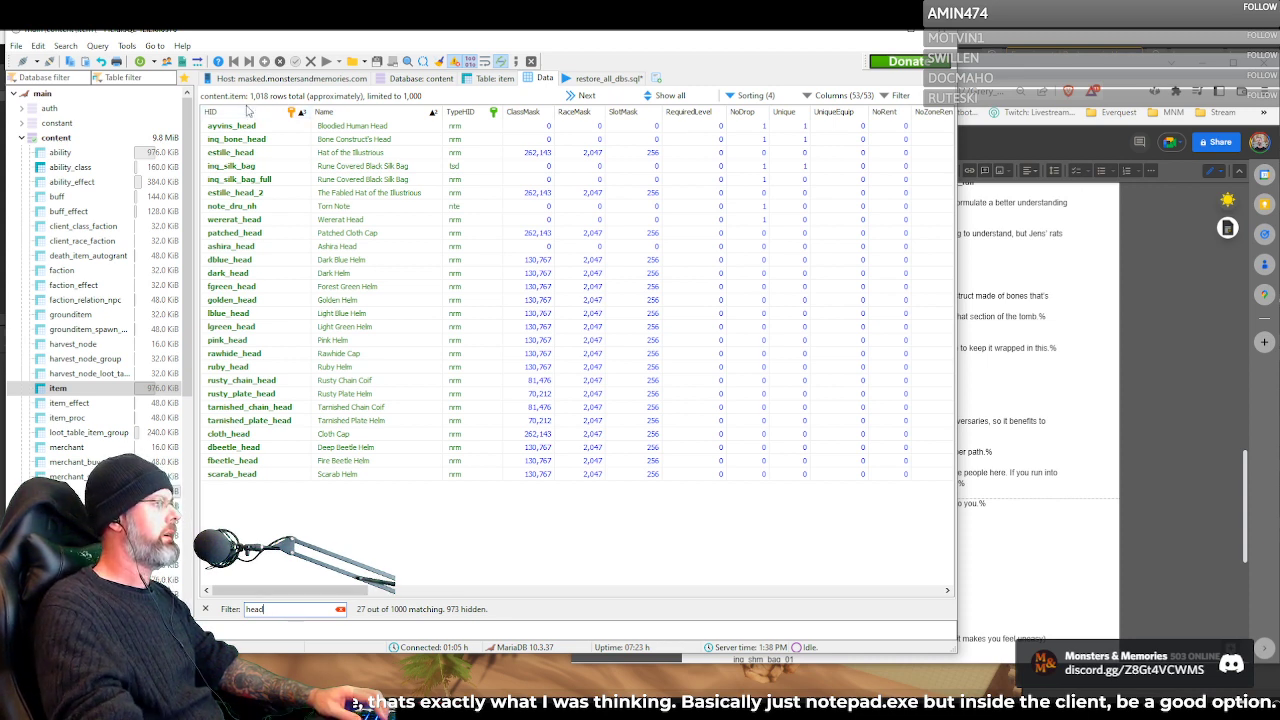
pyautogui.click(245, 128)
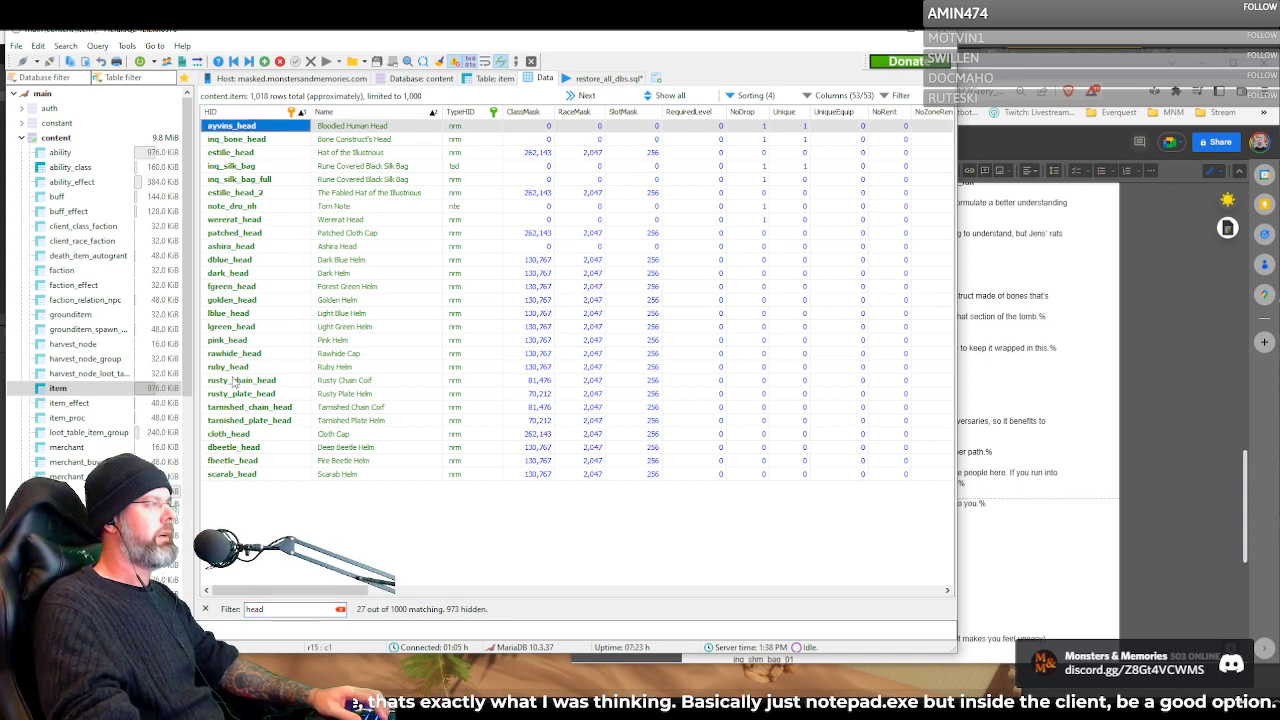
pyautogui.moveTo(282, 589)
pyautogui.mouseDown()
pyautogui.moveTo(509, 581)
pyautogui.moveTo(263, 592)
pyautogui.mouseUp()
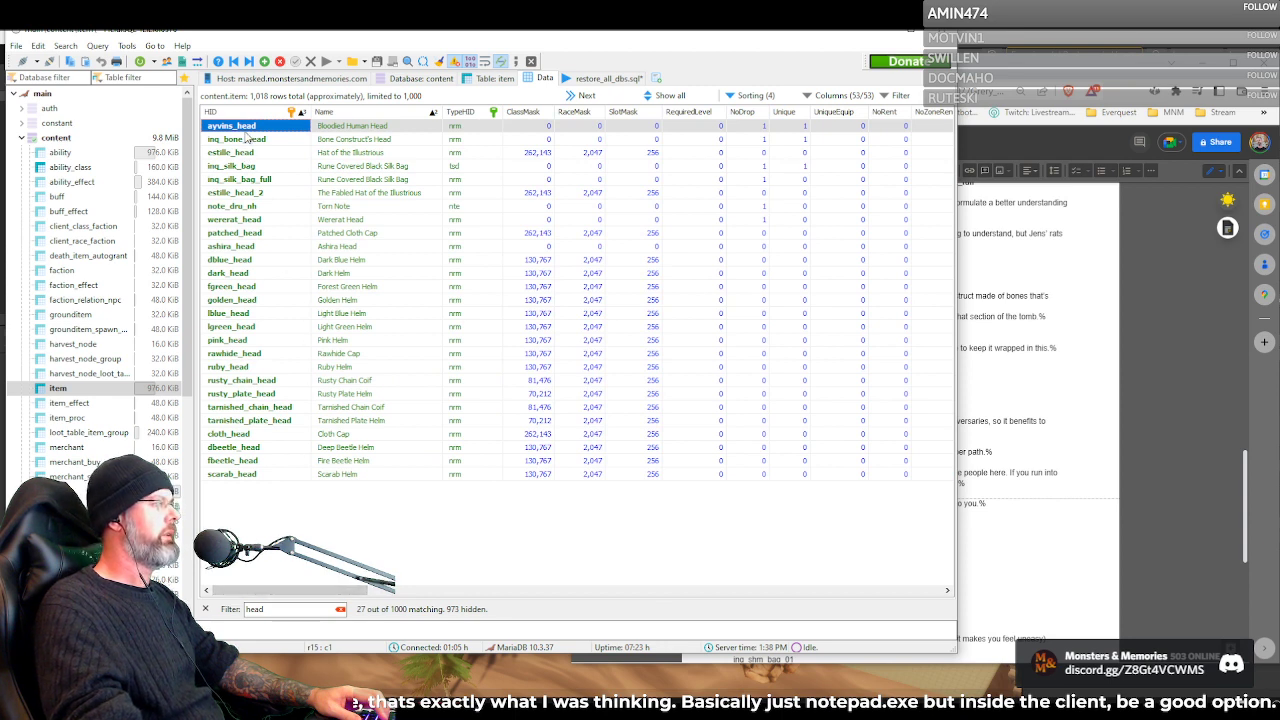
pyautogui.press('F2')
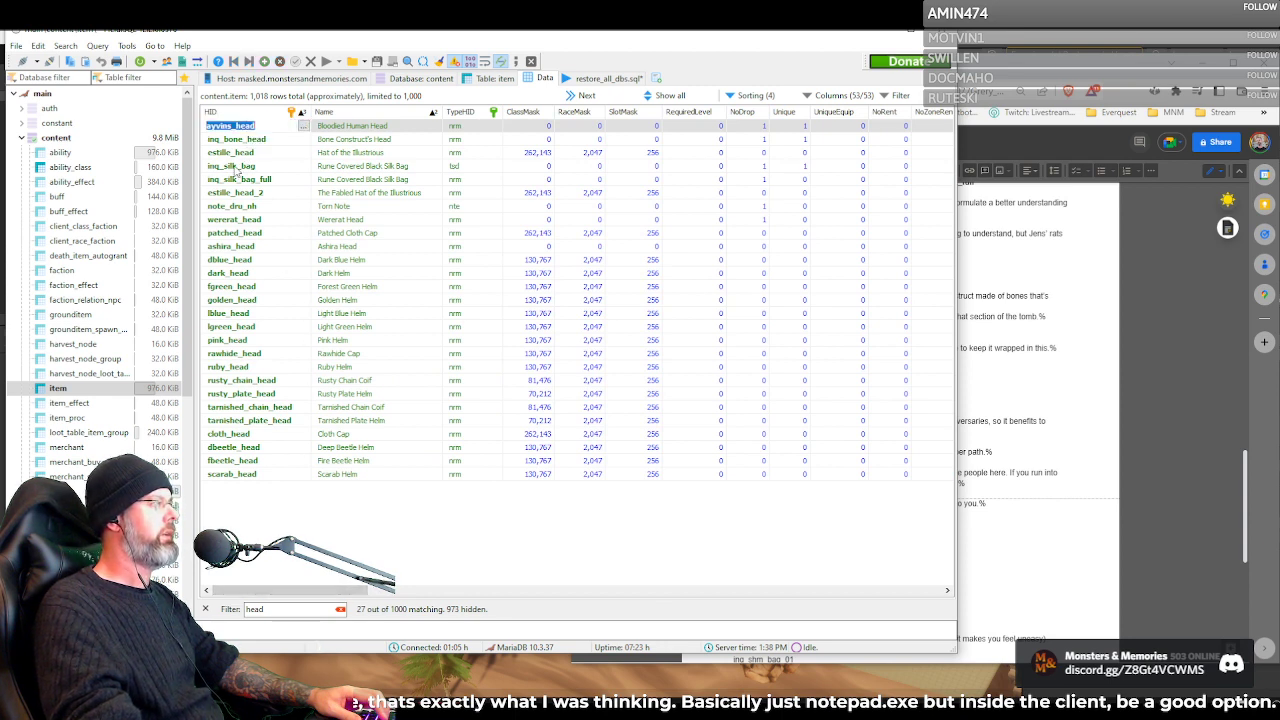
pyautogui.rightClick(266, 129)
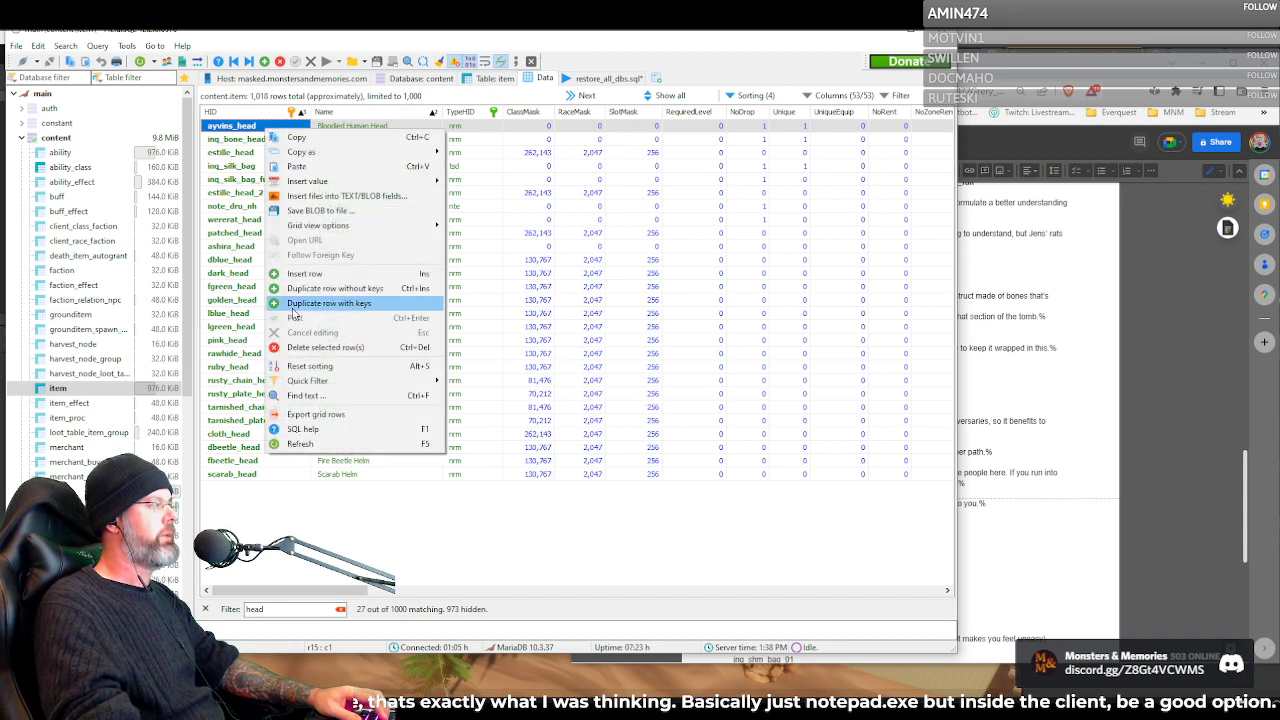
pyautogui.click(538, 128)
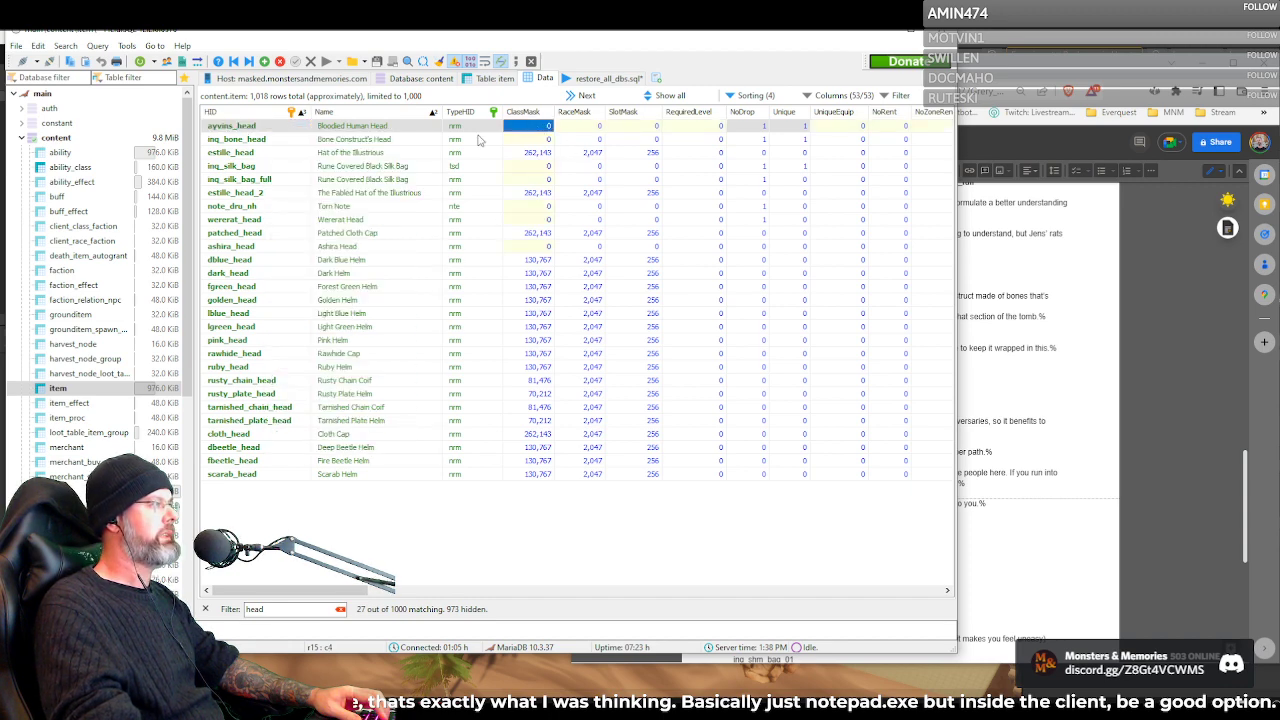
pyautogui.moveTo(323, 595); pyautogui.dragTo(264, 537)
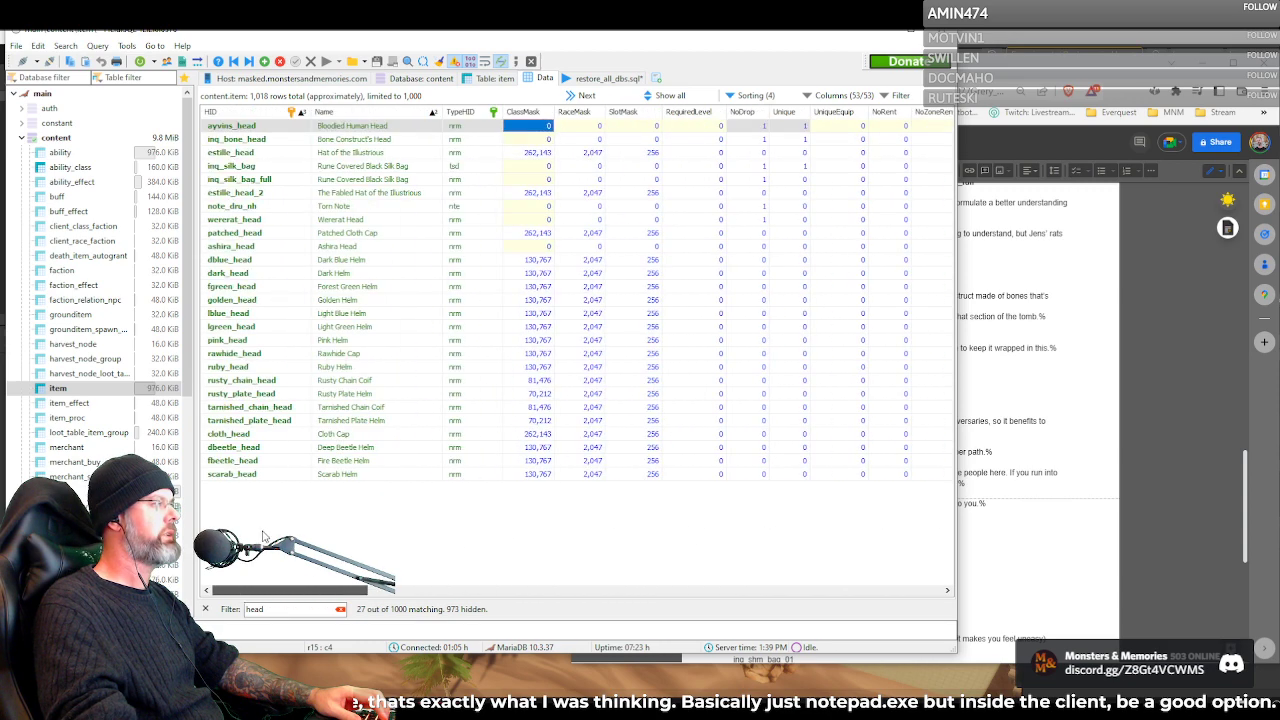
# Select the inq_bone_head item and widen the Description column until its text fits in full
pyautogui.click(250, 140)
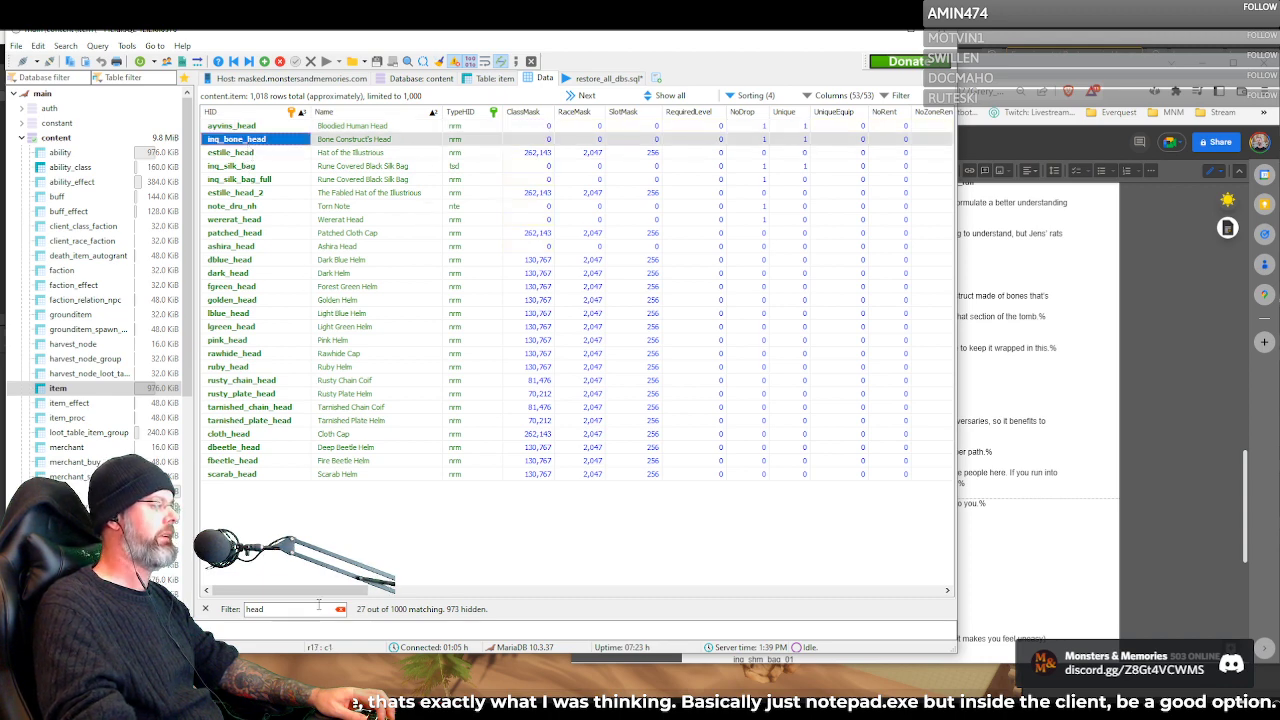
pyautogui.moveTo(322, 598)
pyautogui.mouseDown()
pyautogui.moveTo(480, 590)
pyautogui.moveTo(586, 560)
pyautogui.moveTo(854, 523)
pyautogui.moveTo(838, 527)
pyautogui.mouseUp()
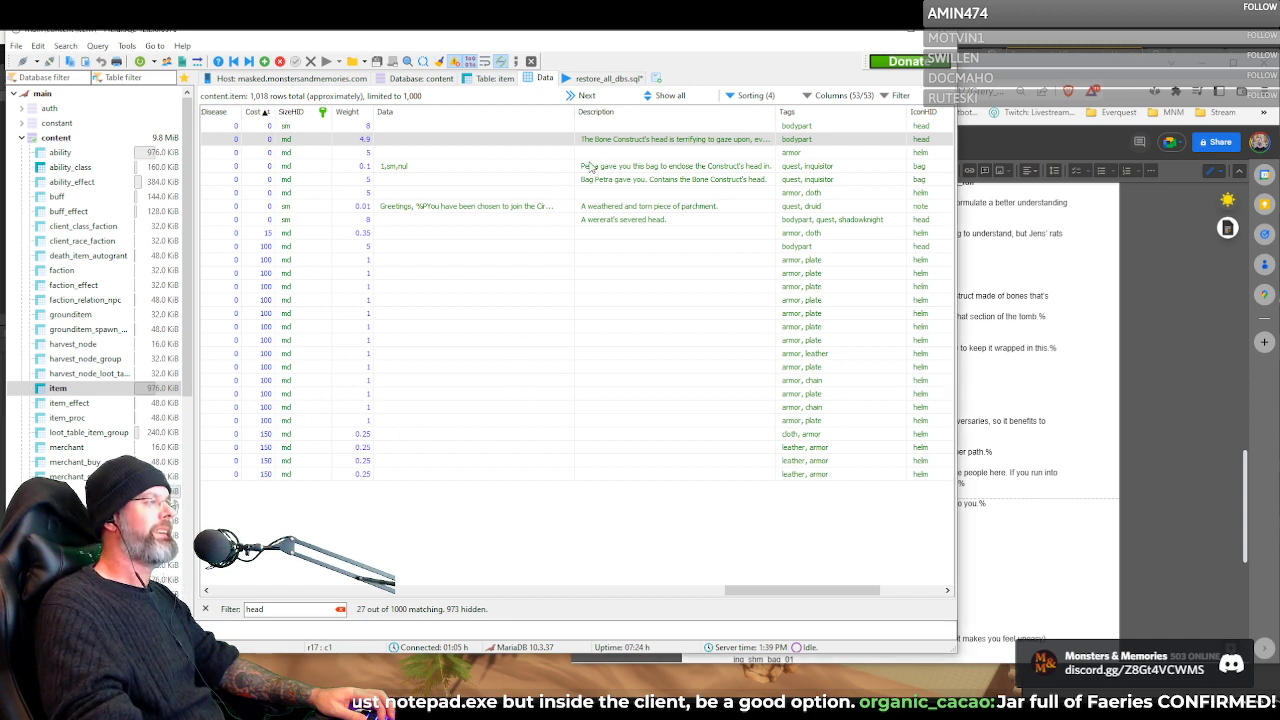
pyautogui.rightClick(623, 141)
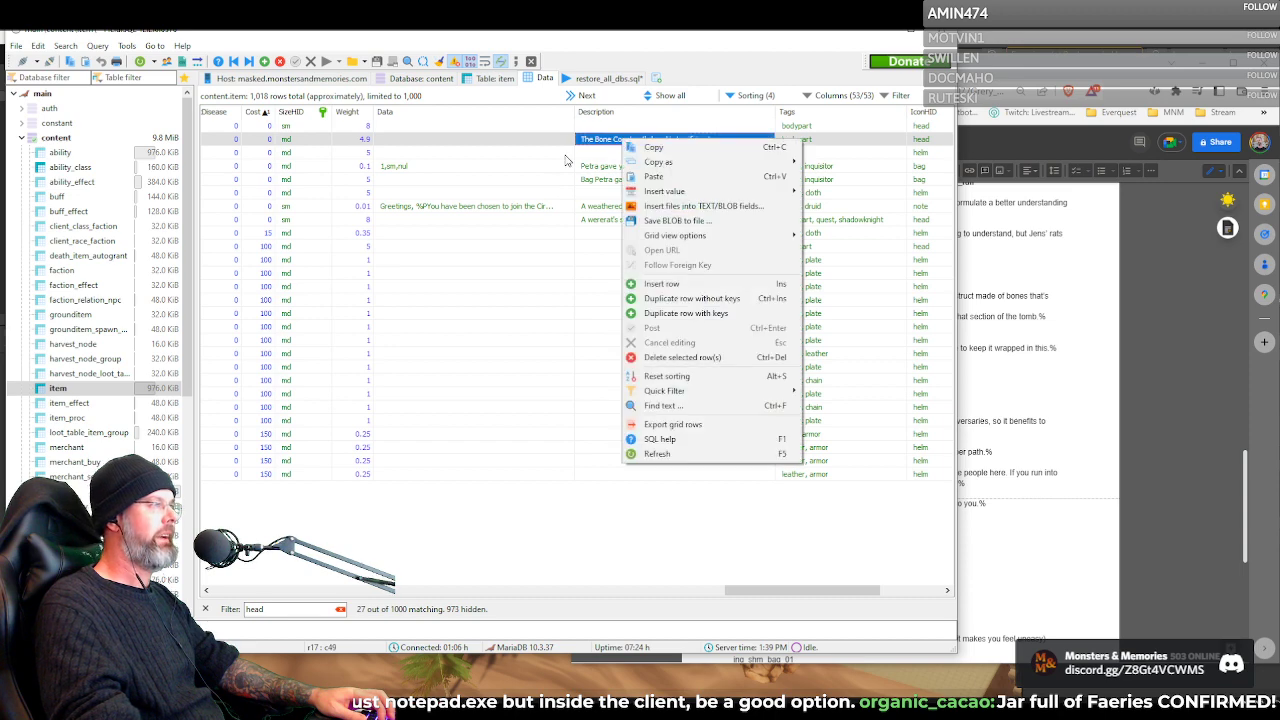
pyautogui.press('Escape')
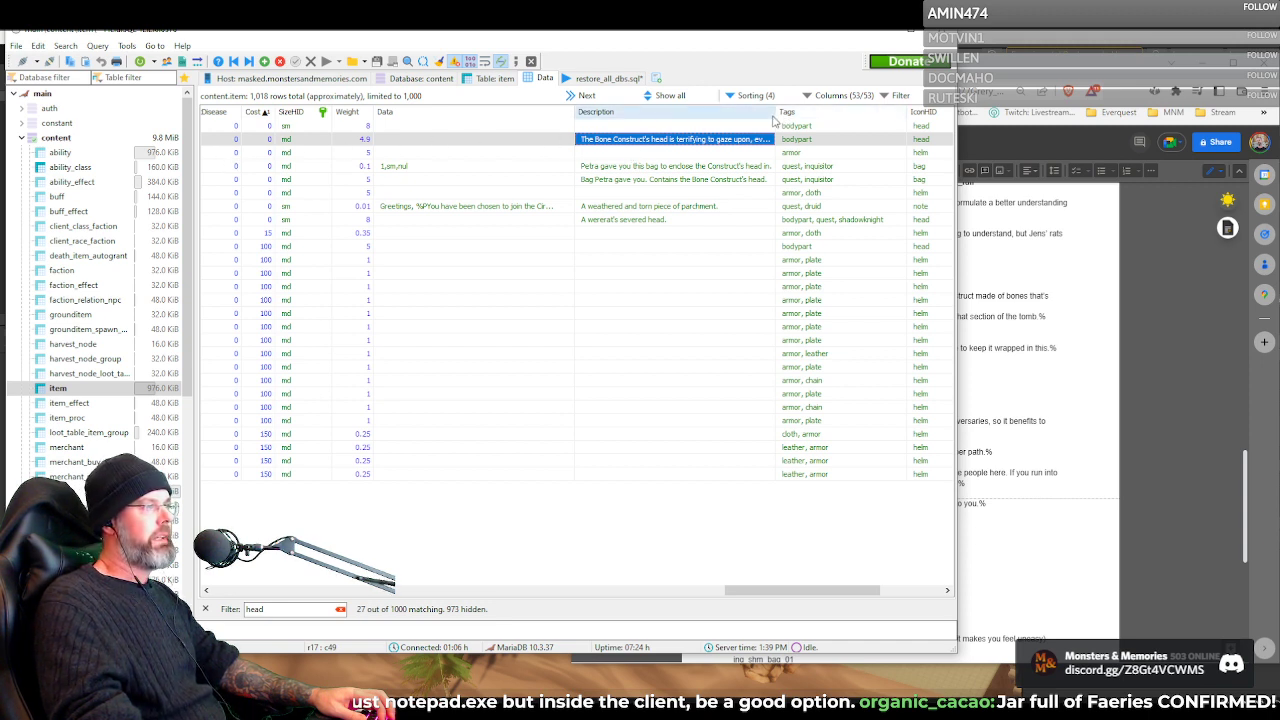
pyautogui.moveTo(775, 111); pyautogui.dragTo(803, 111)
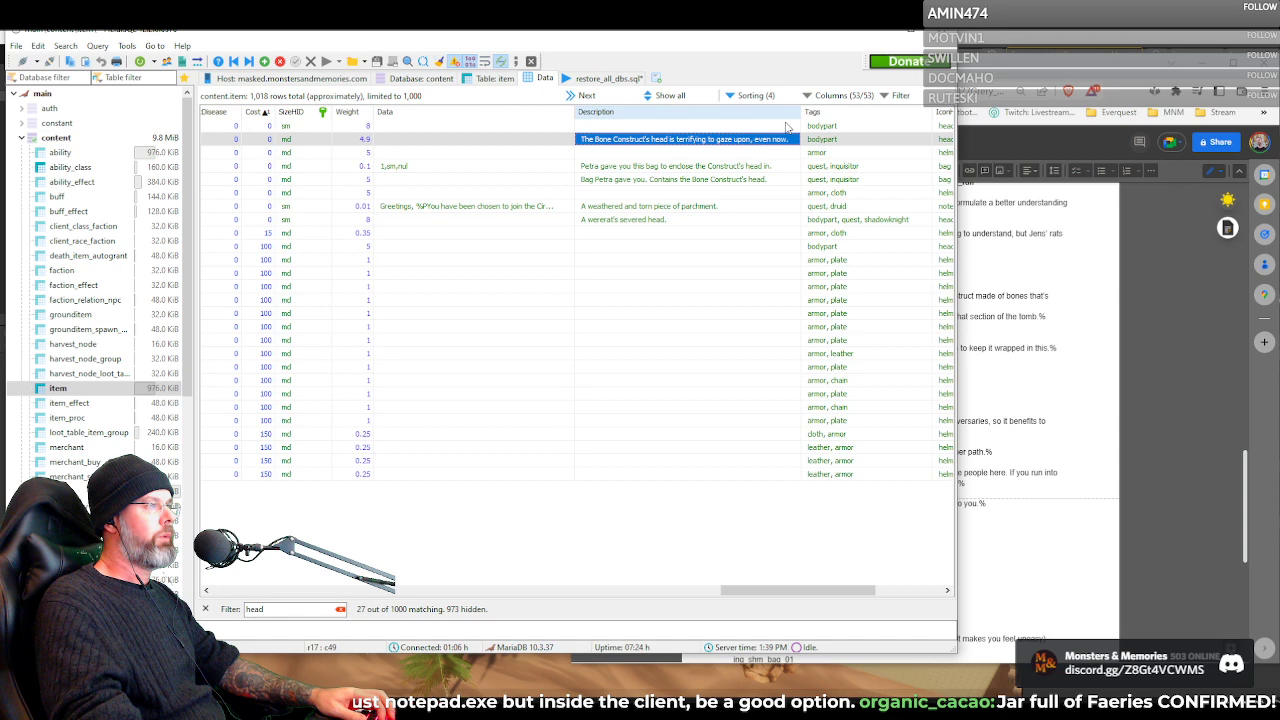
# Read the inq_bone_head description in the text editor, close it unchanged, and check the item's tag, icon and model columns
pyautogui.doubleClick(726, 141)
pyautogui.click(792, 140)
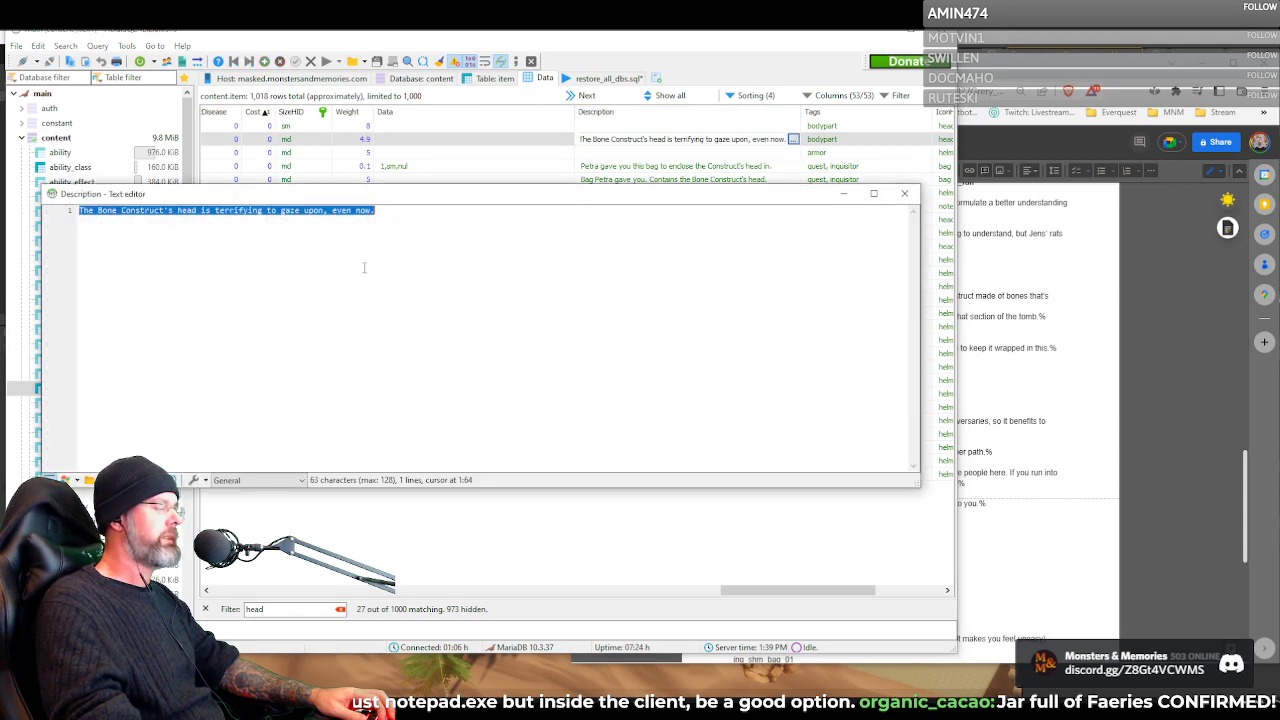
pyautogui.click(226, 235)
pyautogui.moveTo(80, 212); pyautogui.dragTo(396, 211)
pyautogui.click(425, 292)
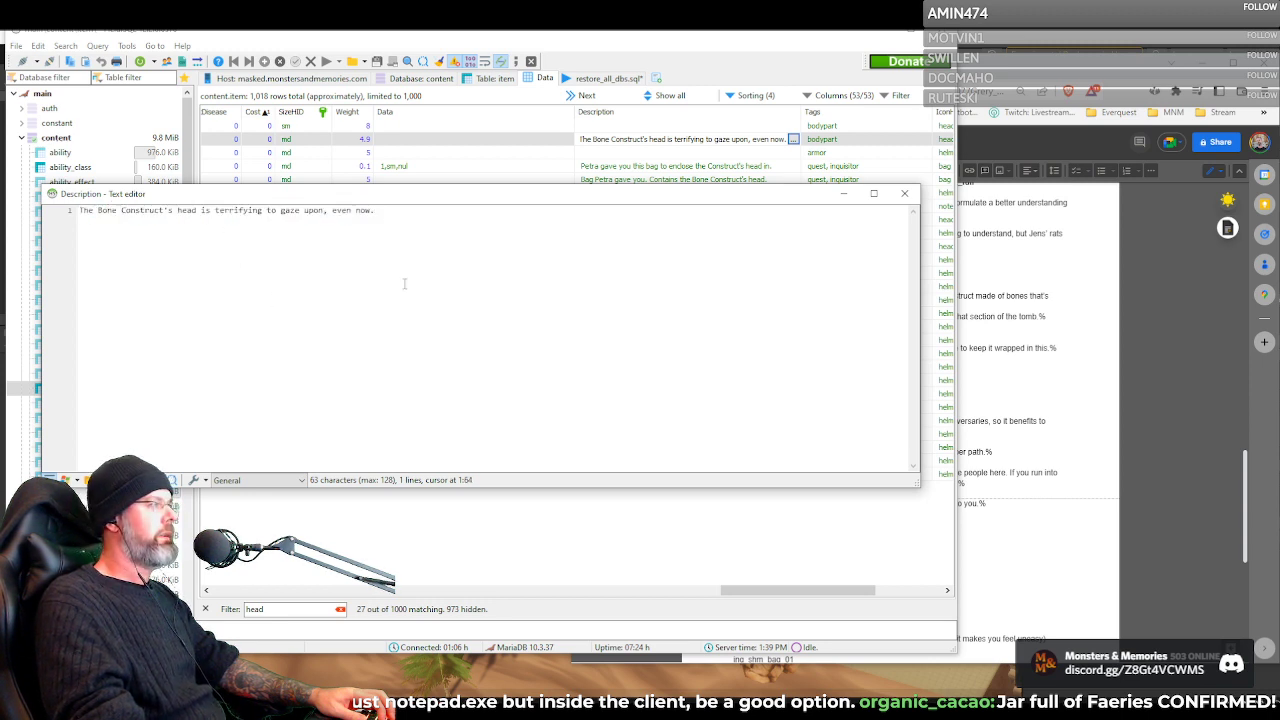
pyautogui.click(904, 193)
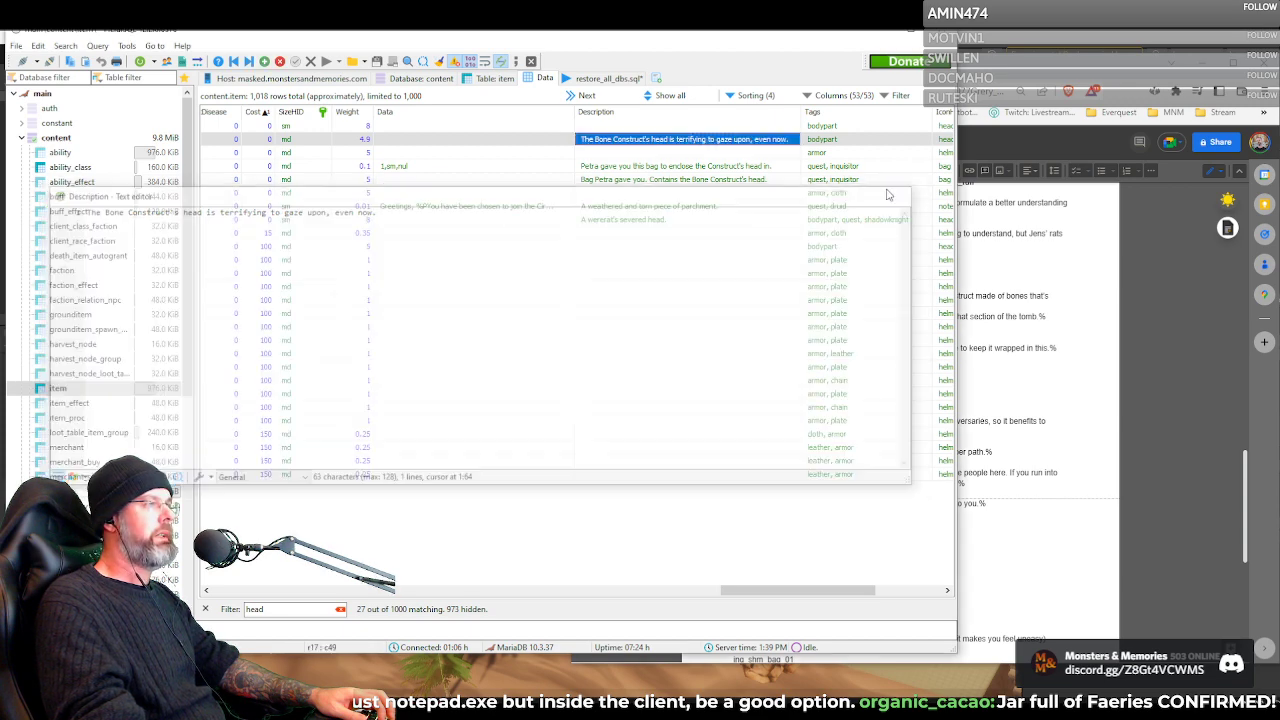
pyautogui.moveTo(784, 593); pyautogui.dragTo(851, 593)
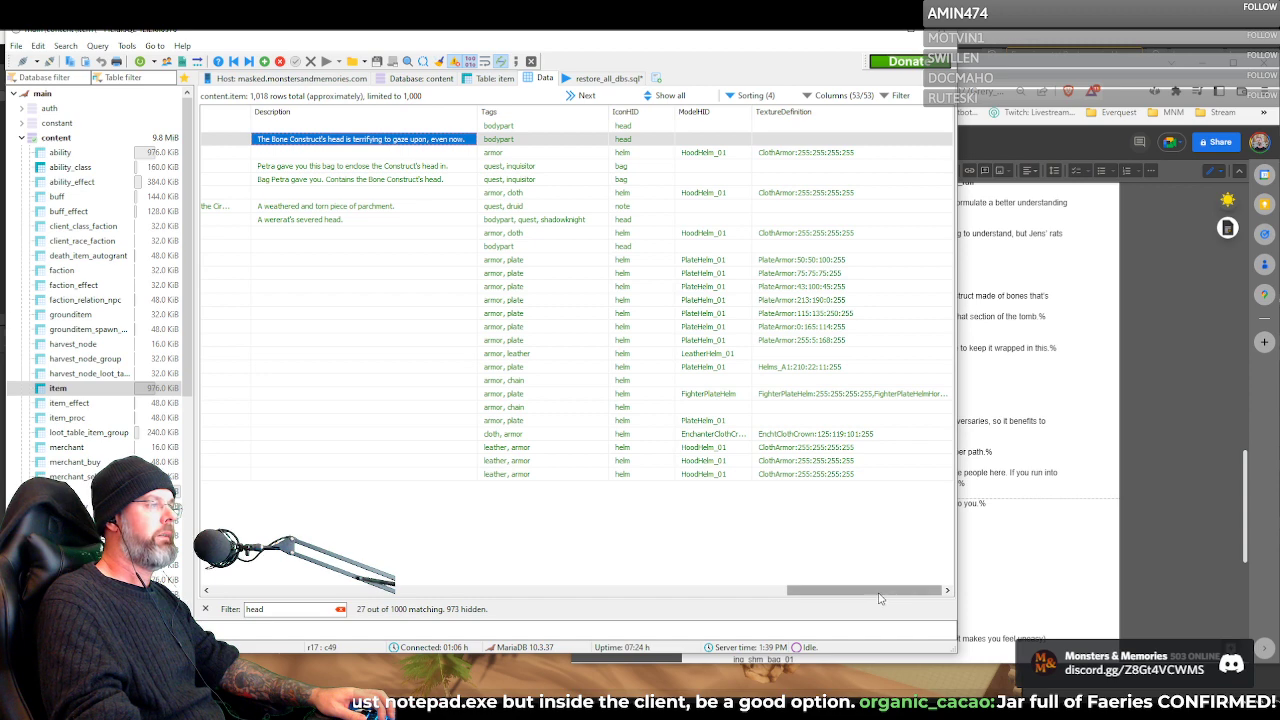
pyautogui.moveTo(877, 592); pyautogui.dragTo(813, 592)
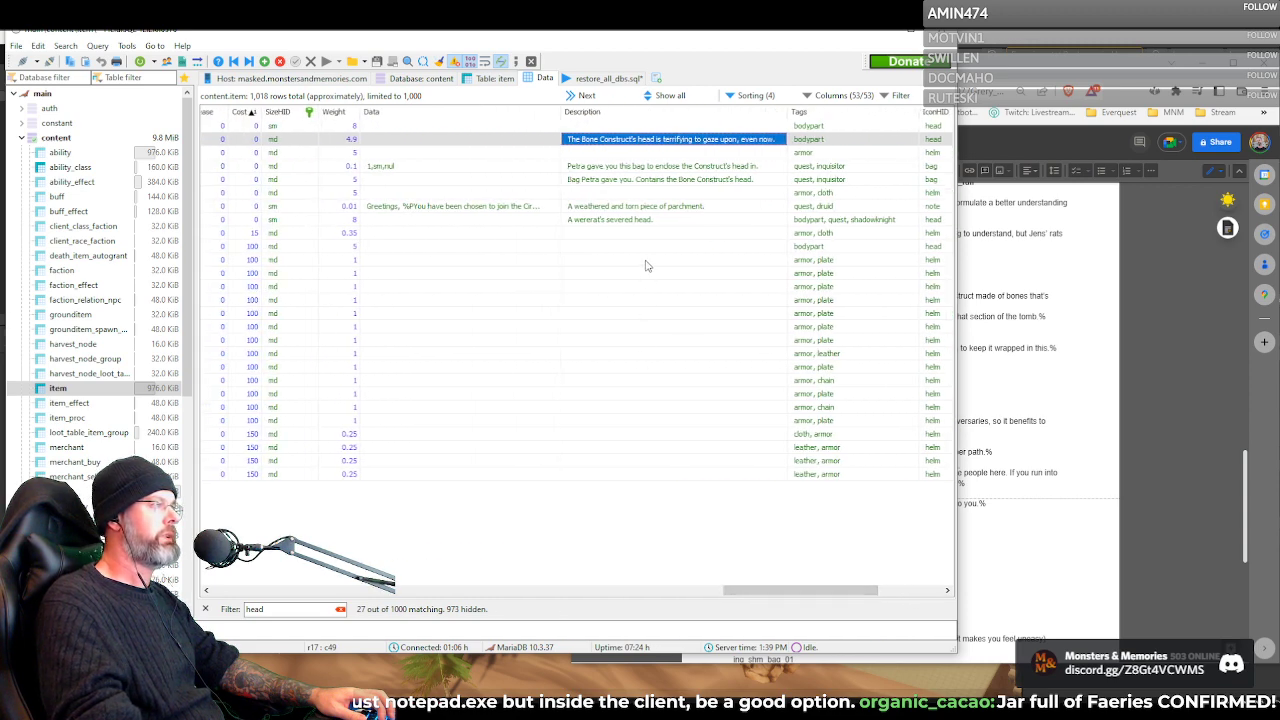
# Compare the descriptions of inq_silk_bag_full and inq_silk_bag without changing them
pyautogui.click(629, 182)
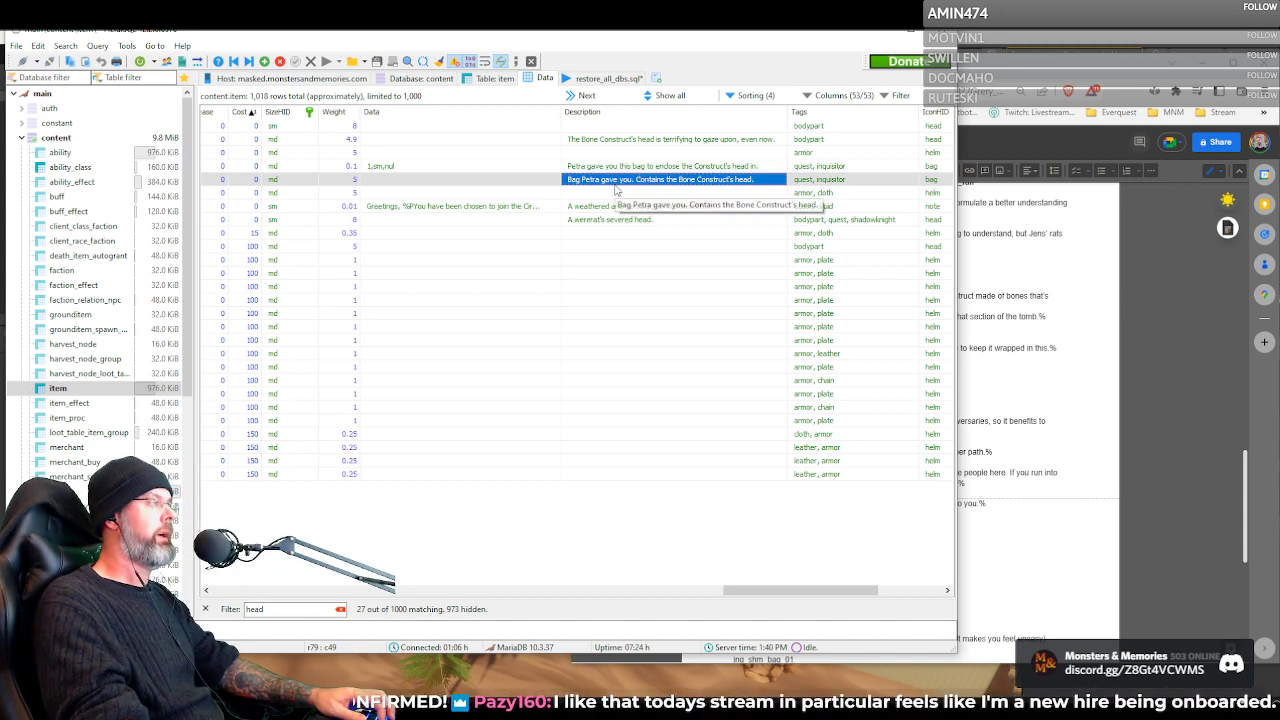
pyautogui.press('Up')
pyautogui.press('F2')
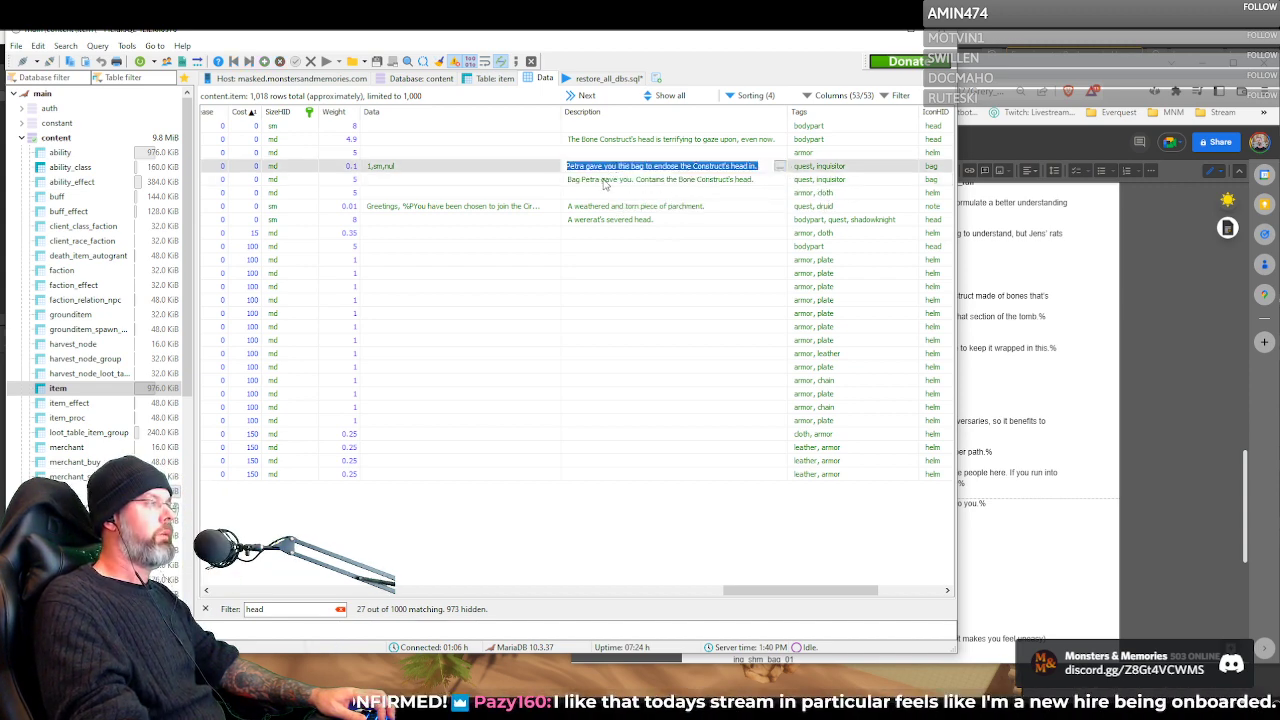
pyautogui.moveTo(790, 582); pyautogui.dragTo(802, 606)
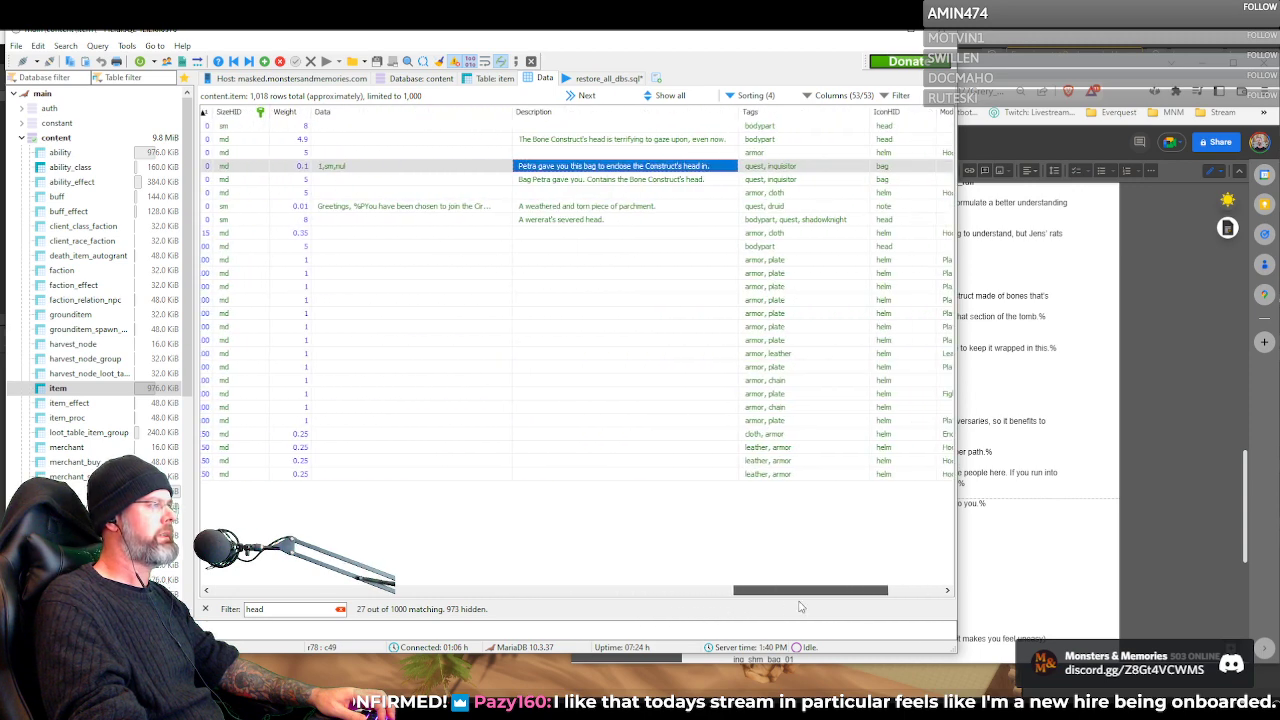
# Examine the Data entry of inq_silk_bag alongside the descriptions of the empty and full silk bags
pyautogui.click(352, 168)
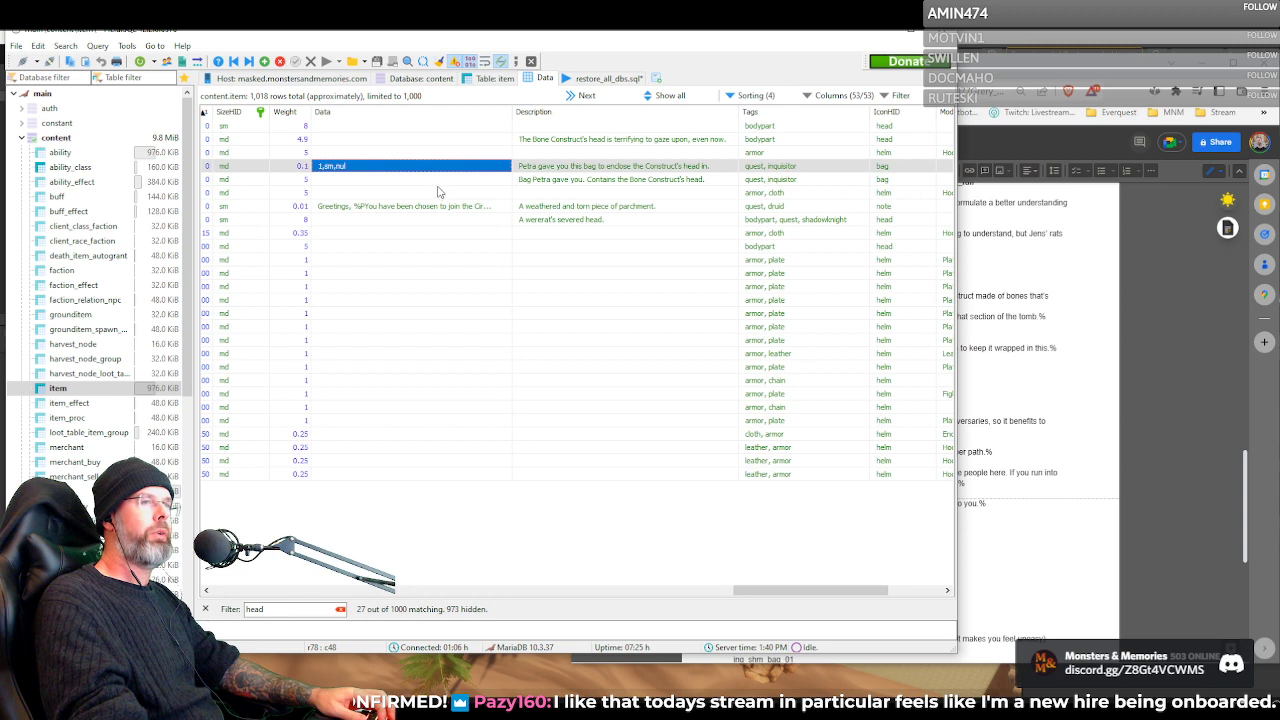
pyautogui.click(548, 172)
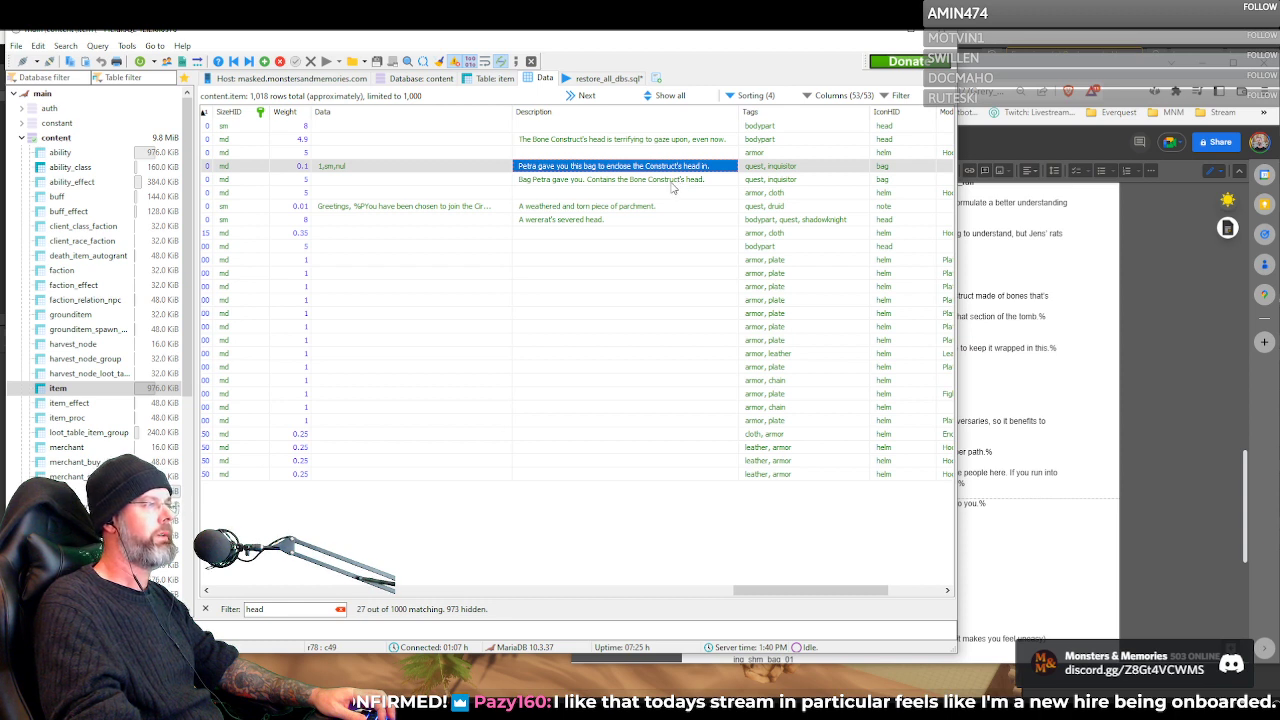
pyautogui.click(576, 183)
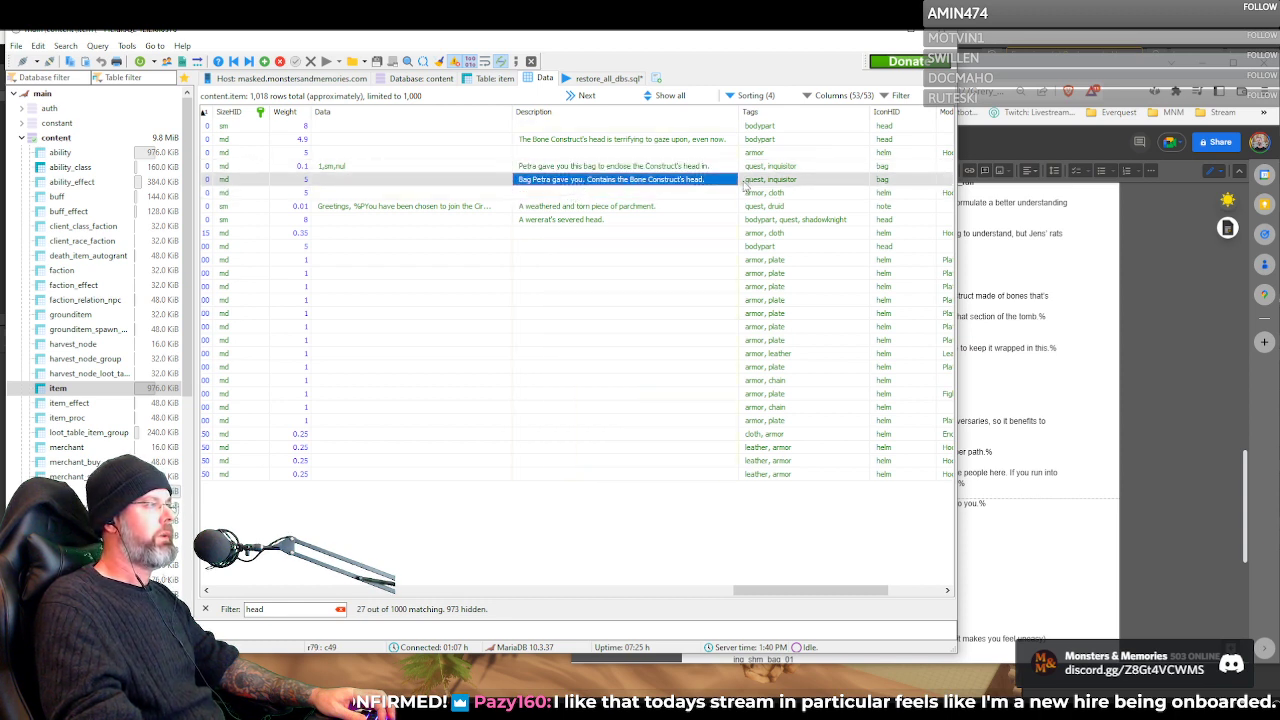
pyautogui.press('Up')
pyautogui.click(527, 181)
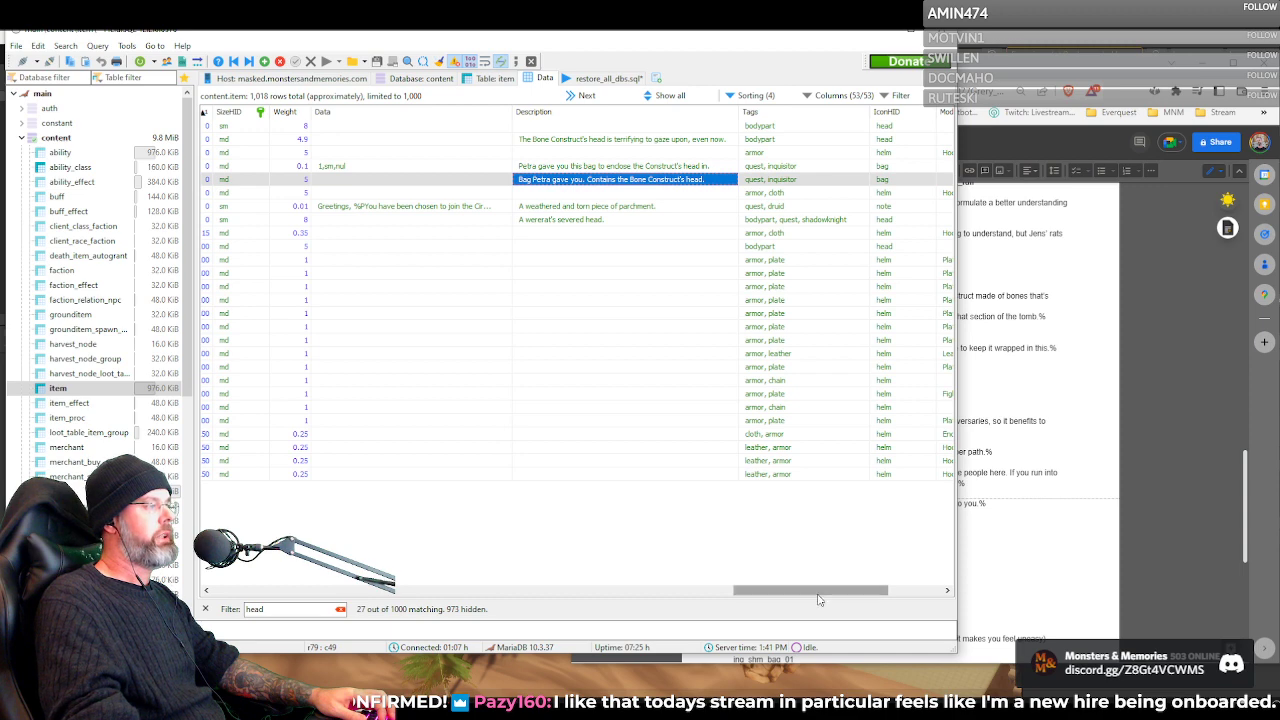
# Check the names of the two silk bag items, and change the item table filter to "spike"
pyautogui.moveTo(823, 594); pyautogui.dragTo(258, 612)
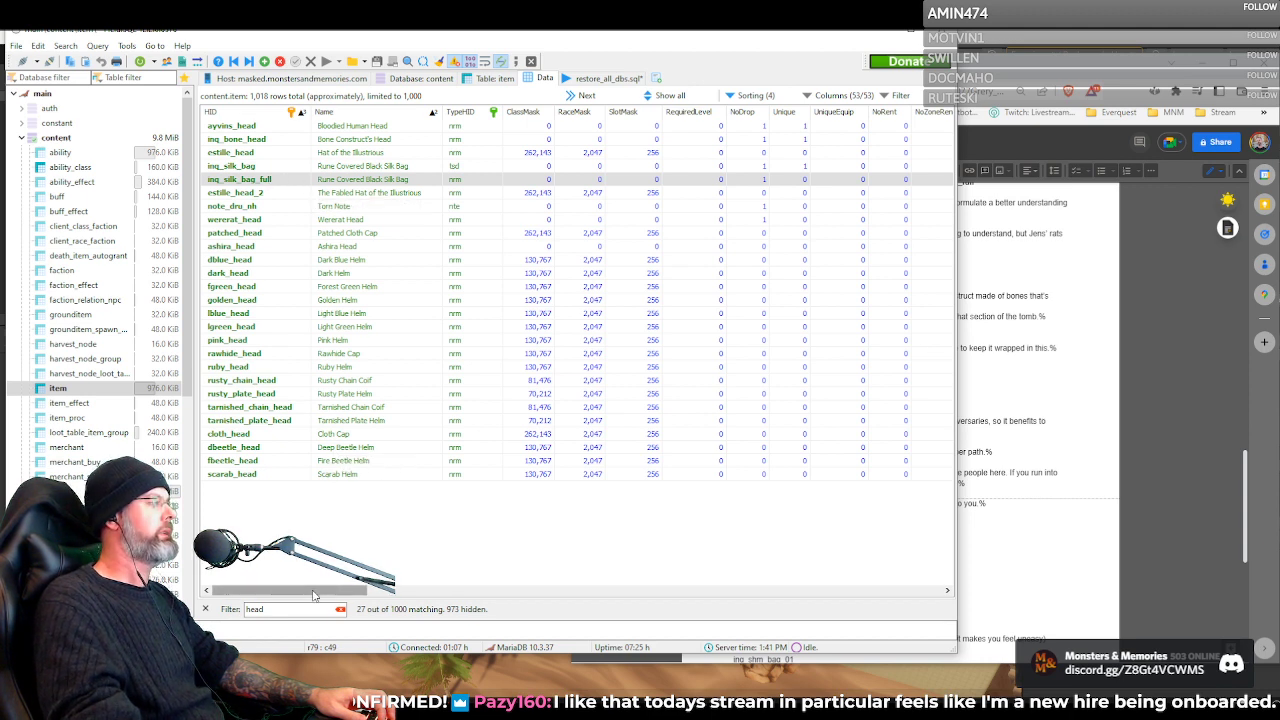
pyautogui.moveTo(313, 595); pyautogui.dragTo(314, 595)
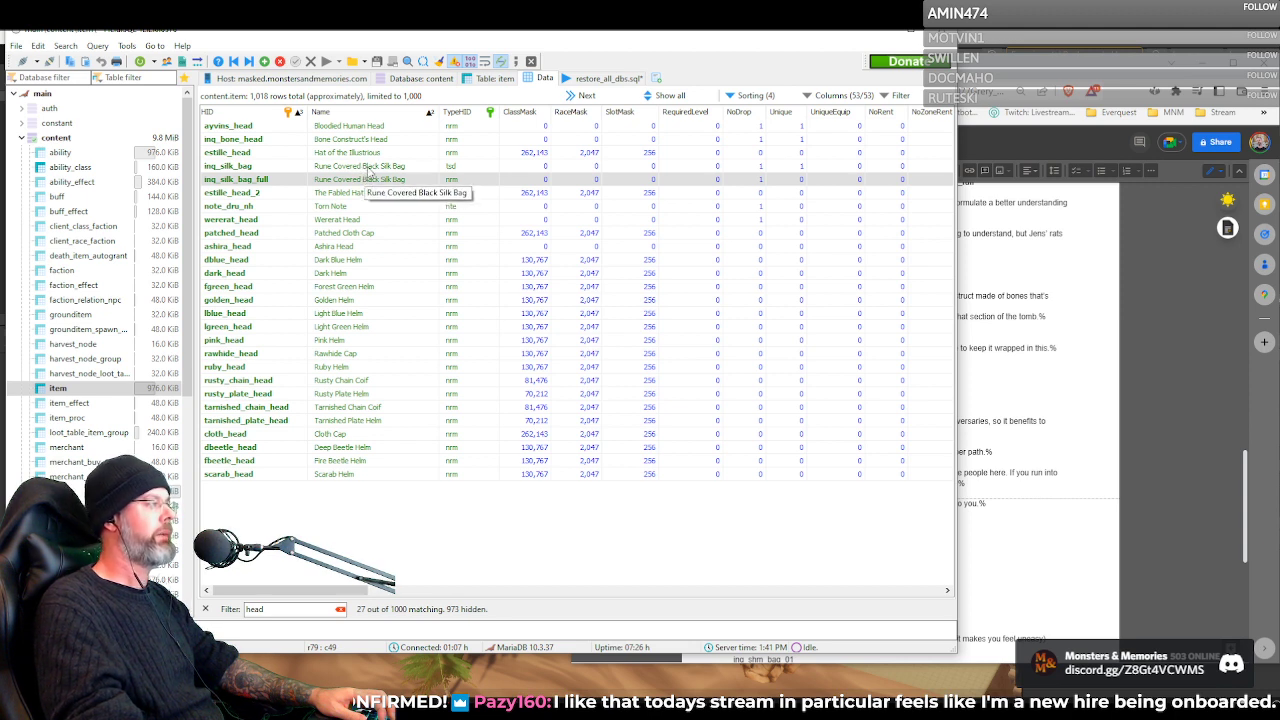
pyautogui.moveTo(284, 610); pyautogui.dragTo(208, 587)
pyautogui.write('spike')
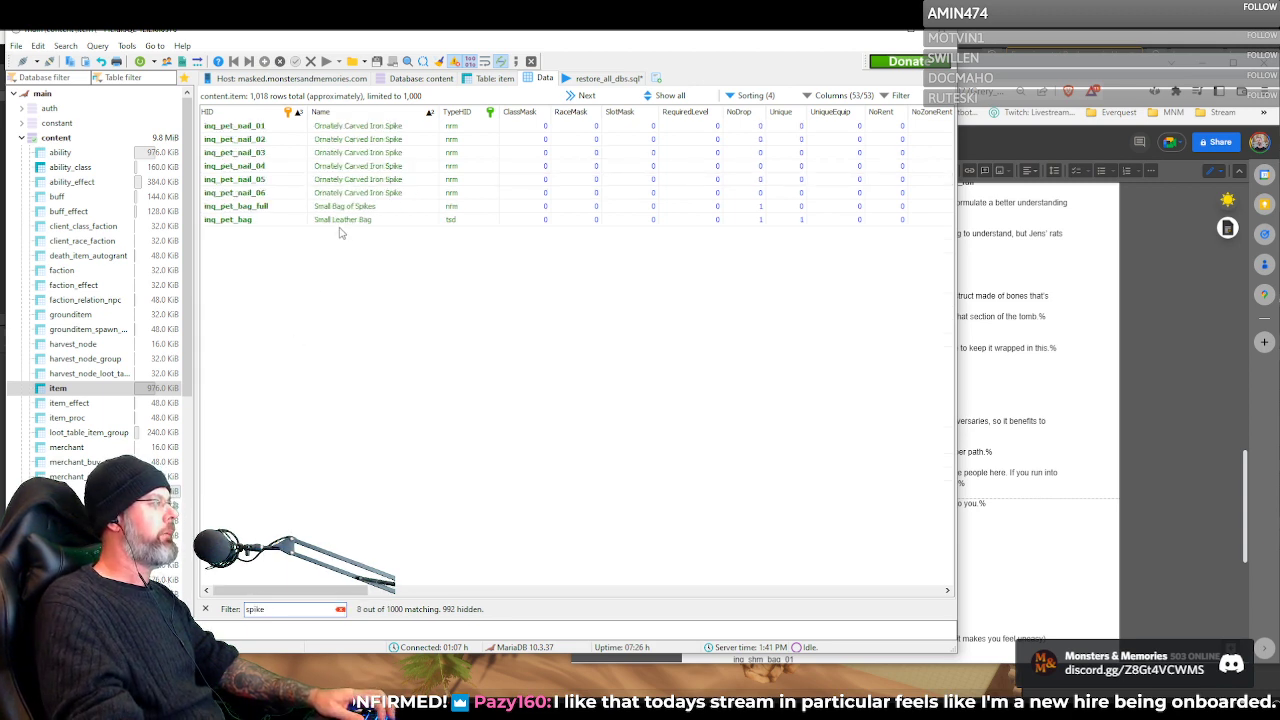
# Select the inq_pet_bag item and widen the Description column to read more of its description
pyautogui.click(340, 220)
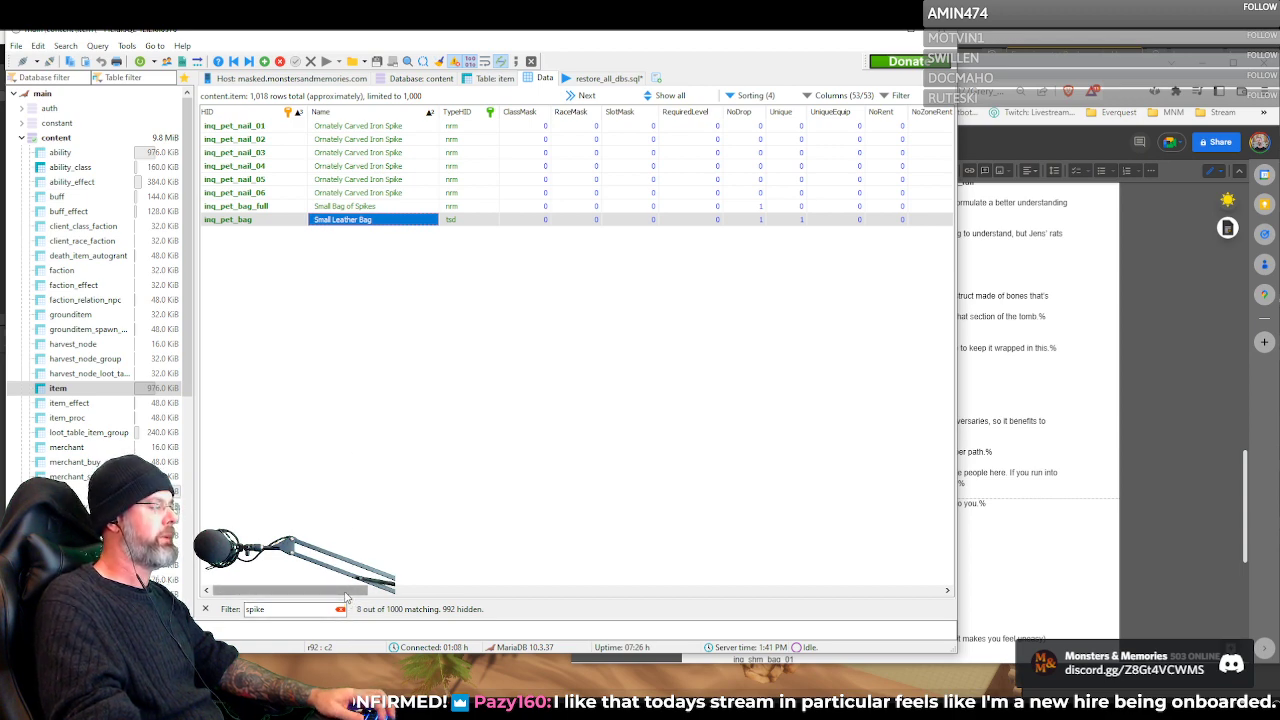
pyautogui.moveTo(347, 590); pyautogui.dragTo(886, 563)
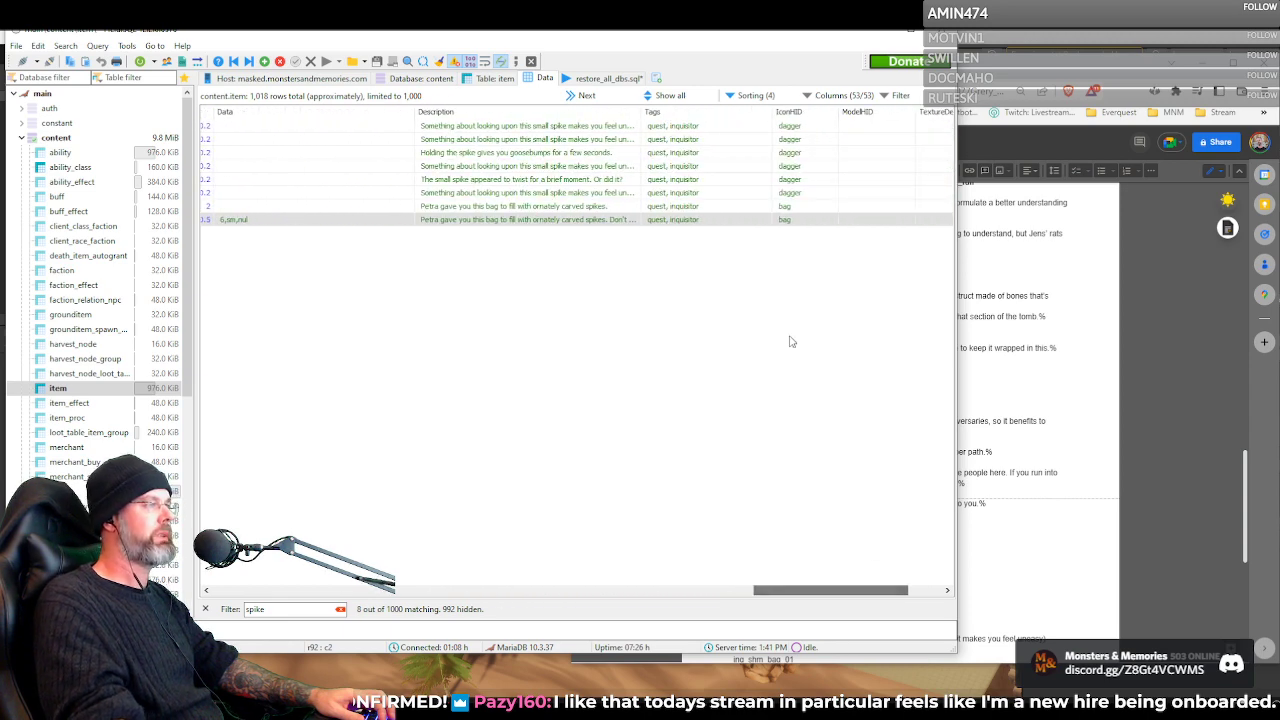
pyautogui.moveTo(640, 113); pyautogui.dragTo(727, 128)
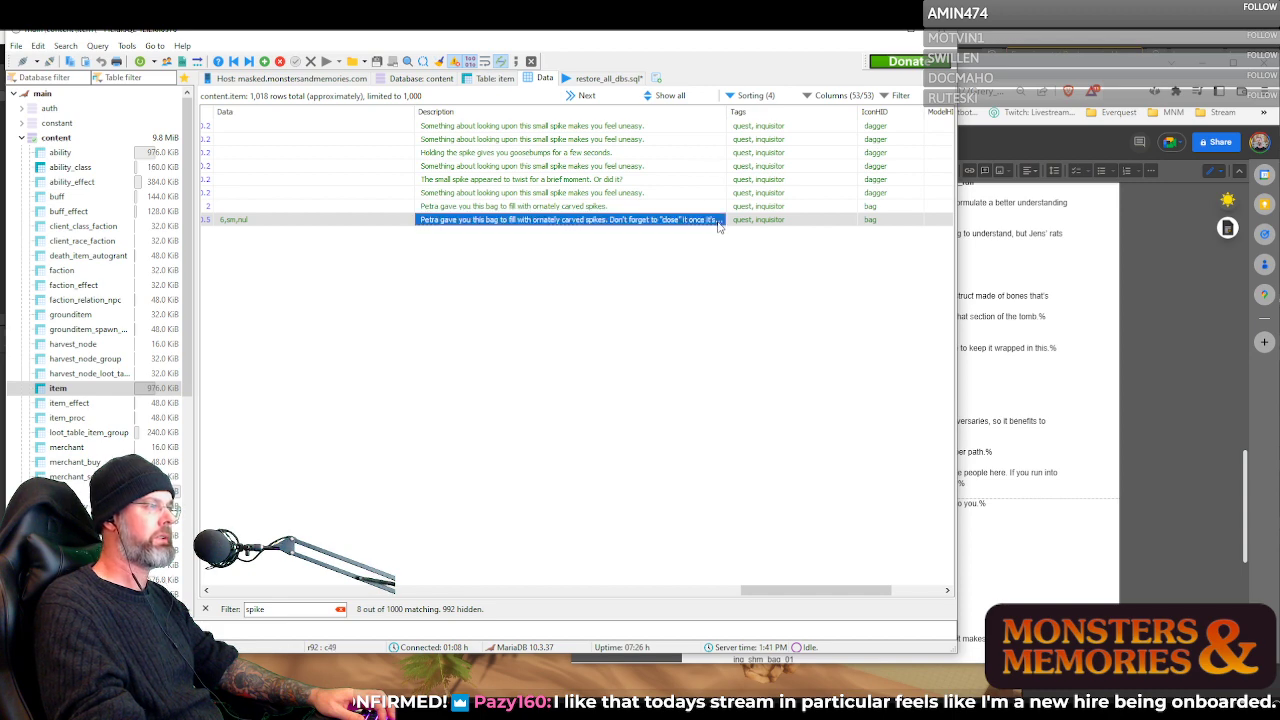
# Read the full description of the inq_pet_bag item in the text editor, and check its neighbouring size, weight and Data columns
pyautogui.click(717, 222)
pyautogui.click(718, 220)
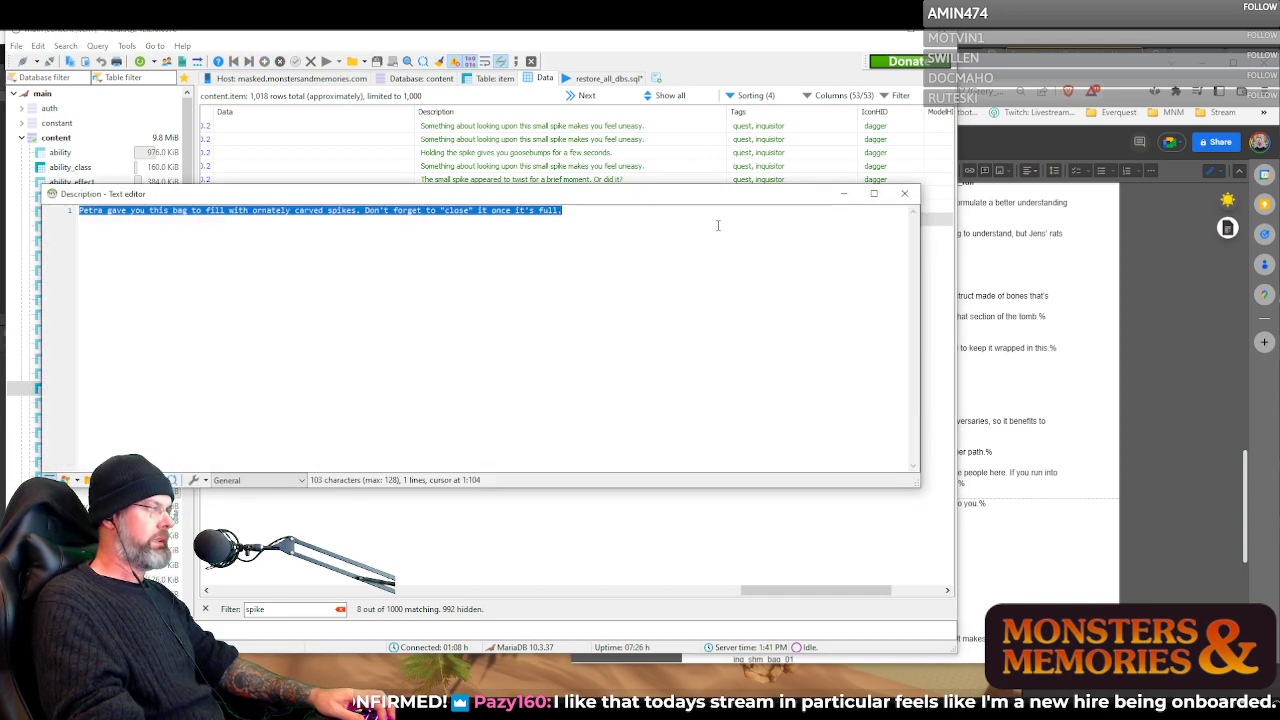
pyautogui.click(904, 194)
pyautogui.moveTo(829, 588); pyautogui.dragTo(798, 610)
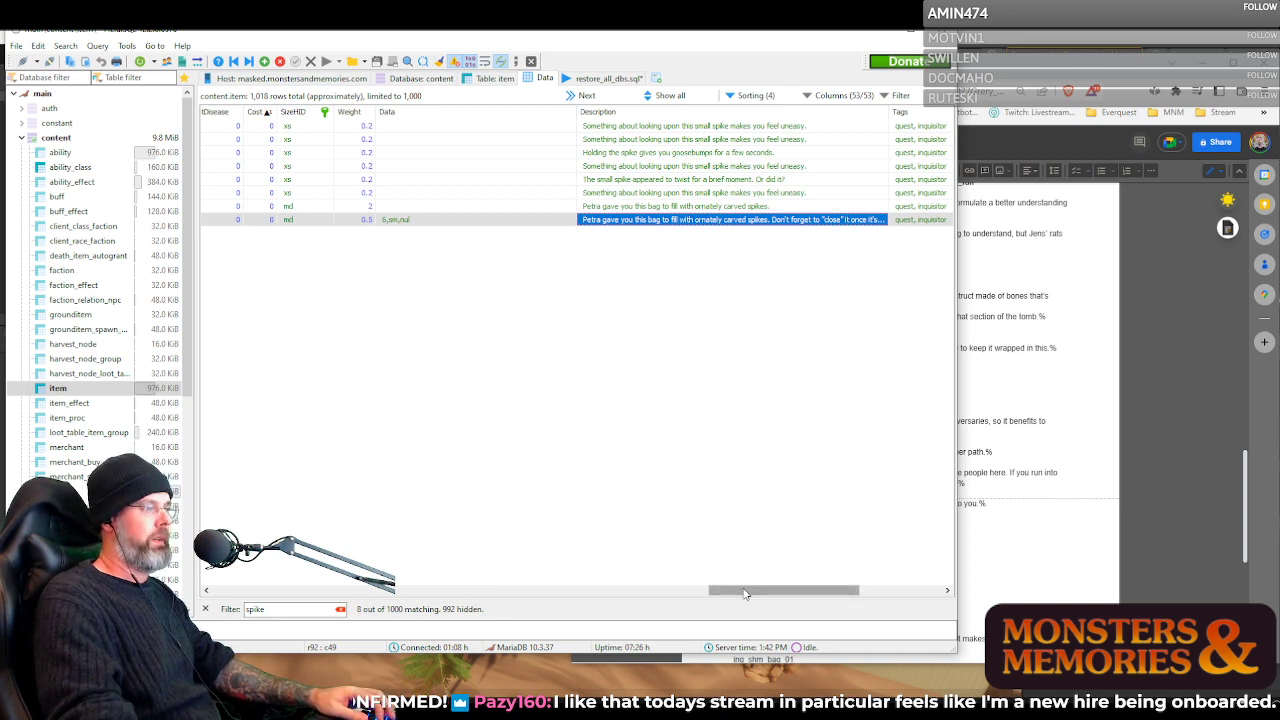
pyautogui.moveTo(744, 593); pyautogui.dragTo(766, 592)
# Reopen the inq_pet_bag description in the text editor and highlight the sentence "Don't forget to "close" it once it's full."
pyautogui.click(776, 221)
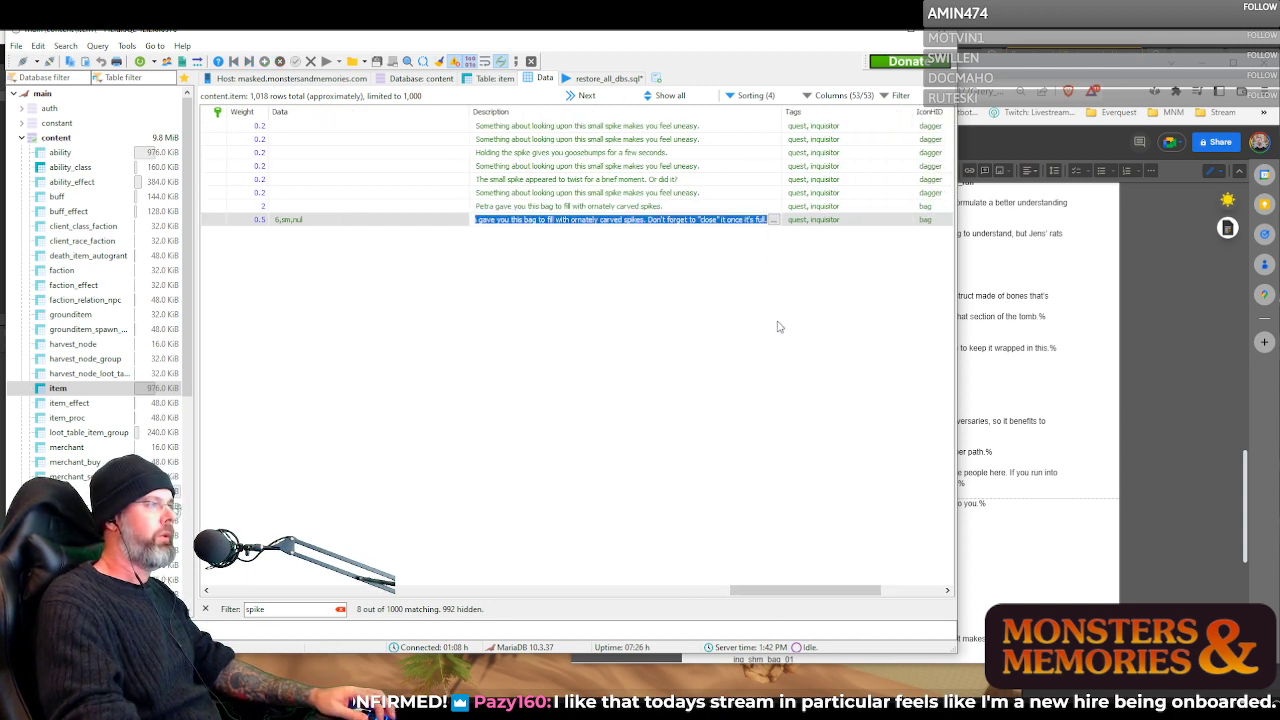
pyautogui.click(774, 221)
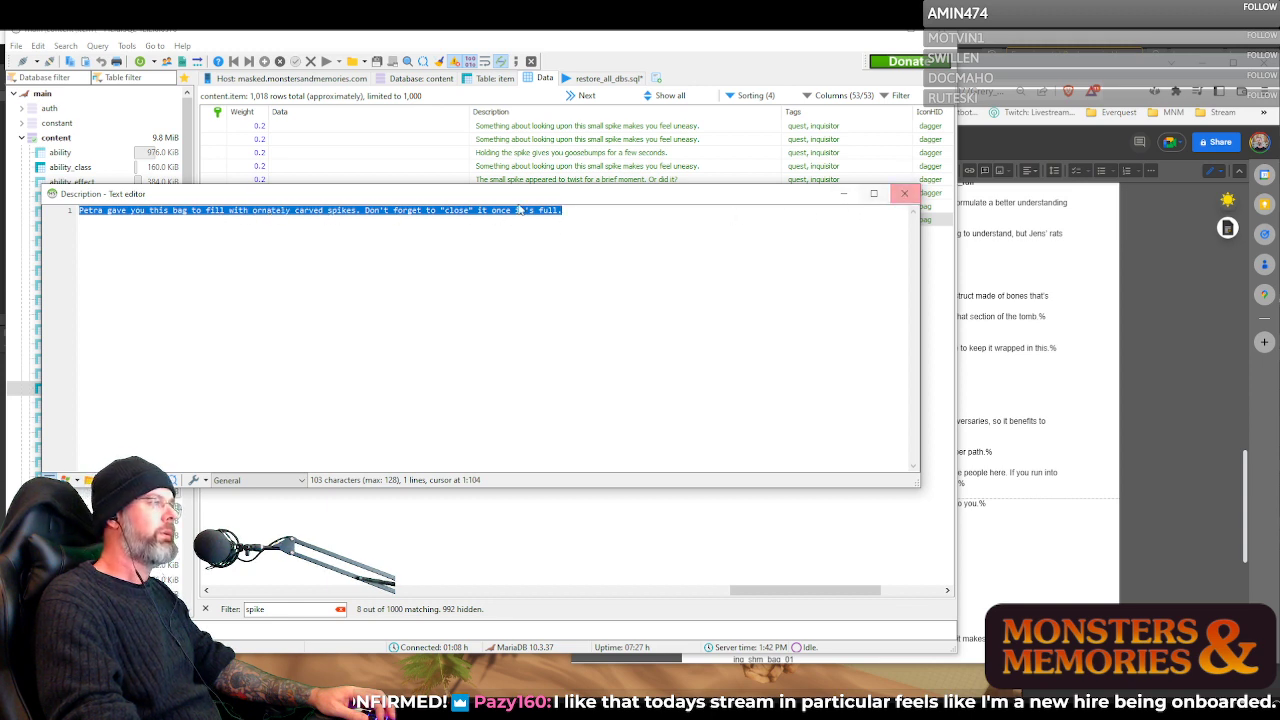
pyautogui.click(366, 212)
pyautogui.moveTo(366, 212); pyautogui.dragTo(566, 214)
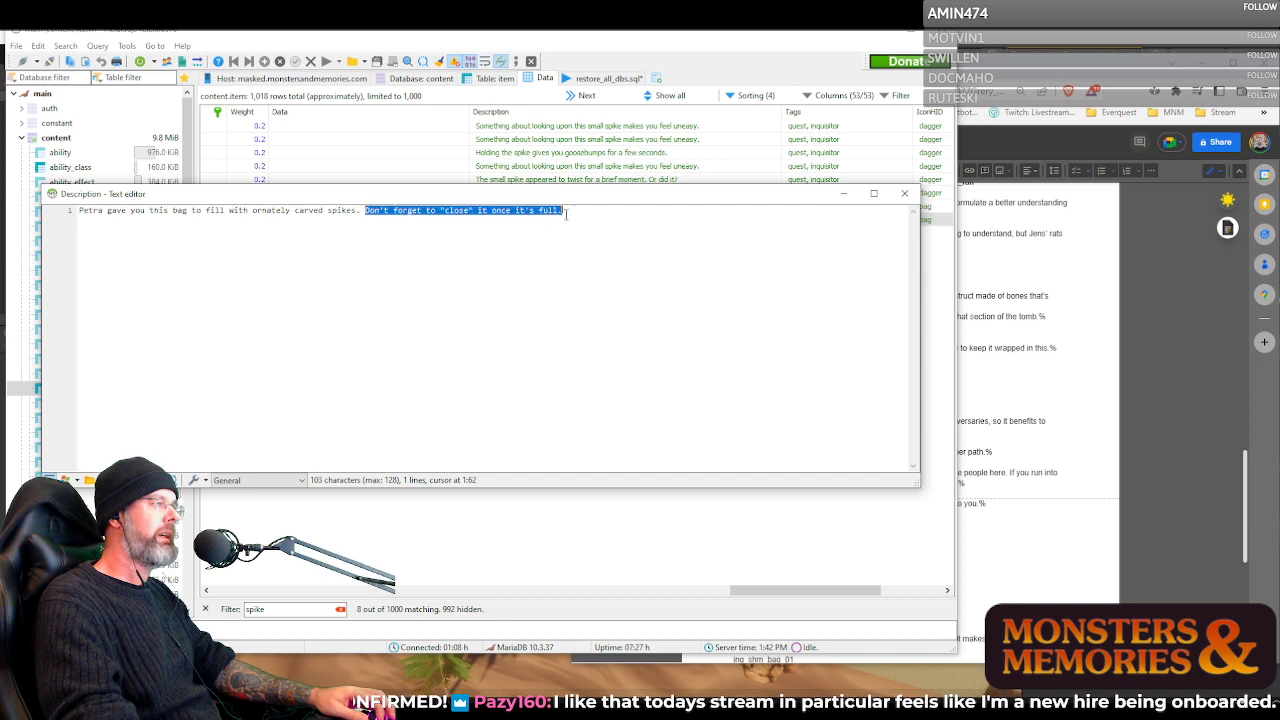
pyautogui.click(905, 194)
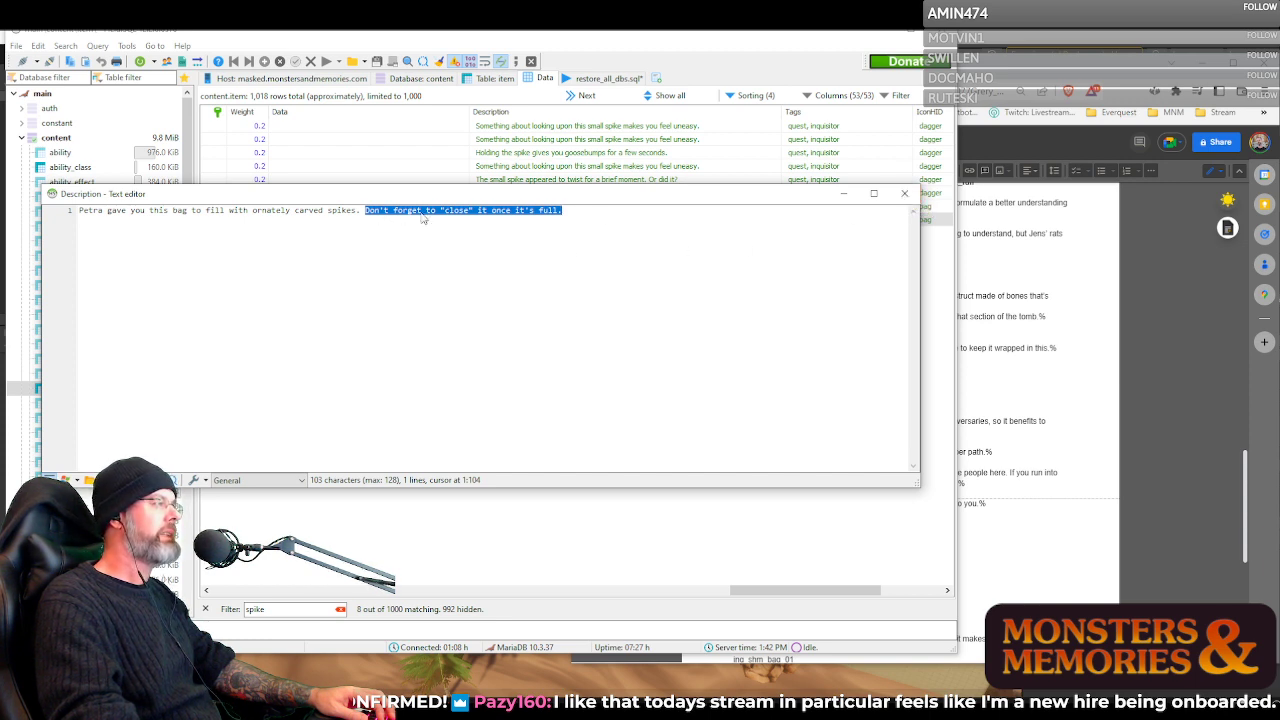
pyautogui.click(905, 195)
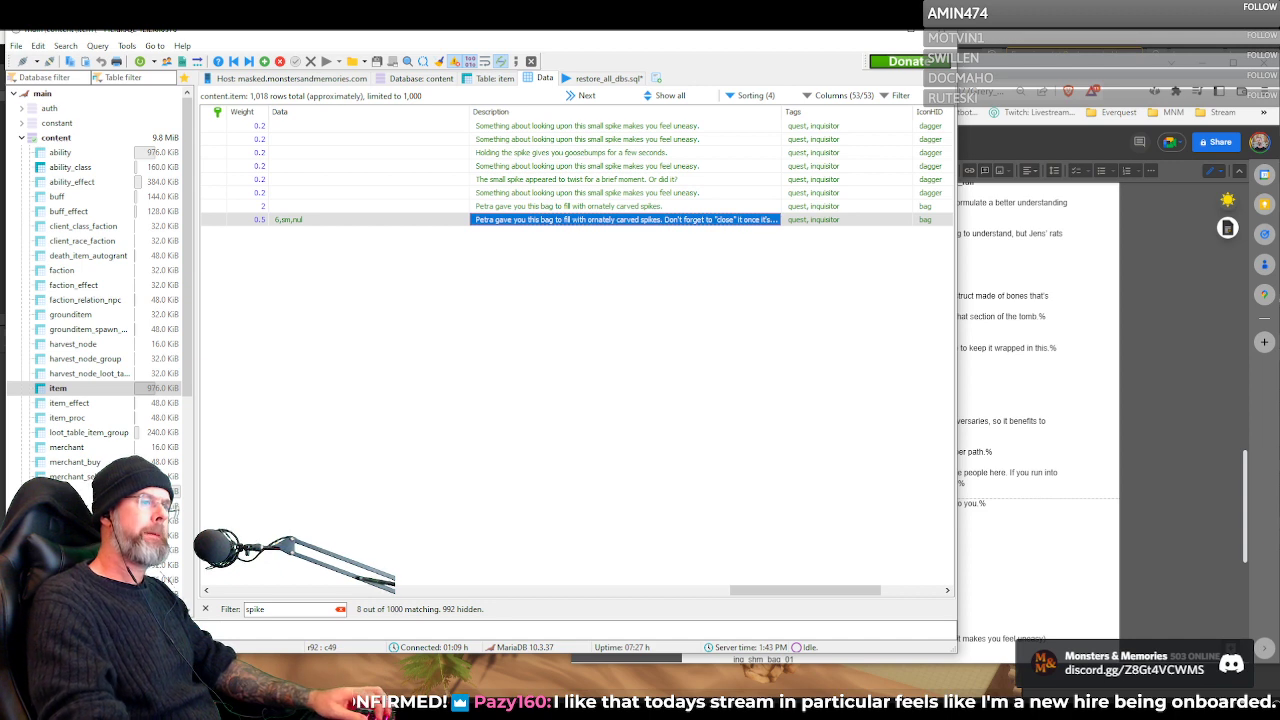
# Compare the descriptions of inq_pet_bag_full and inq_pet_bag
pyautogui.click(514, 207)
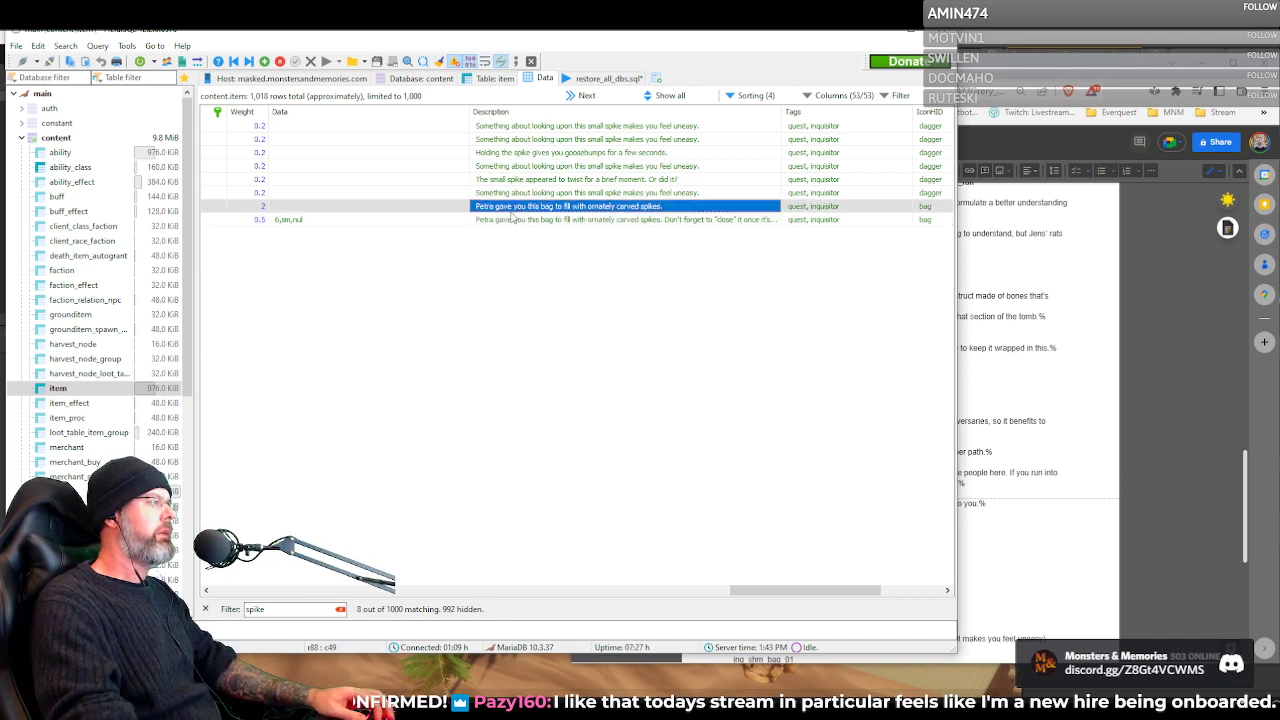
pyautogui.click(513, 220)
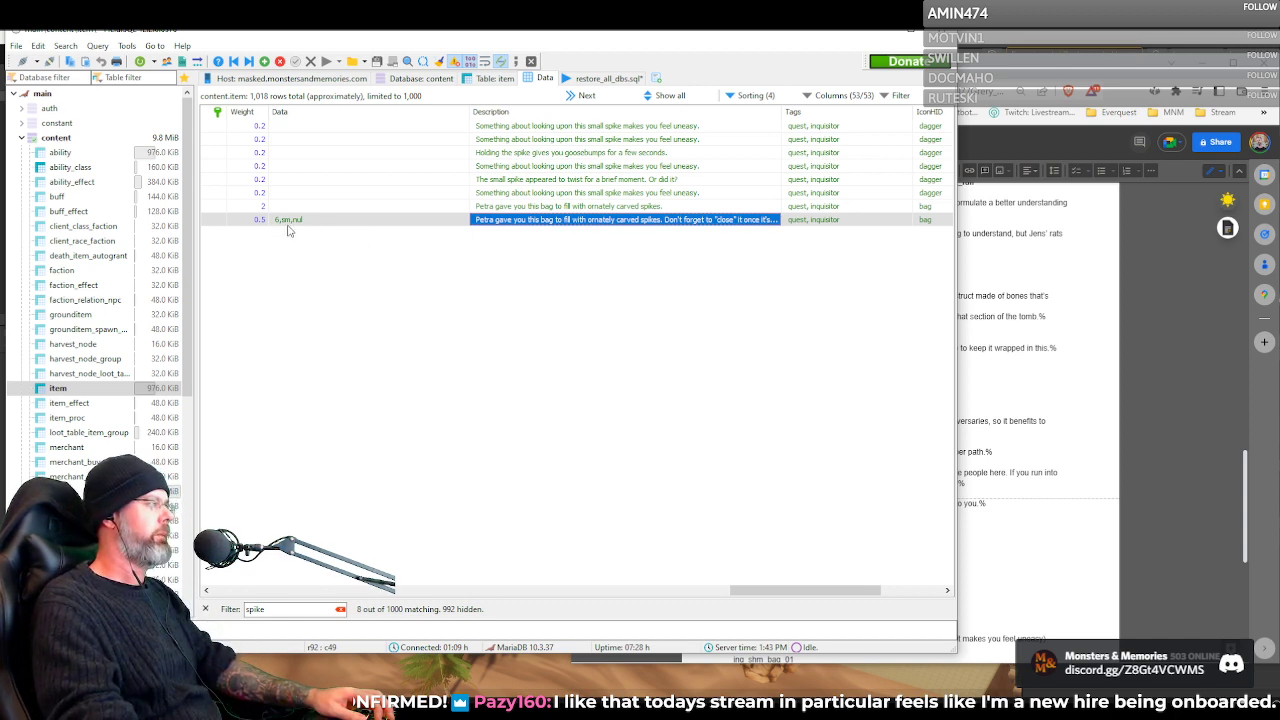
pyautogui.click(528, 208)
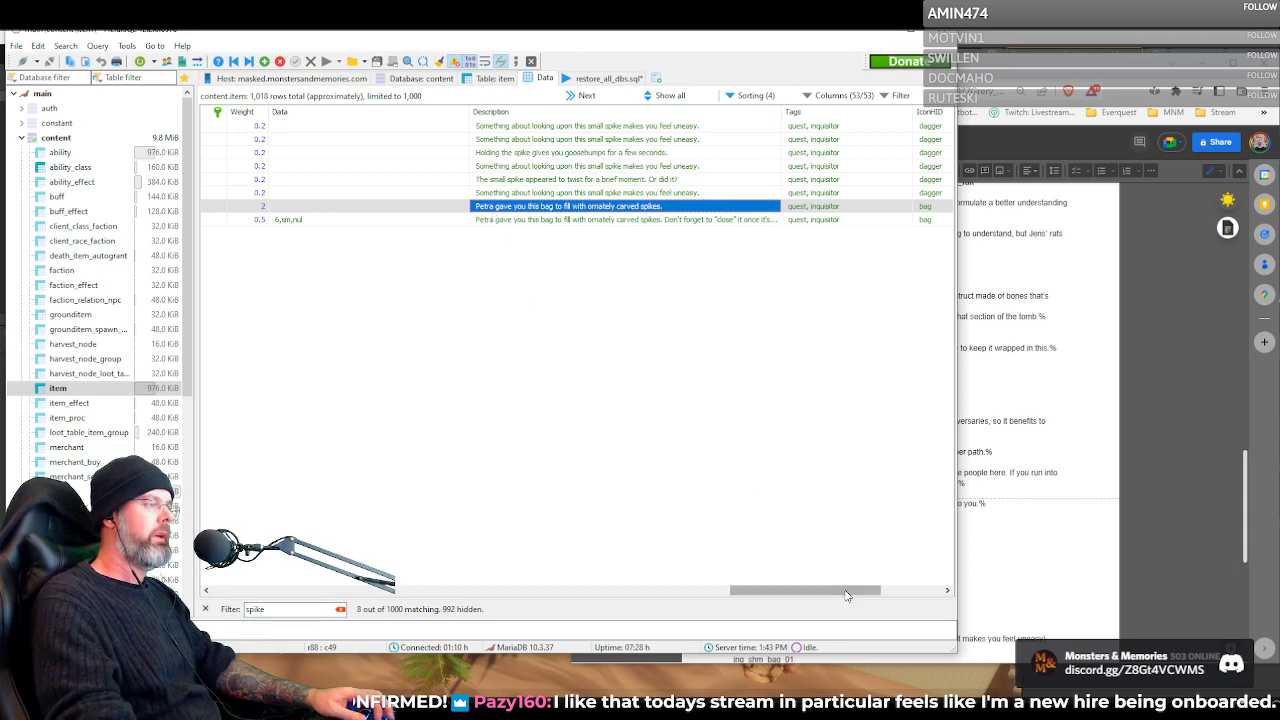
# Check the names, IDs and NoDrop and Unique flags of the spike and bag items
pyautogui.moveTo(834, 591); pyautogui.dragTo(388, 286)
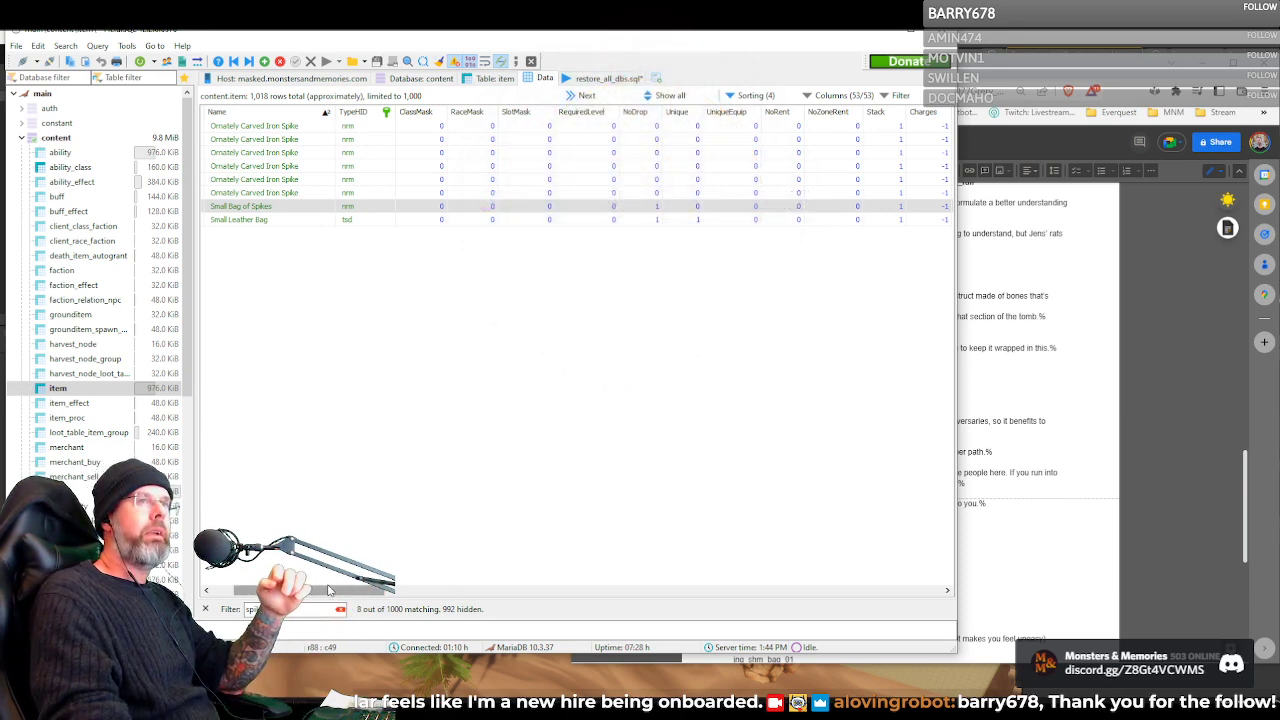
pyautogui.moveTo(328, 592); pyautogui.dragTo(393, 596)
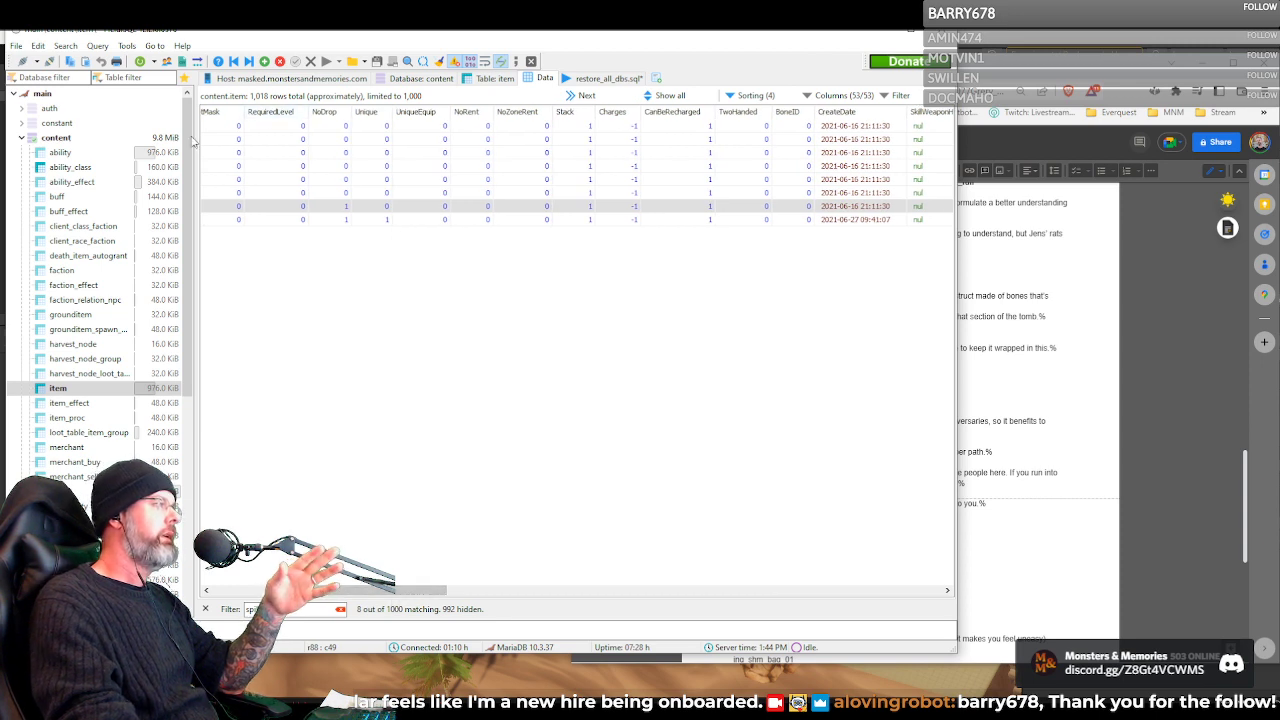
pyautogui.click(337, 584)
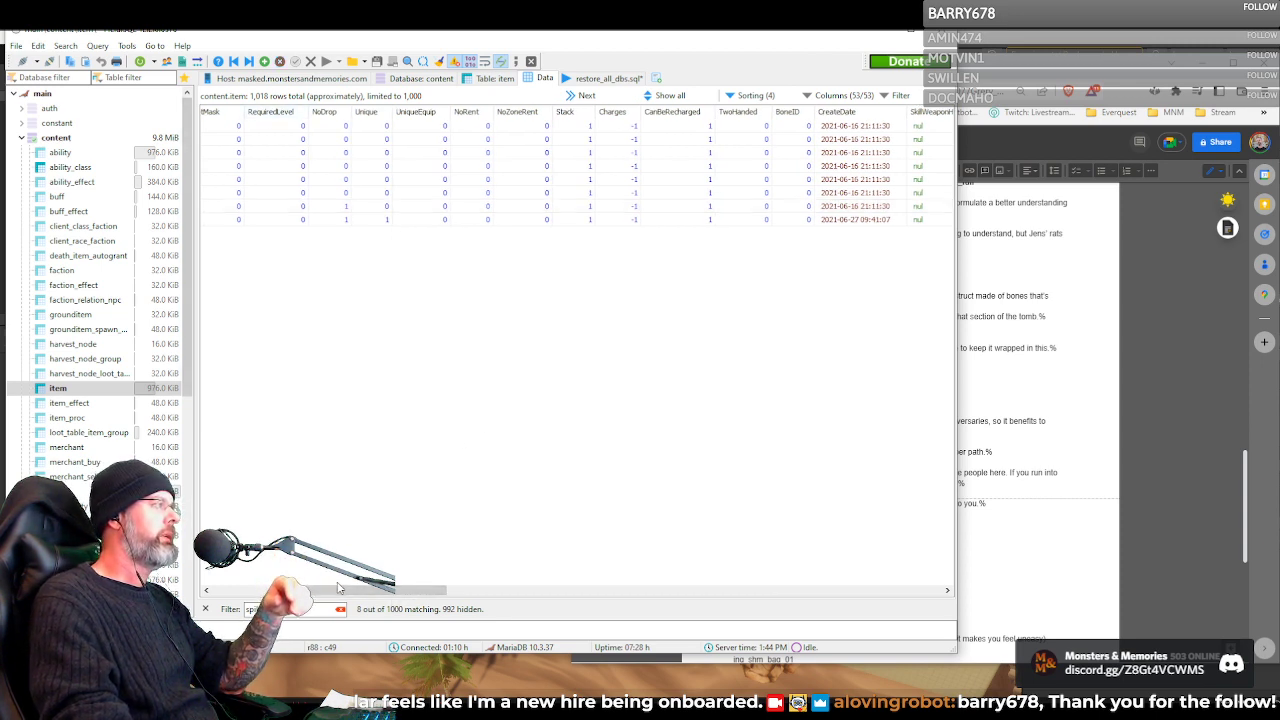
pyautogui.press('Home')
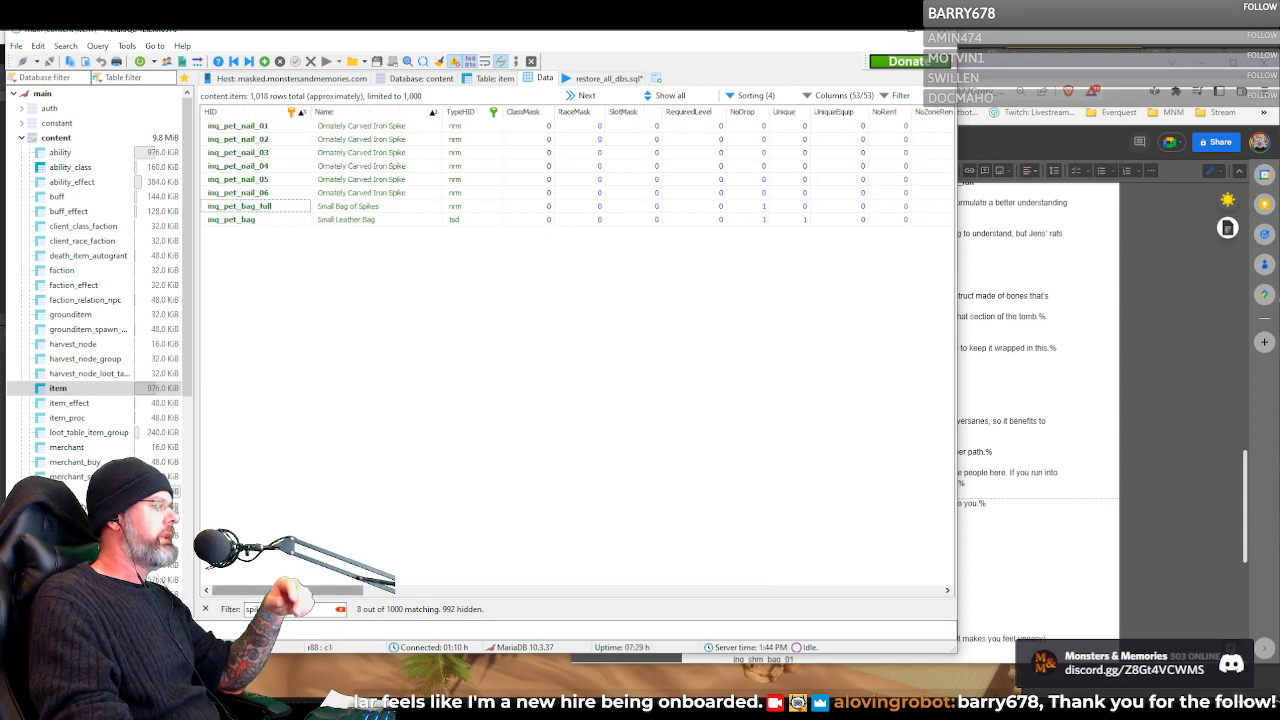
# Examine the SizeHID and Data fields of the two spike bag items, along with their tags and icons
pyautogui.moveTo(303, 590); pyautogui.dragTo(791, 566)
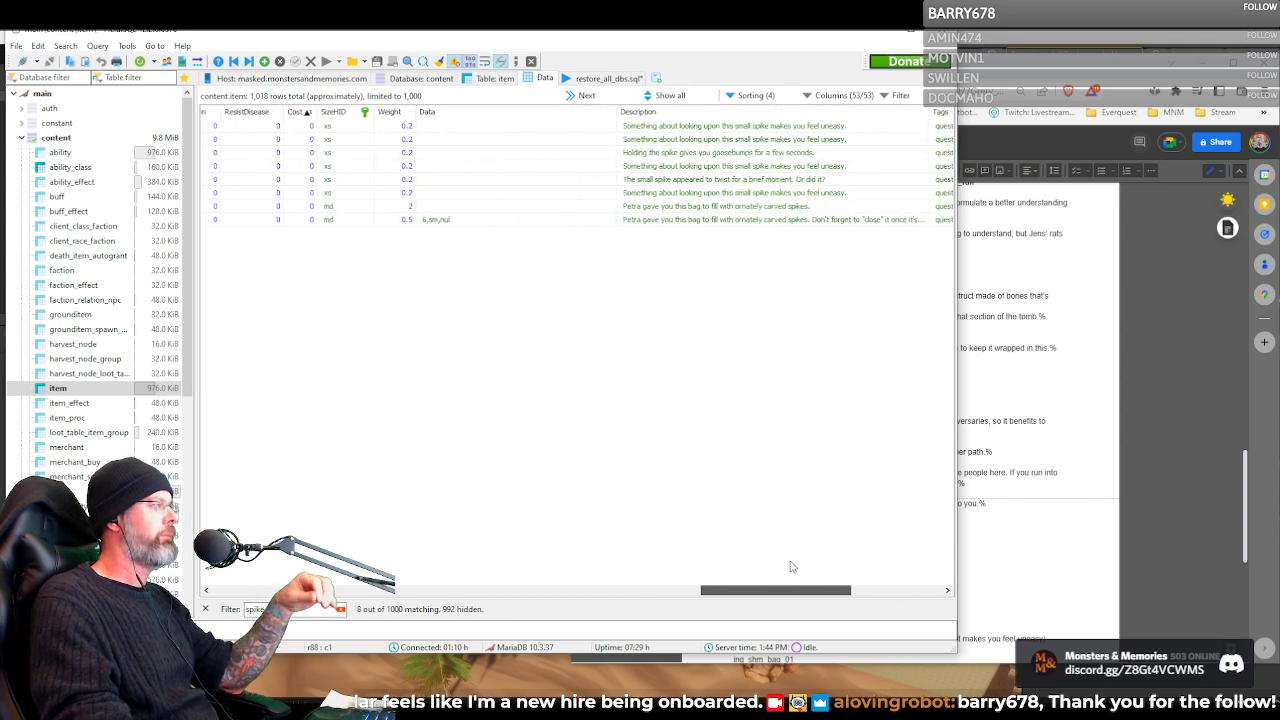
pyautogui.click(346, 205)
pyautogui.click(346, 205)
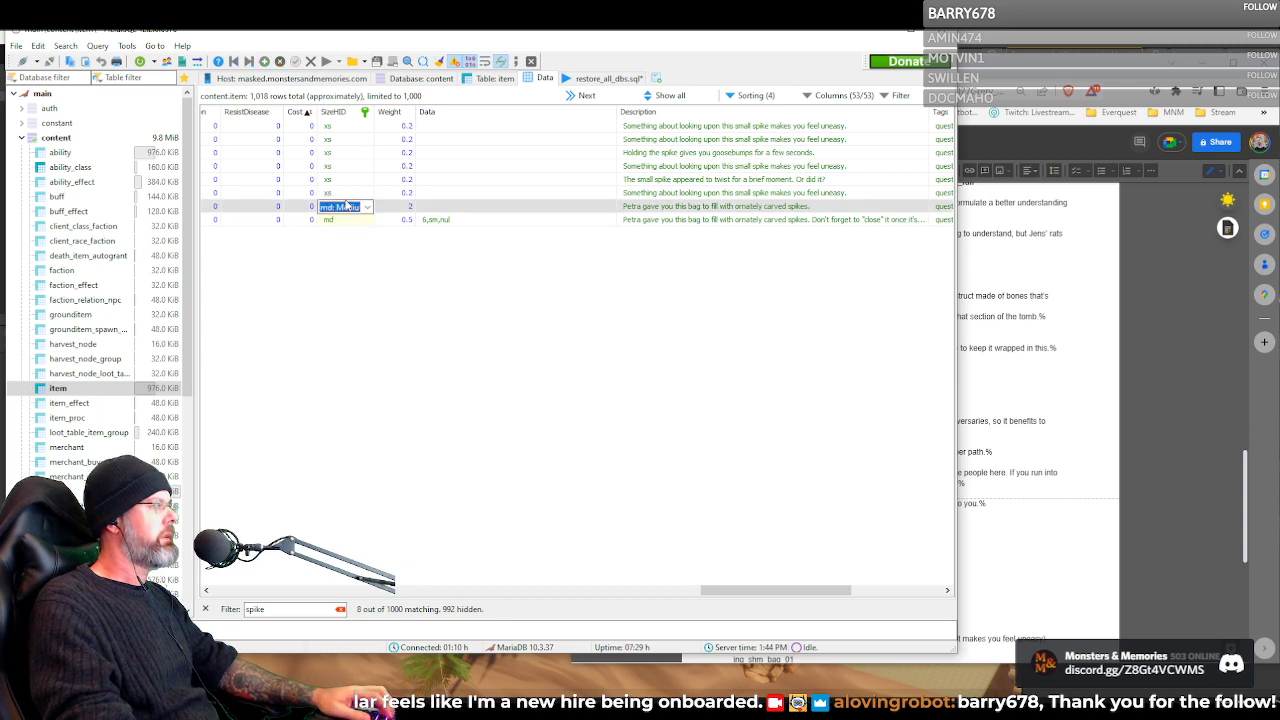
pyautogui.click(442, 208)
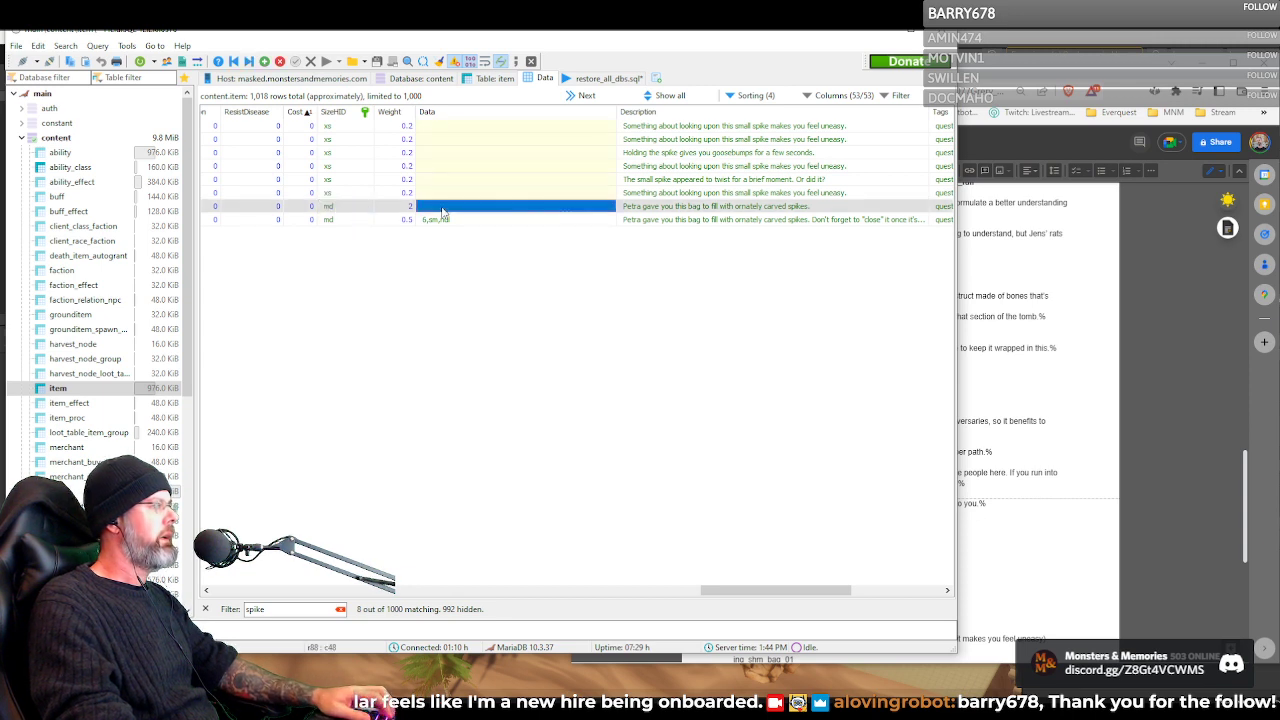
pyautogui.click(527, 275)
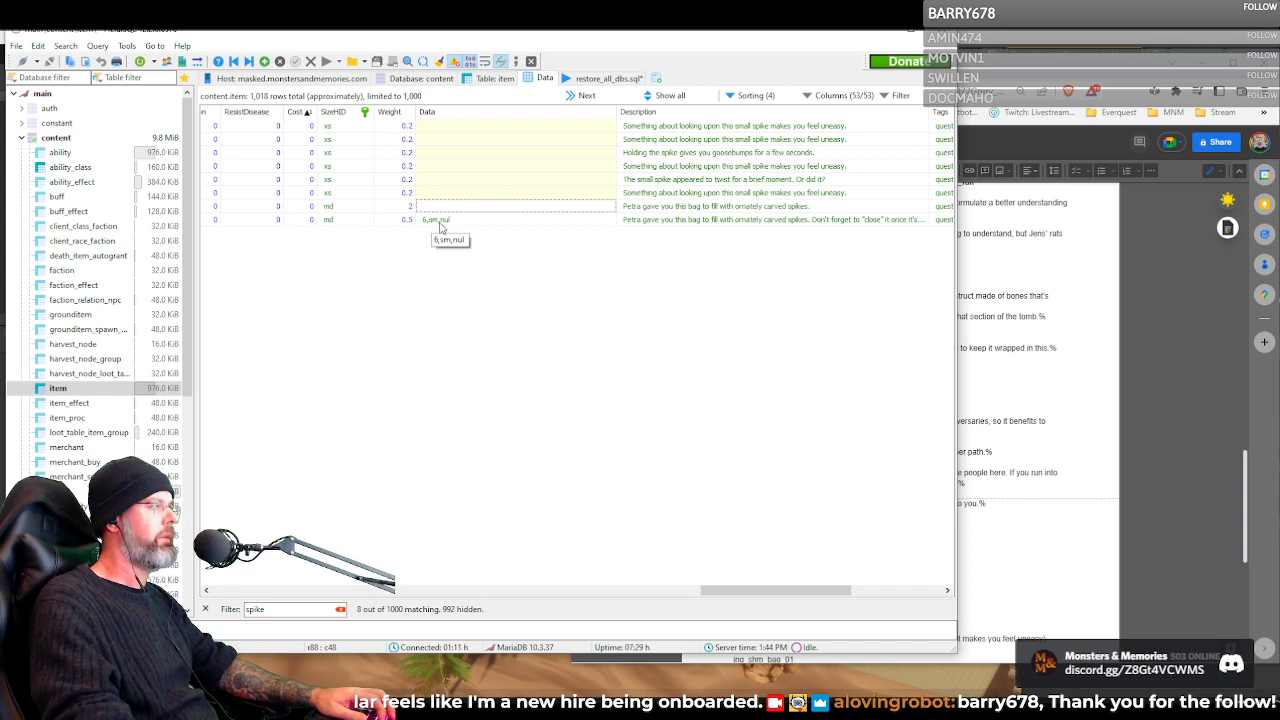
pyautogui.moveTo(733, 591); pyautogui.dragTo(843, 597)
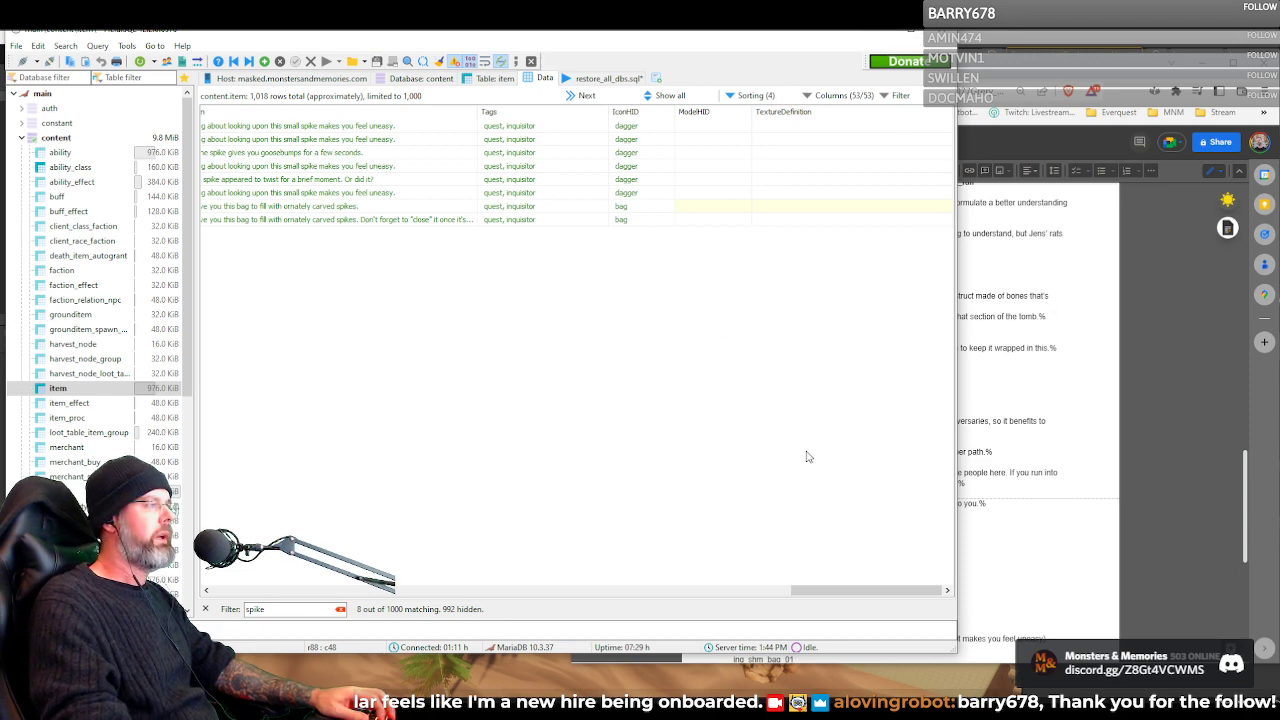
# Copy the item ID note_inq_nh from the Items list in the Google Docs quest document and filter the item table by it
pyautogui.click(1046, 528)
pyautogui.scroll(-6, 1044, 526)
pyautogui.scroll(1, 738, 307)
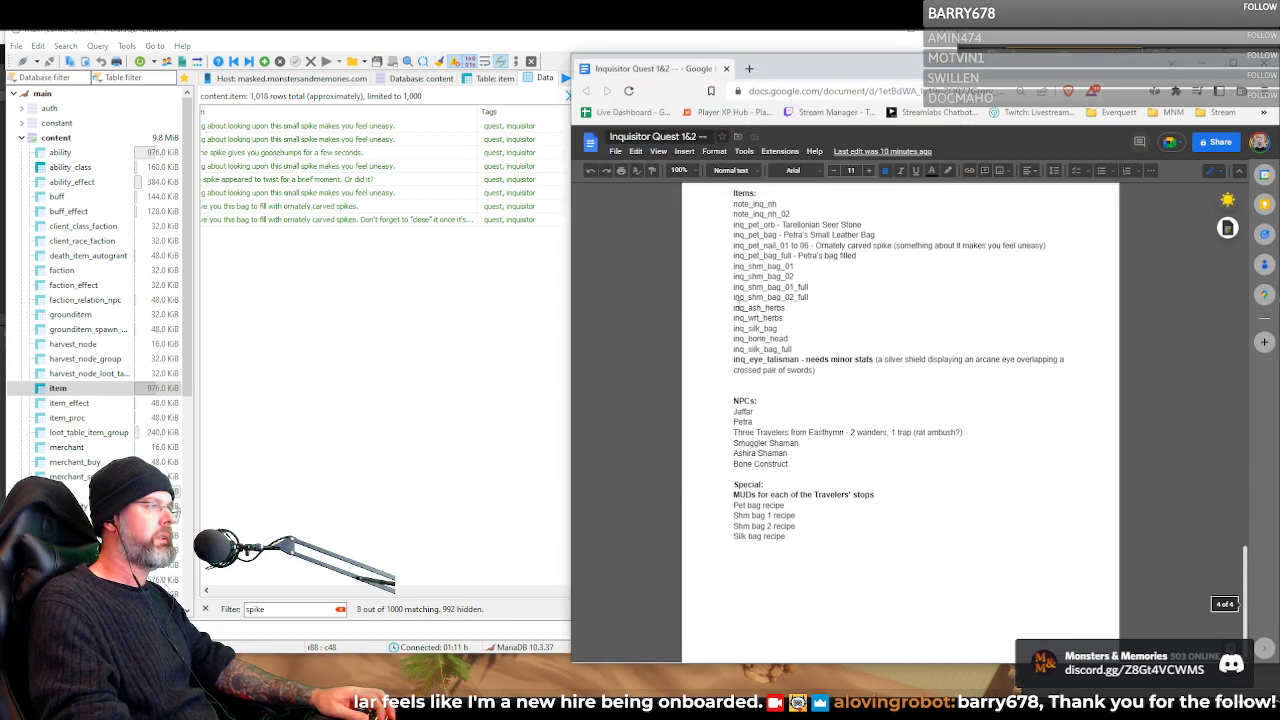
pyautogui.scroll(1, 737, 307)
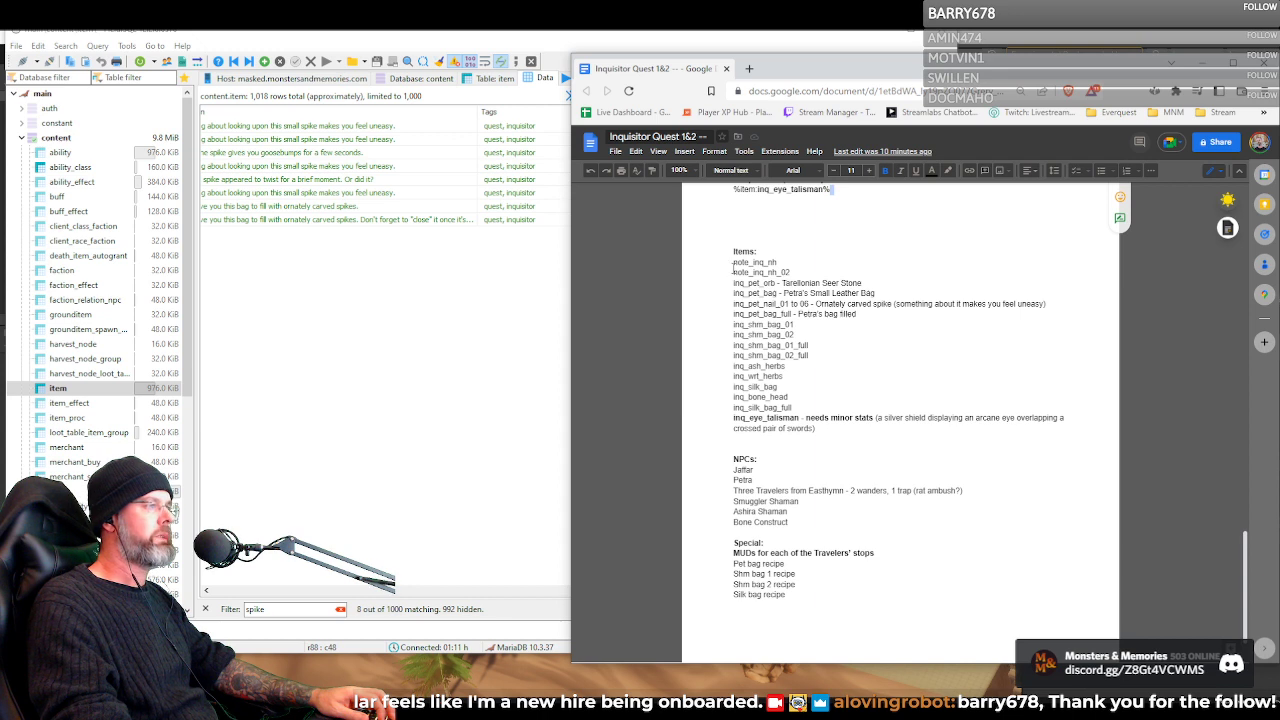
pyautogui.doubleClick(740, 273)
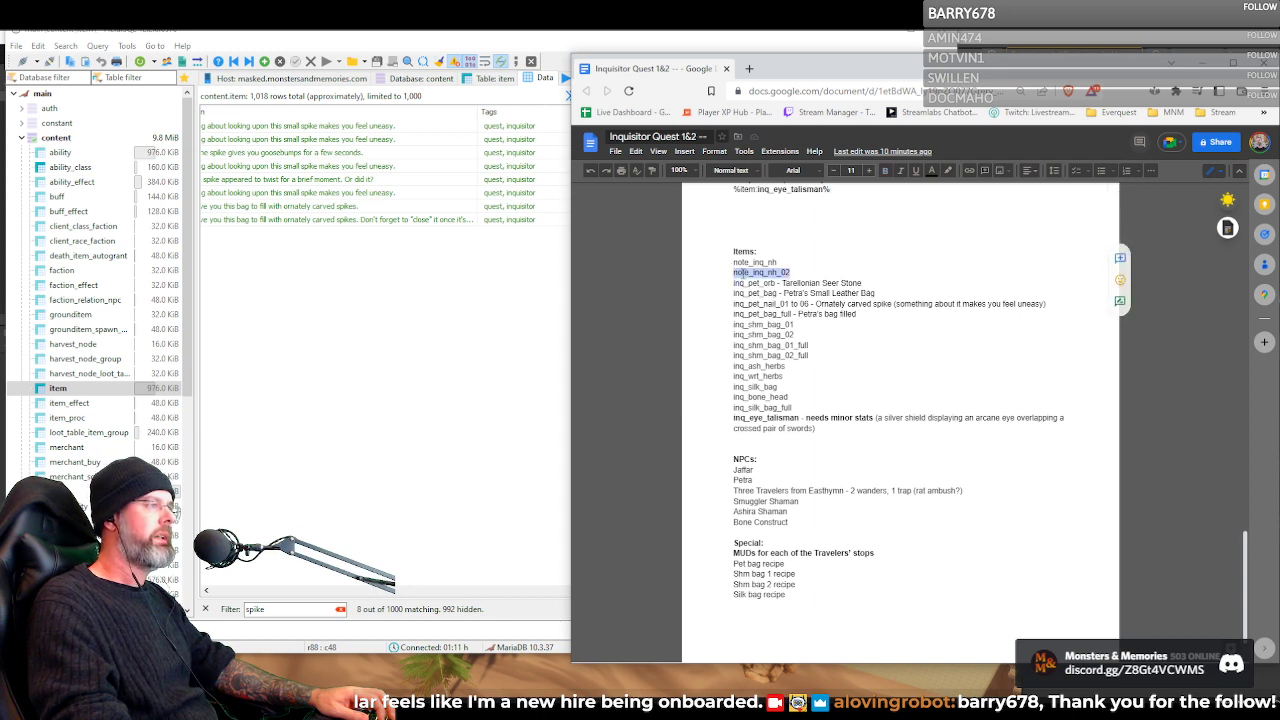
pyautogui.click(741, 272)
pyautogui.doubleClick(741, 272)
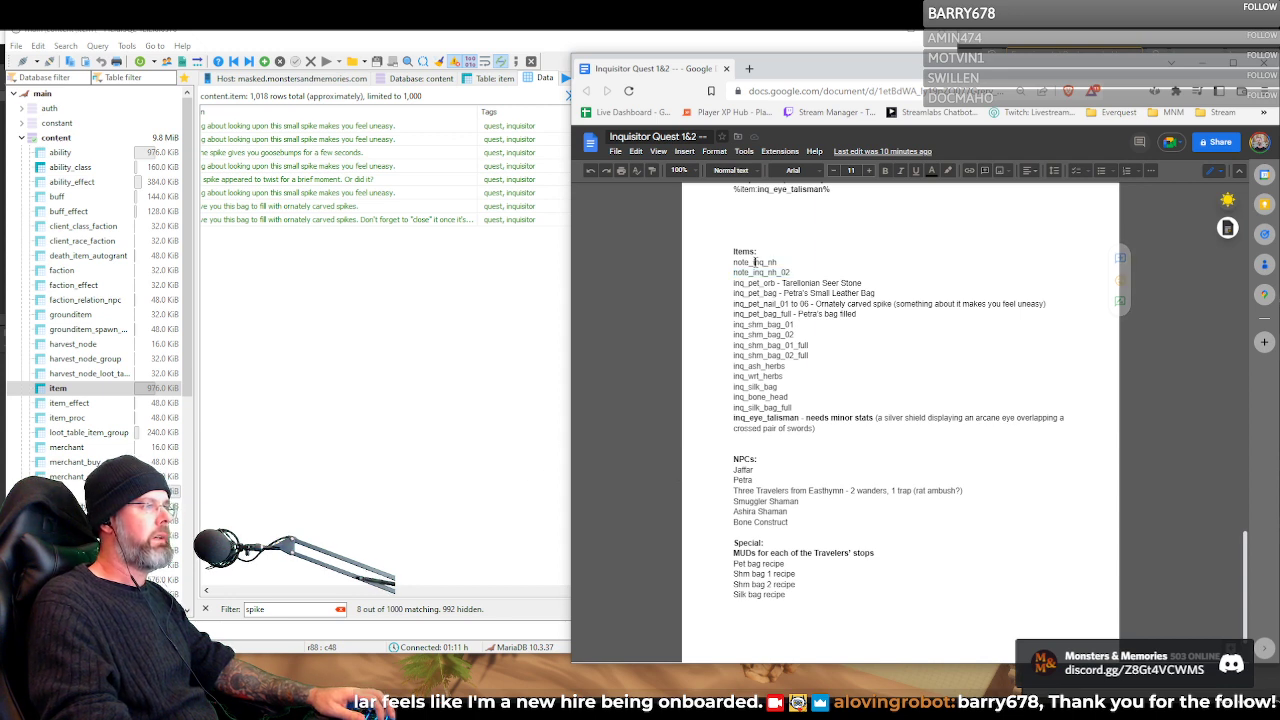
pyautogui.doubleClick(757, 263)
pyautogui.hotkey('ctrl', 'c')
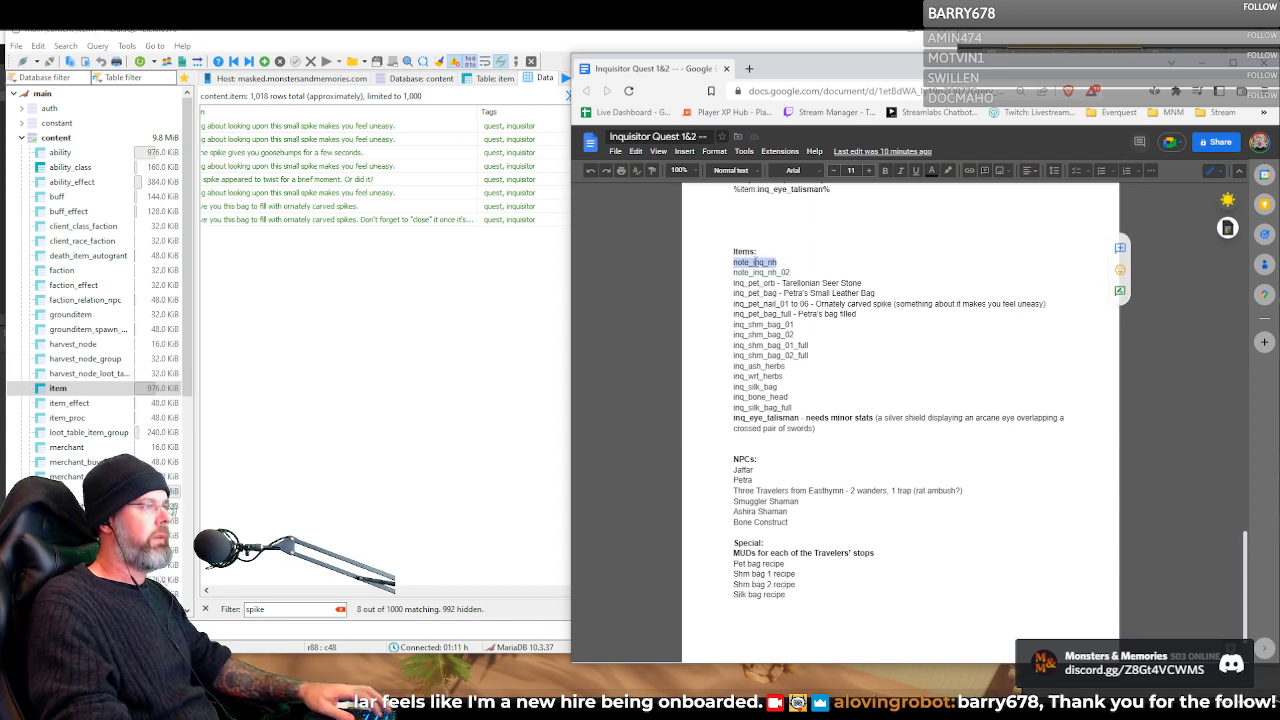
pyautogui.doubleClick(268, 609)
pyautogui.hotkey('ctrl', 'v')
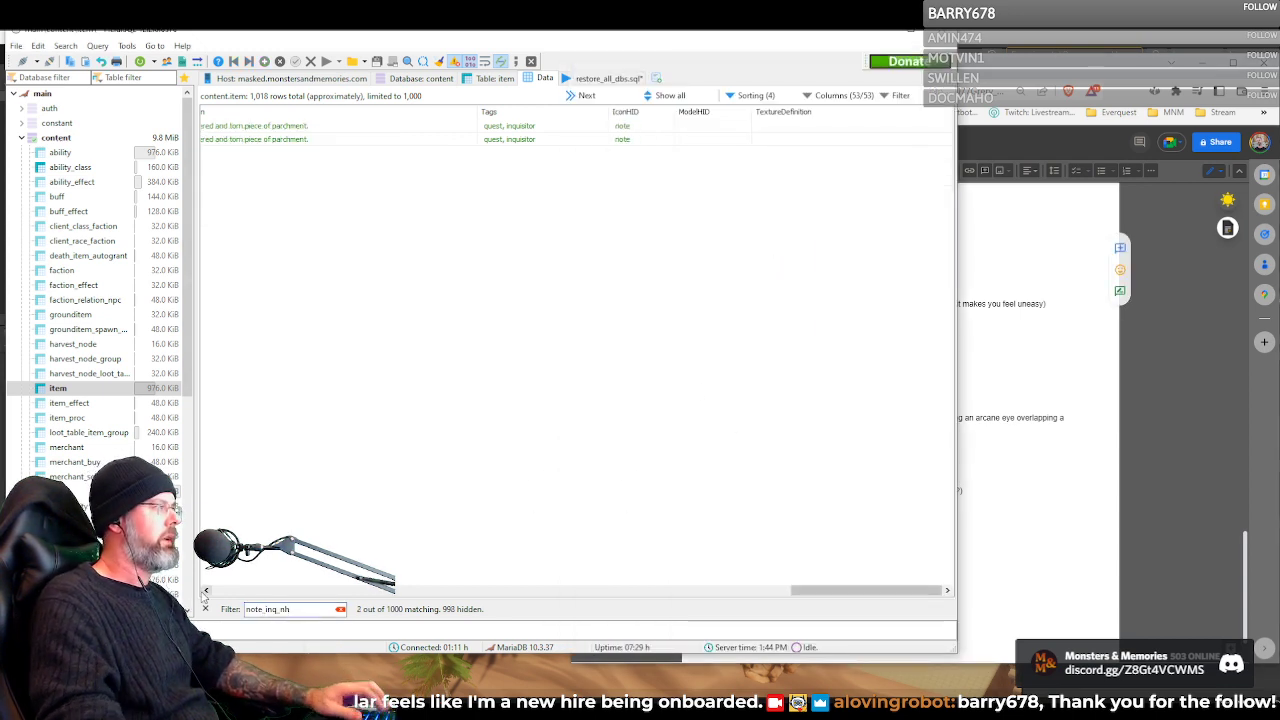
# Read the full Data text of the first note item in the text editor, and check the notes' tags and icons
pyautogui.moveTo(834, 596); pyautogui.dragTo(742, 603)
pyautogui.doubleClick(487, 126)
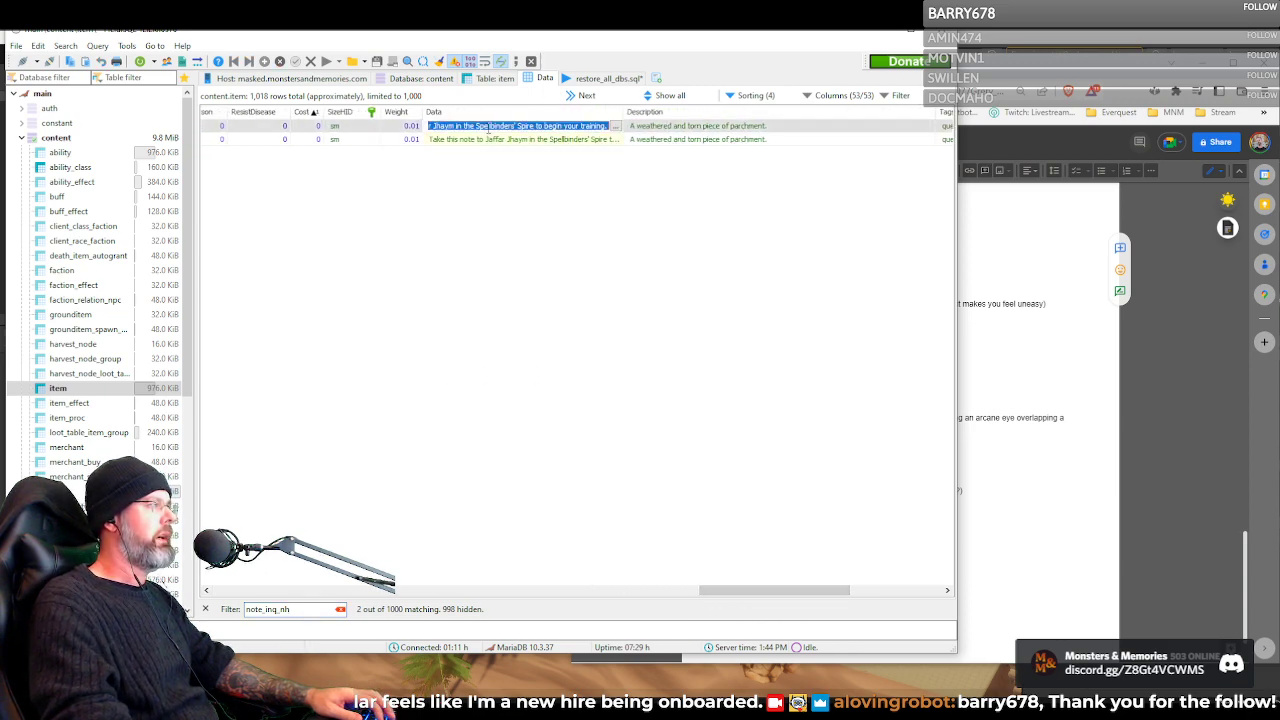
pyautogui.click(616, 126)
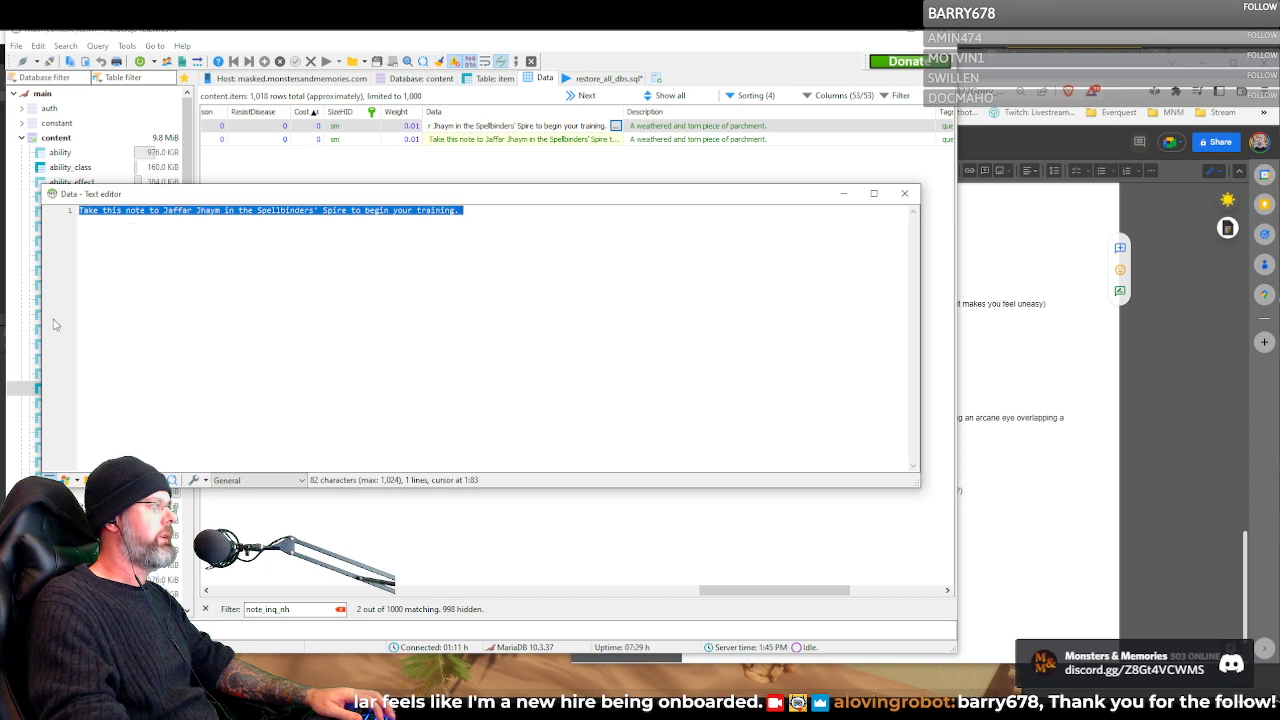
pyautogui.click(905, 194)
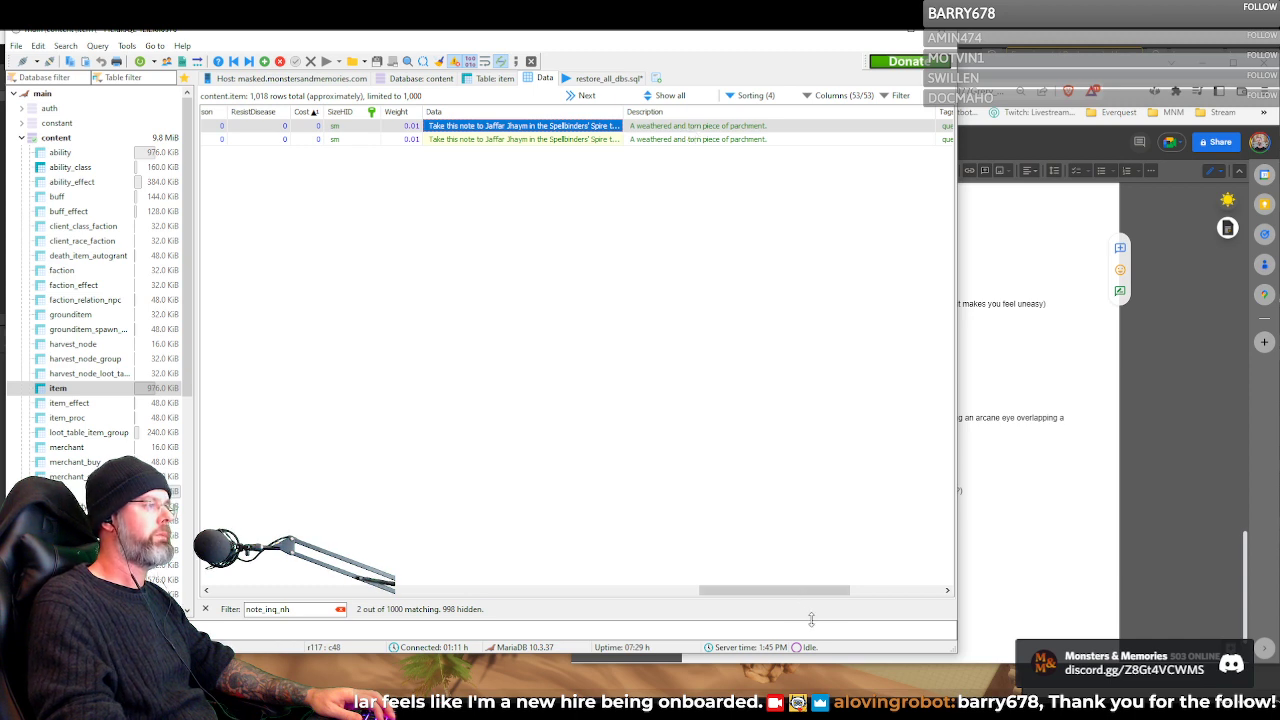
pyautogui.moveTo(803, 594); pyautogui.dragTo(895, 600)
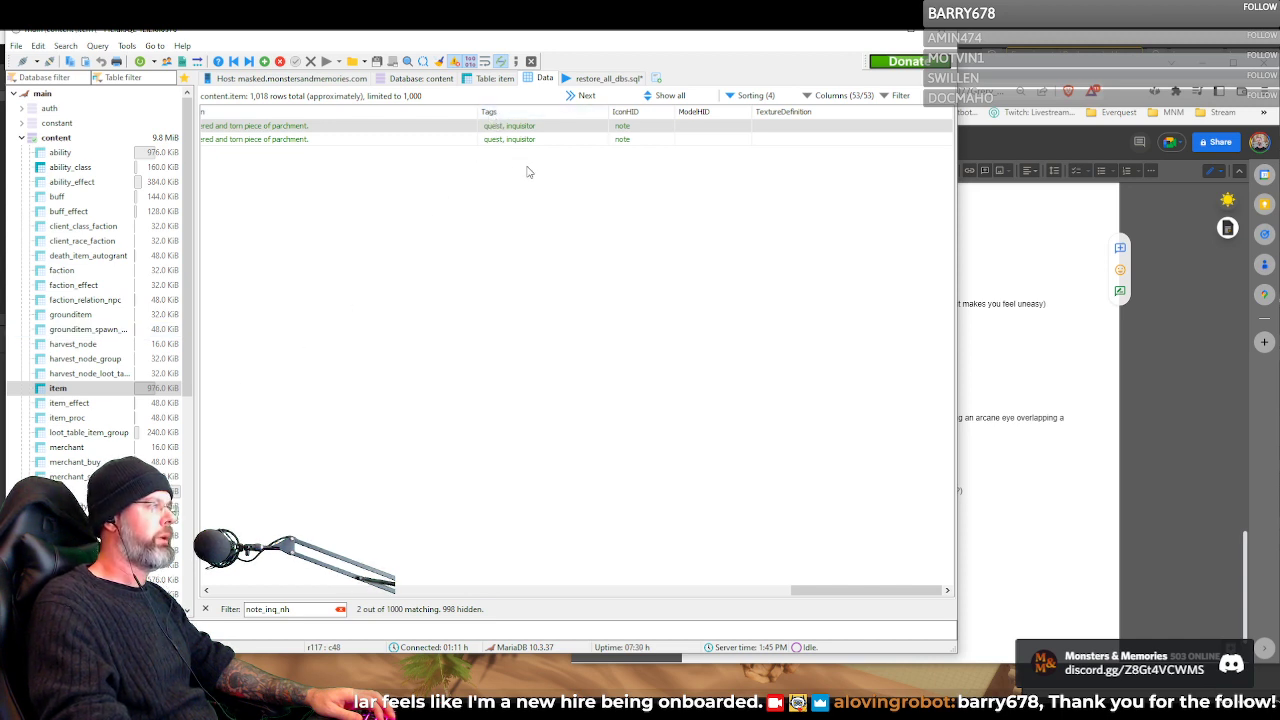
# Filter the item table by "inquisitor" and highlight the light_source tag of the glowing carved orb
pyautogui.doubleClick(283, 609)
pyautogui.write('inquisitor')
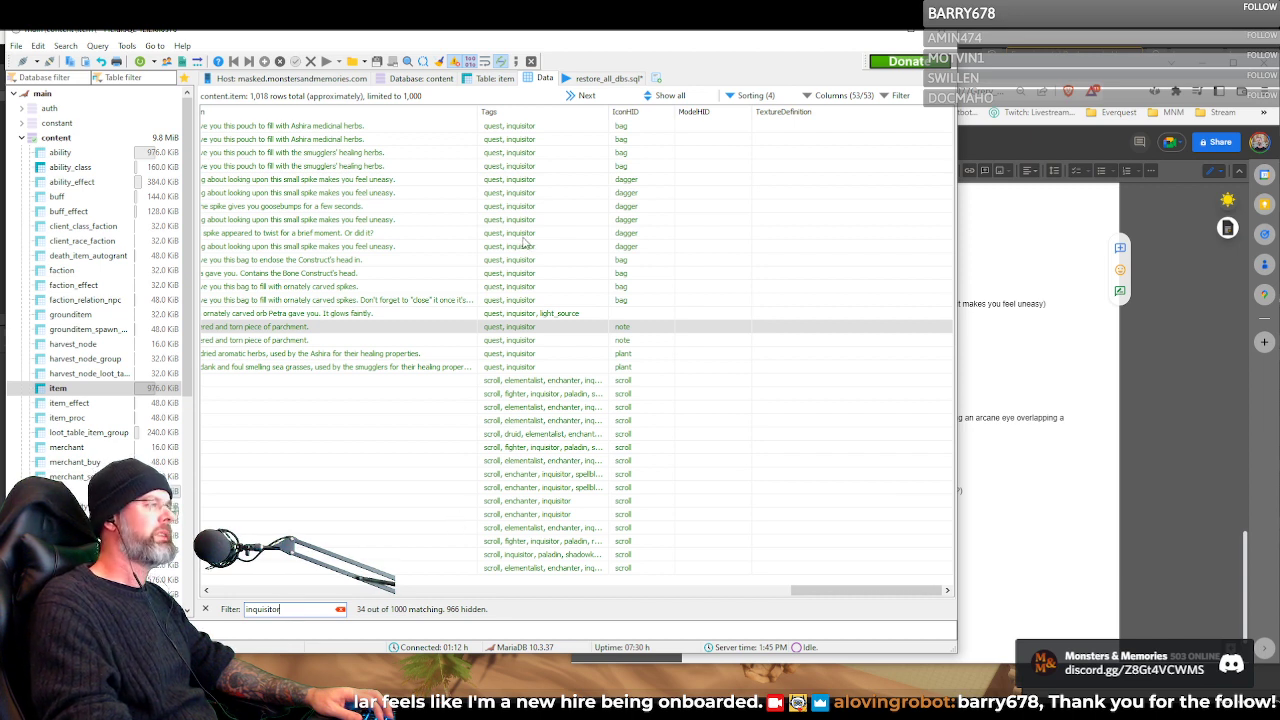
pyautogui.click(553, 315)
pyautogui.click(555, 316)
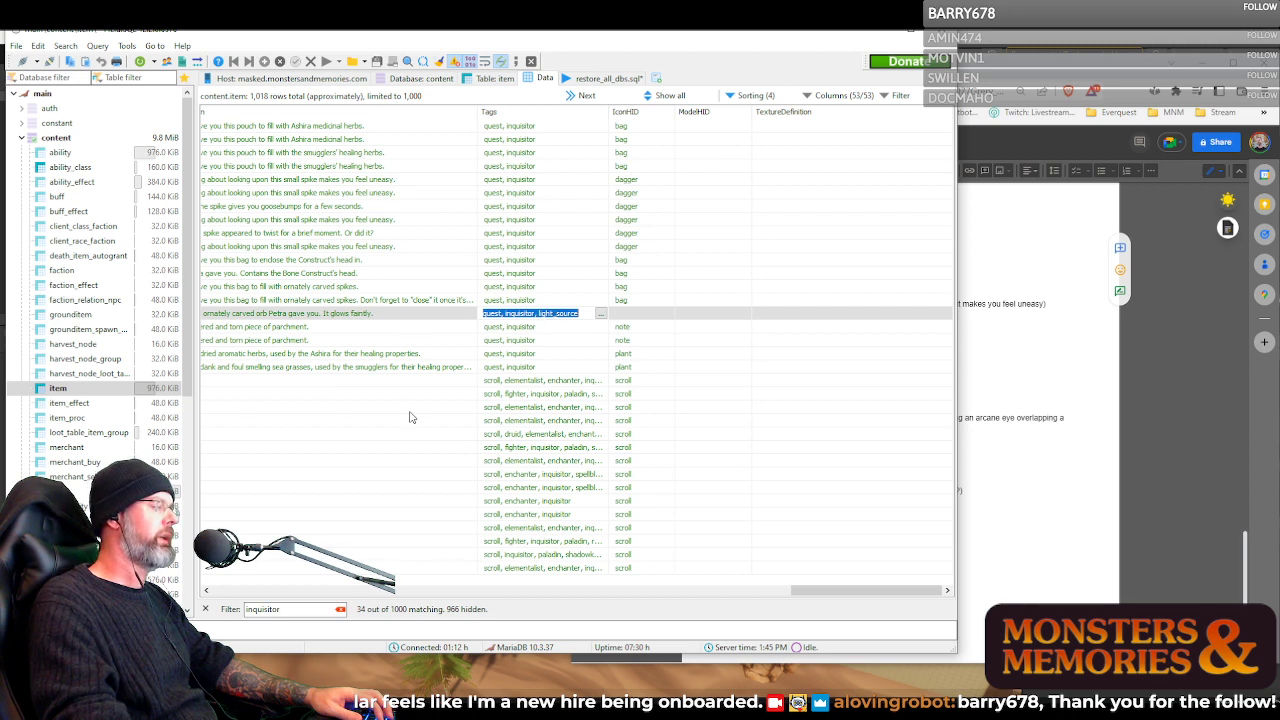
pyautogui.click(534, 328)
pyautogui.click(542, 315)
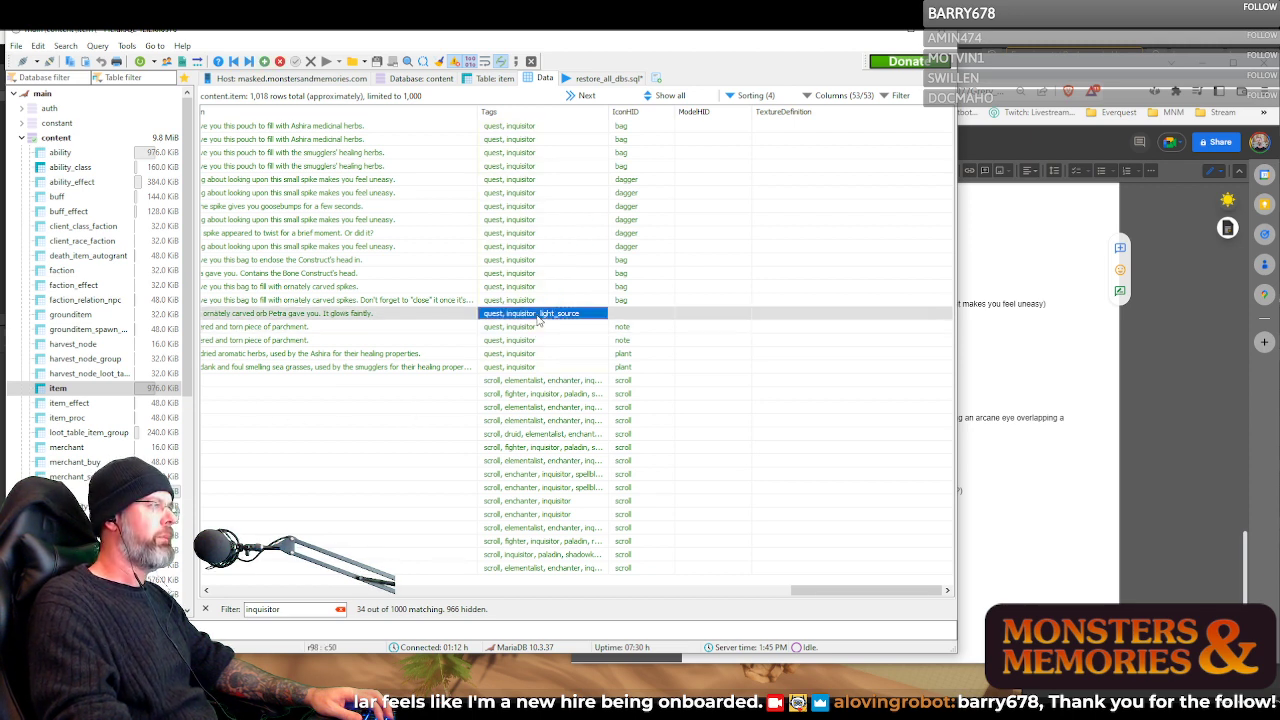
pyautogui.click(543, 315)
pyautogui.moveTo(540, 313); pyautogui.dragTo(579, 311)
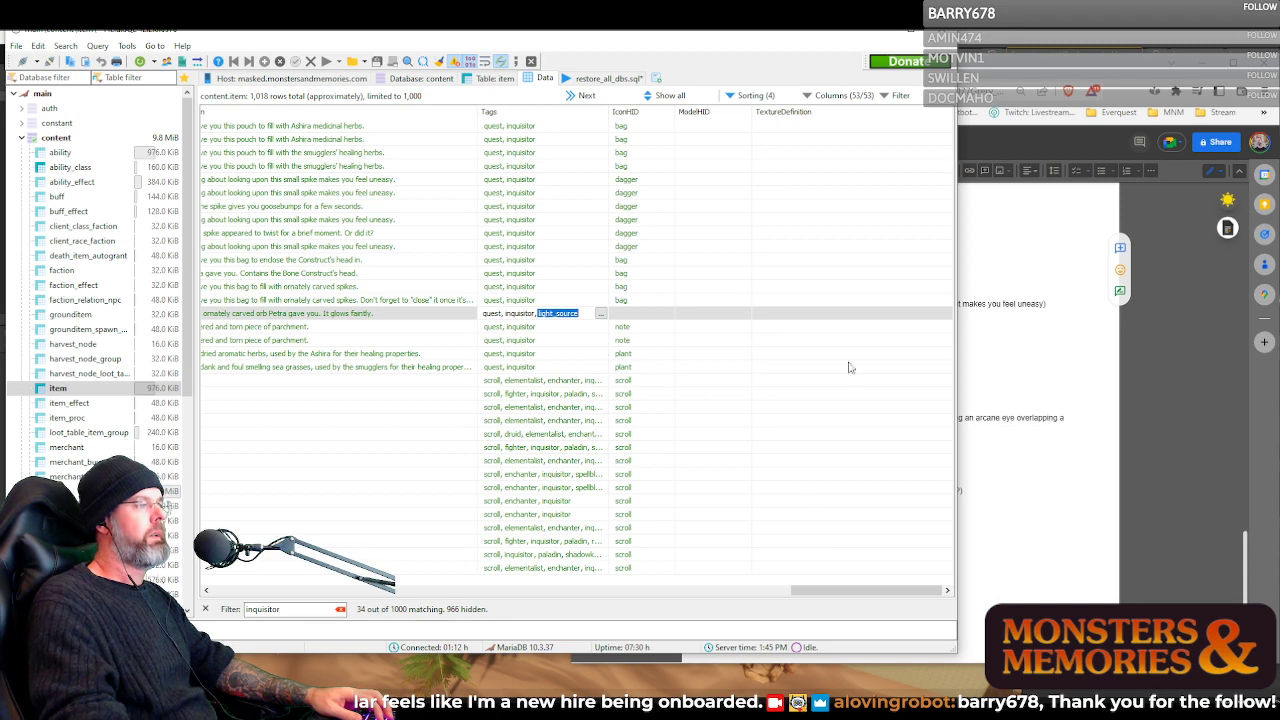
# Switch to the Google Docs quest document and highlight the item IDs from inq_shm_bag_01 through inq_silk_bag_full
pyautogui.click(1068, 400)
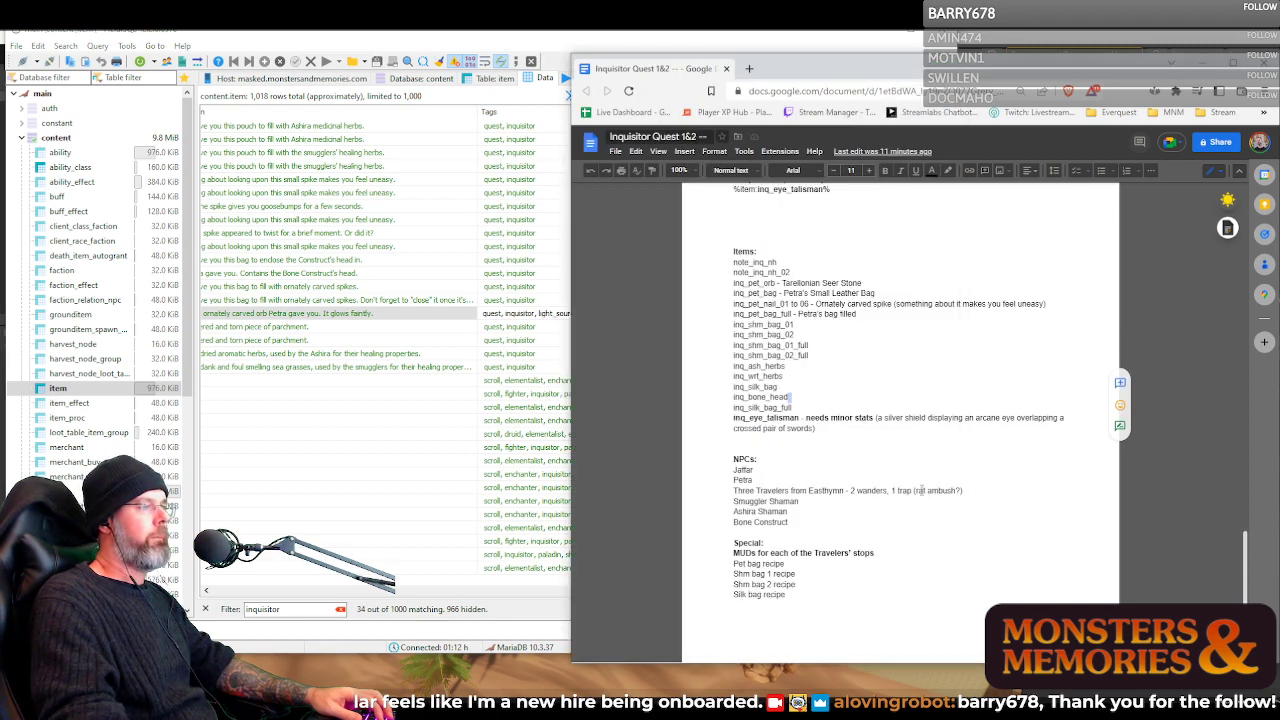
pyautogui.moveTo(743, 325); pyautogui.dragTo(815, 408)
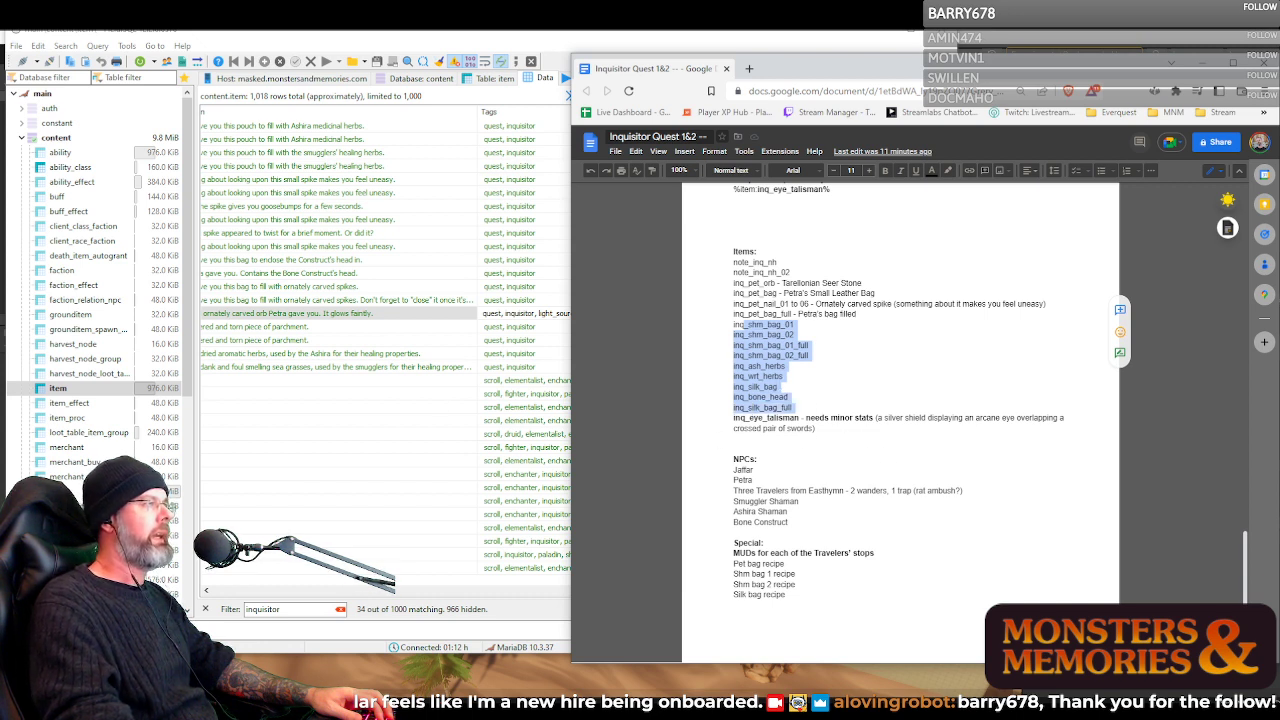
# Widen the HeidiSQL table tree, and select the item ID inq_shm_bag_01 in the Google Docs quest document
pyautogui.click(662, 36)
pyautogui.moveTo(668, 39); pyautogui.dragTo(767, 42)
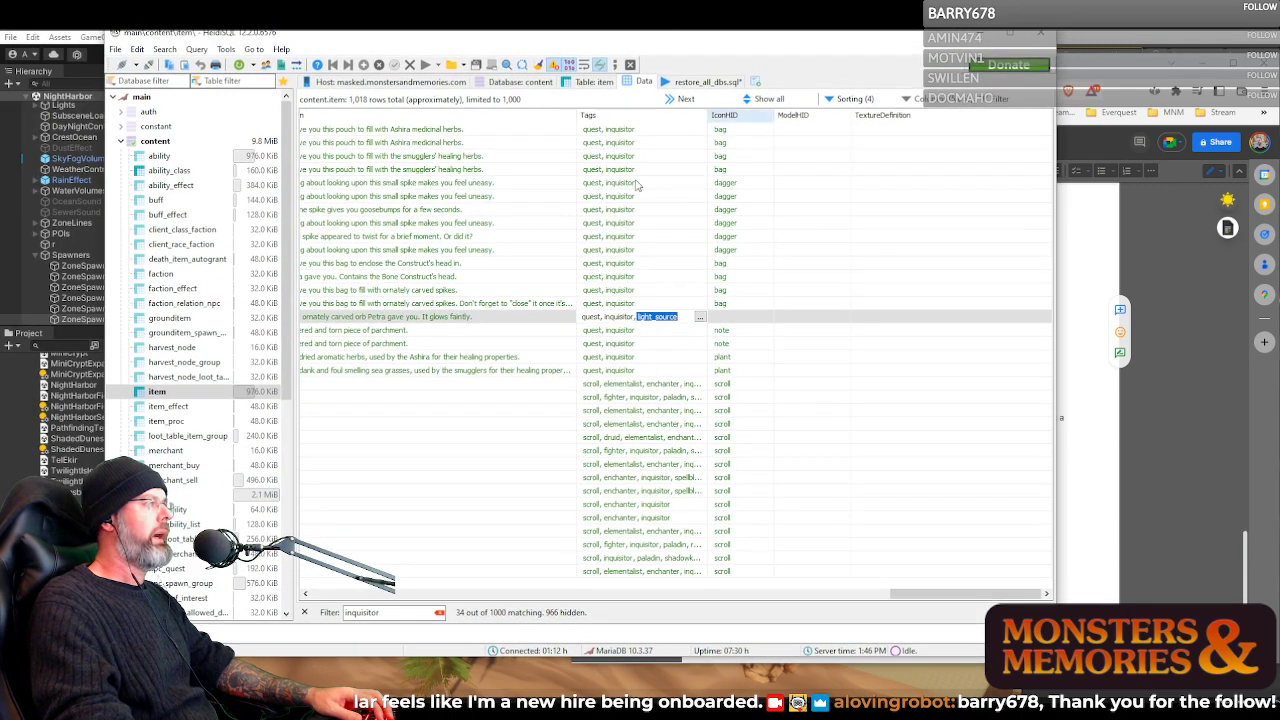
pyautogui.moveTo(294, 268); pyautogui.dragTo(378, 268)
pyautogui.click(1094, 77)
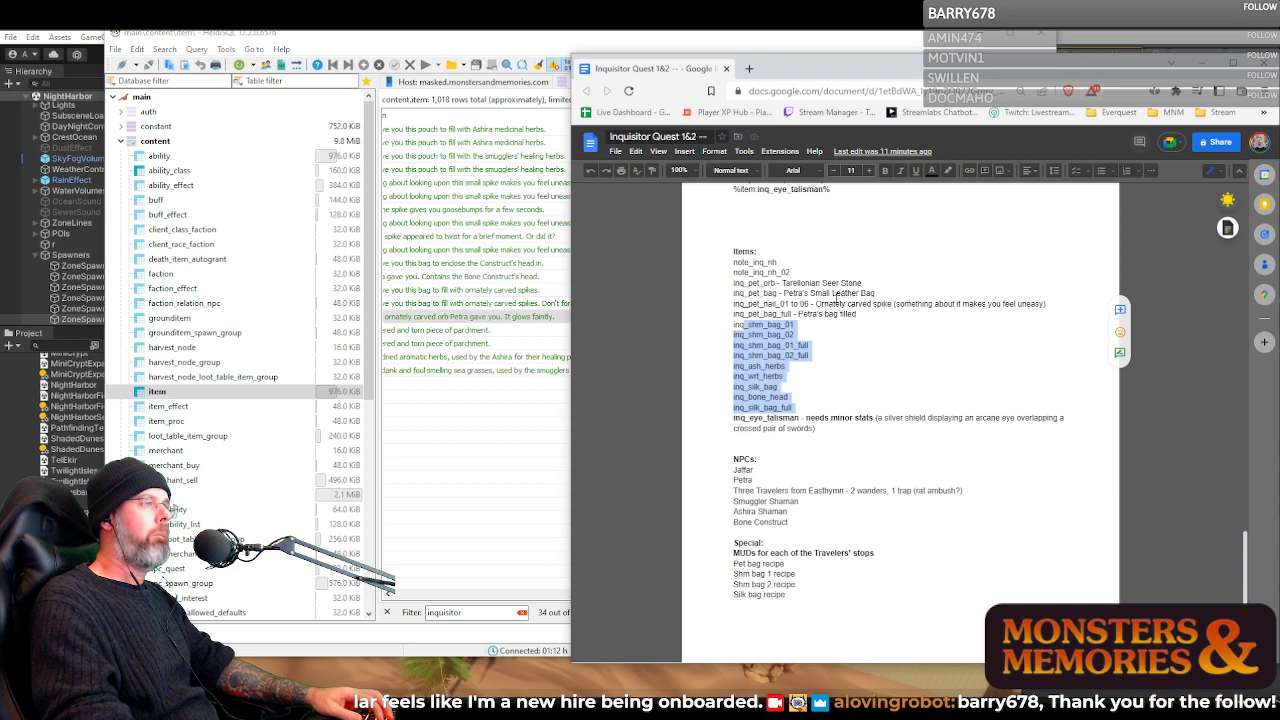
pyautogui.doubleClick(752, 325)
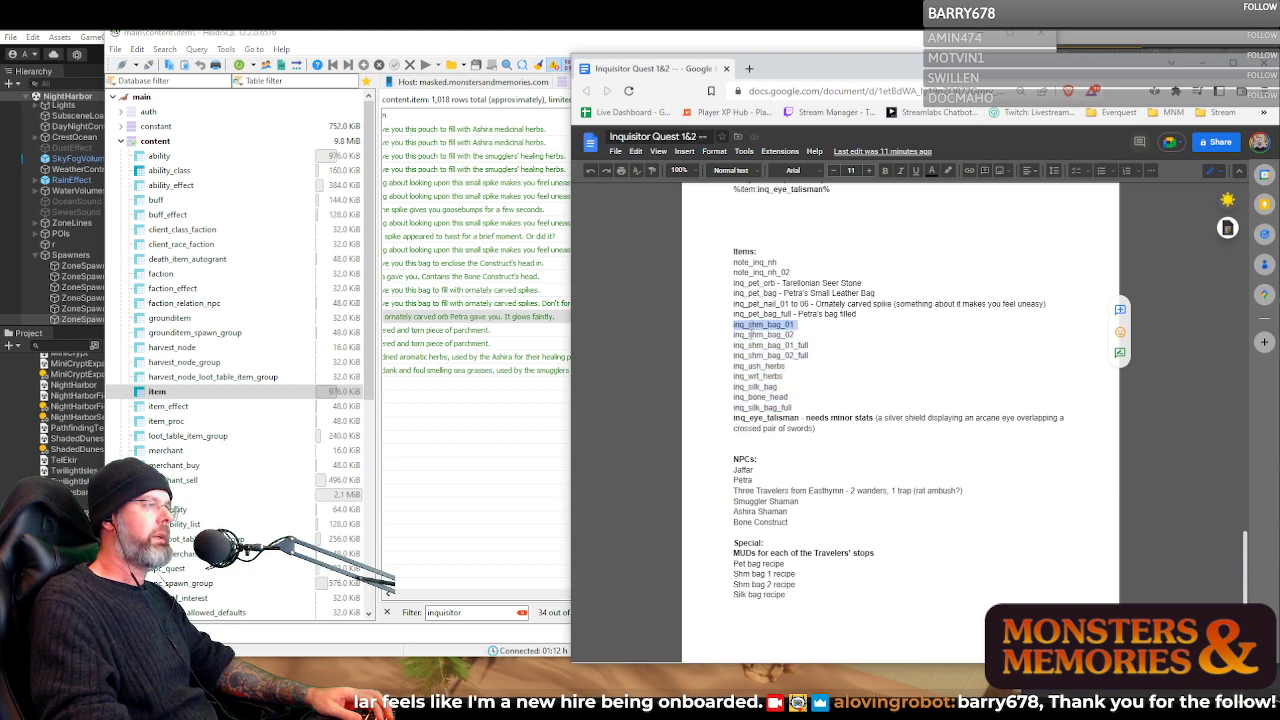
# Switch to HeidiSQL, open the npc_quest table data and read the full Prompt of nh_gm_inq_petra's entry with ID 3
pyautogui.hotkey('alt', 'Tab')
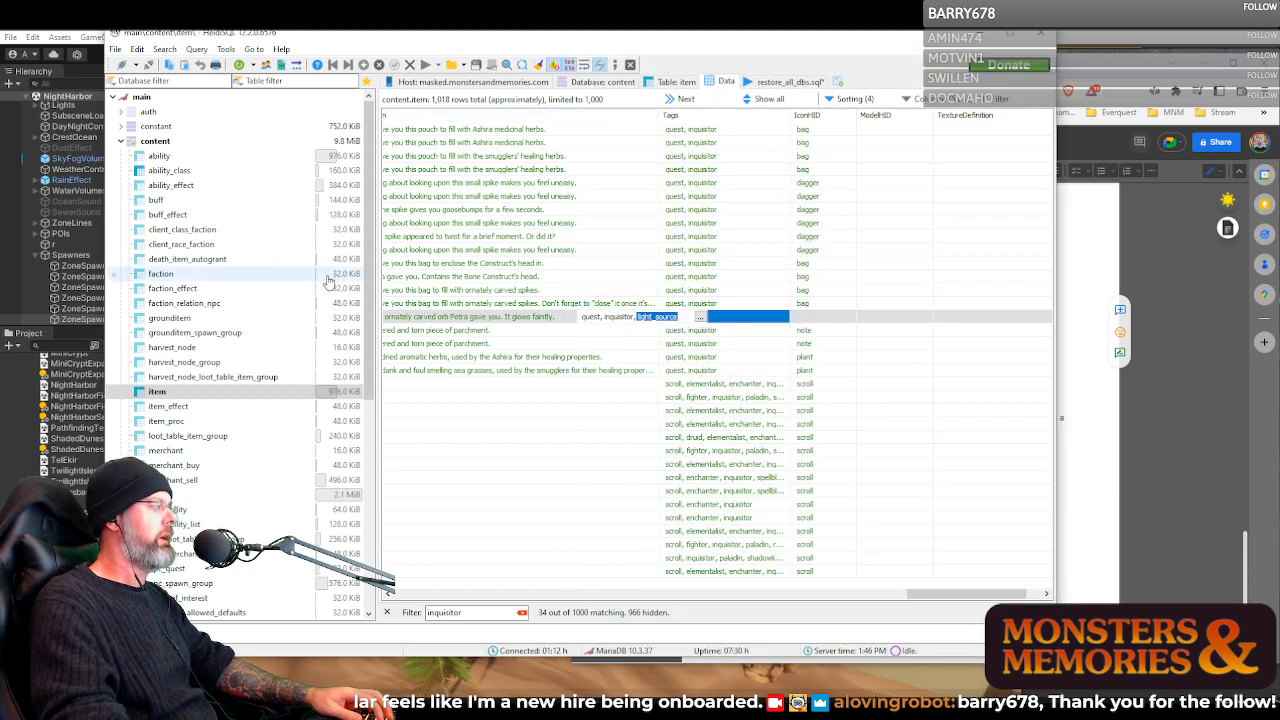
pyautogui.scroll(-2, 273, 439)
pyautogui.click(210, 487)
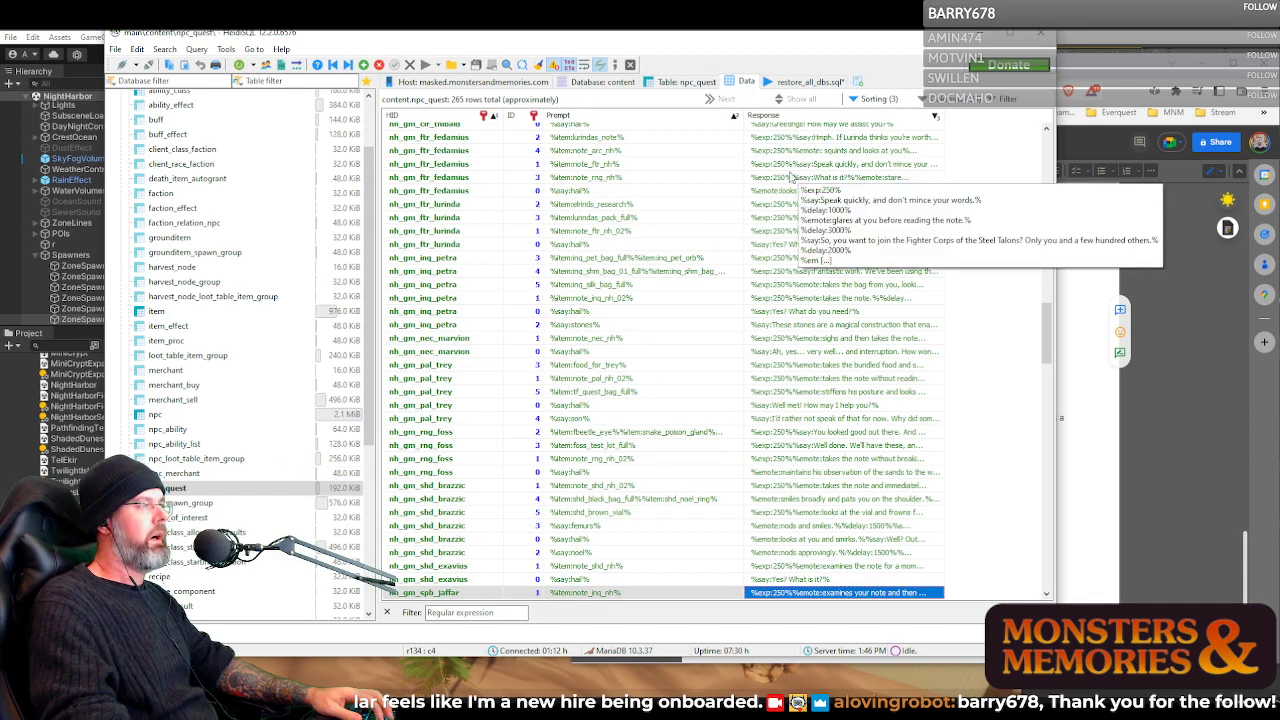
pyautogui.click(578, 165)
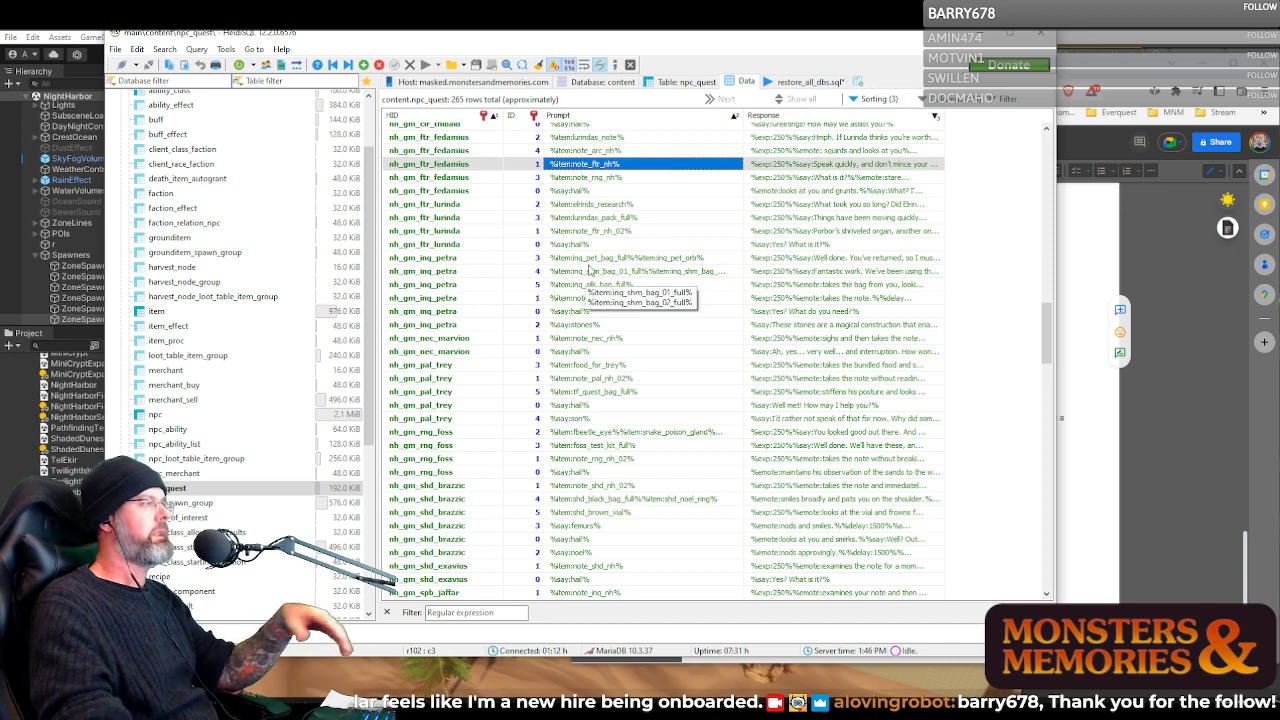
pyautogui.click(583, 262)
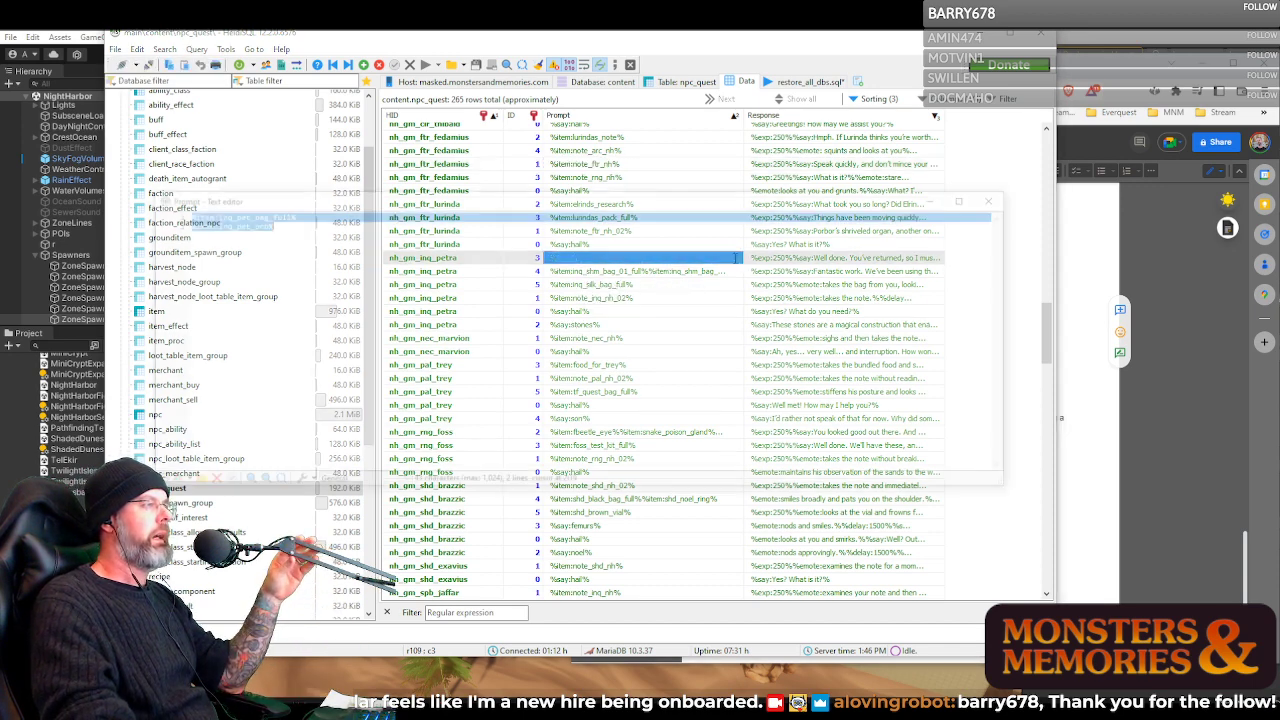
pyautogui.doubleClick(735, 262)
pyautogui.click(237, 223)
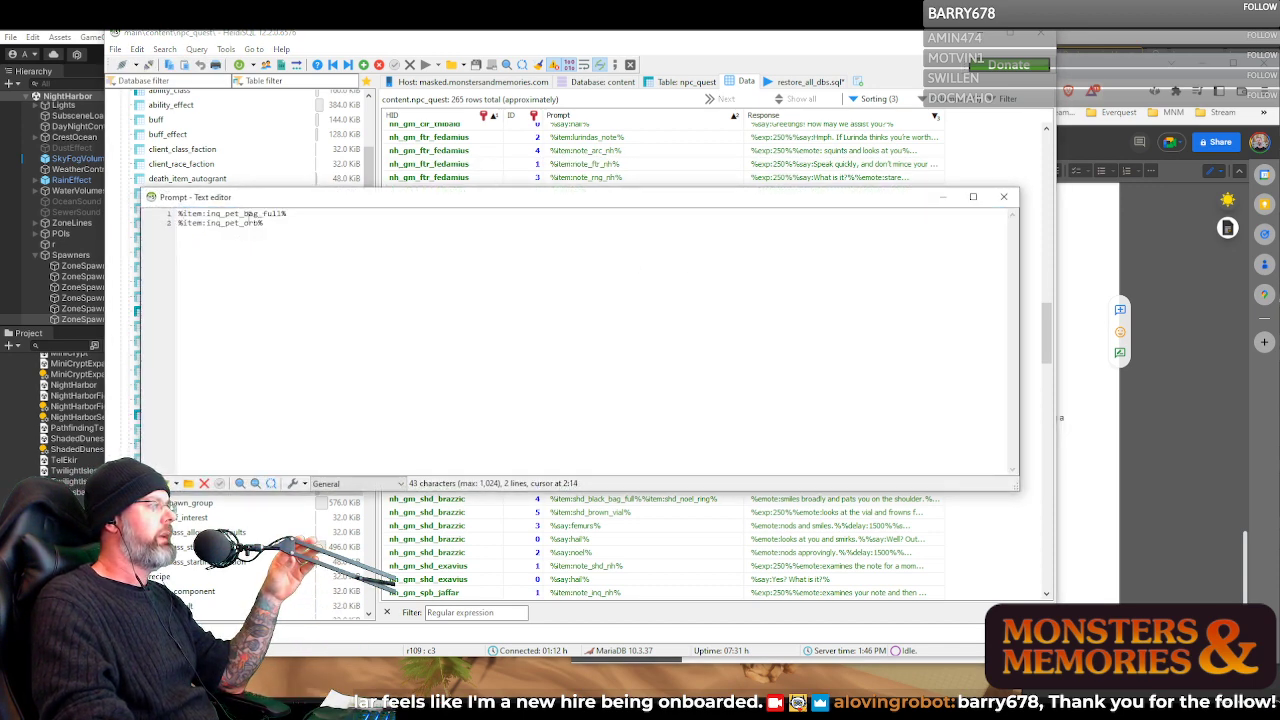
pyautogui.click(1003, 196)
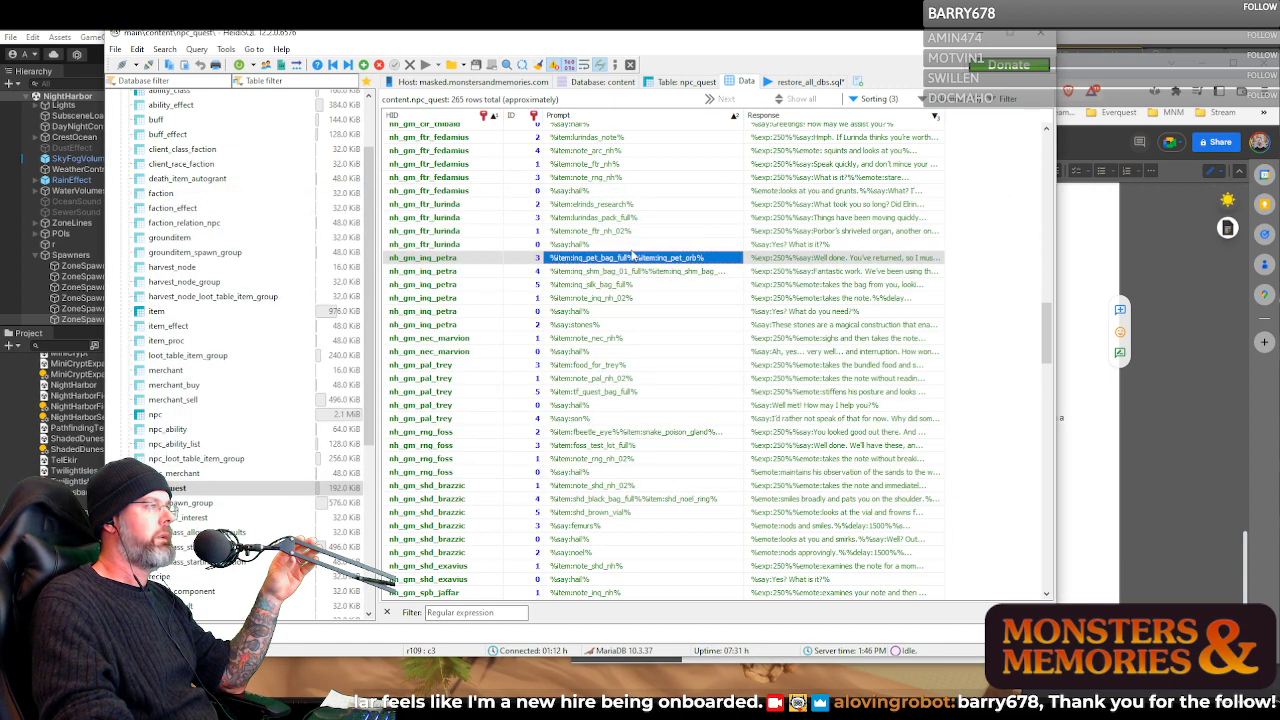
# Read the full Prompt text of nh_gm_inq_petra's hail and stones entries in the text editor
pyautogui.doubleClick(577, 314)
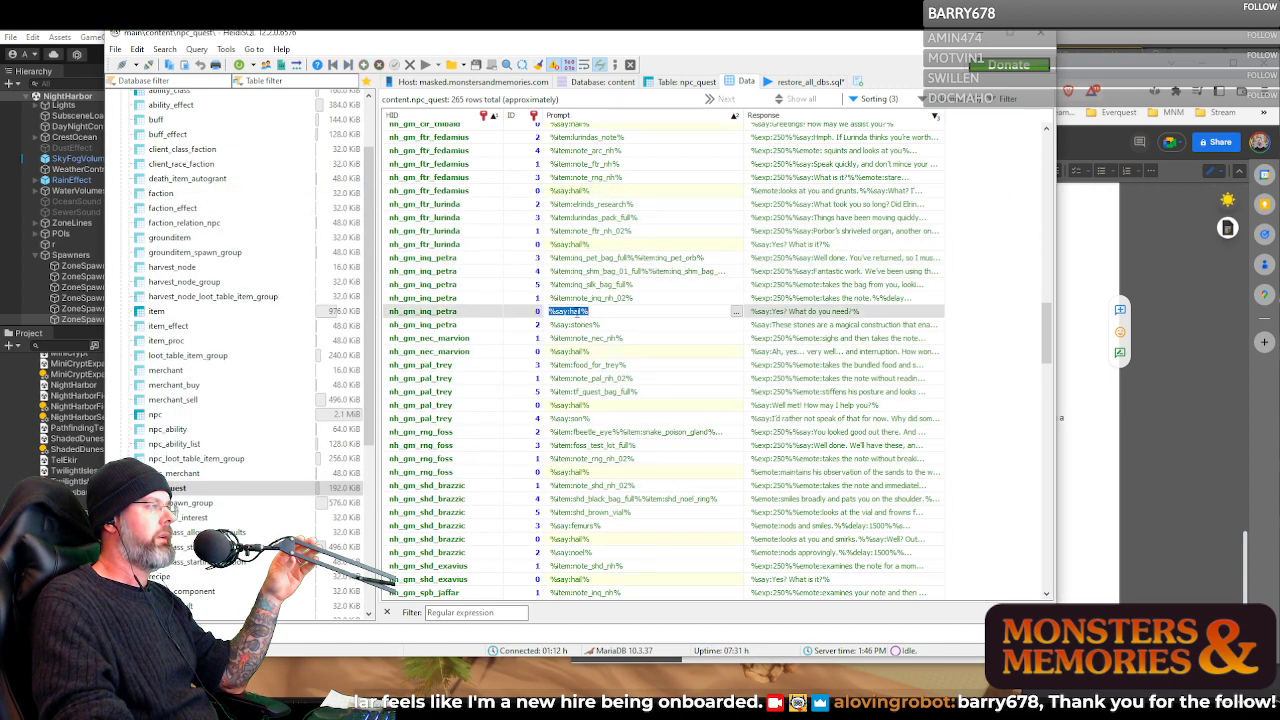
pyautogui.click(735, 312)
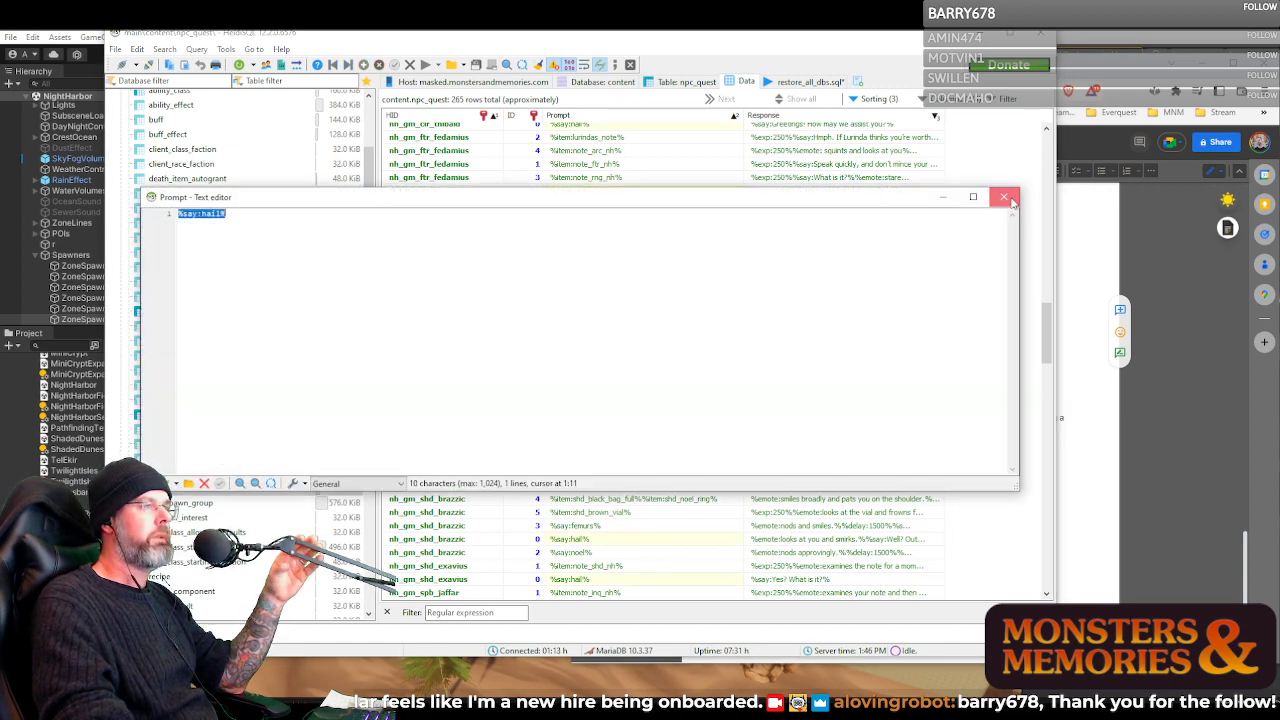
pyautogui.click(1003, 196)
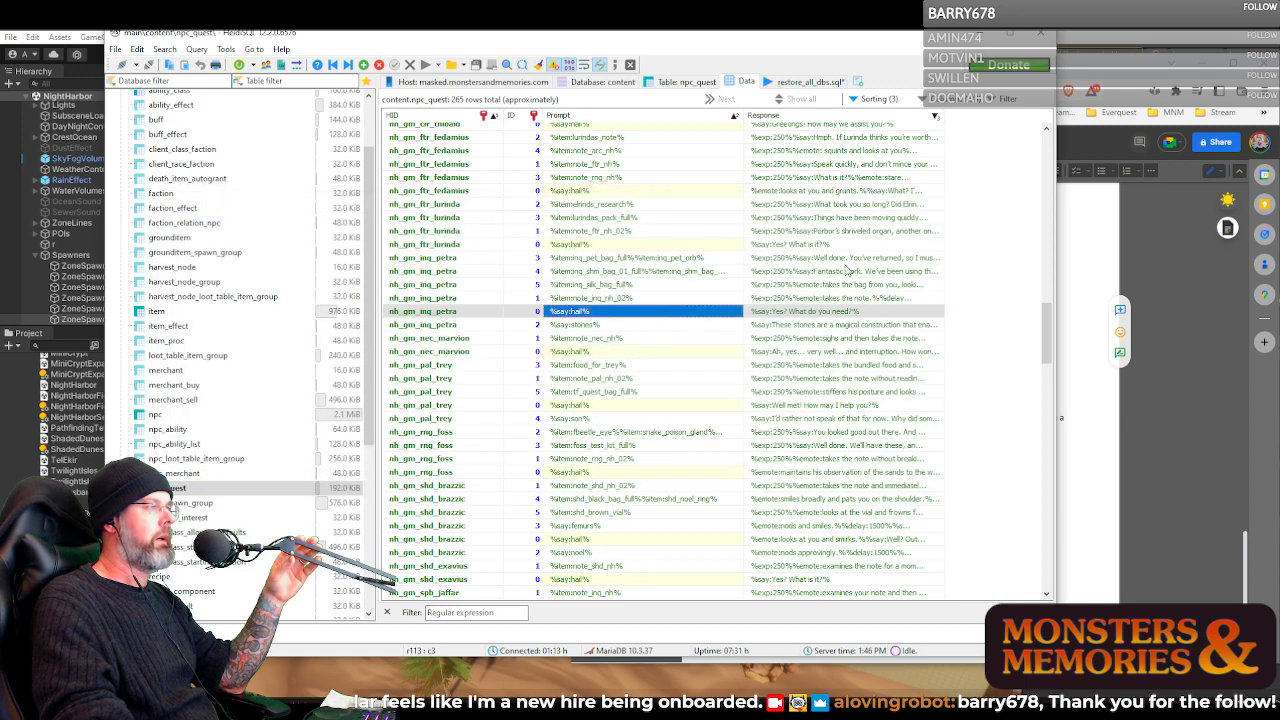
pyautogui.click(627, 325)
pyautogui.click(718, 325)
pyautogui.click(735, 326)
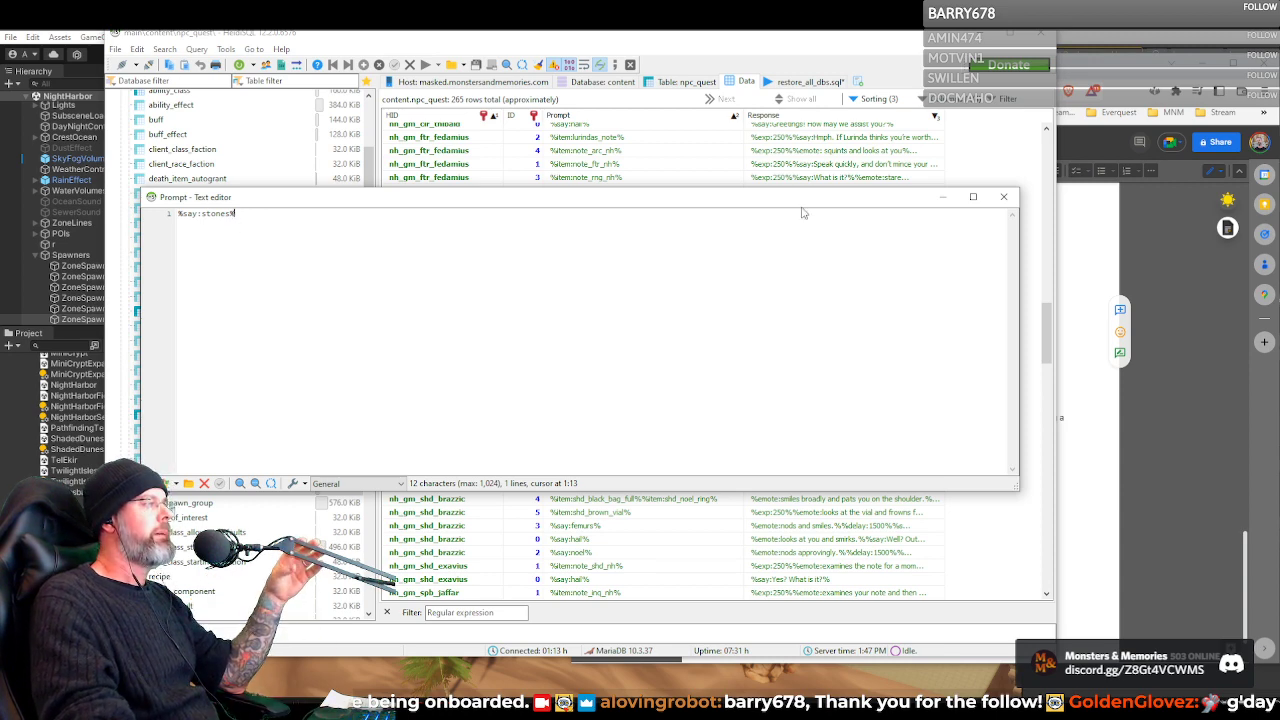
pyautogui.click(1003, 196)
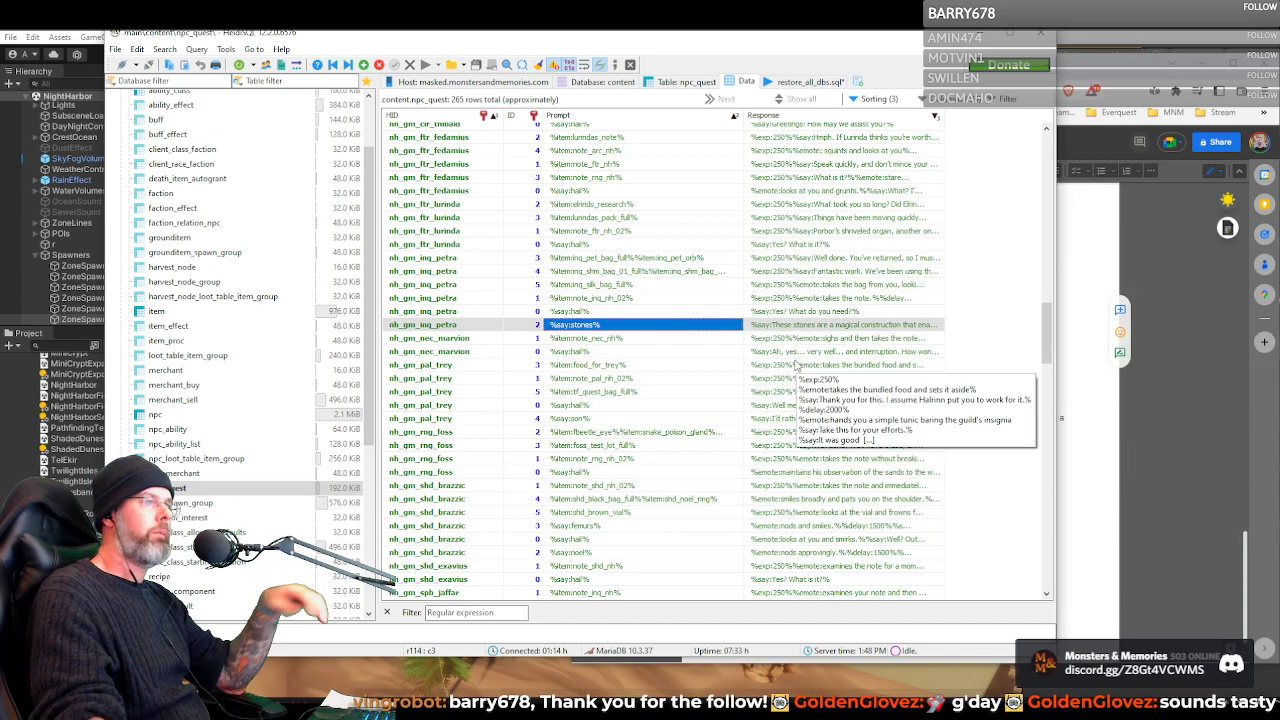
# Read the full Response to nh_gm_nec_marvion's note_nec_nh prompt and highlight its line %item:note_nec_nh_02%
pyautogui.click(785, 355)
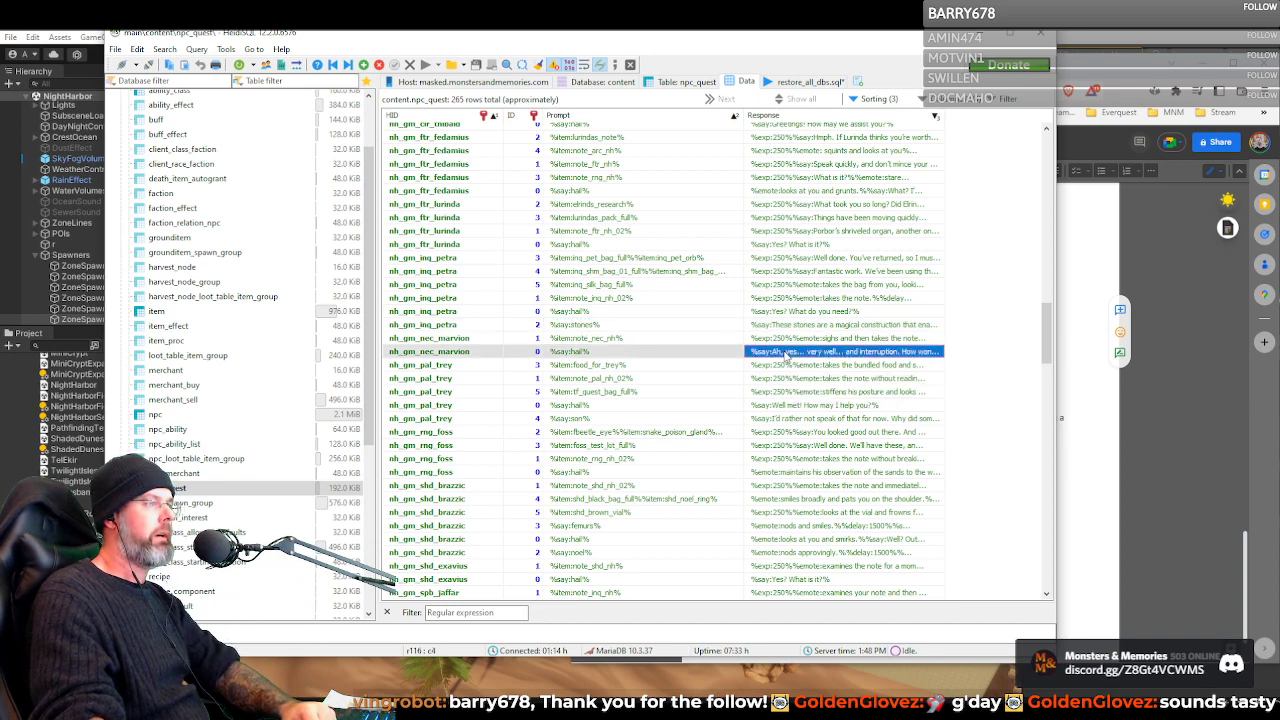
pyautogui.click(790, 340)
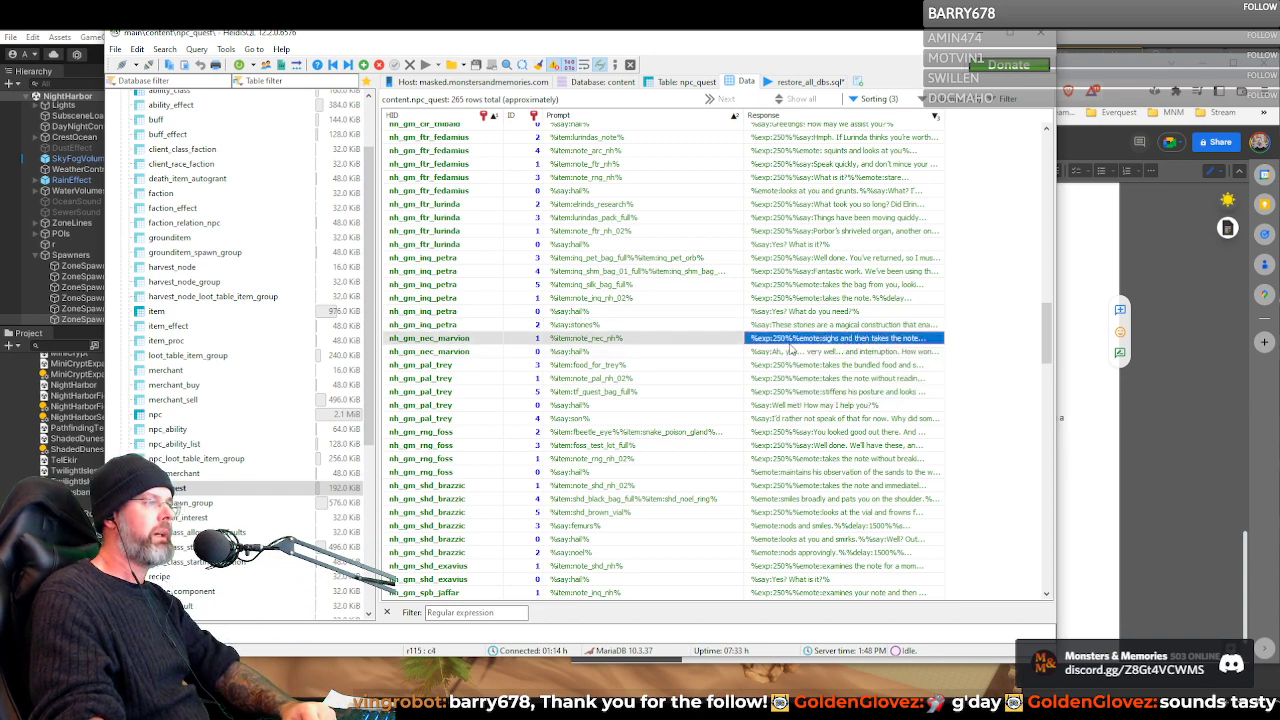
pyautogui.doubleClick(924, 338)
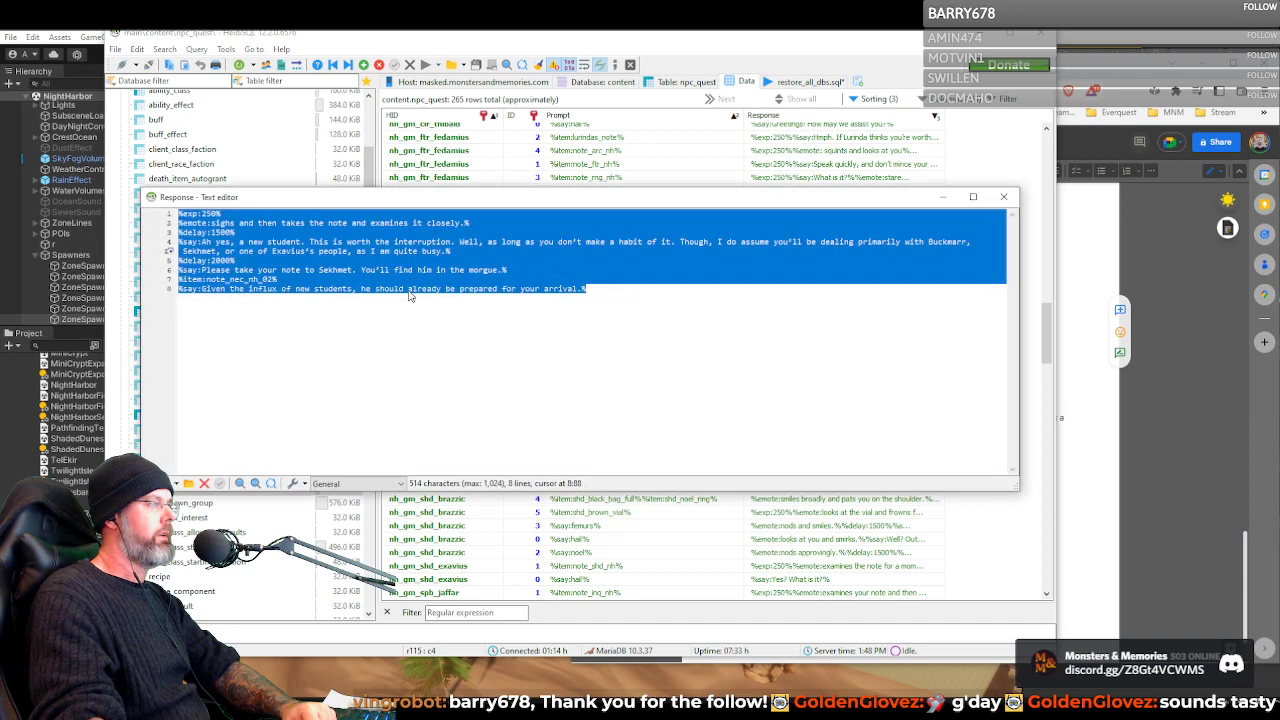
pyautogui.click(226, 280)
pyautogui.moveTo(185, 279); pyautogui.dragTo(288, 279)
pyautogui.click(1003, 196)
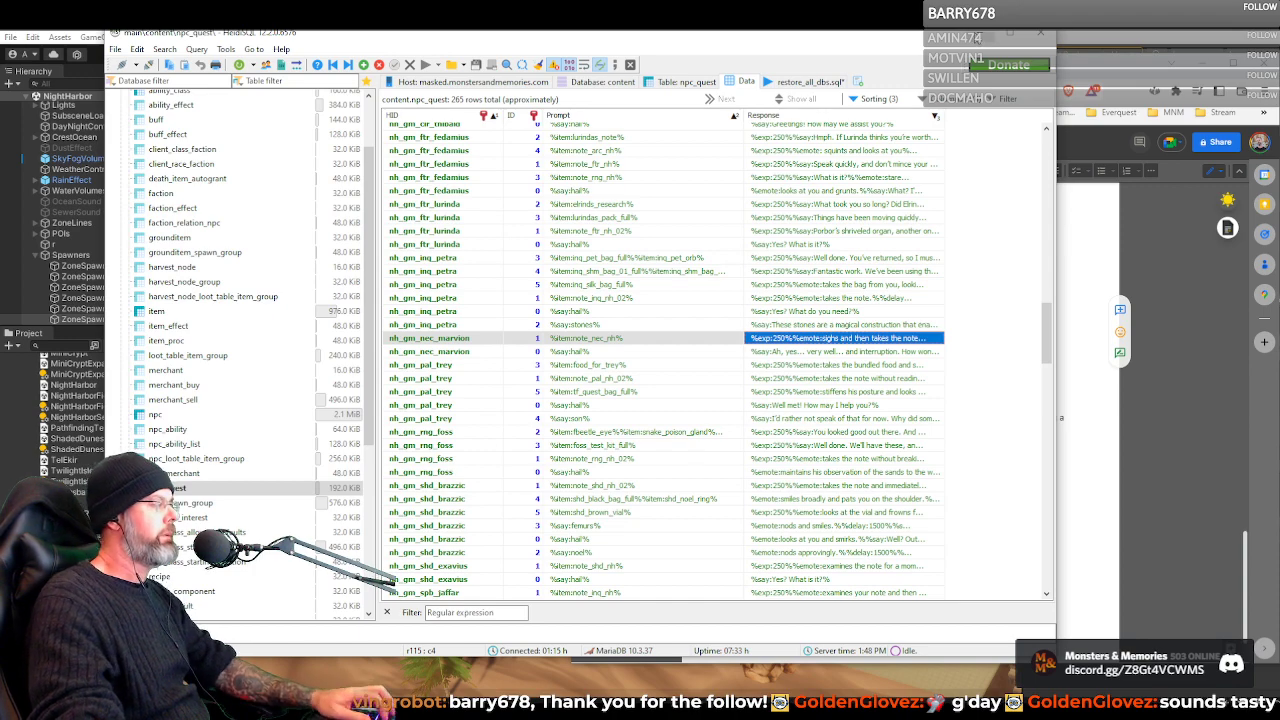
# Open the loot_table_item_group table data and reposition the database window
pyautogui.moveTo(823, 39); pyautogui.dragTo(993, 40)
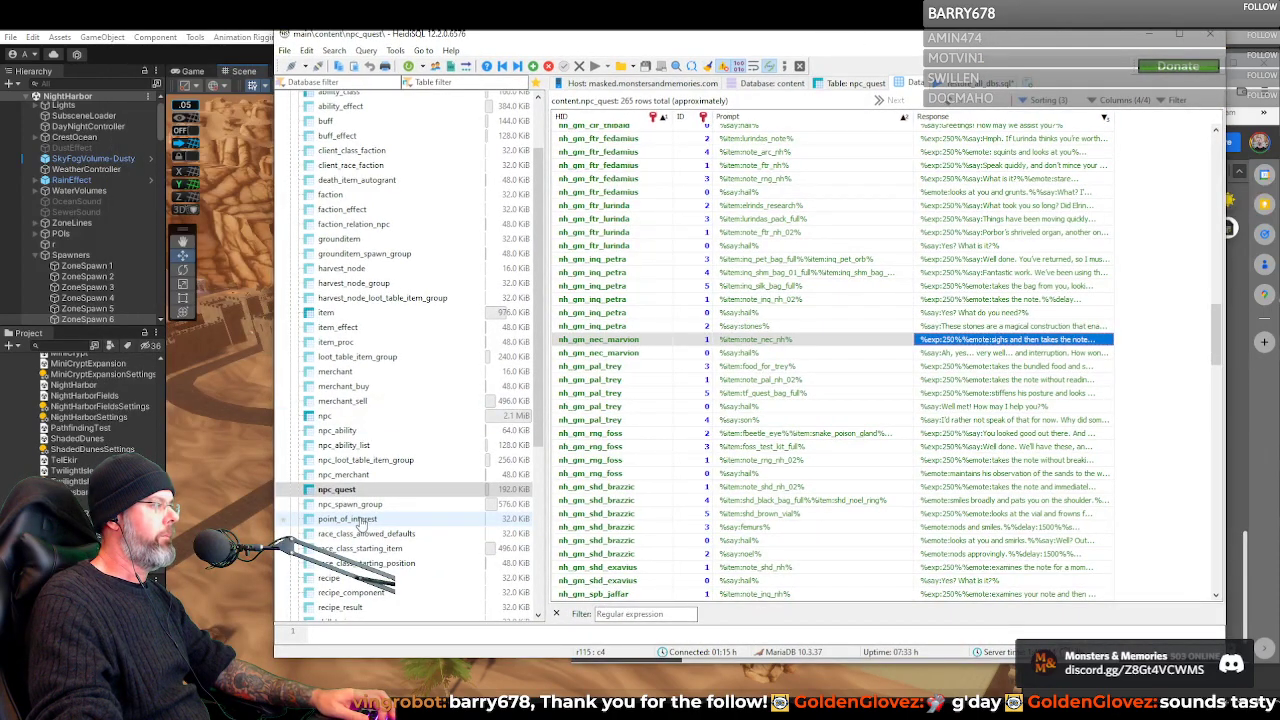
pyautogui.click(328, 357)
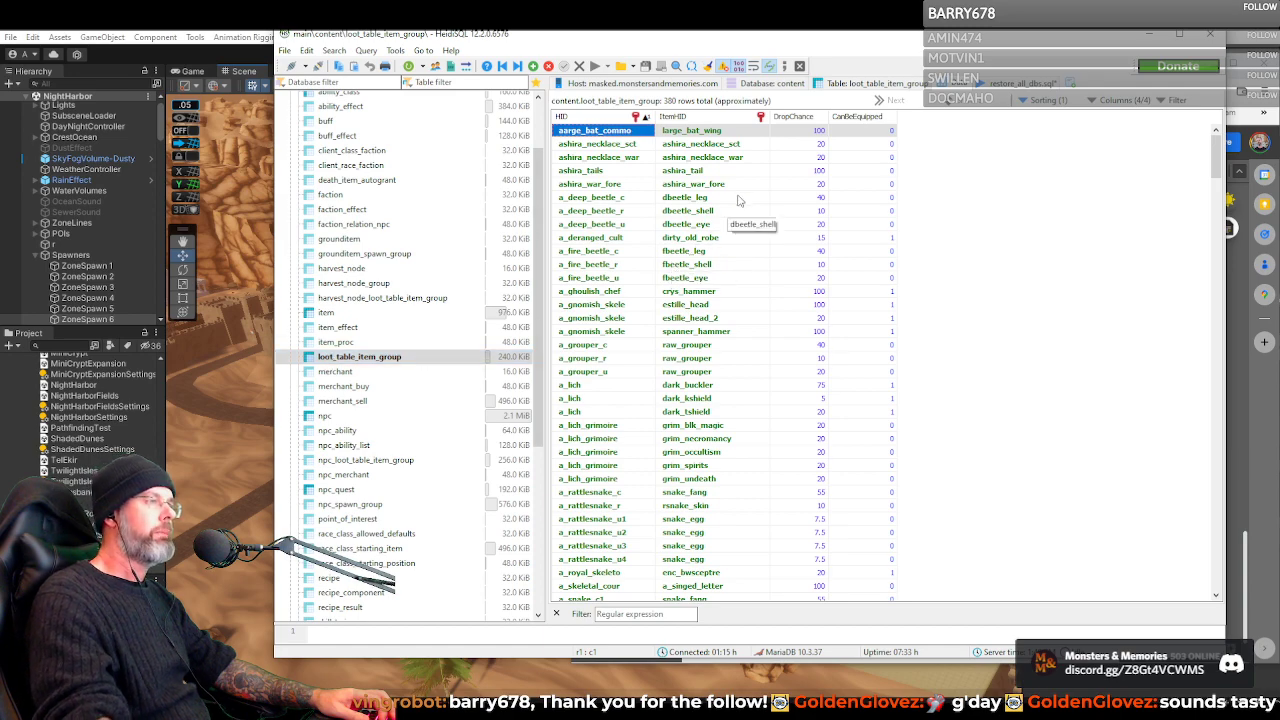
pyautogui.moveTo(857, 40); pyautogui.dragTo(645, 82)
# Switch to the Google Docs quest document and highlight the item IDs inq_shm_bag_01 and inq_shm_bag_02 in turn
pyautogui.click(1118, 70)
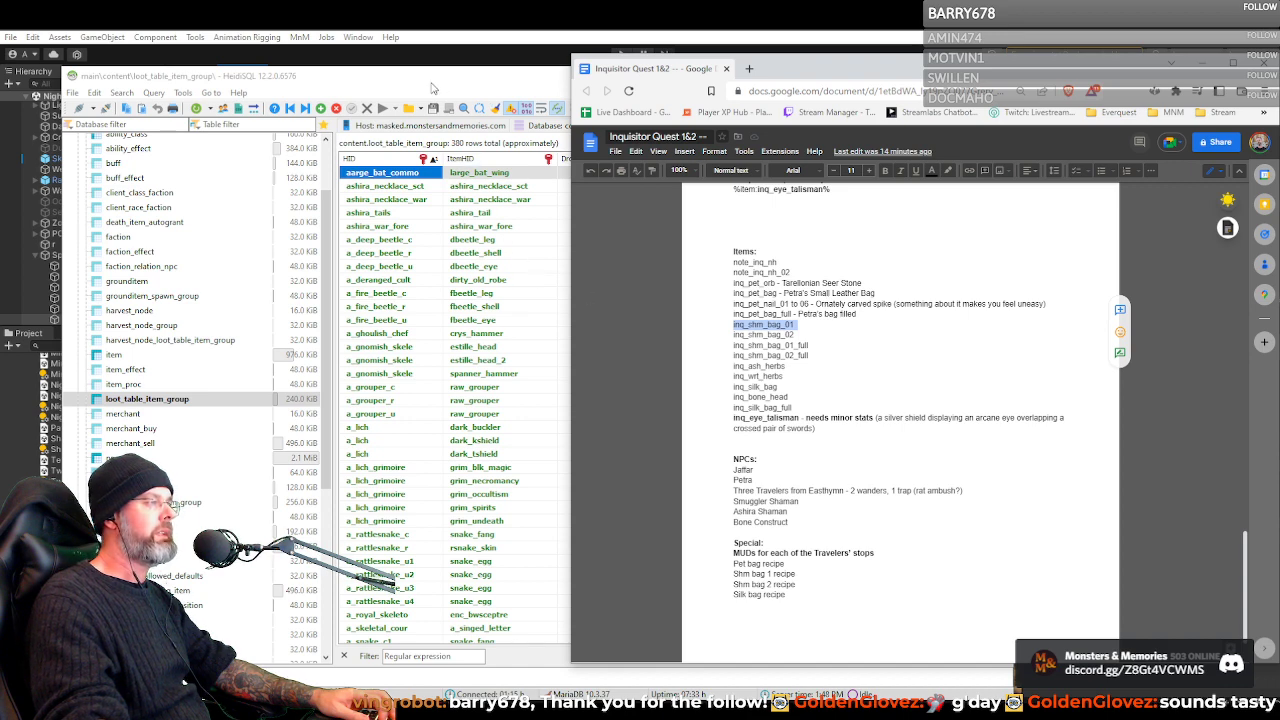
pyautogui.moveTo(431, 83); pyautogui.dragTo(404, 59)
pyautogui.click(1016, 76)
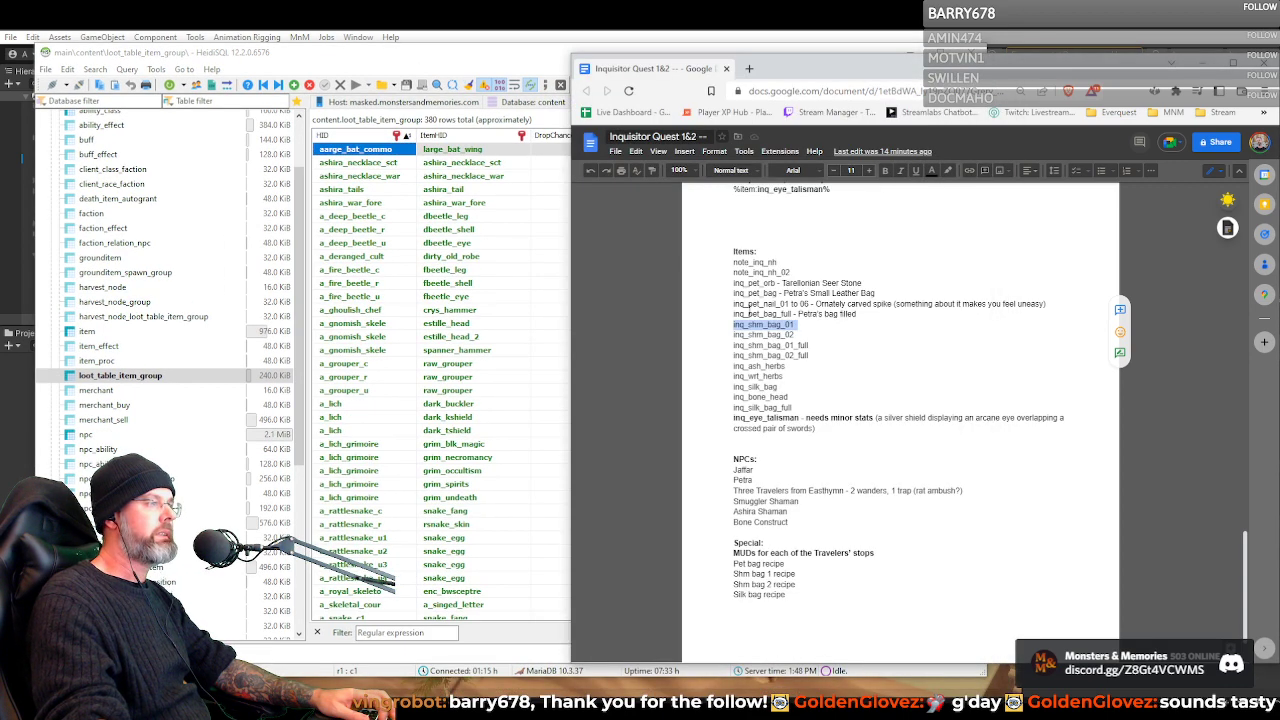
pyautogui.doubleClick(752, 334)
pyautogui.doubleClick(753, 327)
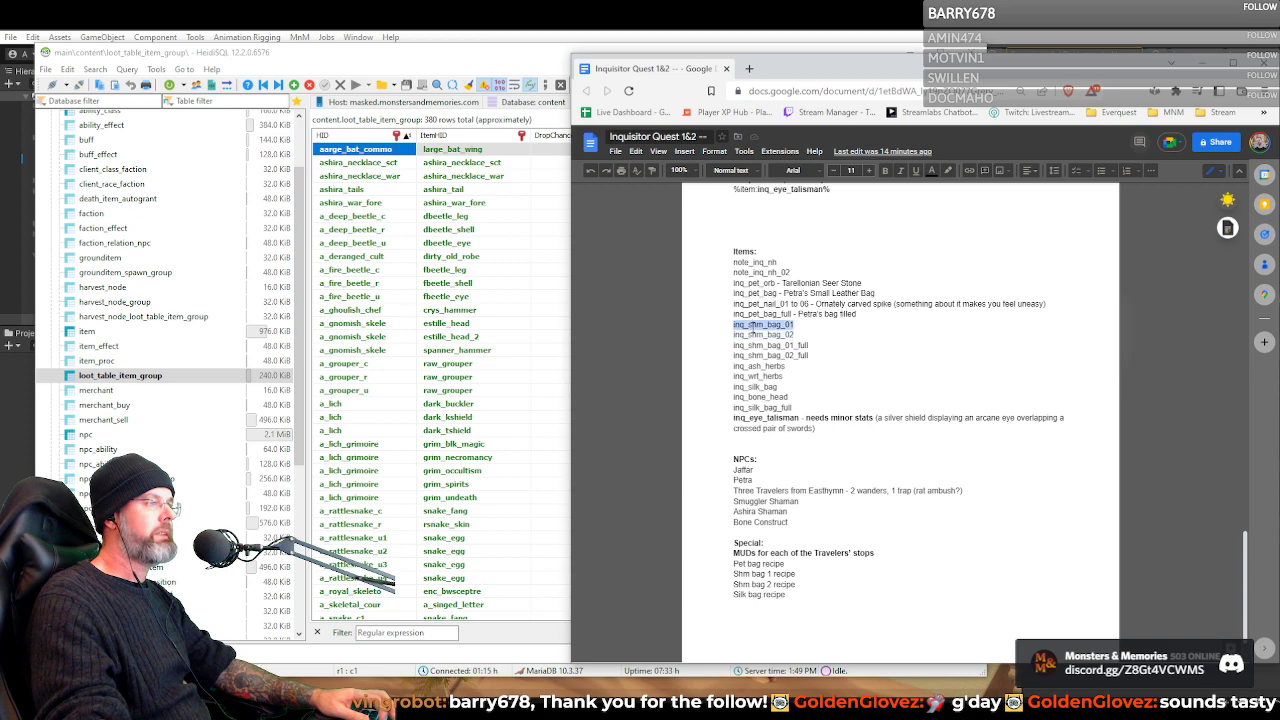
pyautogui.doubleClick(752, 334)
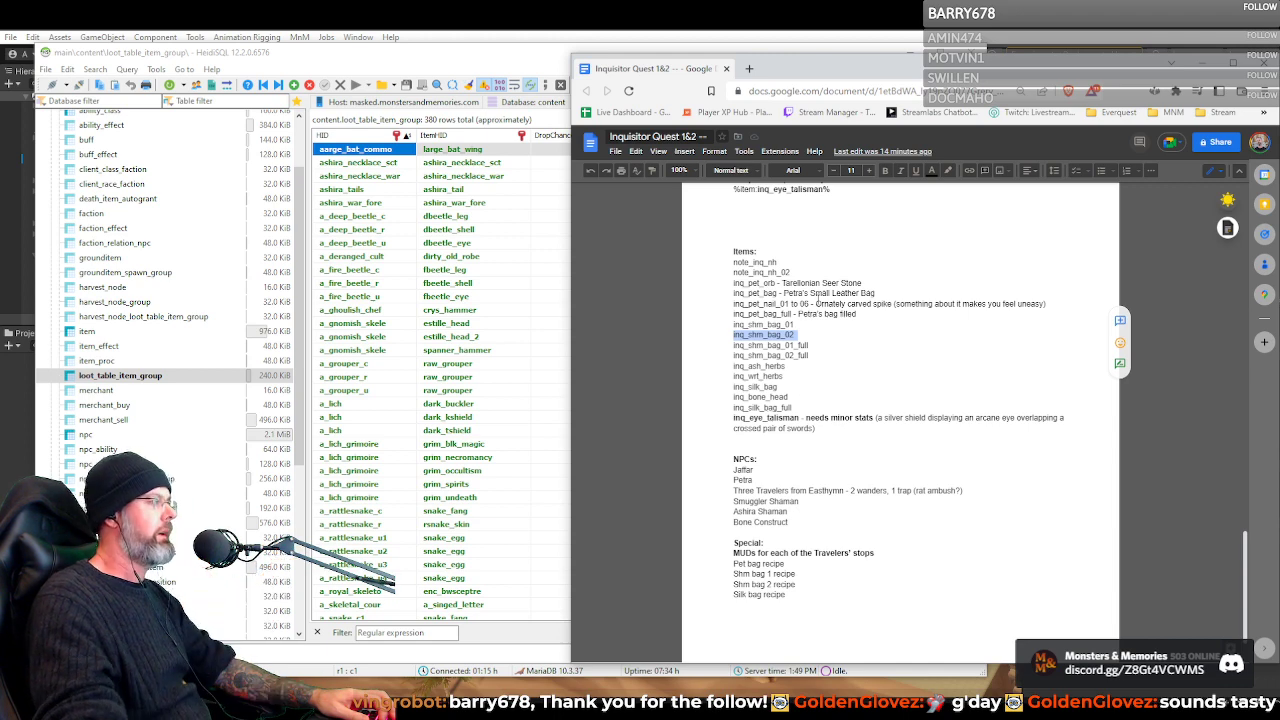
# Open the recipe table in HeidiSQL and select quest recipes crystal_ring, dalinders_bag, foss_pack, halrinns_bag, inq_pet_bag, inq_shm_bag_01 and inq_shm_bag_02 together
pyautogui.moveTo(819, 70); pyautogui.dragTo(814, 95)
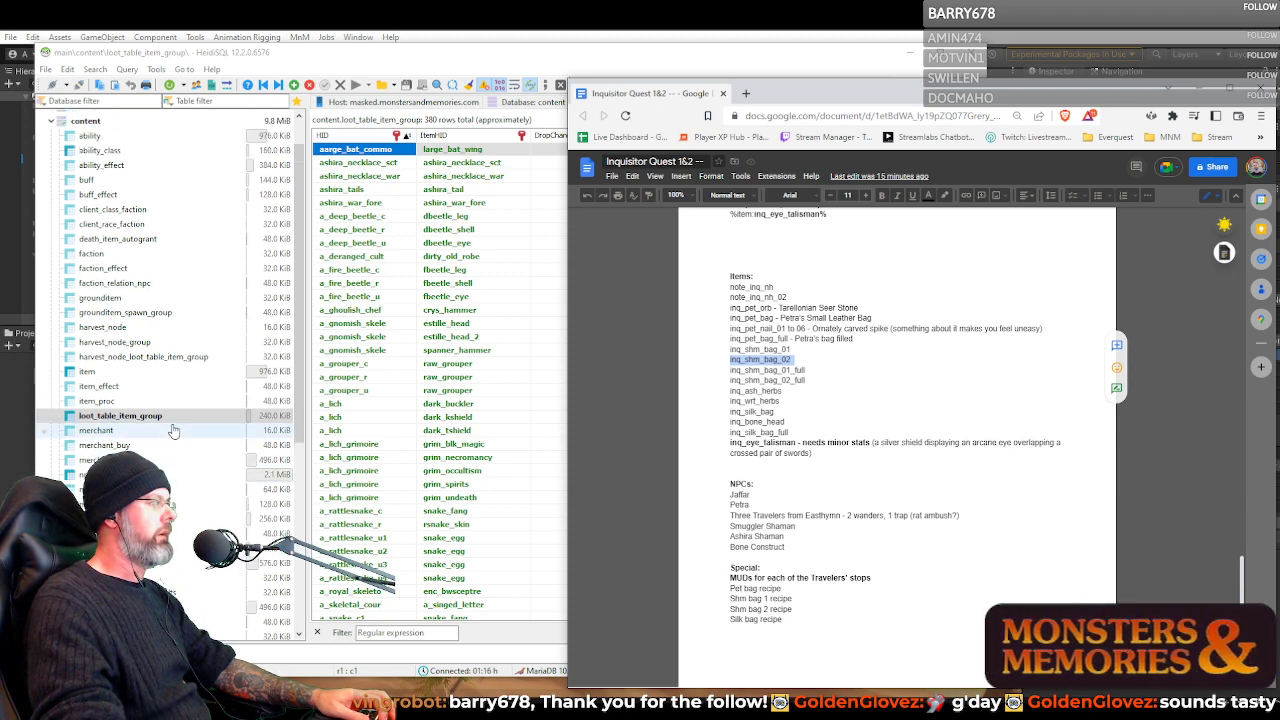
pyautogui.scroll(-2, 172, 430)
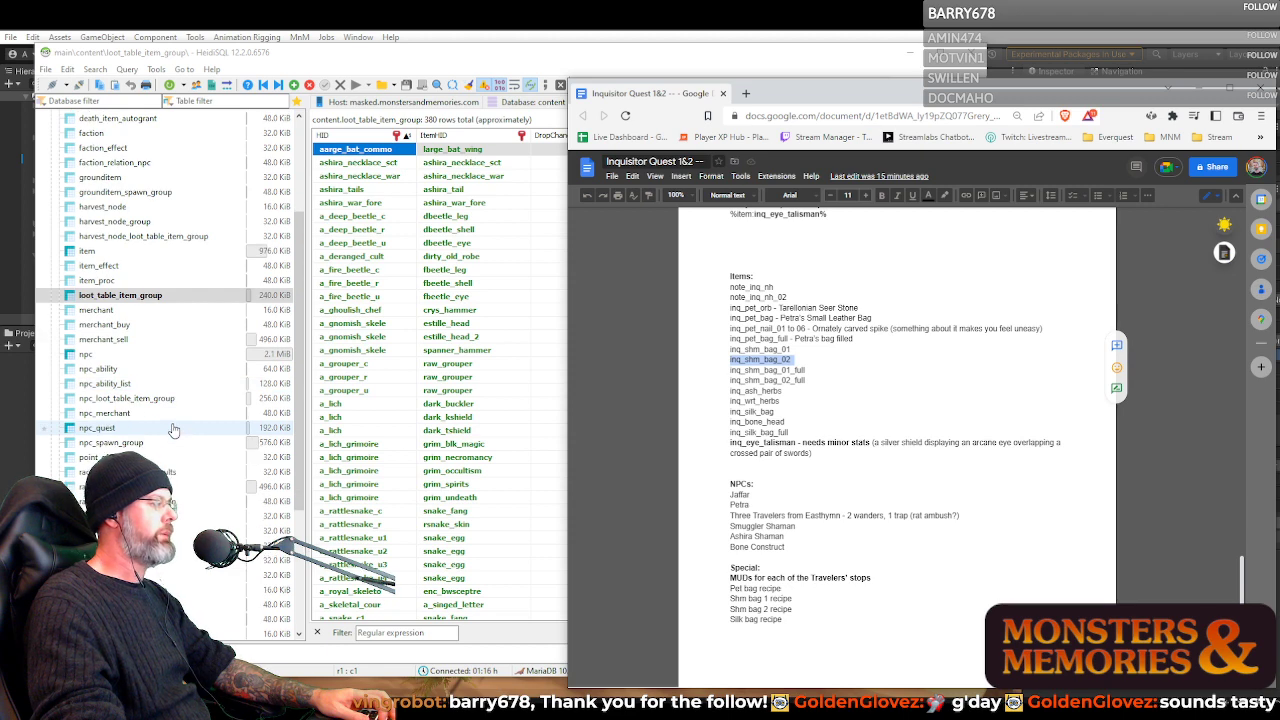
pyautogui.scroll(-1, 172, 428)
pyautogui.click(150, 476)
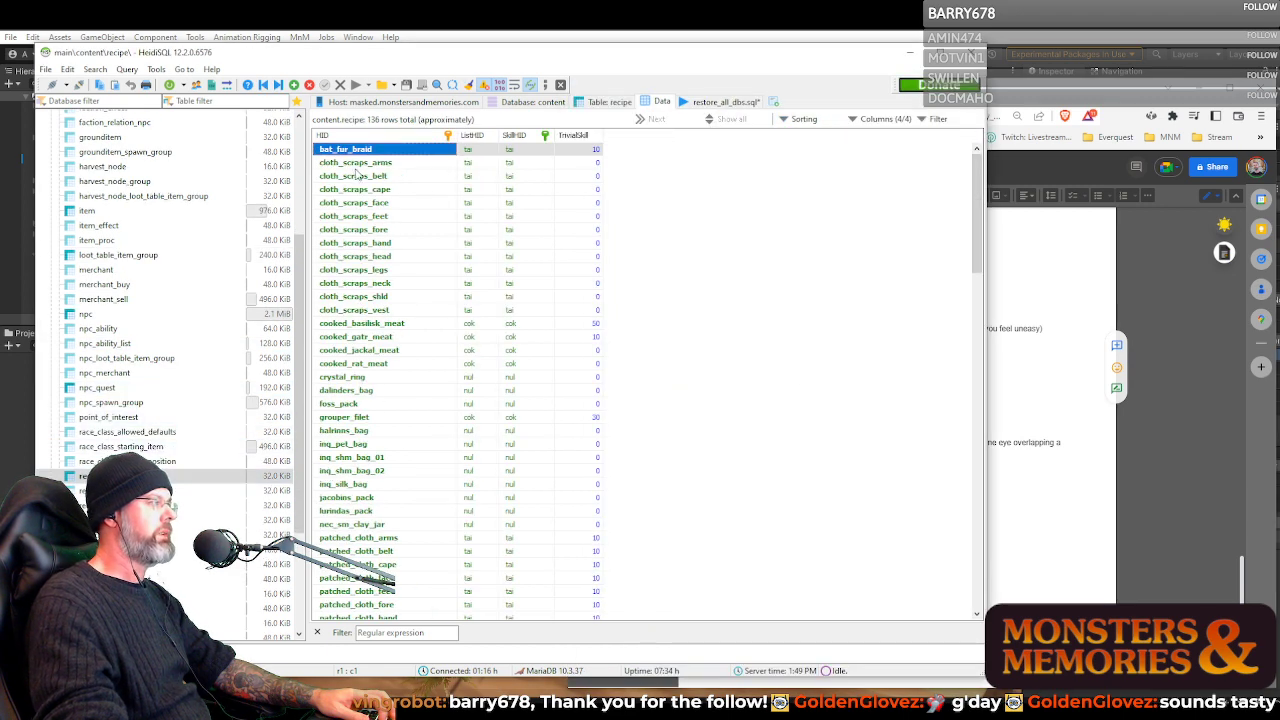
pyautogui.click(366, 378)
pyautogui.keyDown('shift'); pyautogui.click(366, 404); pyautogui.keyUp('shift')
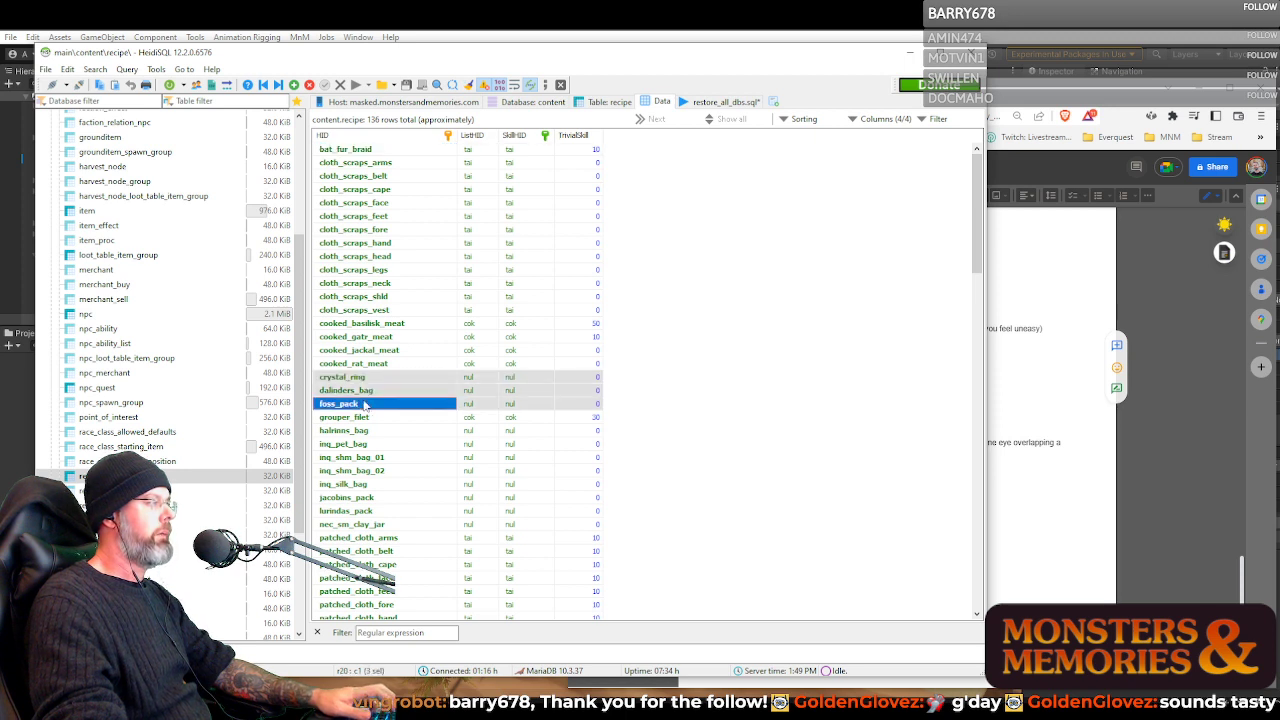
pyautogui.keyDown('ctrl'); pyautogui.click(364, 432); pyautogui.keyUp('ctrl')
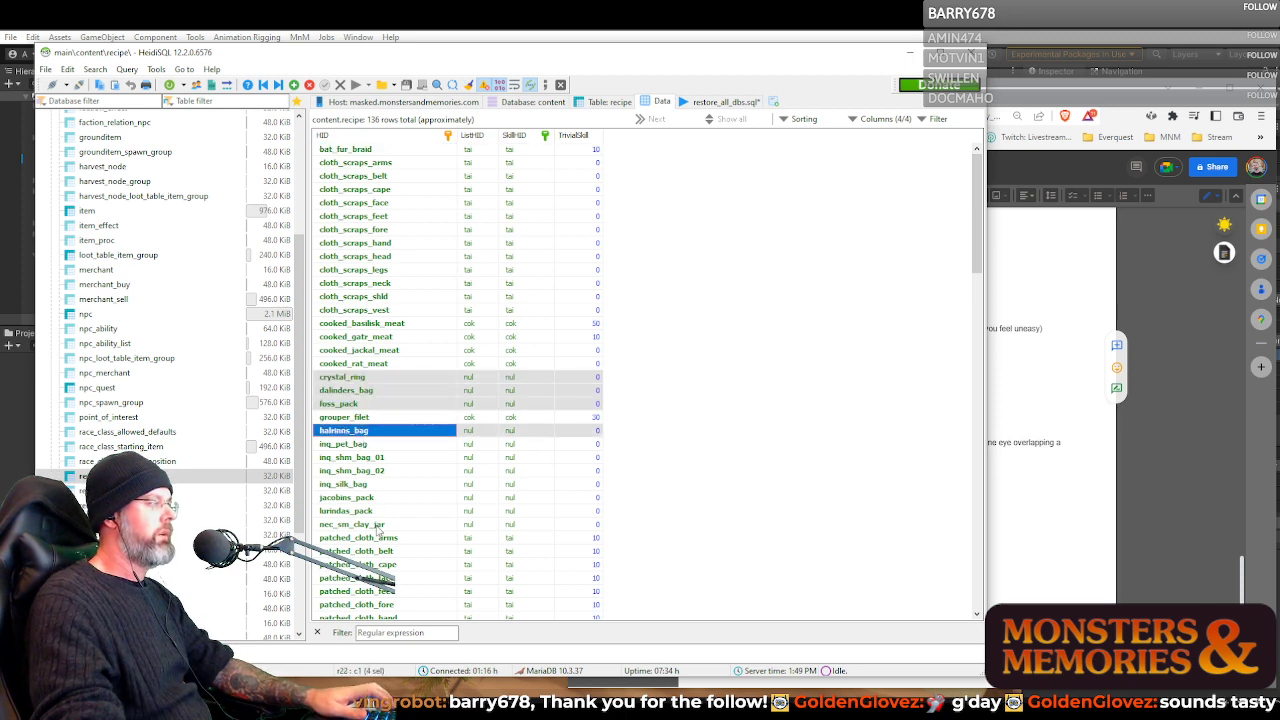
pyautogui.keyDown('ctrl'); pyautogui.click(362, 460); pyautogui.keyUp('ctrl')
pyautogui.keyDown('ctrl'); pyautogui.click(361, 474); pyautogui.keyUp('ctrl')
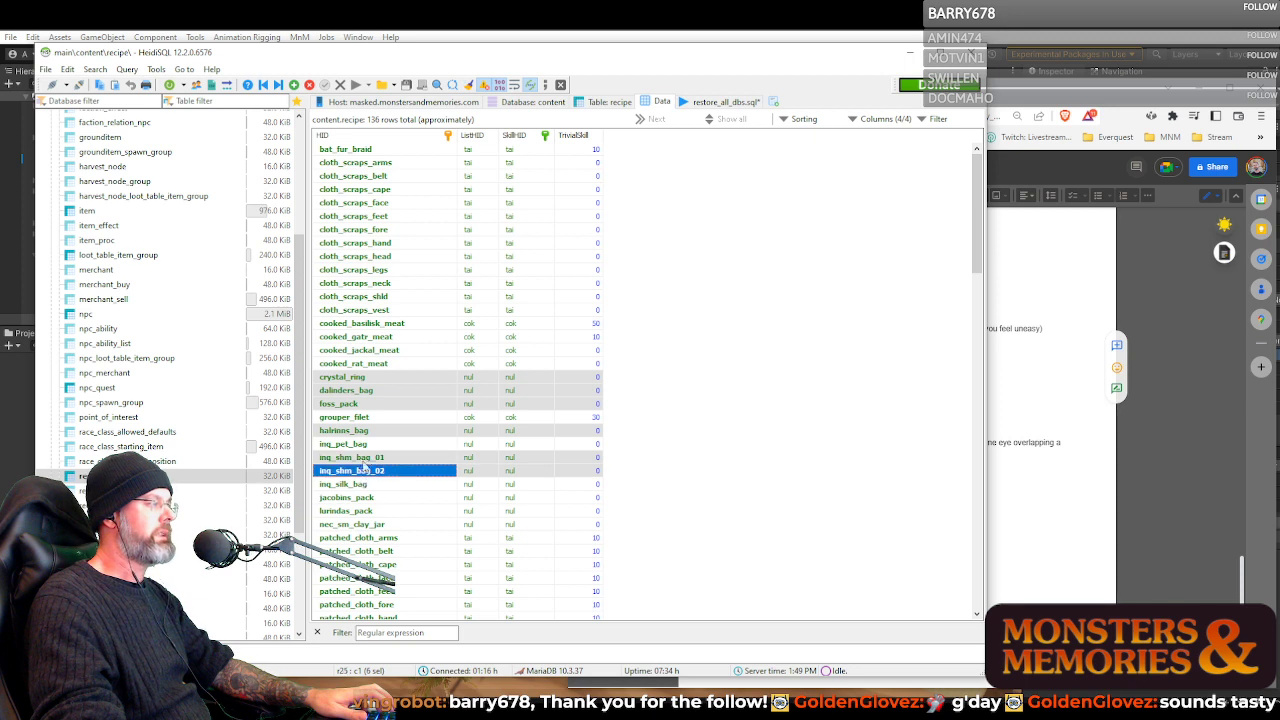
pyautogui.keyDown('ctrl'); pyautogui.click(367, 446); pyautogui.keyUp('ctrl')
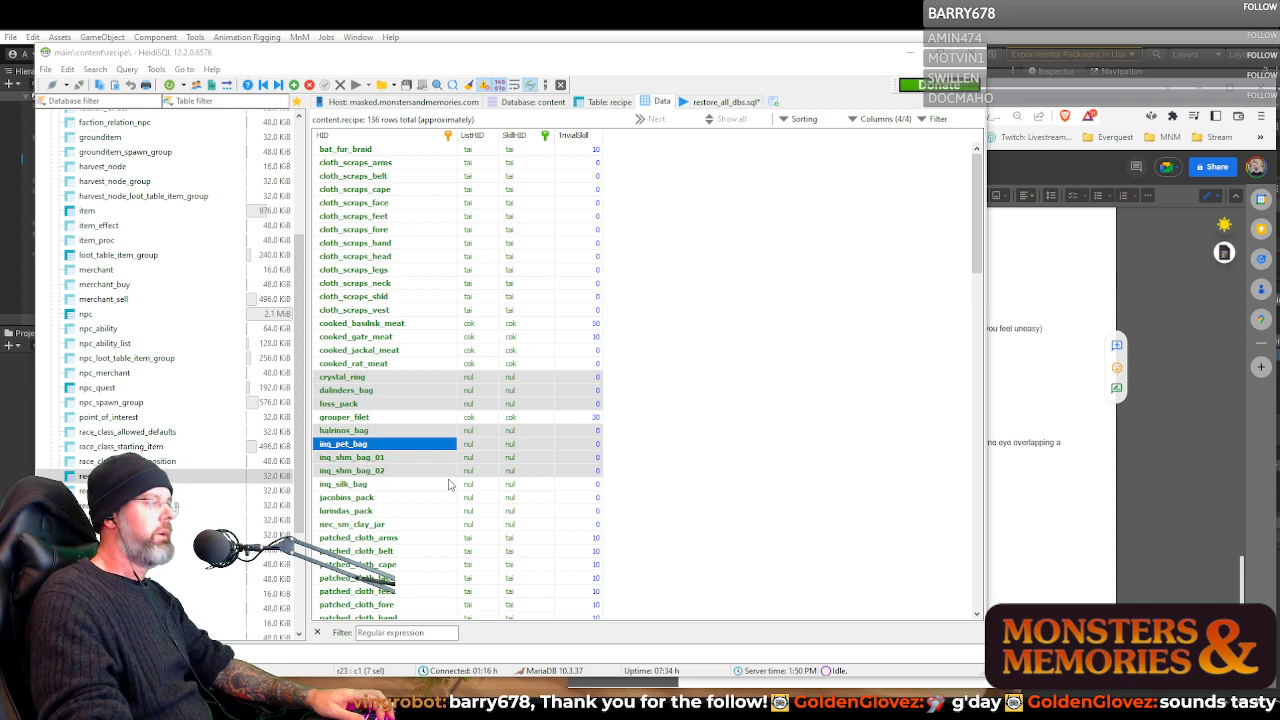
# Check the ListHID, SkillHID and skill-level columns of the inq_shm_bag_02 recipe, and open the recipe_component table data
pyautogui.click(393, 500)
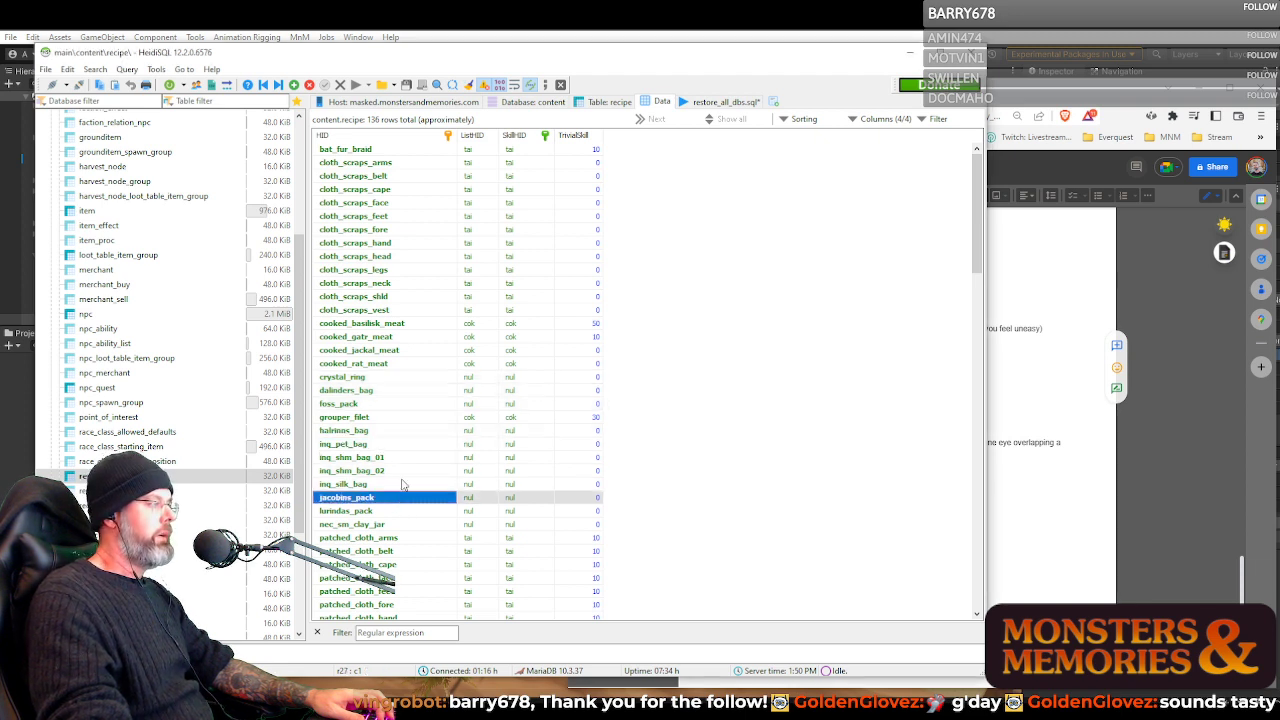
pyautogui.click(405, 484)
pyautogui.click(483, 471)
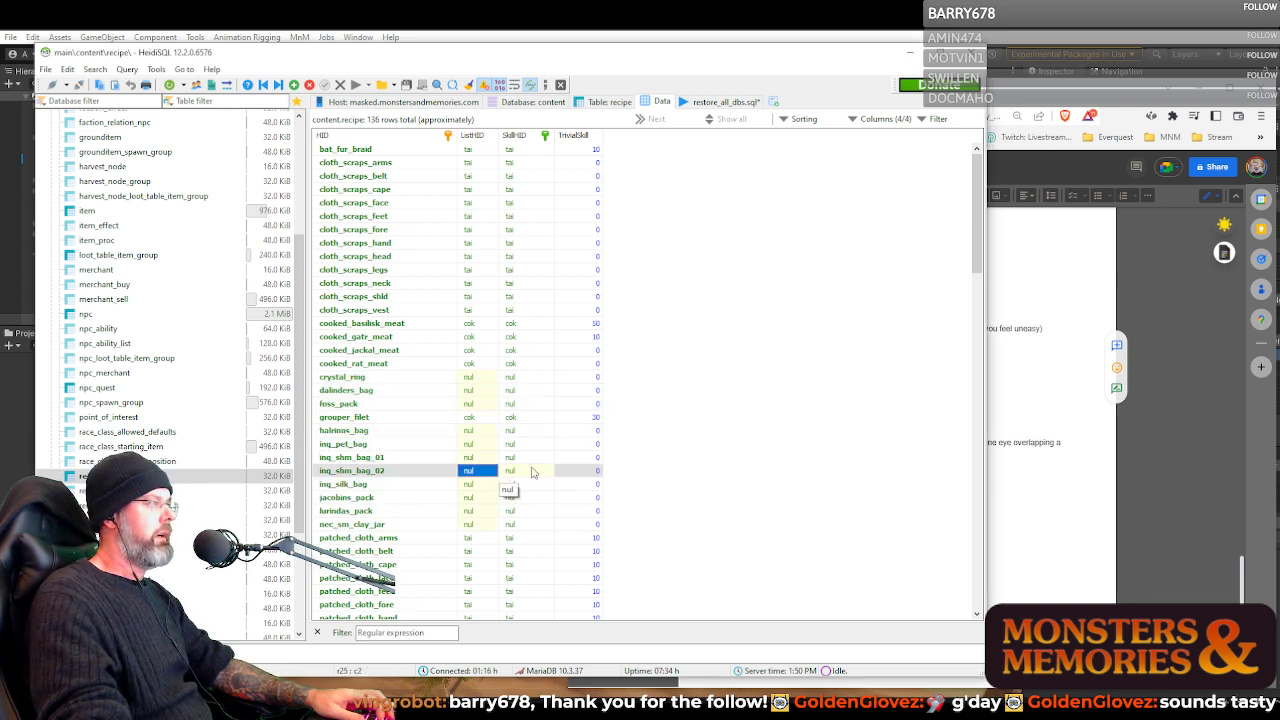
pyautogui.click(579, 471)
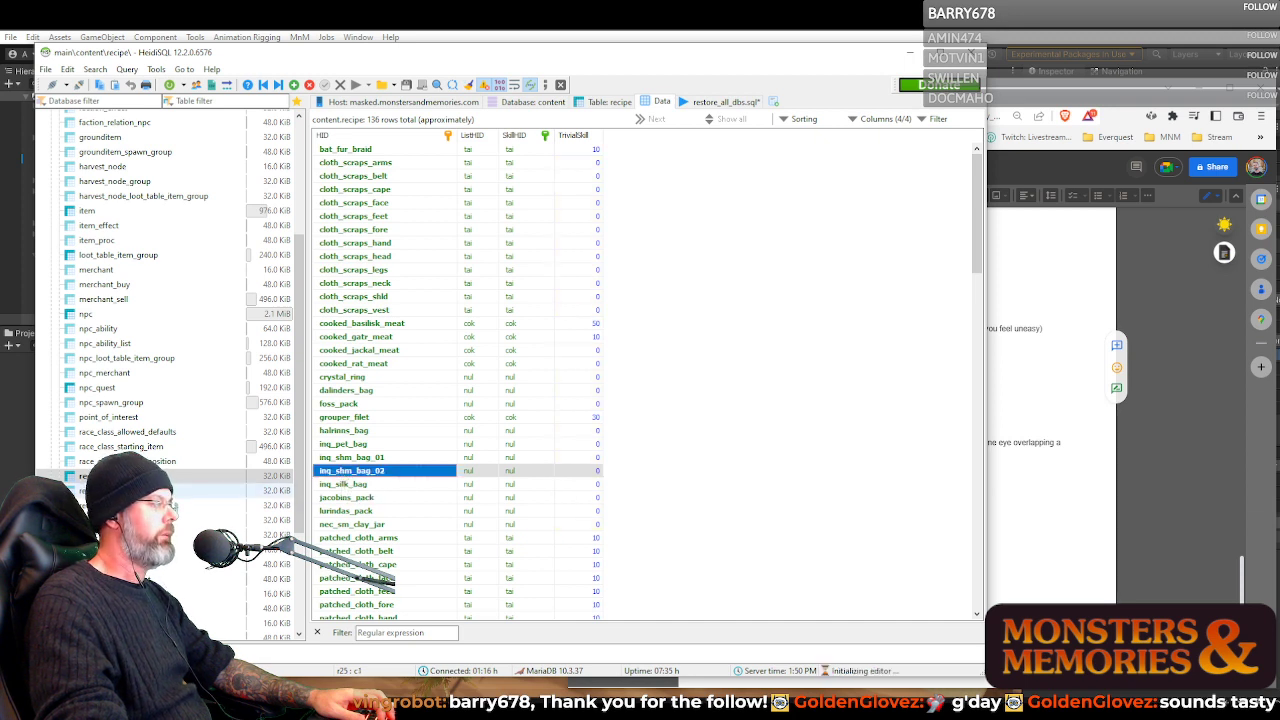
pyautogui.click(250, 492)
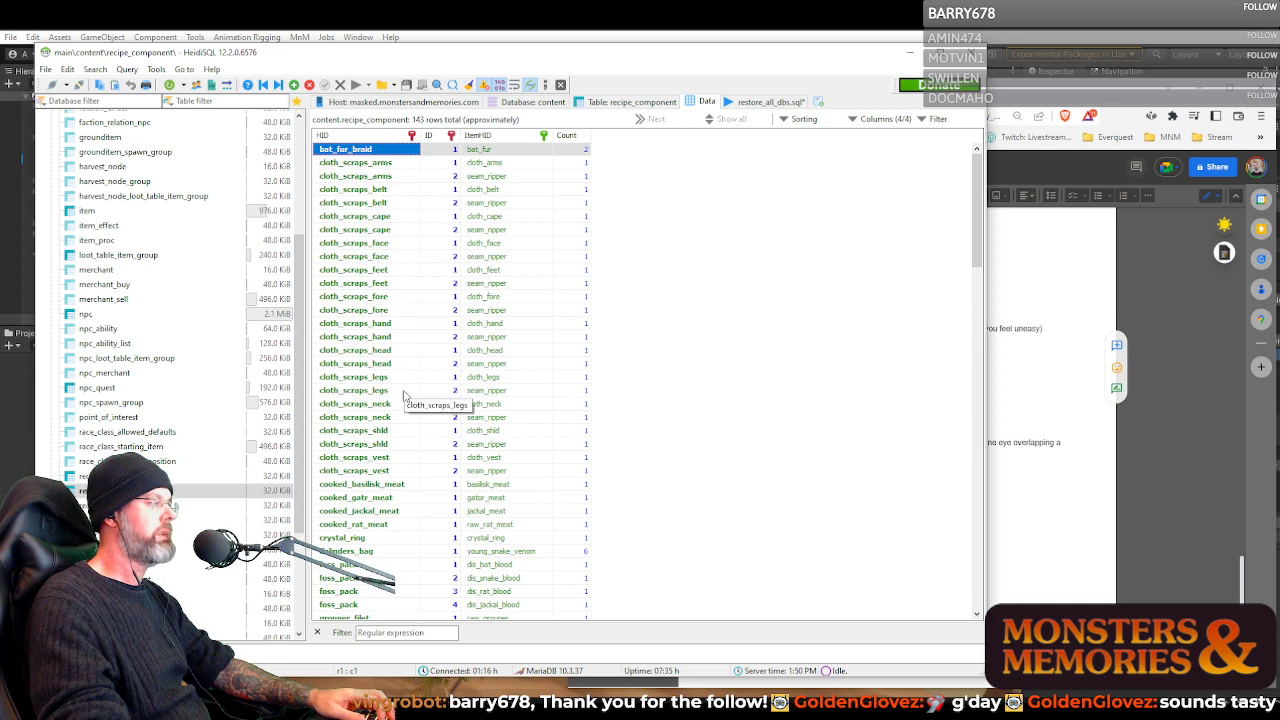
# Find the dalinders_bag recipe in the recipe_component data and select its component item young_snake_venom
pyautogui.click(350, 551)
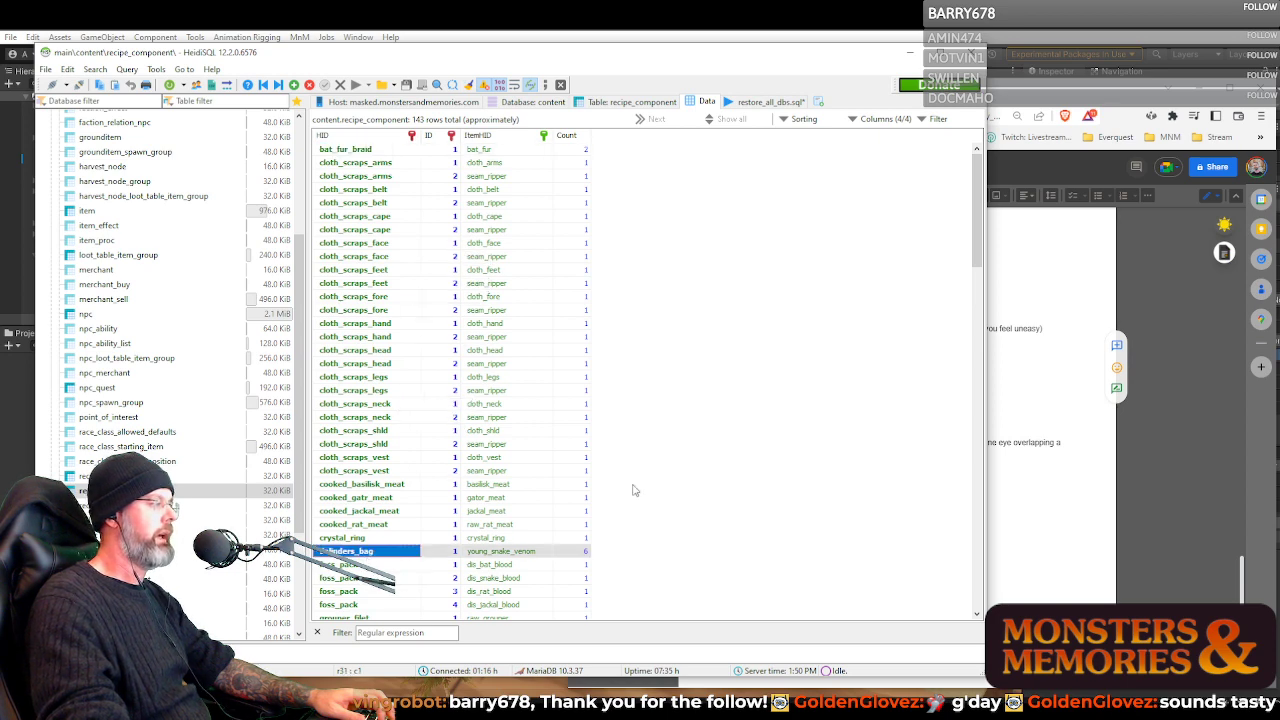
pyautogui.scroll(-7, 632, 484)
pyautogui.scroll(-1, 629, 485)
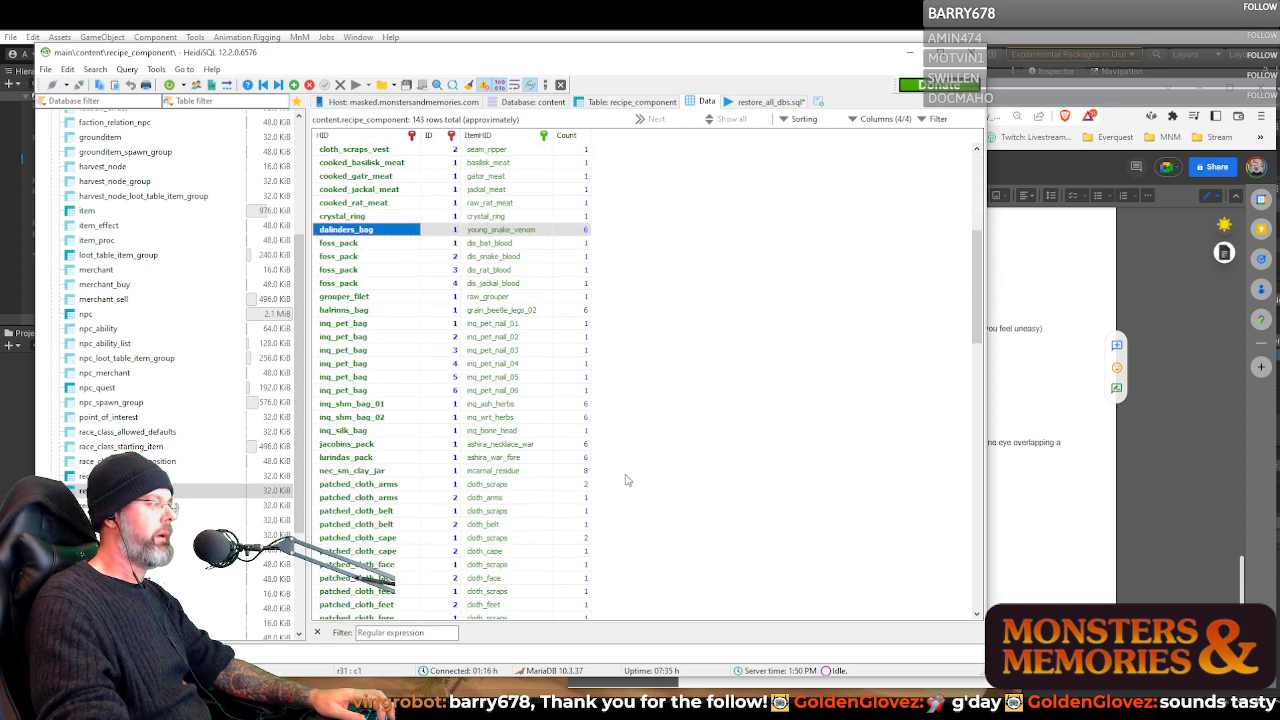
pyautogui.click(507, 231)
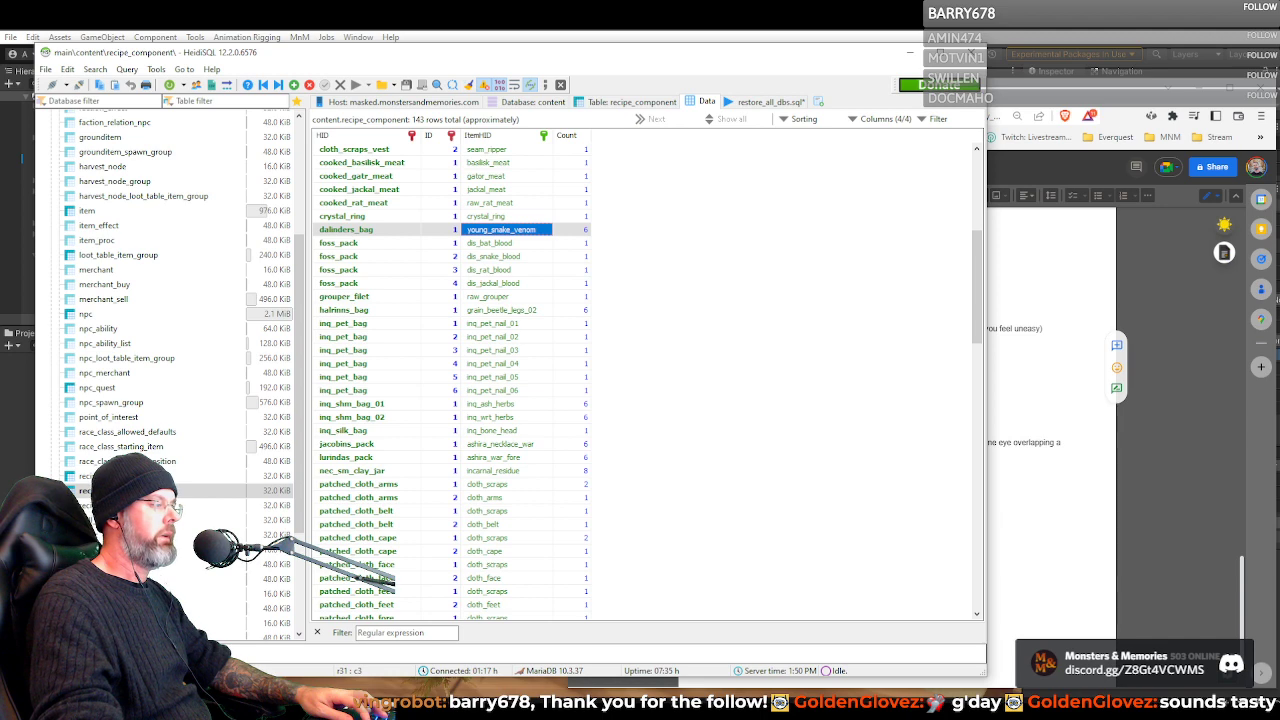
# In the second HeidiSQL window, filter the item table data by young_snake_venom, check its Description and Tags, and minimize that window
pyautogui.moveTo(676, 712)
pyautogui.click(724, 681)
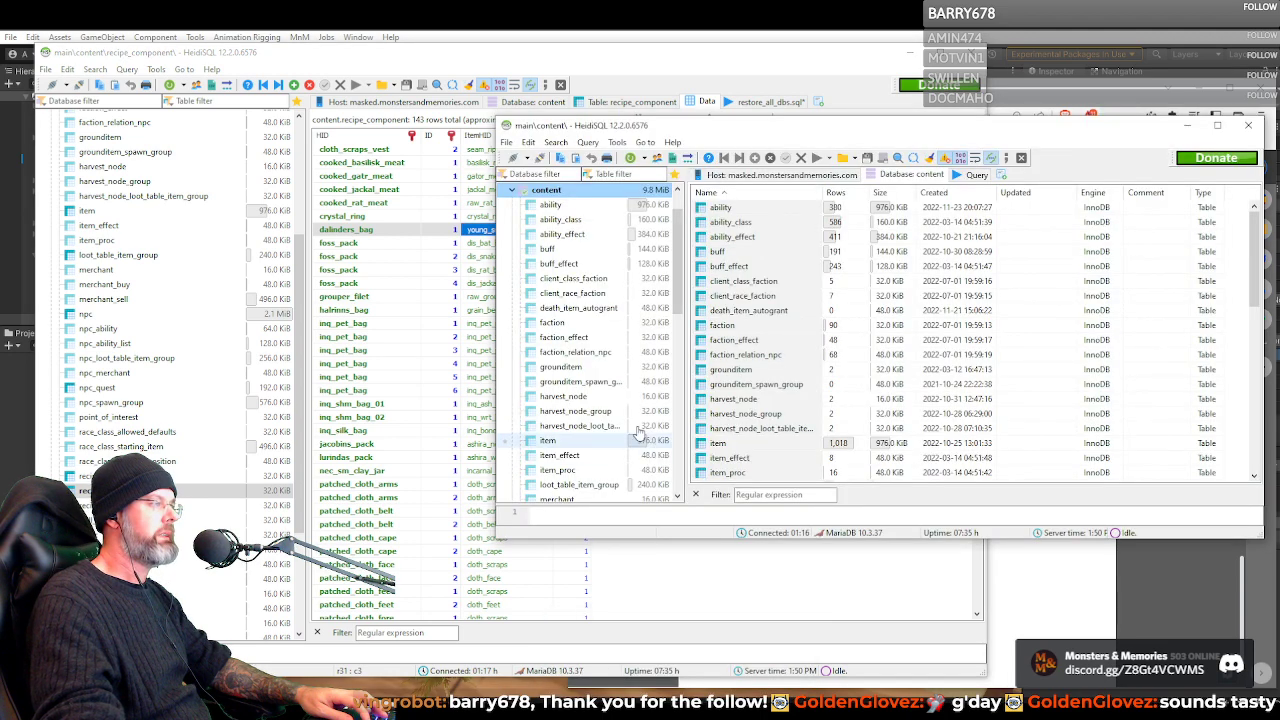
pyautogui.click(548, 440)
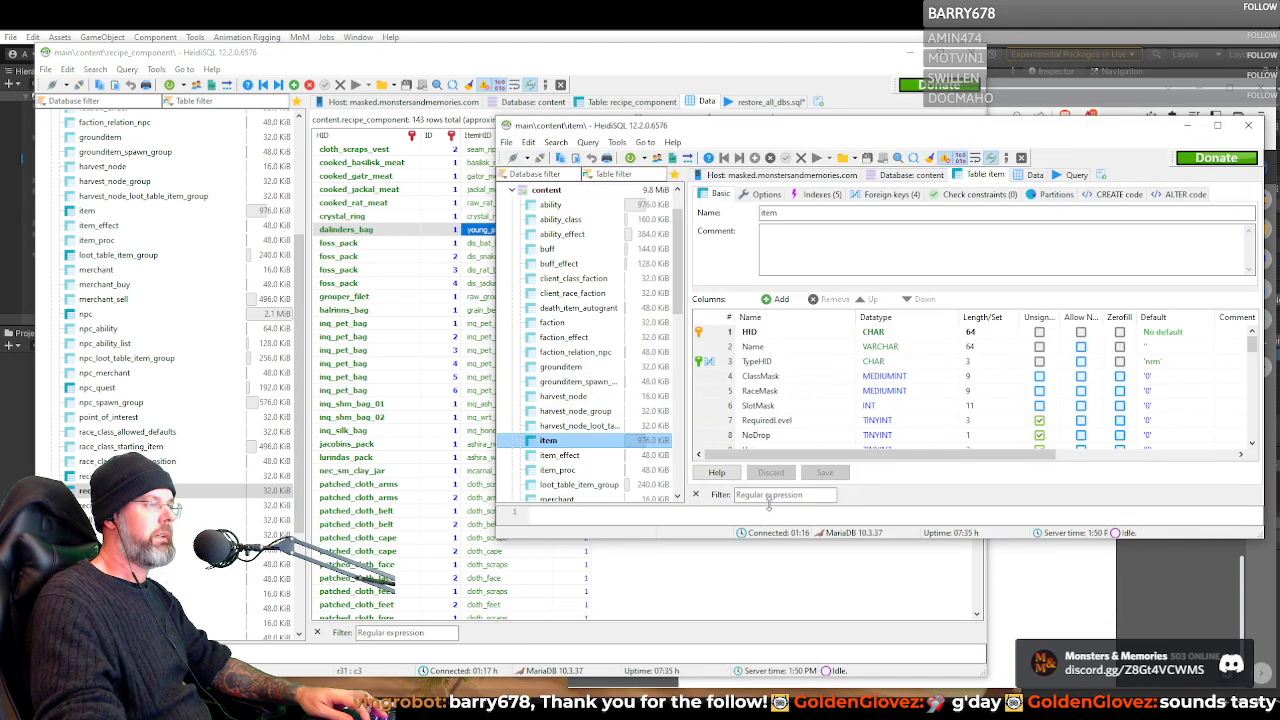
pyautogui.click(1035, 175)
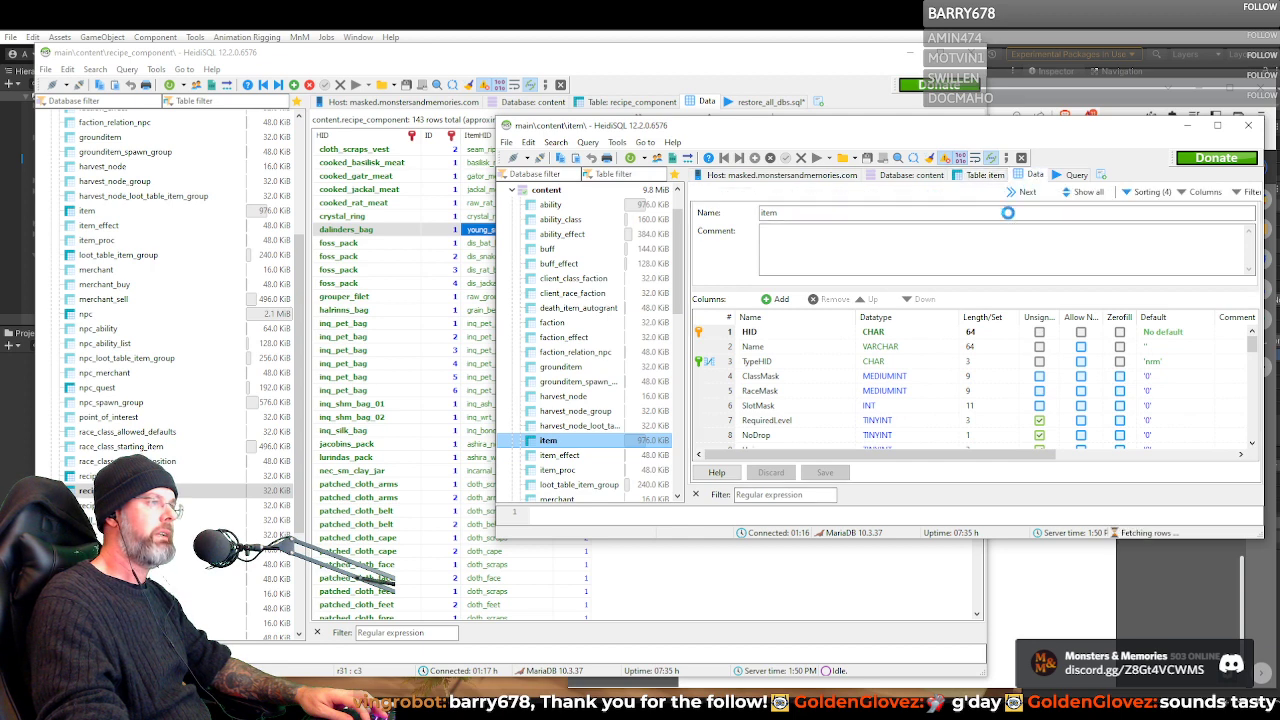
pyautogui.click(785, 496)
pyautogui.write('young_snake_venom')
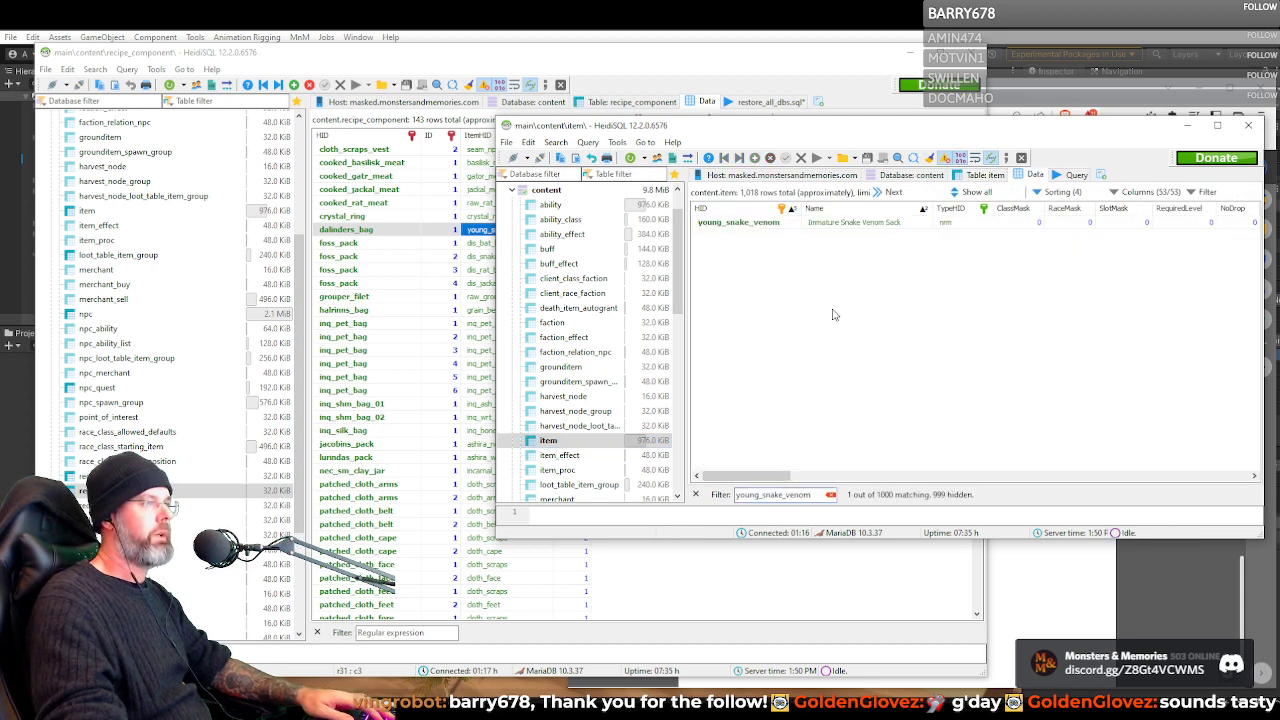
pyautogui.moveTo(769, 476); pyautogui.dragTo(1165, 470)
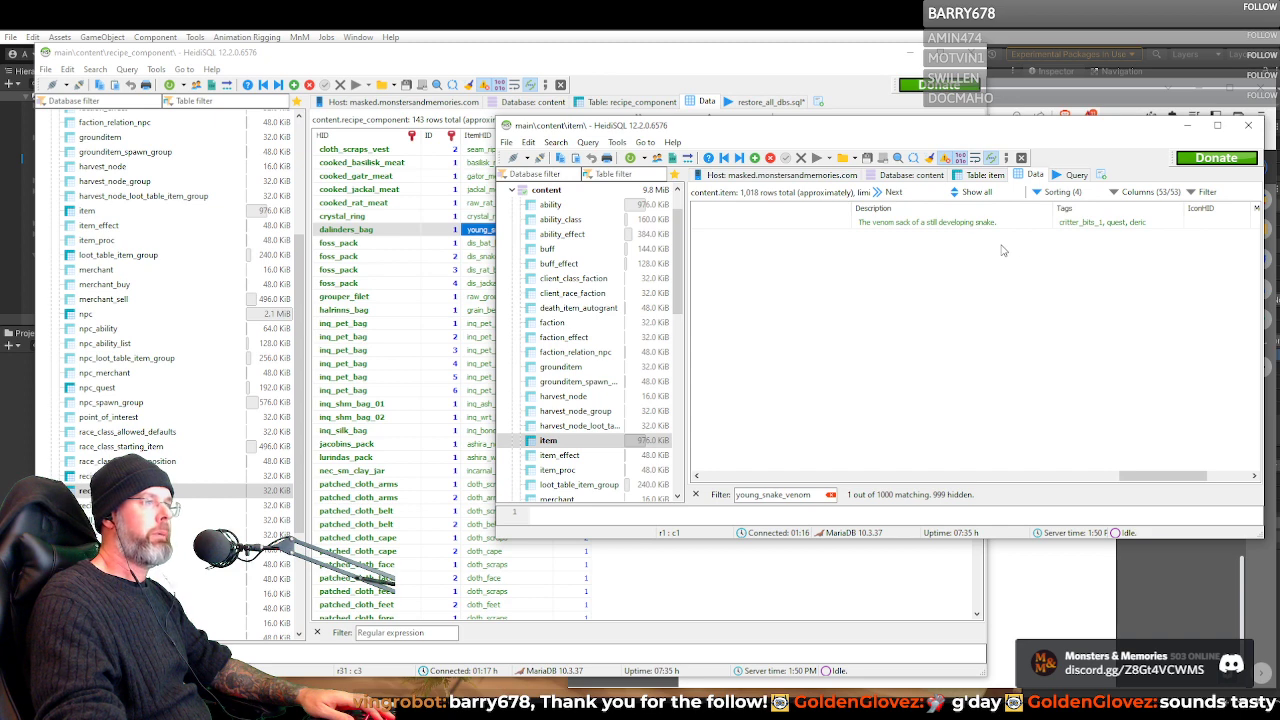
pyautogui.click(1190, 132)
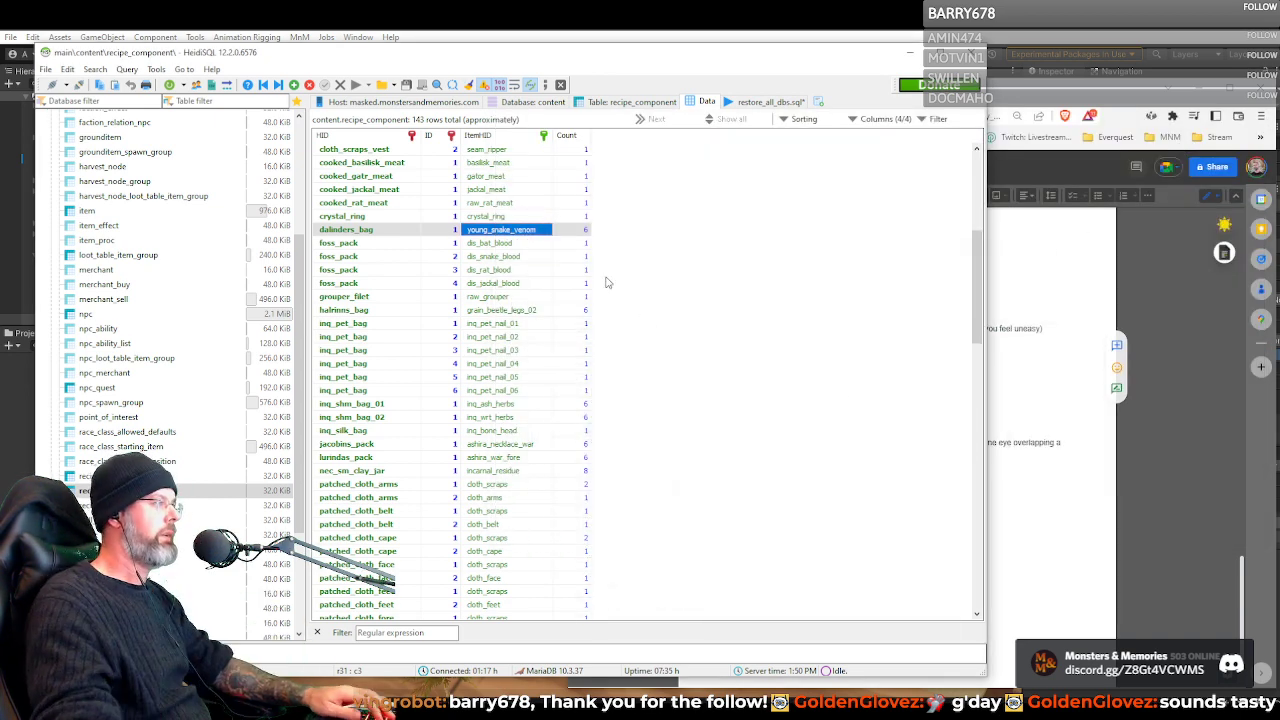
# Check the component rows of halrinns_bag and dalinders_bag, and the Count of inq_pet_nail_01 through inq_pet_nail_06 for inq_pet_bag
pyautogui.click(370, 312)
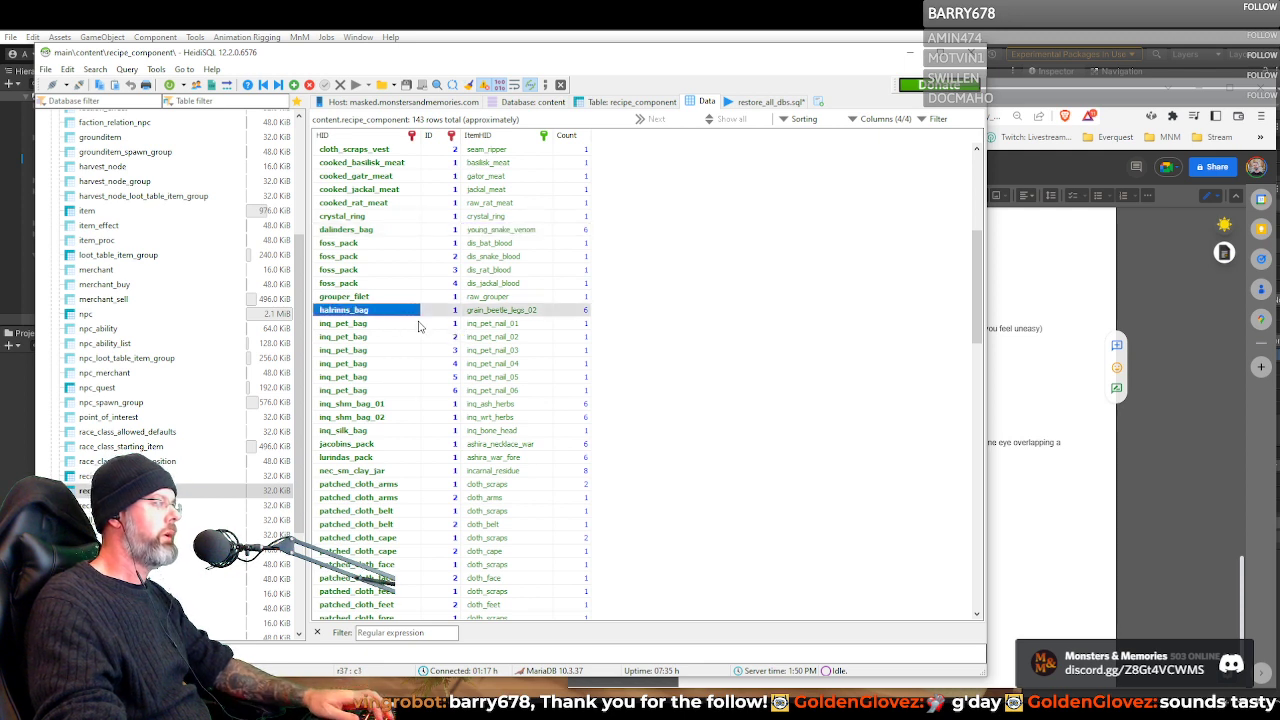
pyautogui.click(580, 233)
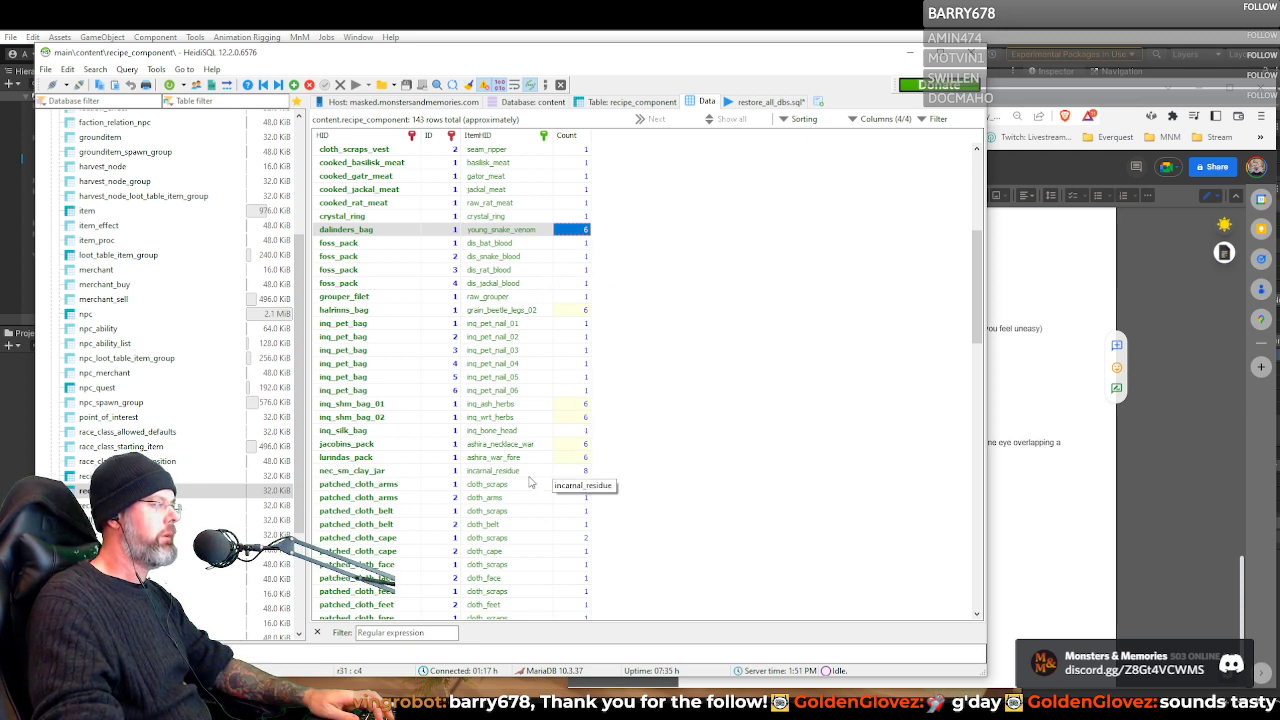
pyautogui.click(333, 325)
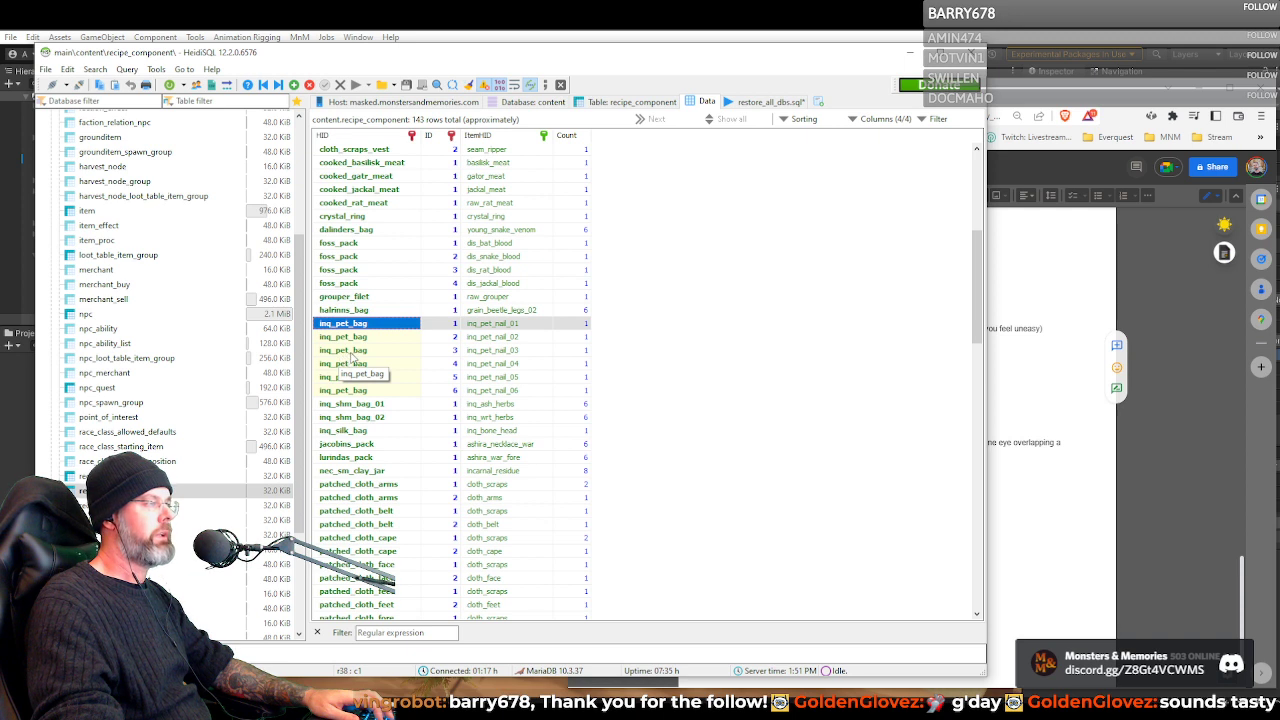
pyautogui.click(540, 325)
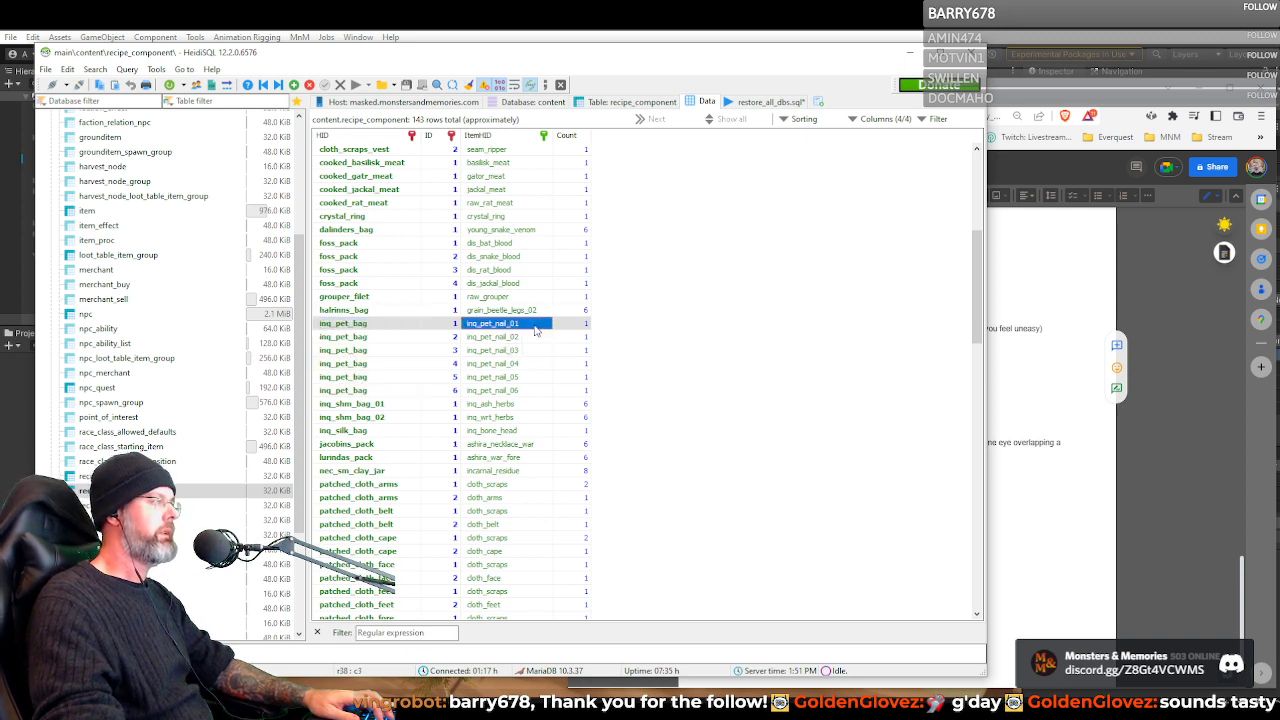
pyautogui.click(571, 325)
pyautogui.click(570, 337)
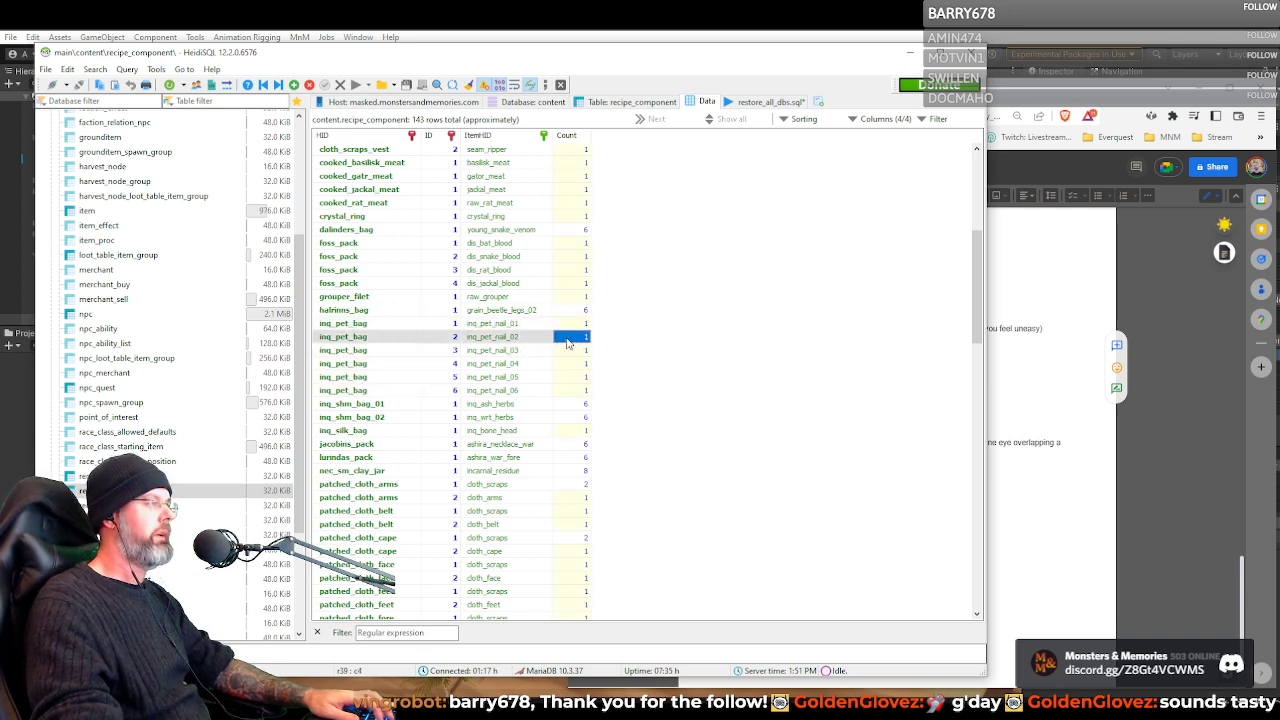
pyautogui.click(569, 350)
pyautogui.click(568, 363)
pyautogui.click(567, 377)
pyautogui.click(566, 391)
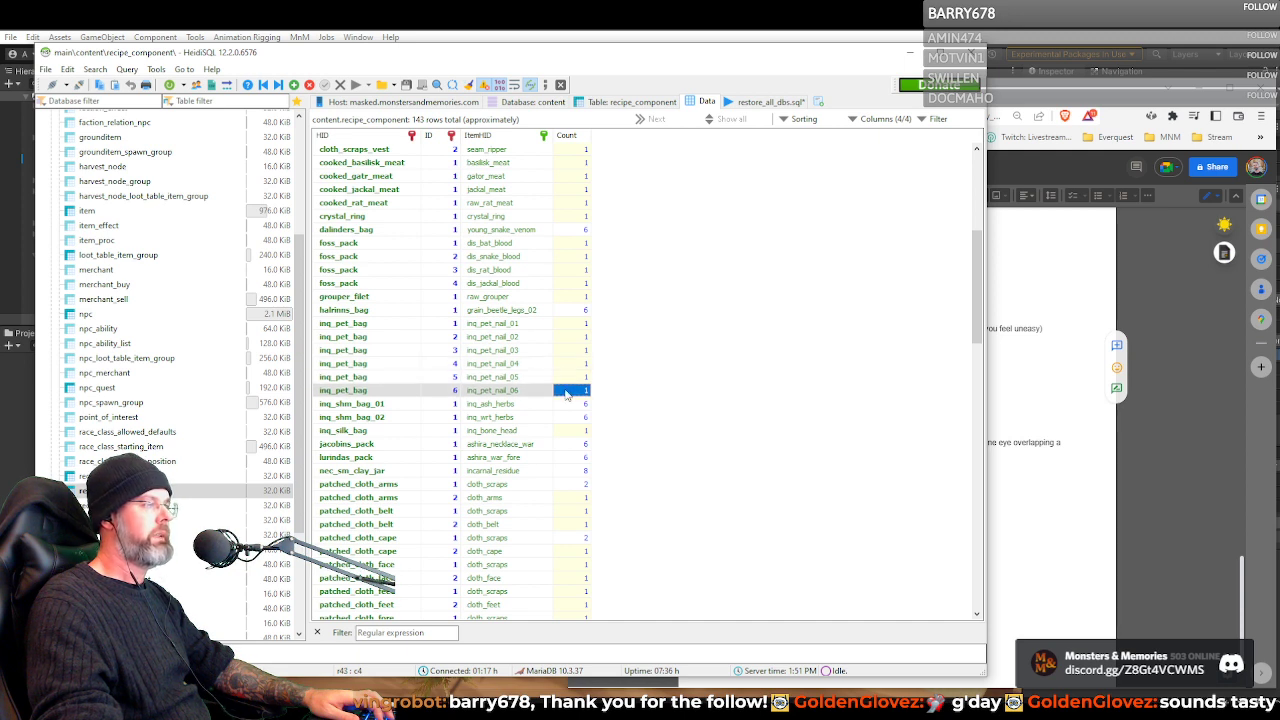
pyautogui.keyDown('shift'); pyautogui.click(572, 325); pyautogui.keyUp('shift')
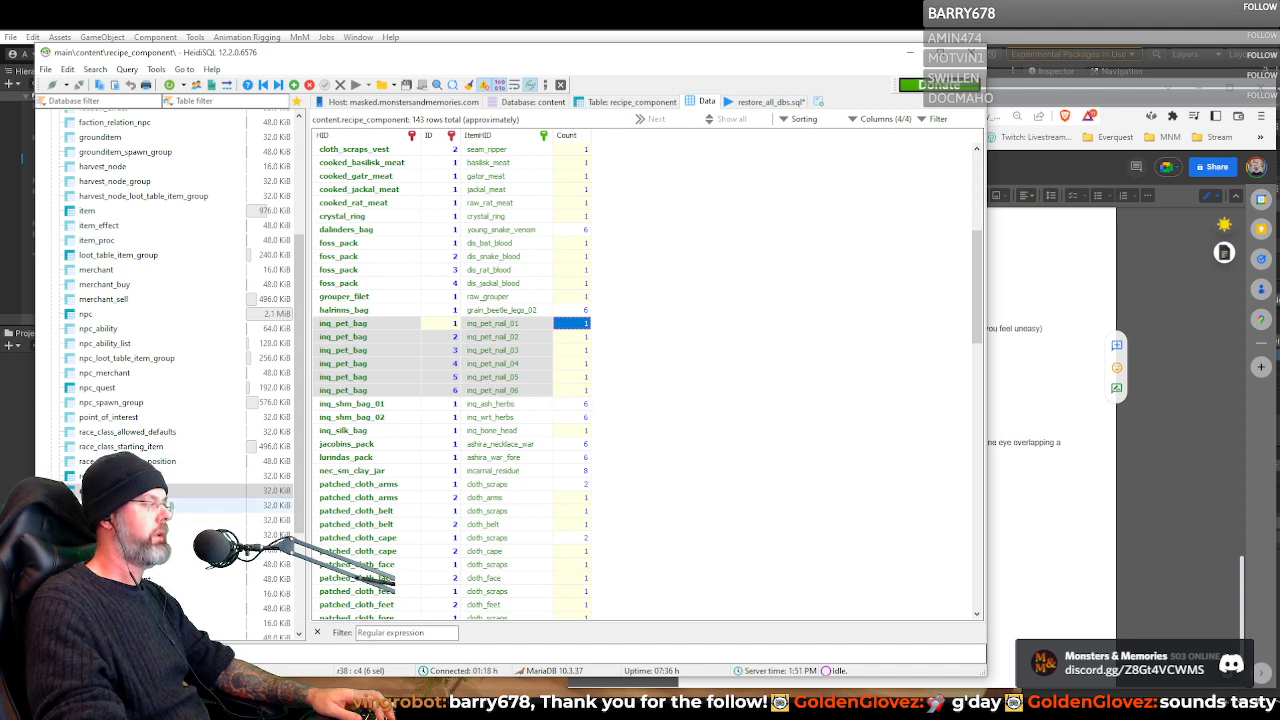
# Filter the recipe_result data by the recipe ID inq_pet_bag from recipe_component and select the result item inq_pet_bag_full
pyautogui.click(150, 505)
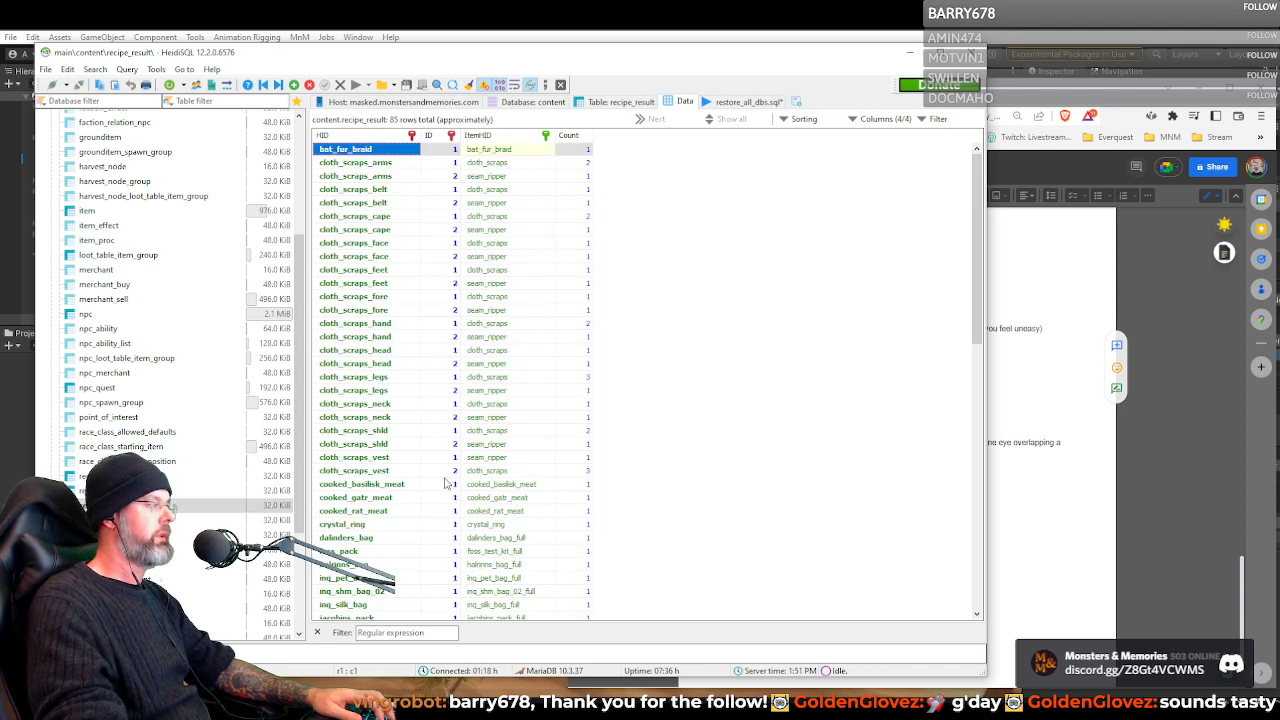
pyautogui.press('Up')
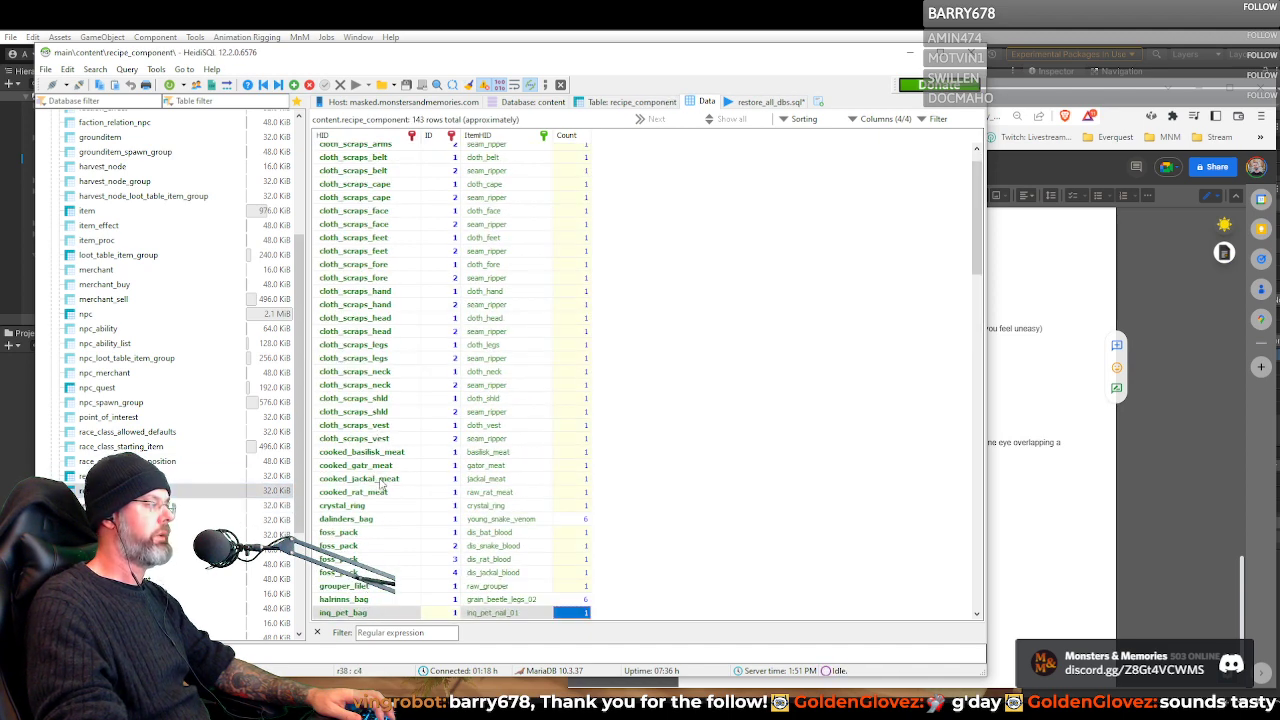
pyautogui.scroll(-6, 393, 484)
pyautogui.click(358, 373)
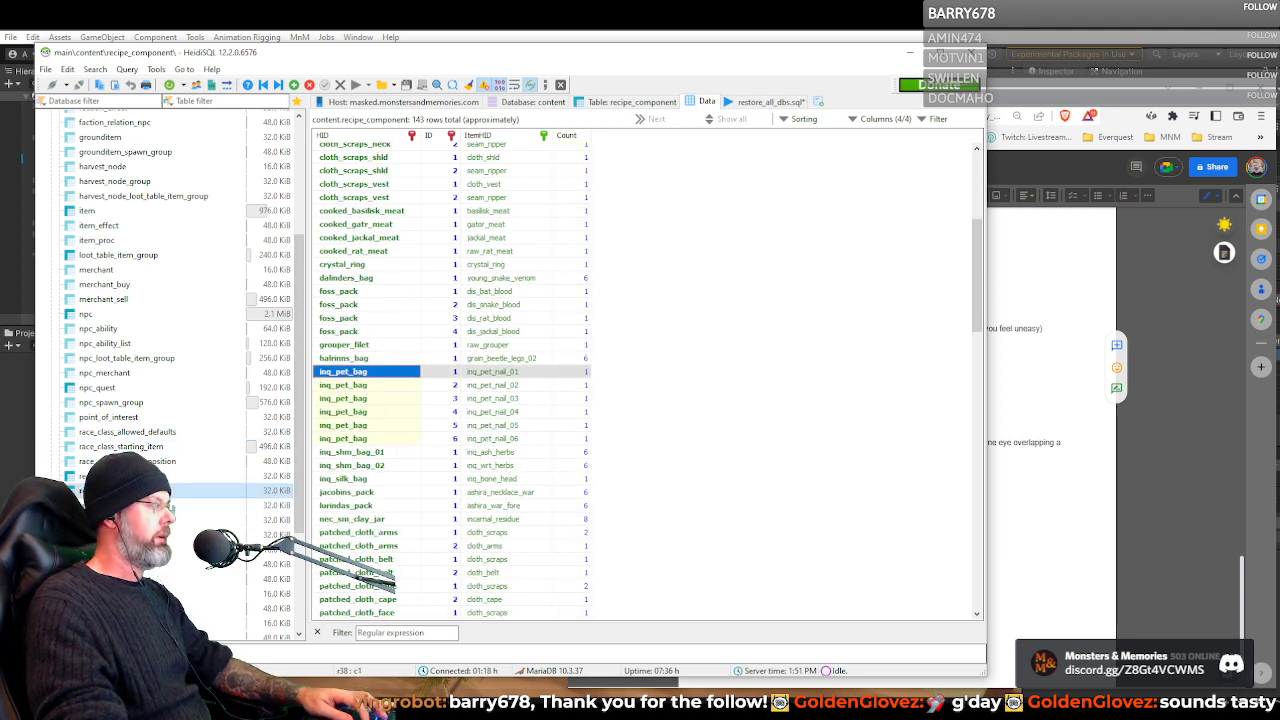
pyautogui.click(108, 505)
pyautogui.click(415, 633)
pyautogui.write('inq_pet_bag')
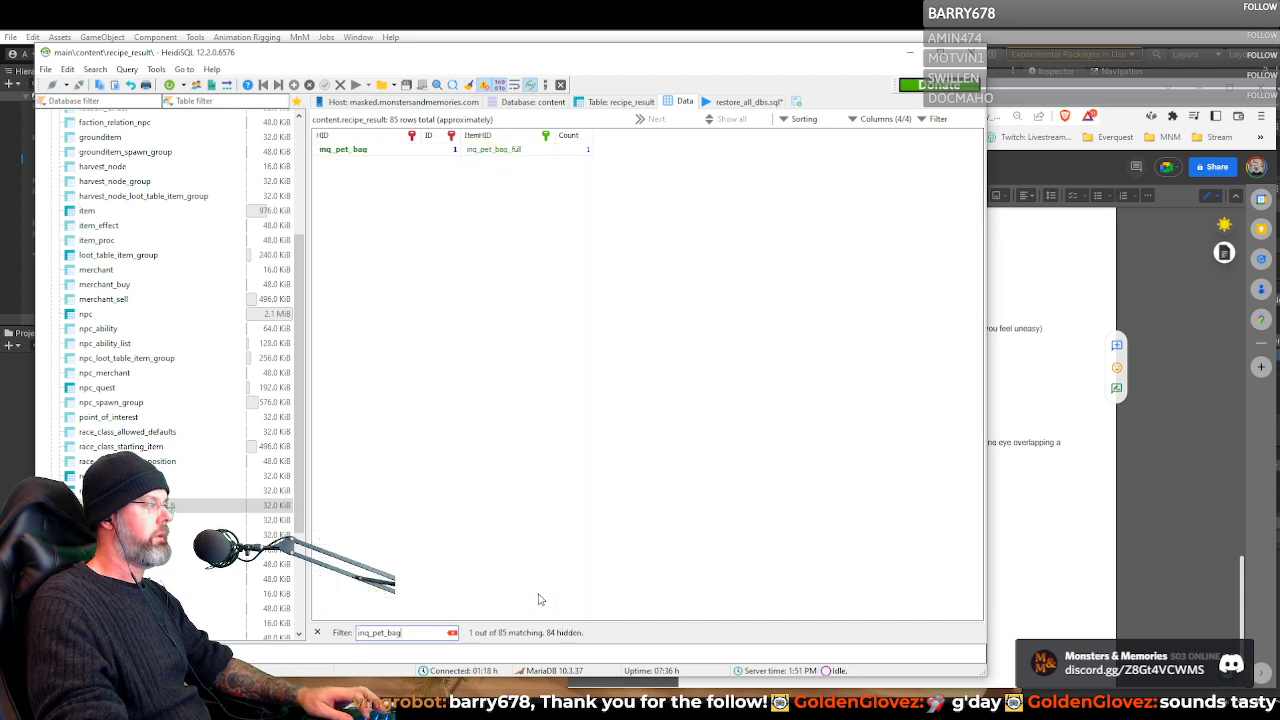
pyautogui.click(502, 151)
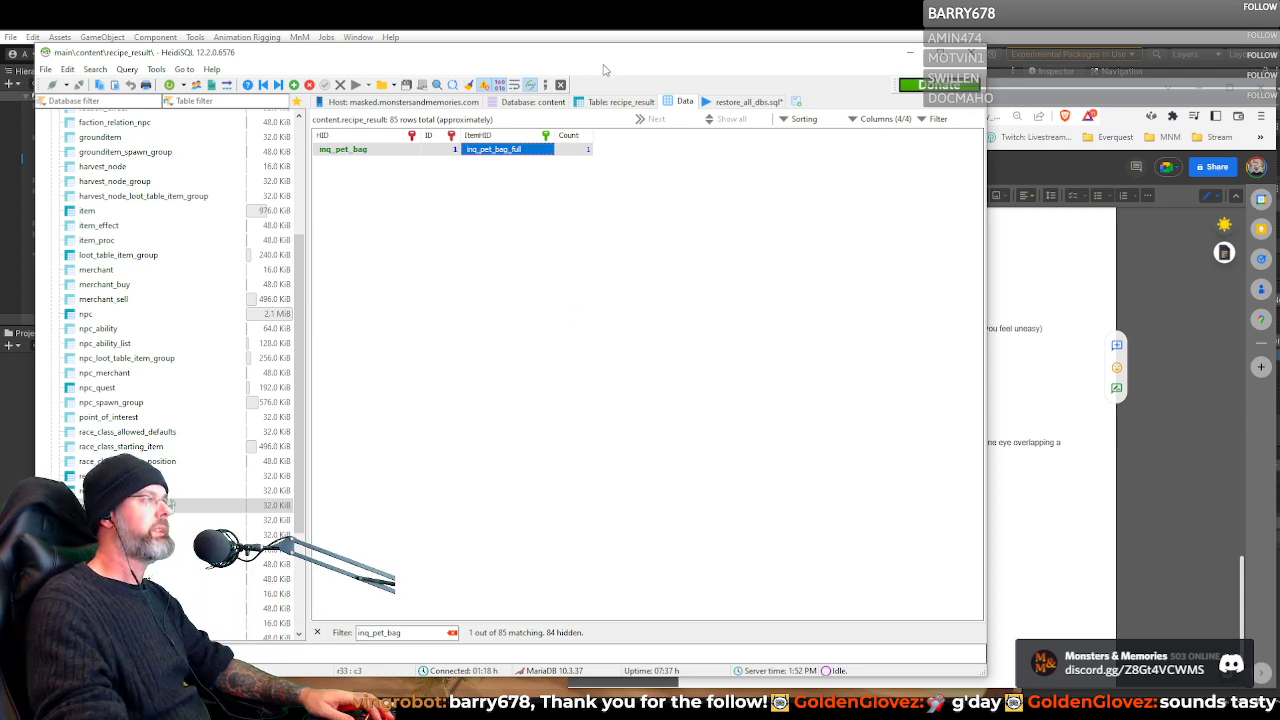
# Reposition the database window and revisit the recipe, recipe_component and recipe_result tables in turn
pyautogui.moveTo(610, 62)
pyautogui.mouseDown()
pyautogui.moveTo(655, 50)
pyautogui.moveTo(625, 51)
pyautogui.mouseUp()
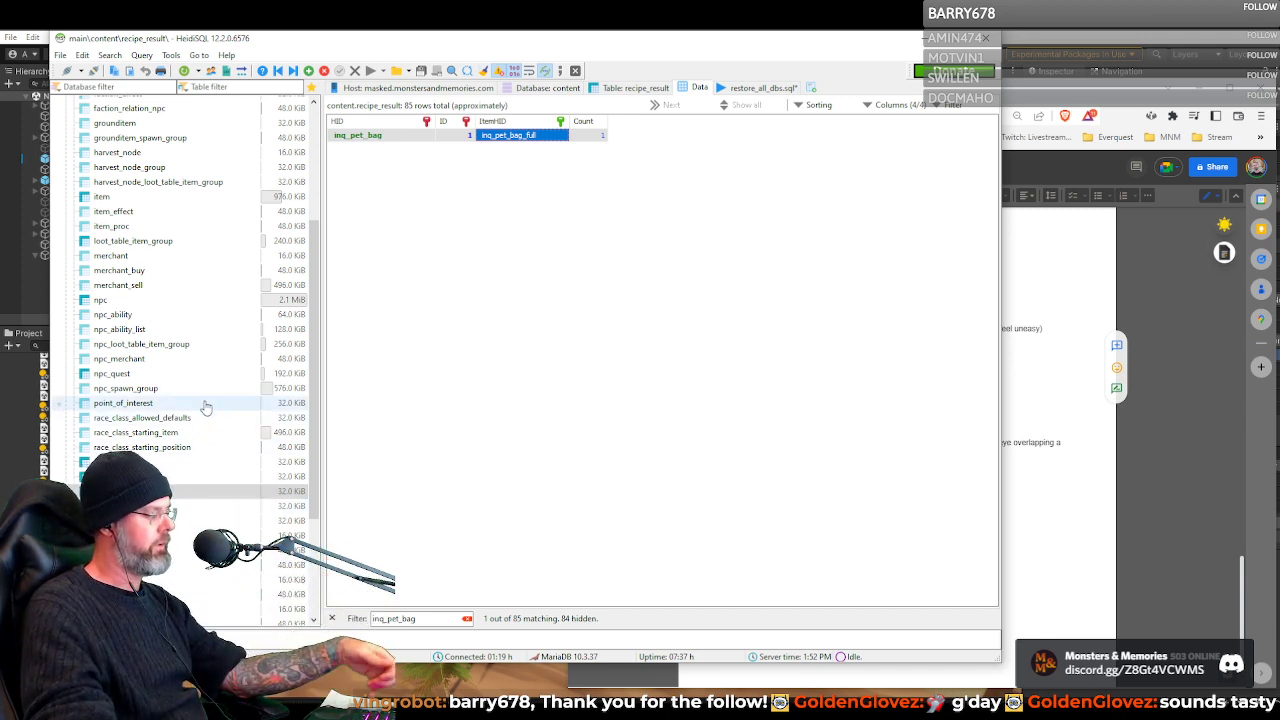
pyautogui.click(130, 462)
pyautogui.click(130, 477)
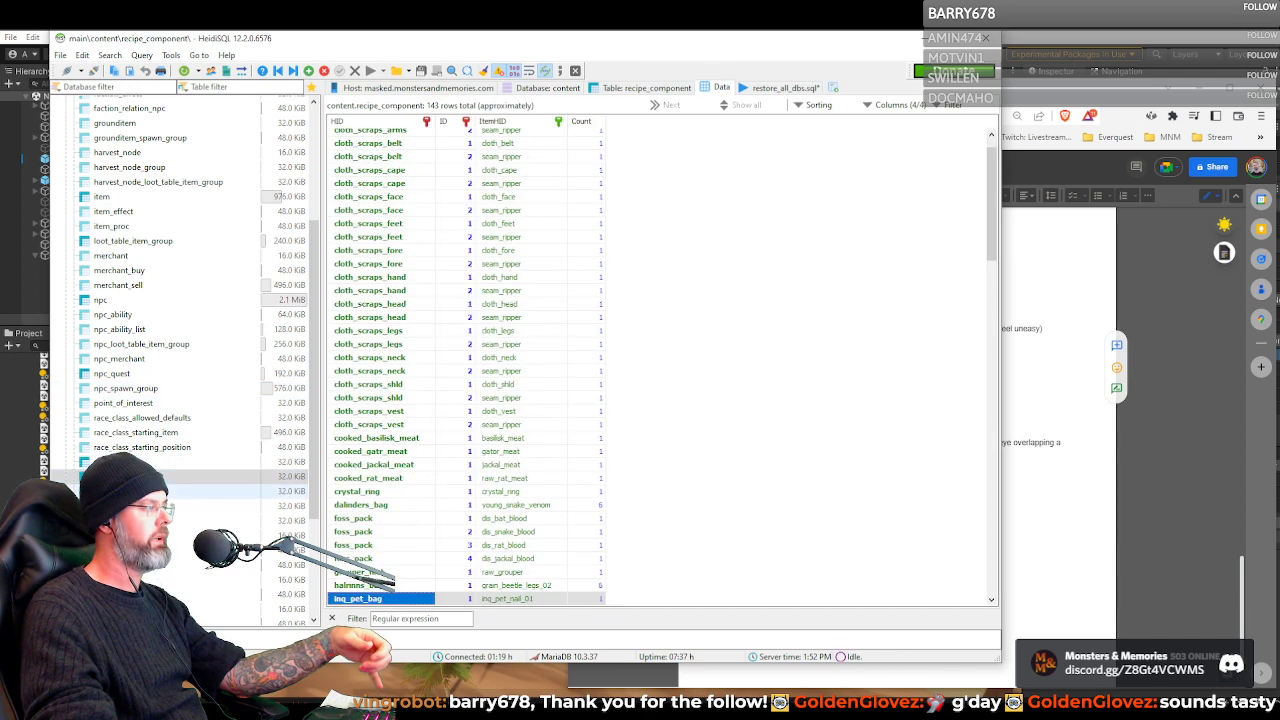
pyautogui.click(130, 491)
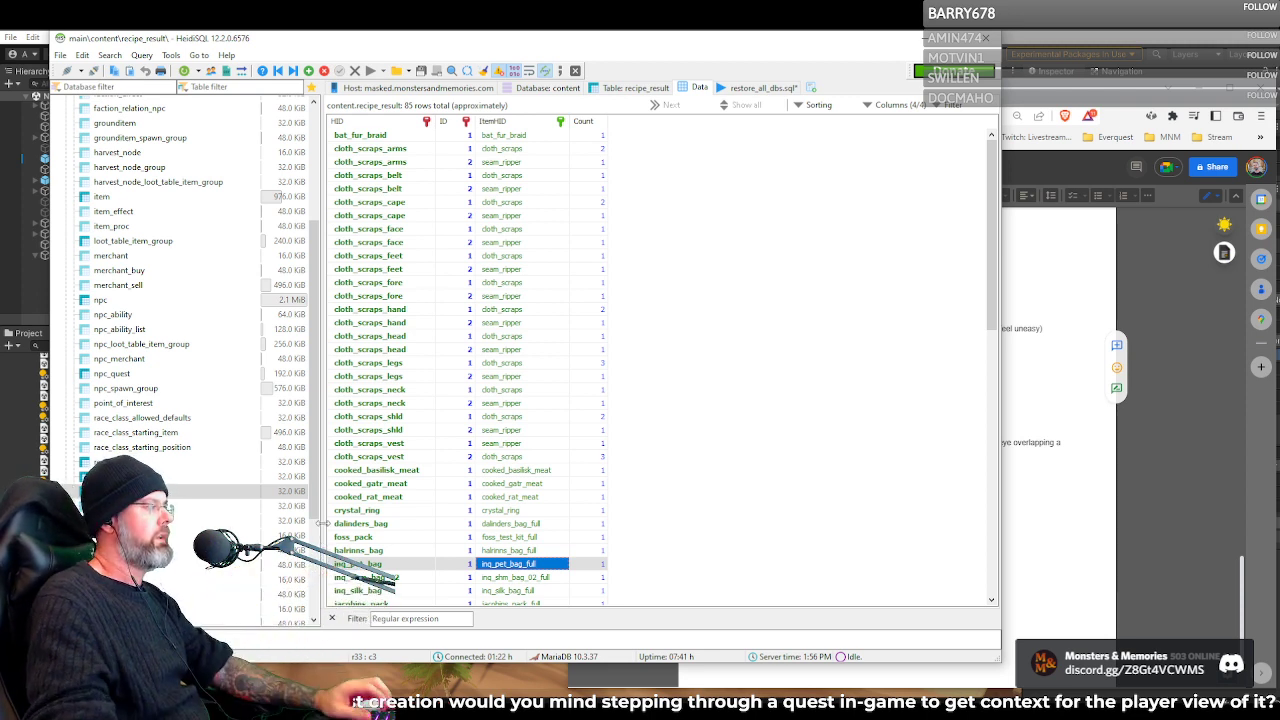
pyautogui.scroll(-2, 275, 487)
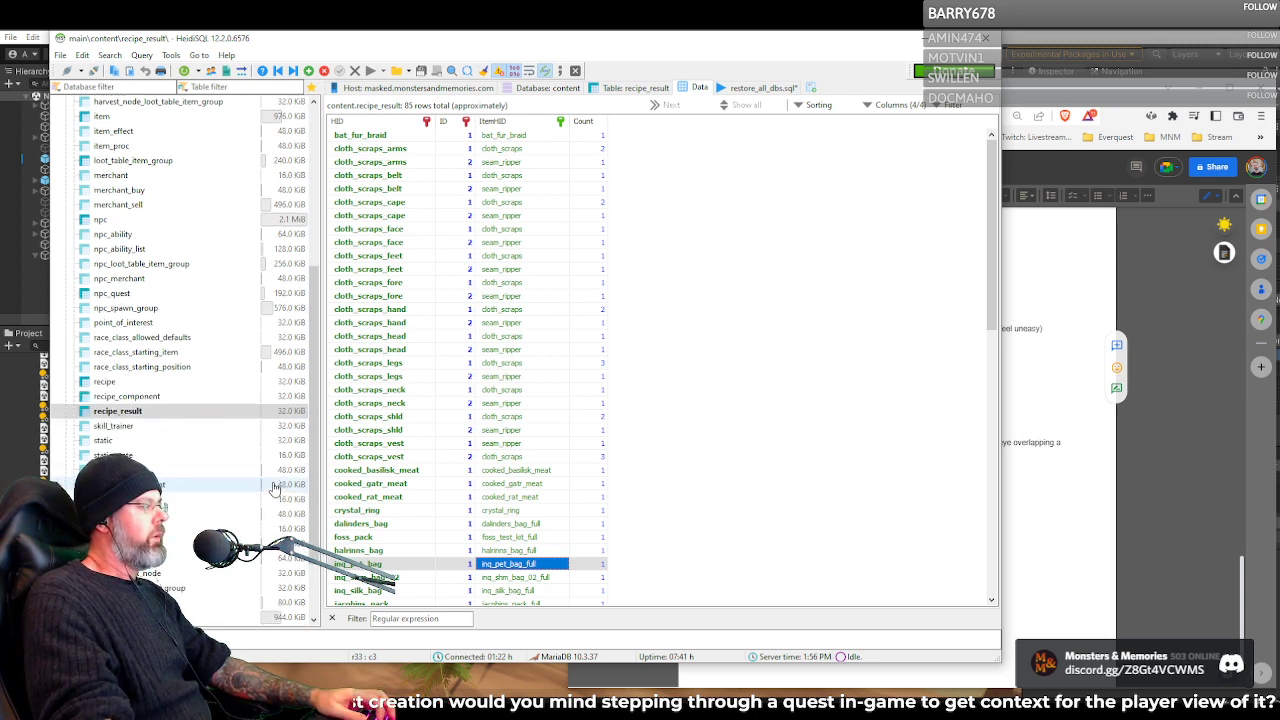
pyautogui.scroll(-1, 440, 467)
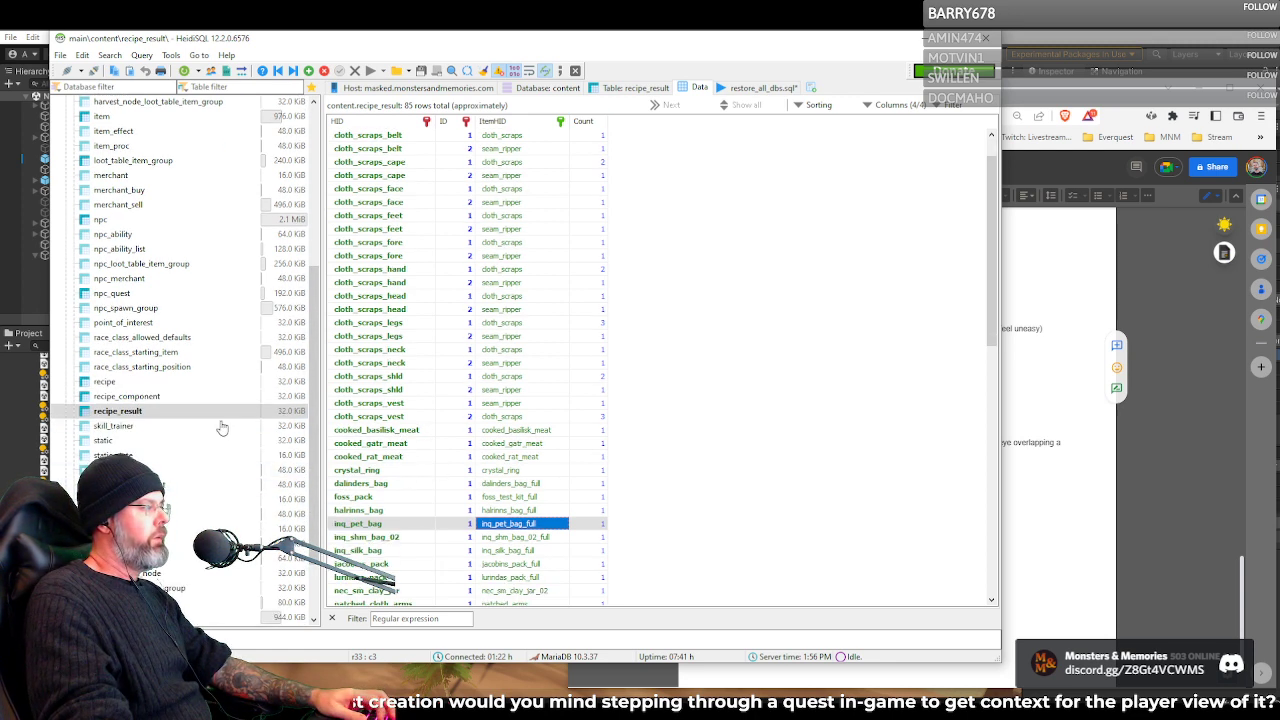
pyautogui.click(150, 411)
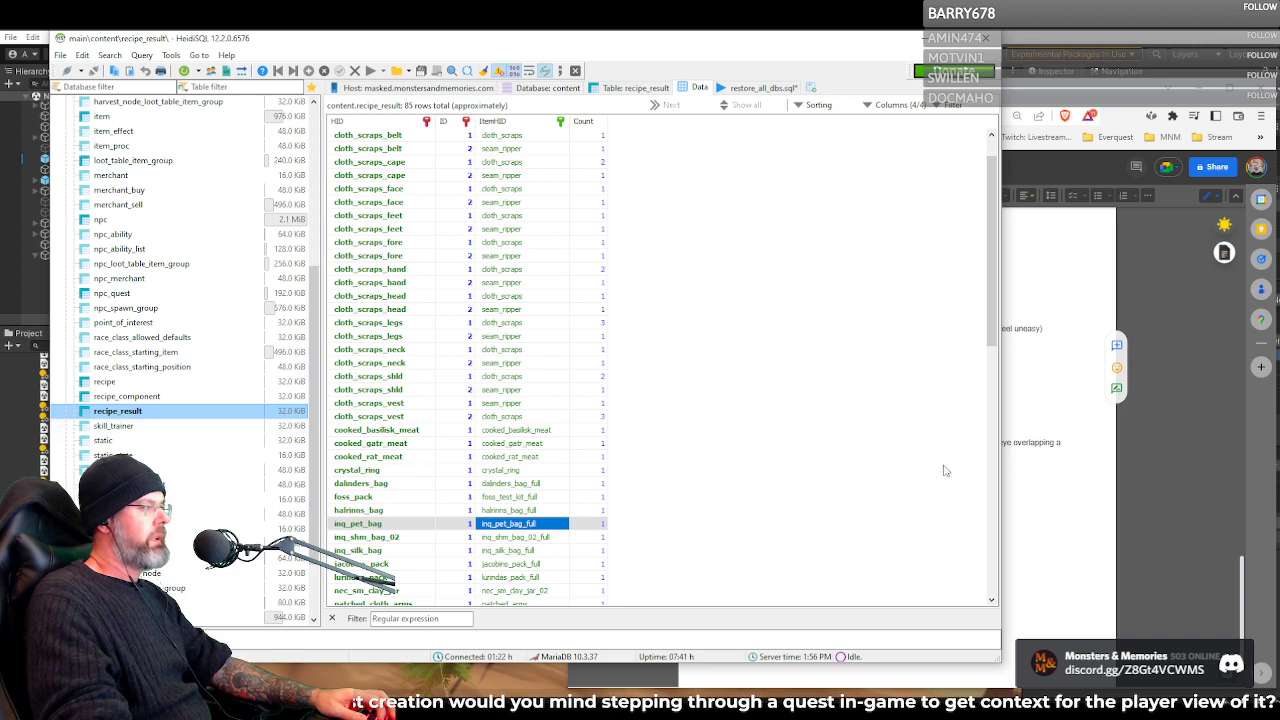
# Switch to the Google Docs quest document and highlight inq_pet_bag_full and the word "filled" in its description
pyautogui.click(1048, 518)
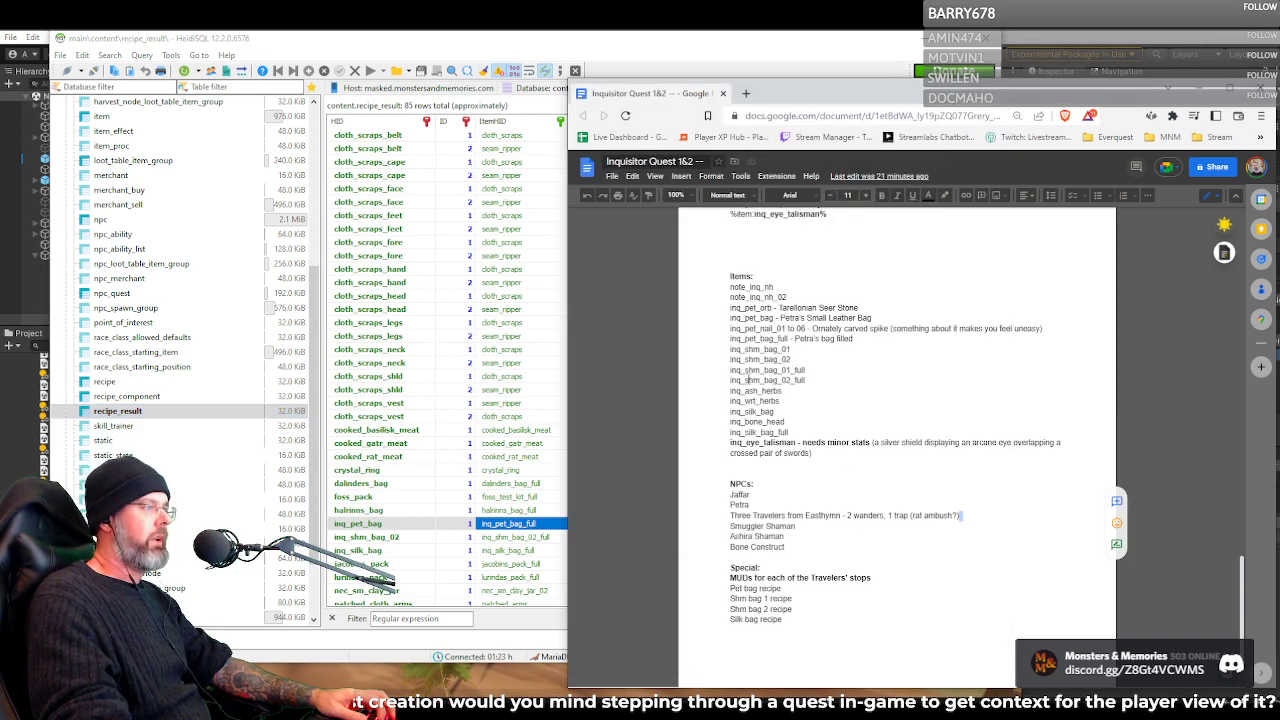
pyautogui.doubleClick(745, 341)
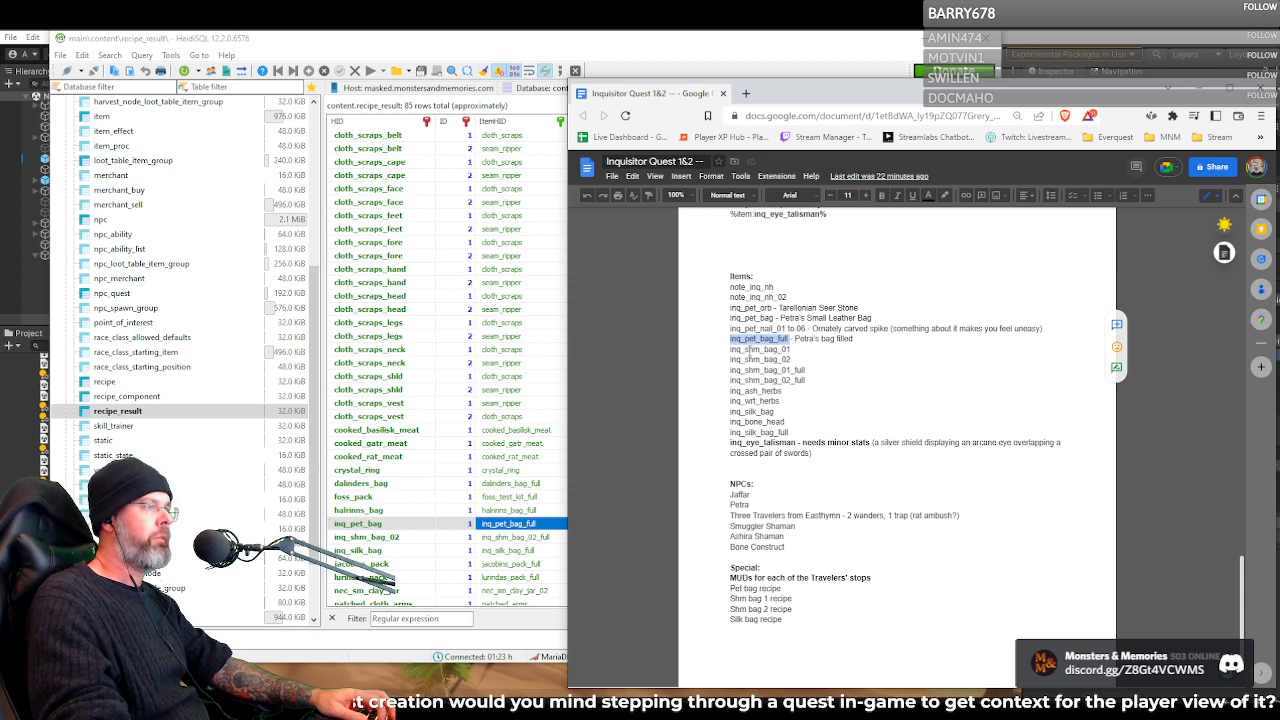
pyautogui.doubleClick(844, 339)
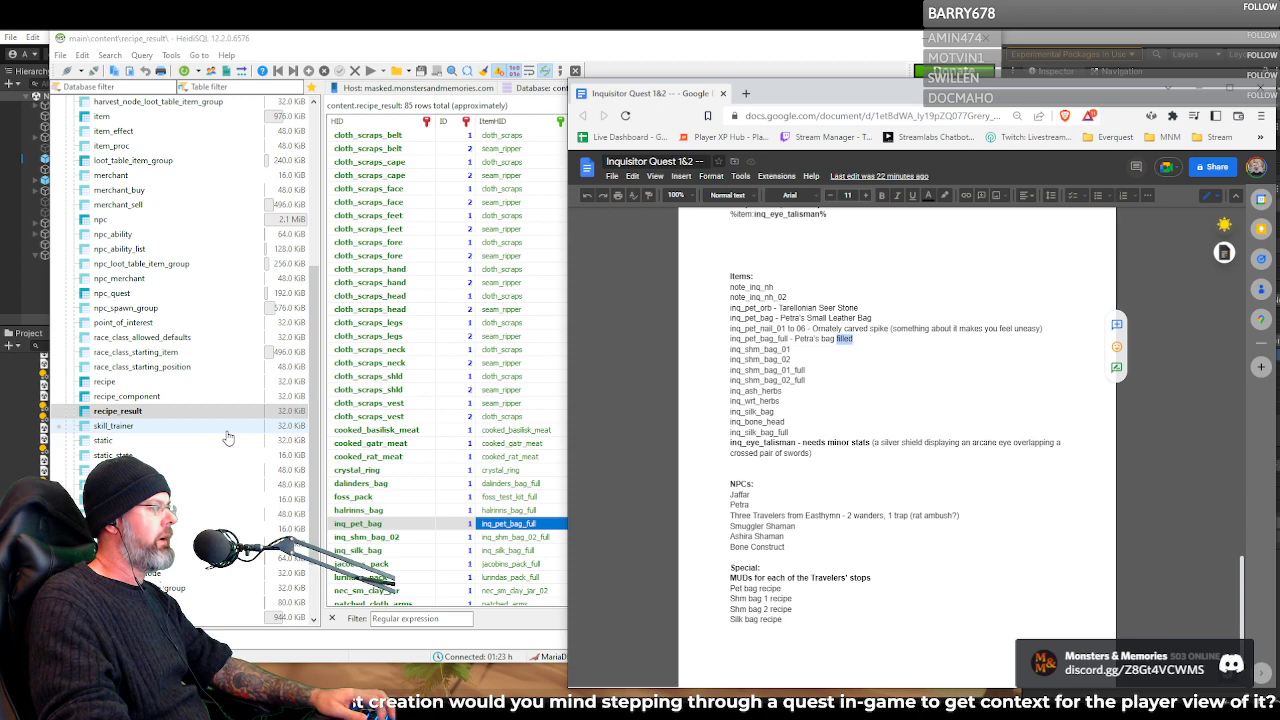
# Open the loot_table_item_group data in HeidiSQL and go through the rattlesnake loot groups from a_rattlesnake_c to a_rattlesnake_u4
pyautogui.scroll(1, 229, 410)
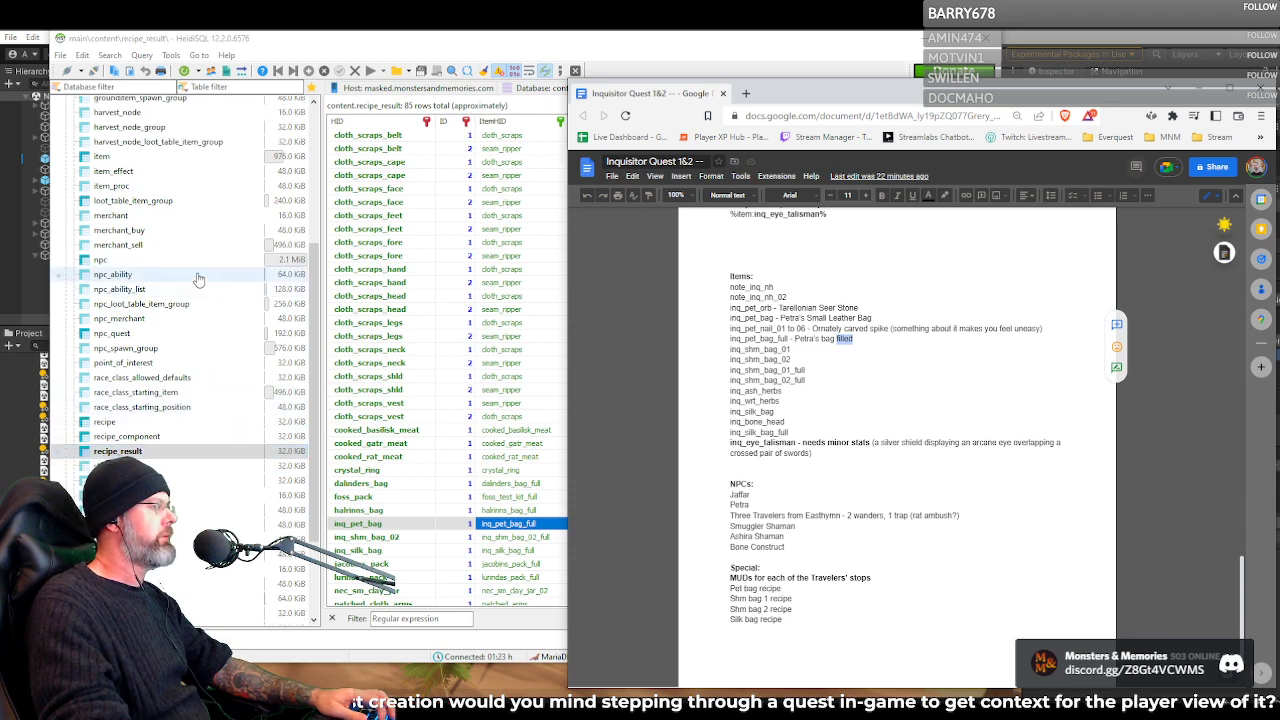
pyautogui.scroll(2, 195, 272)
pyautogui.click(185, 281)
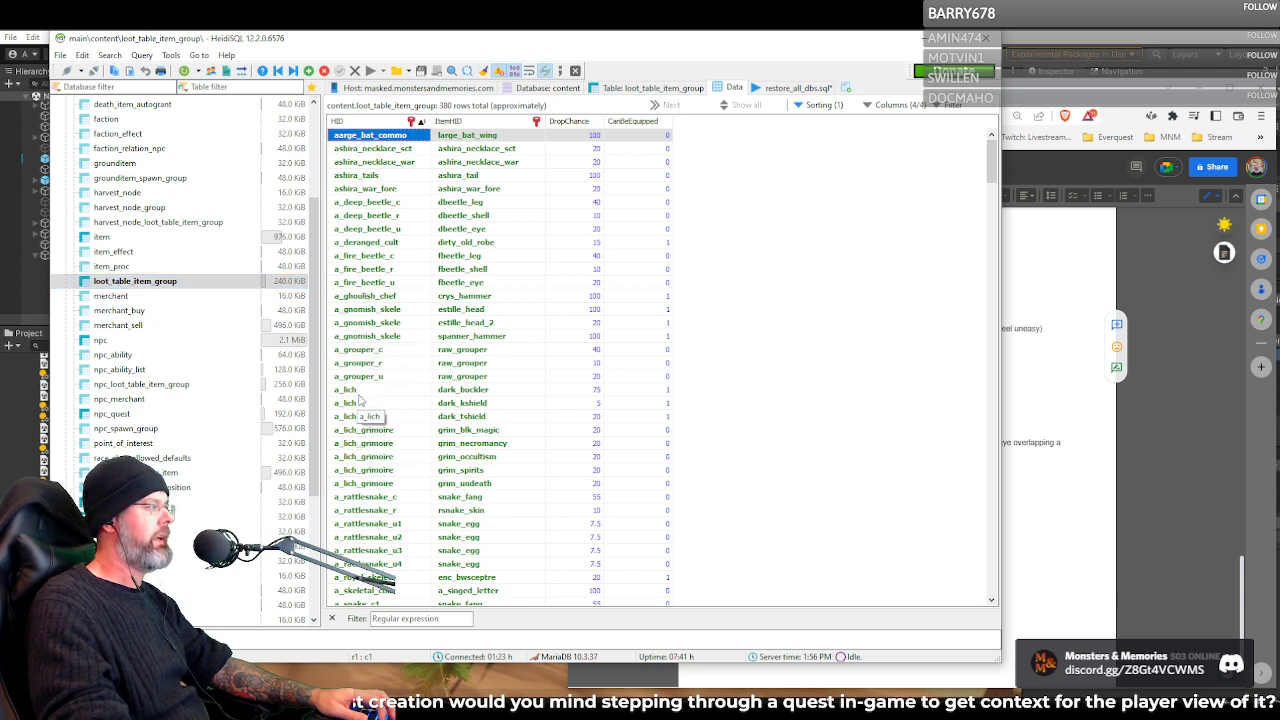
pyautogui.scroll(-6, 361, 402)
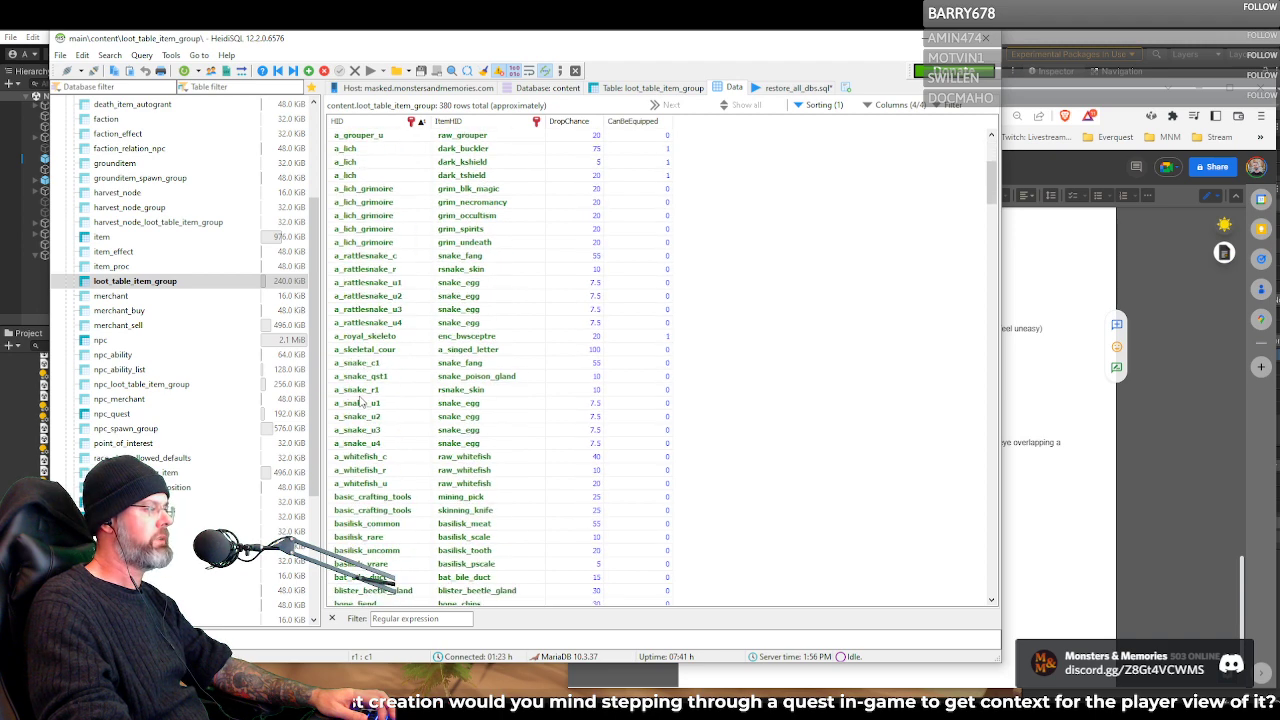
pyautogui.click(376, 269)
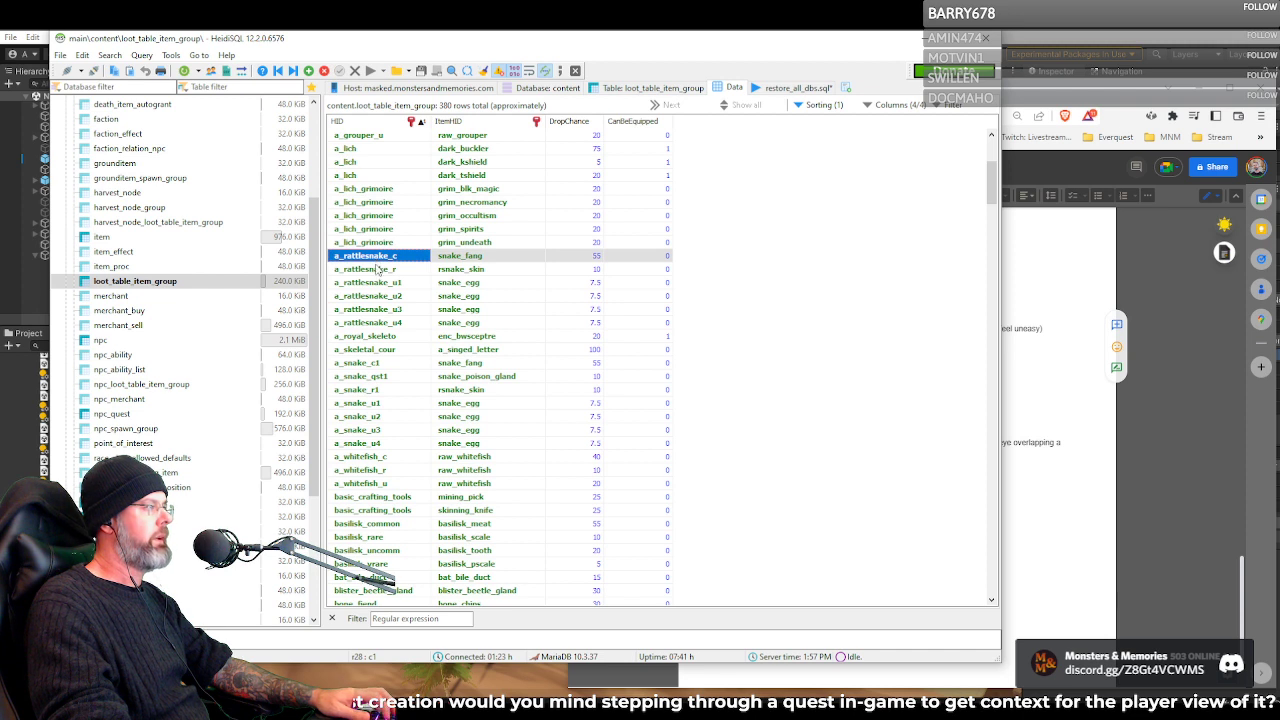
pyautogui.click(367, 282)
pyautogui.click(367, 309)
pyautogui.click(367, 323)
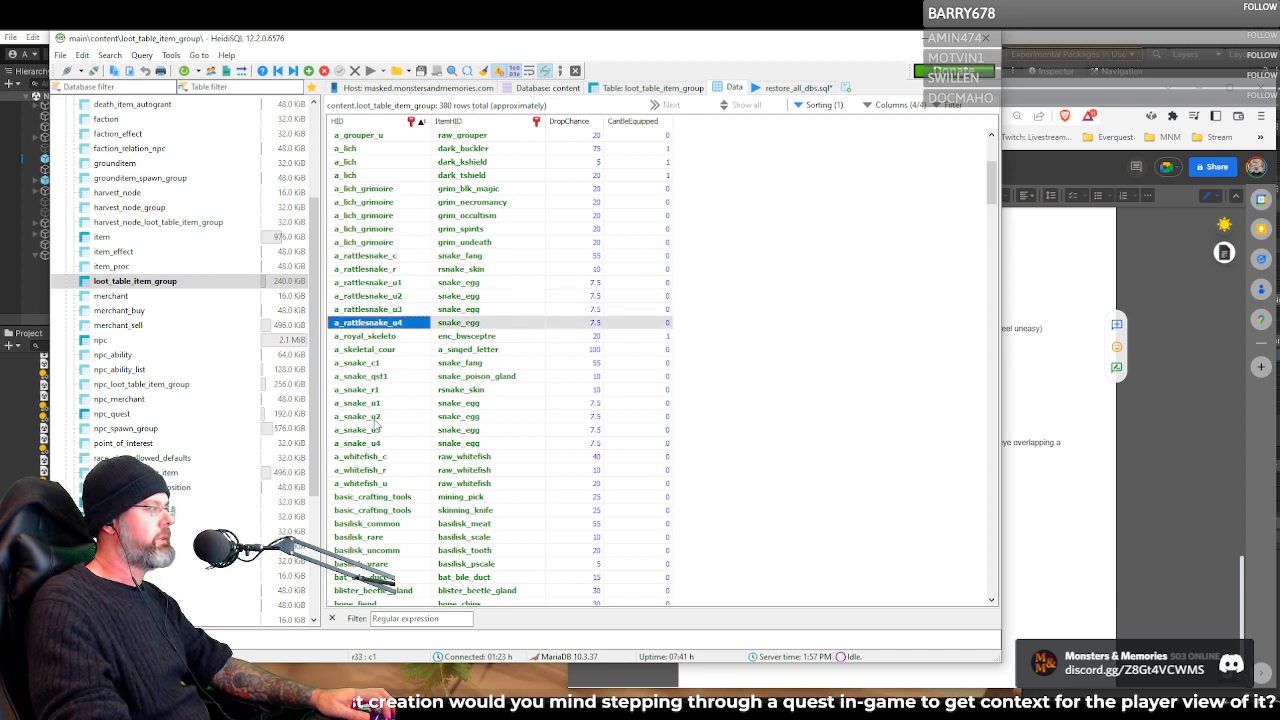
# Find the bronze_armor group in the loot_table_item_group data and select its bronze_arms row
pyautogui.scroll(-10, 375, 369)
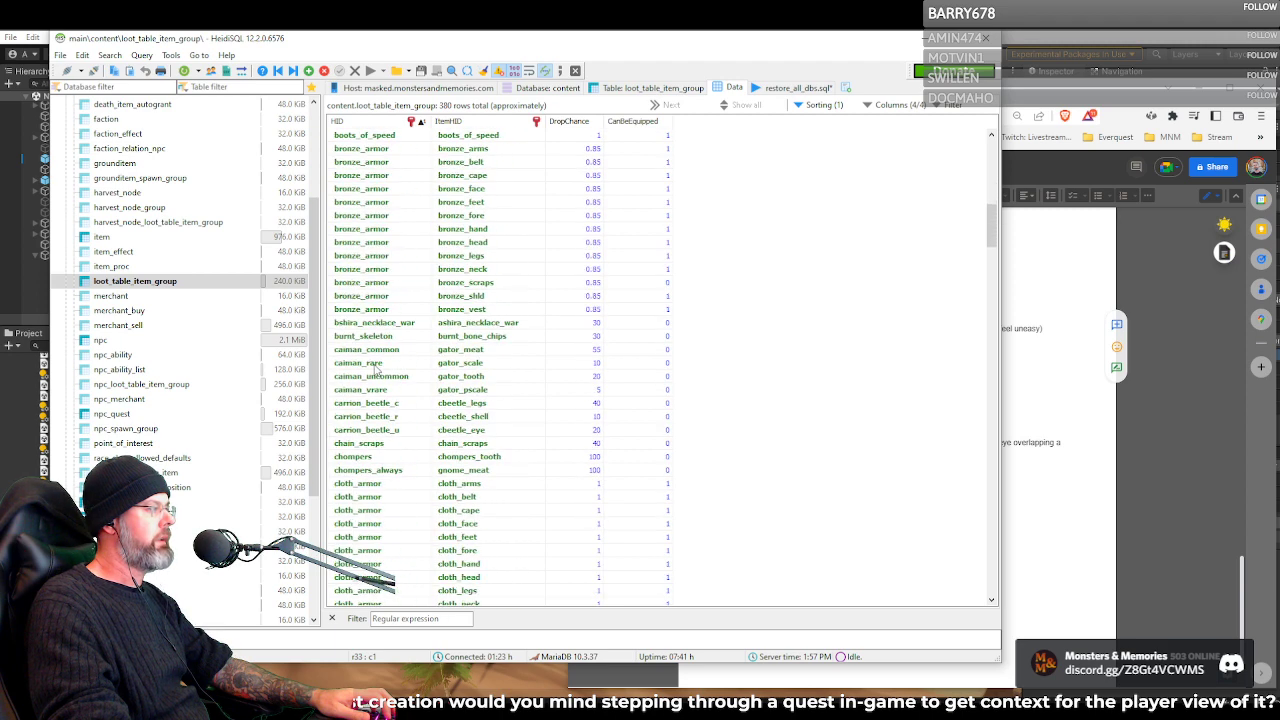
pyautogui.scroll(1, 375, 369)
pyautogui.click(366, 270)
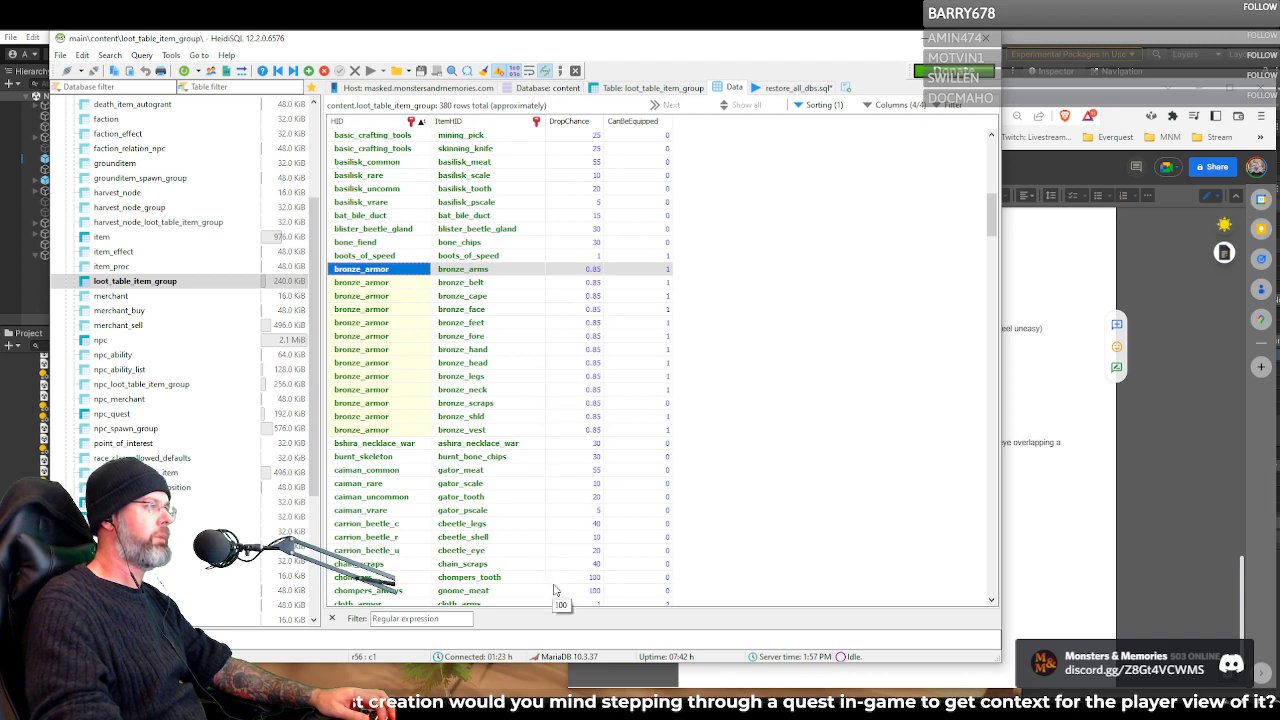
# Go further through the loot groups and select the gems_common and gems_uncommon entries in turn
pyautogui.scroll(-12, 548, 578)
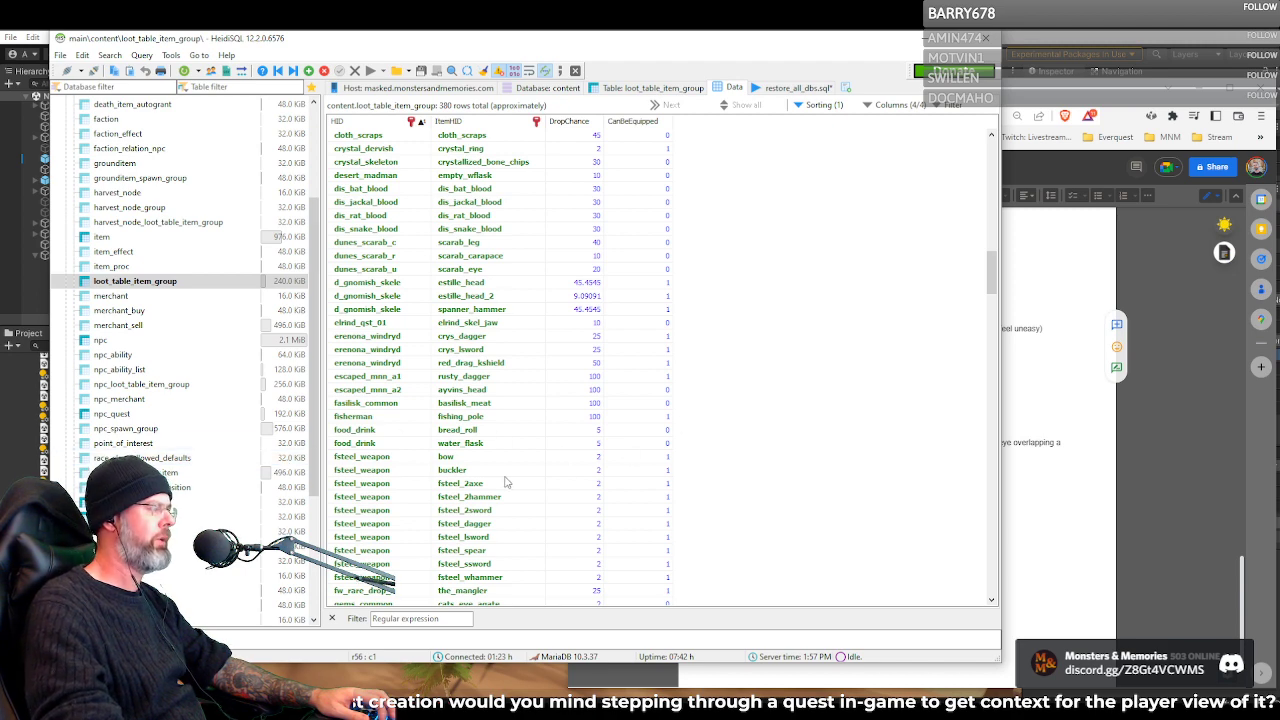
pyautogui.scroll(-5, 505, 482)
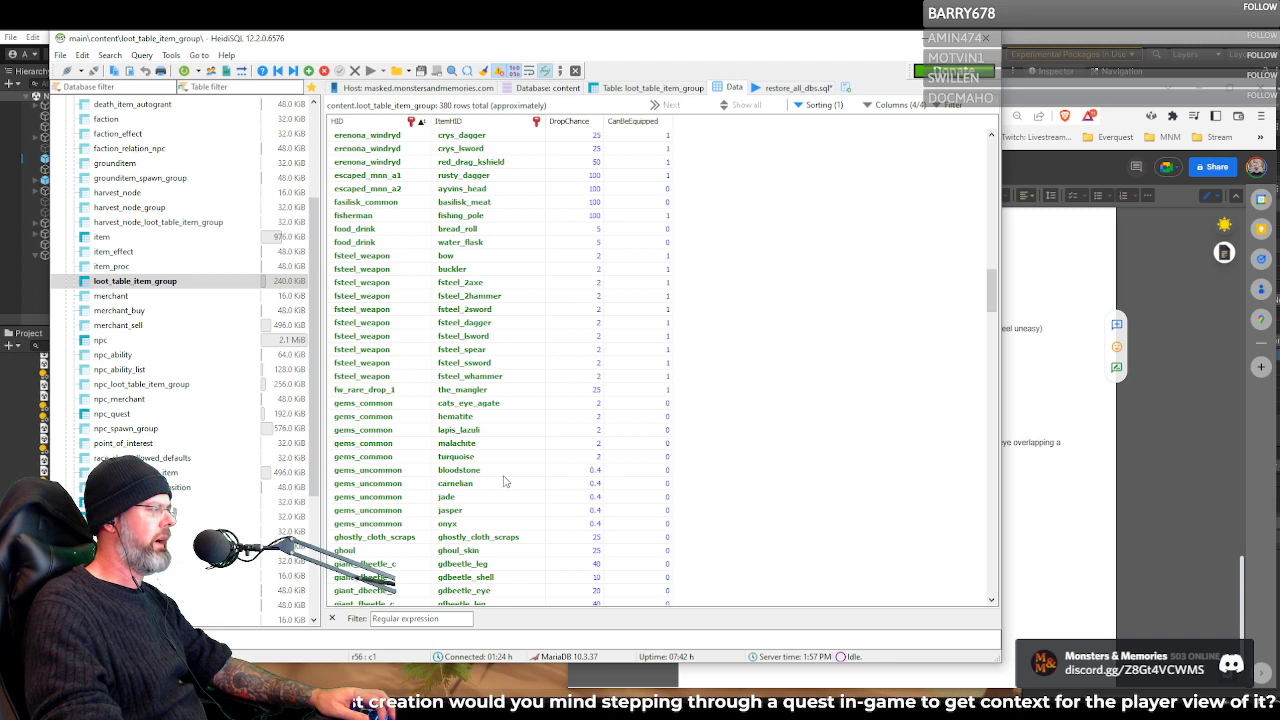
pyautogui.click(369, 406)
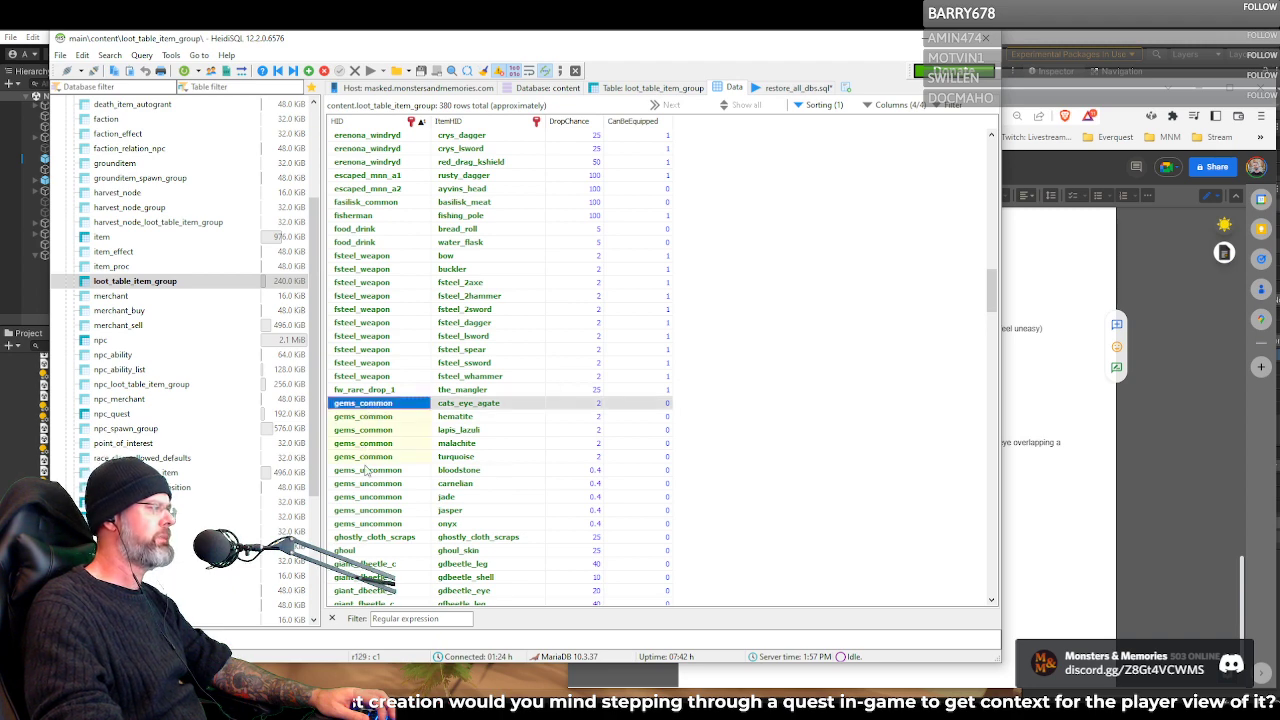
pyautogui.click(366, 484)
# Find the gloth_armor loot group and select the drop chance of its cloth_arms item
pyautogui.scroll(-8, 388, 522)
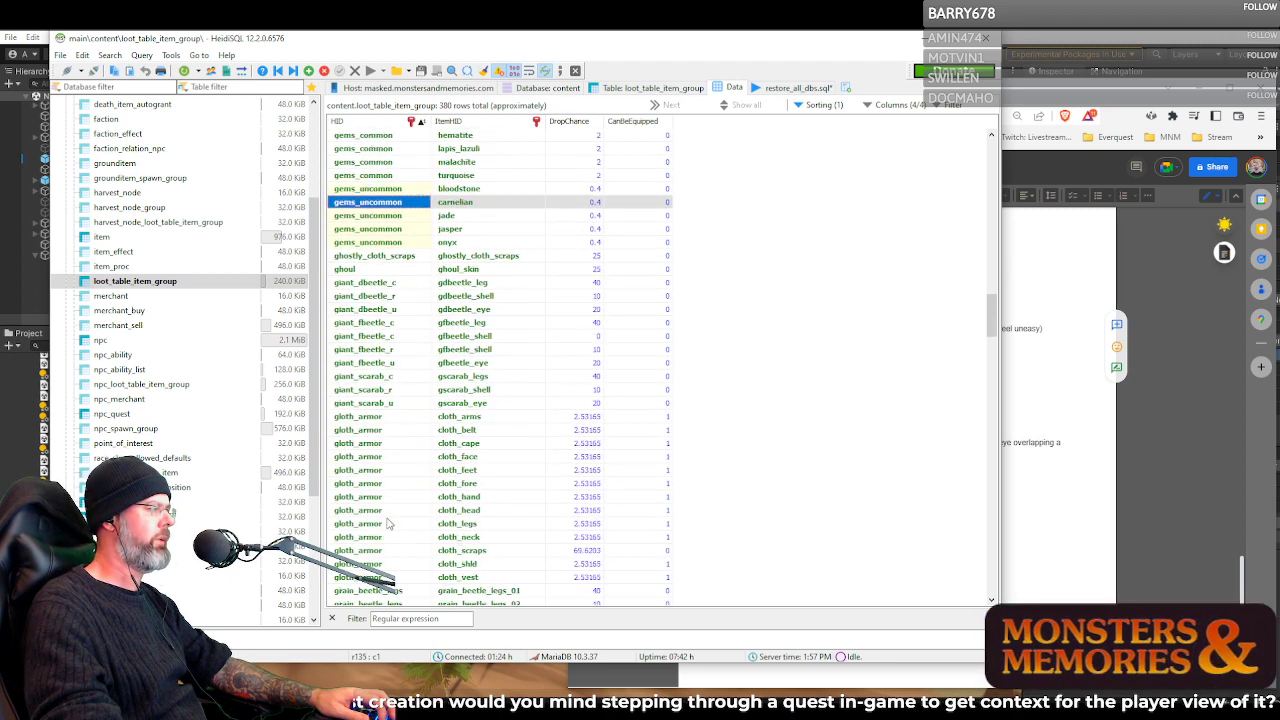
pyautogui.click(358, 392)
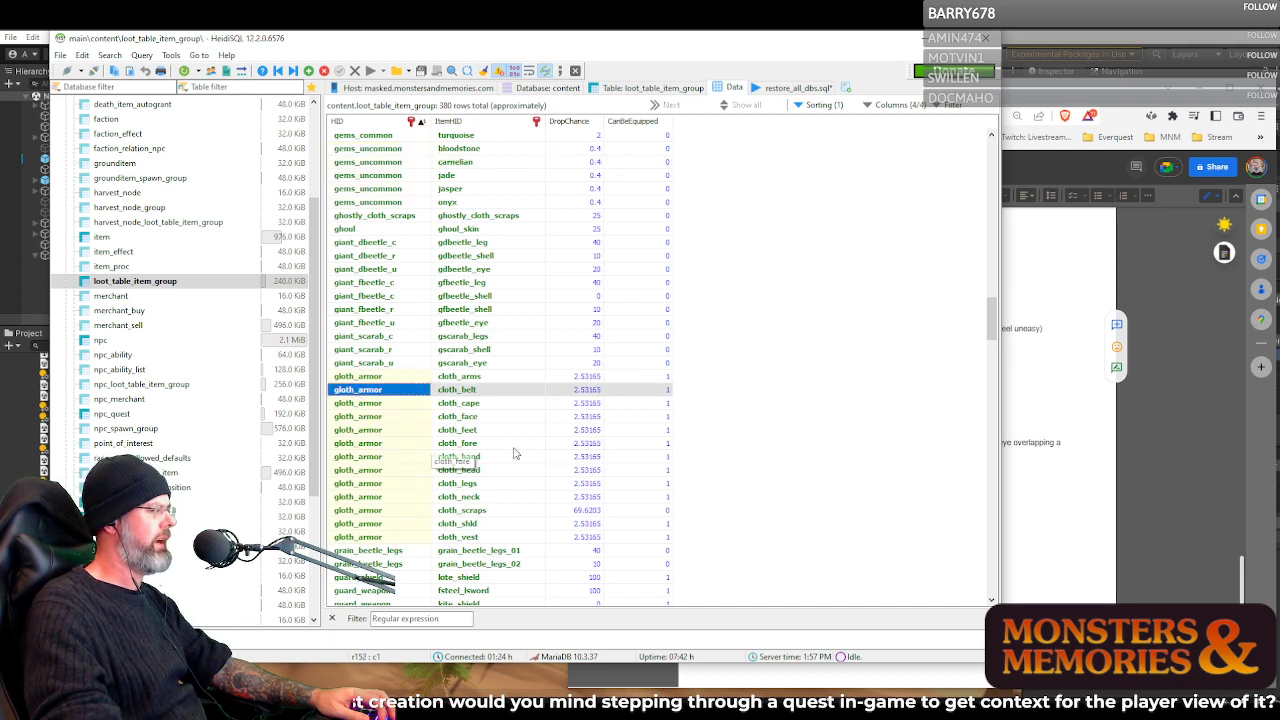
pyautogui.click(585, 378)
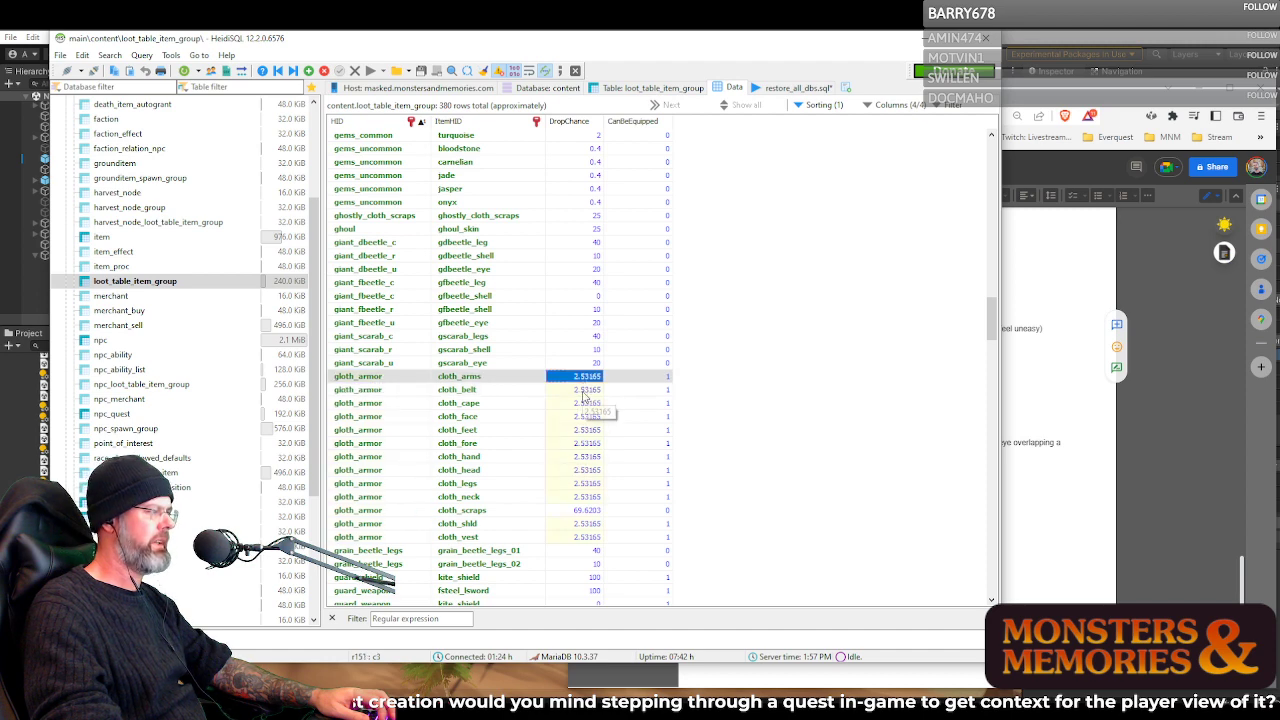
# Go back to the elrind_qst_01 loot group and go through its item elrind_skel_jaw, drop chance and CanBeEquipped values
pyautogui.scroll(12, 556, 483)
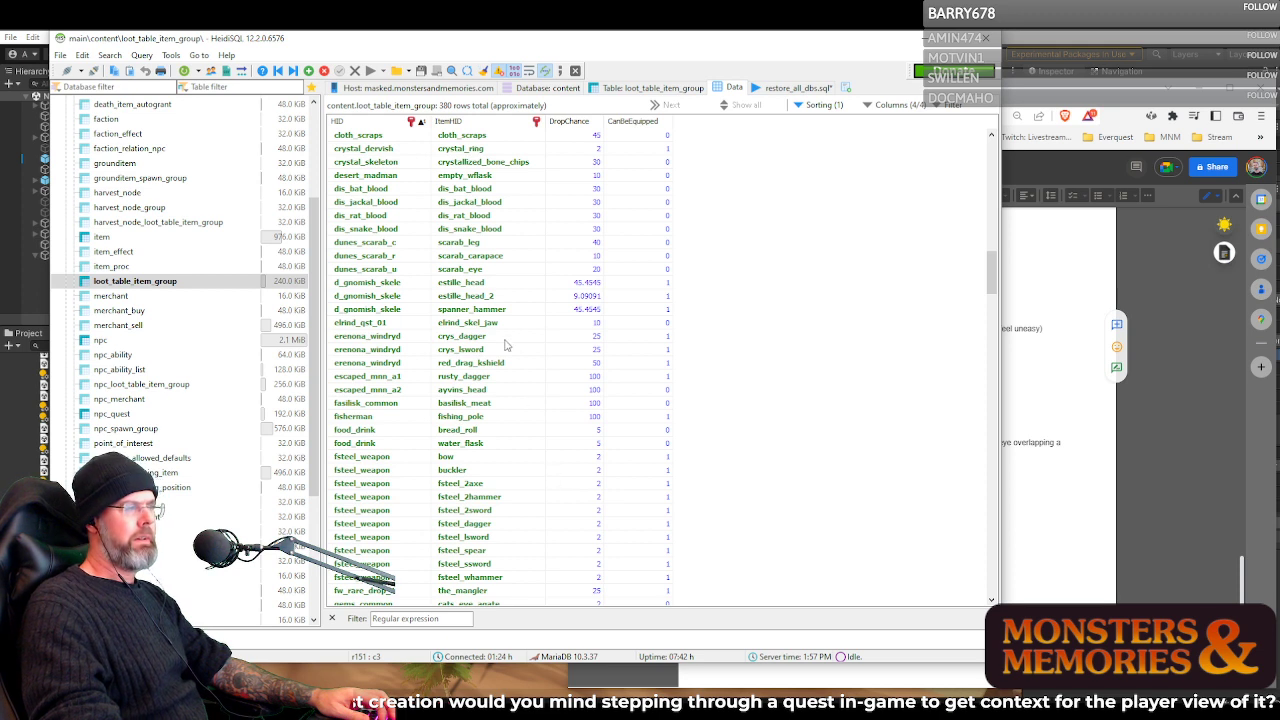
pyautogui.click(487, 324)
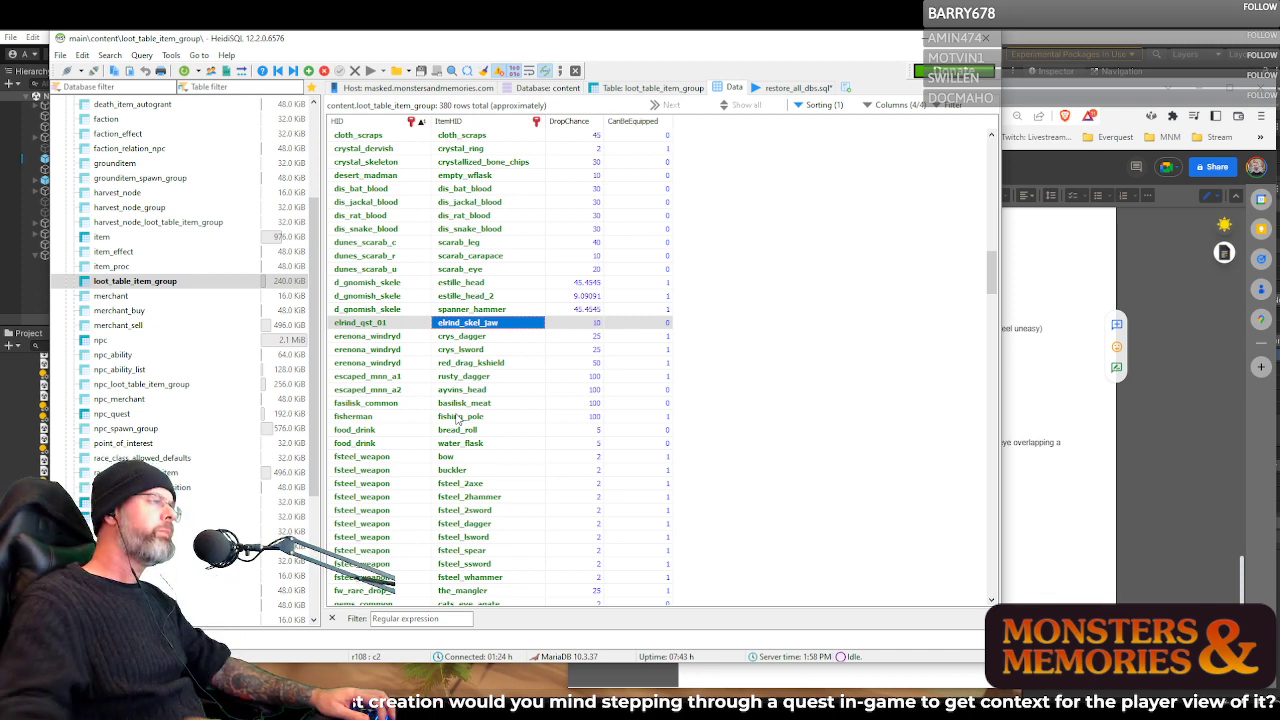
pyautogui.click(575, 329)
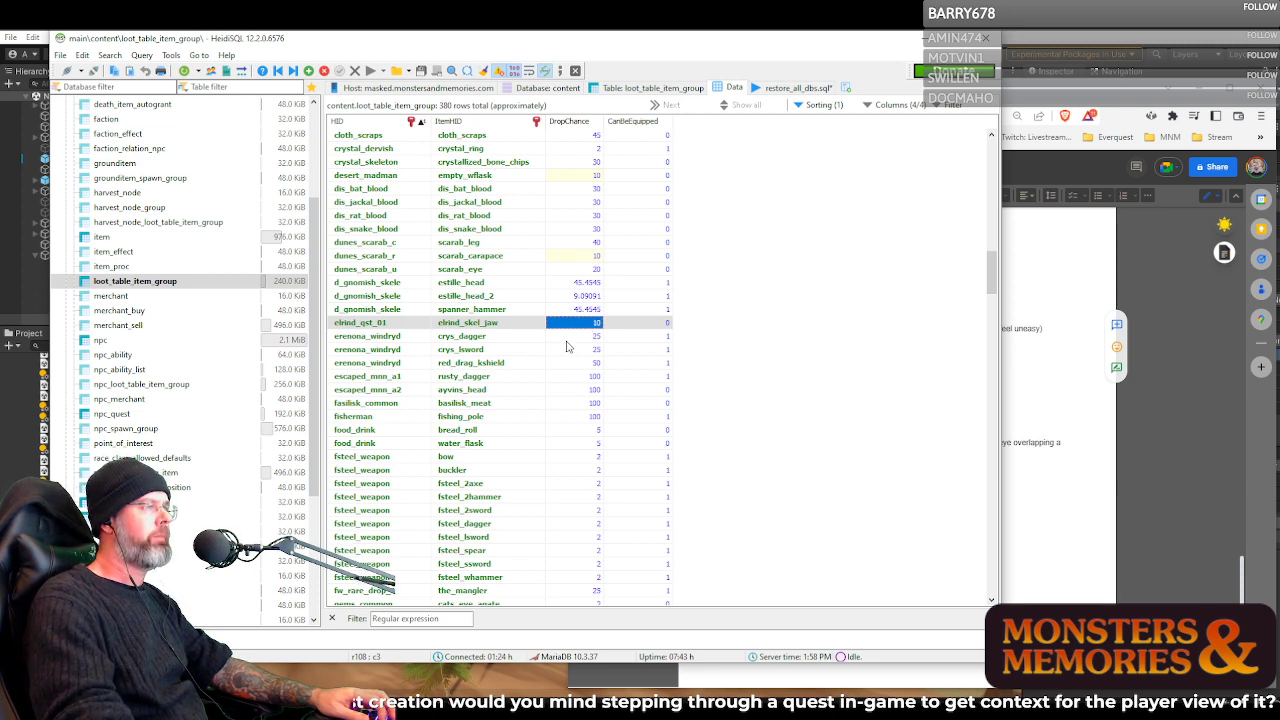
pyautogui.click(364, 329)
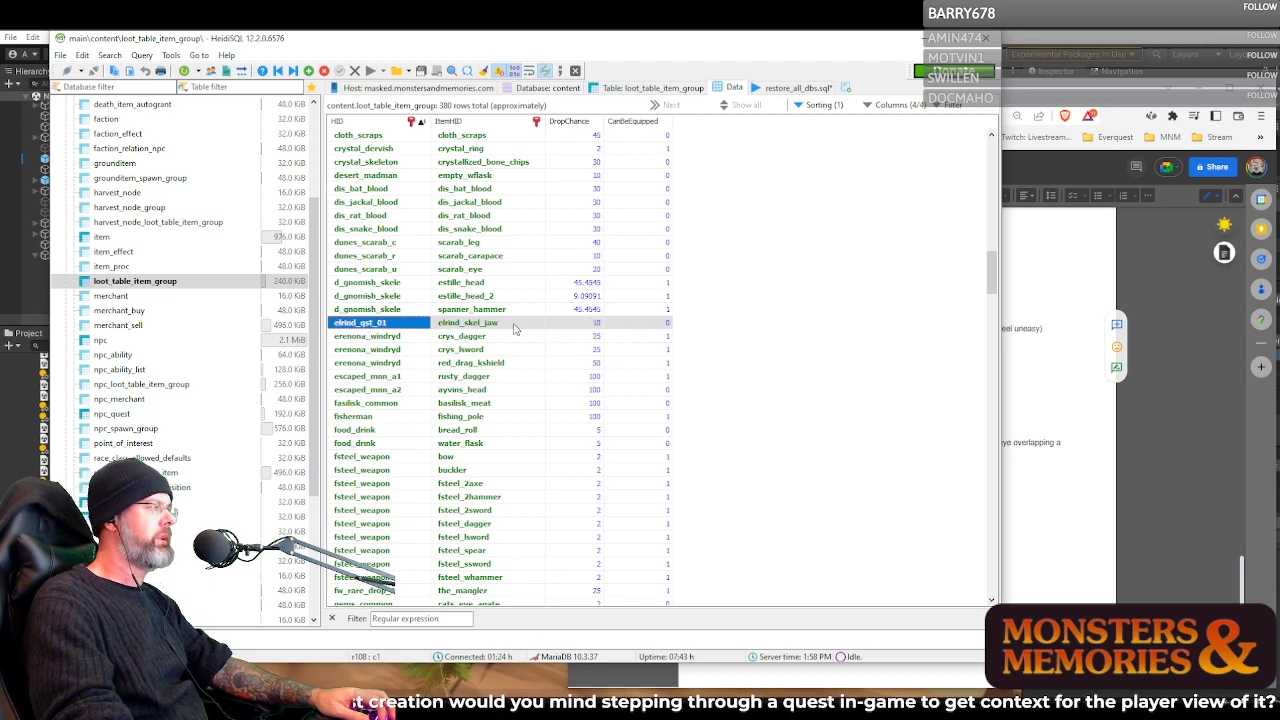
pyautogui.click(595, 325)
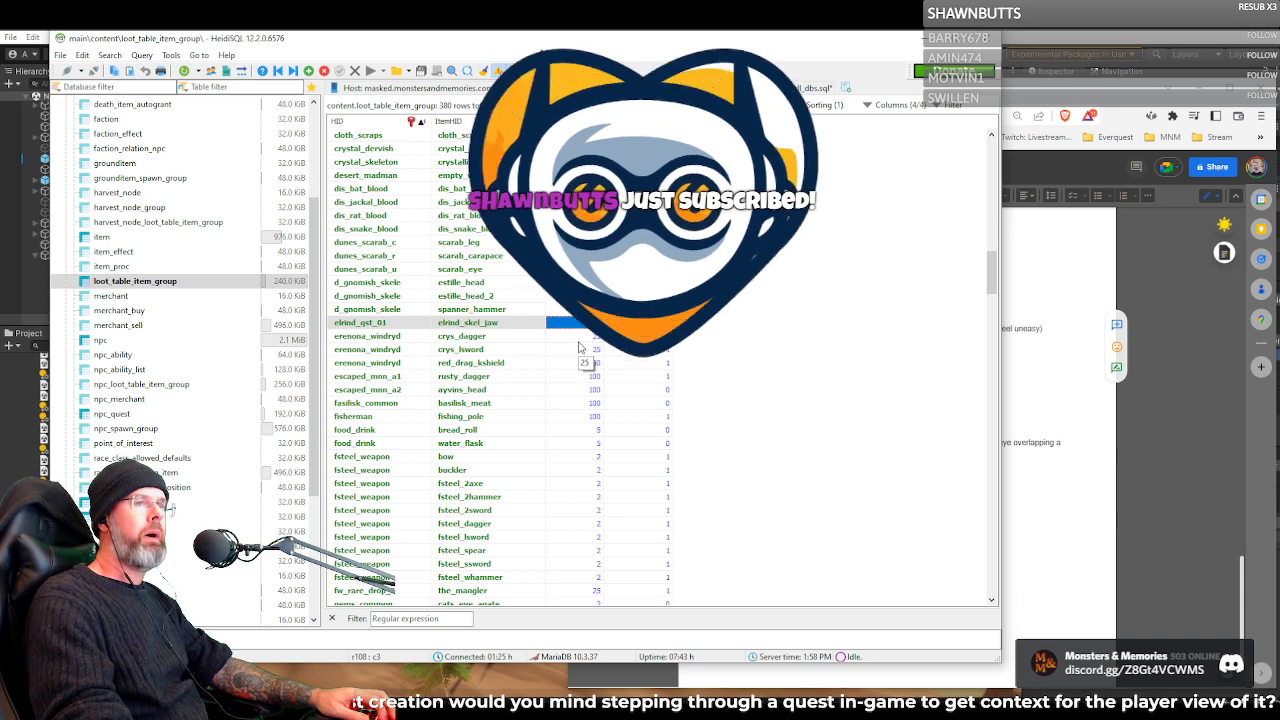
pyautogui.click(640, 323)
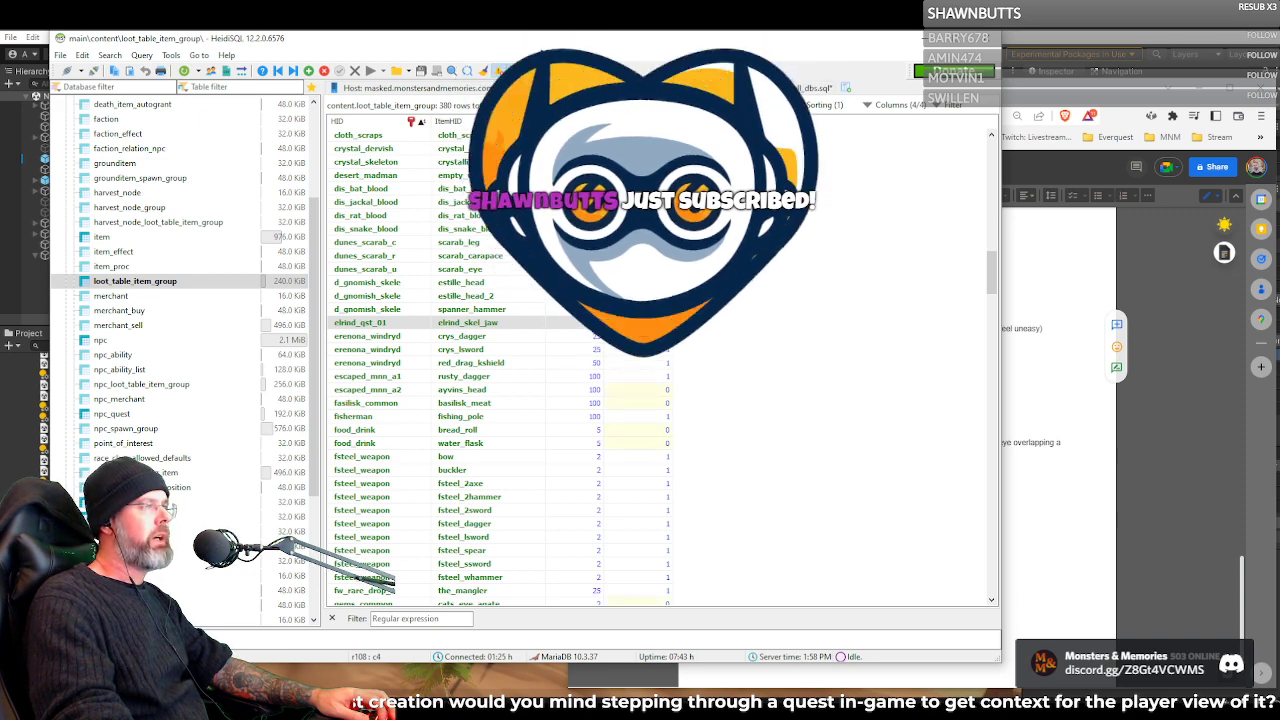
# Inspect the CanBeEquipped values of the fsteel_weapon loot group, from fsteel_dagger to fsteel_lsword
pyautogui.scroll(-7, 625, 335)
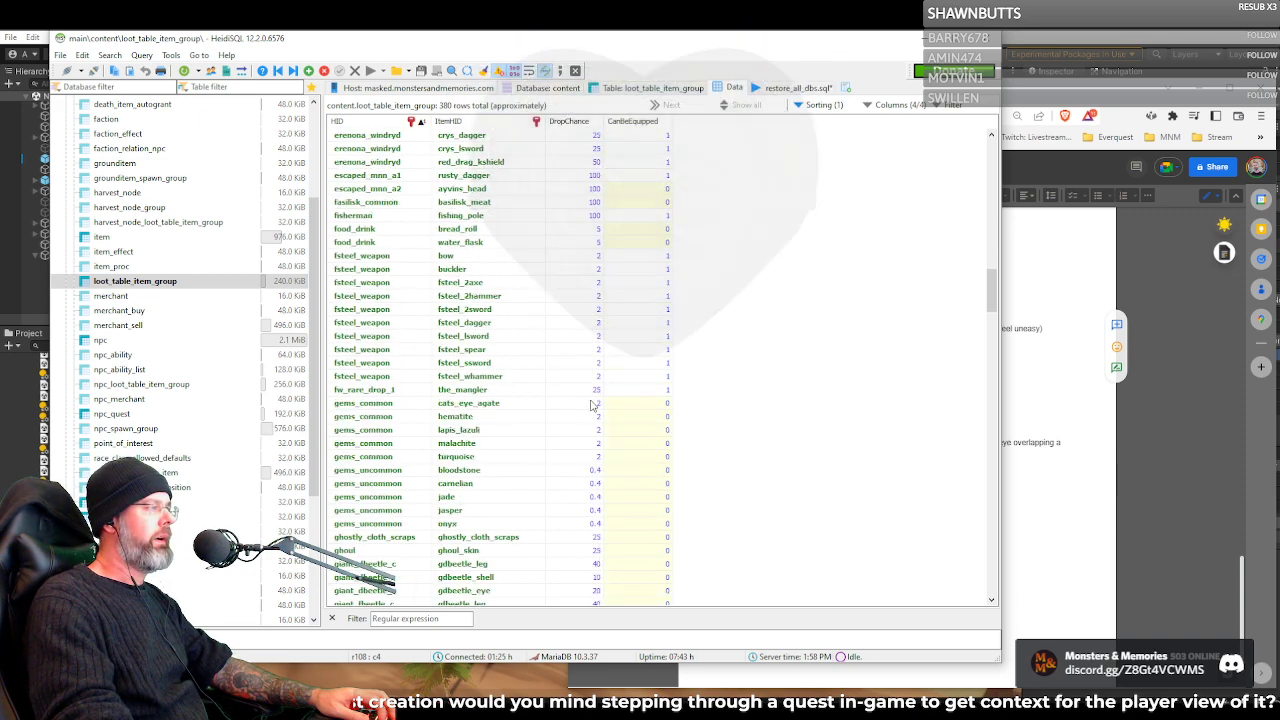
pyautogui.click(618, 245)
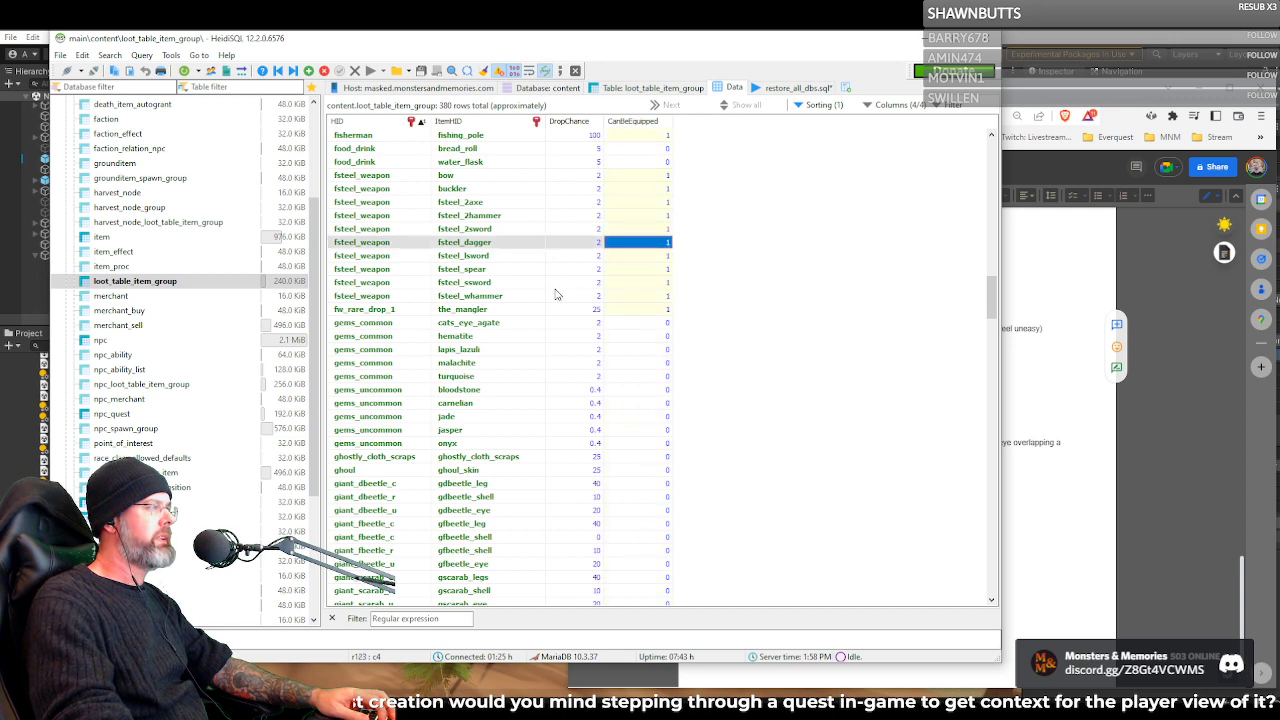
pyautogui.click(650, 229)
pyautogui.click(642, 243)
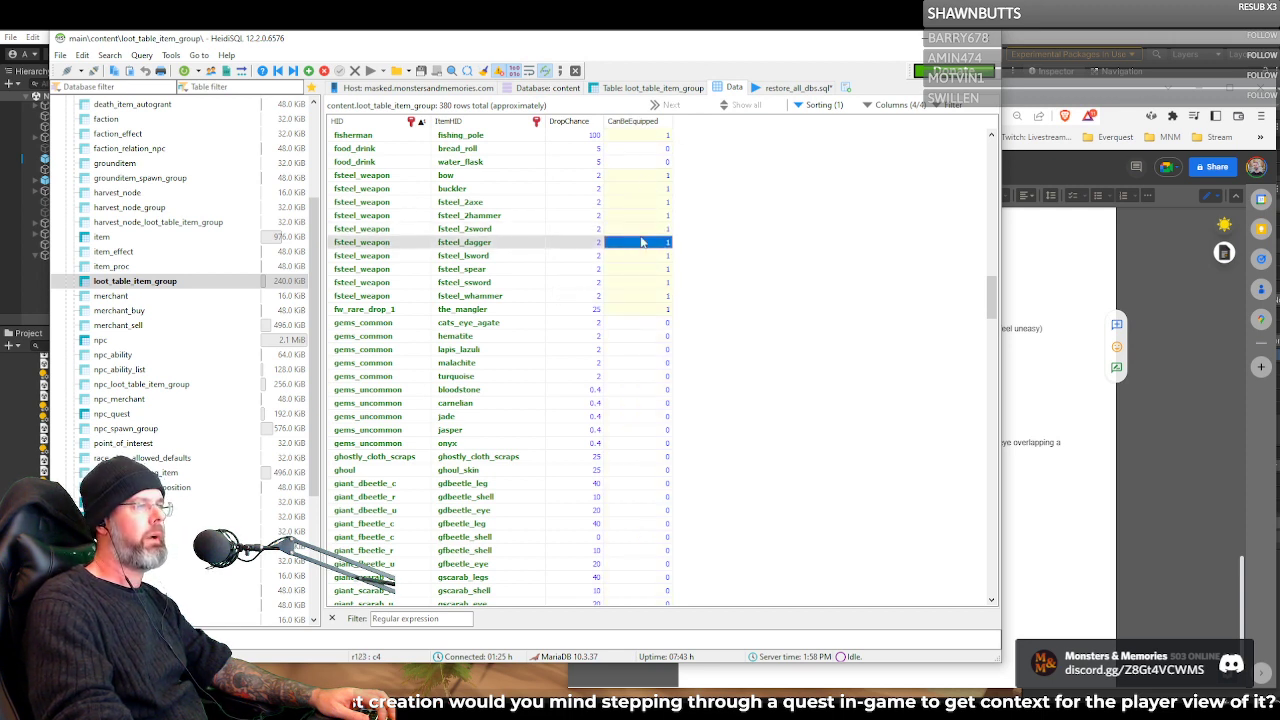
pyautogui.click(641, 256)
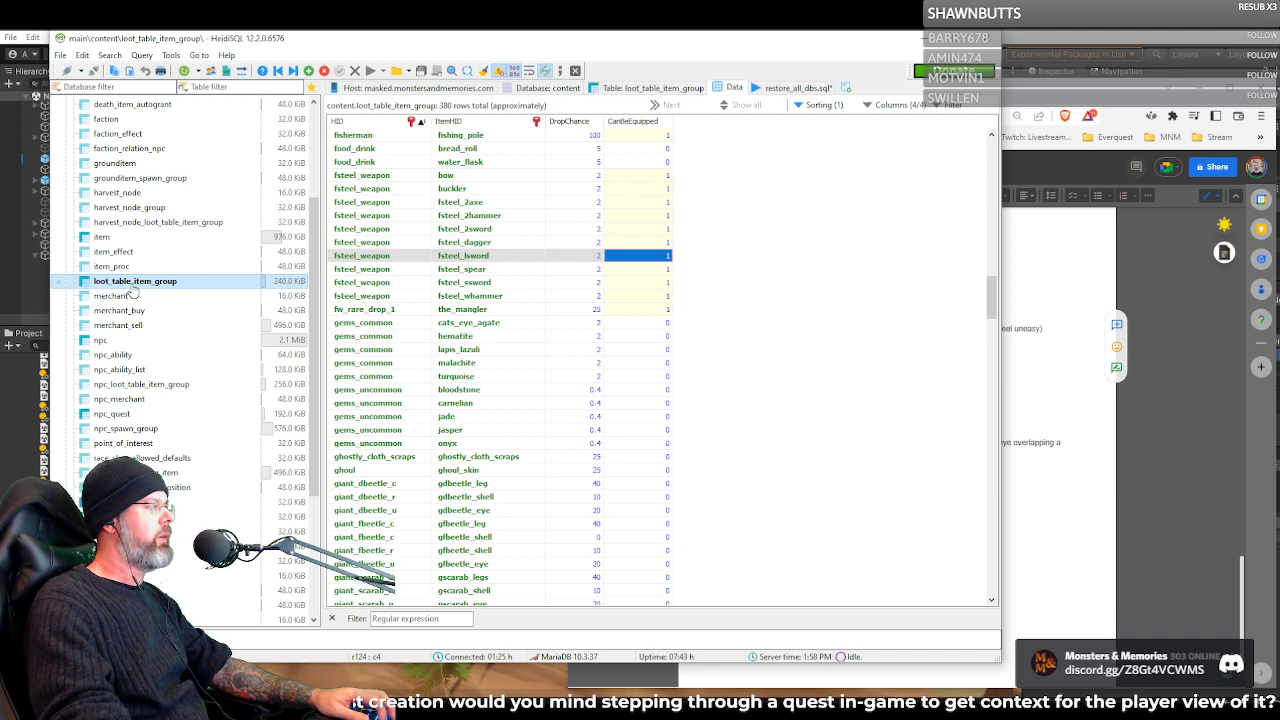
# Open the npc_loot_table_item_group data and look through the NPC loot assignments down to the last rows
pyautogui.click(129, 286)
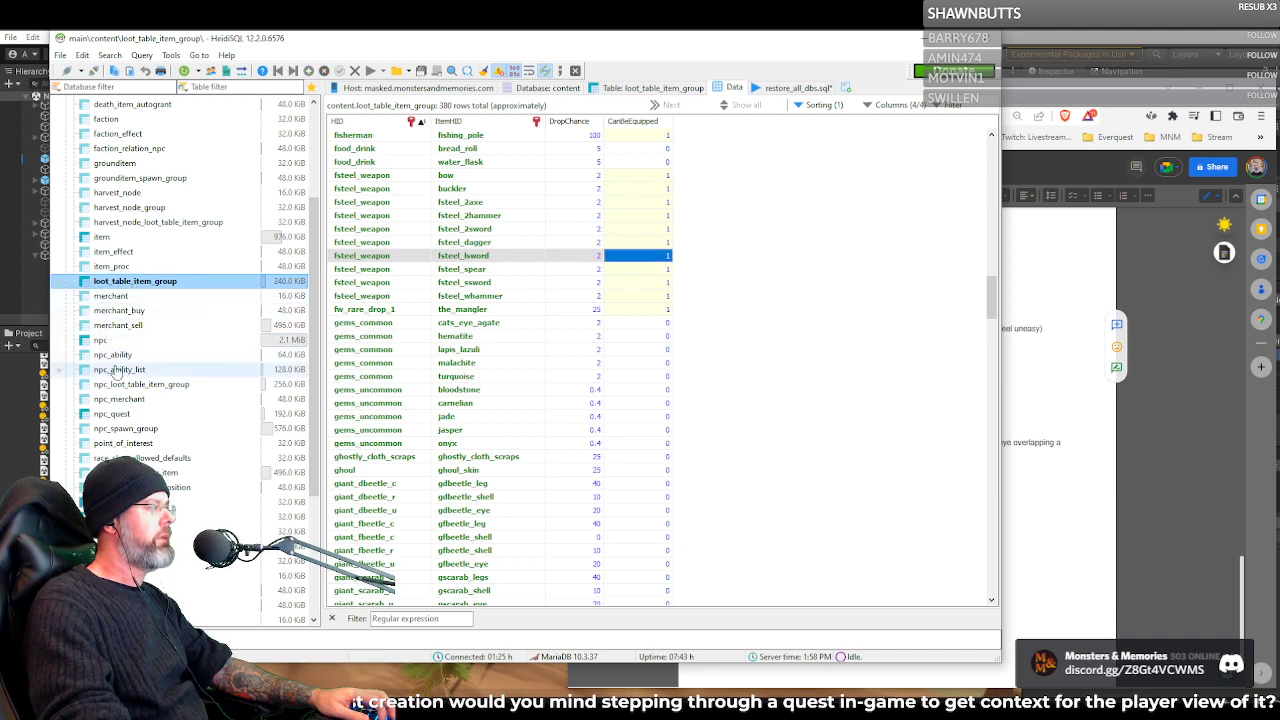
pyautogui.click(118, 385)
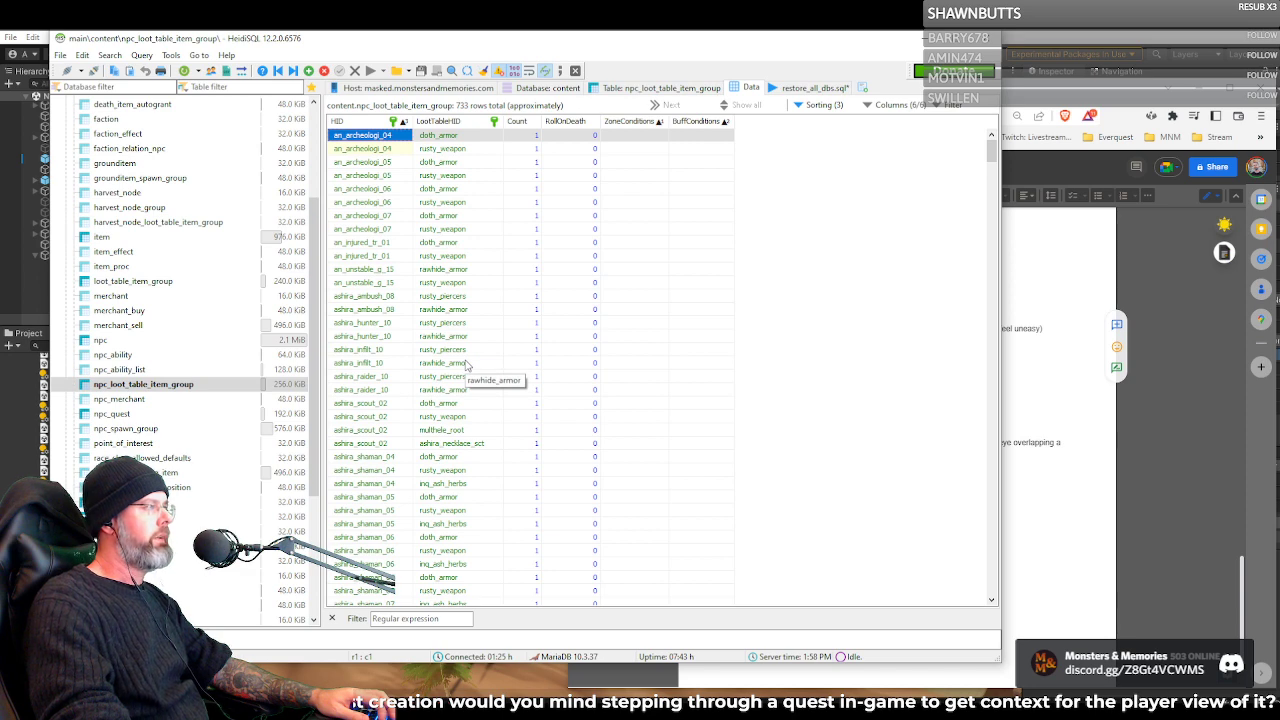
pyautogui.scroll(-8, 462, 365)
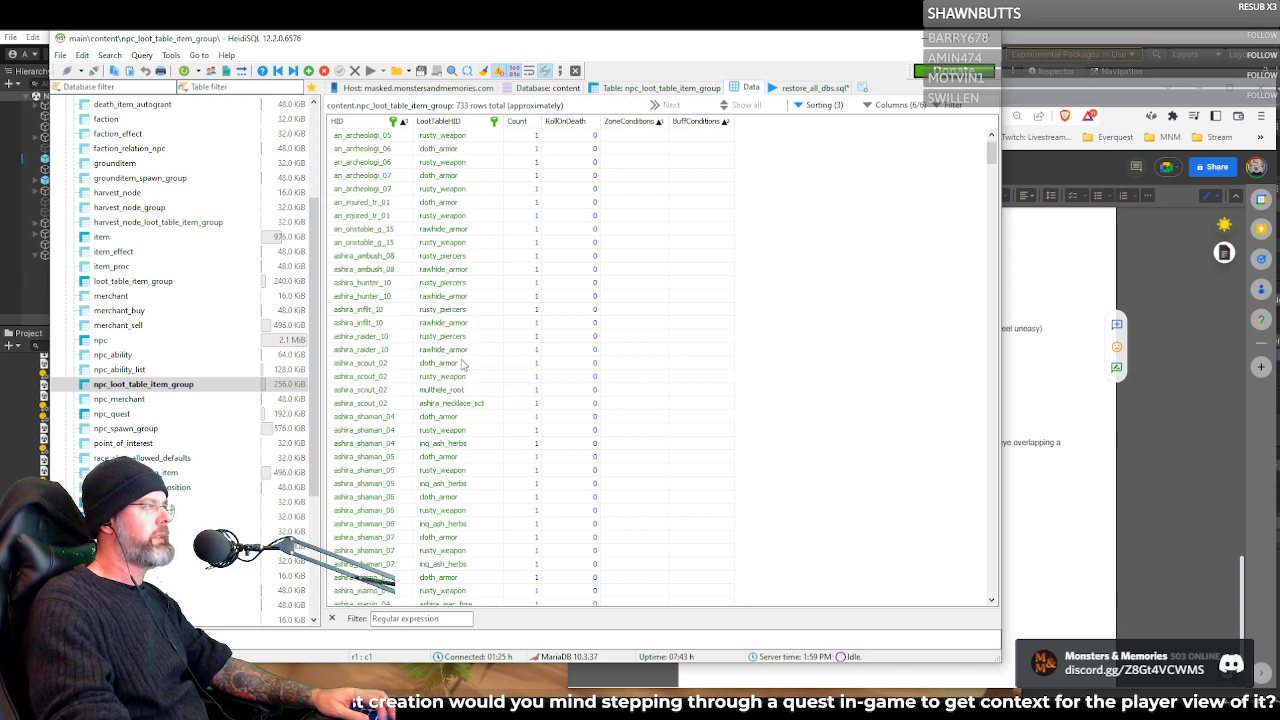
pyautogui.scroll(-20, 606, 303)
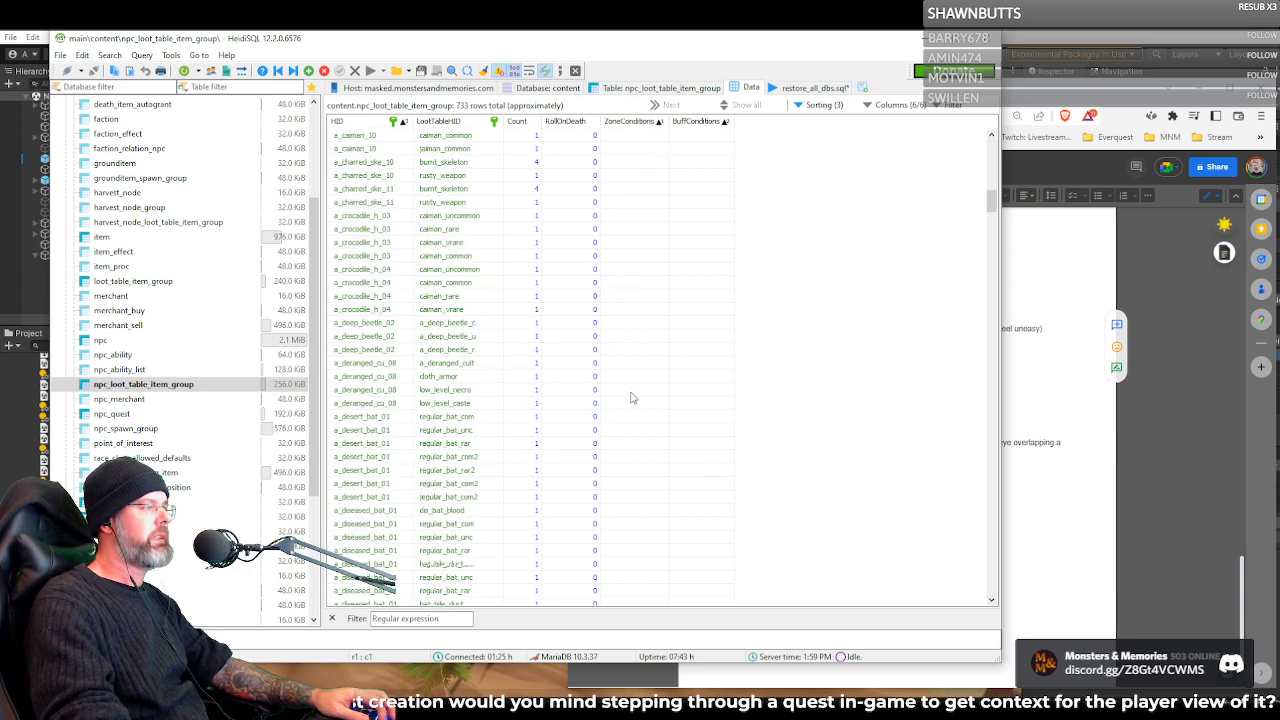
pyautogui.scroll(-20, 590, 400)
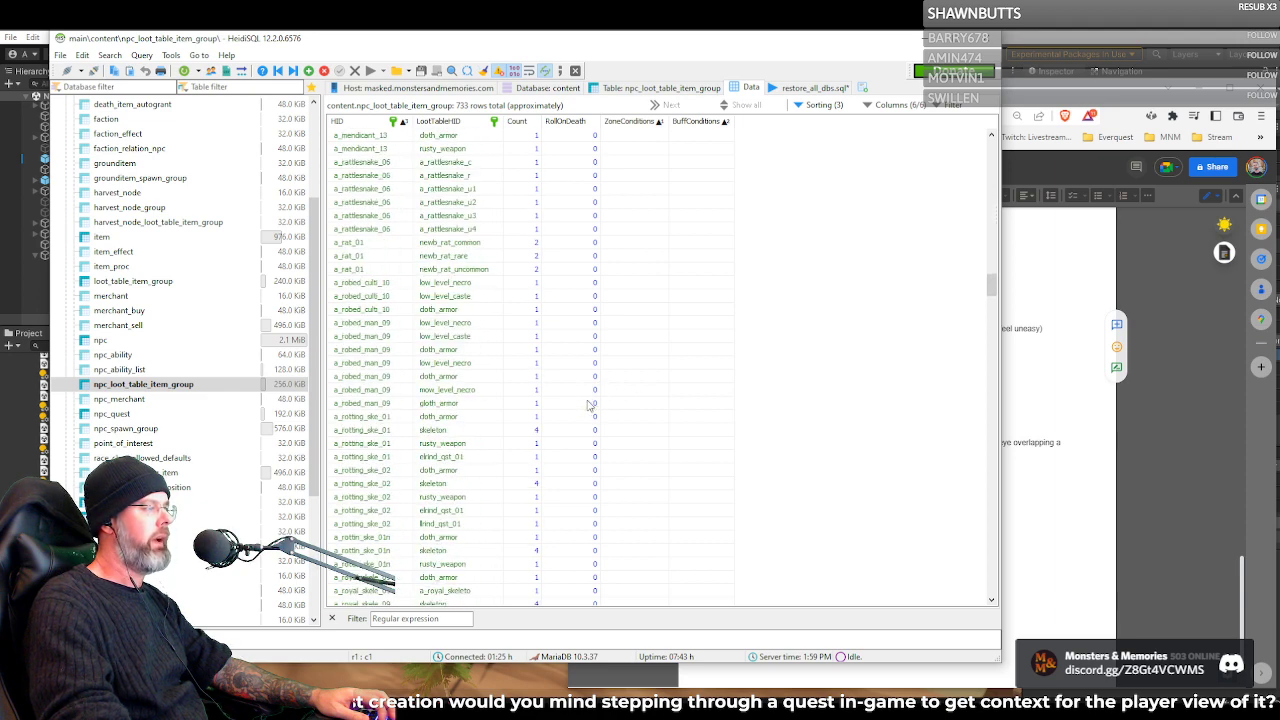
pyautogui.scroll(-20, 563, 408)
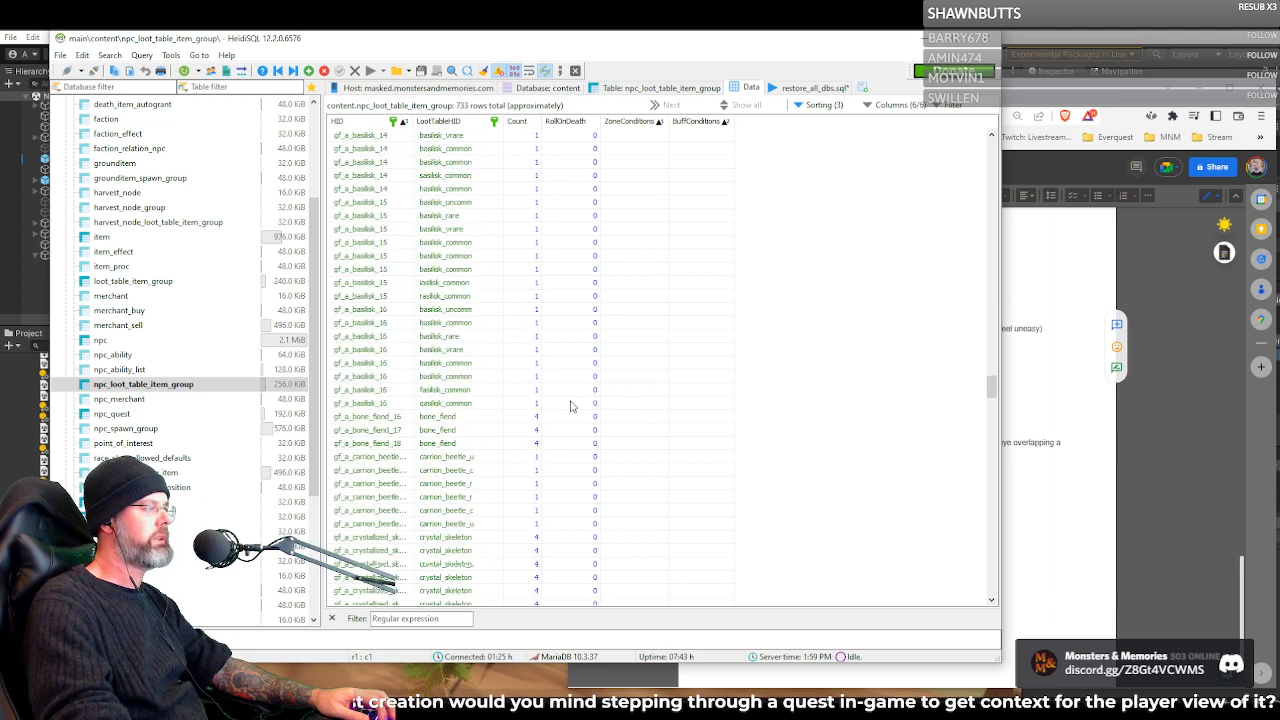
pyautogui.scroll(-20, 562, 409)
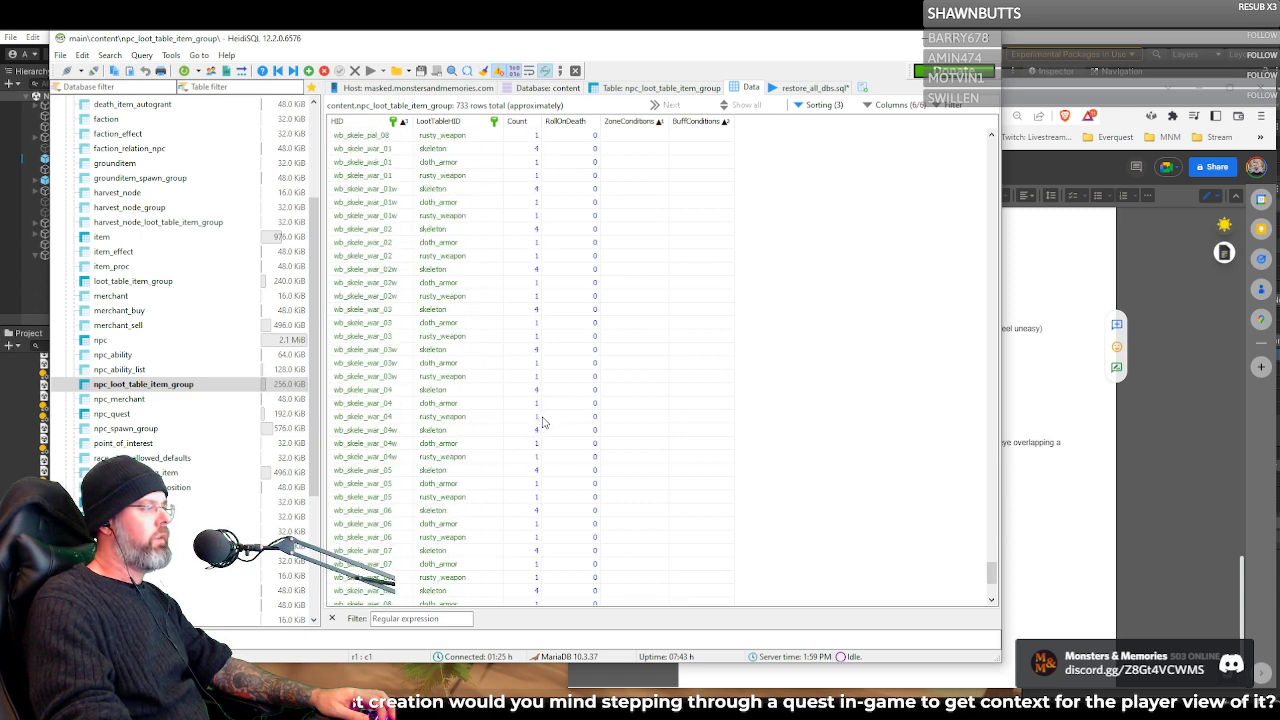
pyautogui.scroll(-10, 543, 423)
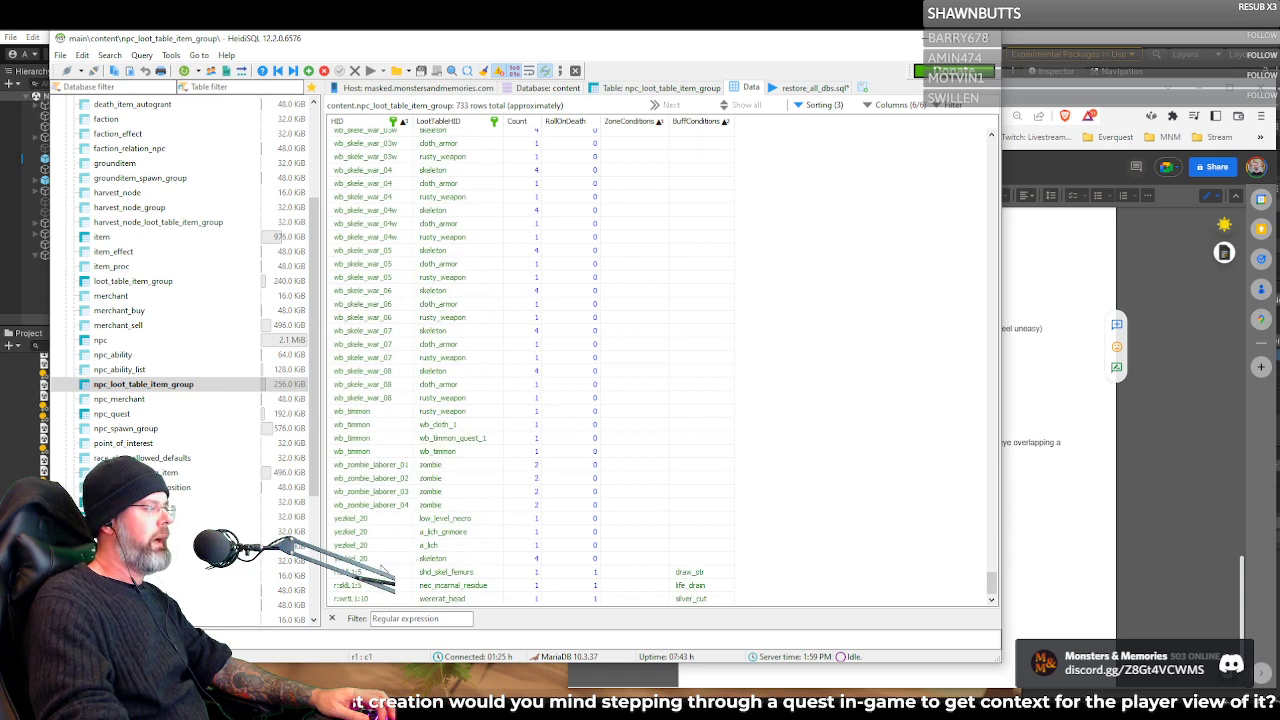
# Select the yezkiel_20 and wb_skele_war_08 loot rows in turn, and copy the NPC ID wb_skele_war_07
pyautogui.click(358, 519)
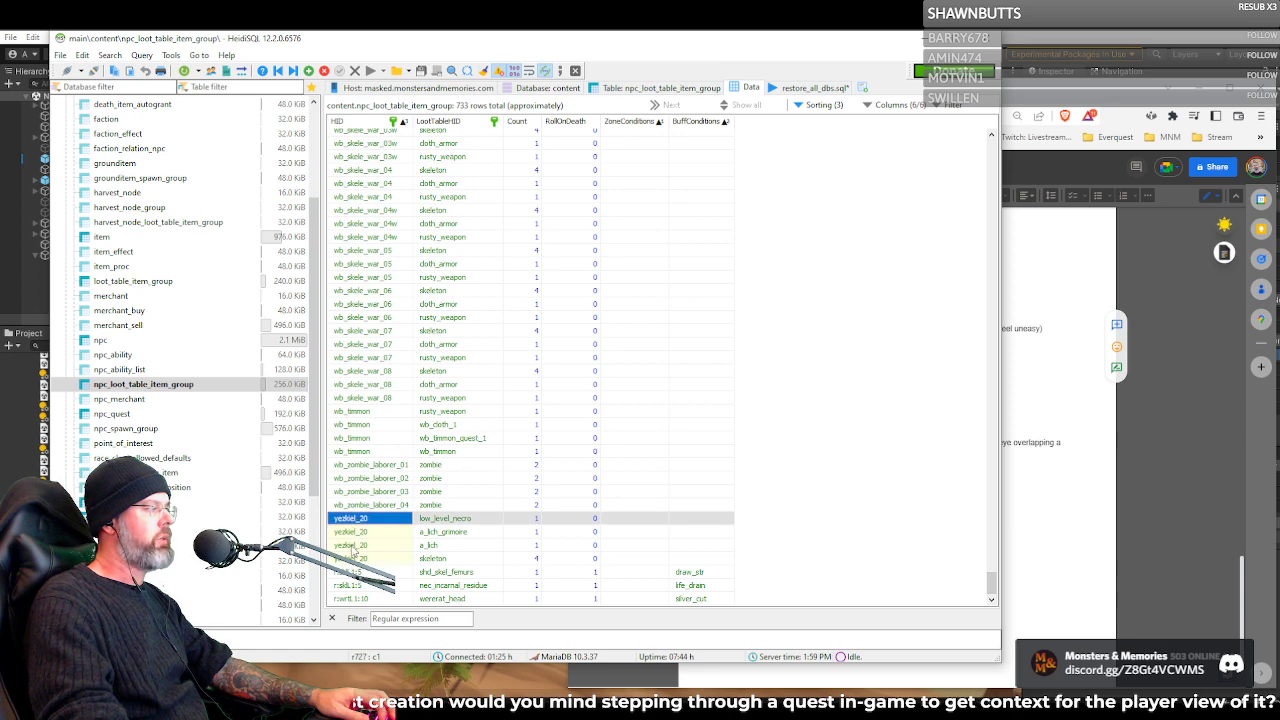
pyautogui.click(353, 387)
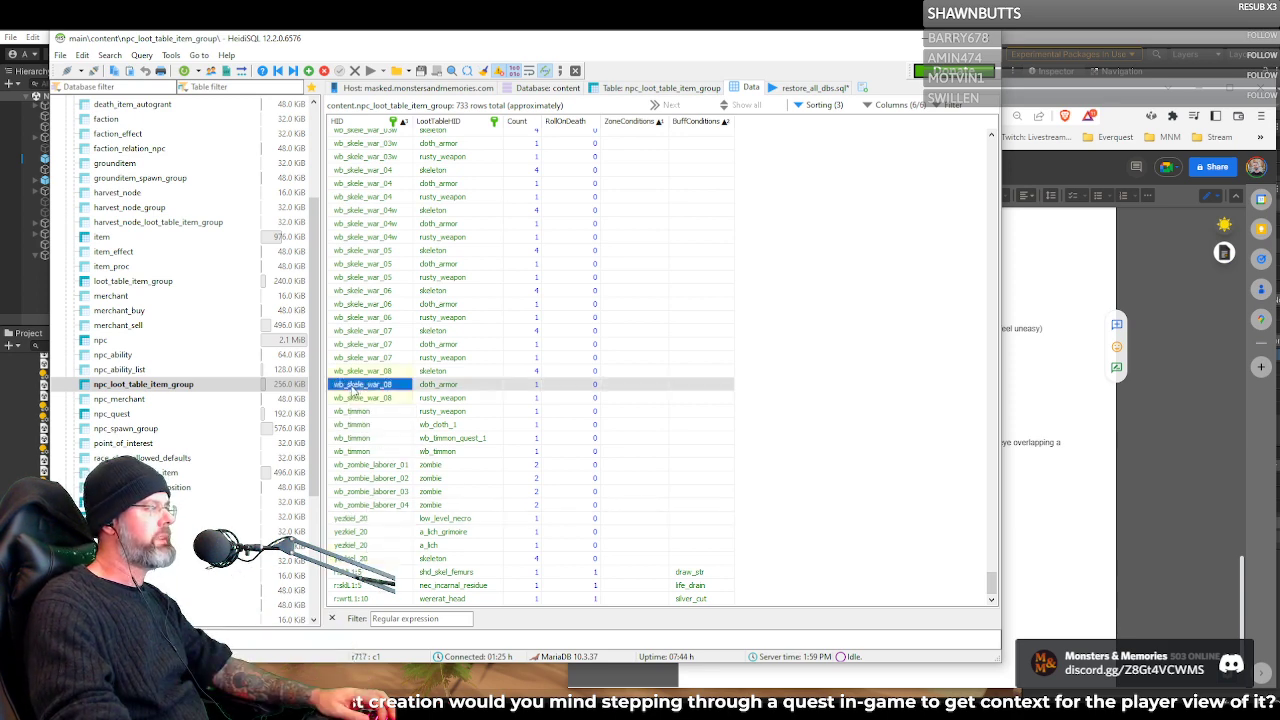
pyautogui.press('Up')
pyautogui.press('Up')
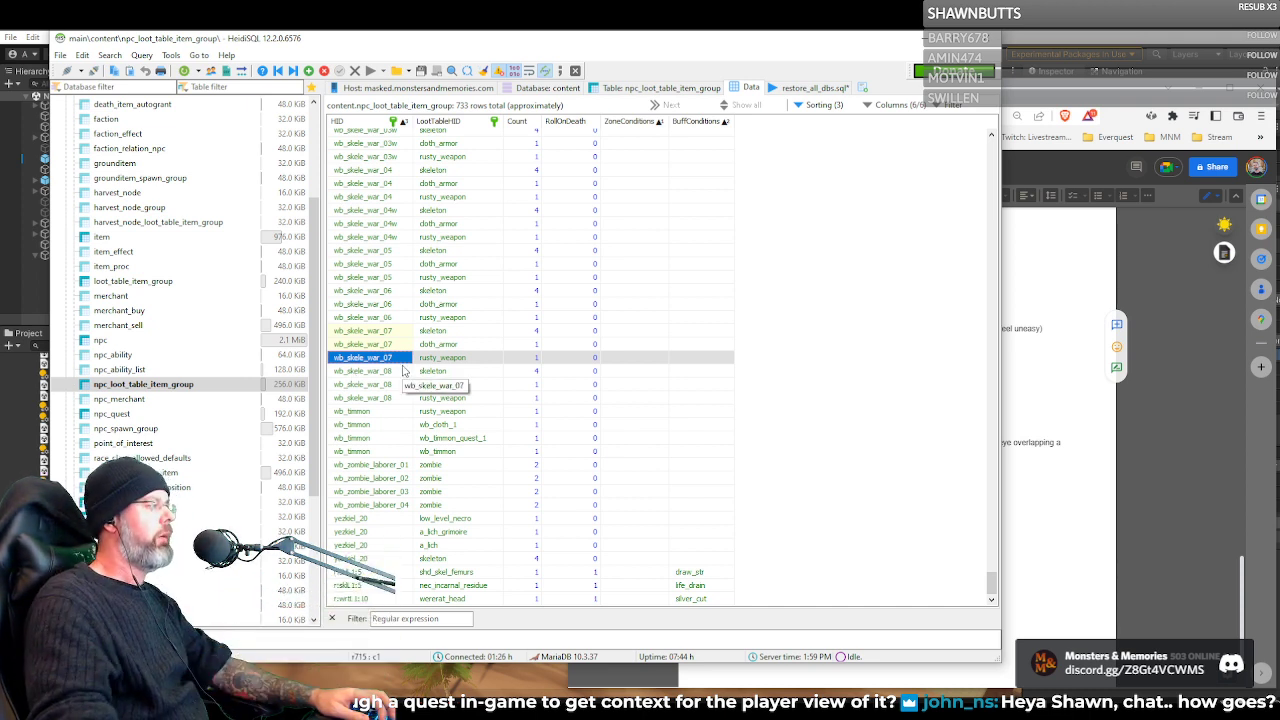
pyautogui.press('F2')
pyautogui.hotkey('ctrl', 'c')
pyautogui.press('Escape')
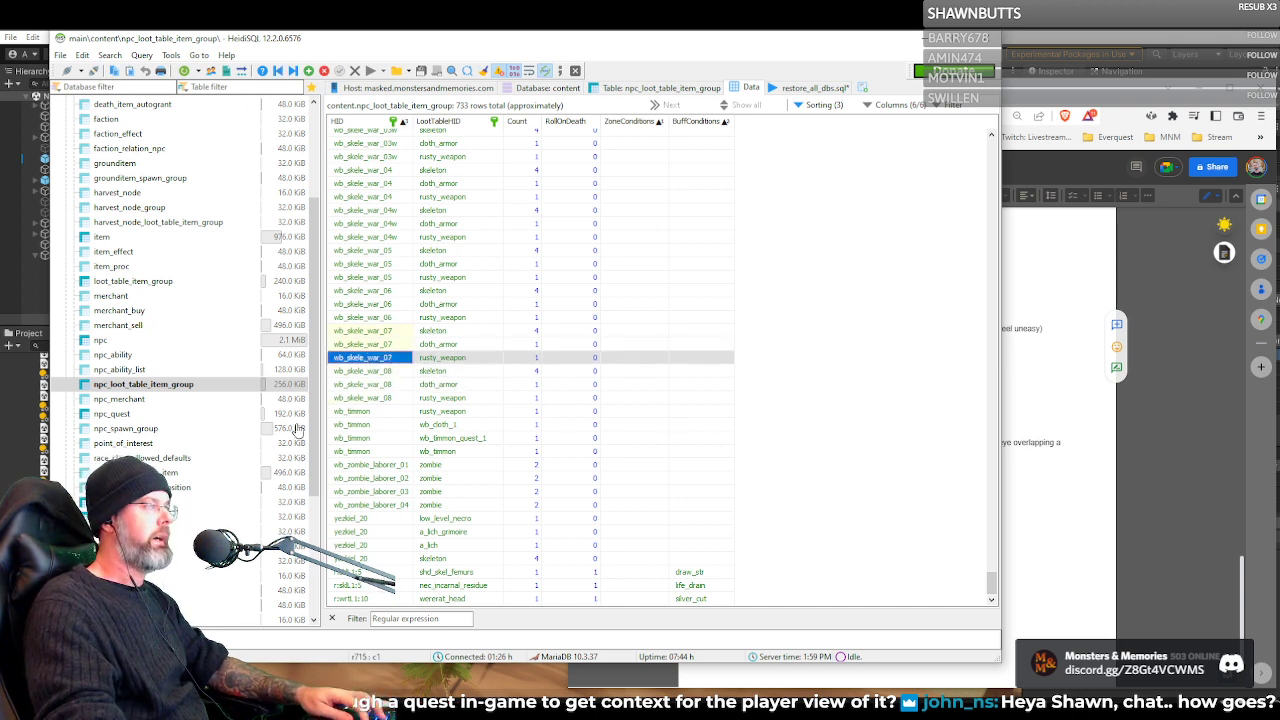
# Switch to the second HeidiSQL window, open the npc table and filter its data by wb_skele_war_07
pyautogui.moveTo(678, 710)
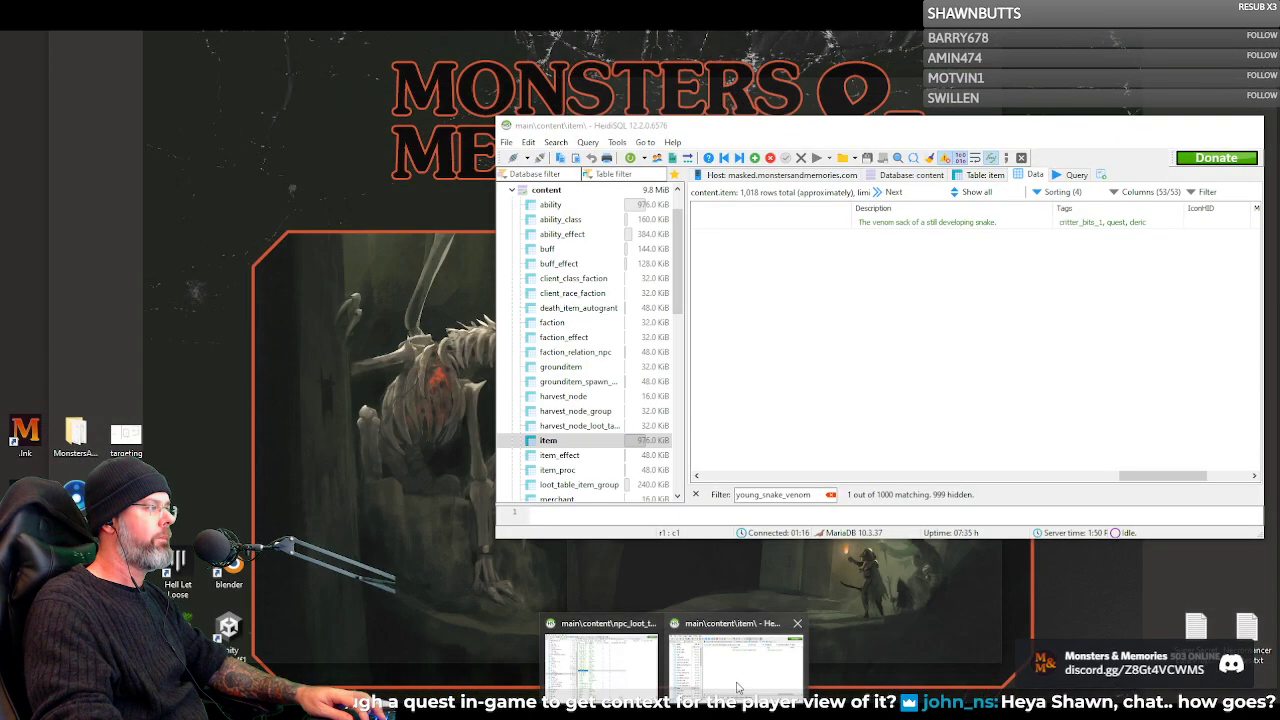
pyautogui.click(705, 625)
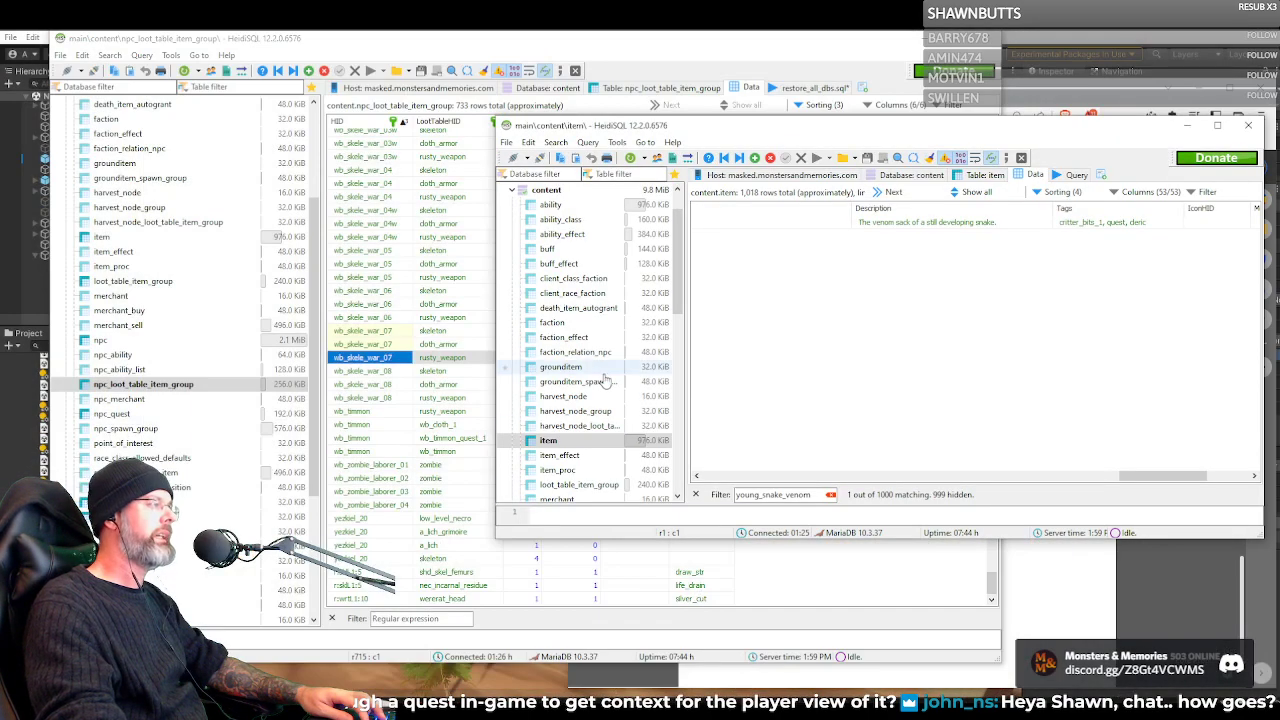
pyautogui.scroll(-3, 570, 420)
pyautogui.click(564, 425)
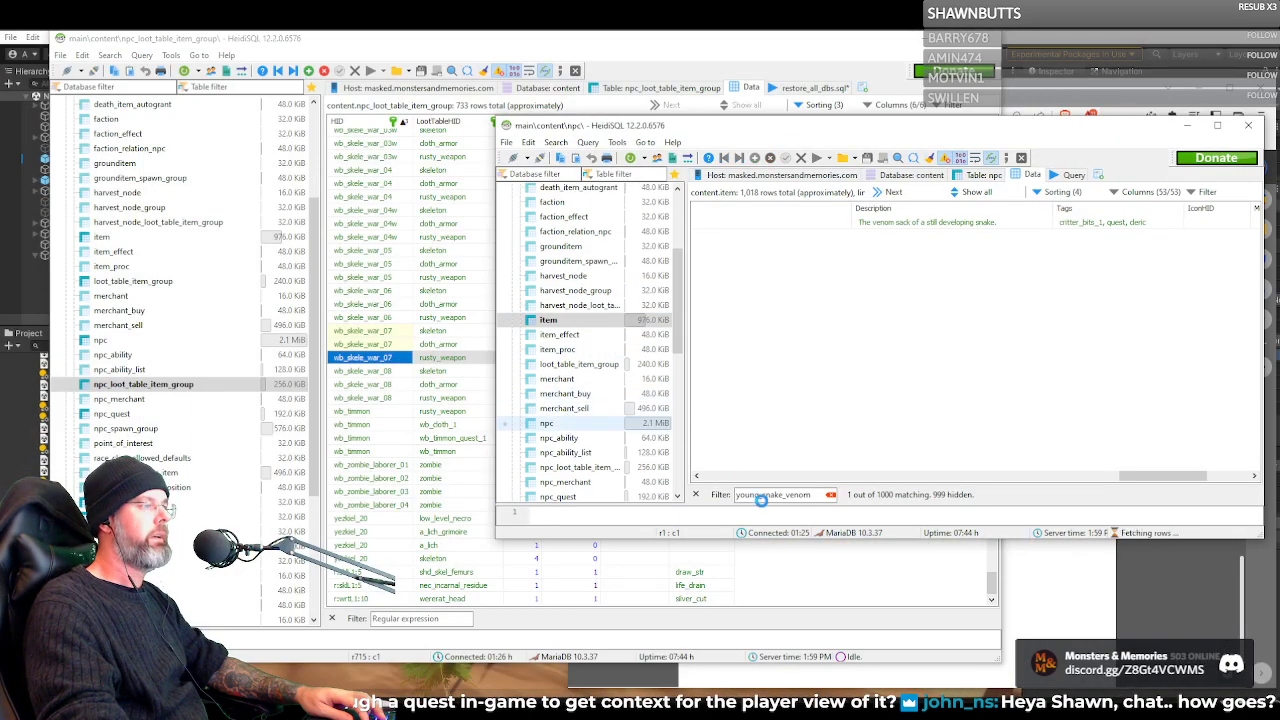
pyautogui.click(775, 496)
pyautogui.hotkey('ctrl', 'v')
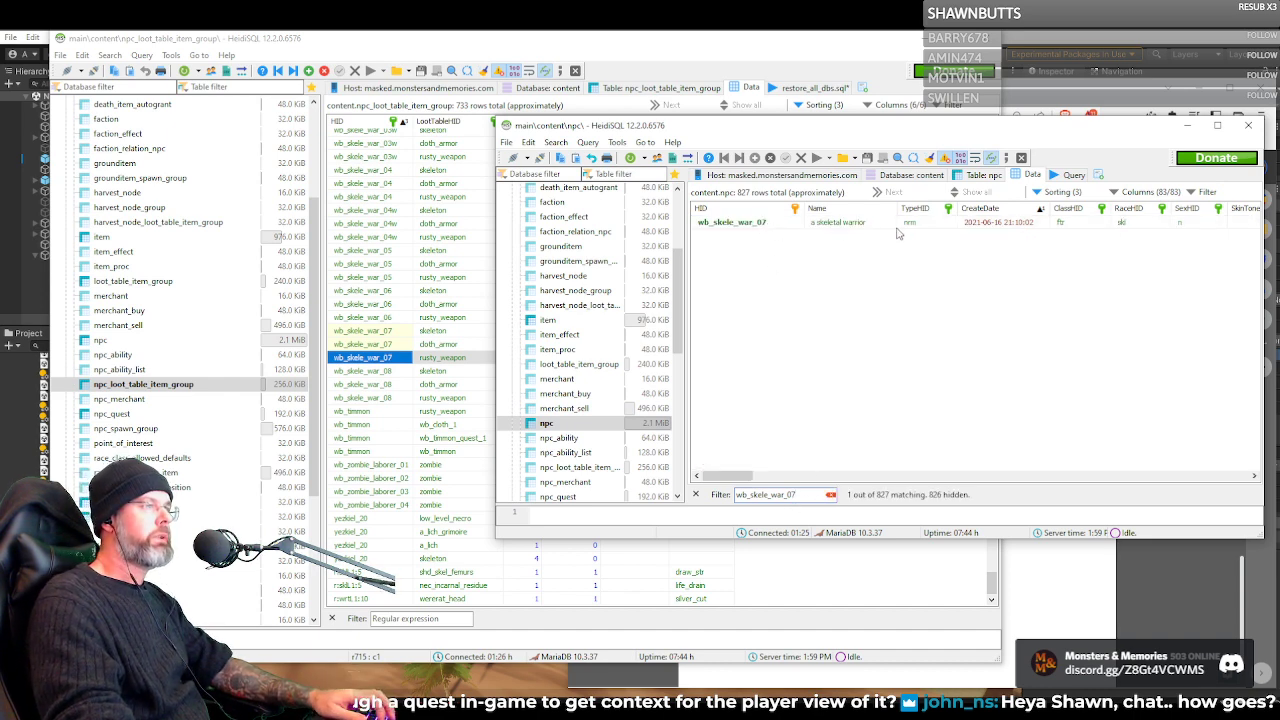
# Select the name of the wb_skele_war_07 NPC and minimize the second database window
pyautogui.moveTo(732, 476)
pyautogui.mouseDown()
pyautogui.moveTo(779, 480)
pyautogui.moveTo(731, 479)
pyautogui.mouseUp()
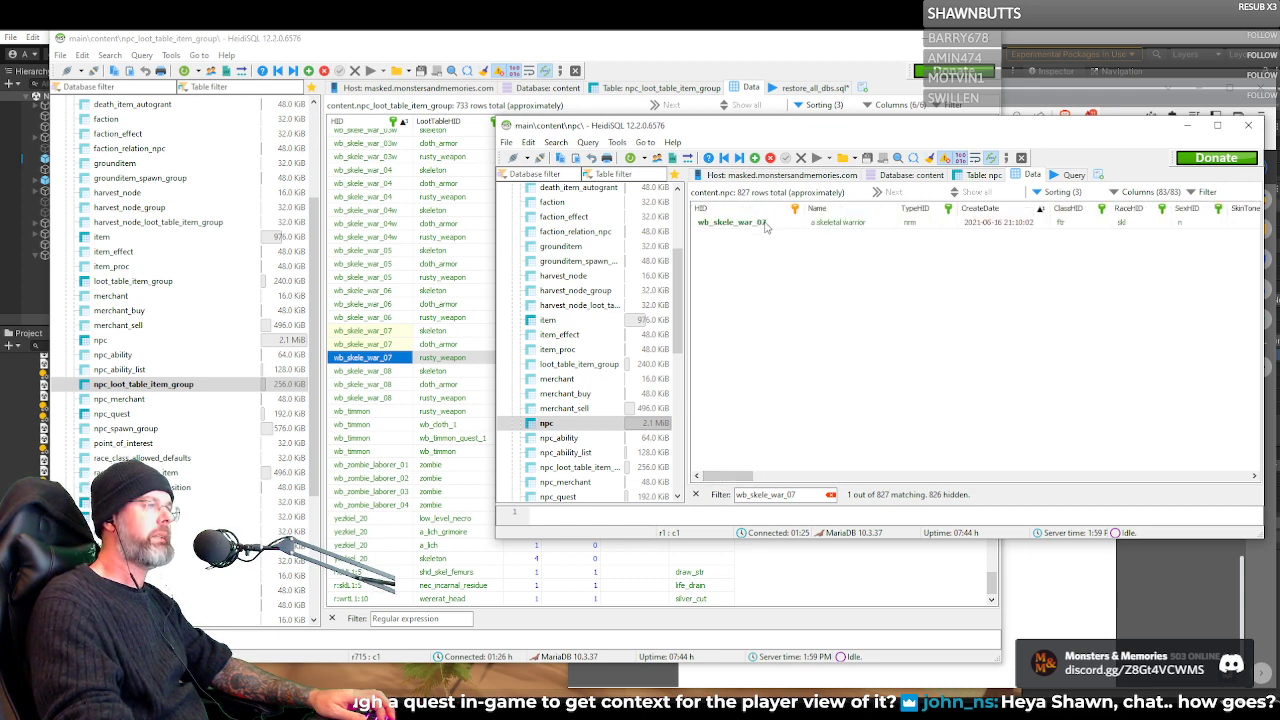
pyautogui.click(843, 224)
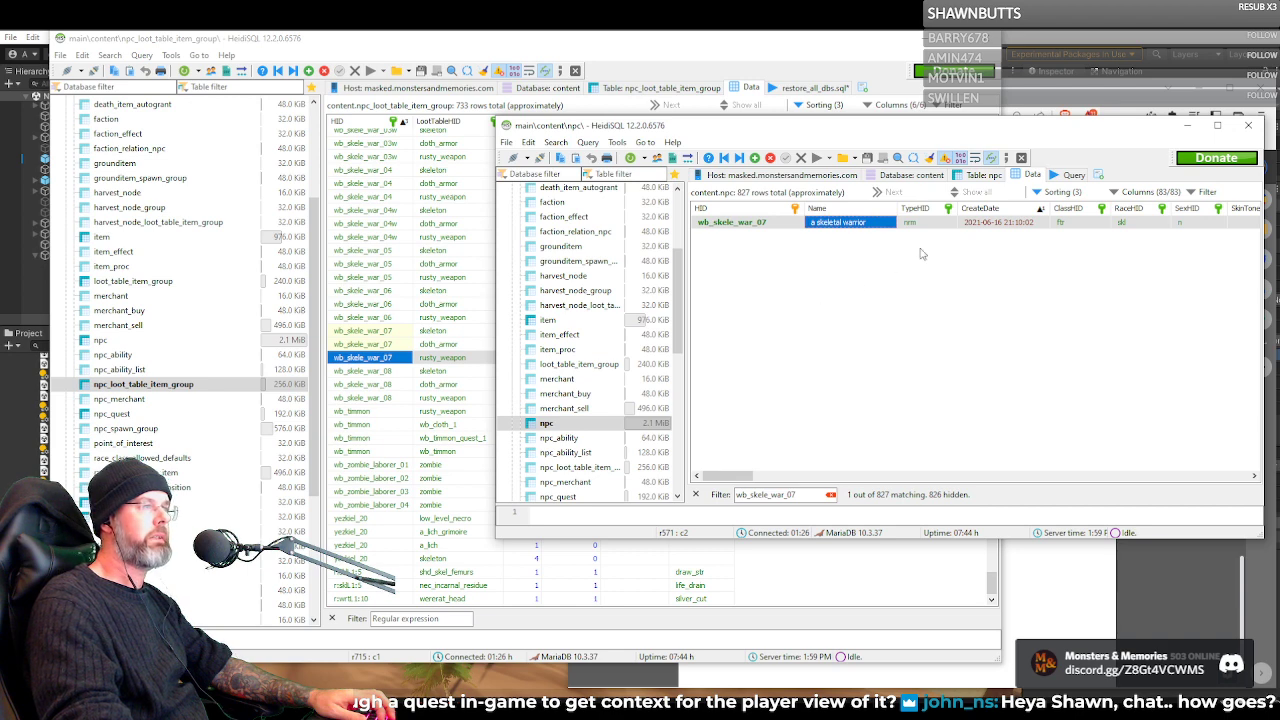
pyautogui.click(1187, 126)
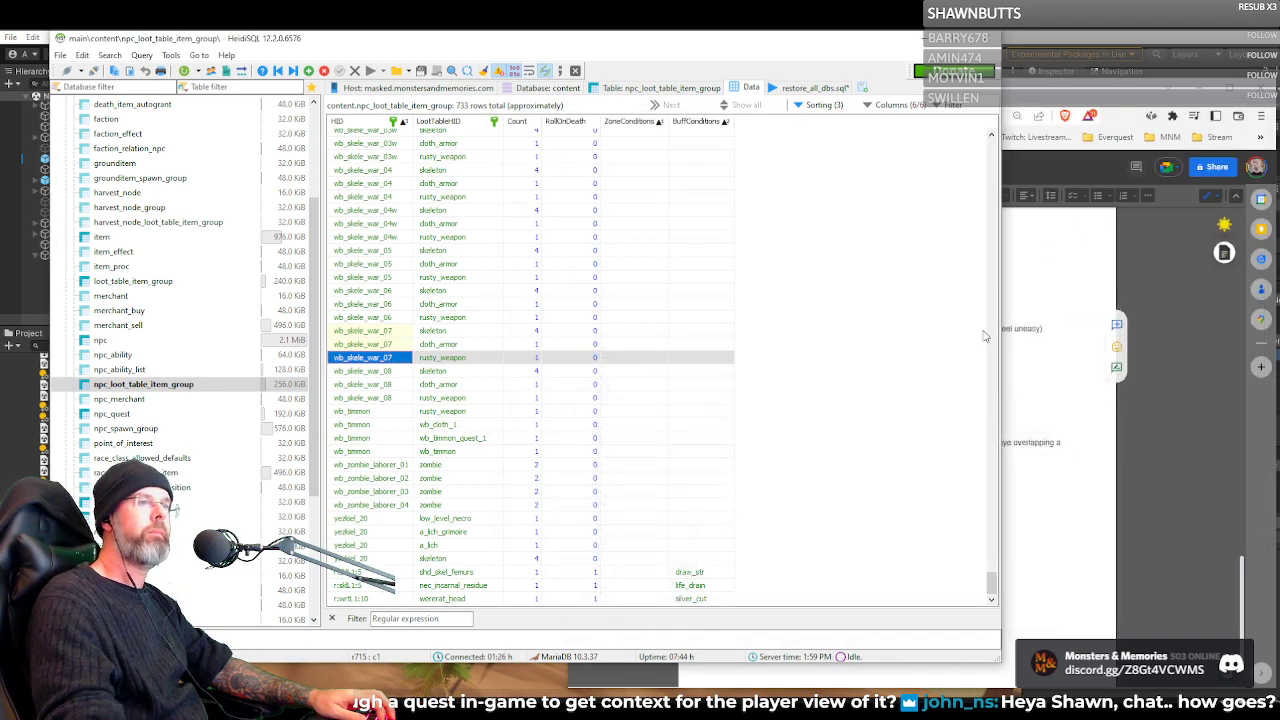
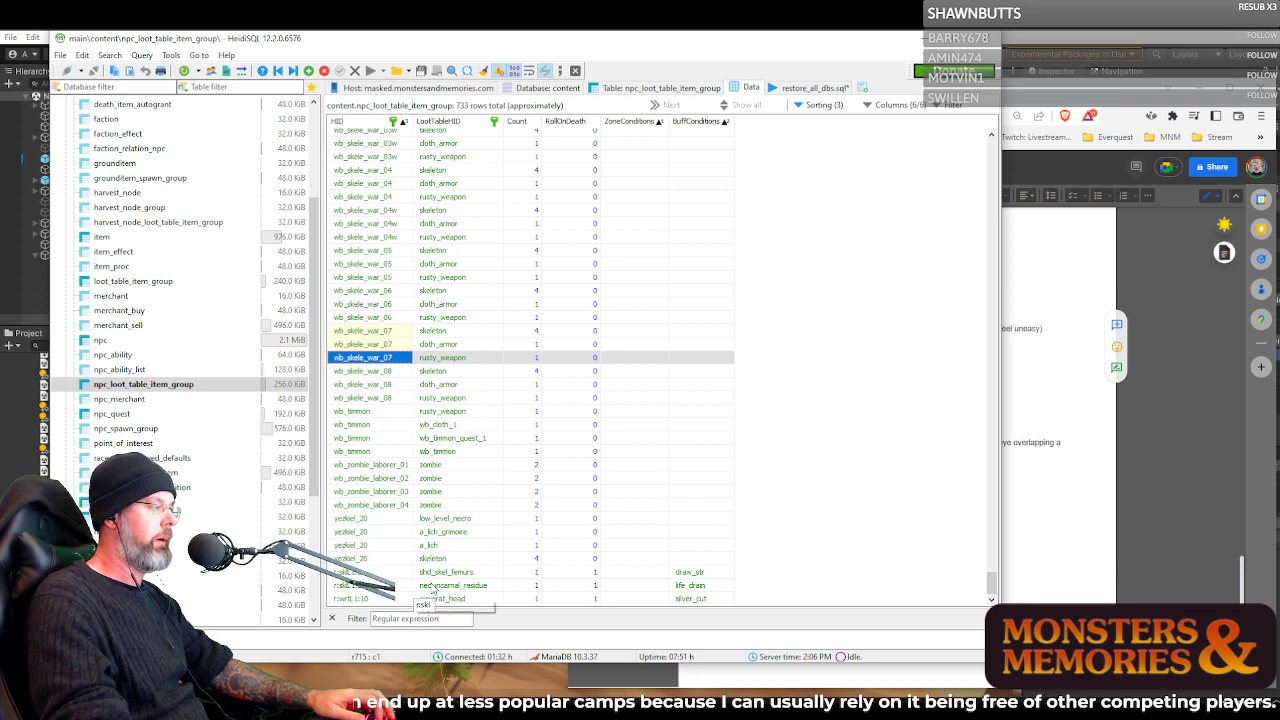
# Select the shd_skel_femurs and wererat_head rows at the end of the loot assignments by their HIDs
pyautogui.click(390, 571)
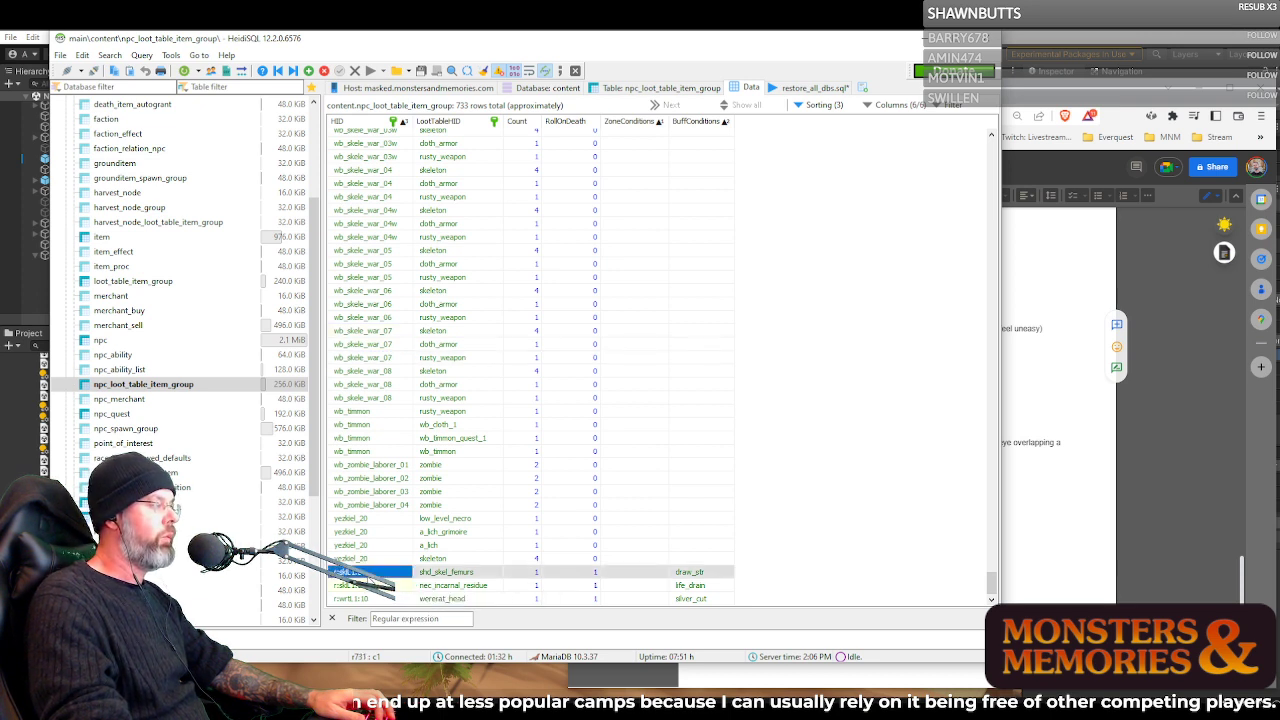
pyautogui.click(367, 599)
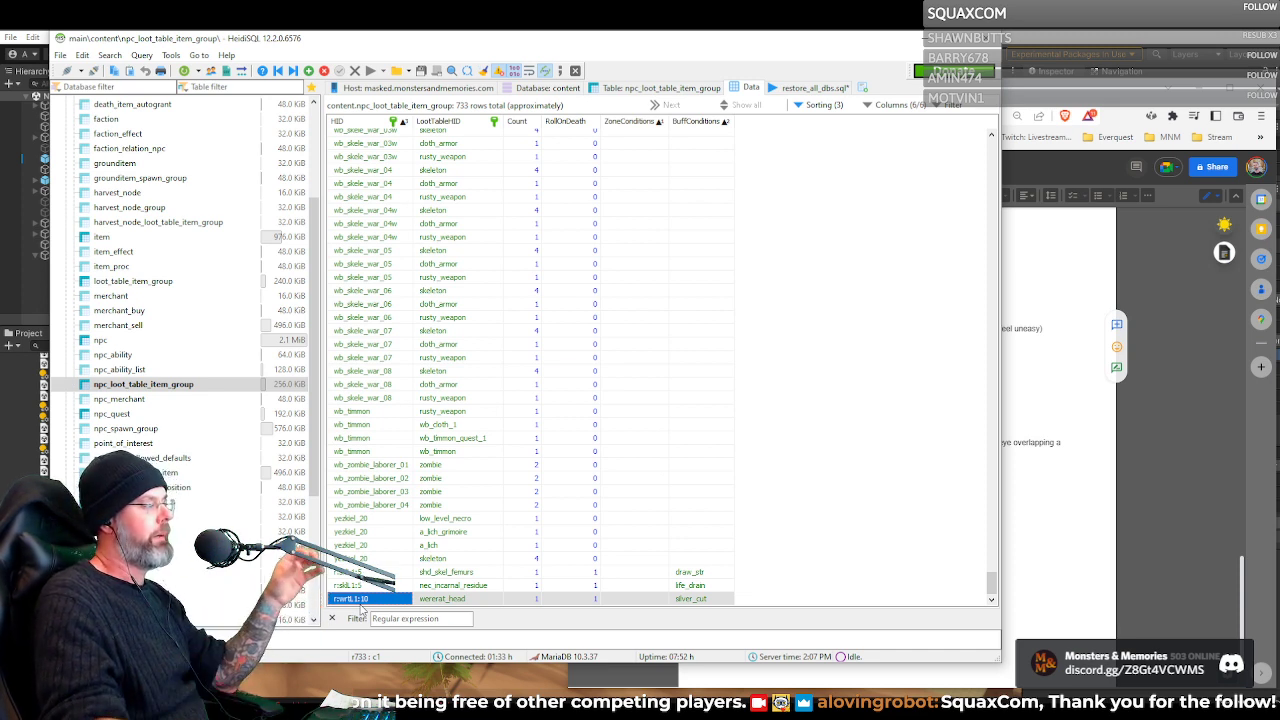
pyautogui.click(362, 571)
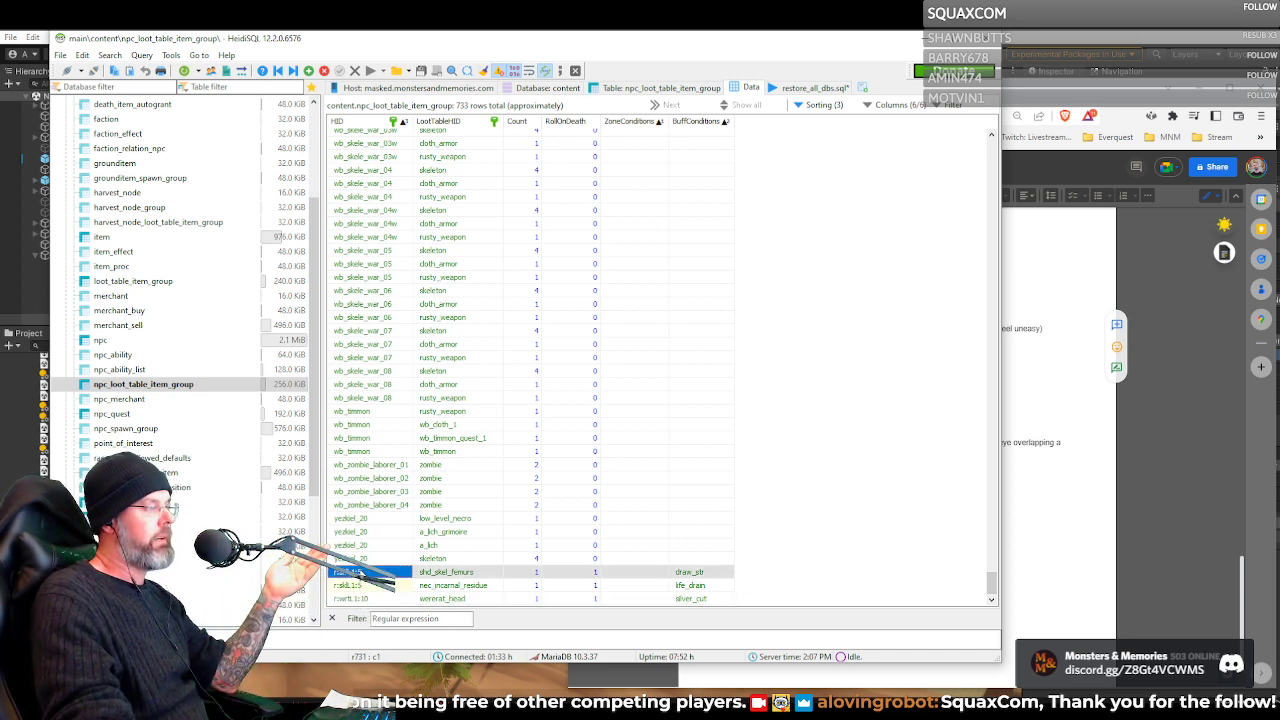
# Go through the HIDs of the wb_skele_war_04 to wb_skele_war_08 loot rows, ending on the wb_skele_war_07 rusty_weapon row
pyautogui.click(371, 346)
pyautogui.click(383, 397)
pyautogui.click(382, 358)
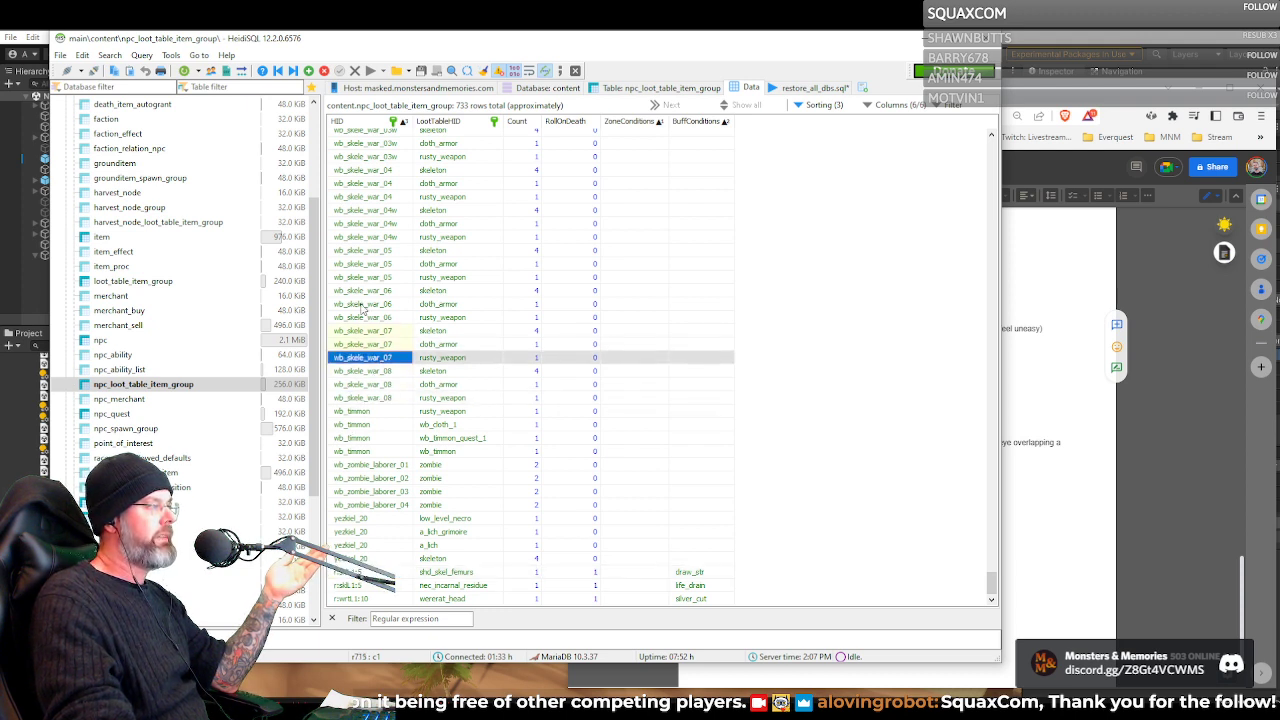
pyautogui.click(363, 305)
pyautogui.click(348, 250)
pyautogui.click(358, 200)
pyautogui.click(352, 251)
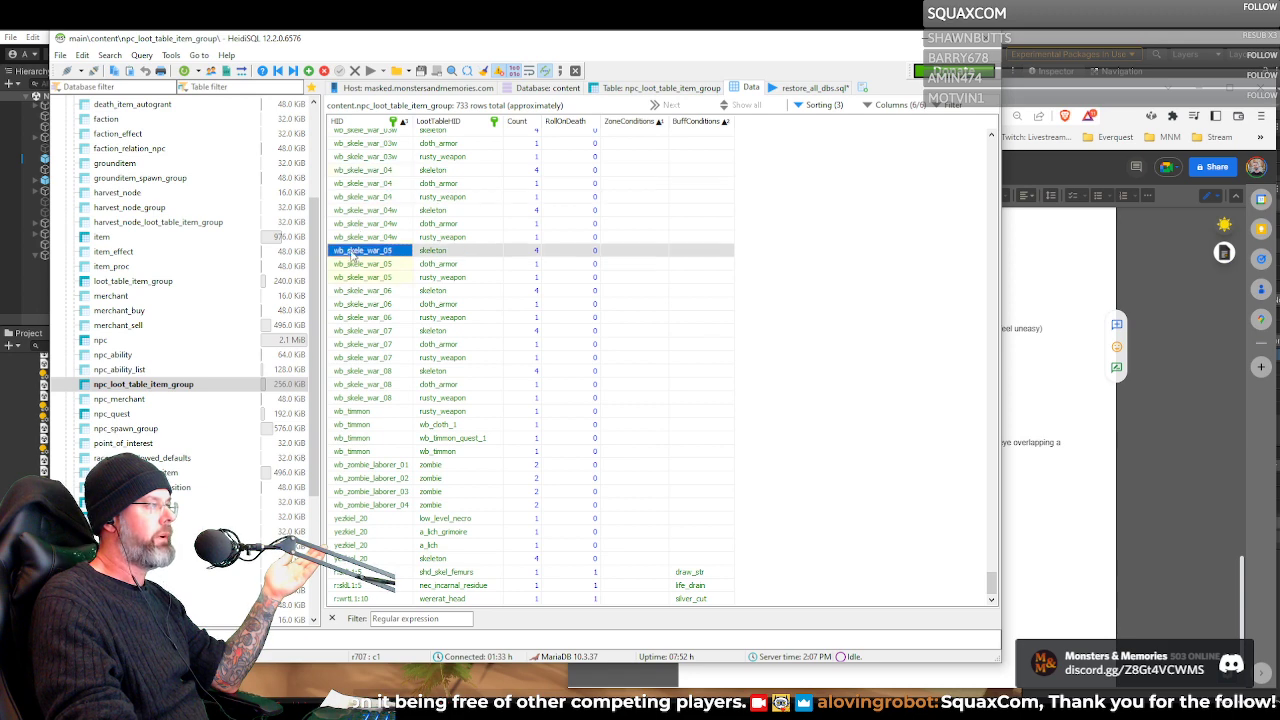
pyautogui.click(356, 289)
pyautogui.click(360, 330)
pyautogui.click(362, 357)
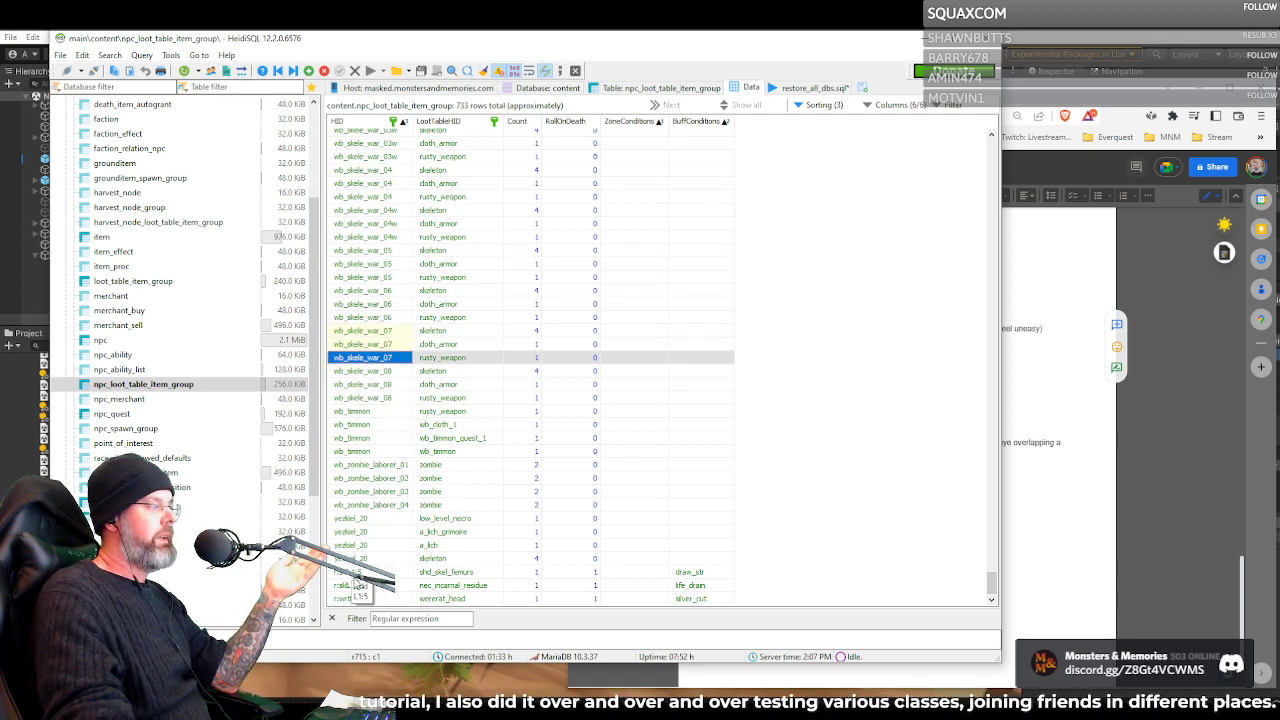
# Open the HID of the shd_skel_femurs row in the text editor, highlight skl and L1:5, and close the editor unchanged
pyautogui.click(358, 571)
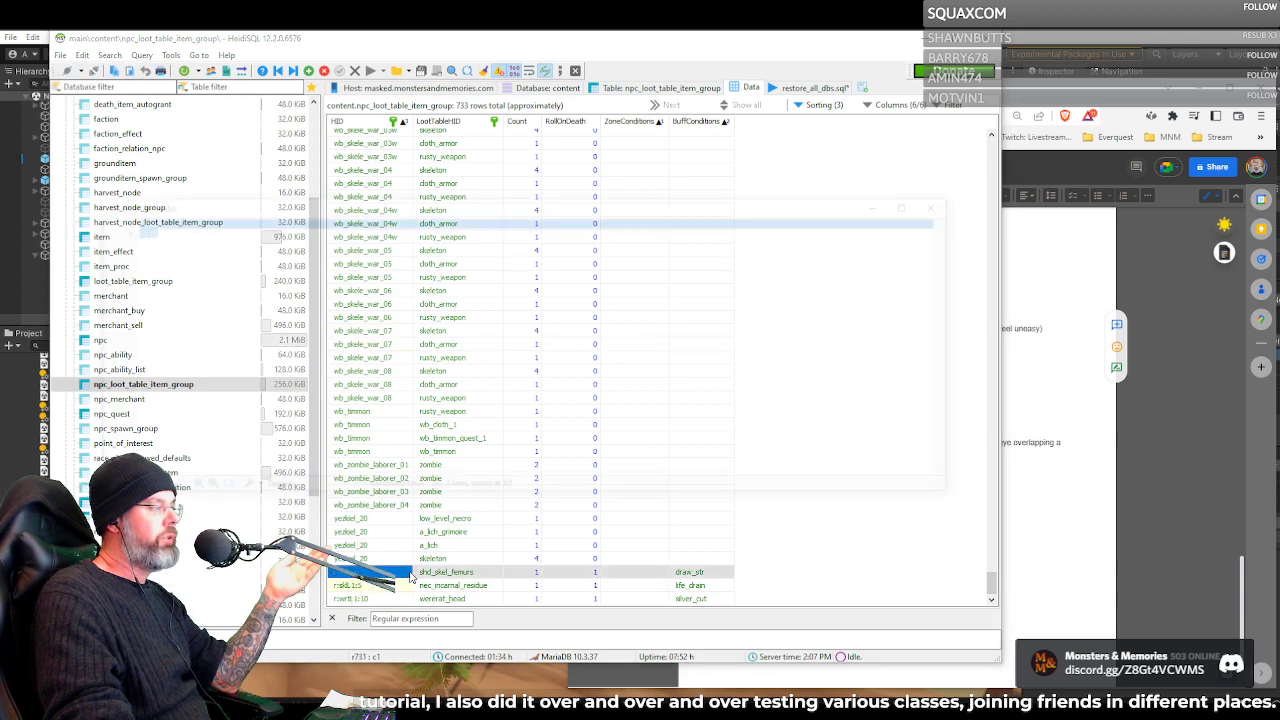
pyautogui.click(408, 574)
pyautogui.click(158, 224)
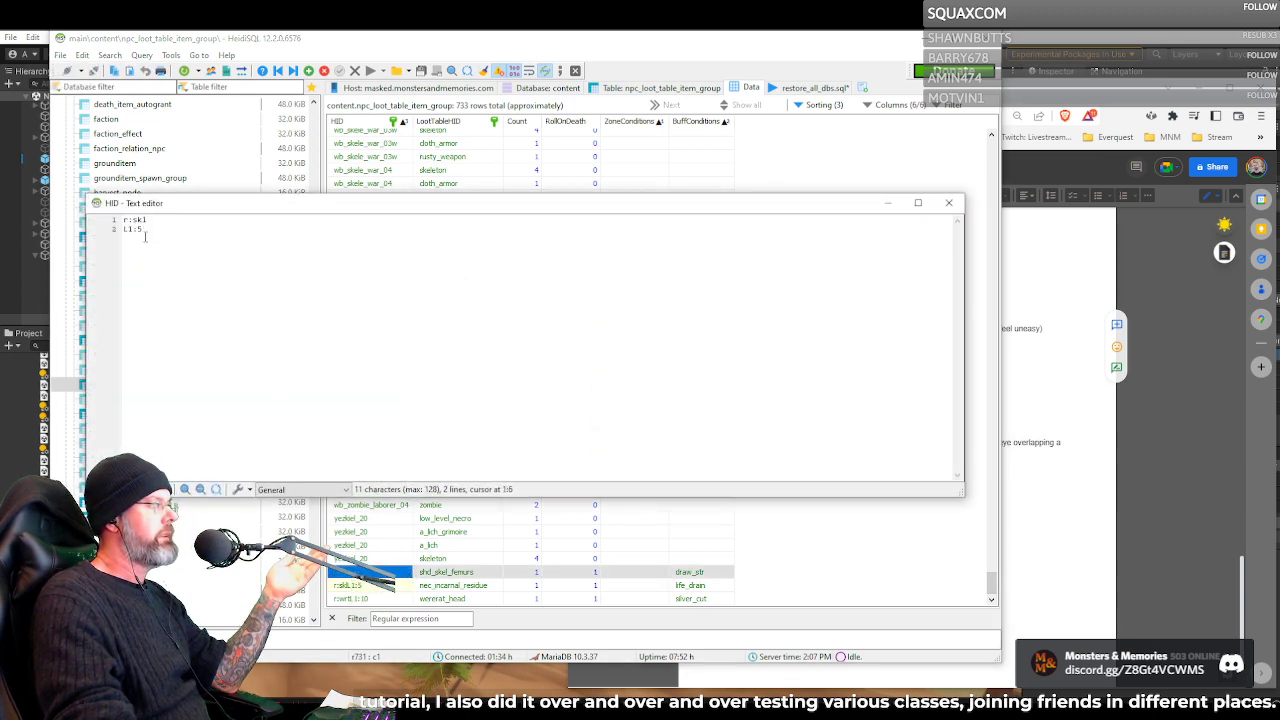
pyautogui.doubleClick(138, 219)
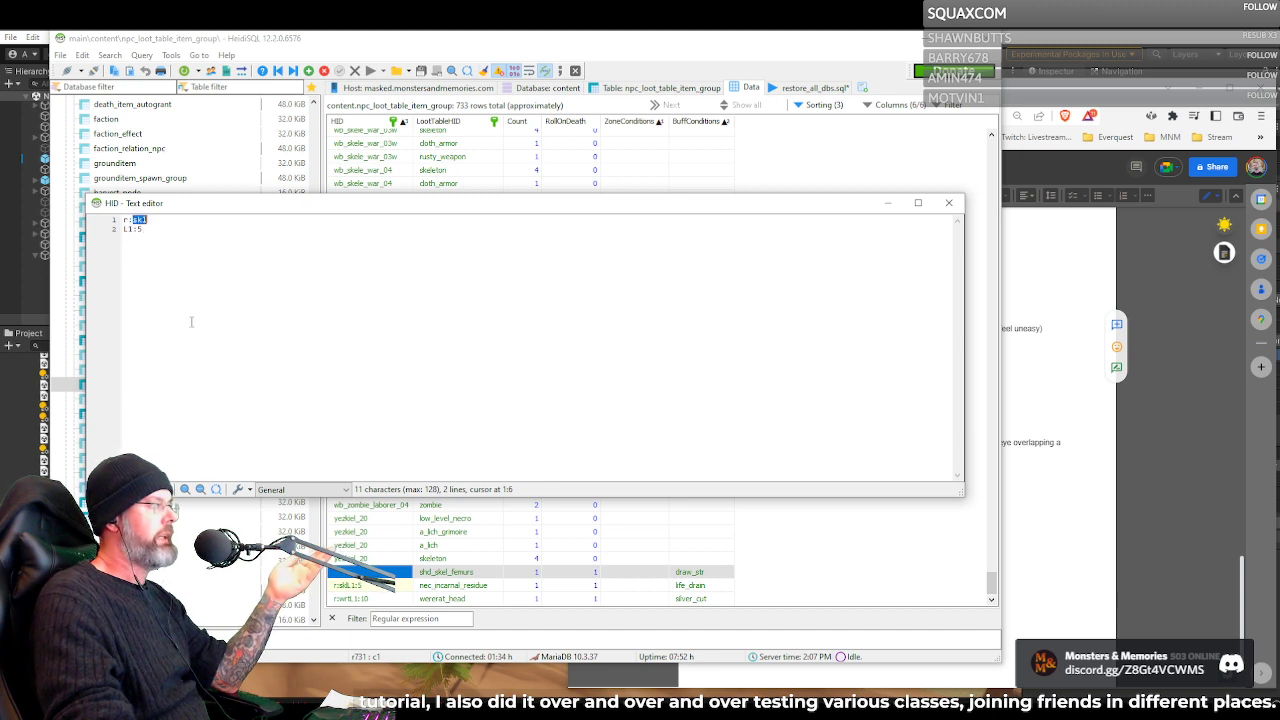
pyautogui.moveTo(124, 231); pyautogui.dragTo(143, 231)
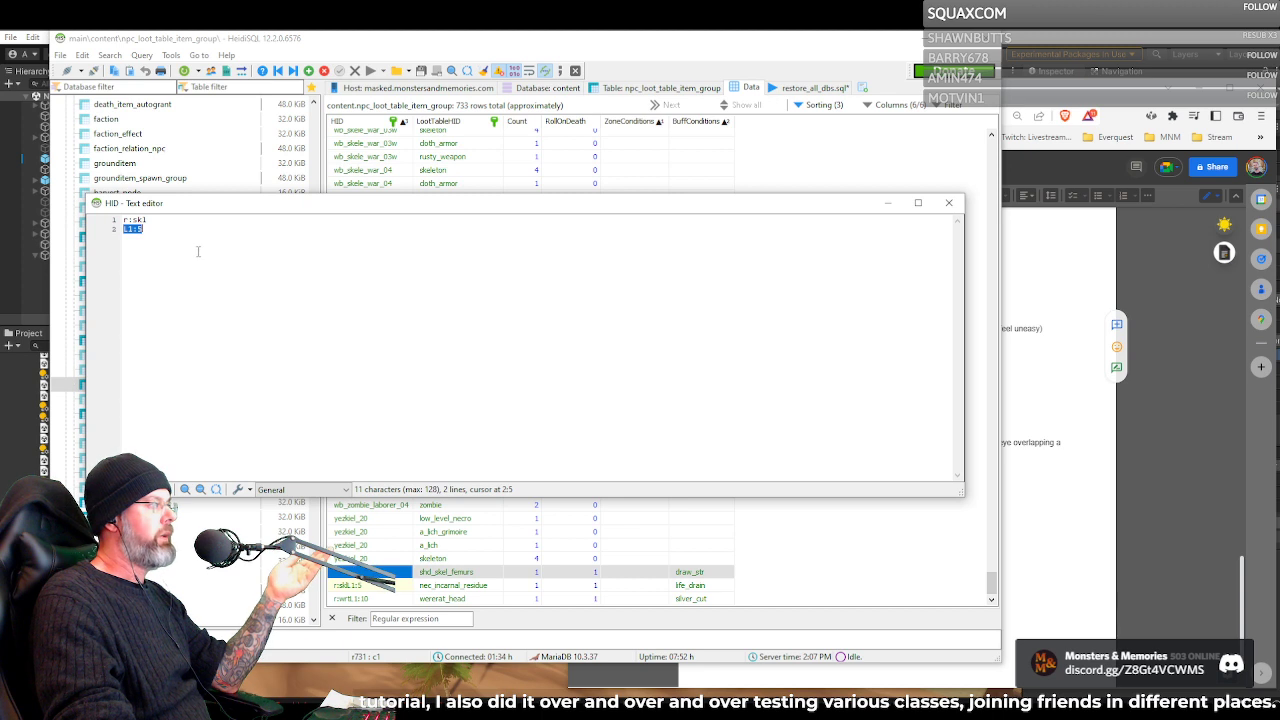
pyautogui.click(169, 231)
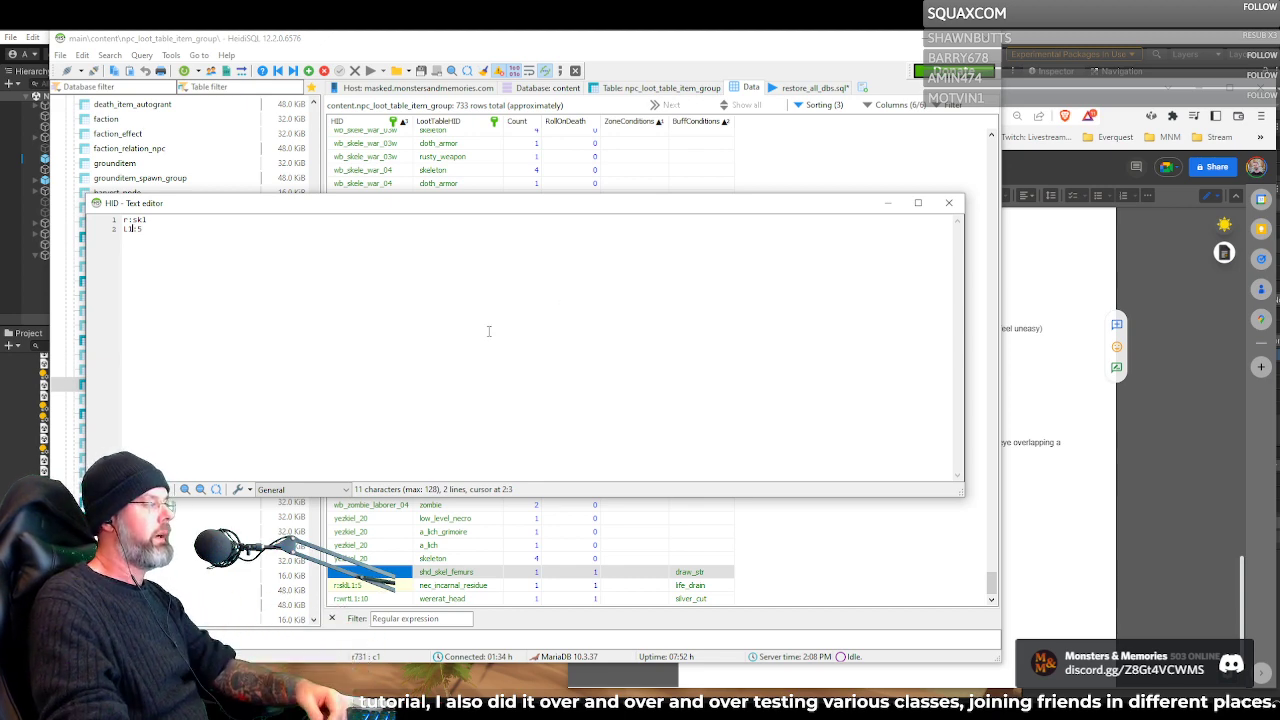
pyautogui.click(947, 204)
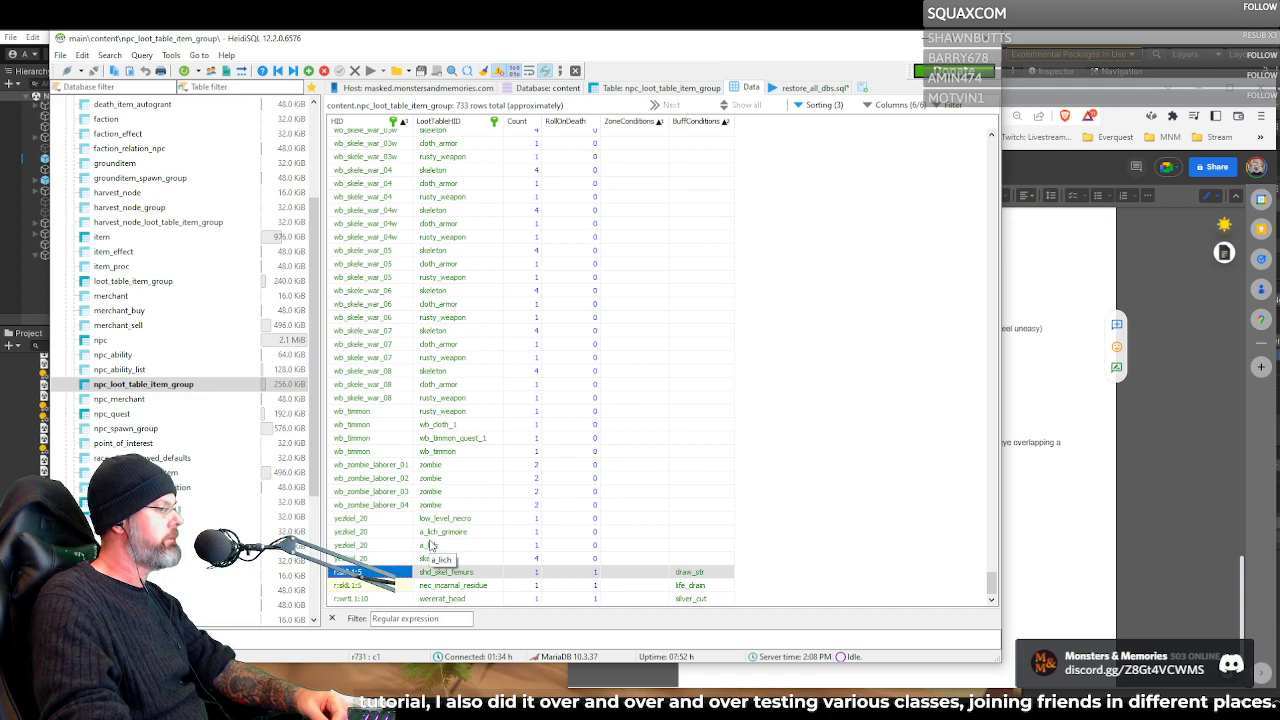
# Inspect the full HID of the wererat_head row in the text editor and close it without changes
pyautogui.scroll(20, 962, 490)
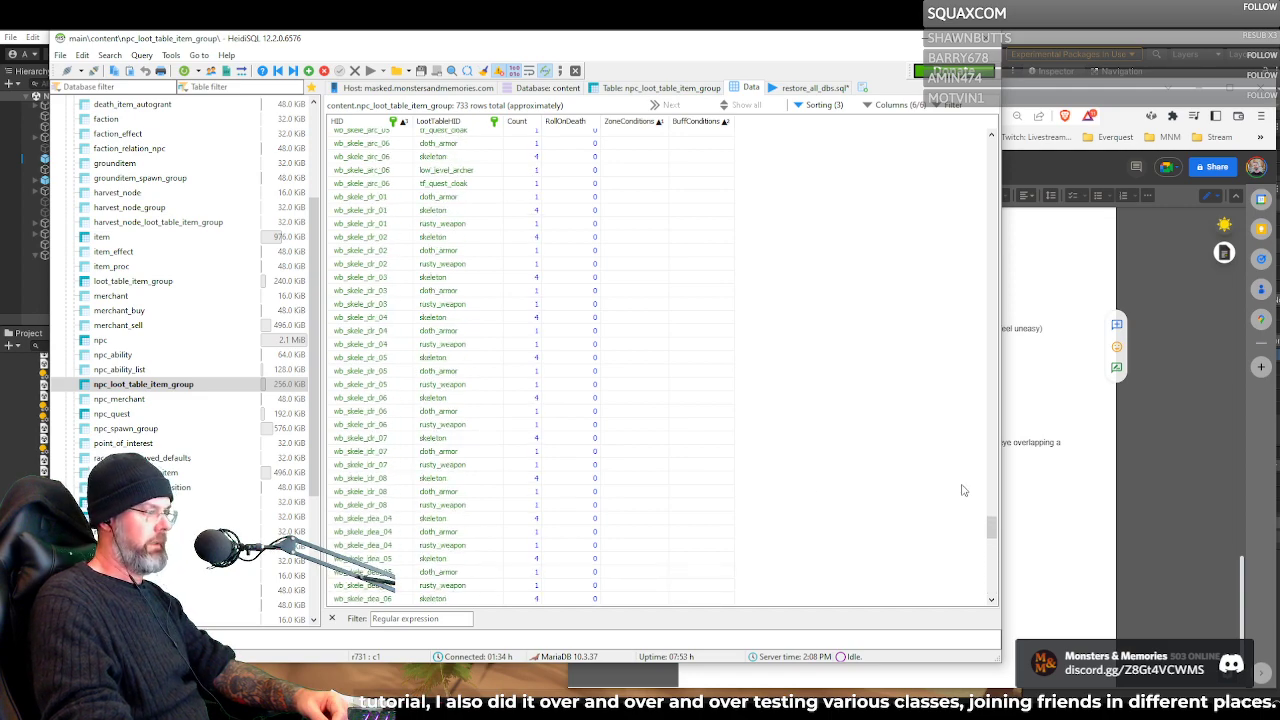
pyautogui.moveTo(991, 528); pyautogui.dragTo(1009, 596)
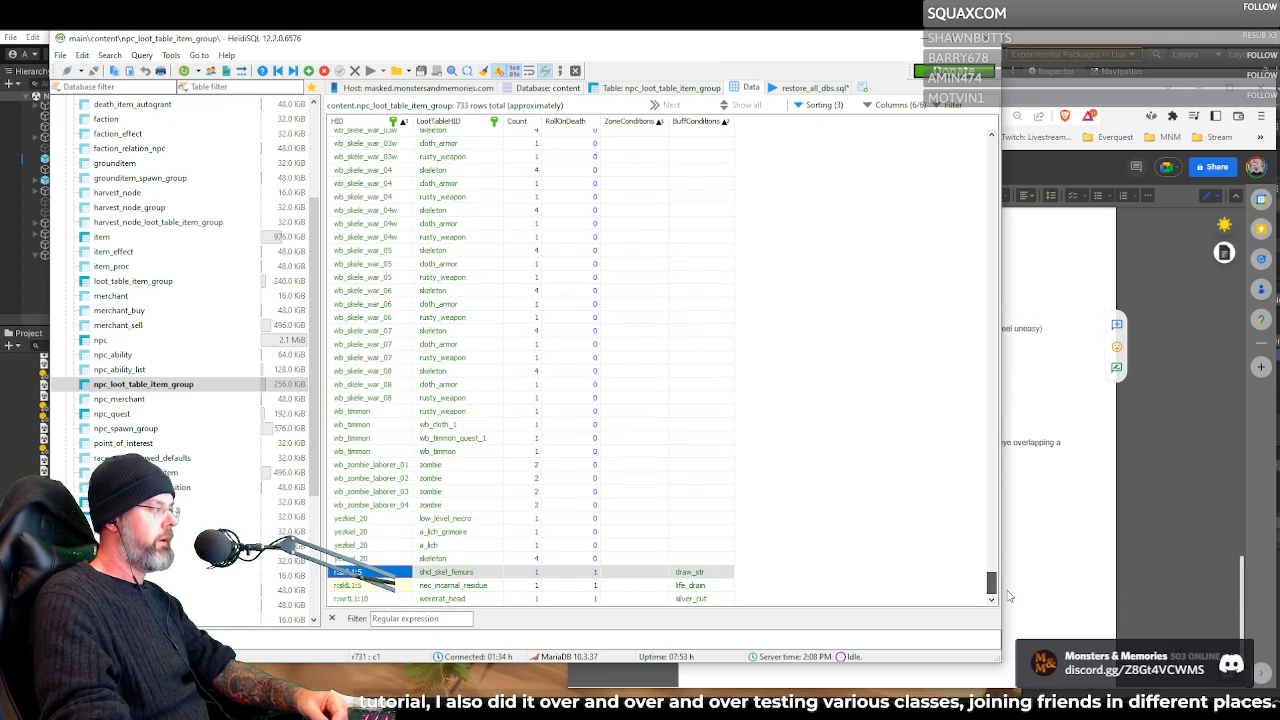
pyautogui.click(366, 600)
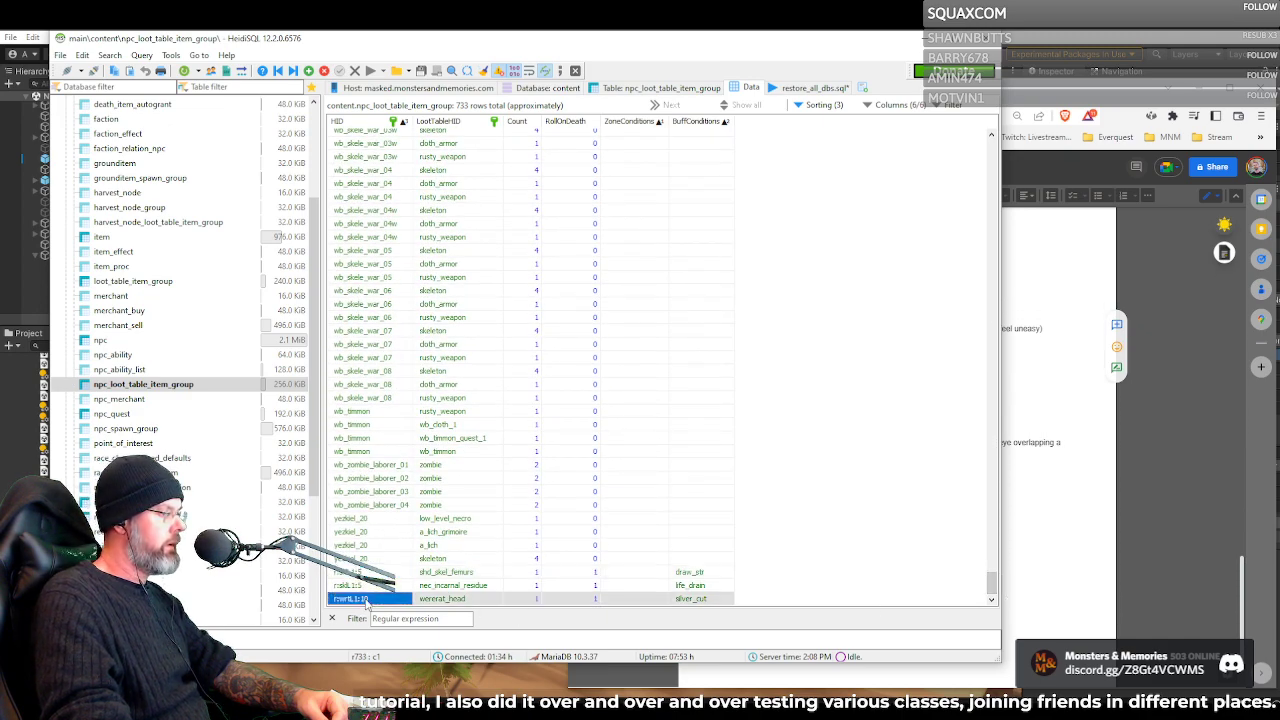
pyautogui.doubleClick(405, 599)
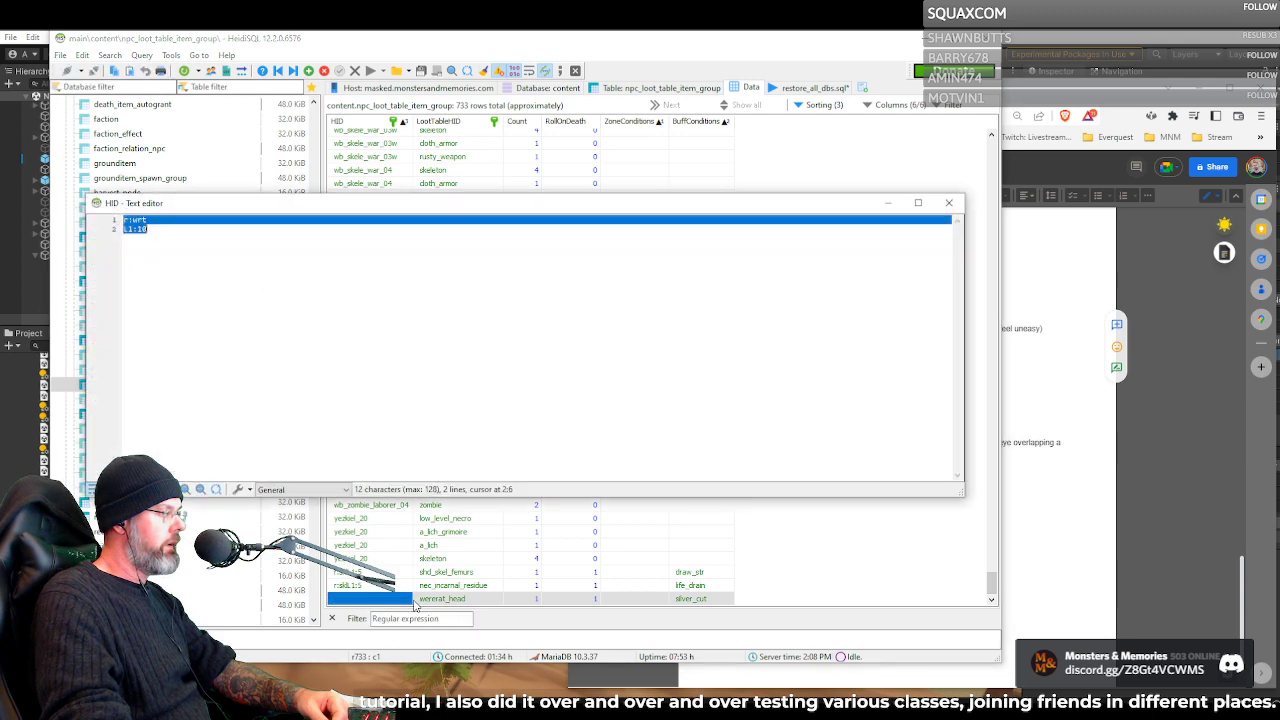
pyautogui.click(949, 205)
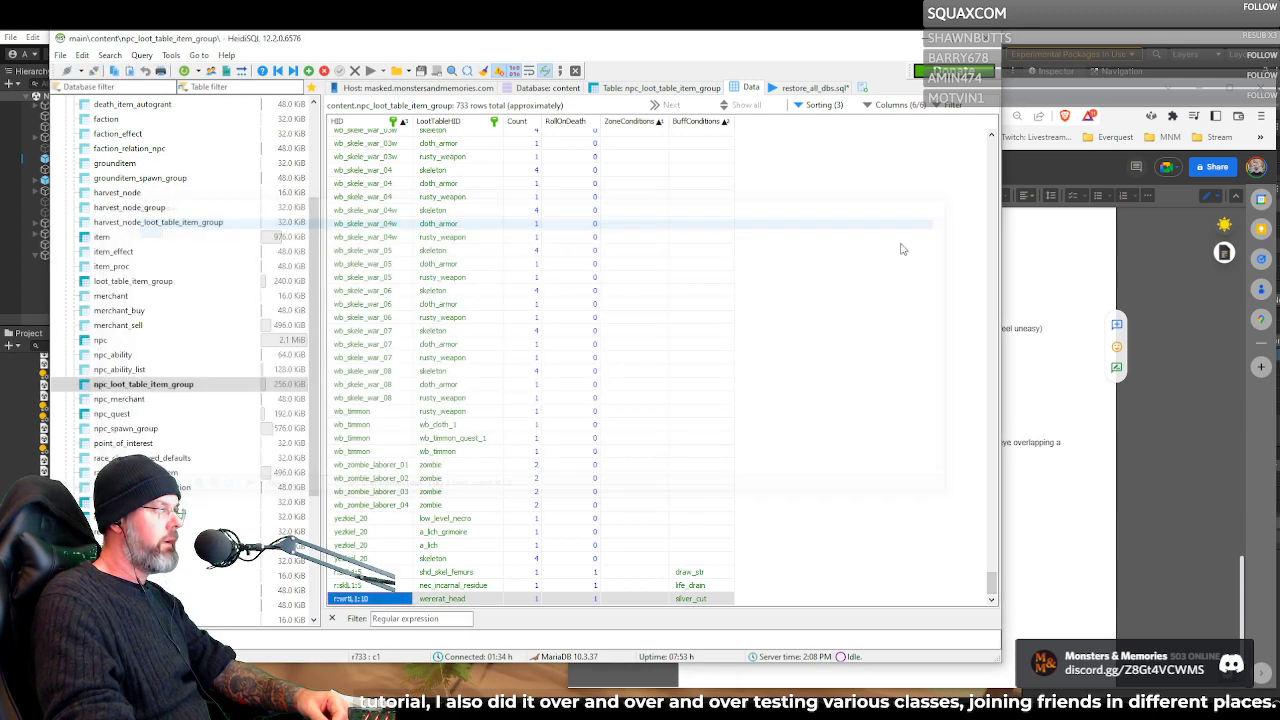
# Inspect the full HID of the nec_incarnal_residue row in the text editor and close it without changes
pyautogui.click(397, 587)
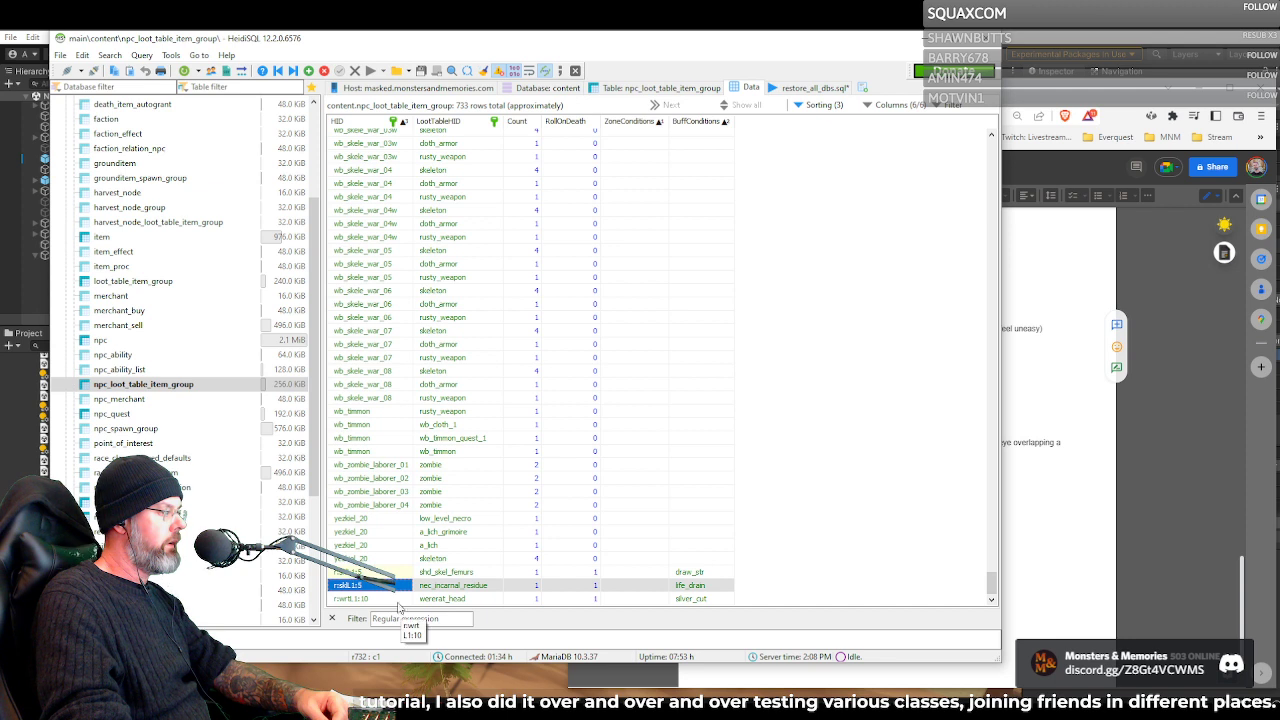
pyautogui.click(396, 599)
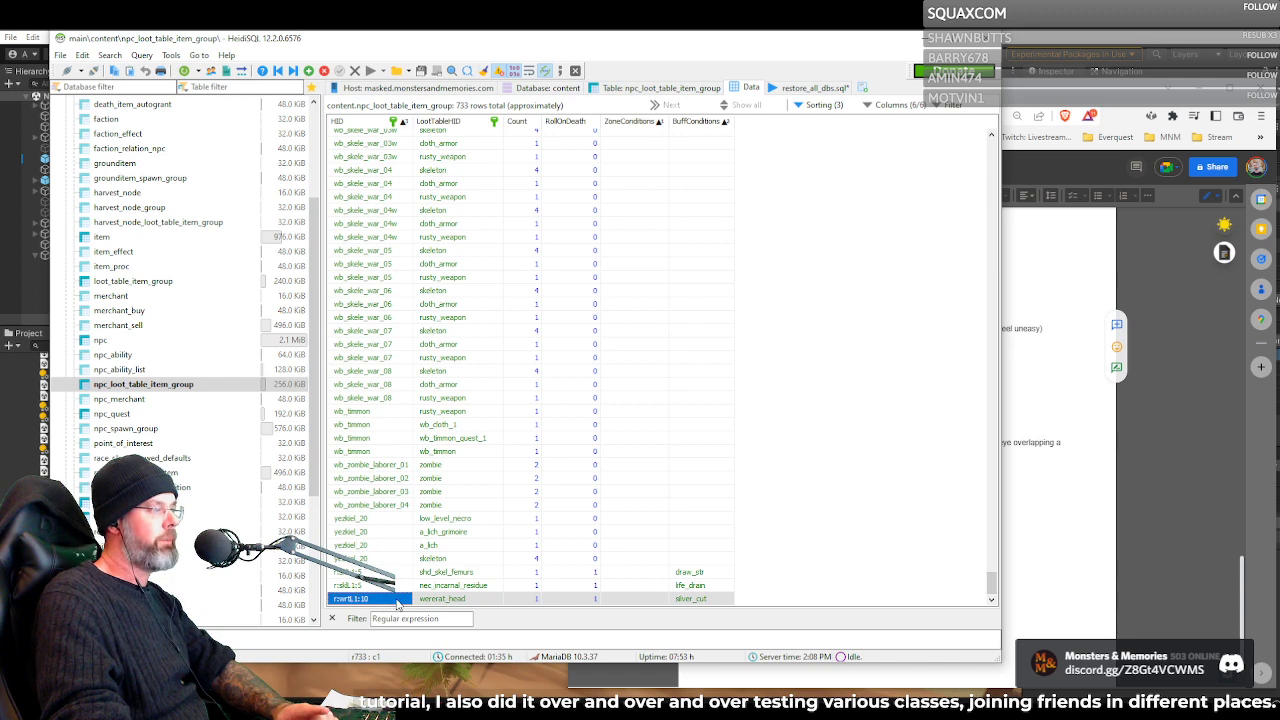
pyautogui.click(384, 587)
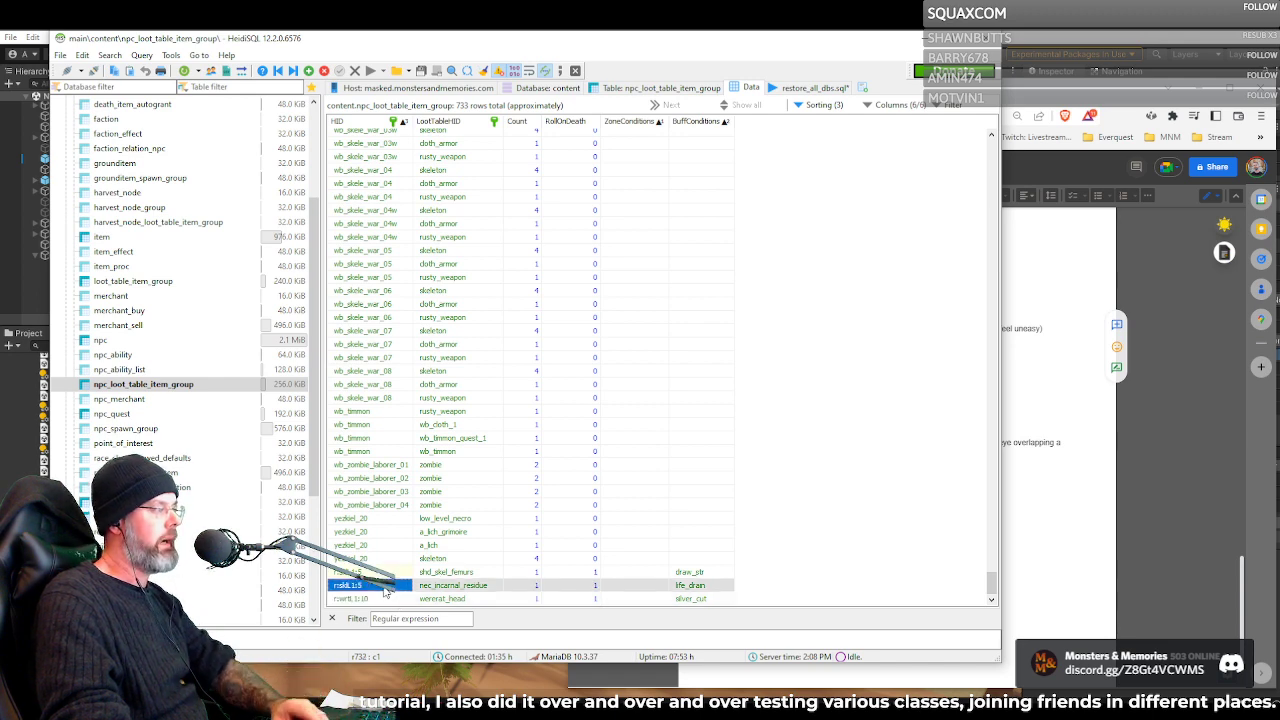
pyautogui.doubleClick(384, 587)
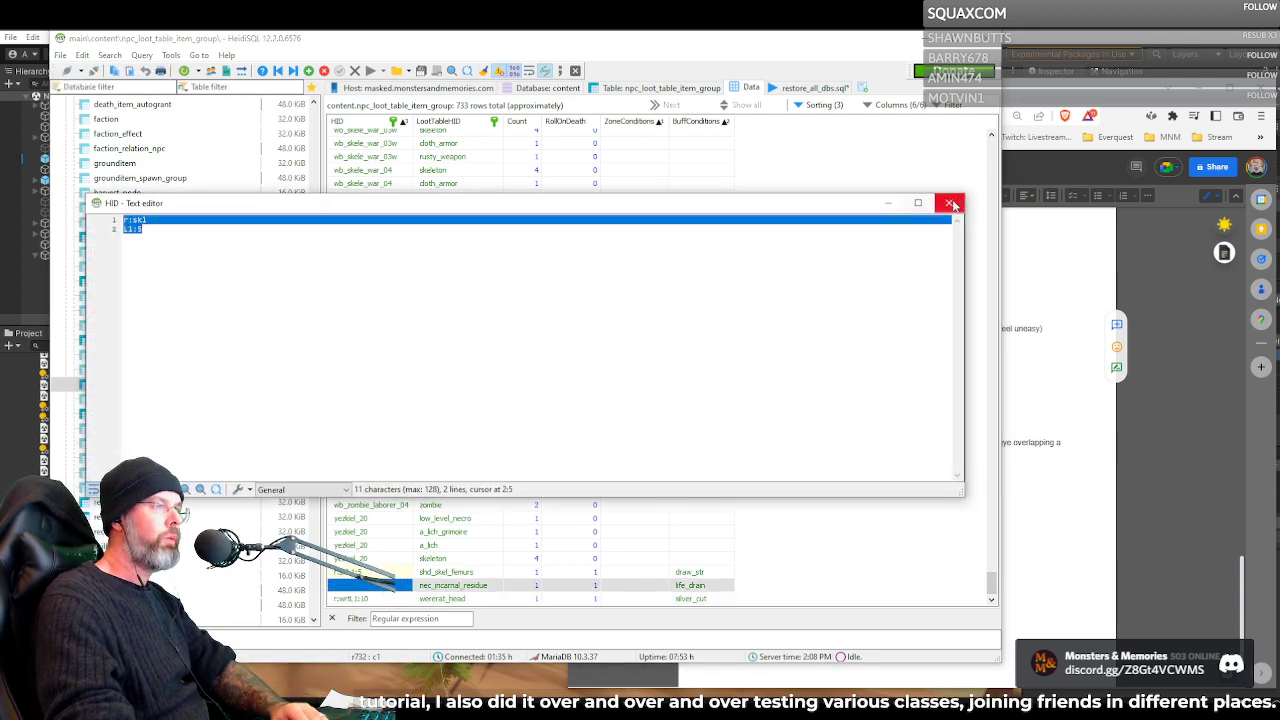
pyautogui.click(952, 204)
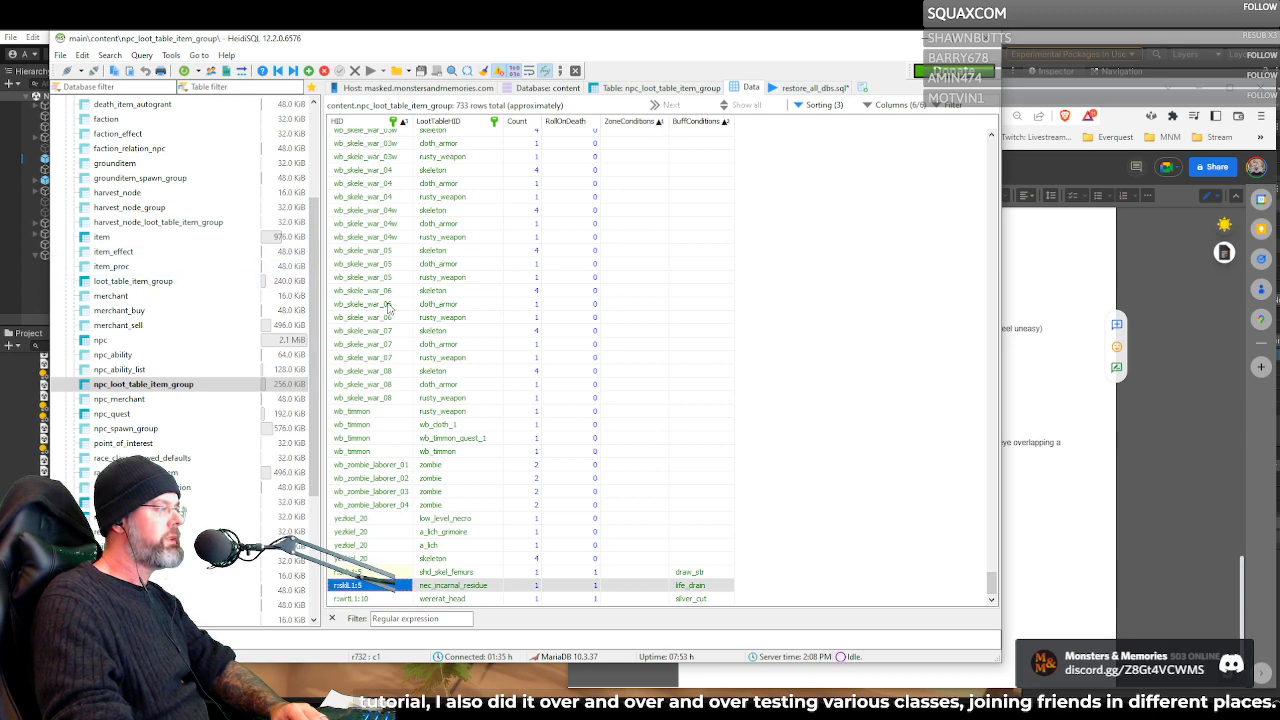
# Consult the Inquisitor quest document, return to HeidiSQL and go through the loot table IDs of the last three race-based rows
pyautogui.click(1027, 357)
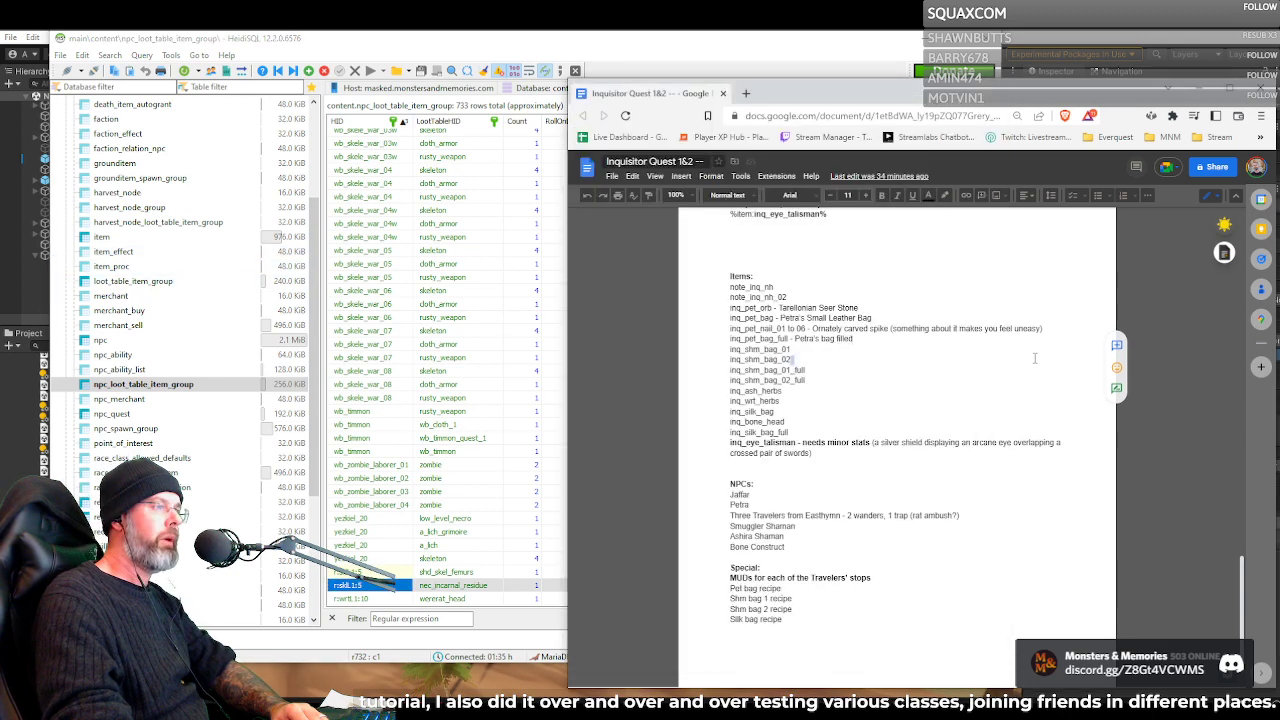
pyautogui.click(497, 452)
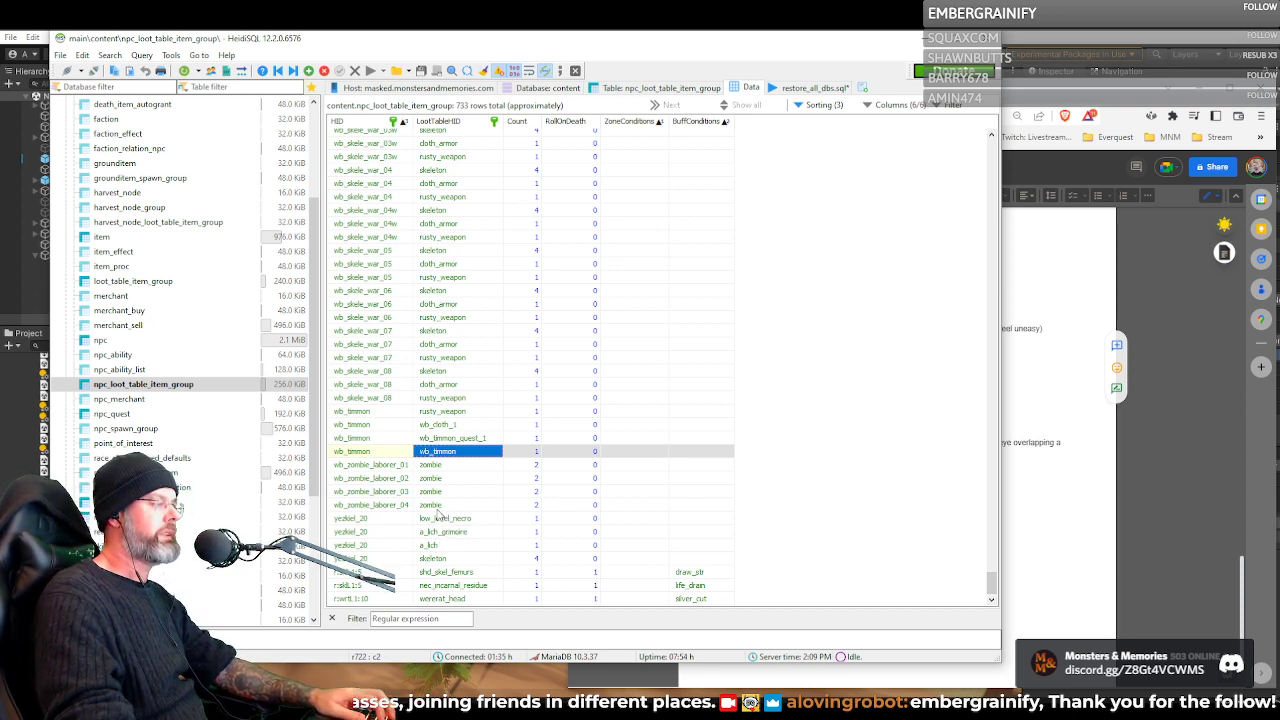
pyautogui.click(437, 573)
pyautogui.click(437, 589)
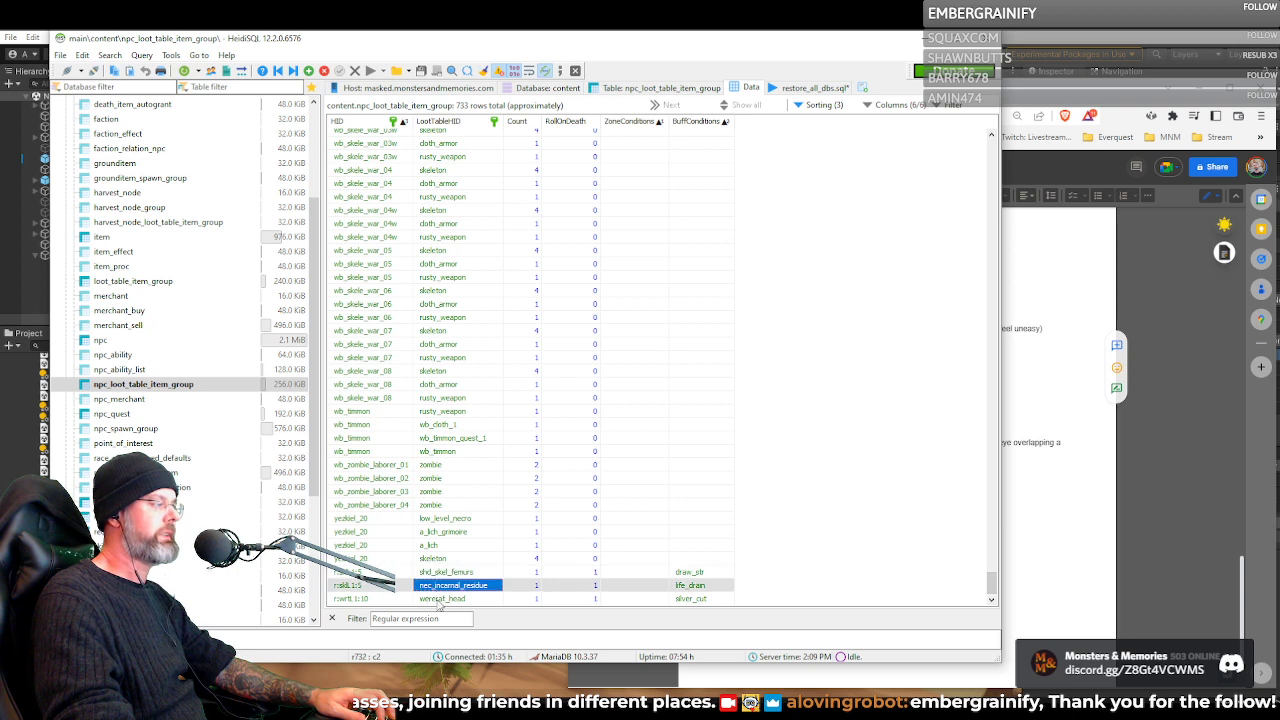
pyautogui.click(440, 599)
pyautogui.click(438, 587)
pyautogui.click(440, 574)
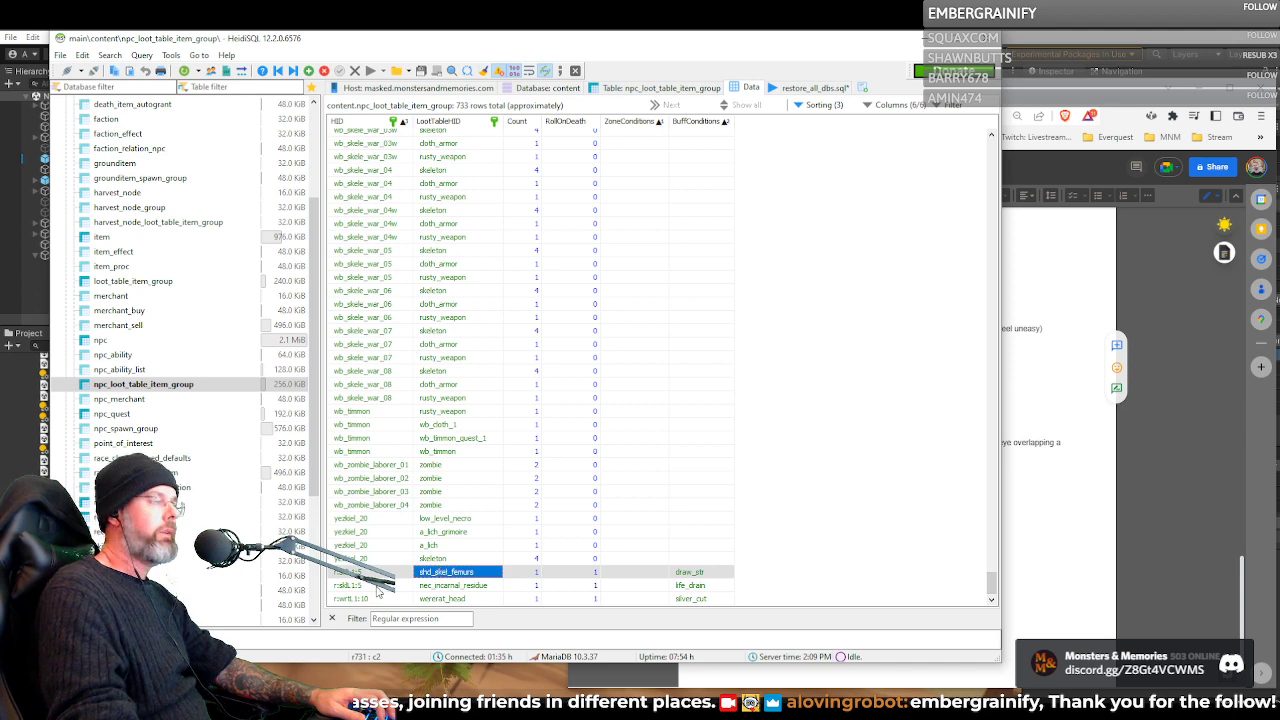
pyautogui.click(374, 588)
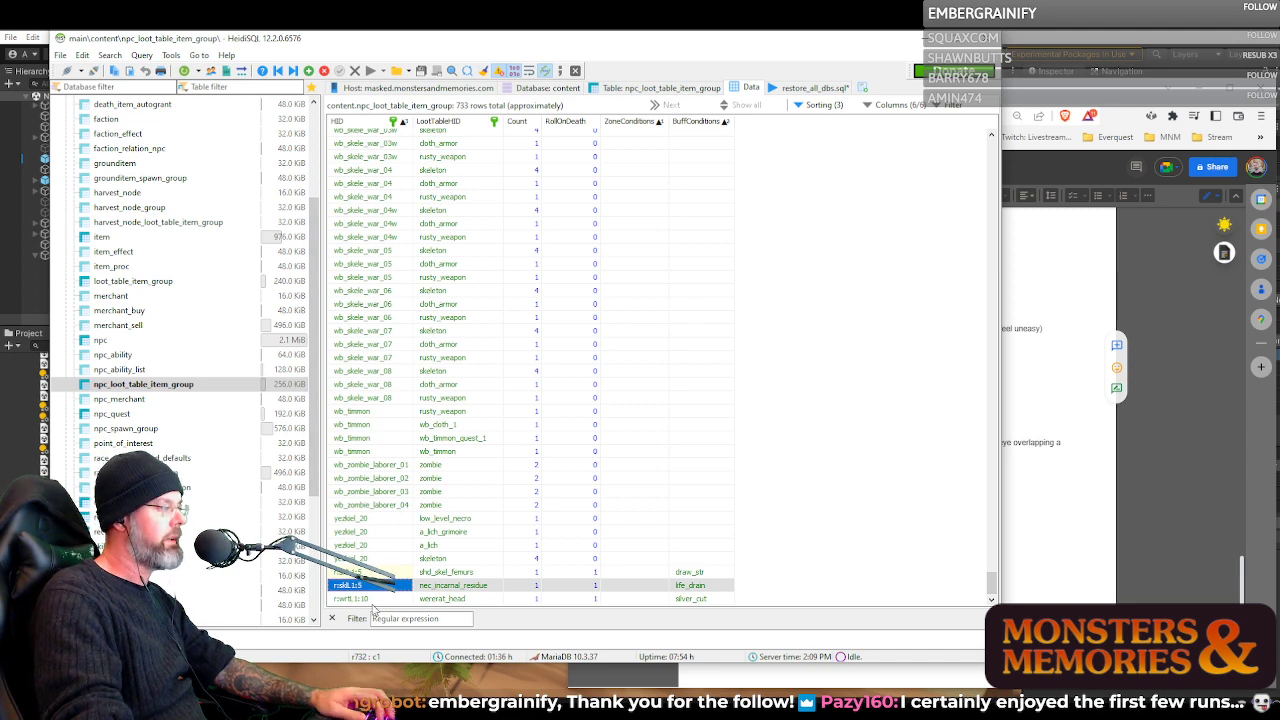
# Copy inq_wrt_herbs from the quest document's item list, filter loot_table_item_group in HeidiSQL by it and select the matching row
pyautogui.click(1039, 507)
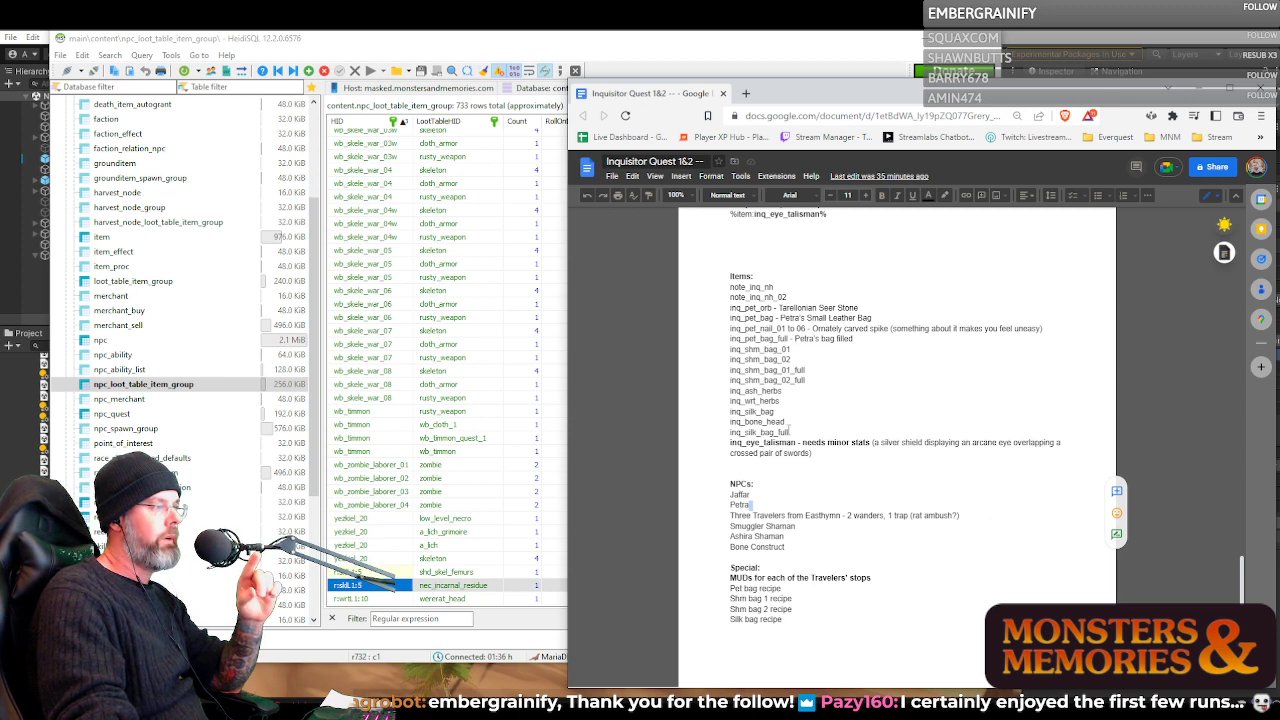
pyautogui.doubleClick(757, 402)
pyautogui.hotkey('ctrl', 'c')
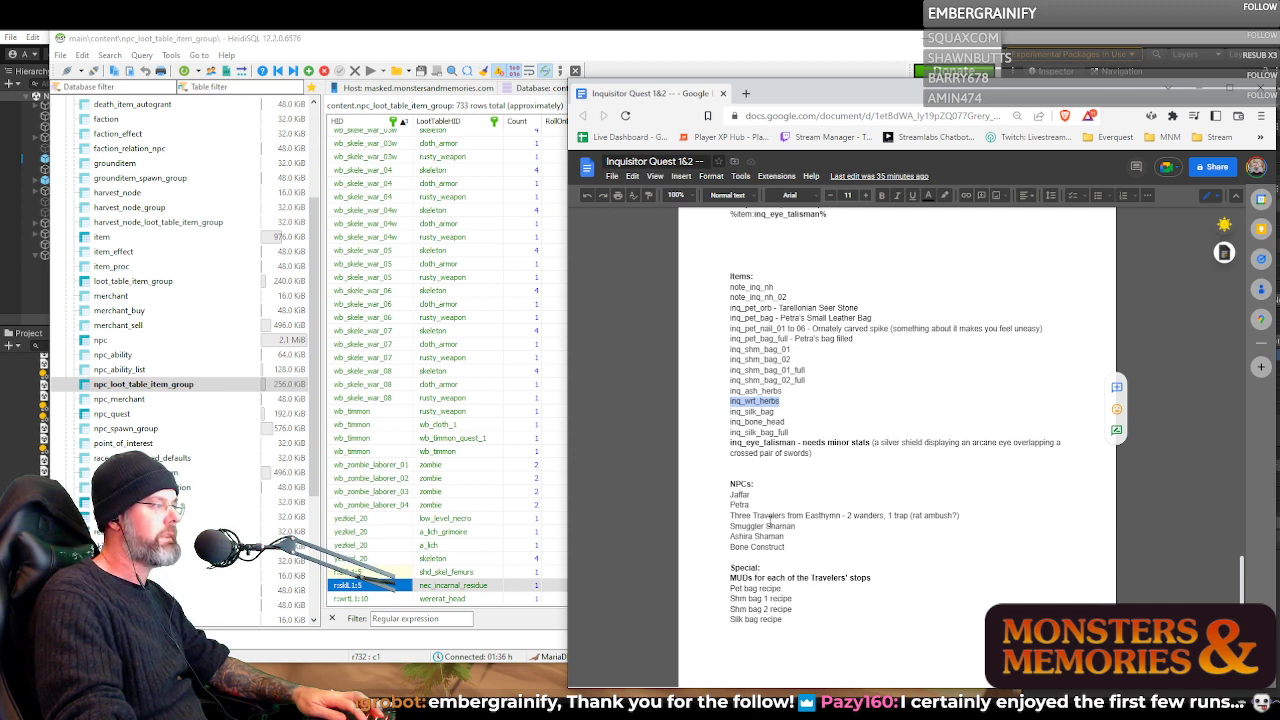
pyautogui.click(166, 283)
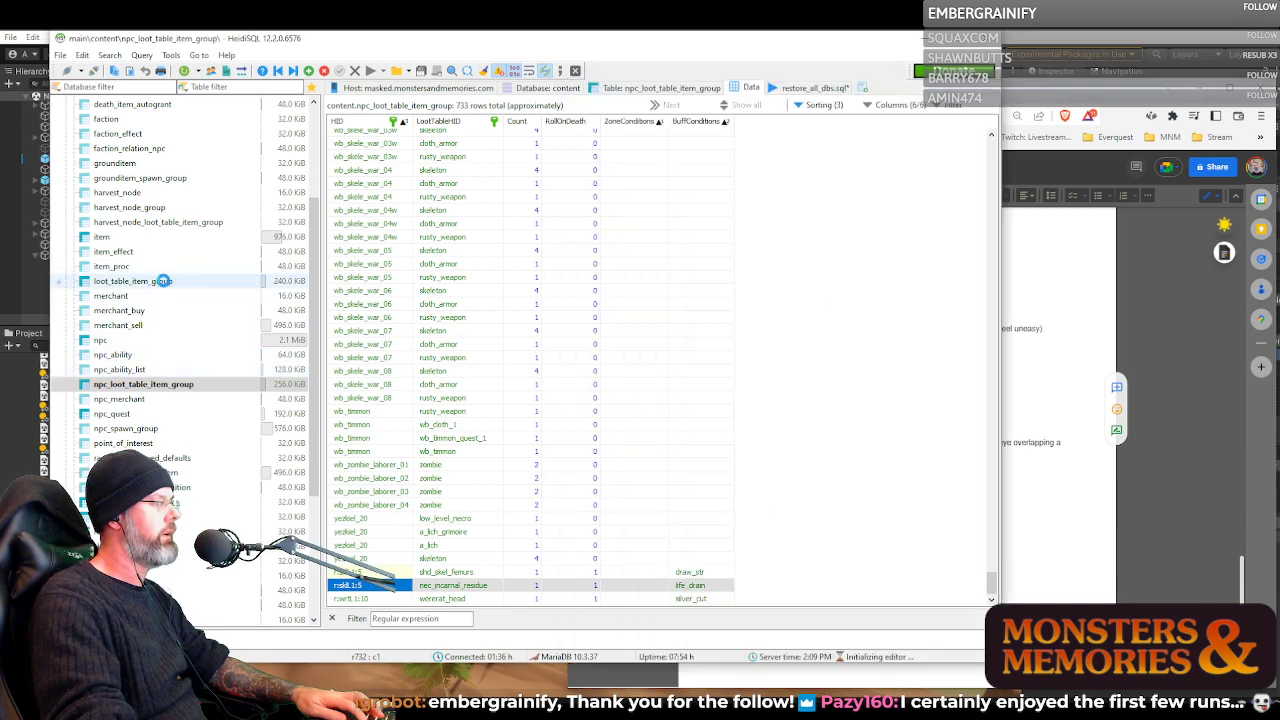
pyautogui.click(403, 618)
pyautogui.hotkey('ctrl', 'v')
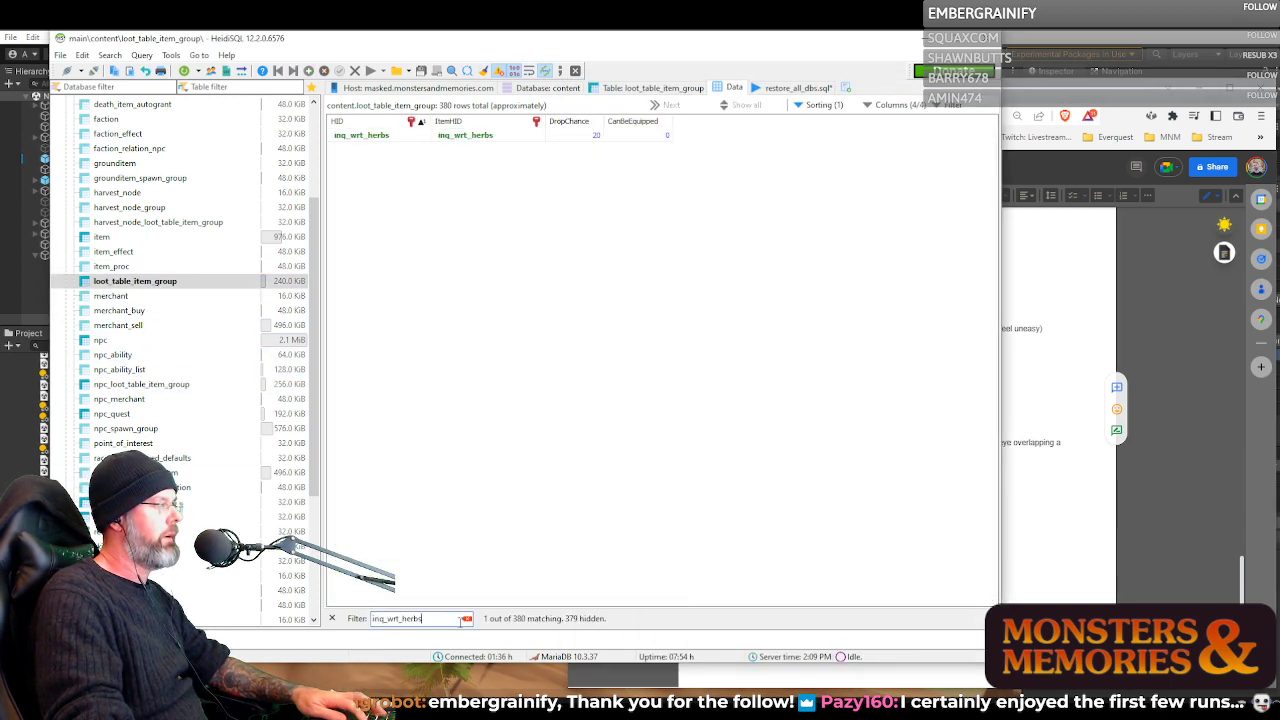
pyautogui.click(376, 137)
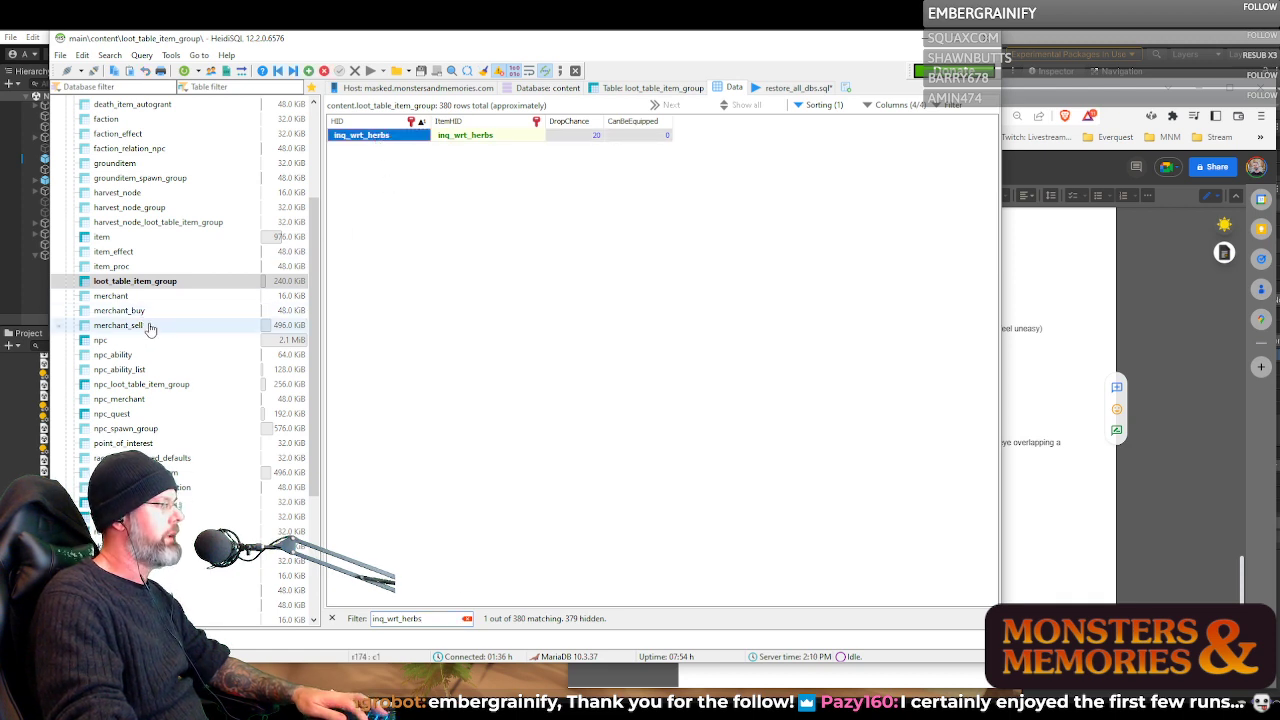
# Filter the npc_loot_table_item_group data by inq_wrt_herbs to examine its NPC assignment, then clear the filter
pyautogui.click(160, 384)
pyautogui.click(422, 618)
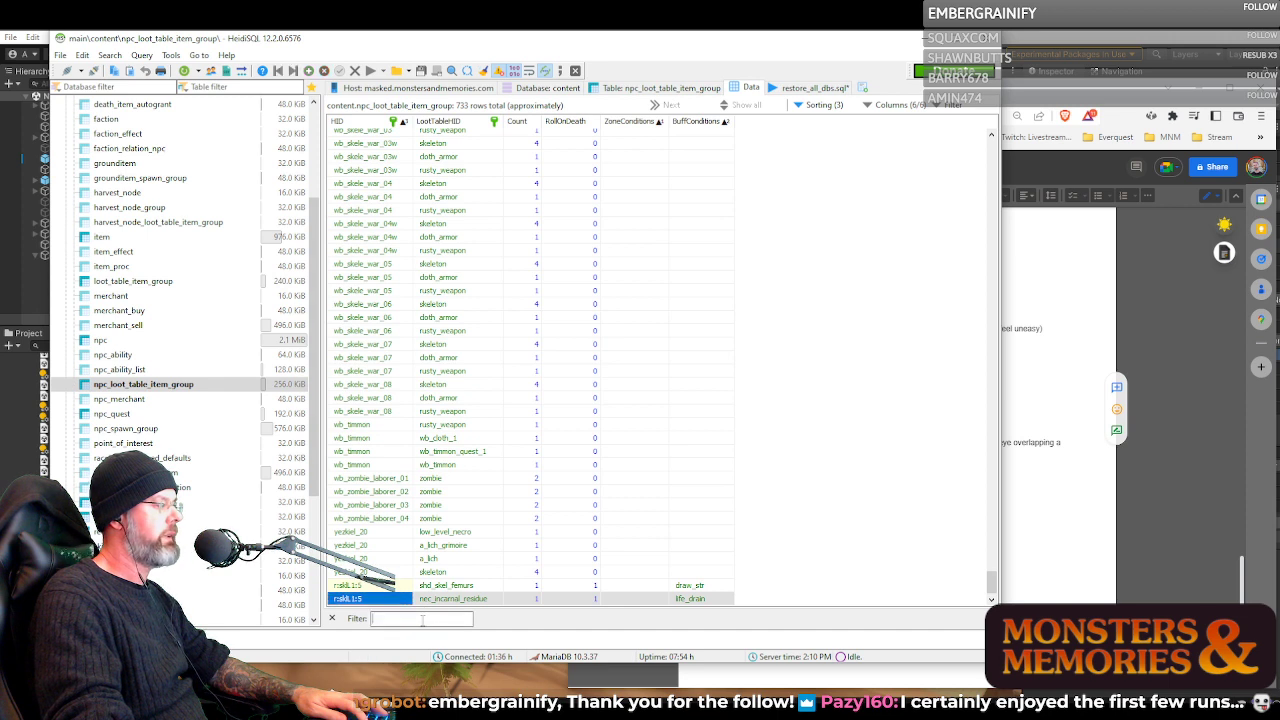
pyautogui.hotkey('ctrl', 'v')
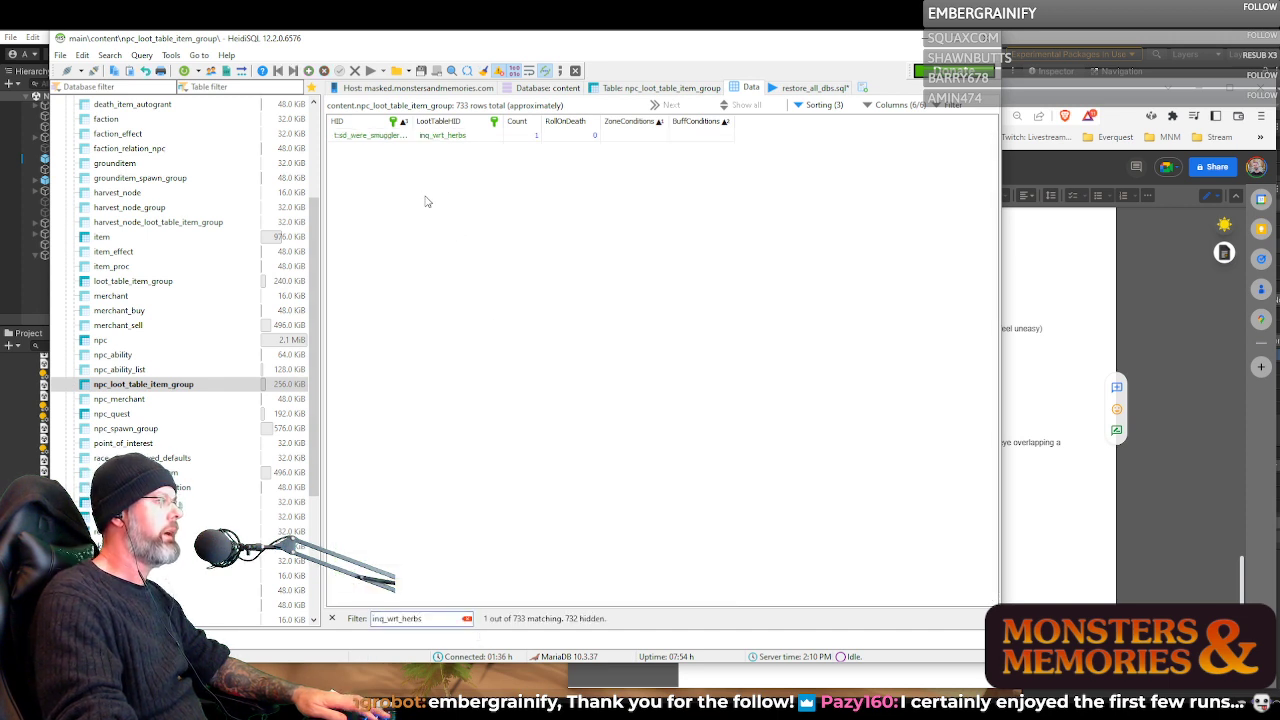
pyautogui.click(466, 618)
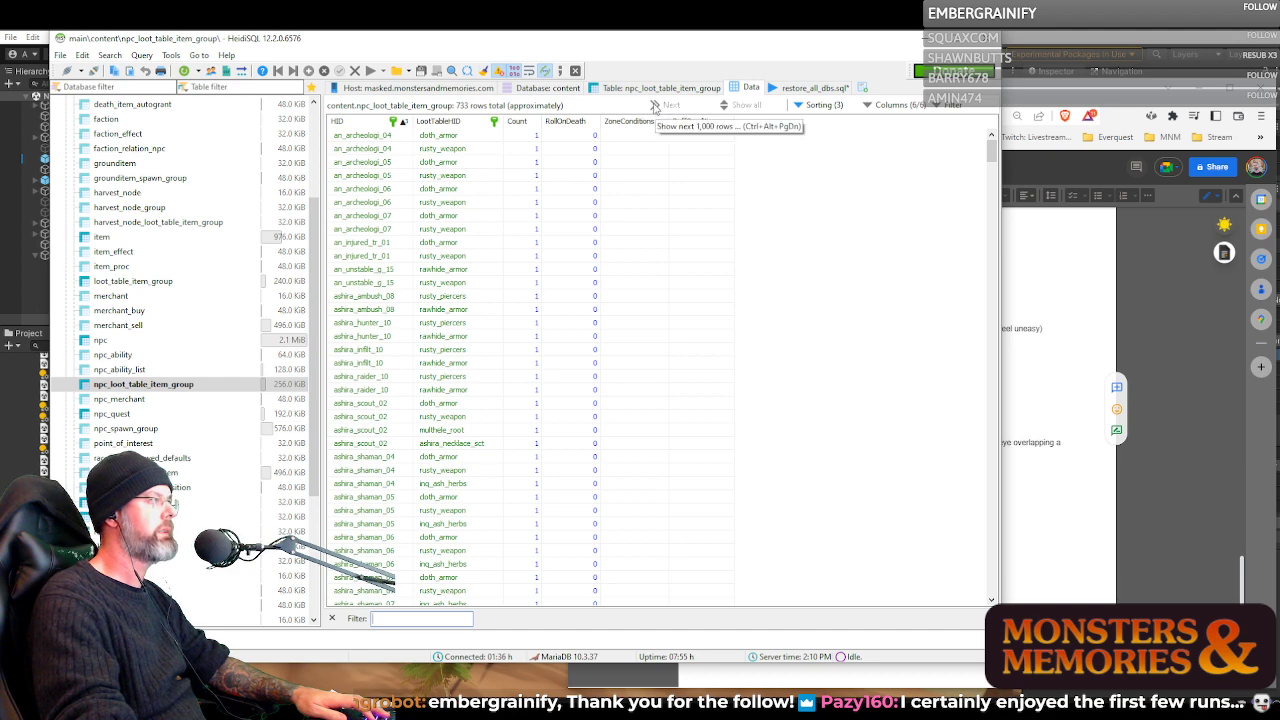
# Browse the npc_loot_table_item_group rows to examine which loot tables and counts are assigned to each NPC
pyautogui.scroll(-1, 460, 383)
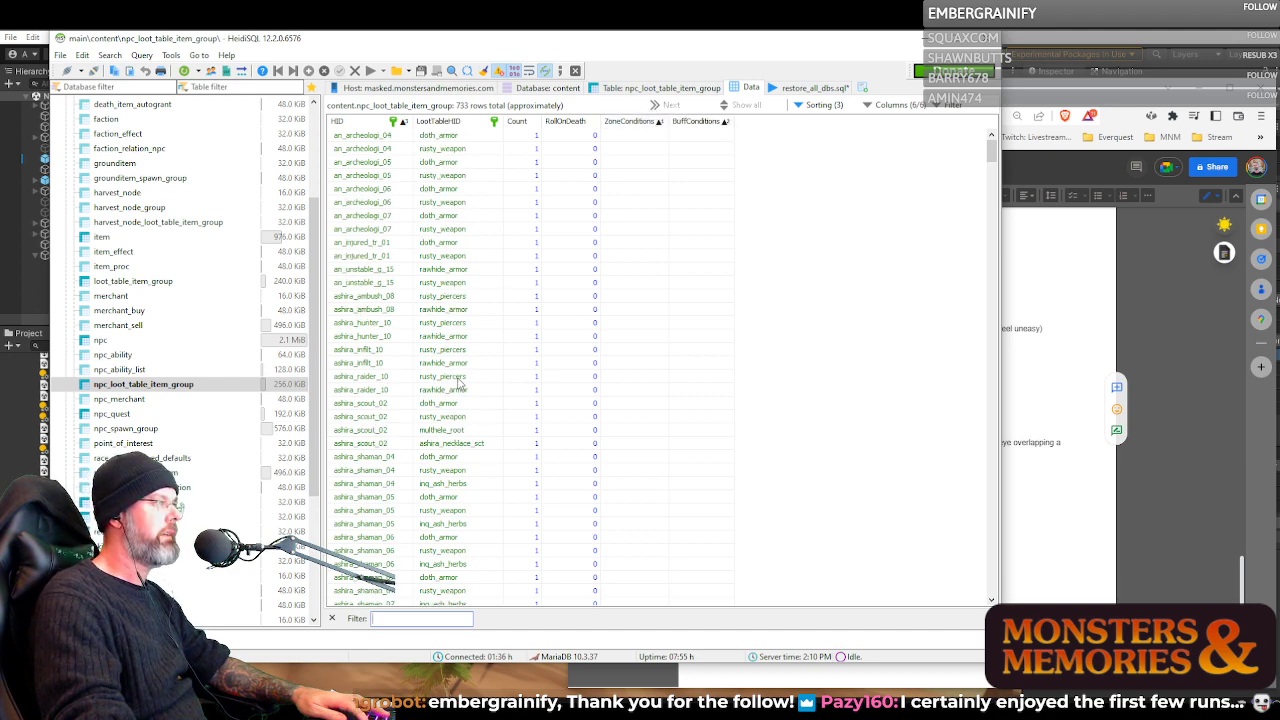
pyautogui.scroll(10, 460, 383)
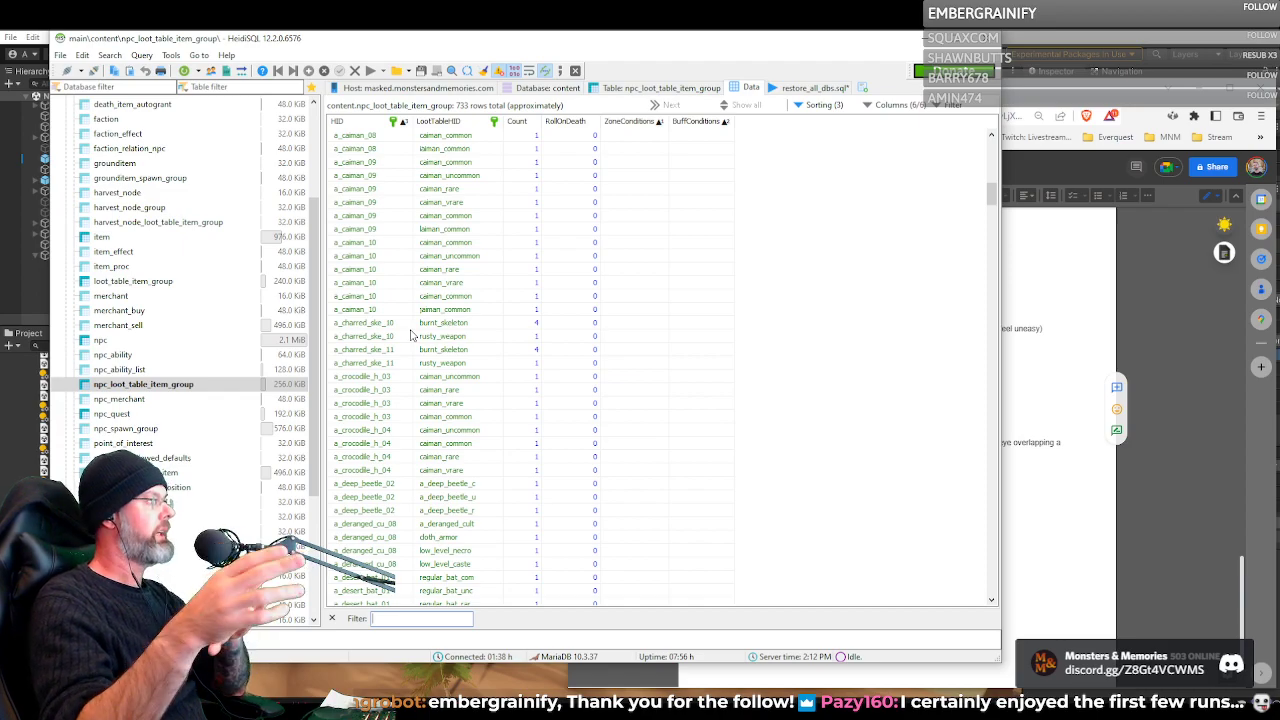
pyautogui.doubleClick(436, 40)
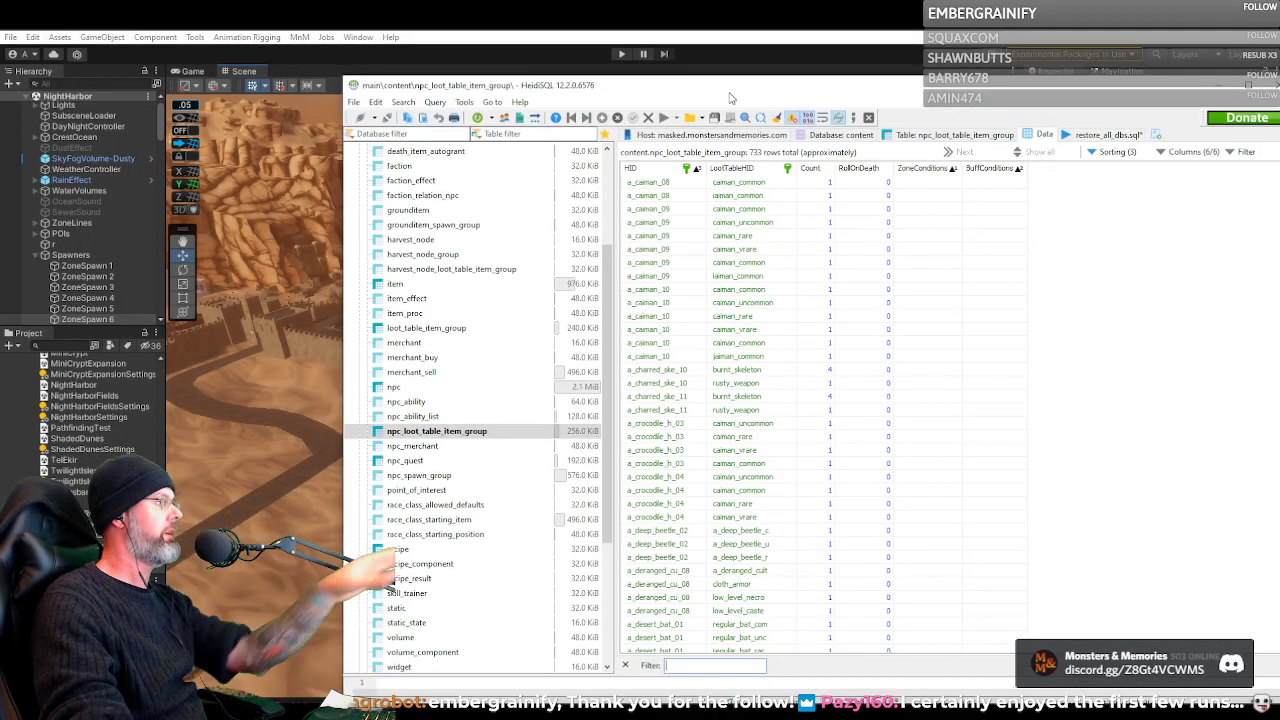
pyautogui.moveTo(730, 97); pyautogui.dragTo(644, 100)
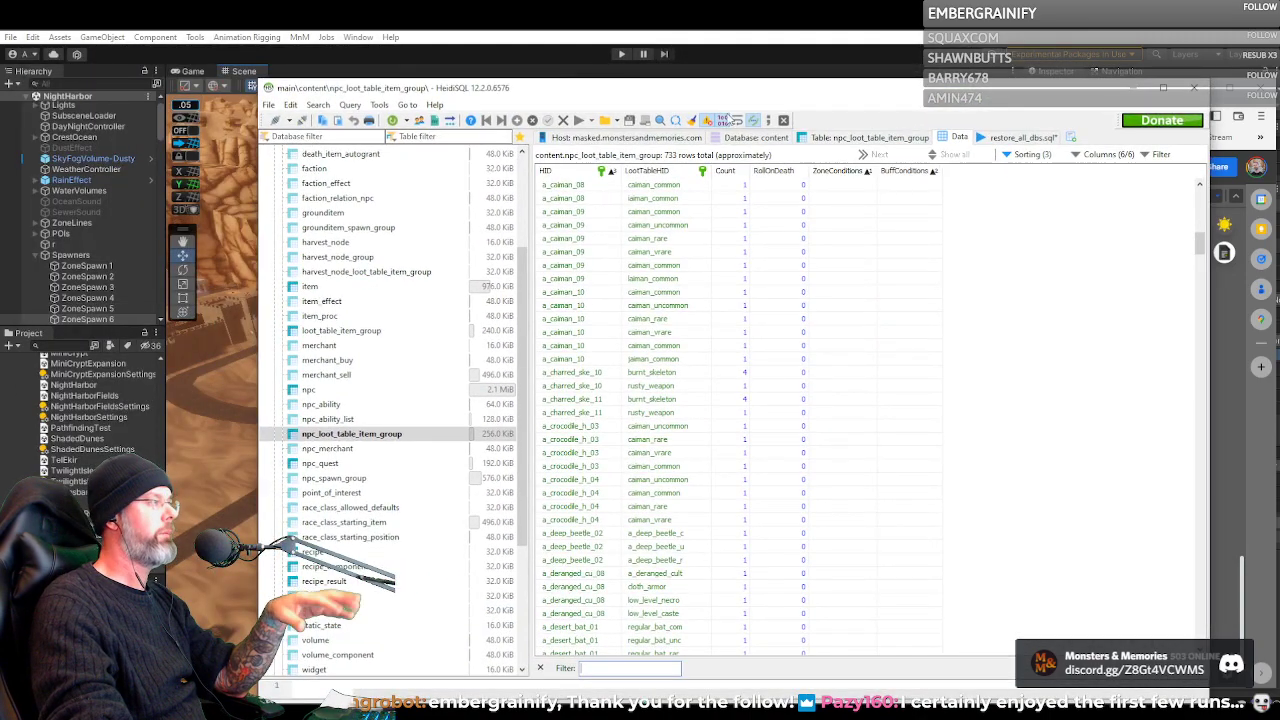
pyautogui.moveTo(728, 116); pyautogui.dragTo(430, 80)
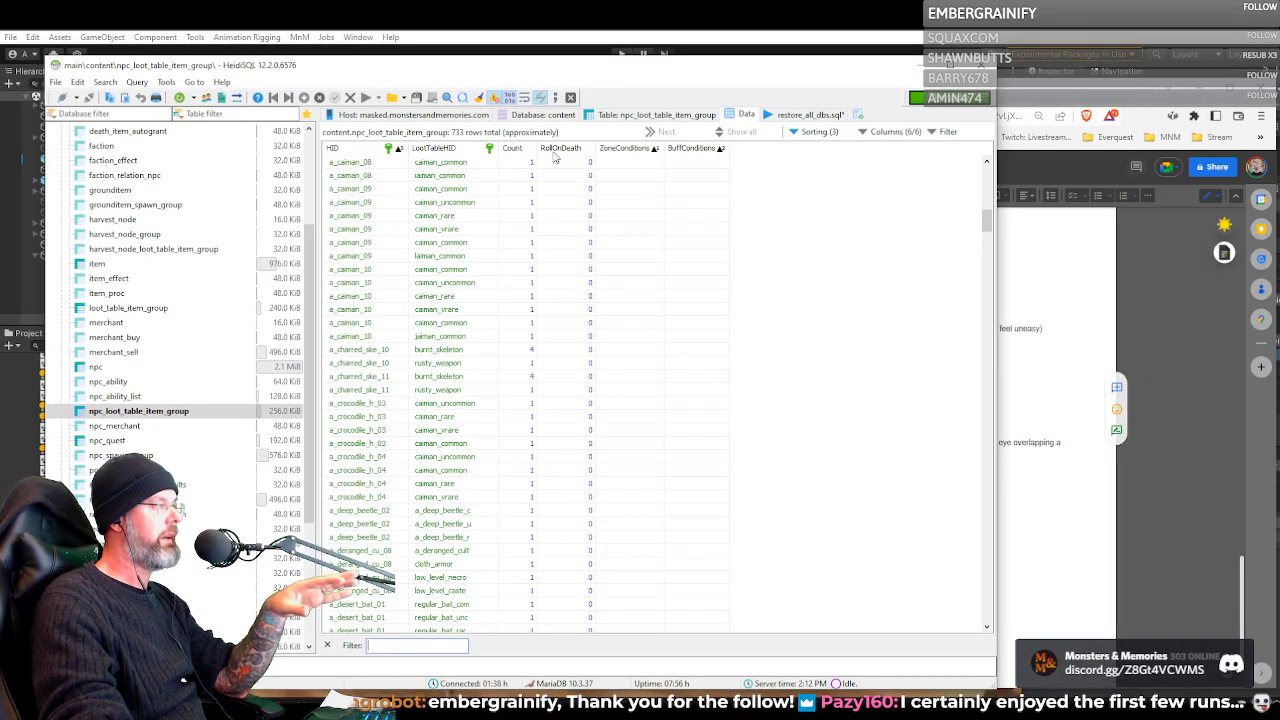
pyautogui.moveTo(571, 63); pyautogui.dragTo(574, 37)
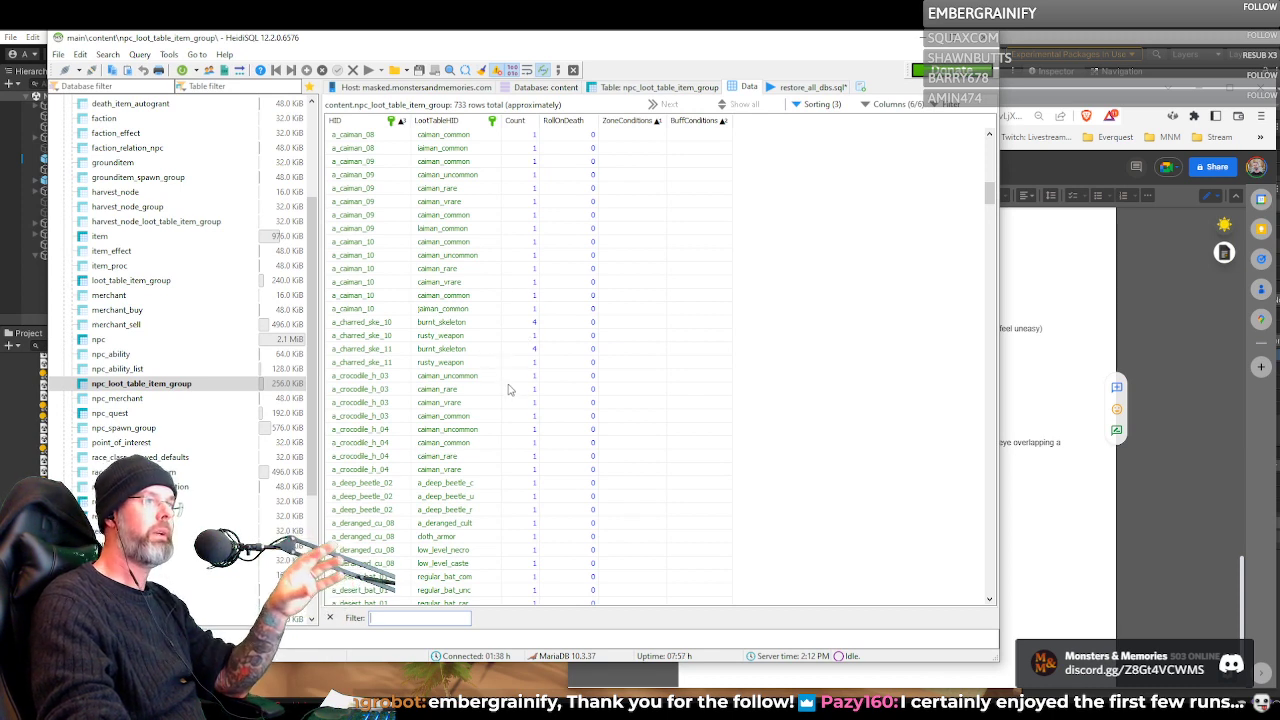
pyautogui.scroll(-4, 509, 389)
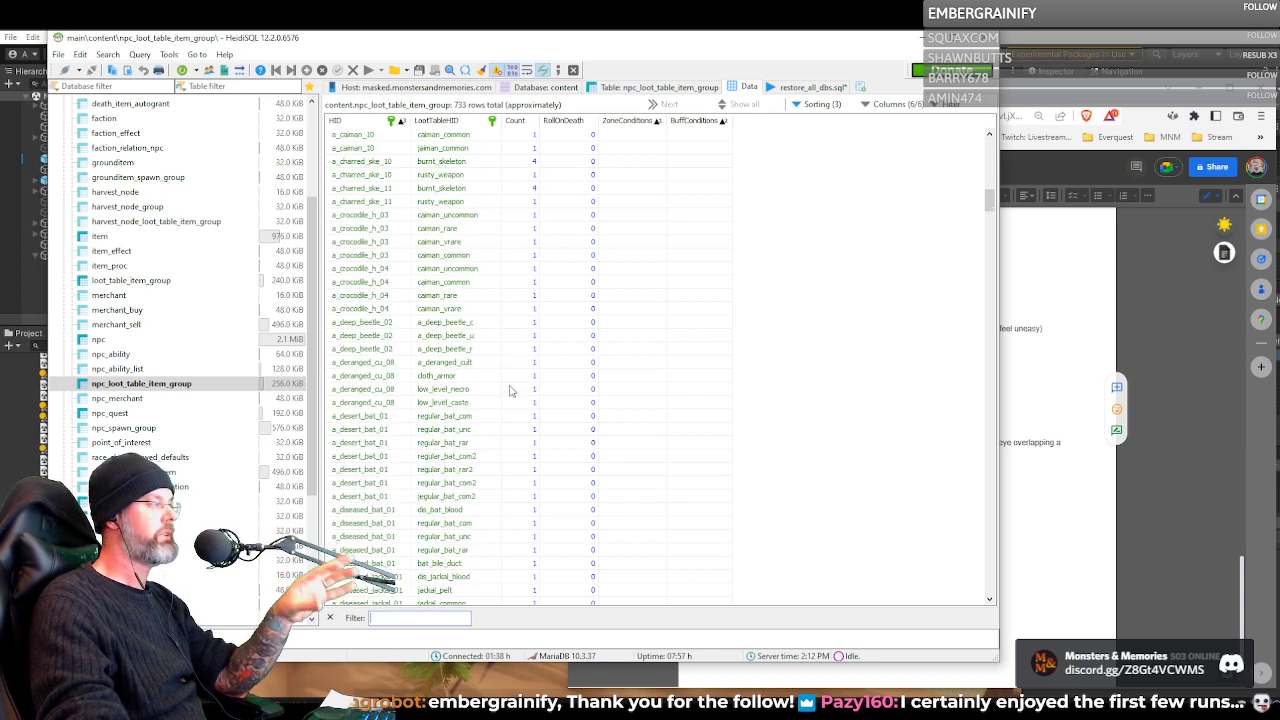
pyautogui.scroll(4, 510, 389)
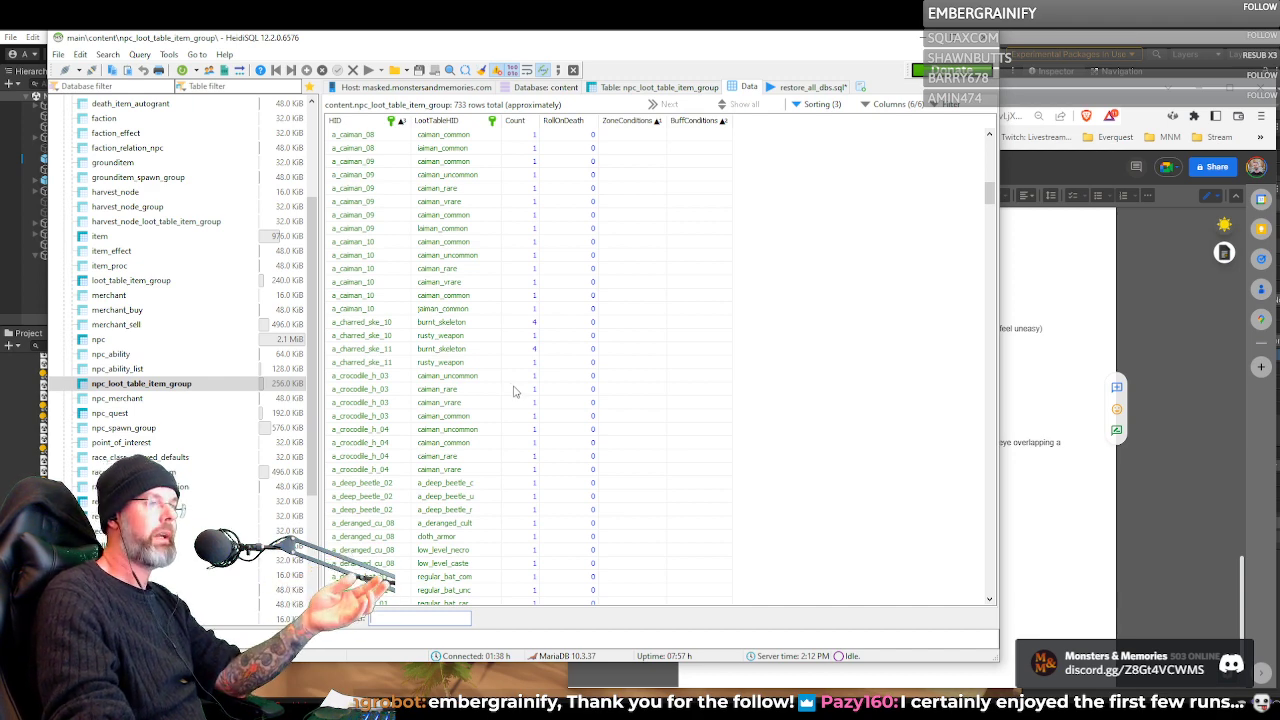
pyautogui.scroll(-6, 514, 391)
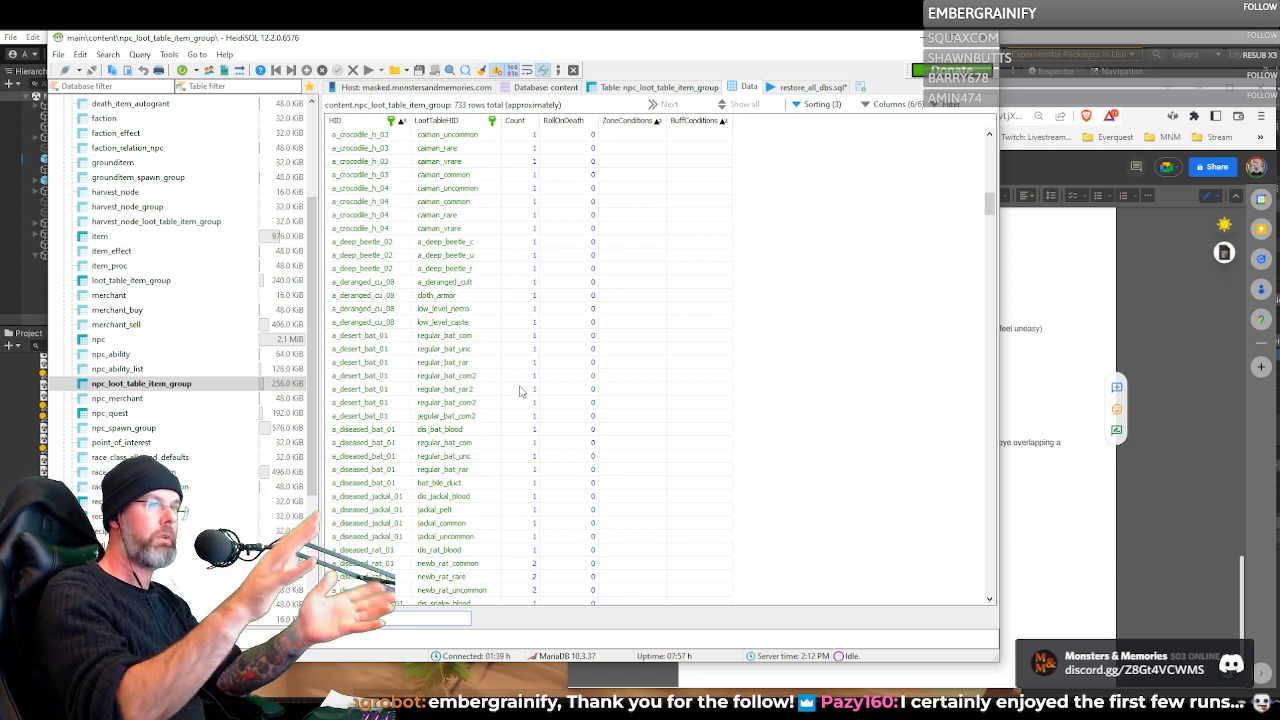
pyautogui.scroll(-5, 640, 400)
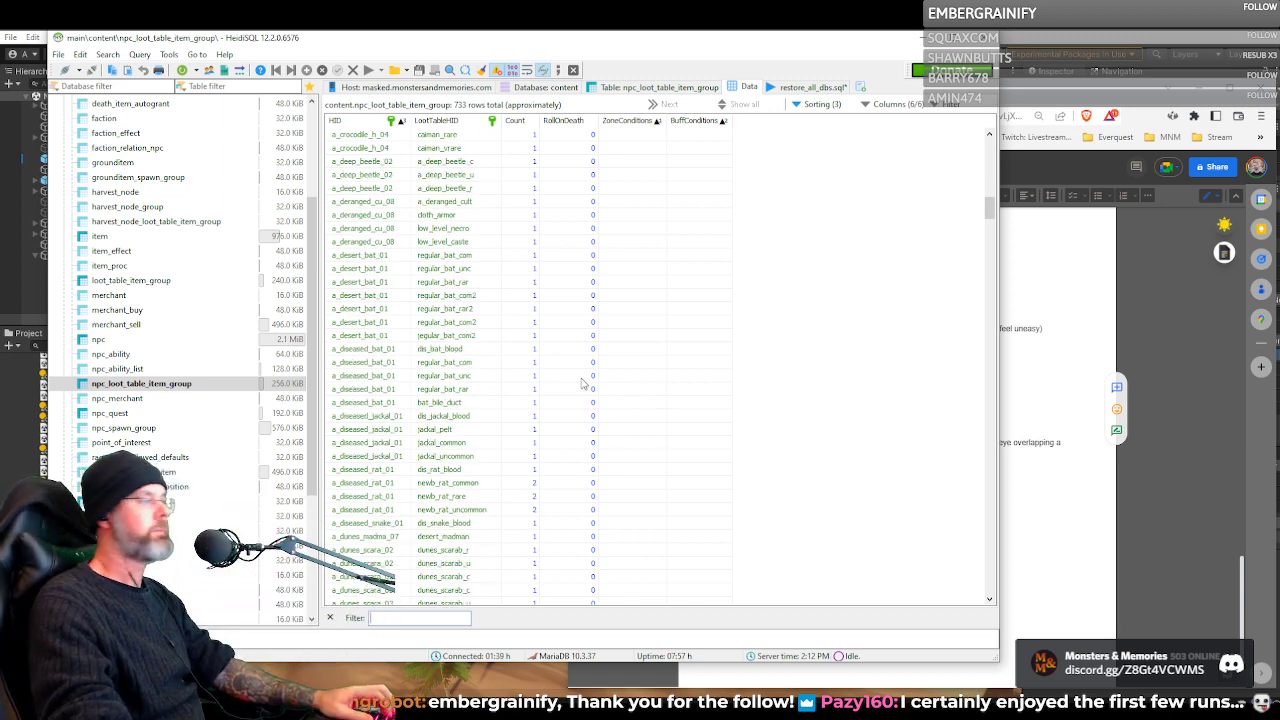
pyautogui.scroll(-20, 537, 428)
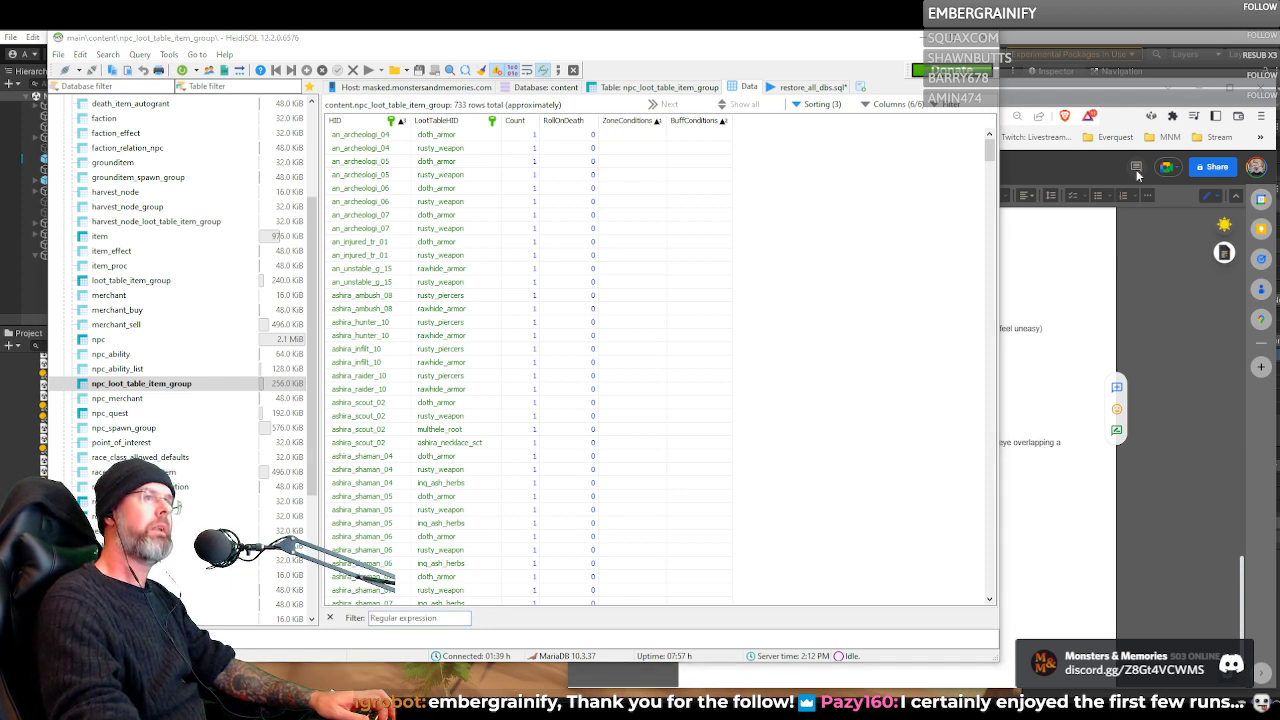
# Filter the npc_loot_table_item_group data by inq_wrt_herbs and open the matching row's HID in the text editor
pyautogui.moveTo(672, 45); pyautogui.dragTo(708, 40)
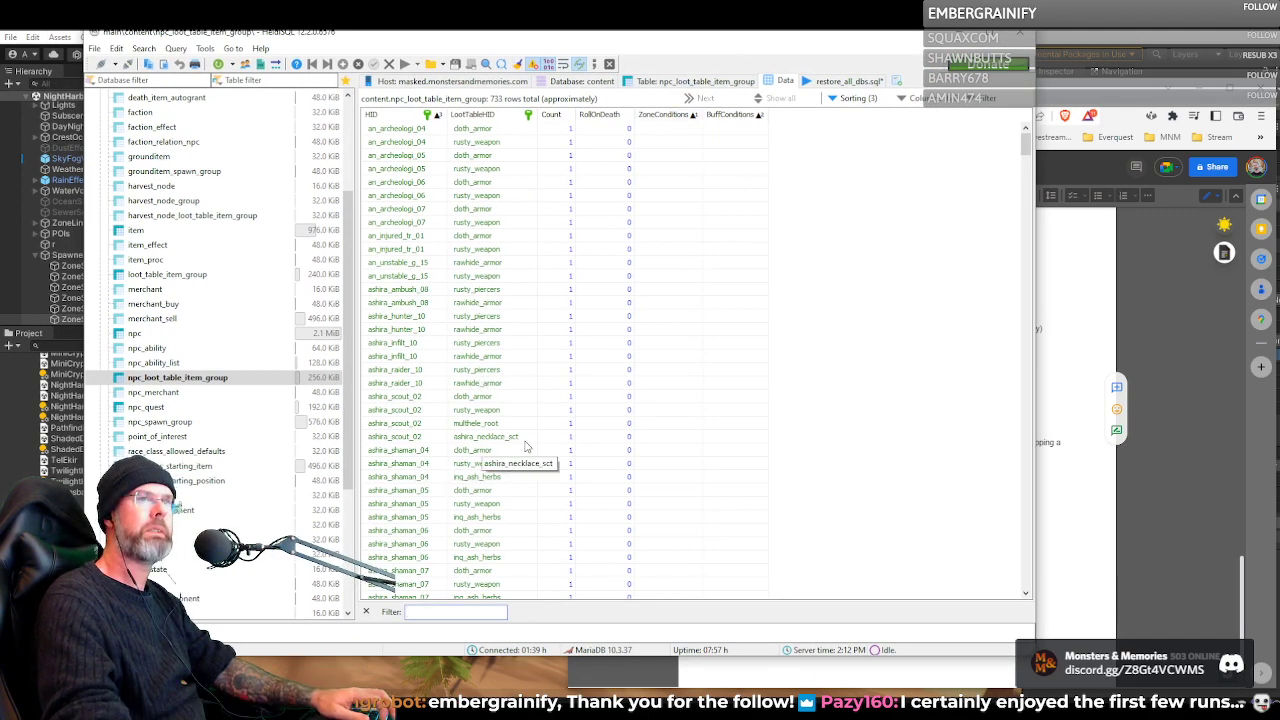
pyautogui.scroll(-4, 515, 461)
pyautogui.scroll(-15, 515, 461)
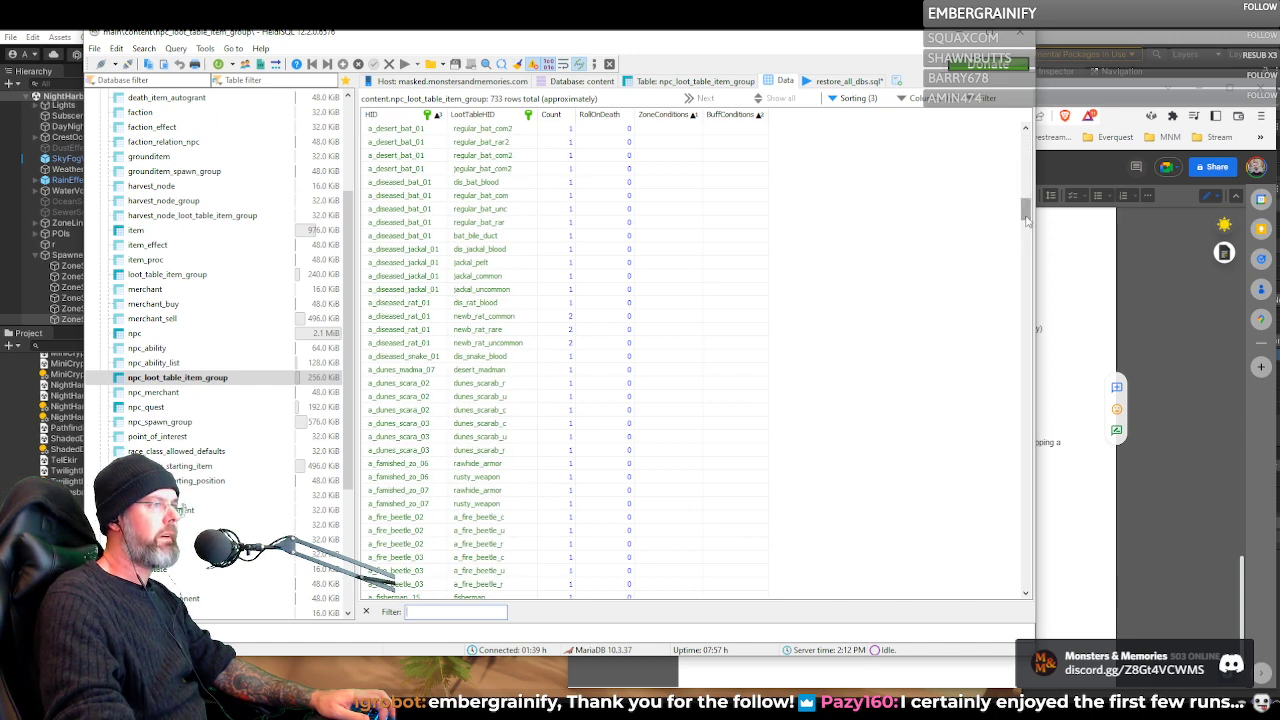
pyautogui.moveTo(1027, 213); pyautogui.dragTo(1053, 613)
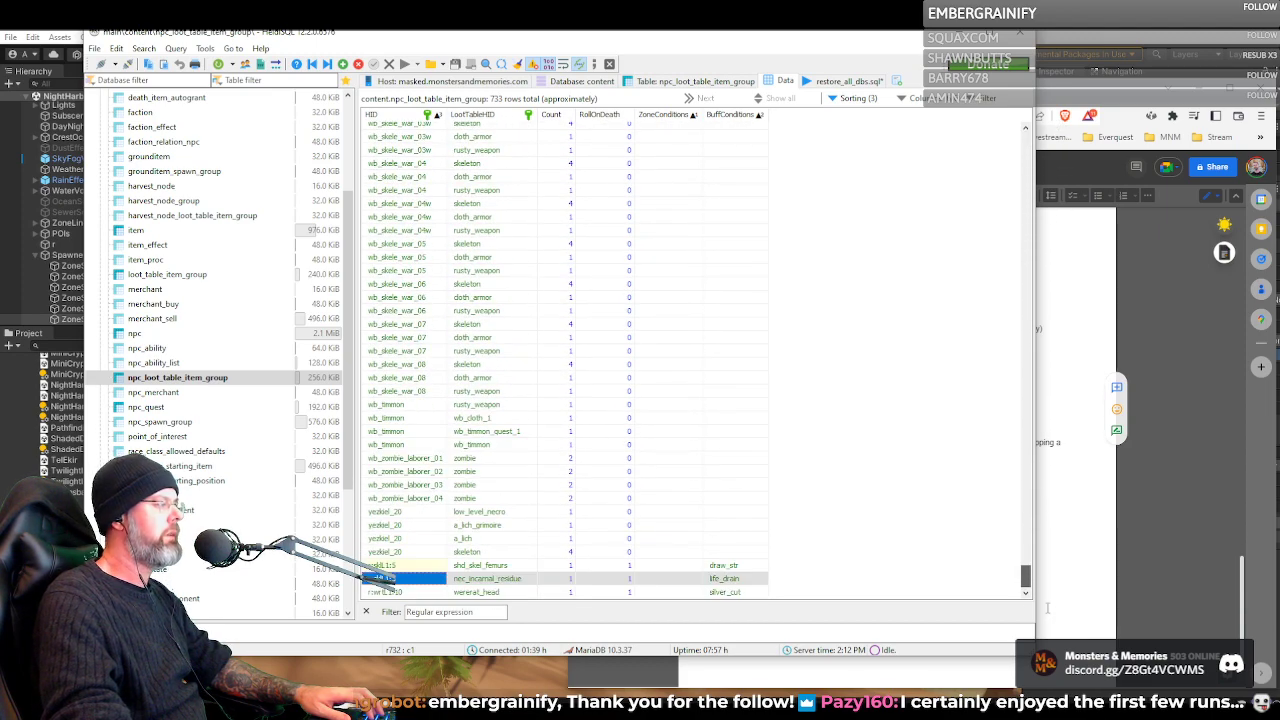
pyautogui.click(436, 612)
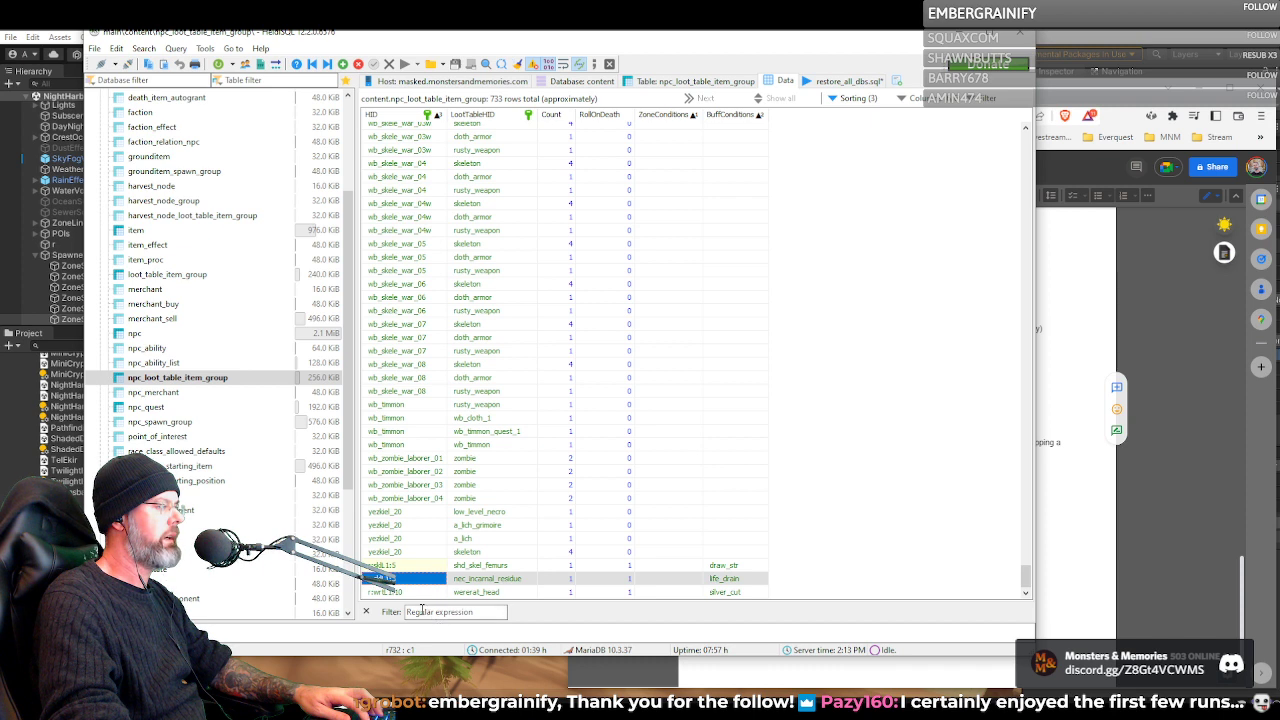
pyautogui.write('inq_wrt_herbs')
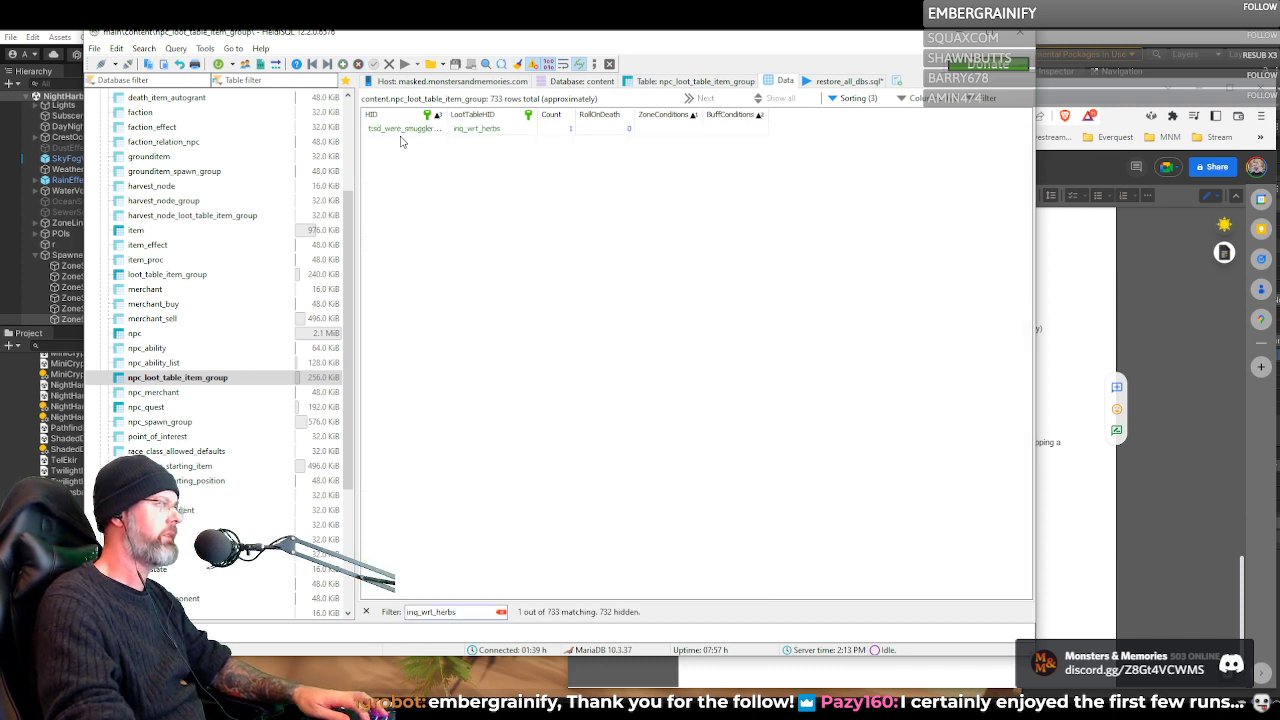
pyautogui.click(436, 134)
pyautogui.click(436, 131)
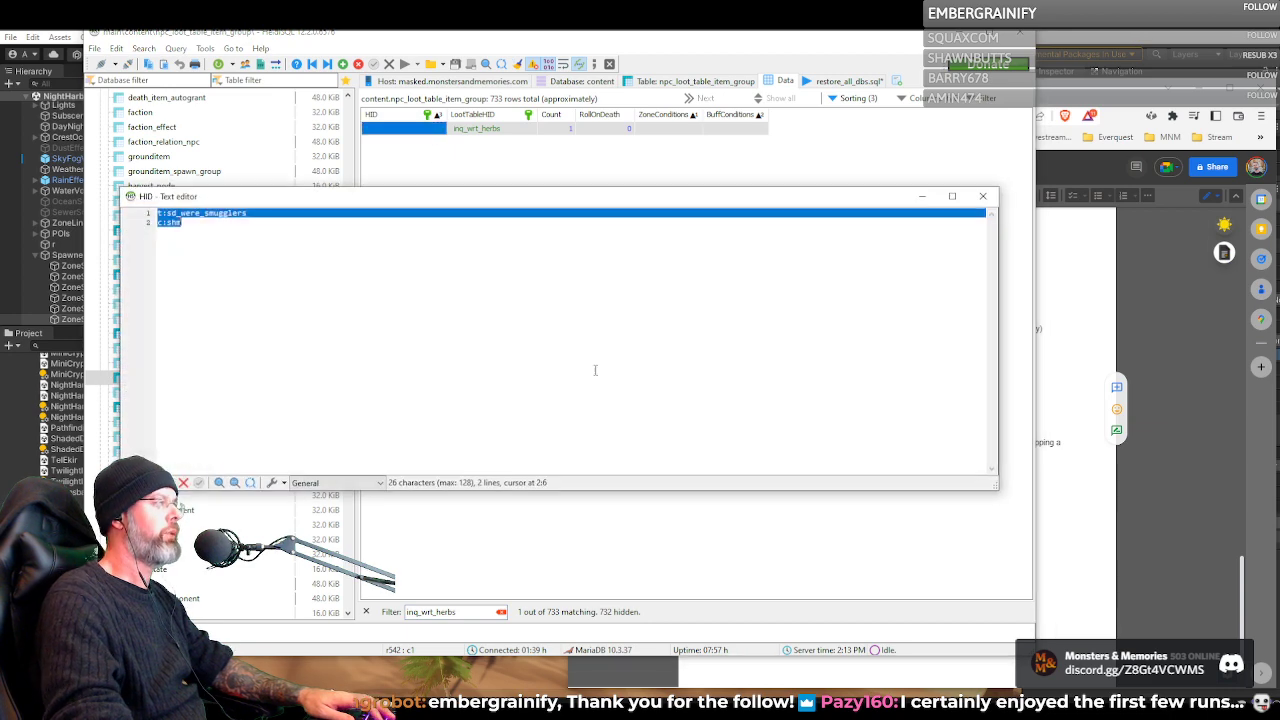
# Examine the sd_were_smugglers tag and the shm class line in the HID text editor, then close it without changes
pyautogui.moveTo(694, 207); pyautogui.dragTo(835, 360)
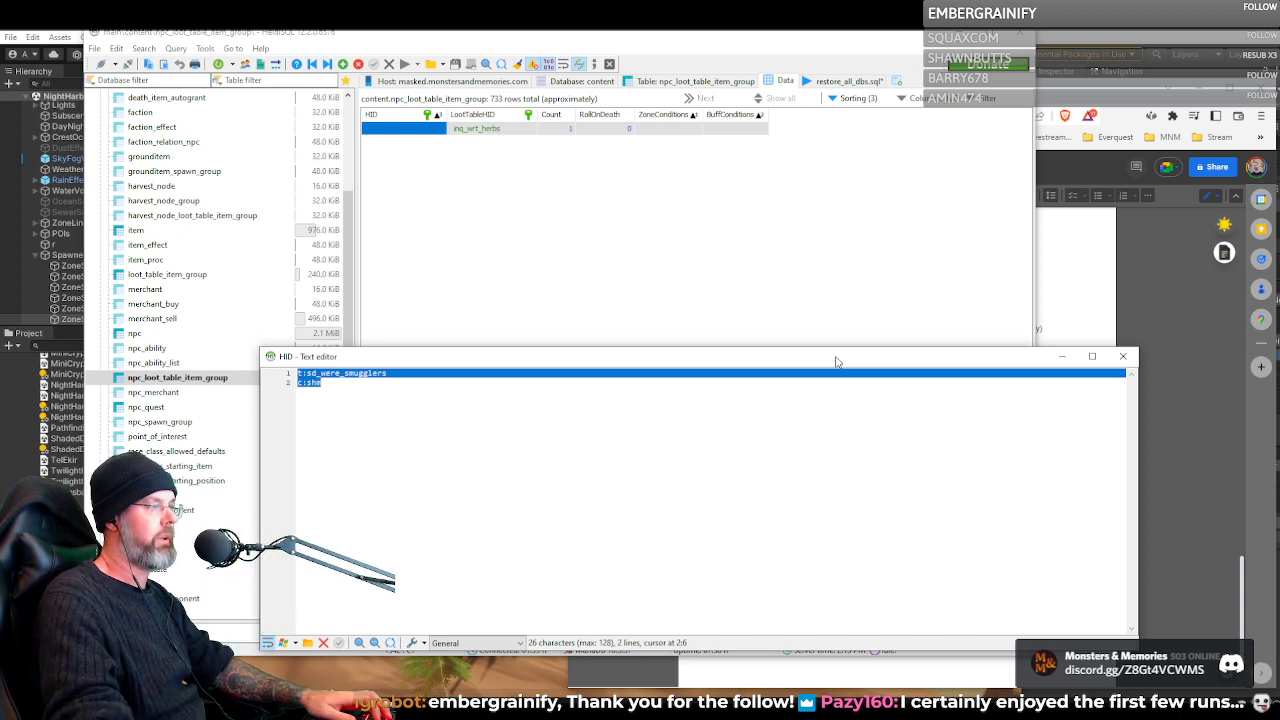
pyautogui.moveTo(835, 360); pyautogui.dragTo(884, 378)
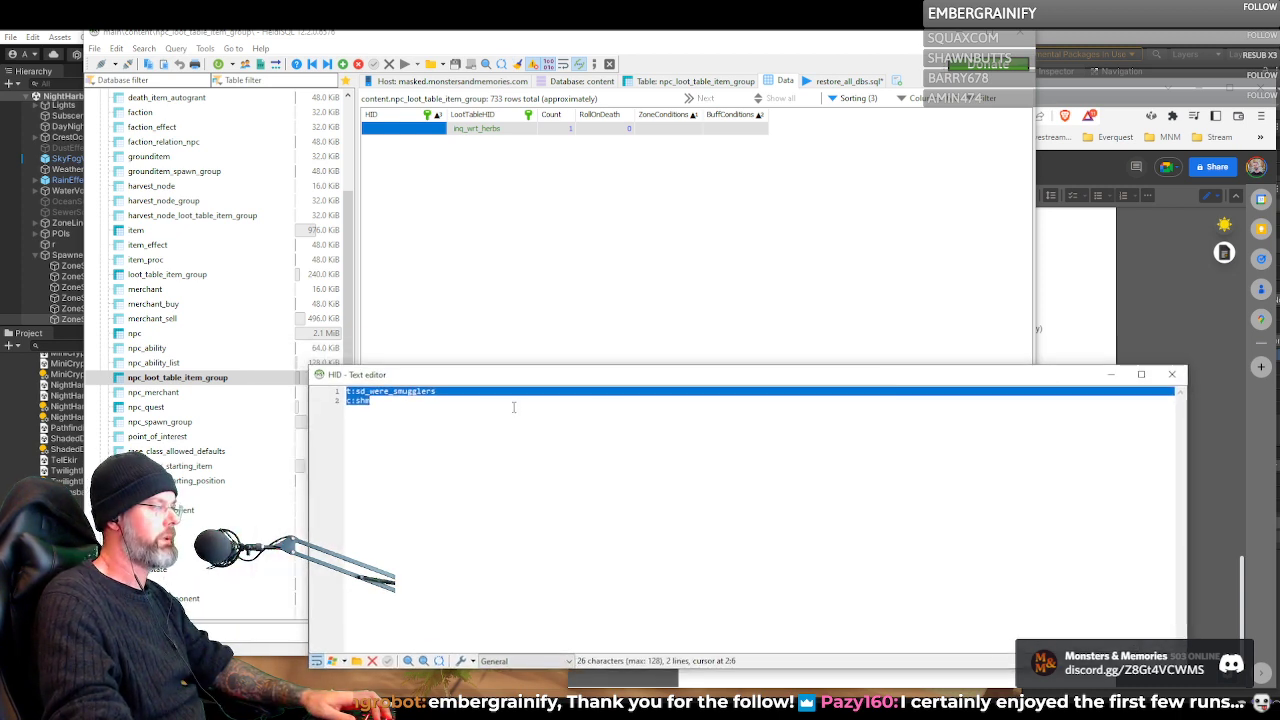
pyautogui.click(391, 410)
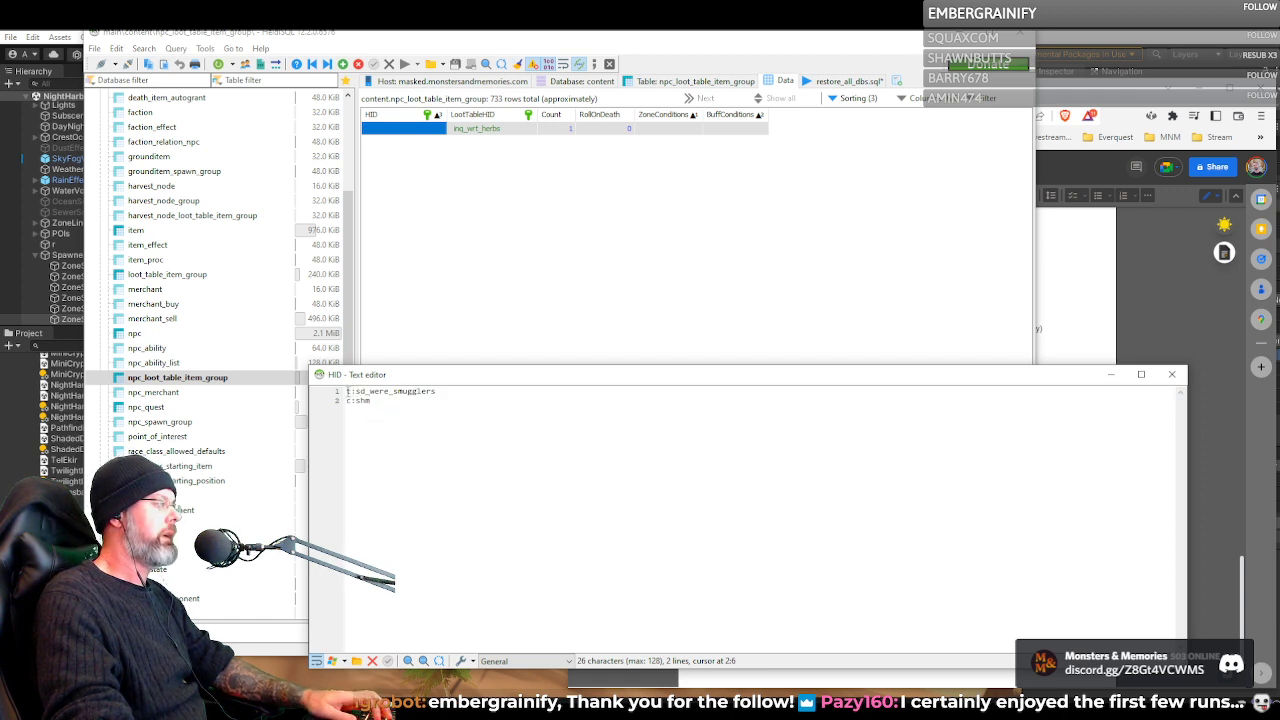
pyautogui.moveTo(354, 391); pyautogui.dragTo(437, 391)
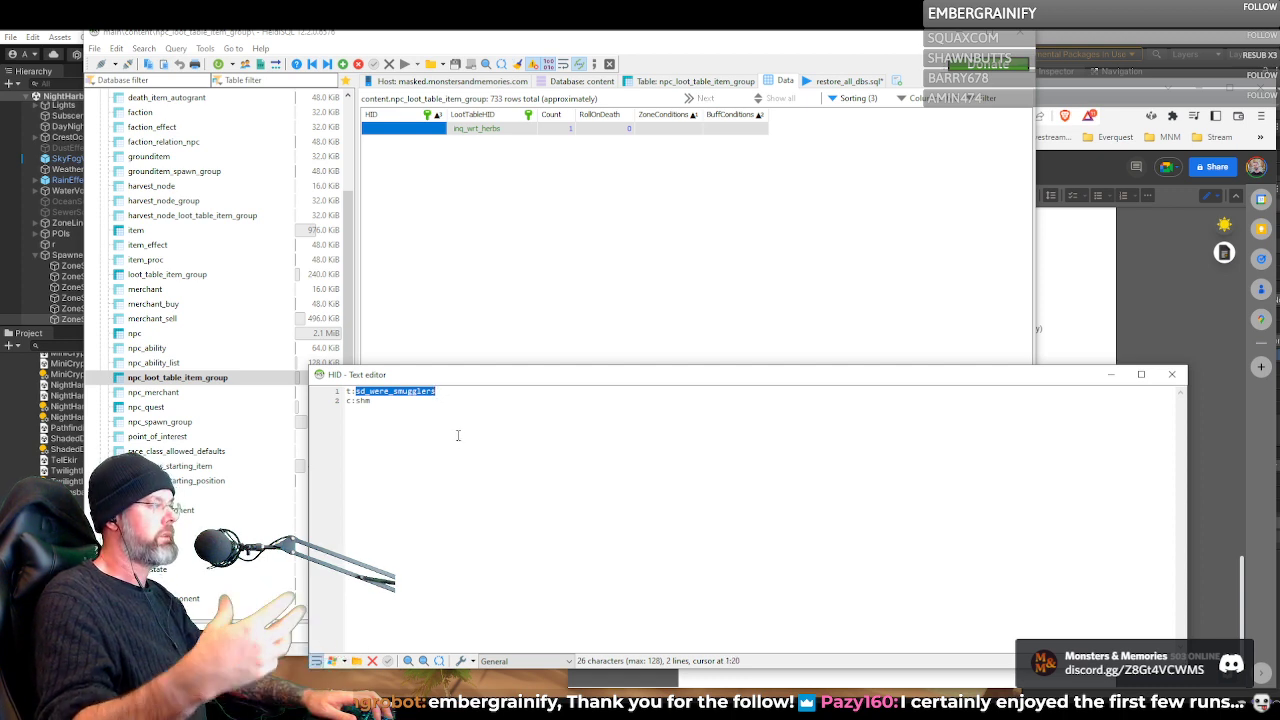
pyautogui.click(394, 417)
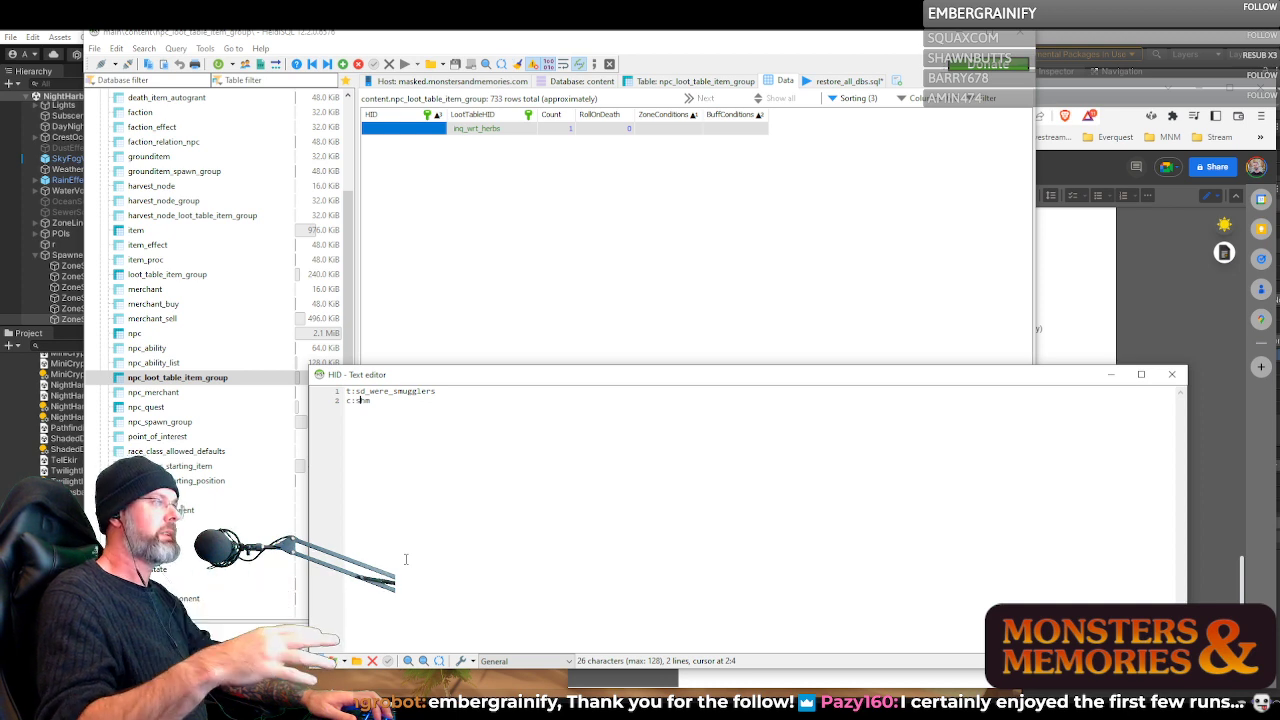
pyautogui.click(1172, 374)
pyautogui.click(470, 348)
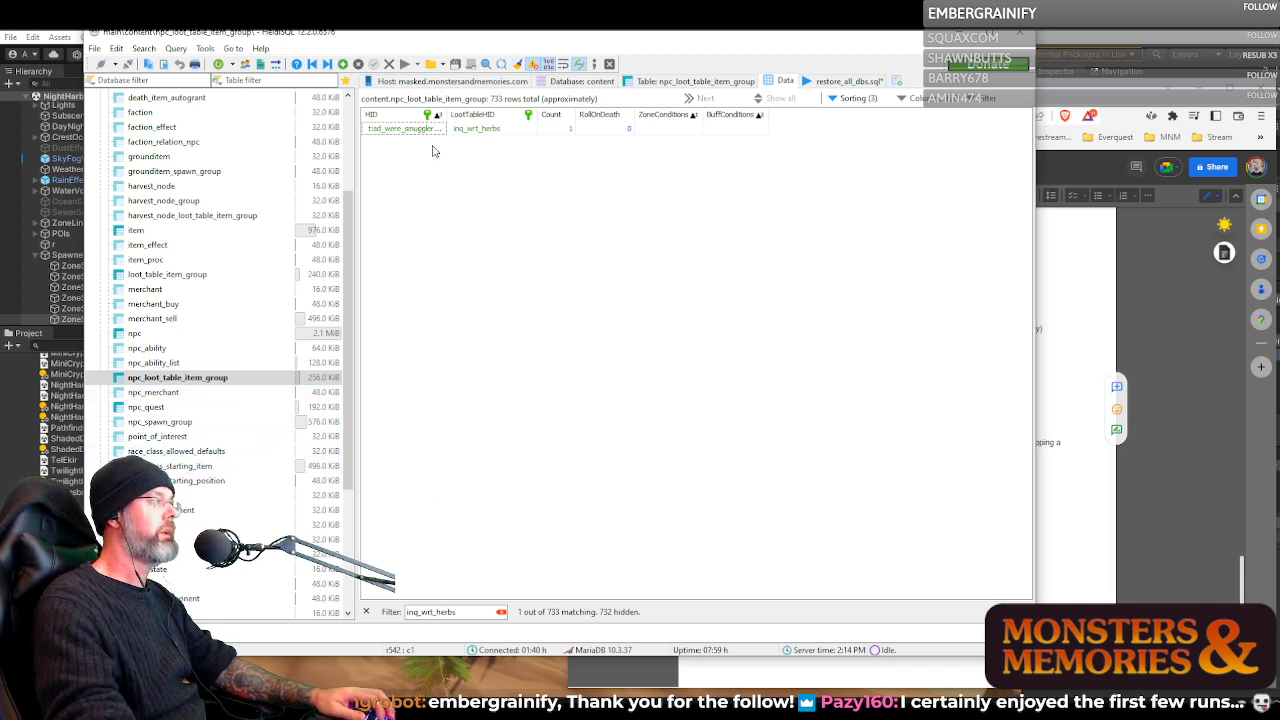
# Clear the inq_wrt_herbs filter and go through the loot table IDs of the table's last three rows, ending at wererat_head
pyautogui.click(500, 612)
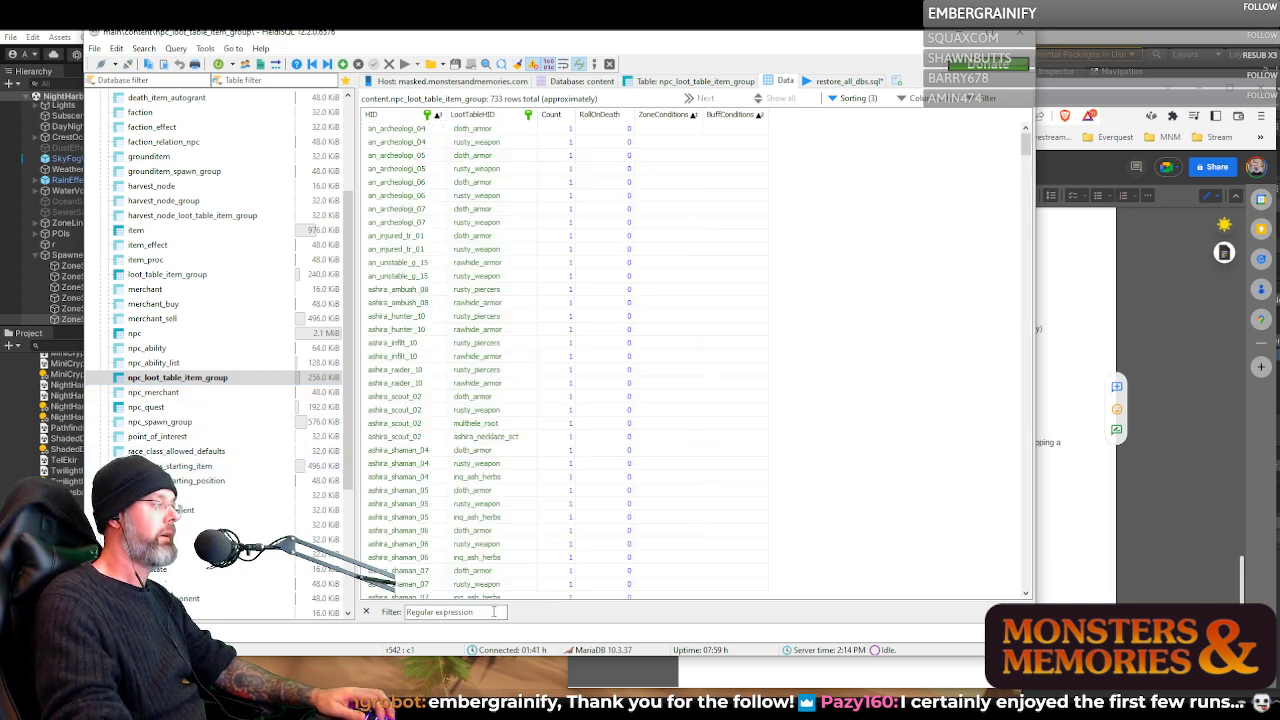
pyautogui.moveTo(1025, 148); pyautogui.dragTo(1025, 575)
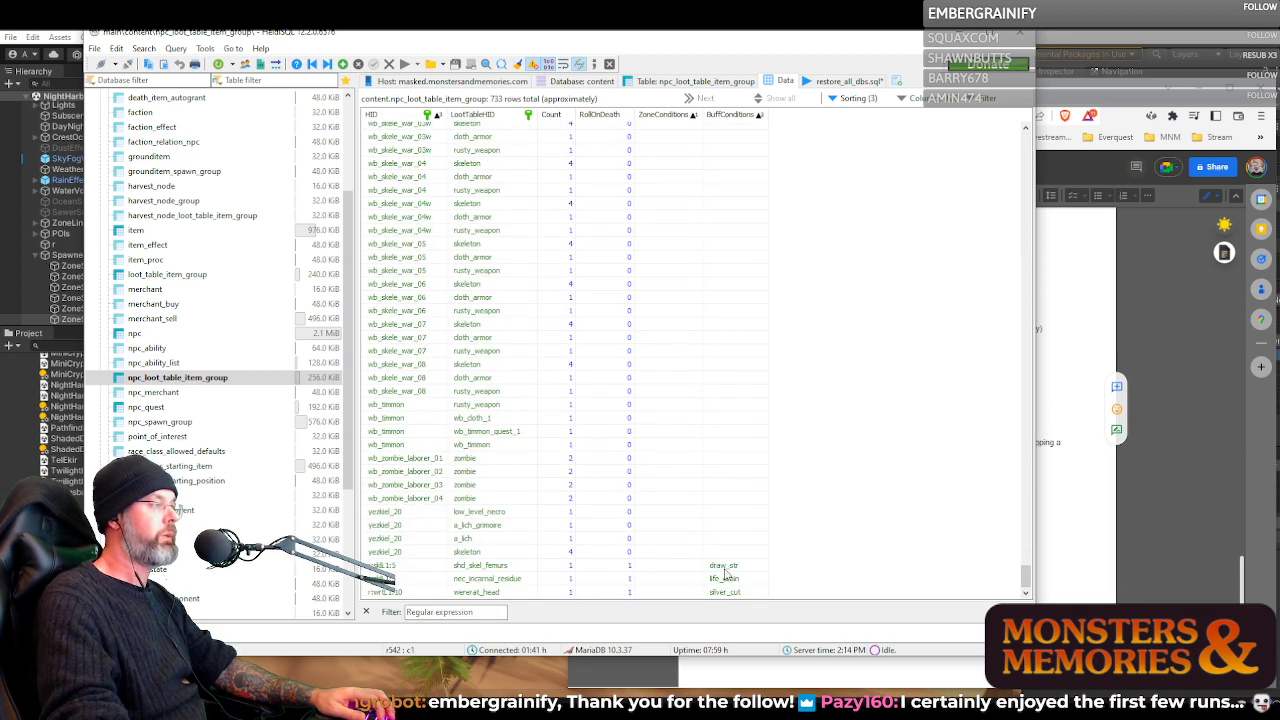
pyautogui.click(662, 568)
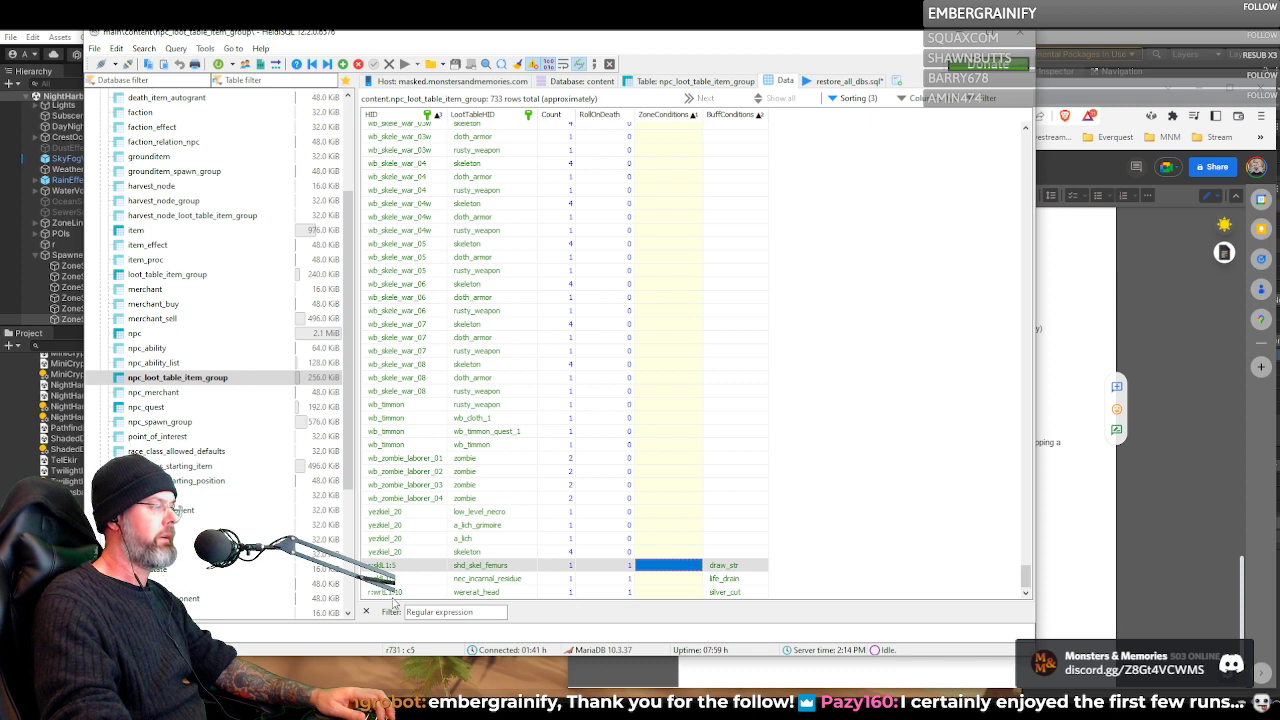
pyautogui.click(475, 566)
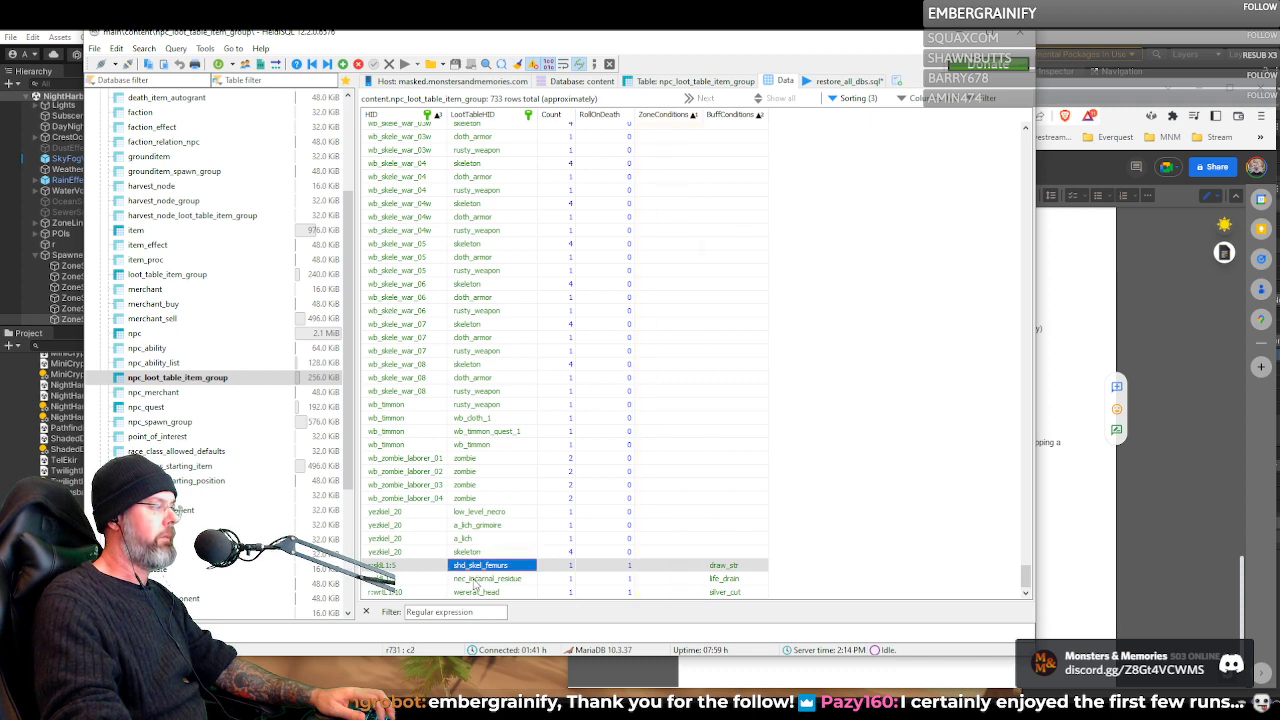
pyautogui.click(478, 579)
pyautogui.click(489, 592)
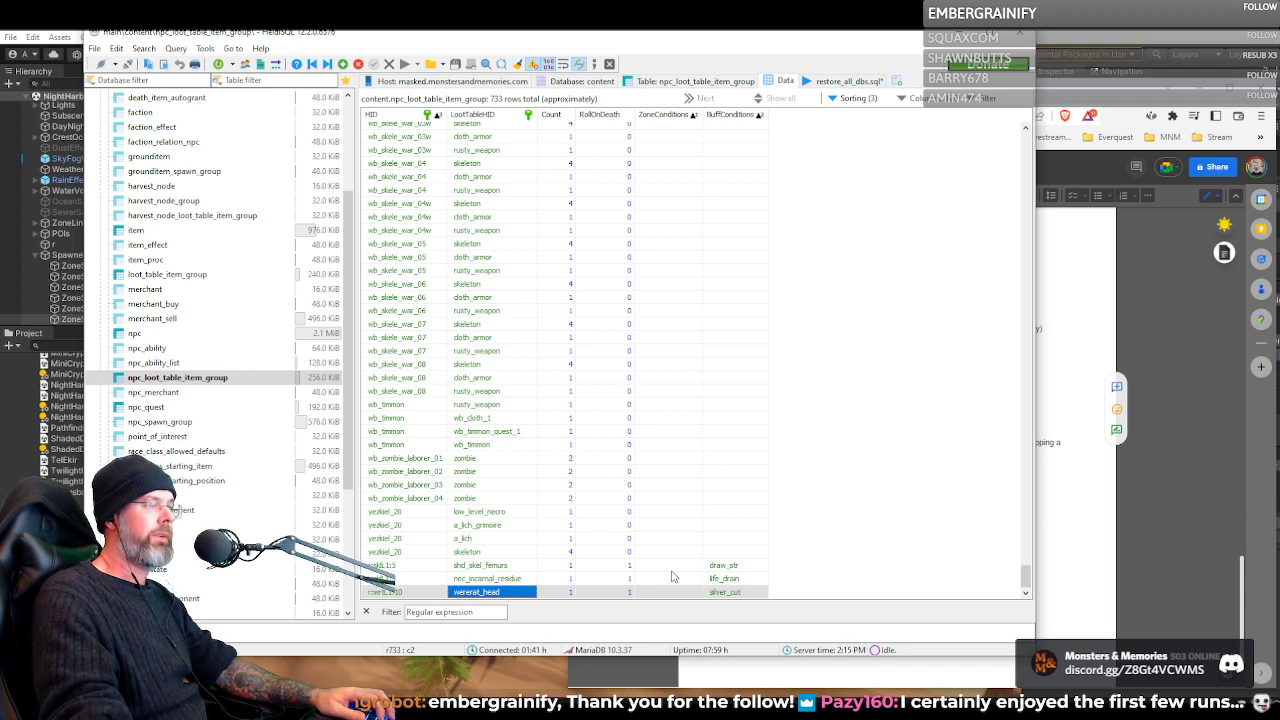
# Examine the zone condition of the shd_skel_femurs row and go through the buff conditions of the last three rows
pyautogui.click(671, 569)
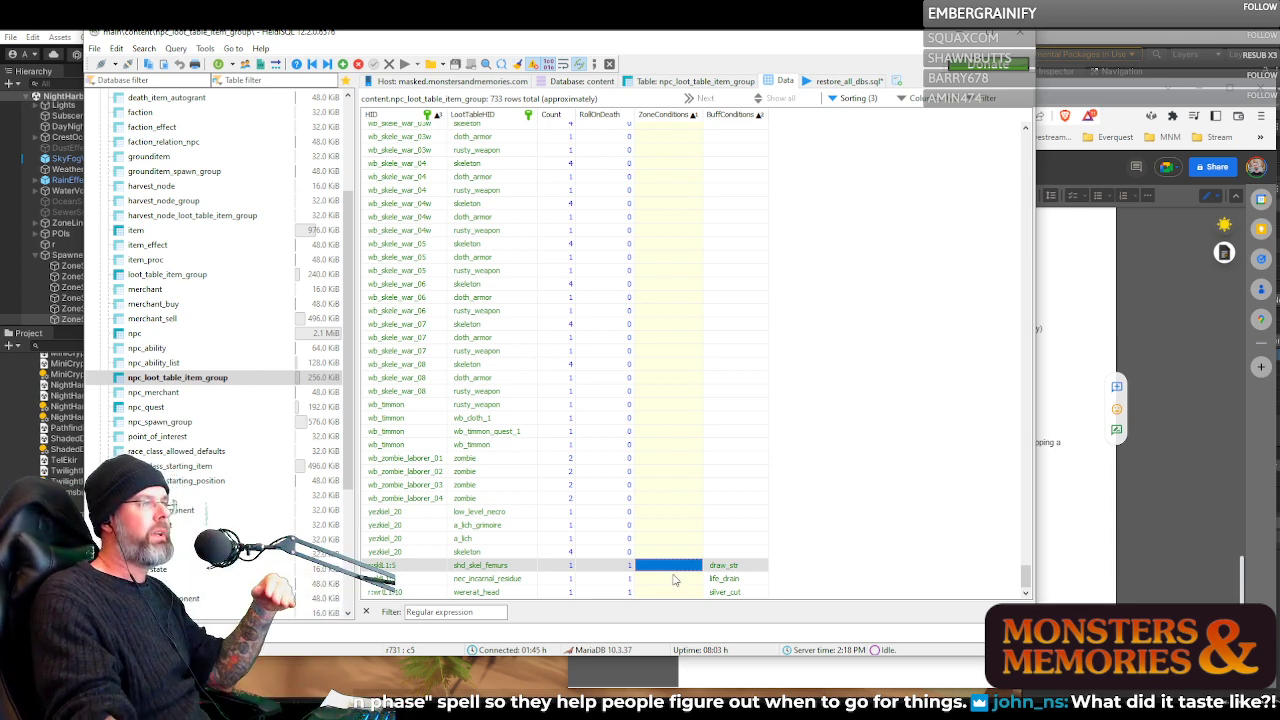
pyautogui.click(760, 566)
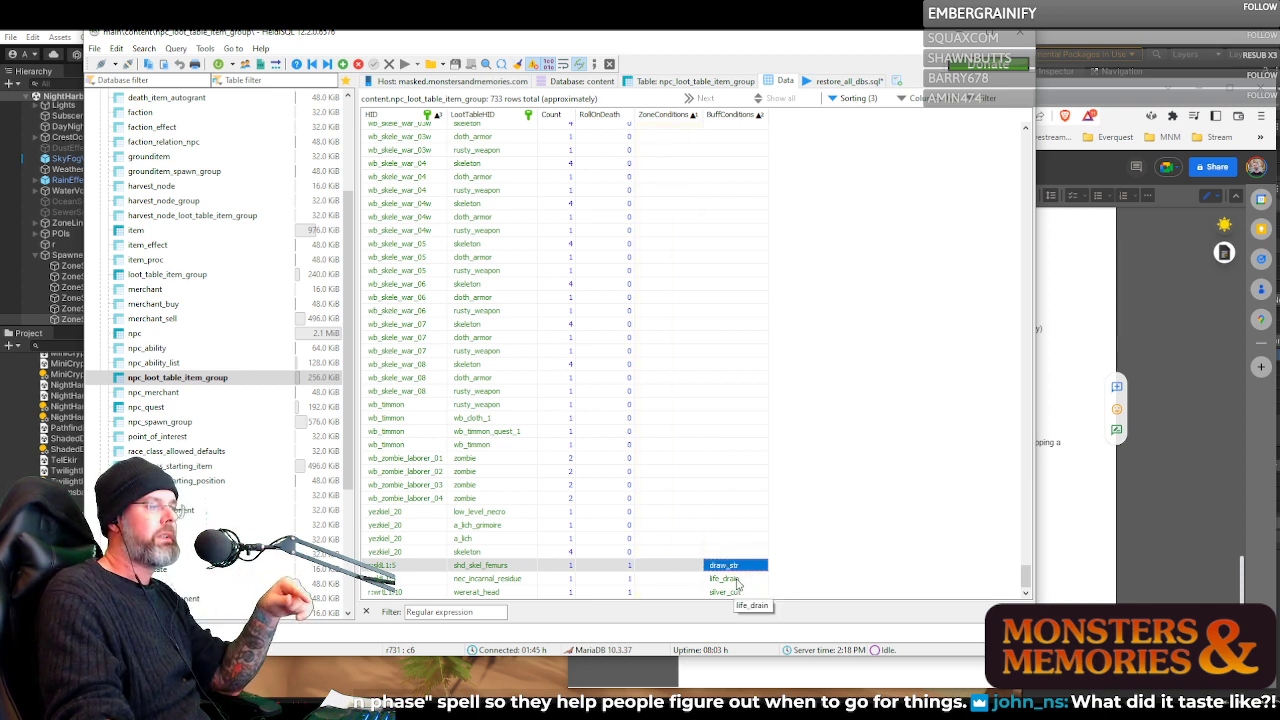
pyautogui.press('Down')
pyautogui.press('Down')
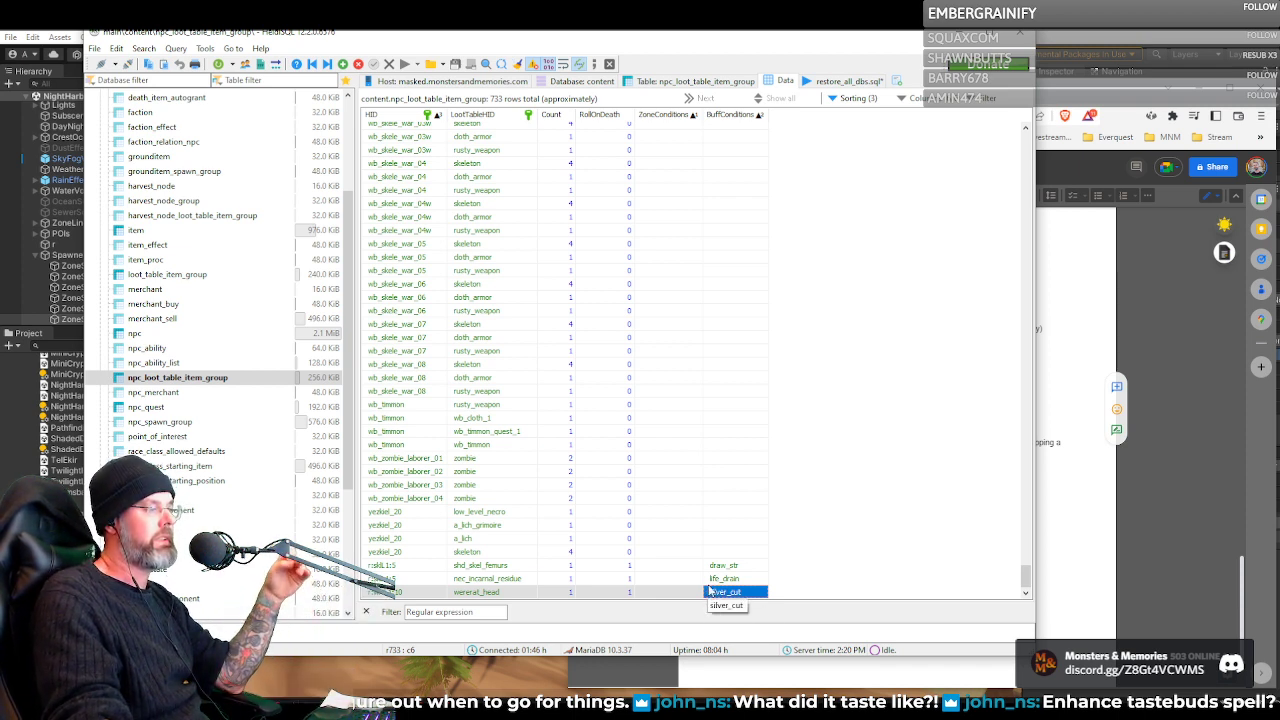
pyautogui.click(712, 581)
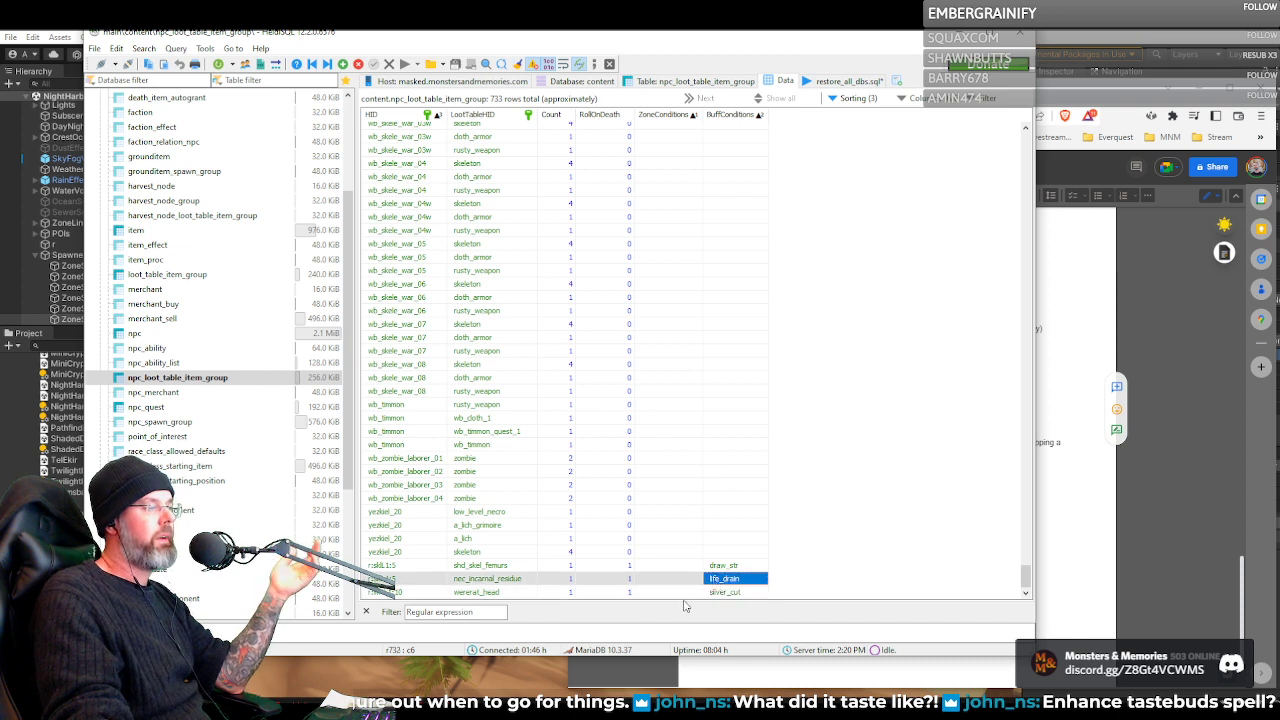
# Review the shd_skel_femurs row's loot table ID and buff condition, then switch to the Inquisitor quest document in the browser
pyautogui.click(480, 569)
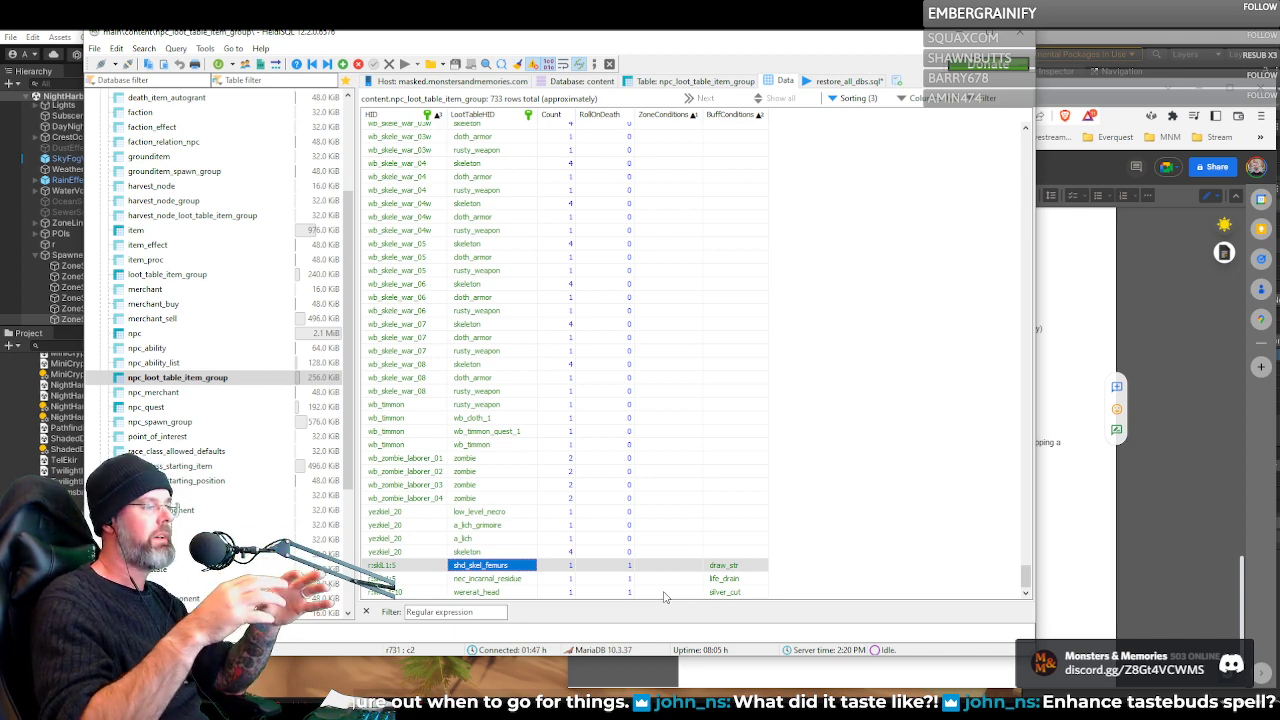
pyautogui.click(724, 568)
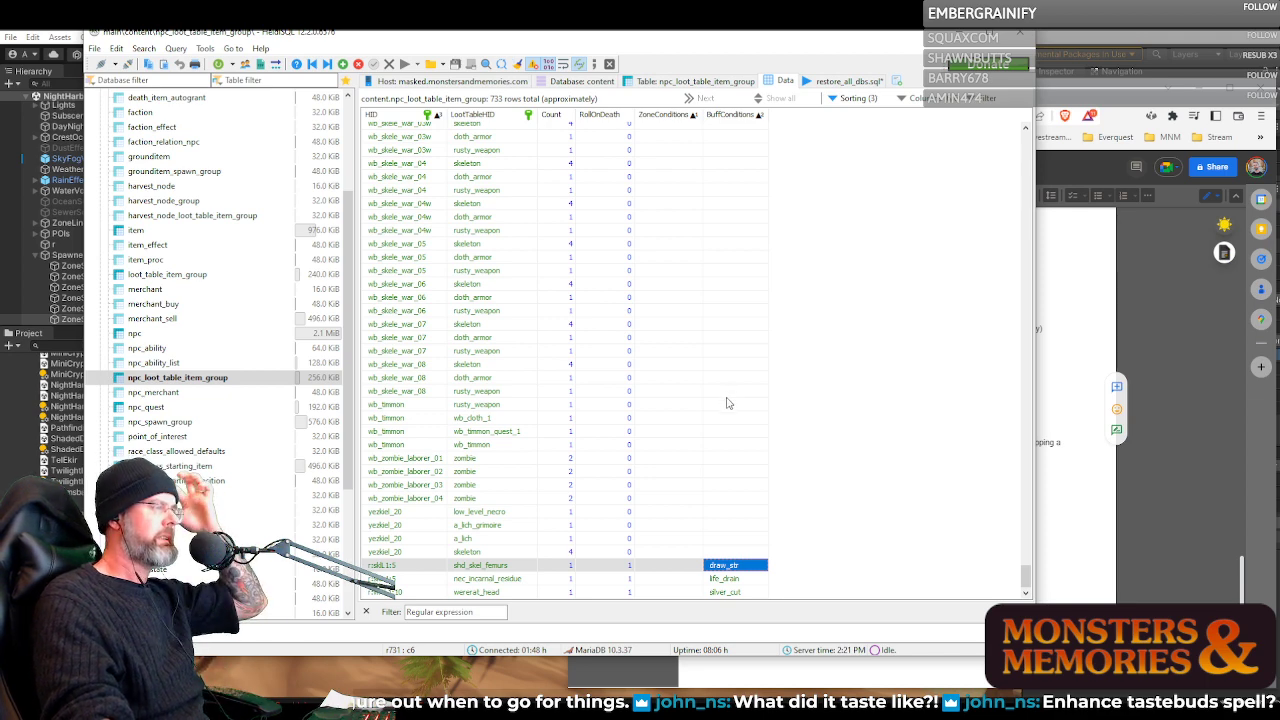
pyautogui.click(1048, 394)
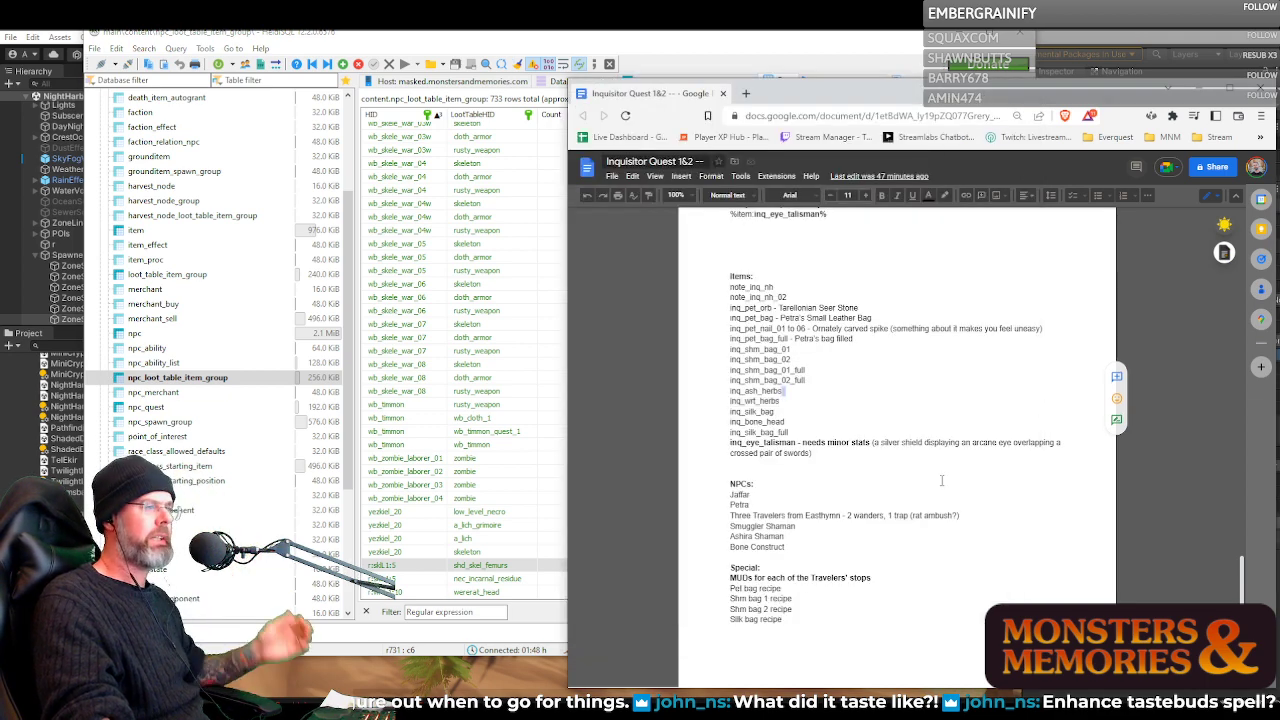
# Go through the quest document's NPCs list, from Jaffar and Petra to the Easthymn travelers and the two shamans
pyautogui.scroll(-2, 799, 500)
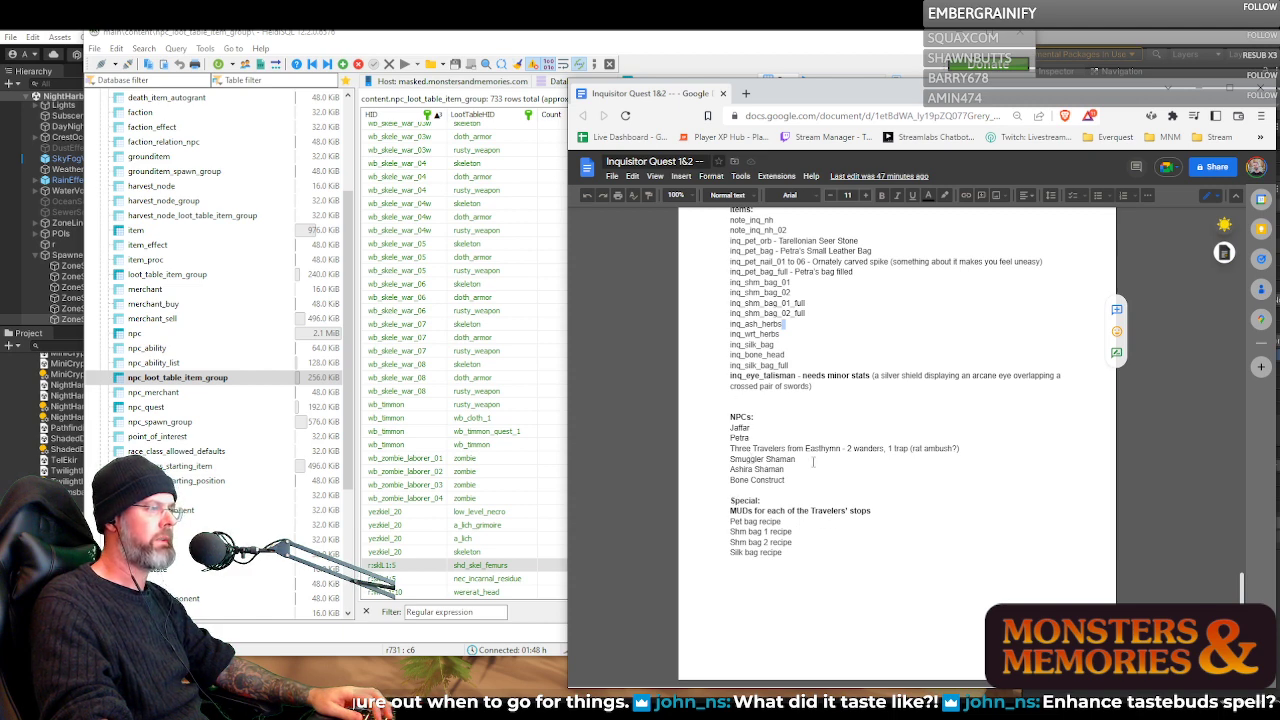
pyautogui.scroll(3, 815, 462)
pyautogui.scroll(-3, 818, 462)
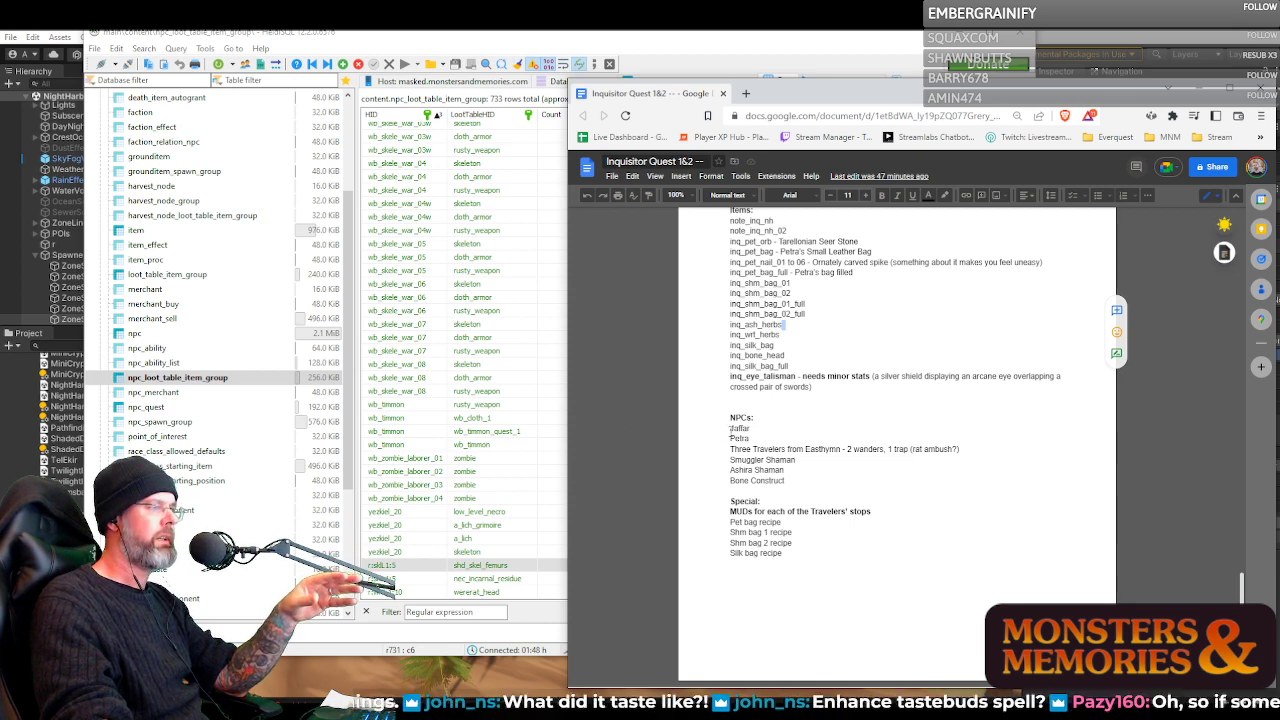
pyautogui.moveTo(684, 428); pyautogui.dragTo(805, 487)
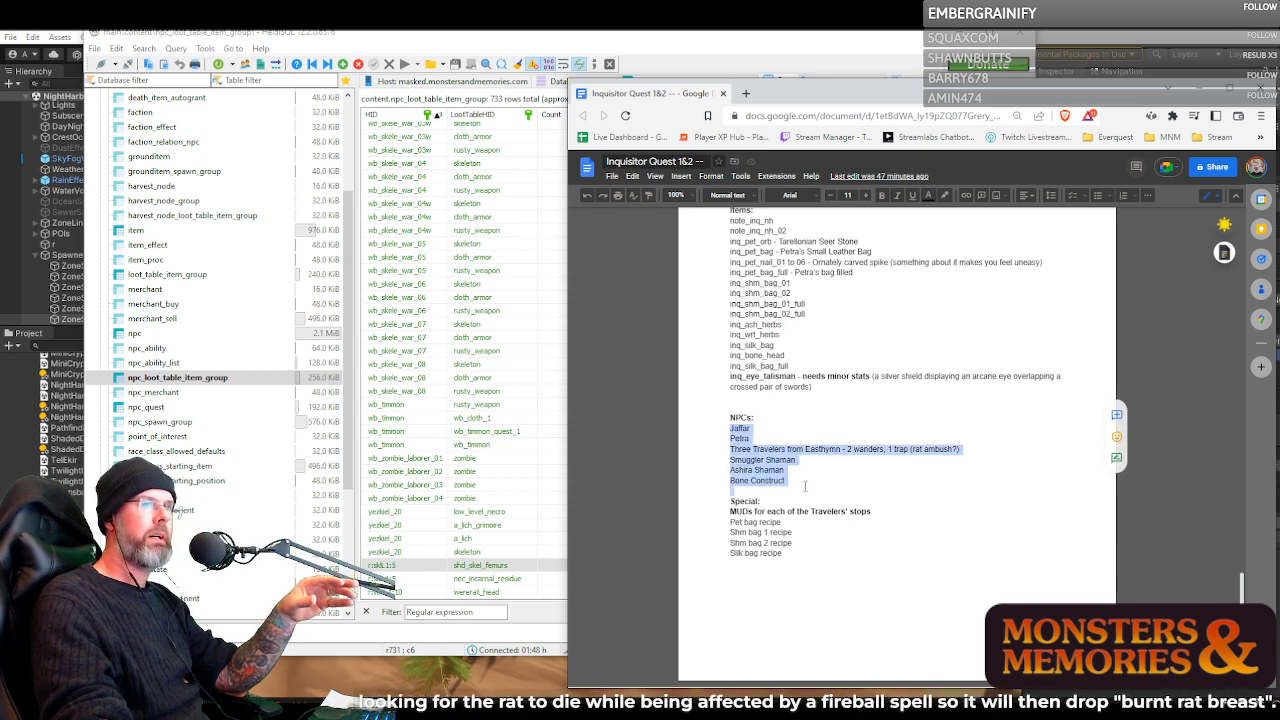
pyautogui.click(745, 432)
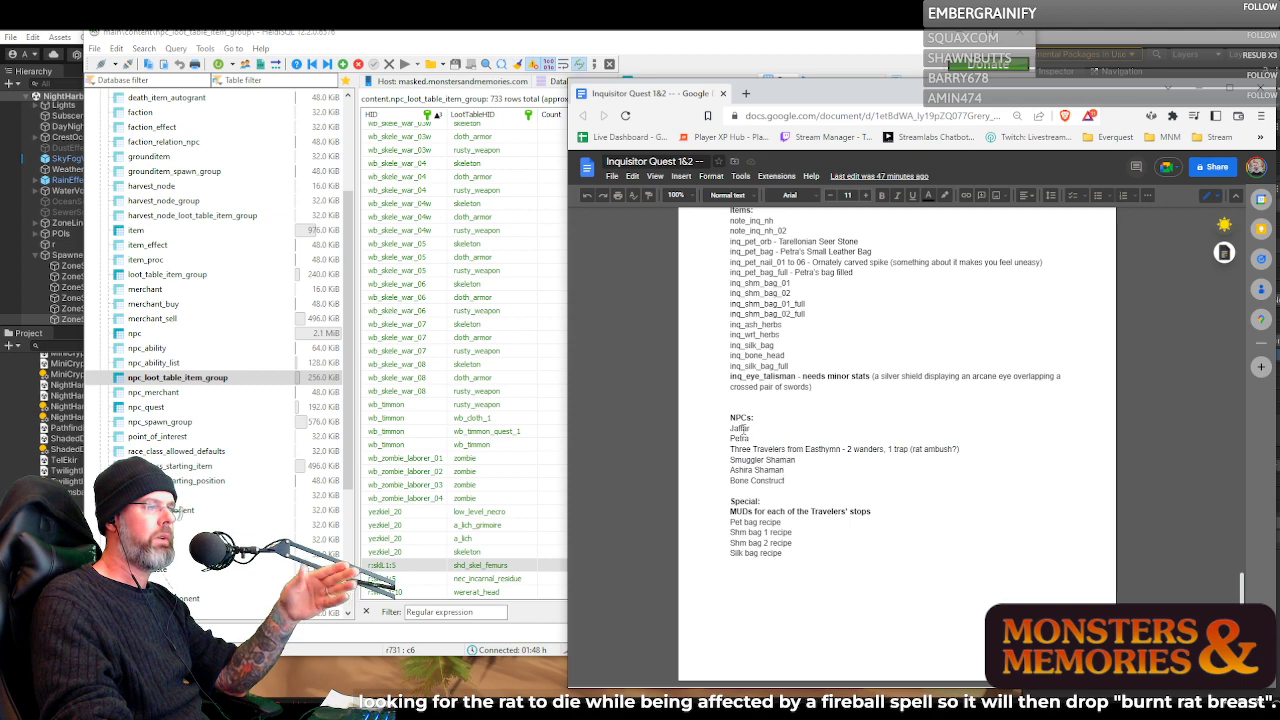
pyautogui.doubleClick(740, 429)
pyautogui.doubleClick(739, 438)
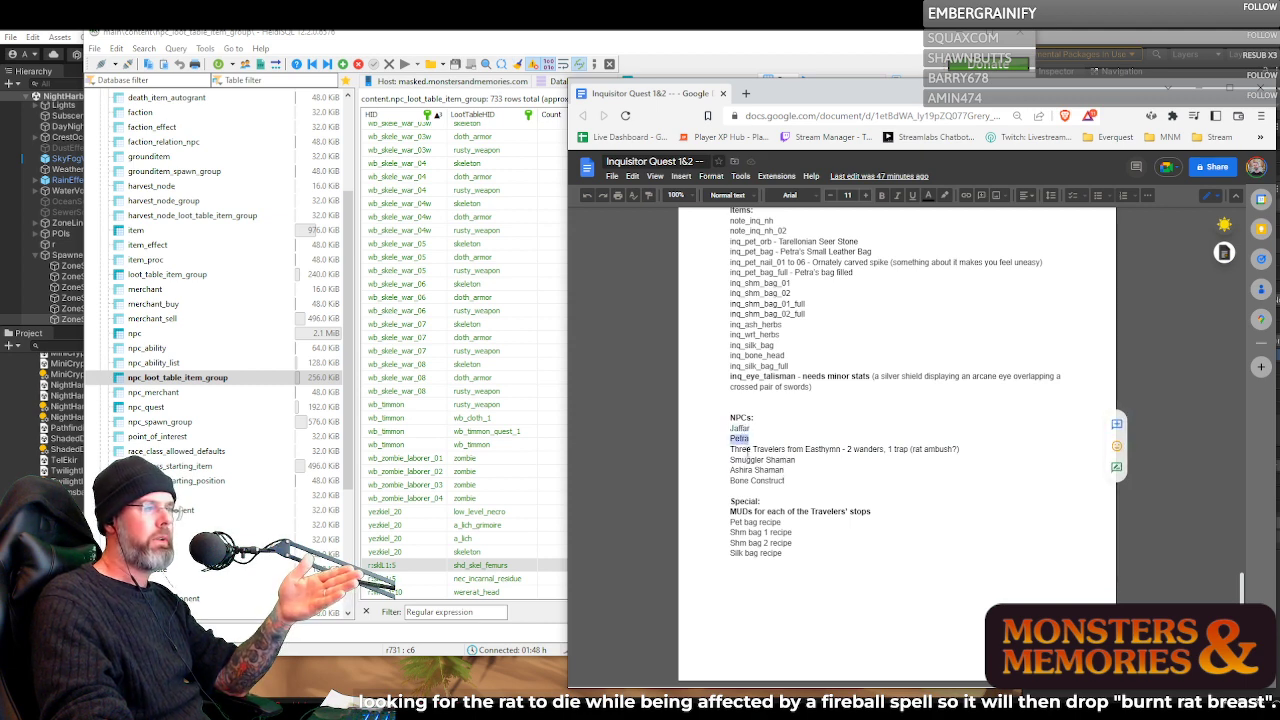
pyautogui.tripleClick(749, 452)
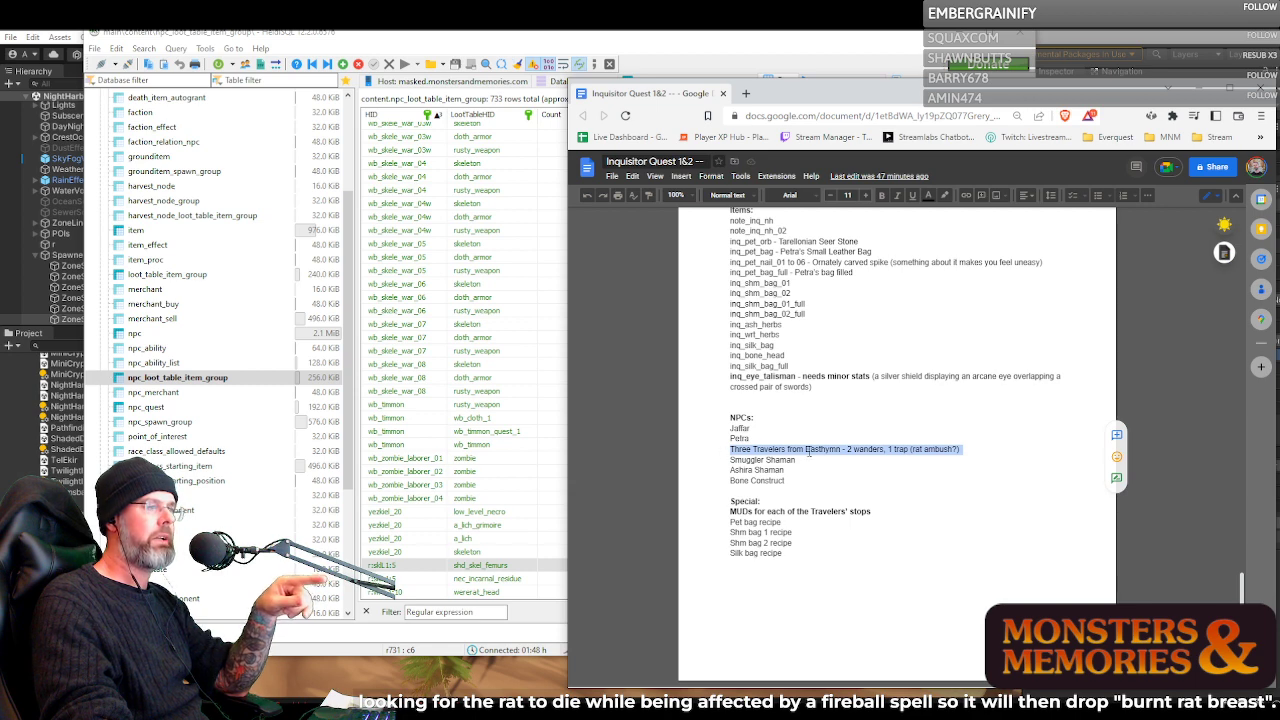
pyautogui.doubleClick(780, 460)
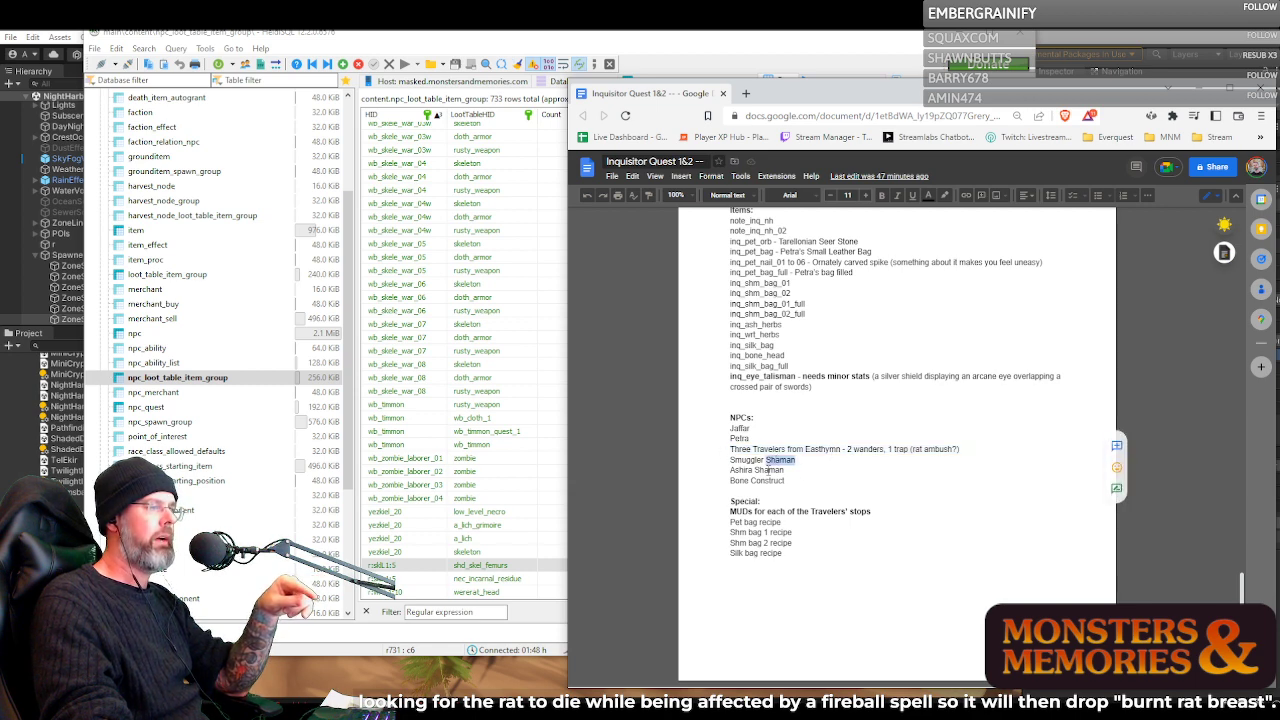
pyautogui.click(758, 469)
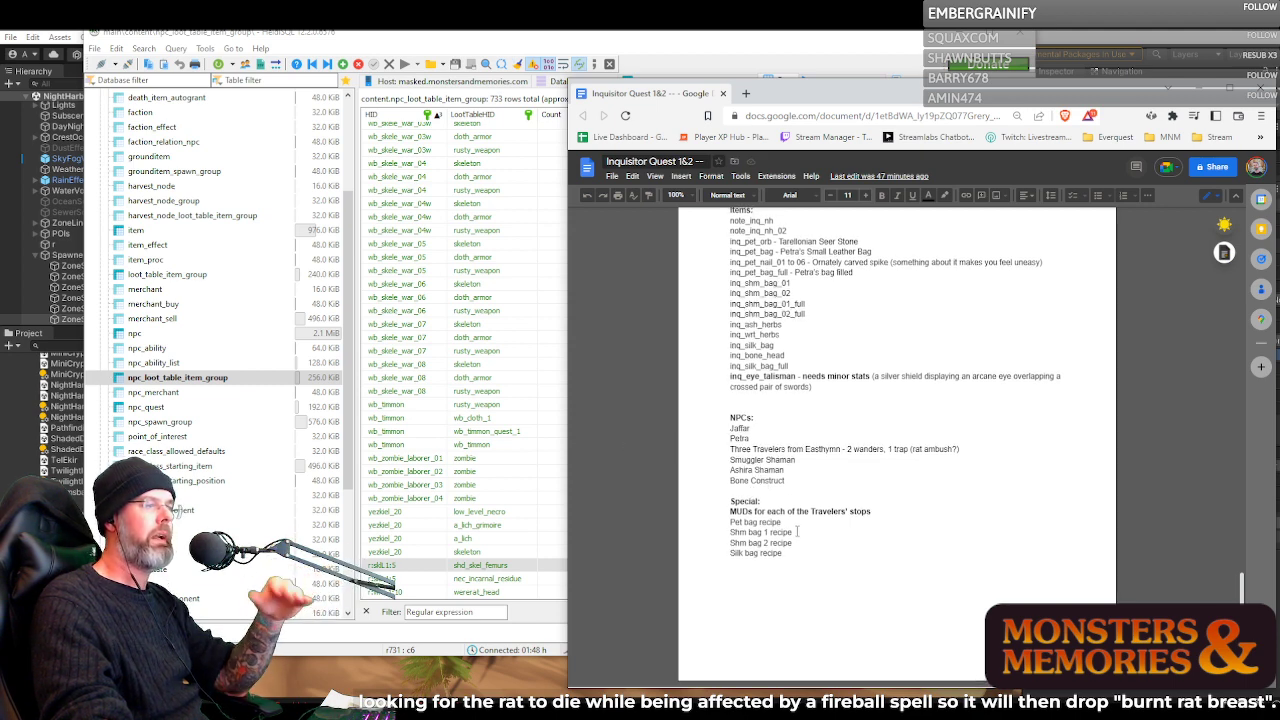
# Review the four bag recipes in the Special section and its line on MUDs for each of the Travelers' stops
pyautogui.moveTo(736, 524); pyautogui.dragTo(795, 561)
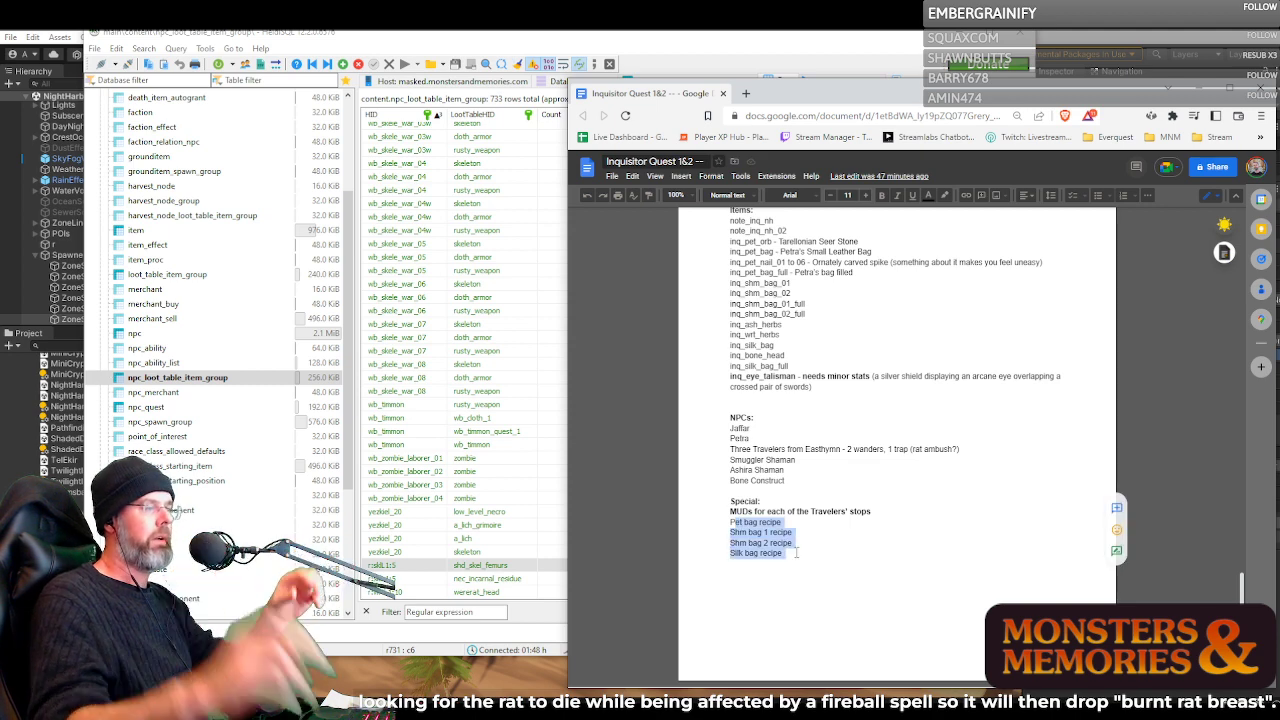
pyautogui.moveTo(796, 553); pyautogui.dragTo(720, 521)
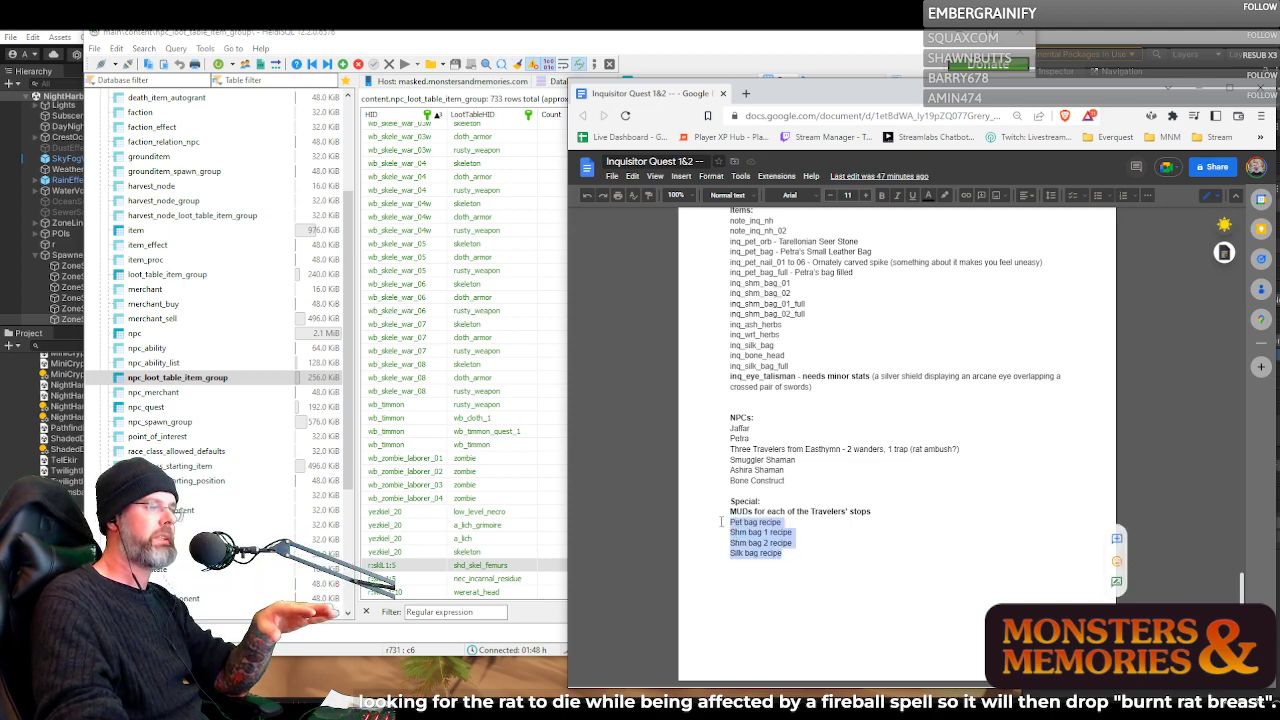
pyautogui.tripleClick(753, 511)
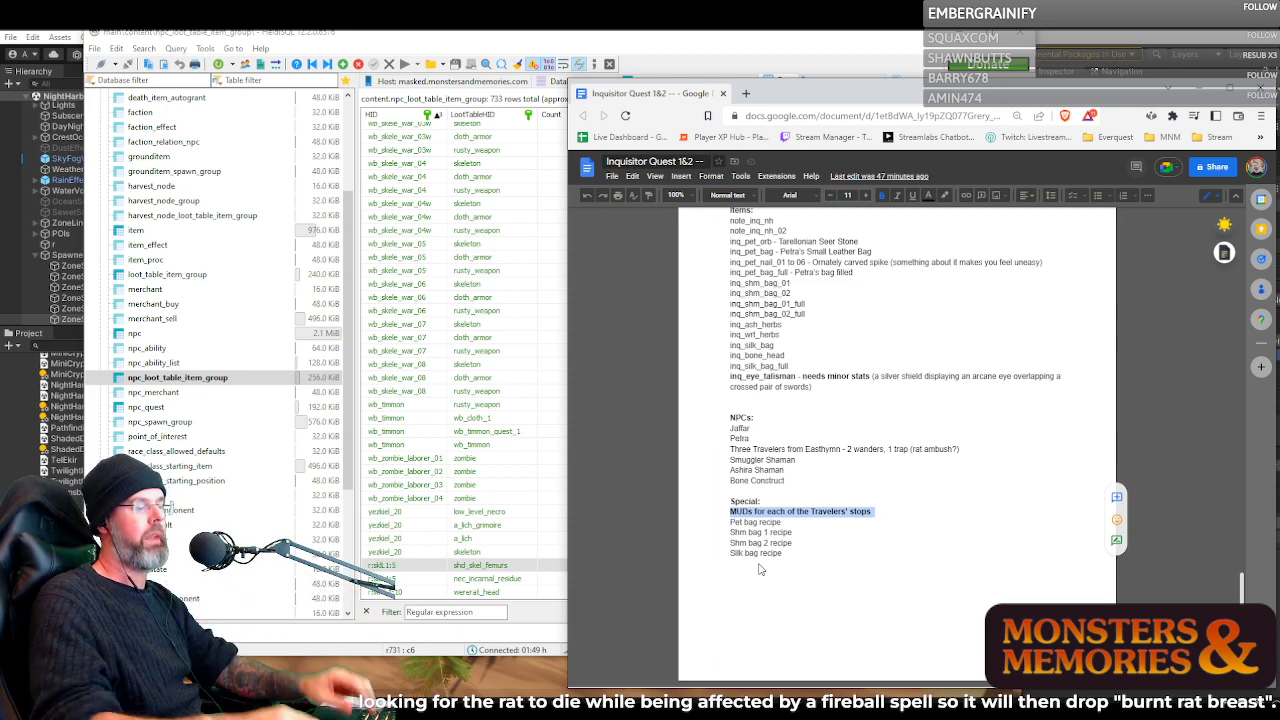
pyautogui.press('End')
pyautogui.write('(')
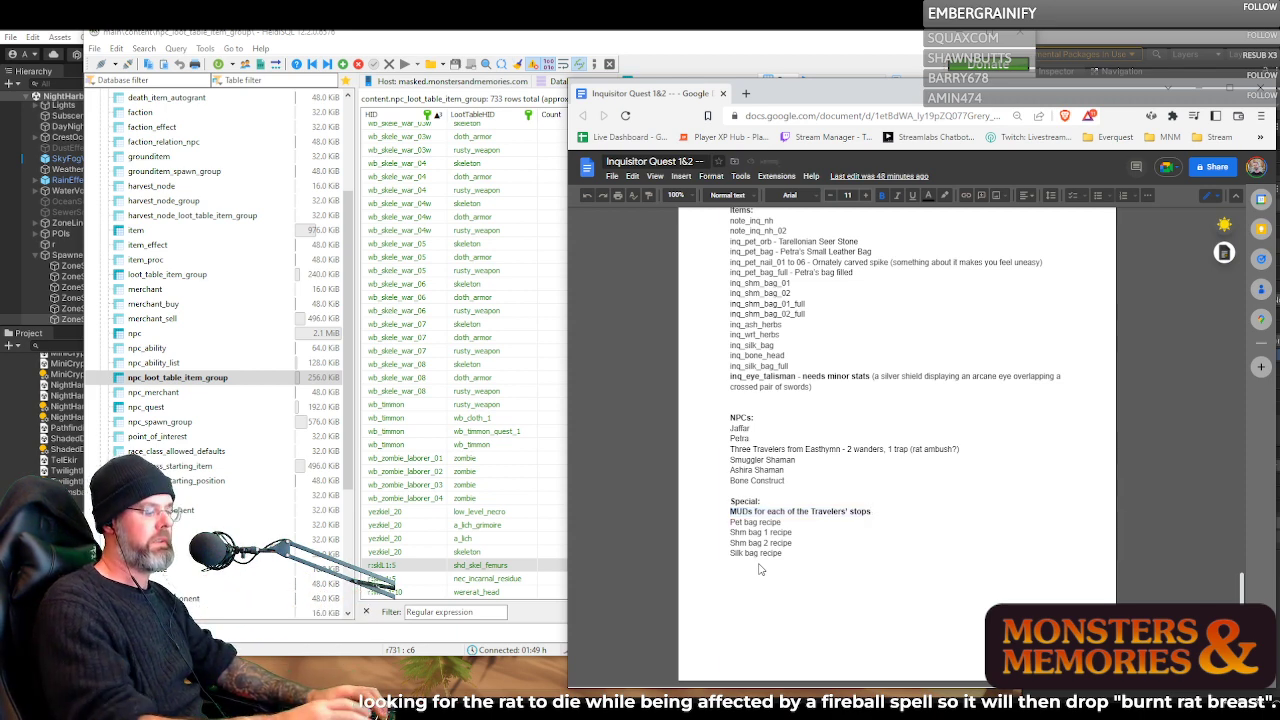
pyautogui.press('BackSpace')
pyautogui.press('BackSpace')
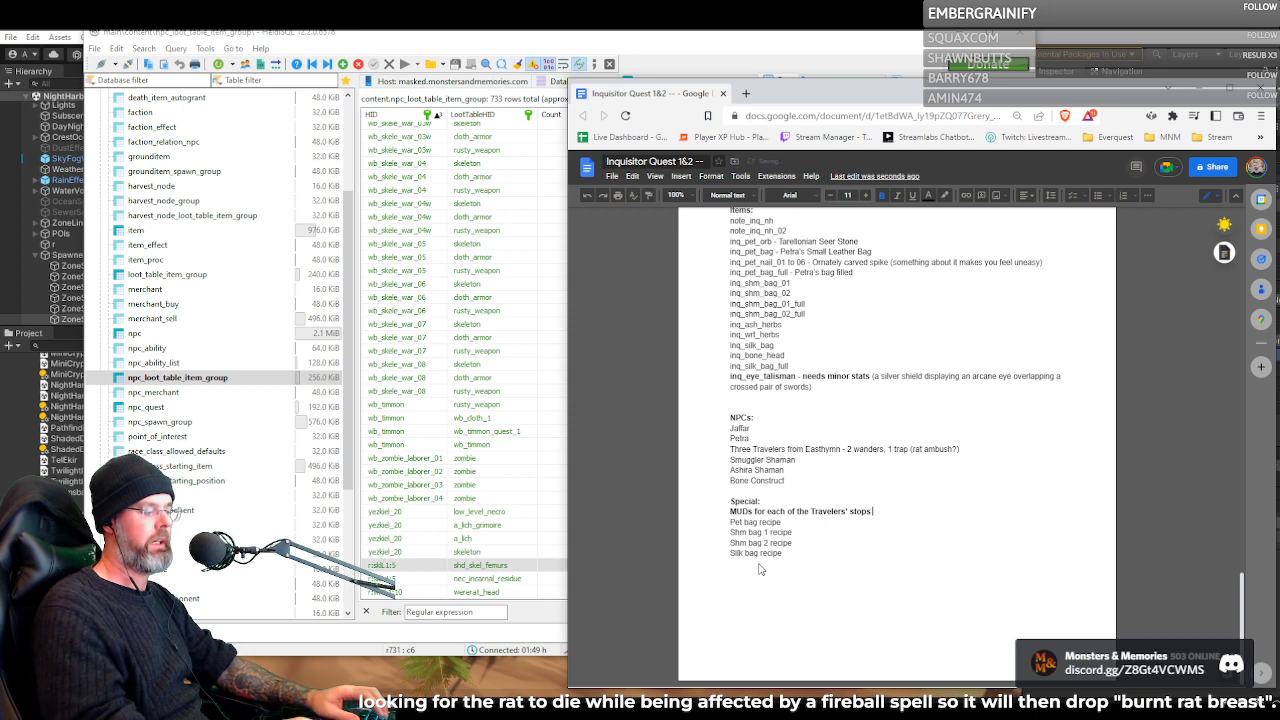
pyautogui.write('-')
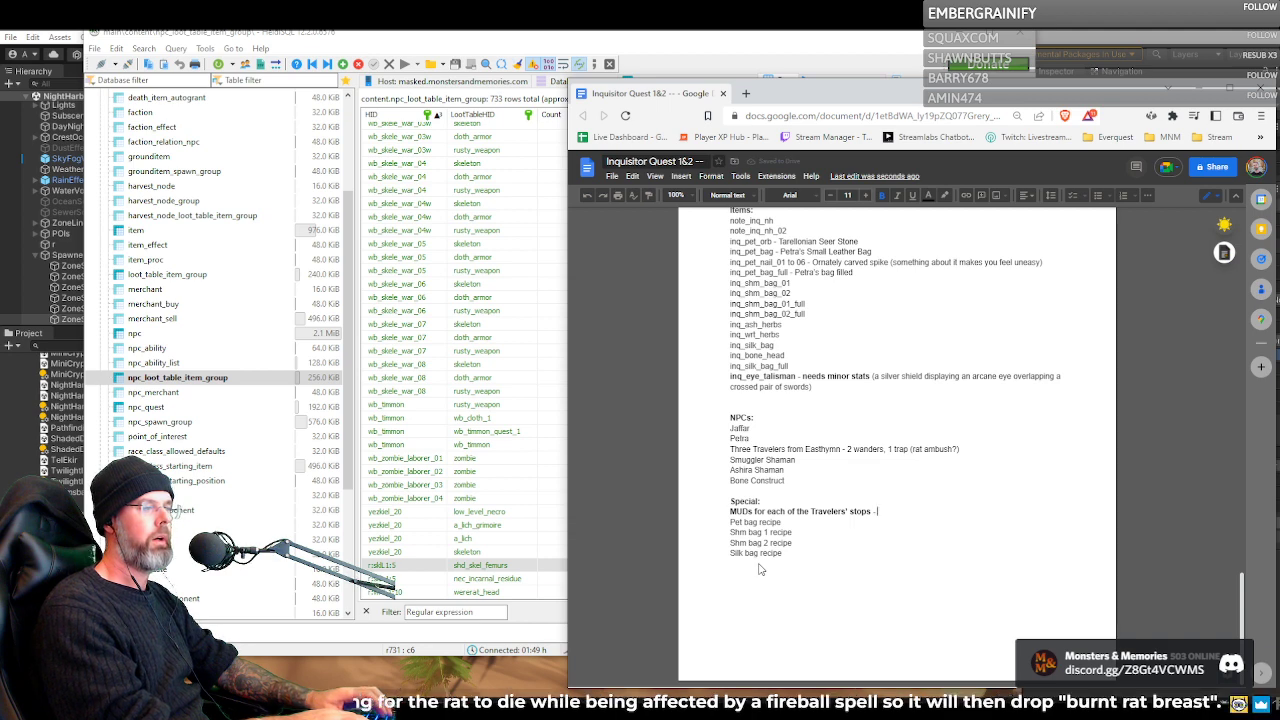
pyautogui.write(' Ad')
pyautogui.press('BackSpace')
pyautogui.press('BackSpace')
pyautogui.press('BackSpace')
pyautogui.press('BackSpace')
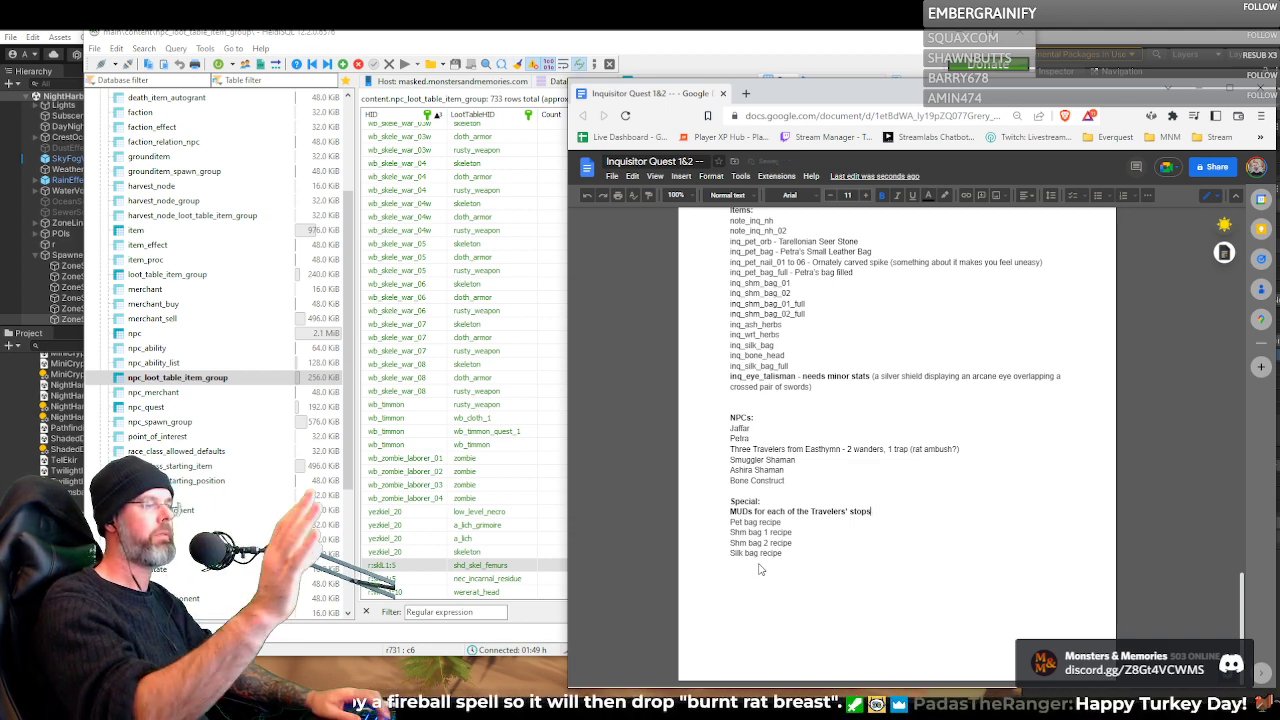
# Highlight the Travelers' stops MUDs line, then return to the database and open the zone_mud_action table's data
pyautogui.tripleClick(758, 515)
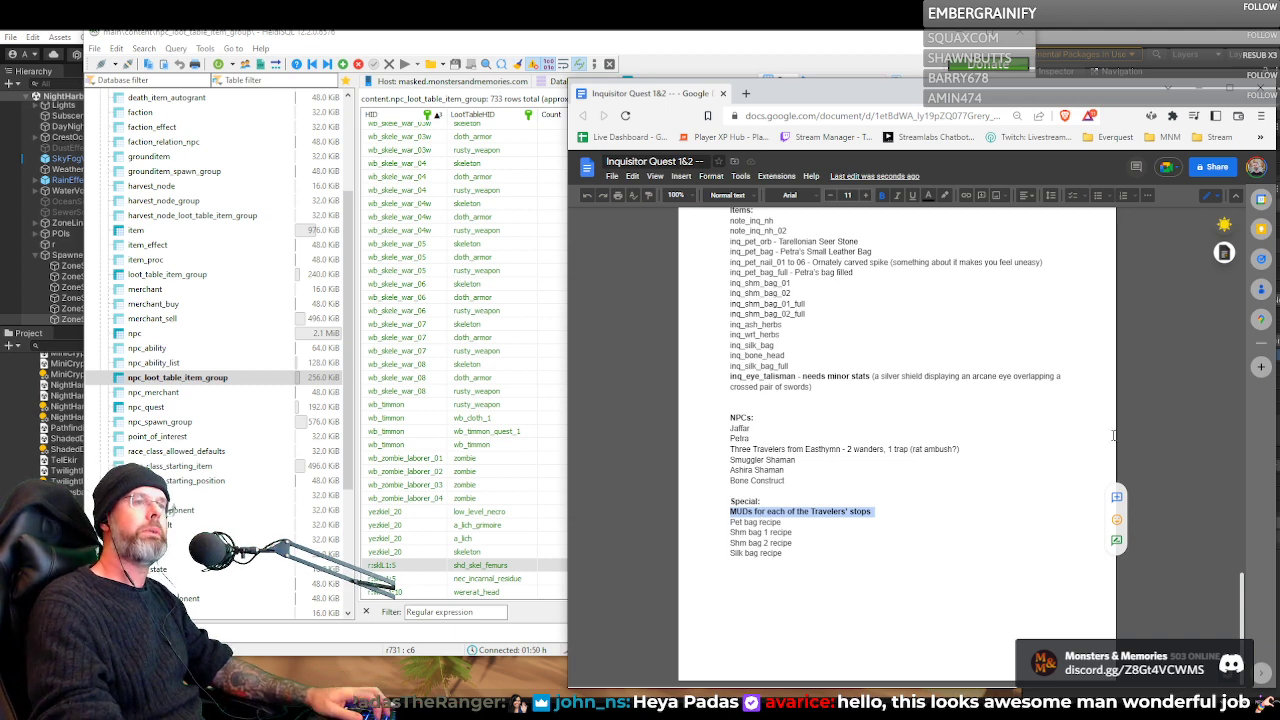
pyautogui.click(1201, 96)
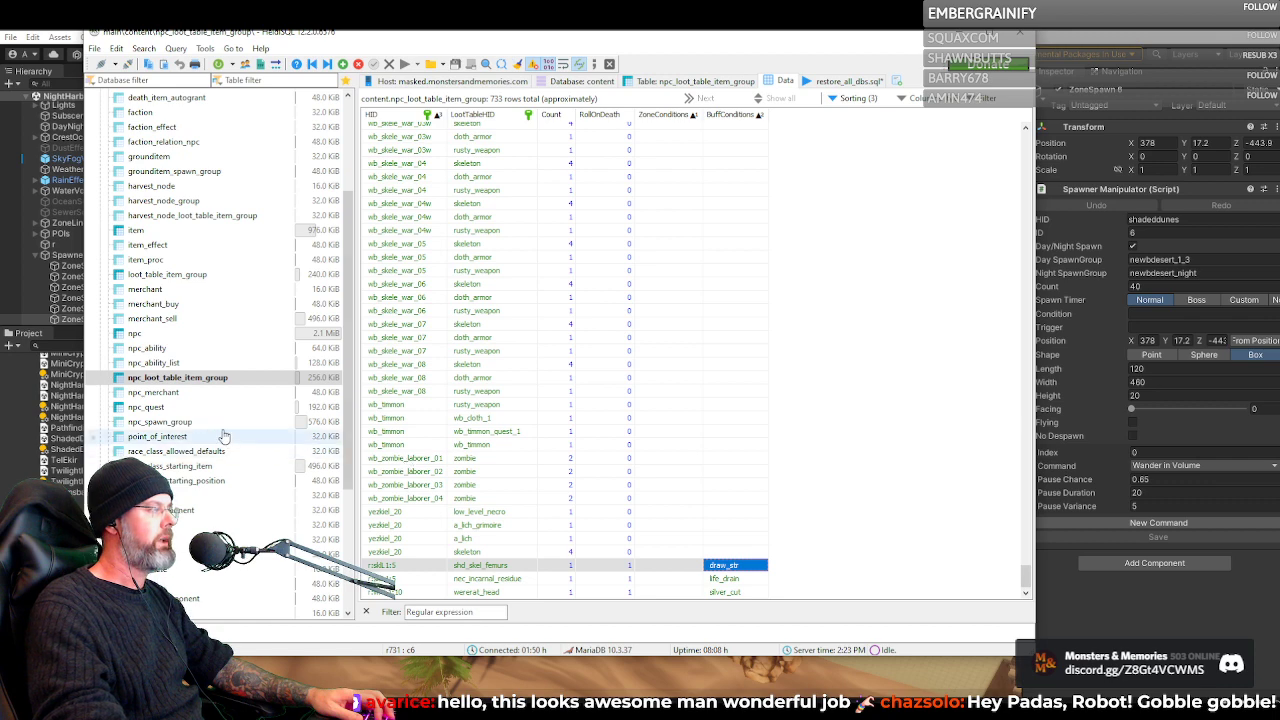
pyautogui.scroll(-5, 224, 437)
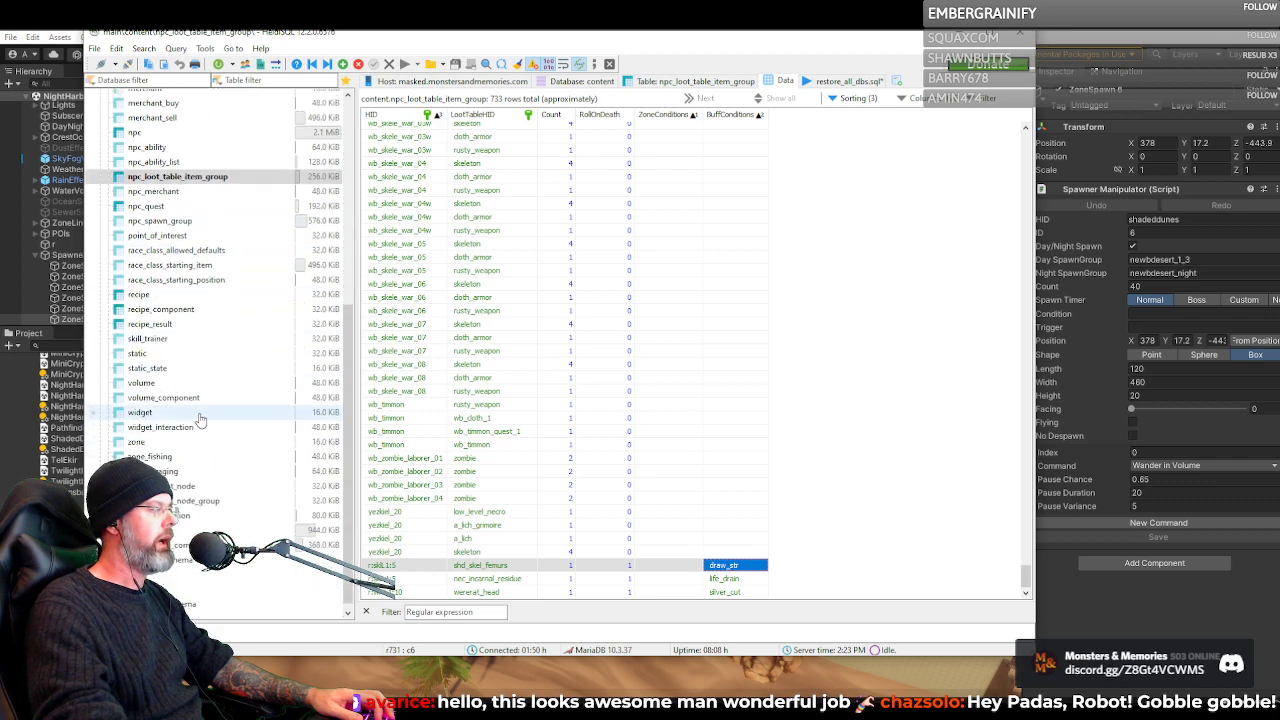
pyautogui.click(190, 510)
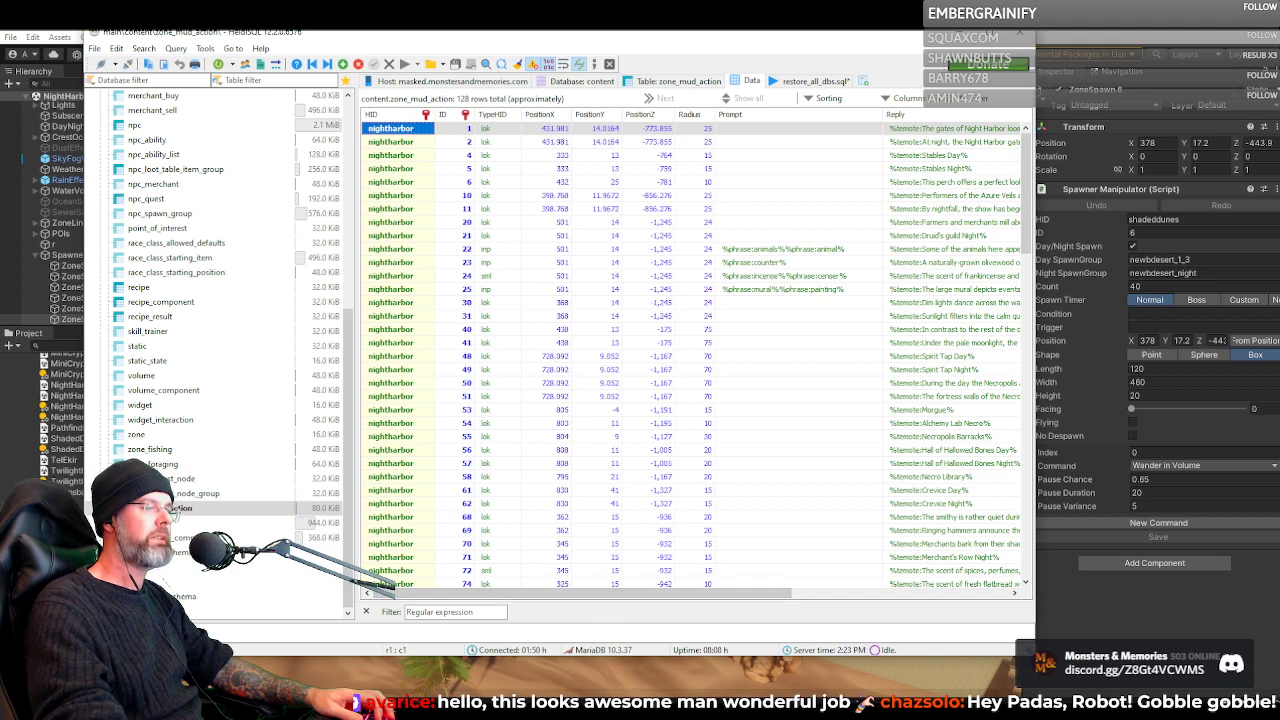
# Enlarge and reposition the database window so the table's columns from HID through Comment fit on screen
pyautogui.moveTo(1035, 656); pyautogui.dragTo(1136, 700)
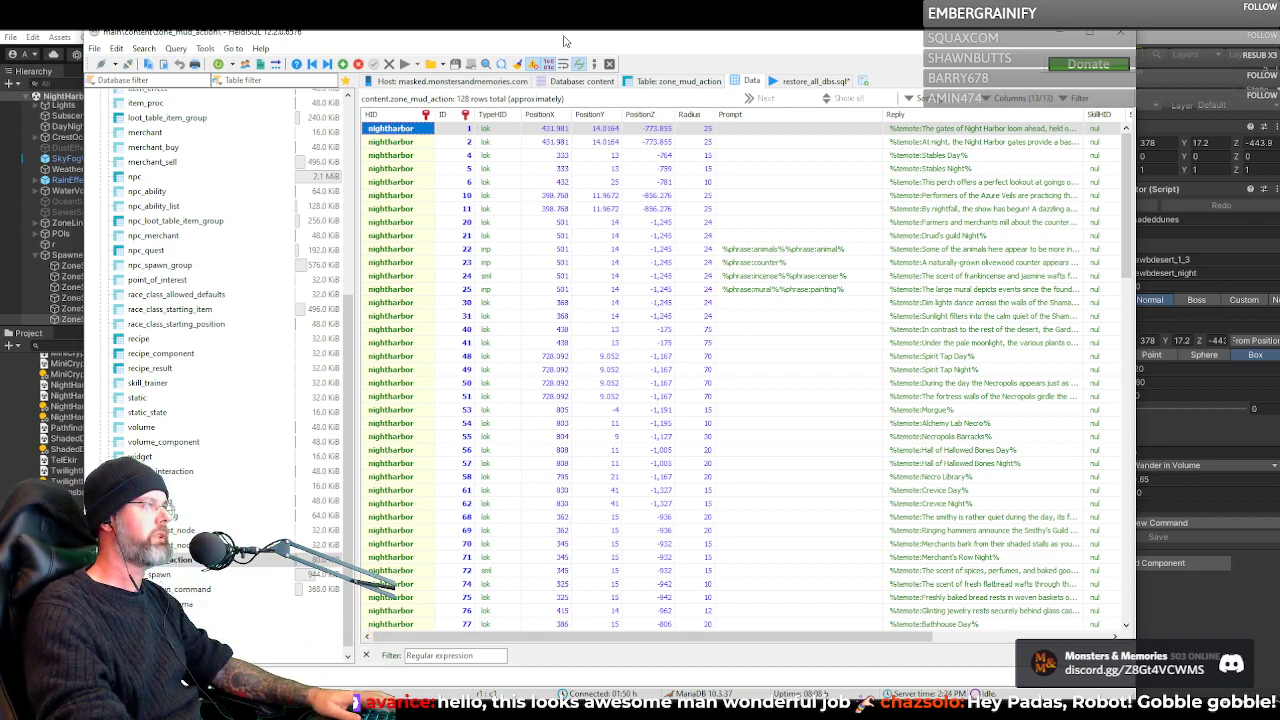
pyautogui.moveTo(563, 40); pyautogui.dragTo(509, 41)
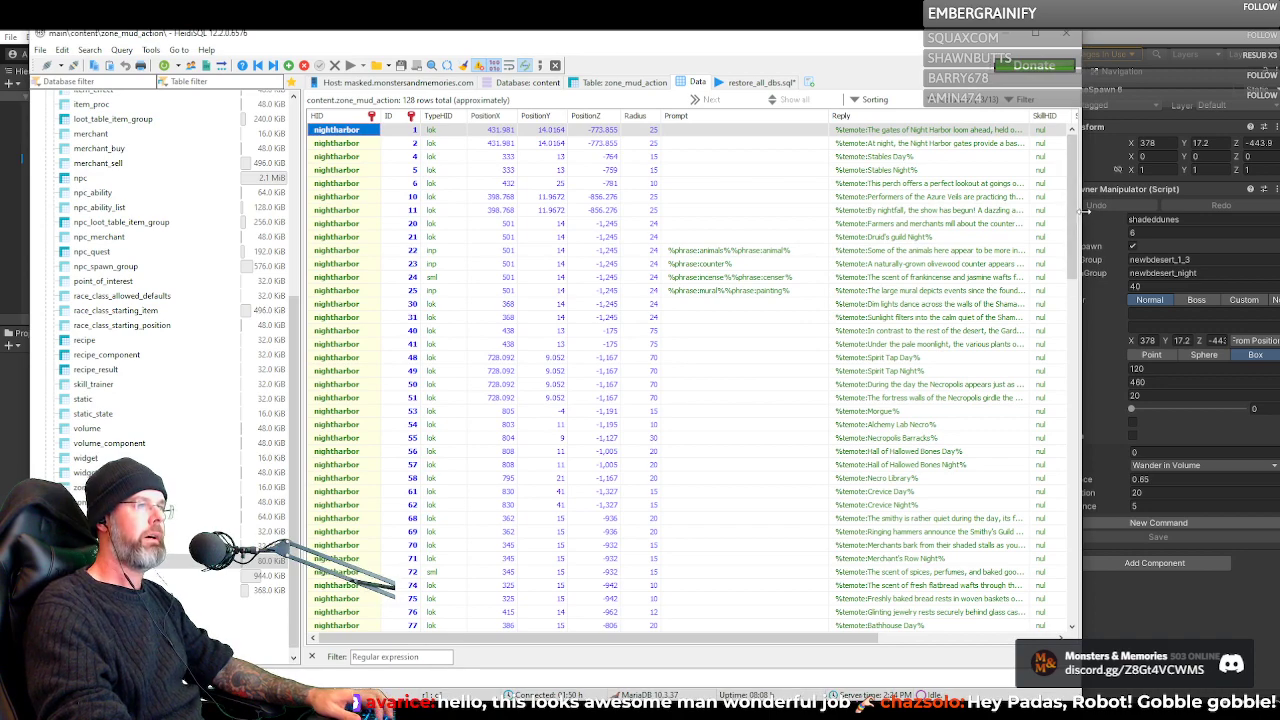
pyautogui.moveTo(1083, 211); pyautogui.dragTo(1277, 213)
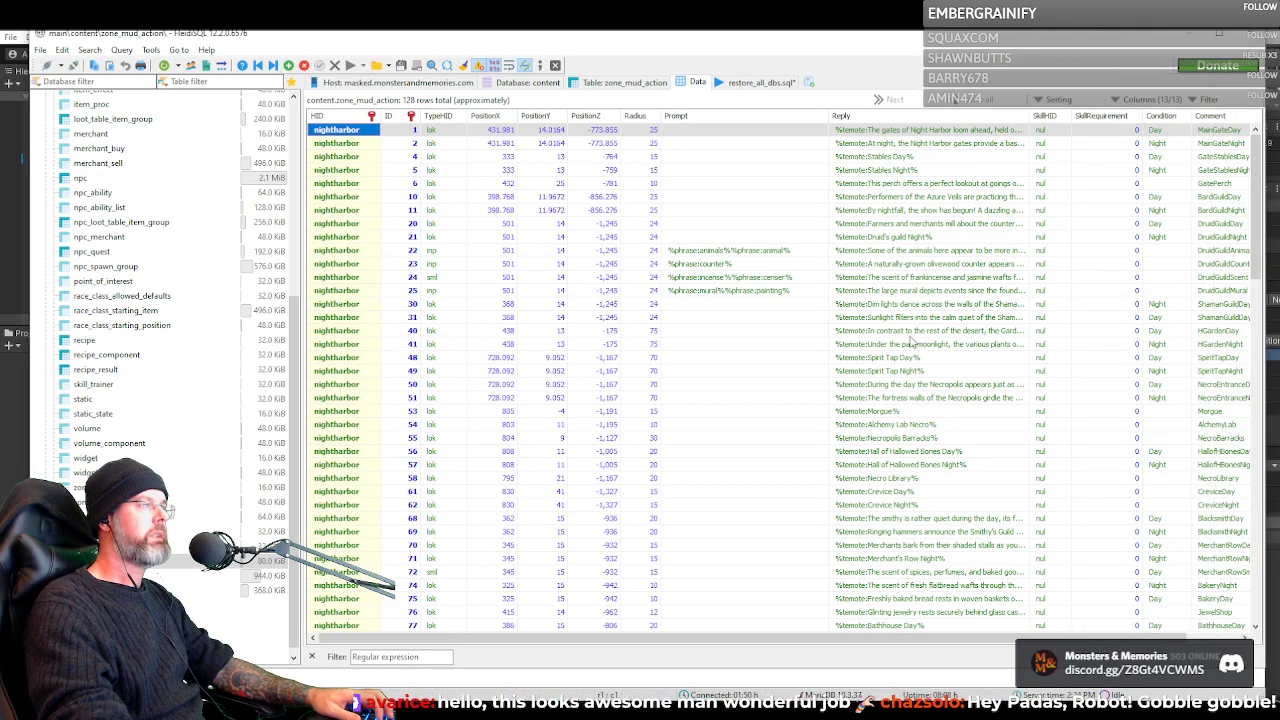
# Browse the nightharbor rows and fit the Prompt and Reply columns to their contents
pyautogui.scroll(-20, 645, 450)
pyautogui.scroll(15, 645, 450)
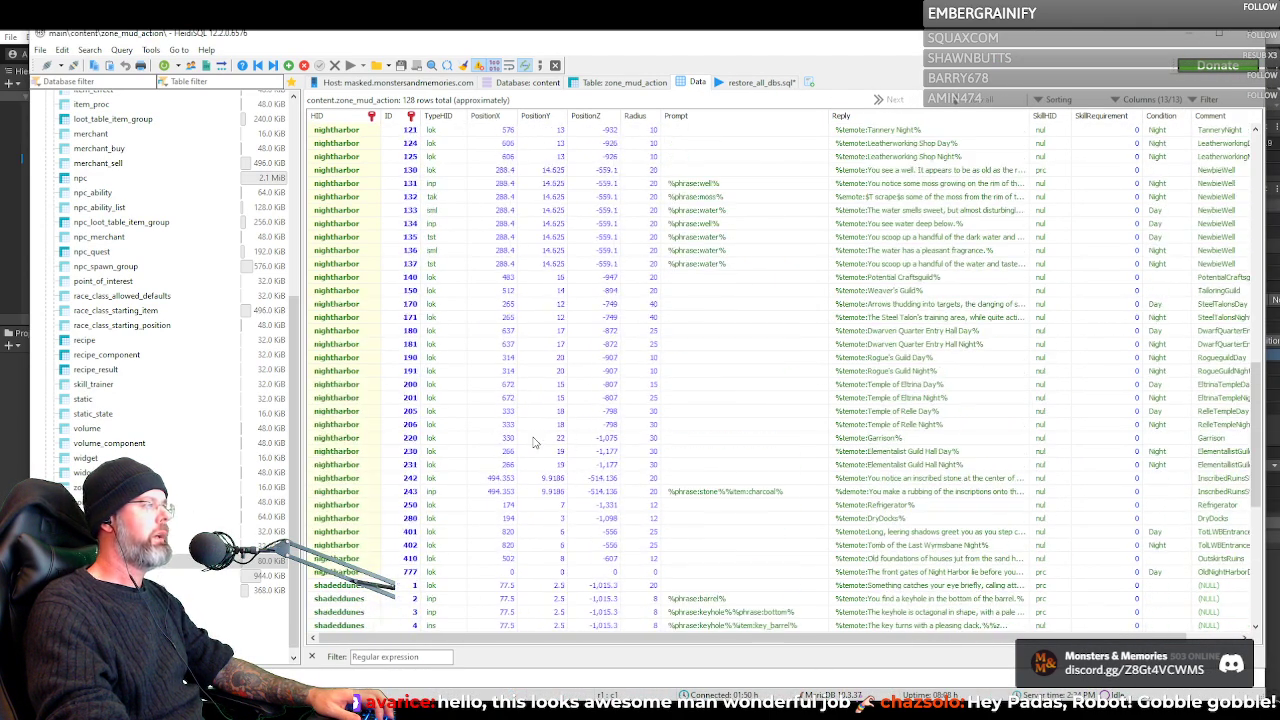
pyautogui.scroll(-12, 440, 280)
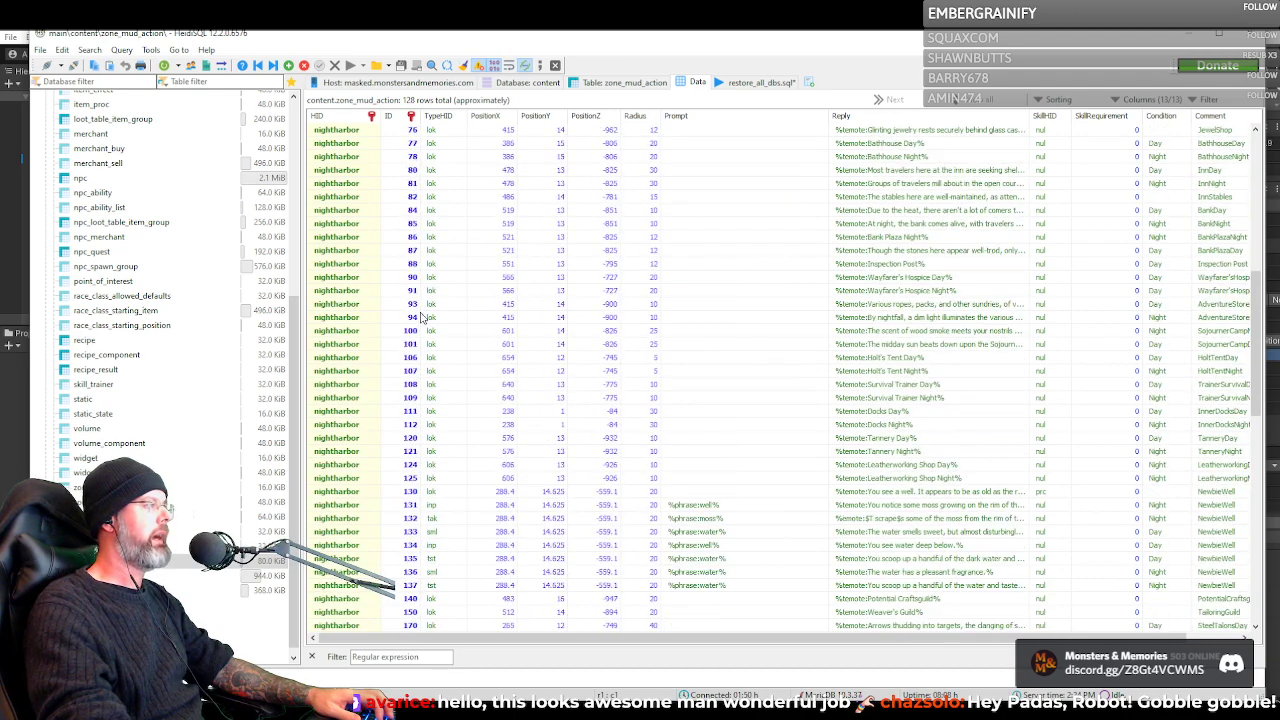
pyautogui.scroll(5, 600, 356)
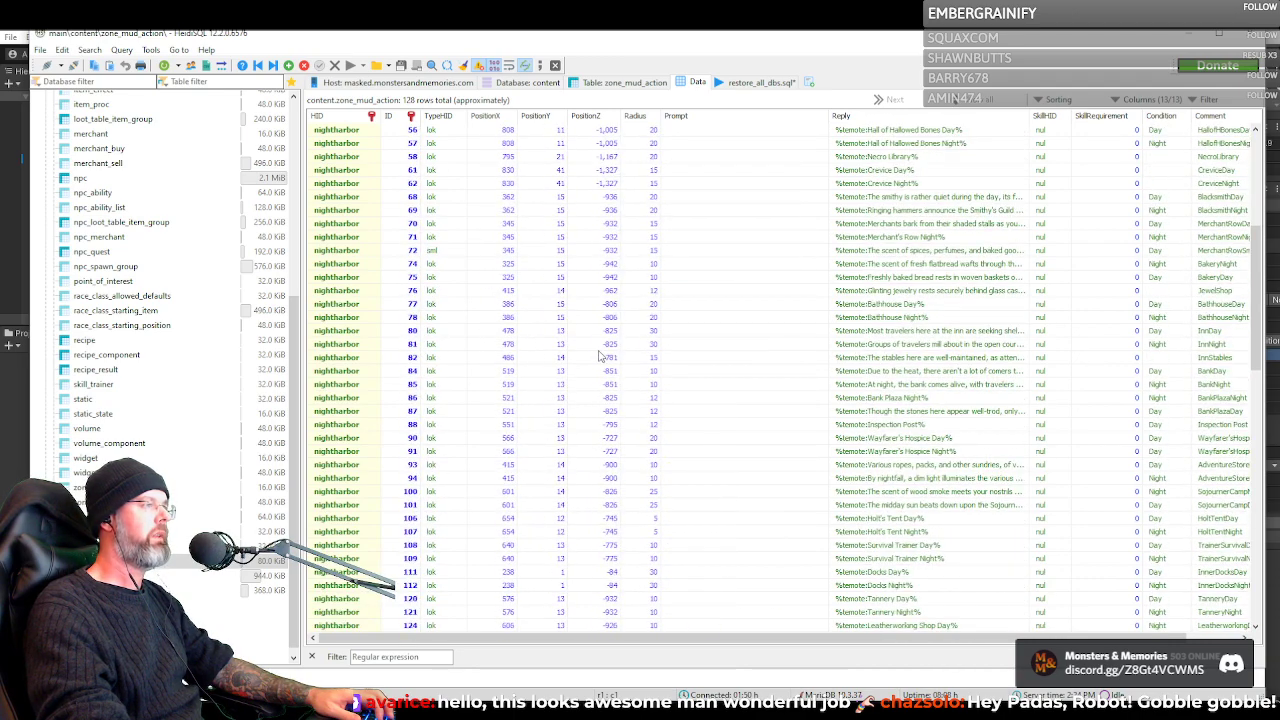
pyautogui.doubleClick(826, 117)
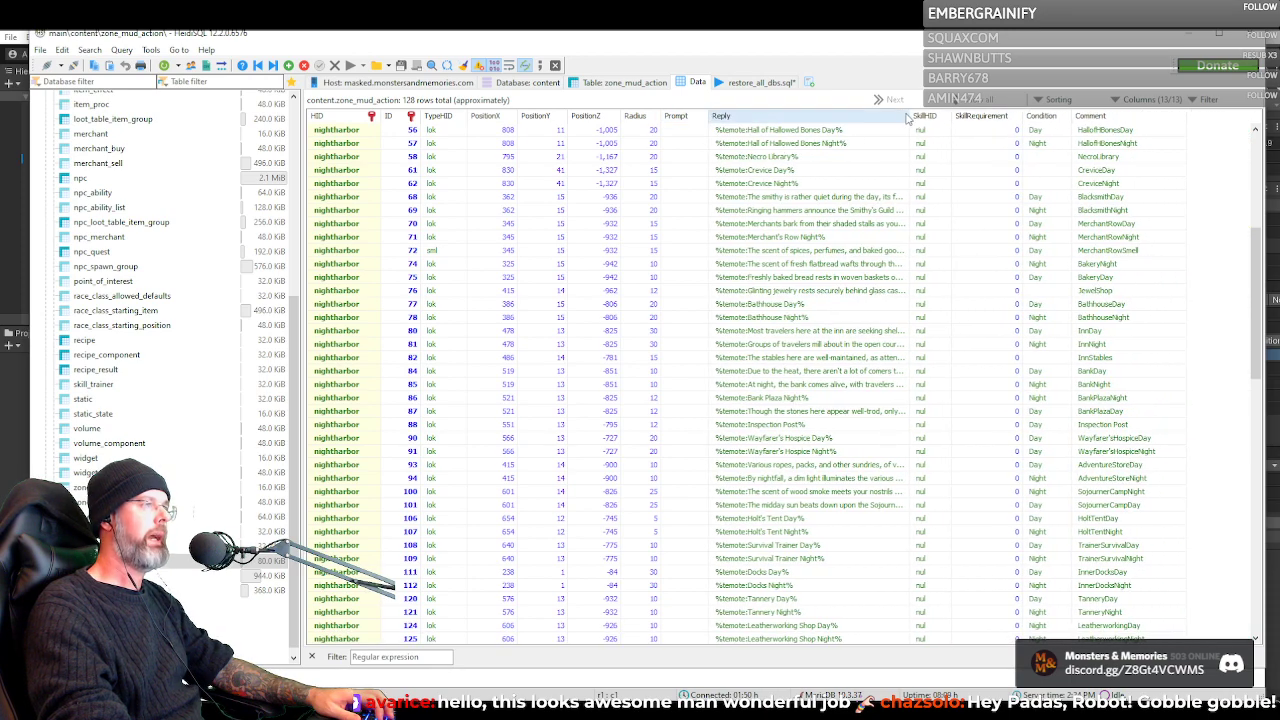
pyautogui.doubleClick(907, 116)
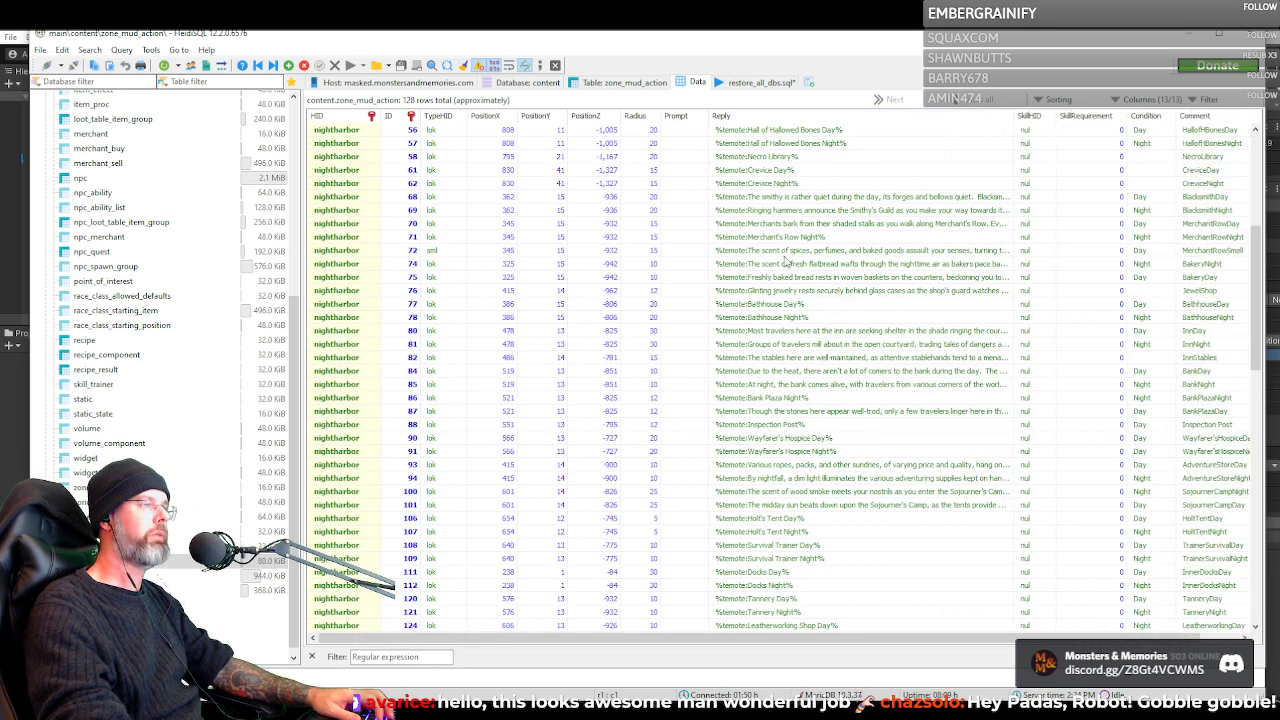
# Read the full reply of nightharbor row 101, the Sojourner's Camp day description, in the text editor and close it unchanged
pyautogui.scroll(-5, 771, 381)
pyautogui.scroll(-3, 771, 381)
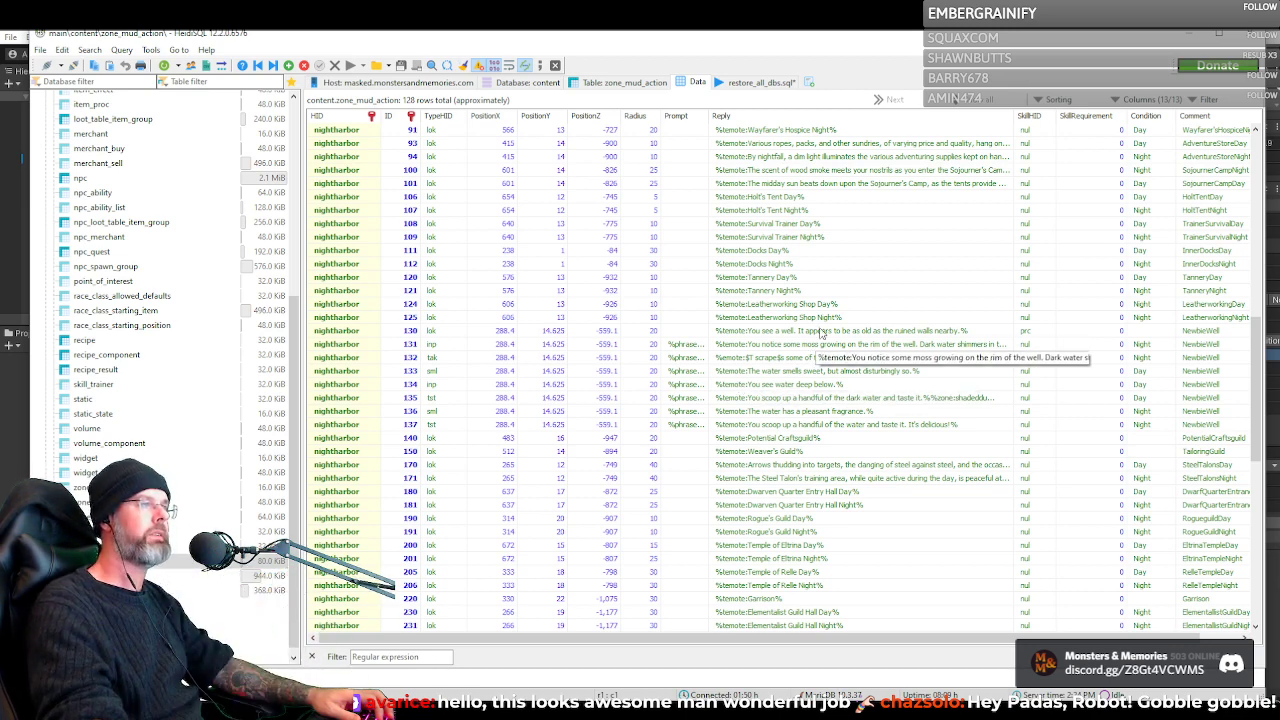
pyautogui.click(858, 186)
pyautogui.click(955, 185)
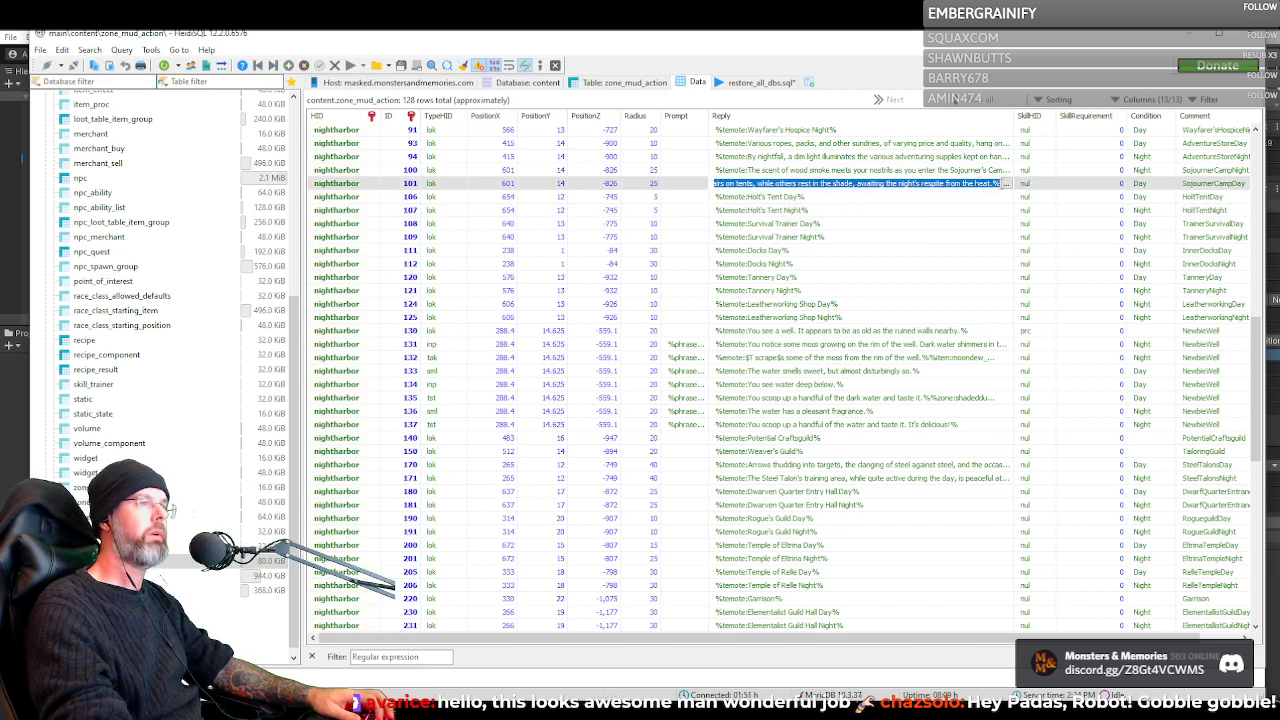
pyautogui.click(1005, 185)
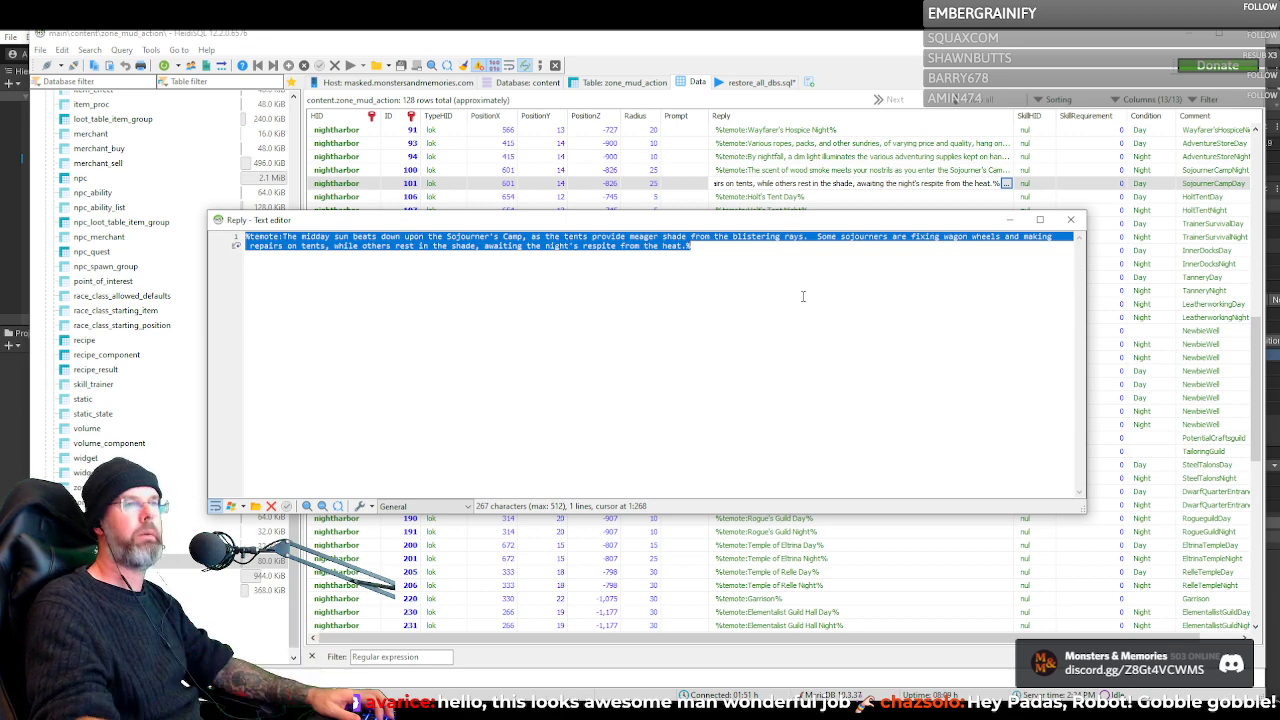
pyautogui.click(1070, 219)
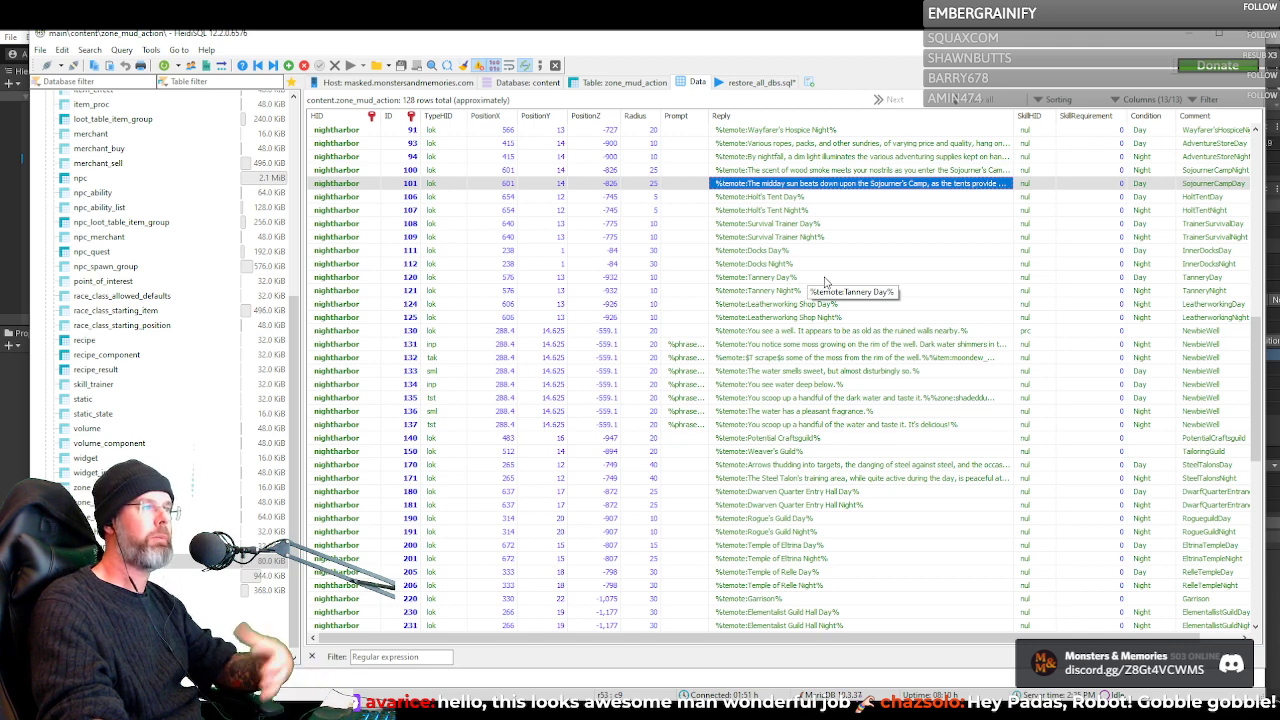
# Widen the Prompt column to show the full phrase conditions of the table's last rows, and select row 30's empty prompt
pyautogui.scroll(-7, 823, 281)
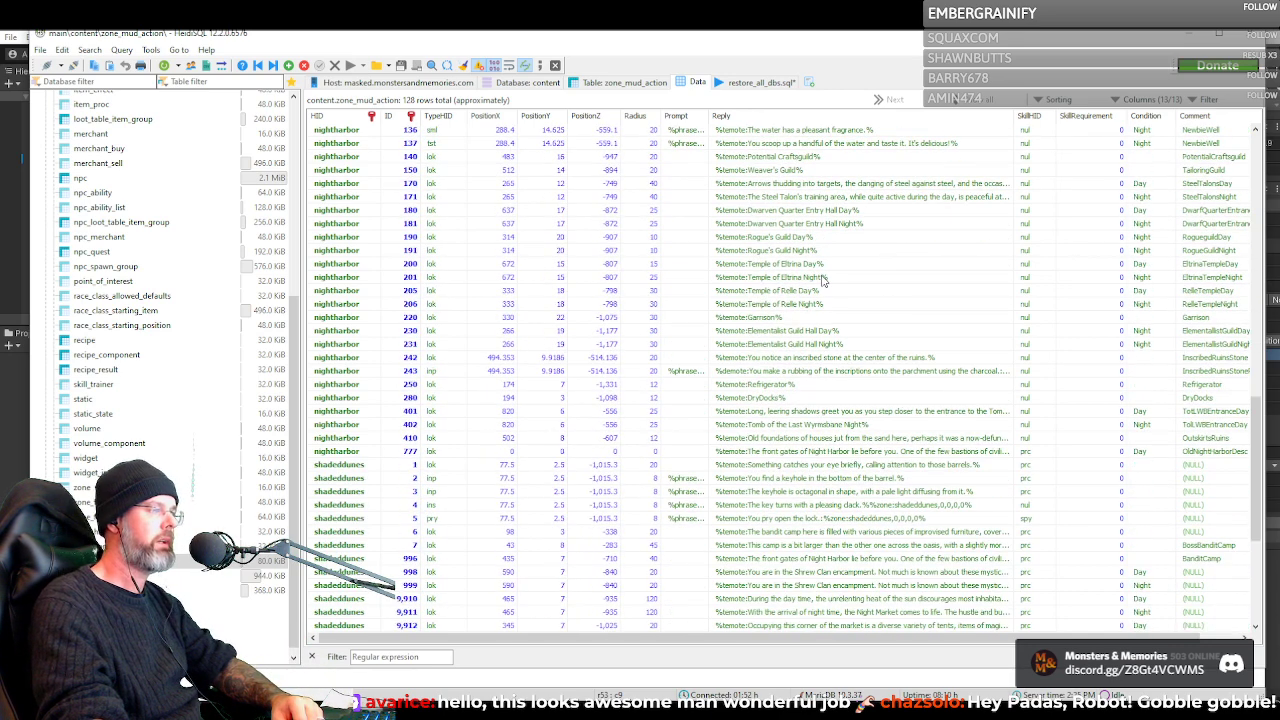
pyautogui.scroll(-7, 823, 281)
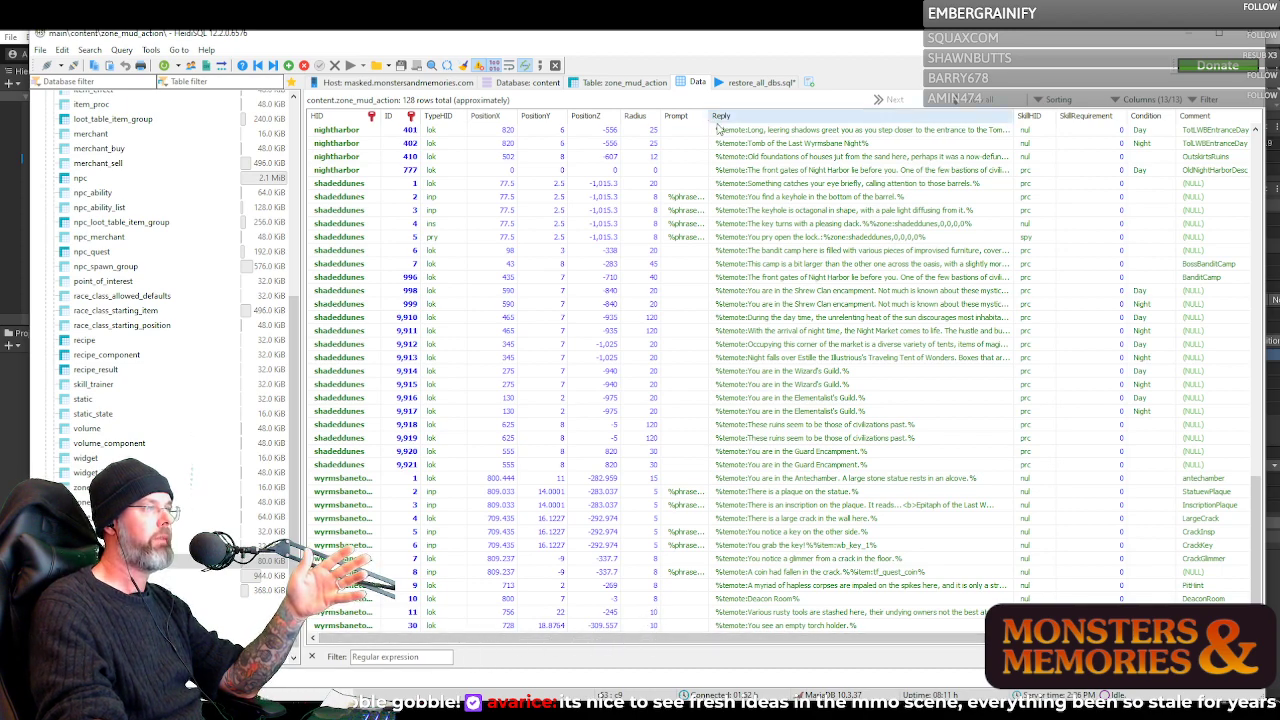
pyautogui.moveTo(710, 117); pyautogui.dragTo(822, 137)
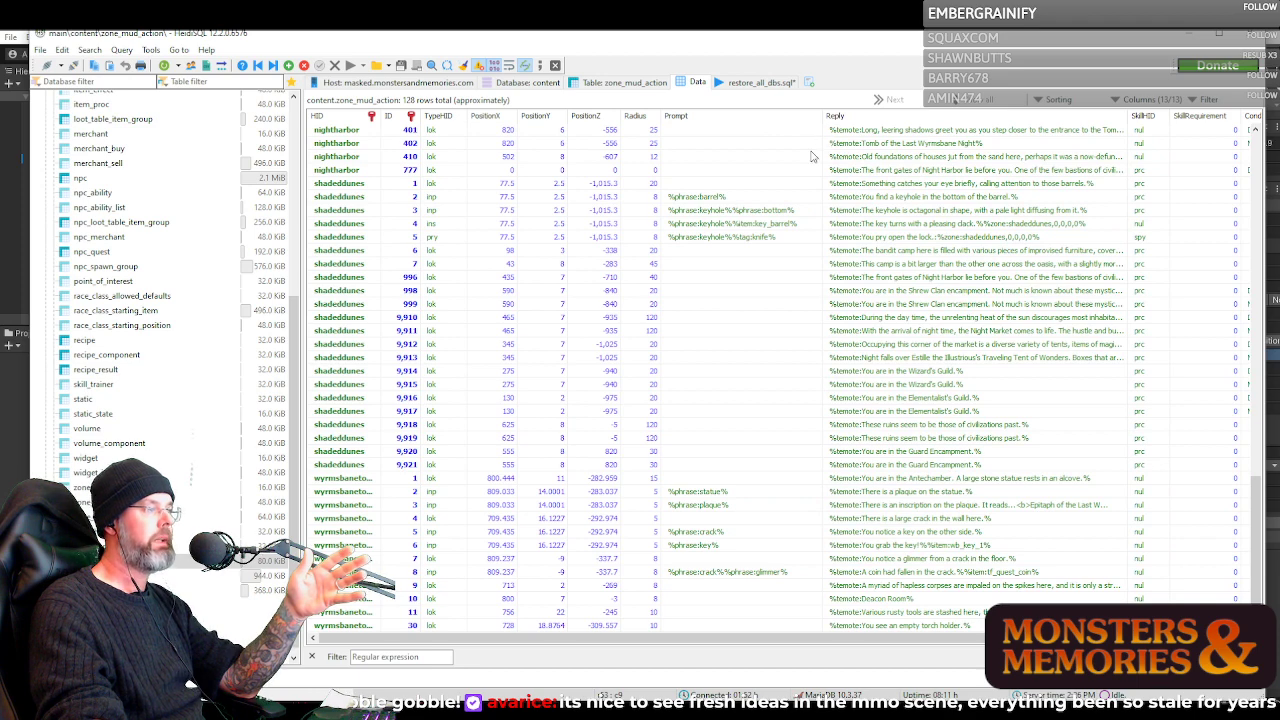
pyautogui.click(698, 628)
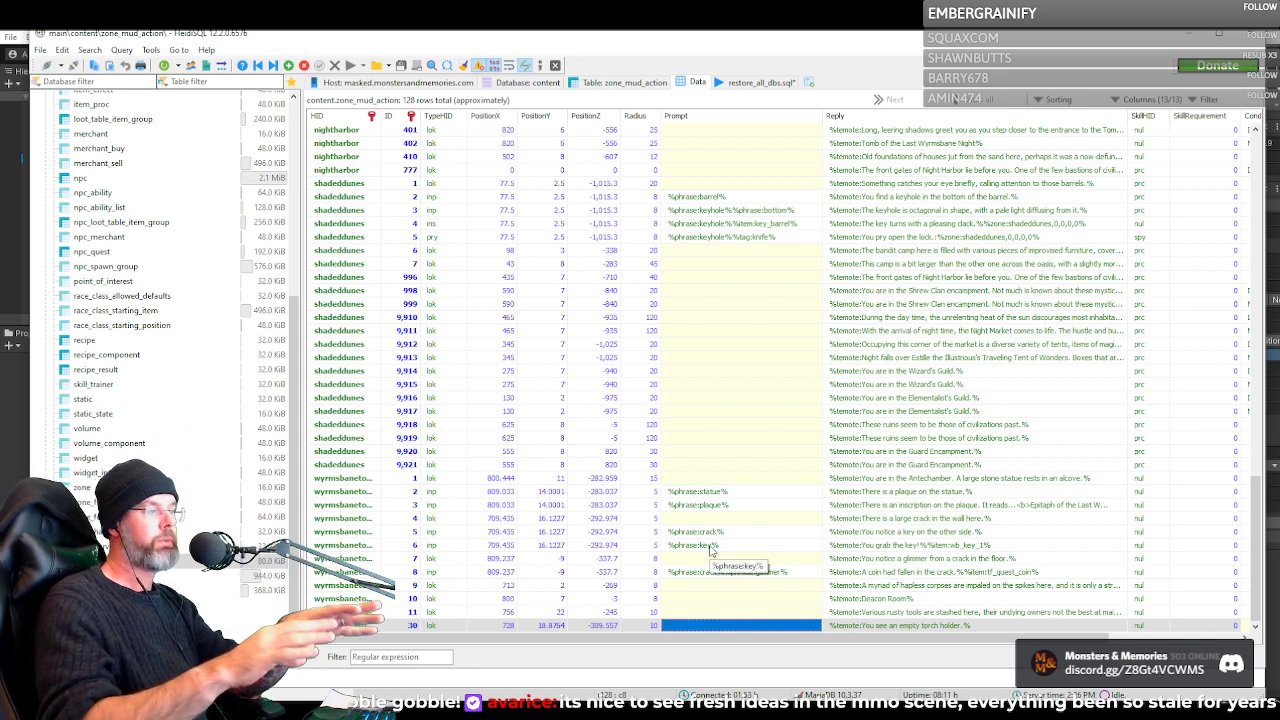
# Examine the lok type, Reply text and empty Prompt of shadeddunes row 7, comparing with the neighbouring lok entries
pyautogui.click(438, 626)
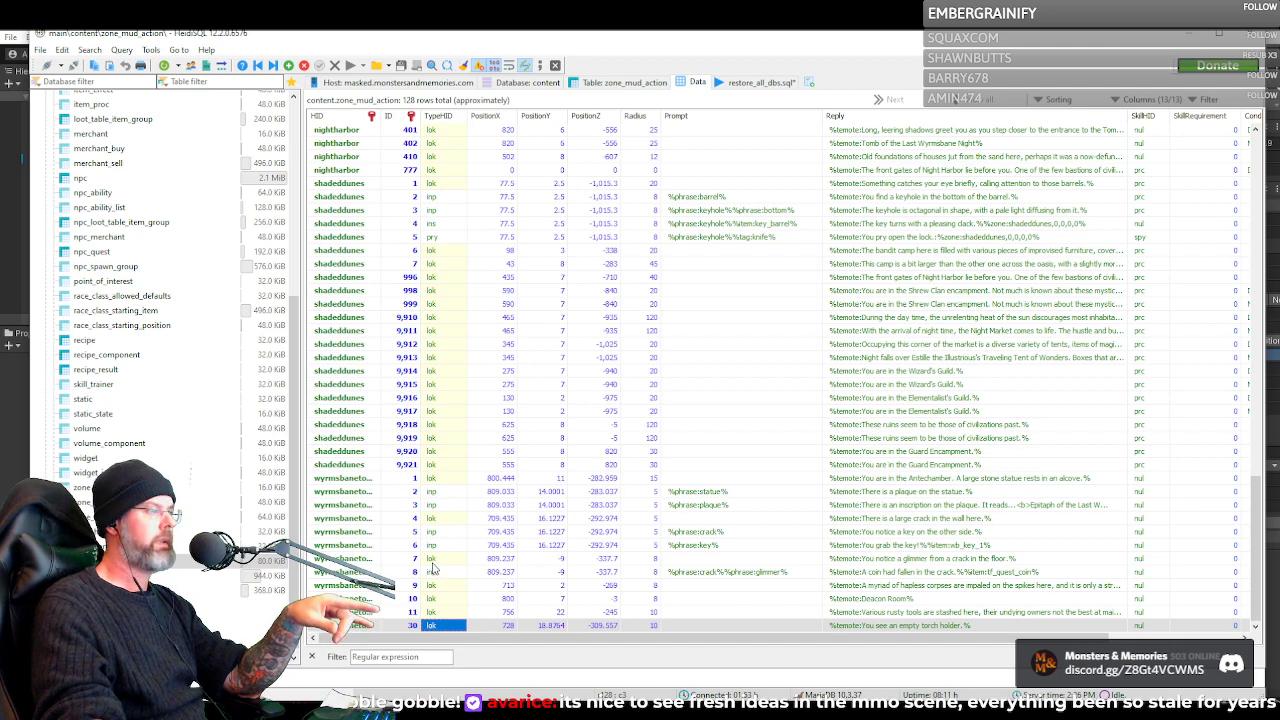
pyautogui.click(432, 263)
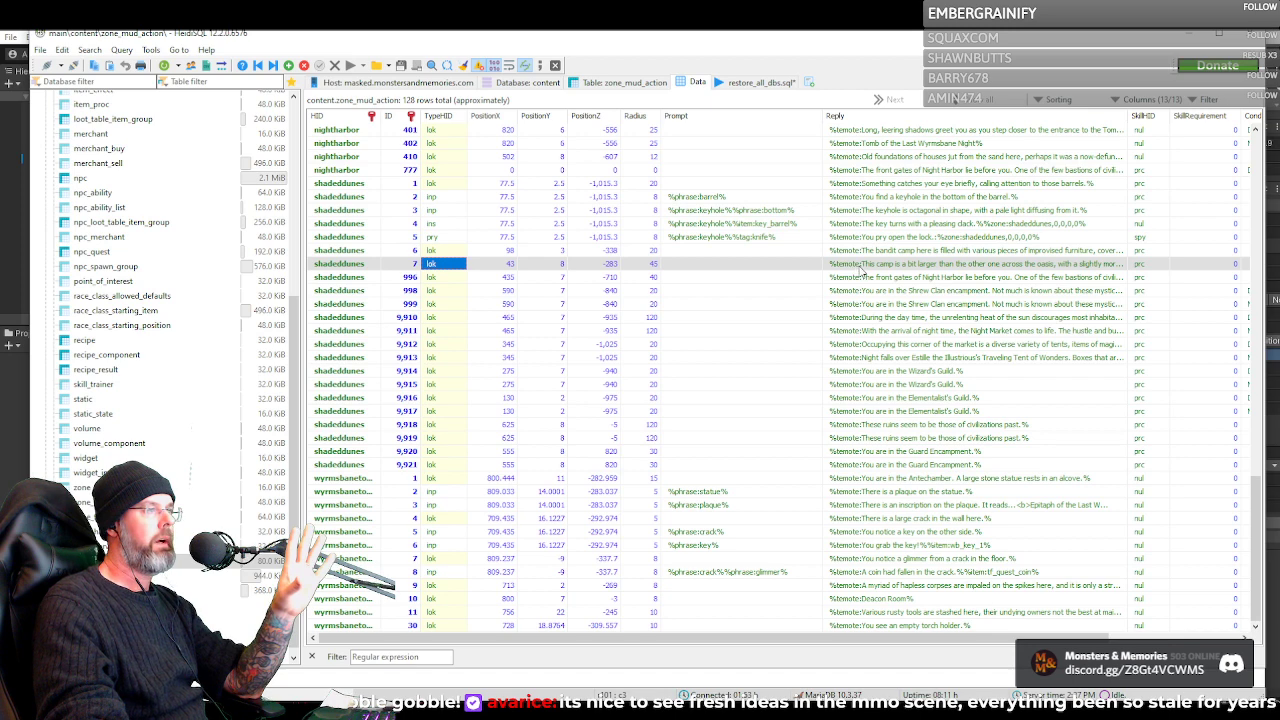
pyautogui.click(860, 266)
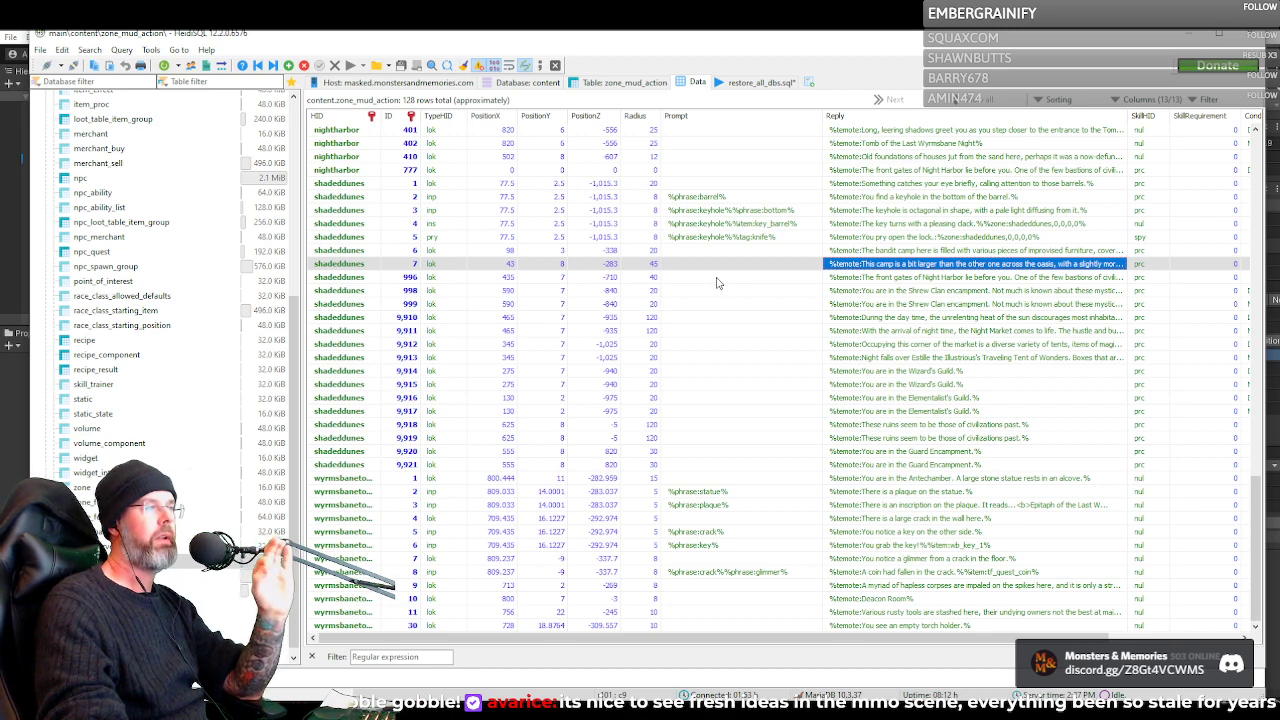
pyautogui.click(716, 281)
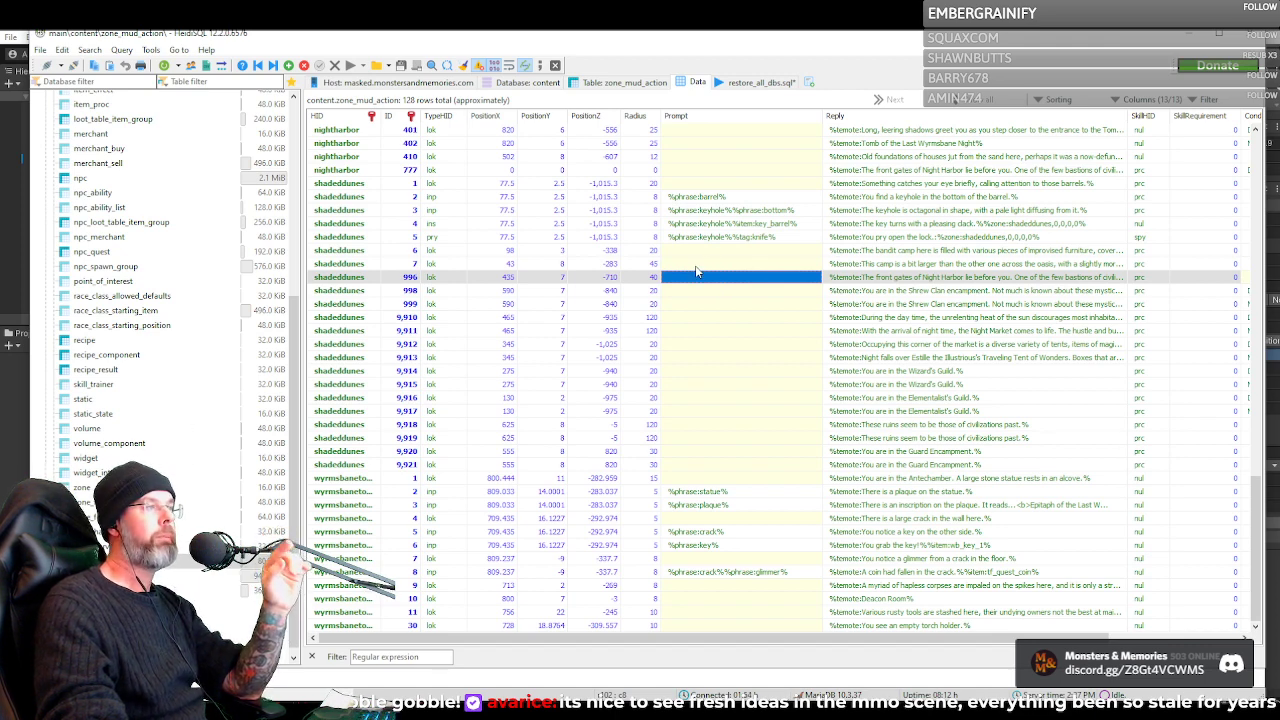
pyautogui.click(696, 267)
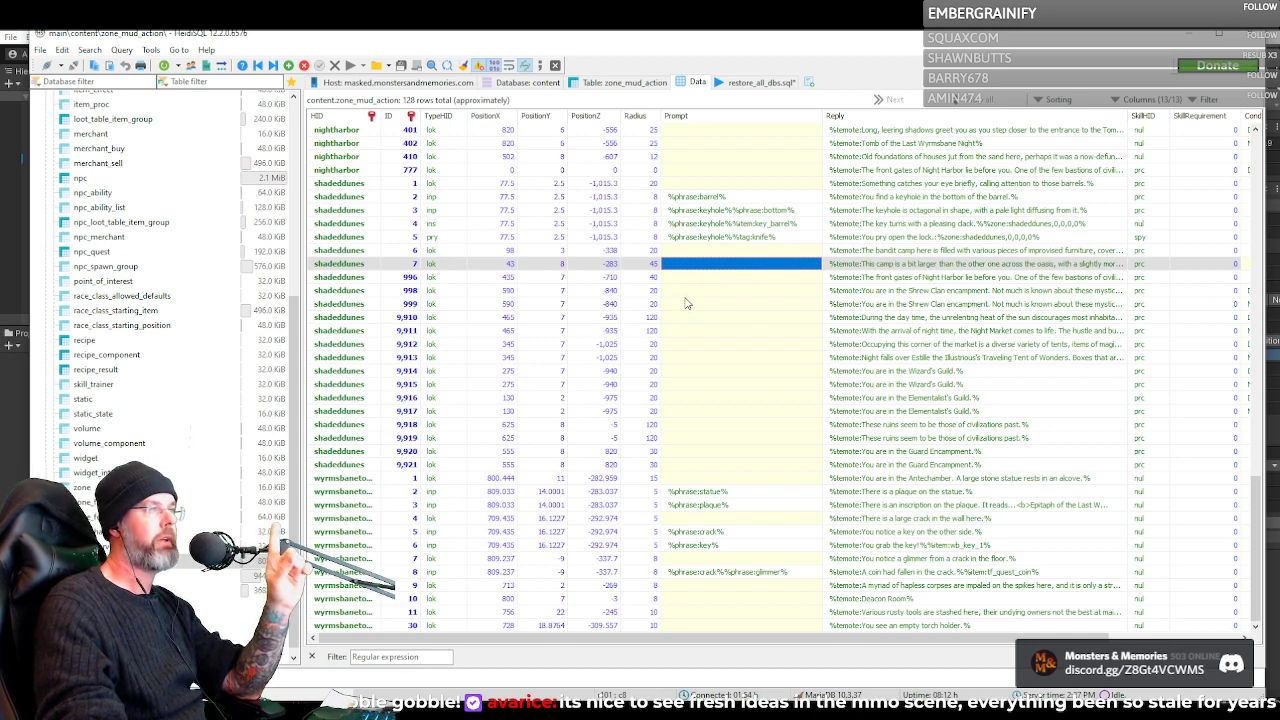
pyautogui.click(698, 264)
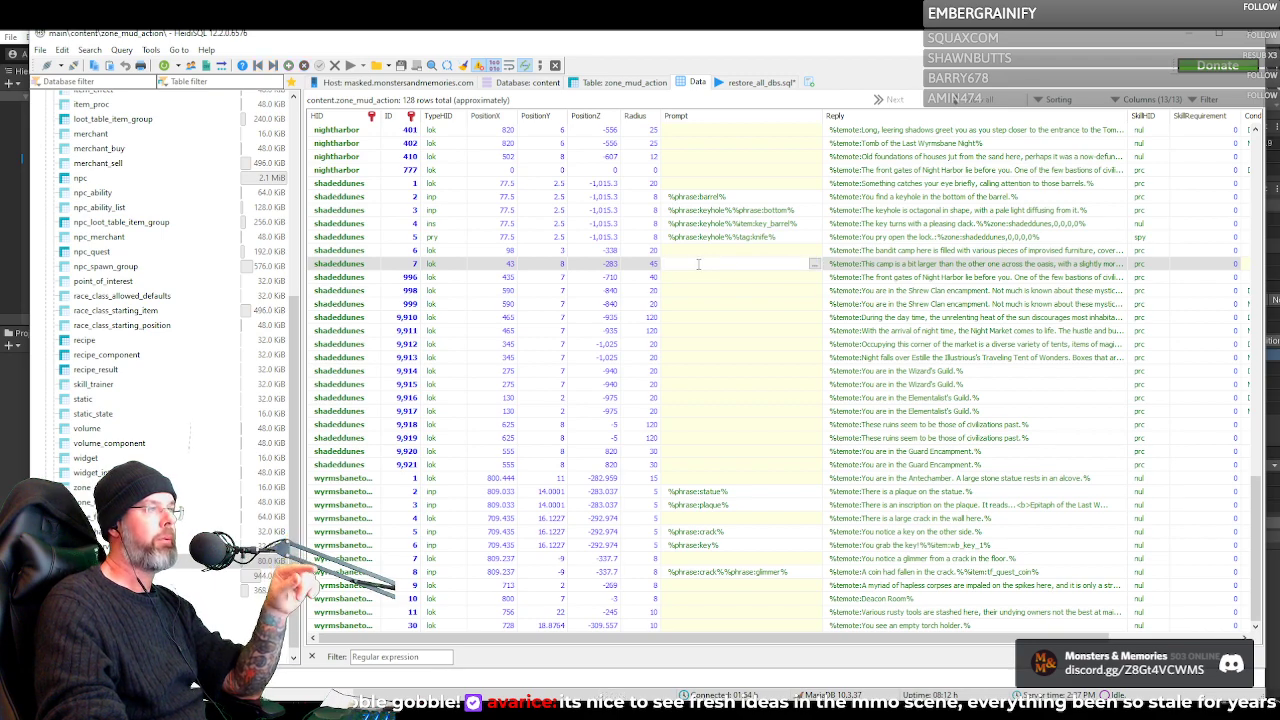
# Inspect the keyhole phrase and knife tag conditions in shadeddunes row 5's prompt in the text editor, and close it unchanged
pyautogui.scroll(15, 700, 300)
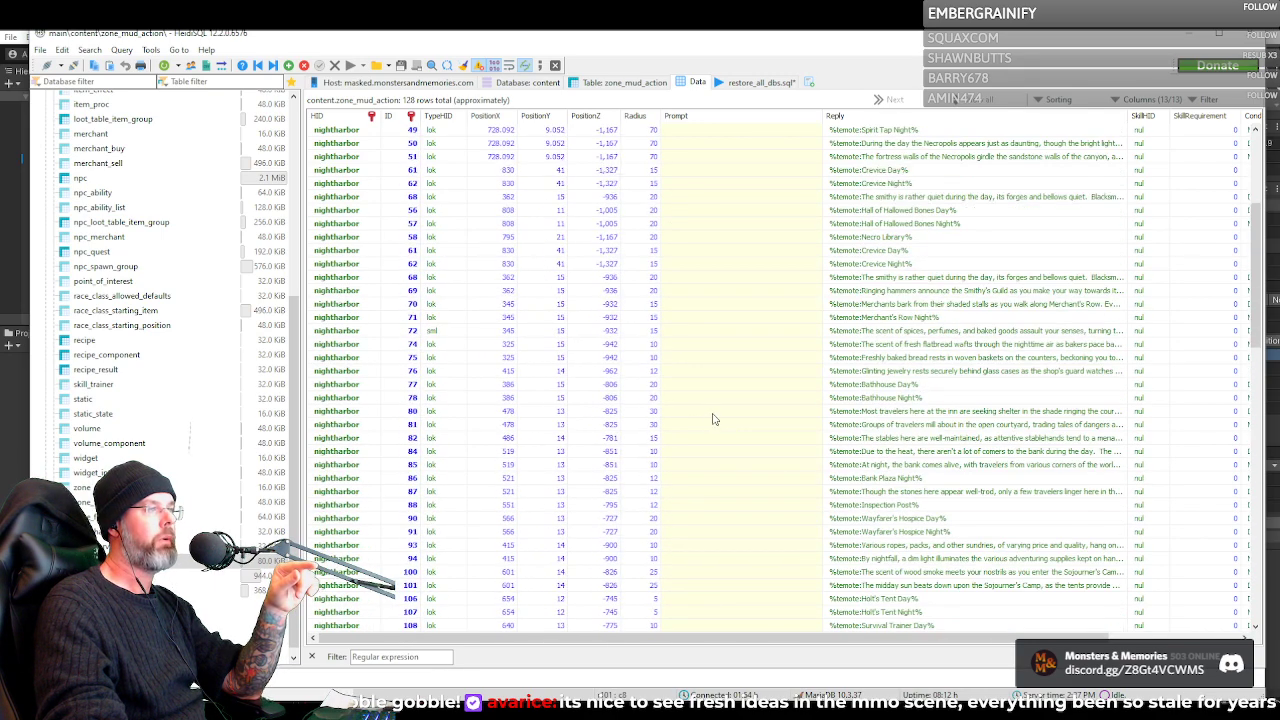
pyautogui.scroll(-15, 713, 419)
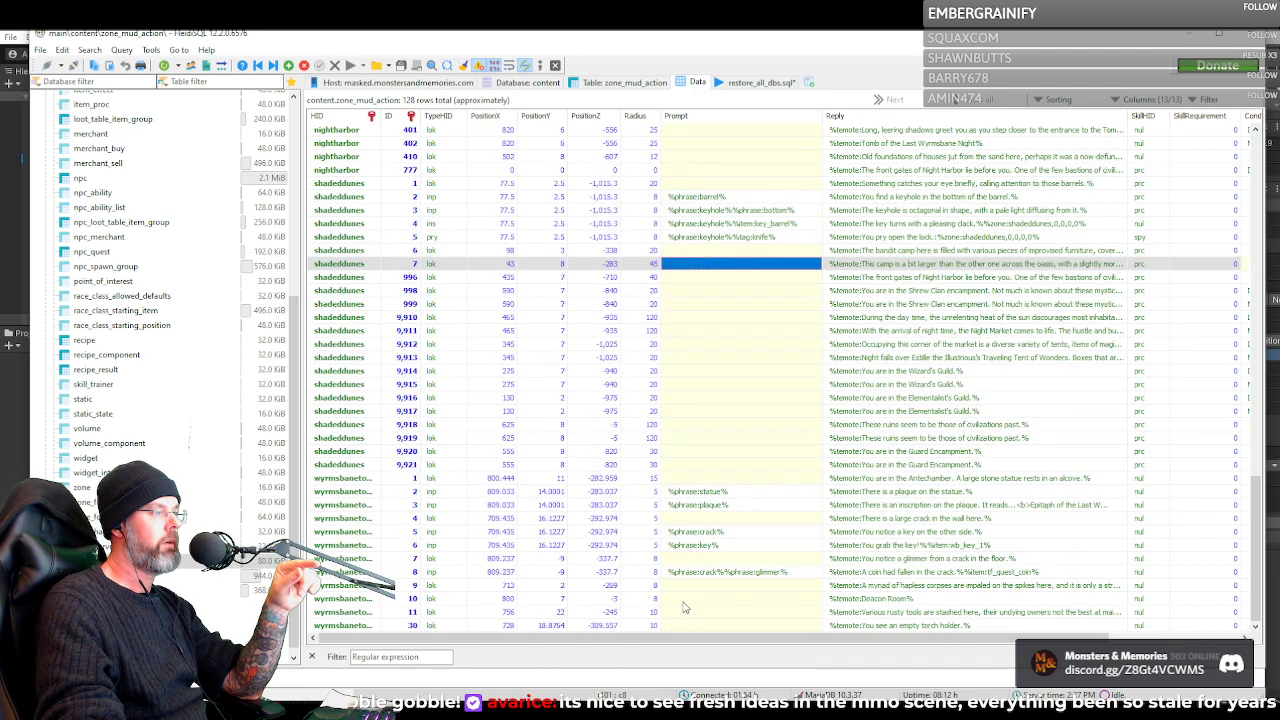
pyautogui.scroll(2, 685, 607)
pyautogui.scroll(1, 687, 607)
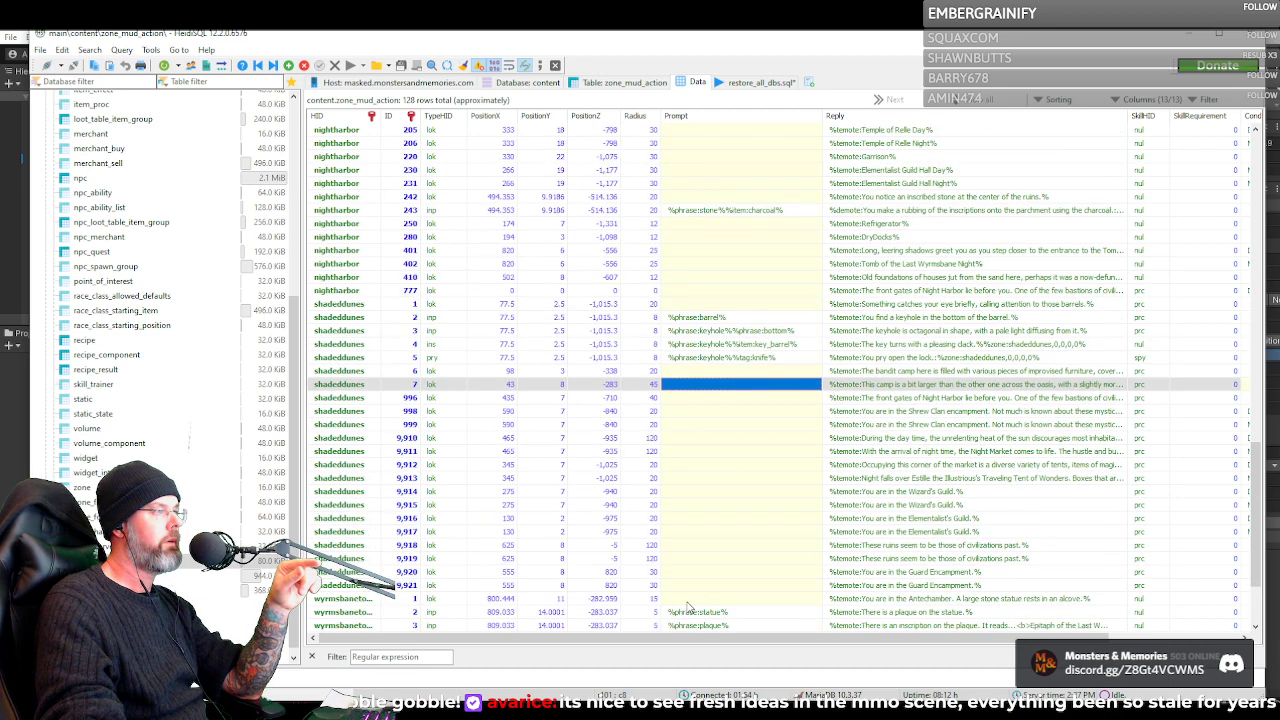
pyautogui.scroll(3, 687, 607)
pyautogui.click(730, 479)
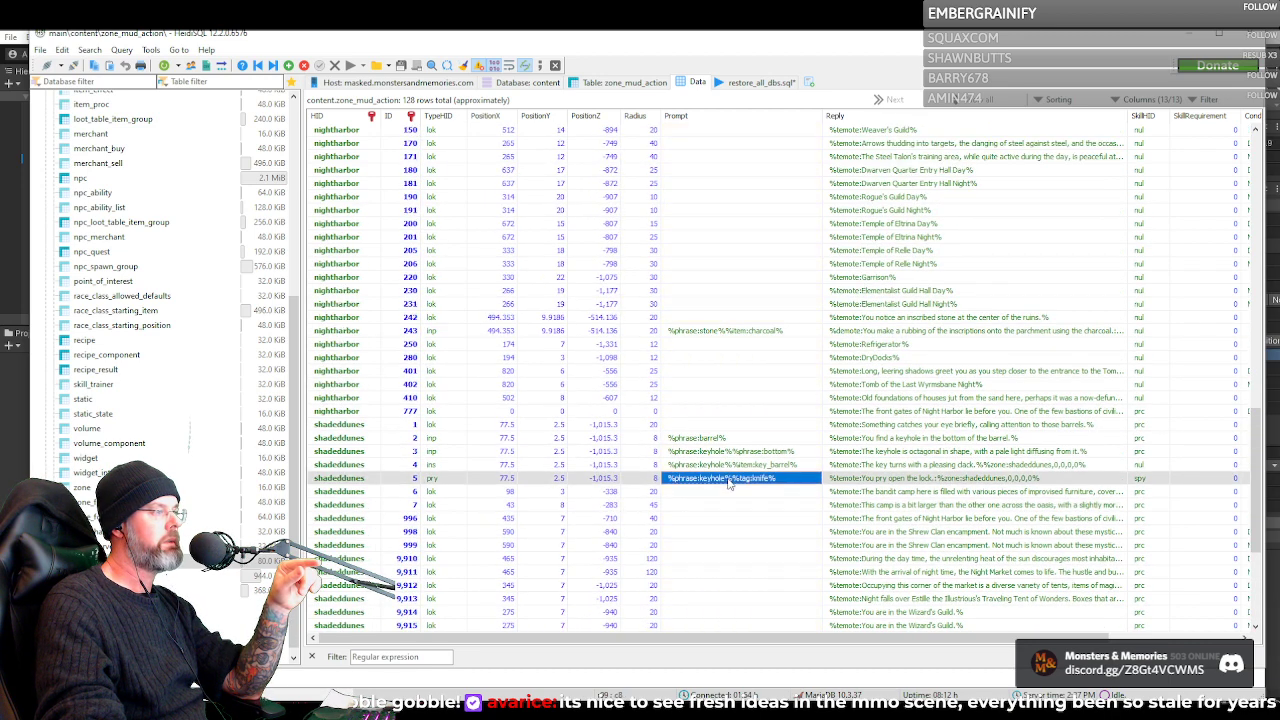
pyautogui.doubleClick(730, 480)
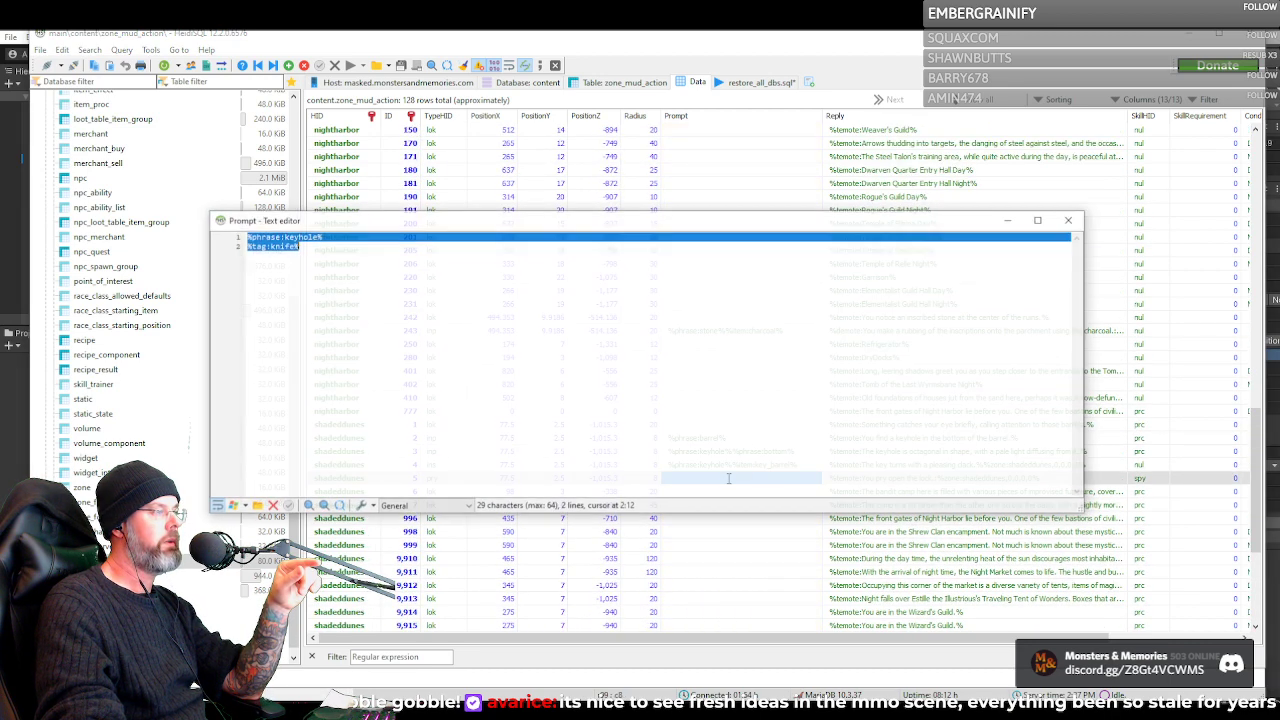
pyautogui.doubleClick(256, 246)
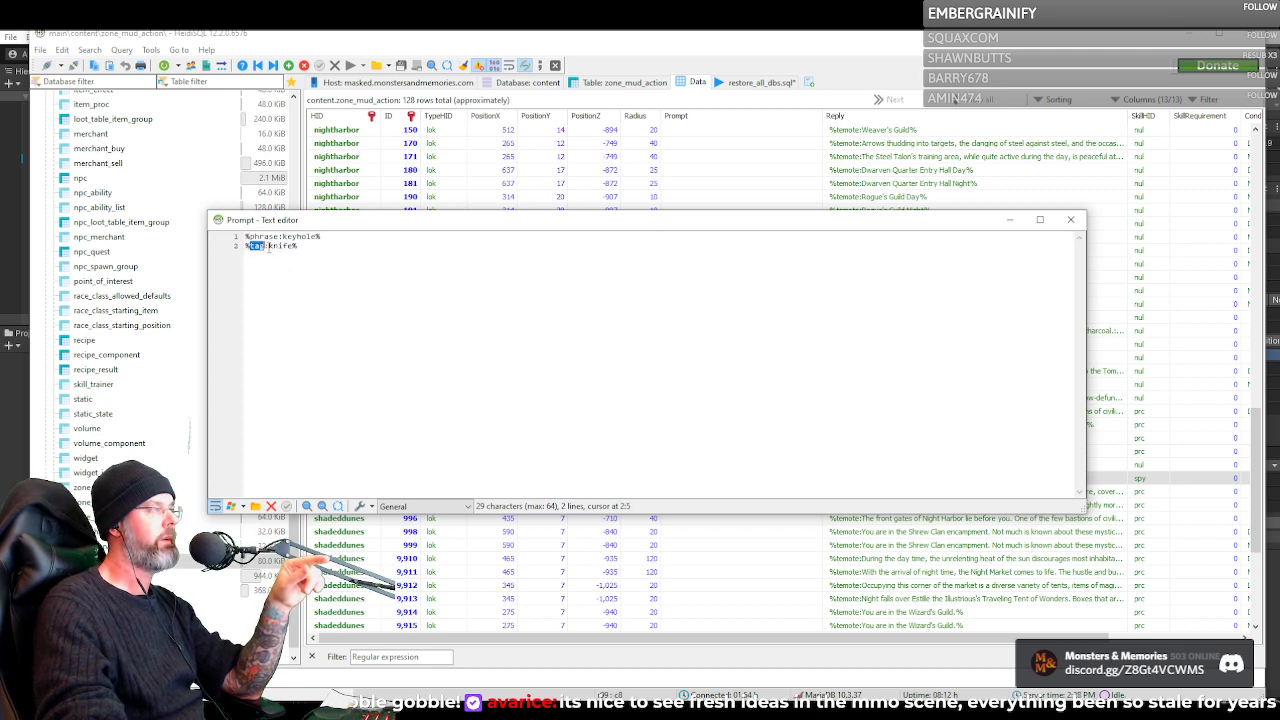
pyautogui.doubleClick(287, 246)
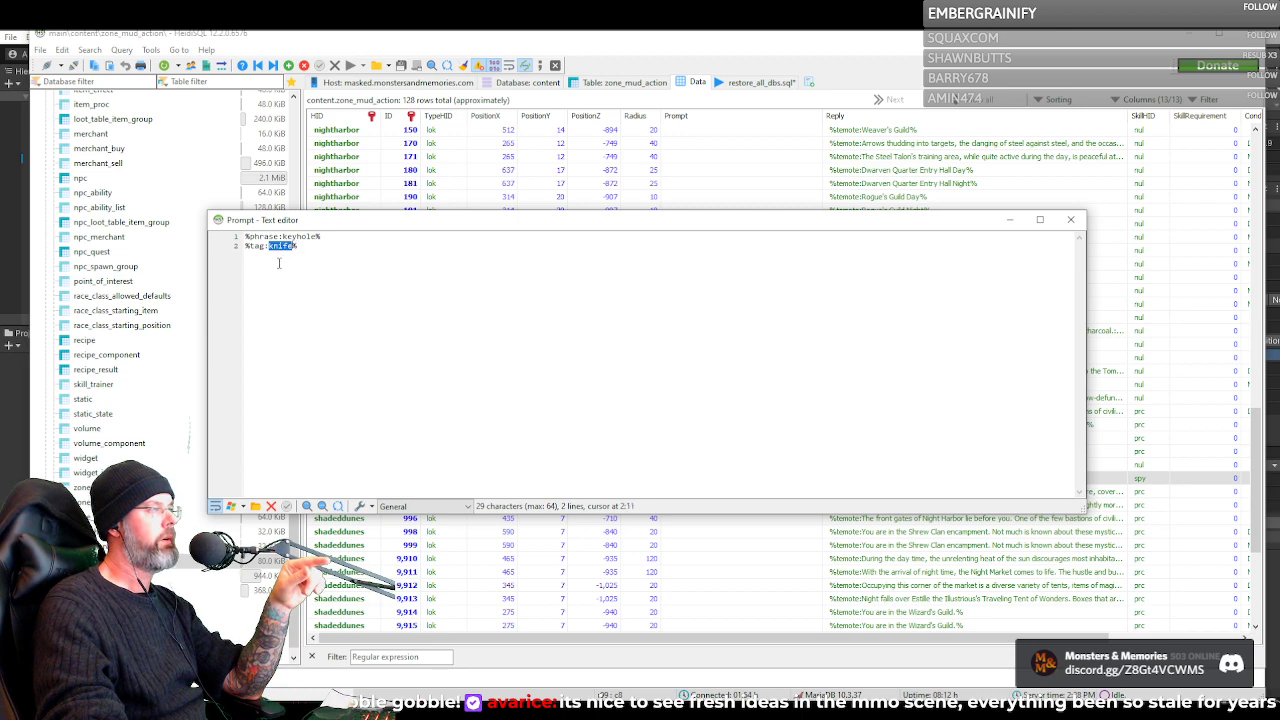
pyautogui.click(1070, 219)
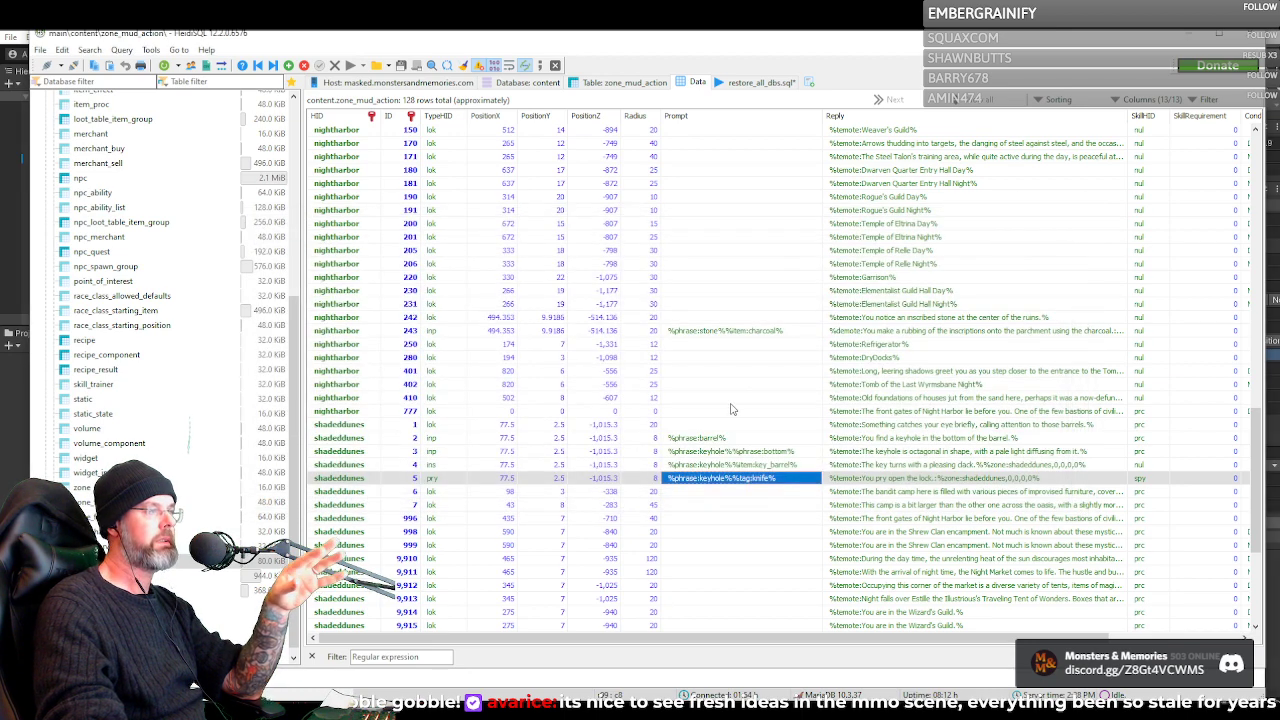
# In the text editor for nightharbor row 243's prompt, add a third line %item:parchment% and select the word parchment
pyautogui.doubleClick(725, 330)
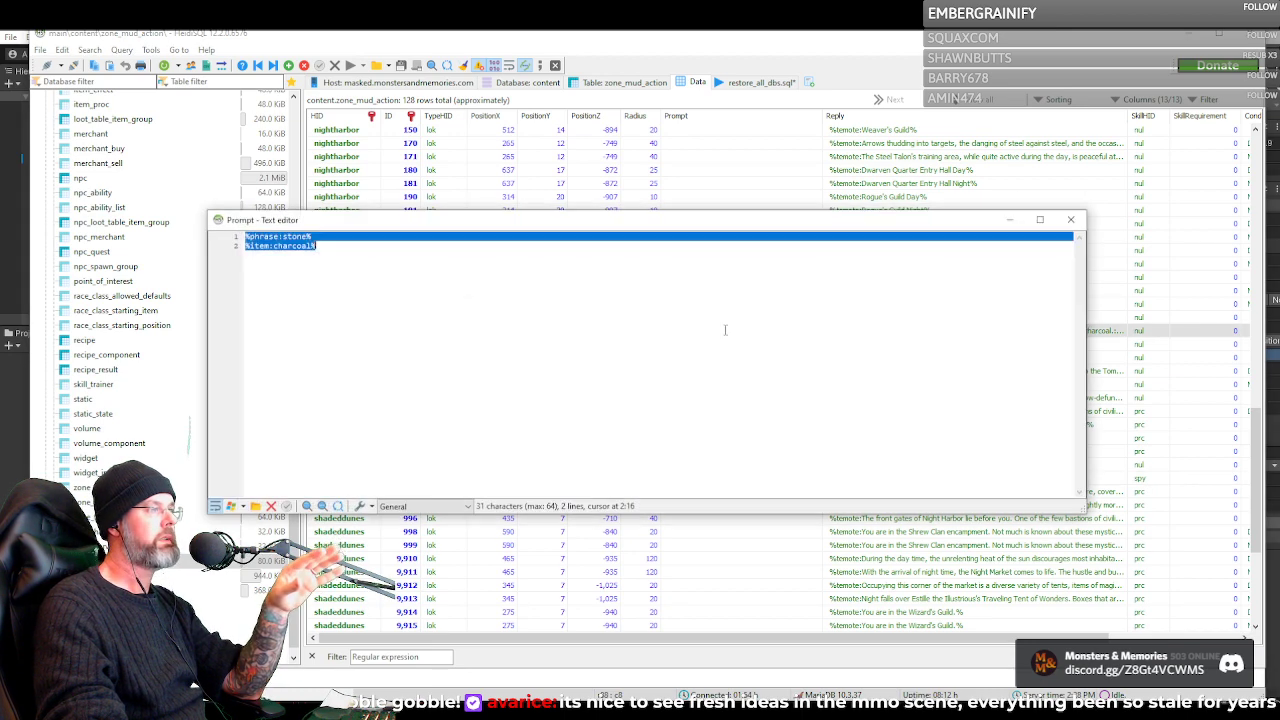
pyautogui.click(275, 245)
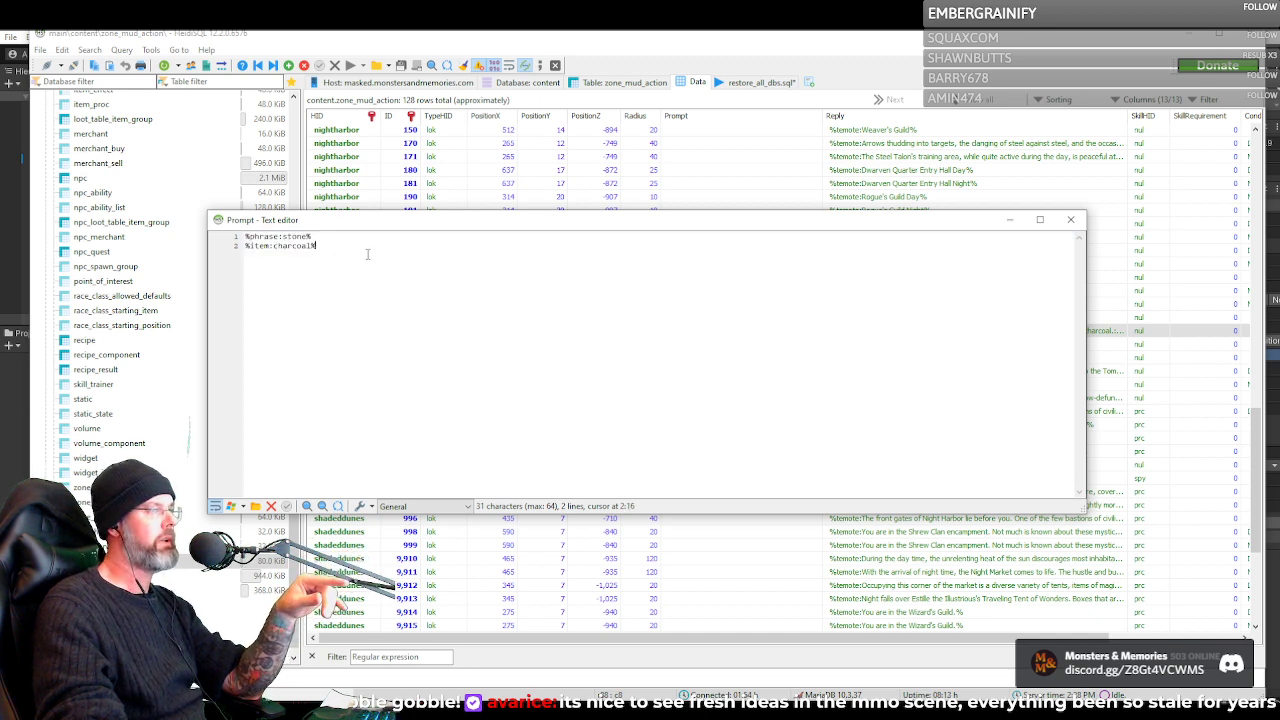
pyautogui.press('Return')
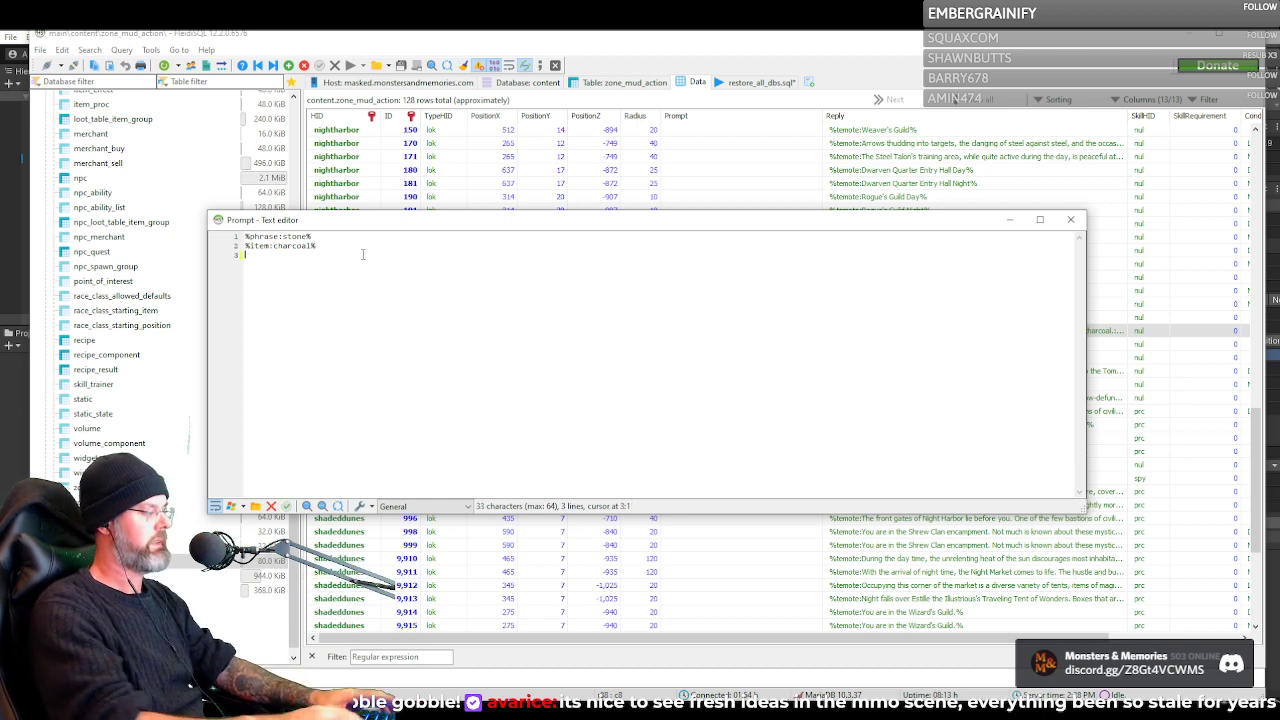
pyautogui.write('%item')
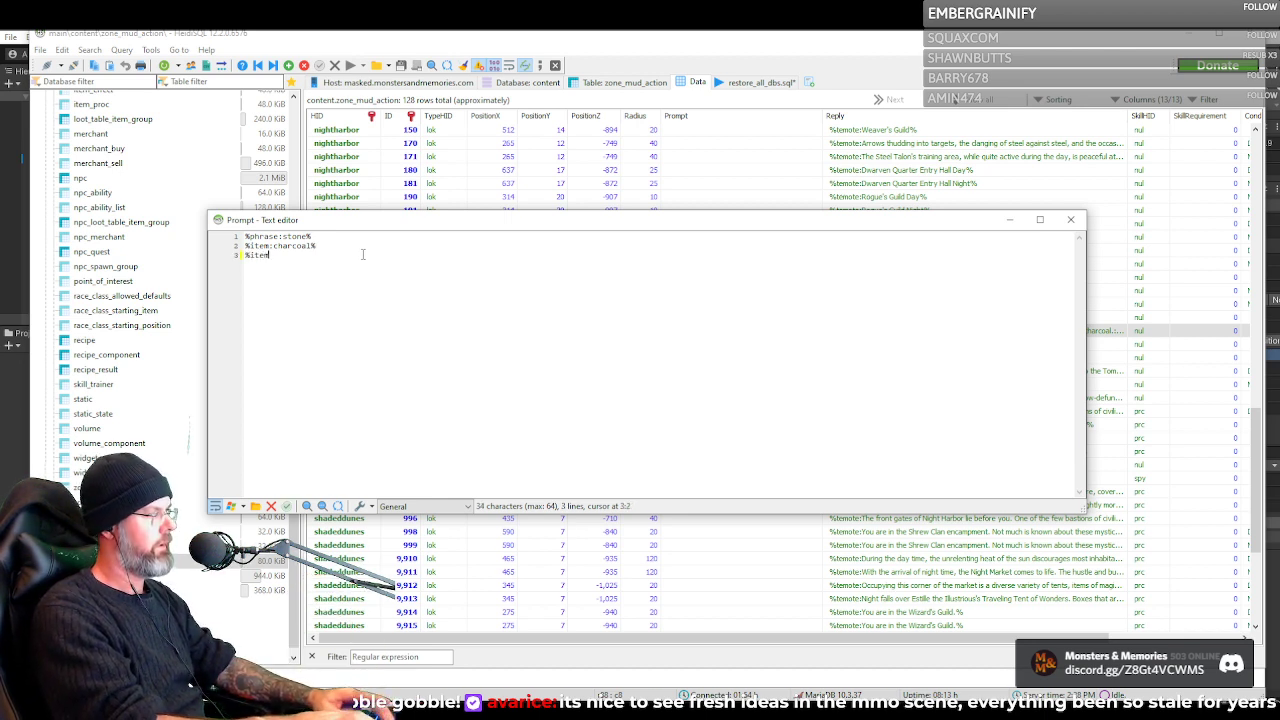
pyautogui.write(':parch')
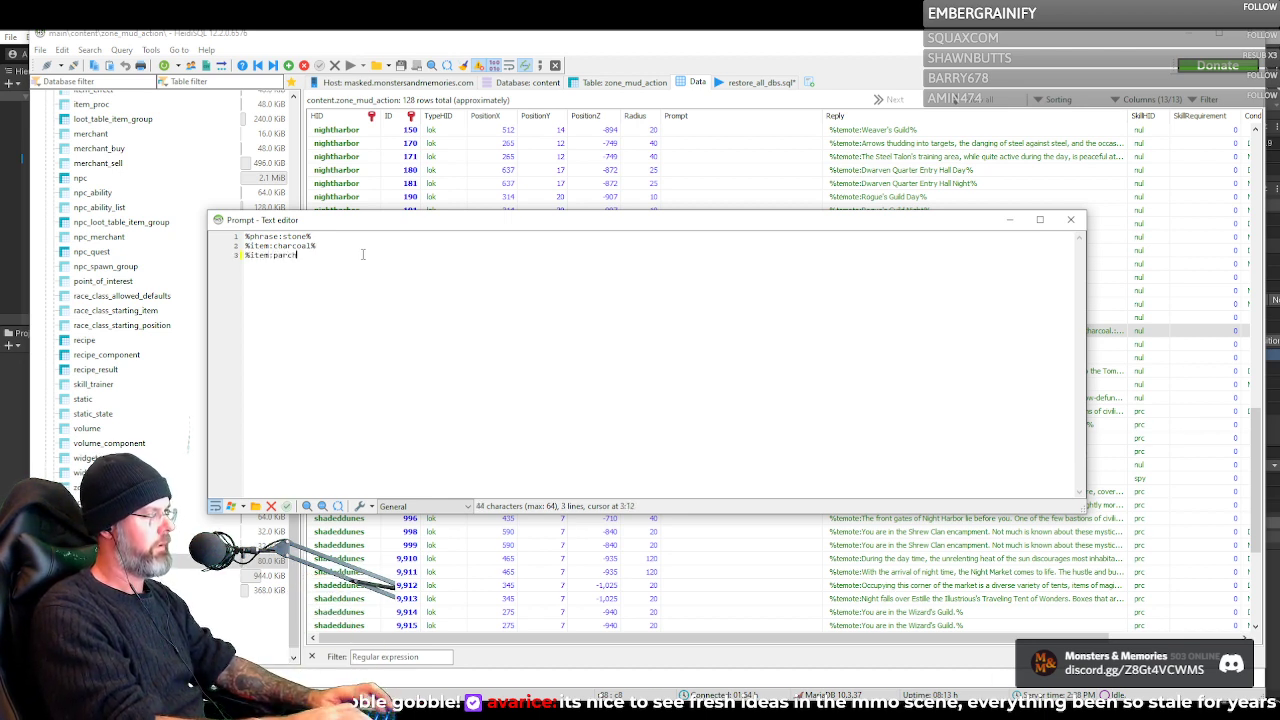
pyautogui.write('ment')
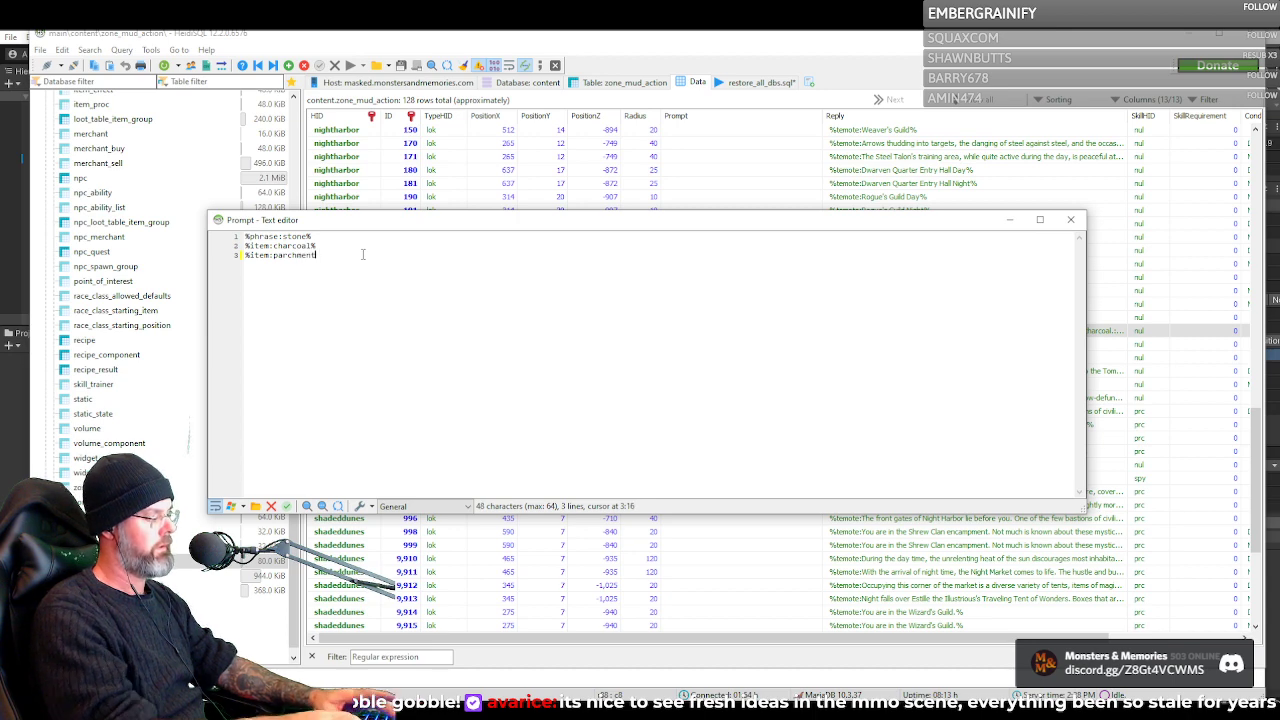
pyautogui.write('%')
pyautogui.press('Left')
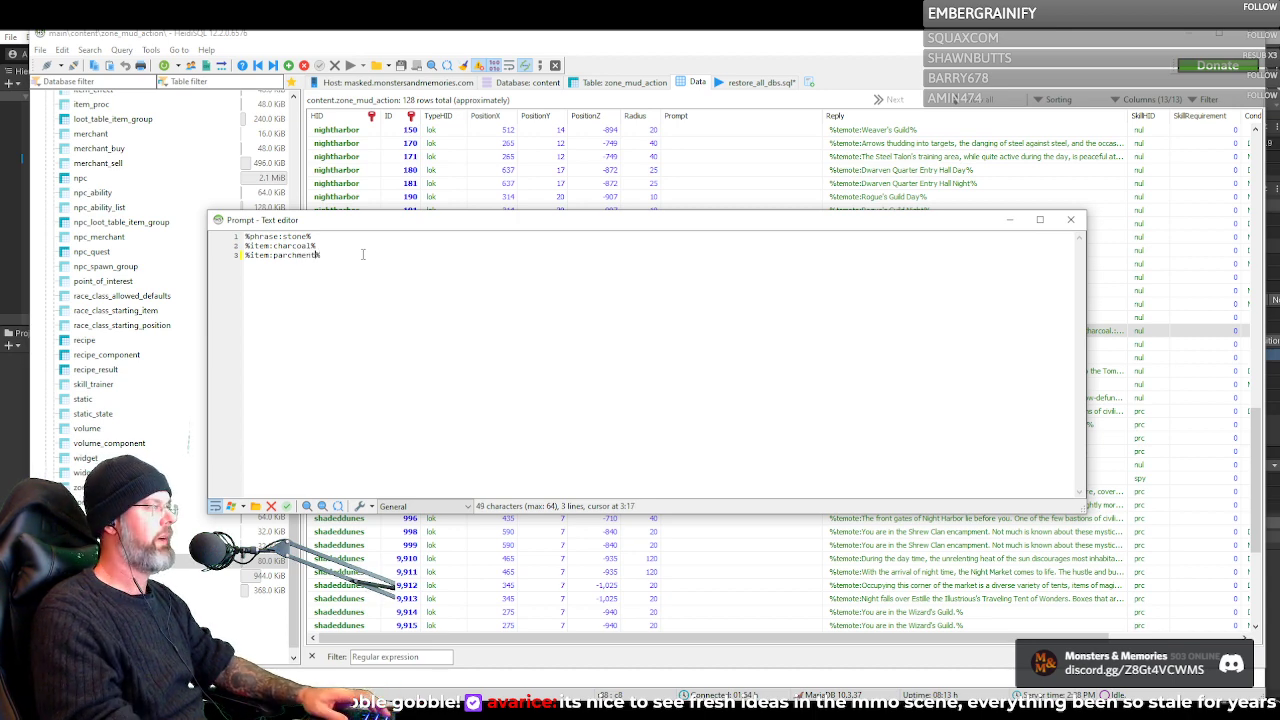
pyautogui.hotkey('ctrl', 'shift', 'Left')
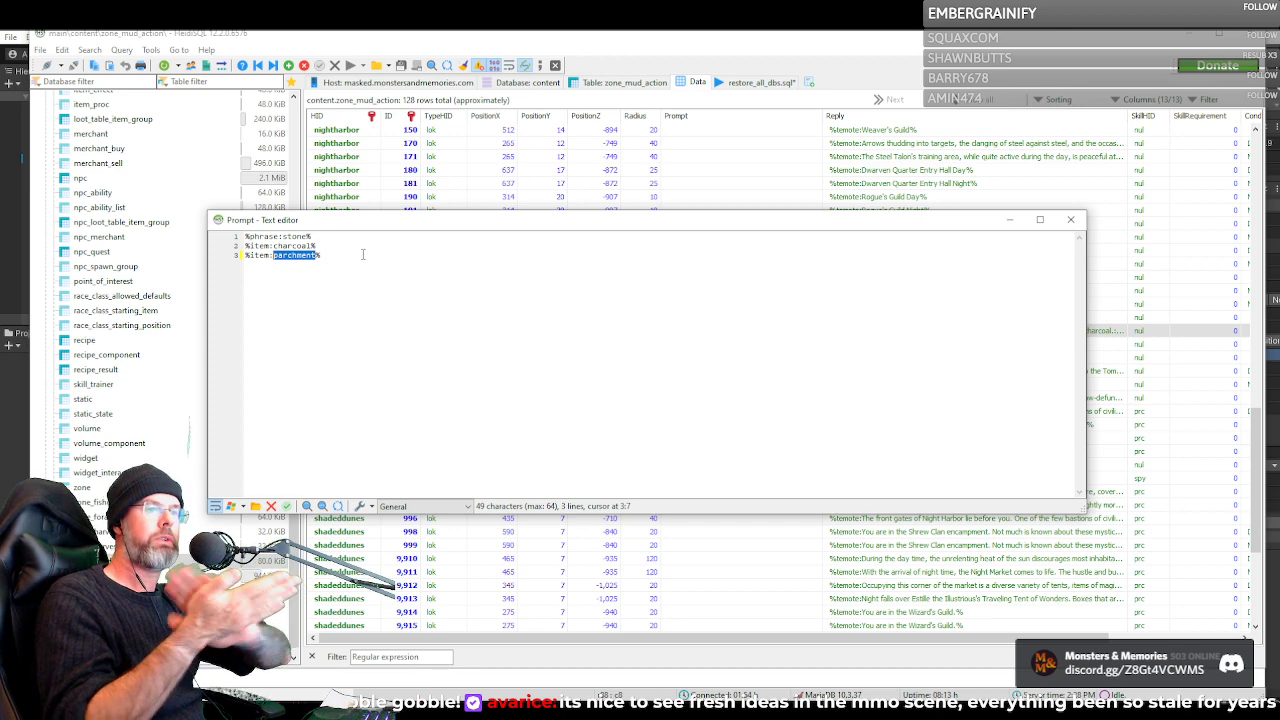
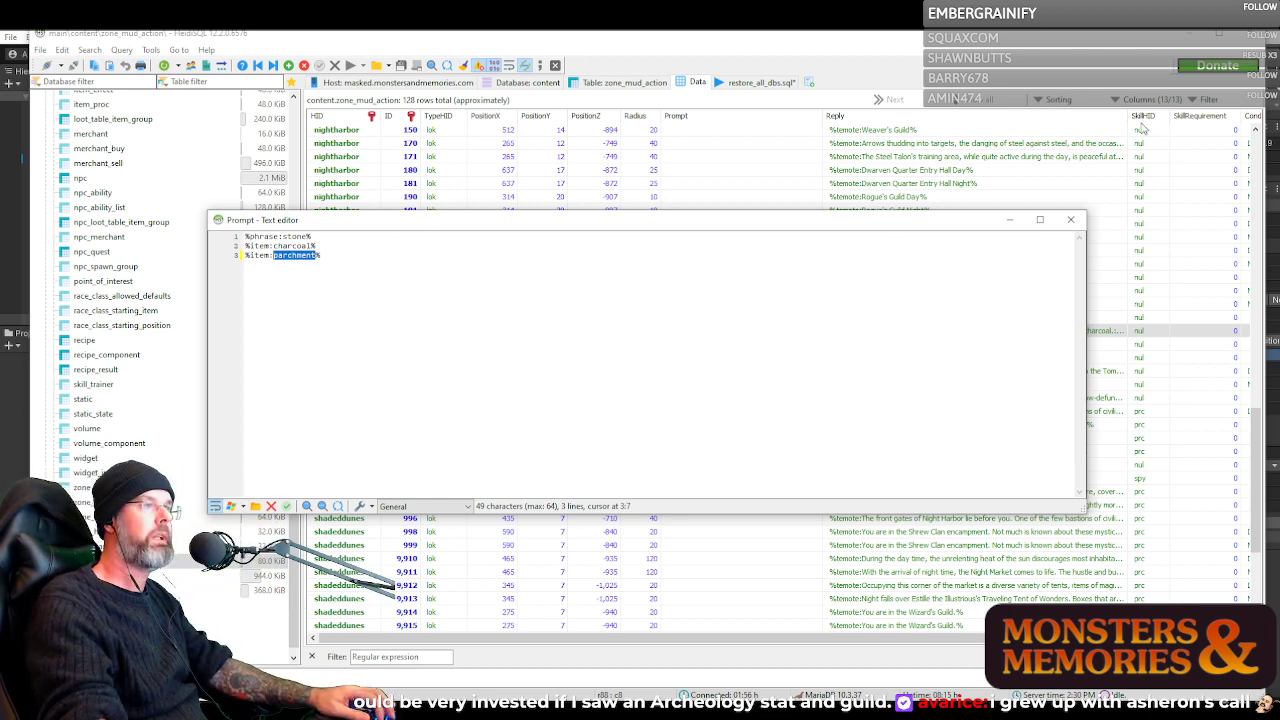
# Copy the word parchment from the third prompt line and close the text editor, applying the modifications to nightharbor row 243
pyautogui.click(1072, 222)
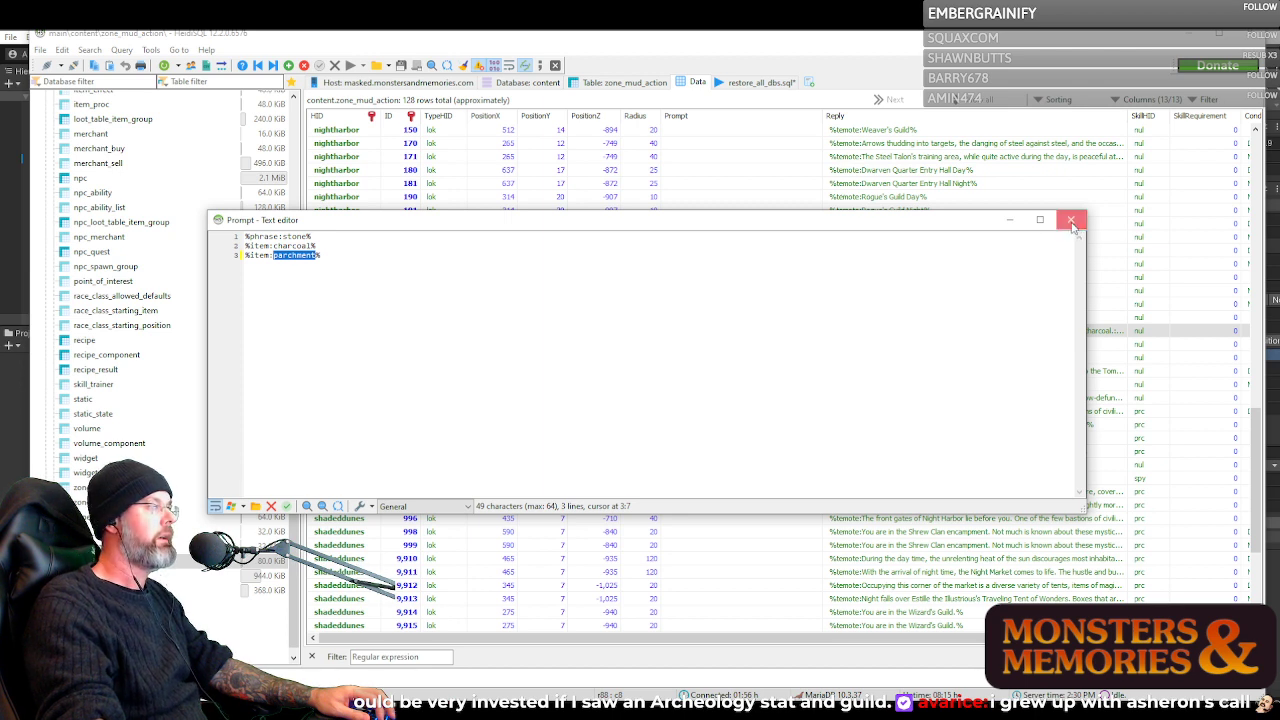
pyautogui.doubleClick(292, 256)
pyautogui.hotkey('ctrl', 'c')
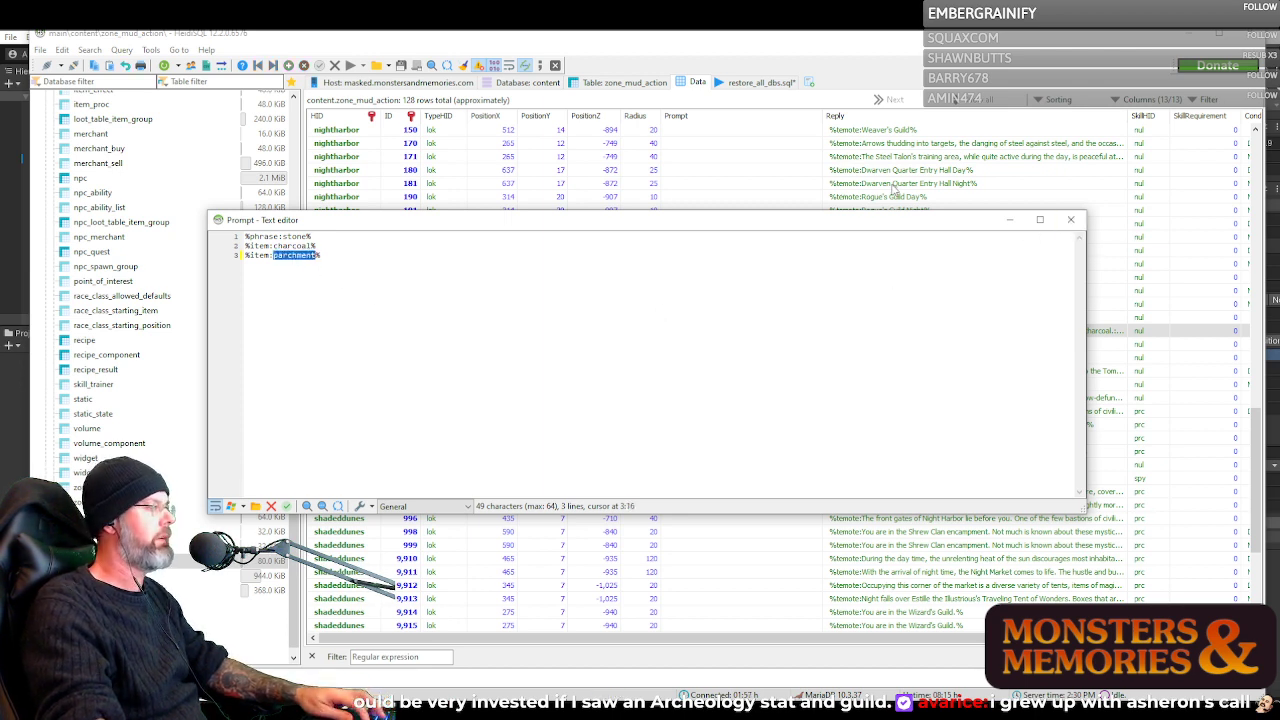
pyautogui.click(1071, 220)
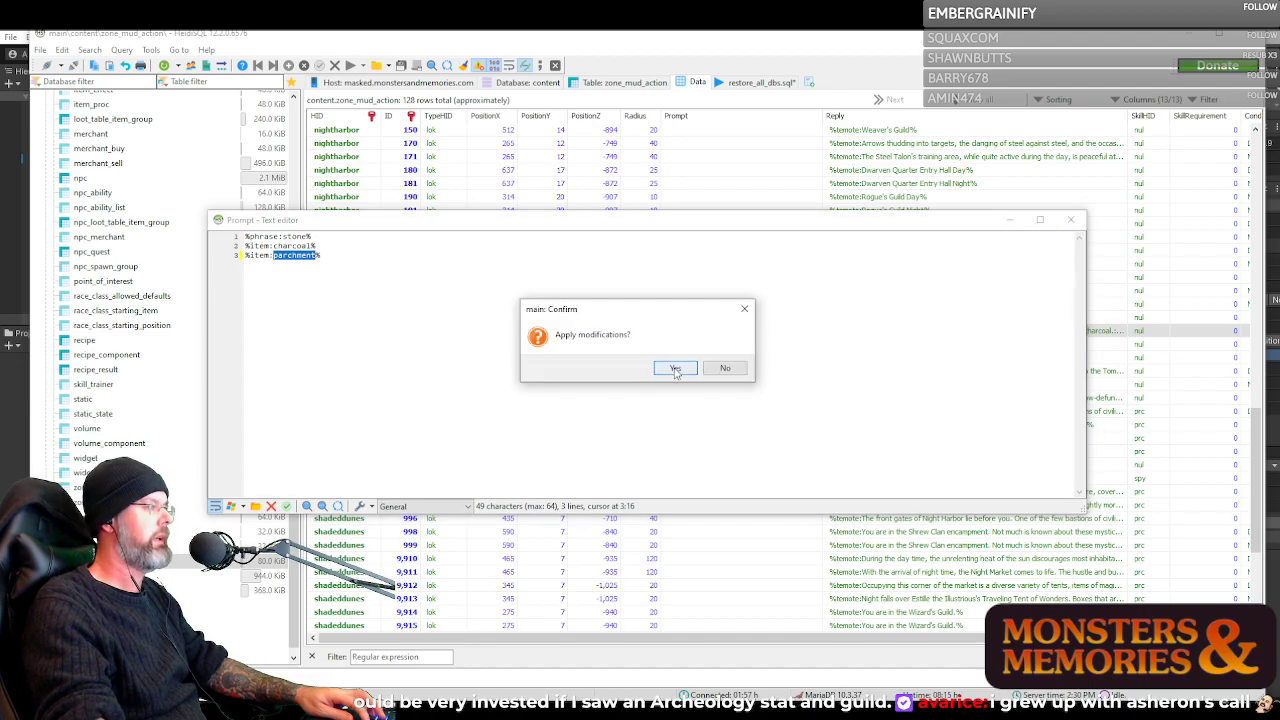
pyautogui.click(672, 369)
# In the second HeidiSQL window, filter the item table by parchment to check the item's HID, and minimize that window
pyautogui.click(733, 680)
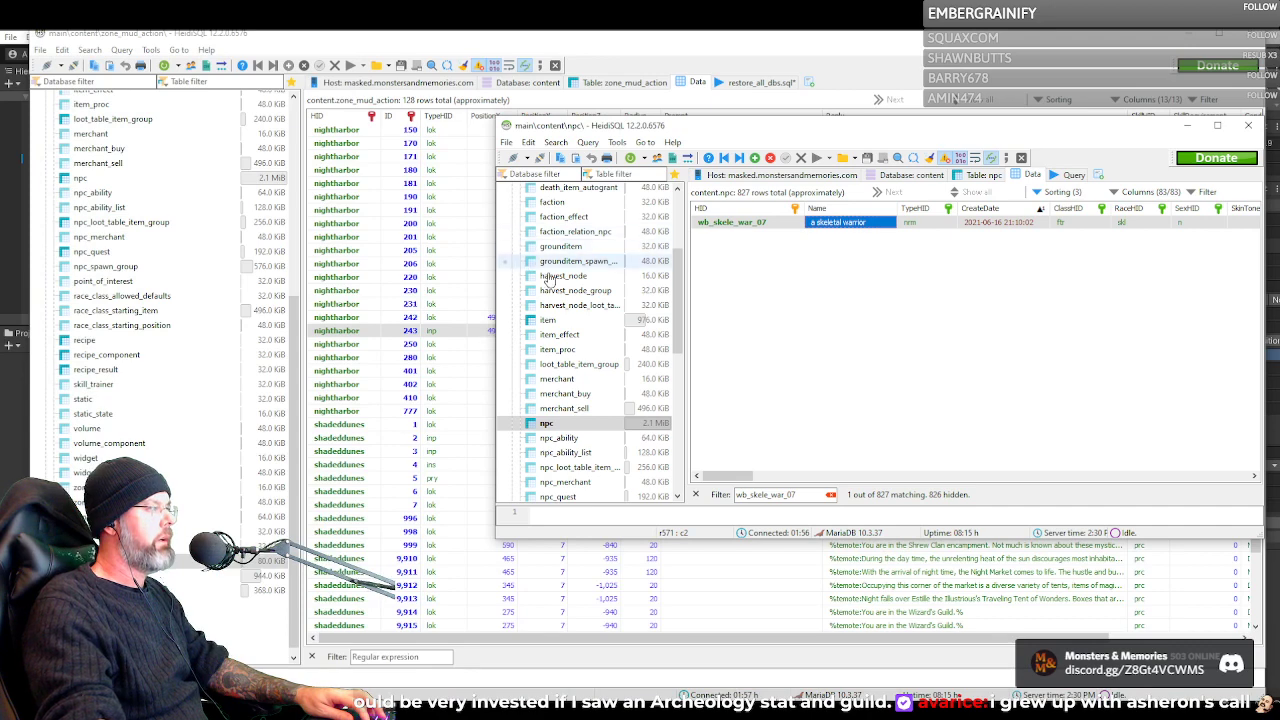
pyautogui.click(548, 319)
pyautogui.click(780, 495)
pyautogui.hotkey('ctrl', 'v')
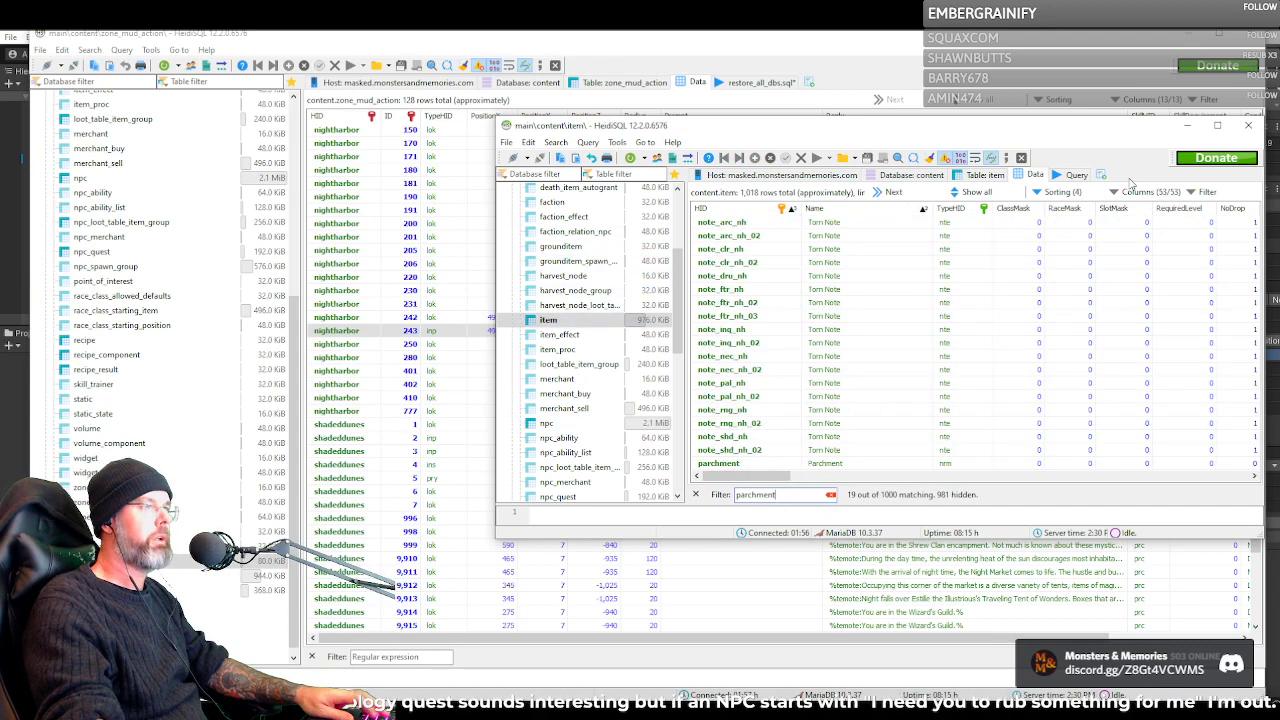
pyautogui.click(1187, 126)
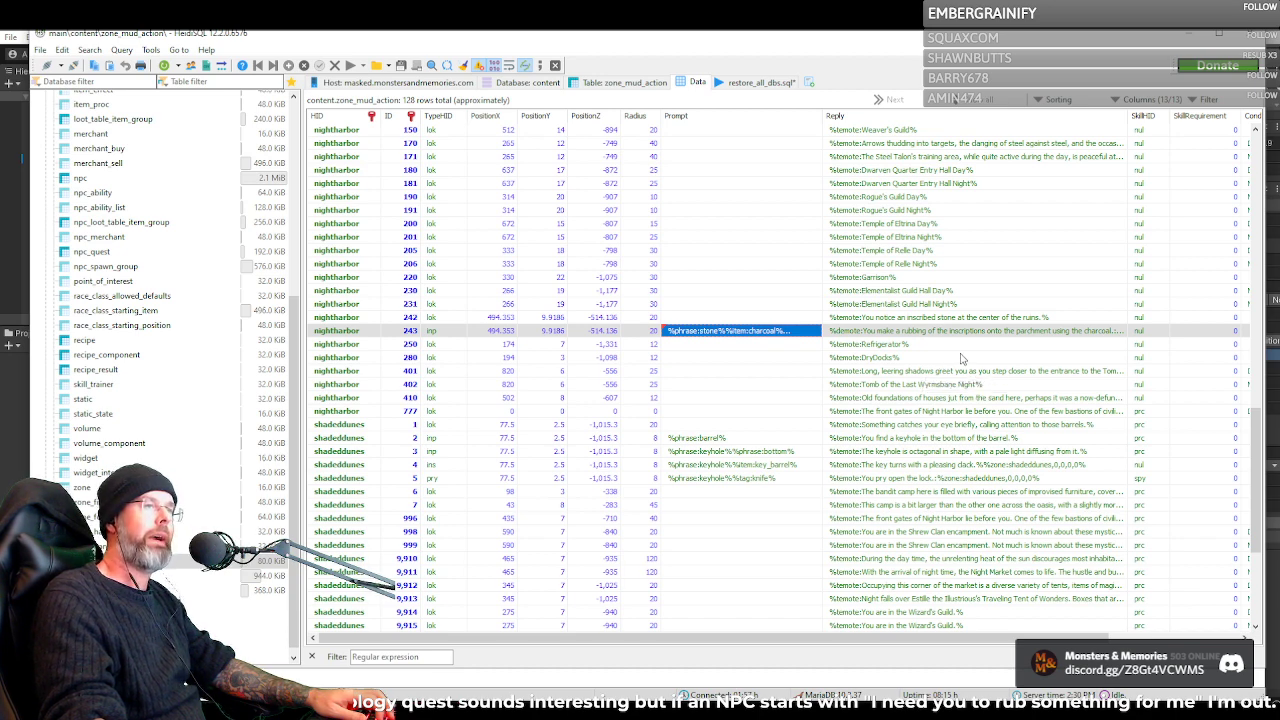
# Review the full phrase and item conditions in nightharbor row 243's prompt, comparing with the neighbouring rows 242 and 250
pyautogui.click(726, 348)
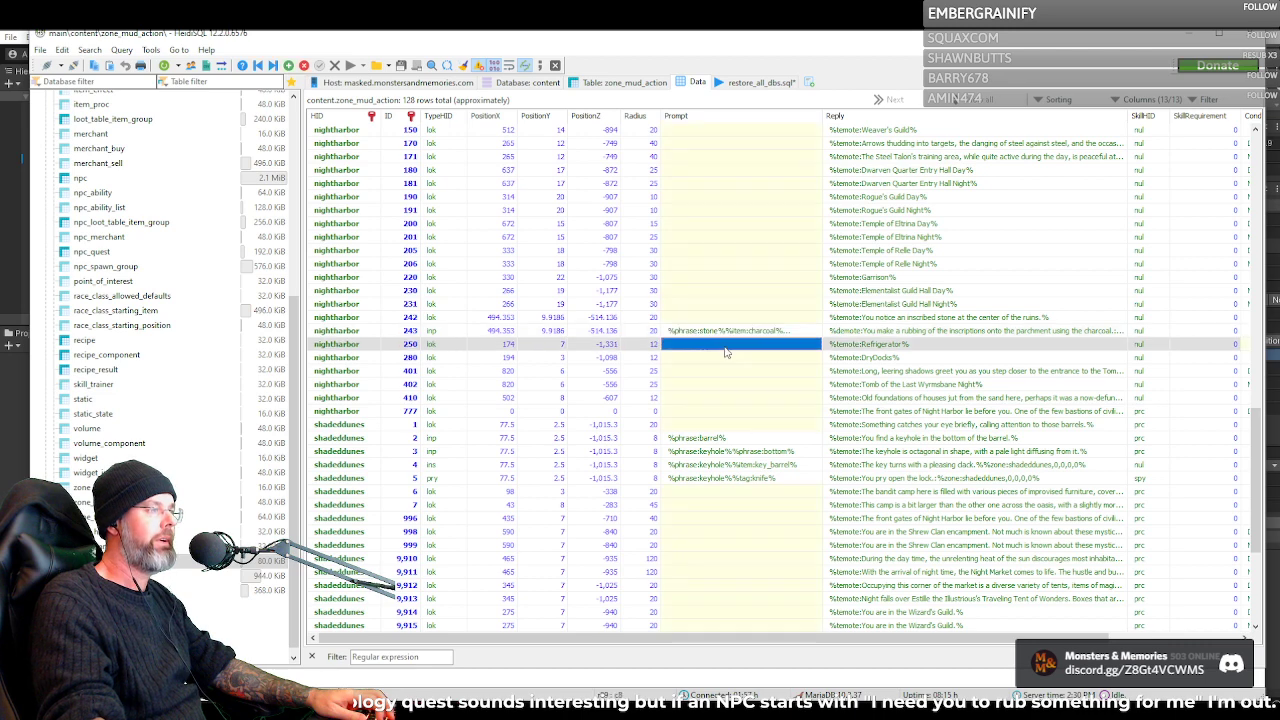
pyautogui.click(726, 332)
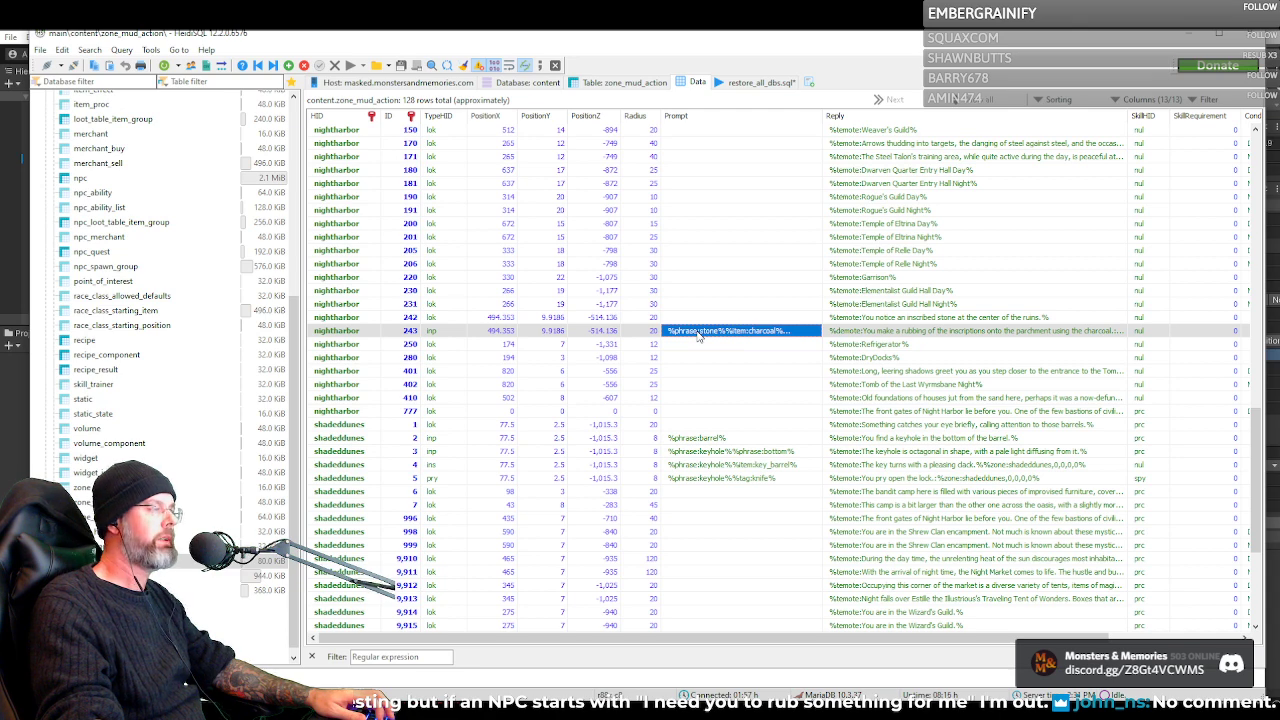
pyautogui.click(700, 319)
pyautogui.click(703, 331)
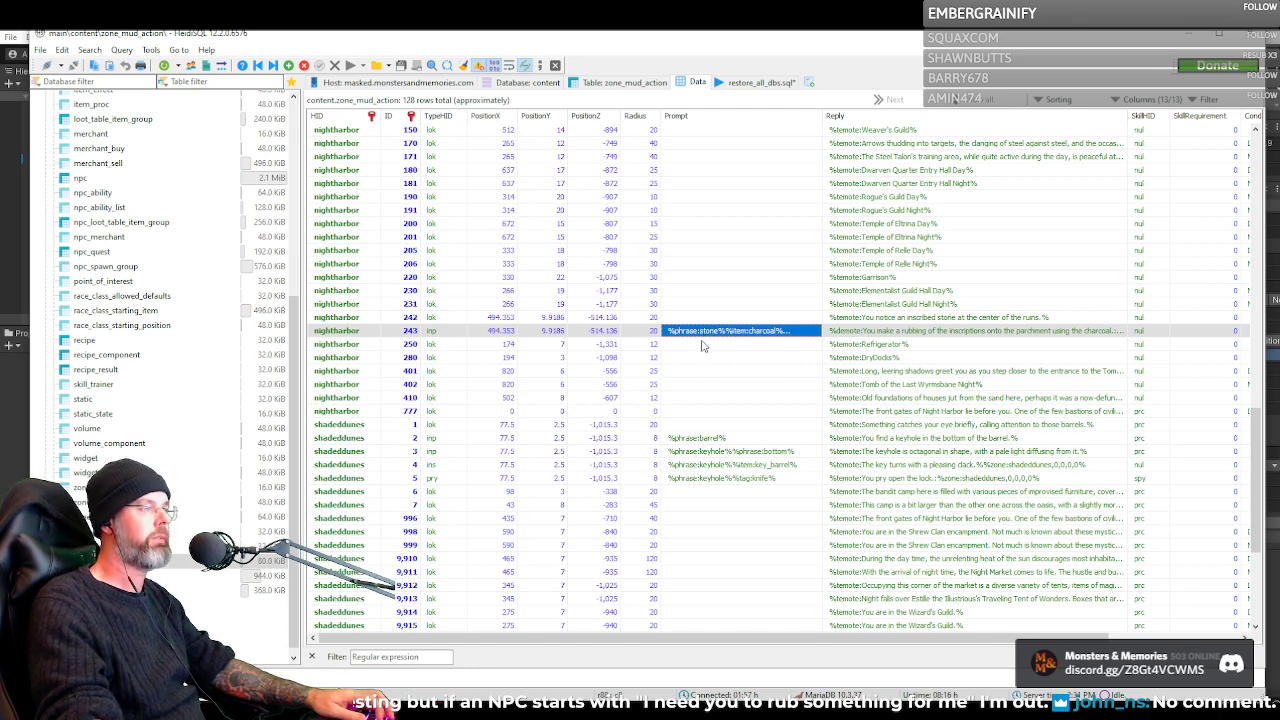
pyautogui.click(702, 345)
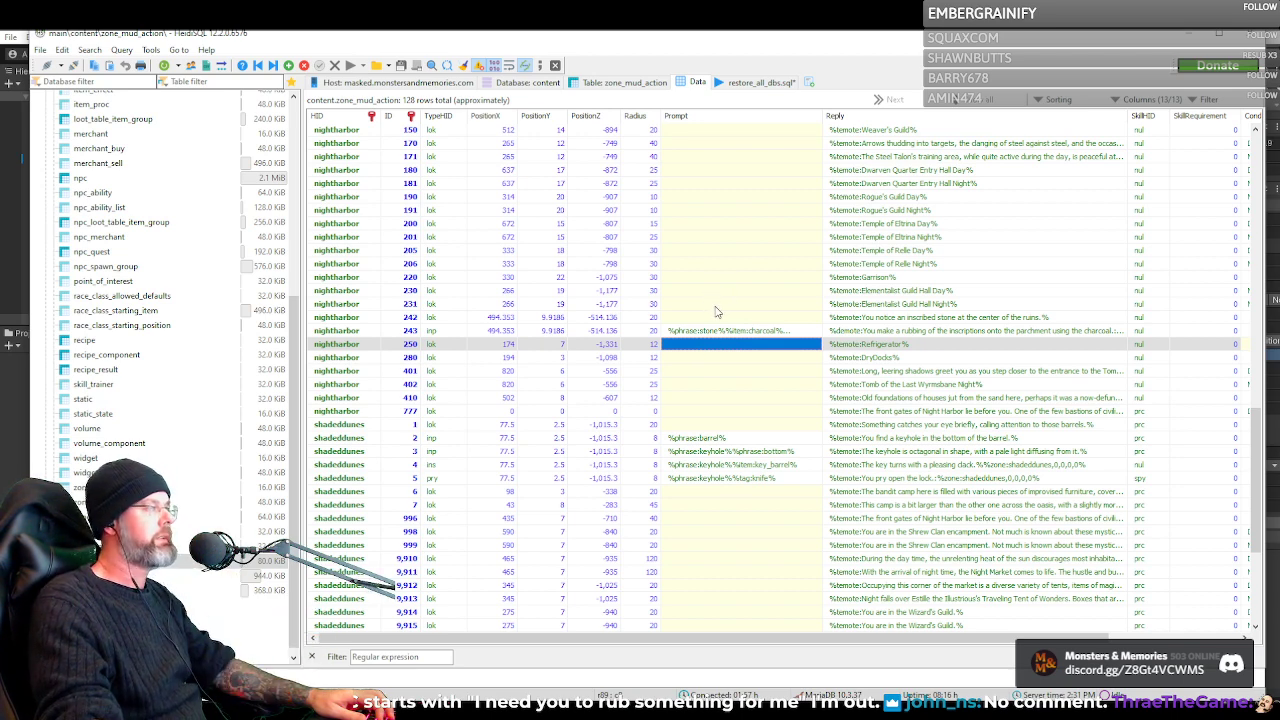
# Select the shadeddunes location rows from ID 9,910 through 9,921 and review their entries
pyautogui.scroll(-6, 715, 314)
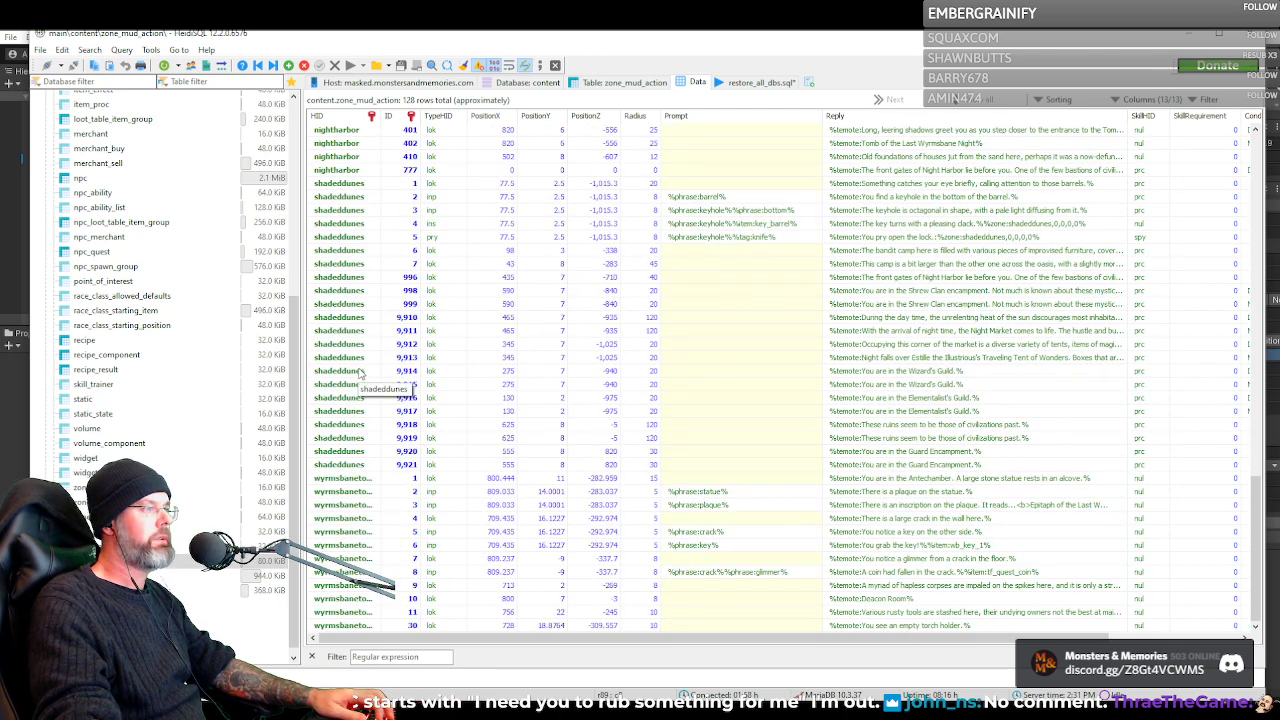
pyautogui.click(360, 372)
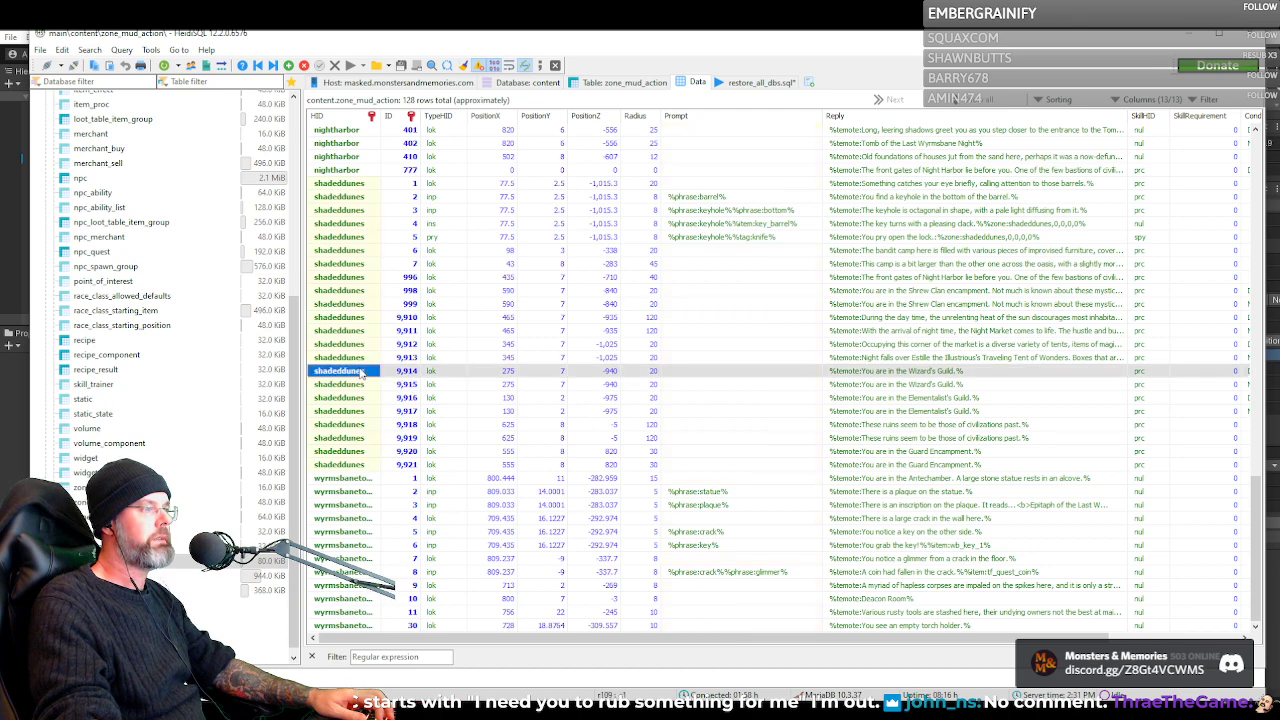
pyautogui.click(346, 318)
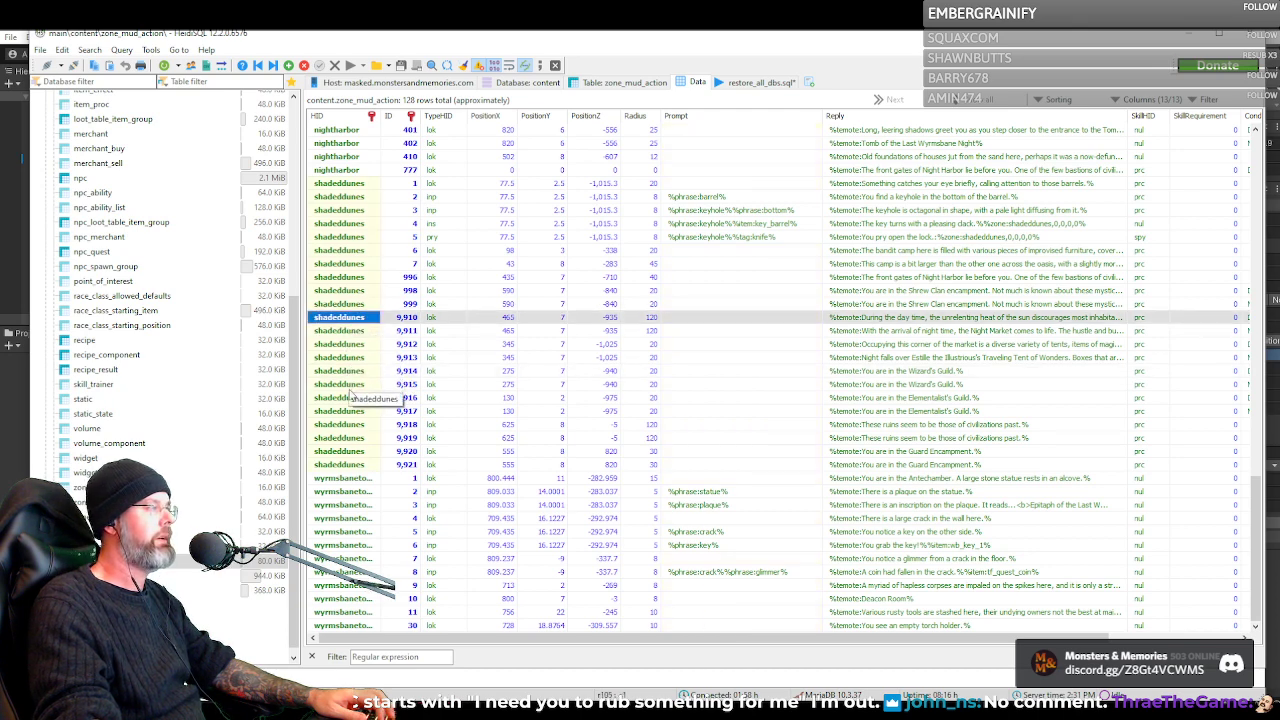
pyautogui.keyDown('shift'); pyautogui.click(348, 465); pyautogui.keyUp('shift')
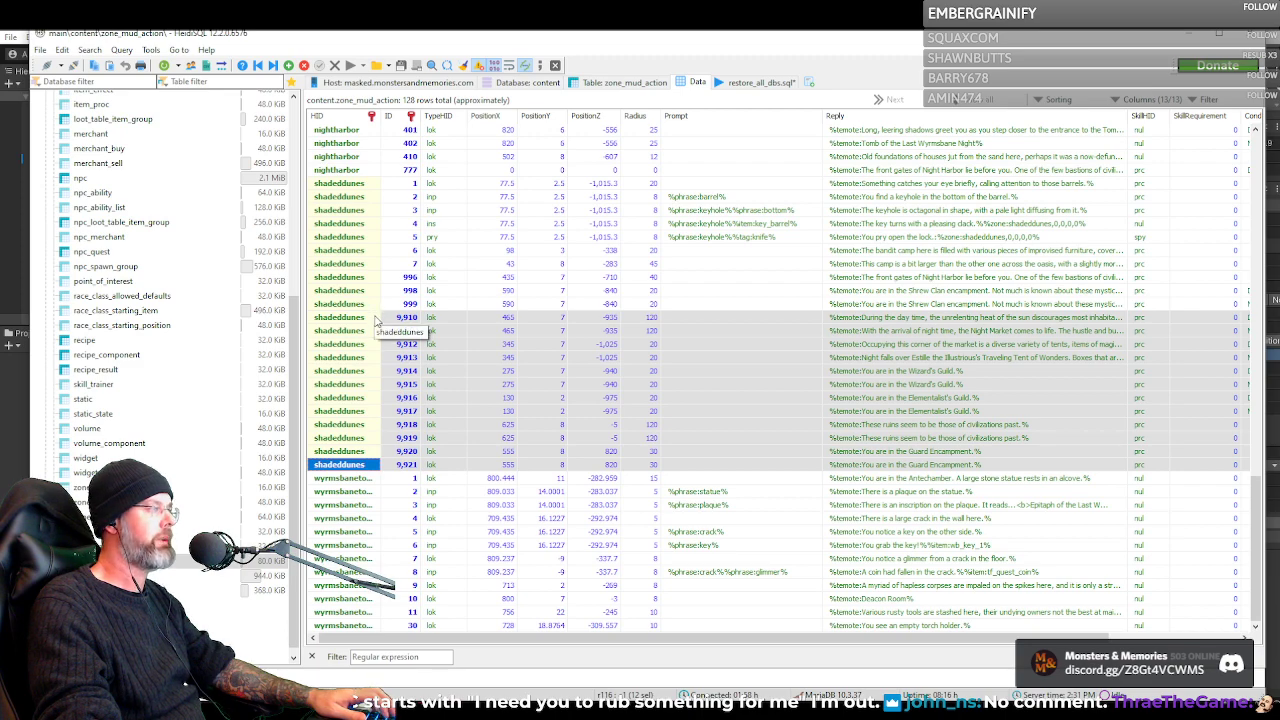
pyautogui.moveTo(536, 638); pyautogui.dragTo(452, 643)
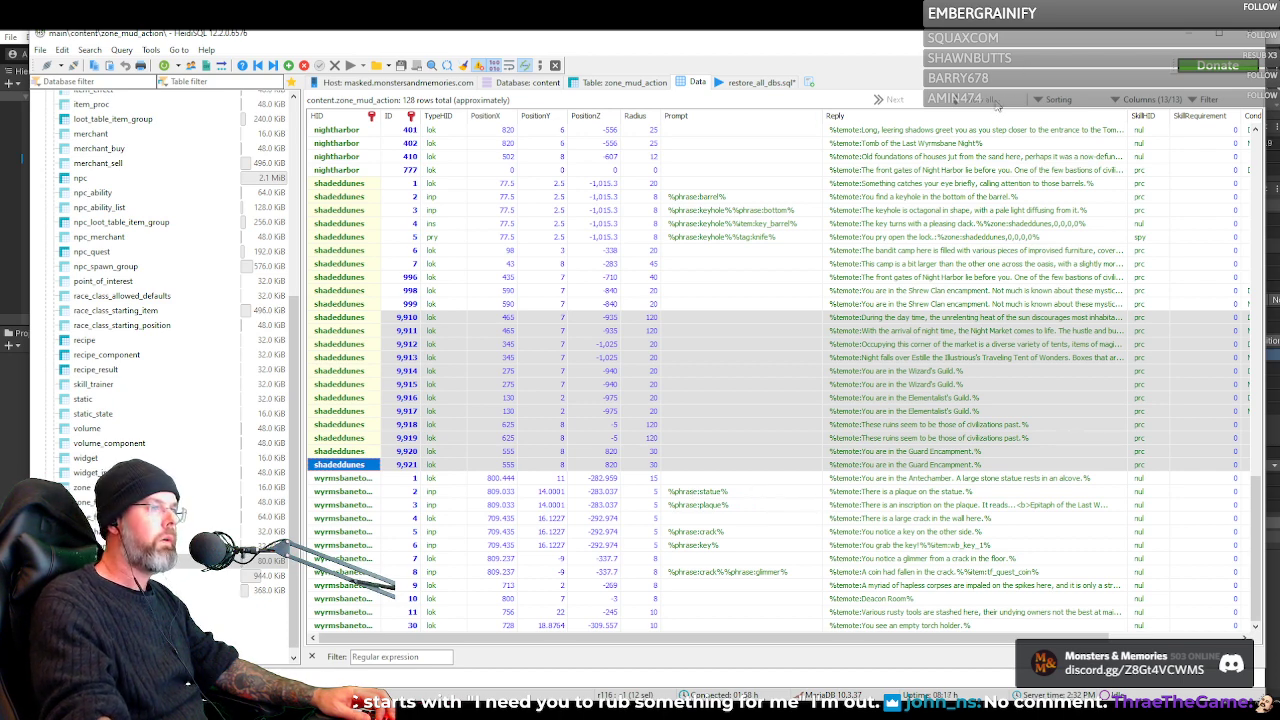
# Switch to the Unity editor and load a zone's spawners into the NightHarbor scene using the list of zones
pyautogui.click(1183, 42)
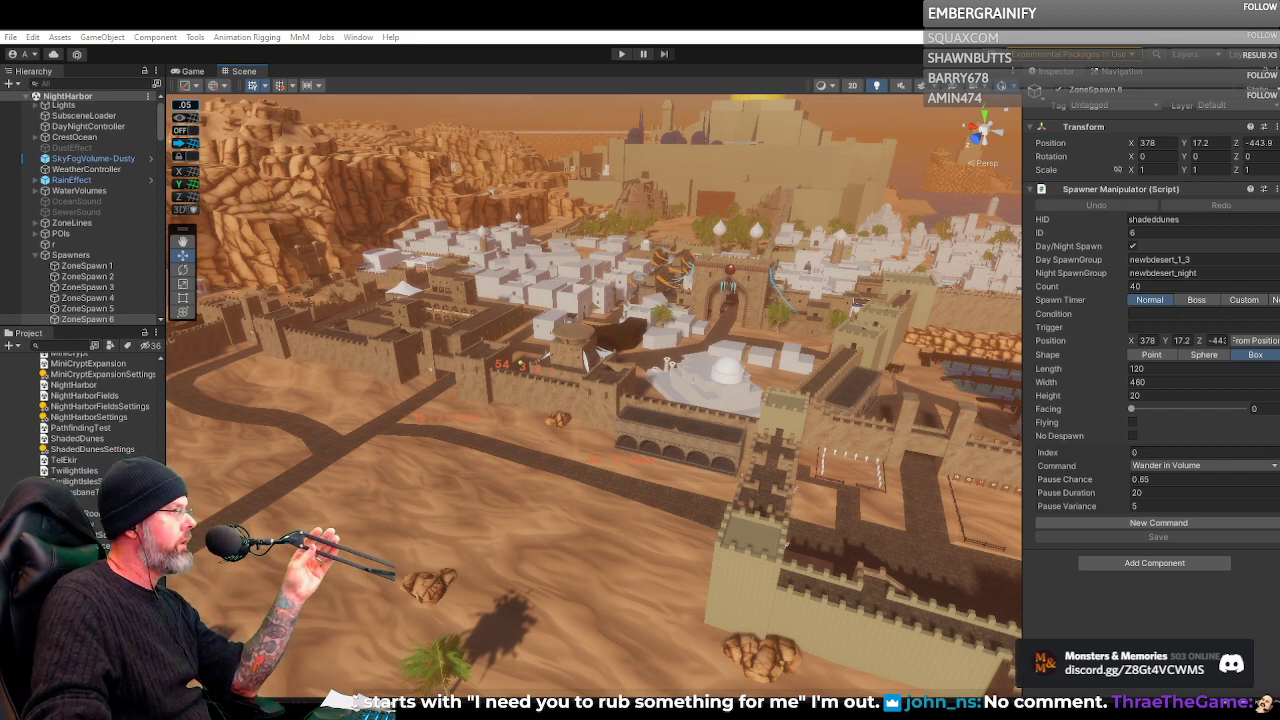
pyautogui.click(72, 640)
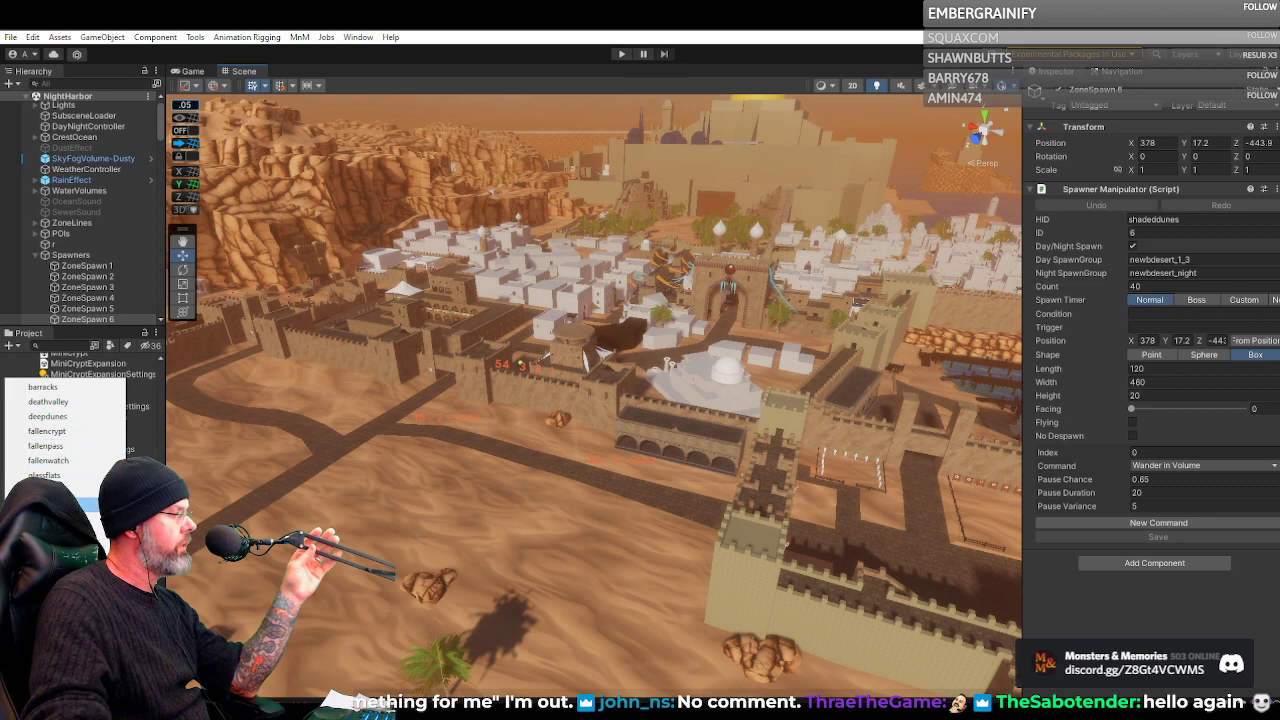
pyautogui.click(72, 519)
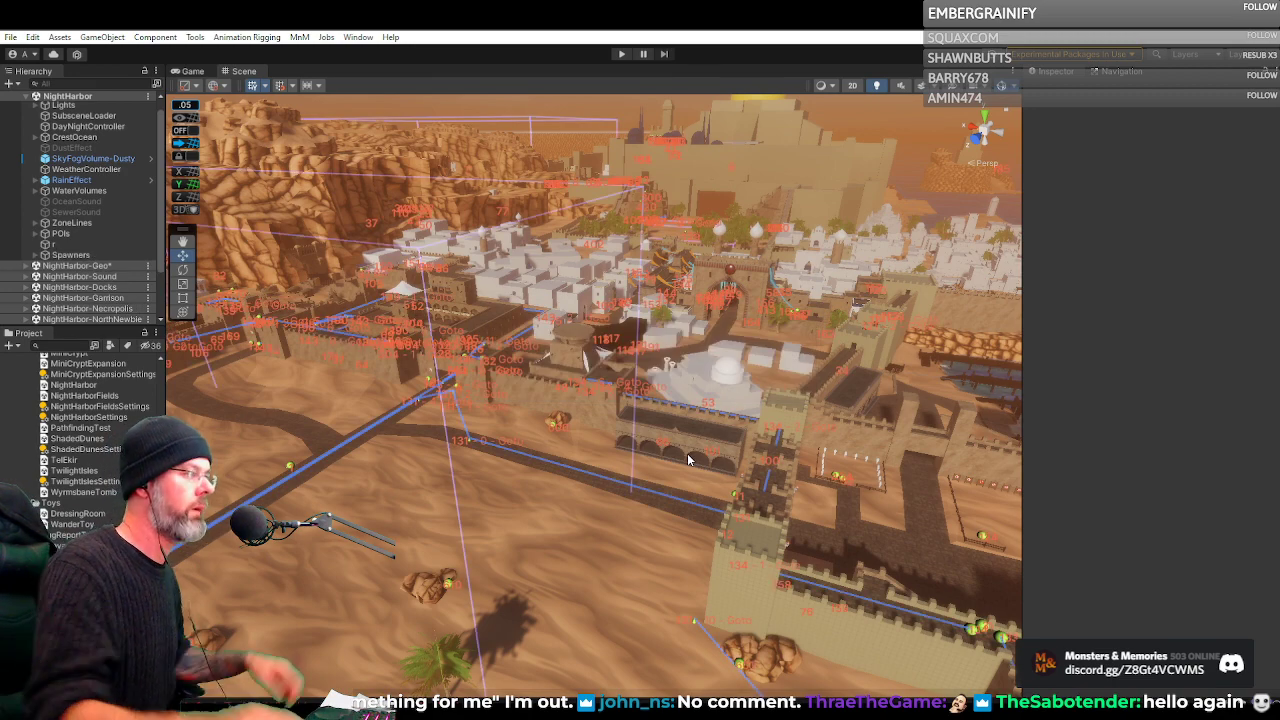
# Examine the numbered spawn markers and patrol paths across the NightHarbor city, from the overview down to the main street
pyautogui.click(751, 377)
pyautogui.moveTo(751, 377); pyautogui.dragTo(598, 418)
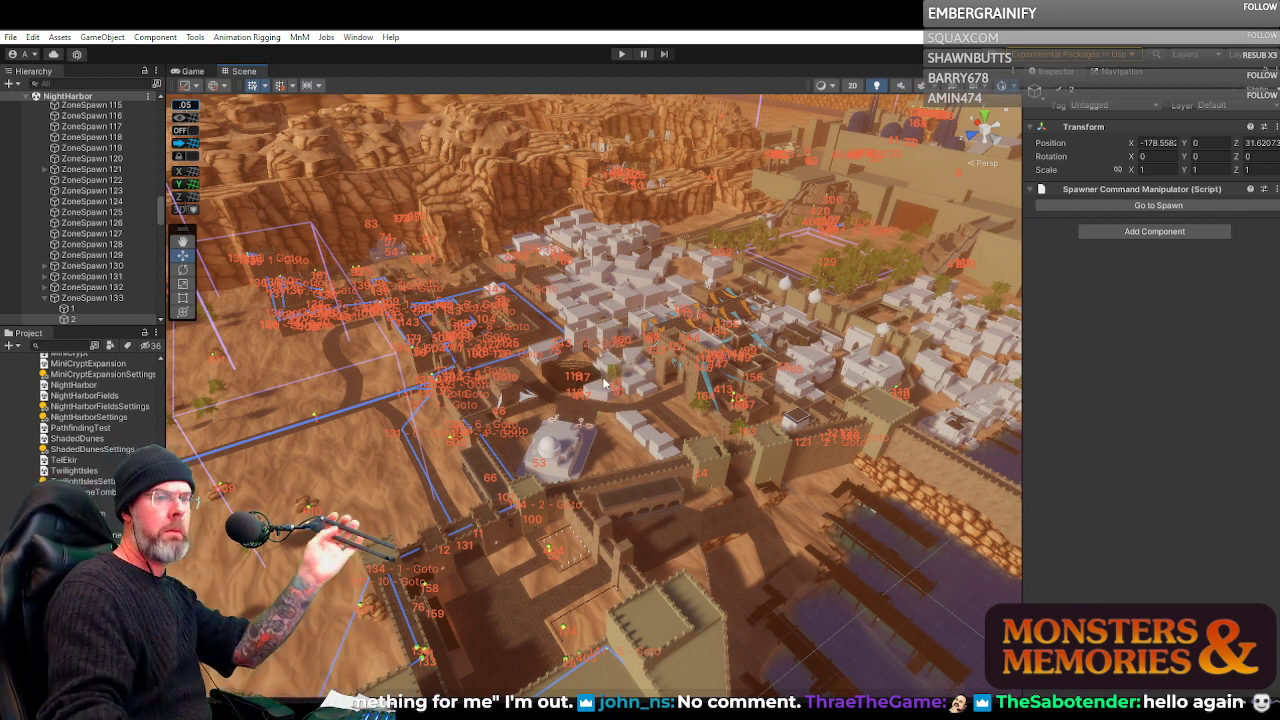
pyautogui.moveTo(669, 391); pyautogui.dragTo(875, 366)
pyautogui.scroll(5, 646, 408)
pyautogui.press('w')
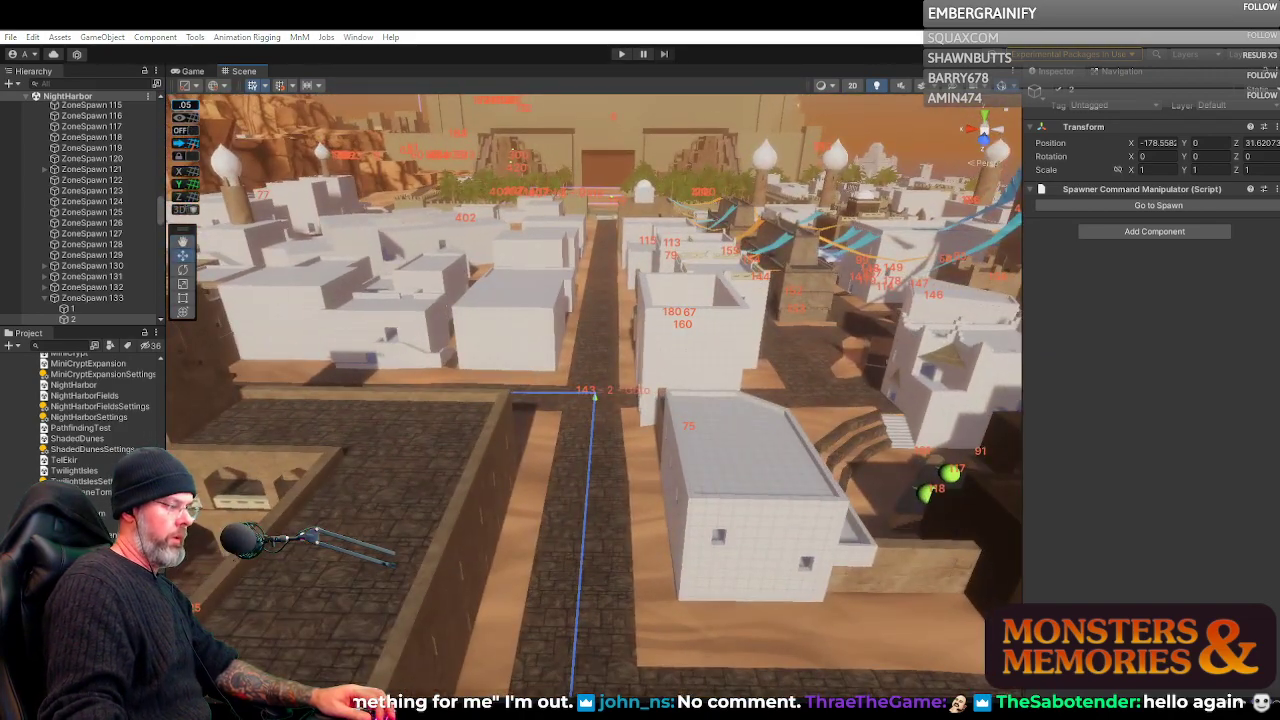
# Switch to the HeidiSQL window showing zone_mud_action, open the npc table's data and look through its first NPC entries
pyautogui.moveTo(678, 712)
pyautogui.click(731, 688)
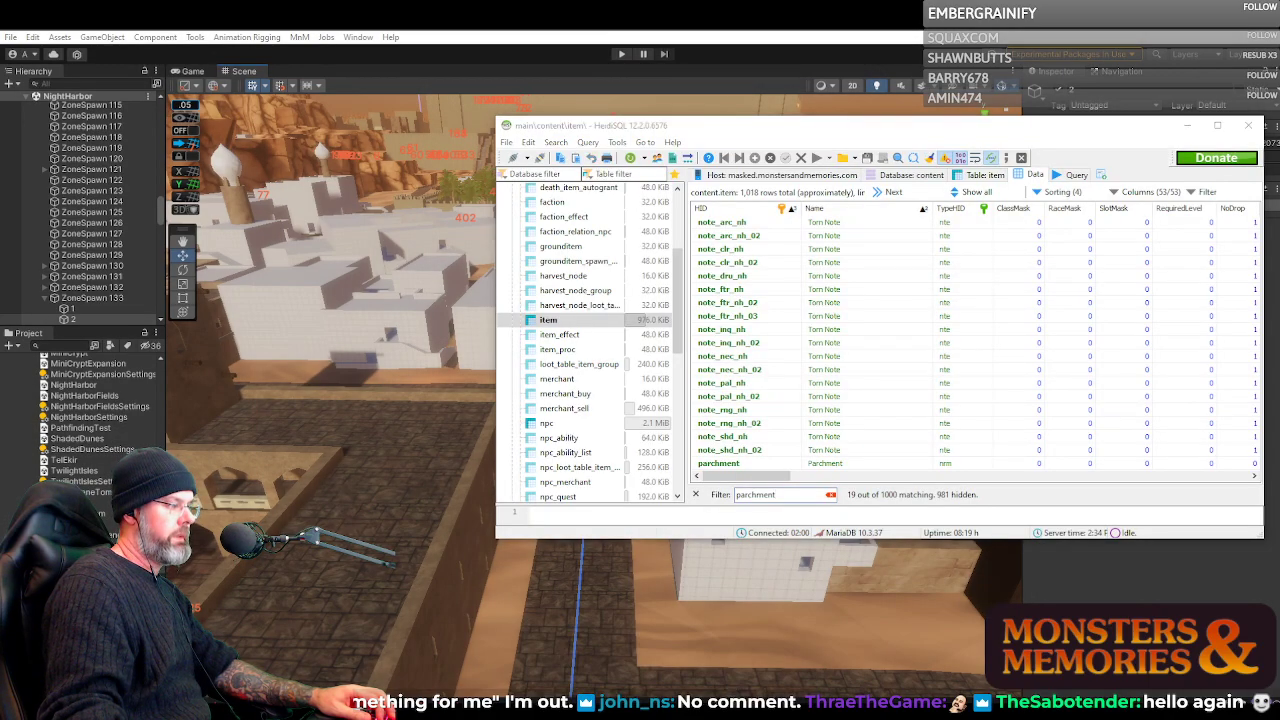
pyautogui.click(745, 635)
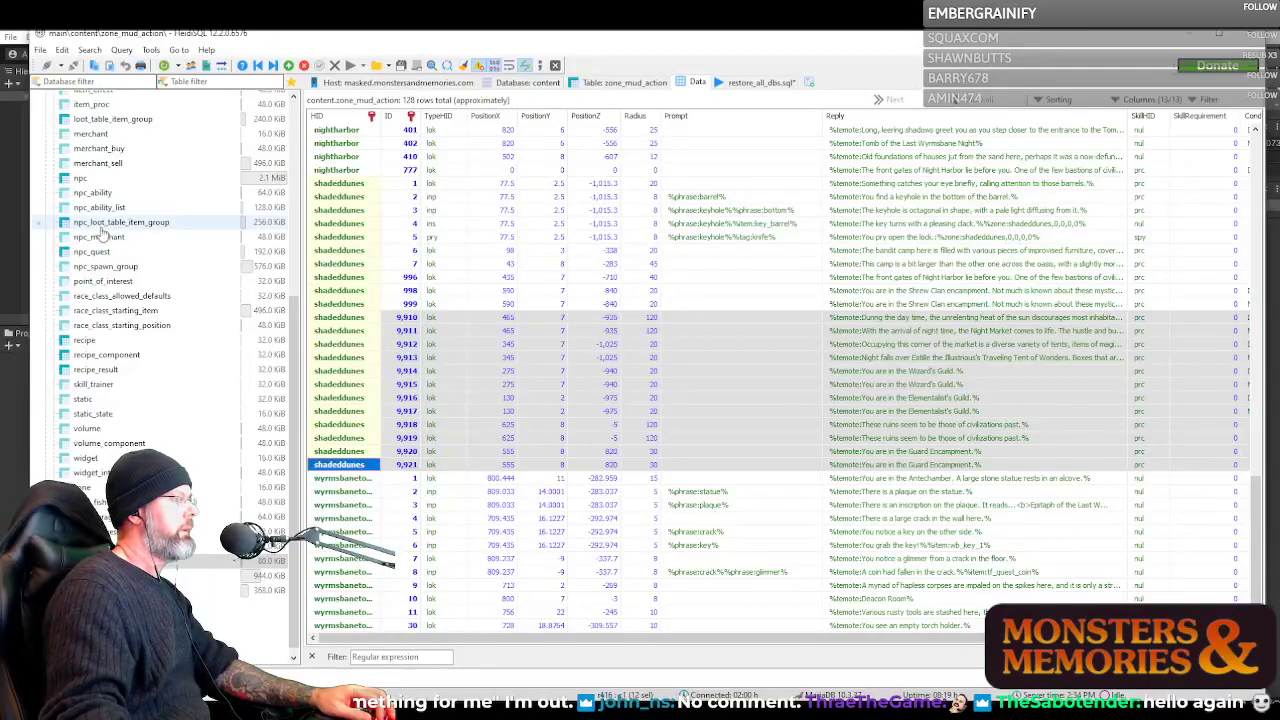
pyautogui.click(150, 178)
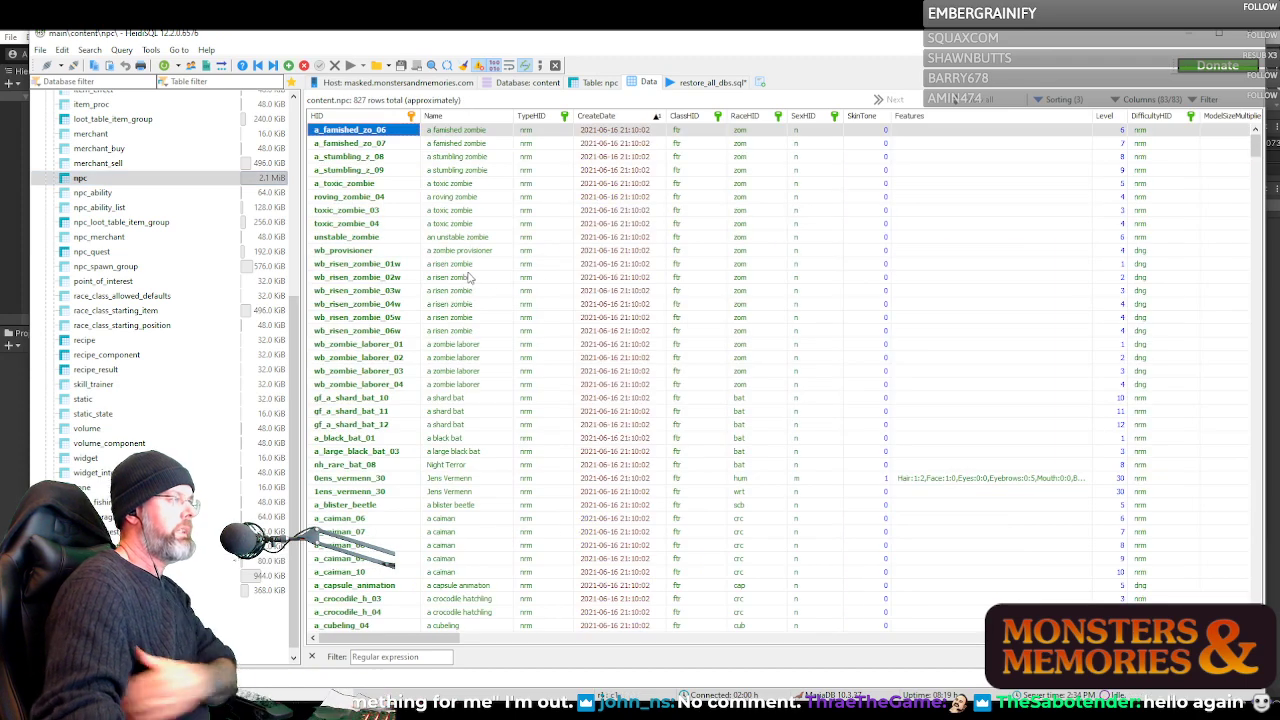
pyautogui.scroll(-2, 450, 300)
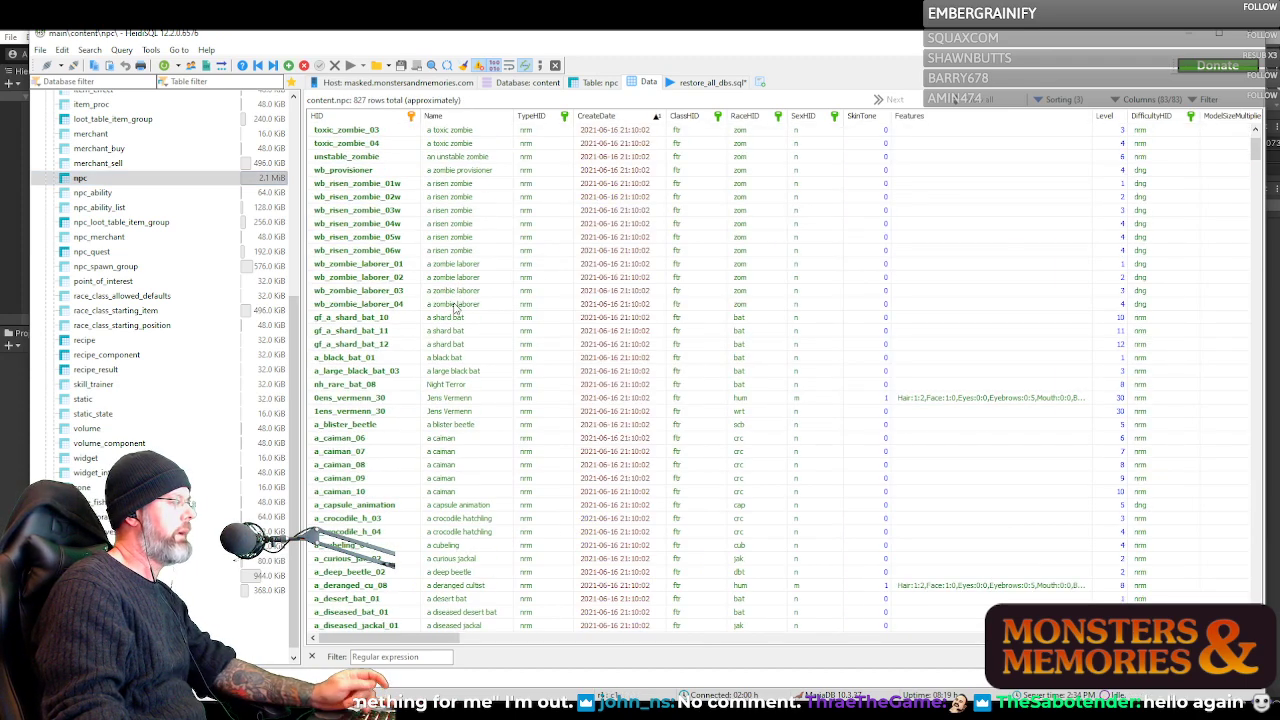
pyautogui.scroll(-2, 445, 345)
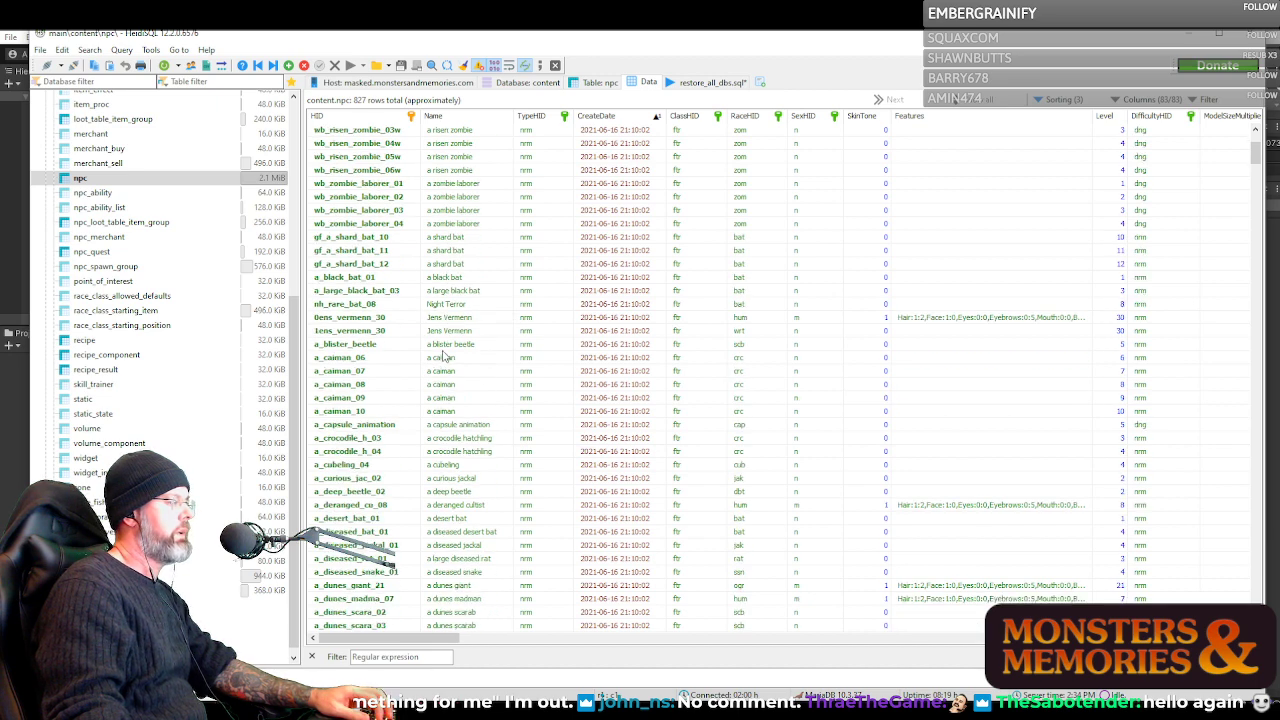
pyautogui.scroll(4, 445, 350)
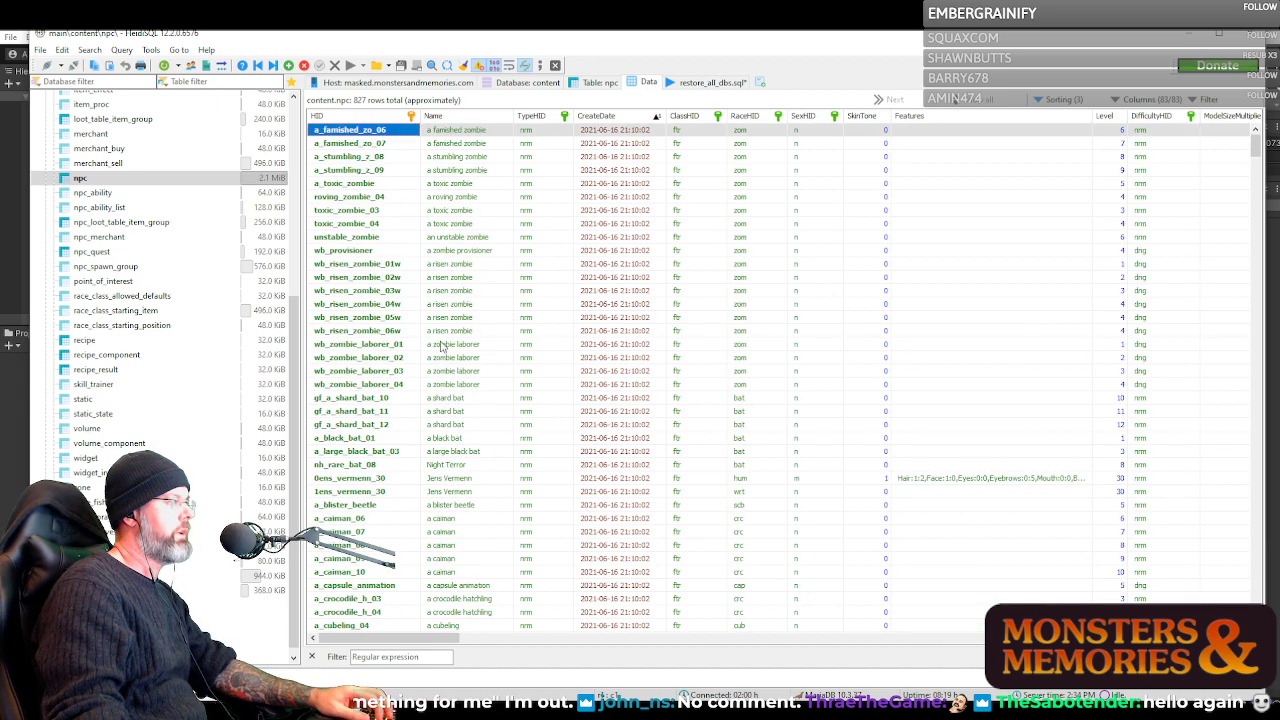
# Examine the a_toxic_zombie record across the npc table's columns, from HID and Name through the texture and collision fields
pyautogui.click(352, 186)
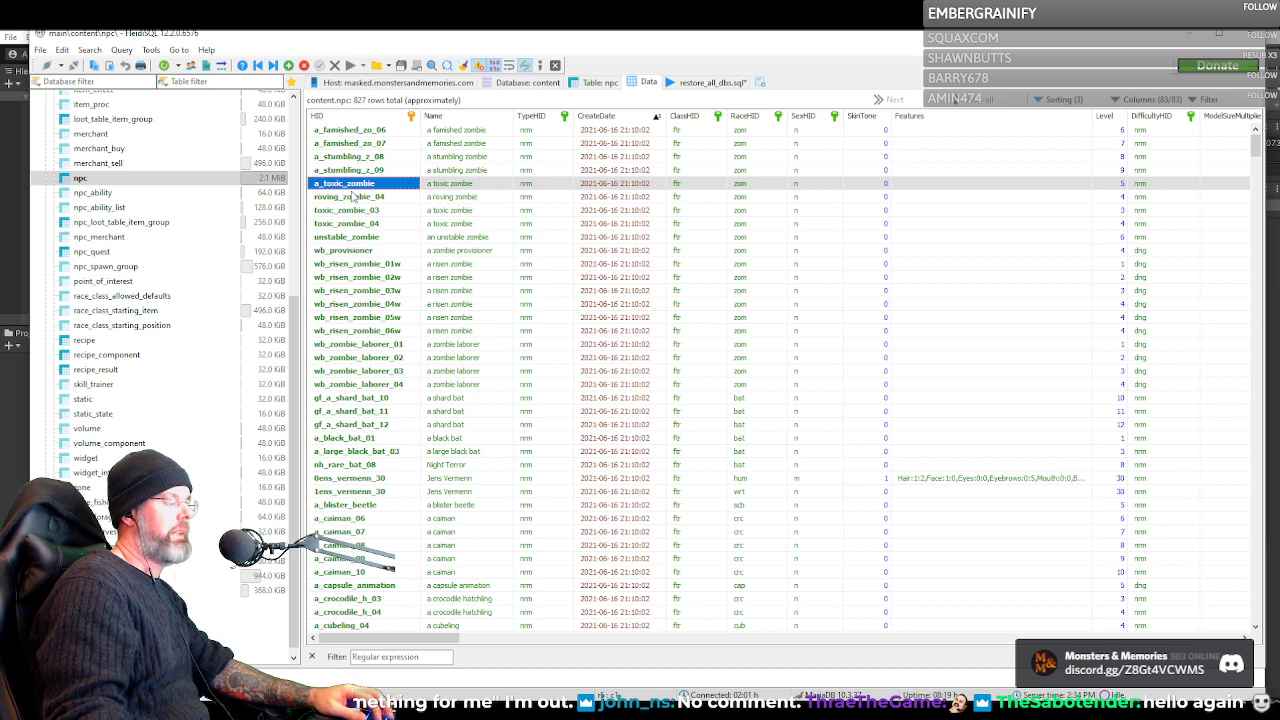
pyautogui.rightClick(357, 186)
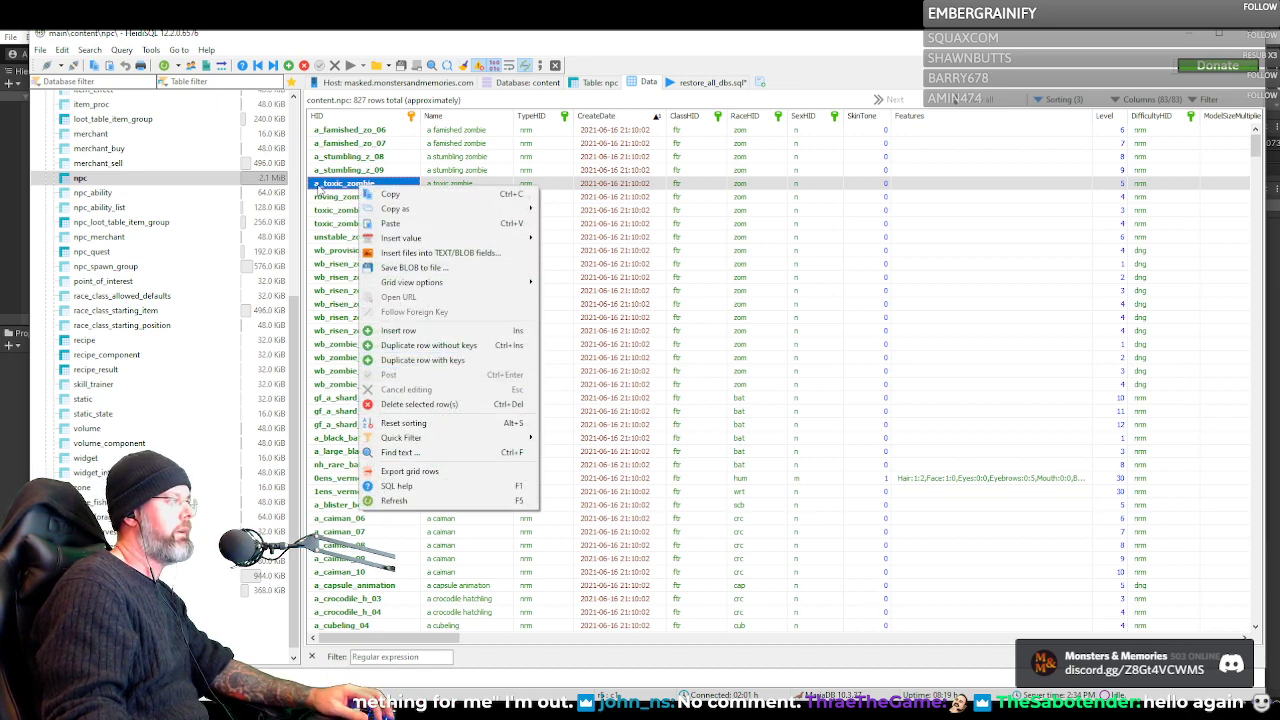
pyautogui.click(319, 185)
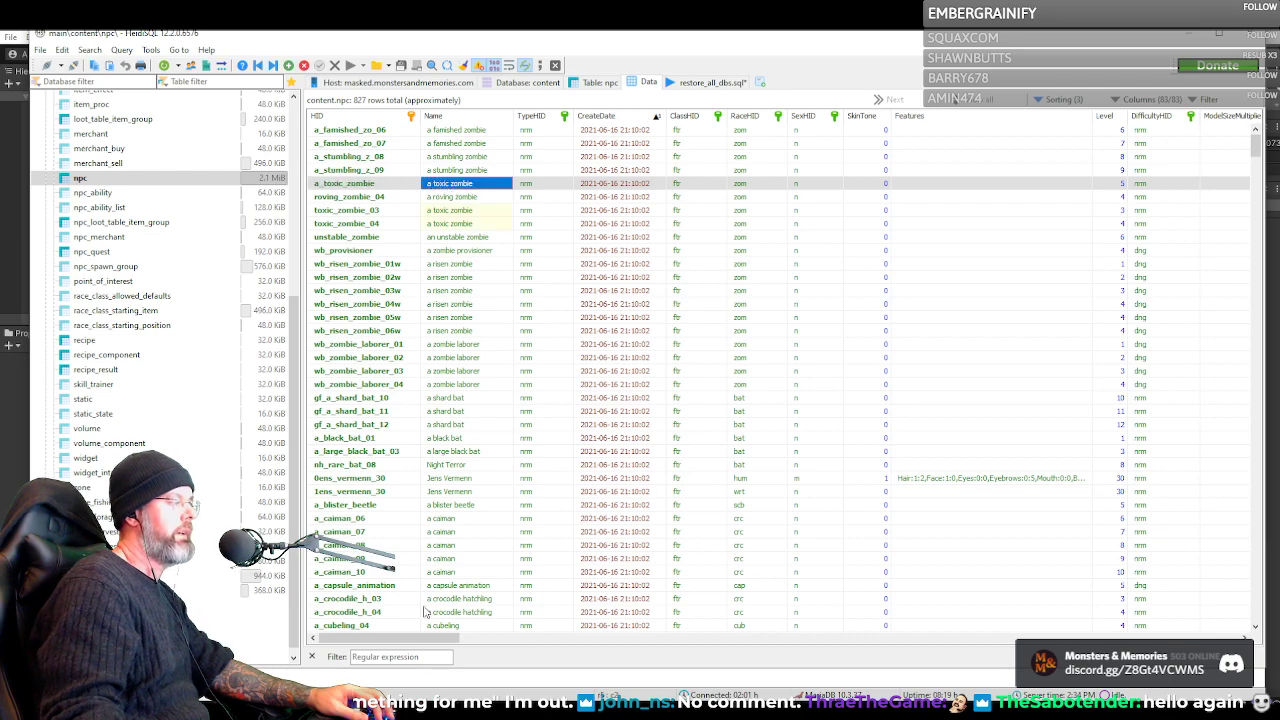
pyautogui.moveTo(420, 640); pyautogui.dragTo(1230, 604)
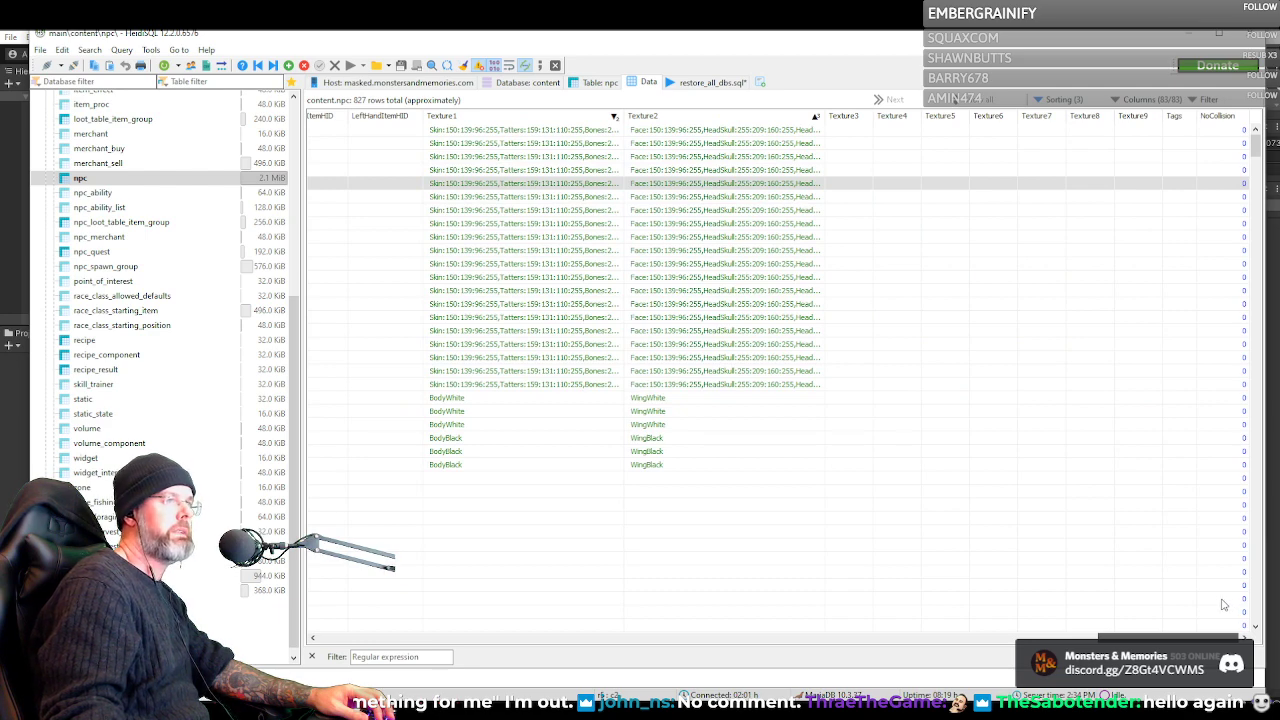
pyautogui.moveTo(1222, 604); pyautogui.dragTo(377, 545)
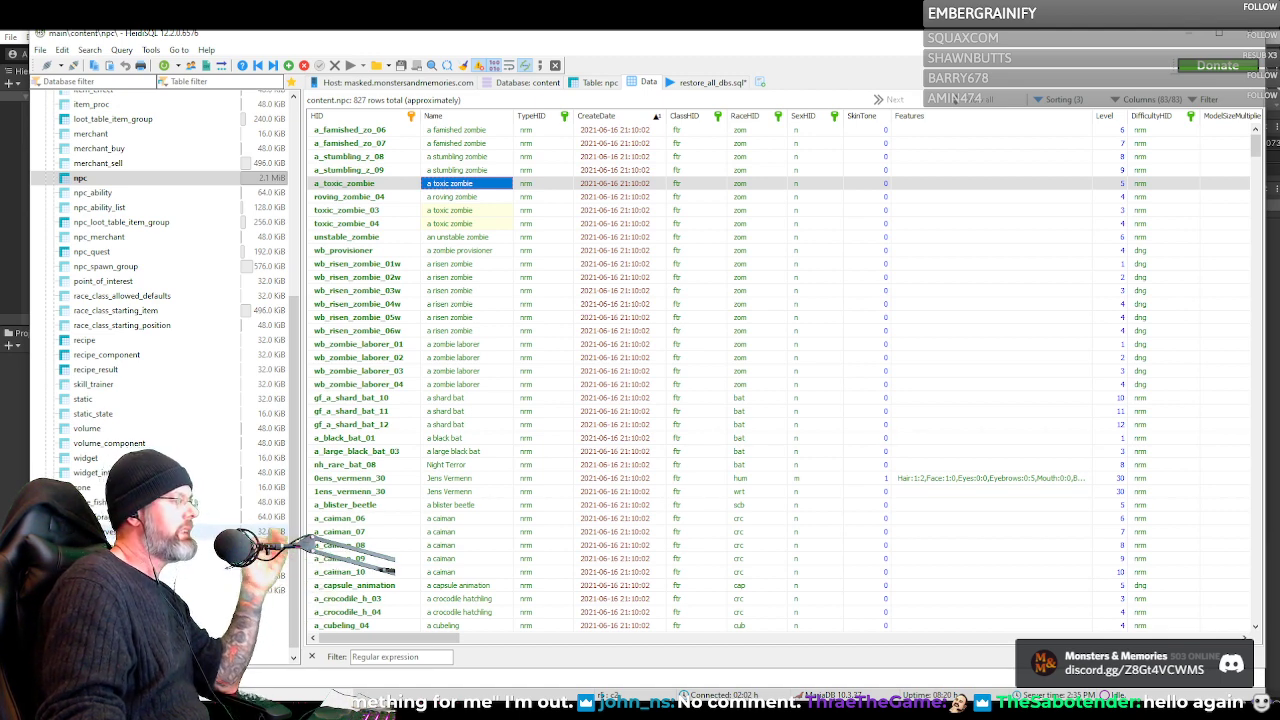
# Open the npc_spawn_group table's data and look through how spawn groups such as wb_escaped_minion map to NPCs and spawn chances
pyautogui.click(112, 266)
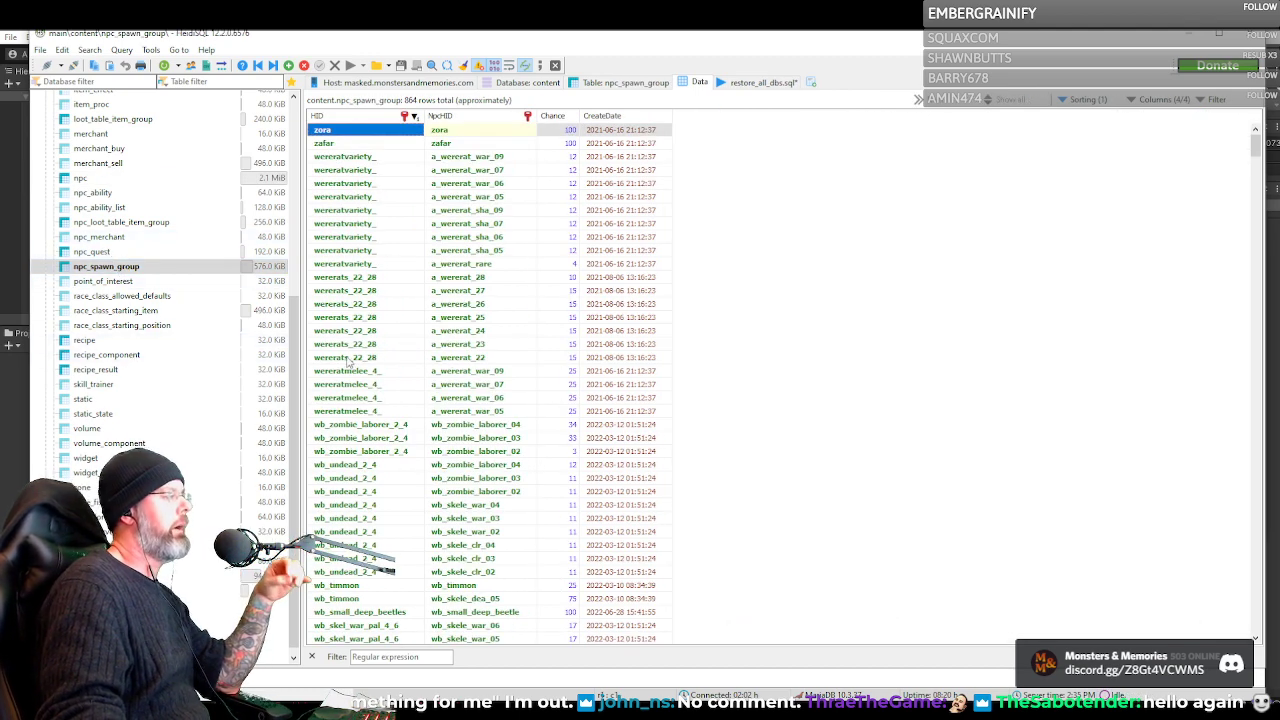
pyautogui.scroll(-11, 387, 370)
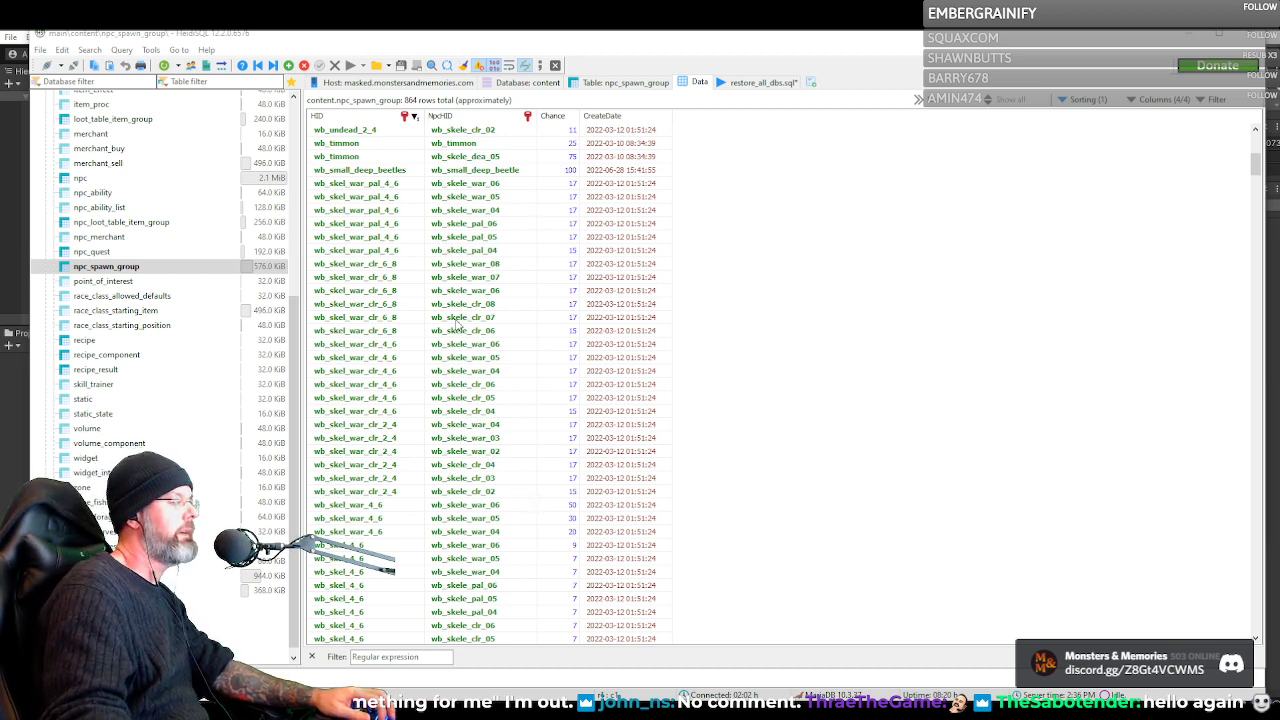
pyautogui.scroll(-12, 455, 322)
pyautogui.scroll(-15, 456, 324)
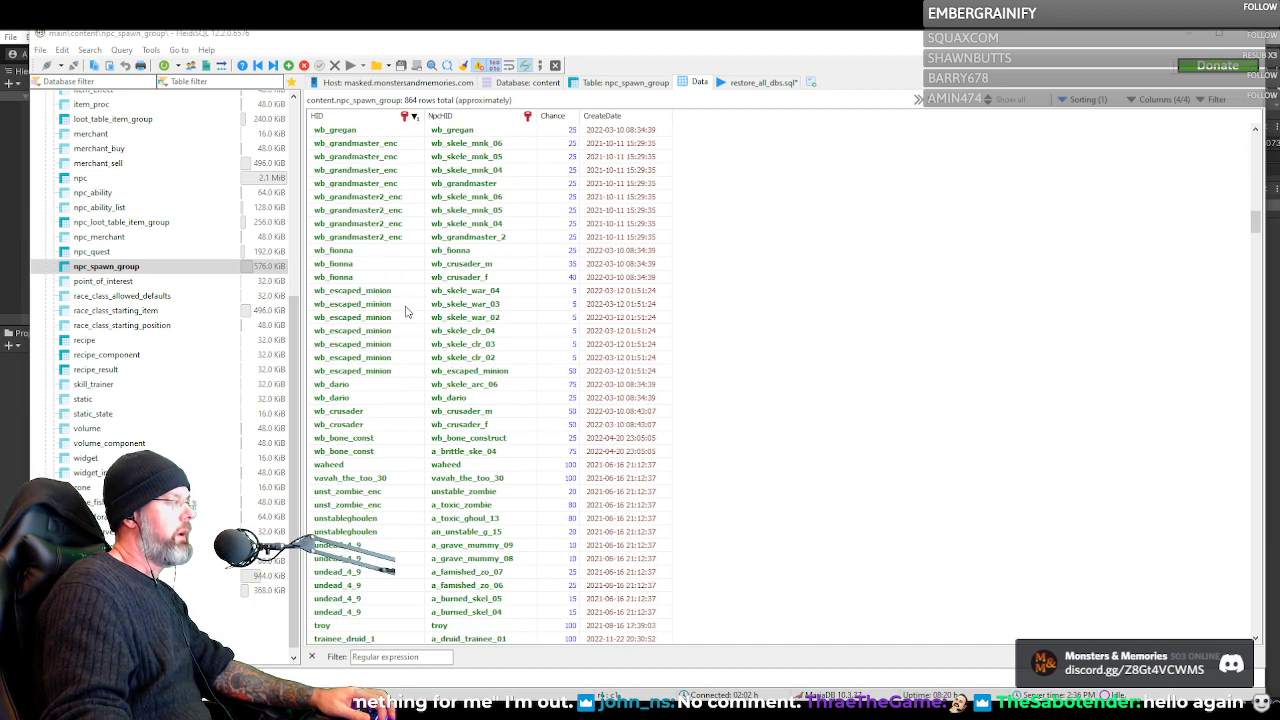
pyautogui.click(377, 294)
pyautogui.scroll(-12, 414, 372)
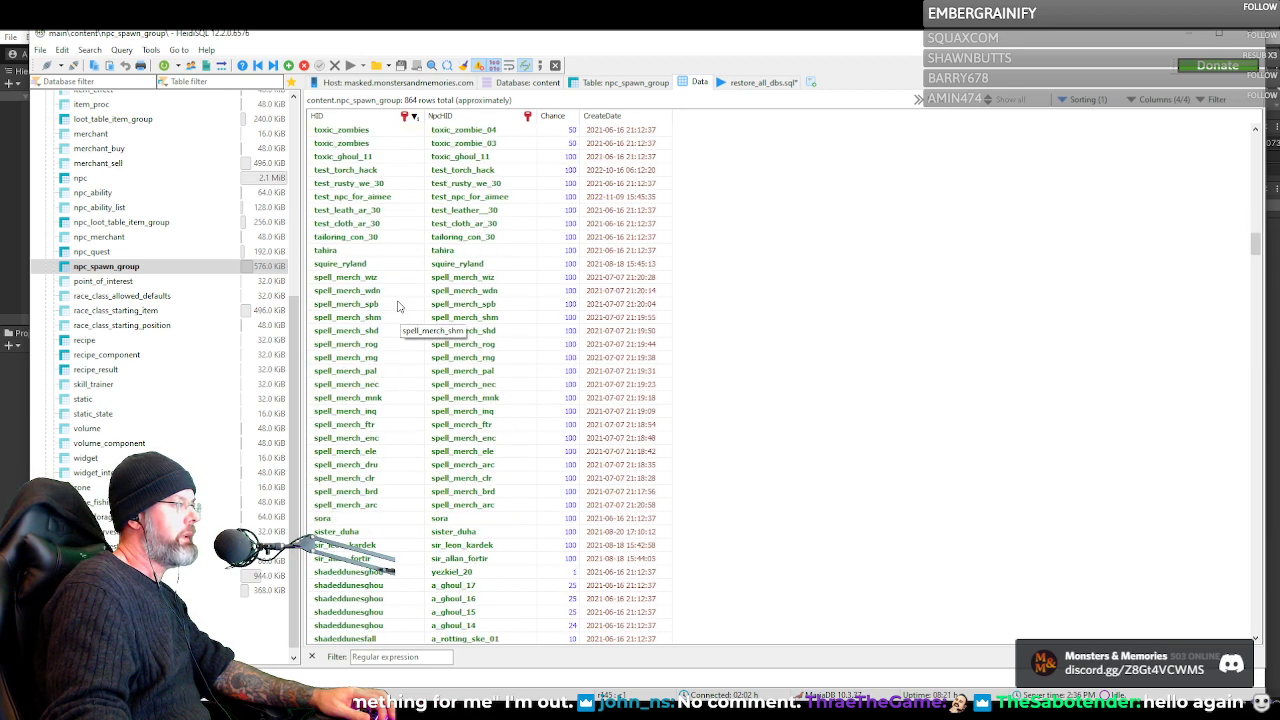
# Look through further spawn group rows, from squire_ryland and the spell_merch entries on to the sd_ and nh_ groups
pyautogui.click(374, 280)
pyautogui.click(379, 265)
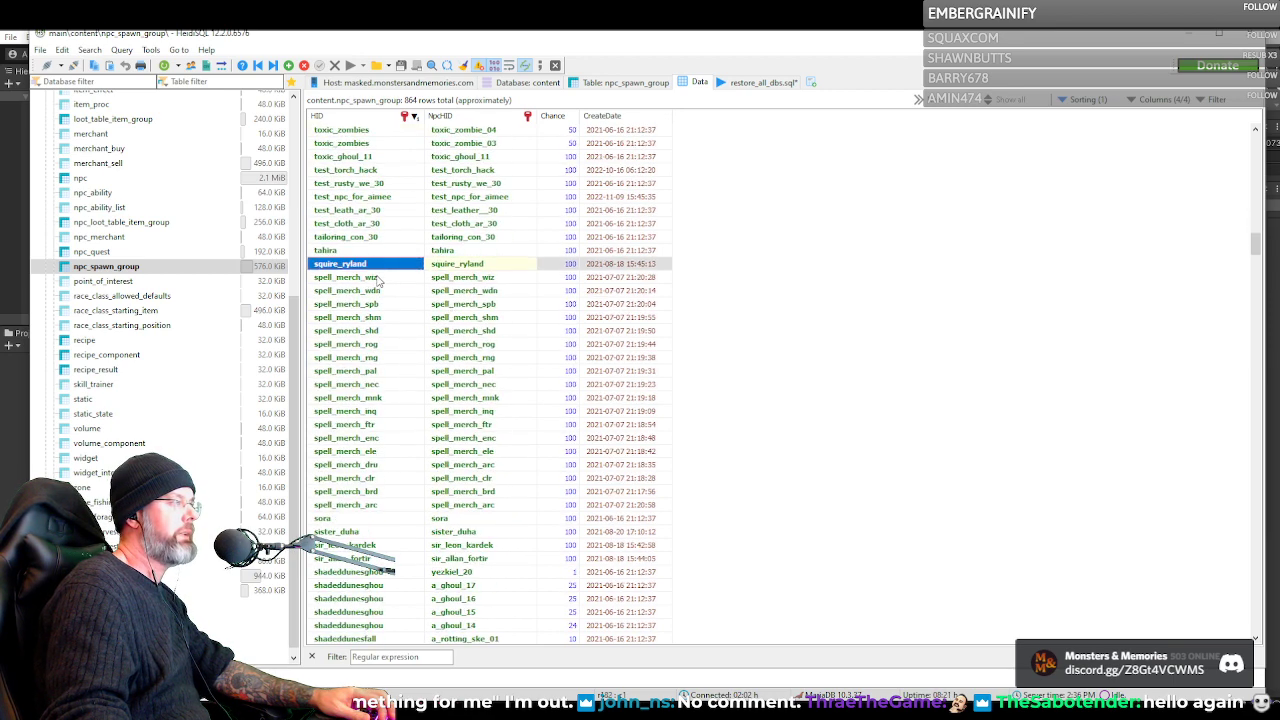
pyautogui.click(378, 278)
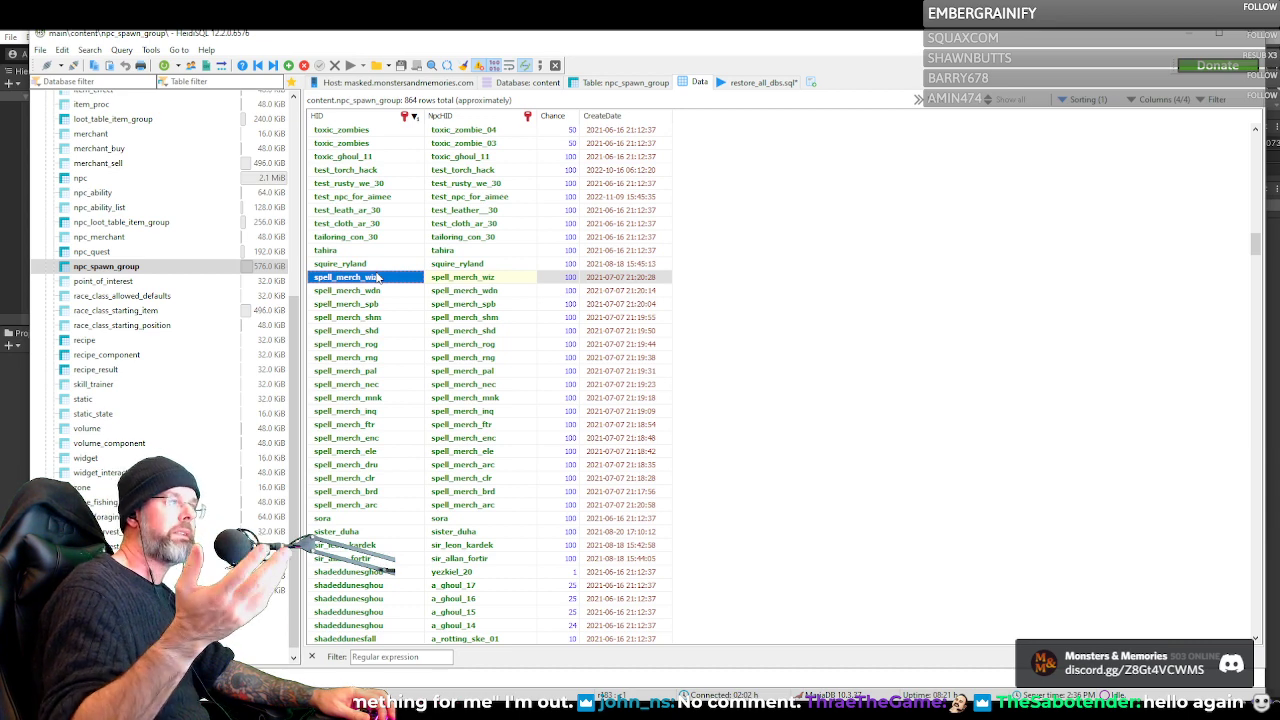
pyautogui.click(549, 280)
pyautogui.click(501, 280)
pyautogui.scroll(-7, 470, 282)
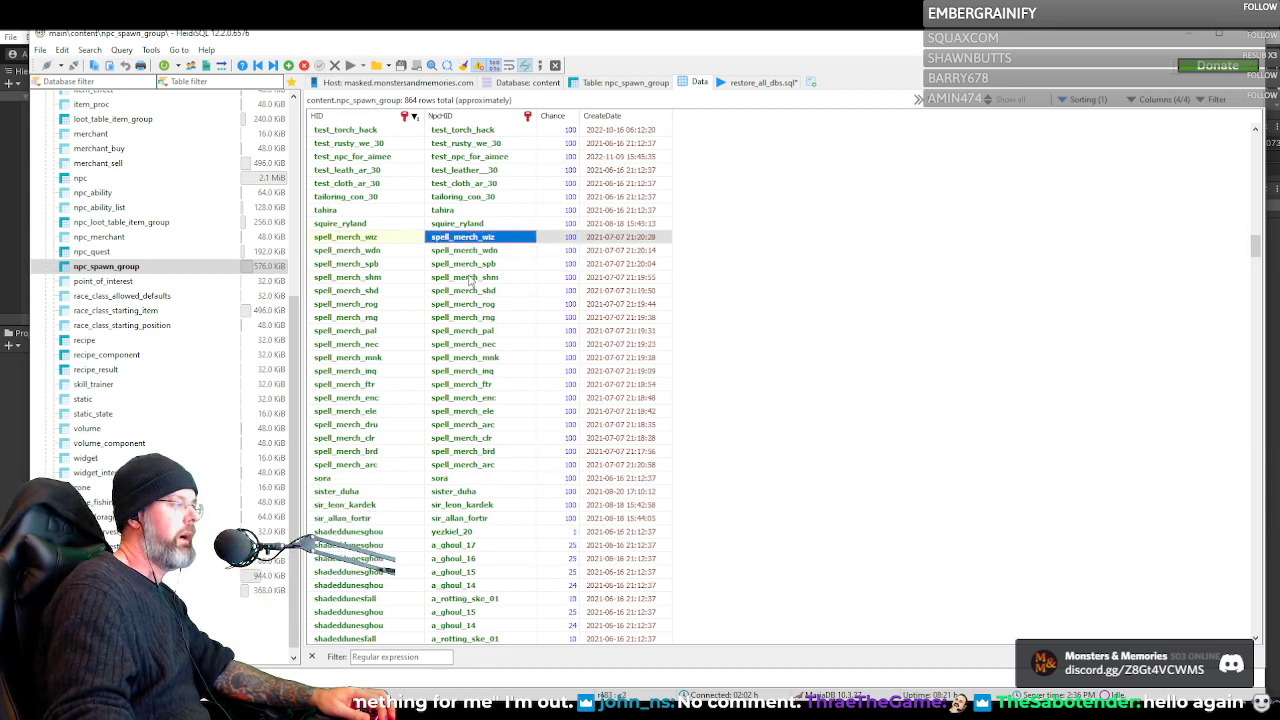
pyautogui.scroll(-15, 470, 282)
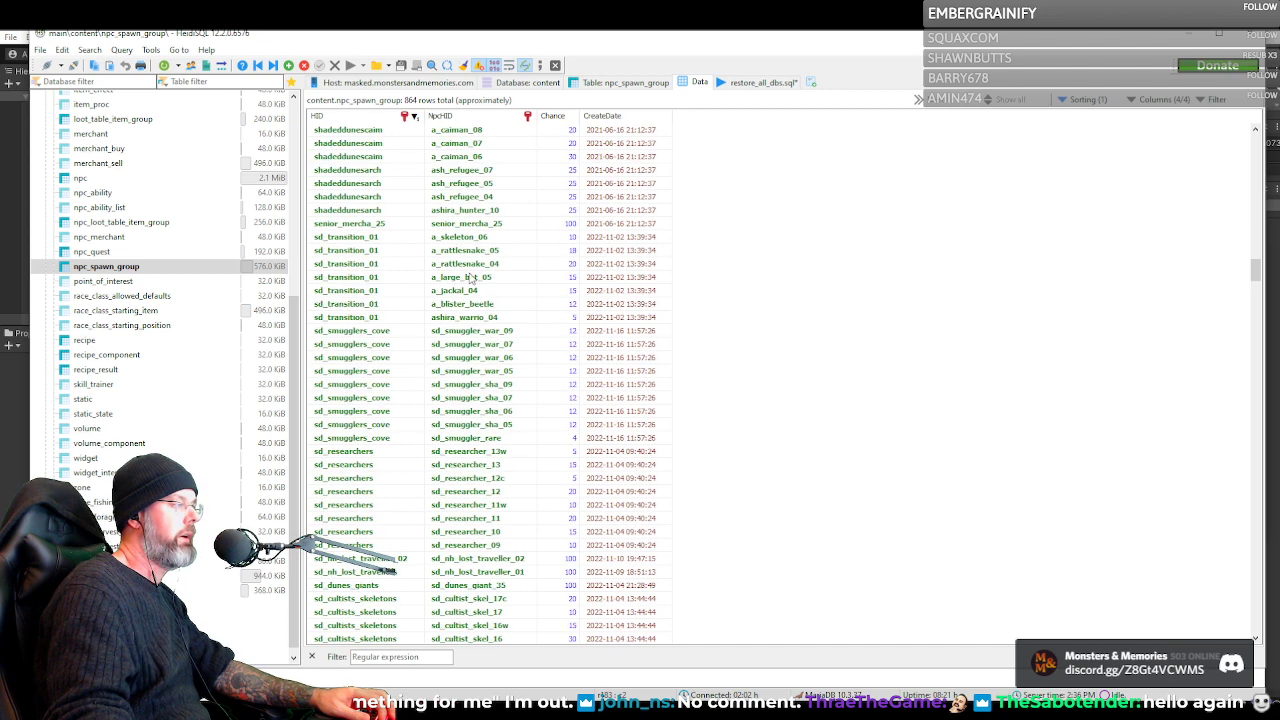
pyautogui.scroll(-10, 470, 274)
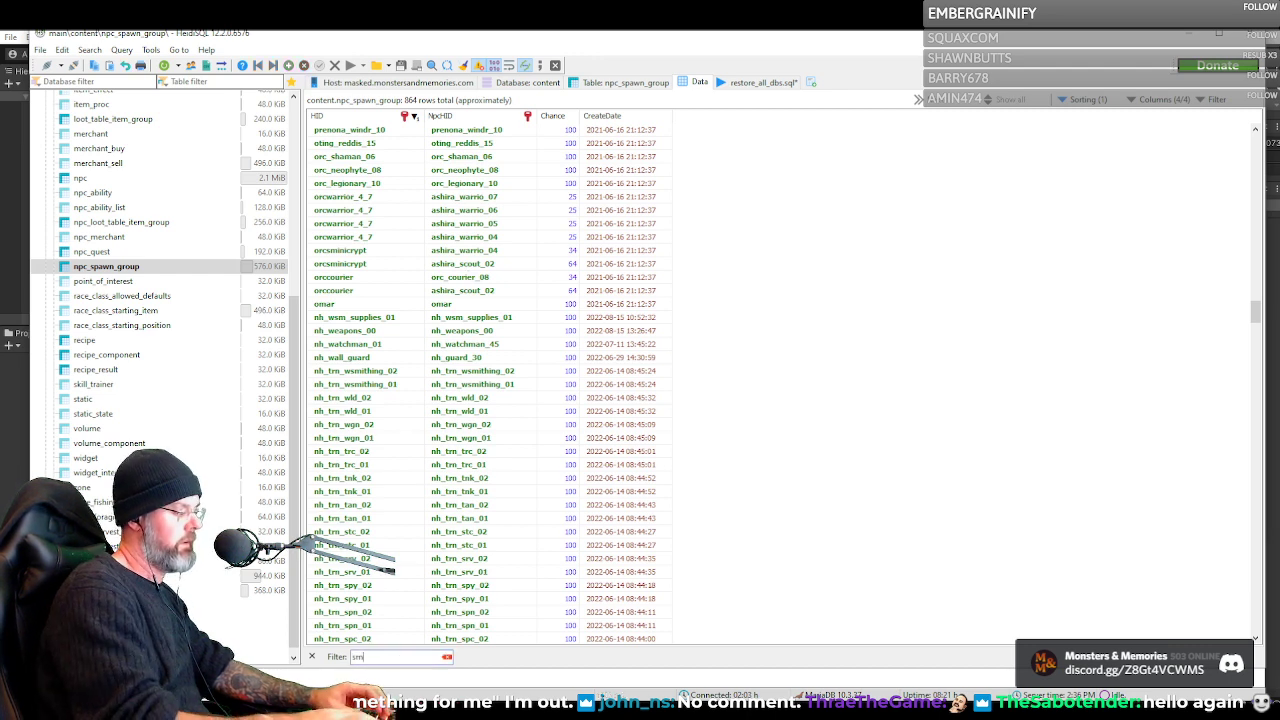
# Filter the spawn groups by smu, review the sd_smugglers_cove members and their chances, and copy the group's HID
pyautogui.write('smu')
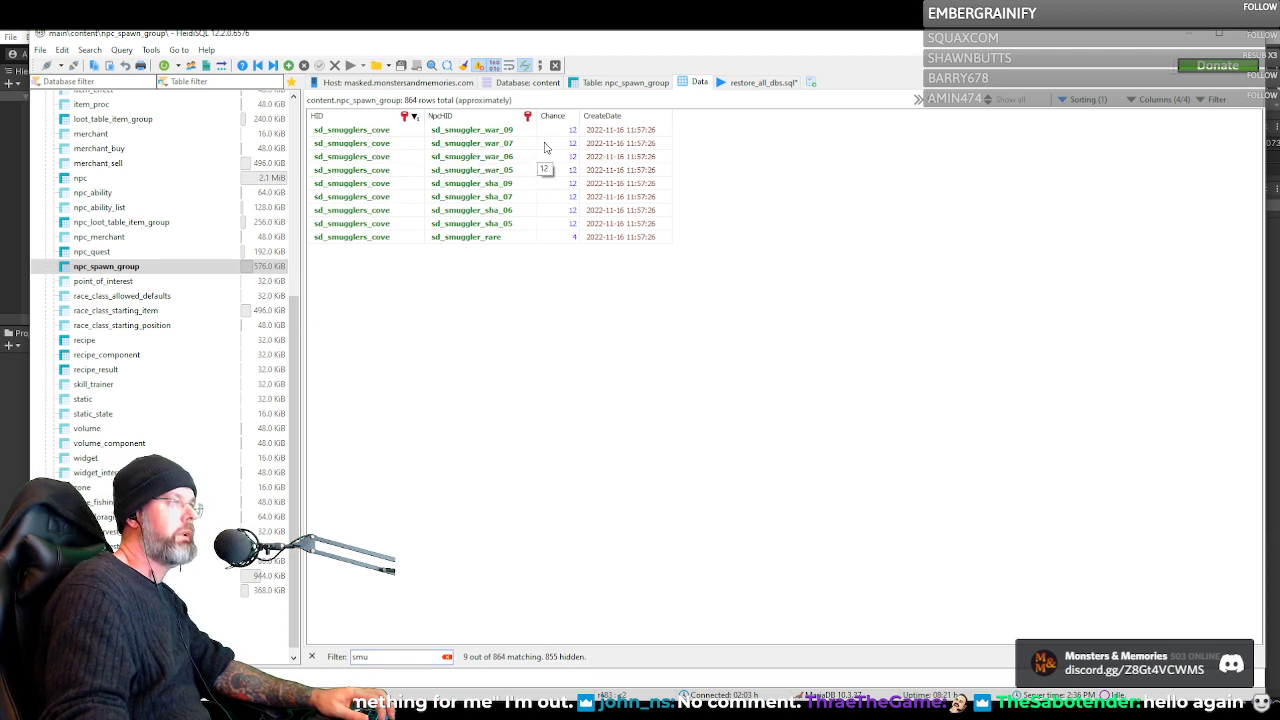
pyautogui.click(557, 240)
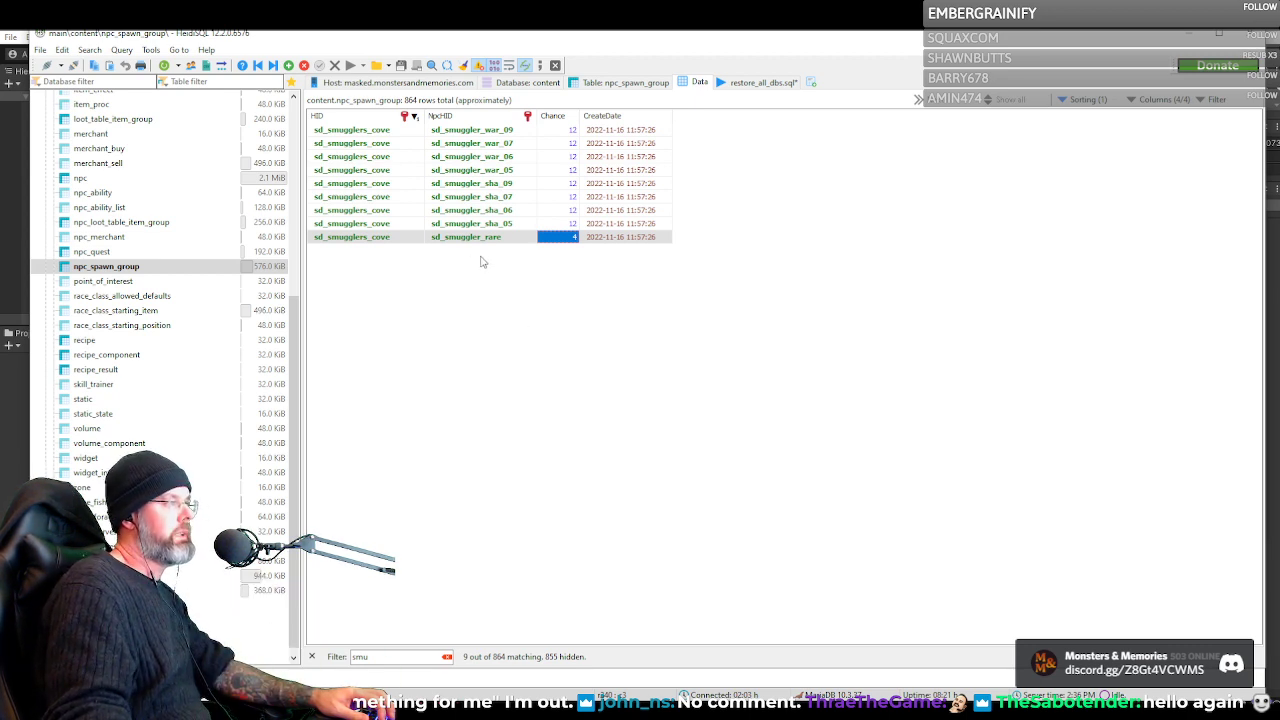
pyautogui.click(479, 198)
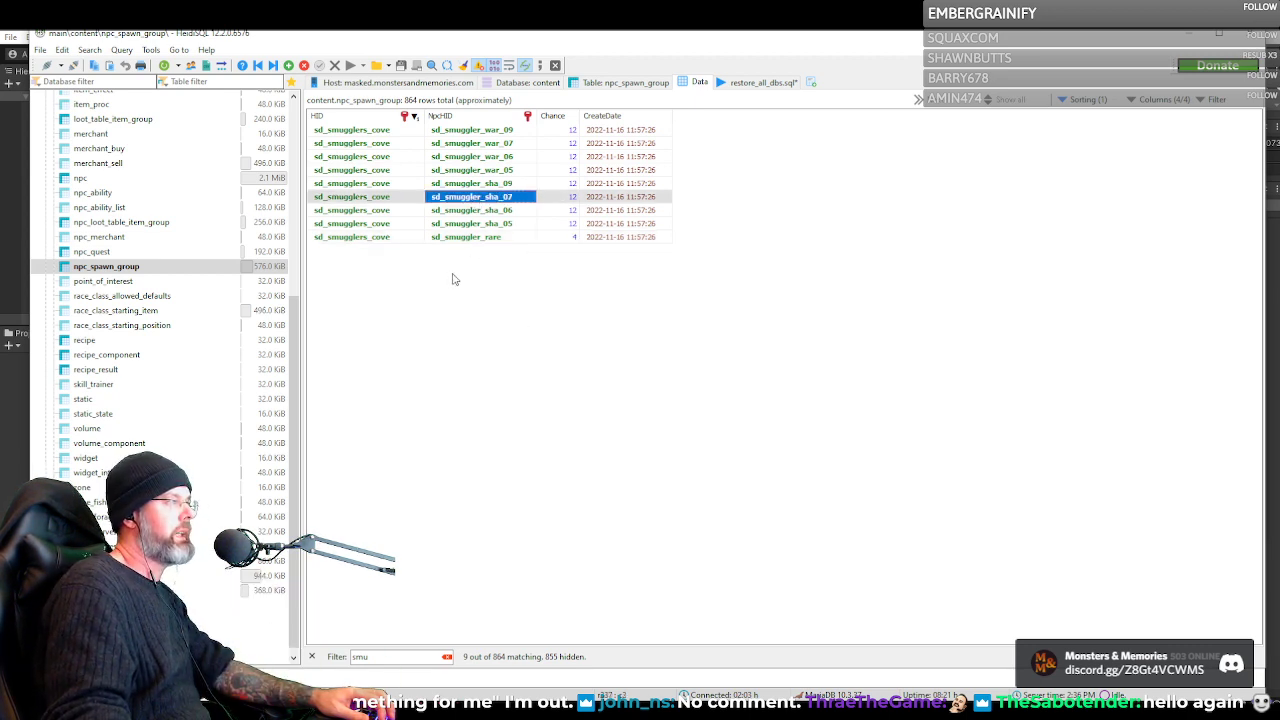
pyautogui.click(368, 238)
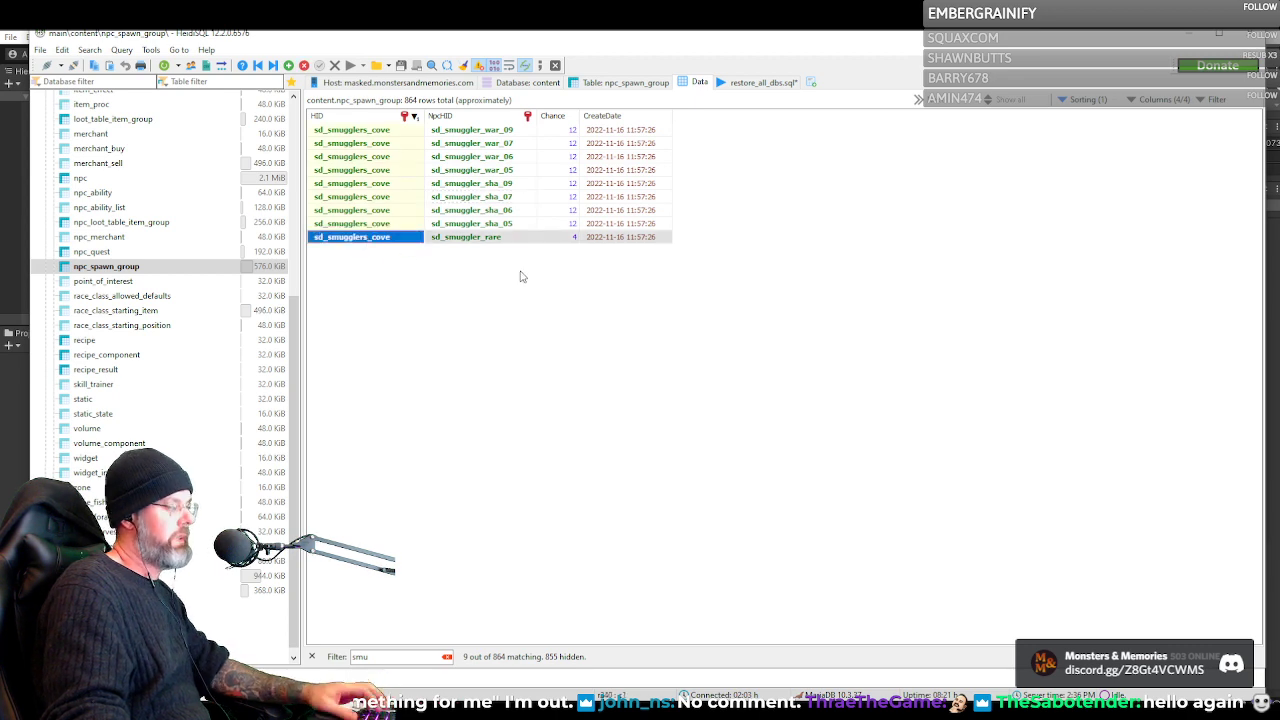
pyautogui.click(490, 330)
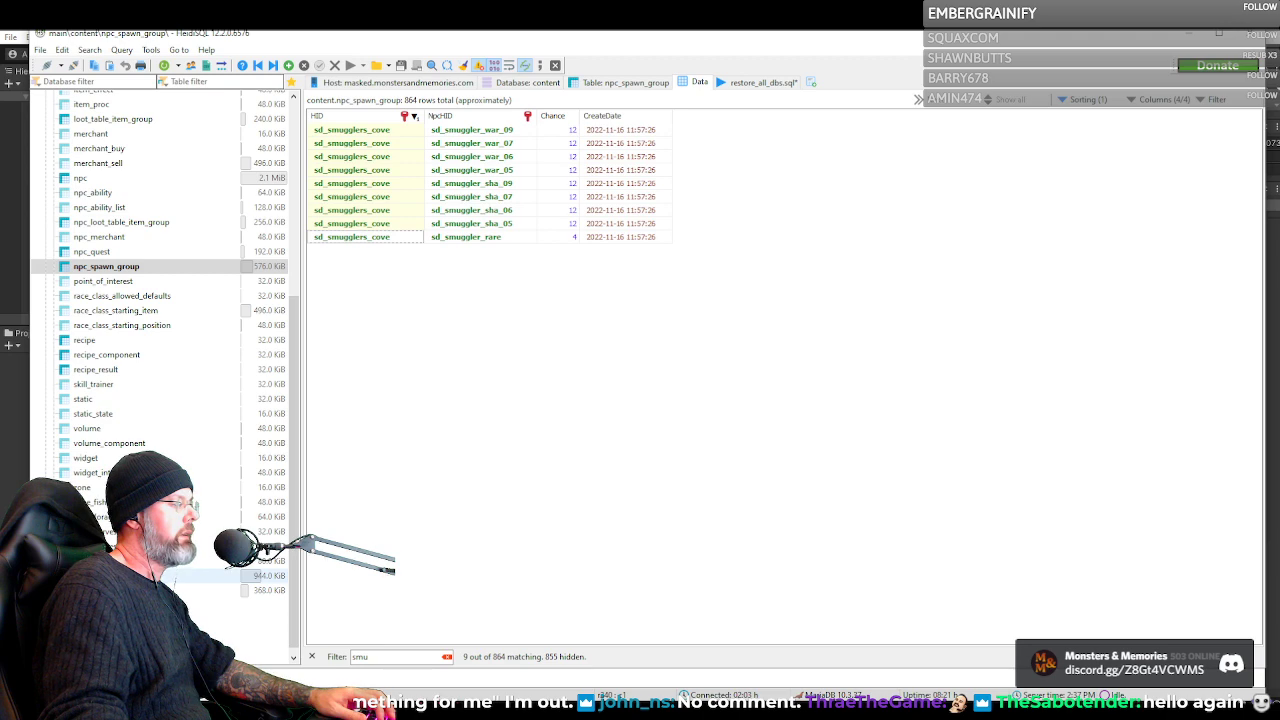
# Open the zone_spawn table's data, then switch to Unity and bring the tent camp outside NightHarbor's walls into view
pyautogui.click(112, 576)
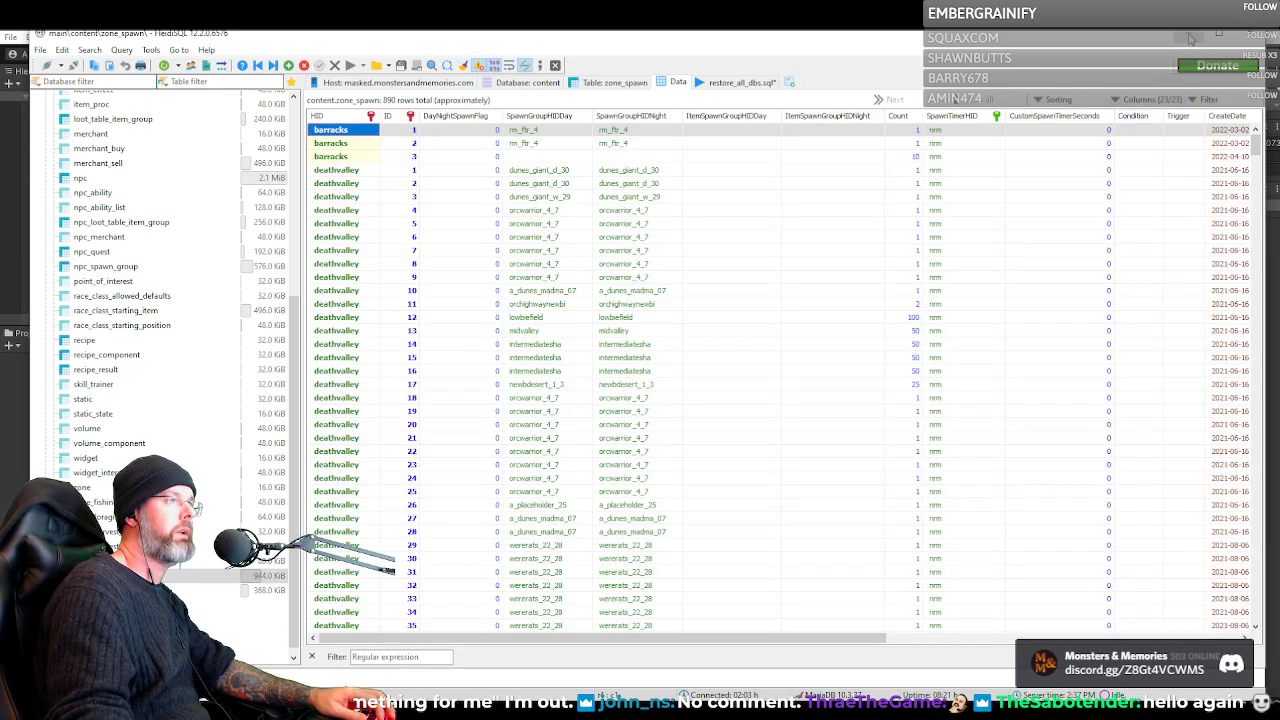
pyautogui.click(1190, 37)
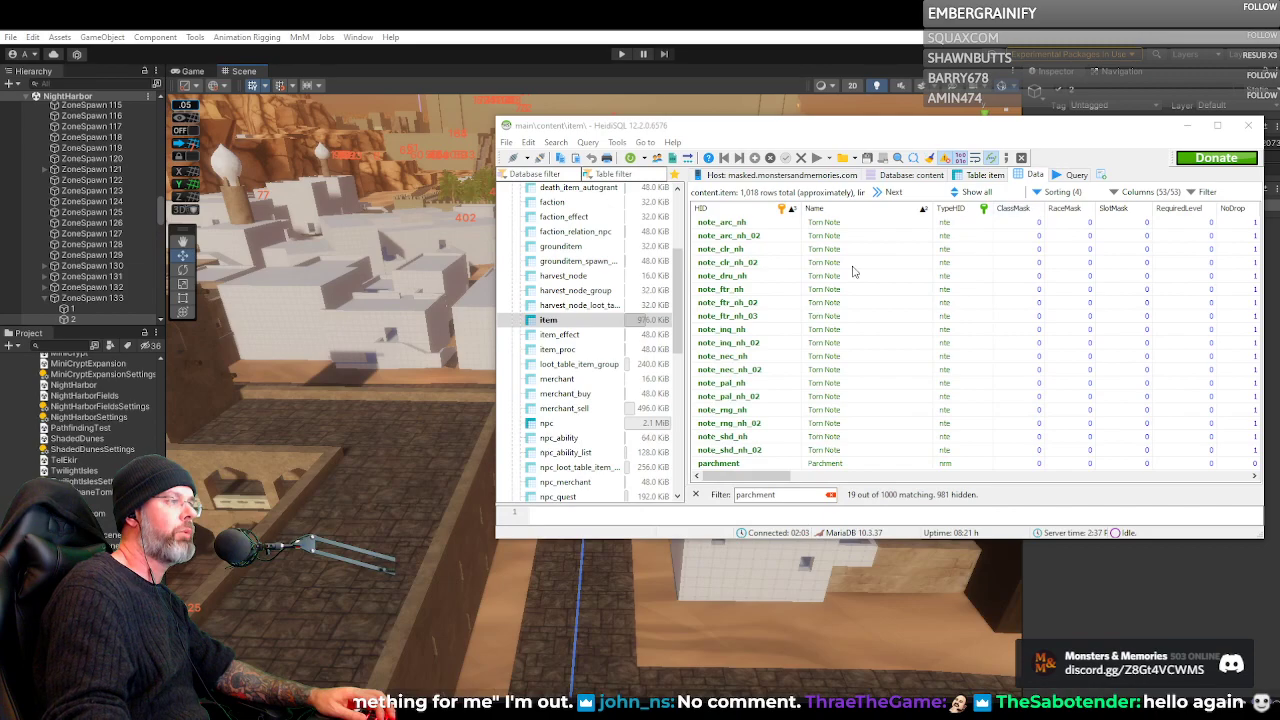
pyautogui.click(1190, 127)
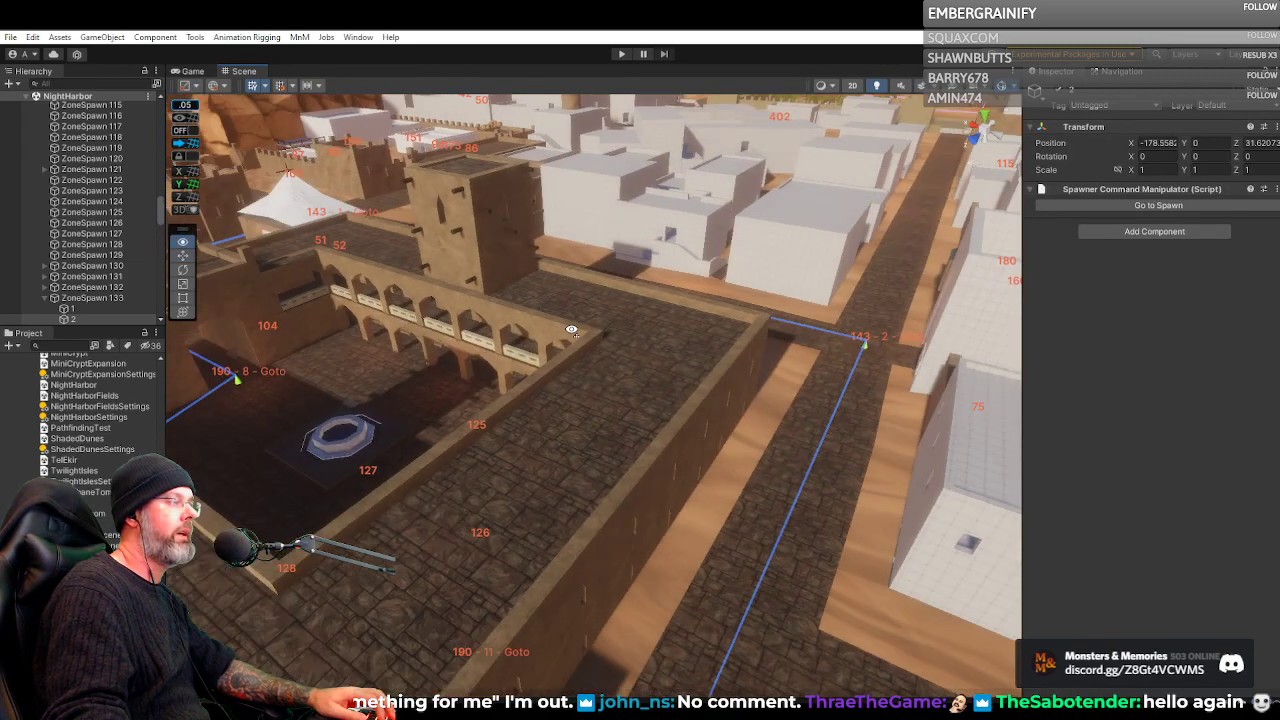
pyautogui.moveTo(572, 330); pyautogui.dragTo(200, 318)
pyautogui.press('w')
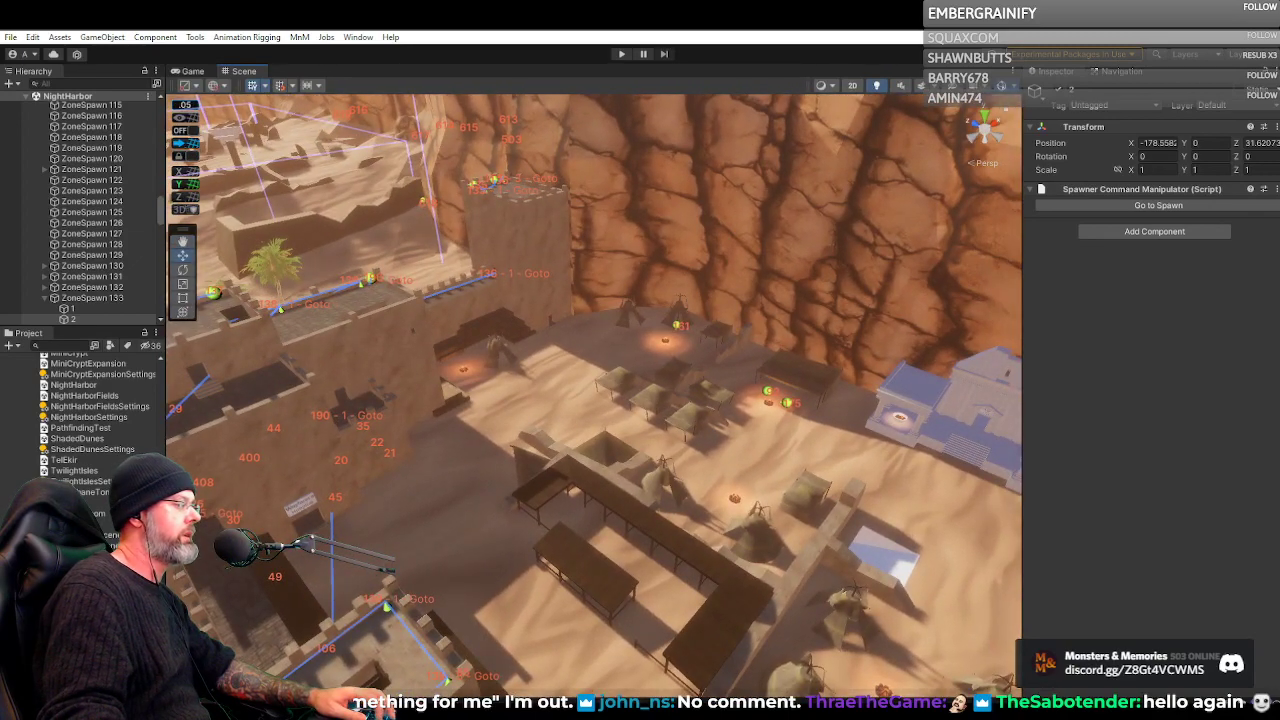
pyautogui.moveTo(629, 388); pyautogui.dragTo(620, 195)
# Dock the Zone Panel beneath the Inspector and enlarge it so the spawner creation fields are readable
pyautogui.moveTo(644, 283); pyautogui.dragTo(1102, 422)
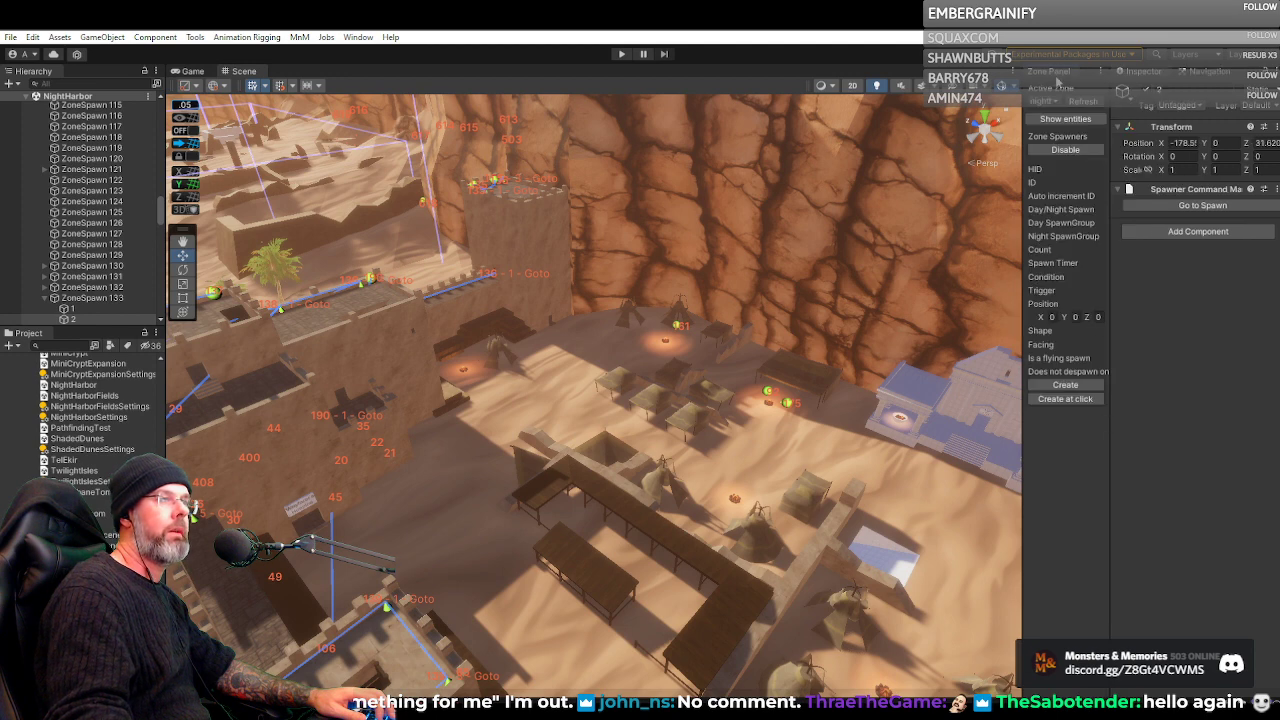
pyautogui.moveTo(1056, 76); pyautogui.dragTo(1190, 546)
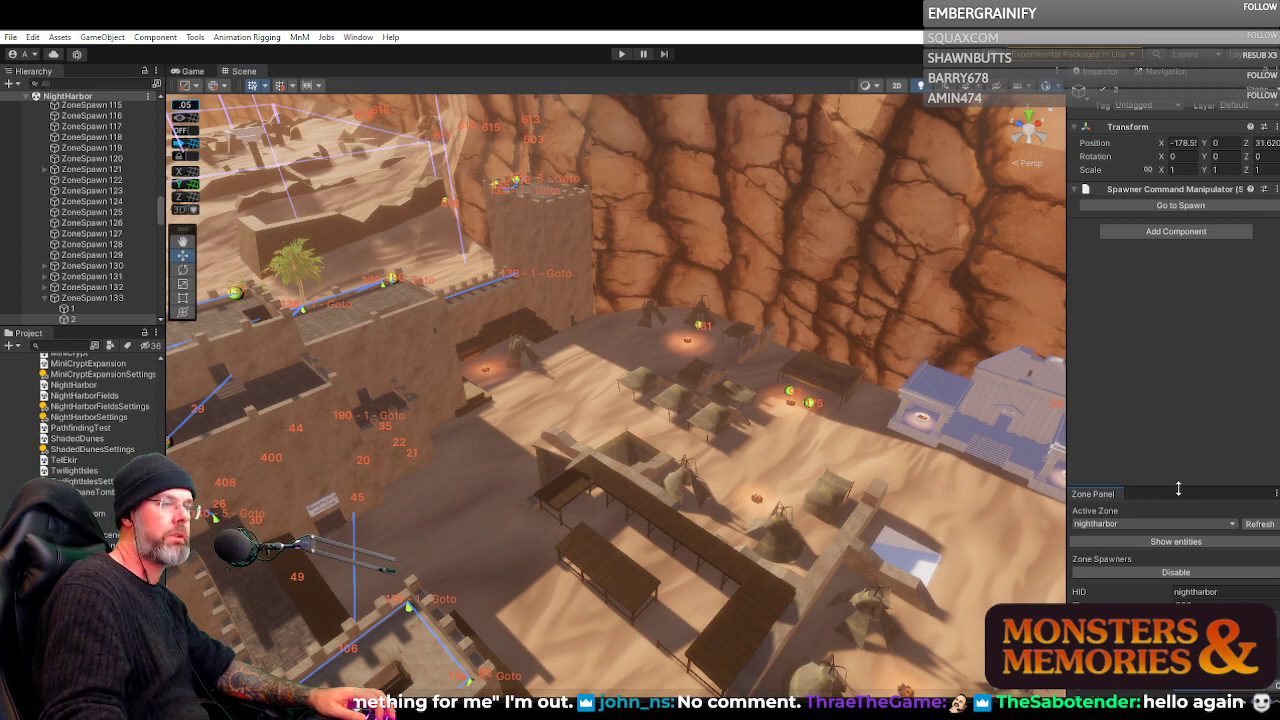
pyautogui.moveTo(1179, 488); pyautogui.dragTo(1176, 461)
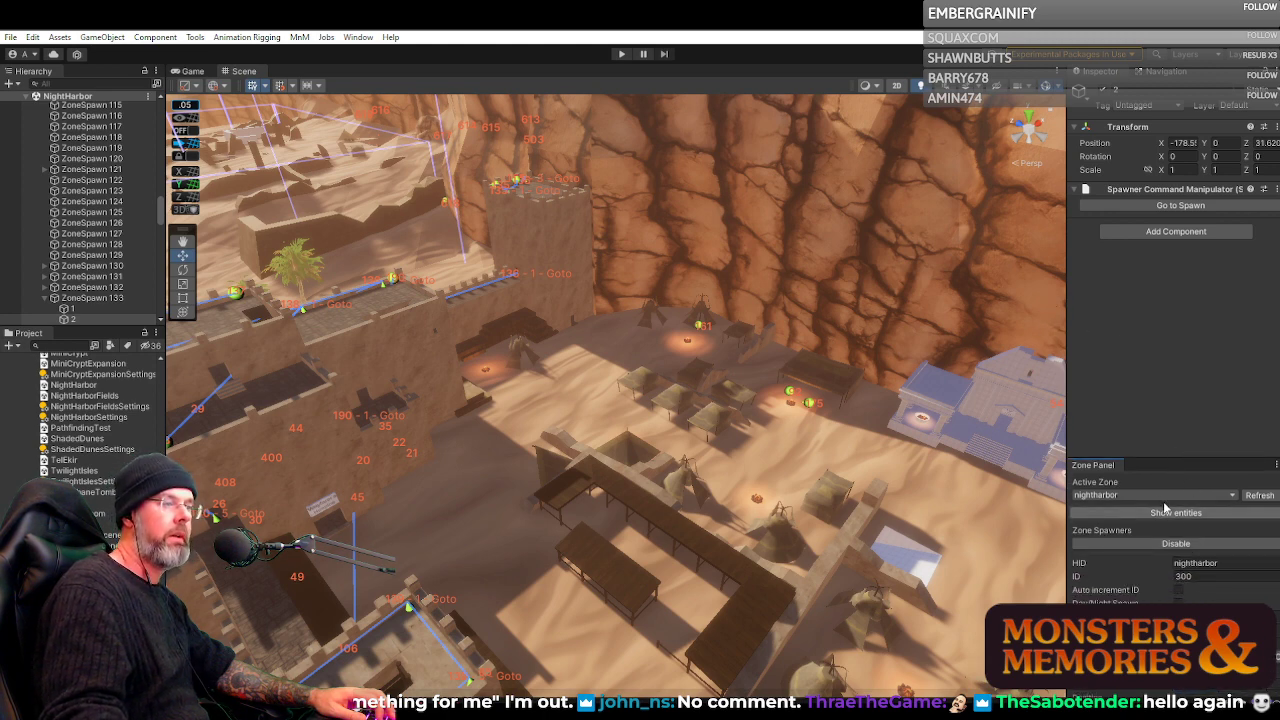
pyautogui.moveTo(1067, 443); pyautogui.dragTo(977, 443)
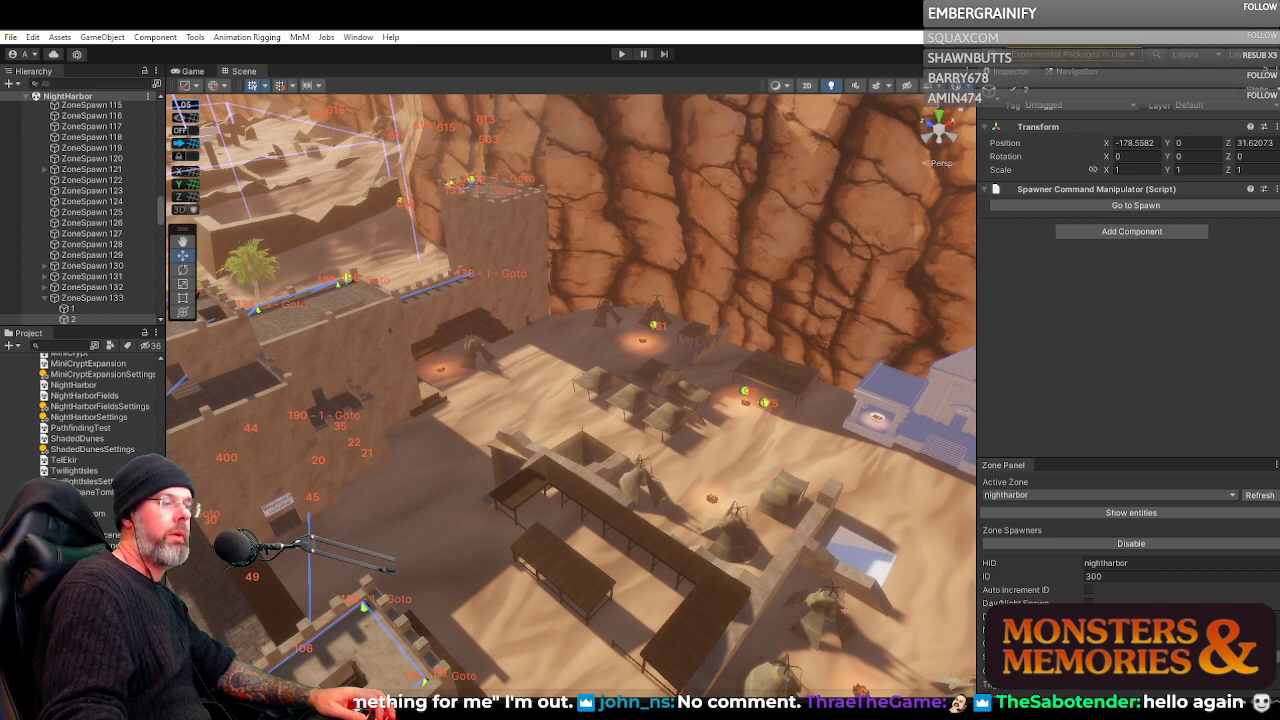
pyautogui.moveTo(1067, 460); pyautogui.dragTo(1046, 331)
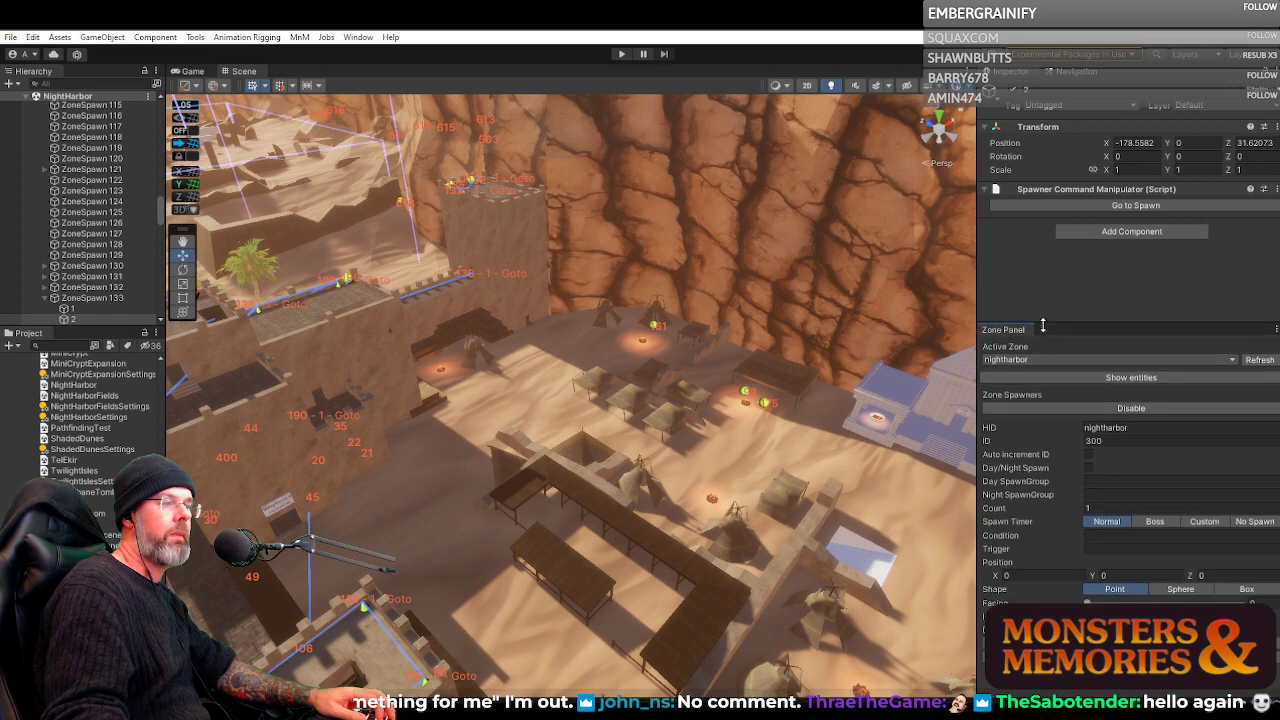
# Try sd_smugglers_cove as the Day SpawnGroup for a new nightharbor spawner, and clear the field again
pyautogui.click(1180, 481)
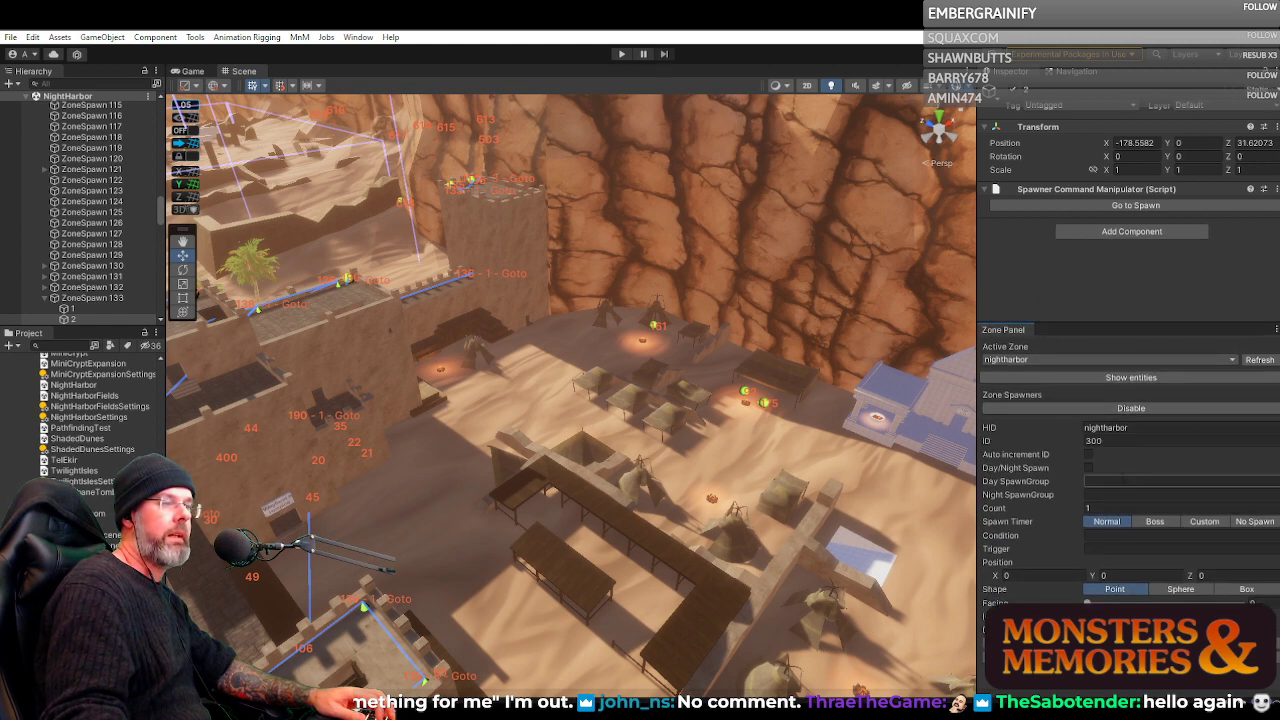
pyautogui.write('sd_smugglers_cove')
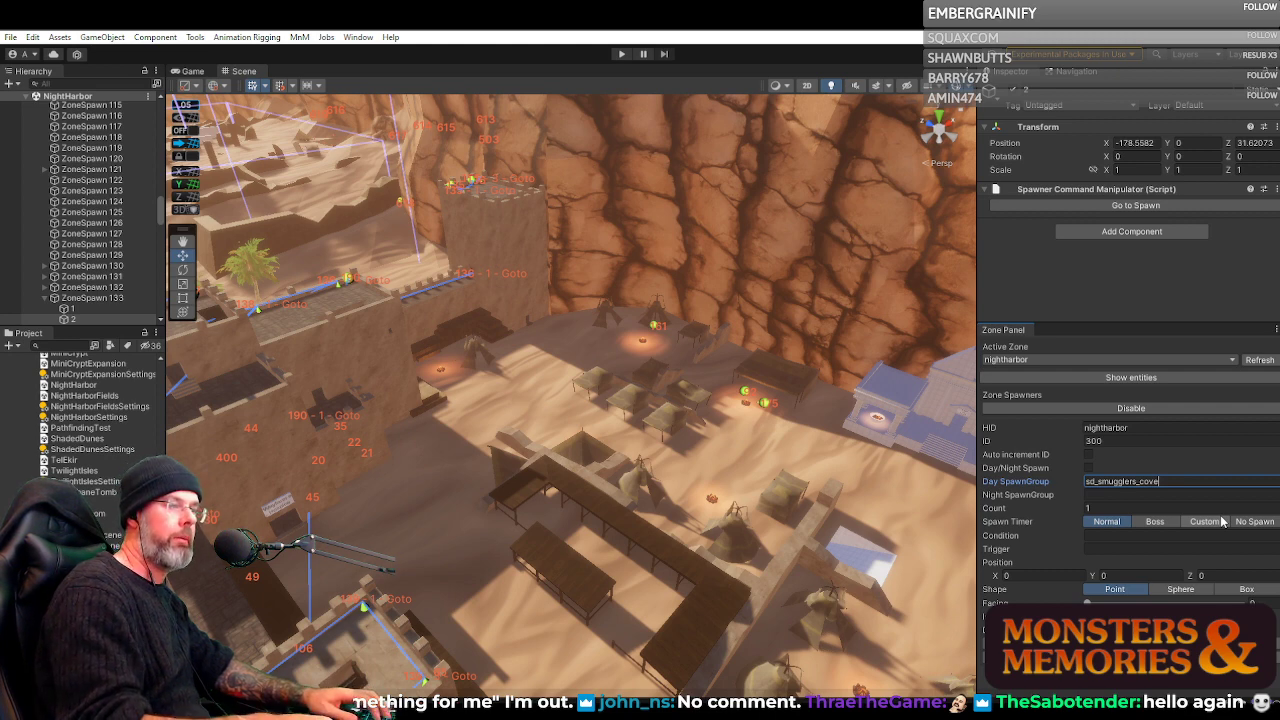
pyautogui.hotkey('ctrl', 'a')
pyautogui.press('BackSpace')
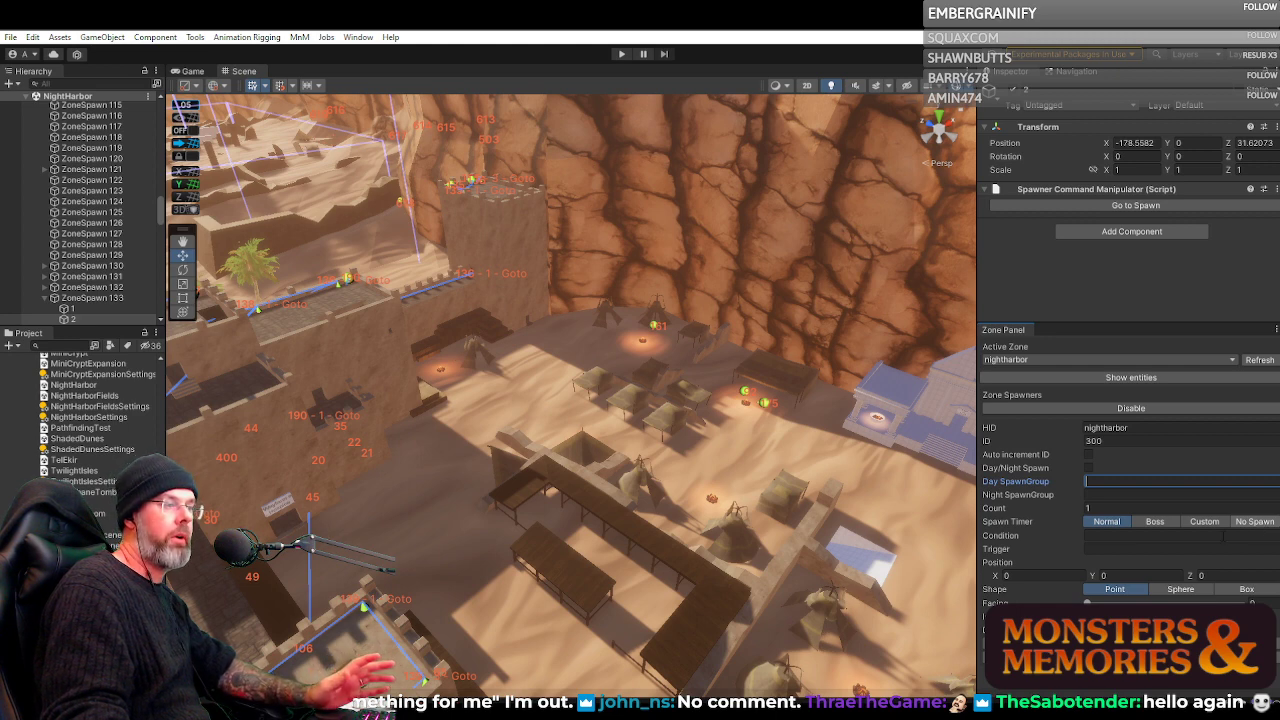
pyautogui.click(1100, 549)
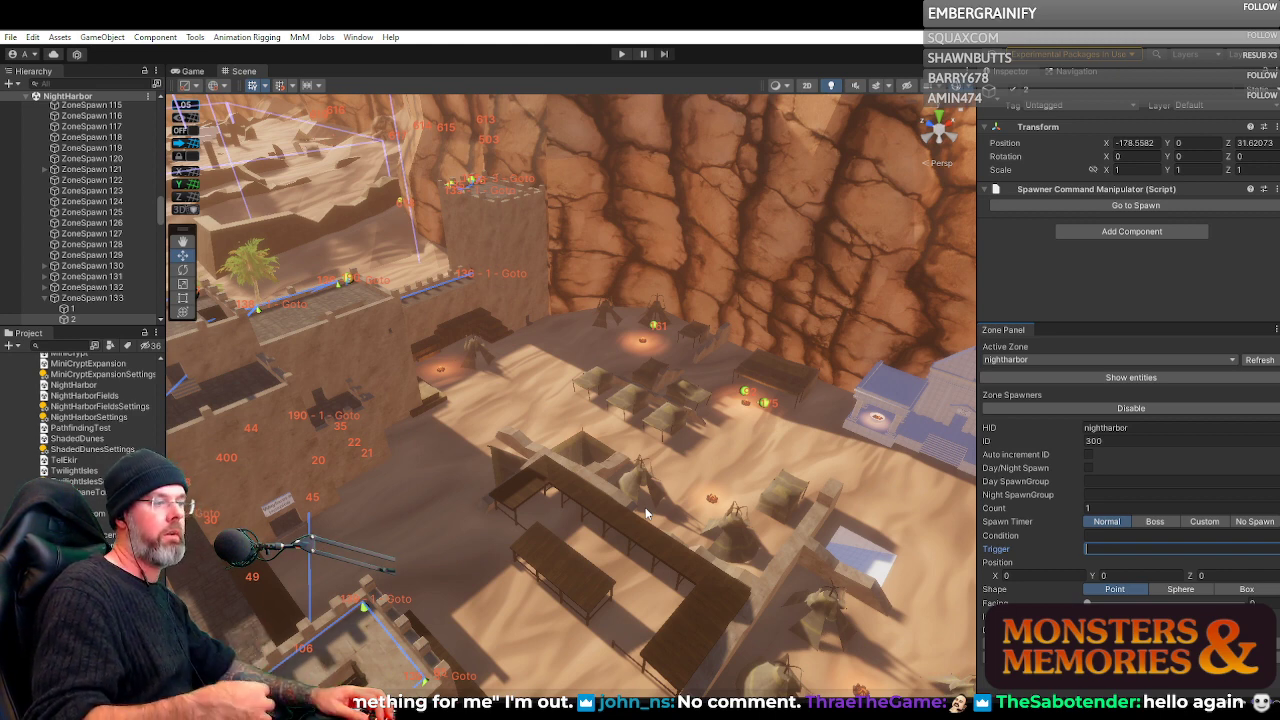
# Select spawner 175 beside the campfire in the tent camp and try out a different facing
pyautogui.moveTo(712, 408); pyautogui.dragTo(865, 360)
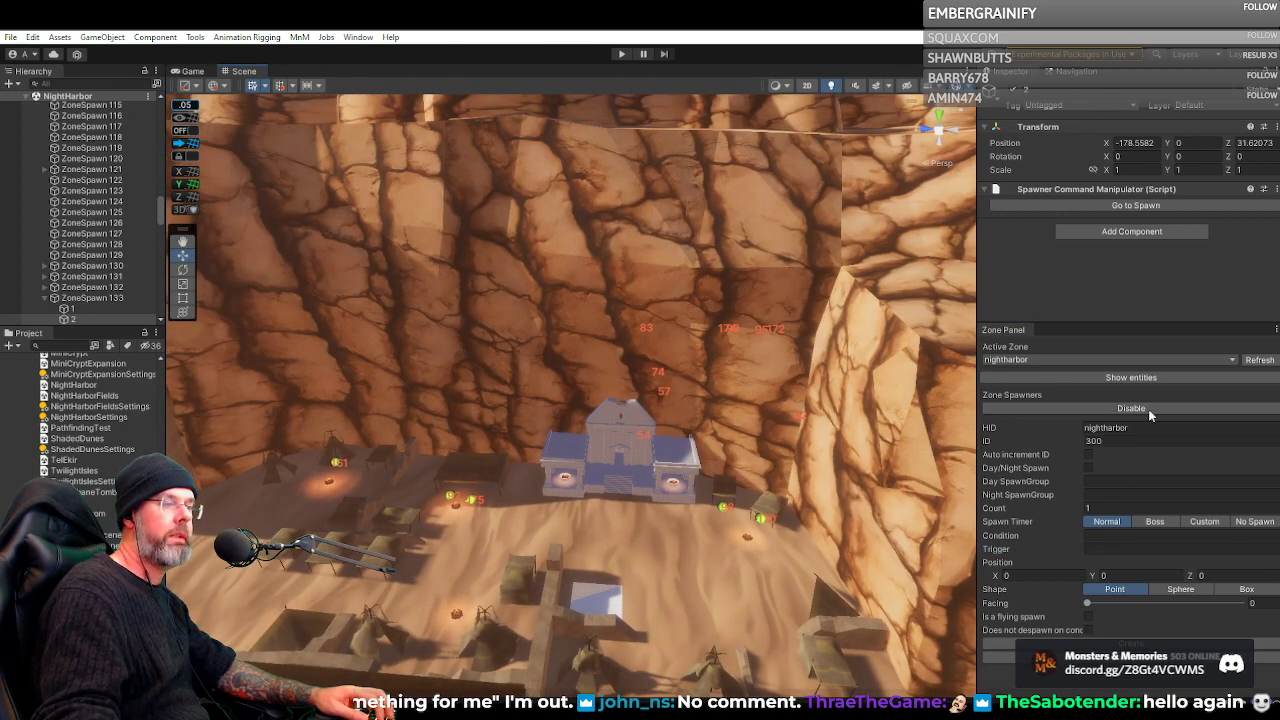
pyautogui.moveTo(785, 530); pyautogui.dragTo(350, 440)
pyautogui.press('w')
pyautogui.press('d')
pyautogui.press('s')
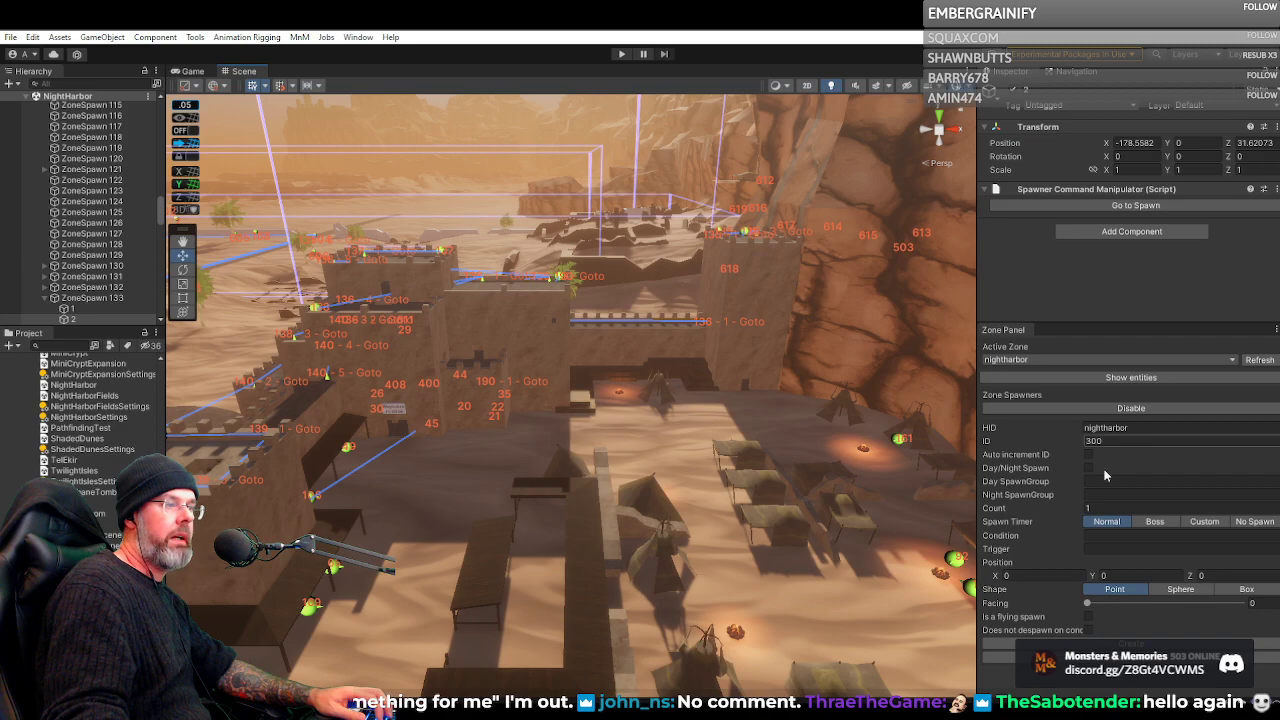
pyautogui.press('w')
pyautogui.moveTo(617, 452); pyautogui.dragTo(915, 485)
pyautogui.press('w')
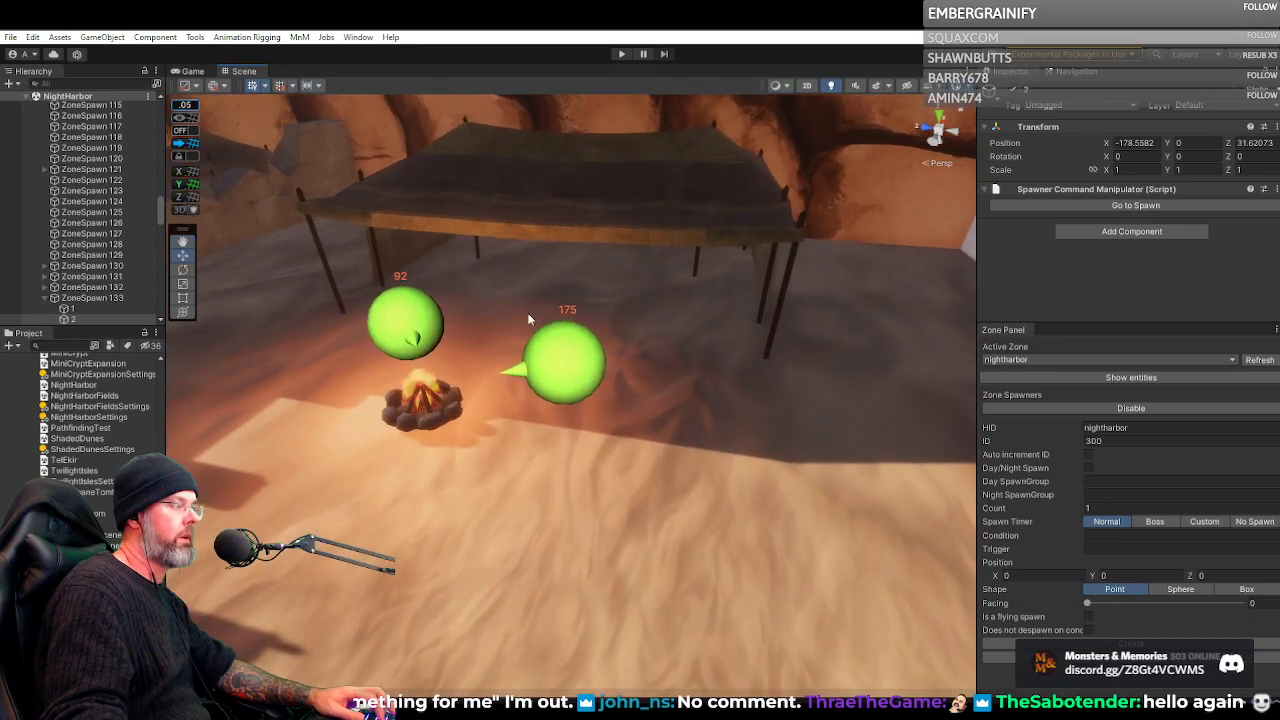
pyautogui.click(543, 377)
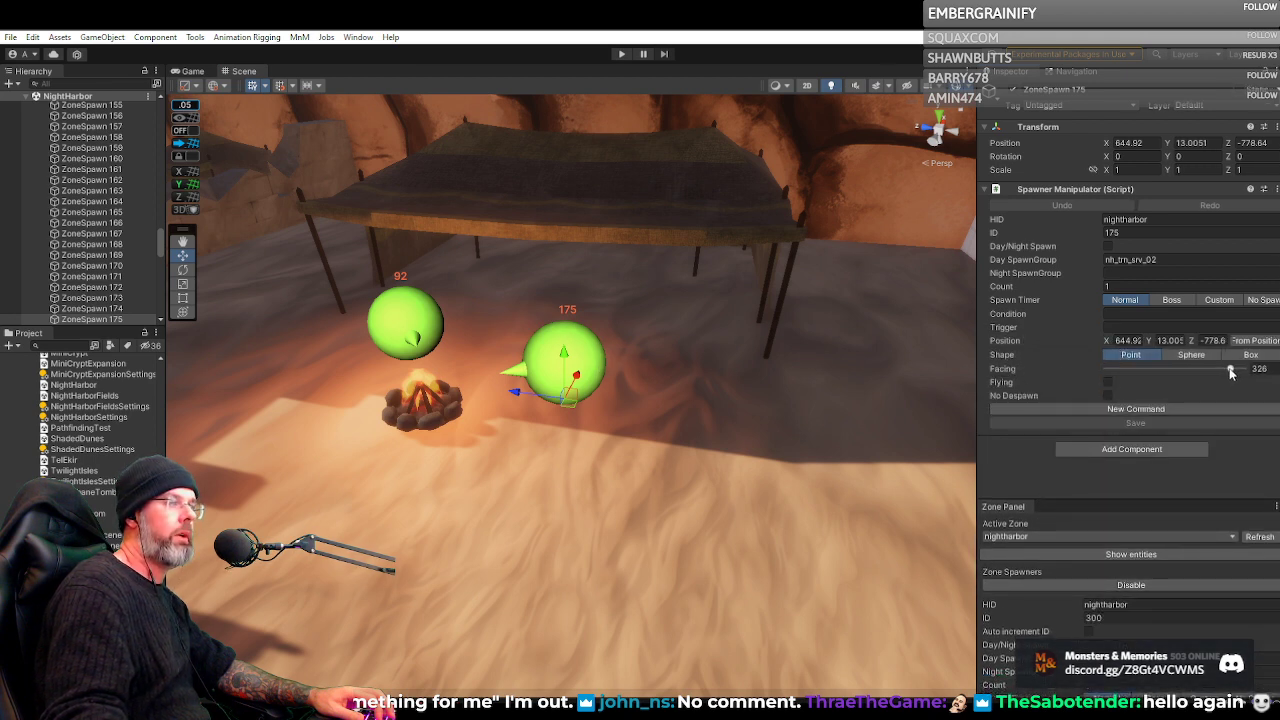
pyautogui.moveTo(1230, 372); pyautogui.dragTo(1176, 384)
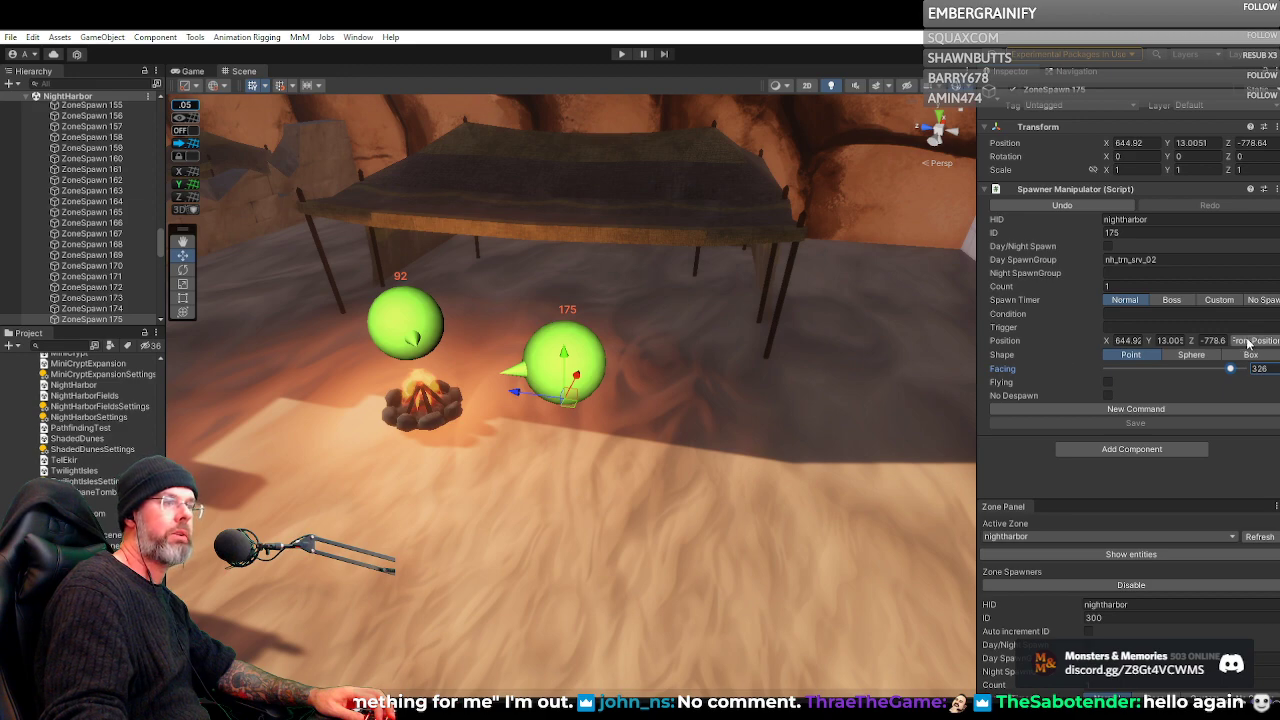
# Select spawner 190 on the city wall's rooftop to show its spawner settings
pyautogui.moveTo(547, 498); pyautogui.dragTo(226, 564)
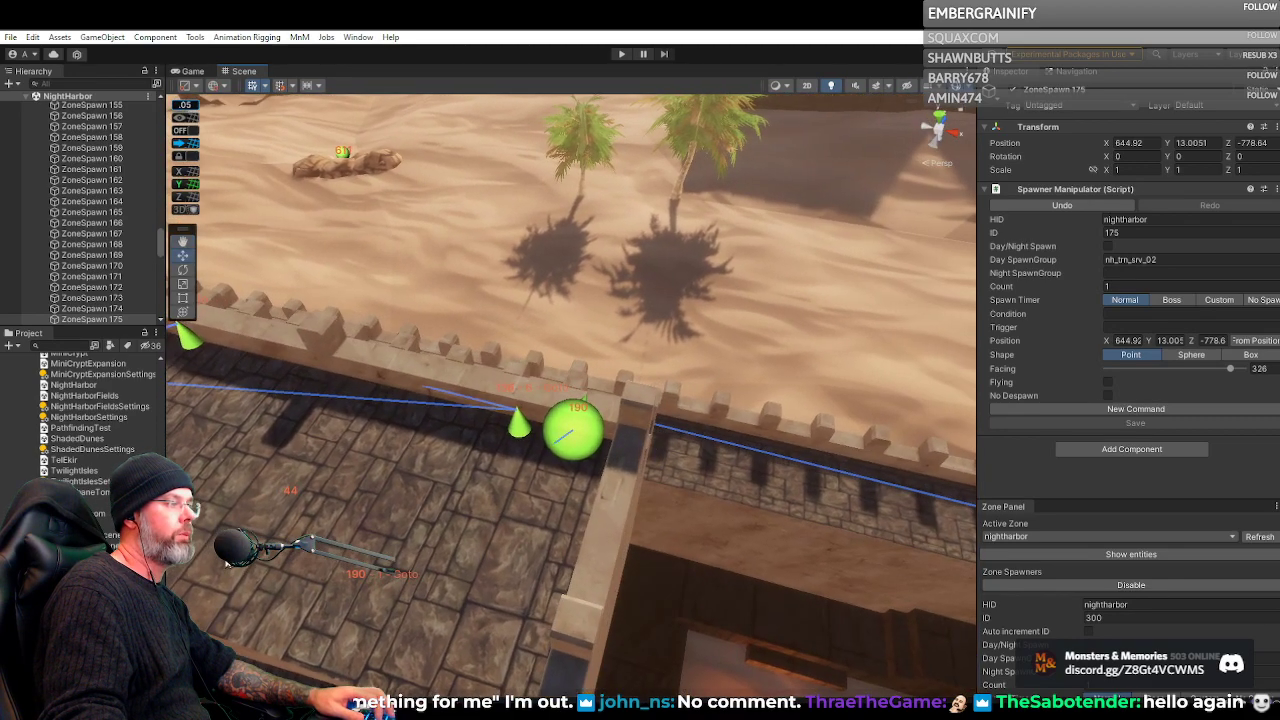
pyautogui.click(584, 431)
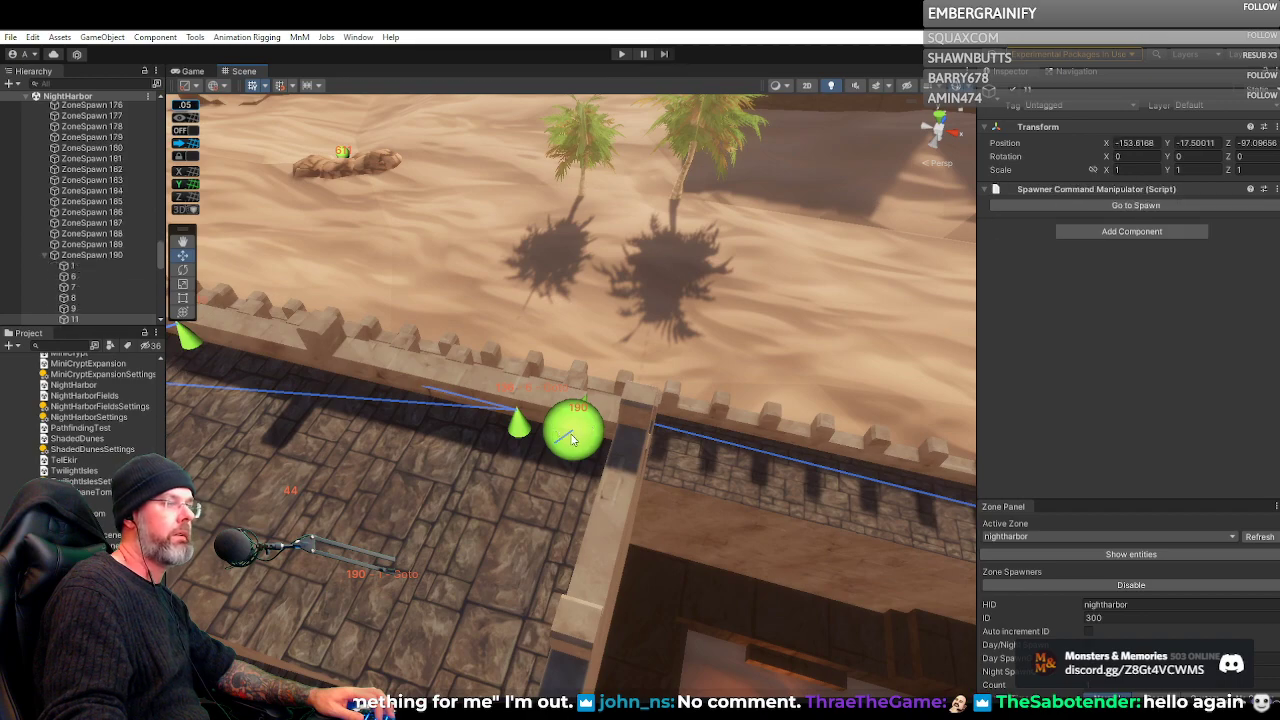
pyautogui.moveTo(714, 472); pyautogui.dragTo(641, 358)
pyautogui.click(647, 418)
# Examine spawner 190's command sequence, from Pause, Goto and the Night condition to Despawn, along with its path through the building
pyautogui.scroll(-5, 1046, 450)
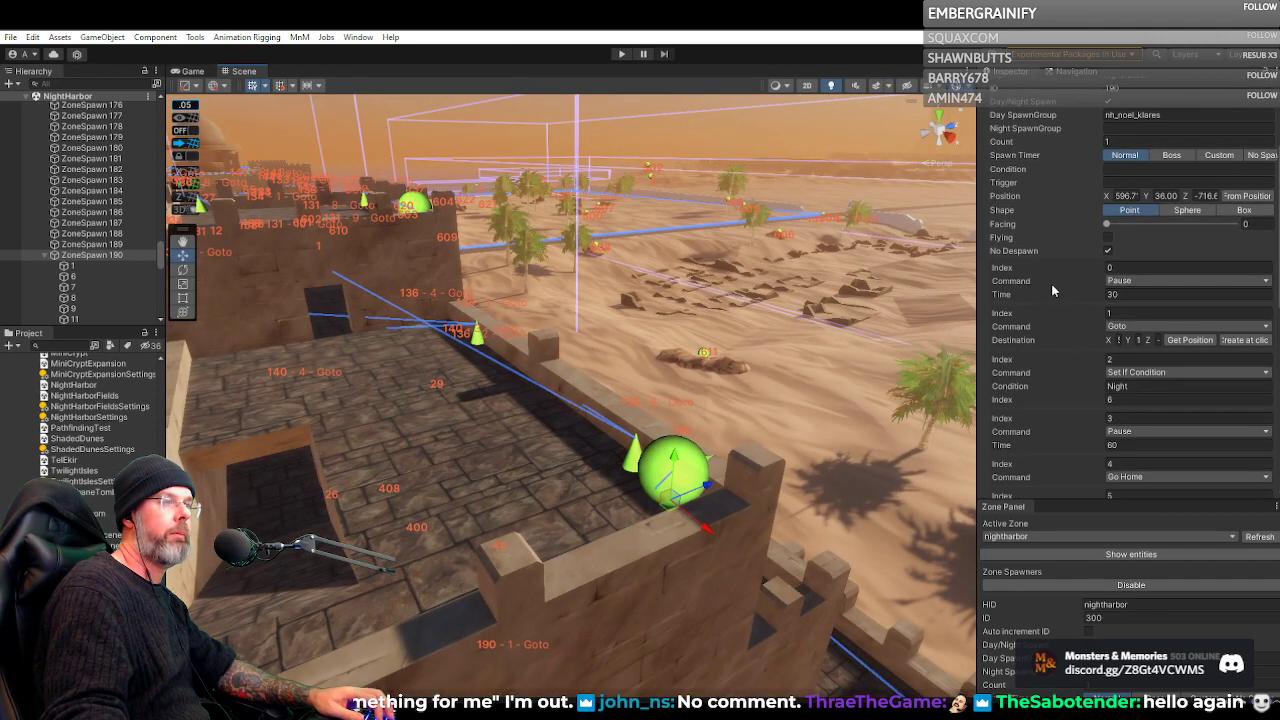
pyautogui.scroll(-15, 1050, 295)
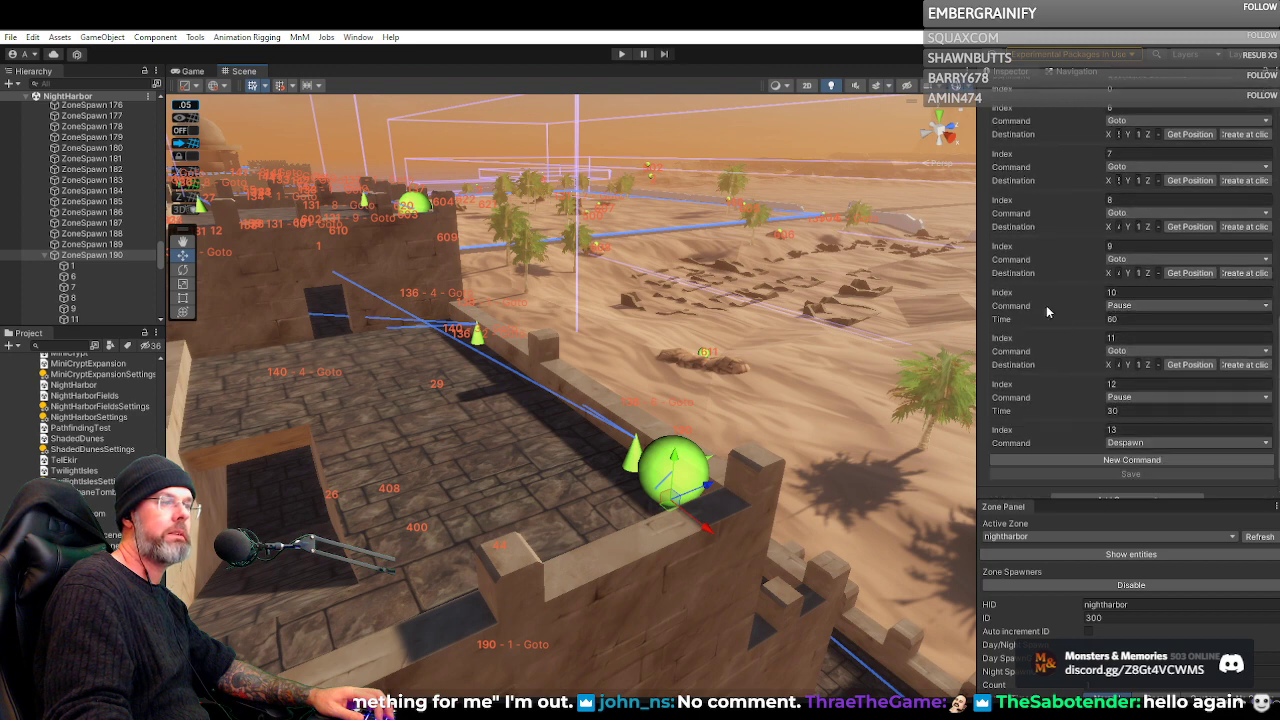
pyautogui.scroll(15, 1046, 305)
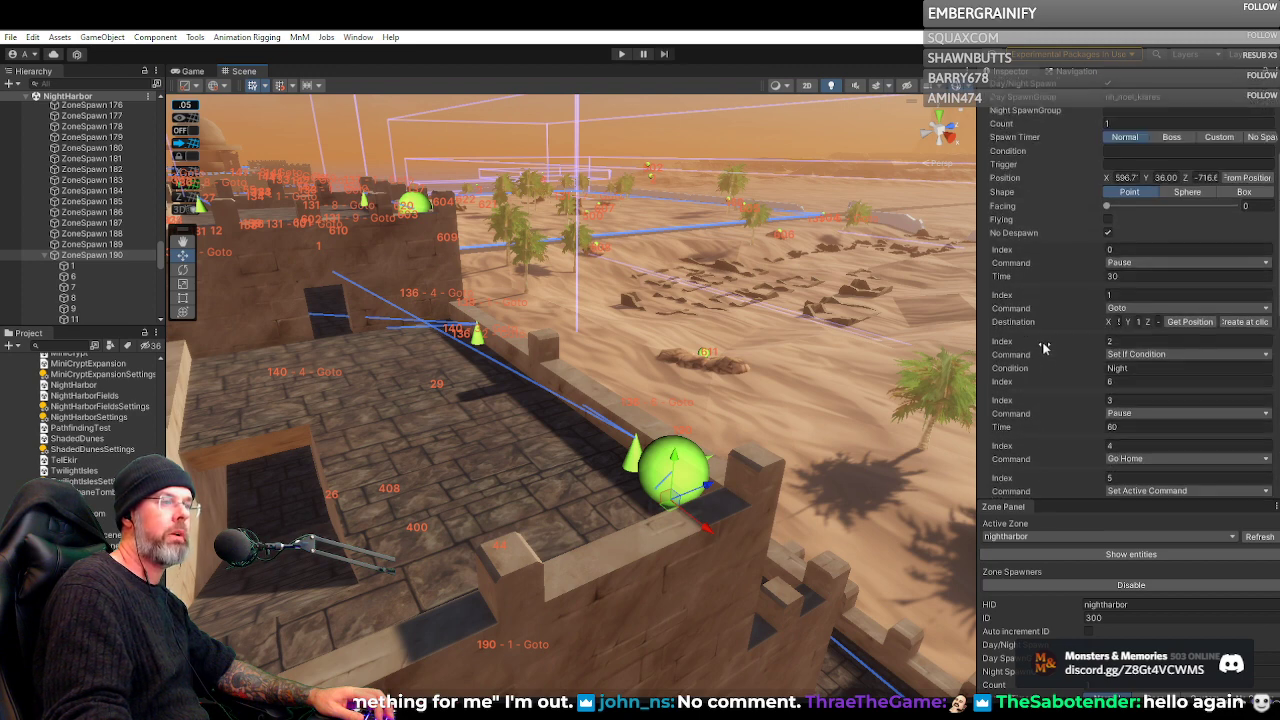
pyautogui.scroll(5, 1043, 347)
pyautogui.scroll(-2, 1043, 347)
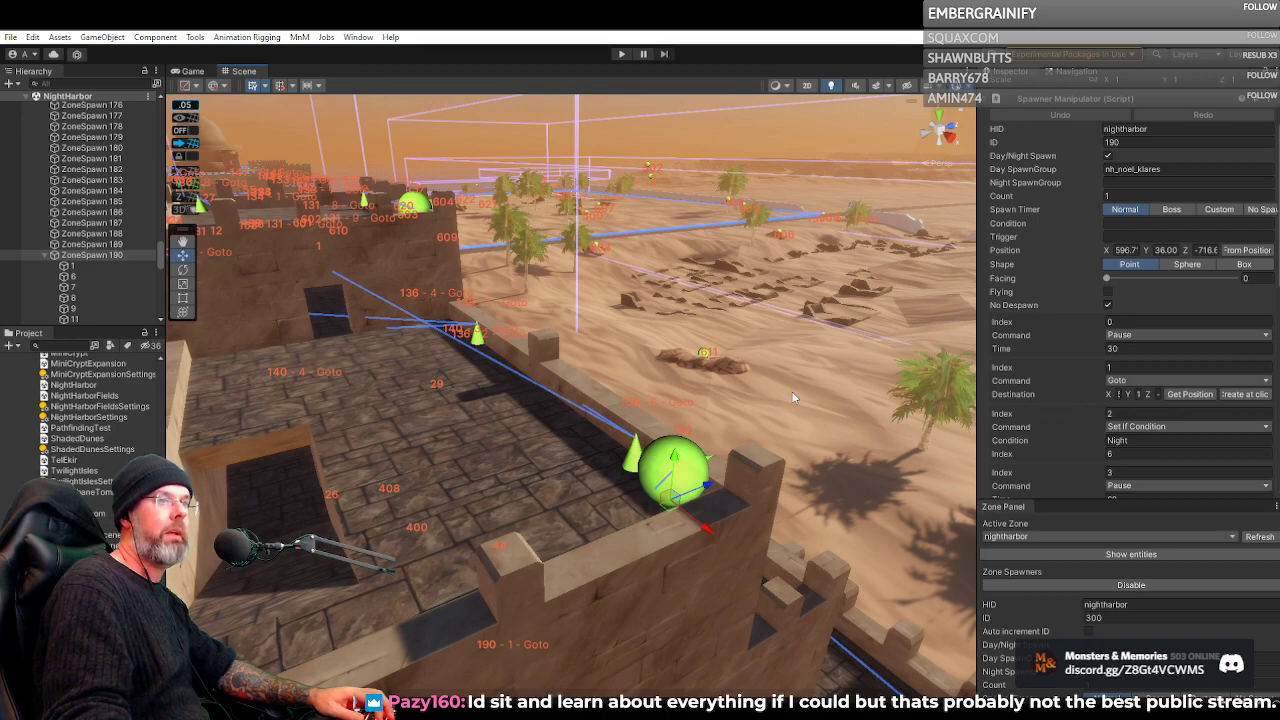
pyautogui.moveTo(780, 392); pyautogui.dragTo(480, 296)
pyautogui.scroll(-2, 1058, 339)
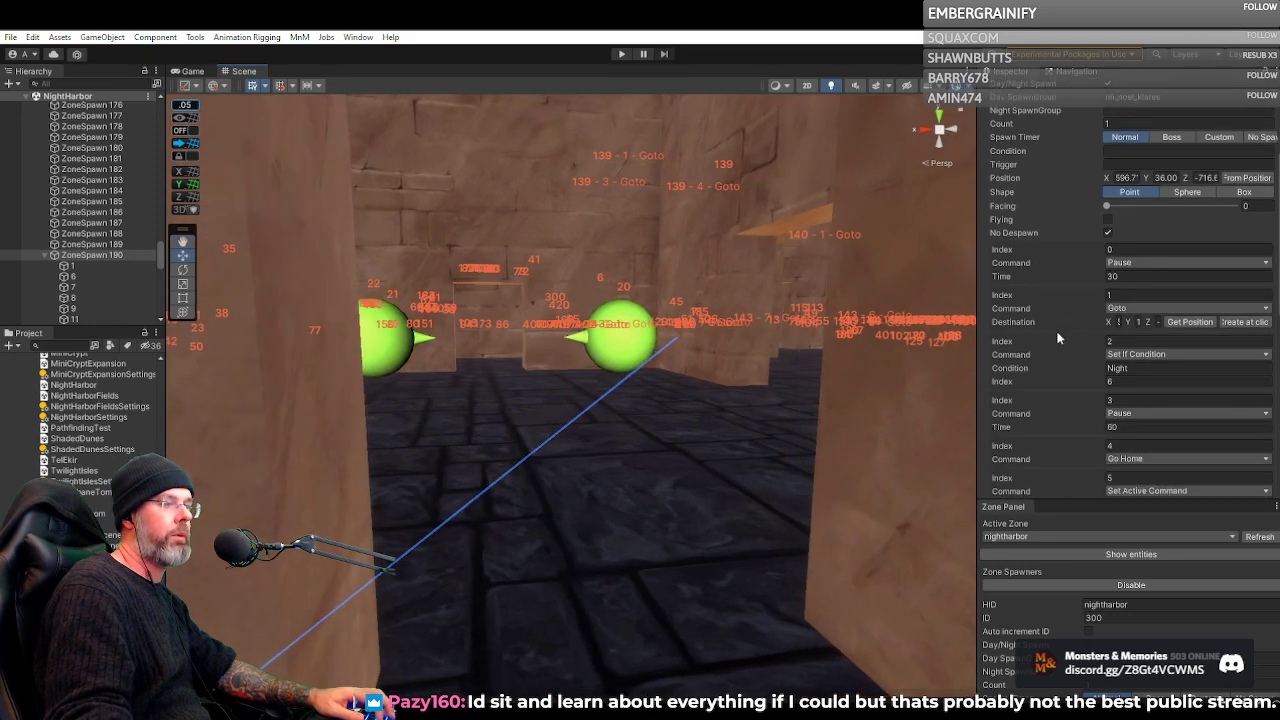
# Check the Goto waypoint cone in the corridor and return to spawner 190's settings
pyautogui.click(640, 332)
pyautogui.moveTo(727, 398); pyautogui.dragTo(573, 524)
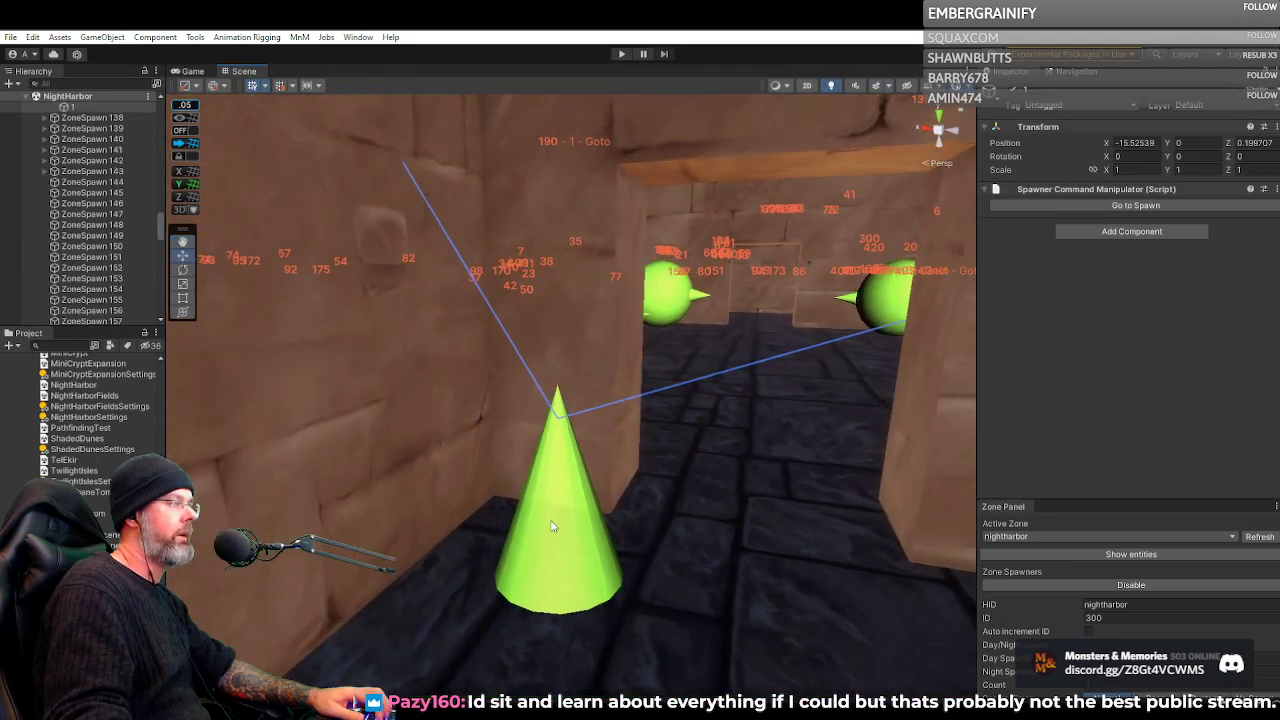
pyautogui.click(550, 526)
pyautogui.click(92, 309)
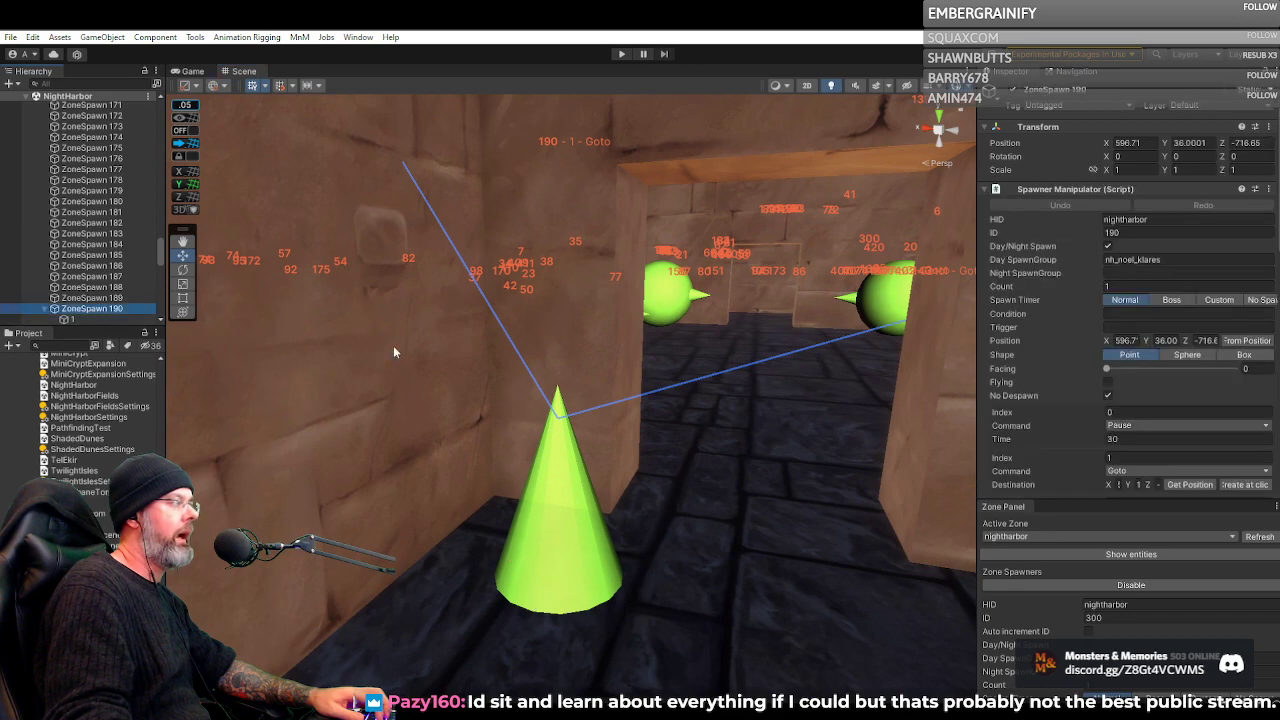
# Inspect spawner 190's own first Goto waypoint at the corridor's bend, and reselect spawner 190
pyautogui.click(833, 422)
pyautogui.moveTo(833, 422); pyautogui.dragTo(932, 393)
pyautogui.press('w')
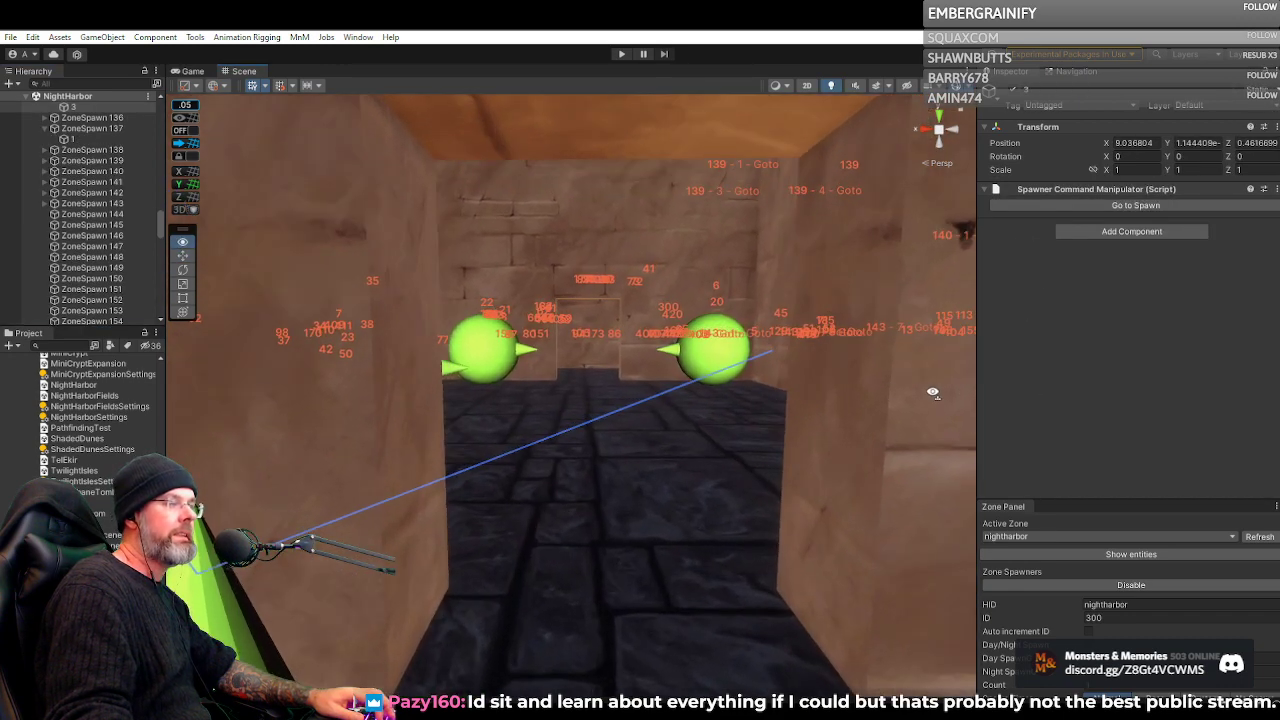
pyautogui.press('s')
pyautogui.moveTo(506, 459); pyautogui.dragTo(615, 530)
pyautogui.press('w')
pyautogui.click(620, 533)
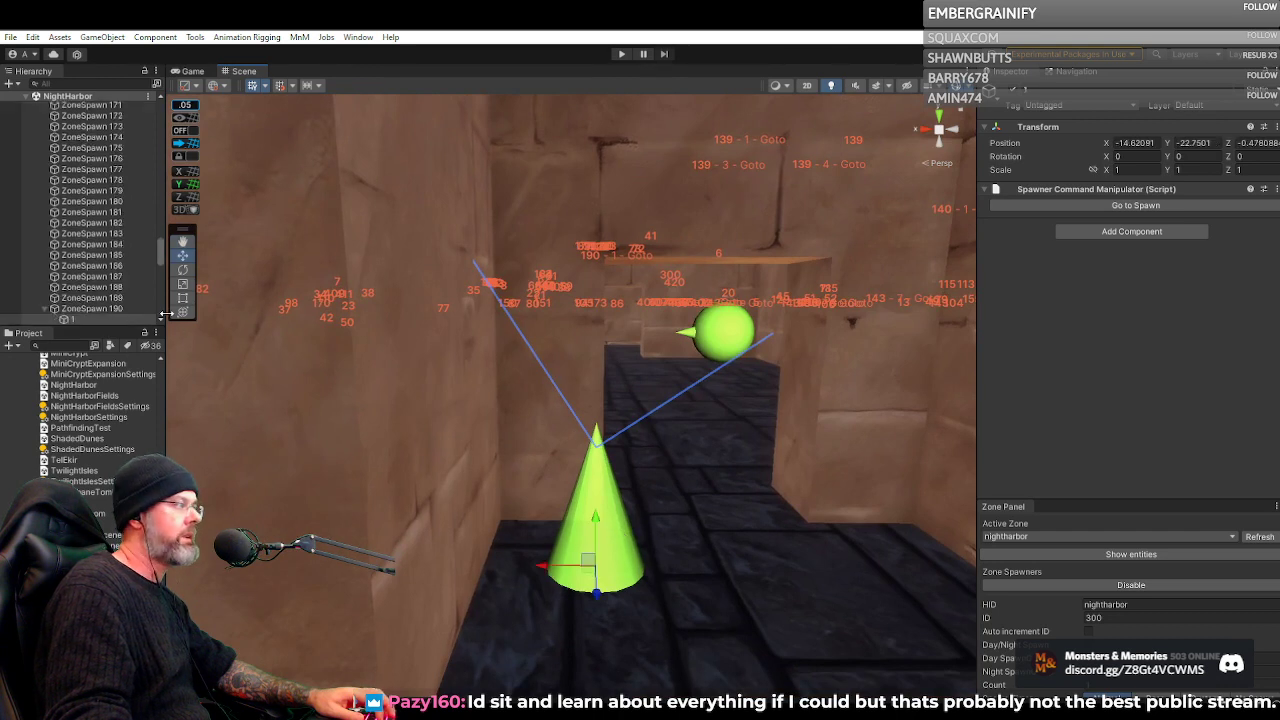
pyautogui.click(86, 309)
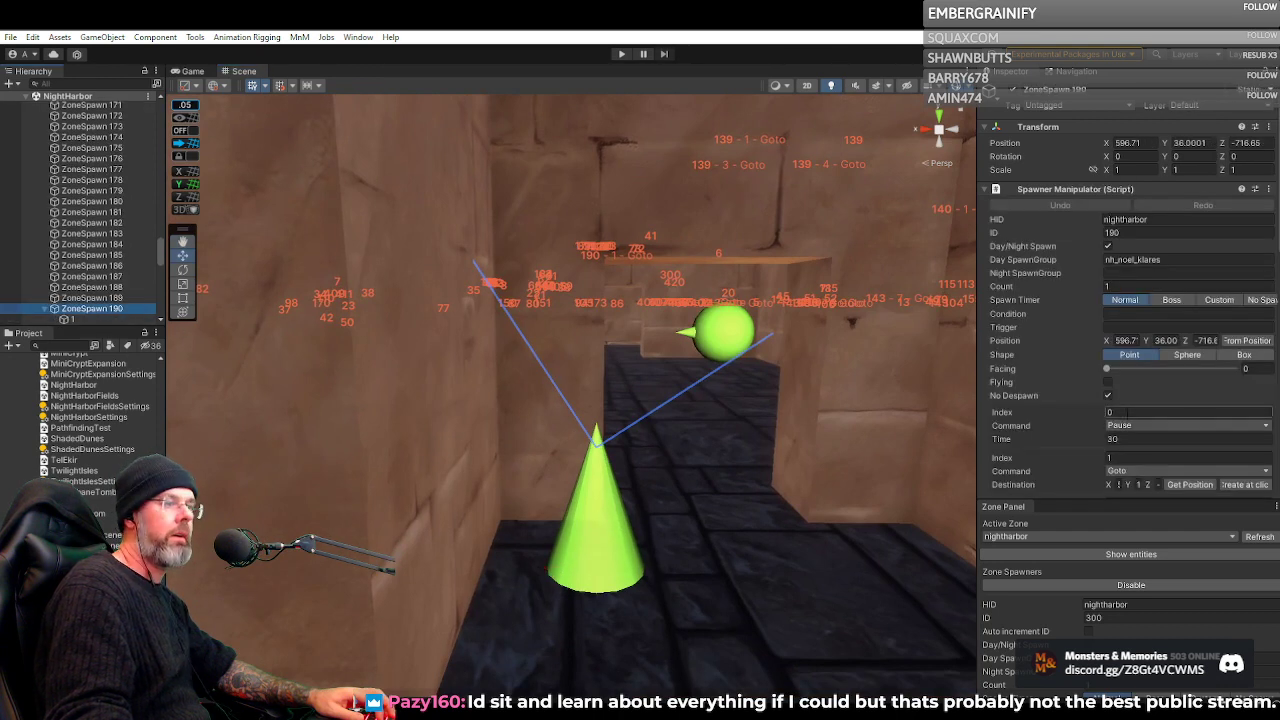
# Review spawner 190's Pause, Goto, Set If Condition and Go Home commands alongside its path into the tavern
pyautogui.scroll(-3, 1118, 455)
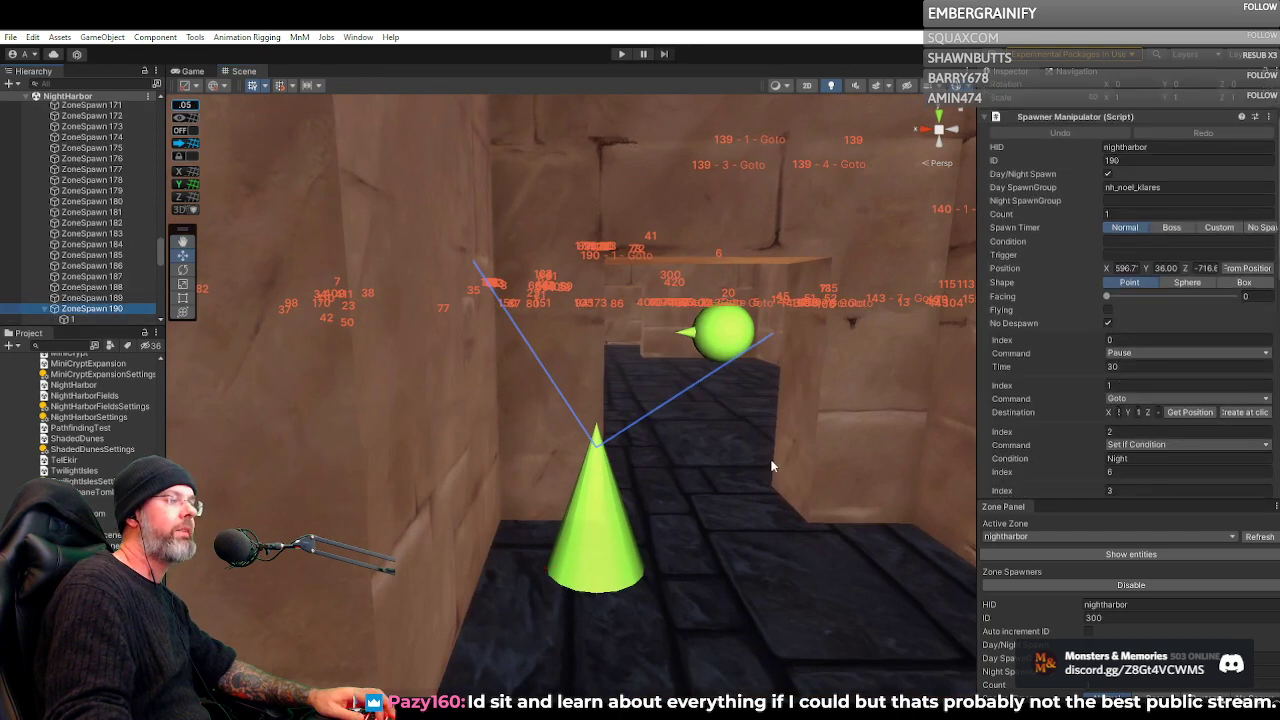
pyautogui.moveTo(776, 450)
pyautogui.mouseDown()
pyautogui.moveTo(811, 432)
pyautogui.moveTo(771, 420)
pyautogui.moveTo(765, 437)
pyautogui.moveTo(807, 406)
pyautogui.moveTo(856, 404)
pyautogui.moveTo(737, 406)
pyautogui.moveTo(1047, 399)
pyautogui.moveTo(1270, 420)
pyautogui.moveTo(160, 418)
pyautogui.moveTo(241, 408)
pyautogui.mouseUp()
pyautogui.scroll(-4, 1144, 412)
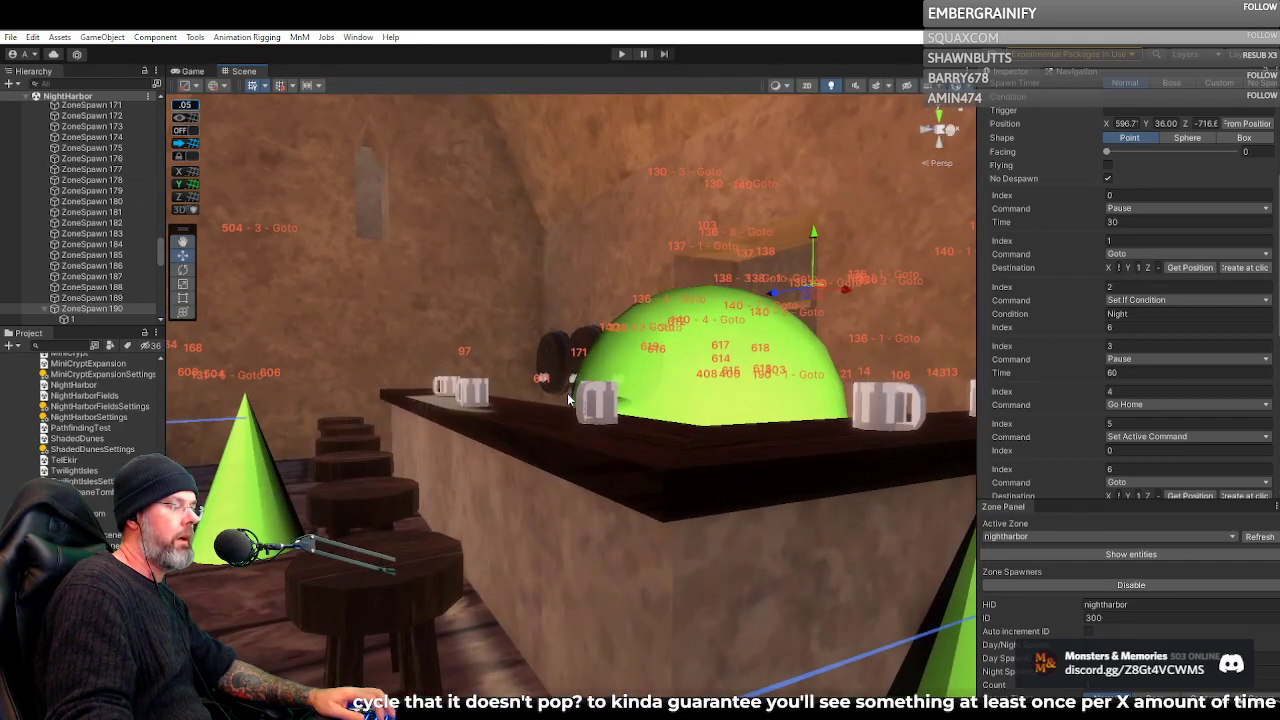
pyautogui.scroll(5, 1143, 369)
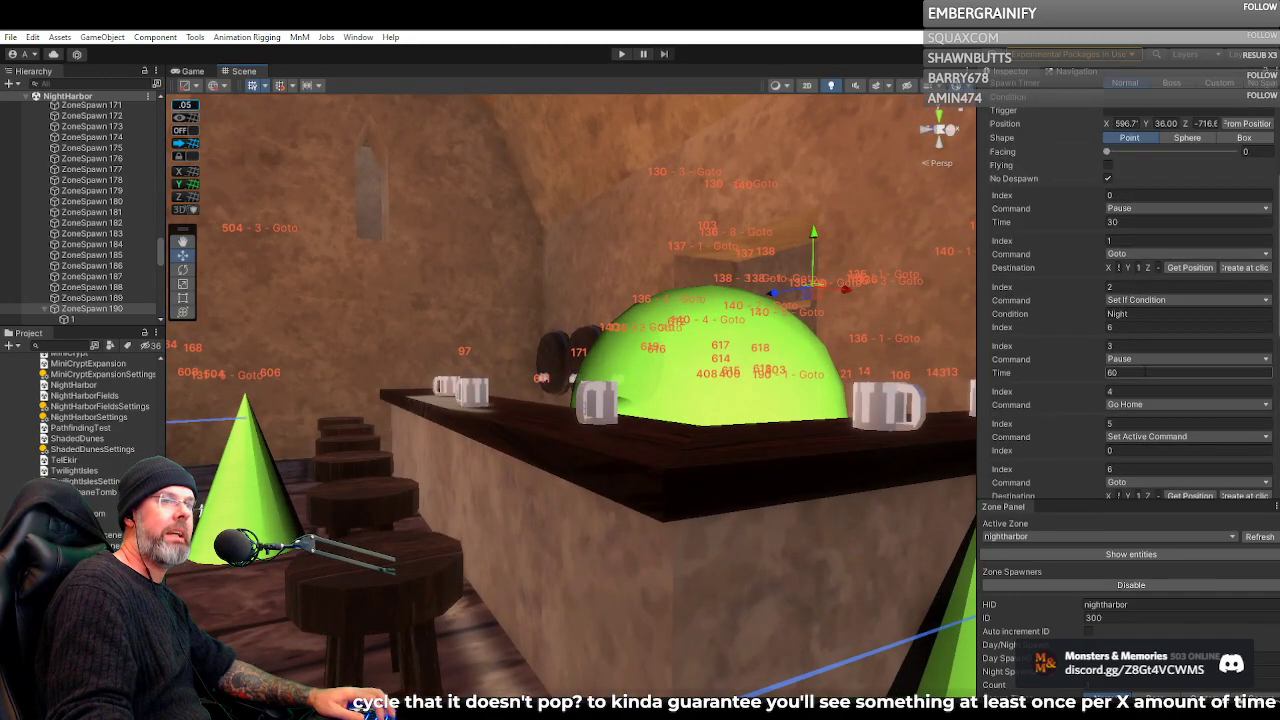
pyautogui.scroll(-4, 734, 287)
pyautogui.scroll(3, 730, 292)
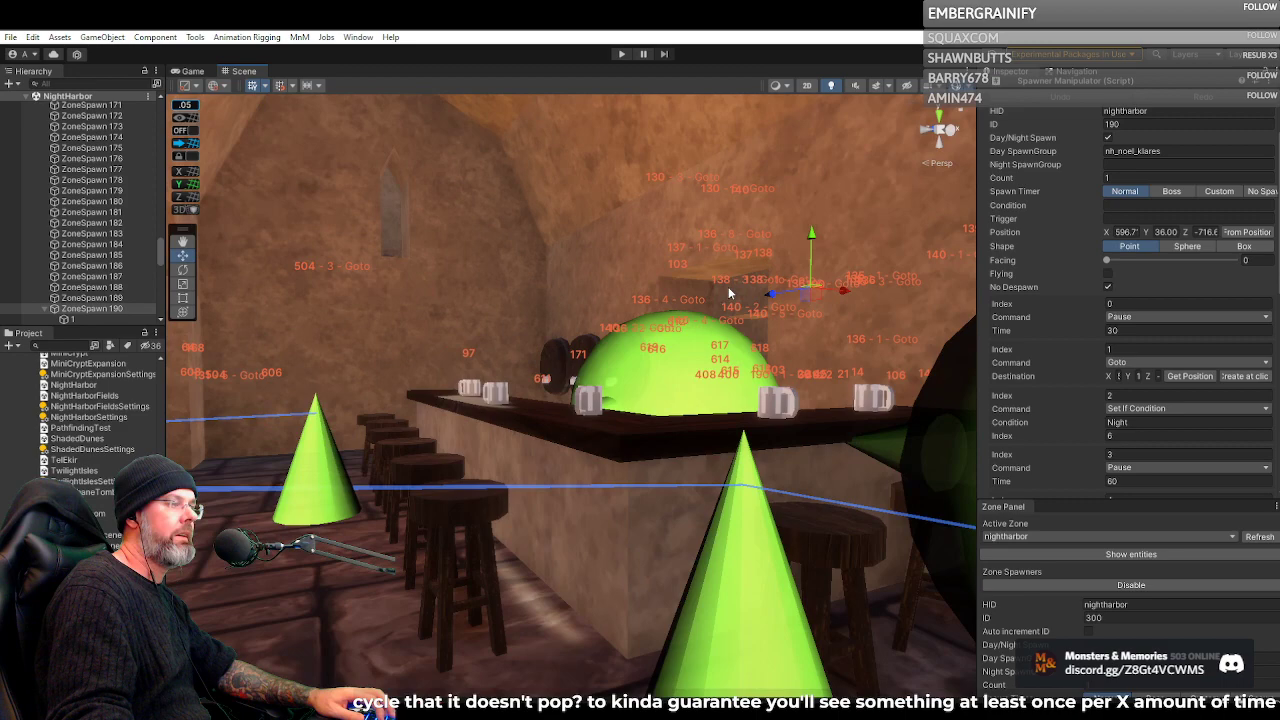
# Select barkeep spawner 103 in the tavern and survey the camp, city walls and arcade buildings around it
pyautogui.click(673, 267)
pyautogui.moveTo(673, 267); pyautogui.dragTo(606, 332)
pyautogui.click(391, 353)
pyautogui.moveTo(495, 346); pyautogui.dragTo(607, 304)
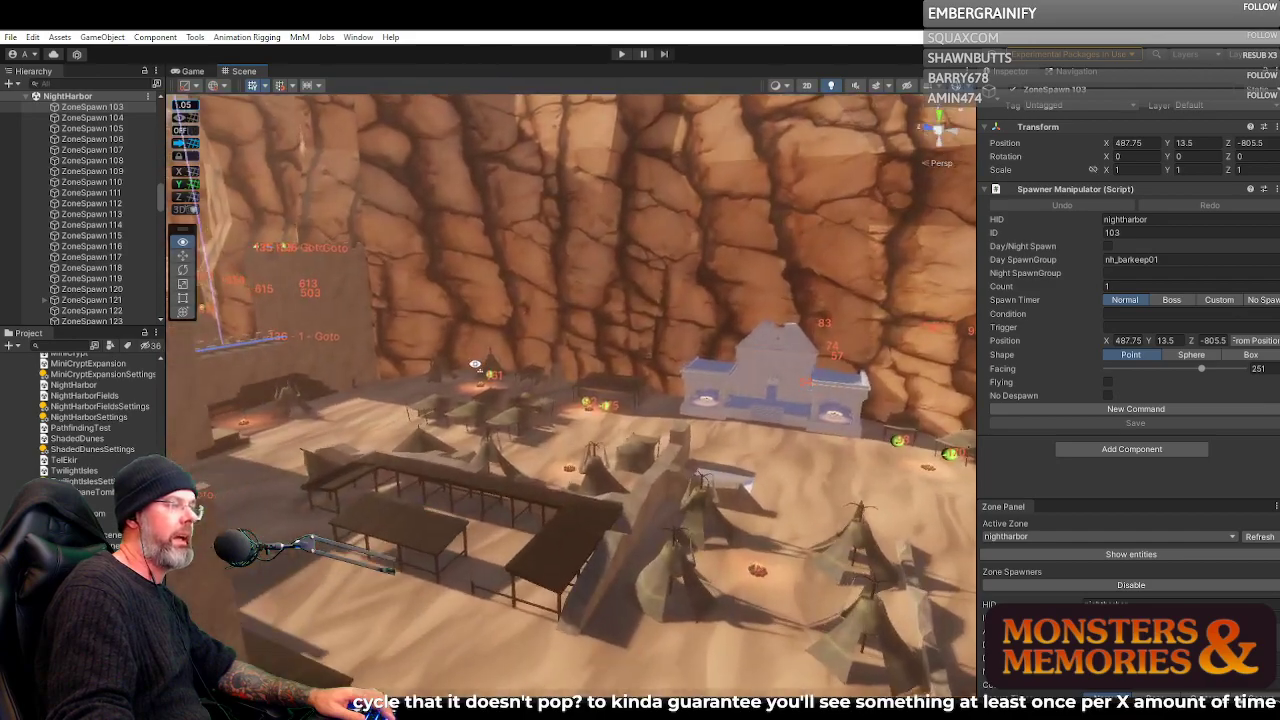
pyautogui.moveTo(475, 364); pyautogui.dragTo(218, 368)
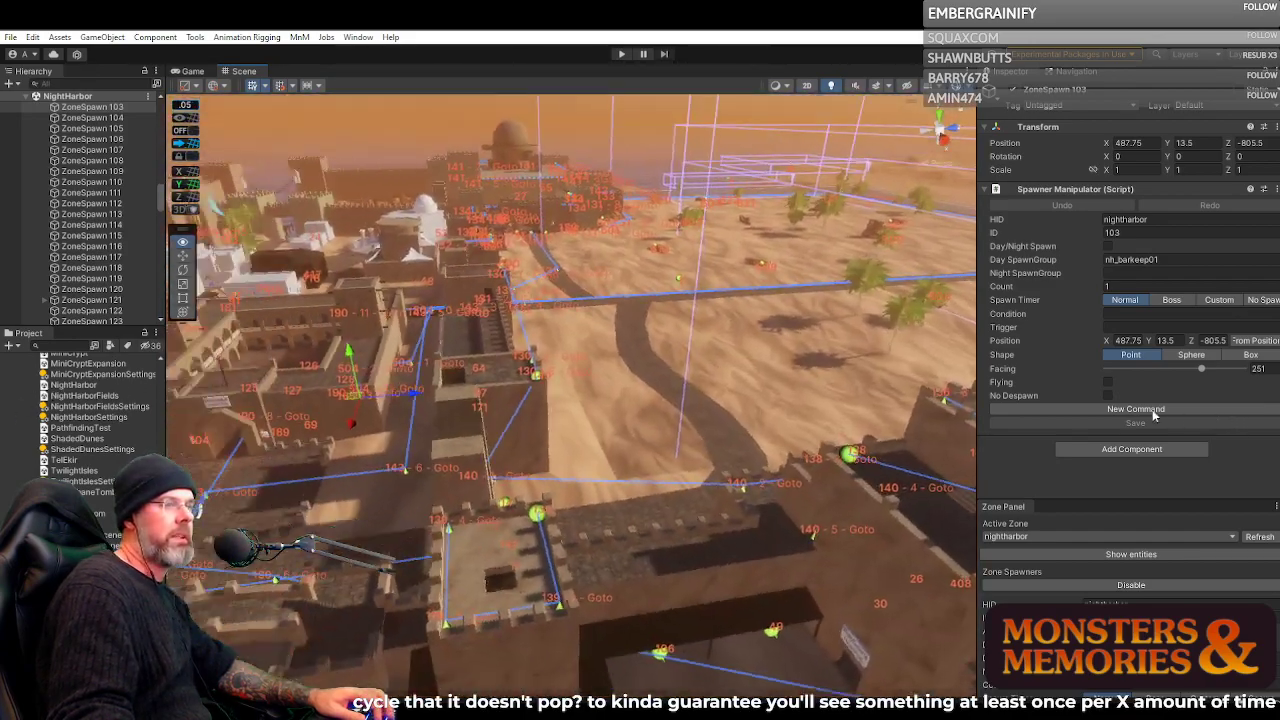
pyautogui.moveTo(1153, 415); pyautogui.dragTo(1006, 396)
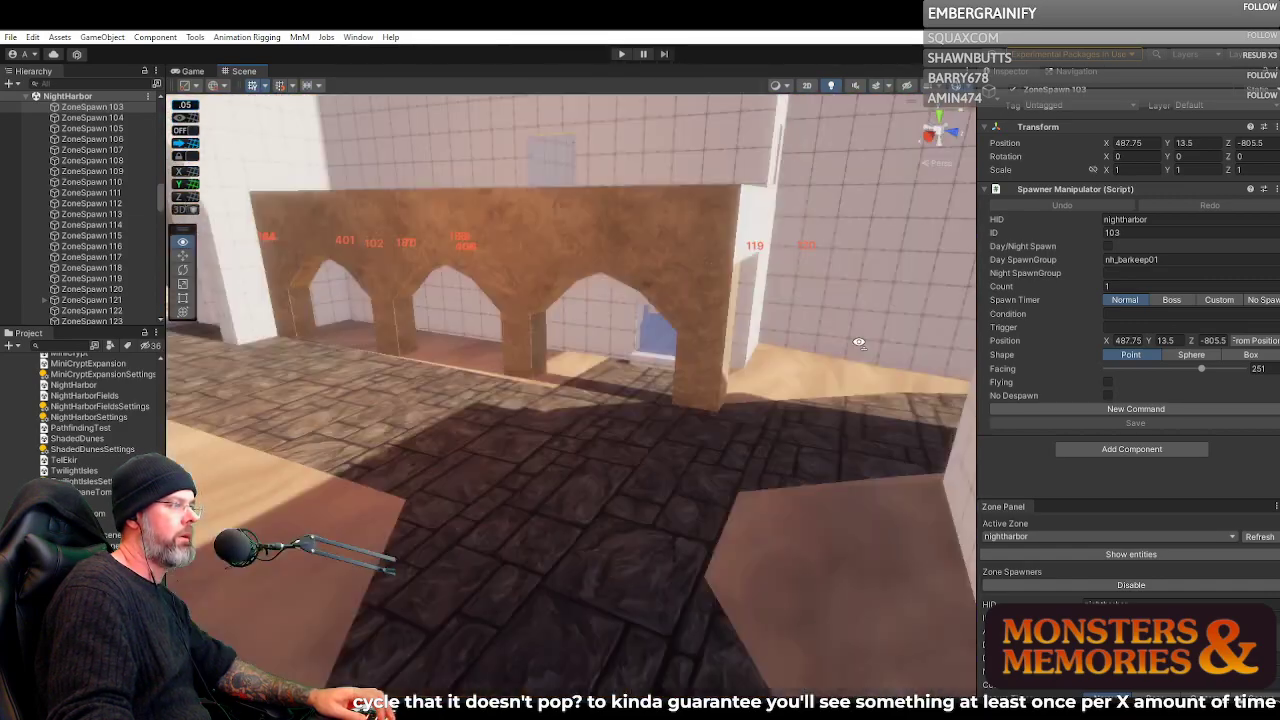
pyautogui.moveTo(859, 343); pyautogui.dragTo(543, 392)
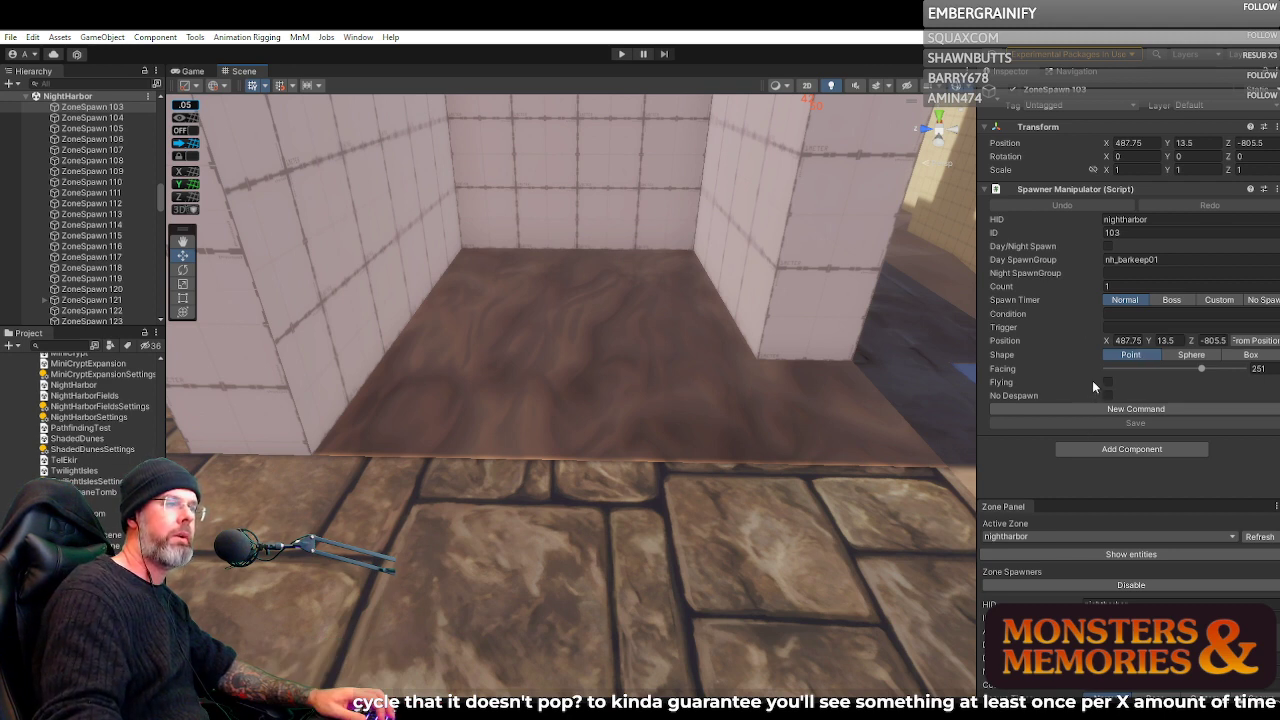
# Check watchman spawner 137 and the command waypoints 3 and 1 under spawner 135
pyautogui.scroll(-6, 90, 300)
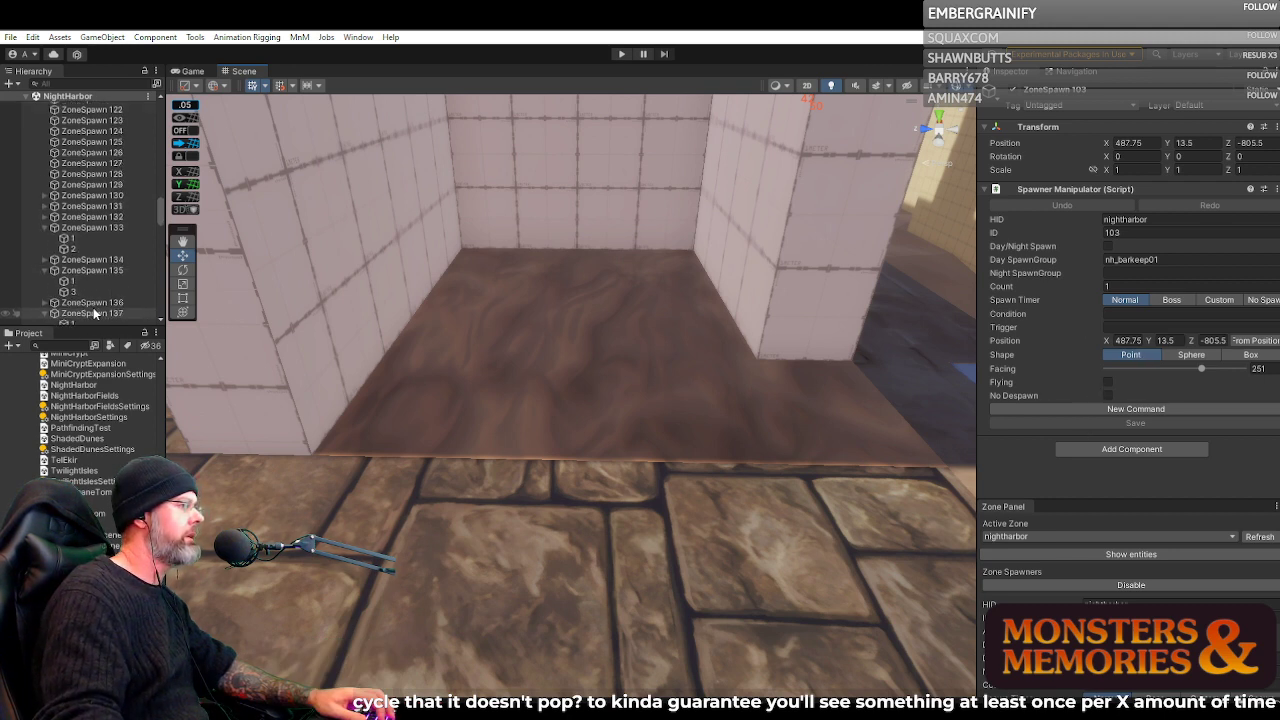
pyautogui.scroll(-3, 98, 245)
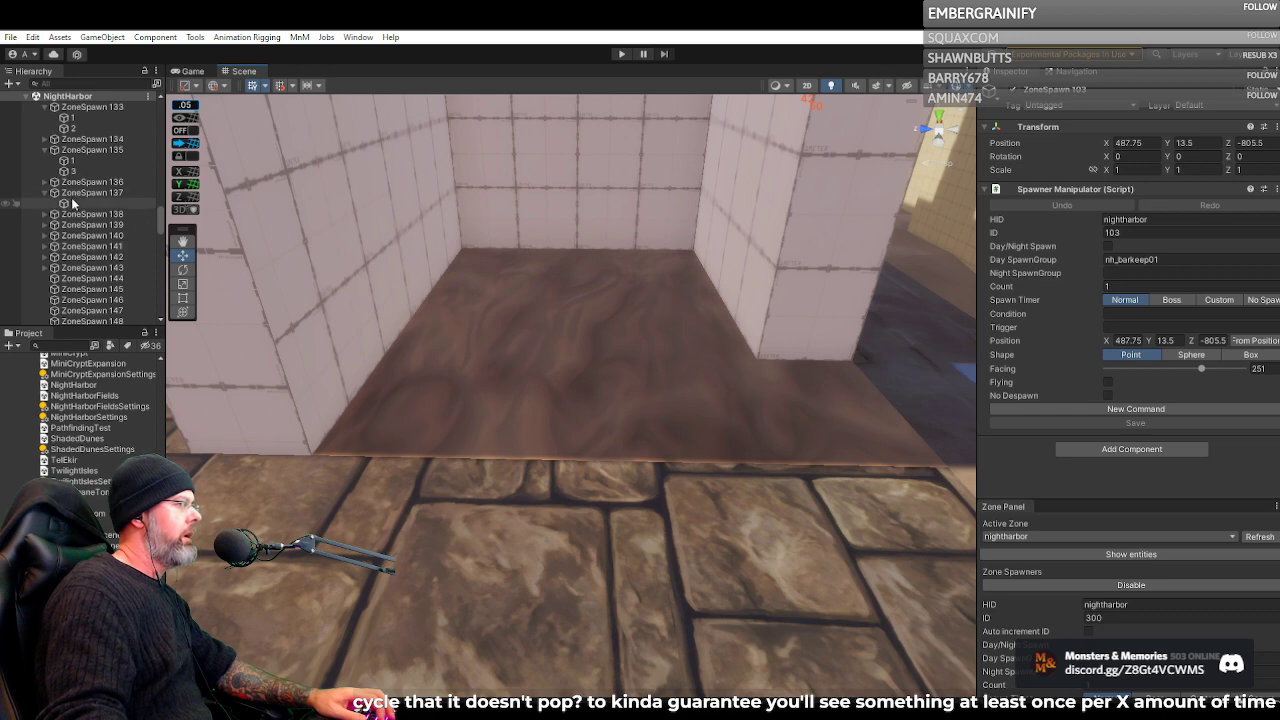
pyautogui.click(70, 204)
pyautogui.click(80, 192)
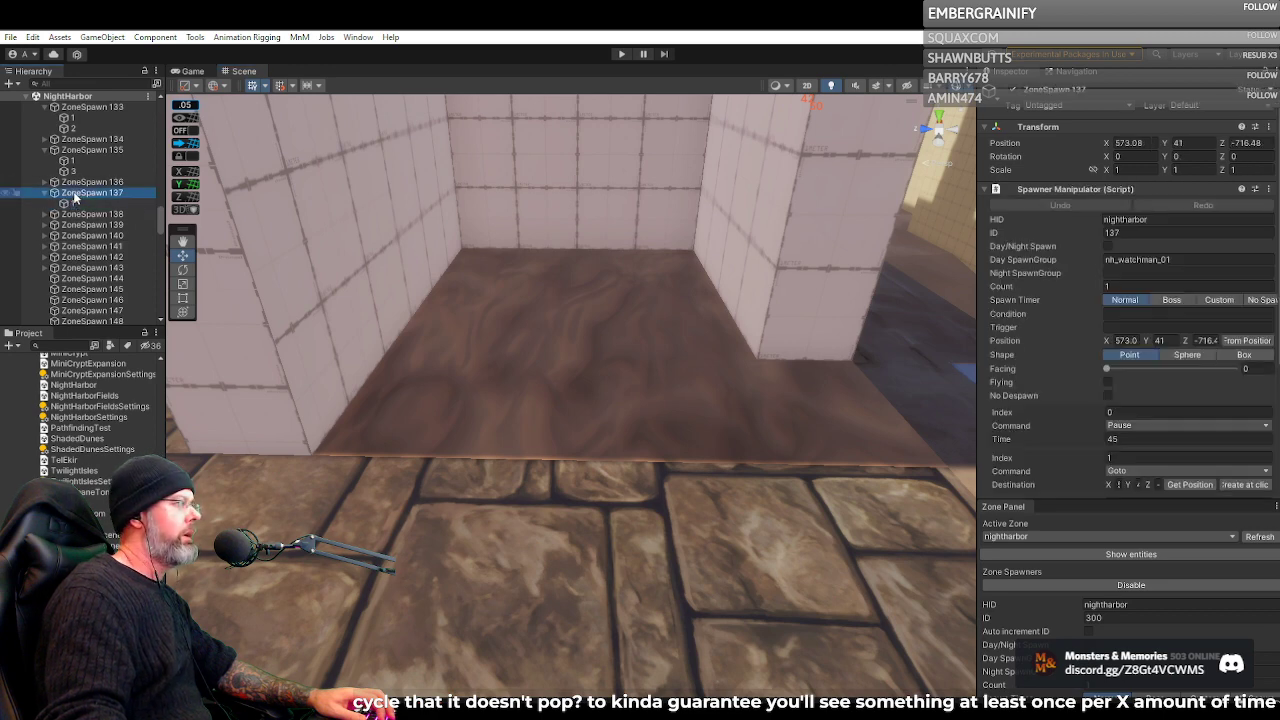
pyautogui.click(72, 172)
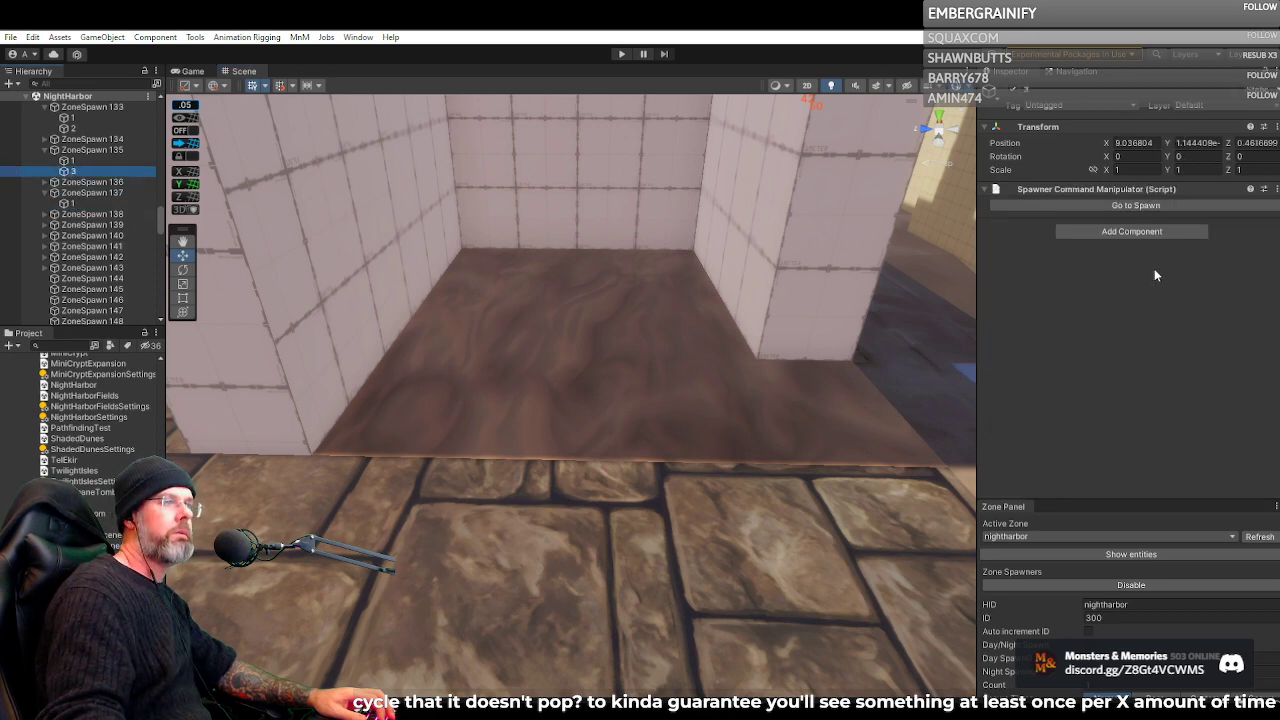
pyautogui.scroll(-2, 80, 150)
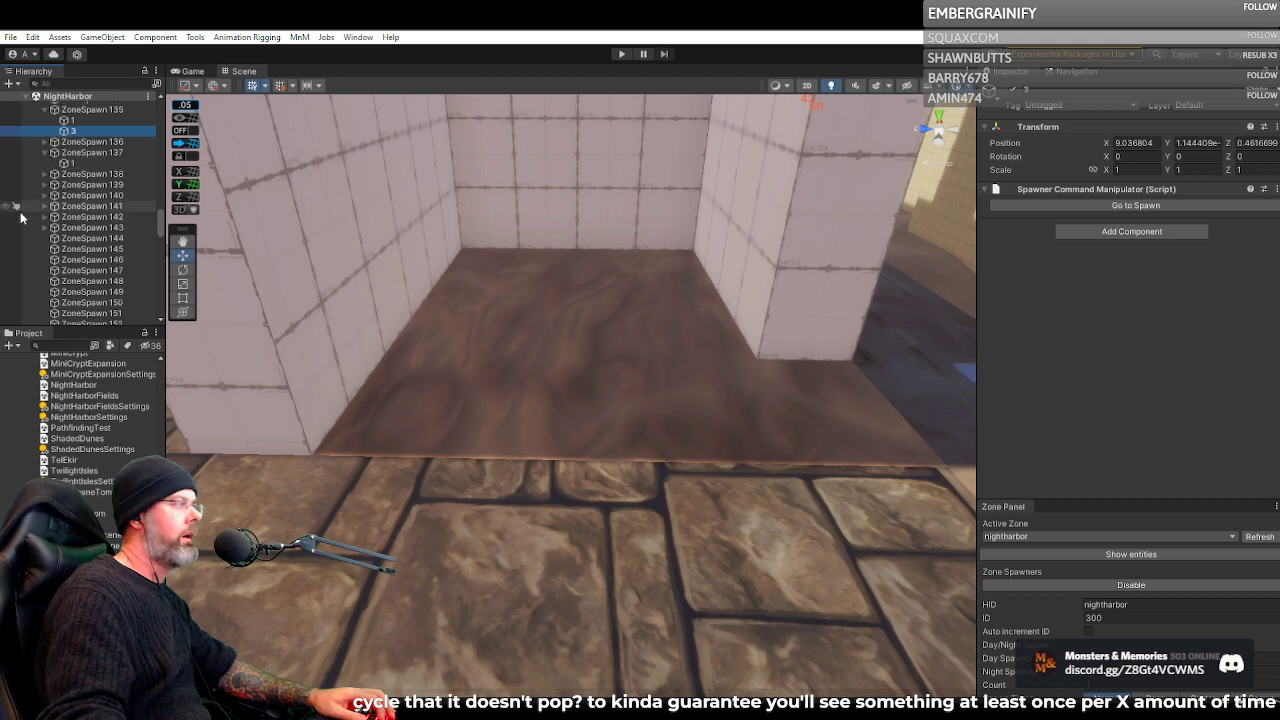
pyautogui.click(83, 121)
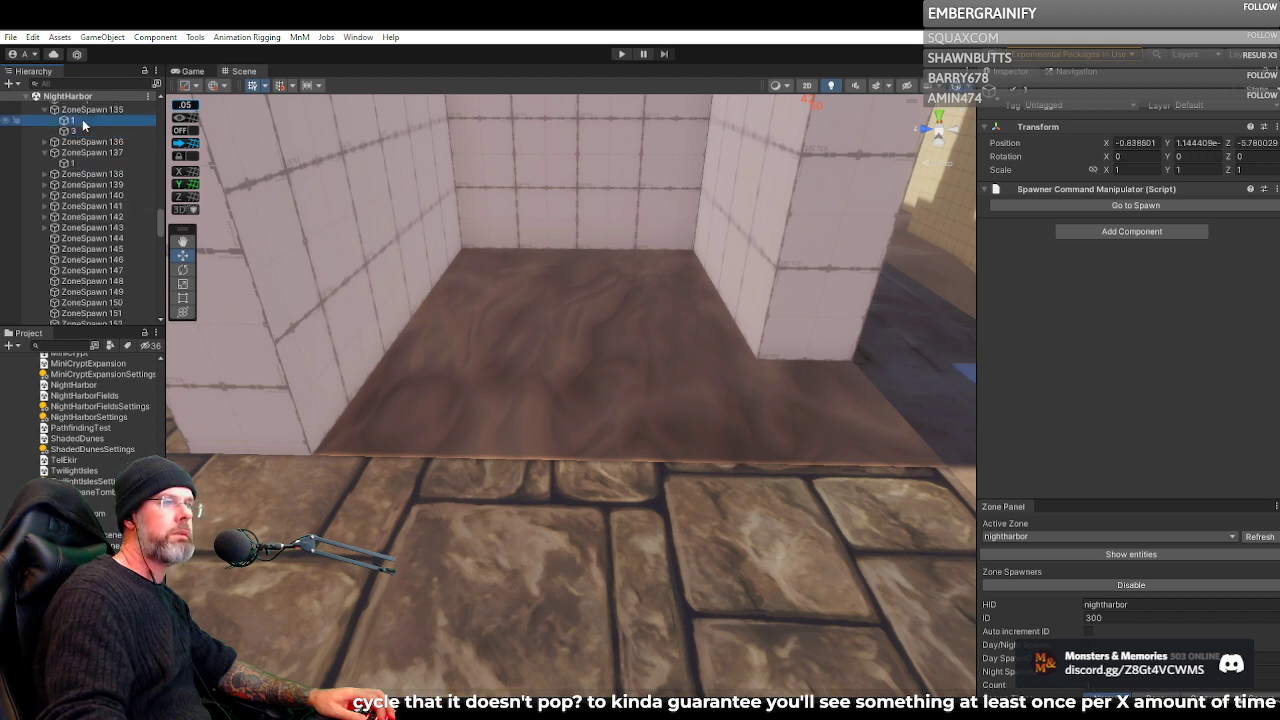
# Check waypoint 8 under spawner 190, and review the spawner's command list down to the Goto commands at index 6 and 7
pyautogui.scroll(-10, 78, 176)
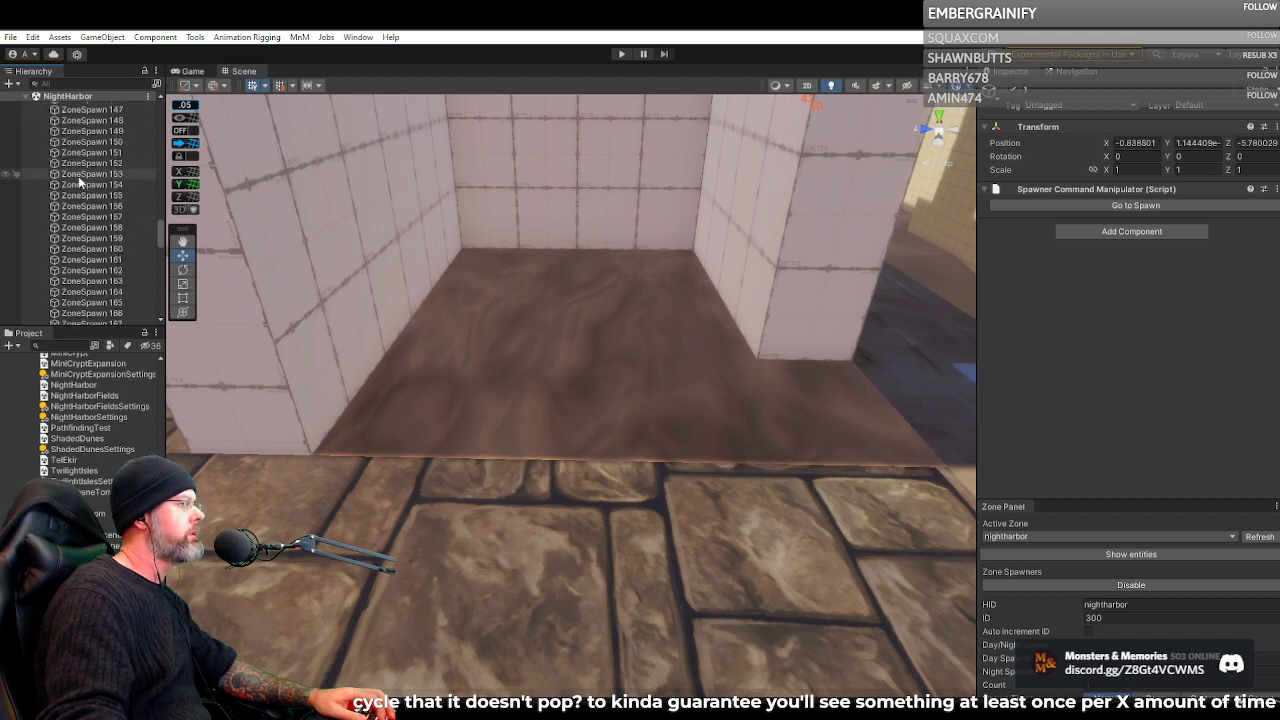
pyautogui.scroll(-2, 80, 176)
pyautogui.click(76, 174)
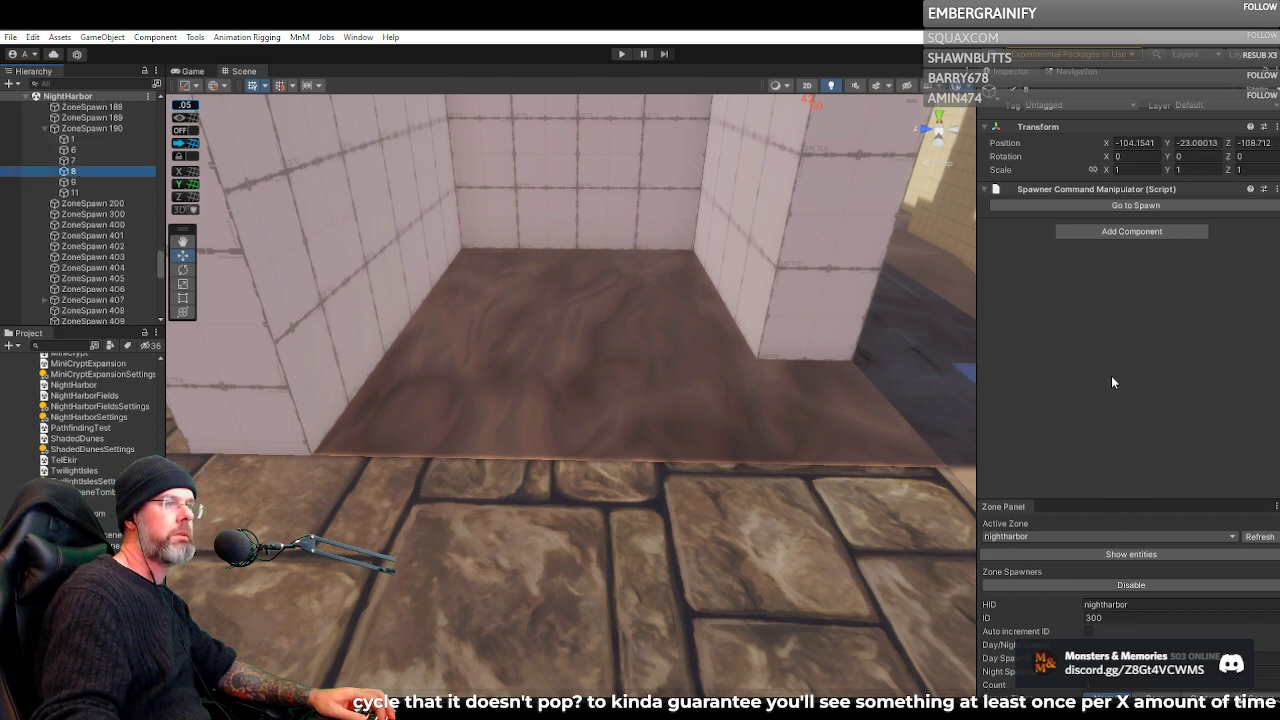
pyautogui.click(90, 128)
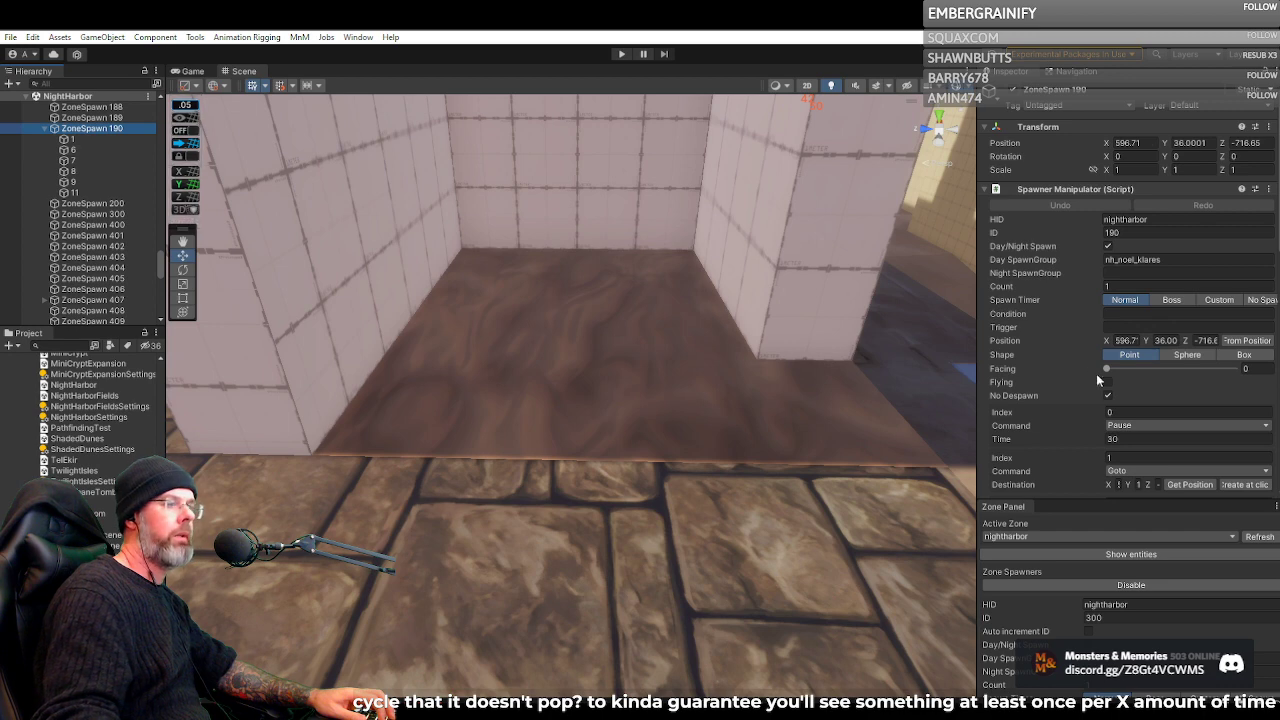
pyautogui.scroll(-5, 1096, 372)
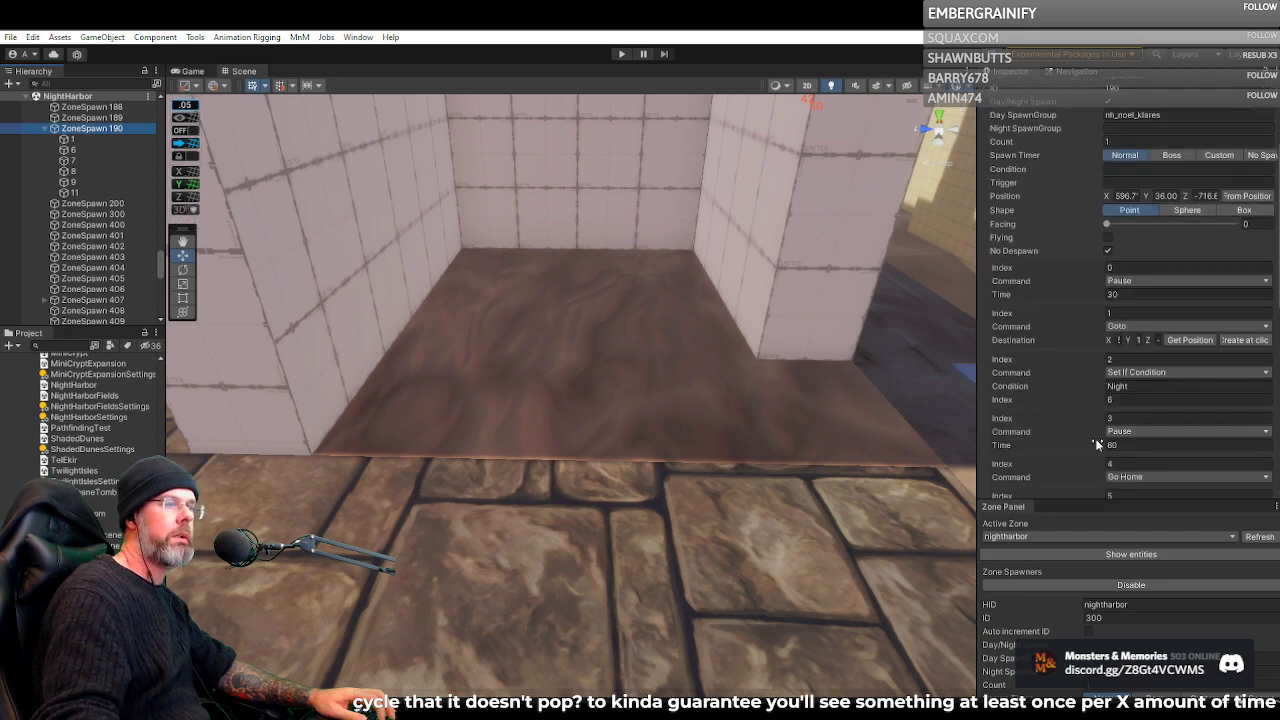
pyautogui.scroll(-3, 1095, 440)
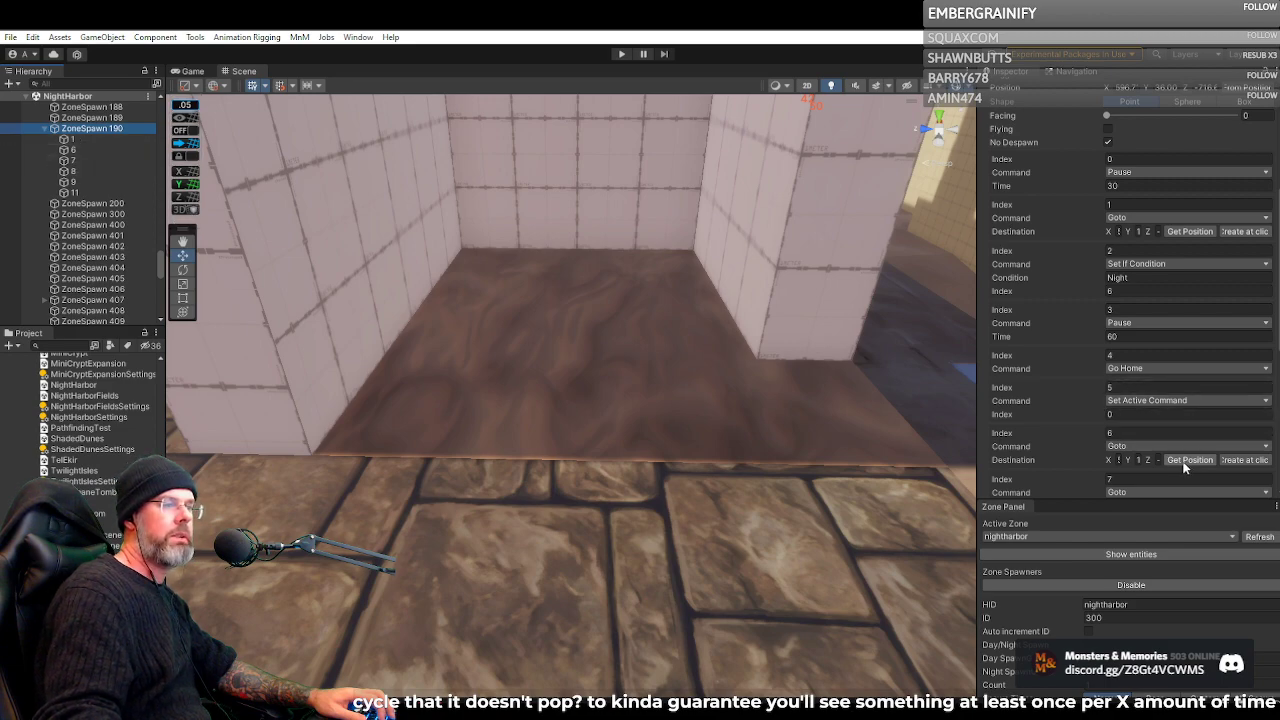
# Widen the spawner settings area to give the Goto destination coordinates more room
pyautogui.moveTo(586, 346); pyautogui.dragTo(740, 327)
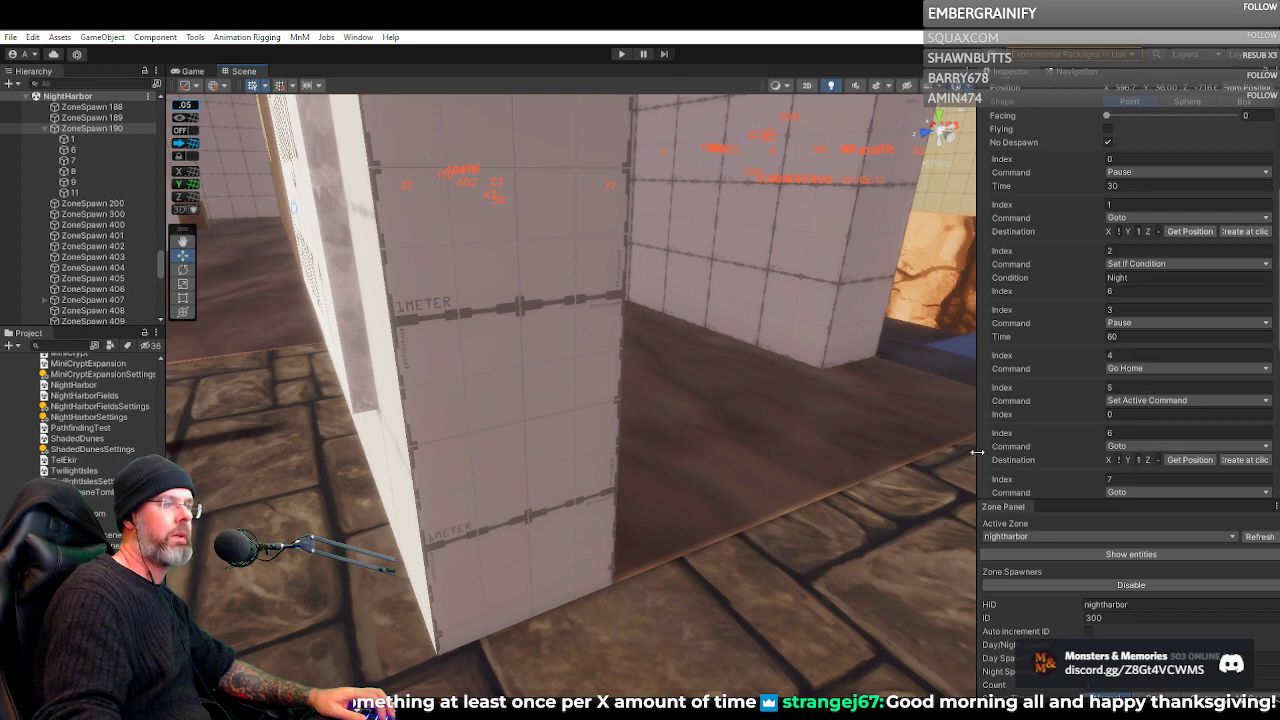
pyautogui.moveTo(977, 452); pyautogui.dragTo(947, 435)
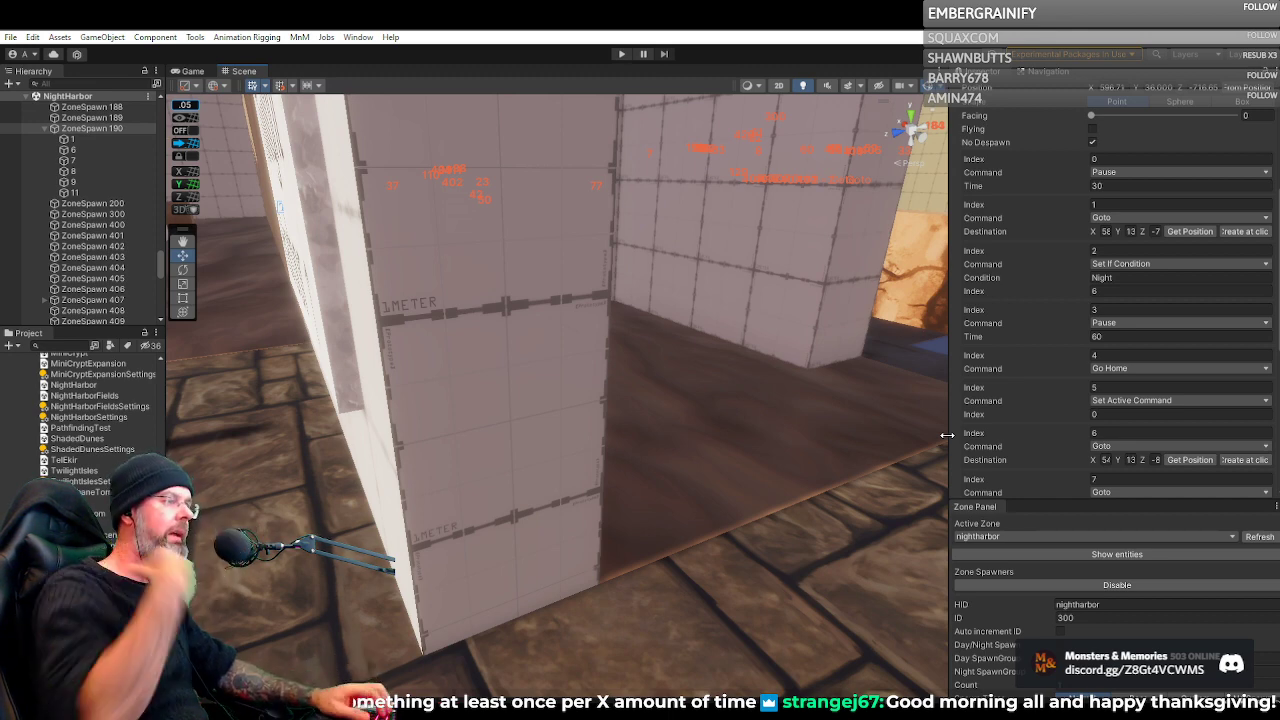
pyautogui.press('w')
pyautogui.moveTo(755, 328); pyautogui.dragTo(790, 268)
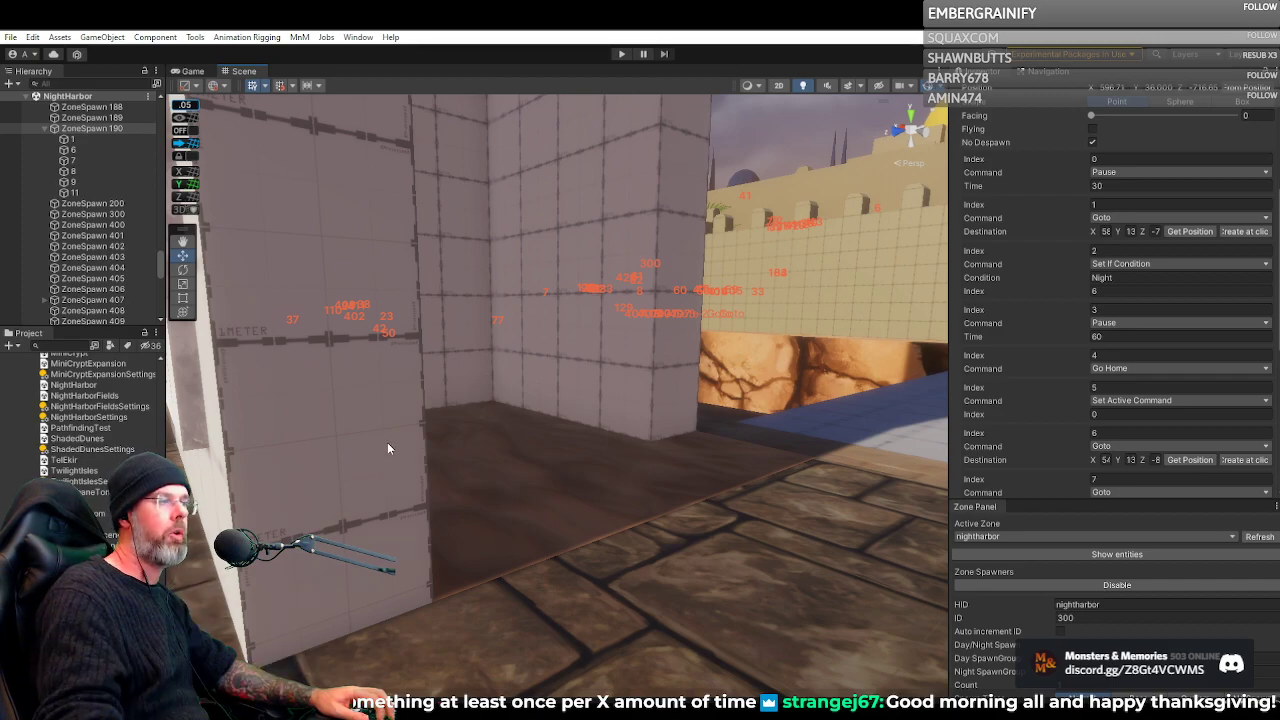
# Survey the arcaded courtyard and the patrol routes around the Bank and The Shaded Bloom Inn, selecting a Goto waypoint there
pyautogui.moveTo(388, 443)
pyautogui.mouseDown()
pyautogui.moveTo(595, 413)
pyautogui.moveTo(575, 397)
pyautogui.moveTo(806, 422)
pyautogui.moveTo(677, 422)
pyautogui.moveTo(837, 443)
pyautogui.moveTo(473, 395)
pyautogui.moveTo(266, 419)
pyautogui.moveTo(437, 425)
pyautogui.moveTo(363, 432)
pyautogui.moveTo(150, 422)
pyautogui.moveTo(183, 410)
pyautogui.moveTo(1264, 404)
pyautogui.moveTo(1174, 390)
pyautogui.moveTo(956, 430)
pyautogui.moveTo(1097, 400)
pyautogui.moveTo(1105, 430)
pyautogui.moveTo(1230, 398)
pyautogui.moveTo(16, 401)
pyautogui.moveTo(614, 425)
pyautogui.moveTo(274, 421)
pyautogui.moveTo(763, 416)
pyautogui.moveTo(965, 439)
pyautogui.moveTo(1265, 408)
pyautogui.moveTo(64, 405)
pyautogui.moveTo(124, 398)
pyautogui.moveTo(104, 424)
pyautogui.moveTo(634, 437)
pyautogui.moveTo(619, 410)
pyautogui.moveTo(486, 420)
pyautogui.moveTo(109, 380)
pyautogui.moveTo(186, 372)
pyautogui.moveTo(576, 458)
pyautogui.moveTo(201, 461)
pyautogui.moveTo(98, 438)
pyautogui.moveTo(46, 450)
pyautogui.moveTo(105, 480)
pyautogui.moveTo(420, 445)
pyautogui.moveTo(62, 488)
pyautogui.moveTo(58, 512)
pyautogui.moveTo(322, 525)
pyautogui.moveTo(40, 505)
pyautogui.moveTo(1249, 488)
pyautogui.moveTo(946, 434)
pyautogui.moveTo(893, 411)
pyautogui.moveTo(731, 409)
pyautogui.moveTo(661, 423)
pyautogui.moveTo(1125, 408)
pyautogui.moveTo(1206, 416)
pyautogui.moveTo(20, 423)
pyautogui.moveTo(291, 437)
pyautogui.moveTo(557, 414)
pyautogui.moveTo(434, 394)
pyautogui.moveTo(394, 438)
pyautogui.moveTo(280, 494)
pyautogui.moveTo(190, 480)
pyautogui.moveTo(228, 545)
pyautogui.moveTo(265, 525)
pyautogui.moveTo(640, 454)
pyautogui.moveTo(609, 449)
pyautogui.moveTo(926, 444)
pyautogui.moveTo(686, 463)
pyautogui.mouseUp()
pyautogui.press('w')
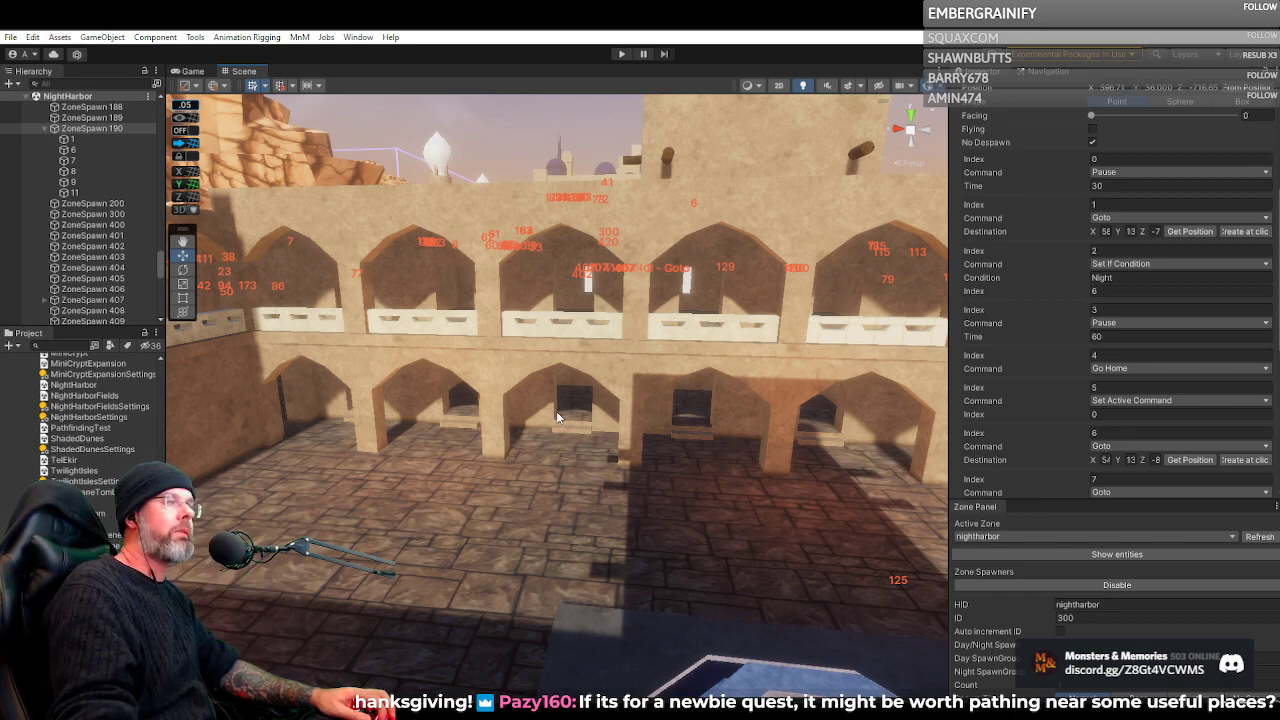
pyautogui.moveTo(616, 423); pyautogui.dragTo(745, 427)
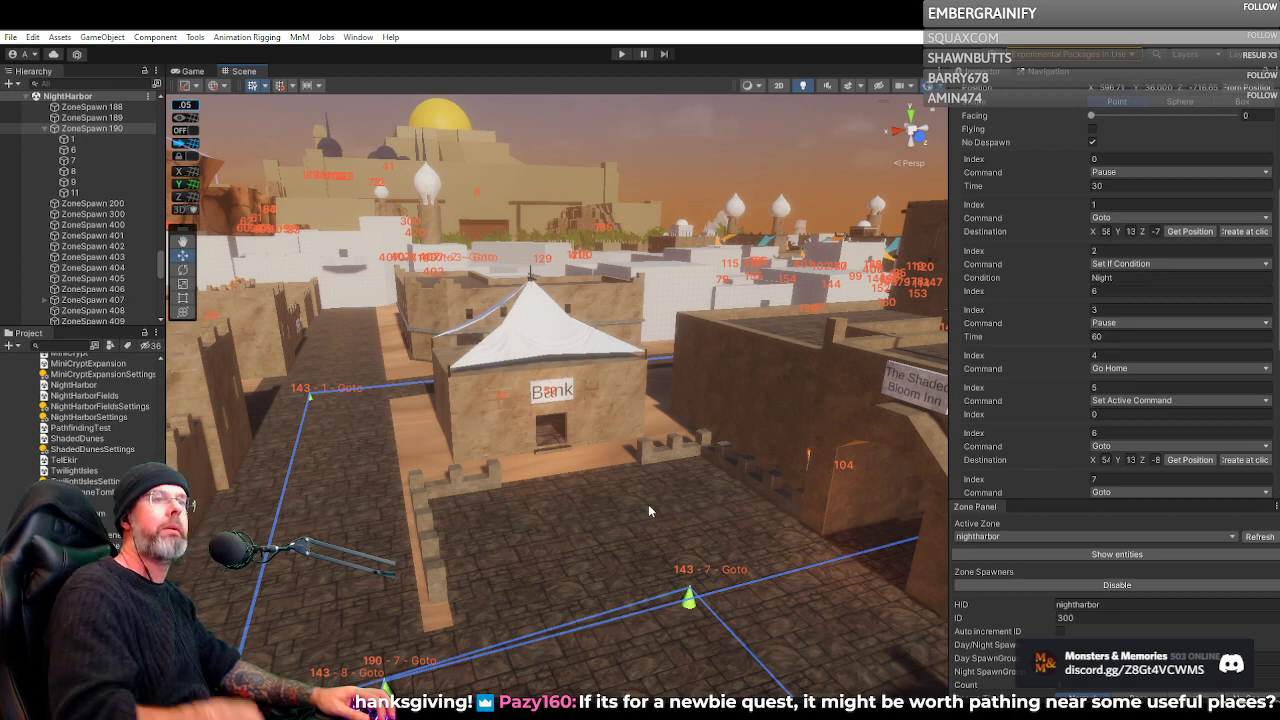
pyautogui.click(566, 416)
pyautogui.moveTo(566, 416); pyautogui.dragTo(678, 418)
pyautogui.press('w')
pyautogui.press('e')
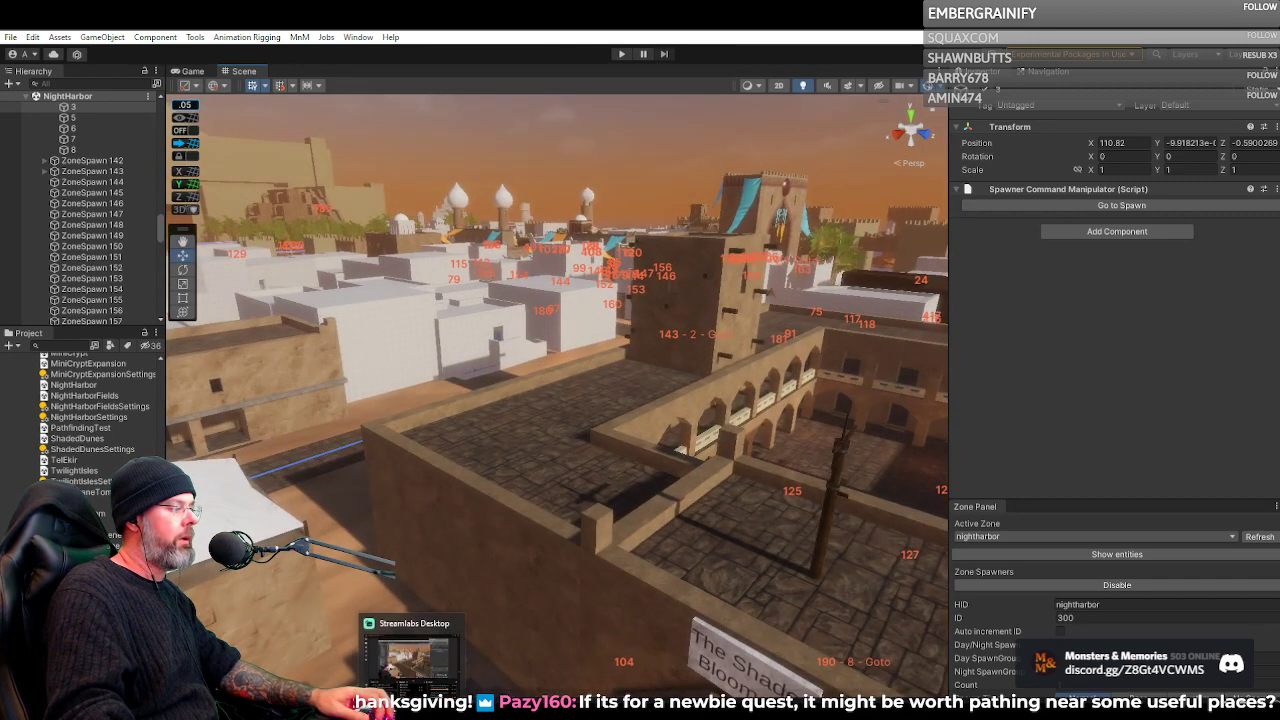
# Switch to the Inquisitor Quest 1&2 document in Google Docs and place the cursor after "MUDs for each of the Travelers' stops"
pyautogui.moveTo(572, 712)
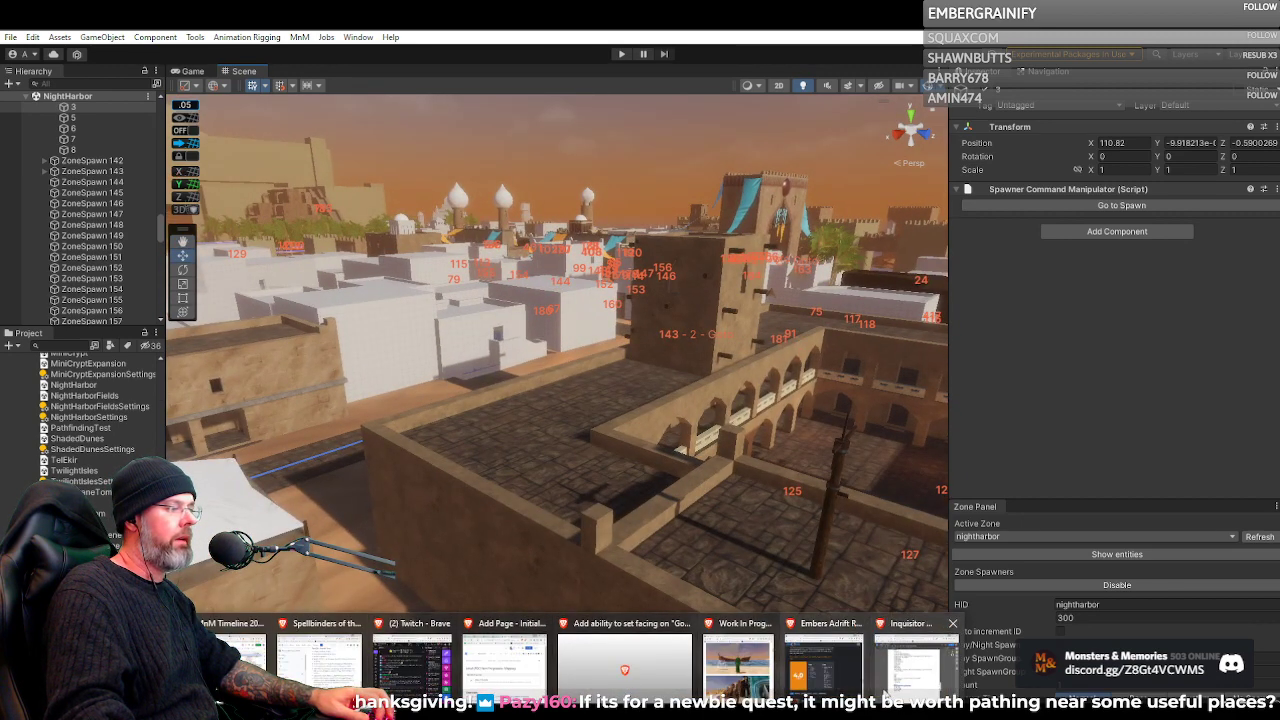
pyautogui.click(915, 660)
pyautogui.moveTo(908, 97); pyautogui.dragTo(813, 67)
pyautogui.click(800, 481)
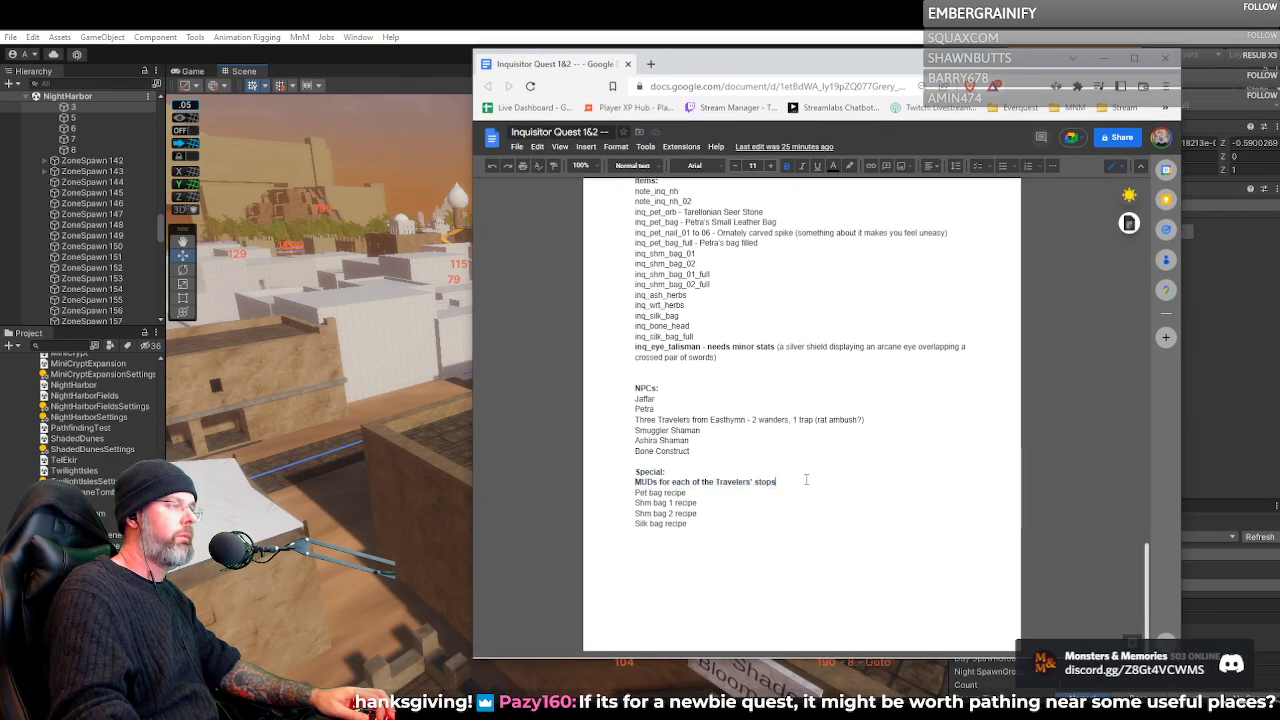
# Add a sub-bullet under the Travelers' stops line reading "Pathing around something useful. End at inn. Two meet 3rd. 3rd goes to basement."
pyautogui.press('Return')
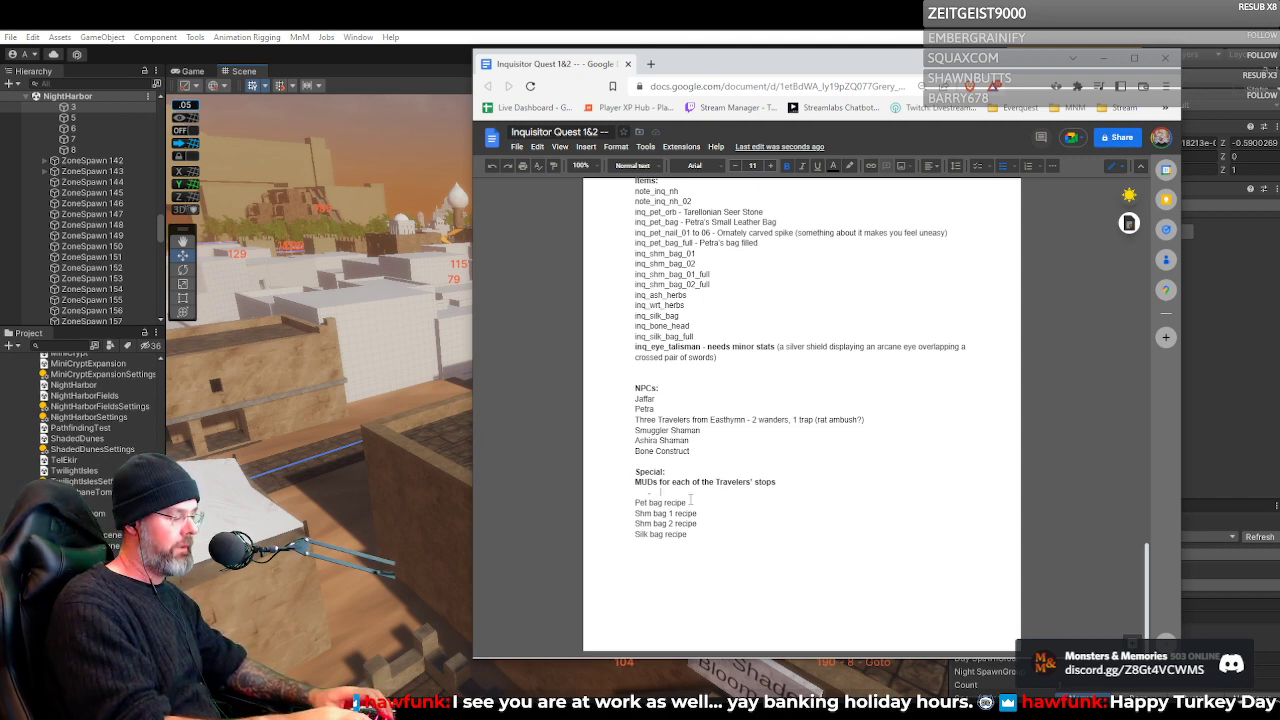
pyautogui.write('pething around something ')
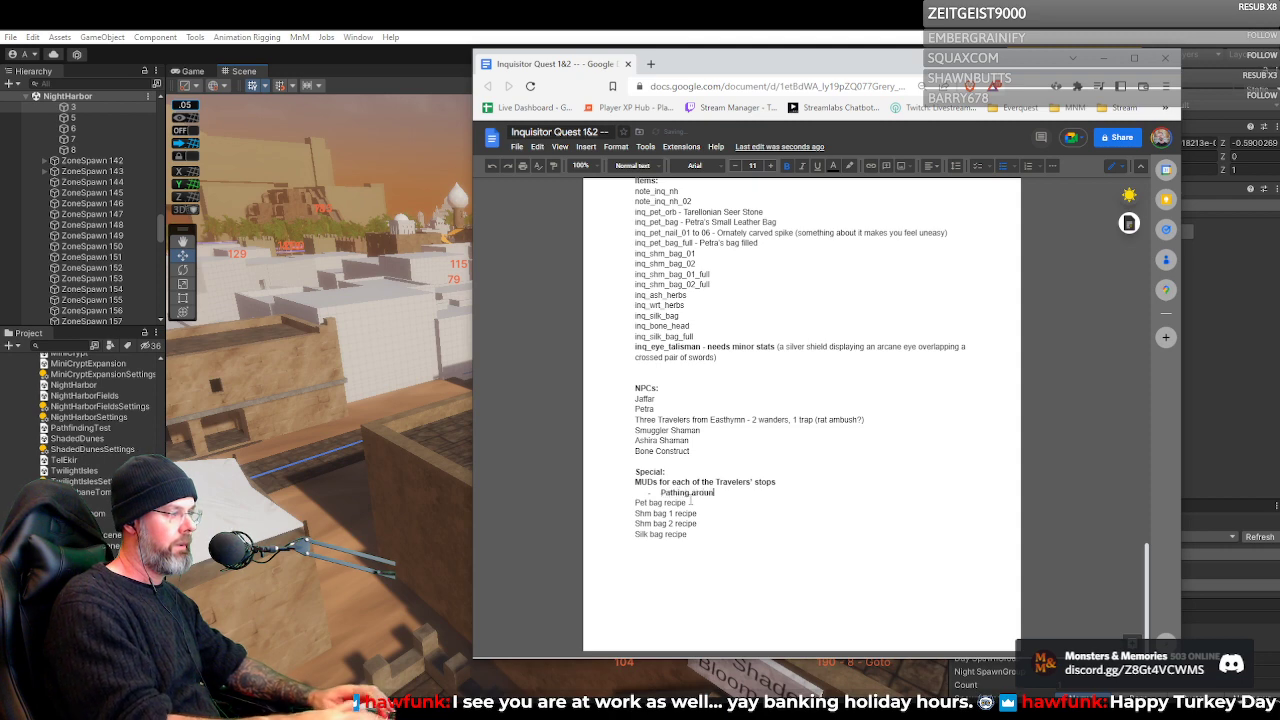
pyautogui.write('use')
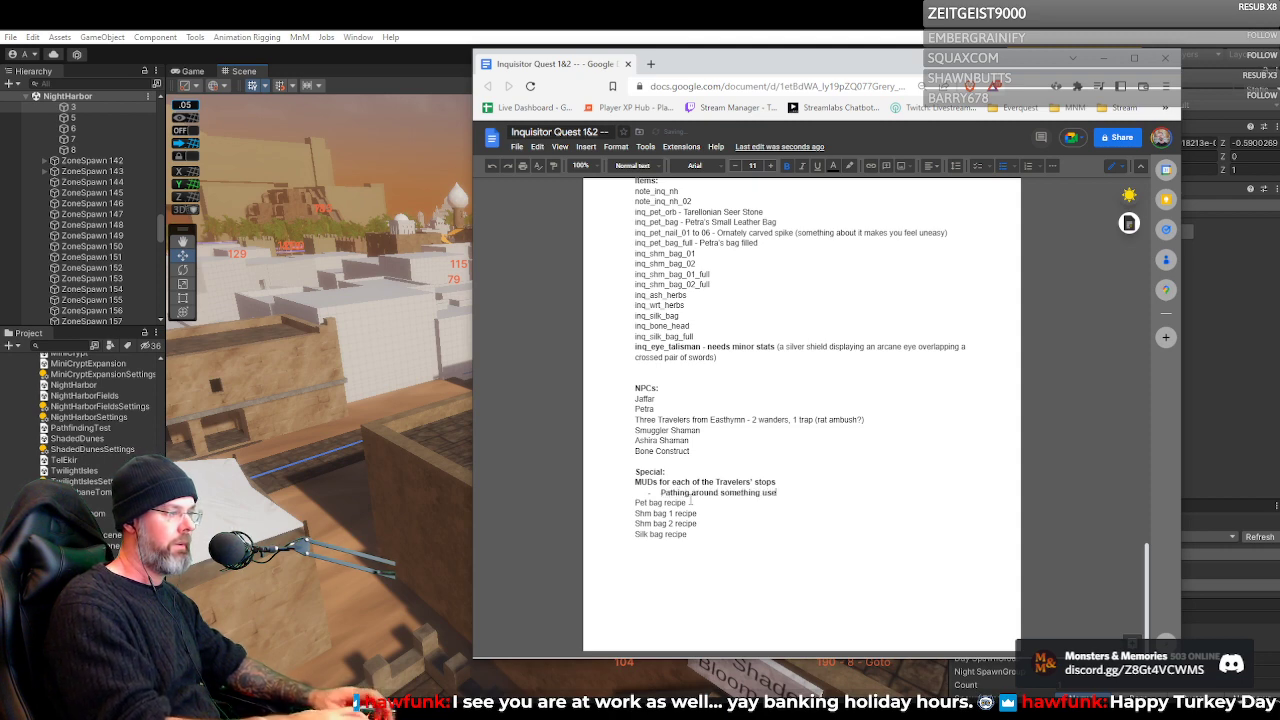
pyautogui.write('ful. End at ')
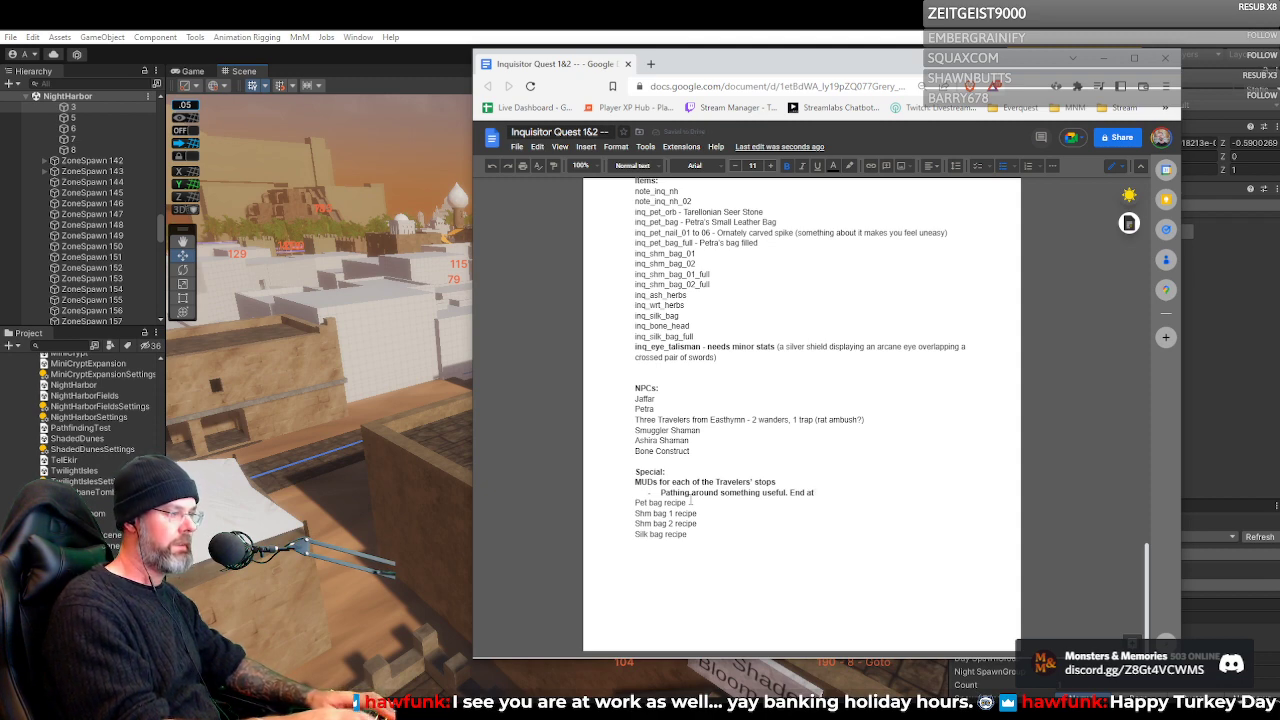
pyautogui.write('inn')
pyautogui.press('BackSpace')
pyautogui.write('.')
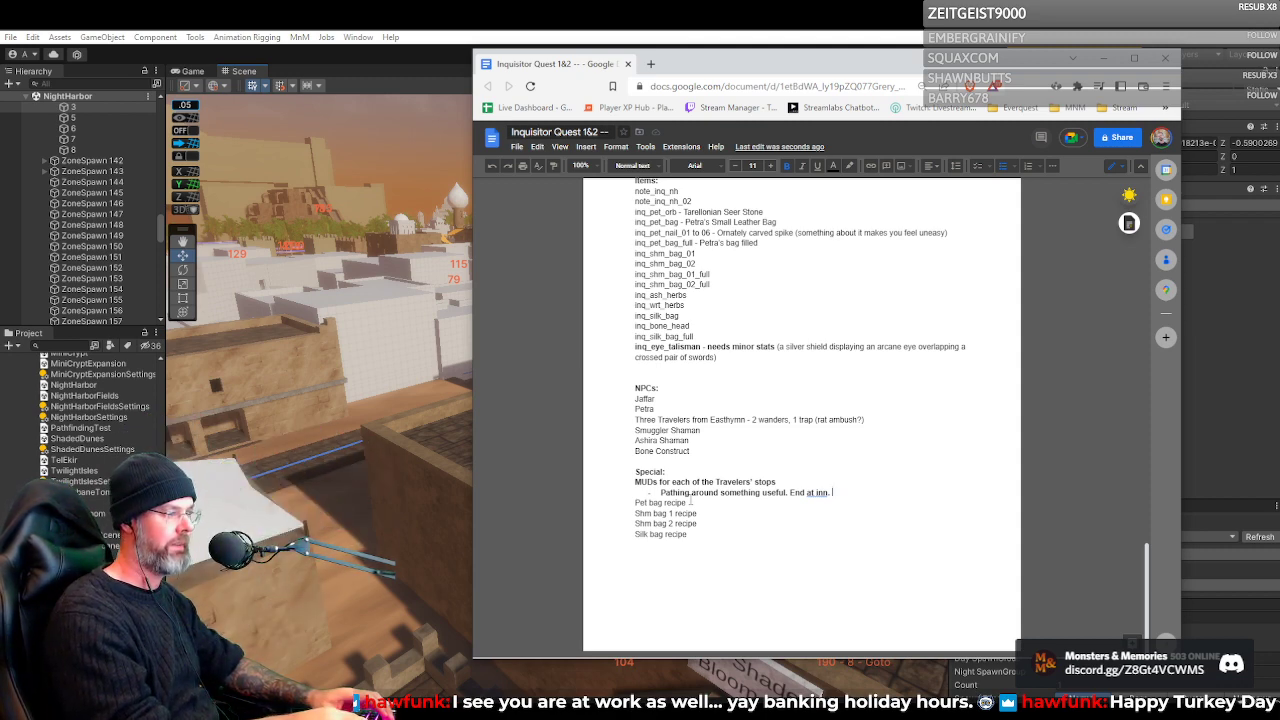
pyautogui.write('Tw')
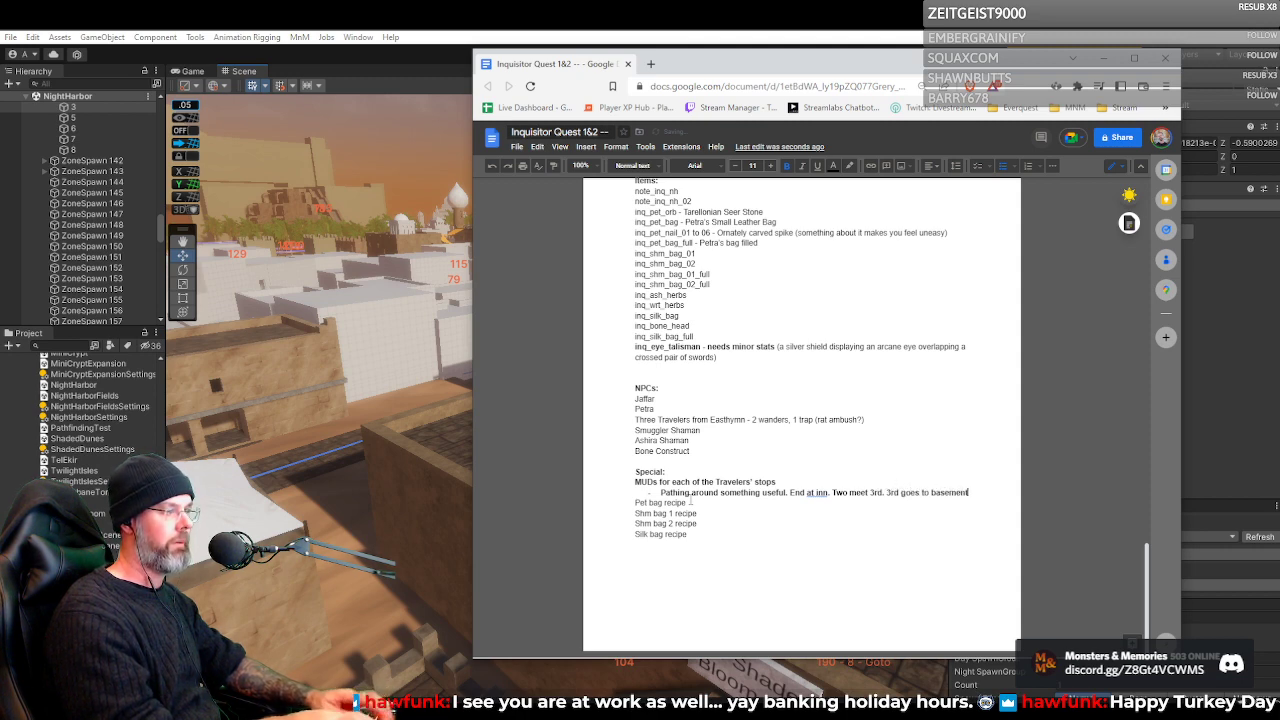
pyautogui.write('.')
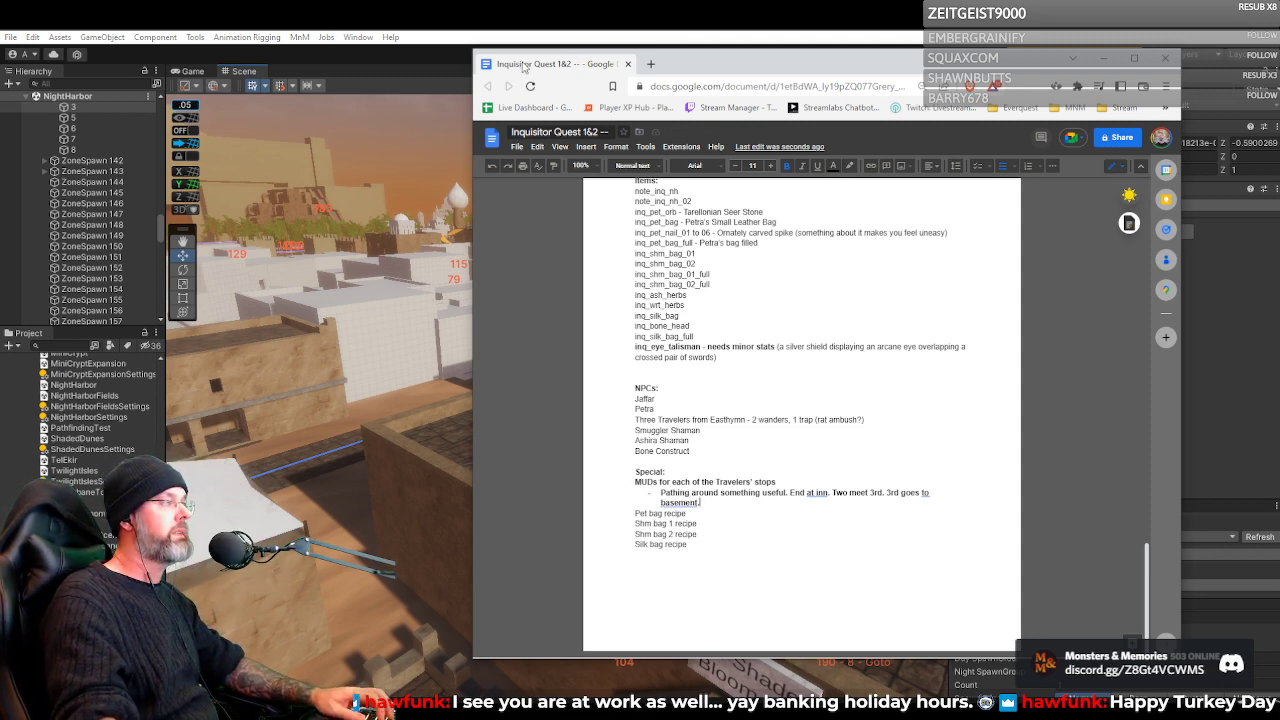
# Move the quest document window away from the Unity editor and widen the Scene view
pyautogui.moveTo(614, 50); pyautogui.dragTo(736, 68)
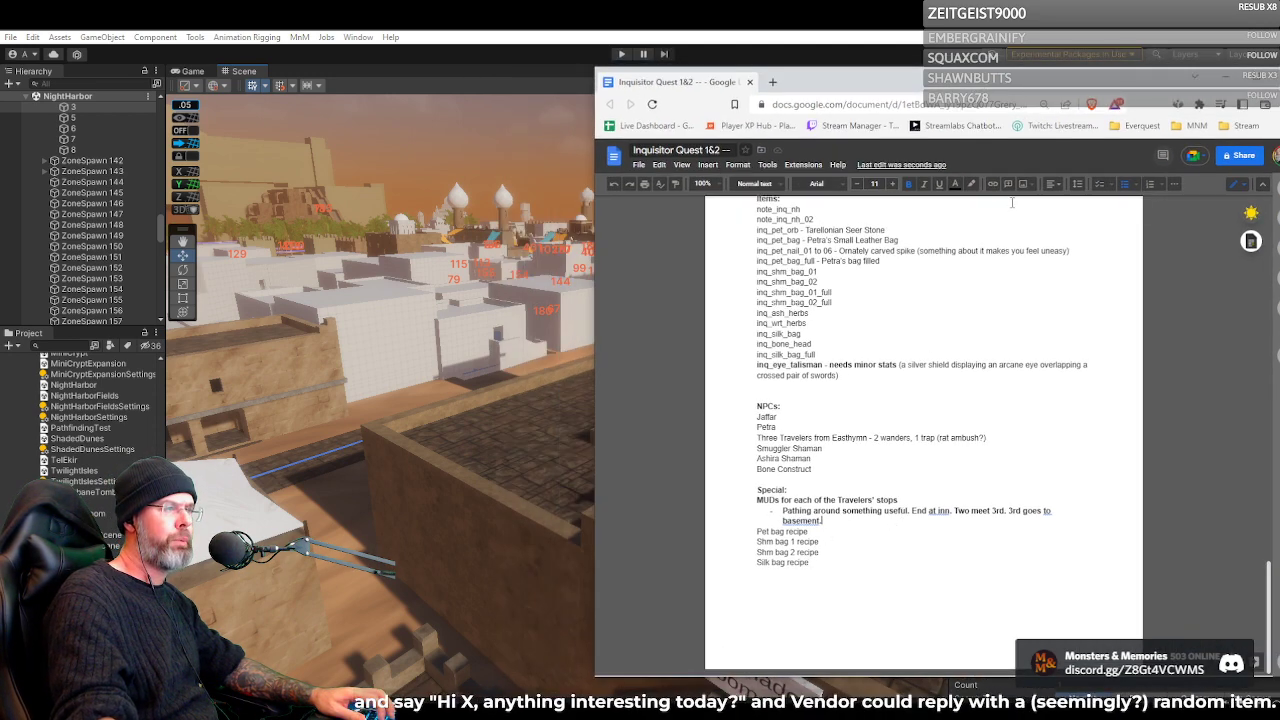
pyautogui.moveTo(962, 86); pyautogui.dragTo(883, 75)
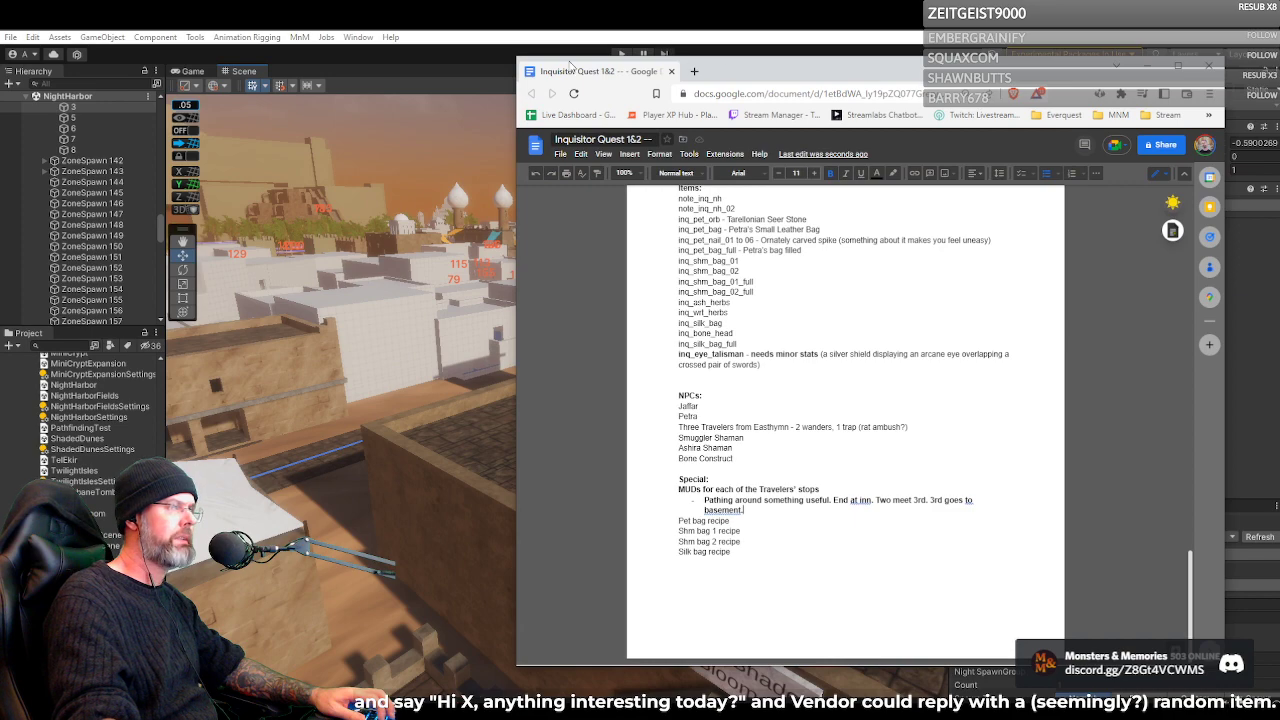
pyautogui.moveTo(567, 57); pyautogui.dragTo(475, 182)
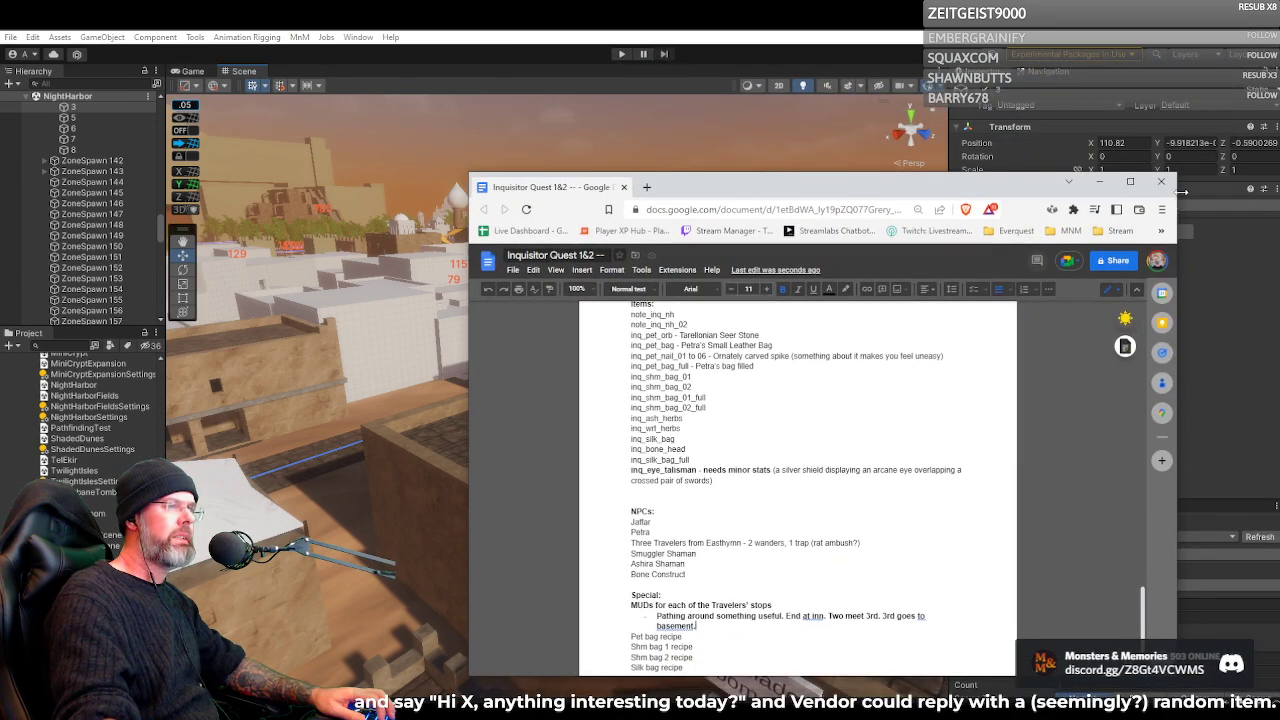
pyautogui.moveTo(1182, 194); pyautogui.dragTo(955, 198)
pyautogui.moveTo(840, 187); pyautogui.dragTo(1279, 260)
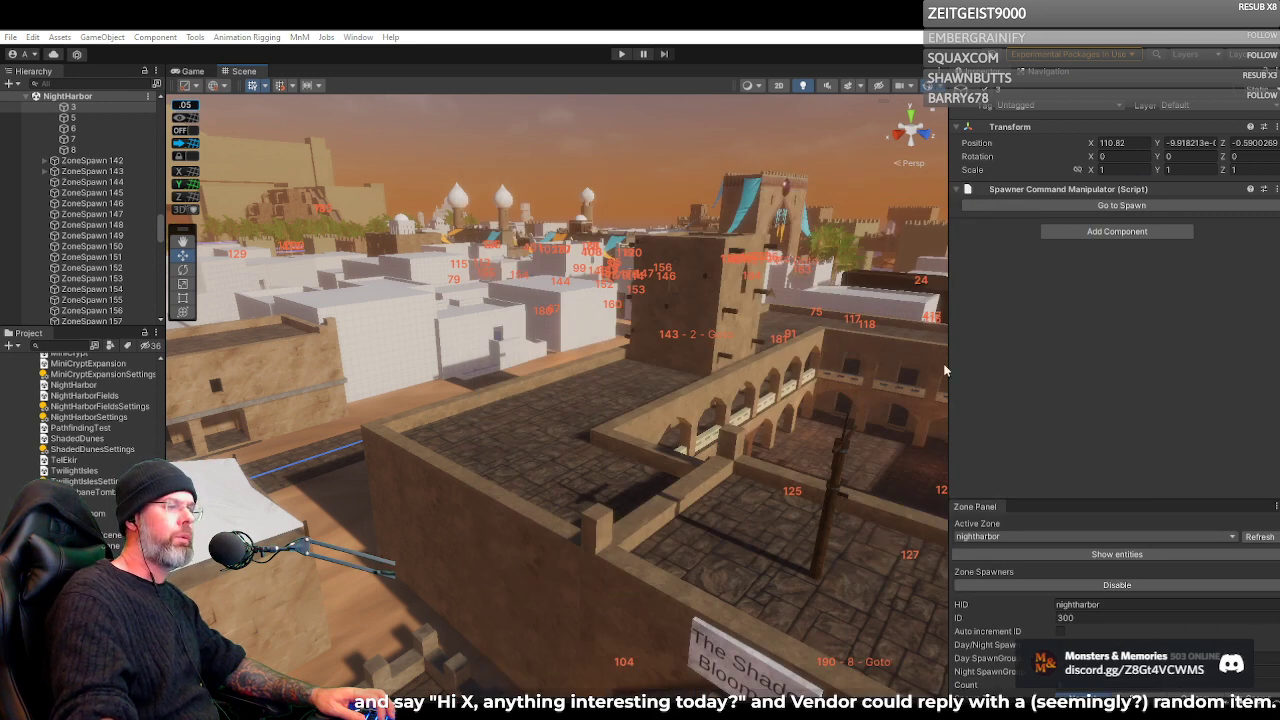
pyautogui.moveTo(949, 357); pyautogui.dragTo(1076, 357)
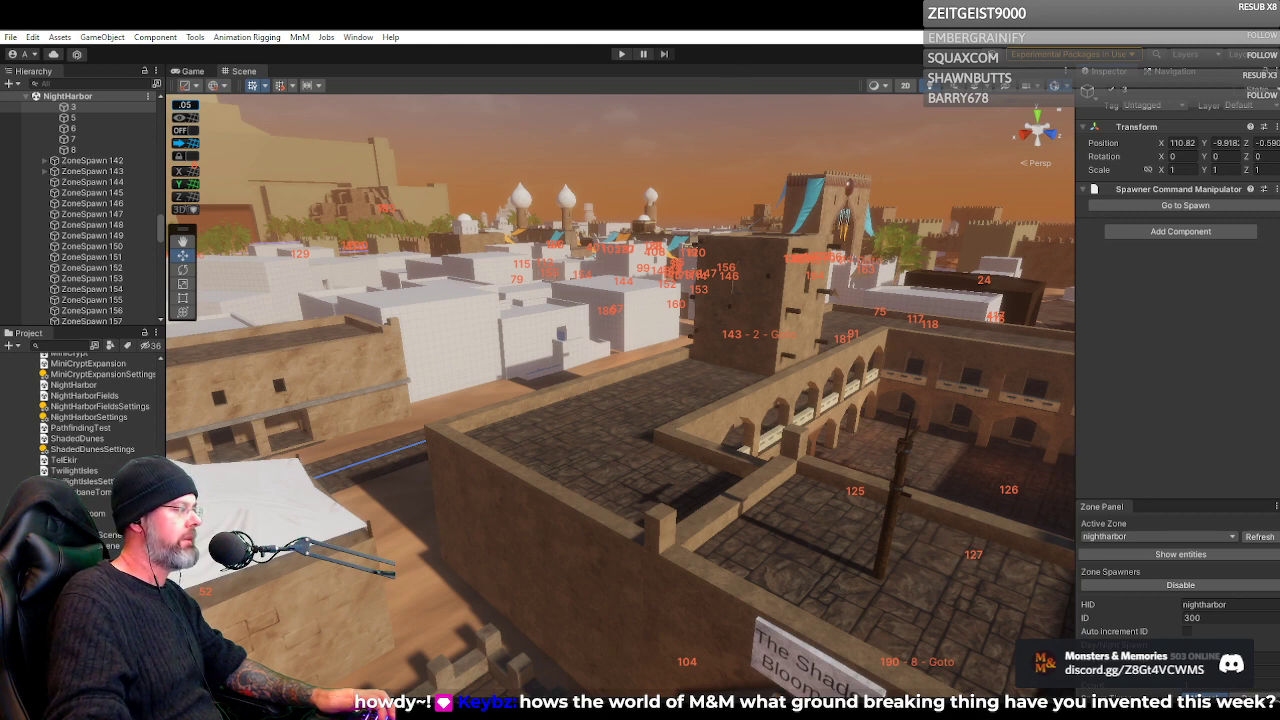
# Open the Zone scene without saving the NightHarbor-Geo changes, and disable the zone spawners
pyautogui.doubleClick(64, 557)
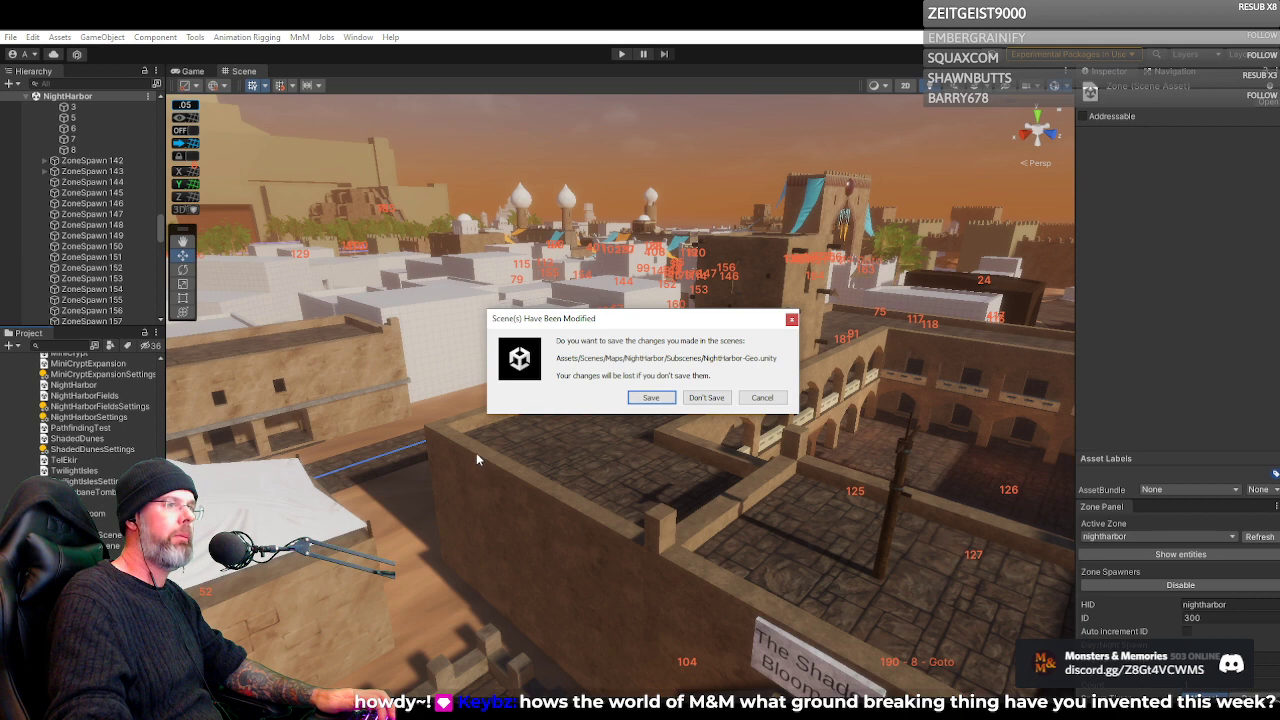
pyautogui.click(707, 398)
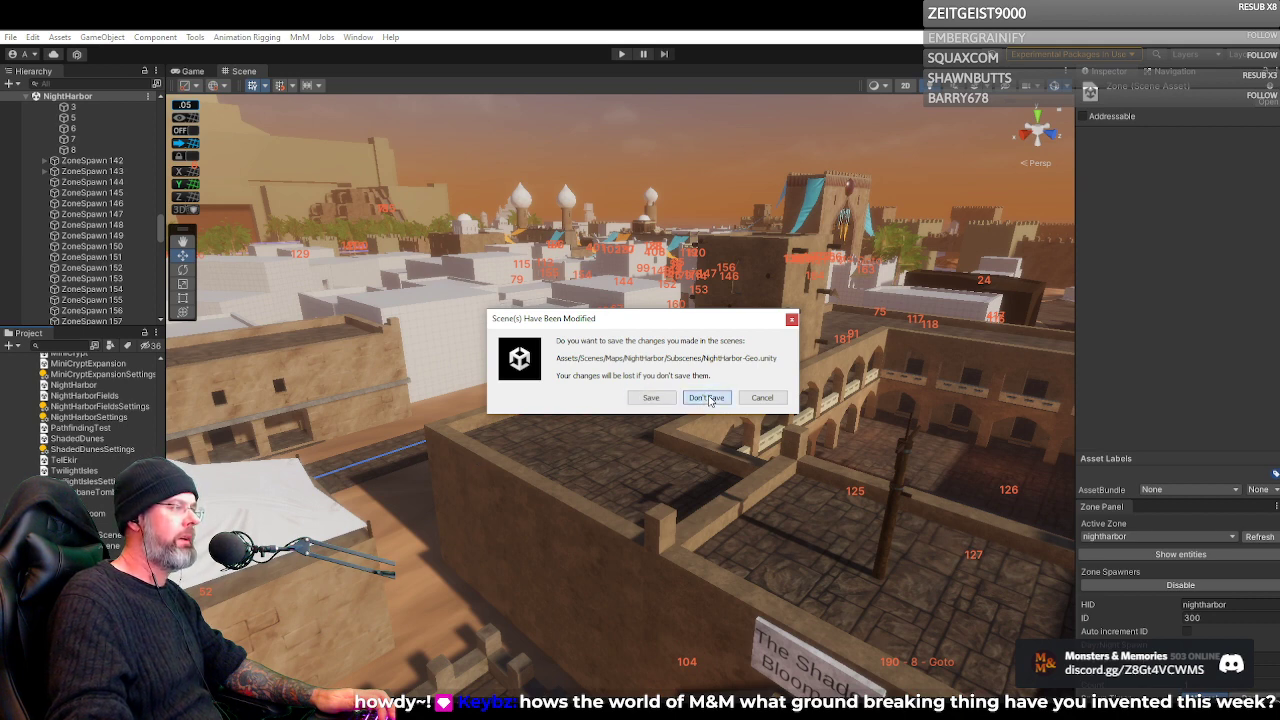
pyautogui.click(707, 398)
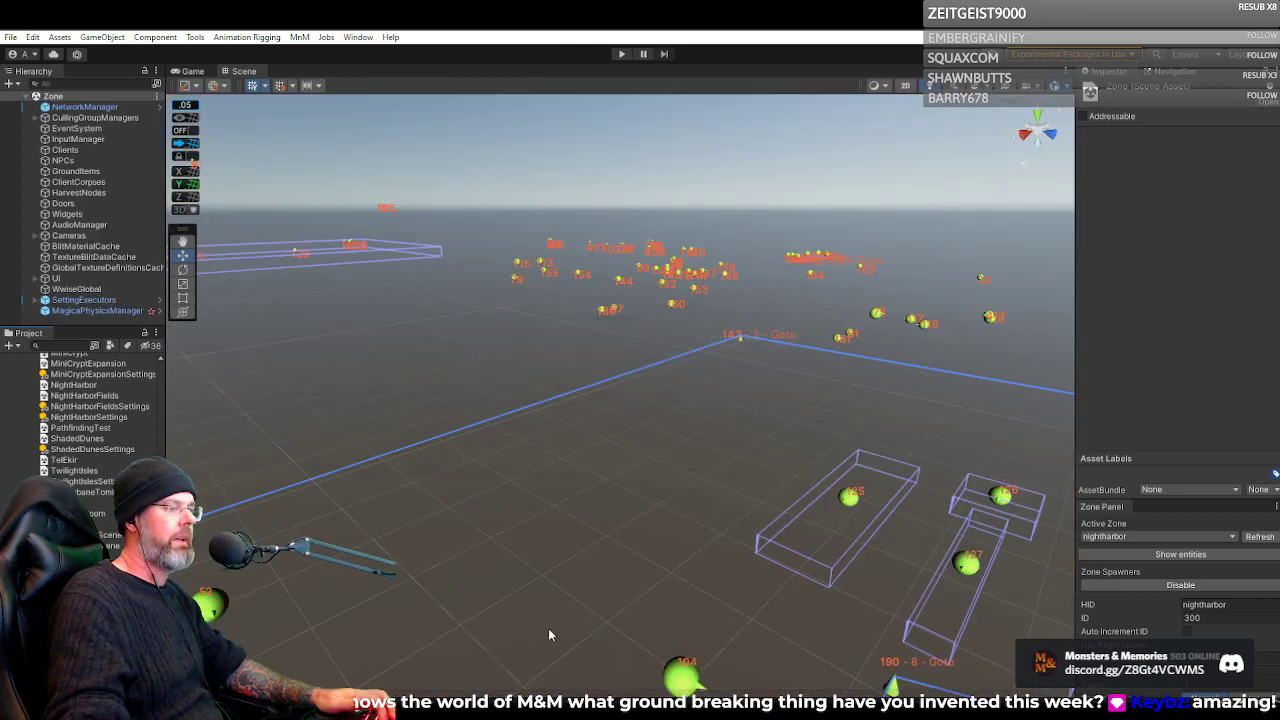
pyautogui.click(1180, 585)
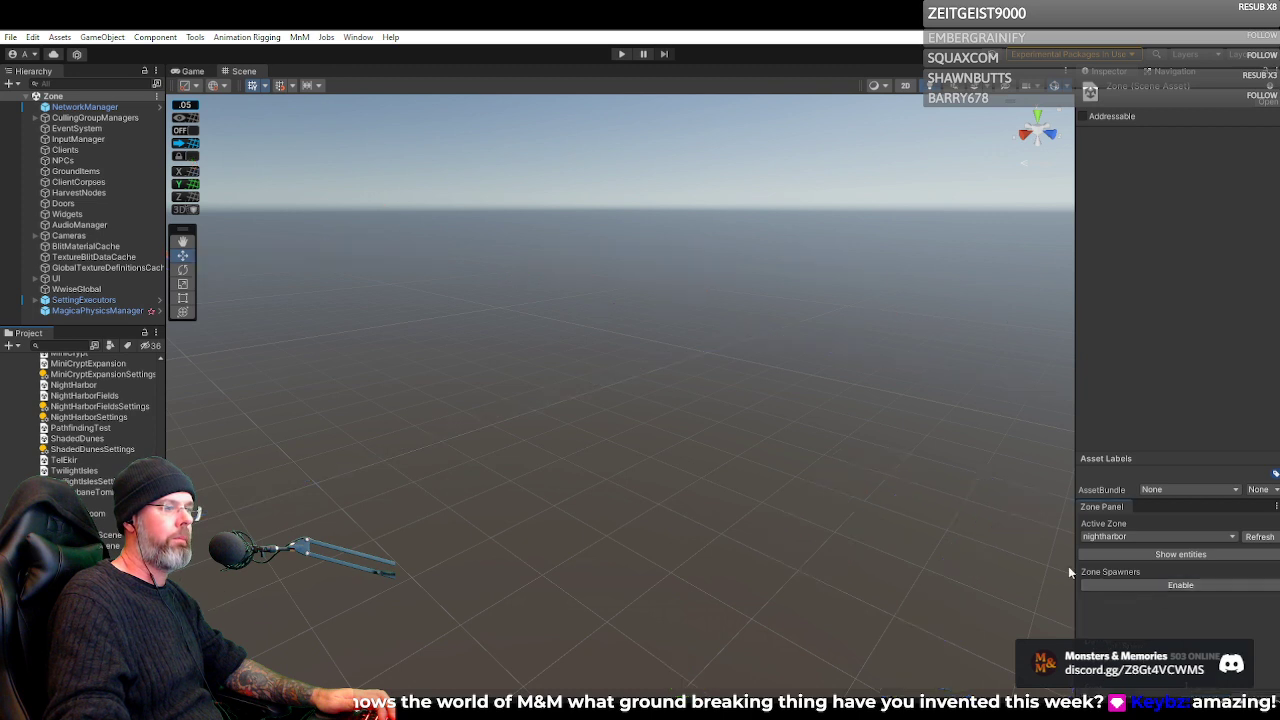
# Run the game in a maximized Game view and log in with the prefilled account credentials
pyautogui.click(620, 54)
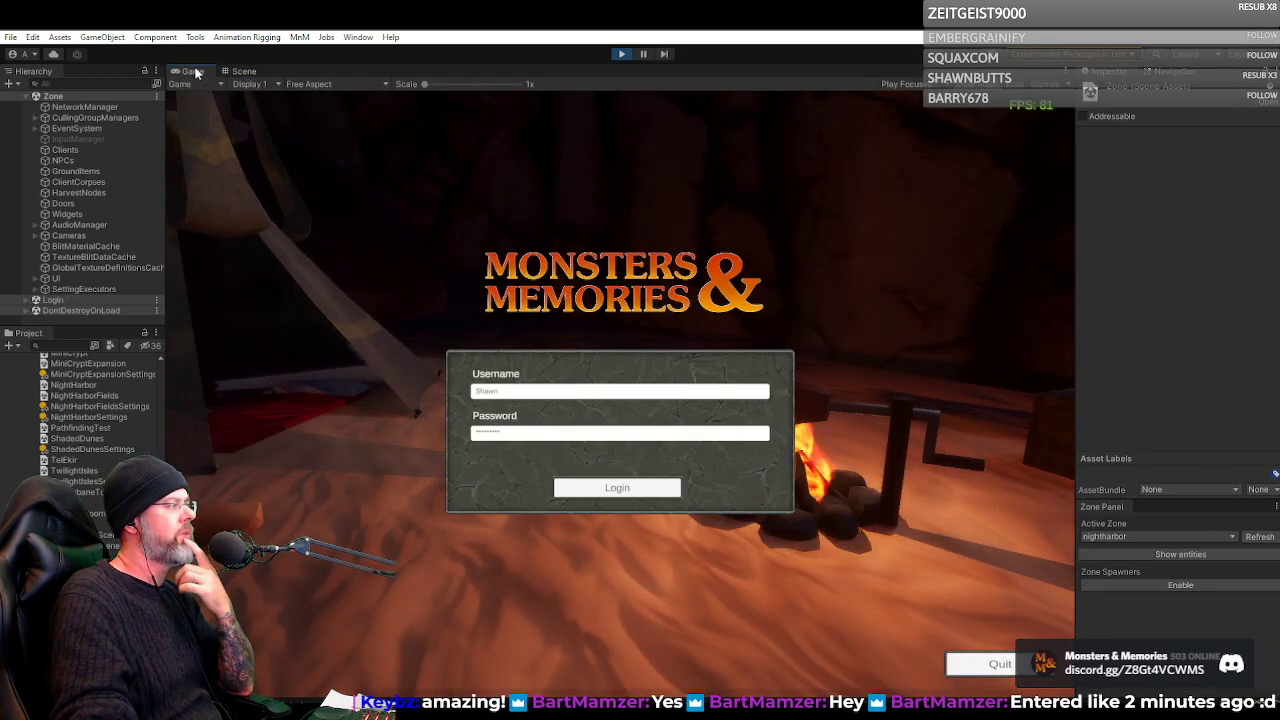
pyautogui.doubleClick(195, 72)
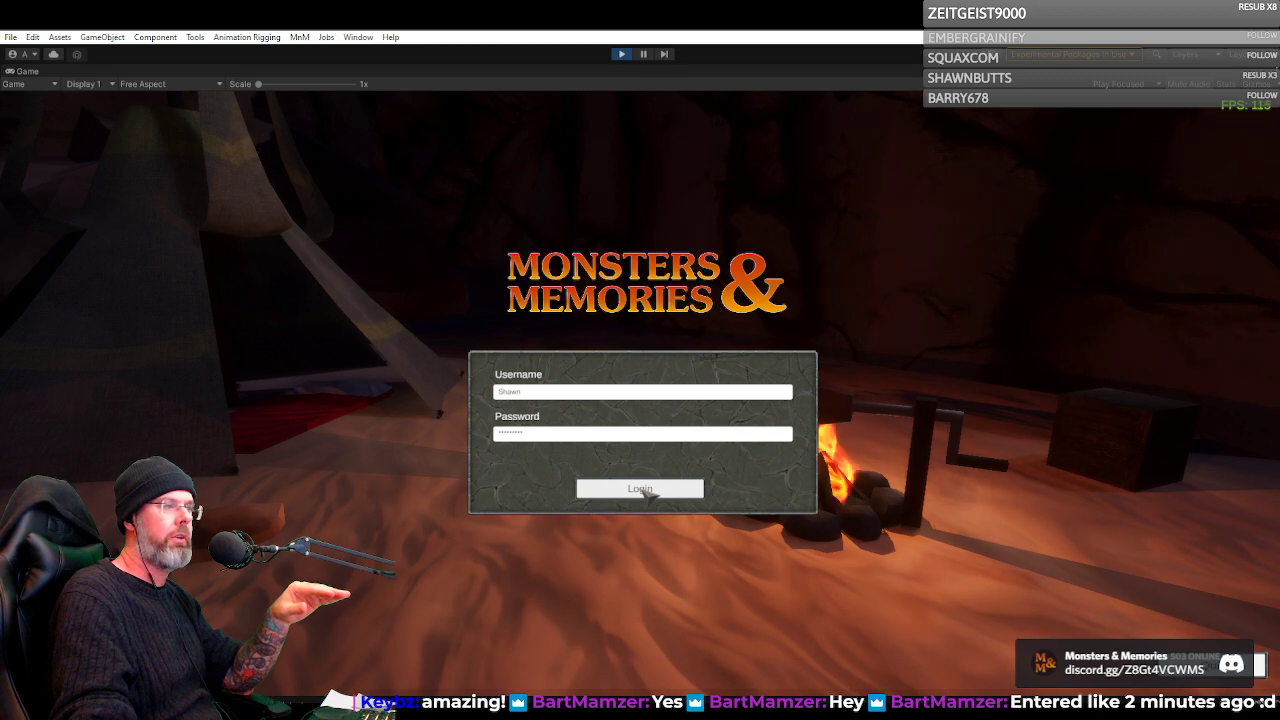
pyautogui.click(645, 491)
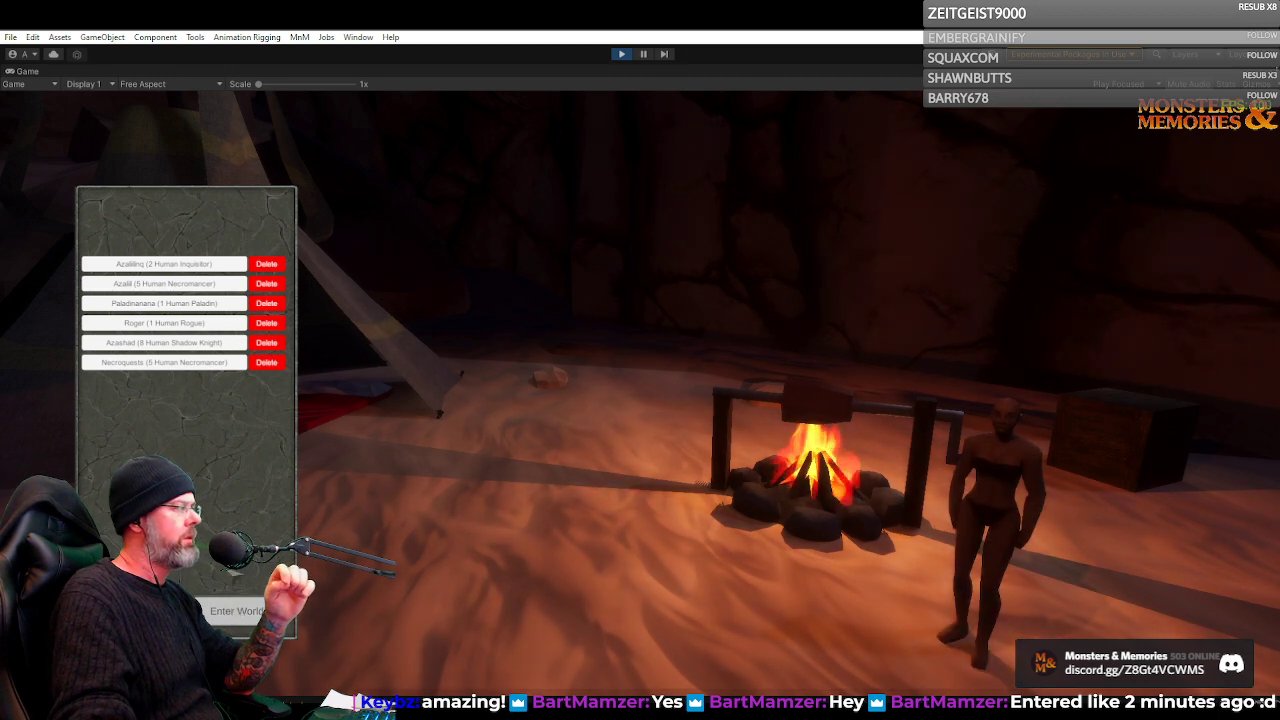
# Select the level 2 Human Inquisitor from the character list and enter the world
pyautogui.click(155, 269)
pyautogui.click(155, 269)
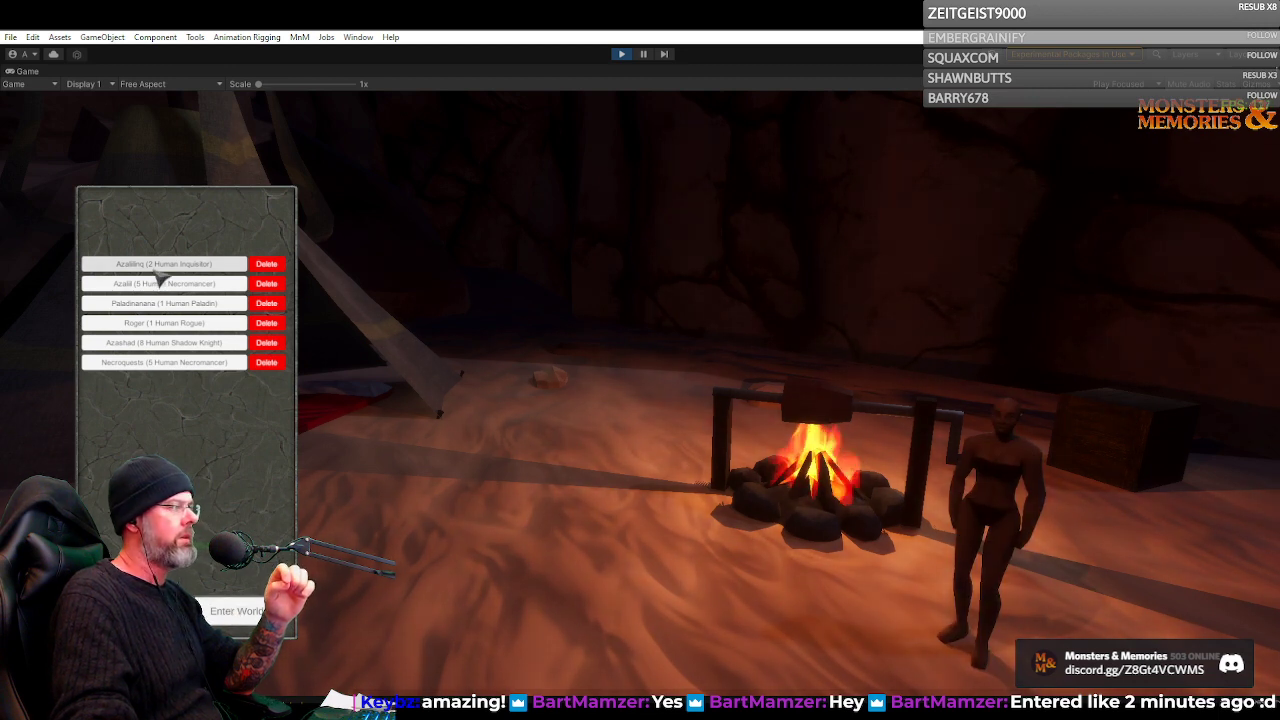
pyautogui.click(158, 286)
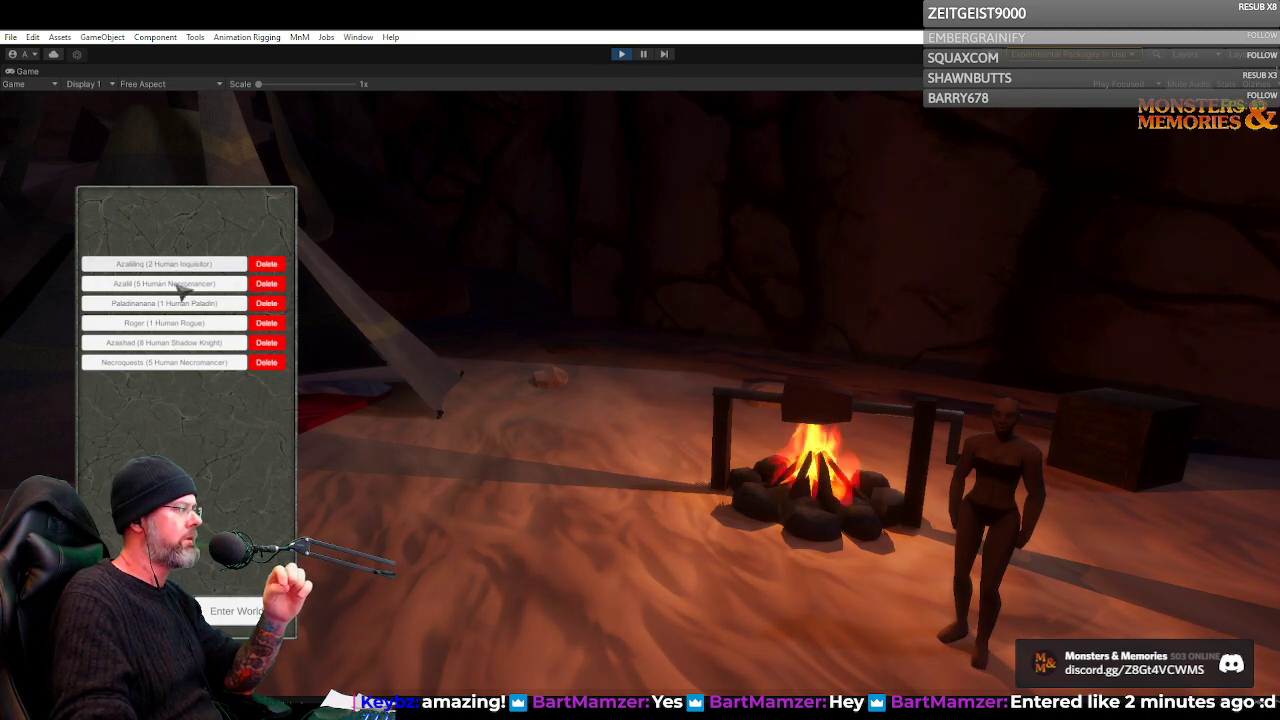
pyautogui.click(240, 611)
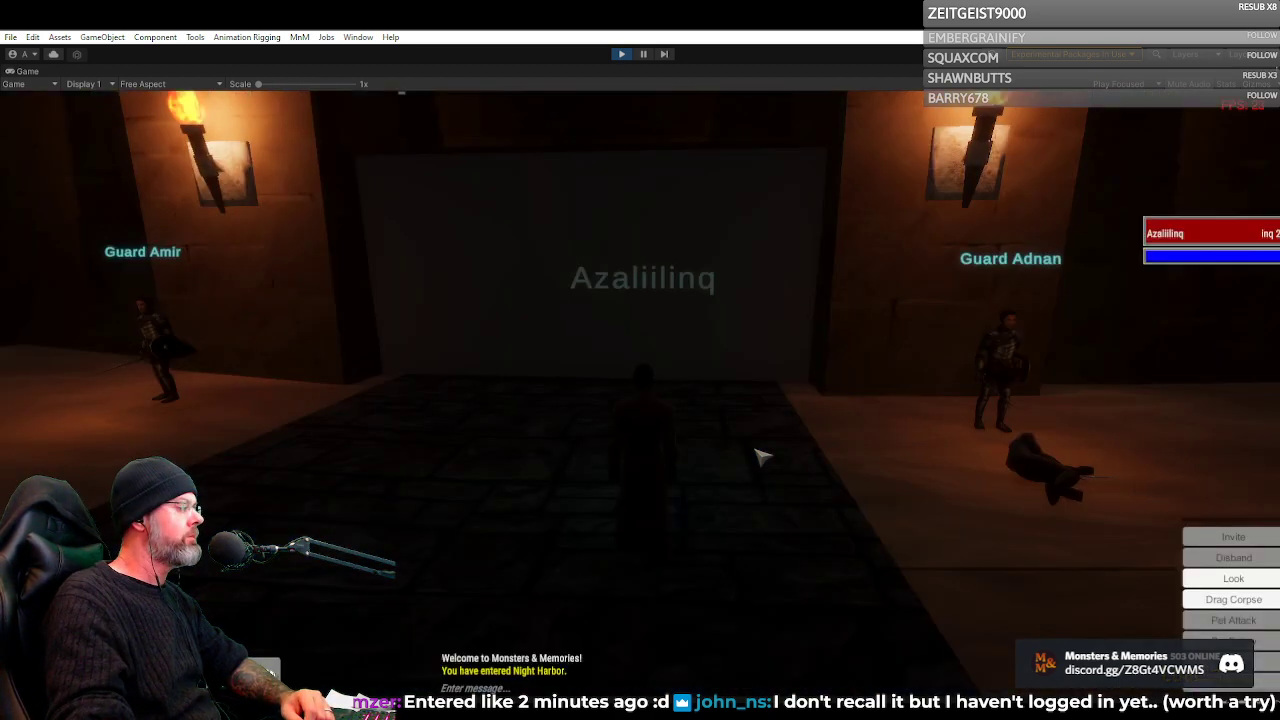
# Look around the guarded gate and the road outside it in the running game, and restore the Game view to its docked size
pyautogui.rightClick(693, 347)
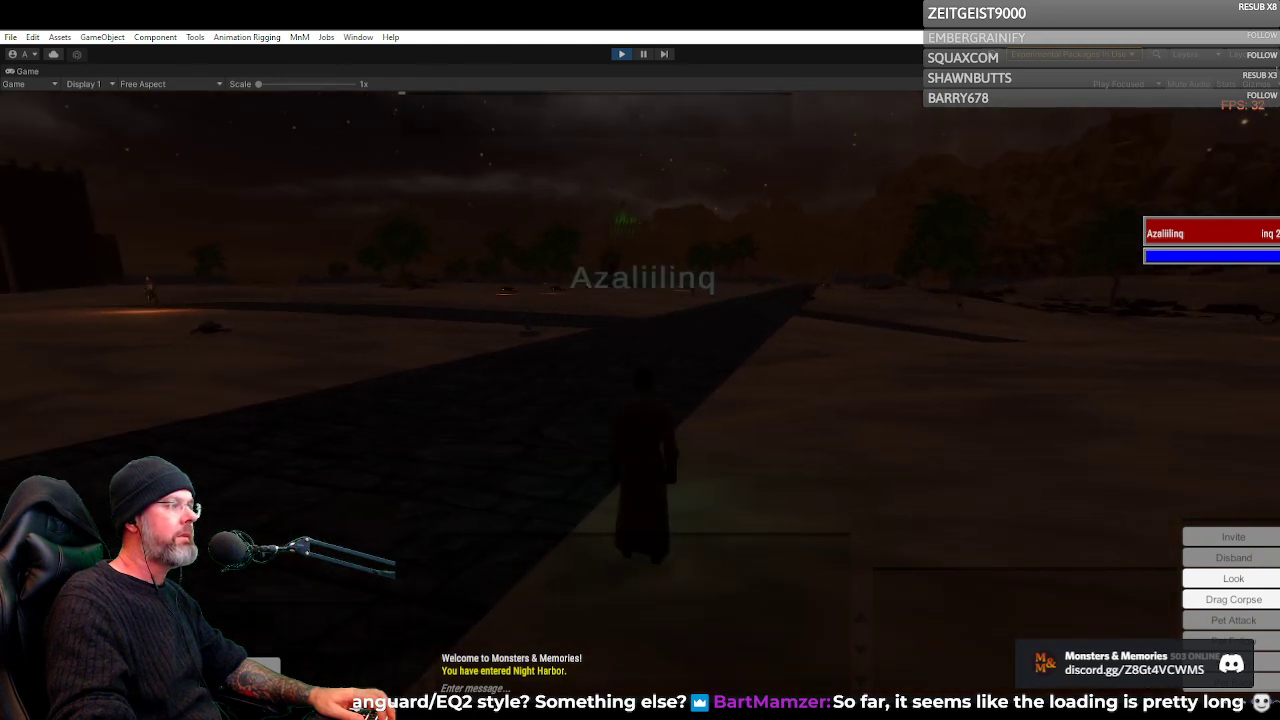
pyautogui.rightClick(726, 341)
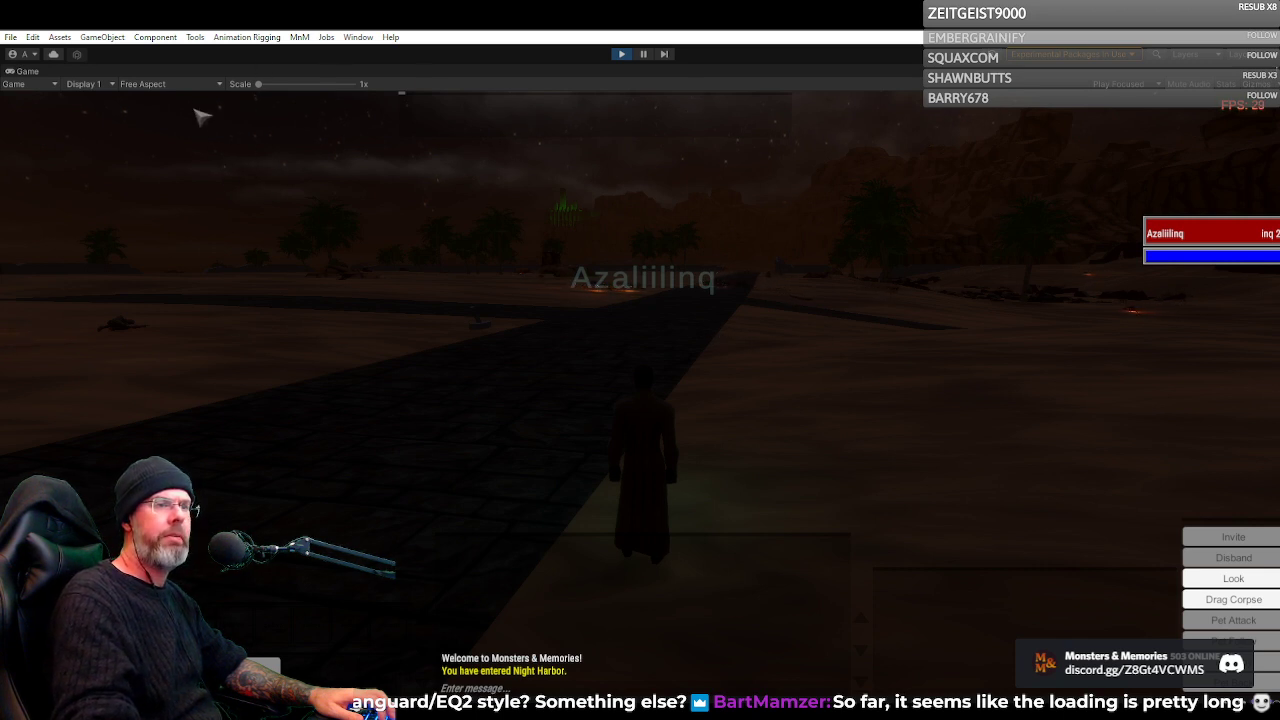
pyautogui.doubleClick(27, 72)
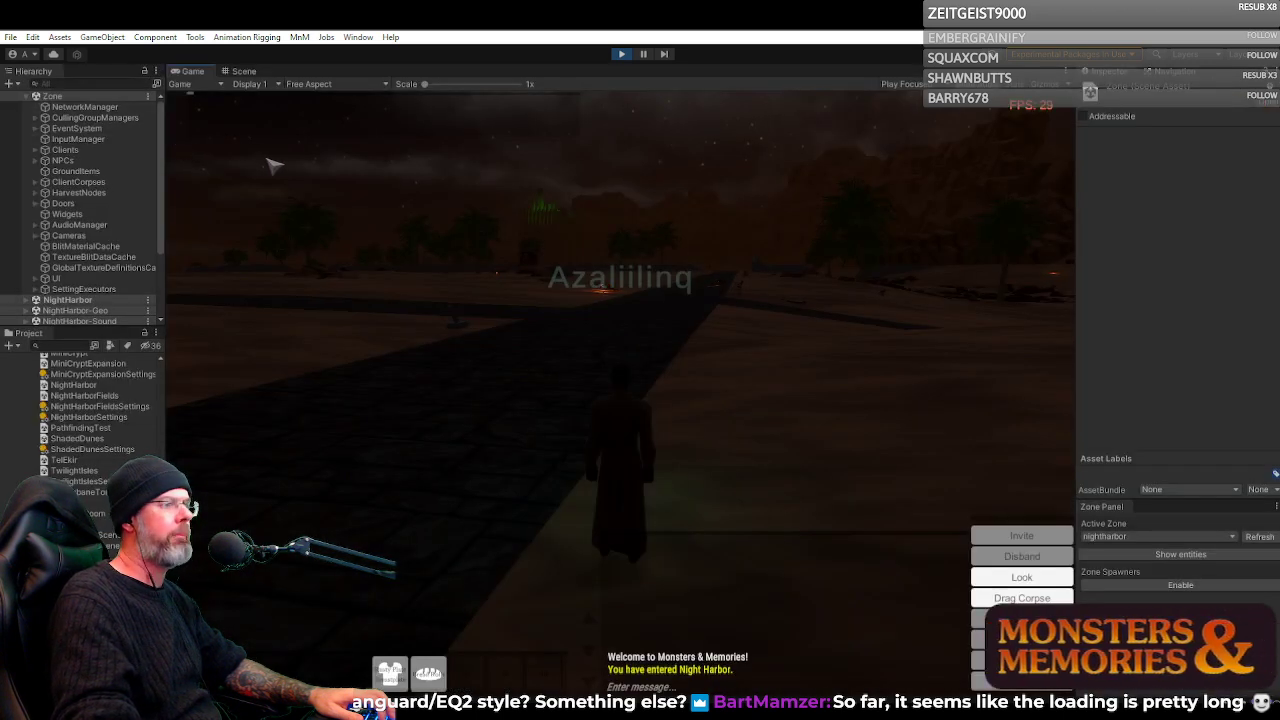
# Show the running Night Harbor zone in the Scene view from above and enable its zone spawners
pyautogui.click(243, 72)
pyautogui.moveTo(660, 330); pyautogui.dragTo(466, 351)
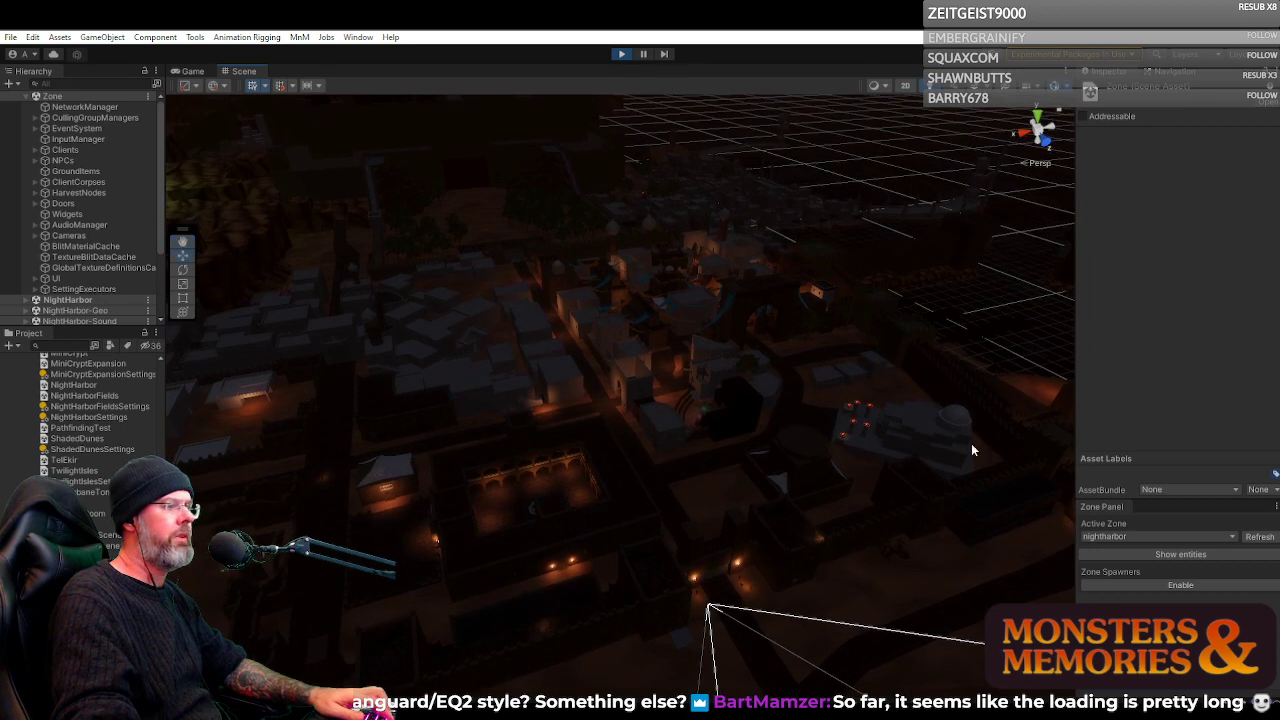
pyautogui.click(1168, 586)
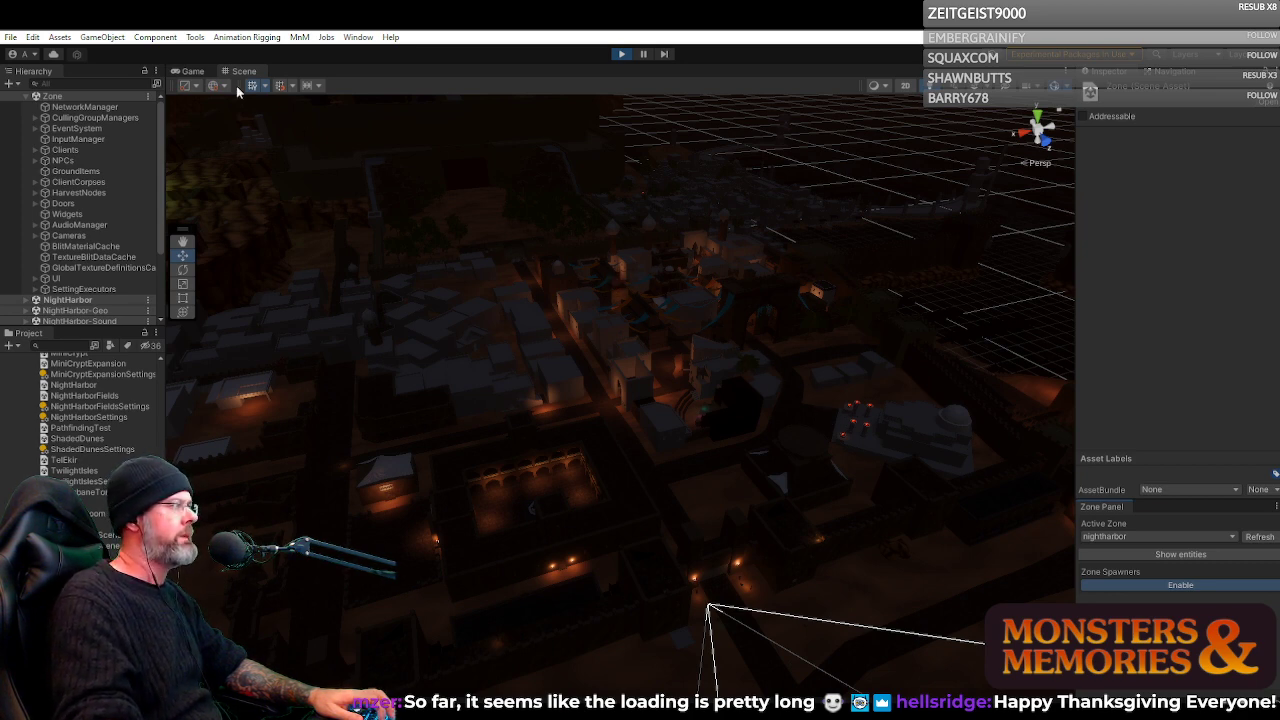
# Survey the spawner markers and Goto routes across the dark city, selecting ZoneSpawn 79 and ZoneSpawn 145 to inspect their settings
pyautogui.click(577, 302)
pyautogui.moveTo(721, 337); pyautogui.dragTo(813, 262)
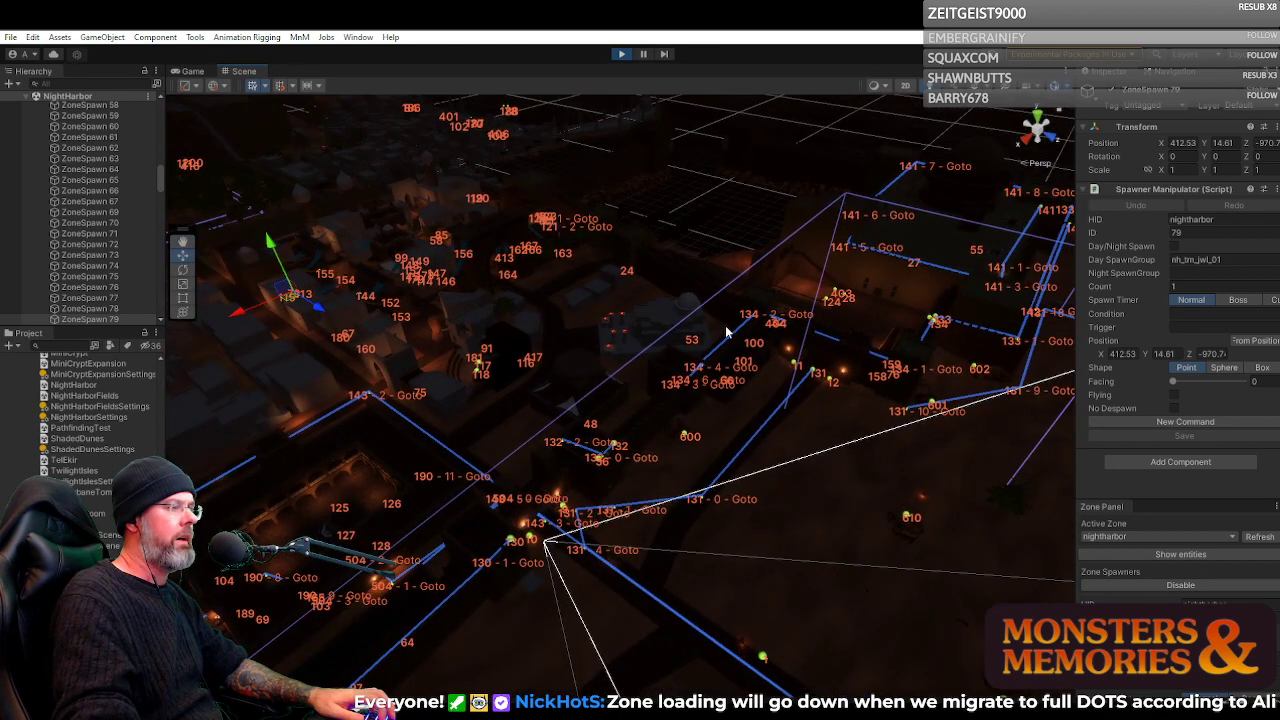
pyautogui.moveTo(727, 392); pyautogui.dragTo(652, 357)
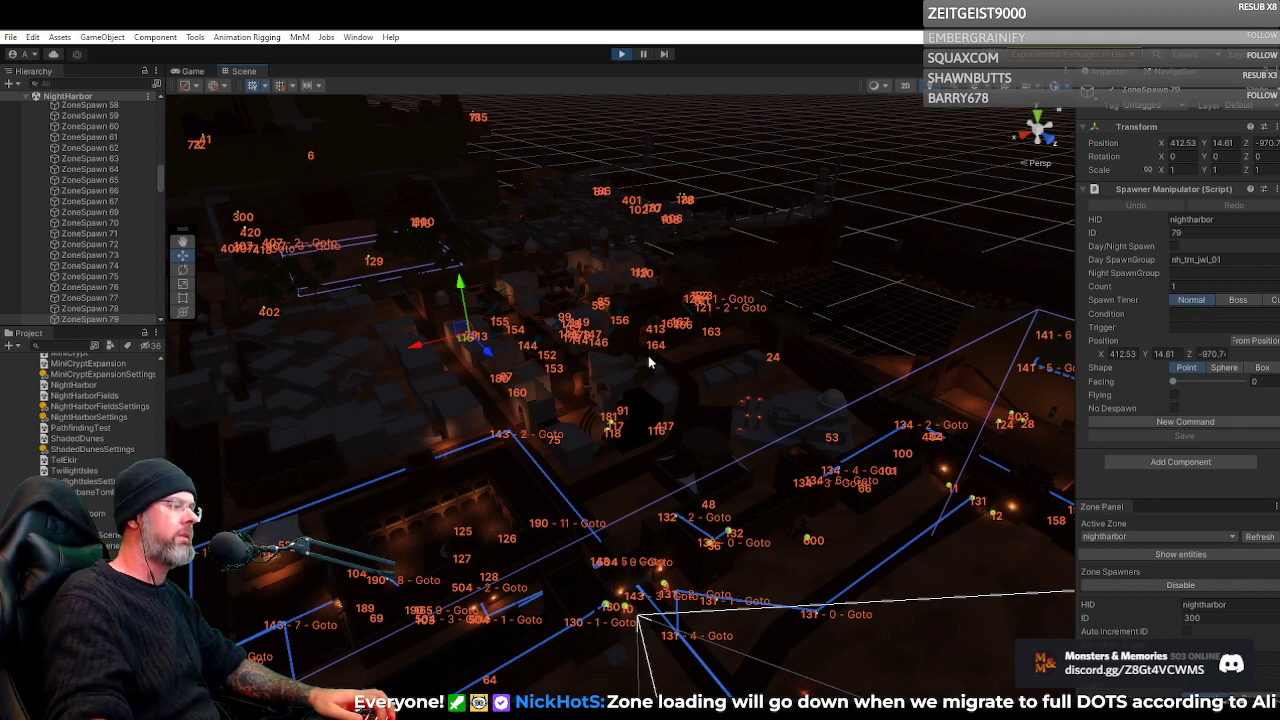
pyautogui.click(556, 323)
pyautogui.moveTo(560, 320); pyautogui.dragTo(617, 420)
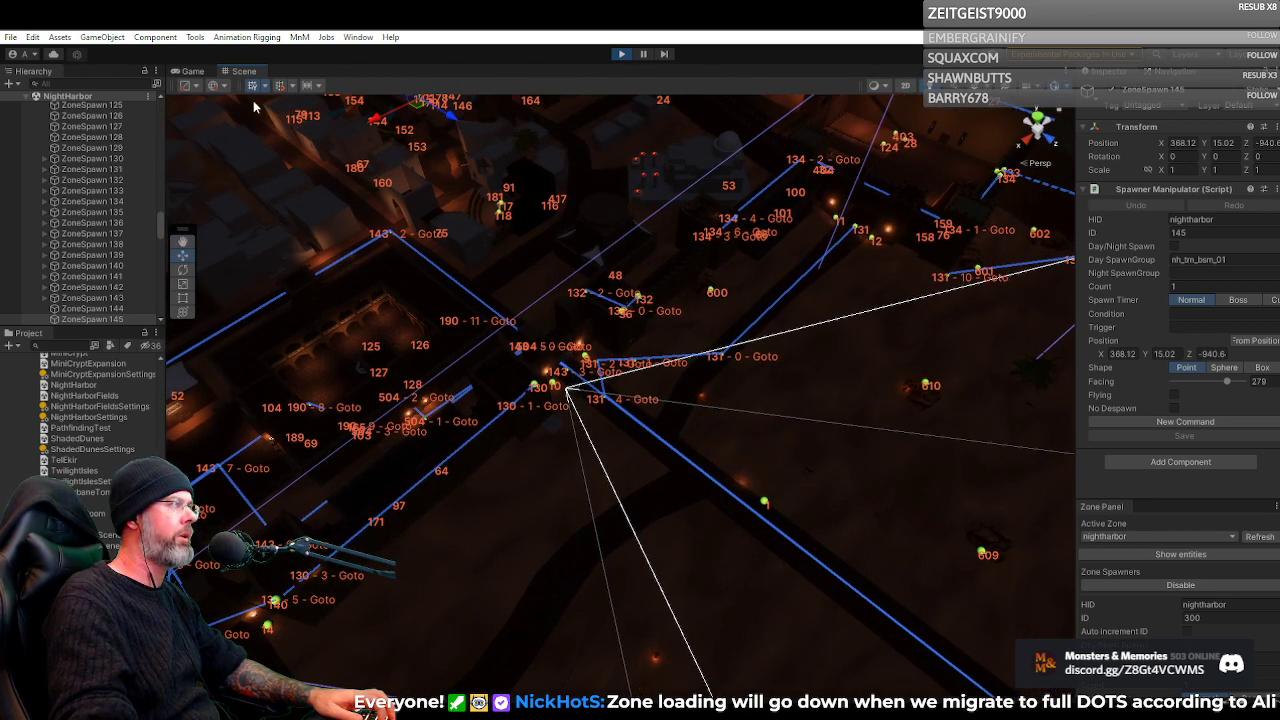
# Return to the maximized running game and move the Inquisitor along the road outside the gate
pyautogui.click(191, 72)
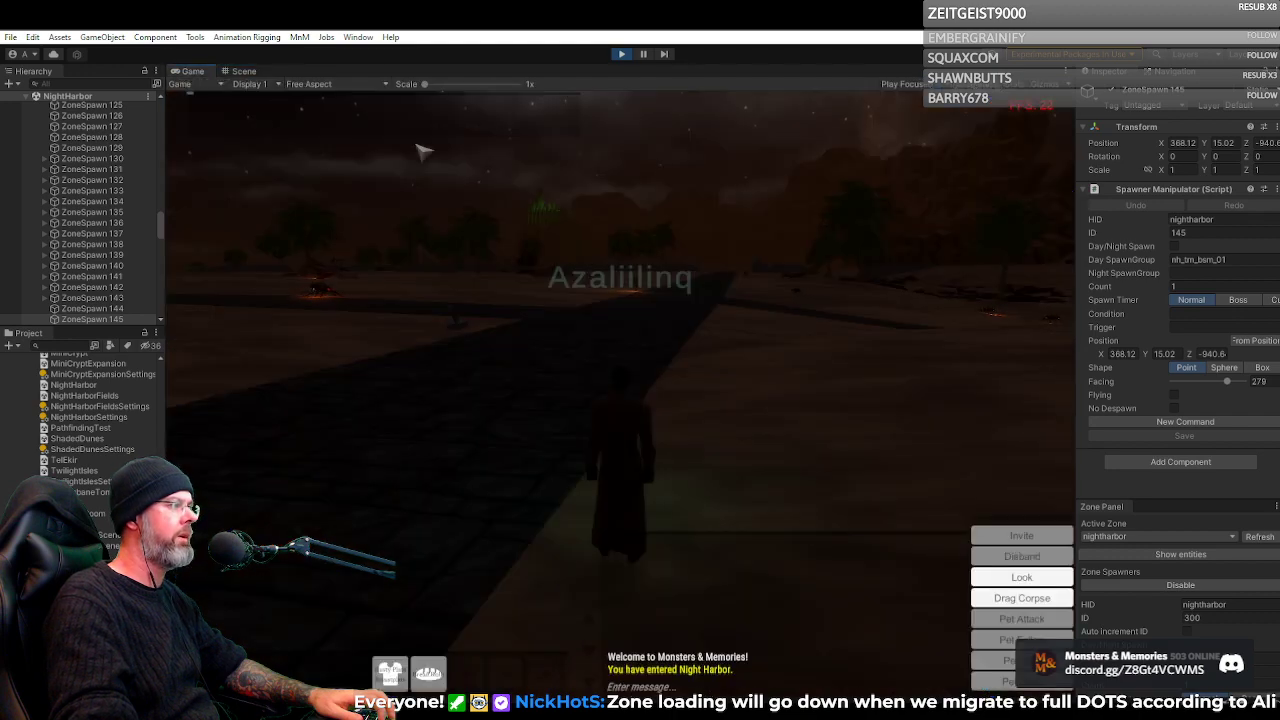
pyautogui.doubleClick(190, 73)
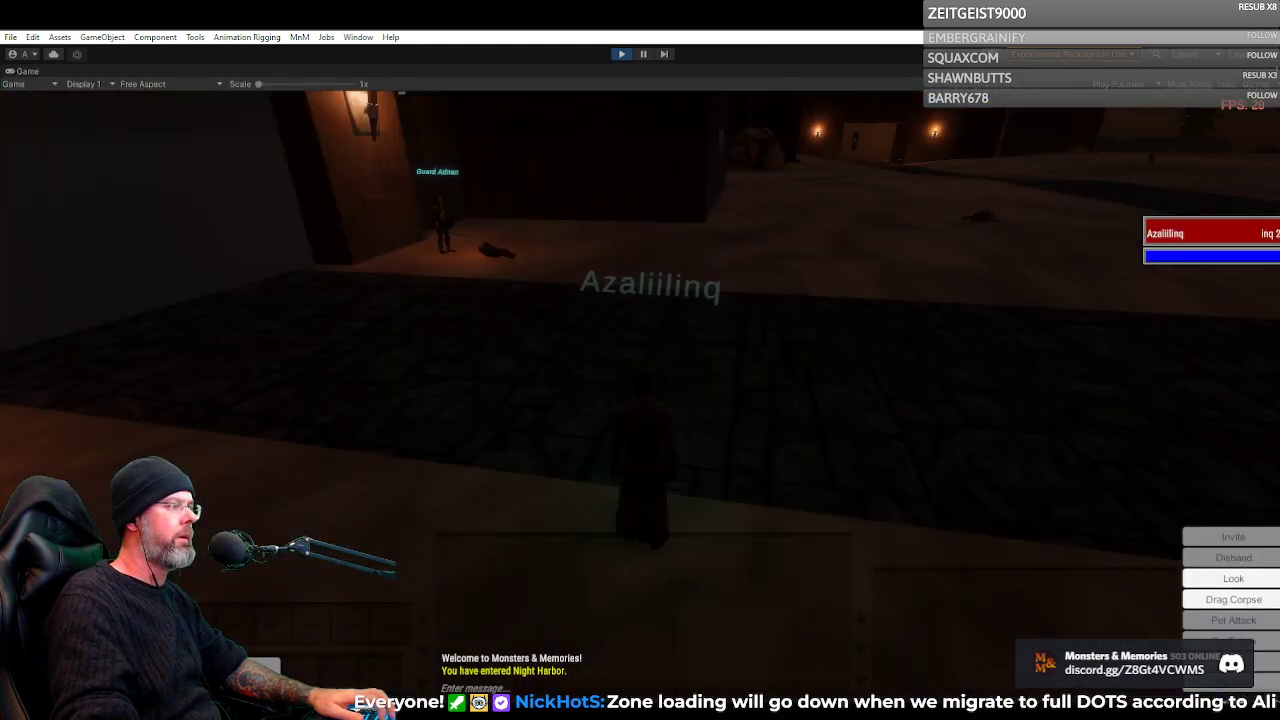
pyautogui.press('w')
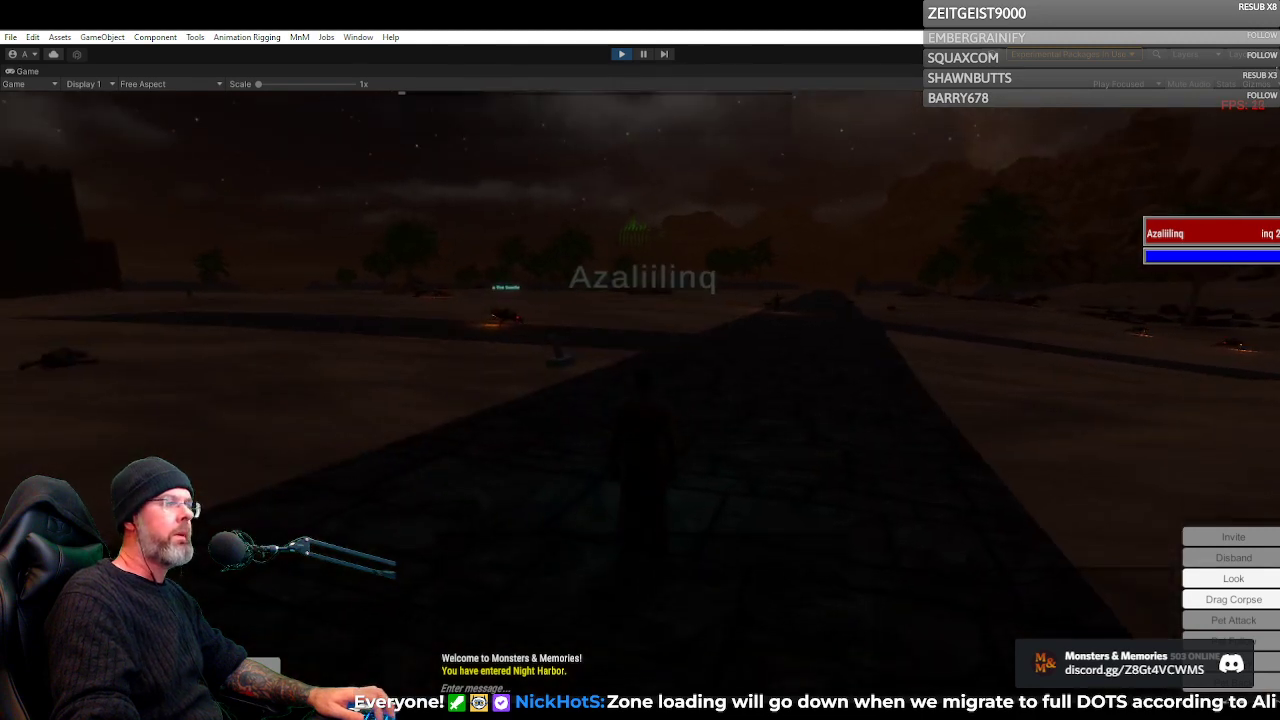
# Raise the running game's Master Volume to 21 in its options and close the options window
pyautogui.press('Escape')
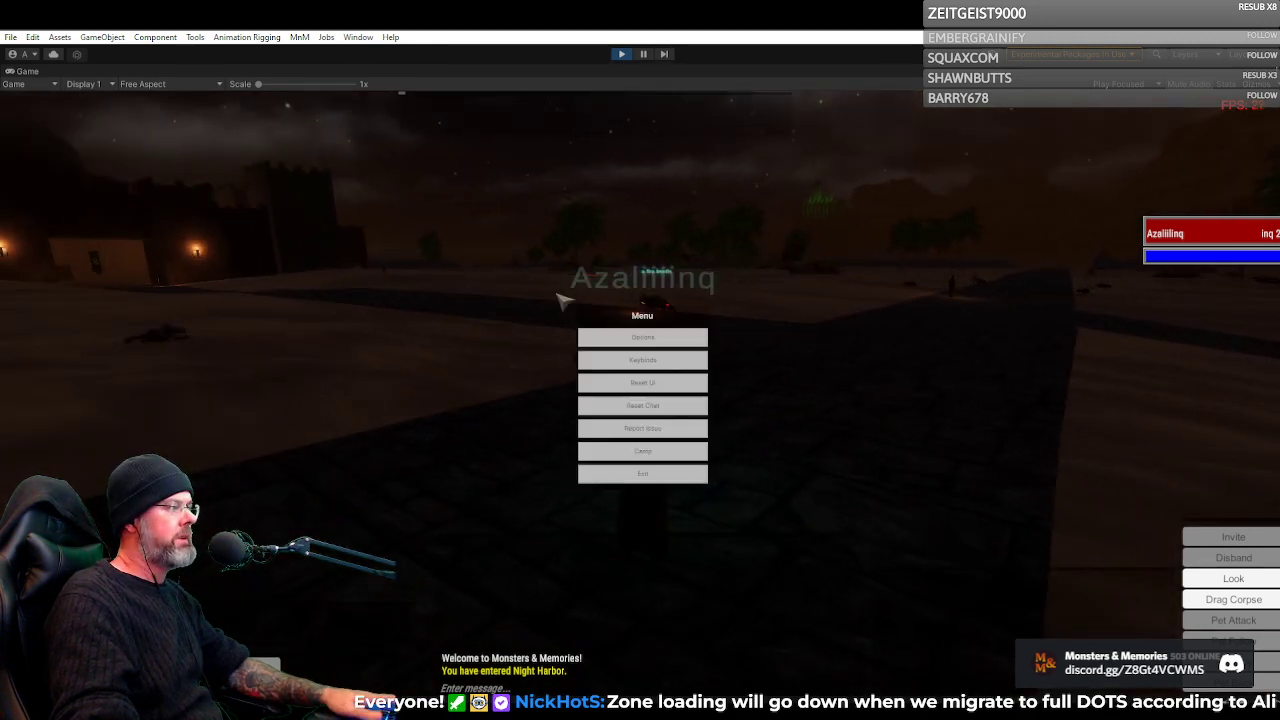
pyautogui.click(624, 339)
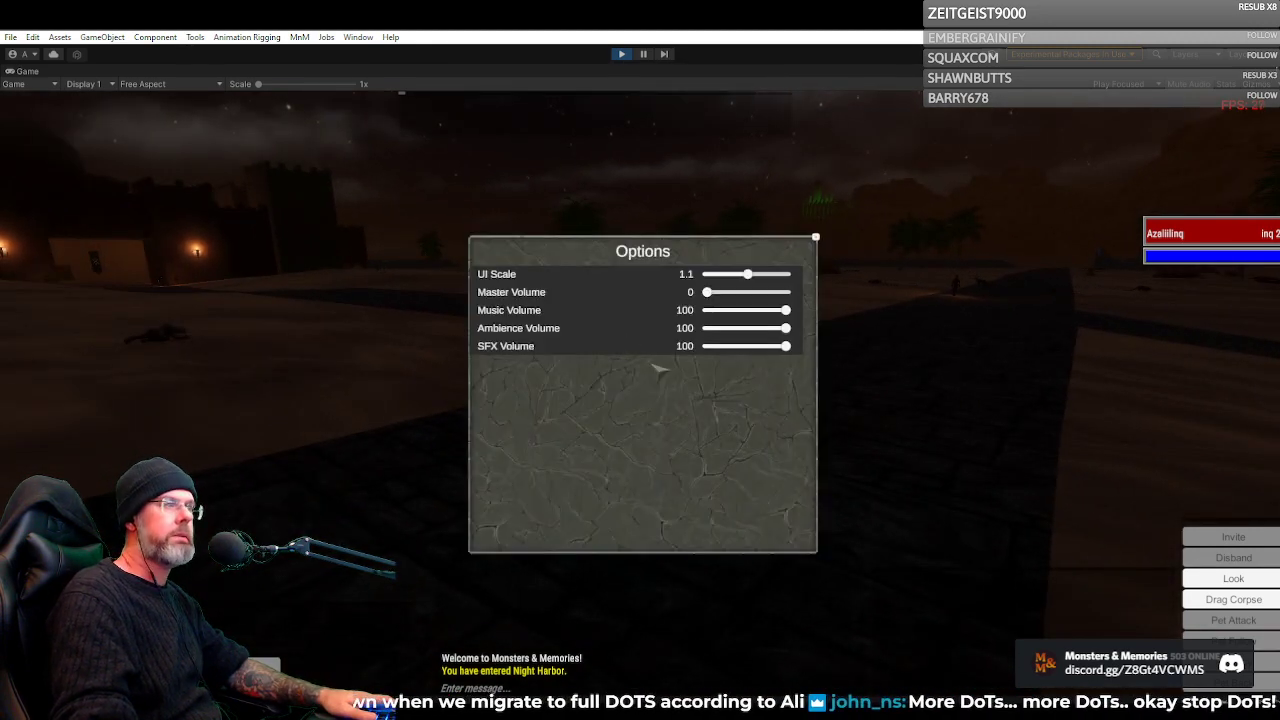
pyautogui.moveTo(707, 292); pyautogui.dragTo(714, 293)
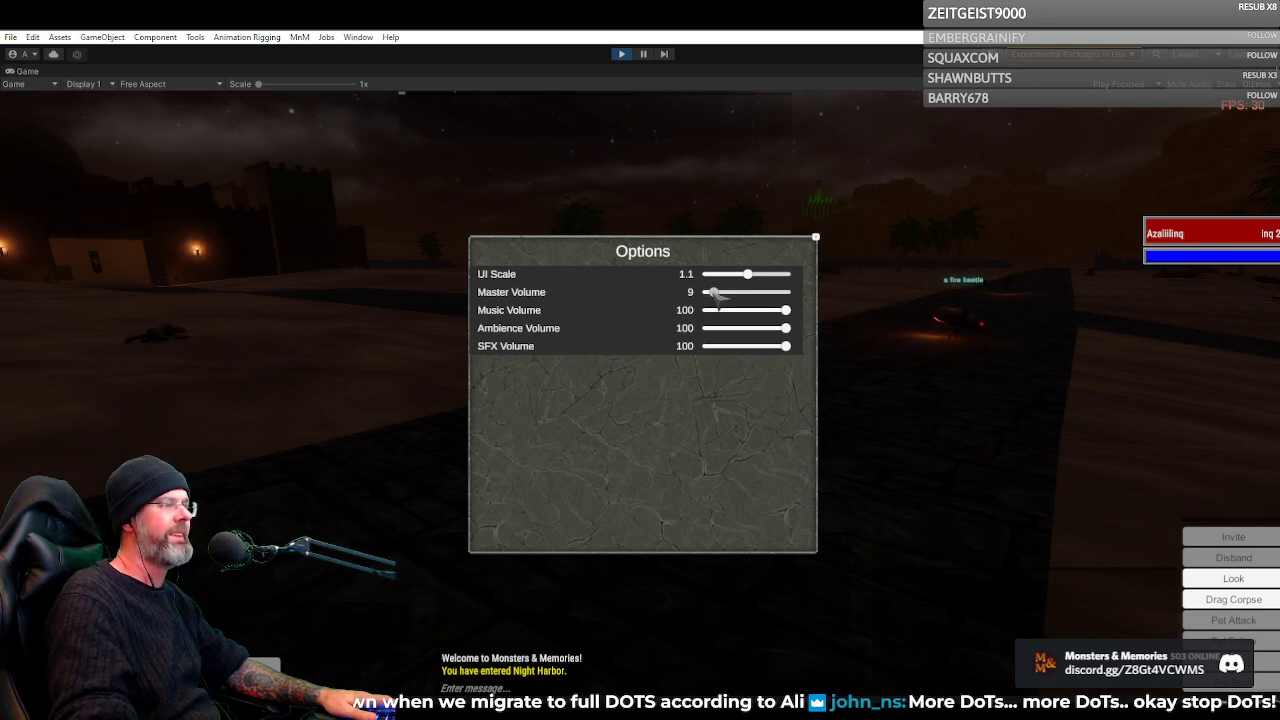
pyautogui.moveTo(718, 298); pyautogui.dragTo(721, 300)
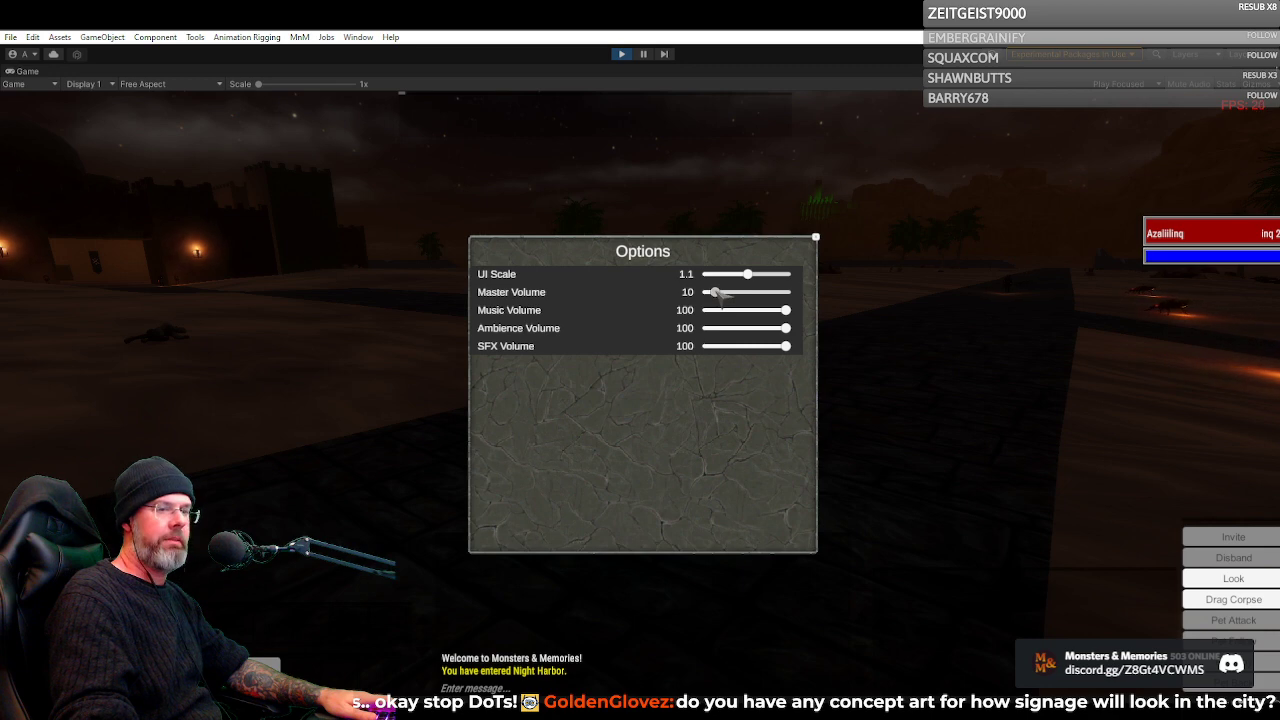
pyautogui.moveTo(712, 289); pyautogui.dragTo(721, 293)
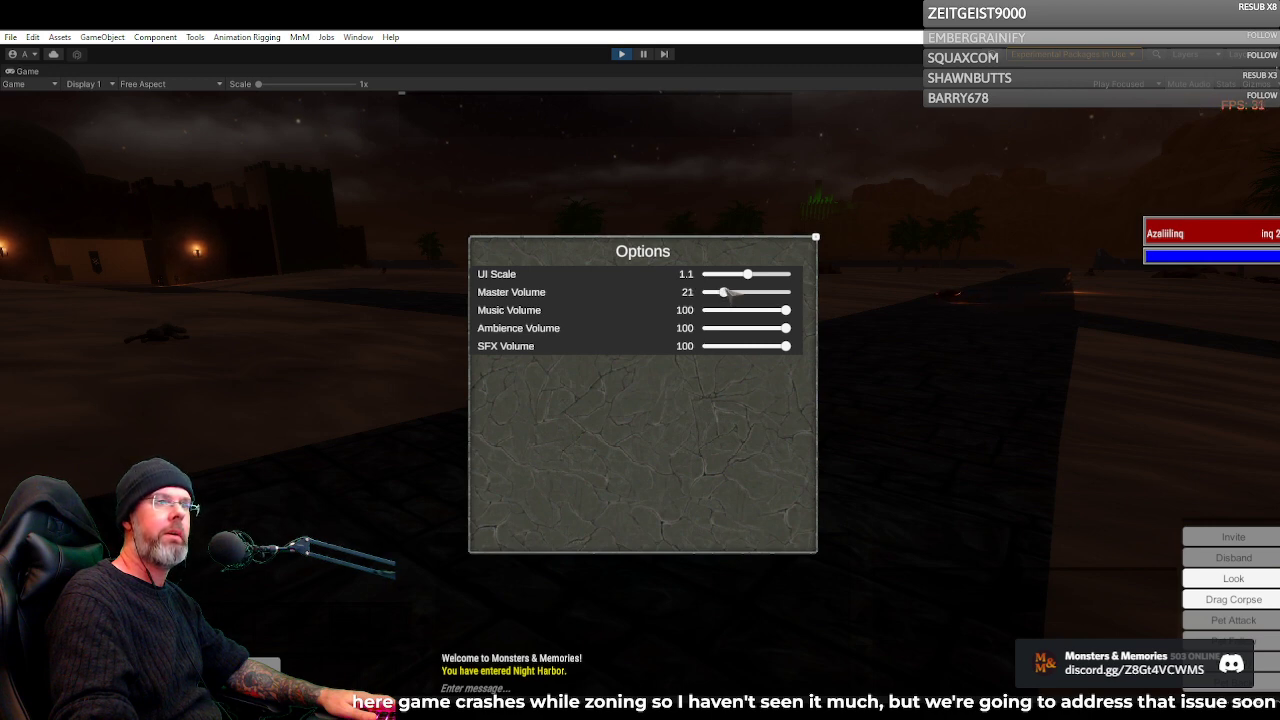
pyautogui.click(815, 238)
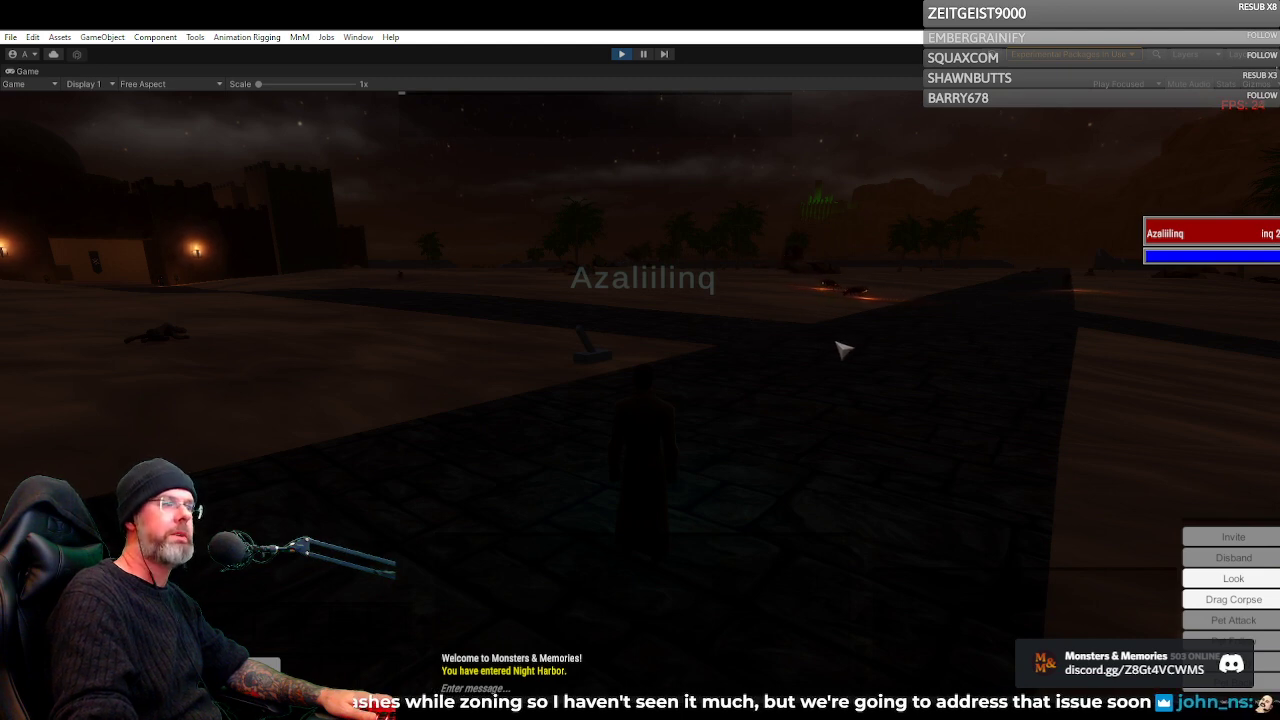
# Move the Inquisitor around outside the city, looking over the road, the guarded gate and the surrounding walls
pyautogui.moveTo(843, 349)
pyautogui.mouseDown()
pyautogui.moveTo(600, 345)
pyautogui.moveTo(843, 349)
pyautogui.mouseUp()
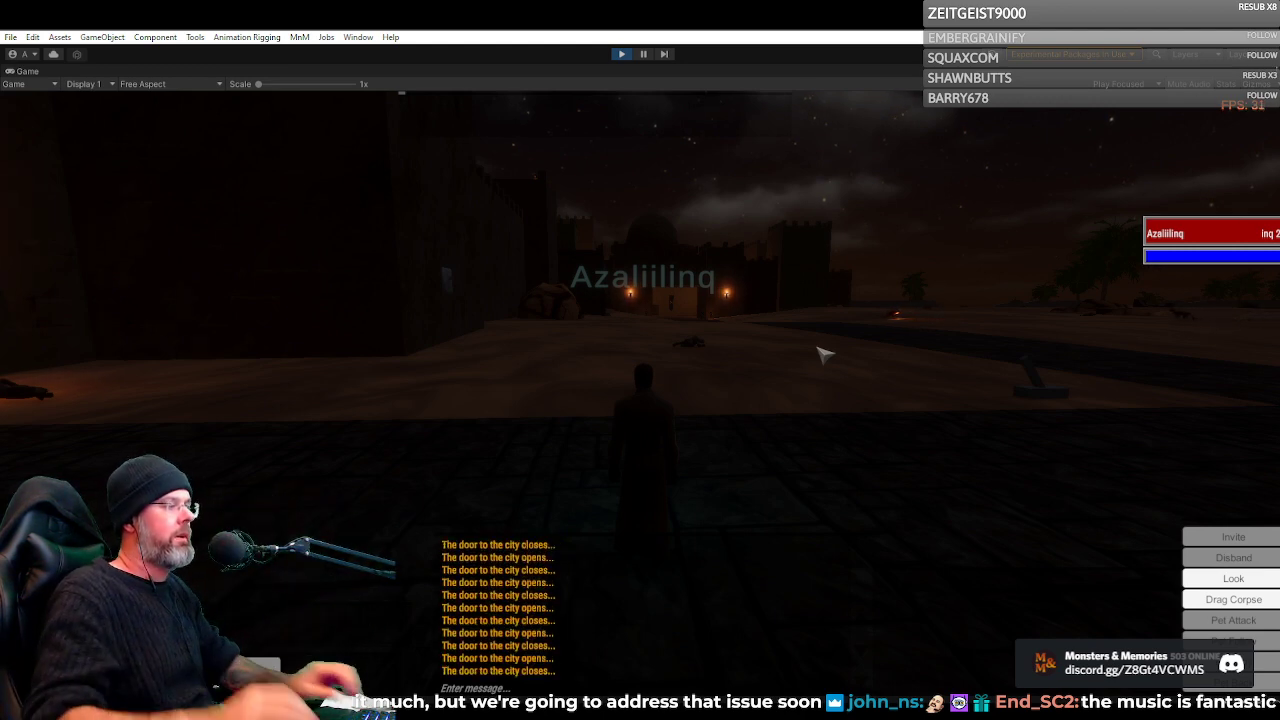
pyautogui.rightClick(848, 342)
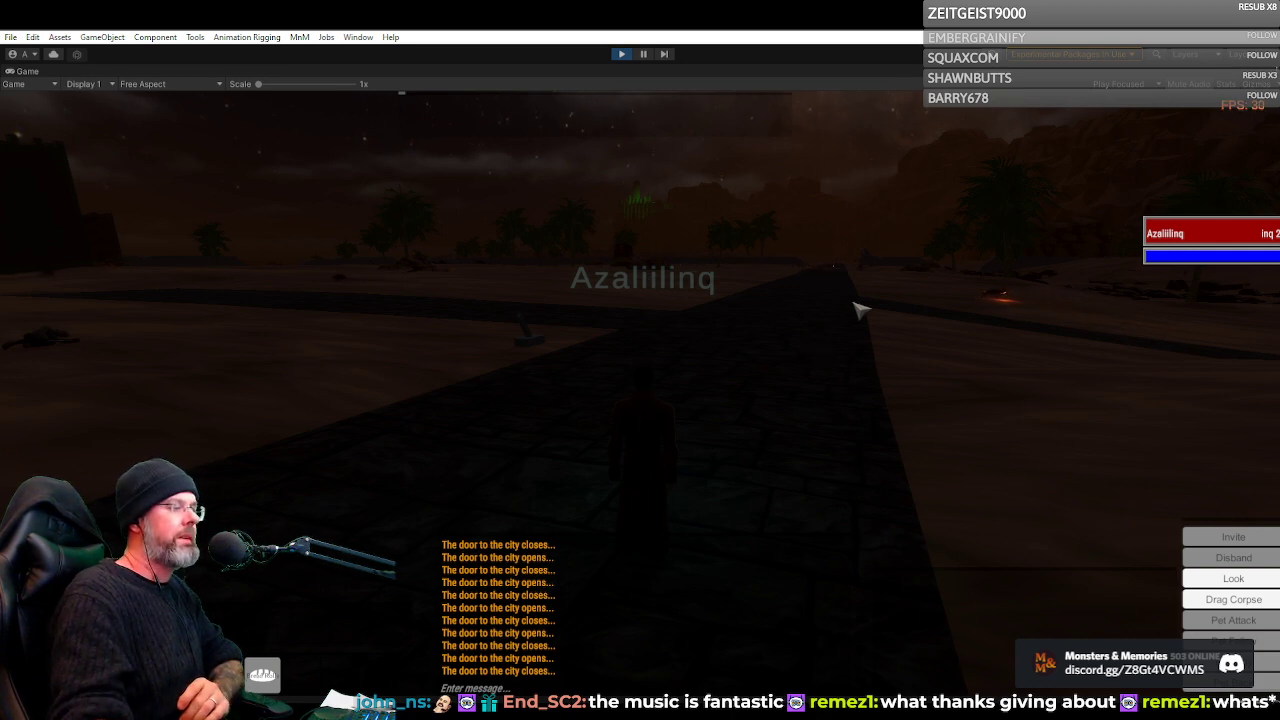
pyautogui.moveTo(858, 305); pyautogui.dragTo(560, 305)
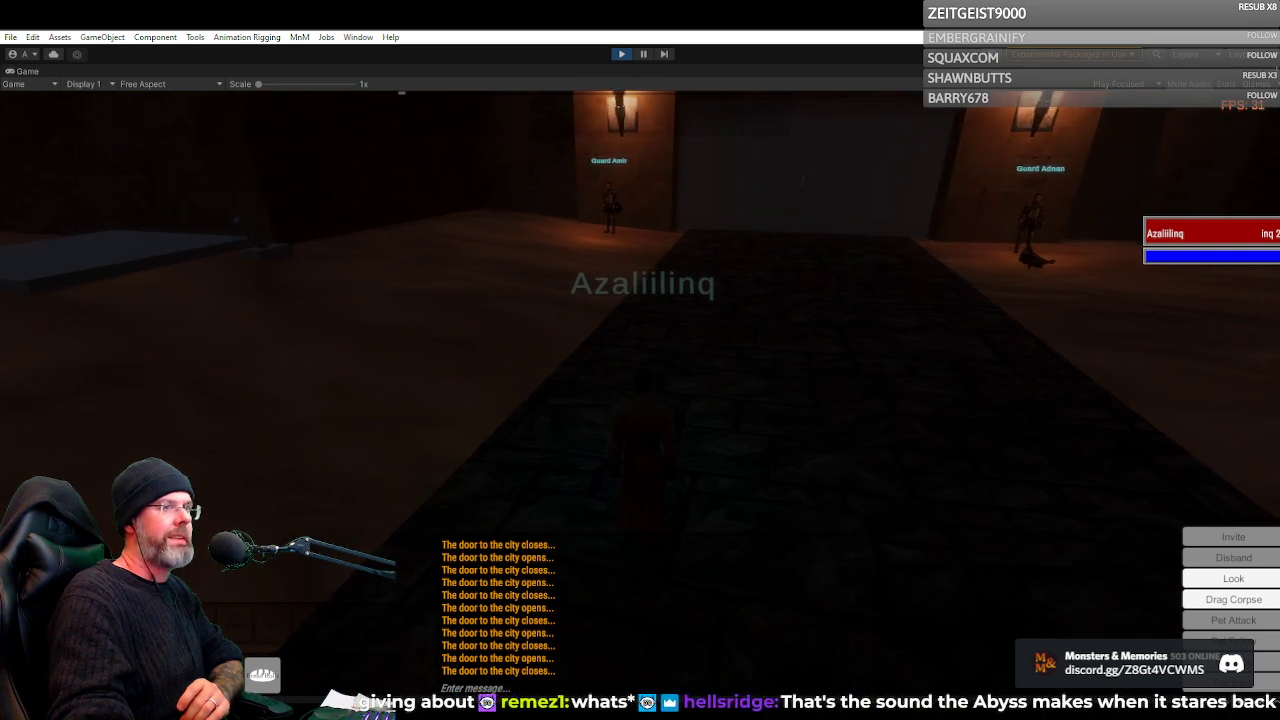
pyautogui.press('d')
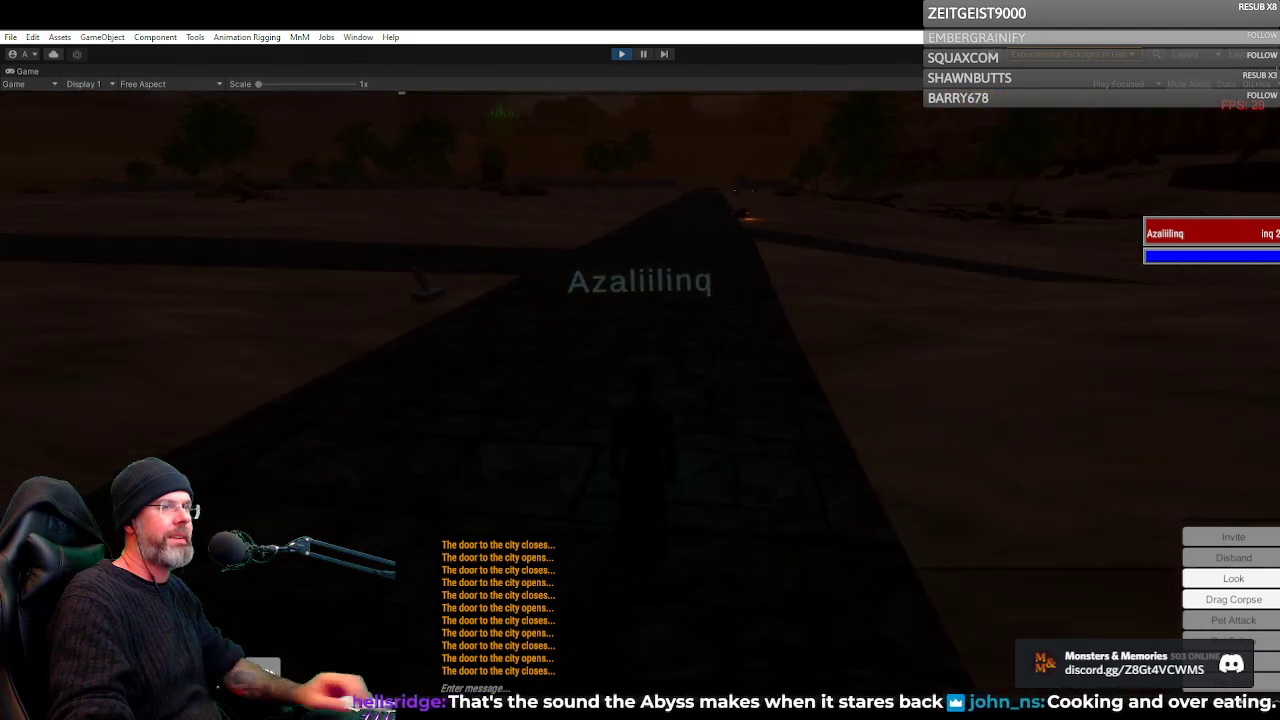
pyautogui.press('w')
pyautogui.press('d')
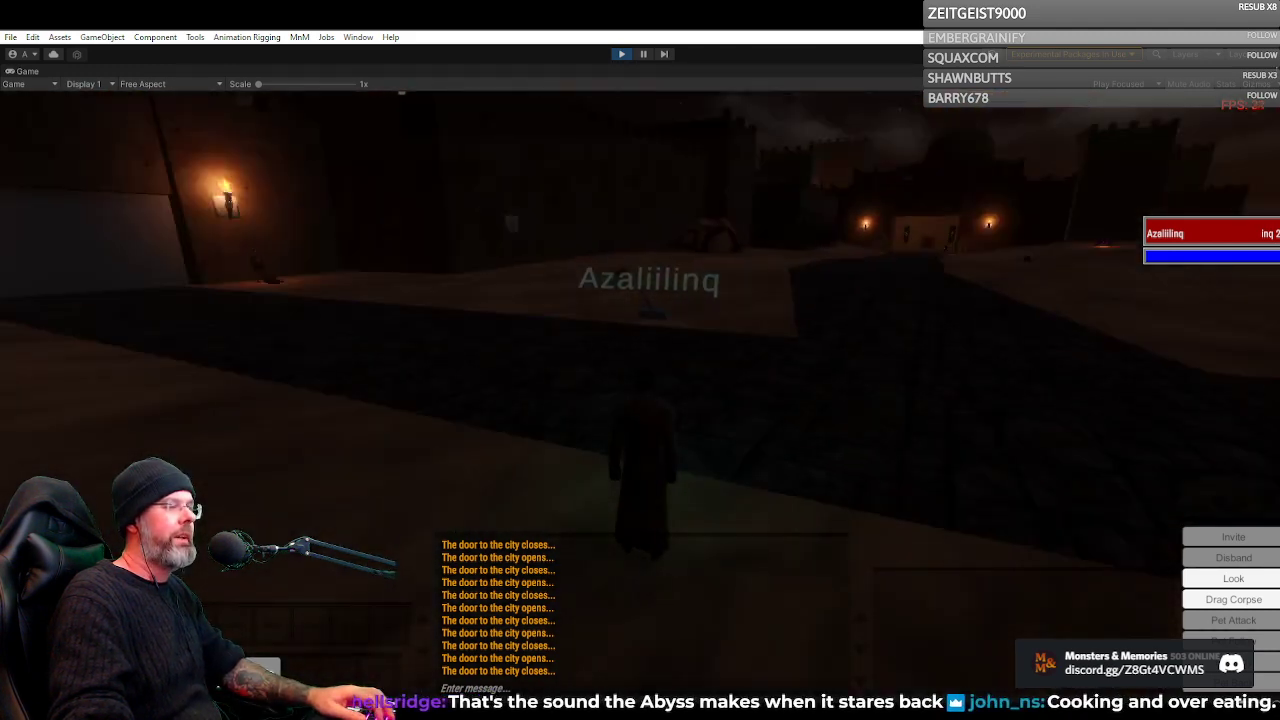
pyautogui.rightClick(863, 326)
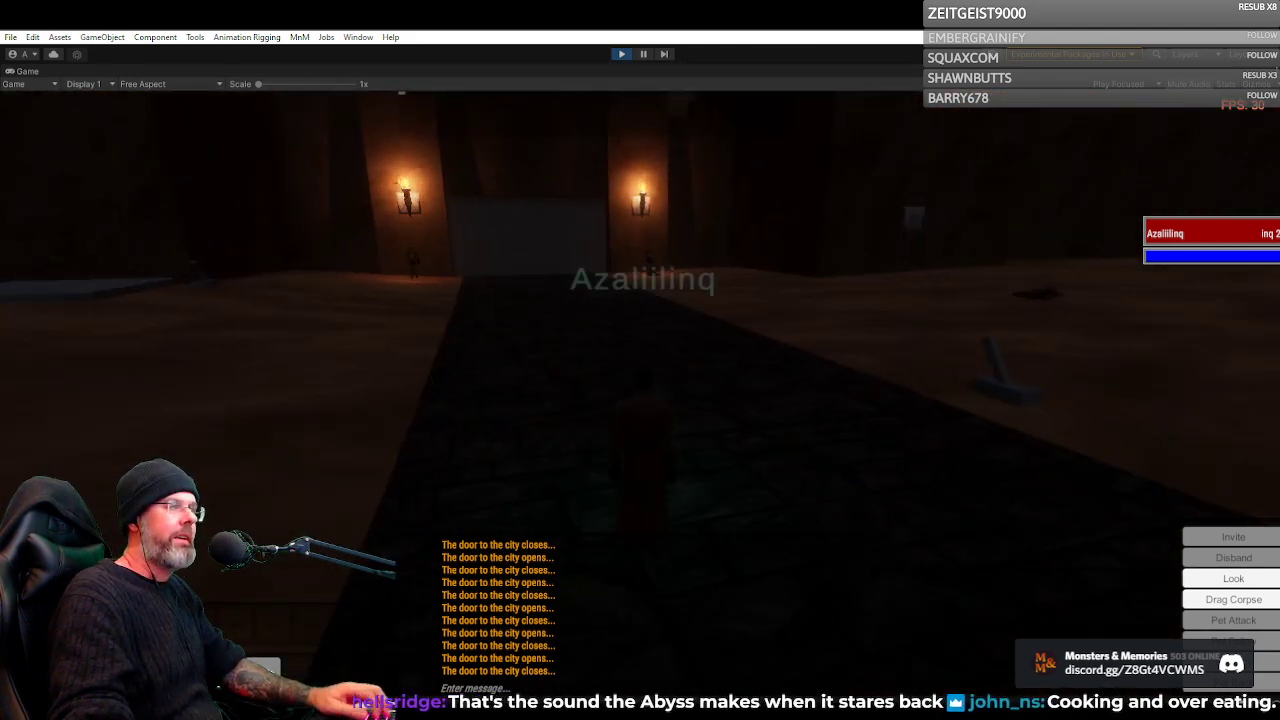
pyautogui.press('w')
pyautogui.press('d')
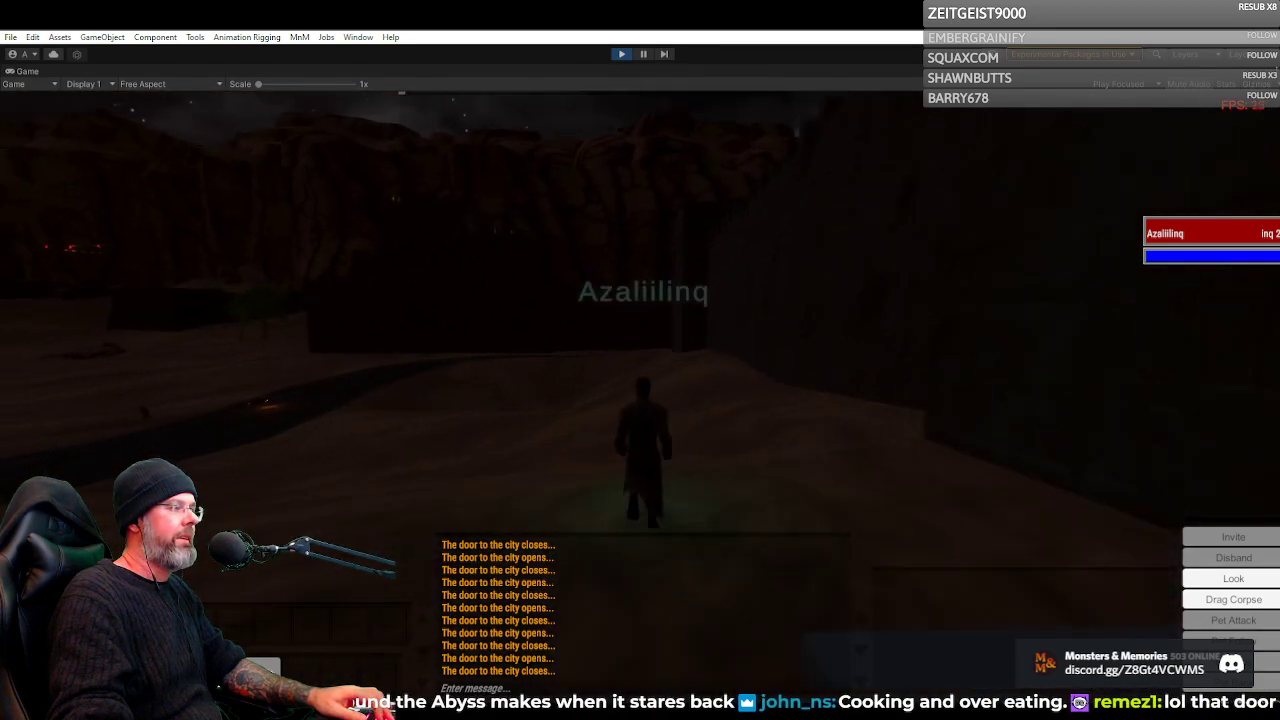
pyautogui.press('d')
pyautogui.press('w')
pyautogui.press('a')
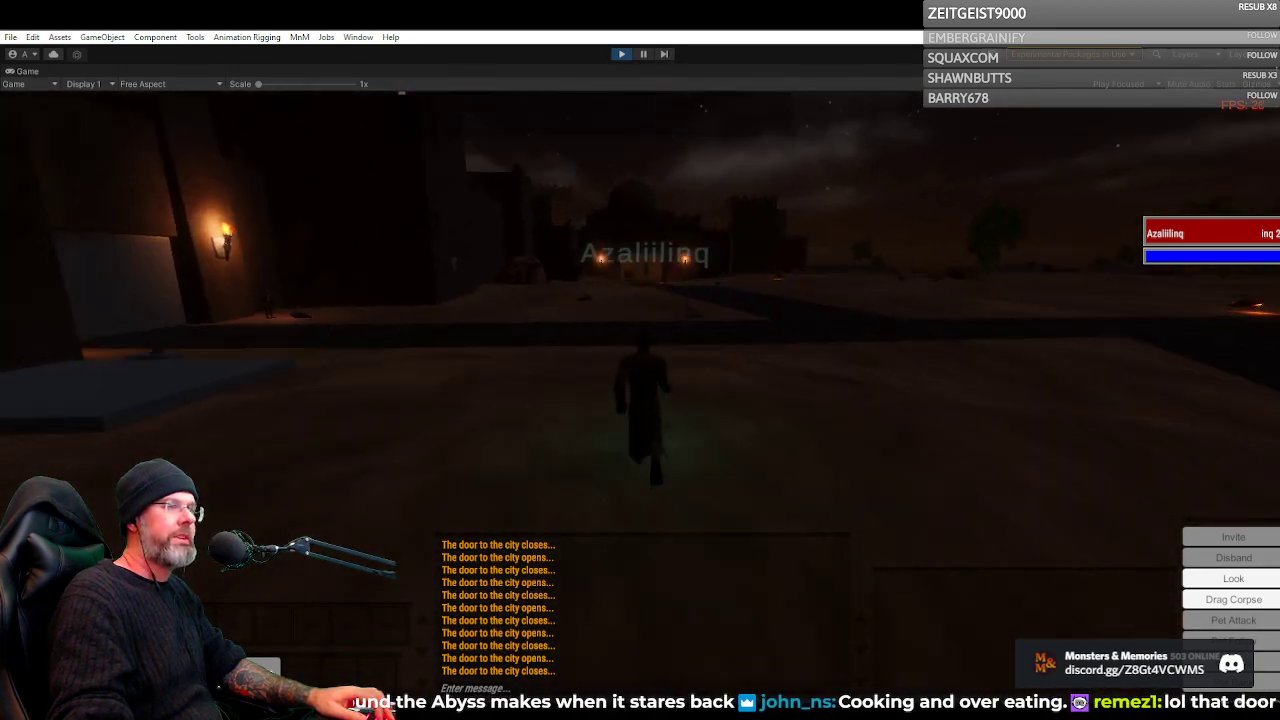
# Bring the Inquisitor up to the city gate beside Guard Amir and operate its door
pyautogui.click(738, 392)
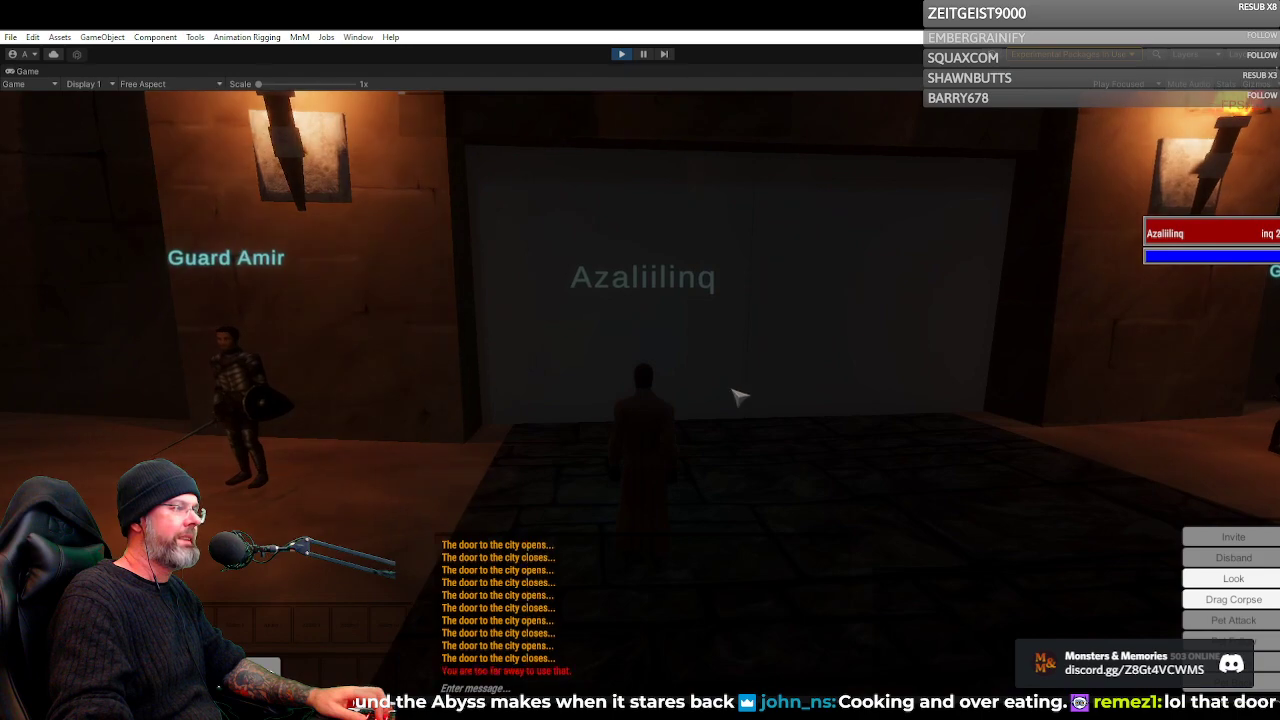
pyautogui.rightClick(740, 397)
pyautogui.press('s')
pyautogui.press('w')
pyautogui.click(750, 400)
pyautogui.press('s')
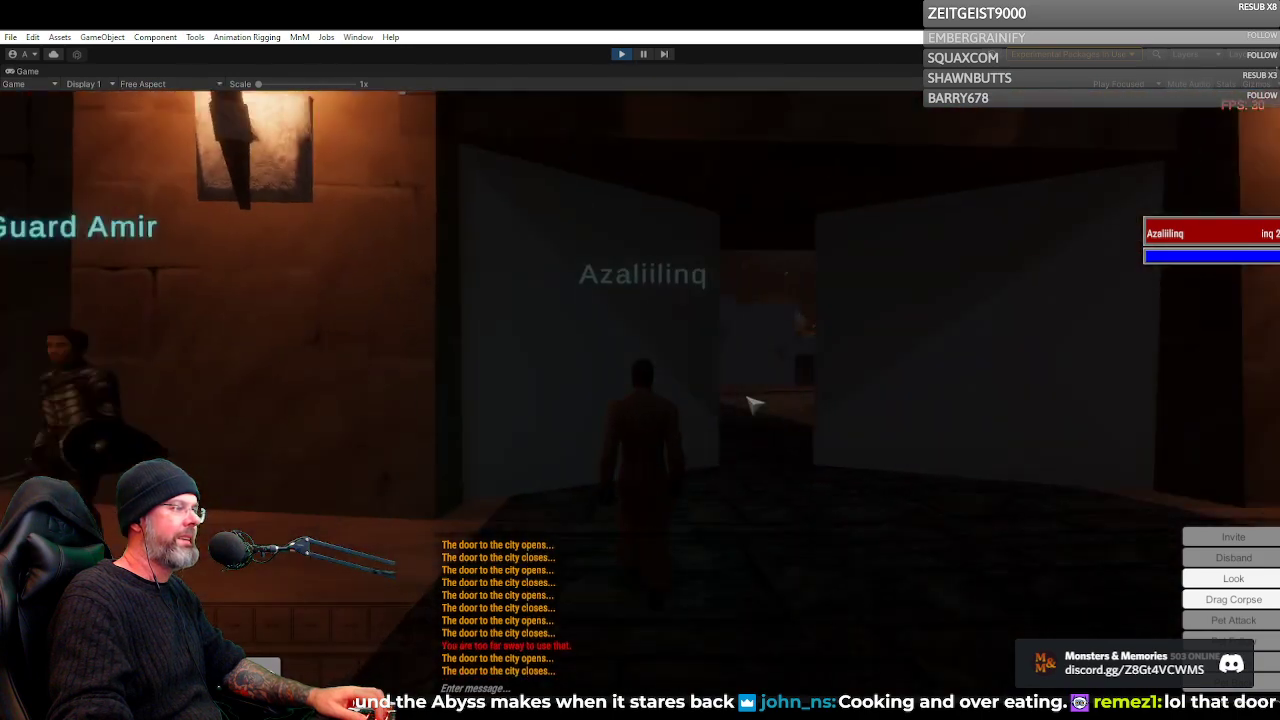
pyautogui.press('w')
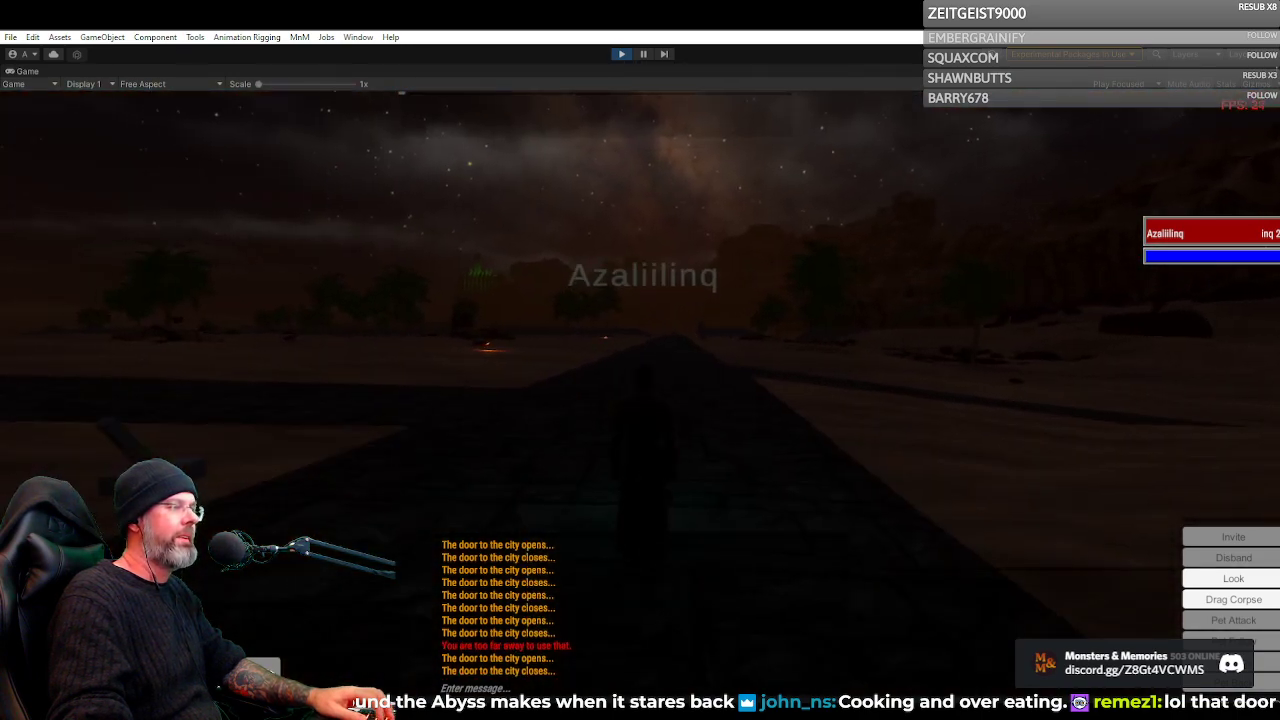
# Walk the Inquisitor between the guarded gate and the desert road to view both sides of the approach
pyautogui.rightClick(753, 407)
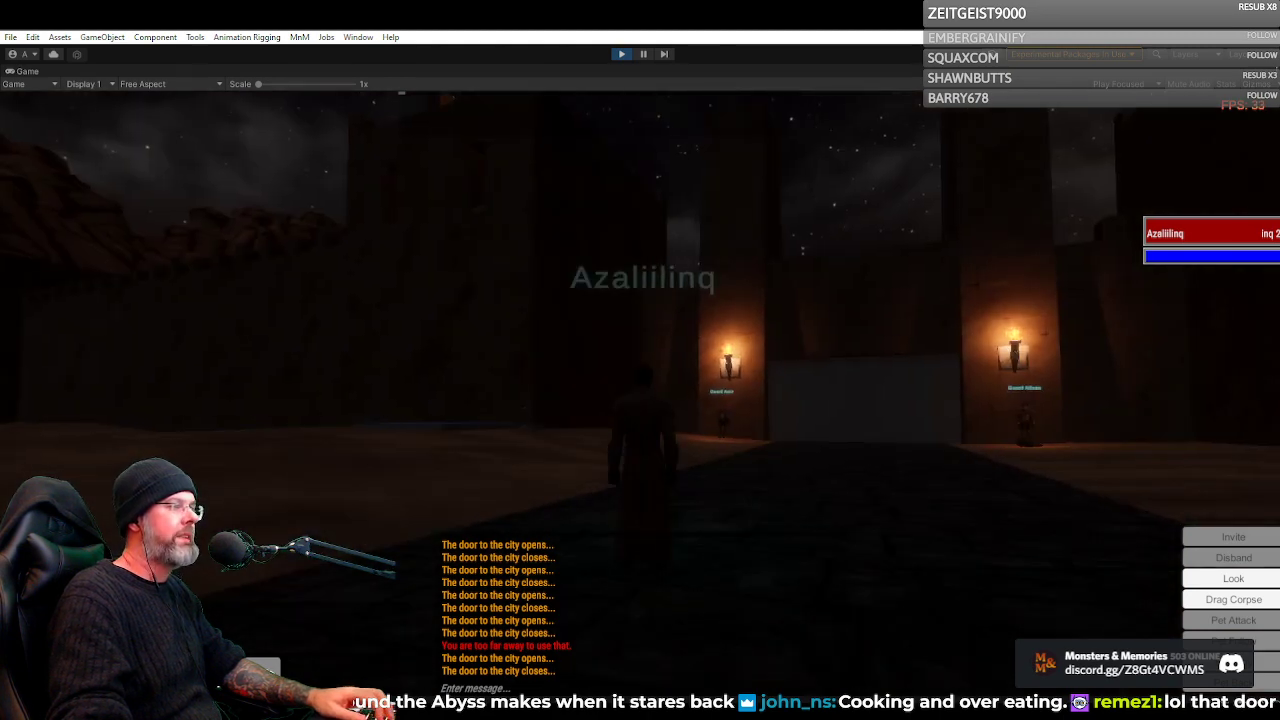
pyautogui.press('w')
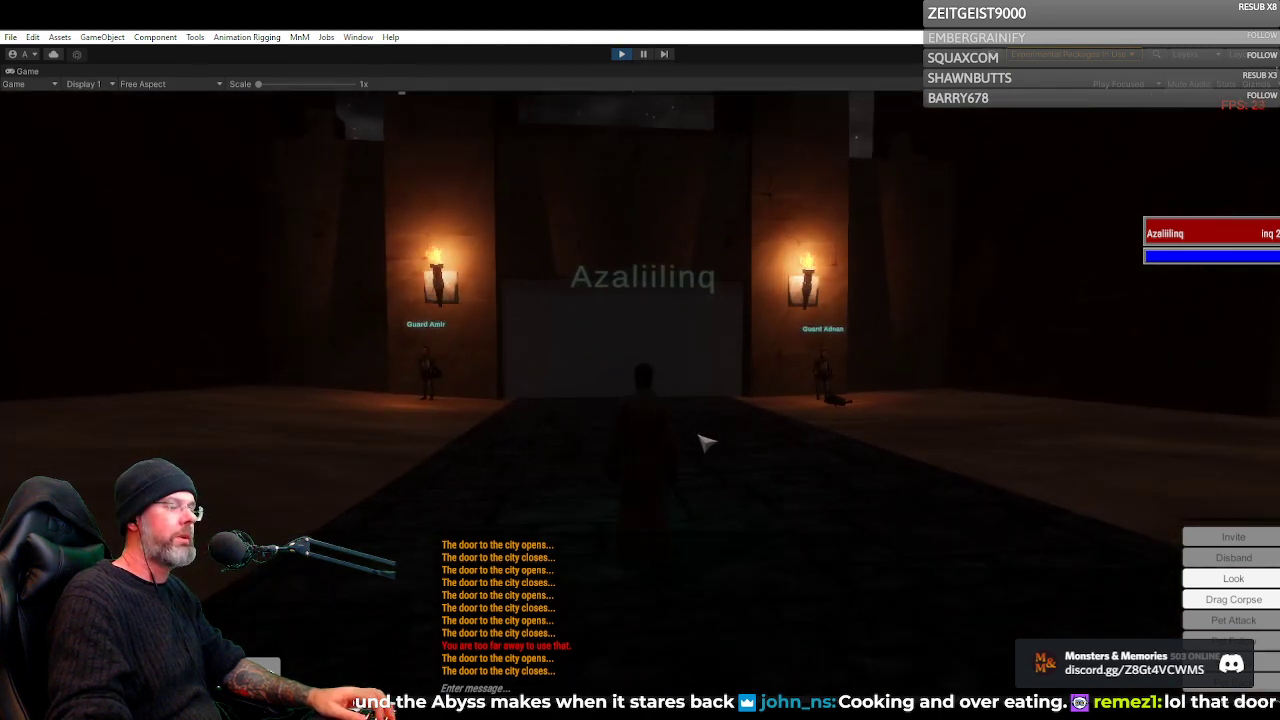
pyautogui.rightClick(702, 437)
pyautogui.press('w')
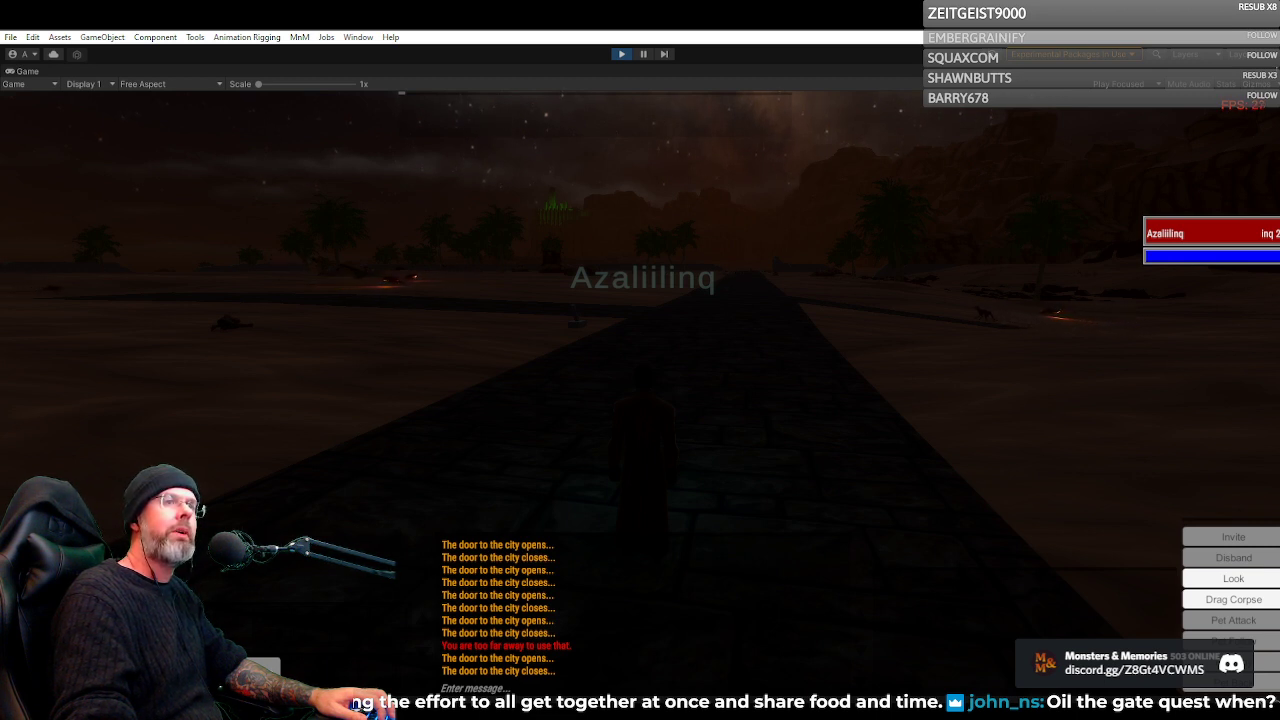
pyautogui.rightClick(850, 219)
pyautogui.press('w')
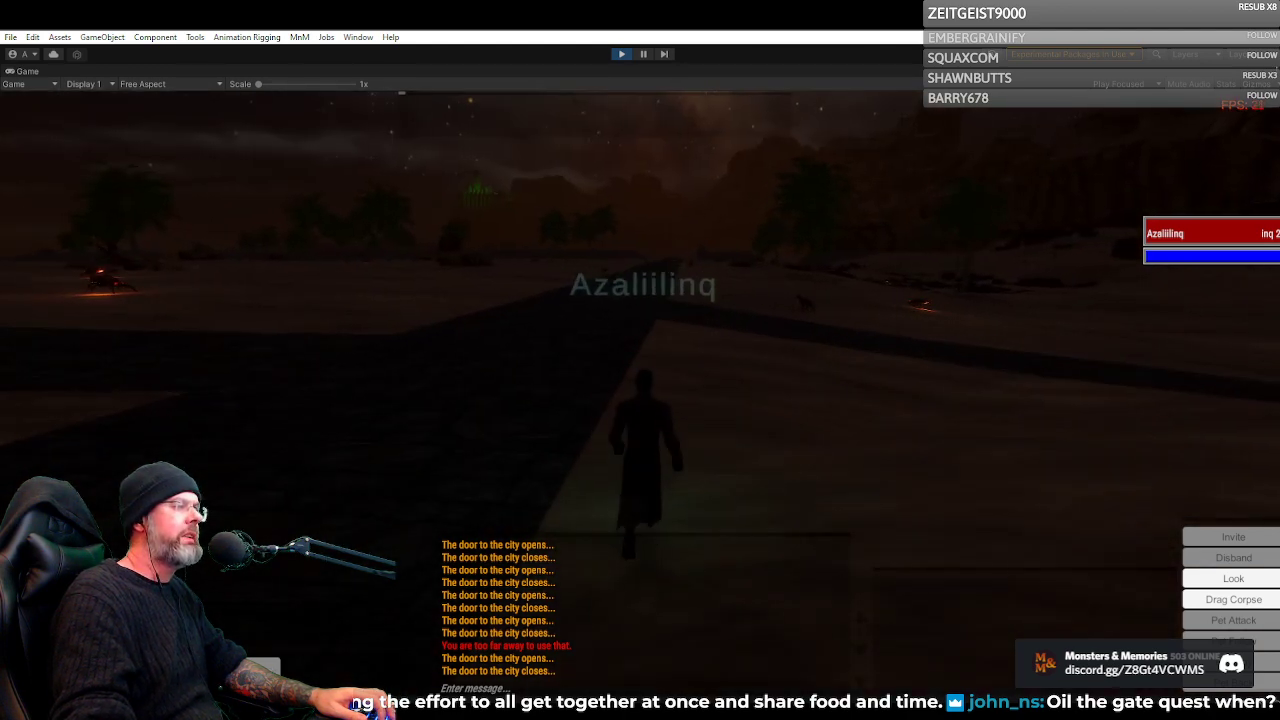
pyautogui.press('a')
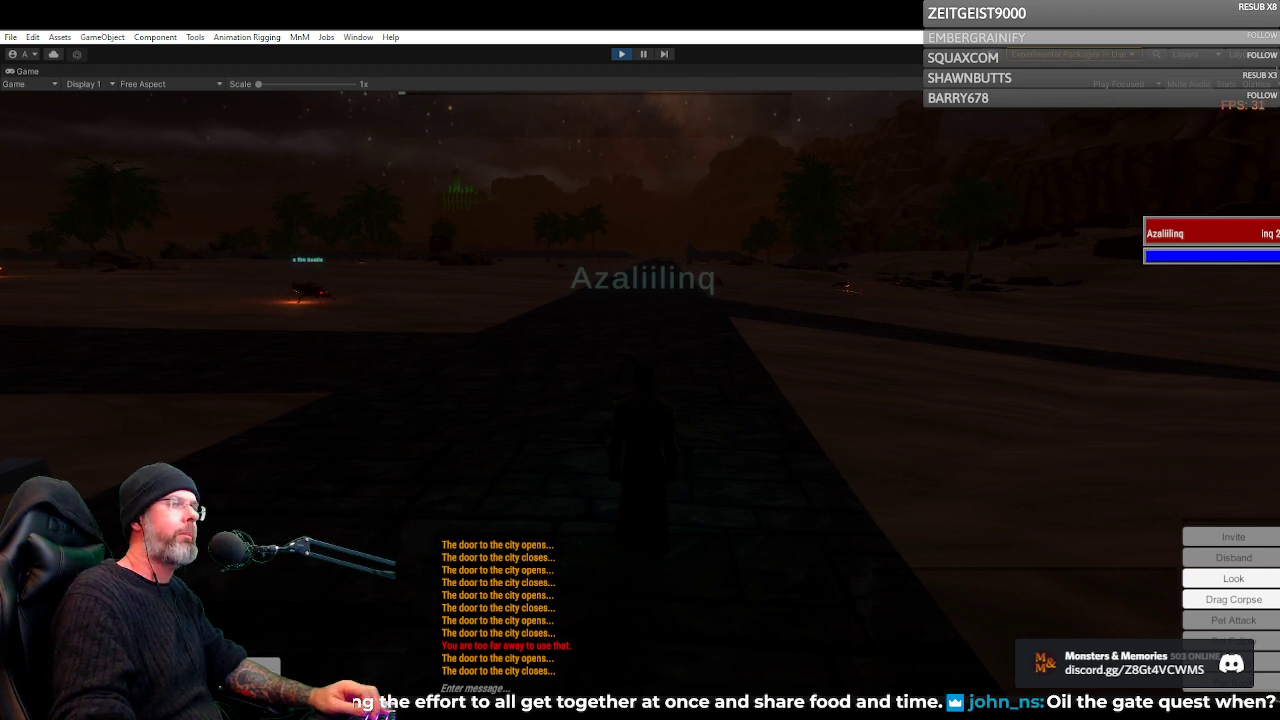
# Look around from the road at the distant torchlit building, the fire beetle and the night sky
pyautogui.rightClick(867, 242)
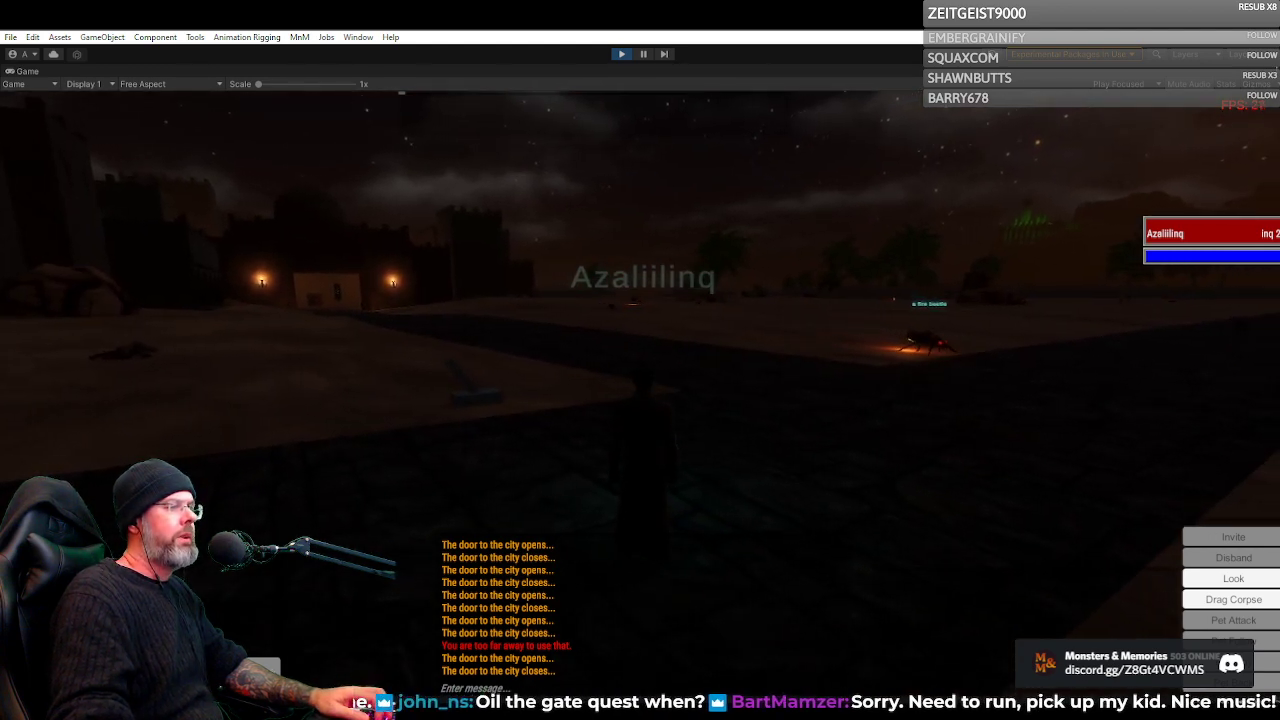
pyautogui.press('a')
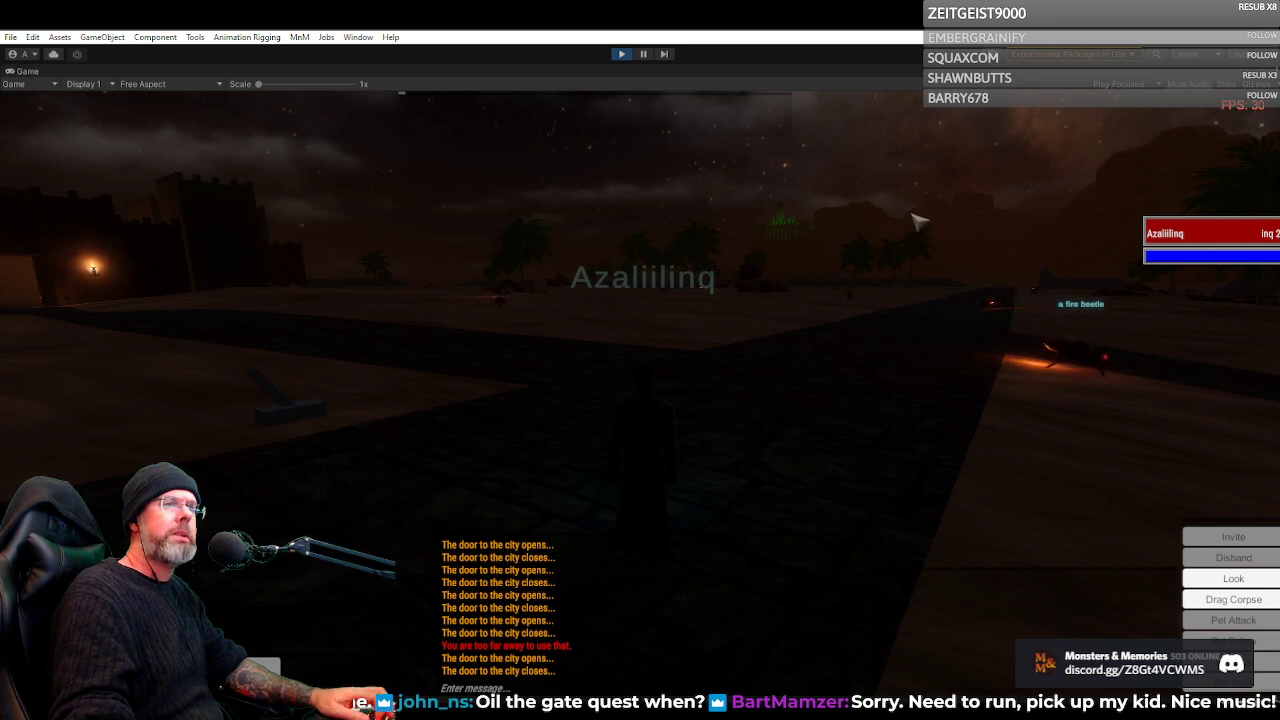
pyautogui.moveTo(920, 222); pyautogui.dragTo(1000, 160)
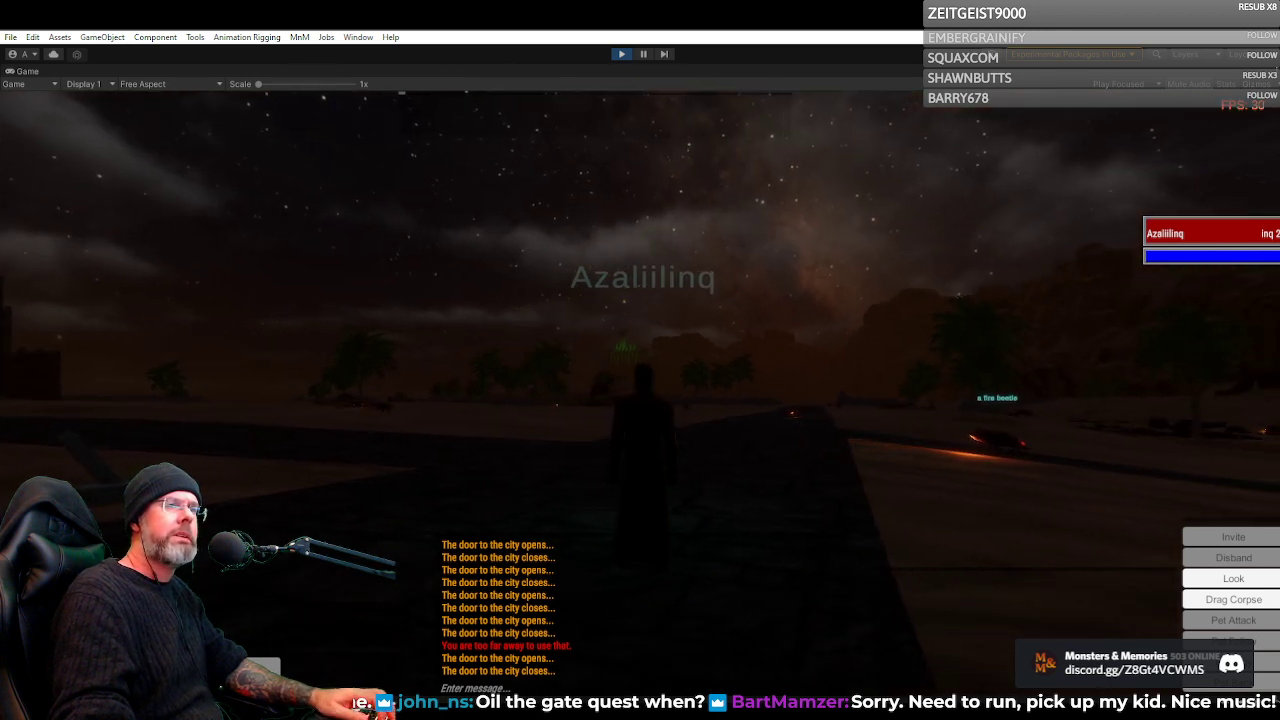
pyautogui.moveTo(1000, 160); pyautogui.dragTo(1026, 140)
pyautogui.moveTo(940, 214); pyautogui.dragTo(901, 313)
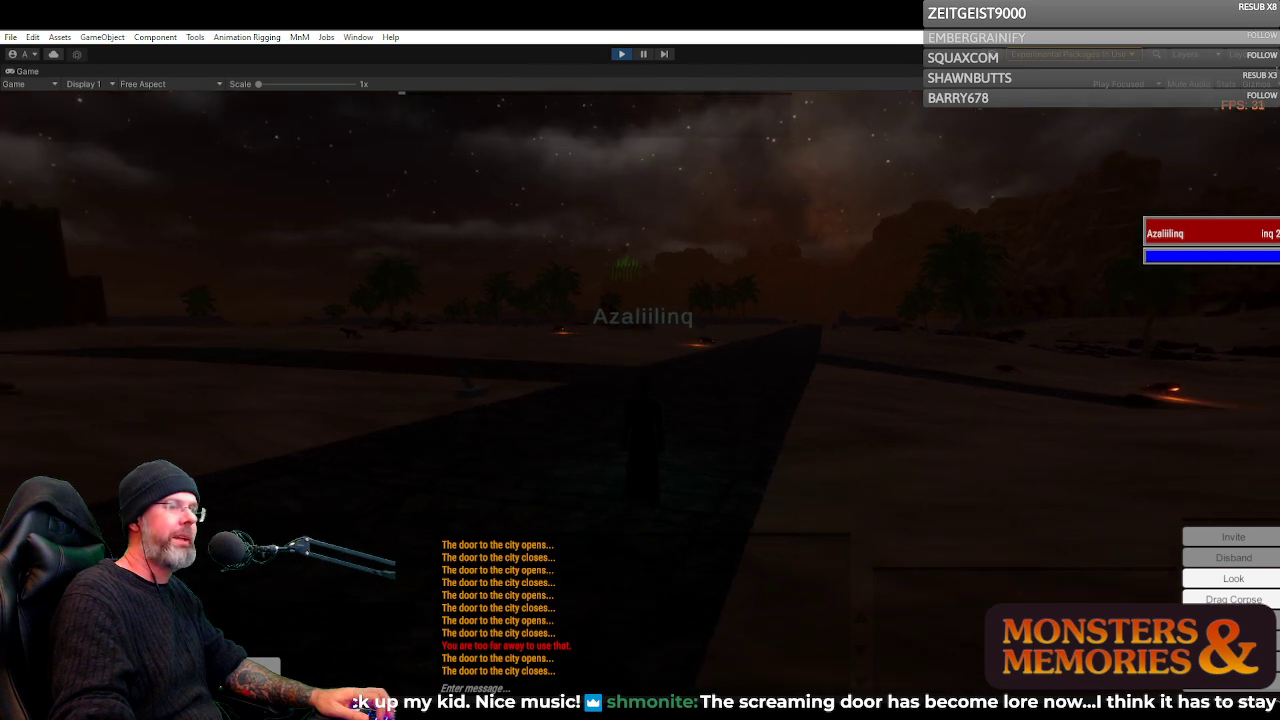
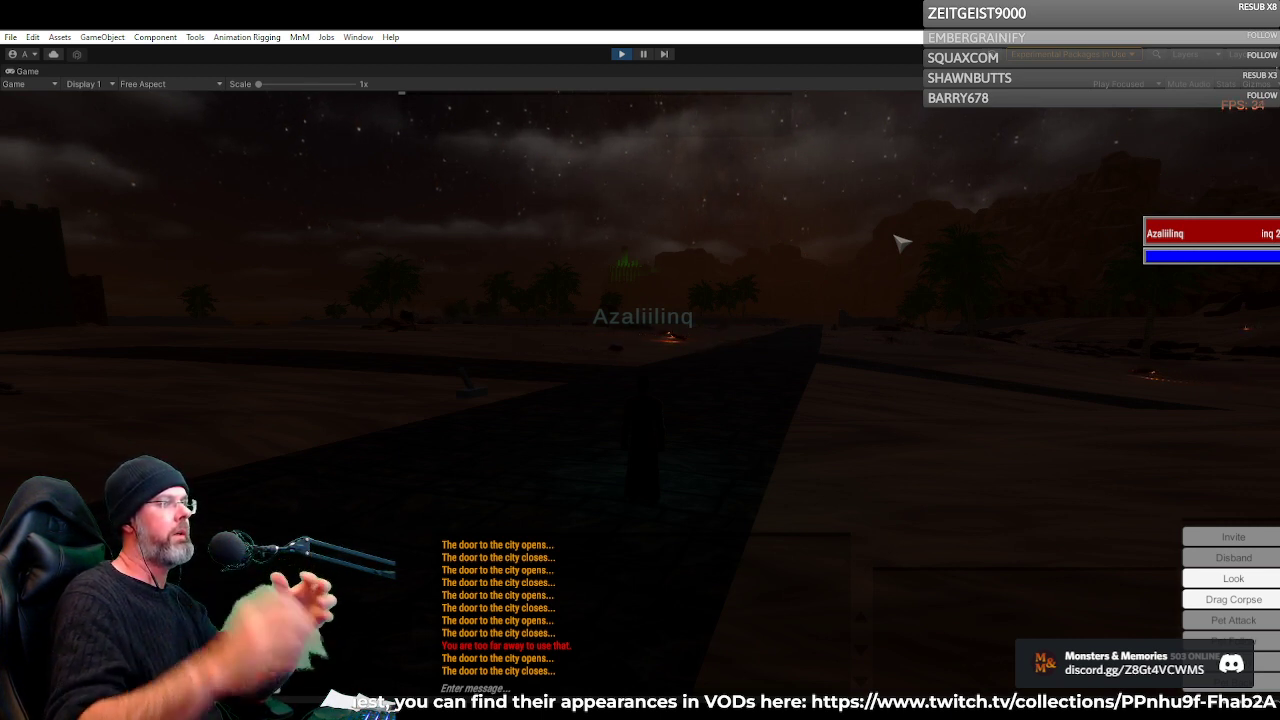
# Turn between the torchlit city gate and the dark desert road, moving along the approach to compare both night views
pyautogui.moveTo(946, 247); pyautogui.dragTo(600, 232)
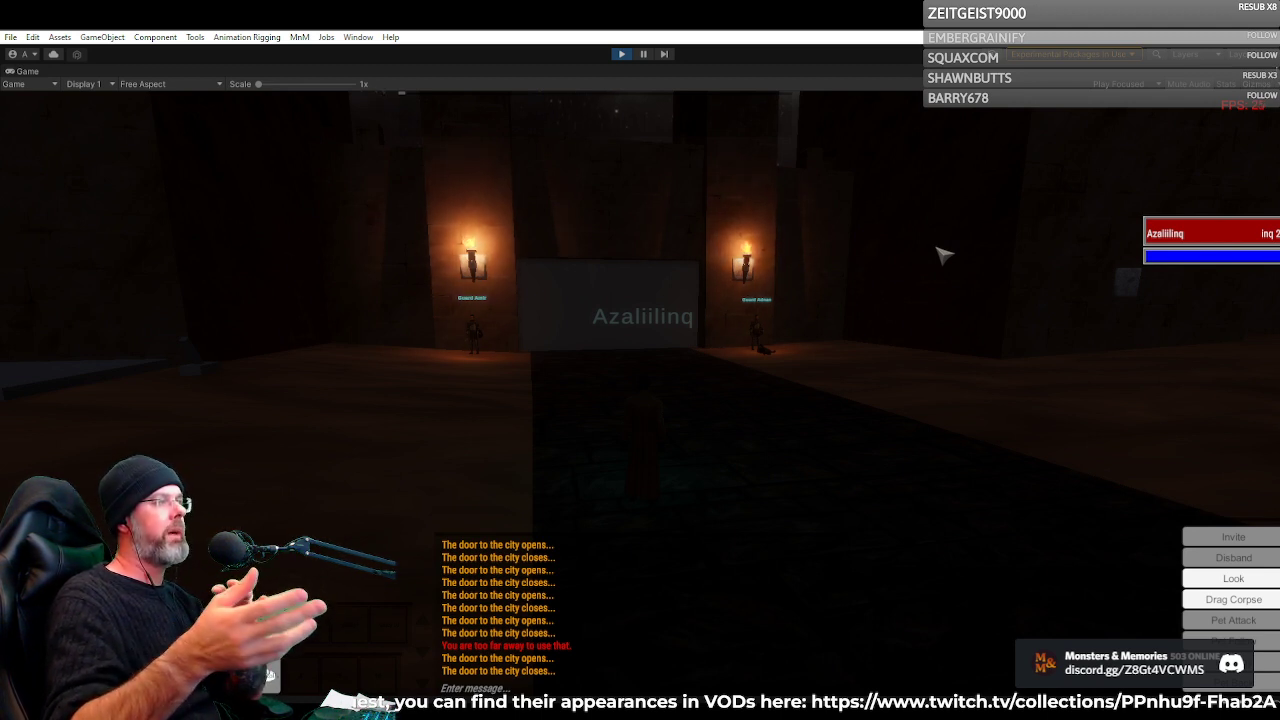
pyautogui.moveTo(640, 400); pyautogui.dragTo(595, 385)
pyautogui.press('w')
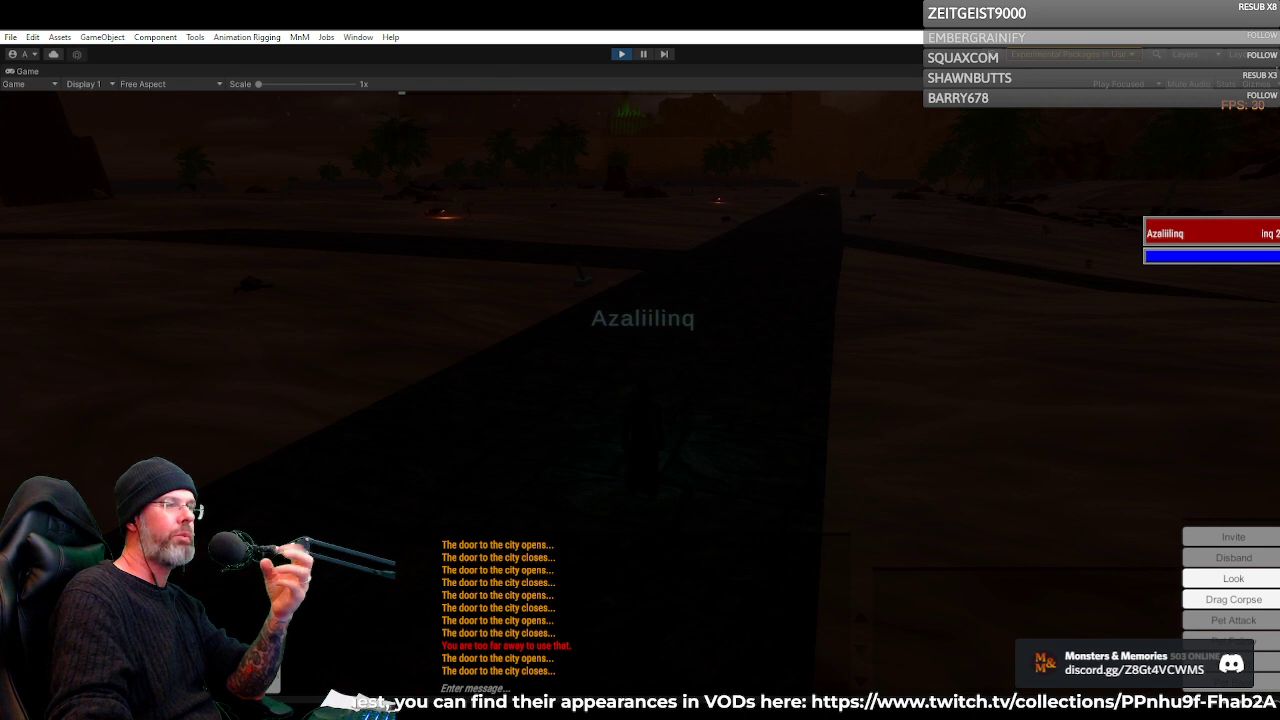
pyautogui.press('w')
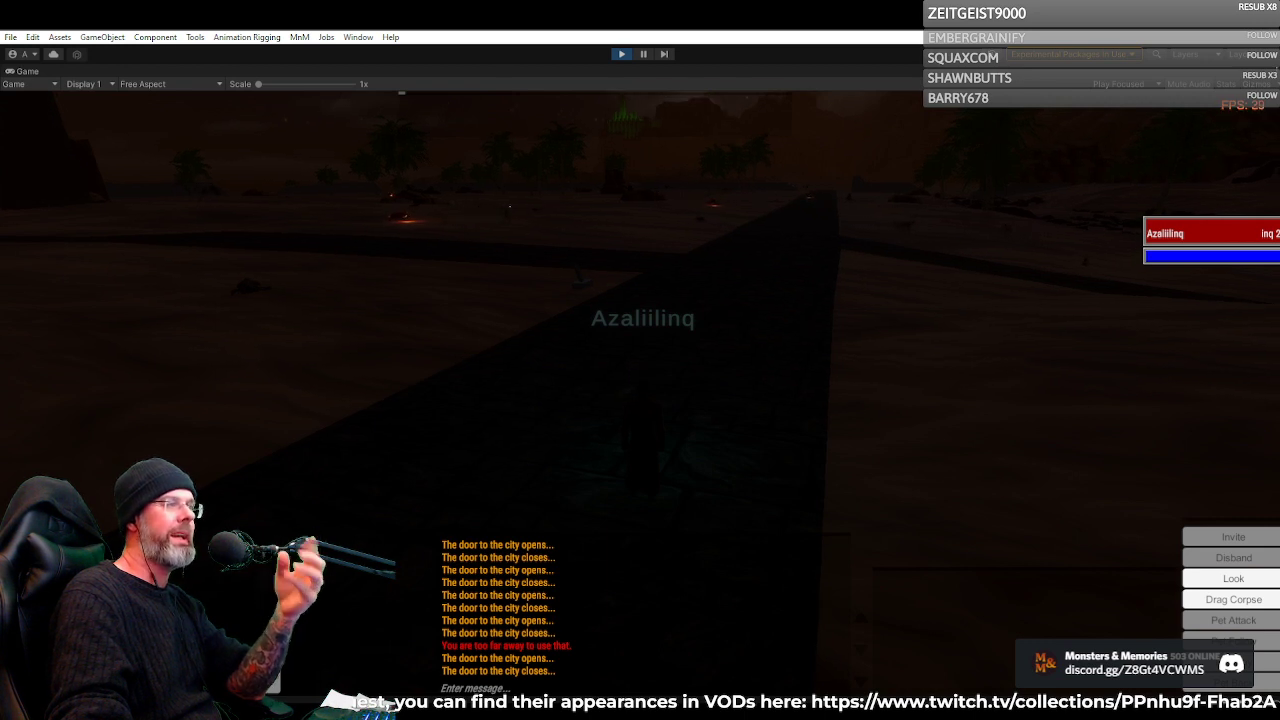
pyautogui.moveTo(595, 385); pyautogui.dragTo(604, 387)
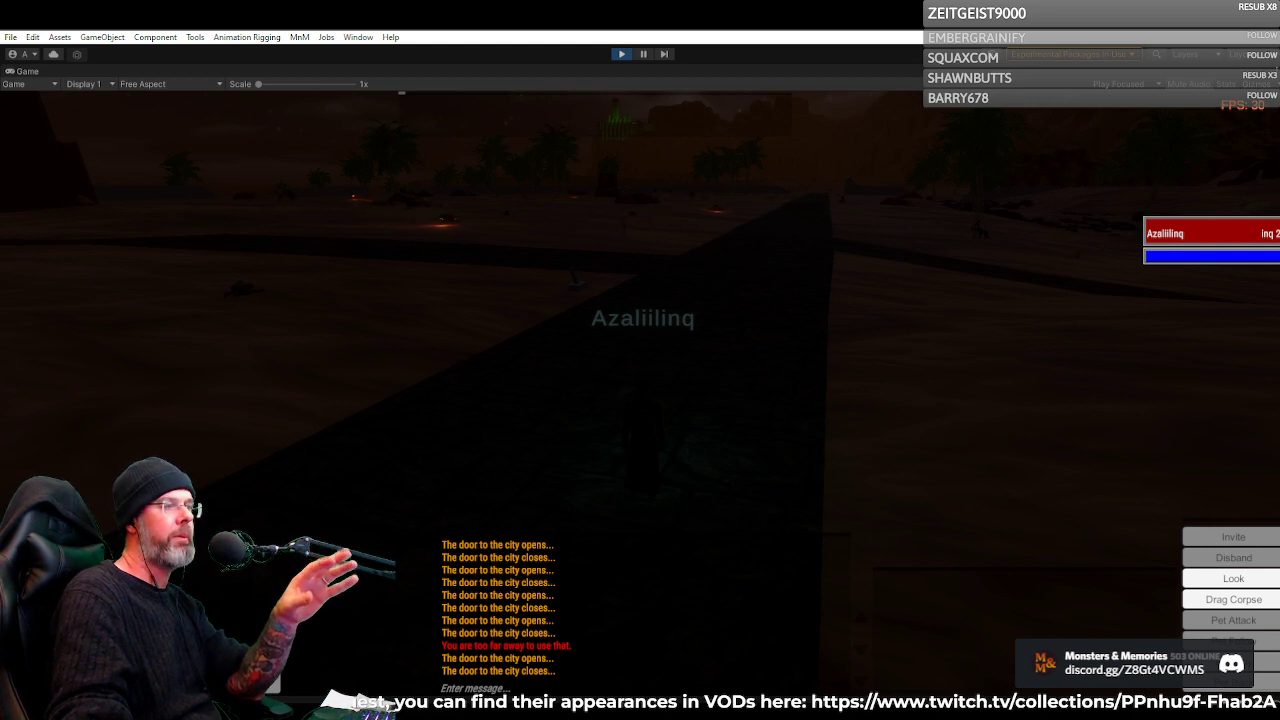
pyautogui.moveTo(604, 387); pyautogui.dragTo(375, 378)
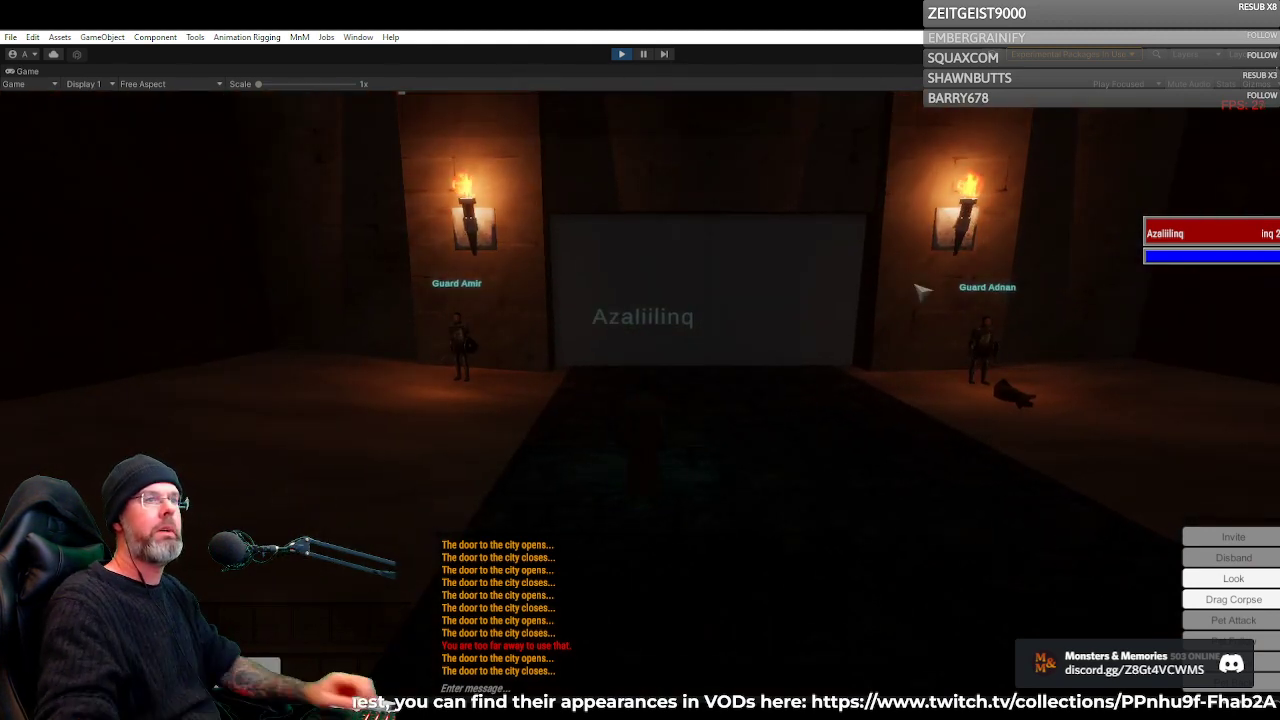
pyautogui.moveTo(764, 287); pyautogui.dragTo(940, 260)
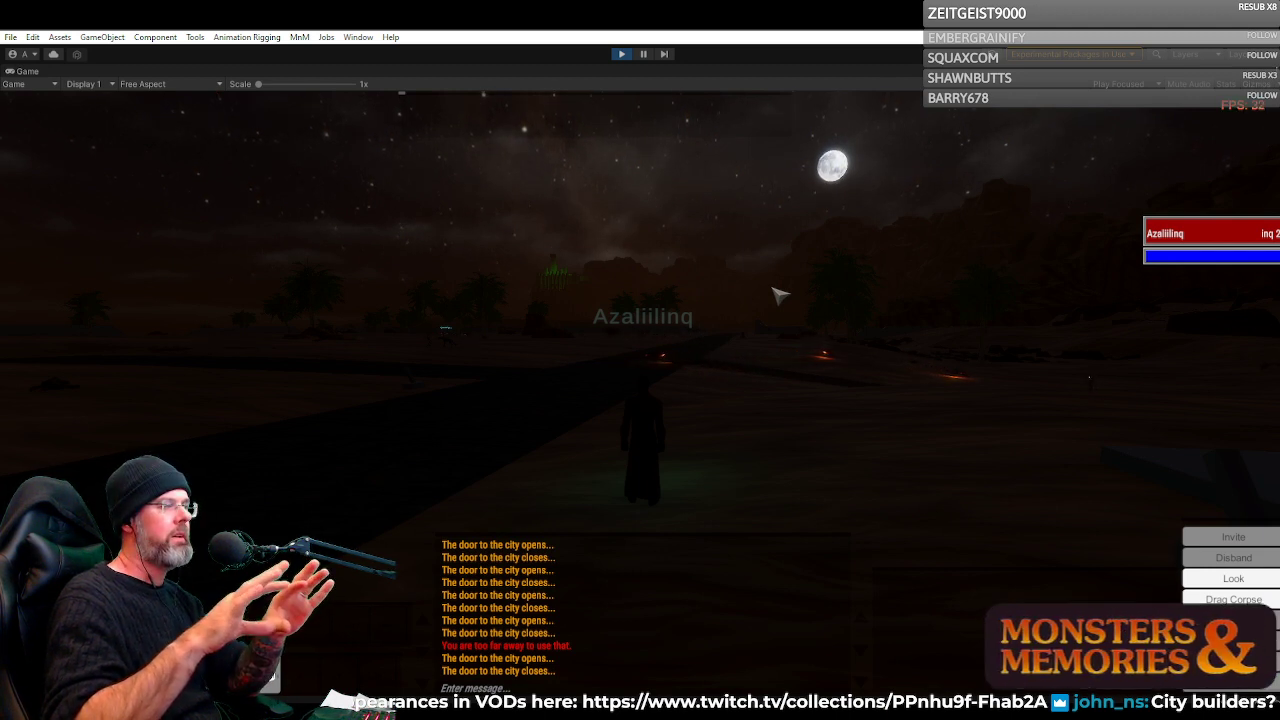
# Run the Inquisitor from the sand back onto the stone road and face the moons
pyautogui.rightClick(846, 257)
pyautogui.press('w')
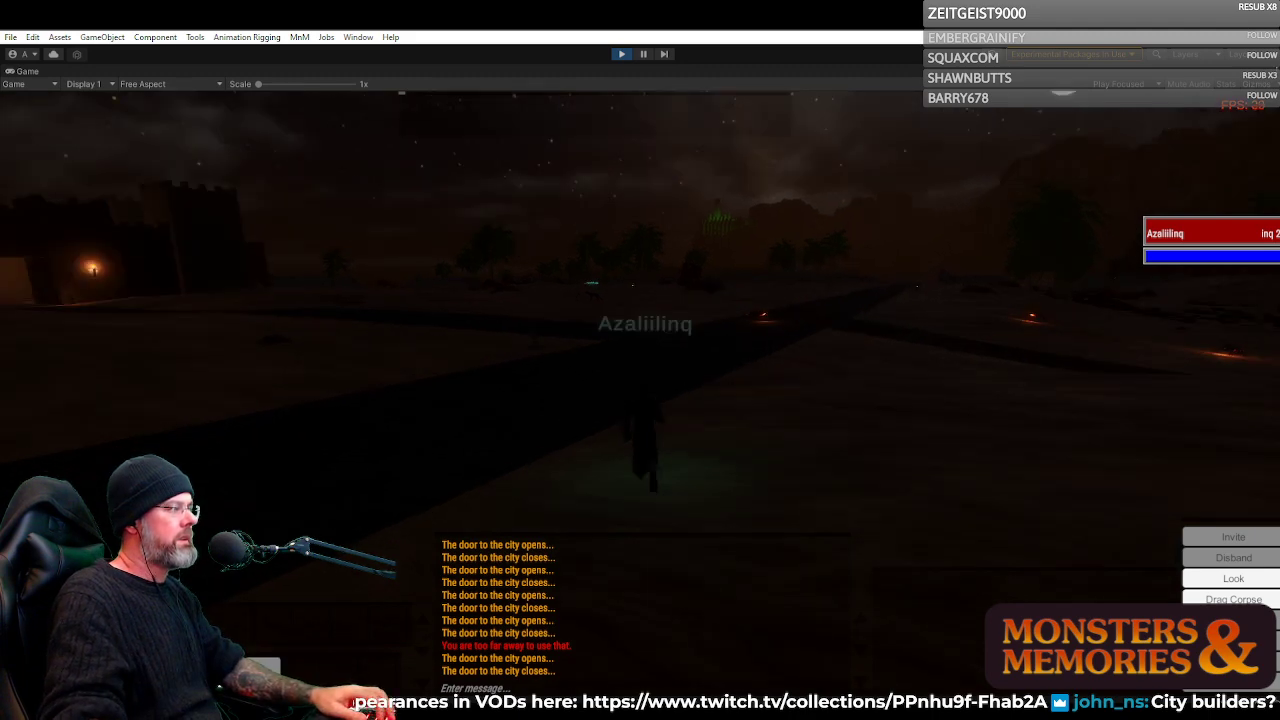
pyautogui.press('w')
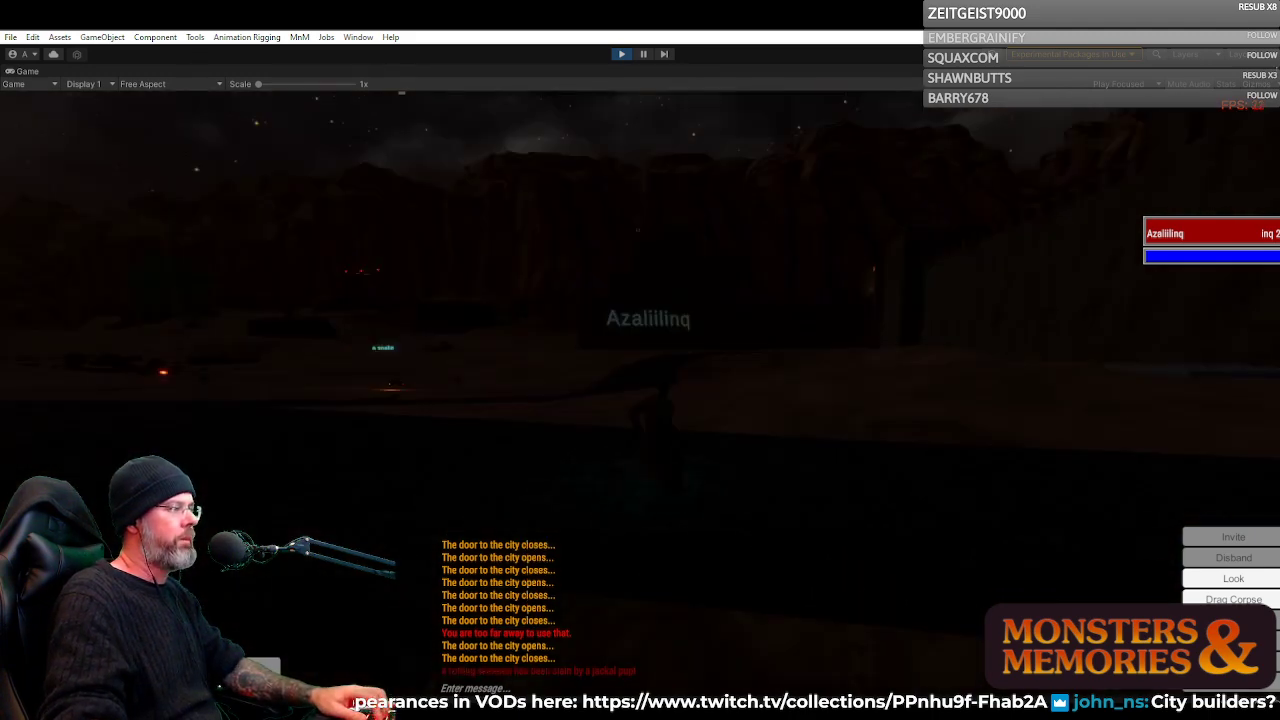
pyautogui.press('w')
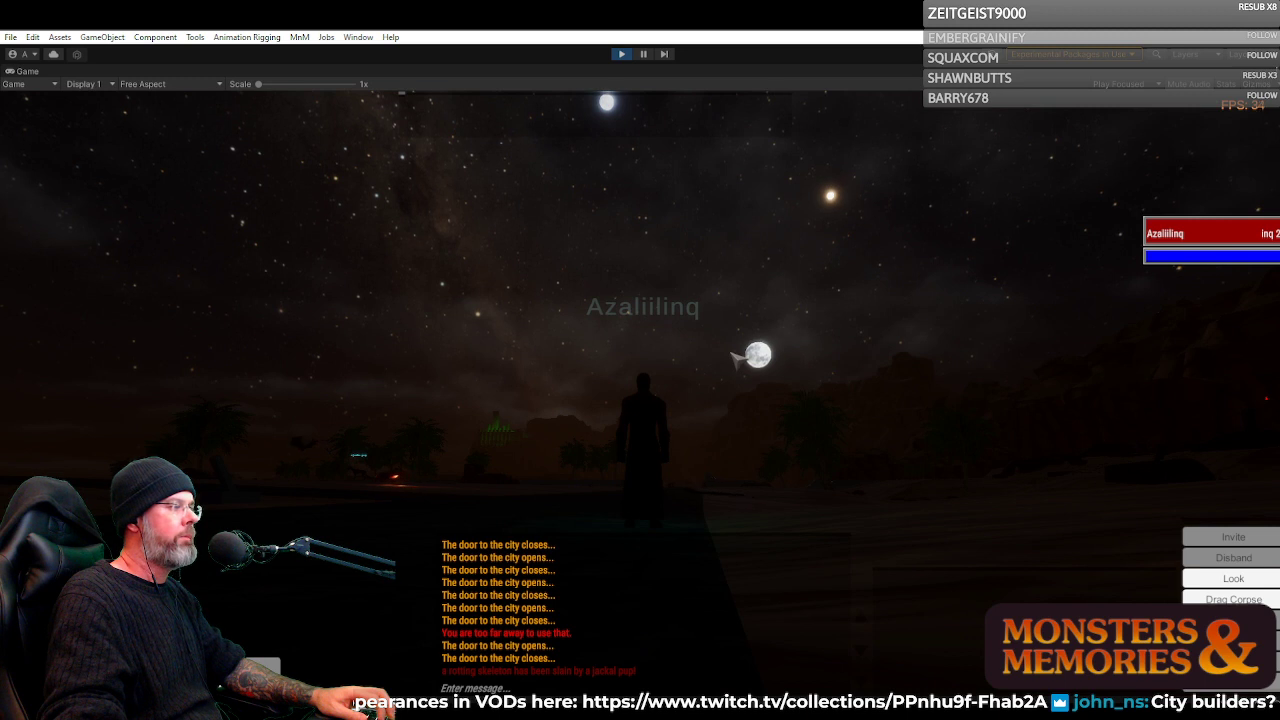
# Examine the moons, stars and desert horizon from the stone road at night
pyautogui.moveTo(738, 357)
pyautogui.mouseDown()
pyautogui.moveTo(778, 322)
pyautogui.moveTo(729, 346)
pyautogui.moveTo(742, 400)
pyautogui.moveTo(708, 361)
pyautogui.moveTo(720, 359)
pyautogui.mouseUp()
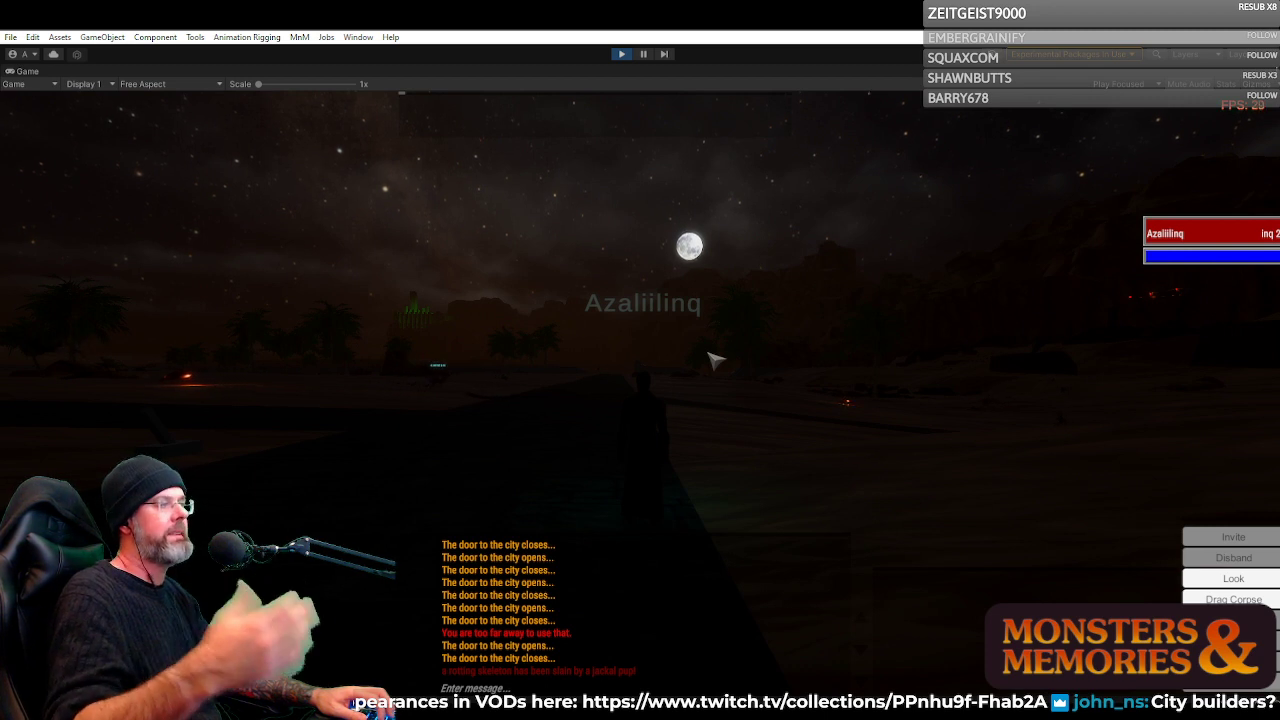
pyautogui.moveTo(750, 345); pyautogui.dragTo(750, 346)
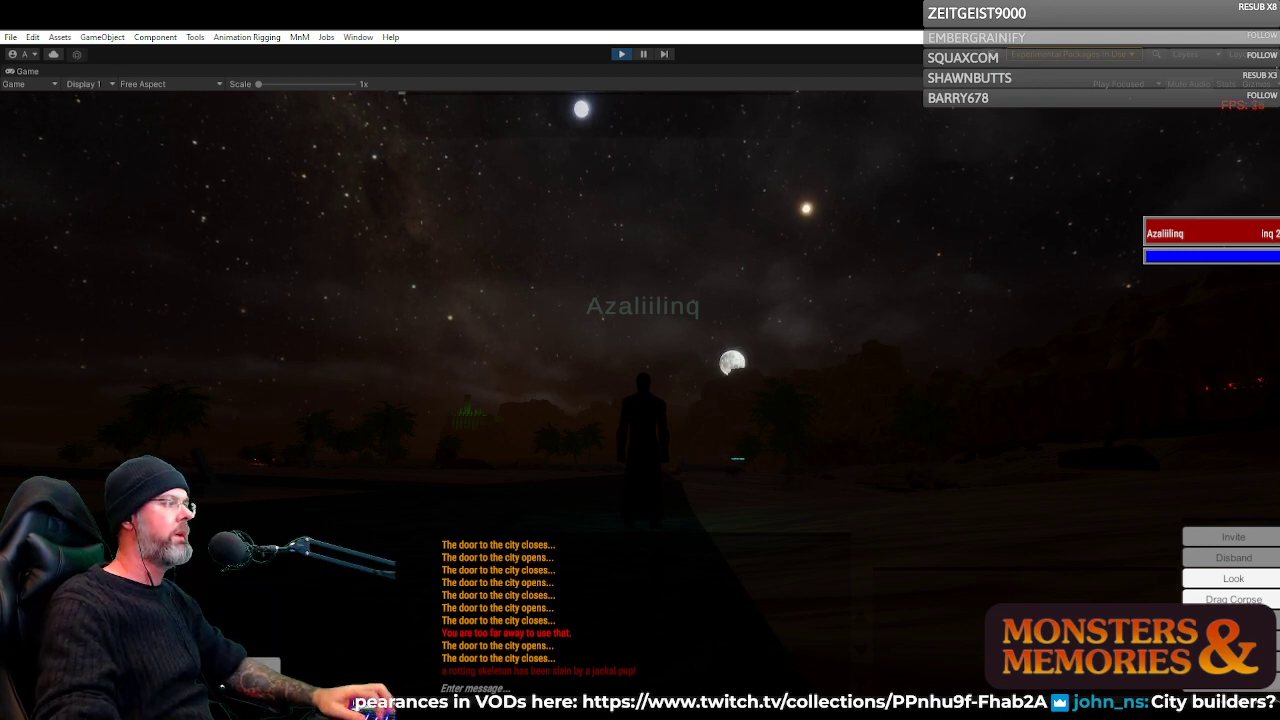
pyautogui.moveTo(744, 352)
pyautogui.mouseDown()
pyautogui.moveTo(782, 290)
pyautogui.moveTo(784, 306)
pyautogui.moveTo(724, 352)
pyautogui.mouseUp()
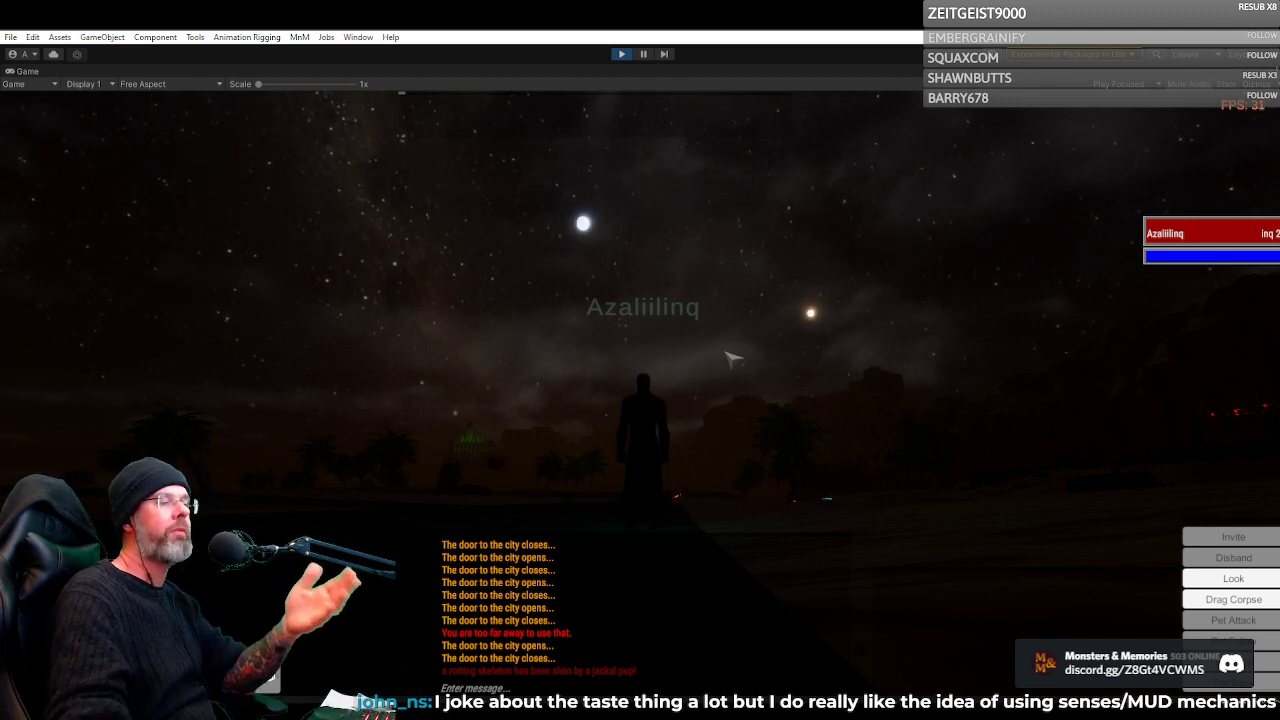
pyautogui.rightClick(733, 358)
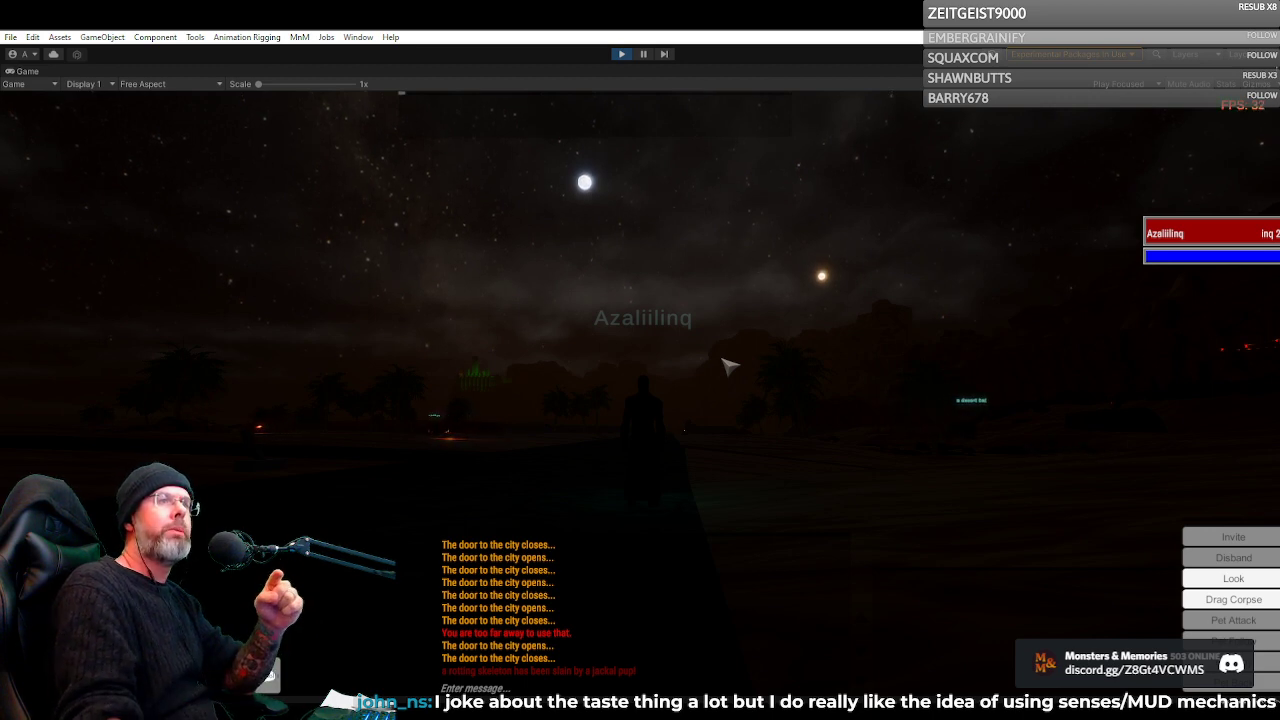
pyautogui.moveTo(680, 368); pyautogui.dragTo(685, 486)
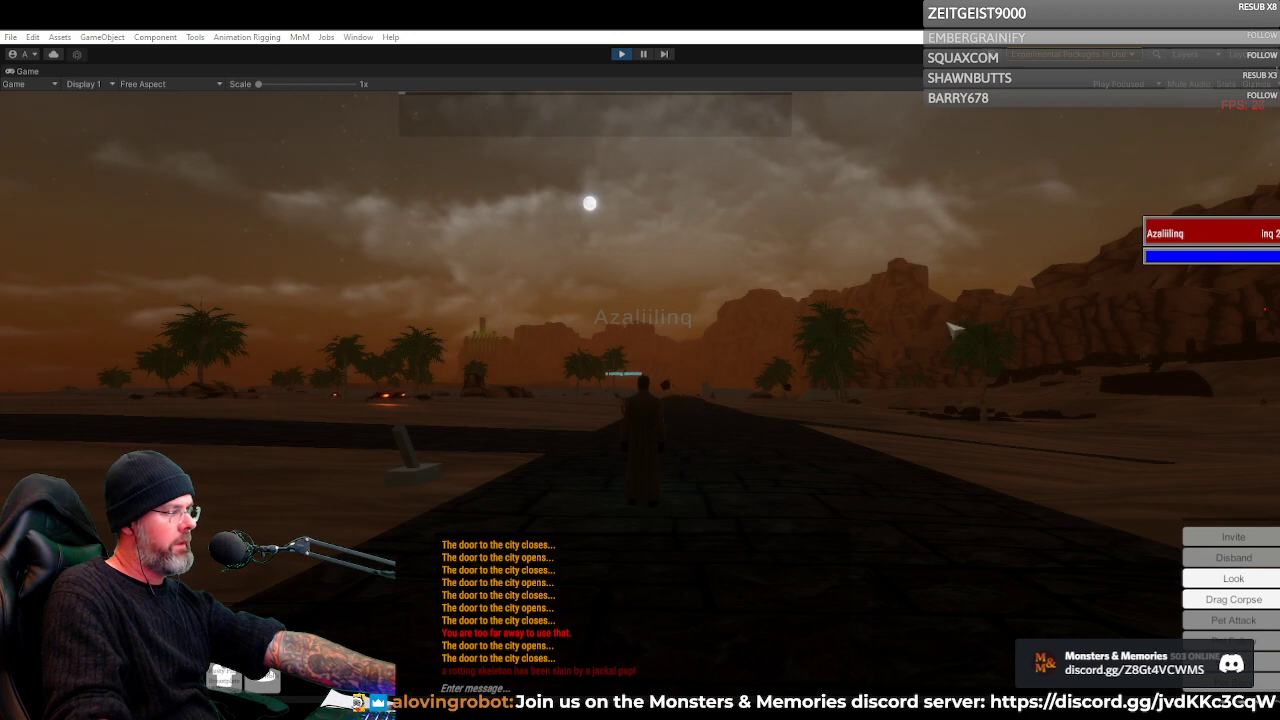
# Turn the Inquisitor toward the city and walk up to the gate between Guard Amir and Guard Adnan
pyautogui.moveTo(957, 330); pyautogui.dragTo(600, 330)
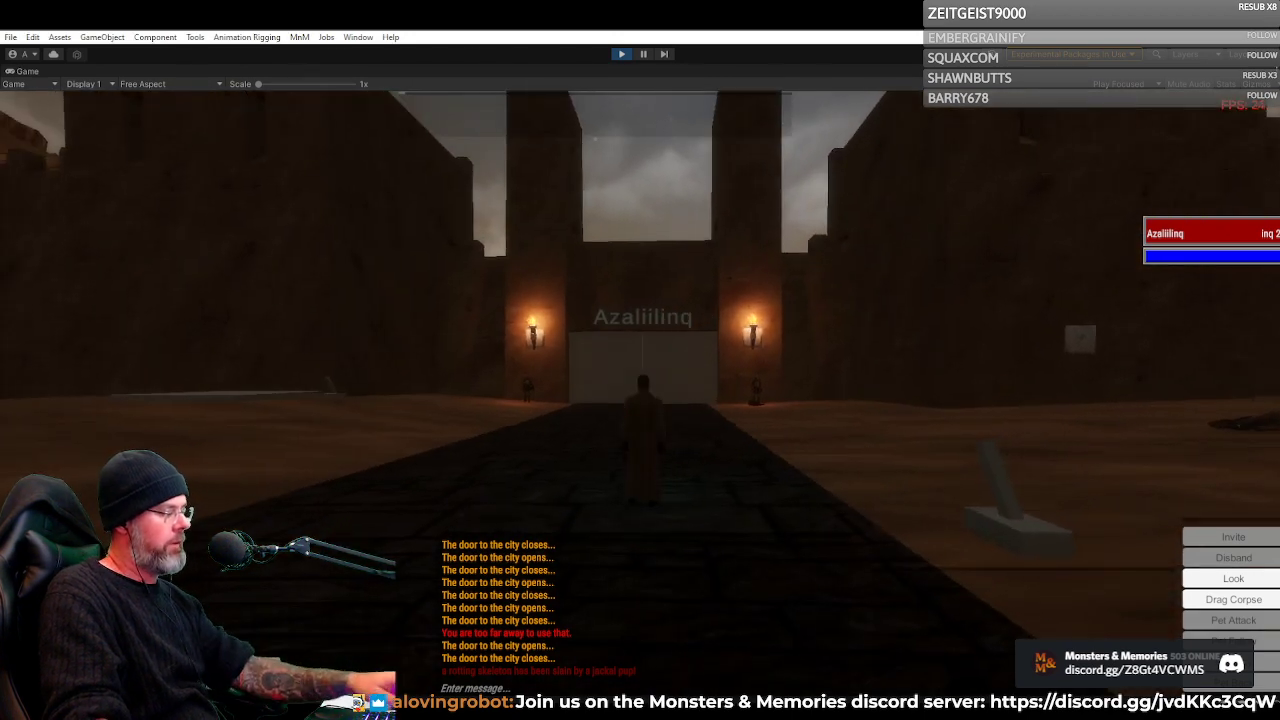
pyautogui.press('w')
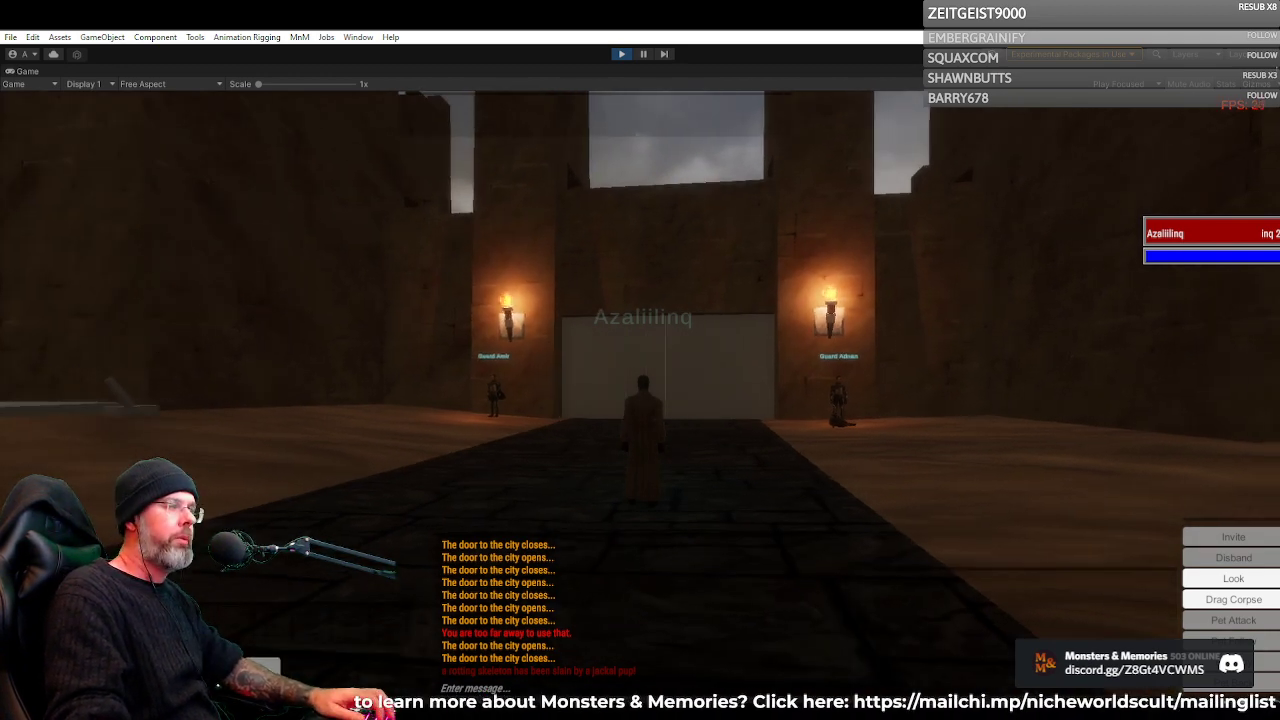
pyautogui.press('w')
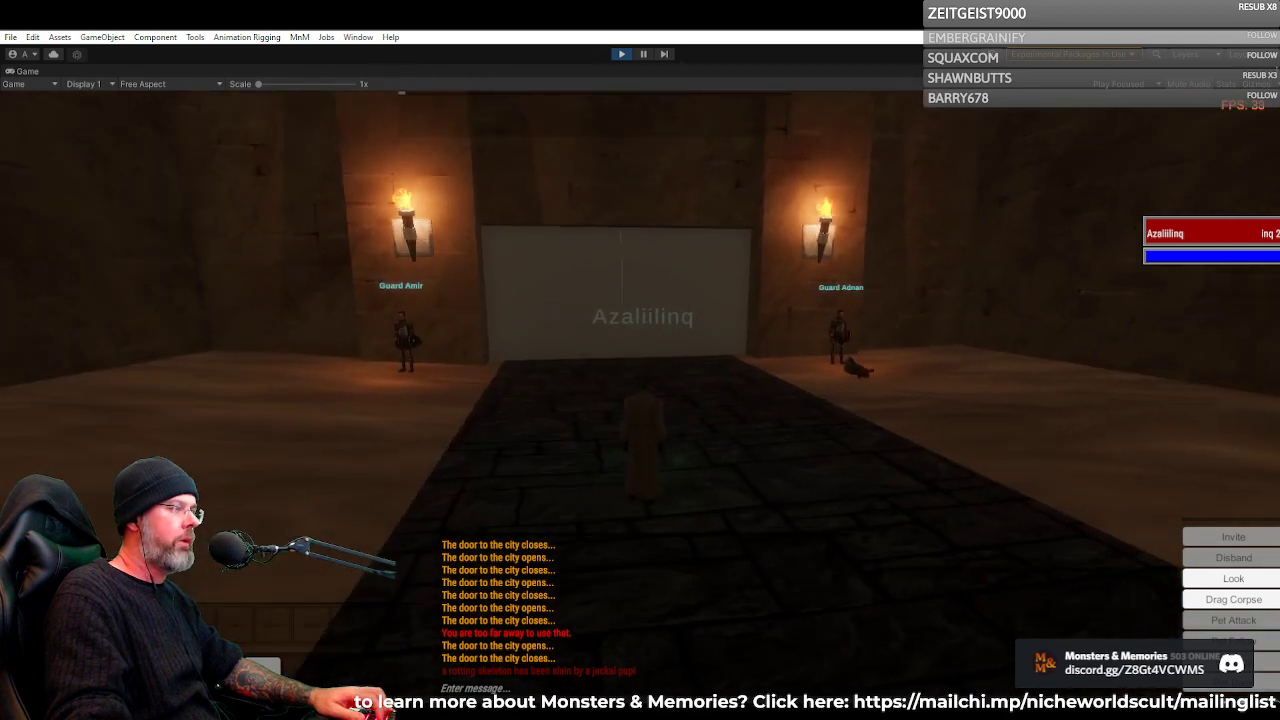
pyautogui.press('w')
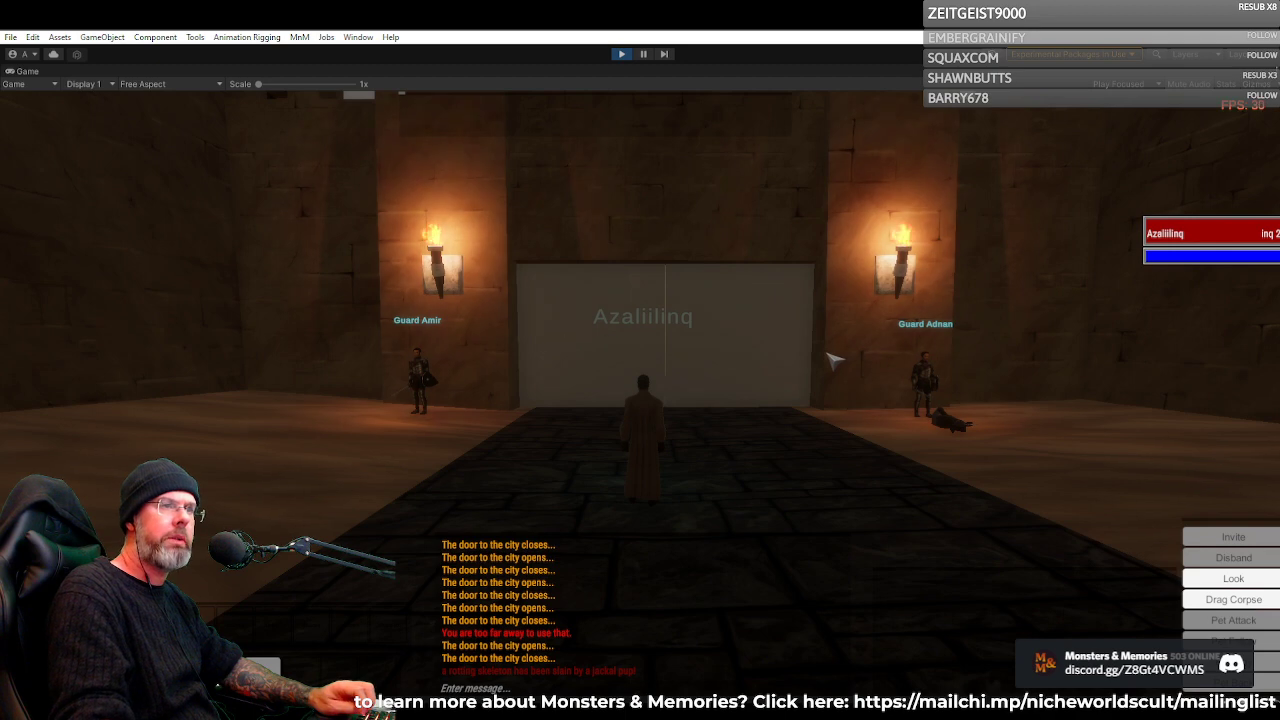
# Approach the corpse lying beside Guard Adnan, target it and look at it up close
pyautogui.moveTo(809, 362); pyautogui.dragTo(757, 500)
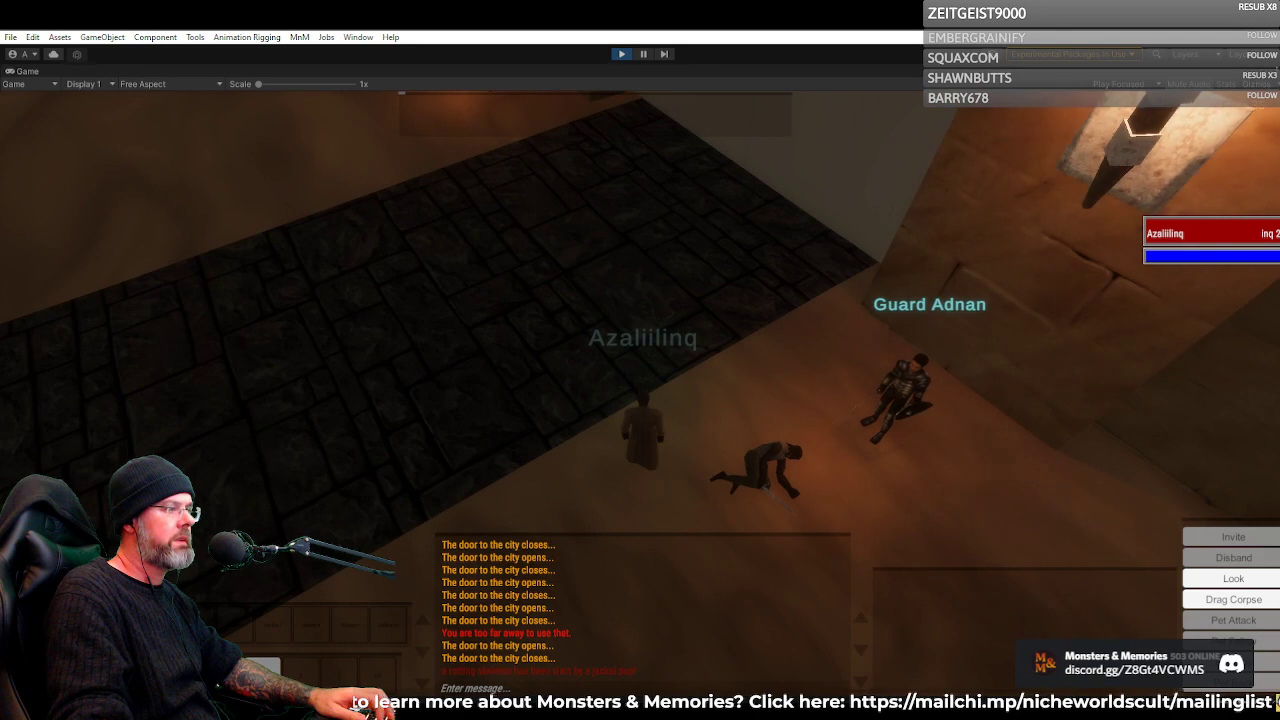
pyautogui.click(772, 465)
pyautogui.scroll(10, 657, 386)
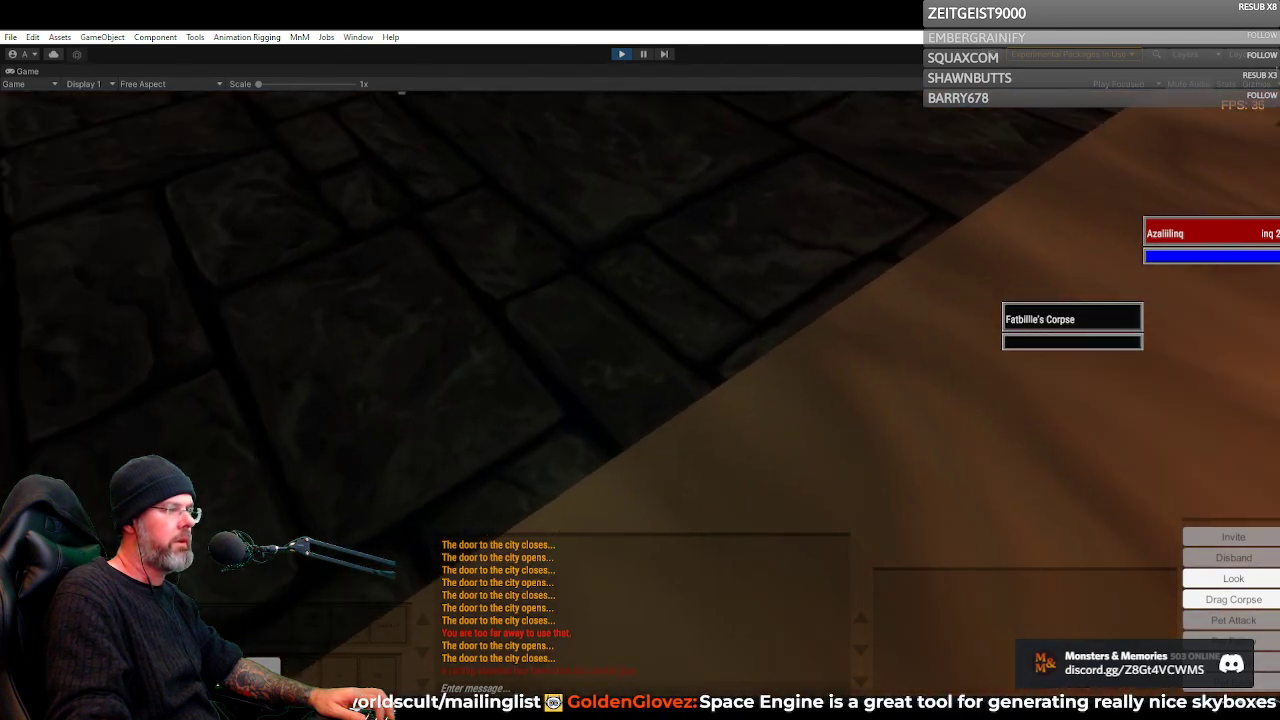
# Move the Inquisitor back down the stone road to view the sunrise above the city gate and walls
pyautogui.moveTo(657, 386); pyautogui.dragTo(714, 366)
pyautogui.press('w')
pyautogui.press('s')
pyautogui.scroll(-8, 640, 390)
pyautogui.press('w')
pyautogui.press('s')
pyautogui.press('s')
pyautogui.press('s')
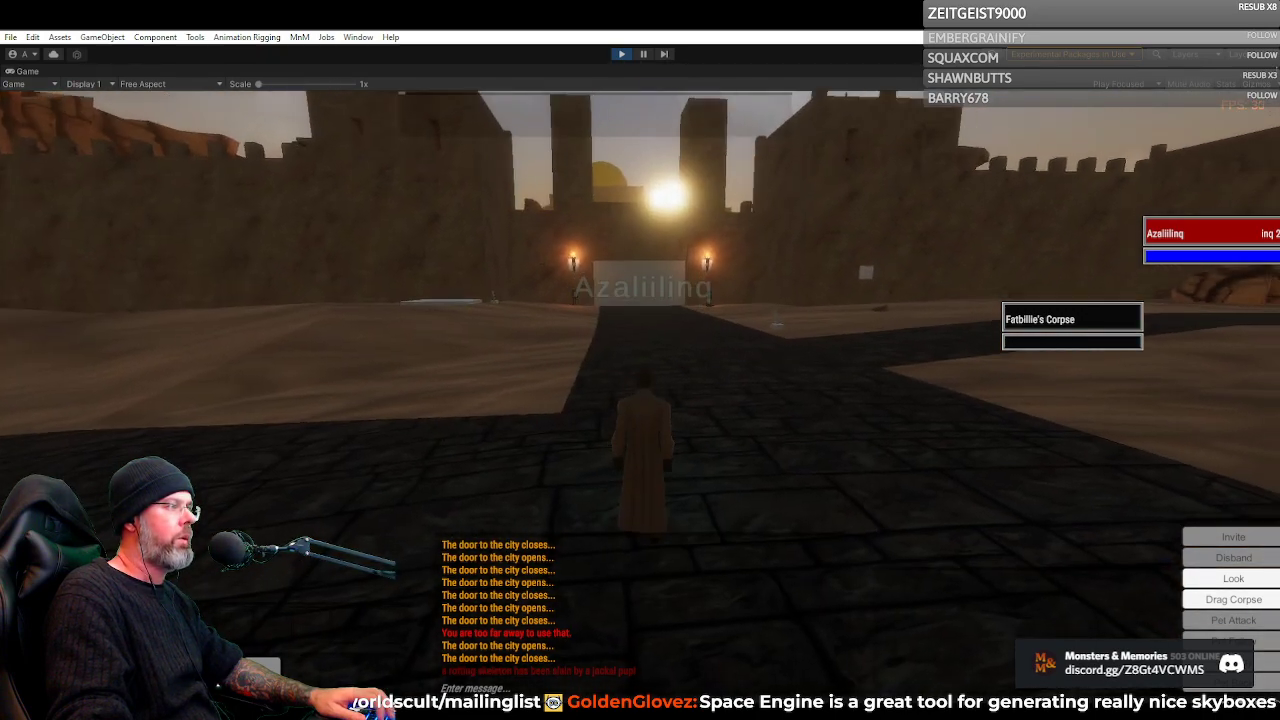
pyautogui.press('w')
pyautogui.moveTo(714, 366); pyautogui.dragTo(714, 339)
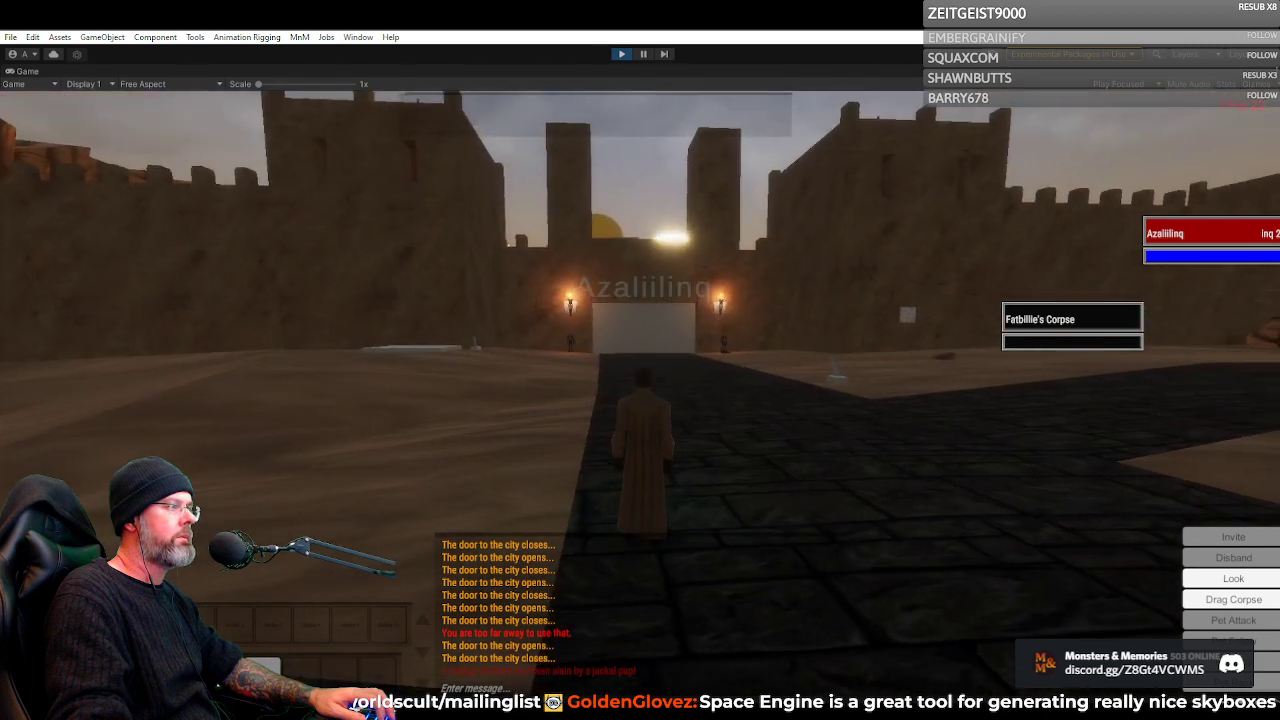
# Check the Inquisitor's equipment and statistics in the inventory window and close it
pyautogui.press('i')
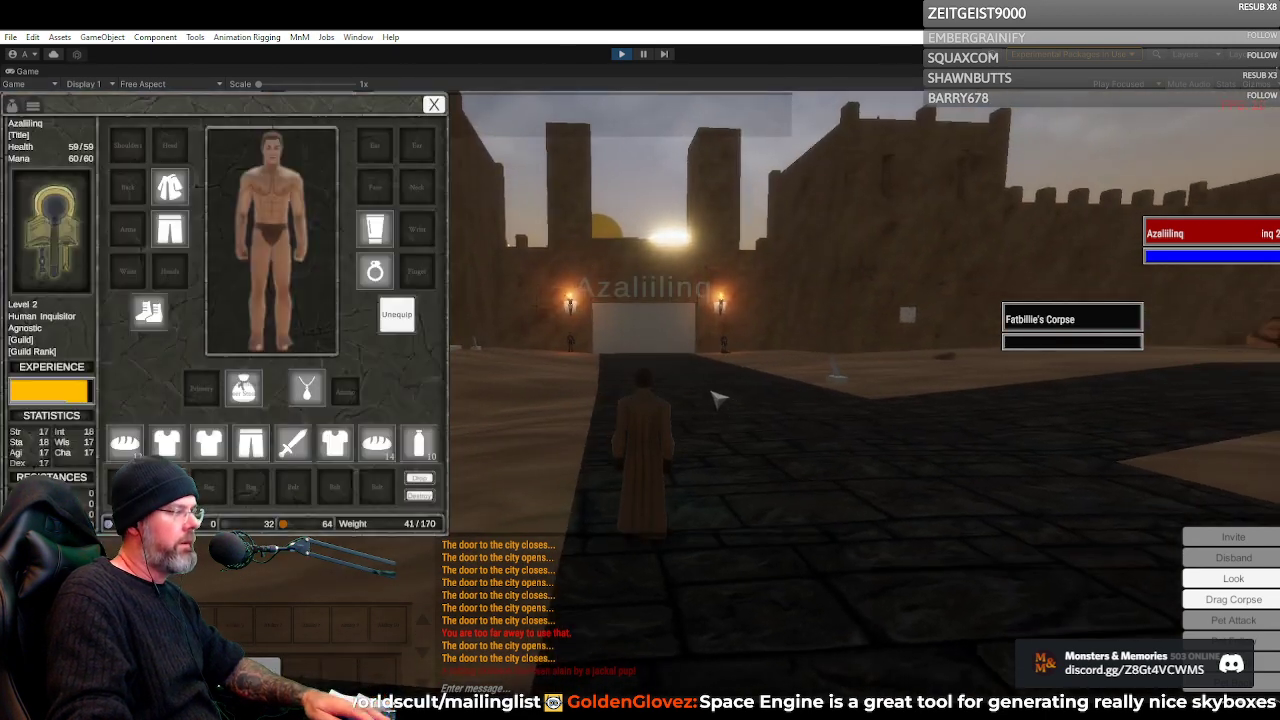
pyautogui.press('i')
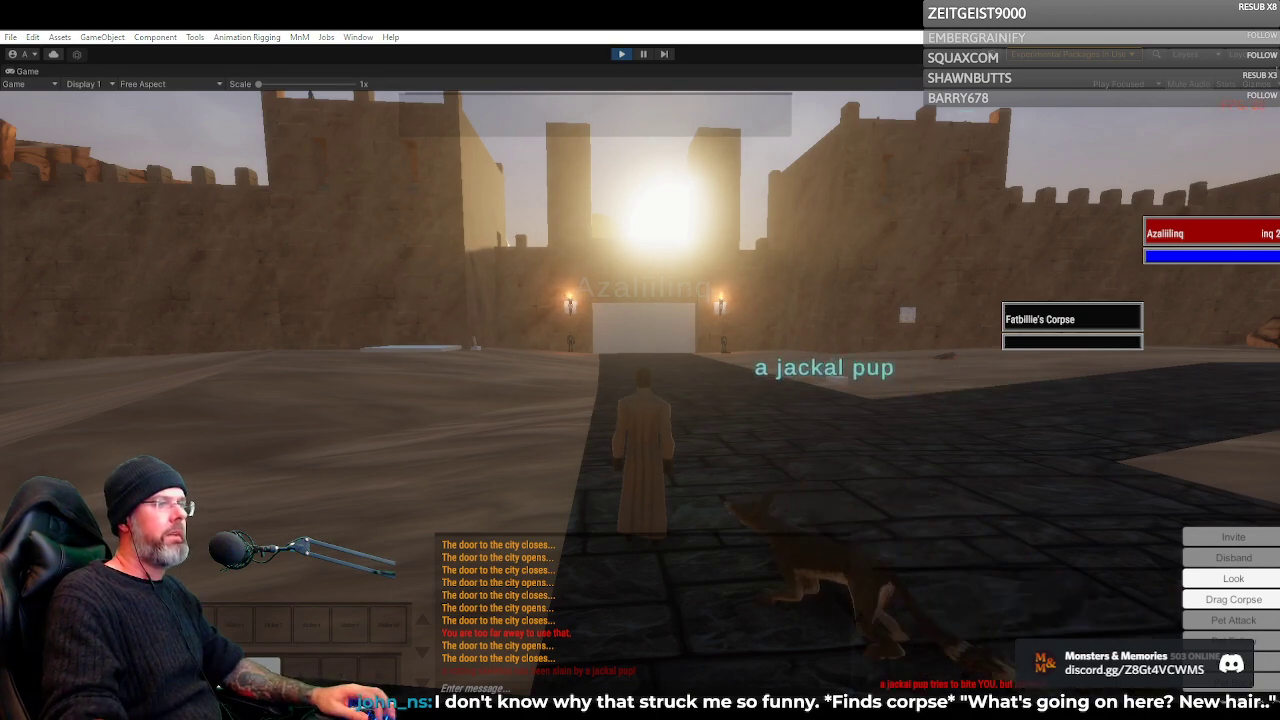
# Lead the attacking jackal pup to Guard Amir at the gate, and run to the lever beside the blue platform
pyautogui.press('w')
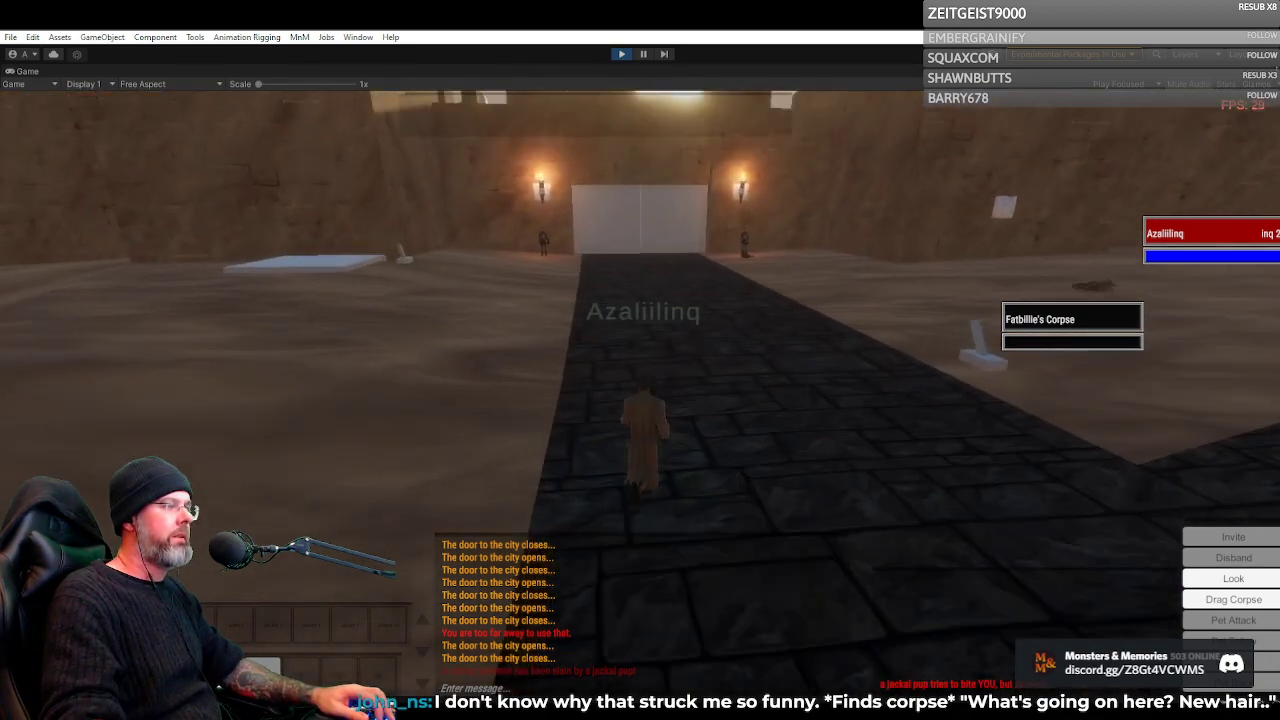
pyautogui.press('w')
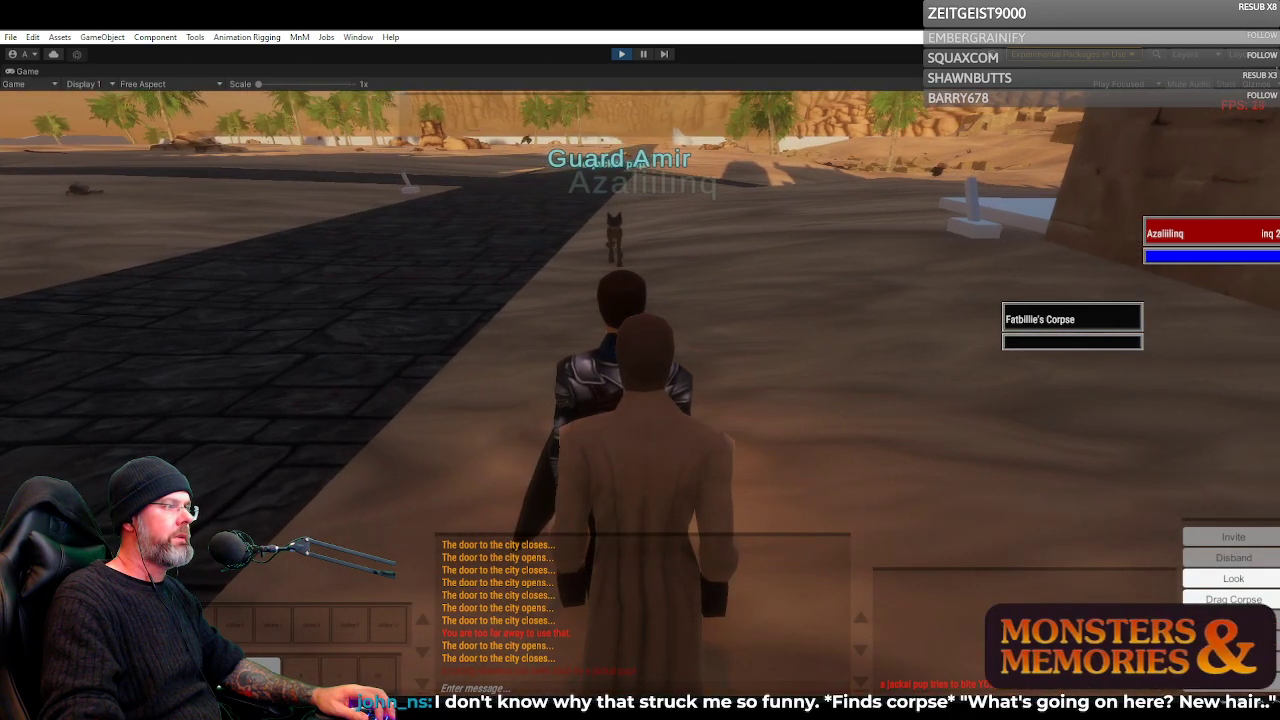
pyautogui.press('w')
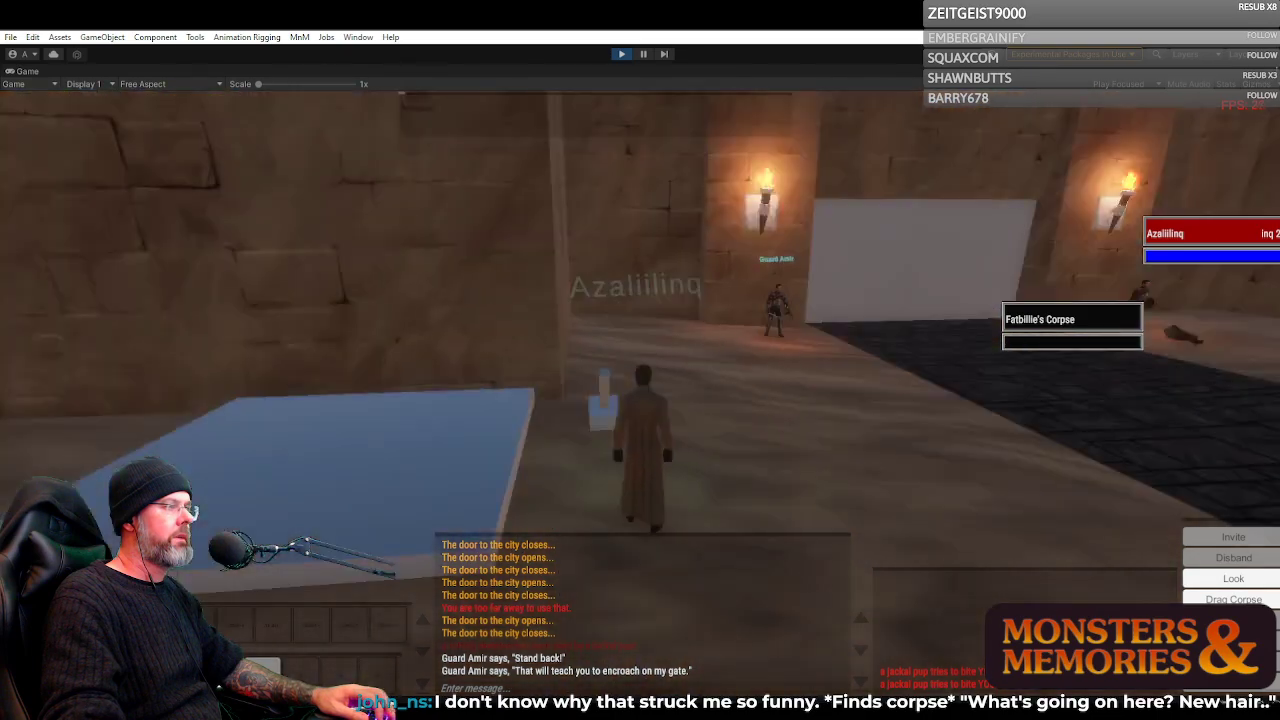
# Get the Inquisitor onto the blue platform beside the city wall and operate its lever
pyautogui.press('w')
pyautogui.press('space')
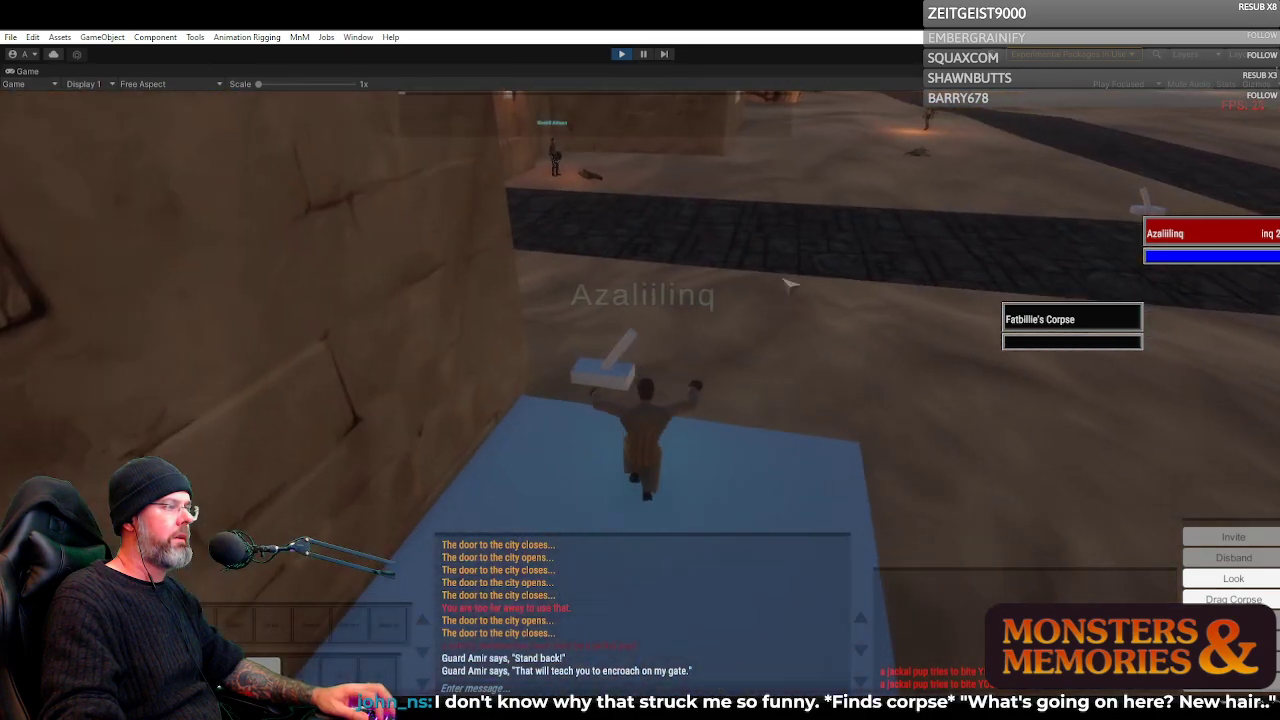
pyautogui.rightClick(737, 355)
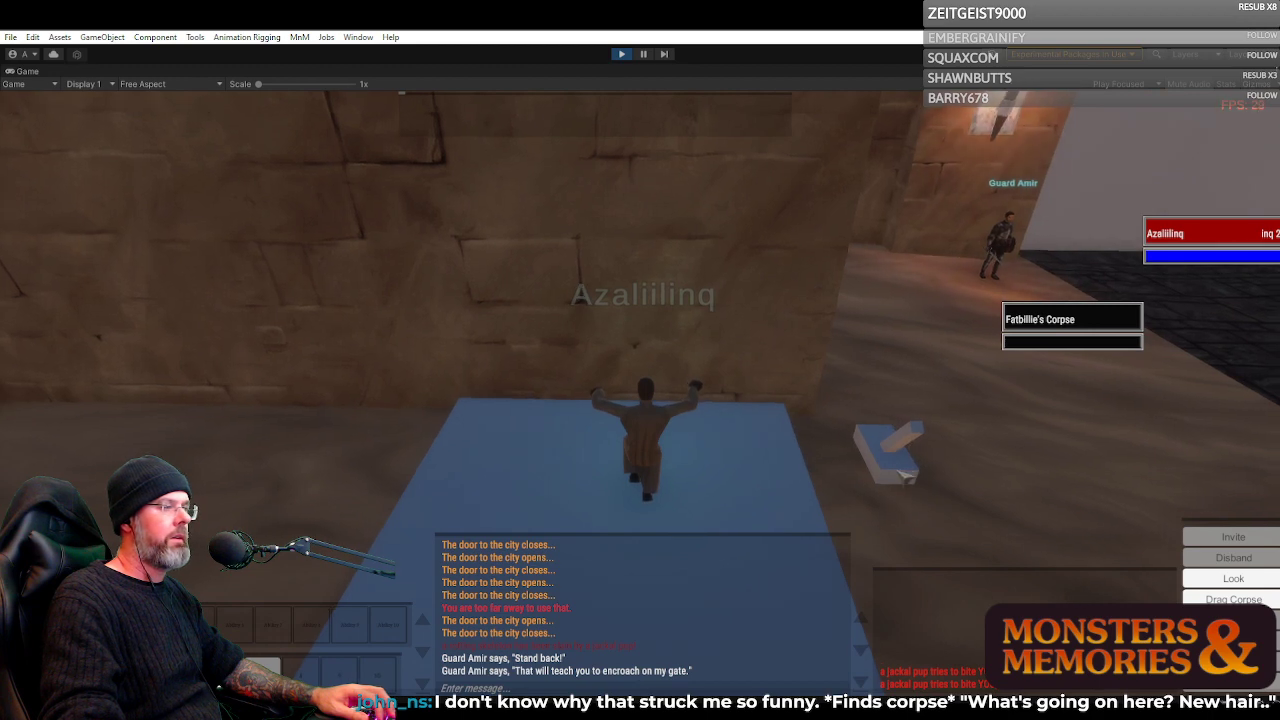
pyautogui.press('d')
pyautogui.click(760, 457)
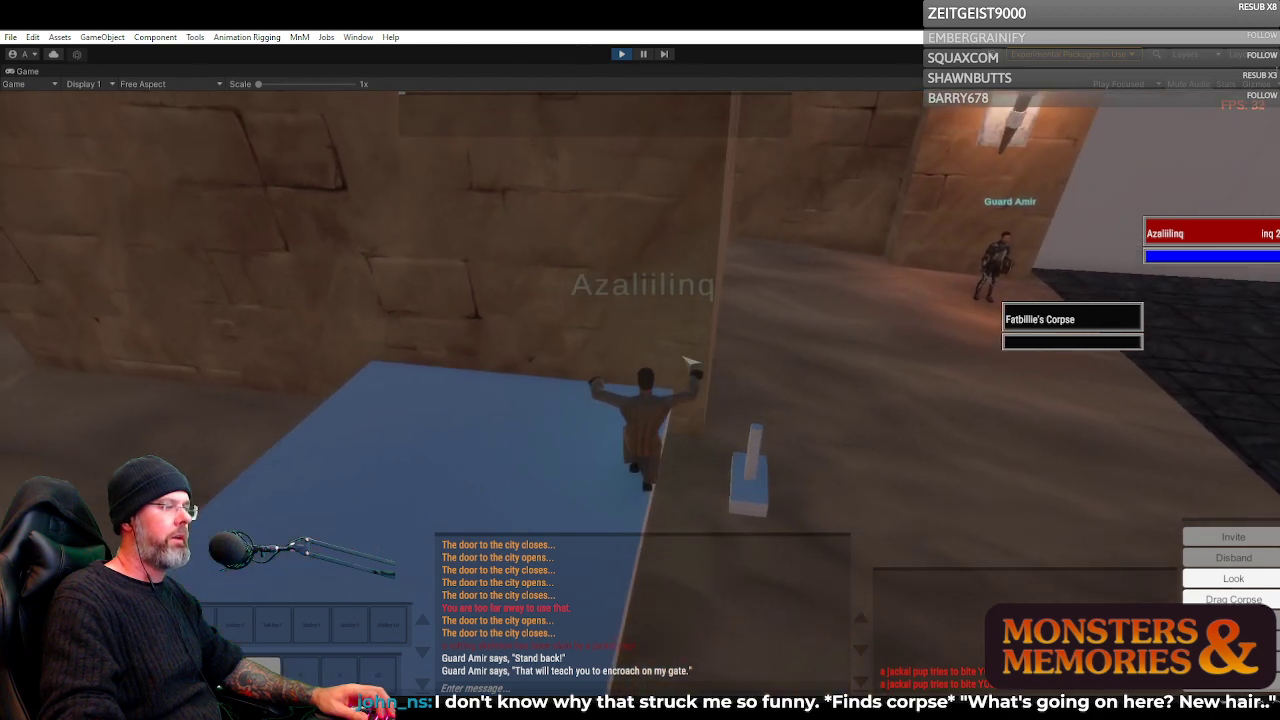
# Ride the blue platform up the outside of the city wall, looking toward the sun and gate towers
pyautogui.rightClick(643, 277)
pyautogui.press('space')
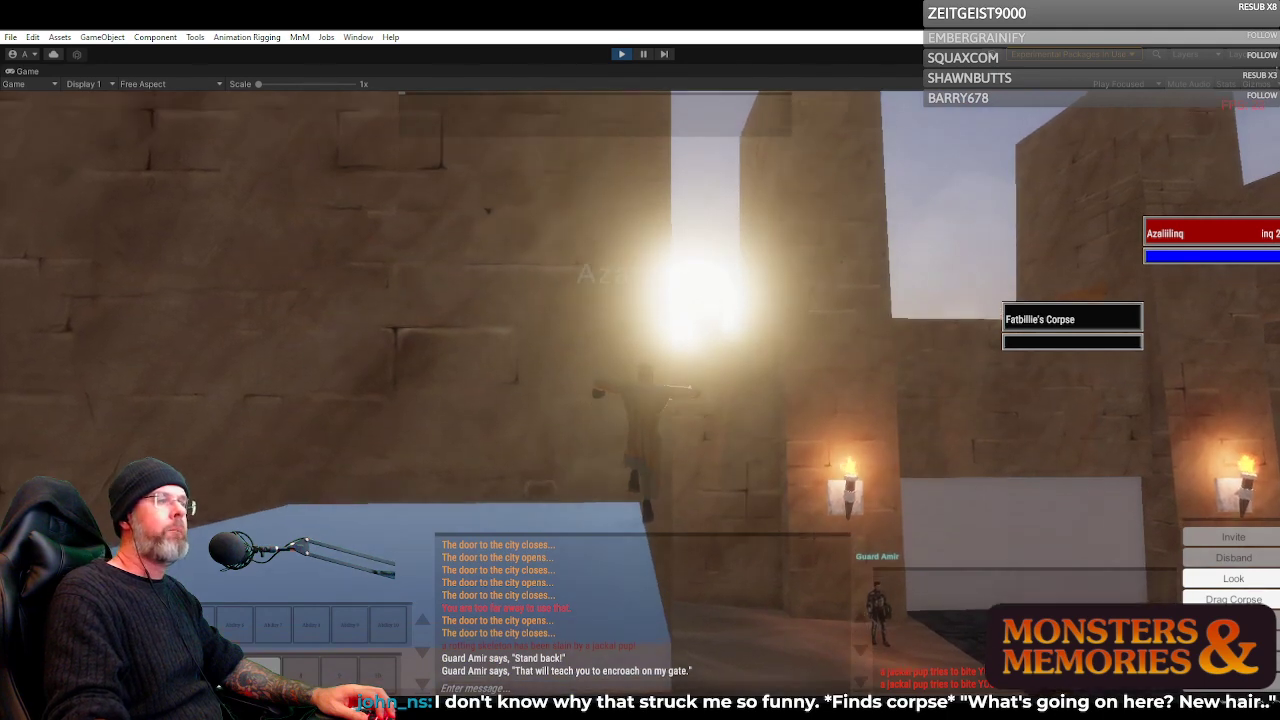
pyautogui.press('space')
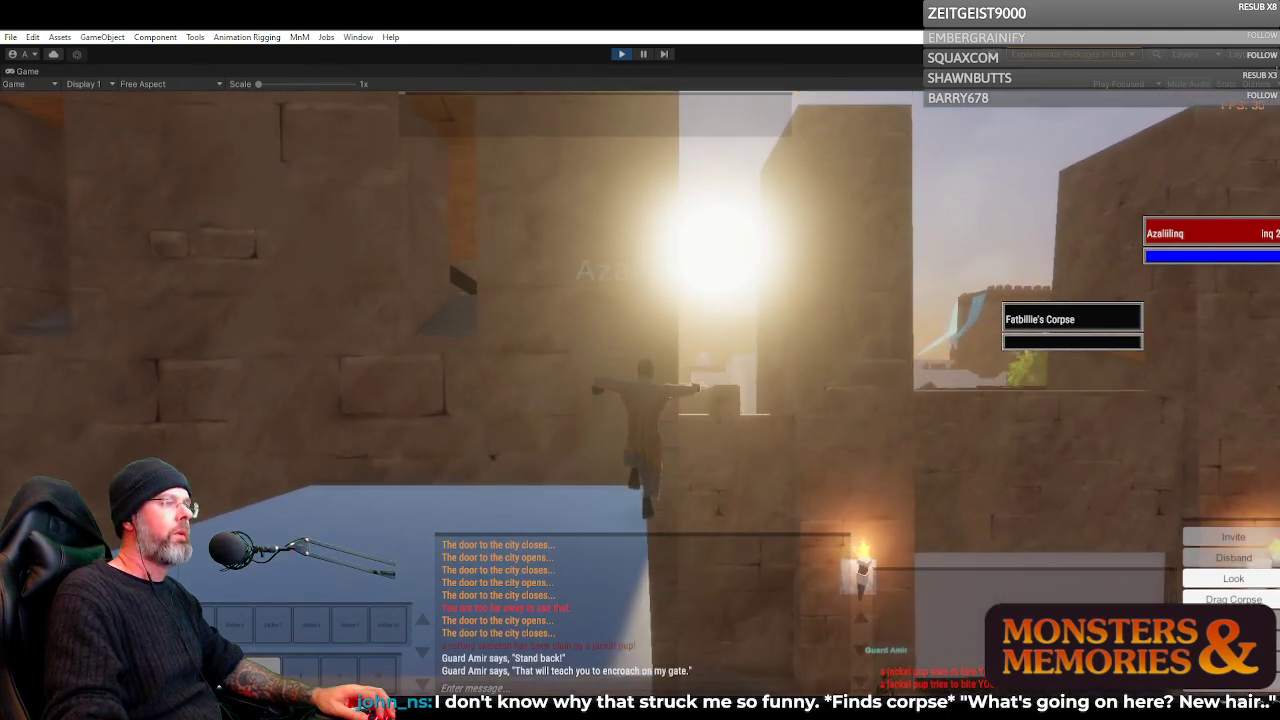
pyautogui.press('space')
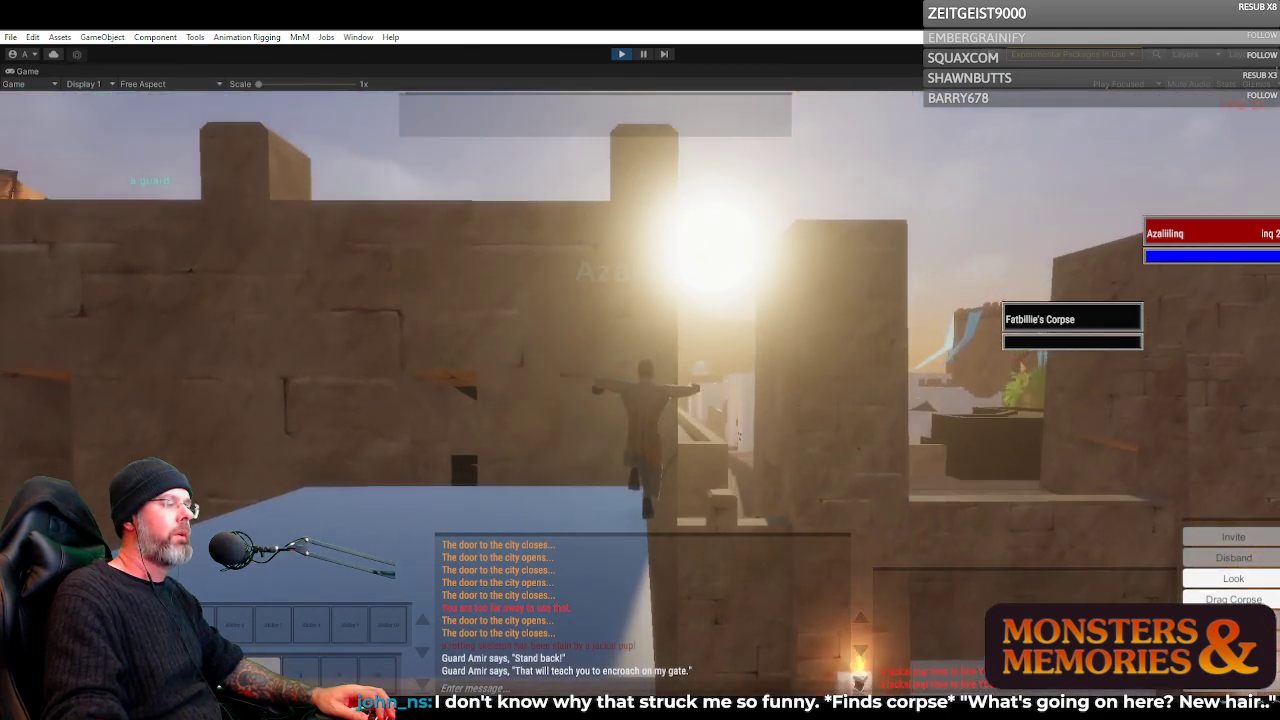
# Walk the Inquisitor off the platform onto the wall top and look over the city in first person
pyautogui.press('a')
pyautogui.press('w')
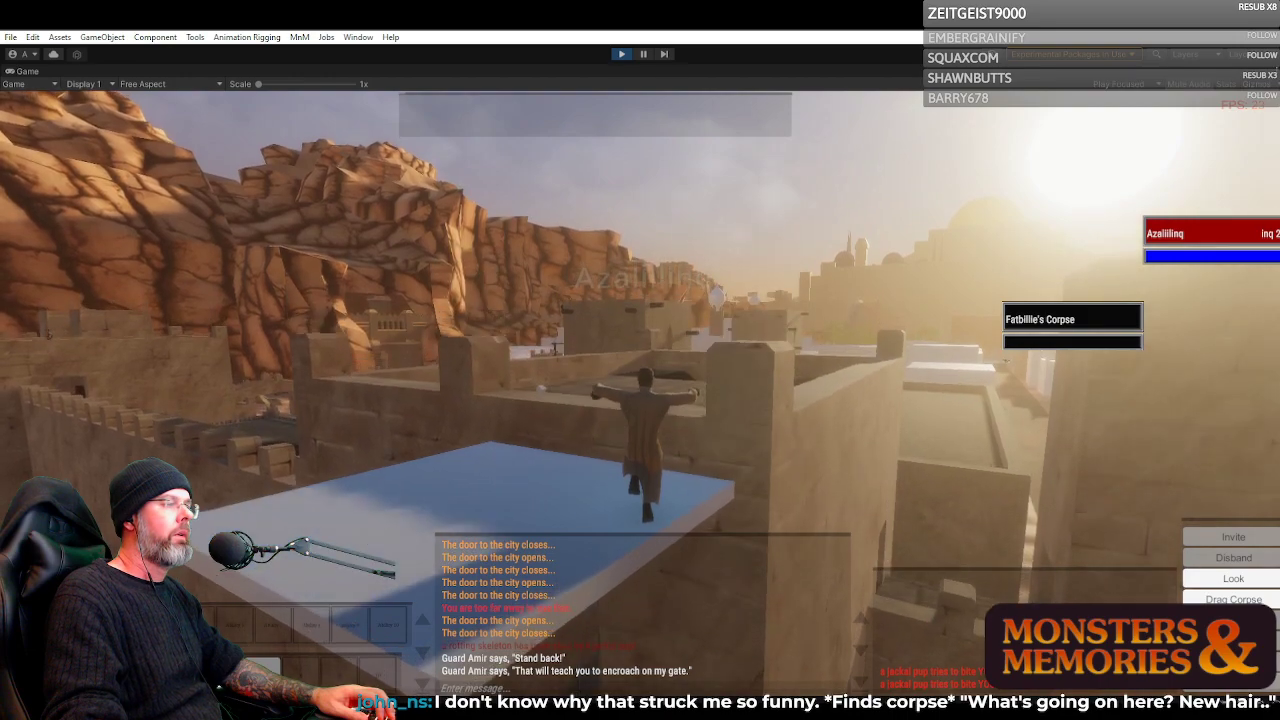
pyautogui.press('d')
pyautogui.press('w')
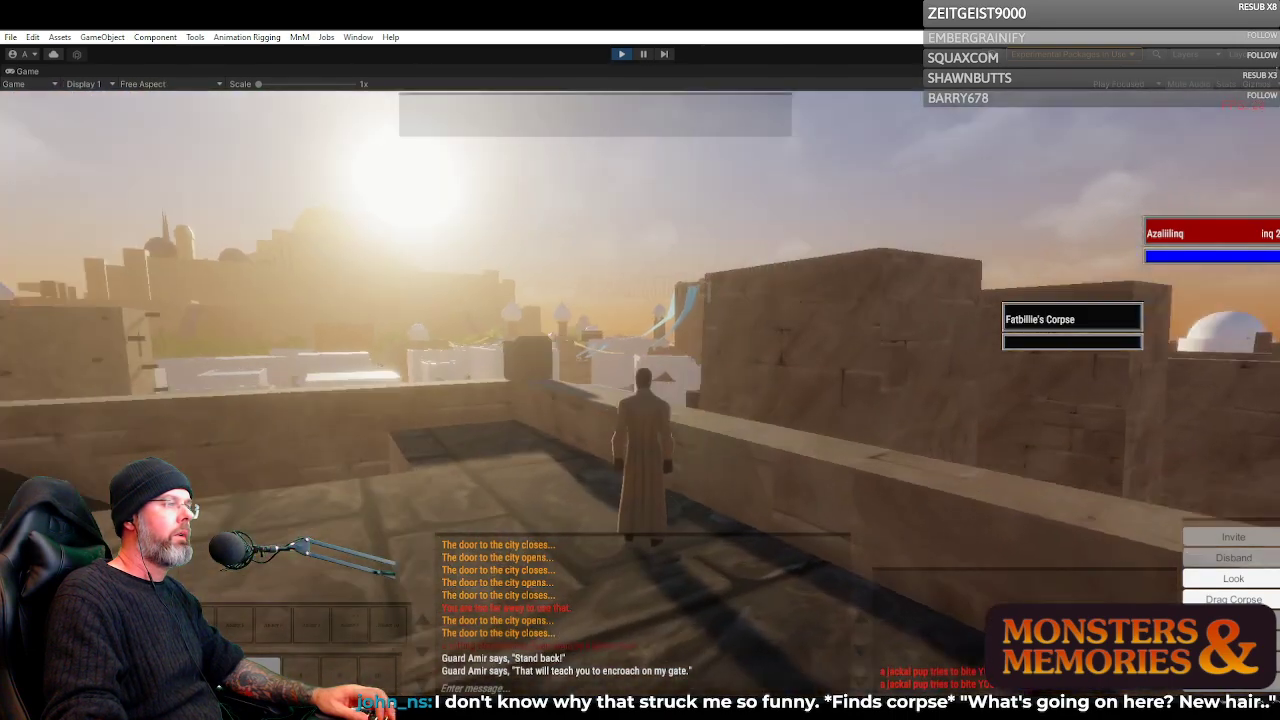
pyautogui.scroll(5, 640, 395)
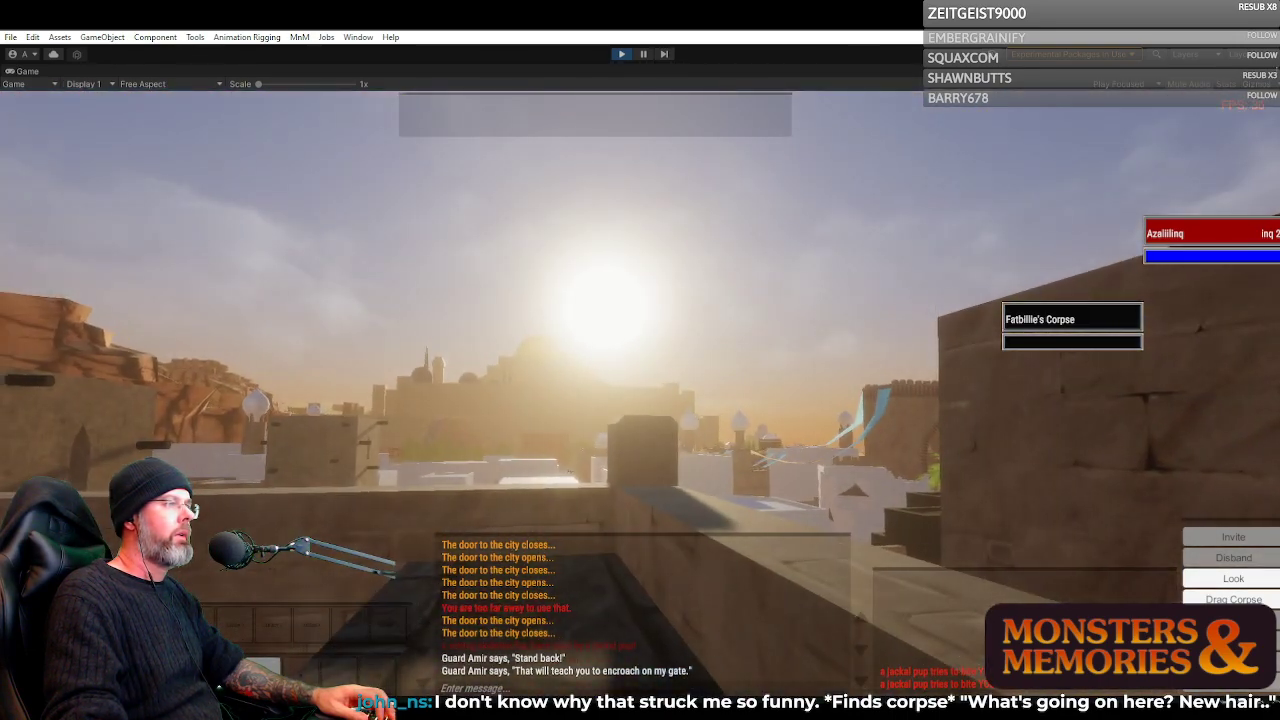
# Turn around at the wall-top parapet to view the desert outside and the golden-domed palace across the city
pyautogui.press('d')
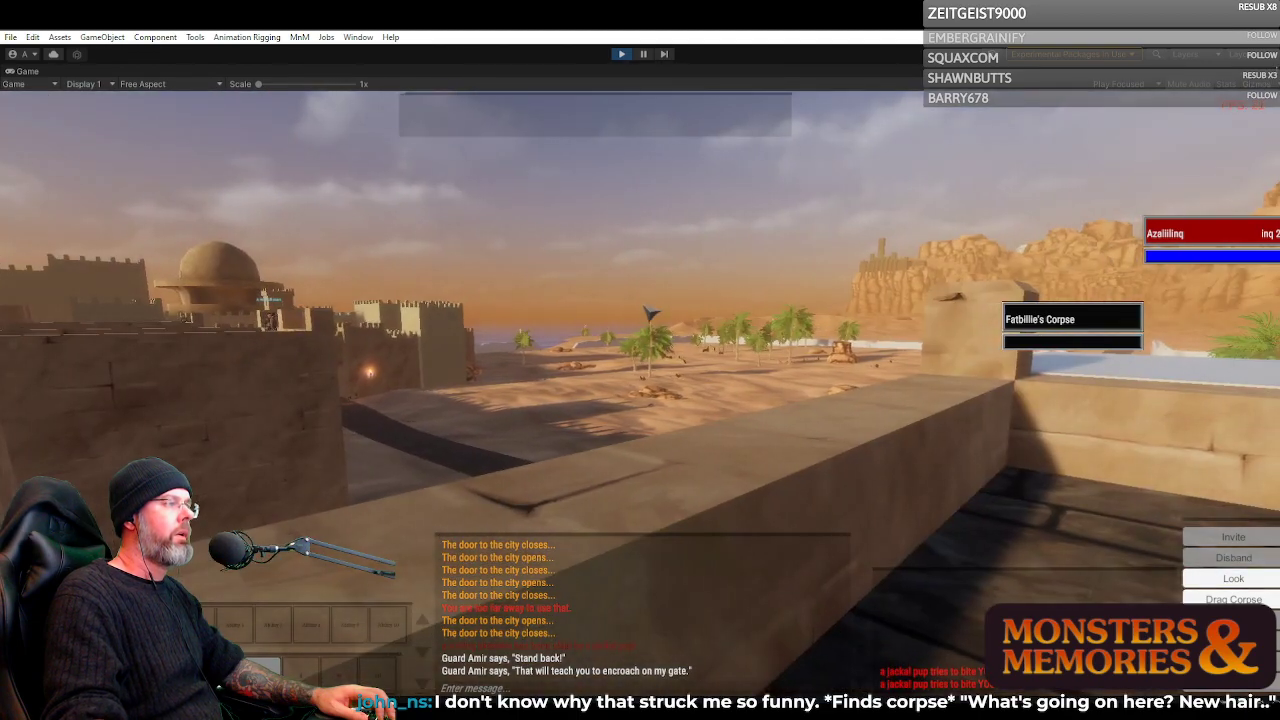
pyautogui.press('d')
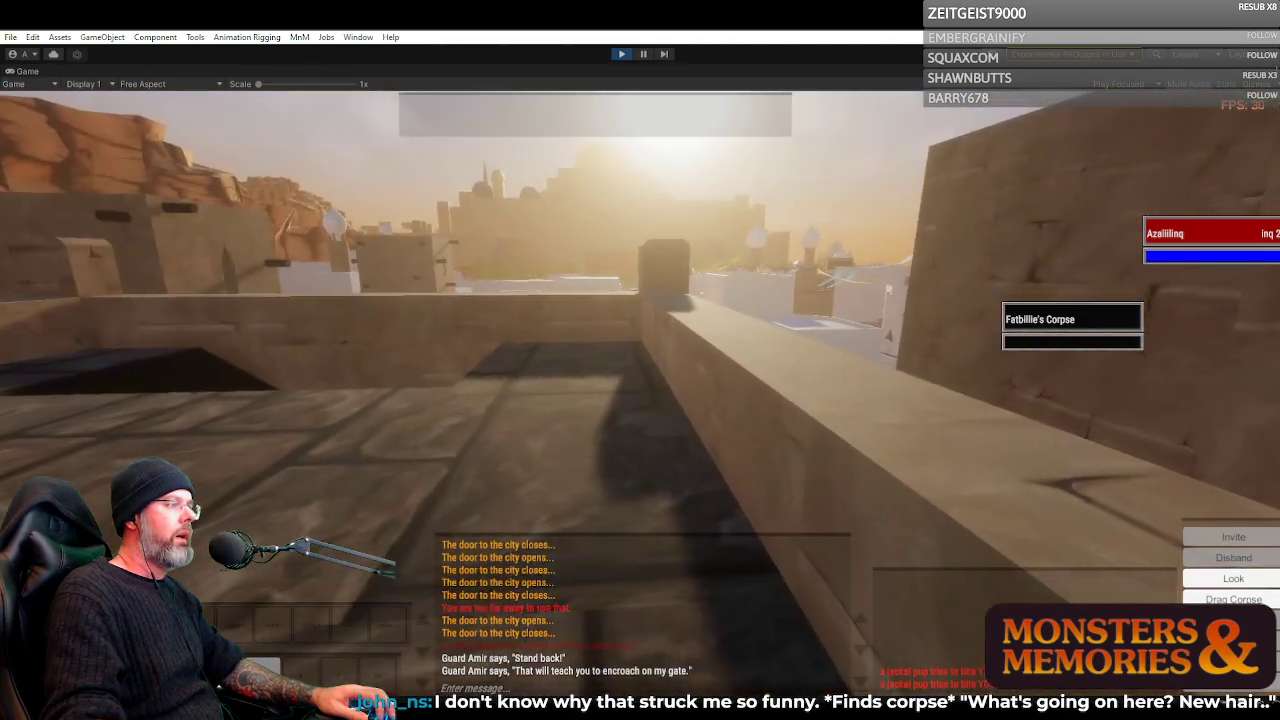
pyautogui.press('w')
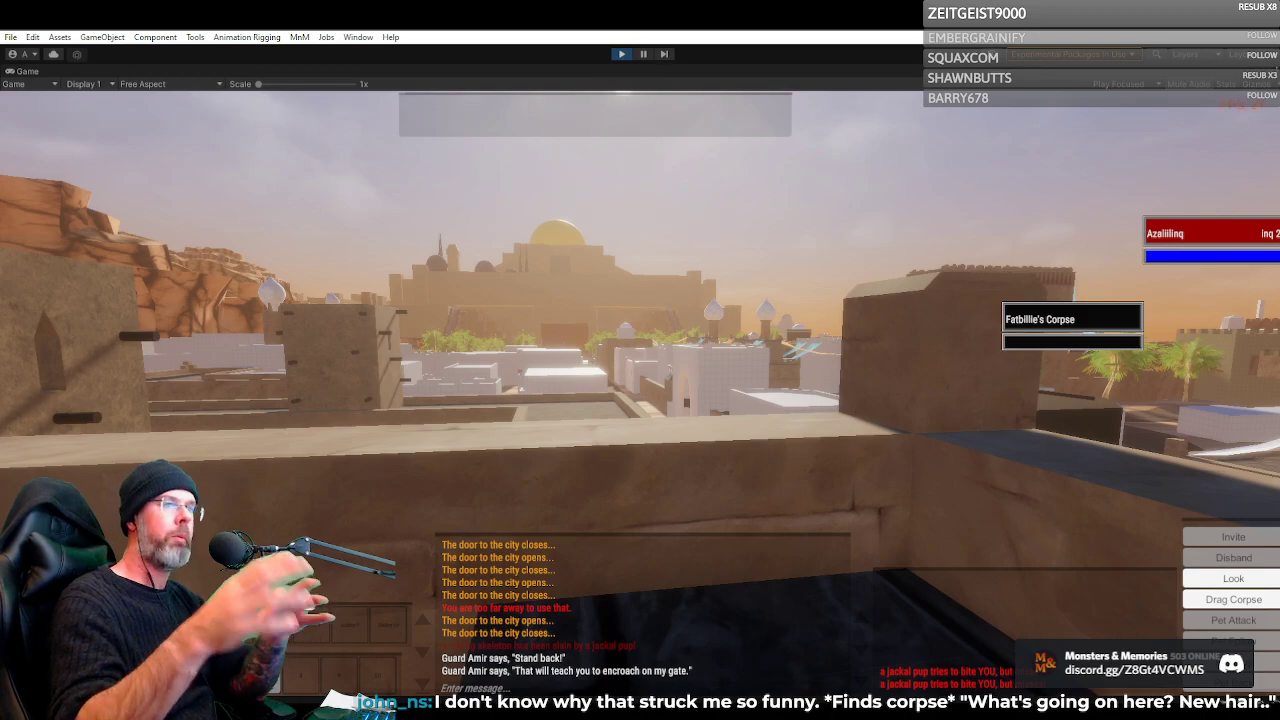
pyautogui.rightClick(806, 174)
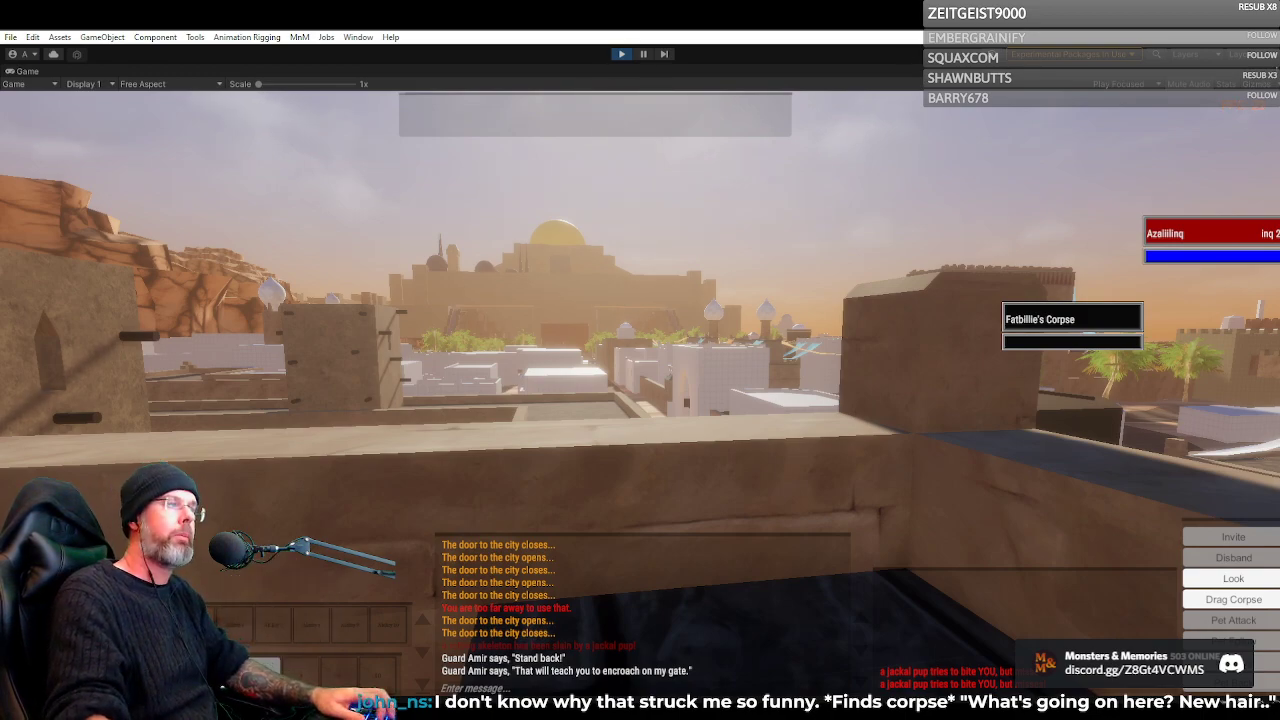
# Jump the Inquisitor over the parapet onto the paved walkway beyond and view the banner-draped tower in third person
pyautogui.press('w')
pyautogui.press('space')
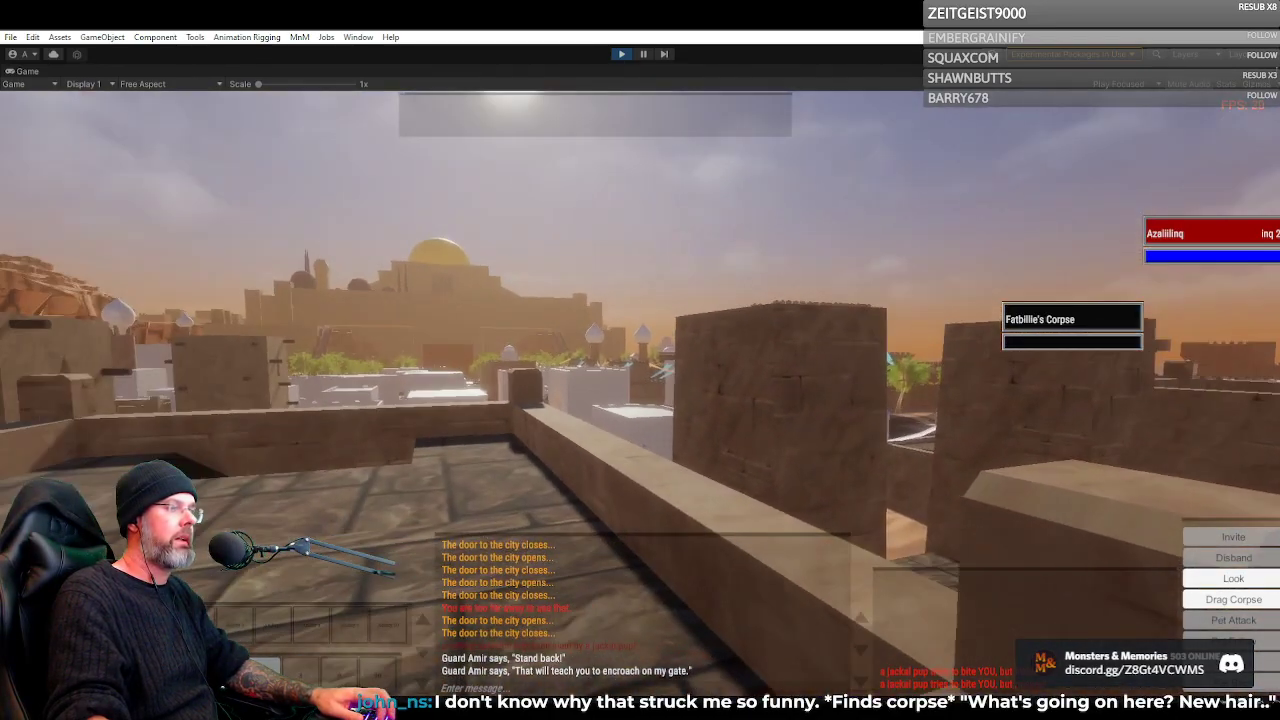
pyautogui.press('w')
pyautogui.press('w')
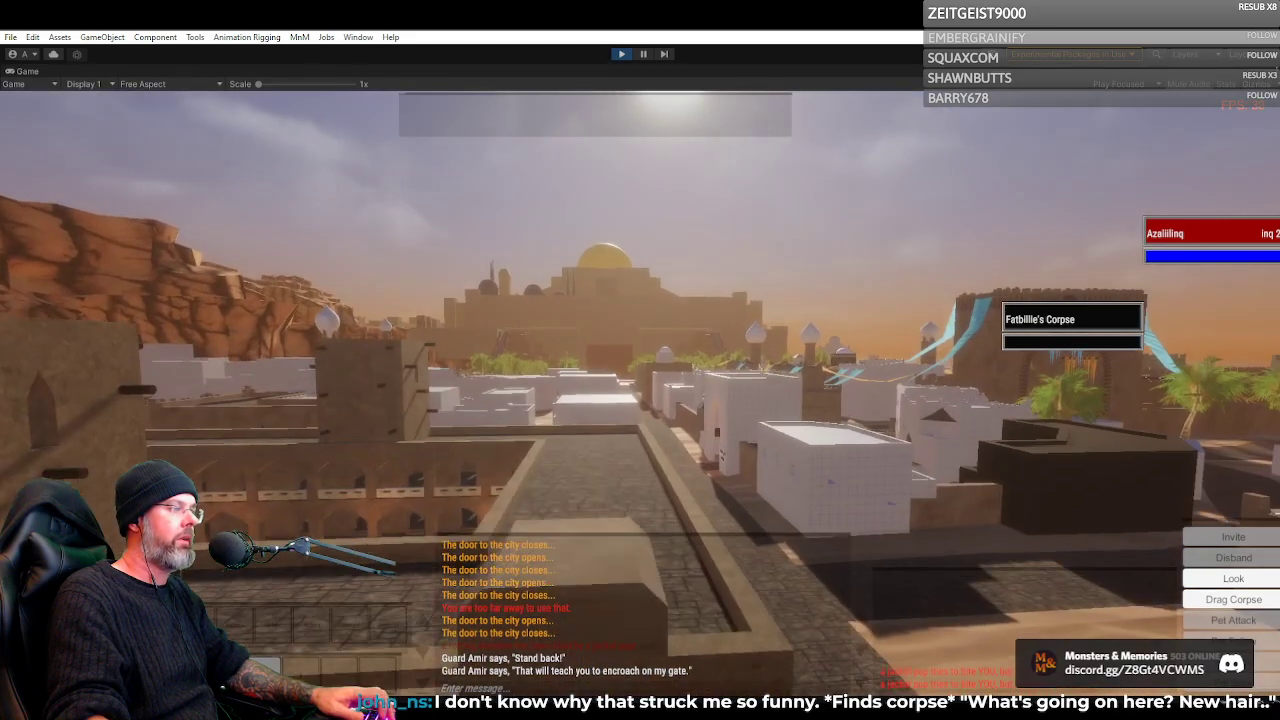
pyautogui.scroll(-5, 640, 392)
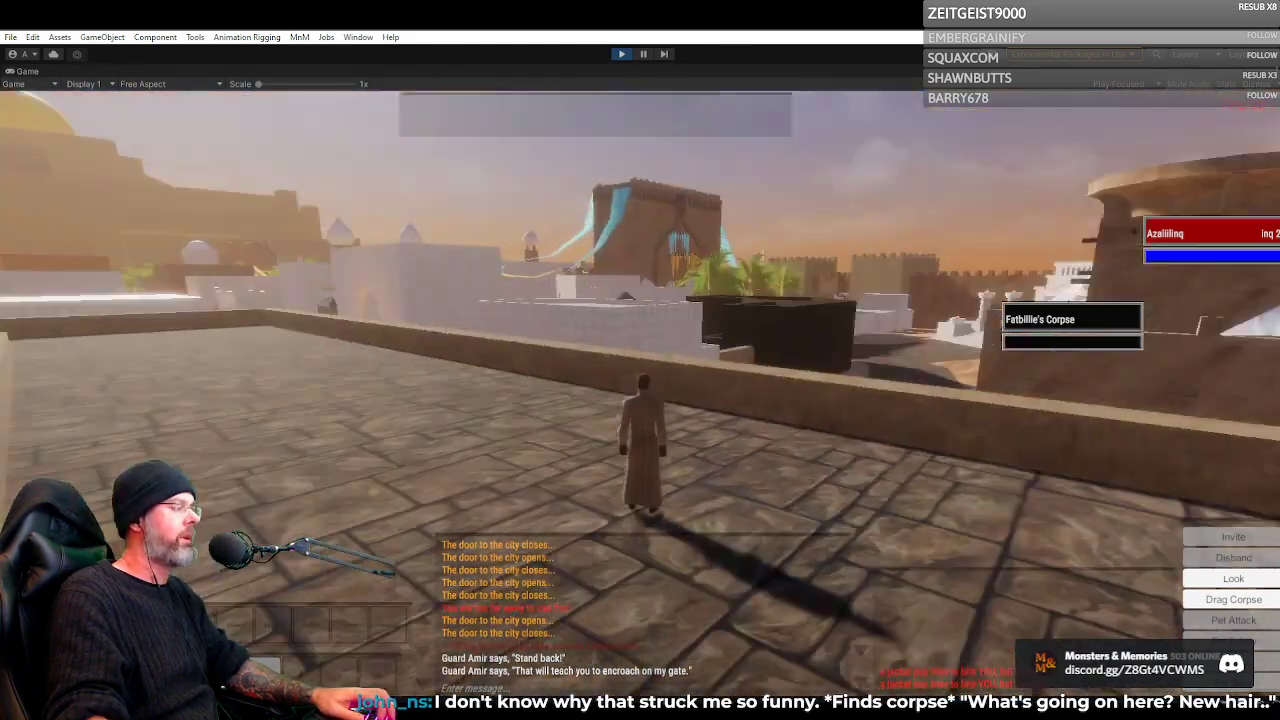
pyautogui.press('d')
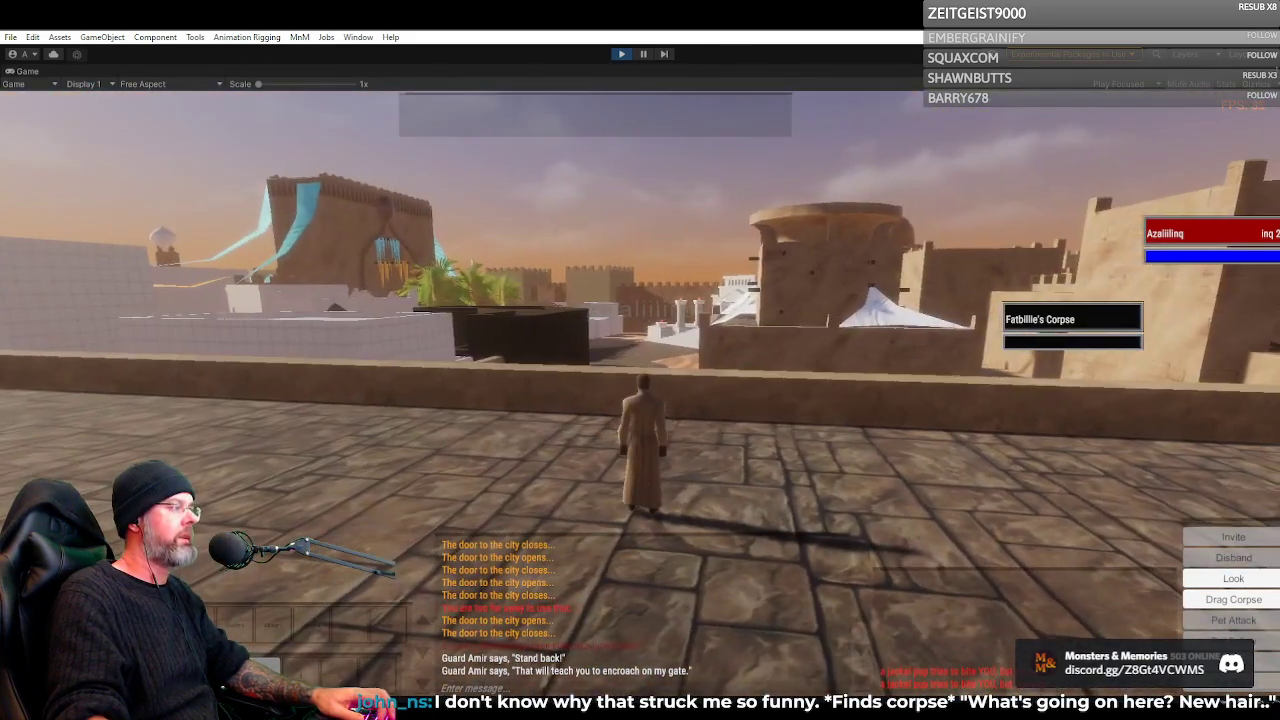
pyautogui.press('a')
pyautogui.press('a')
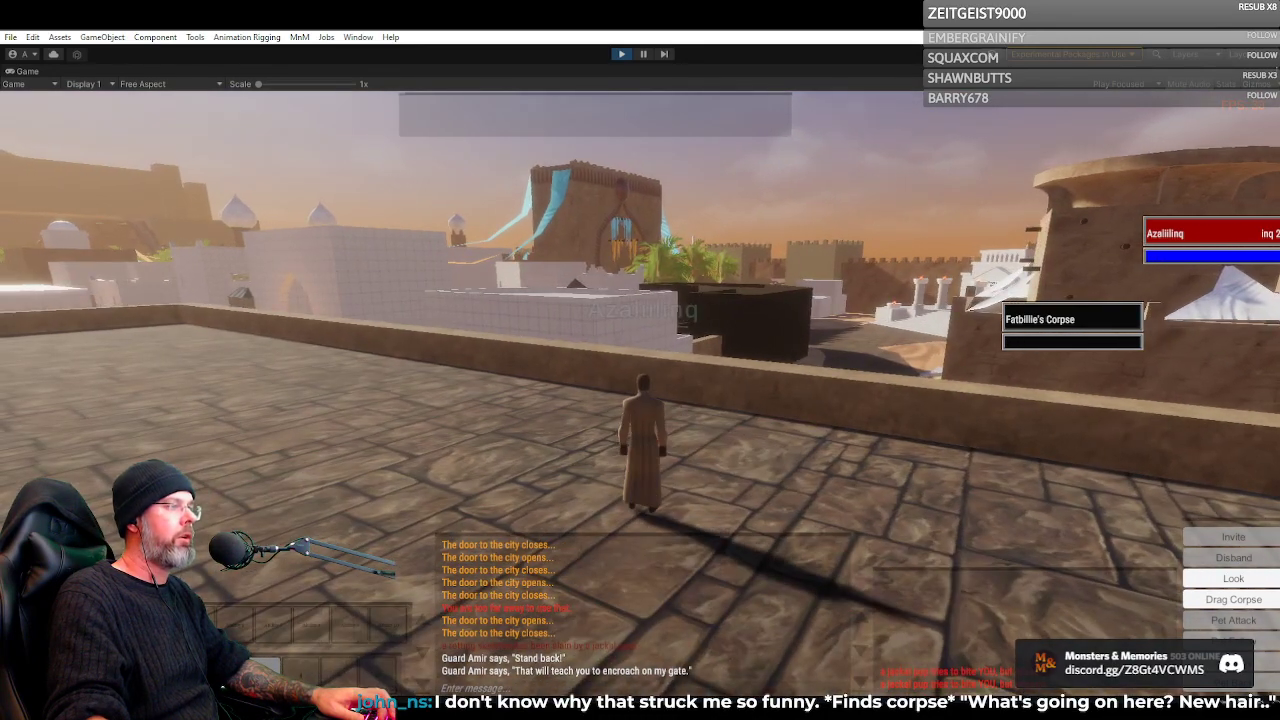
# Log out the Inquisitor with /camp and enter the world as Azaliil, the level 5 Human Necromancer
pyautogui.write('/')
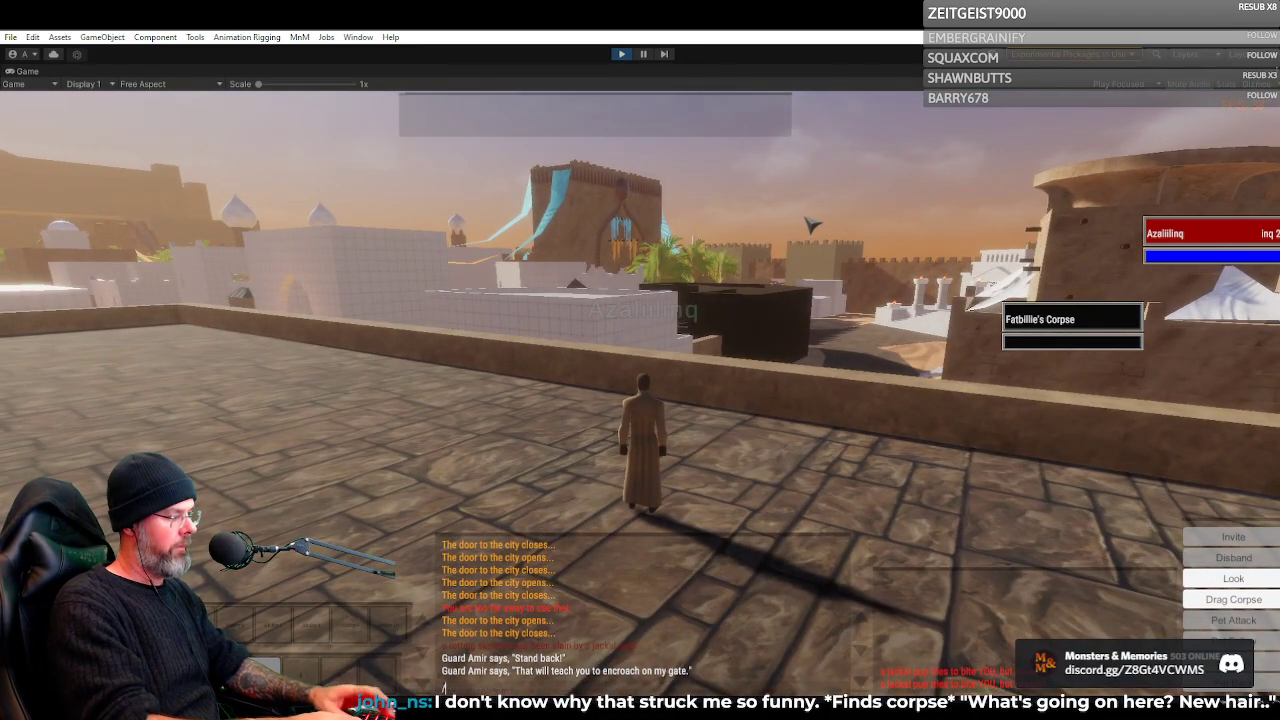
pyautogui.write('camp')
pyautogui.press('Return')
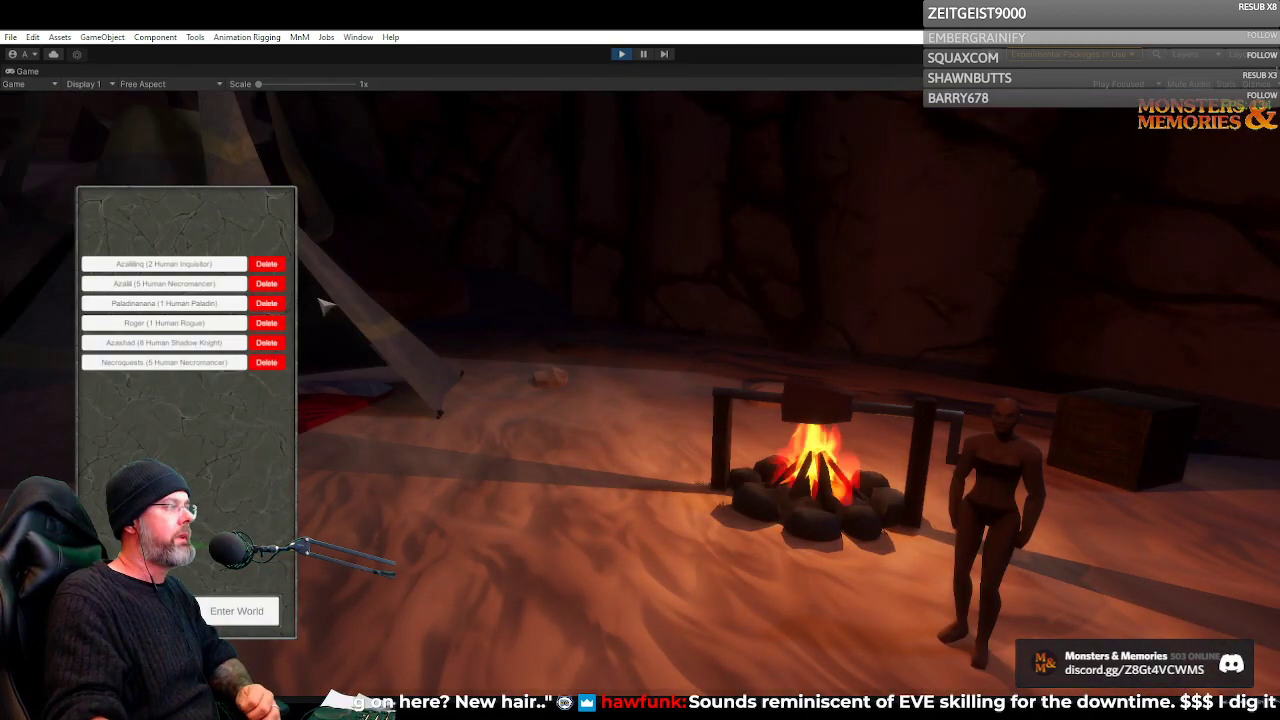
pyautogui.click(200, 284)
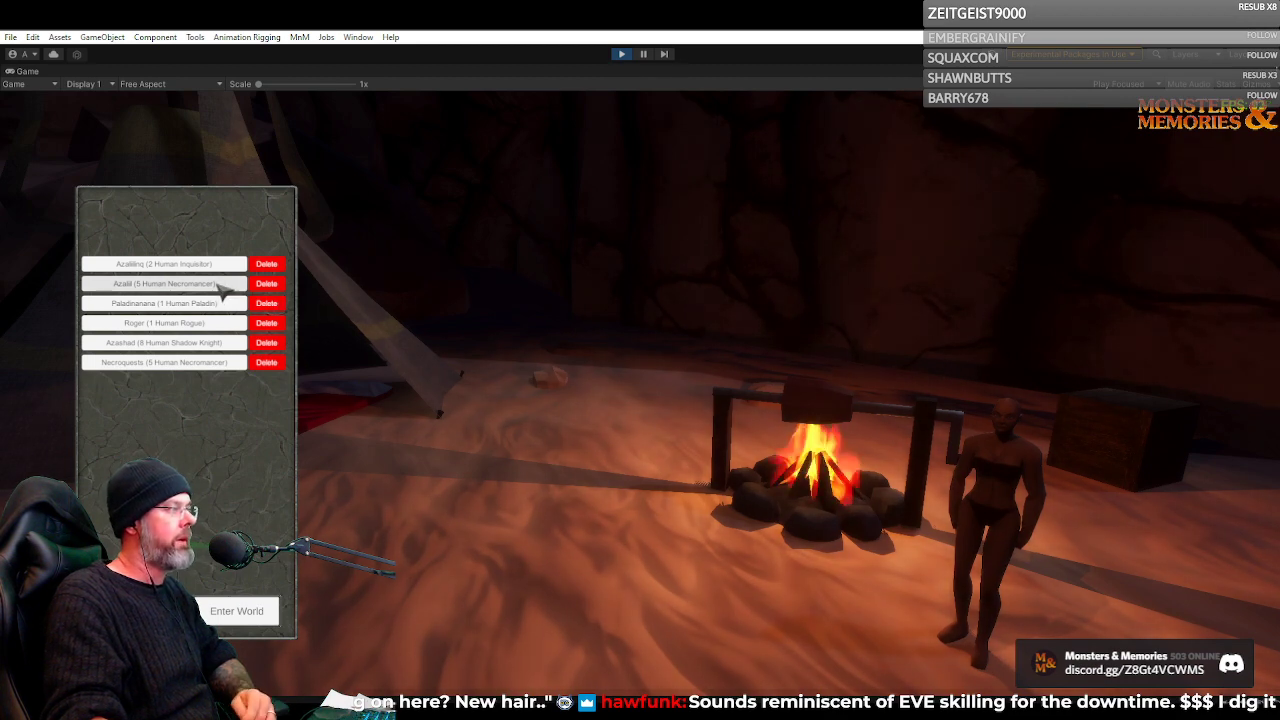
pyautogui.click(243, 609)
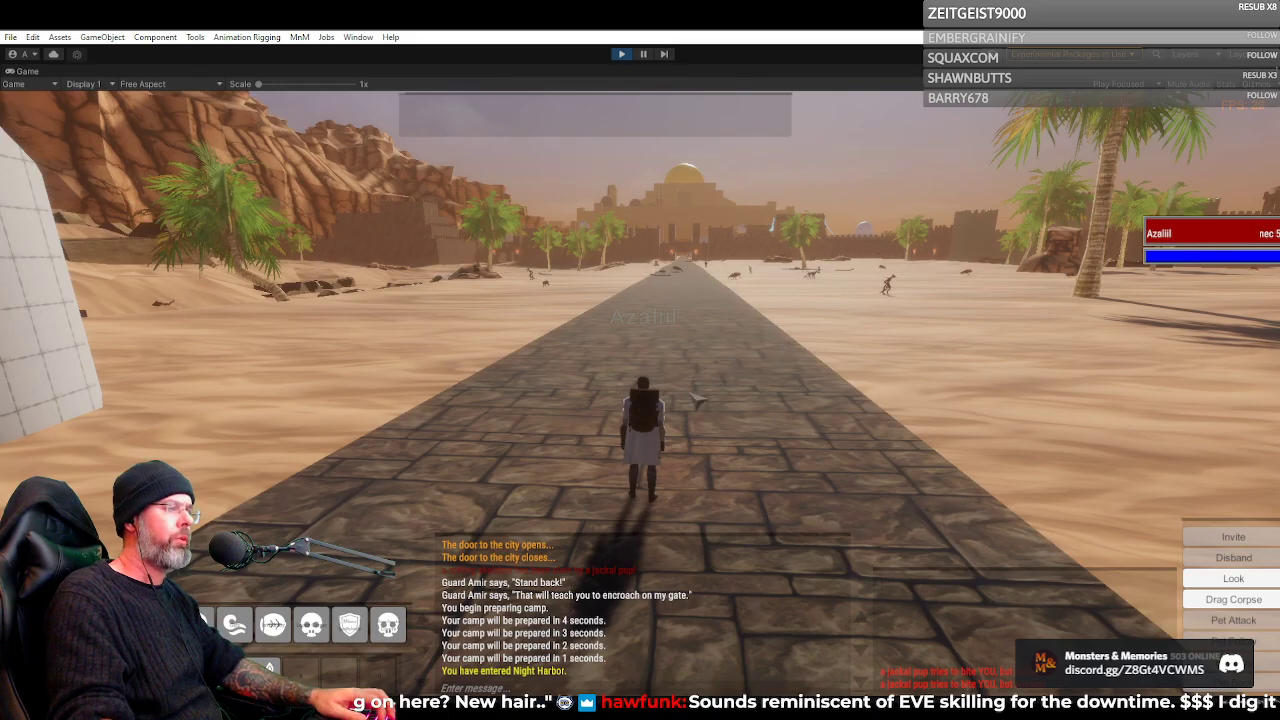
# Run the Necromancer along the paved desert road toward the city gate, looking around at the cliffs and creatures
pyautogui.press('w')
pyautogui.press('w')
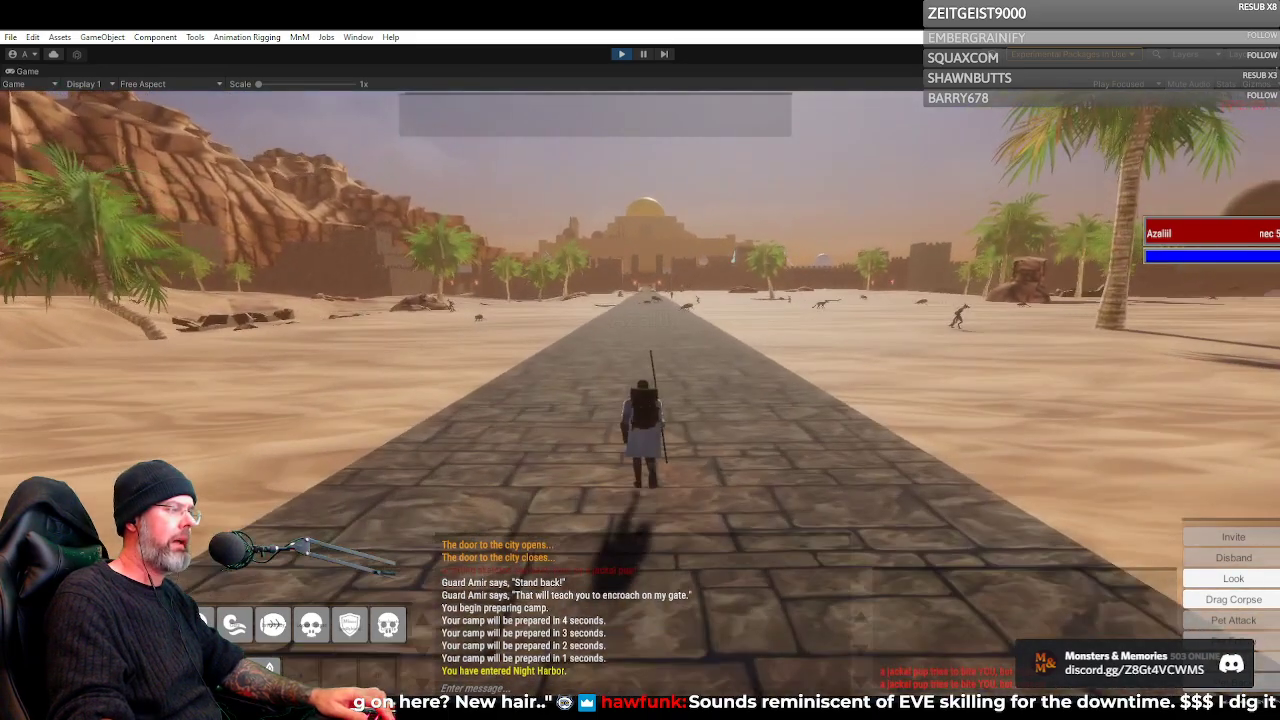
pyautogui.press('w')
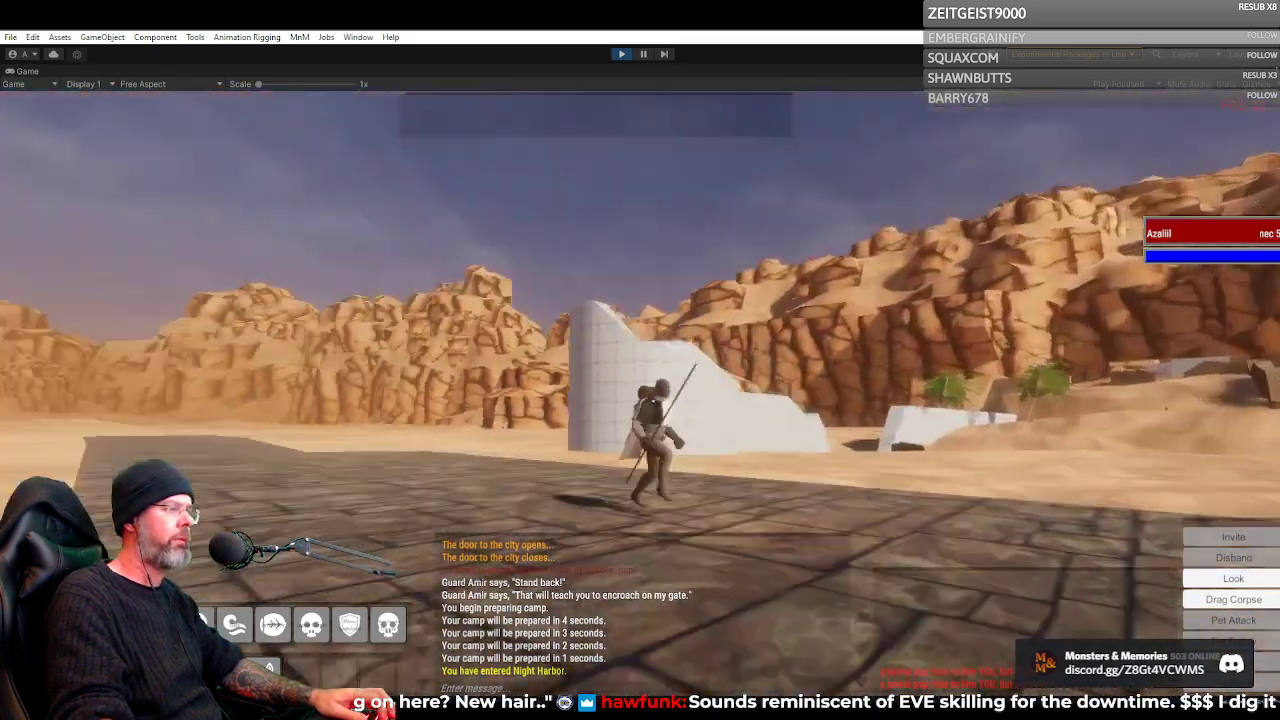
pyautogui.press('w')
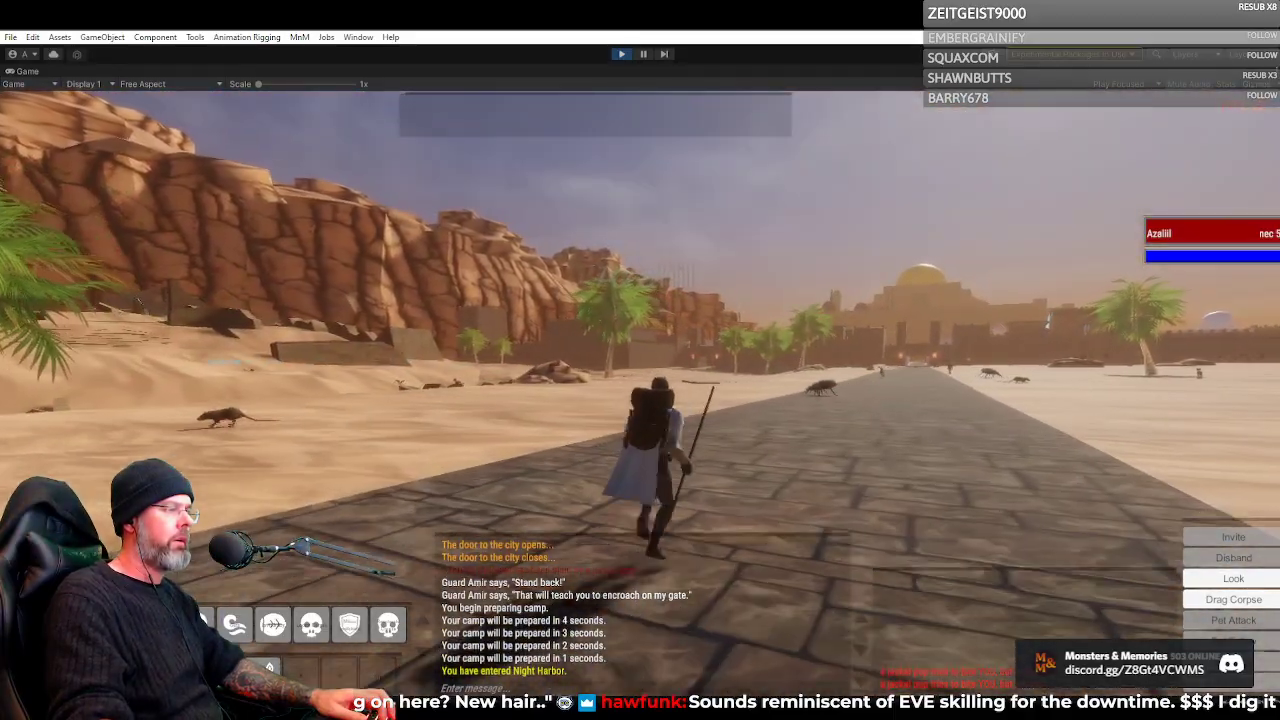
pyautogui.press('w')
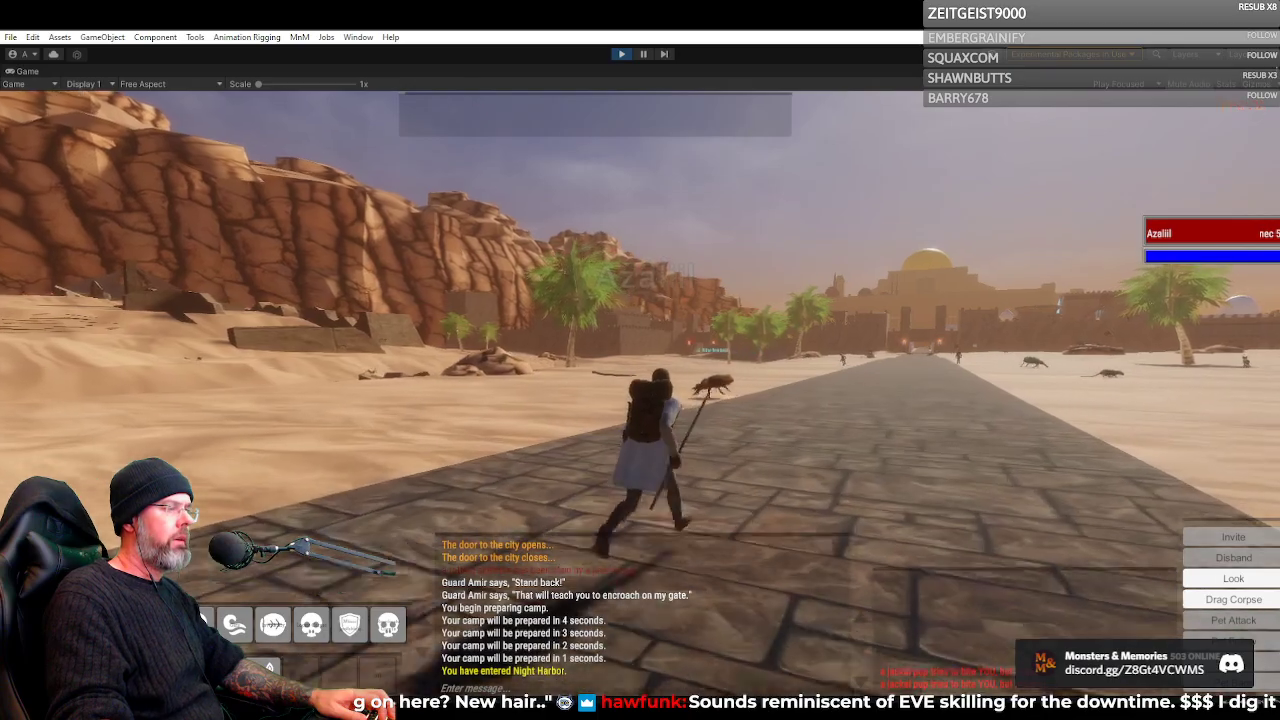
pyautogui.press('w')
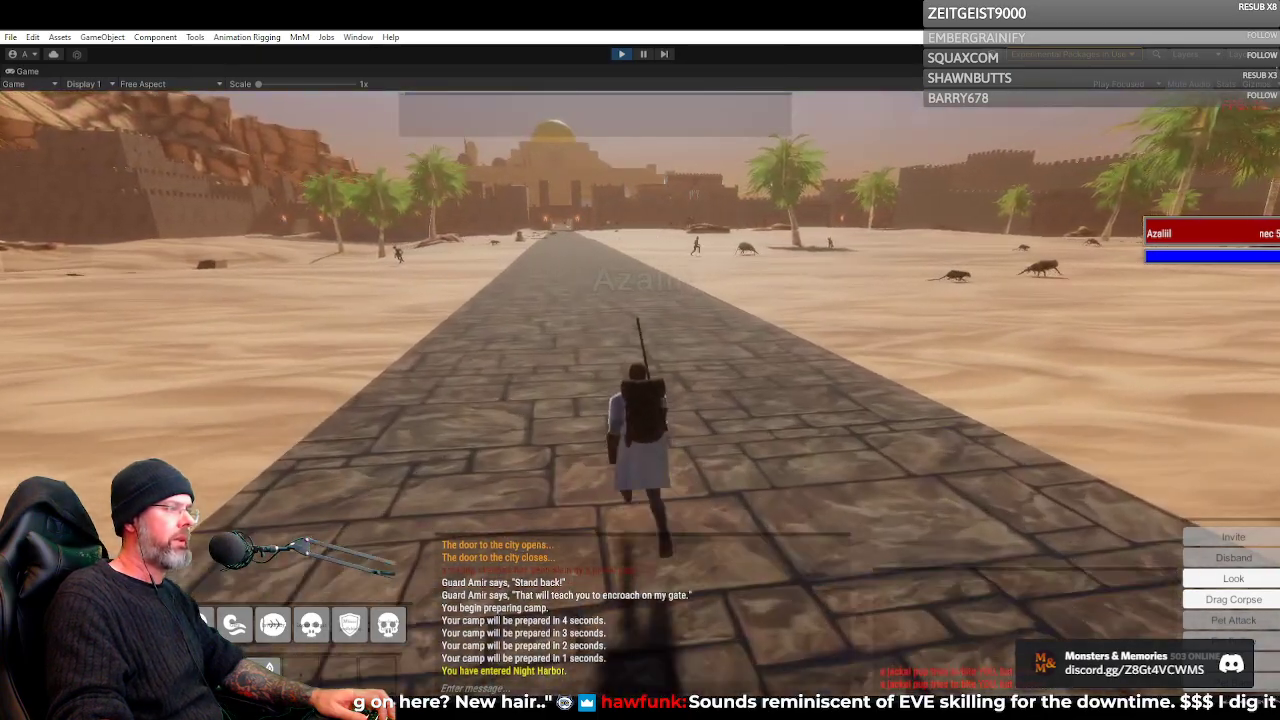
pyautogui.press('w')
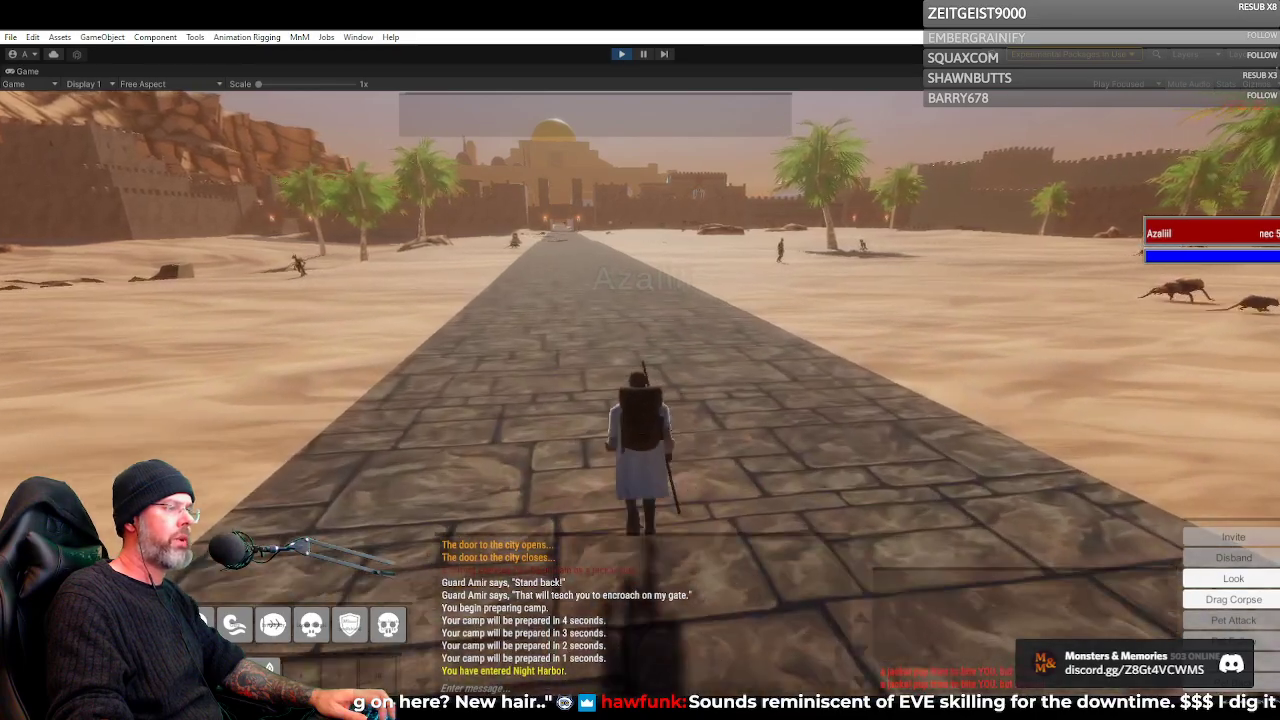
pyautogui.press('w')
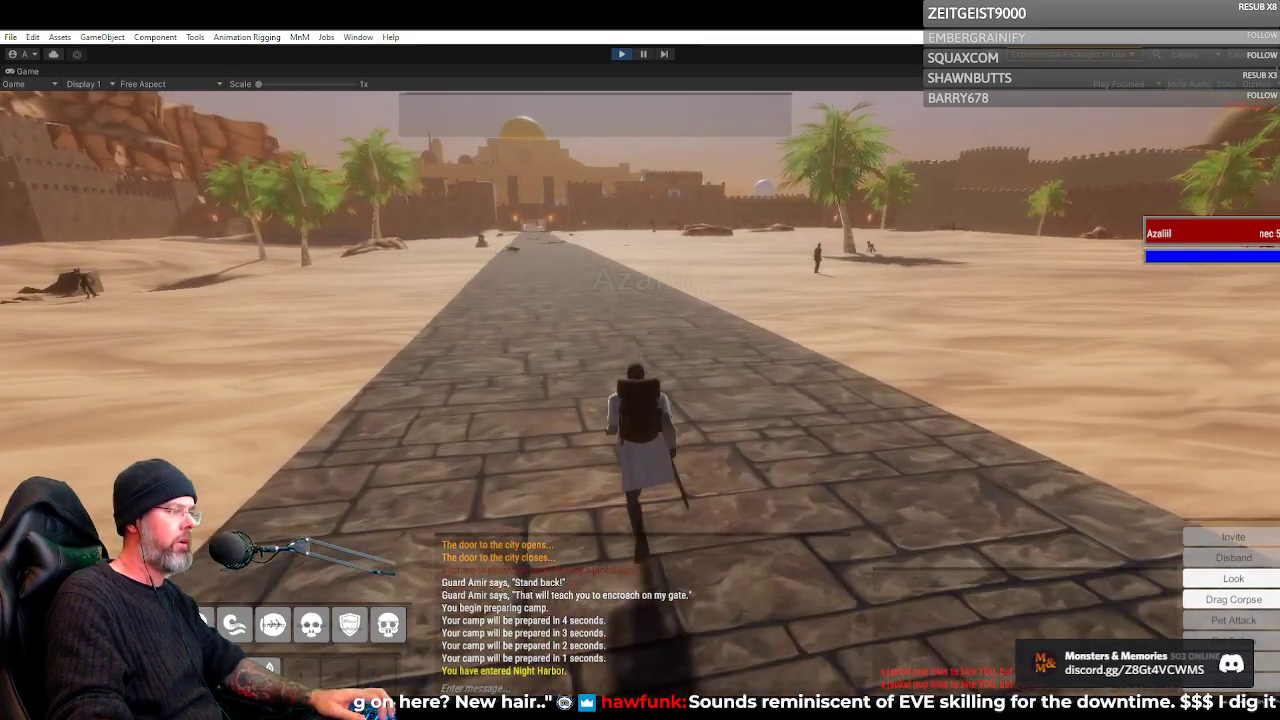
pyautogui.press('w')
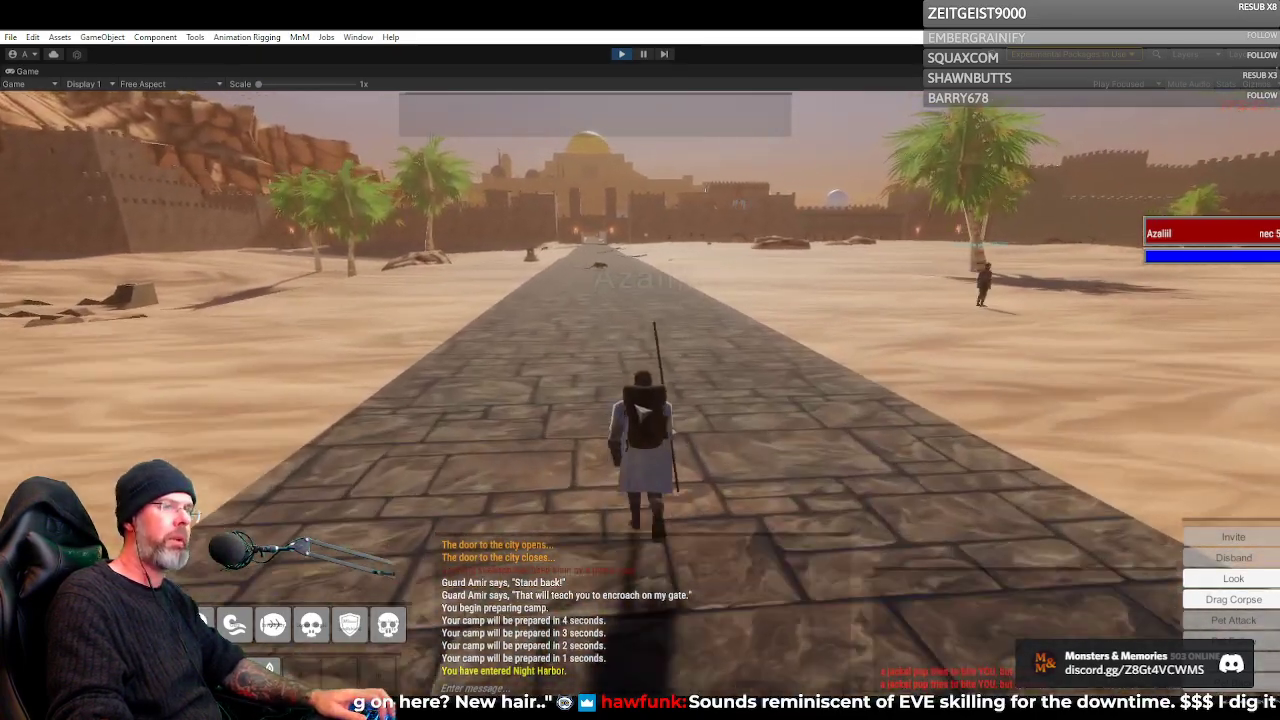
# Check the Necromancer's inventory briefly and examine the character's face and outfit from the front while running
pyautogui.press('i')
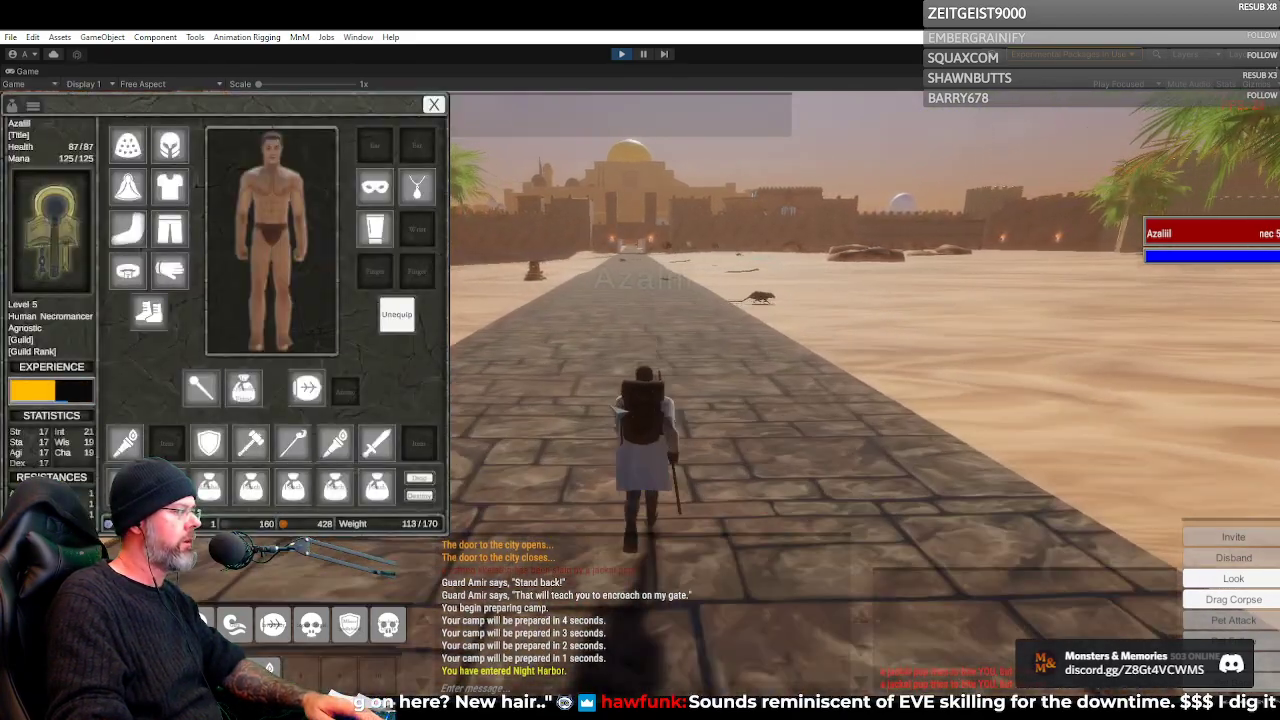
pyautogui.press('i')
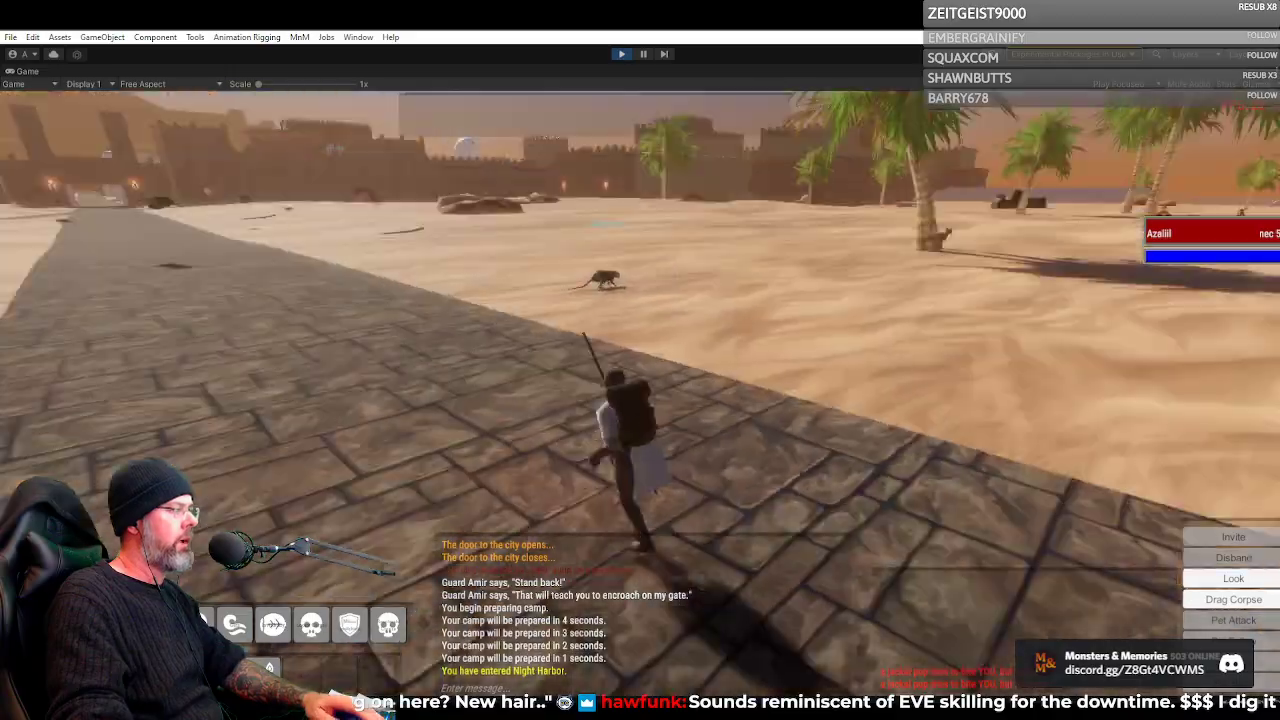
pyautogui.press('w')
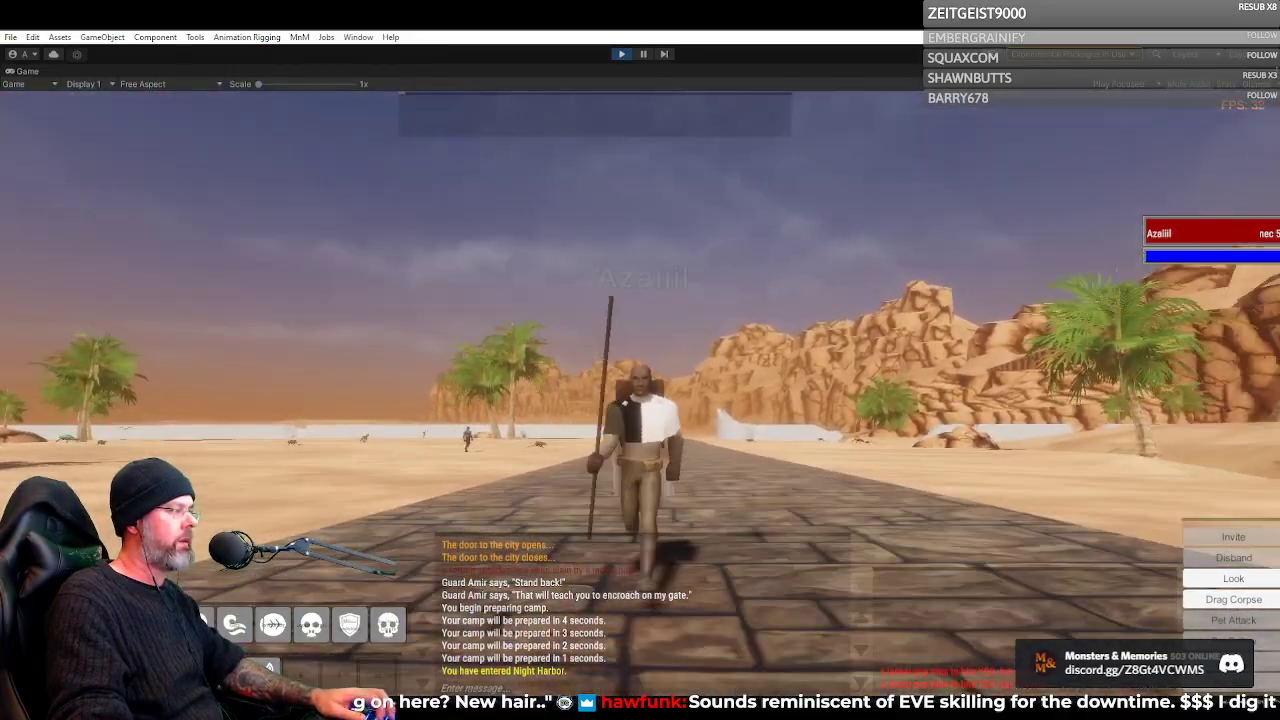
pyautogui.press('w')
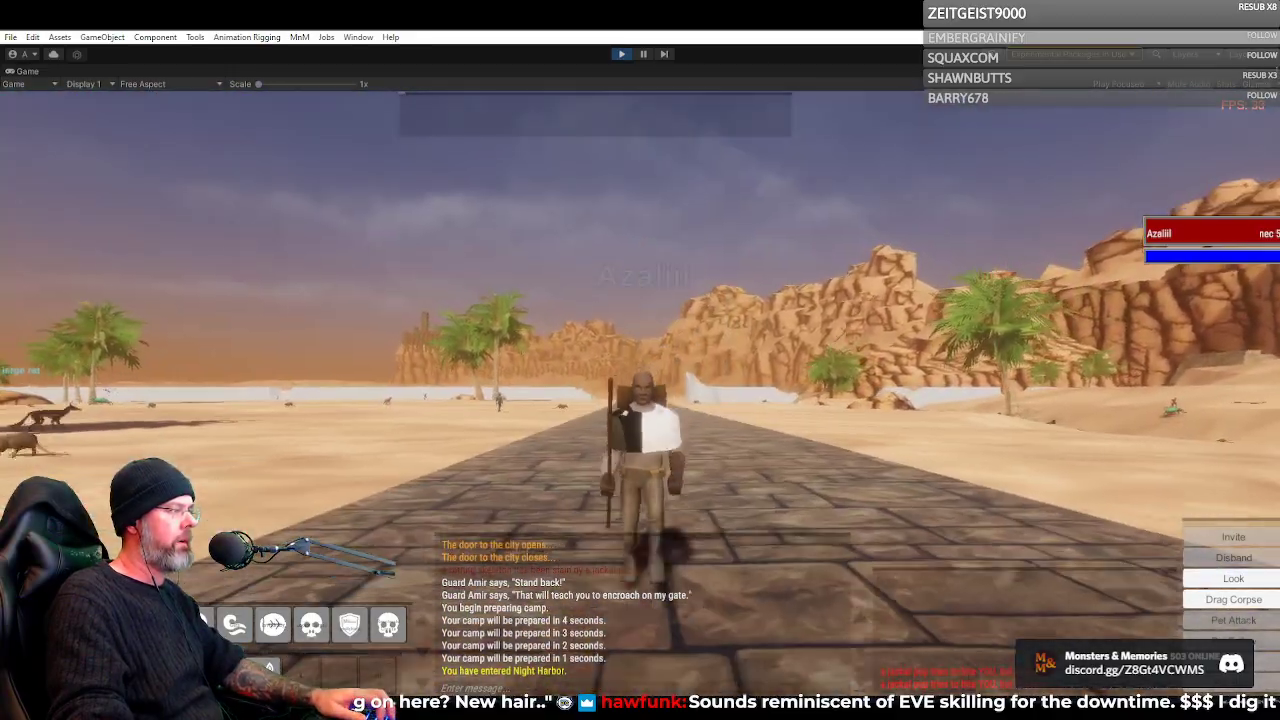
pyautogui.press('w')
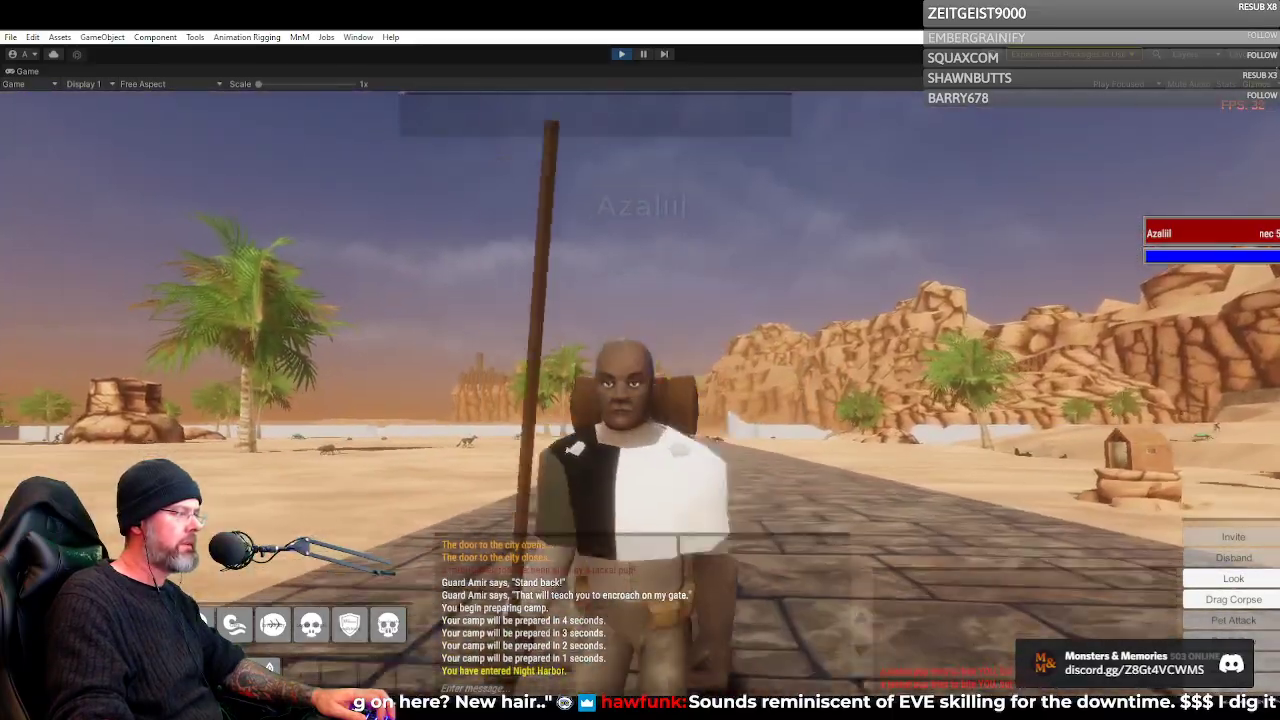
pyautogui.press('w')
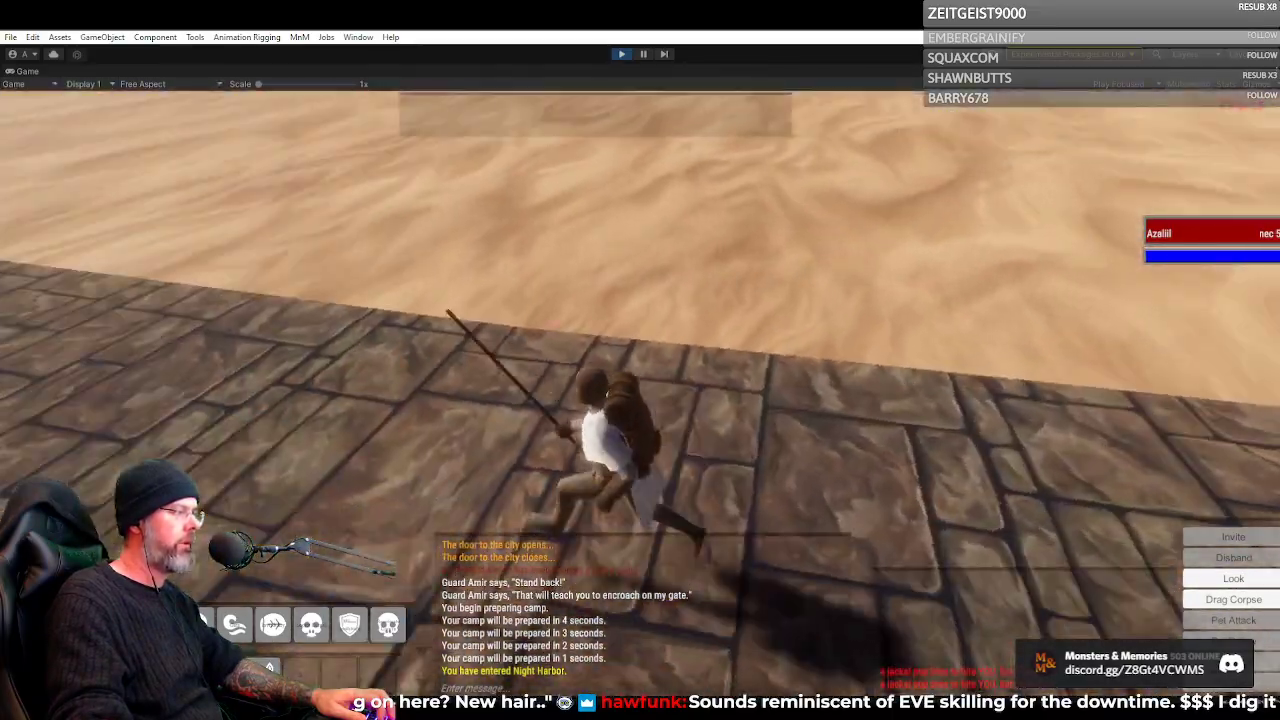
# Run the Necromancer up the last stretch of road to the area just outside the city gate
pyautogui.press('w')
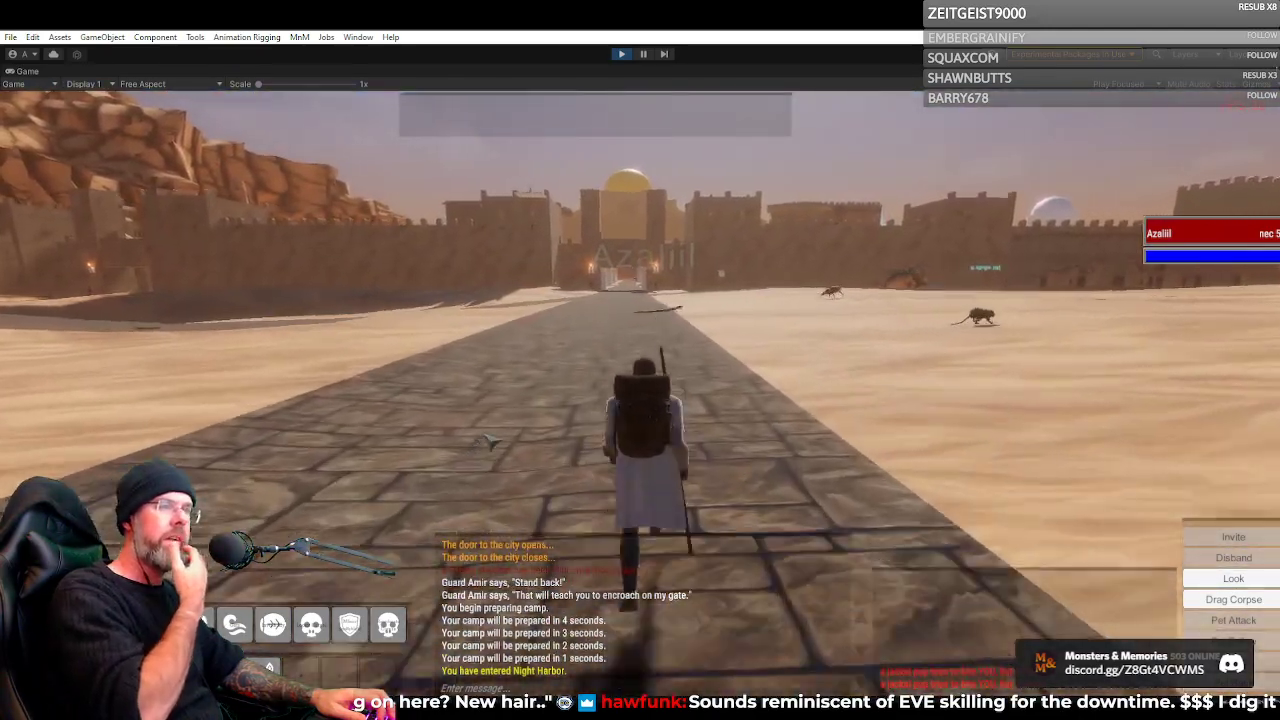
pyautogui.press('w')
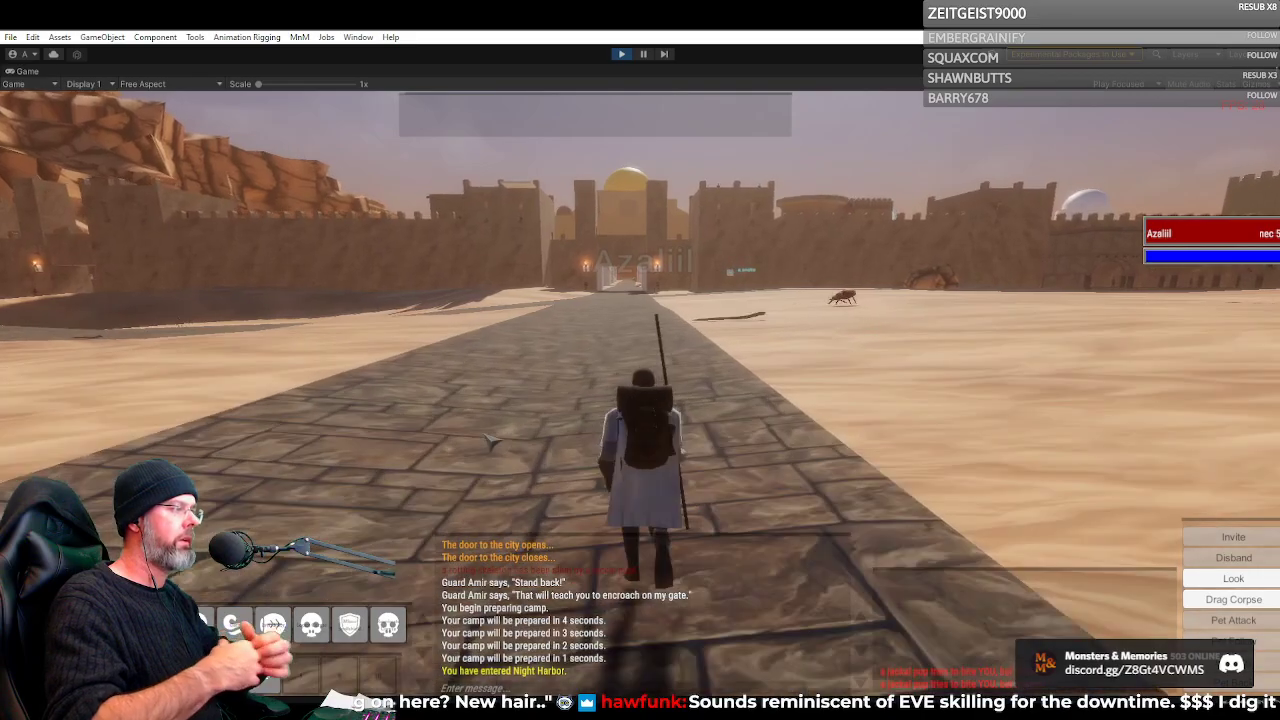
pyautogui.moveTo(492, 441); pyautogui.dragTo(720, 375)
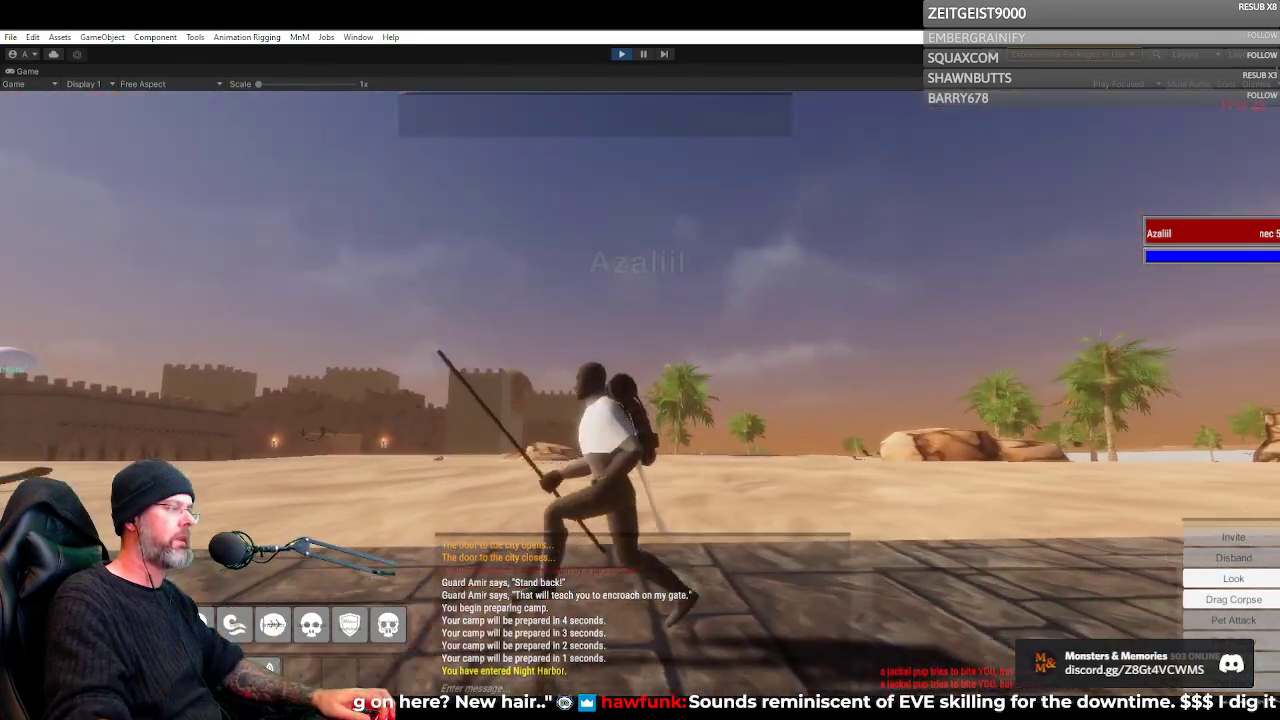
pyautogui.press('w')
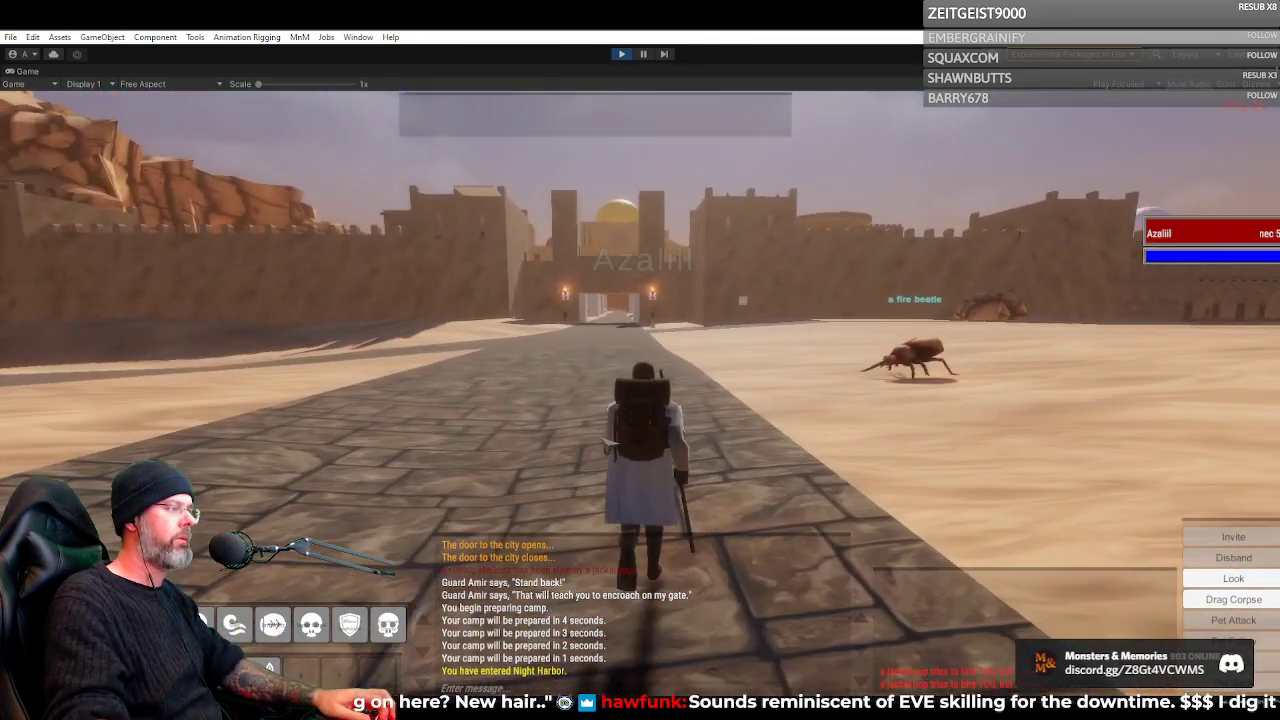
# Open the Necromancer's inventory, examine the worn gear from front and back outside the gate, and close it
pyautogui.press('i')
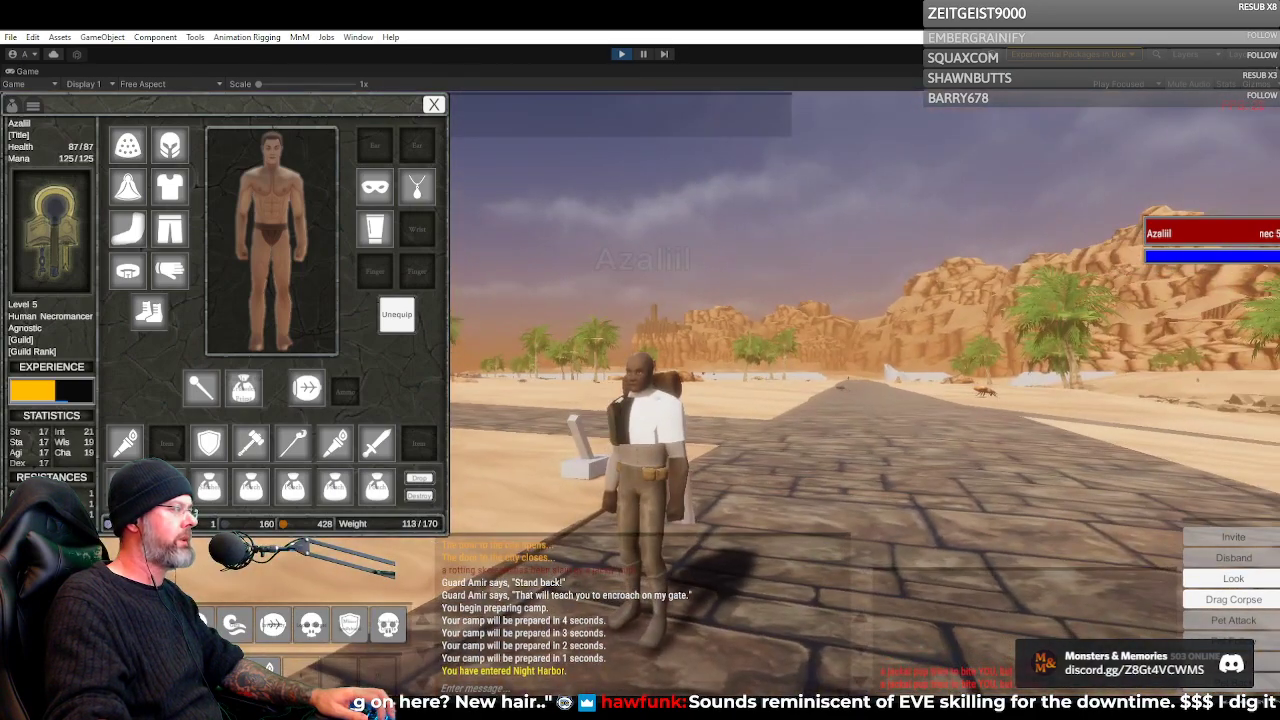
pyautogui.moveTo(550, 502); pyautogui.dragTo(596, 458)
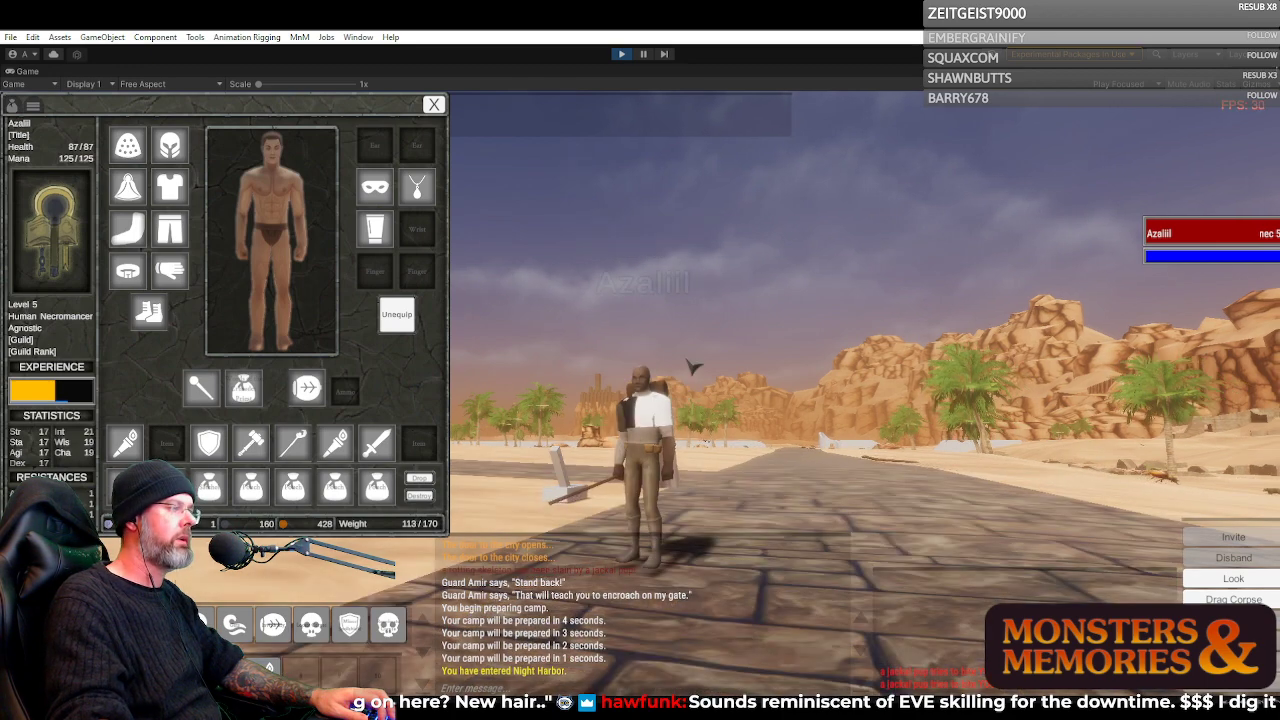
pyautogui.moveTo(800, 400); pyautogui.dragTo(500, 440)
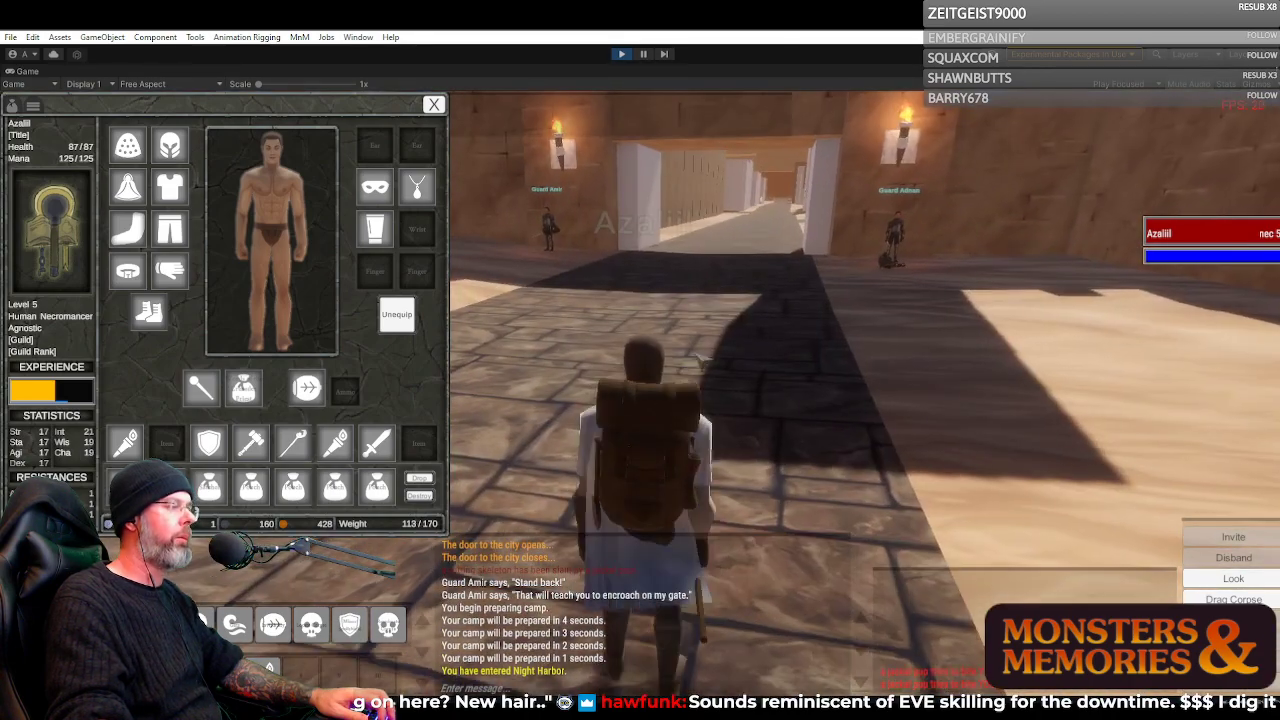
pyautogui.click(434, 105)
# Run the Necromancer through the gate into the city and turn toward the street beside the large black building
pyautogui.press('w')
pyautogui.moveTo(541, 187); pyautogui.dragTo(768, 312)
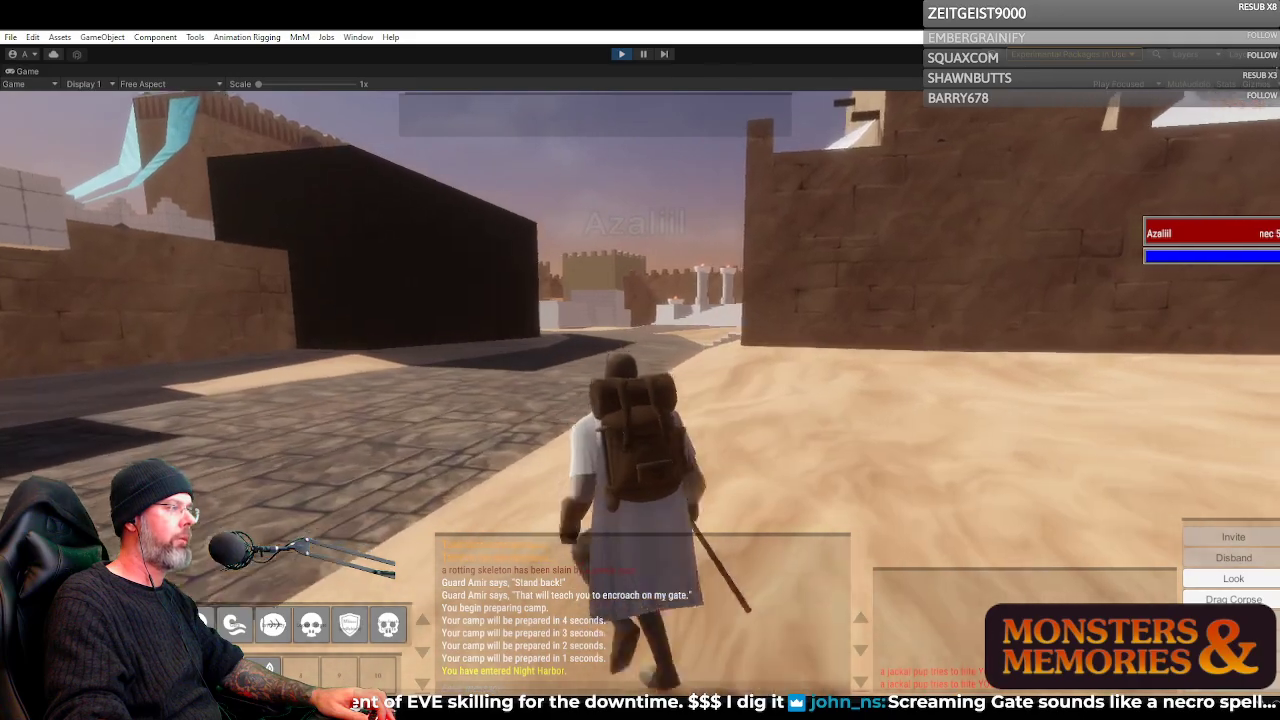
# Run the Necromancer past the large black building into the open plaza facing the Temple of Hate
pyautogui.moveTo(640, 313); pyautogui.dragTo(740, 314)
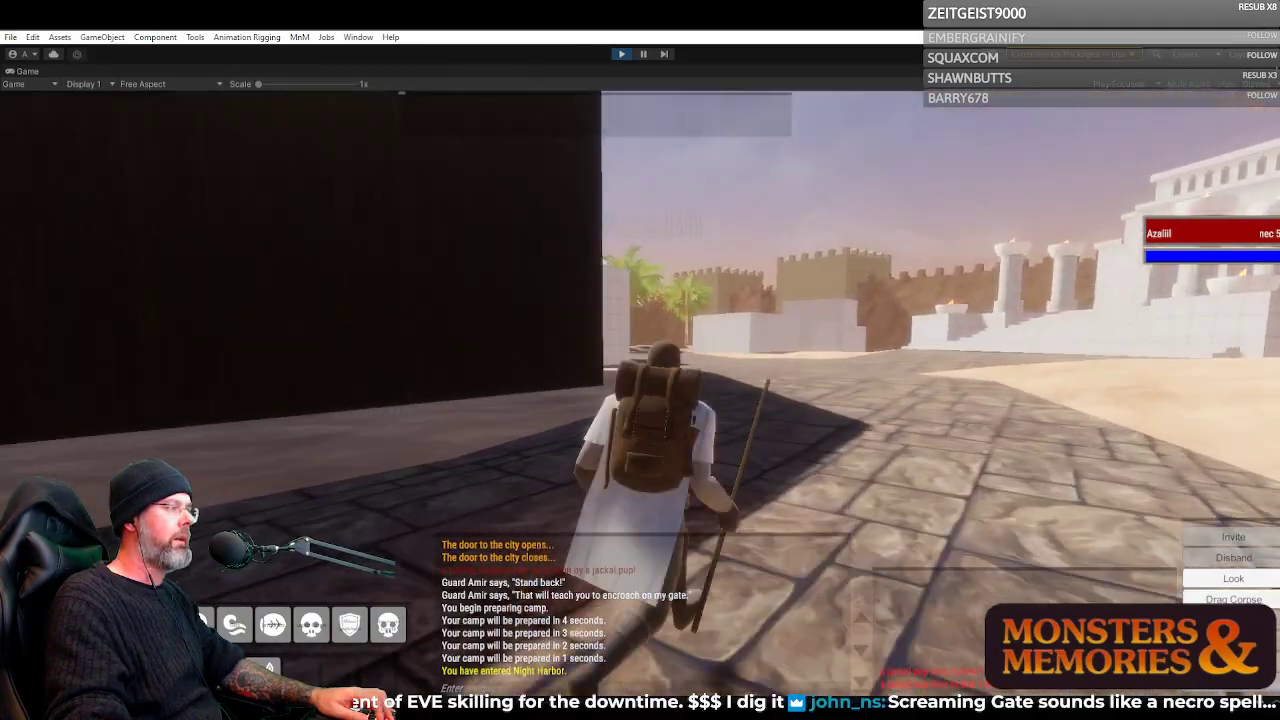
pyautogui.press('w')
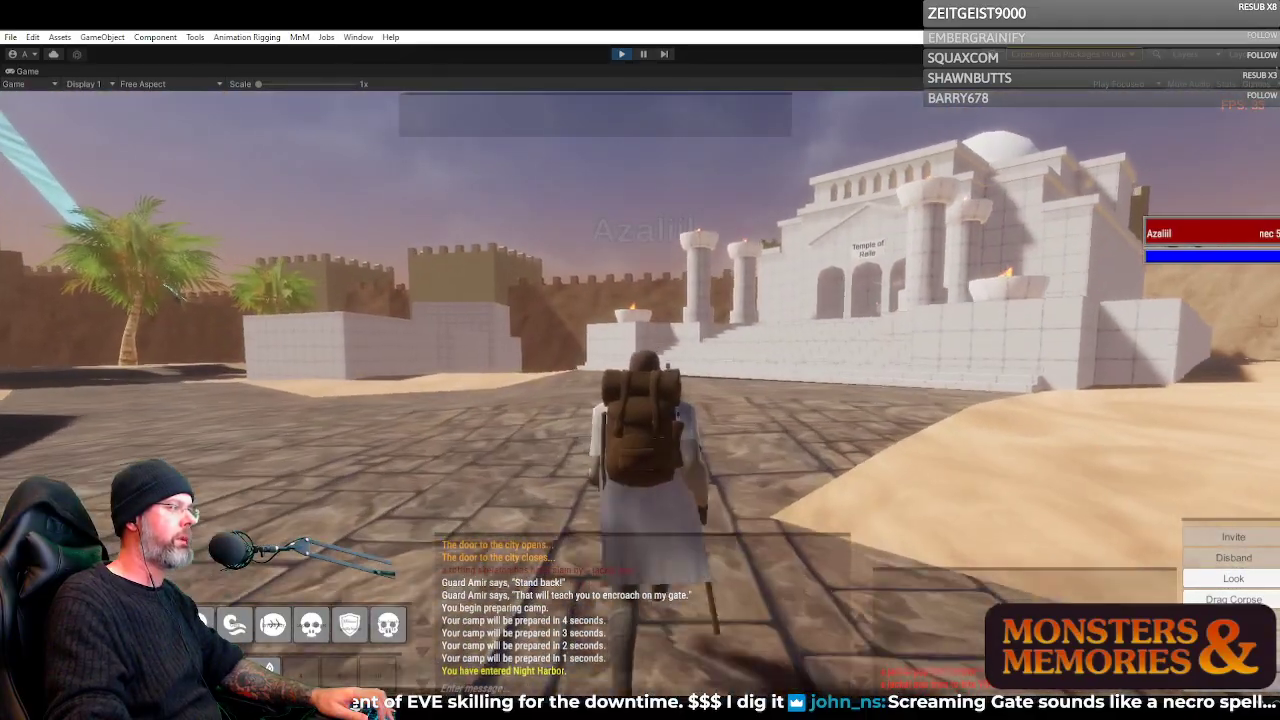
pyautogui.press('w')
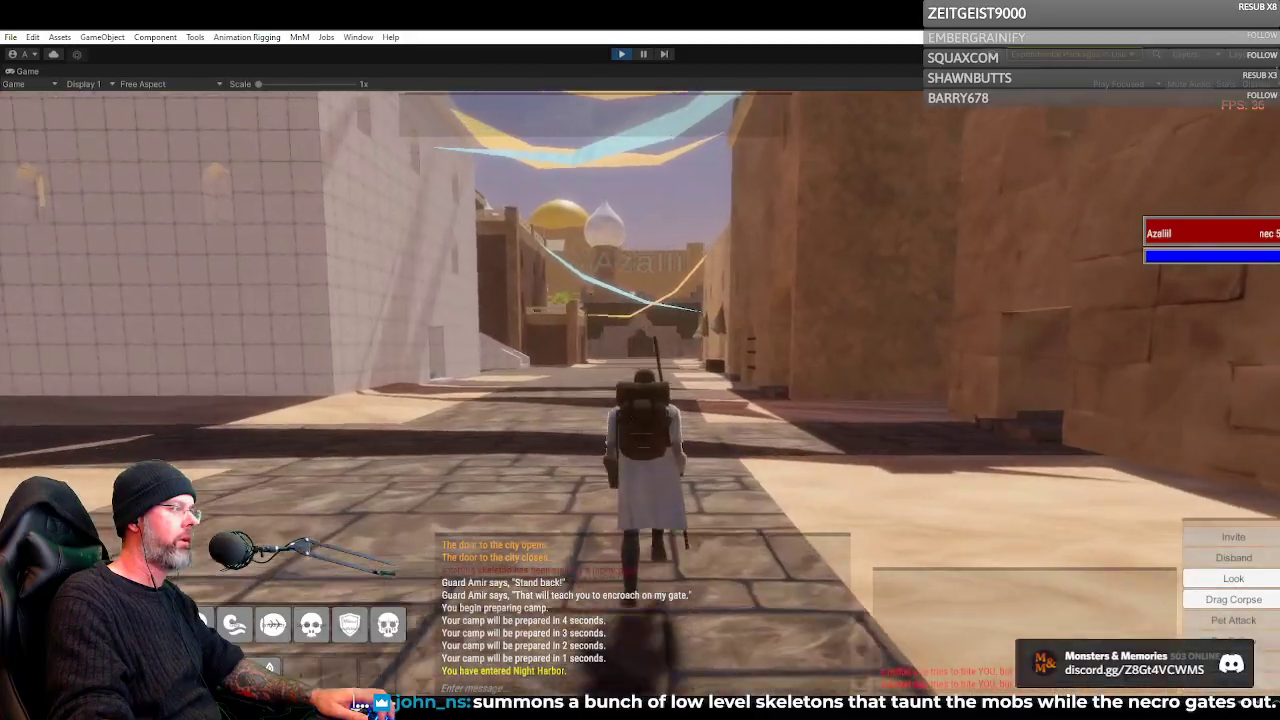
# Run the Necromancer along the banner-hung street, turning to view the stairways and the Baked Goods shopfront
pyautogui.press('w')
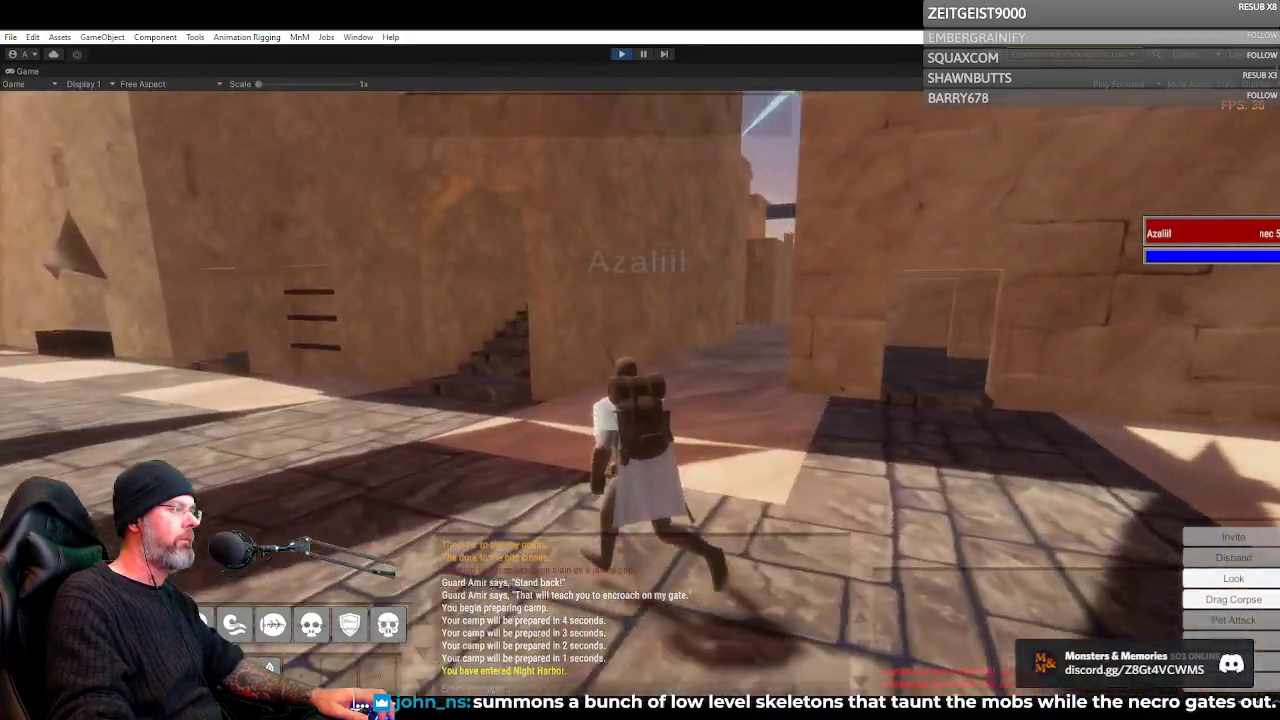
pyautogui.press('w')
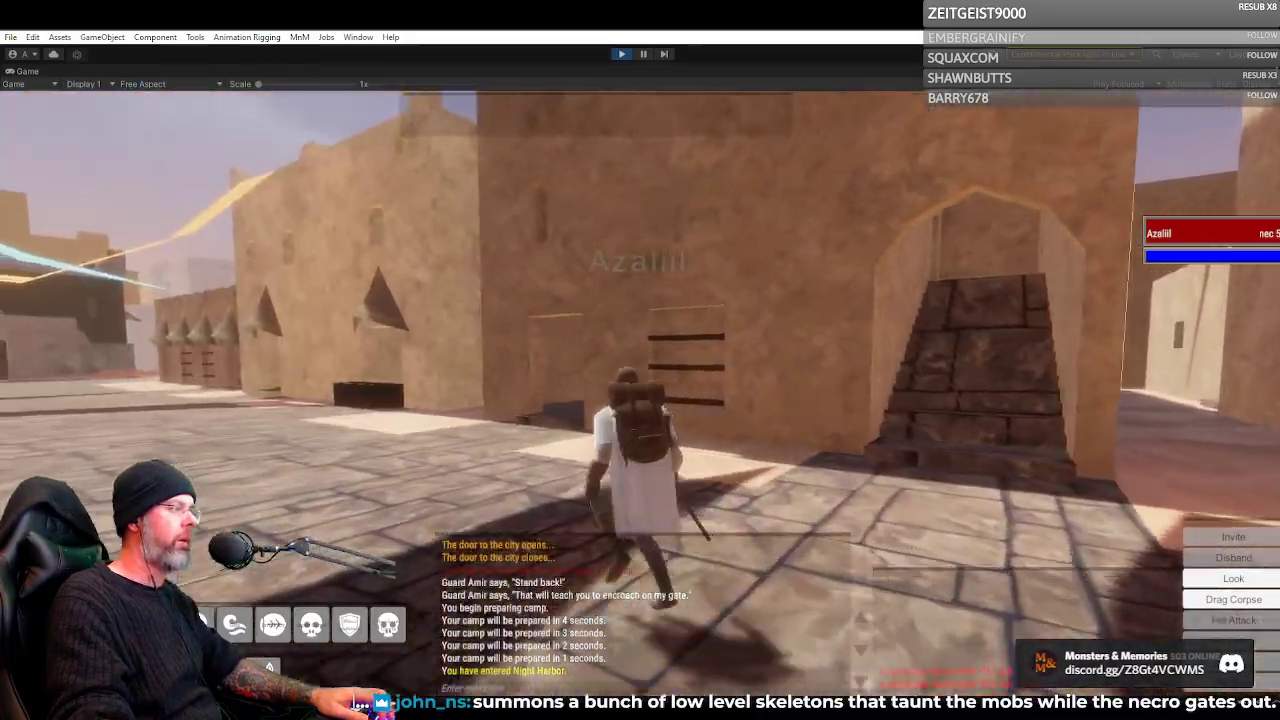
pyautogui.press('w')
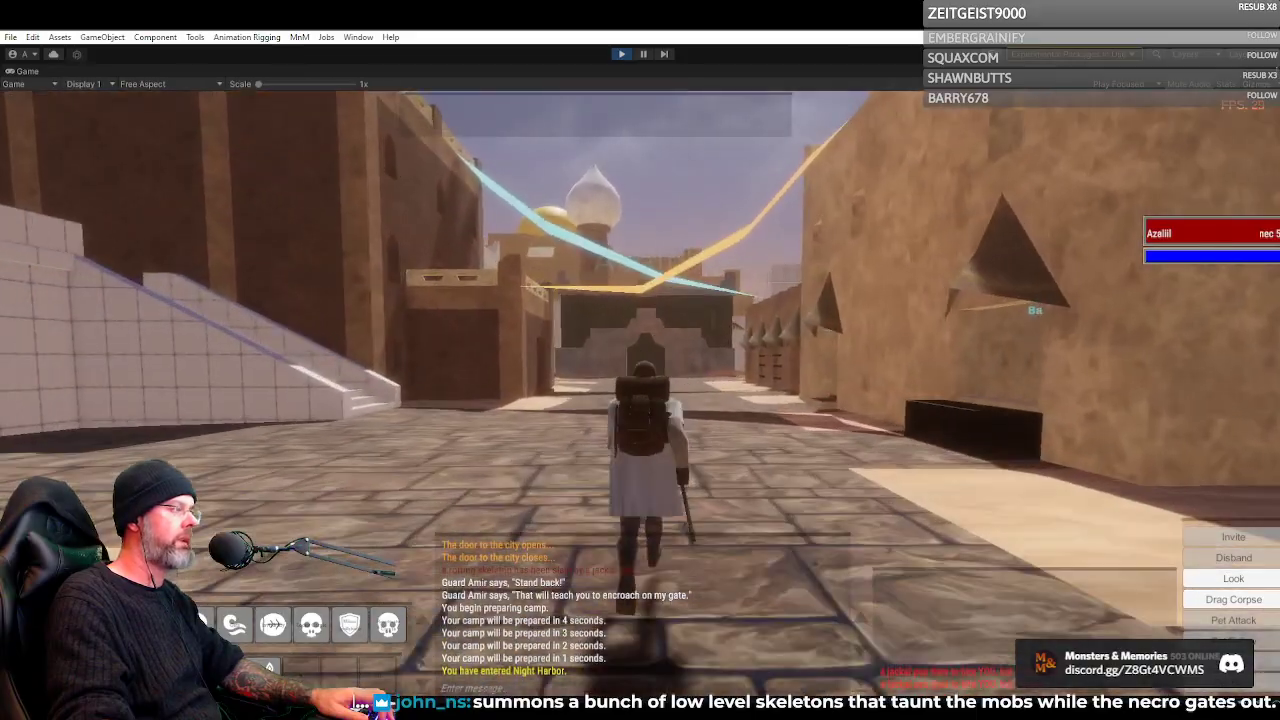
pyautogui.press('w')
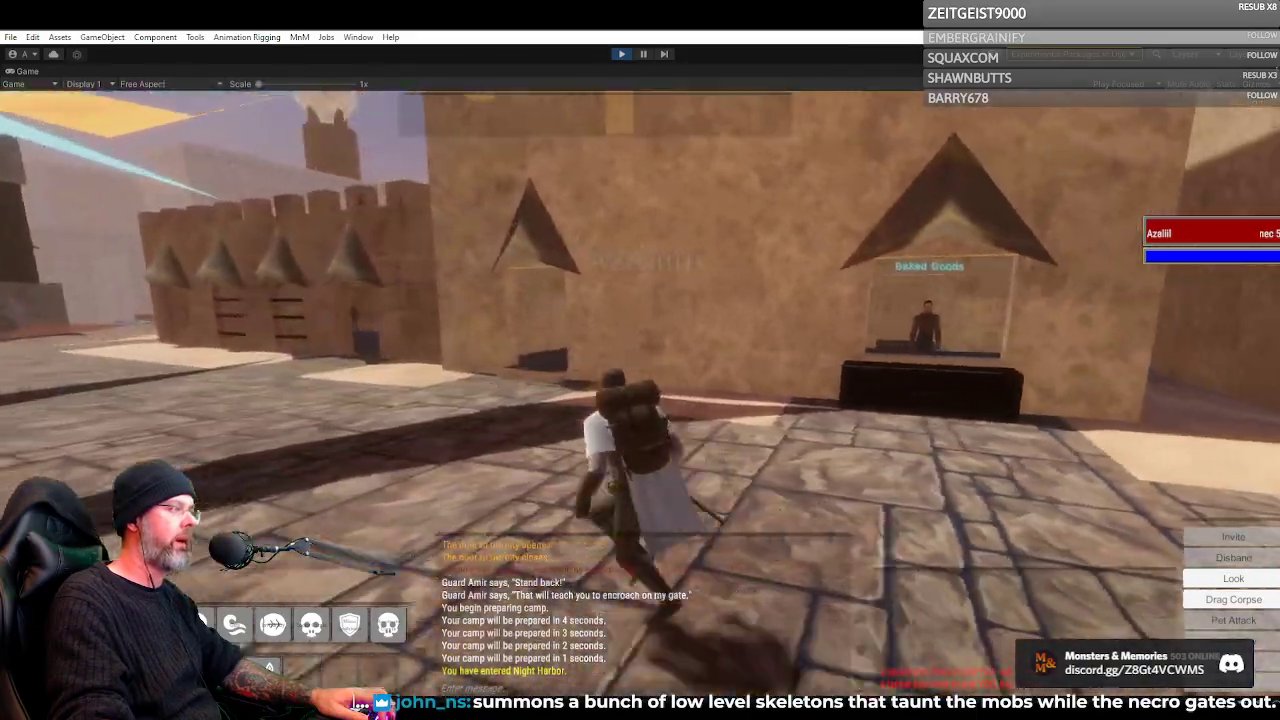
pyautogui.press('w')
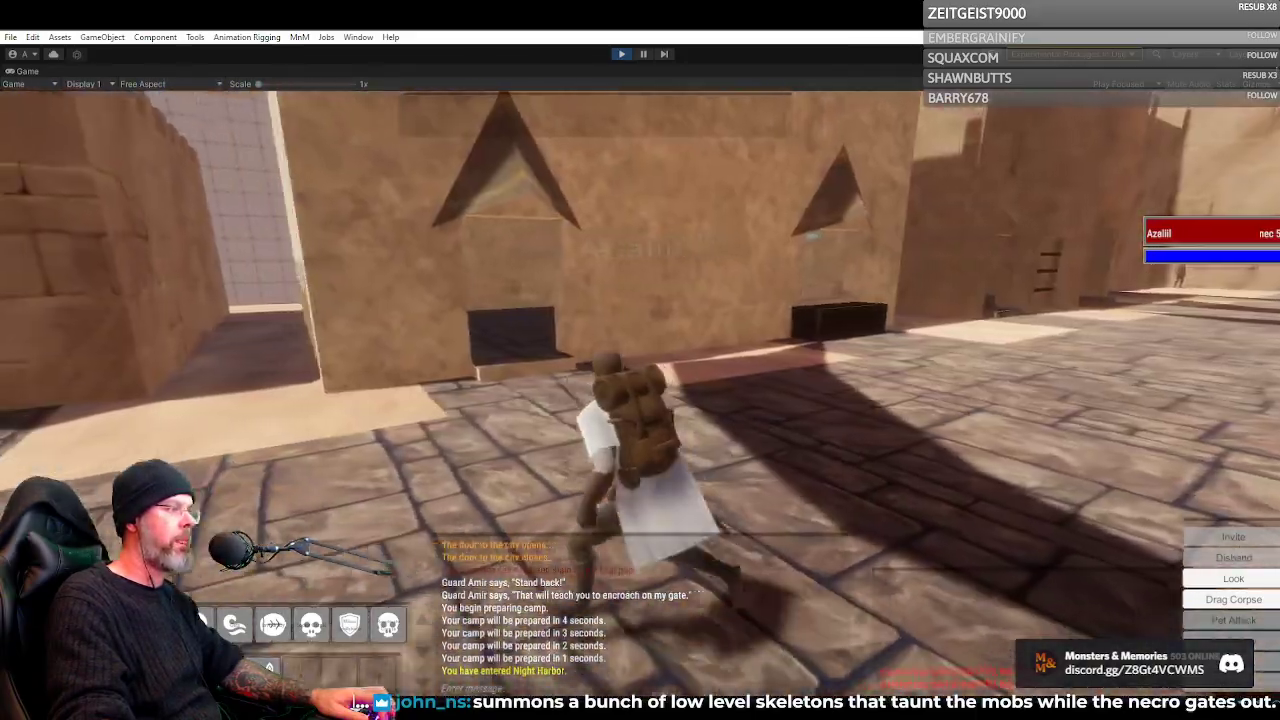
# Run the Necromancer up to the dark stone building and along the lane beside it toward the arched wall
pyautogui.press('w')
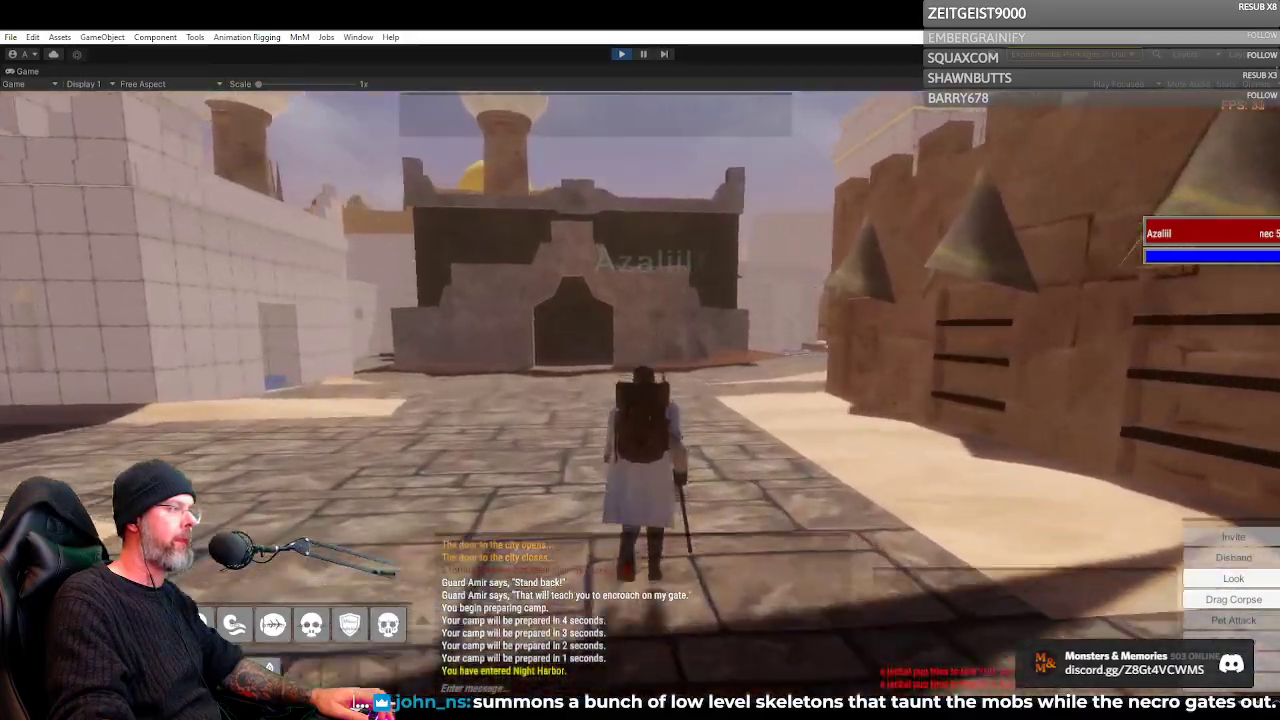
pyautogui.press('w')
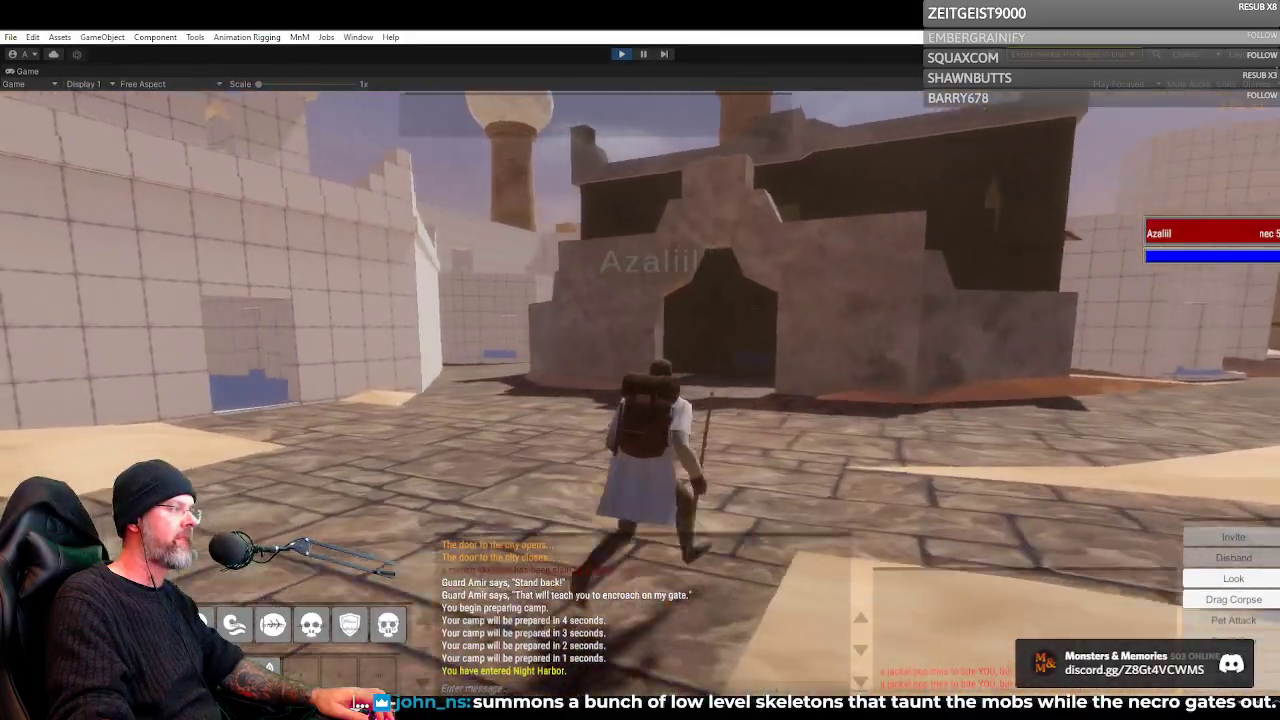
pyautogui.press('w')
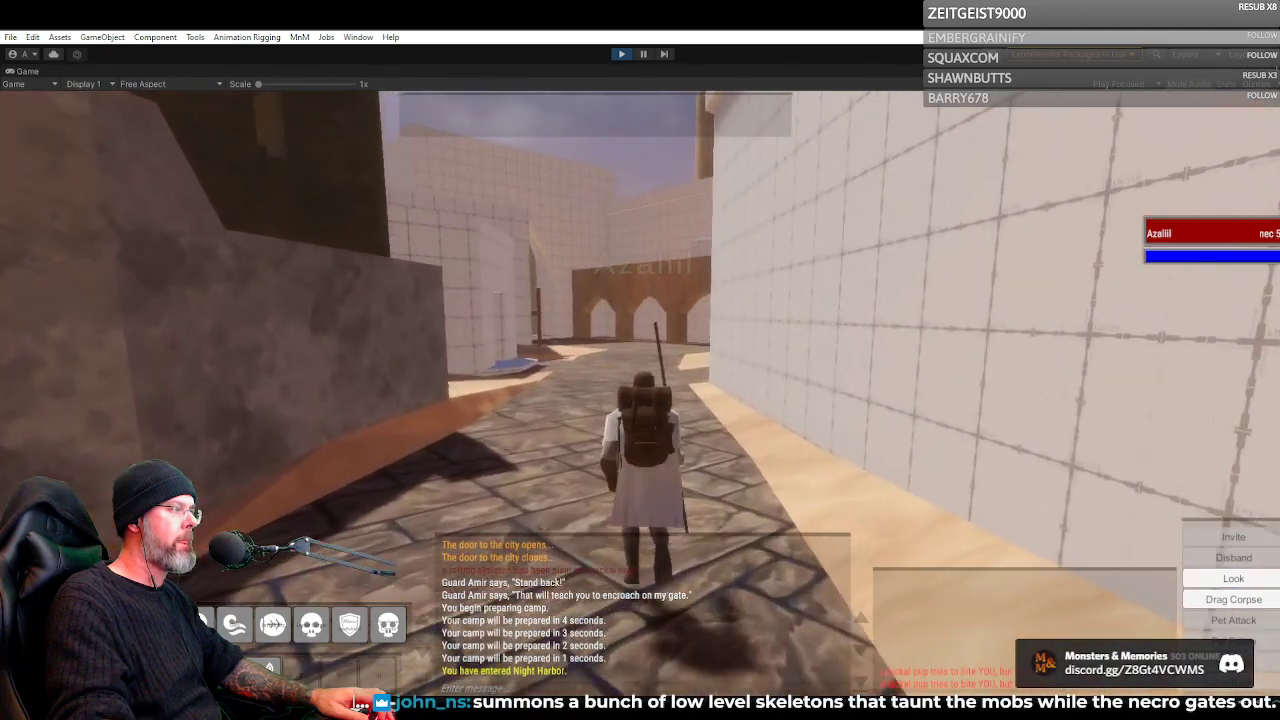
pyautogui.press('w')
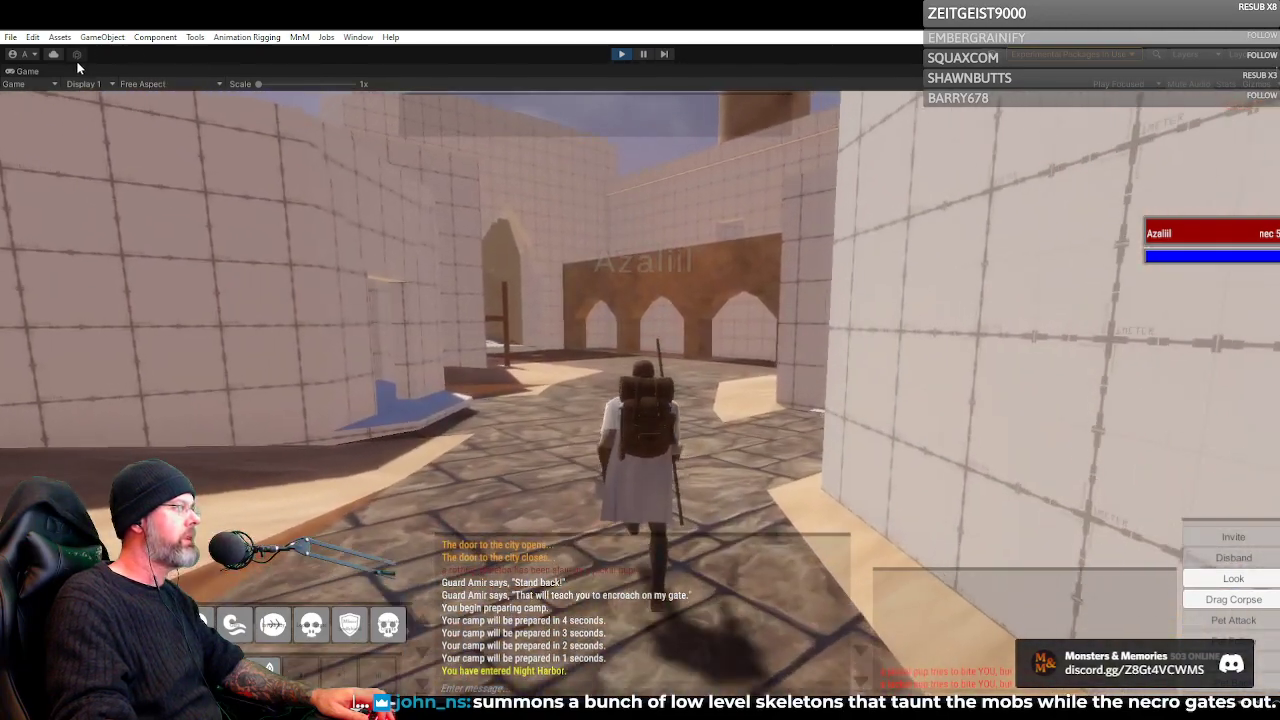
# Restore the full editor layout, switch to the Scene view, and fly over the city to the banner-draped gate and rooftops
pyautogui.doubleClick(21, 73)
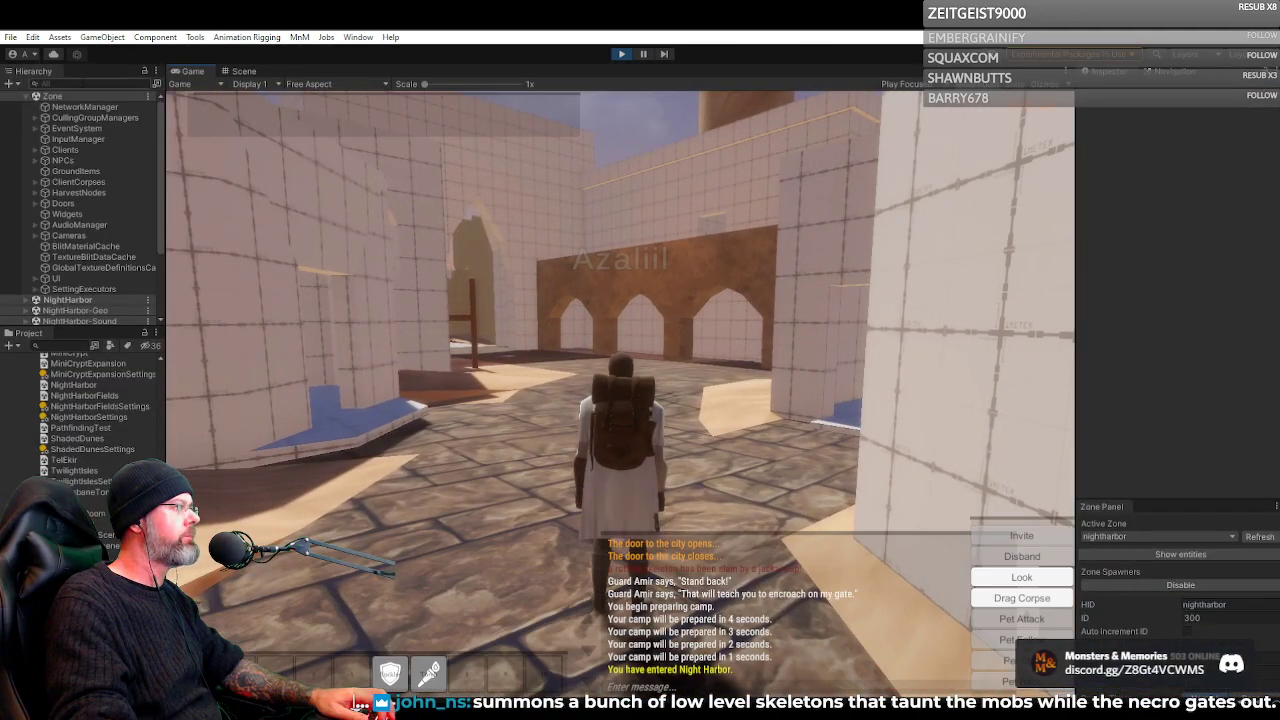
pyautogui.click(244, 71)
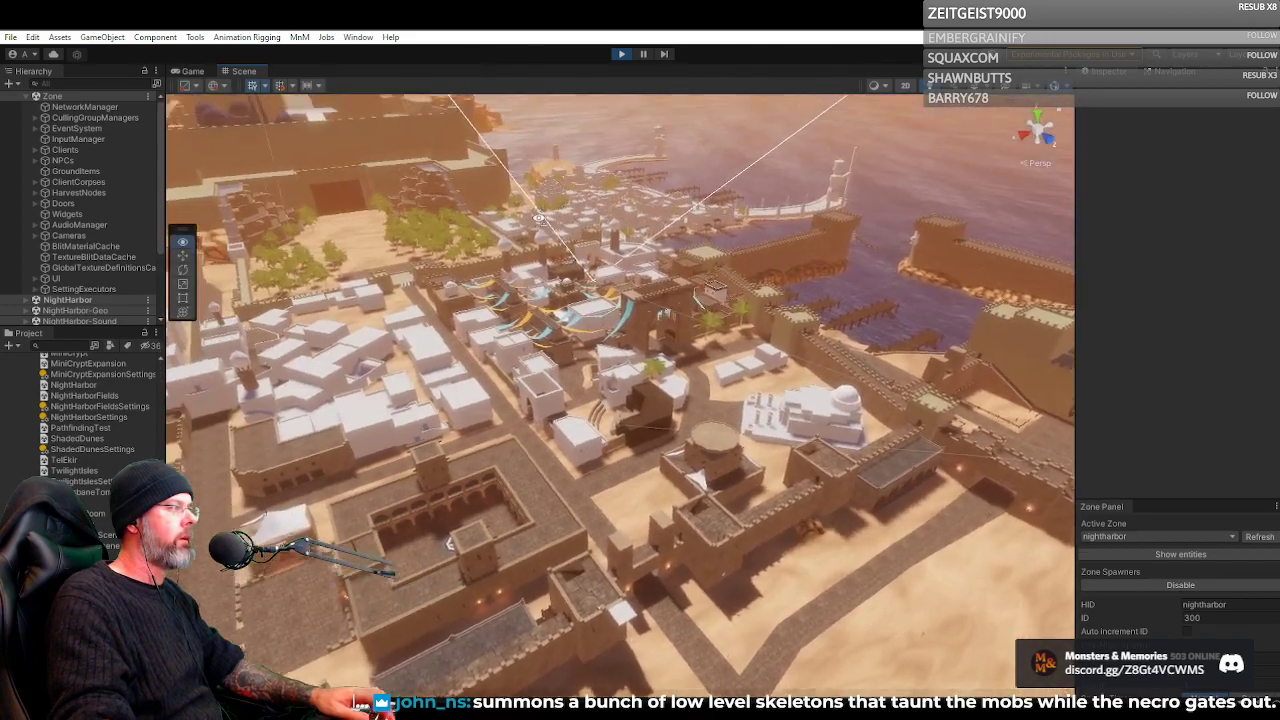
pyautogui.press('w')
pyautogui.scroll(5, 520, 200)
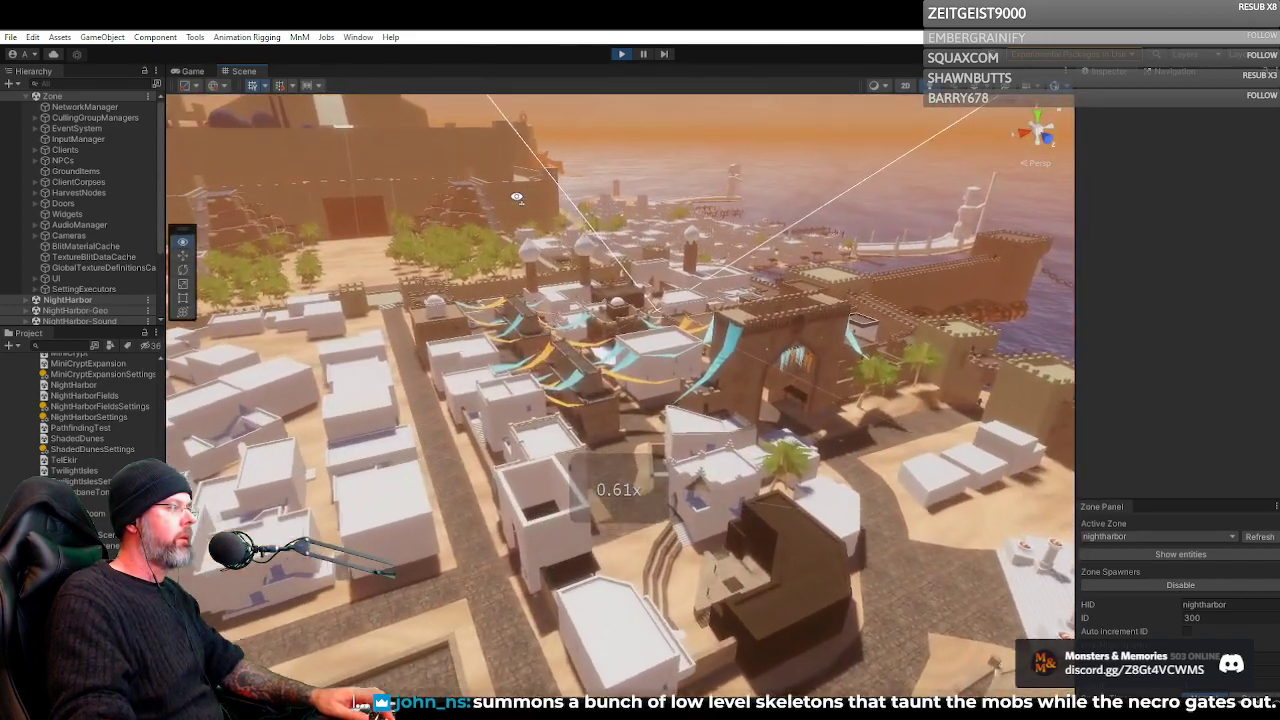
pyautogui.scroll(-3, 516, 197)
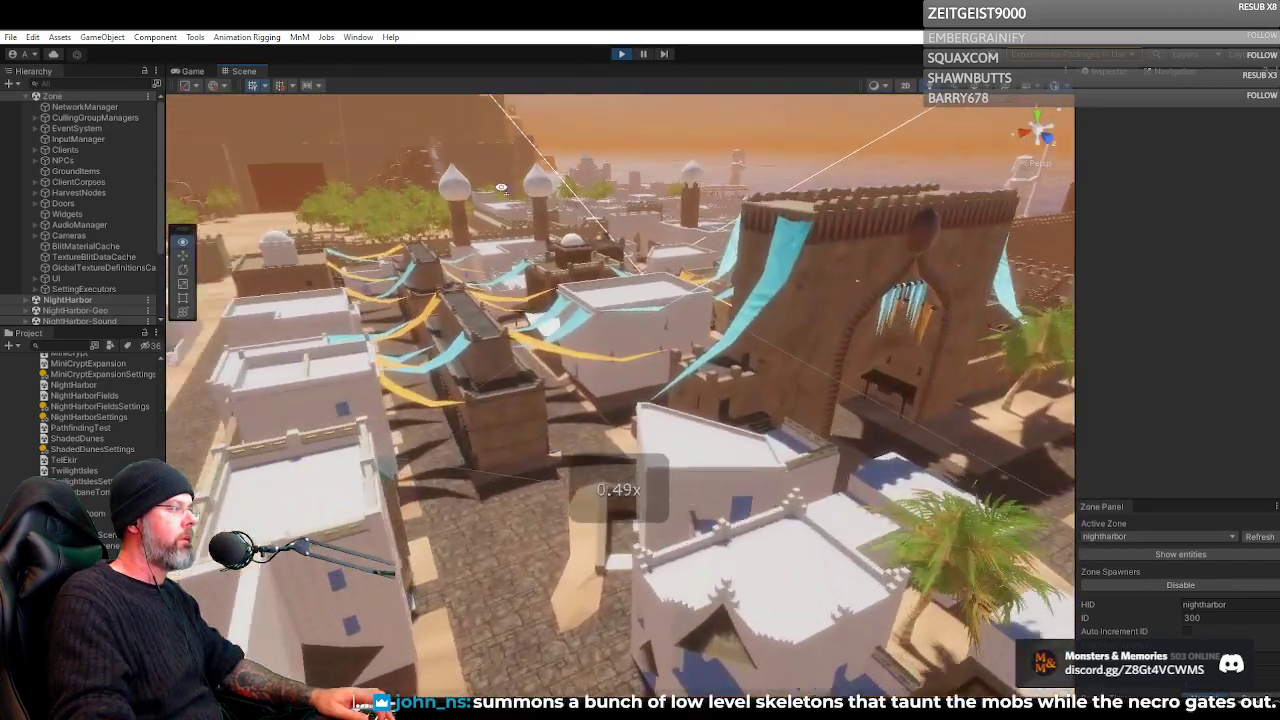
pyautogui.press('w')
pyautogui.scroll(-2, 501, 187)
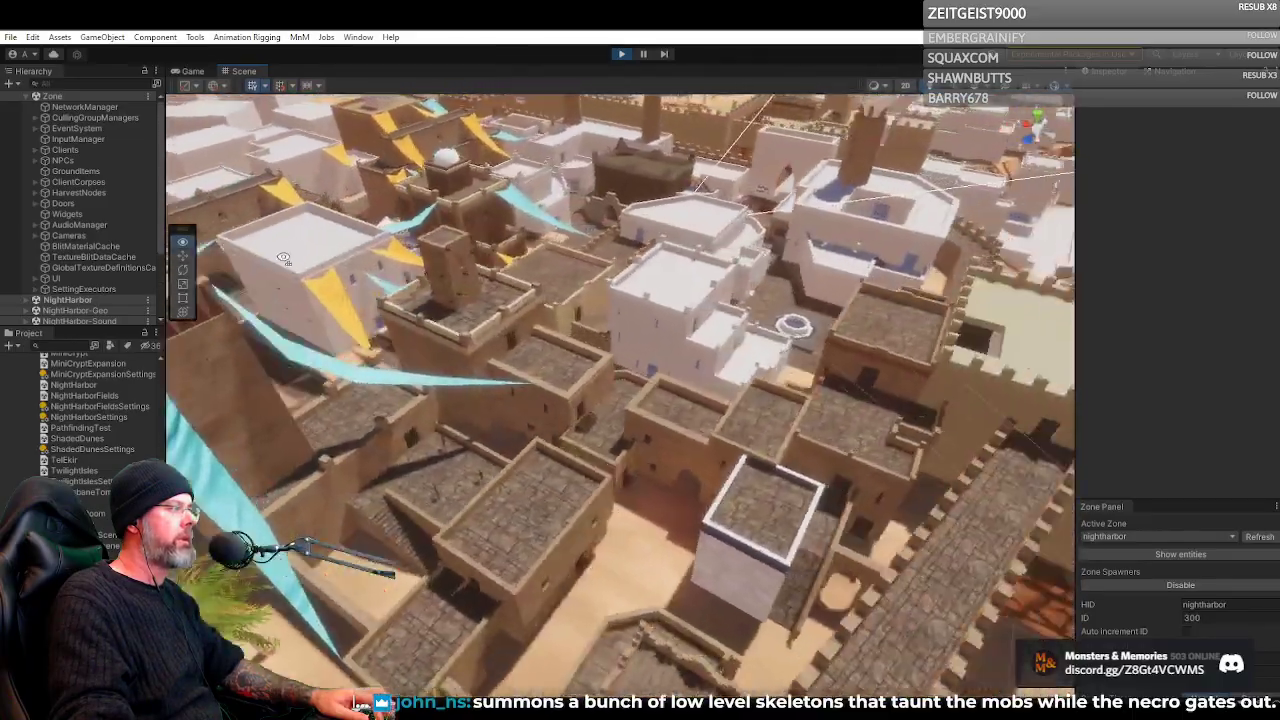
# Survey the brown and white rooftops around the domed towers and the fountain square from above
pyautogui.press('s')
pyautogui.scroll(3, 152, 229)
pyautogui.press('w')
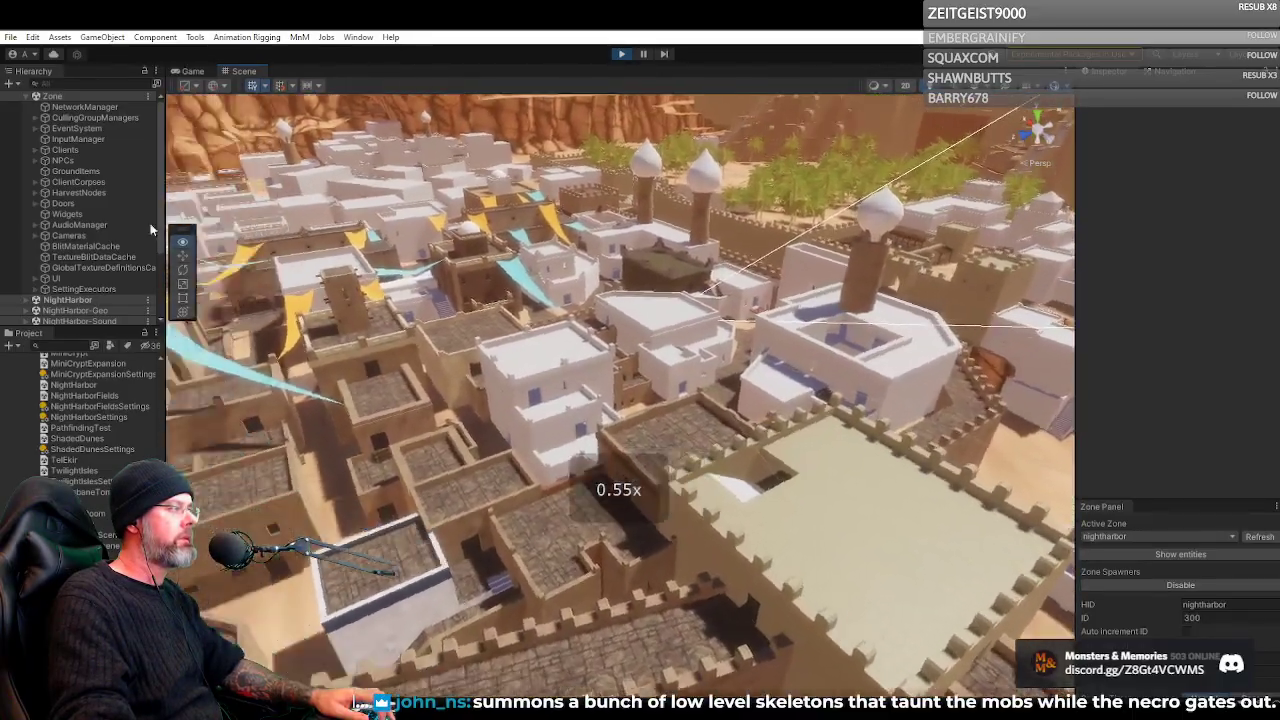
pyautogui.scroll(3, 146, 222)
pyautogui.press('w')
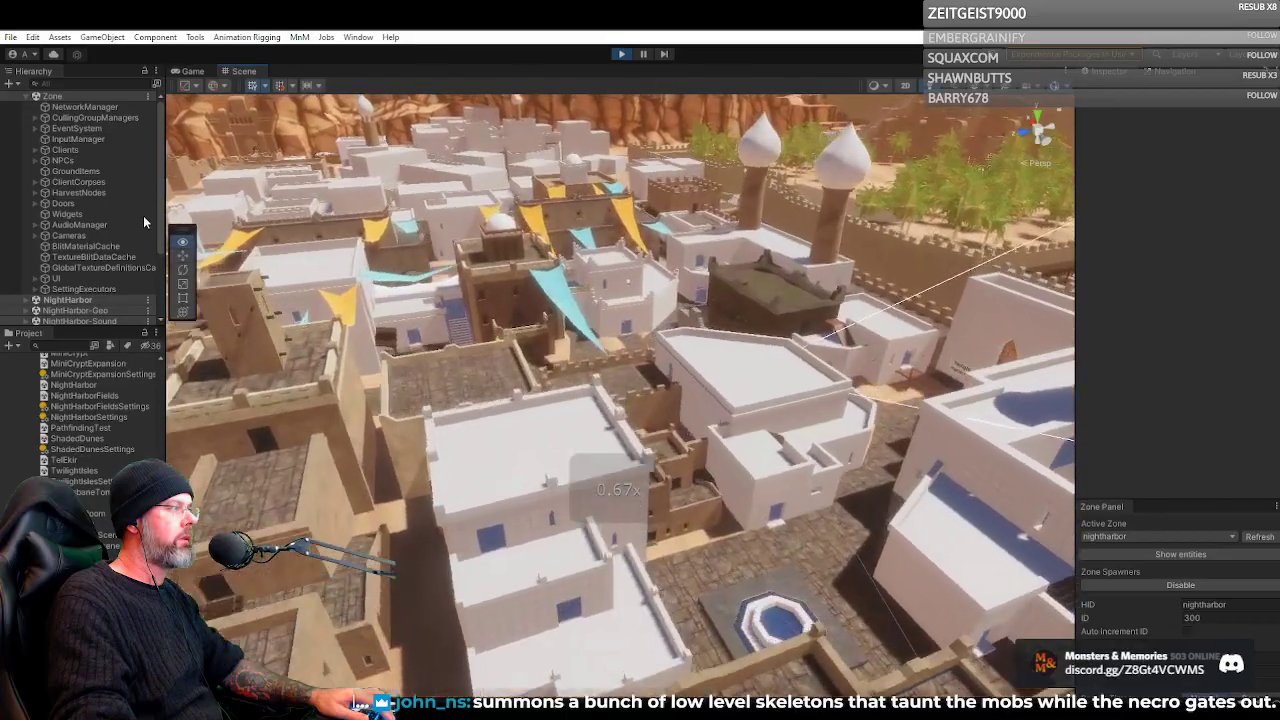
# Fly over the white blockout houses and view the district beneath the canyon cliffs
pyautogui.press('w')
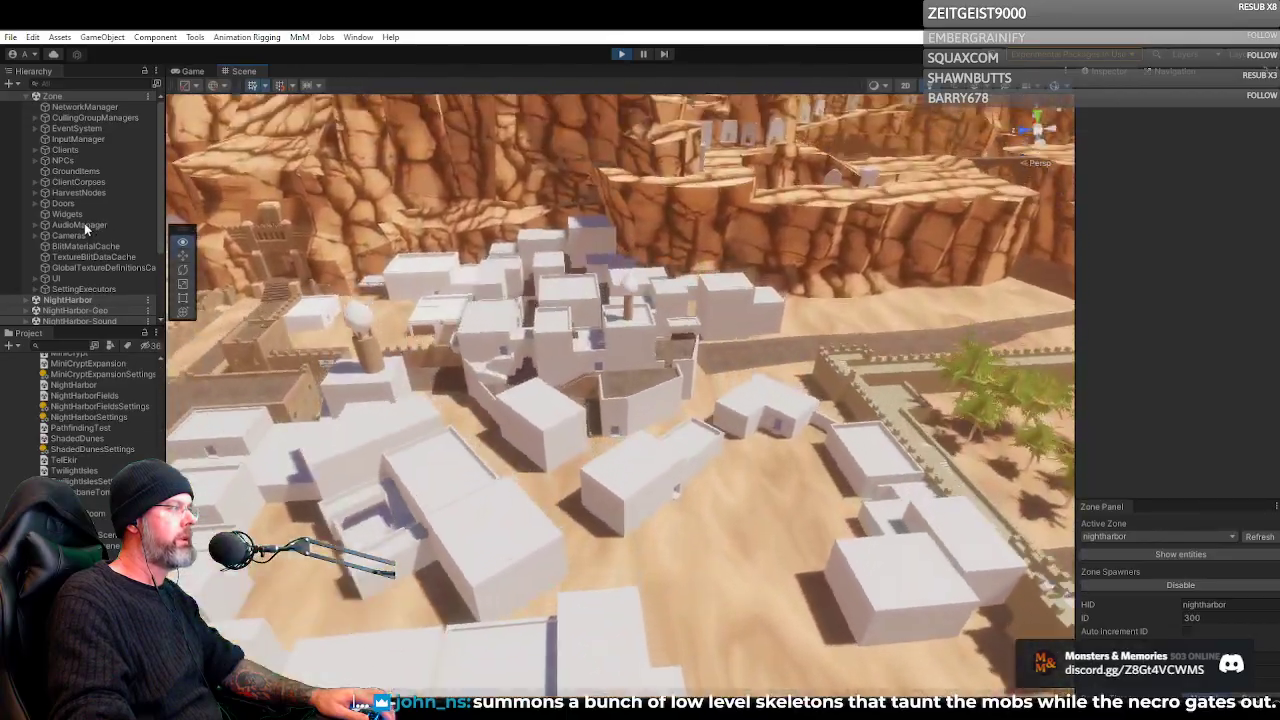
pyautogui.press('w')
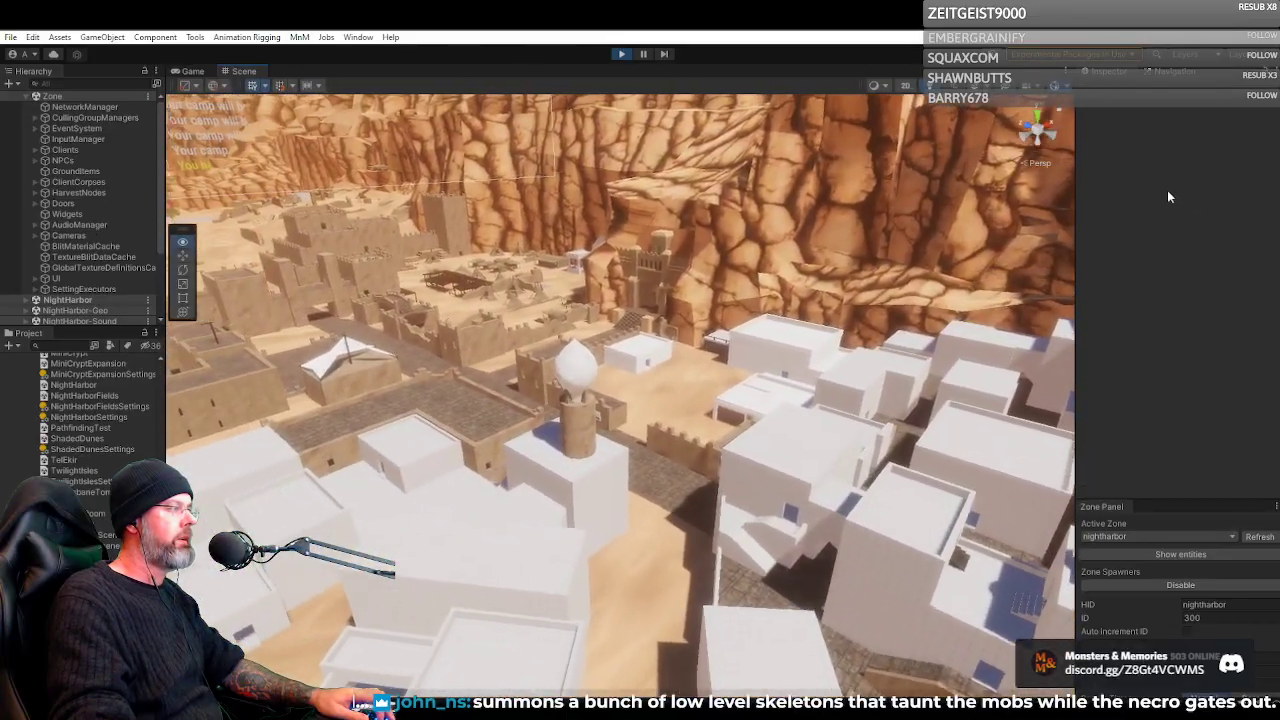
pyautogui.press('w')
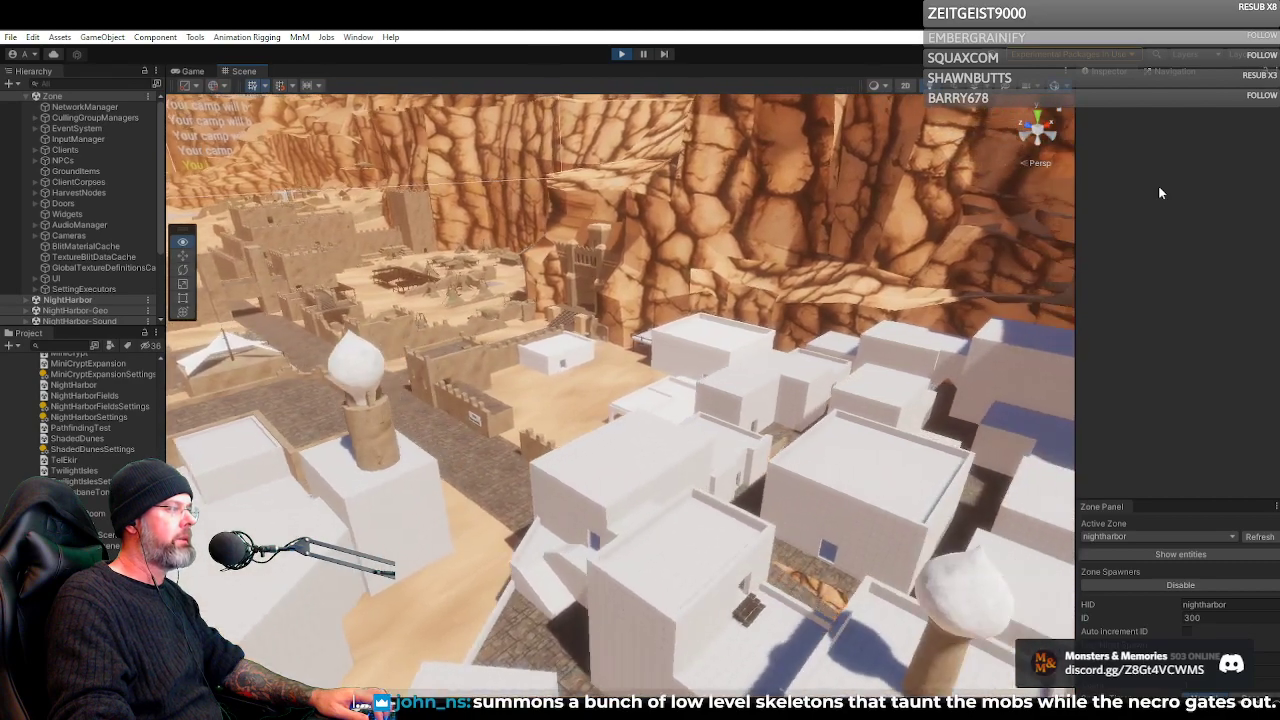
pyautogui.press('s')
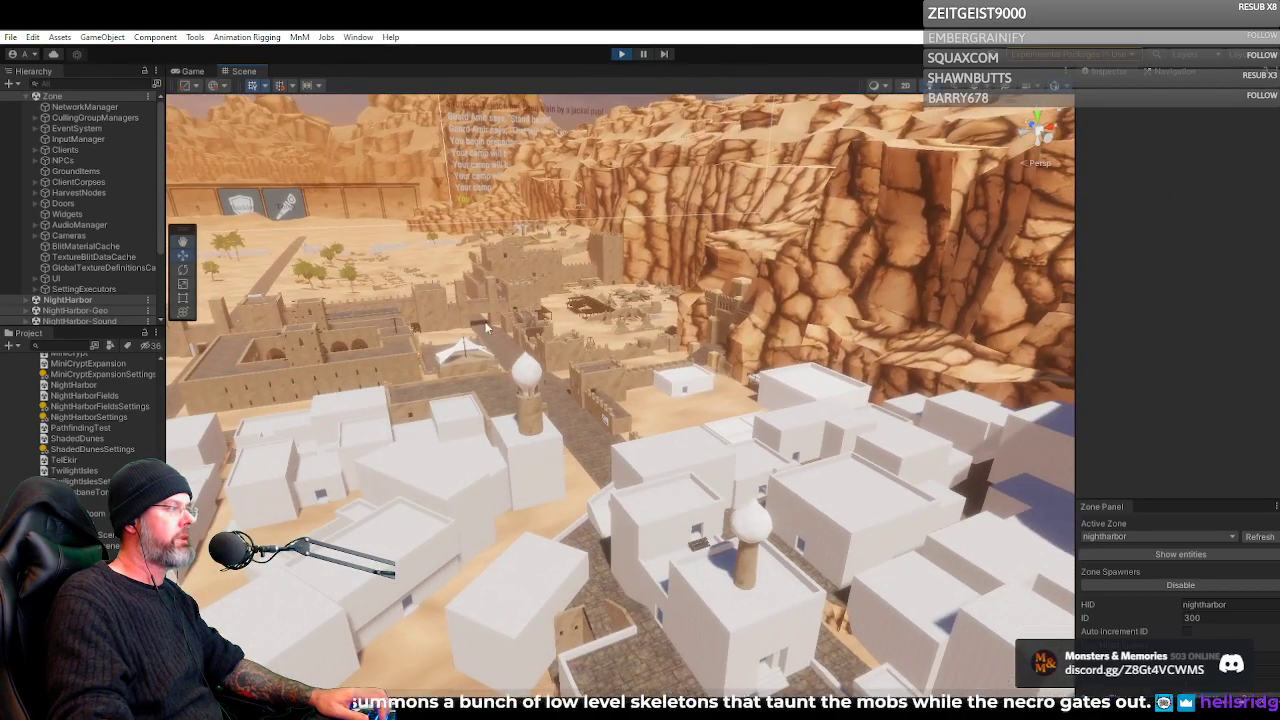
# Examine the canyon cliffs and the waterway beside the walled palace, then descend to the crenellated arched gateway
pyautogui.moveTo(589, 311); pyautogui.dragTo(1040, 287)
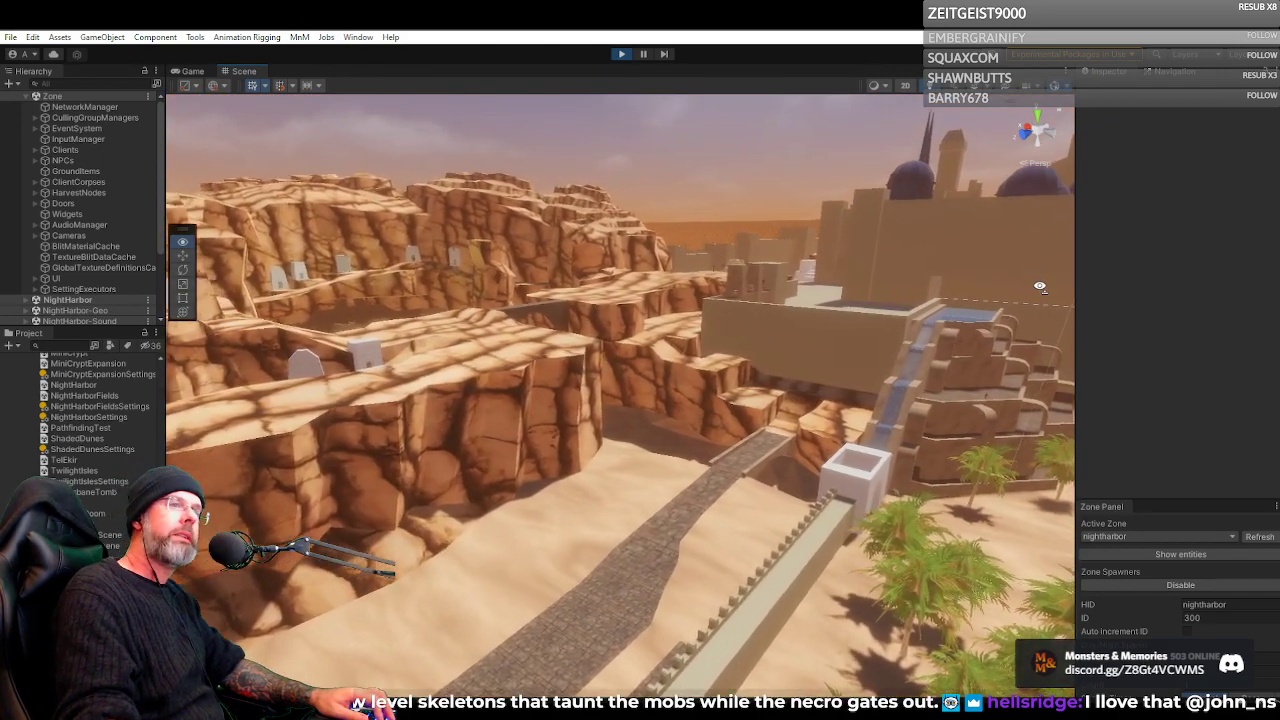
pyautogui.press('d')
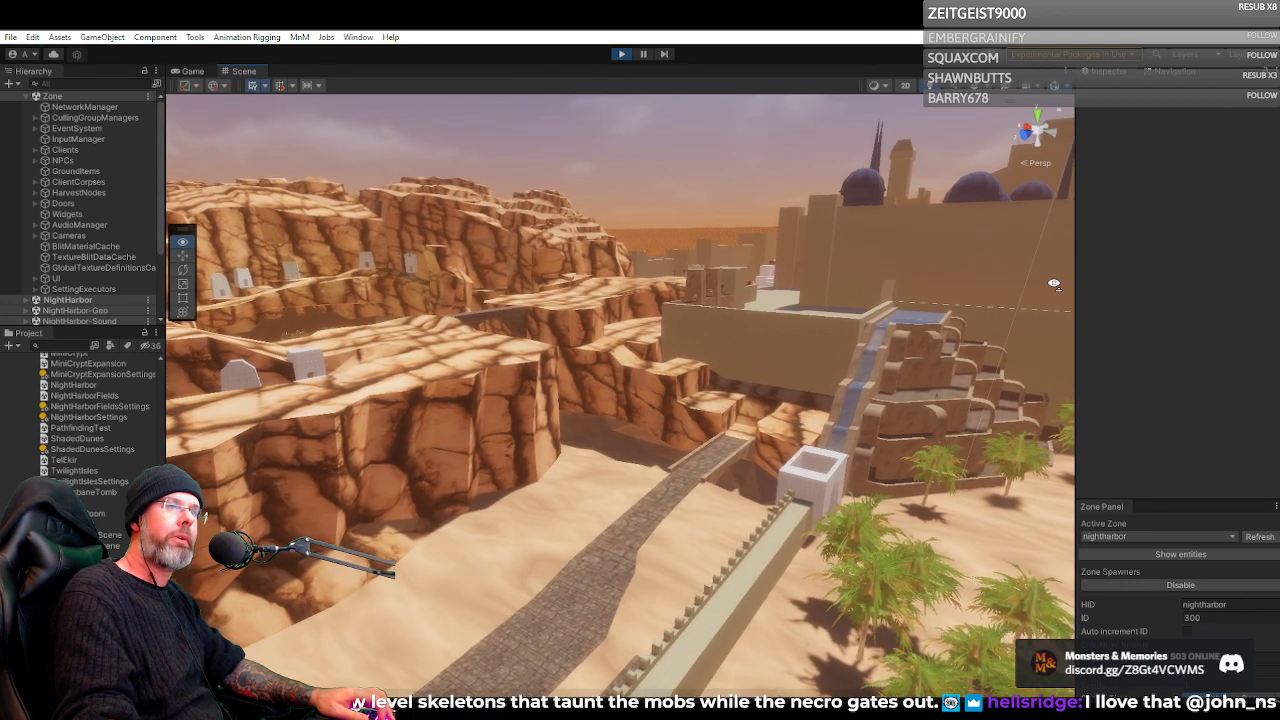
pyautogui.moveTo(1041, 286); pyautogui.dragTo(622, 414)
pyautogui.press('w')
pyautogui.scroll(-3, 846, 266)
pyautogui.scroll(-1, 366, 339)
pyautogui.scroll(-3, 507, 289)
pyautogui.moveTo(498, 415); pyautogui.dragTo(241, 251)
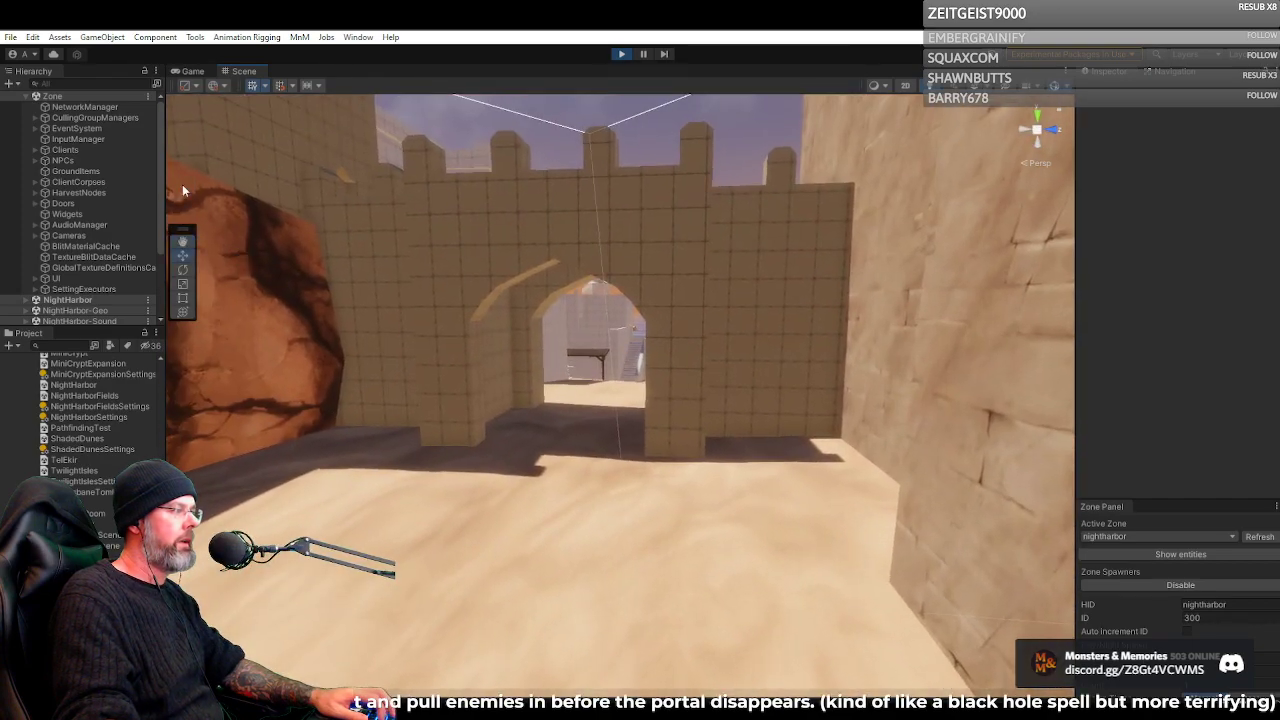
# Return to the maximized Game view and run the Necromancer to the archway beside the Twilight Harbor sign
pyautogui.click(195, 72)
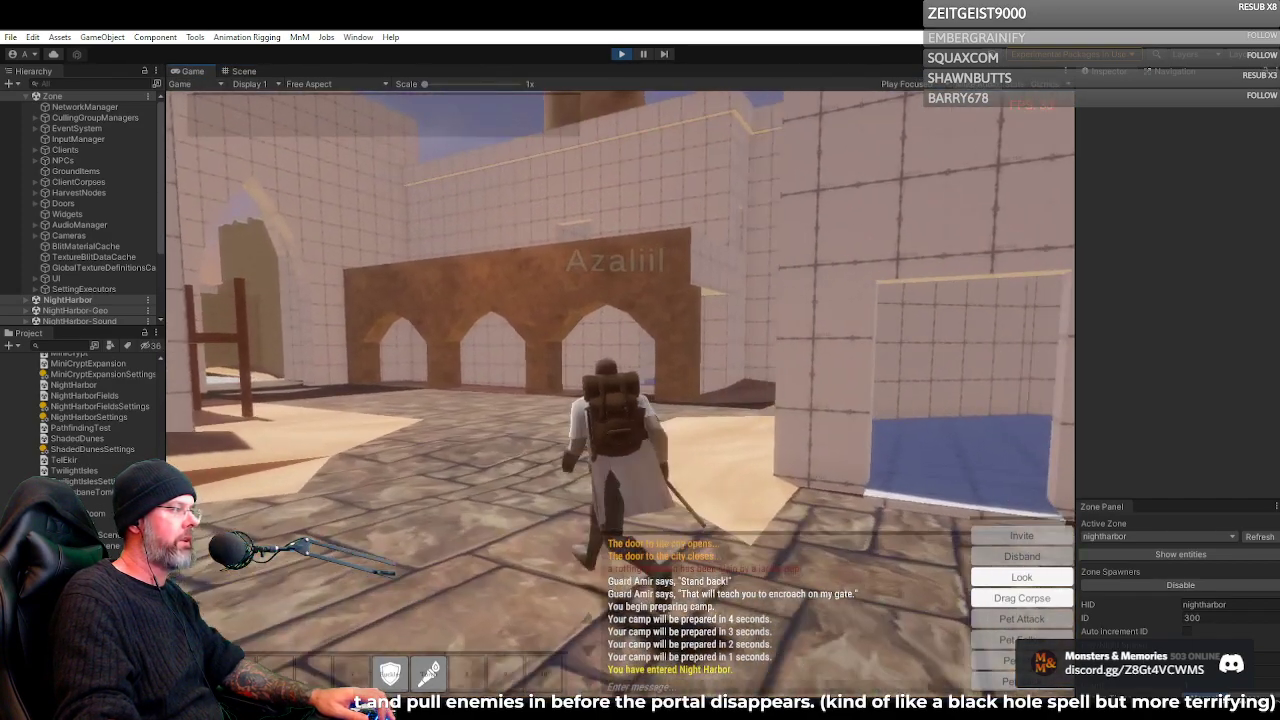
pyautogui.press('a')
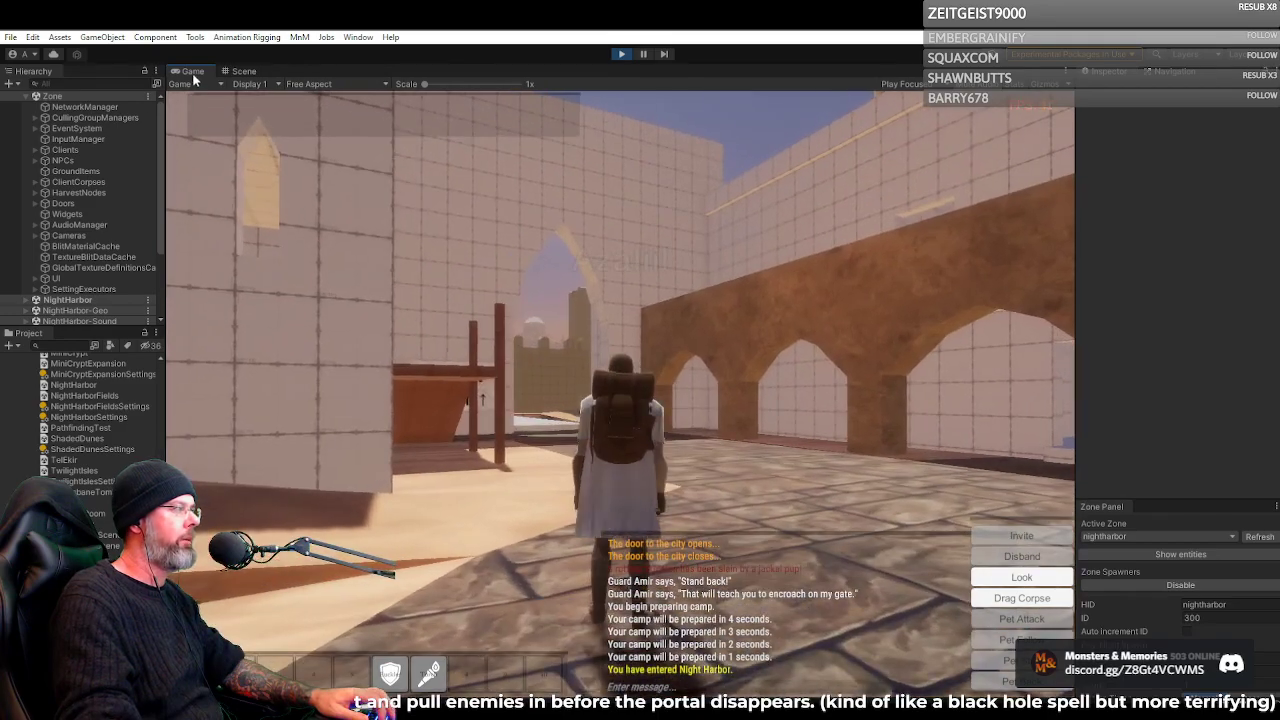
pyautogui.doubleClick(193, 72)
pyautogui.press('w')
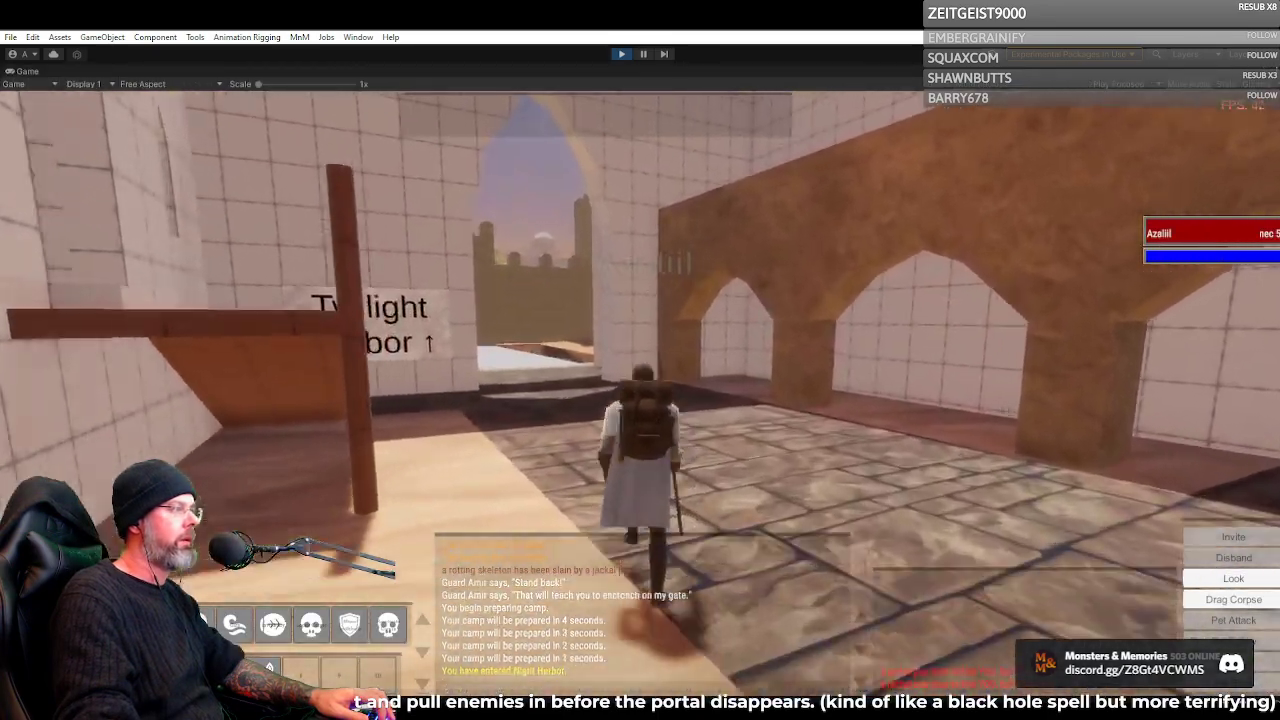
pyautogui.press('a')
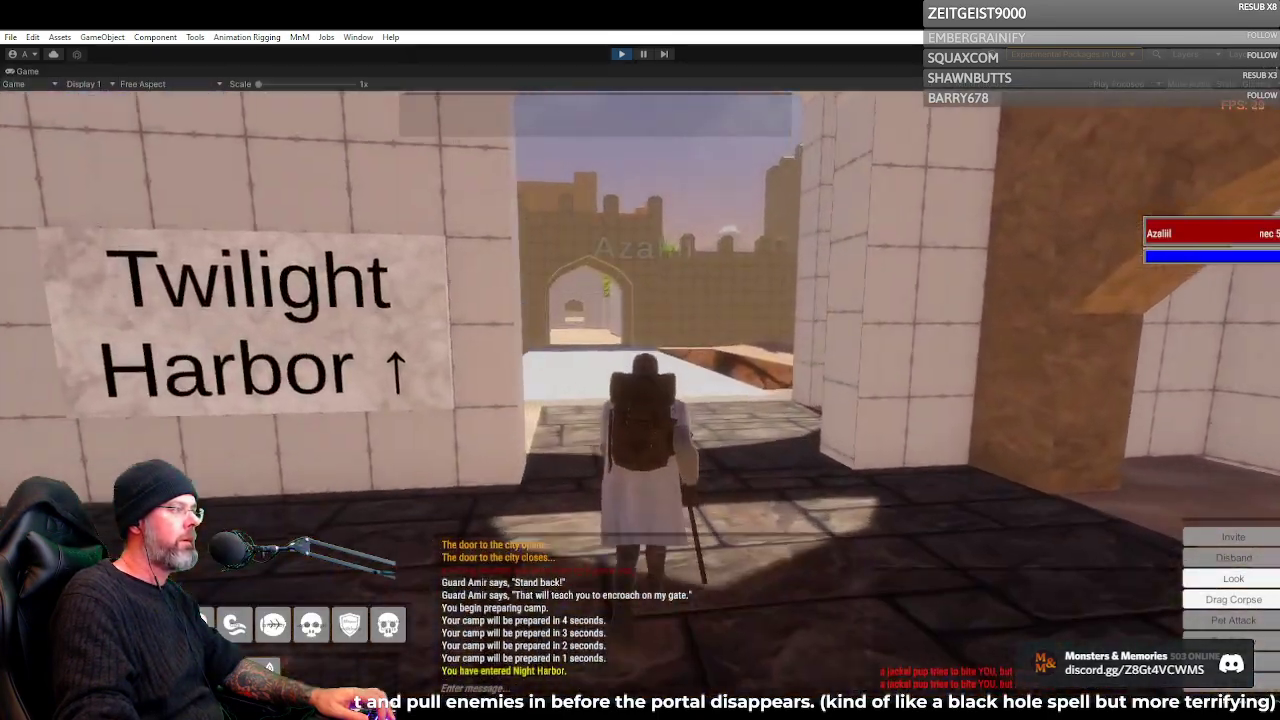
# Run the Necromancer across the white bridge and through the arched gate to the wooden canopy among the blockout houses
pyautogui.press('d')
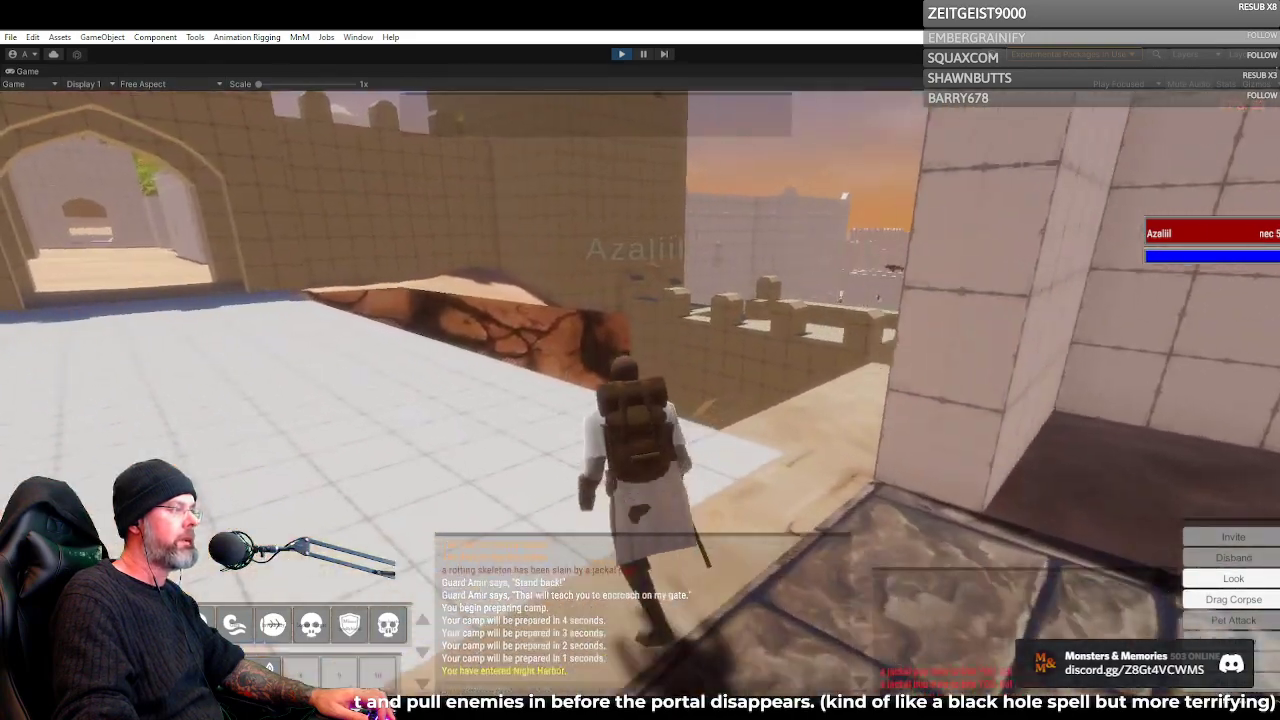
pyautogui.press('d')
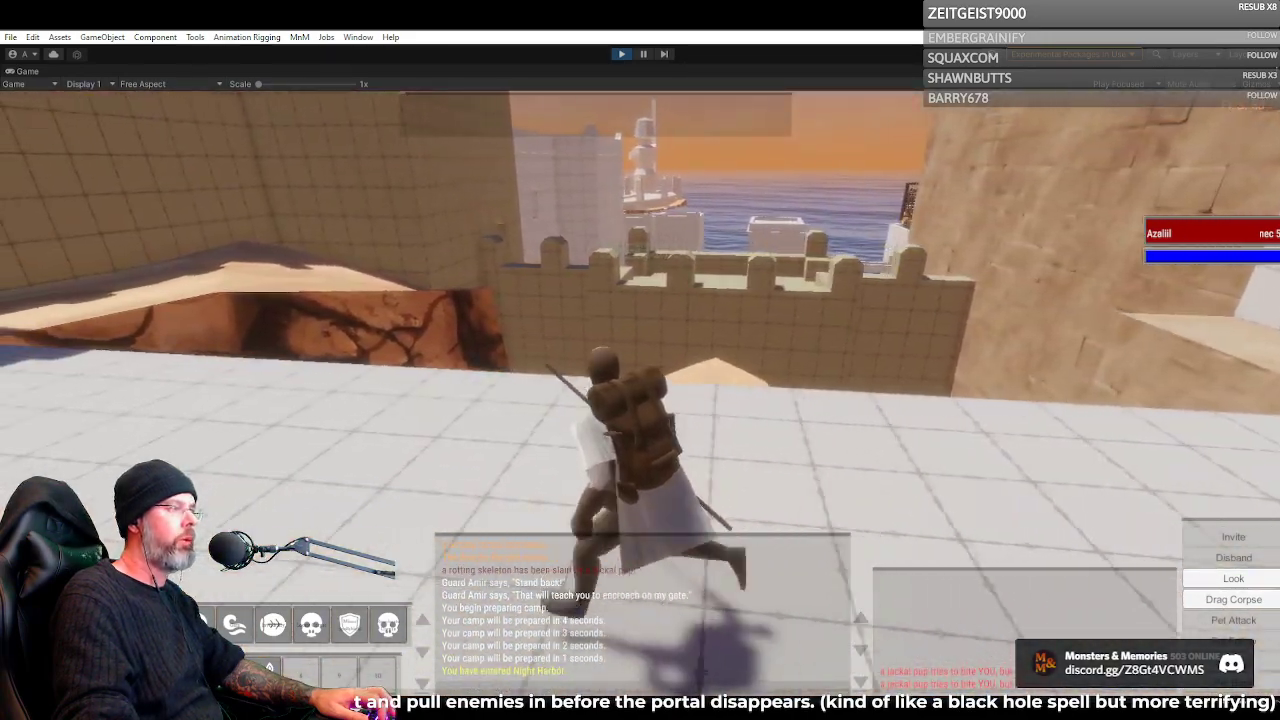
pyautogui.press('d')
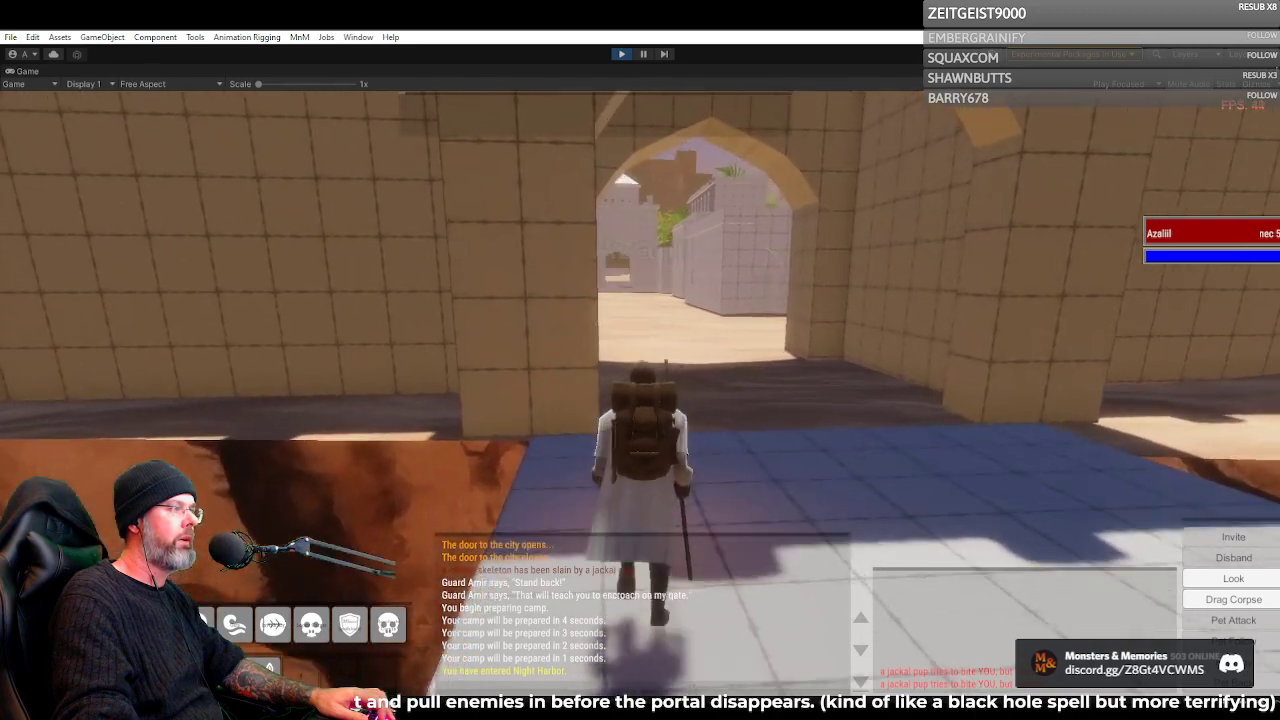
pyautogui.press('d')
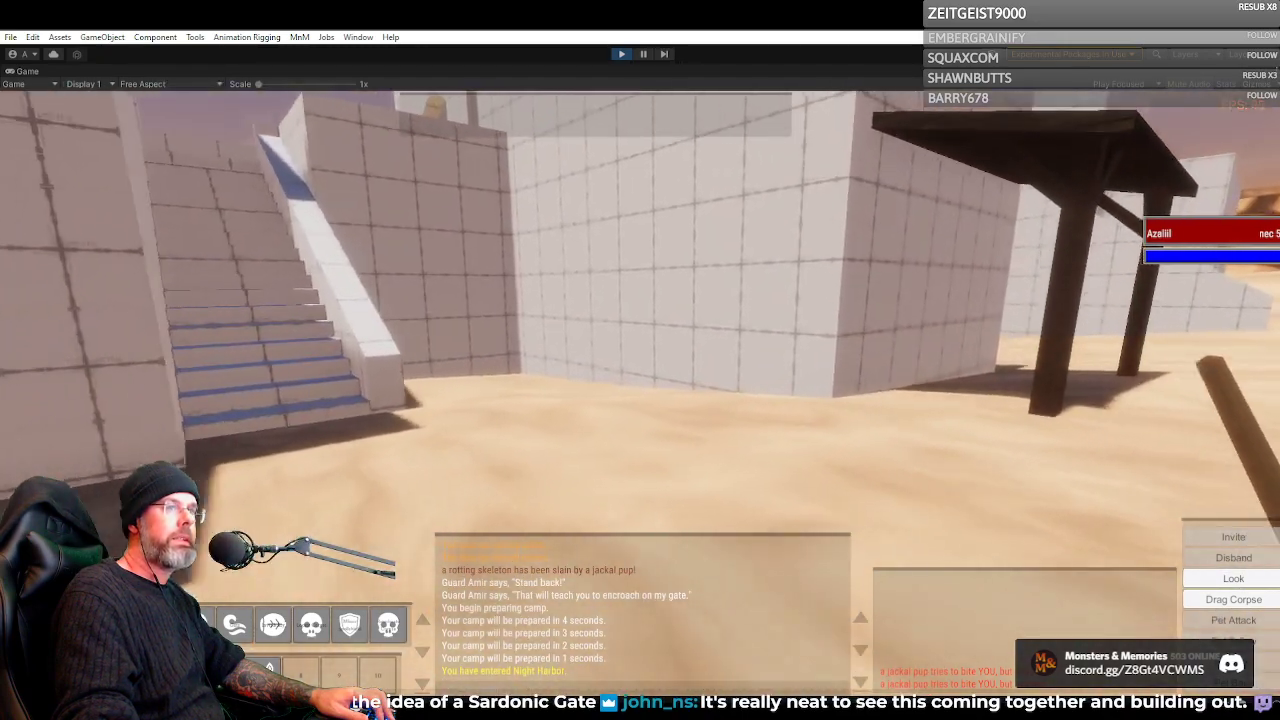
pyautogui.press('w')
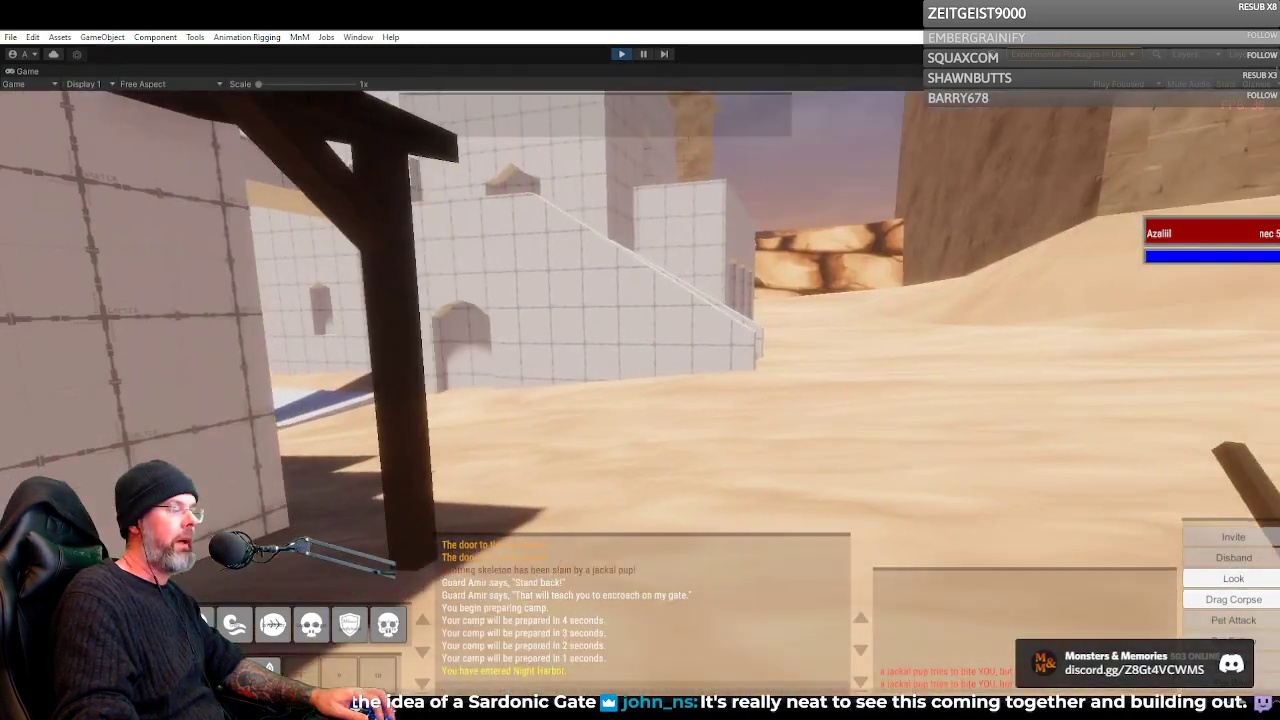
# Zoom out to third person and run the Necromancer between the blockout houses onto the white landing at the water's edge
pyautogui.scroll(-5, 640, 390)
pyautogui.press('w')
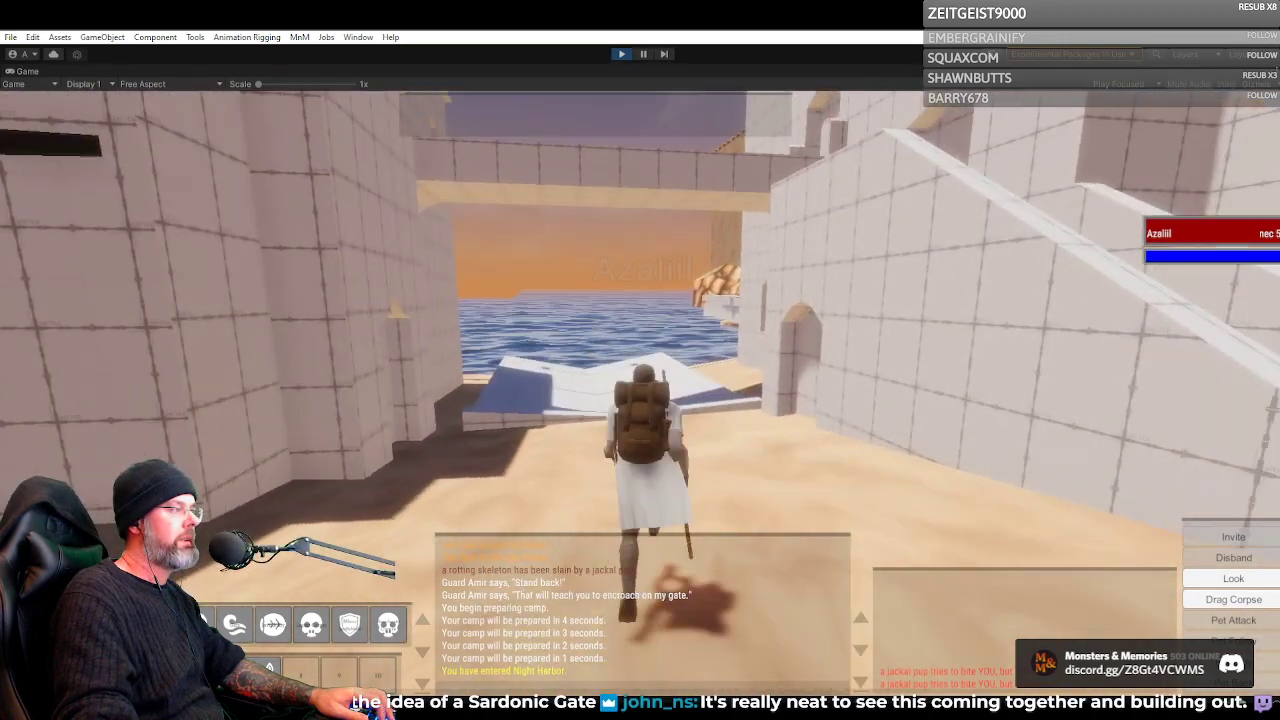
pyautogui.press('w')
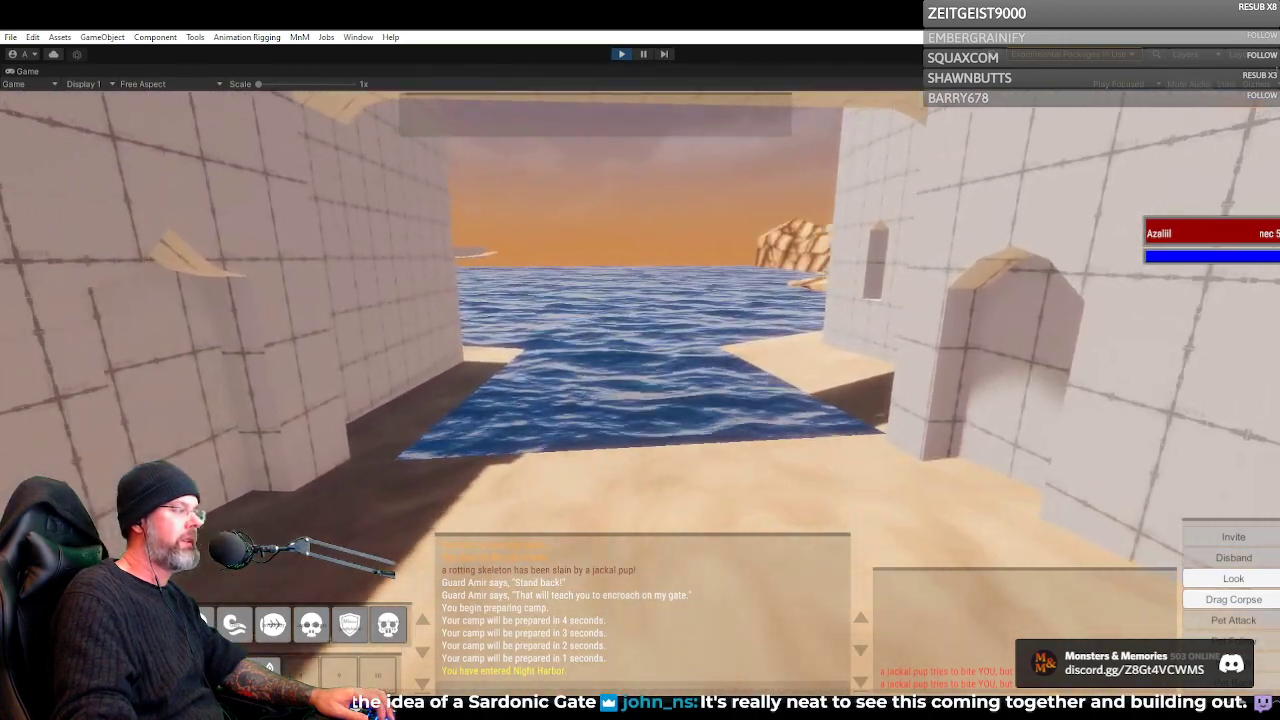
pyautogui.press('w')
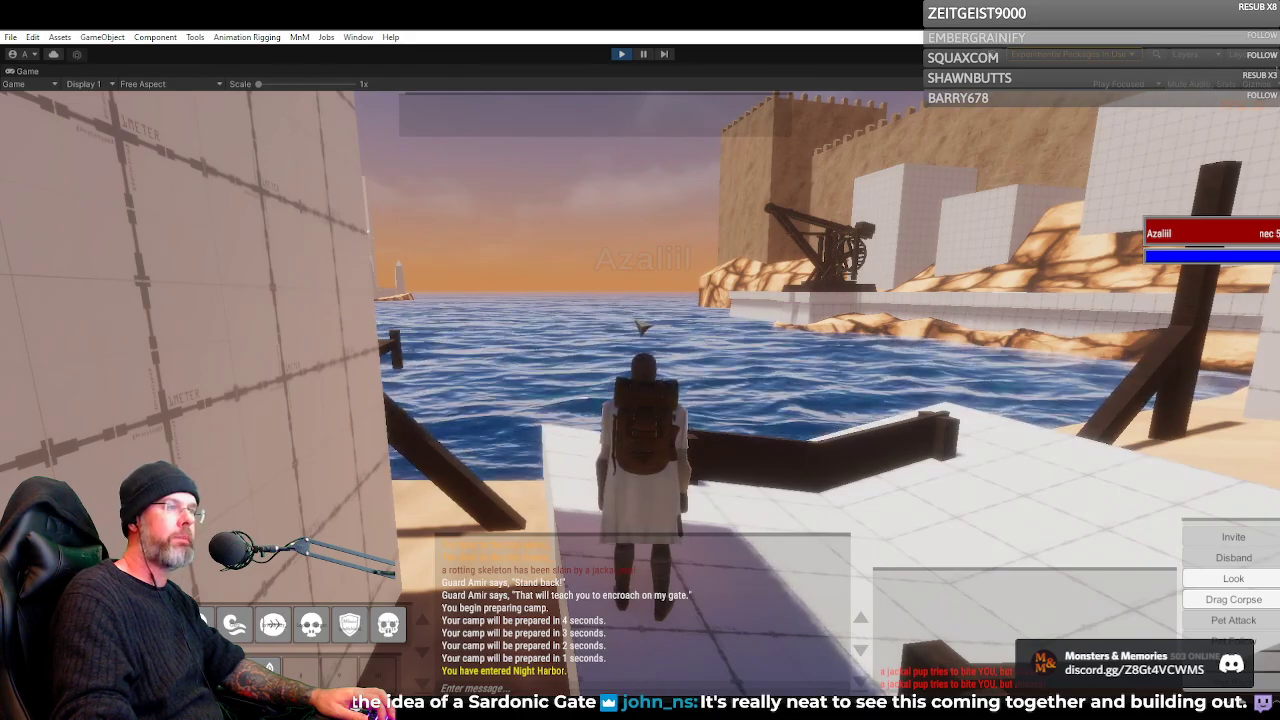
# Survey the harbor from the white landing, covering the distant tower, the wooden piers and the crane below the crenellated wall
pyautogui.press('d')
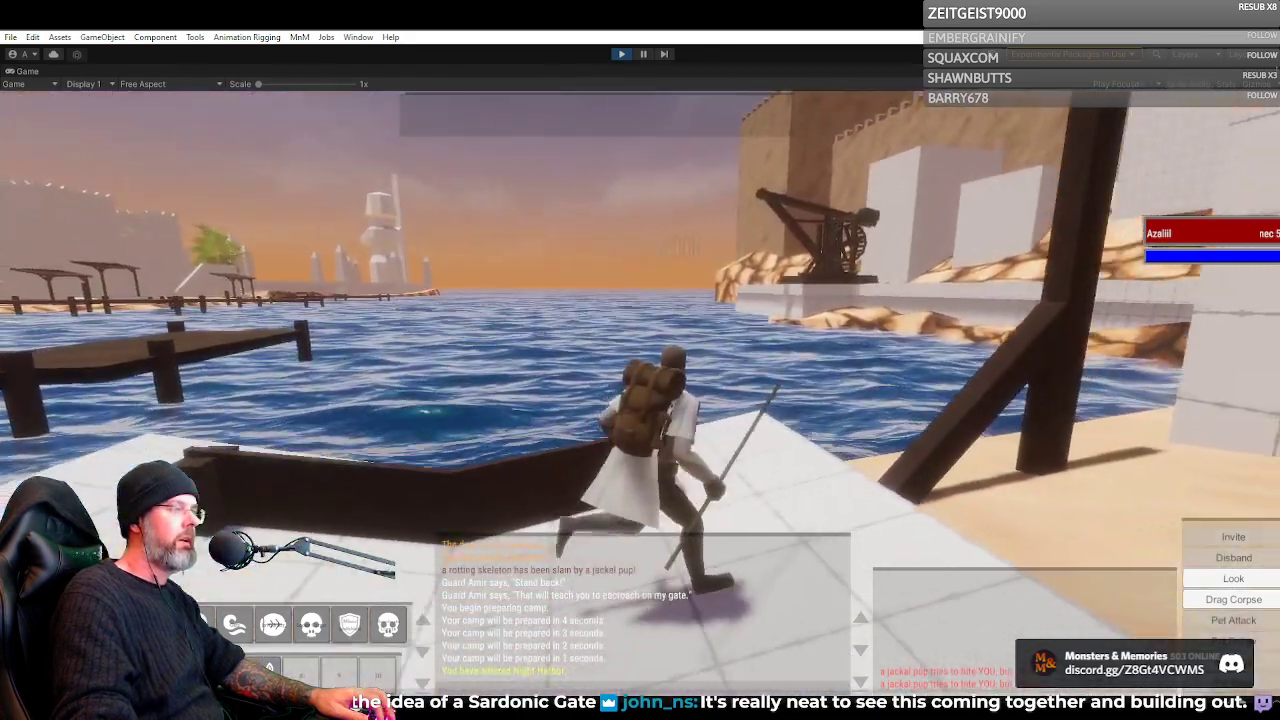
pyautogui.press('d')
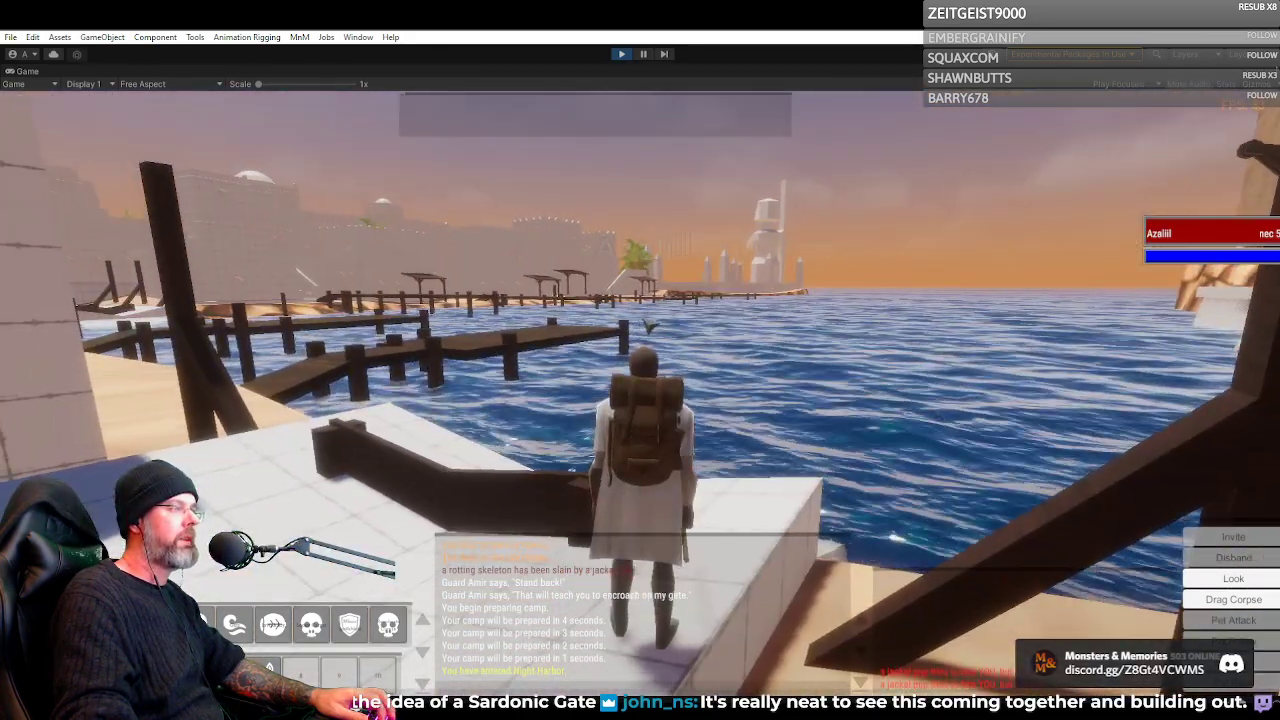
pyautogui.press('d')
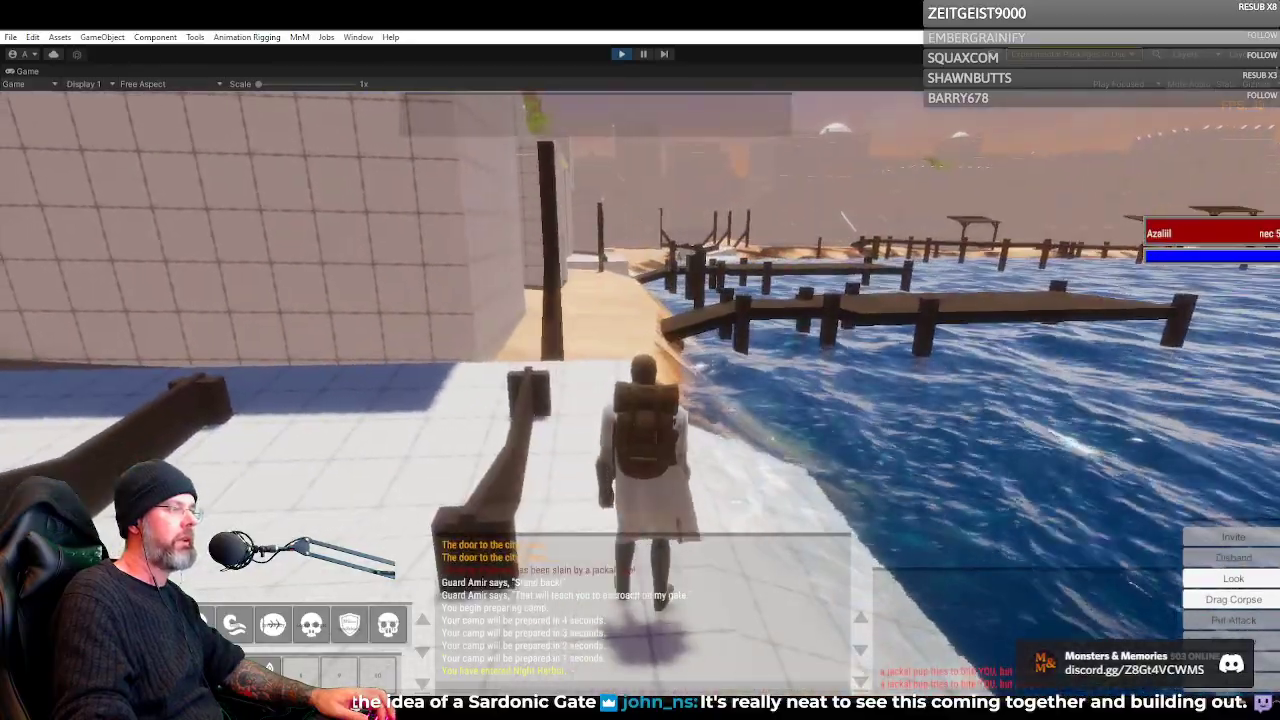
pyautogui.press('w')
pyautogui.press('space')
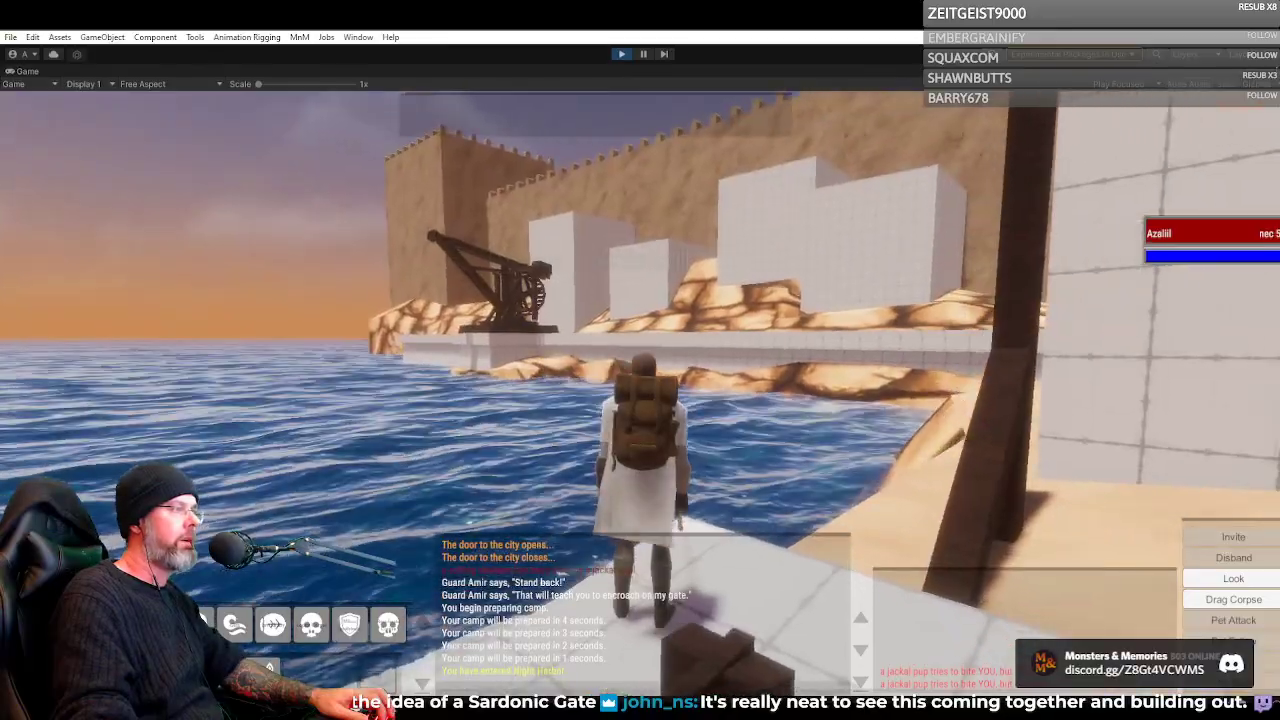
# Run the Necromancer along the sandy shore, visit the nearest wooden pier and enter the passage between the blockout houses
pyautogui.press('w')
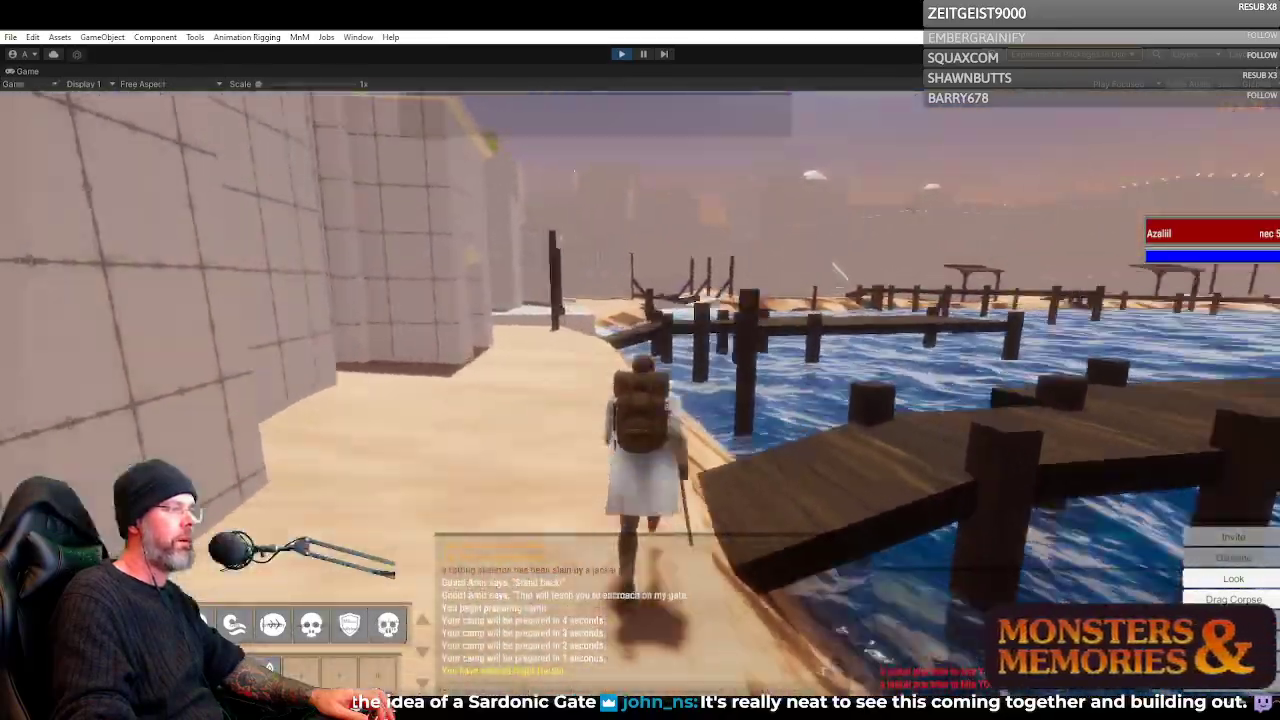
pyautogui.press('w')
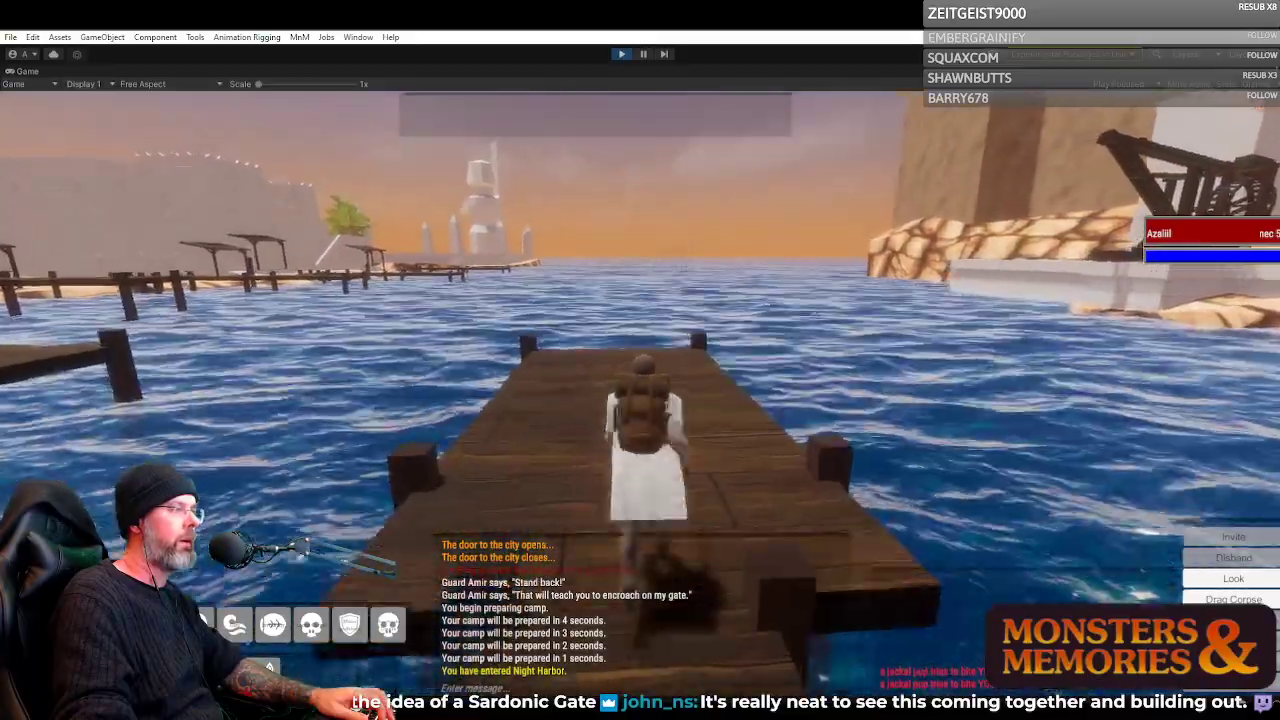
pyautogui.press('w')
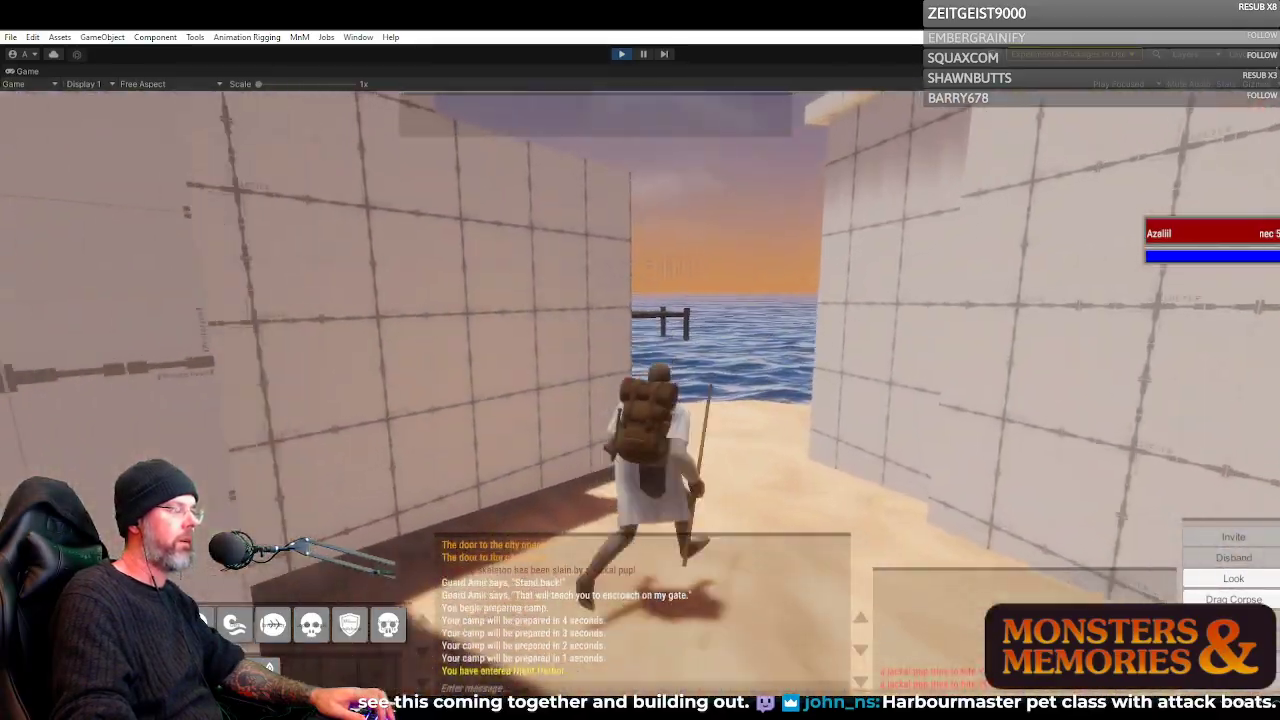
# Explore the white paved street and the walled staircase between the tall blockout buildings
pyautogui.press('w')
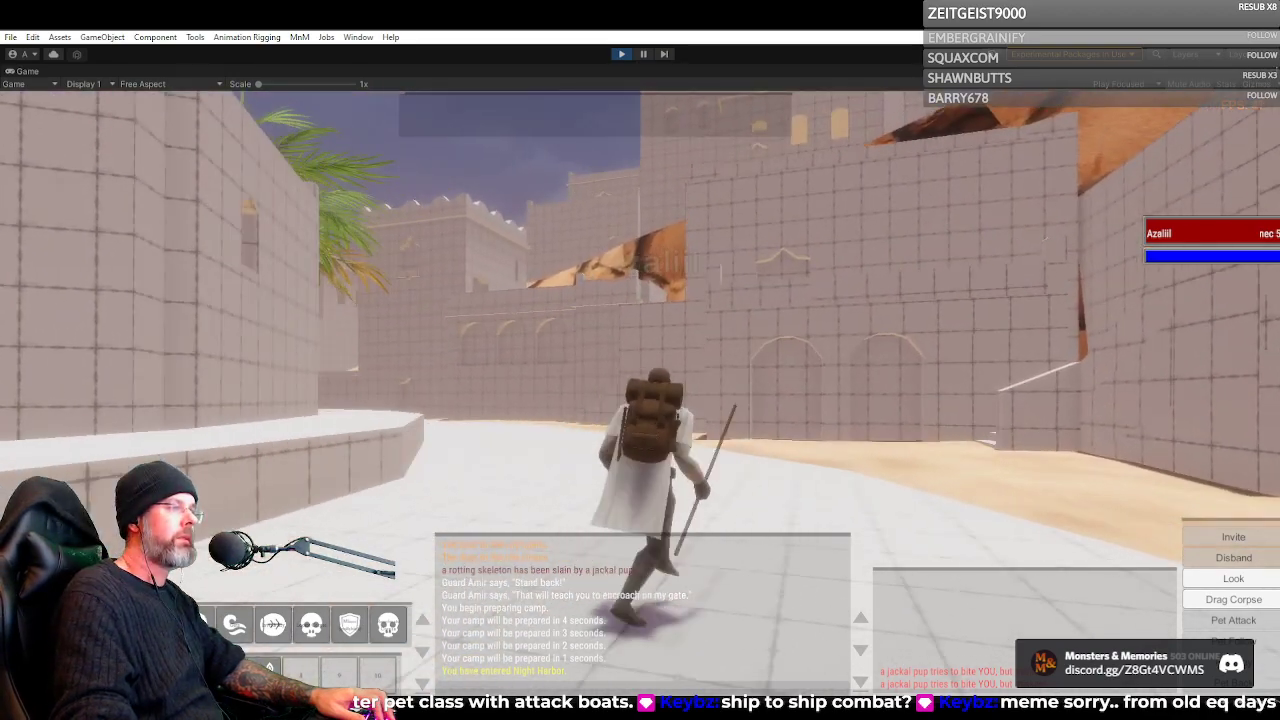
pyautogui.press('d')
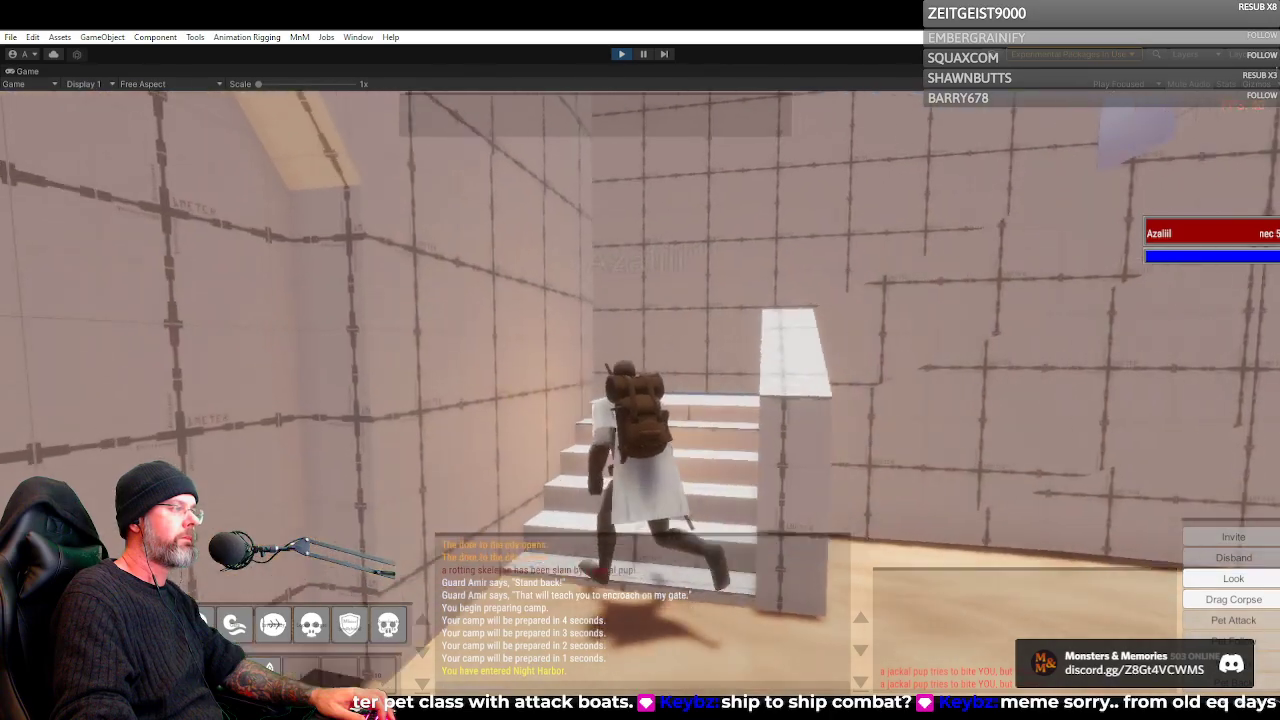
pyautogui.press('w')
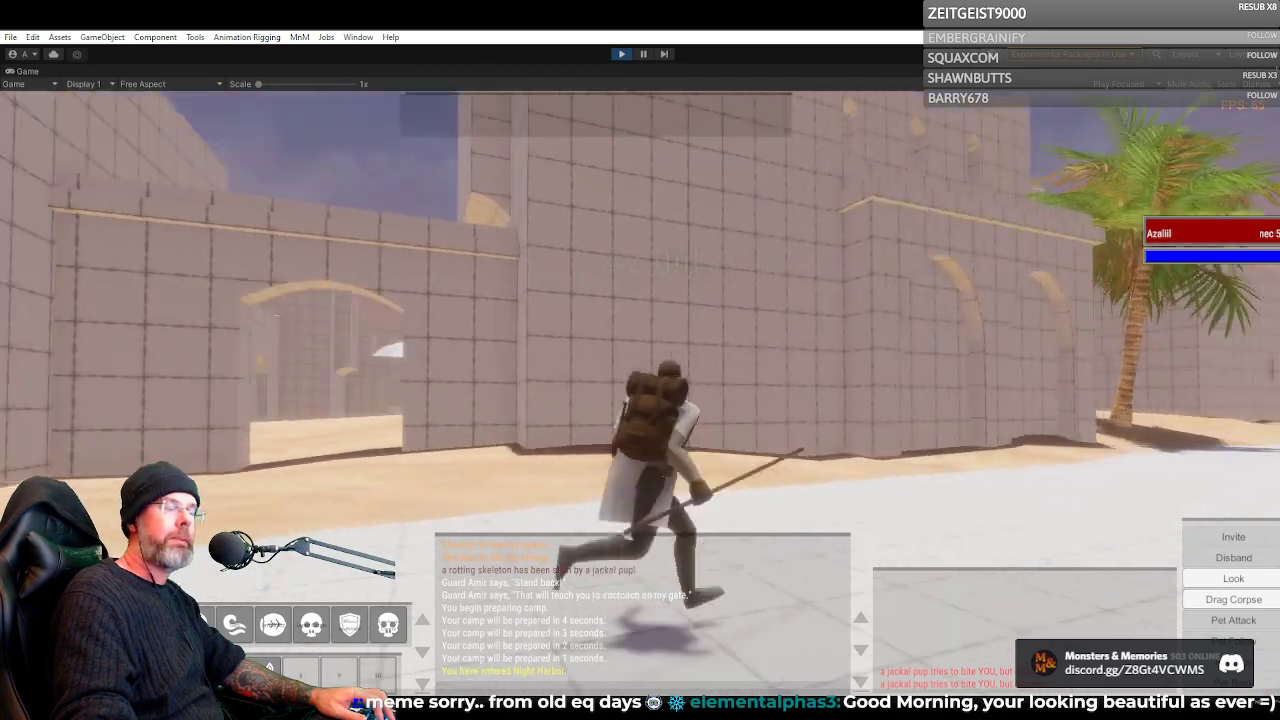
# Run the Necromancer down the white street past the palm tree to the open waterfront by the large obelisk
pyautogui.press('w')
pyautogui.press('d')
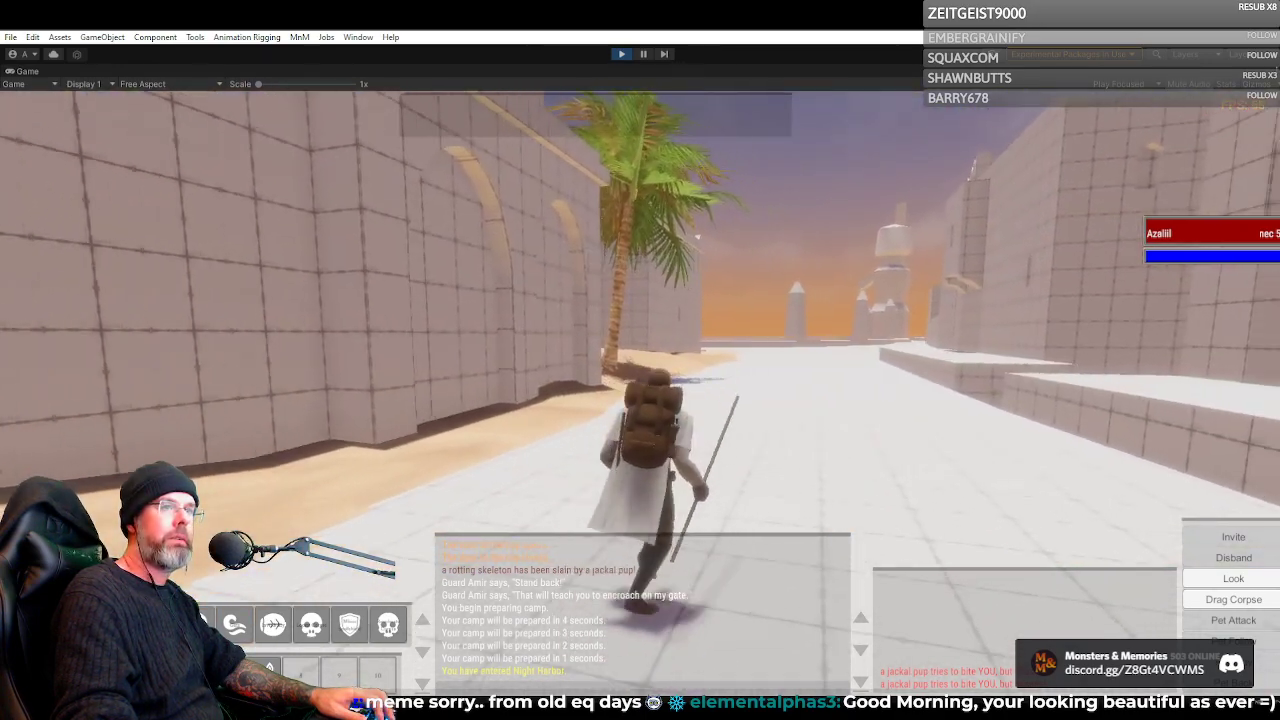
pyautogui.press('d')
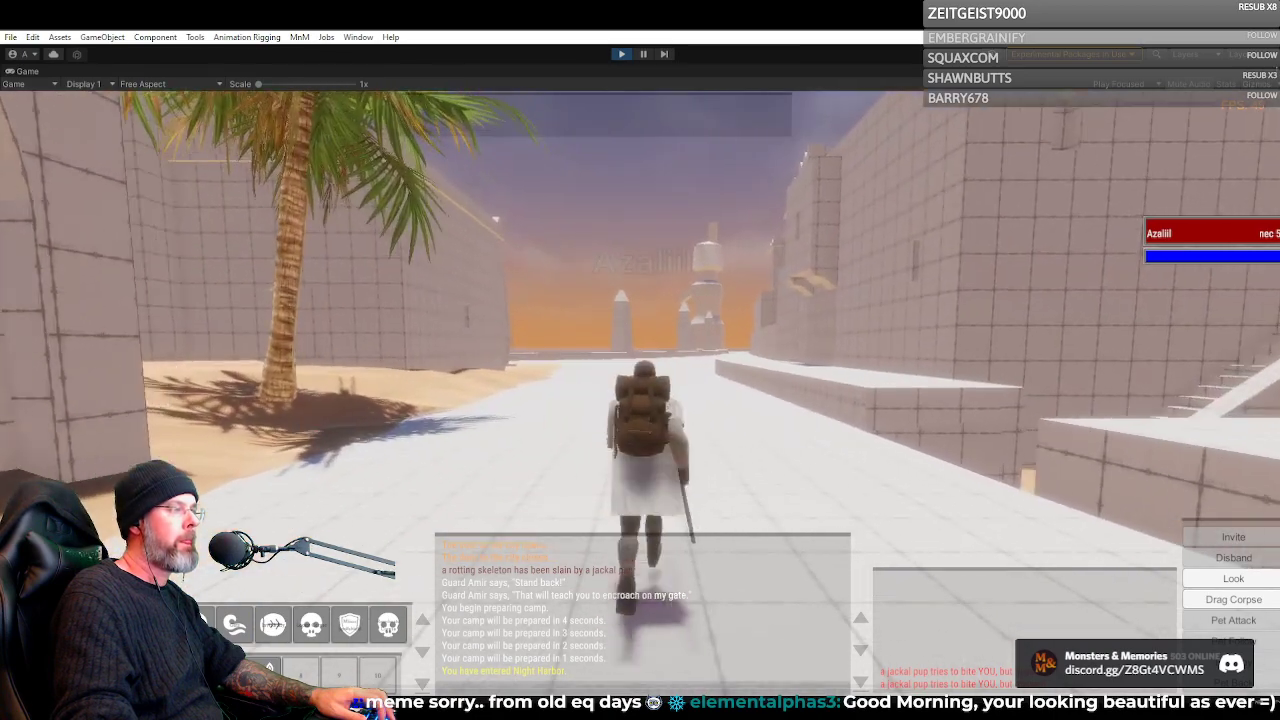
pyautogui.press('a')
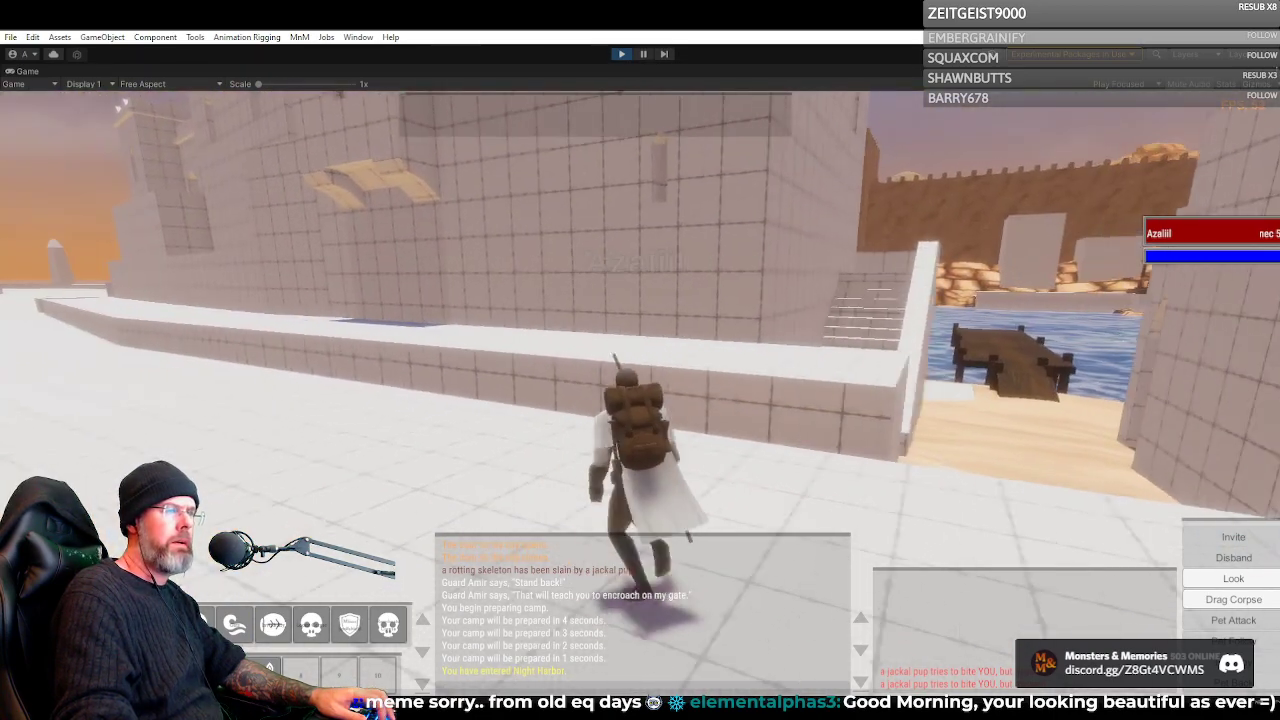
pyautogui.press('d')
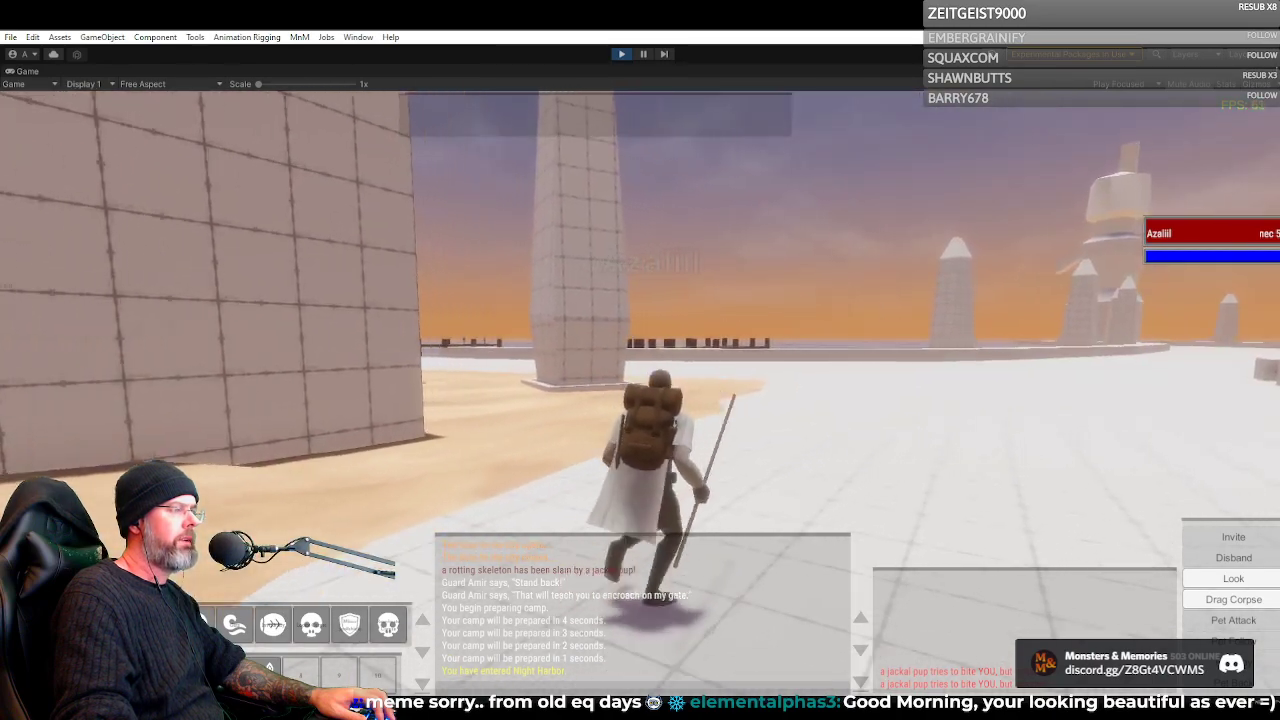
pyautogui.press('d')
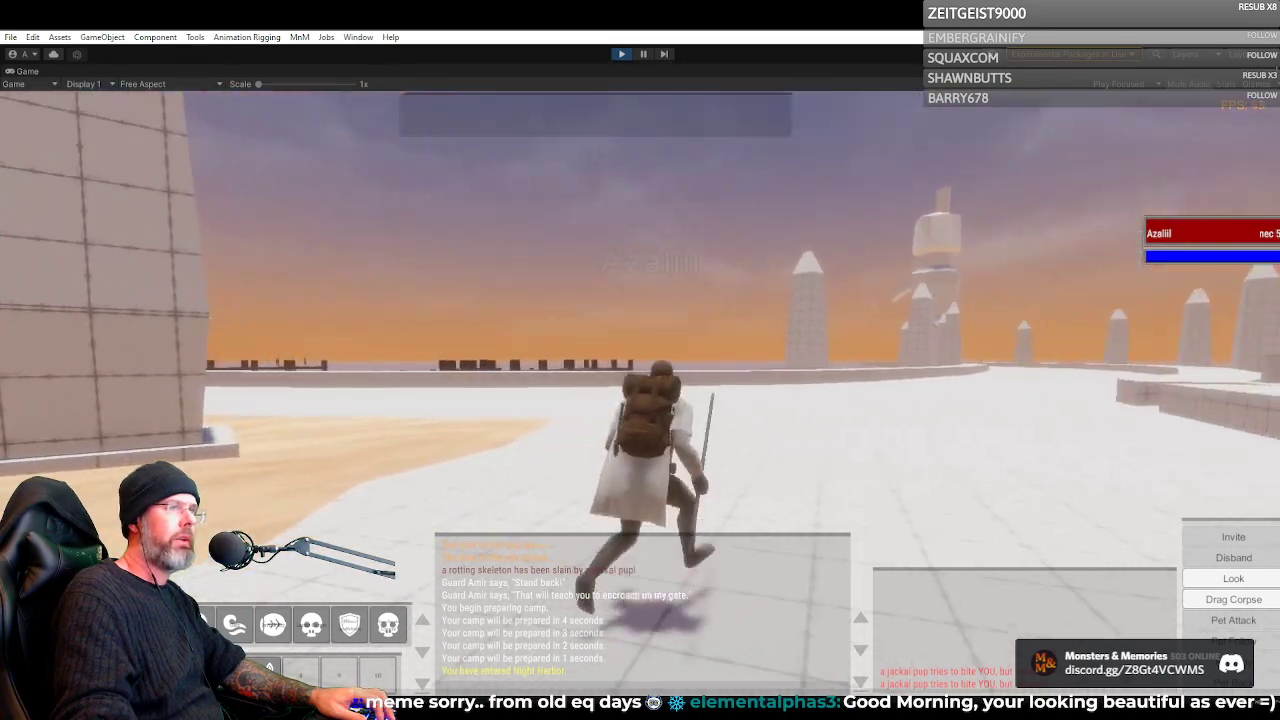
# Look around the waterfront promenade at the piers, obelisks and domed buildings while running along the sea wall
pyautogui.press('a')
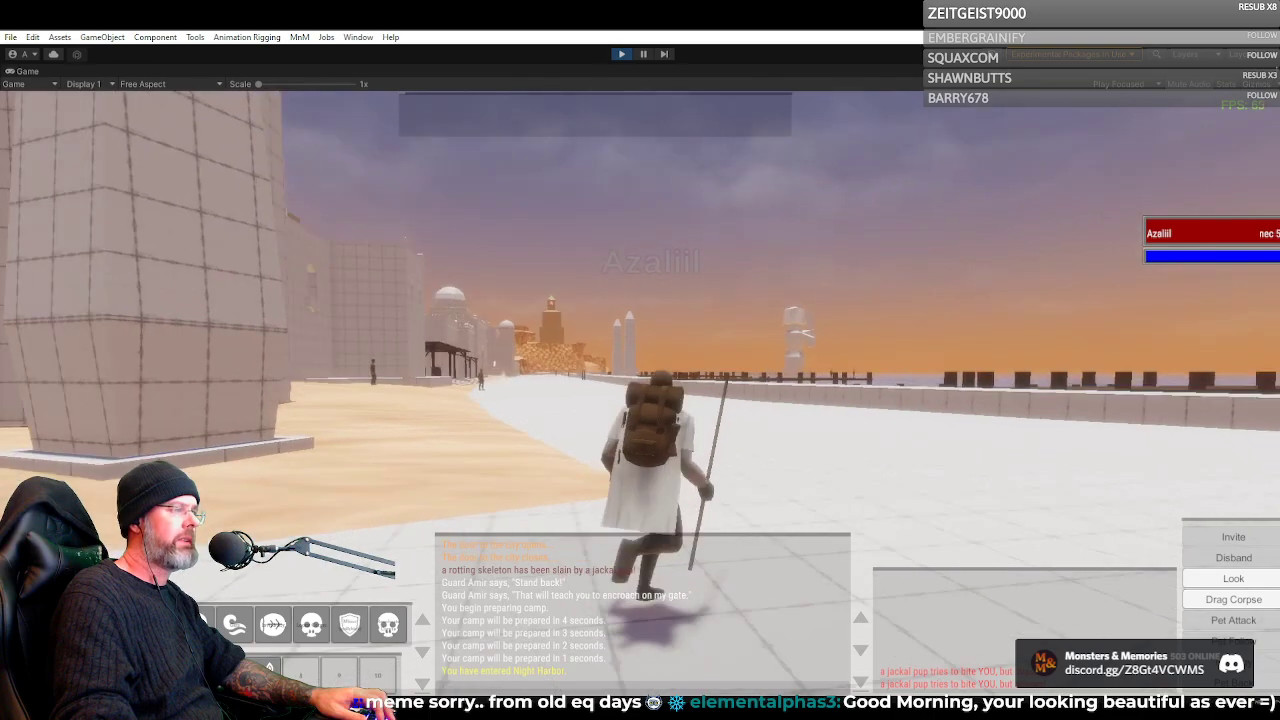
pyautogui.press('d')
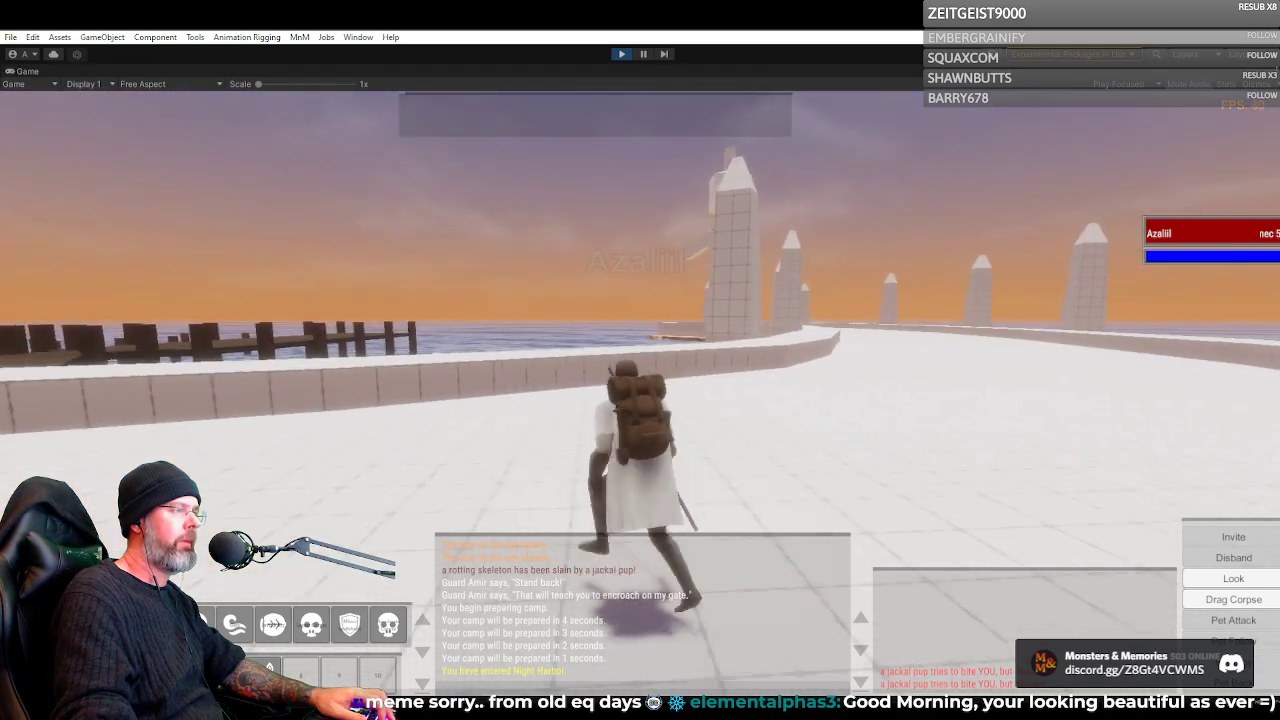
pyautogui.press('a')
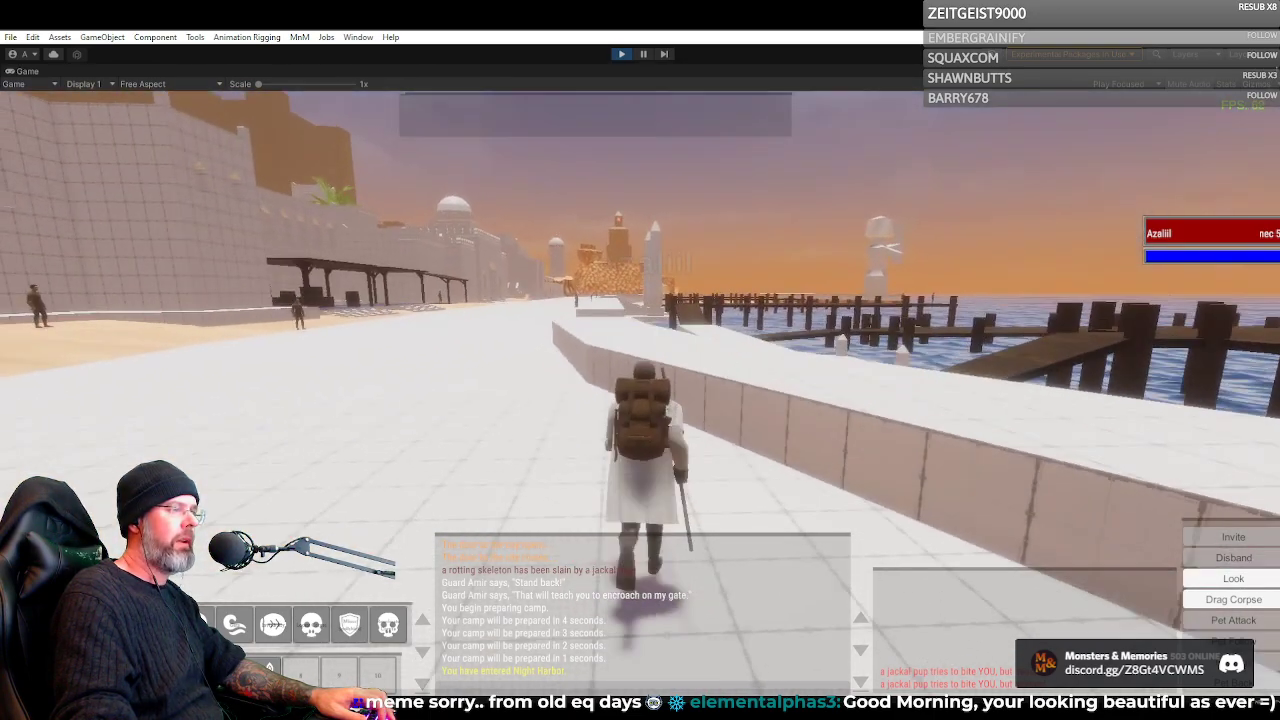
pyautogui.press('a')
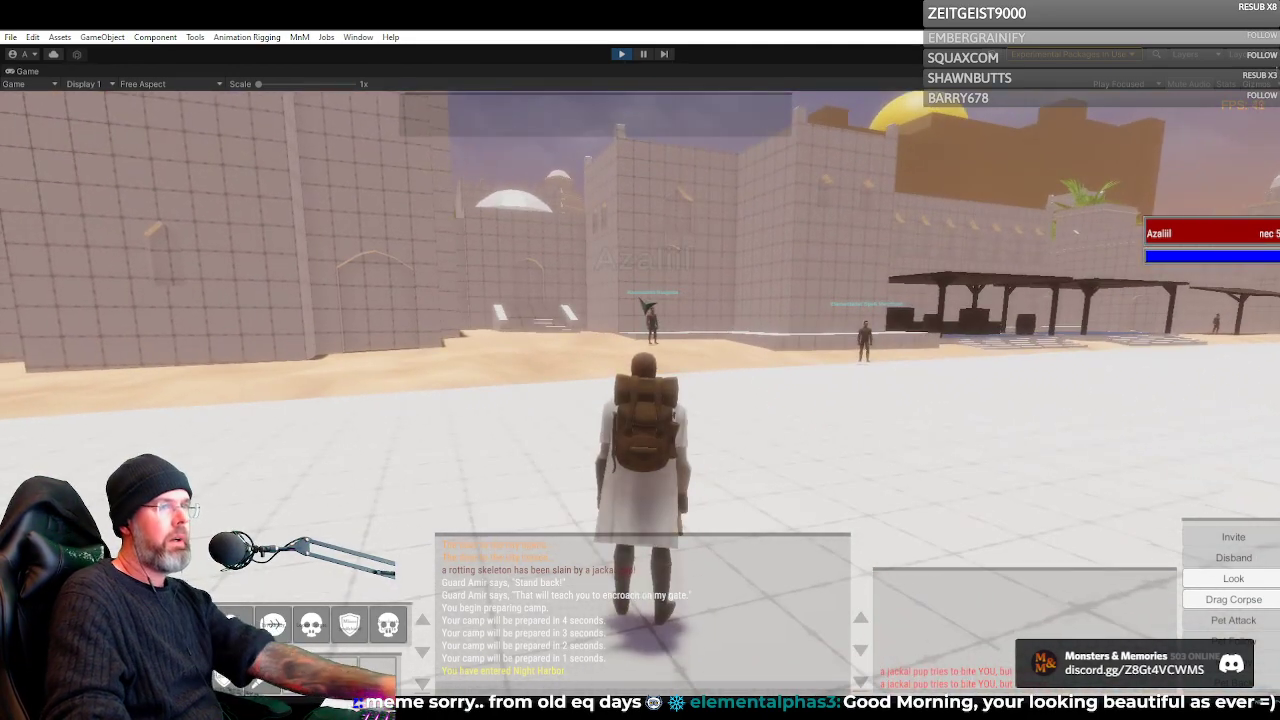
# Run the Necromancer toward the Elementalist merchants, then turn to the sea wall opening between the wooden piers
pyautogui.press('w')
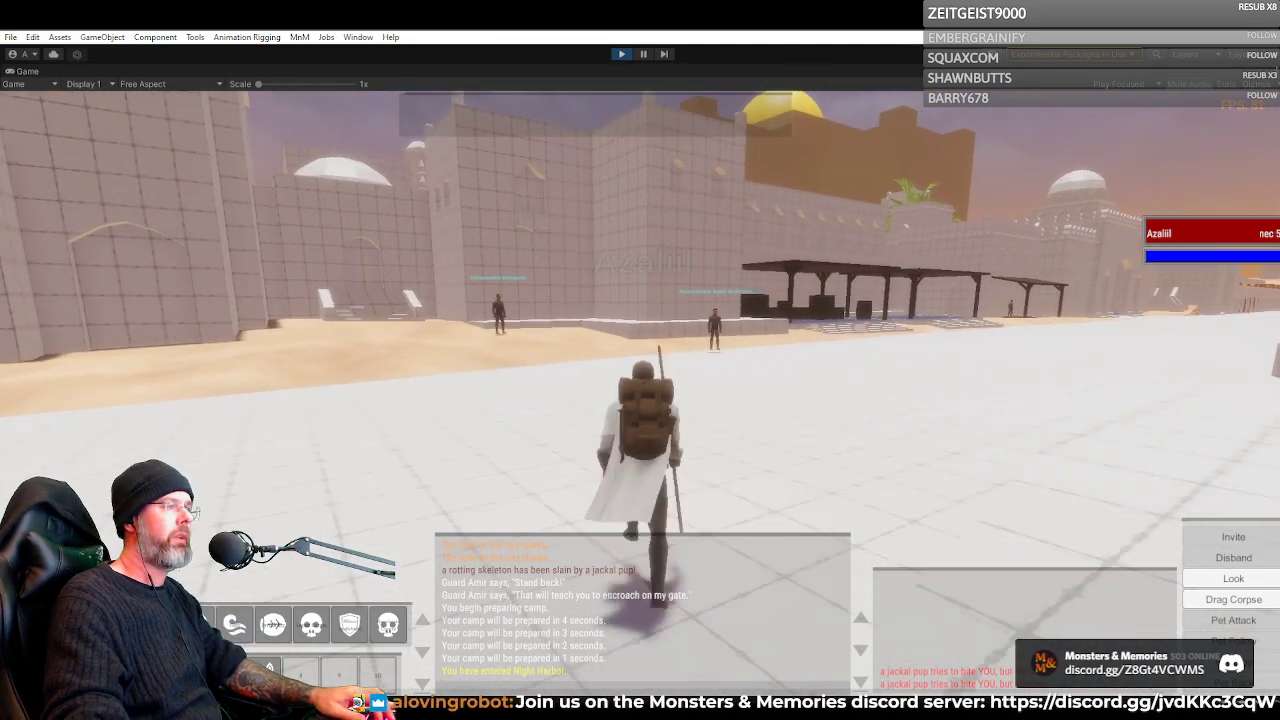
pyautogui.press('d')
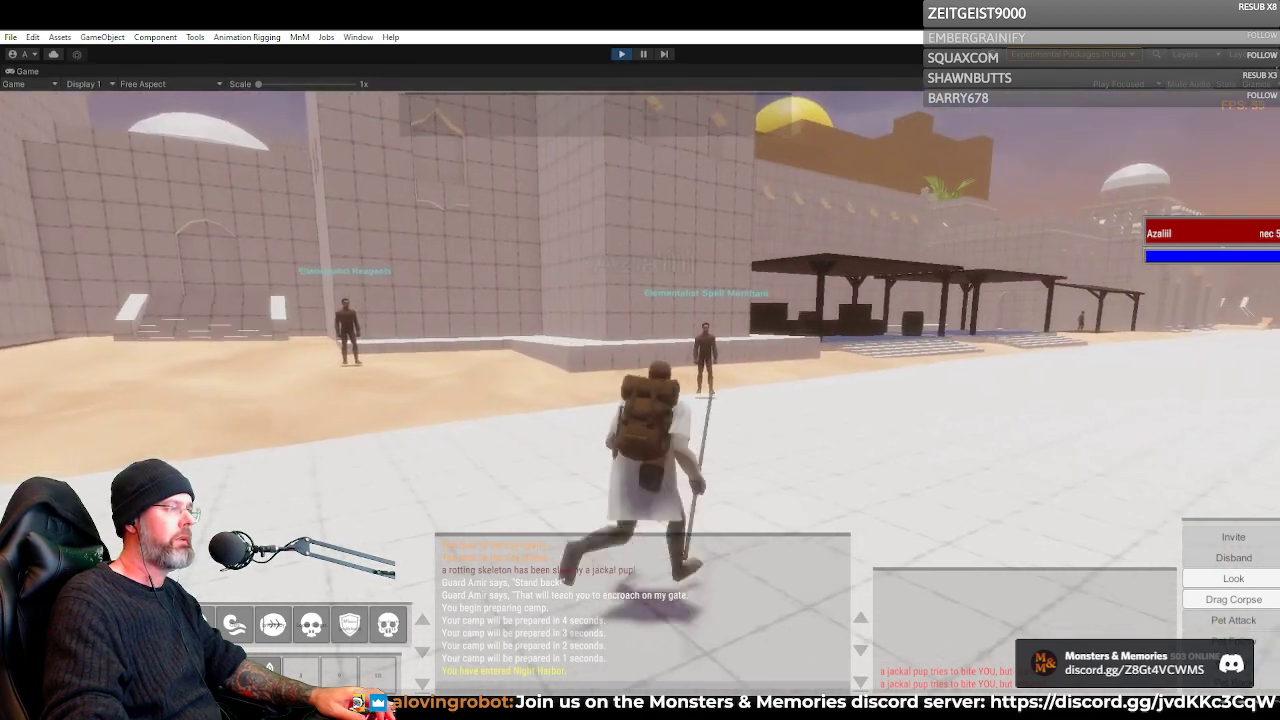
pyautogui.press('d')
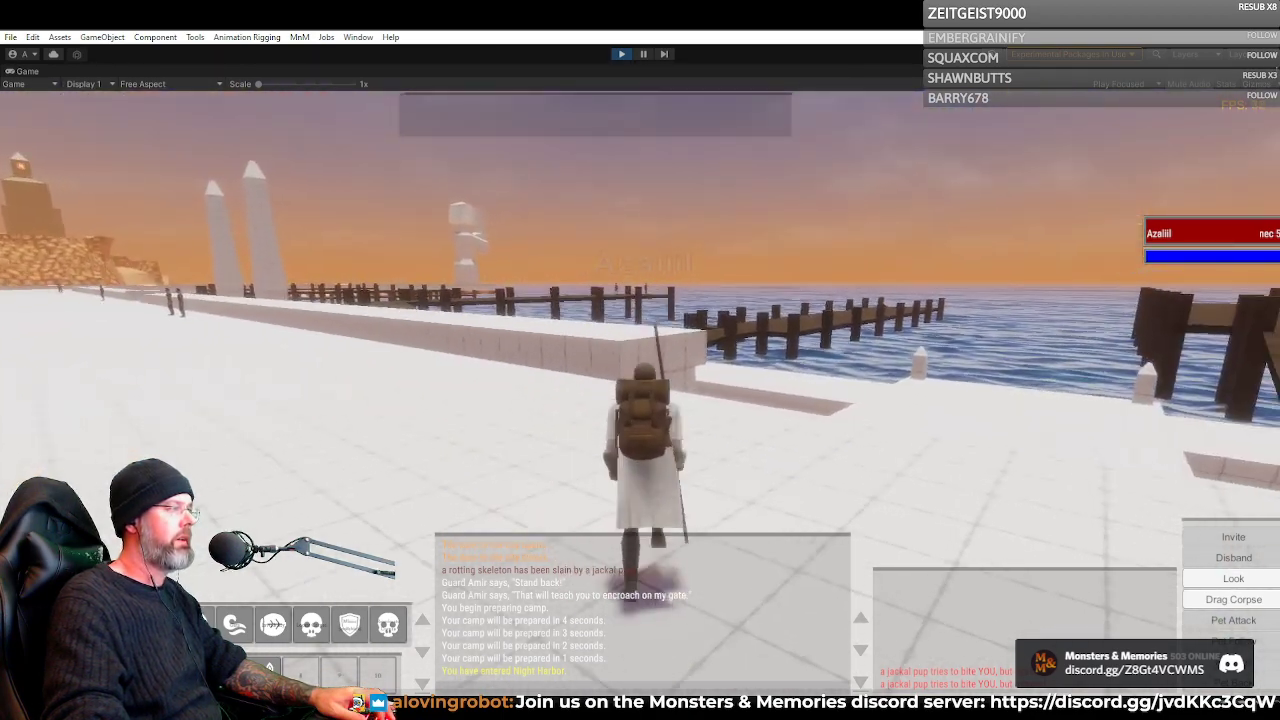
pyautogui.press('w')
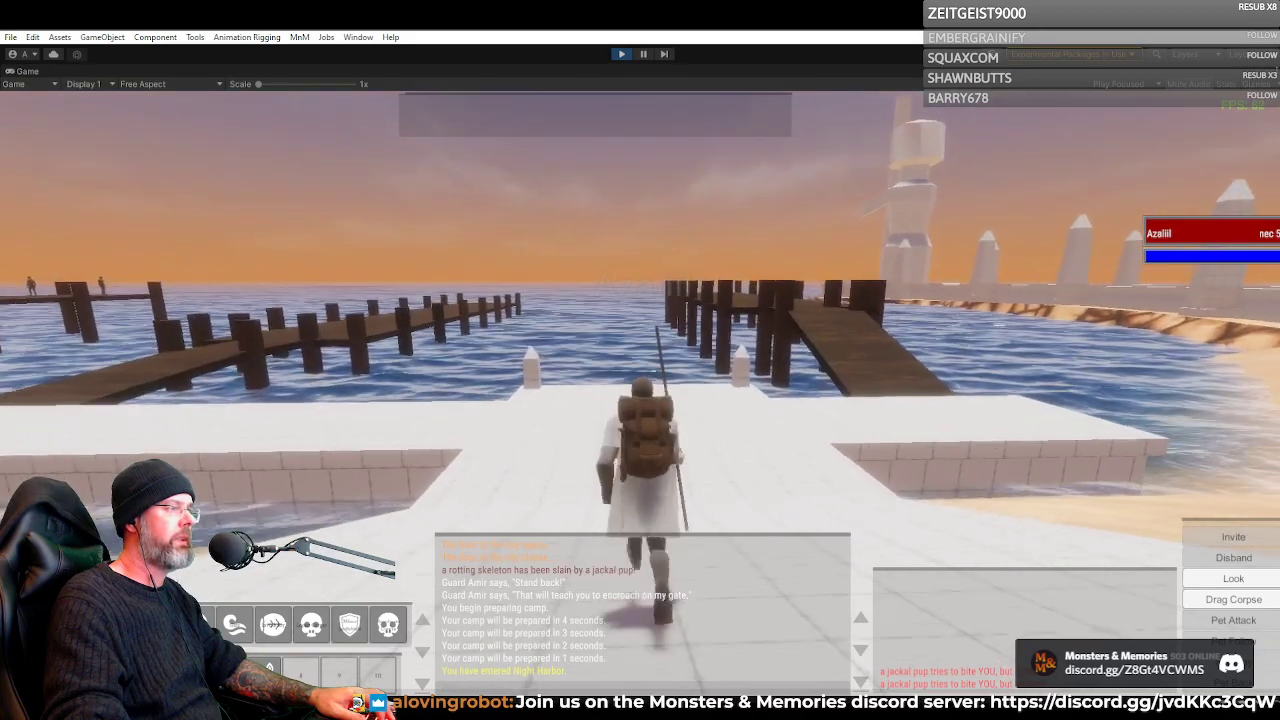
# Run the Necromancer across the promenade and under the wooden canopy with the stacked crates and barrels
pyautogui.press('a')
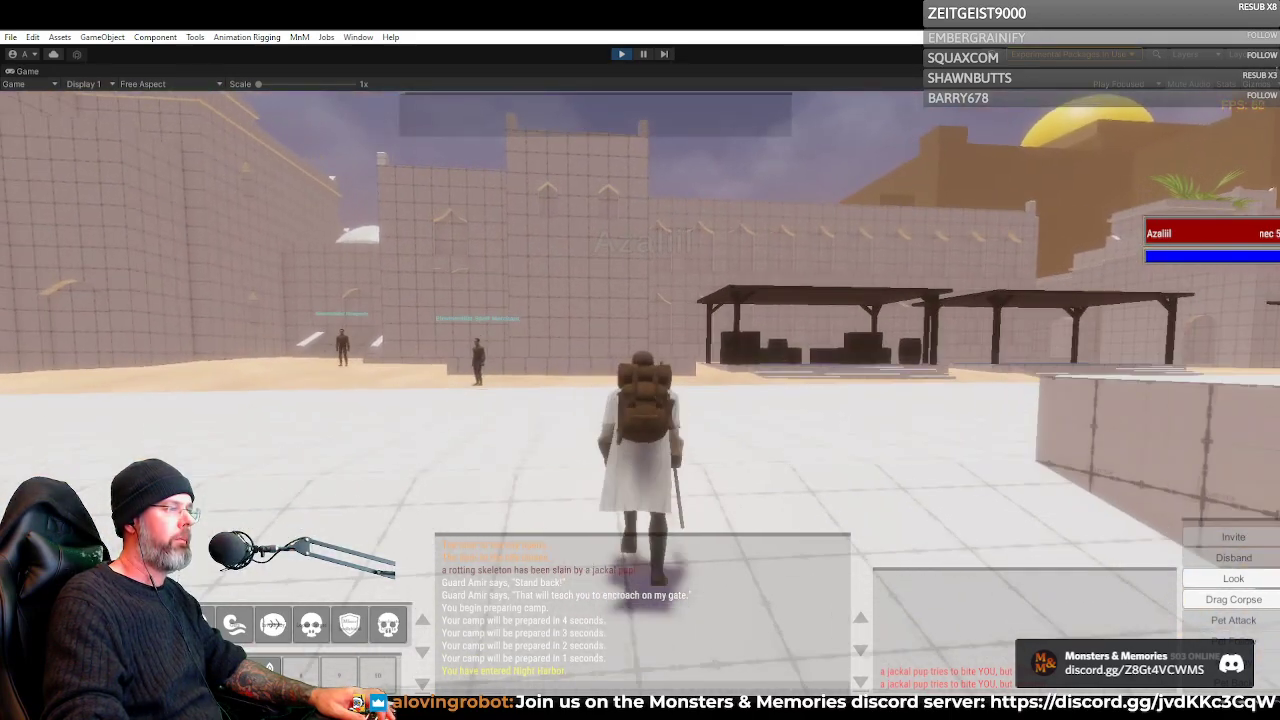
pyautogui.press('d')
pyautogui.press('a')
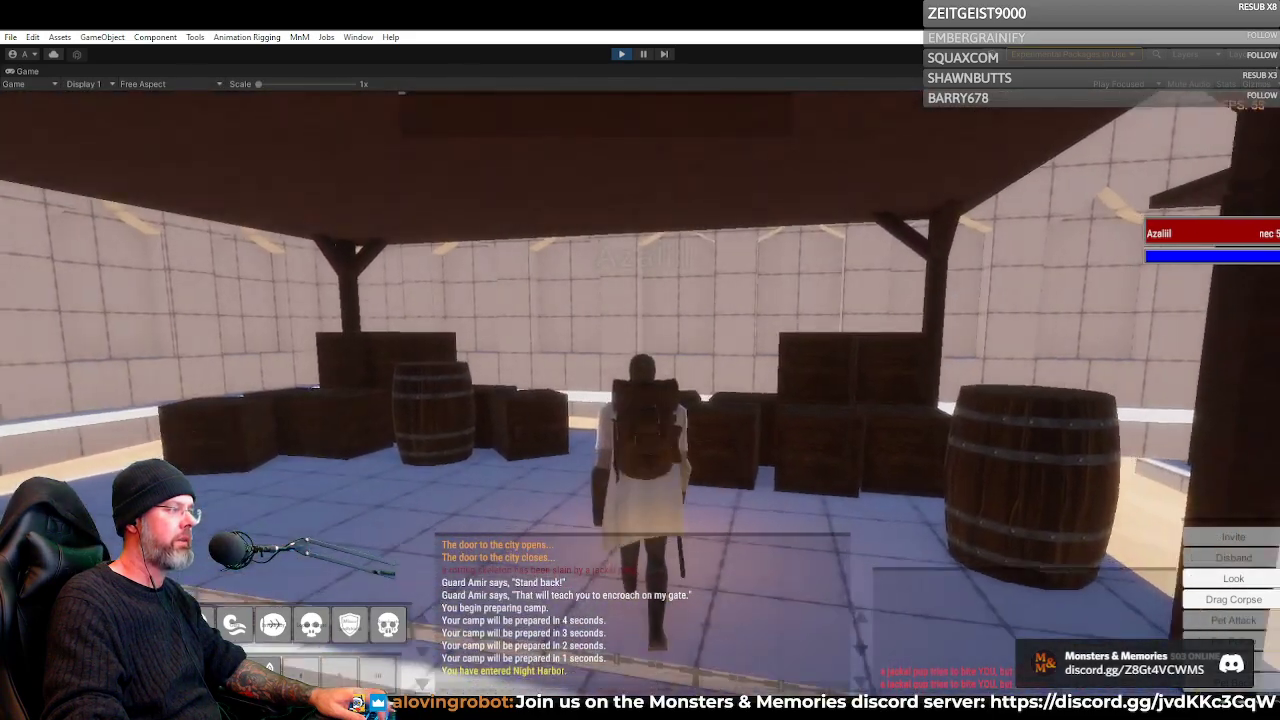
# Return the Necromancer to the sea wall and run along the water's edge past the raised wooden pier
pyautogui.press('d')
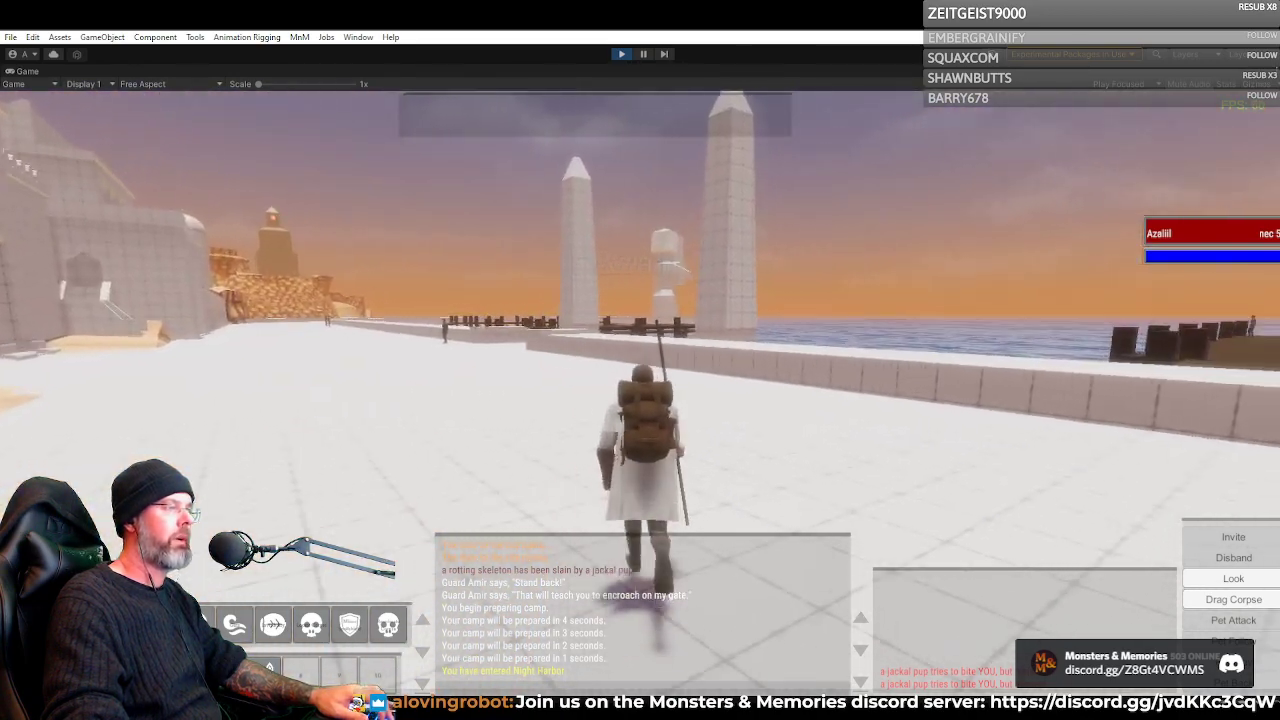
pyautogui.press('d')
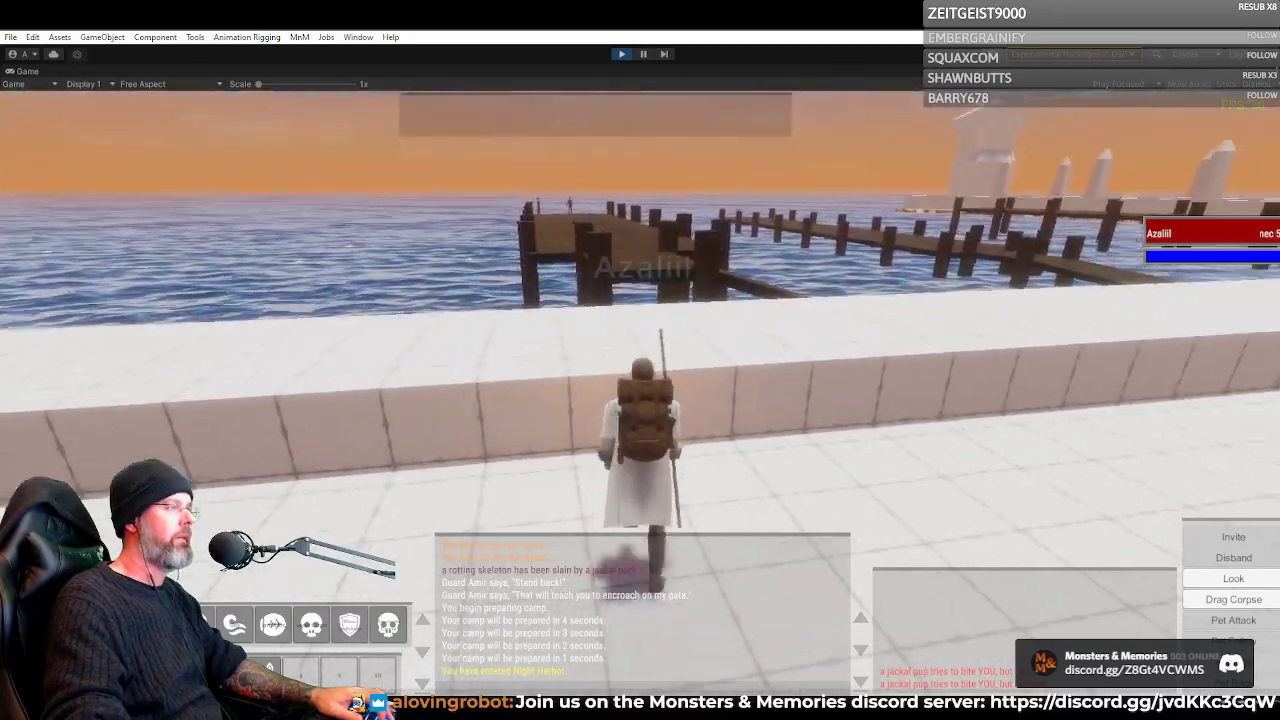
pyautogui.press('a')
pyautogui.press('w')
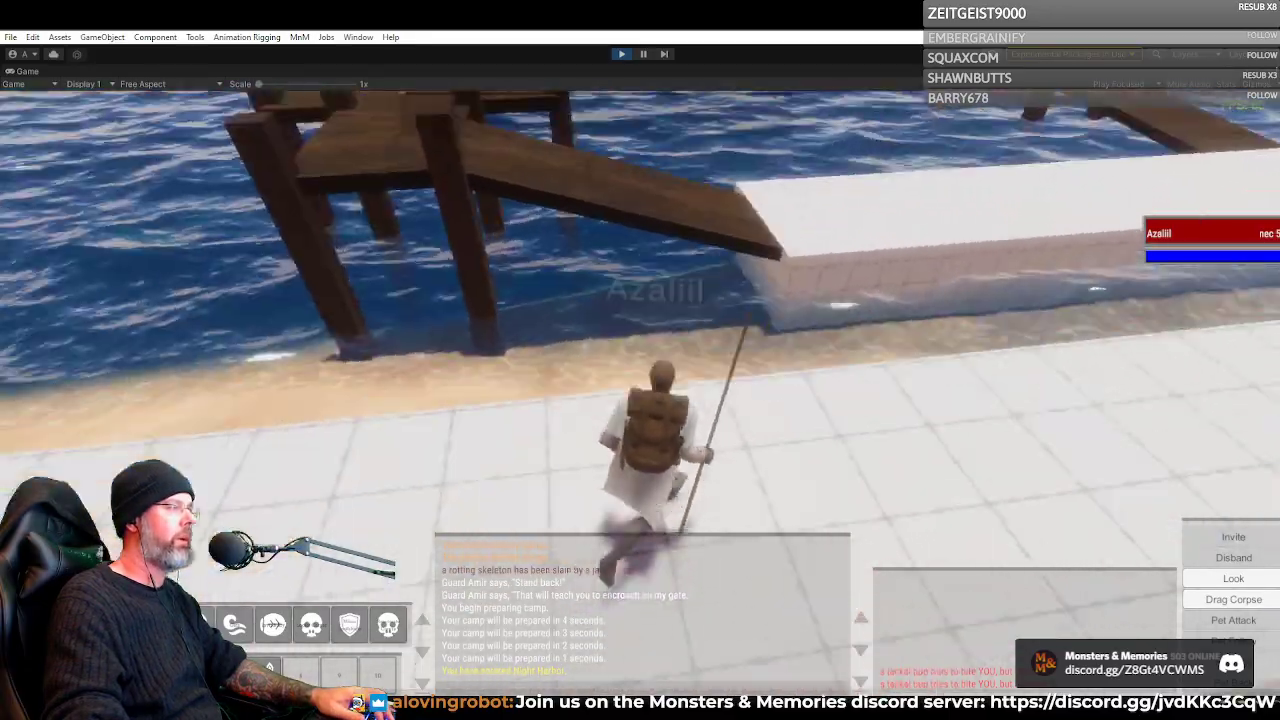
pyautogui.press('w')
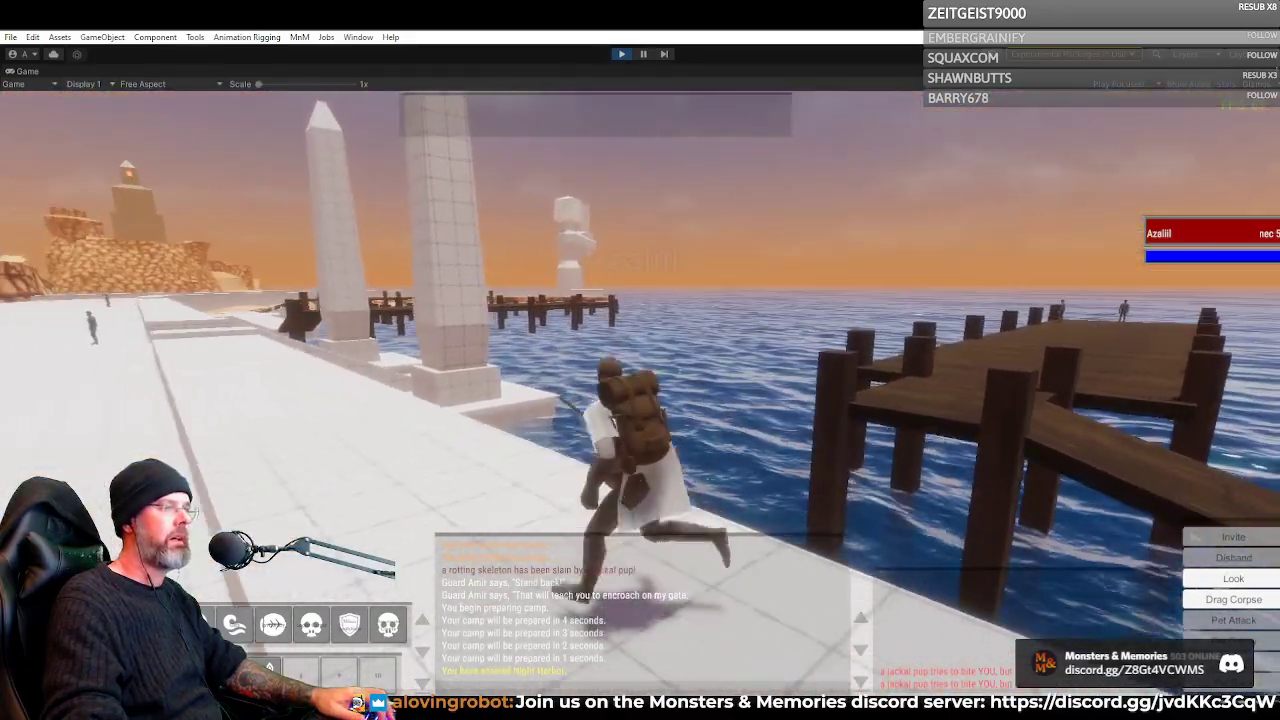
# Run the Necromancer along the promenade past the two obelisks and turn toward the arched gateway with the palm trees
pyautogui.press('a')
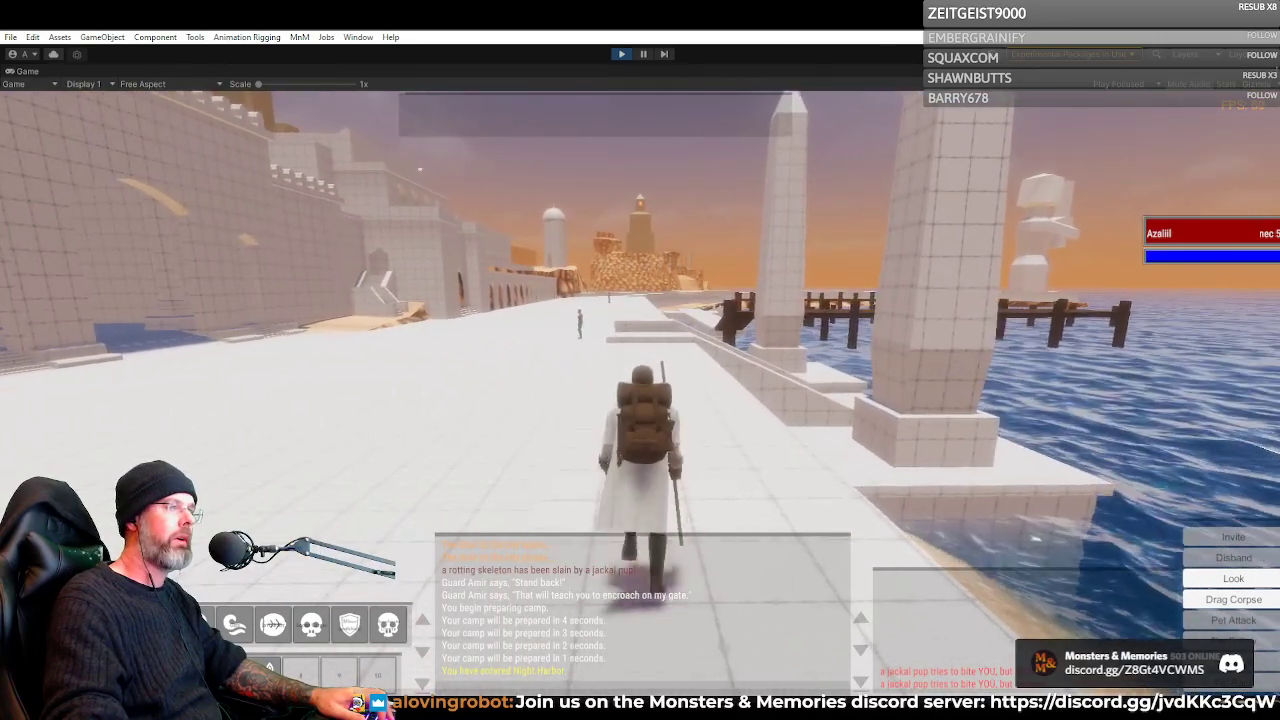
pyautogui.press('w')
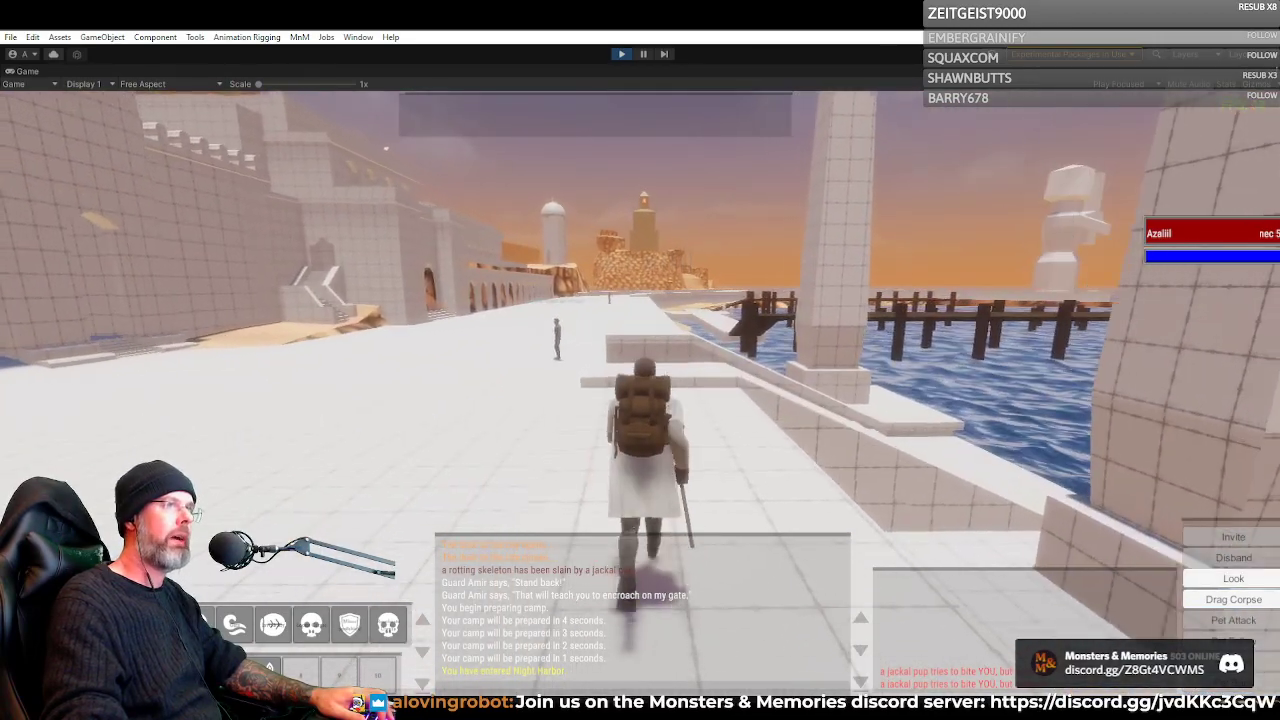
pyautogui.press('a')
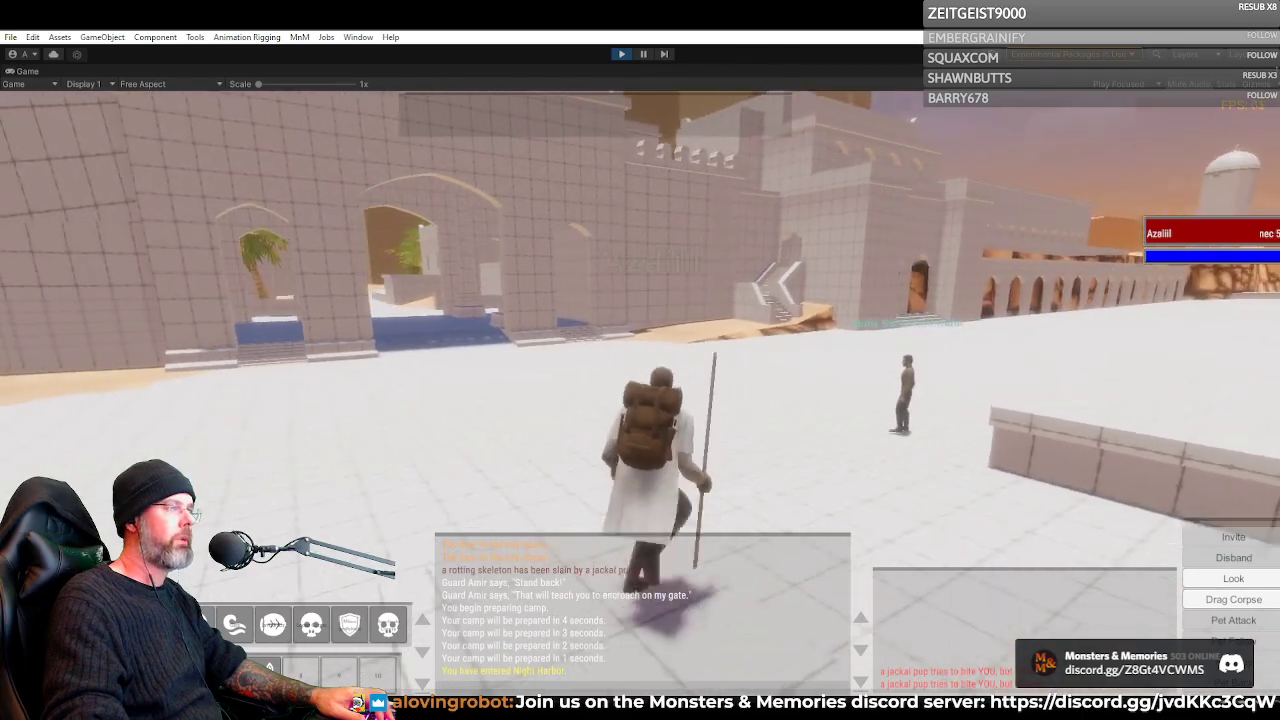
# Run the Necromancer past the Monk Spell Merchant and along the promenade beside the wooden piers to the long arcade
pyautogui.press('d')
pyautogui.press('a')
pyautogui.press('space')
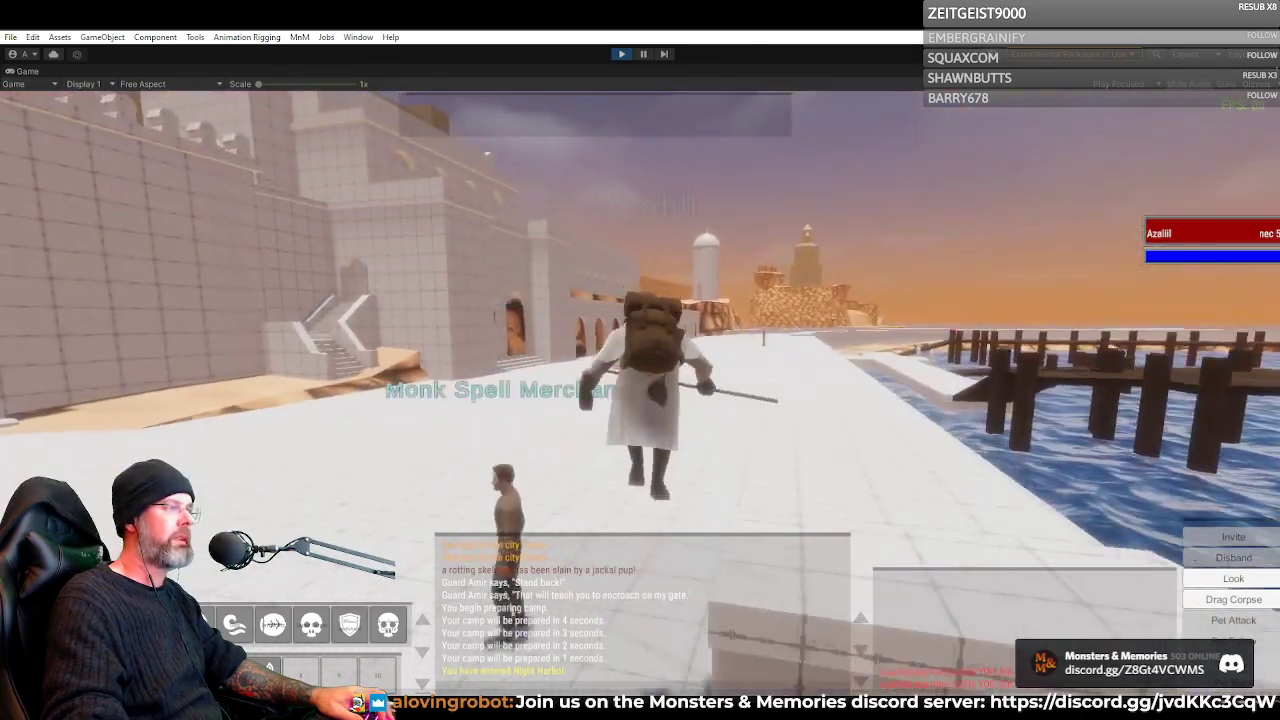
pyautogui.press('d')
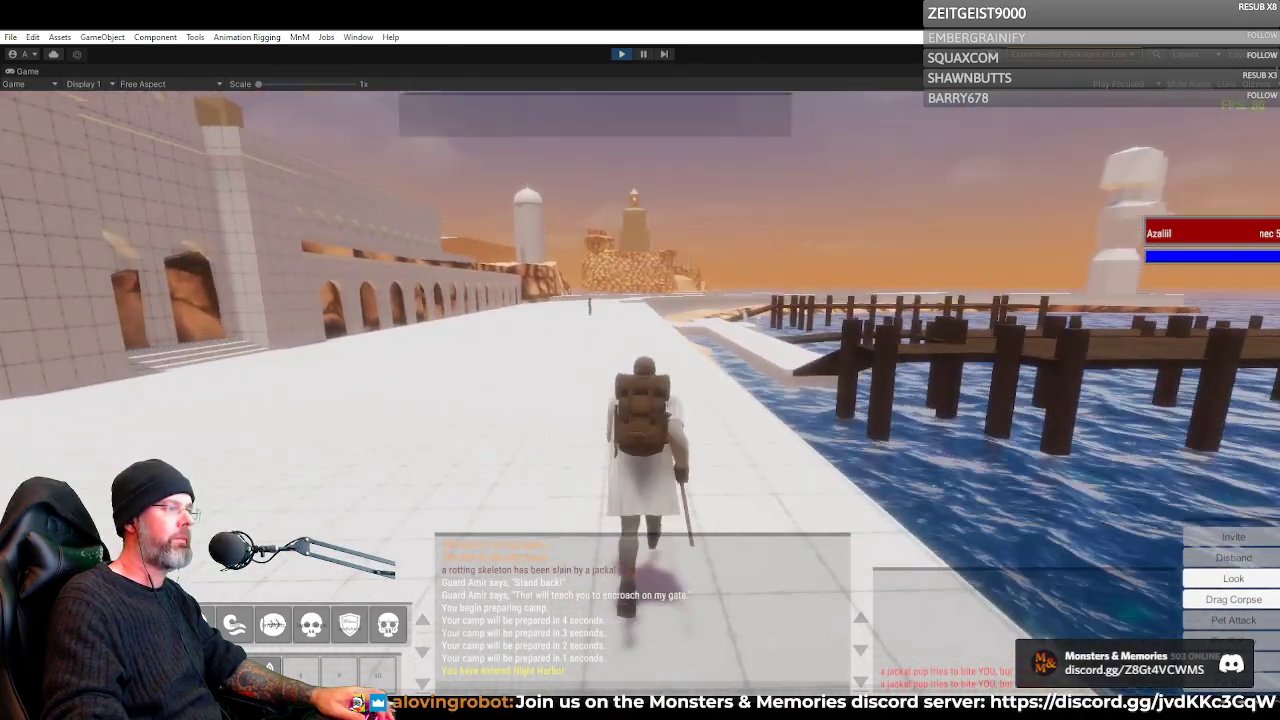
pyautogui.press('a')
pyautogui.press('d')
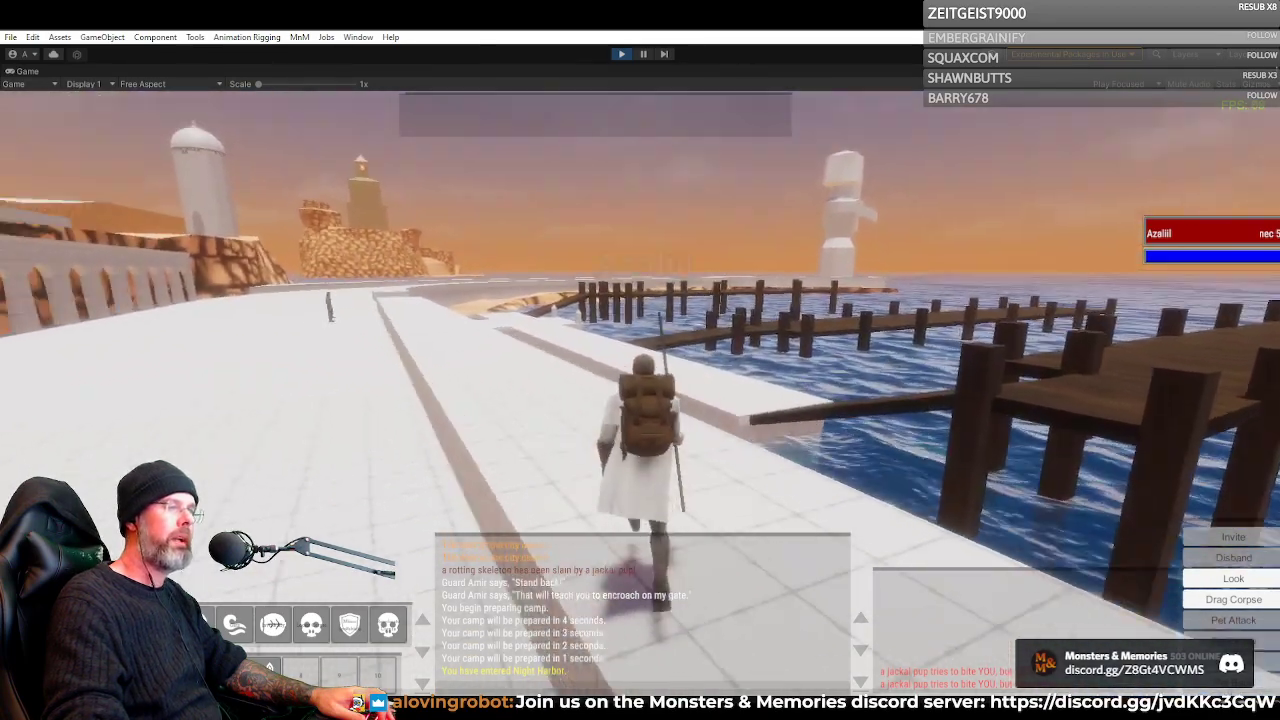
pyautogui.press('a')
pyautogui.press('d')
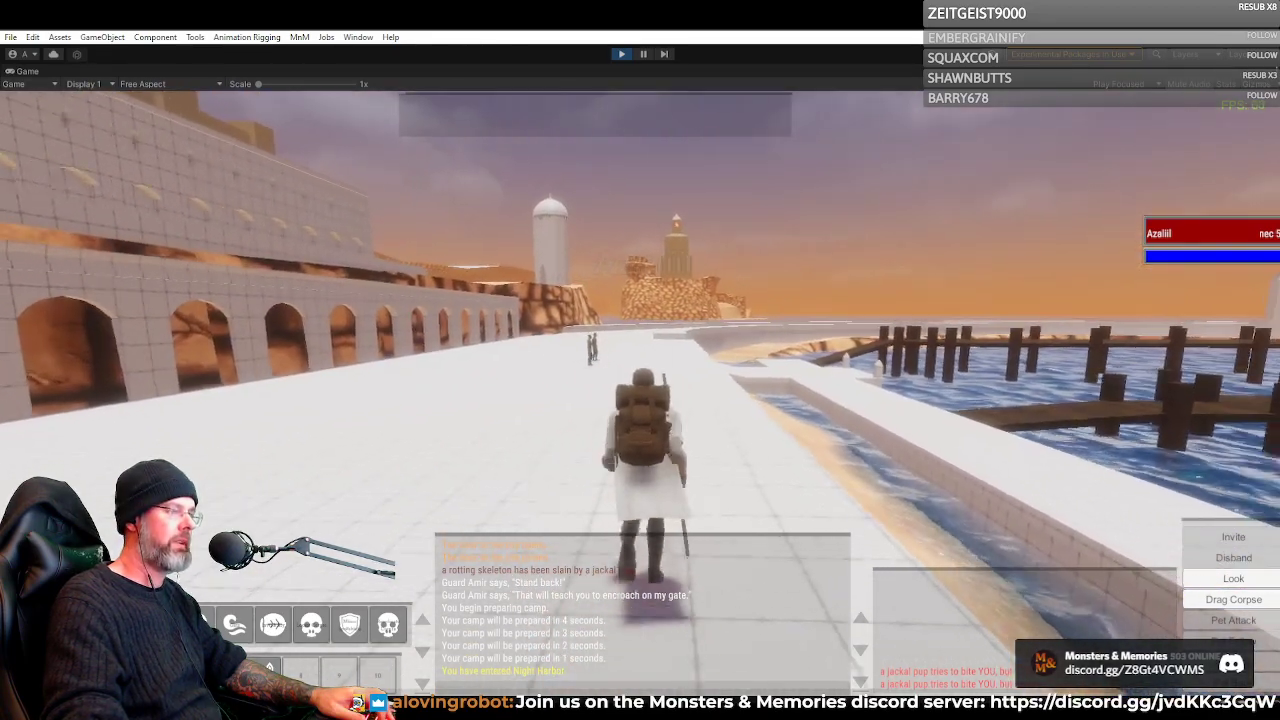
# Run the Necromancer past the Navigation Trainer to the end of the arcade, then turn back along the sea wall
pyautogui.press('w')
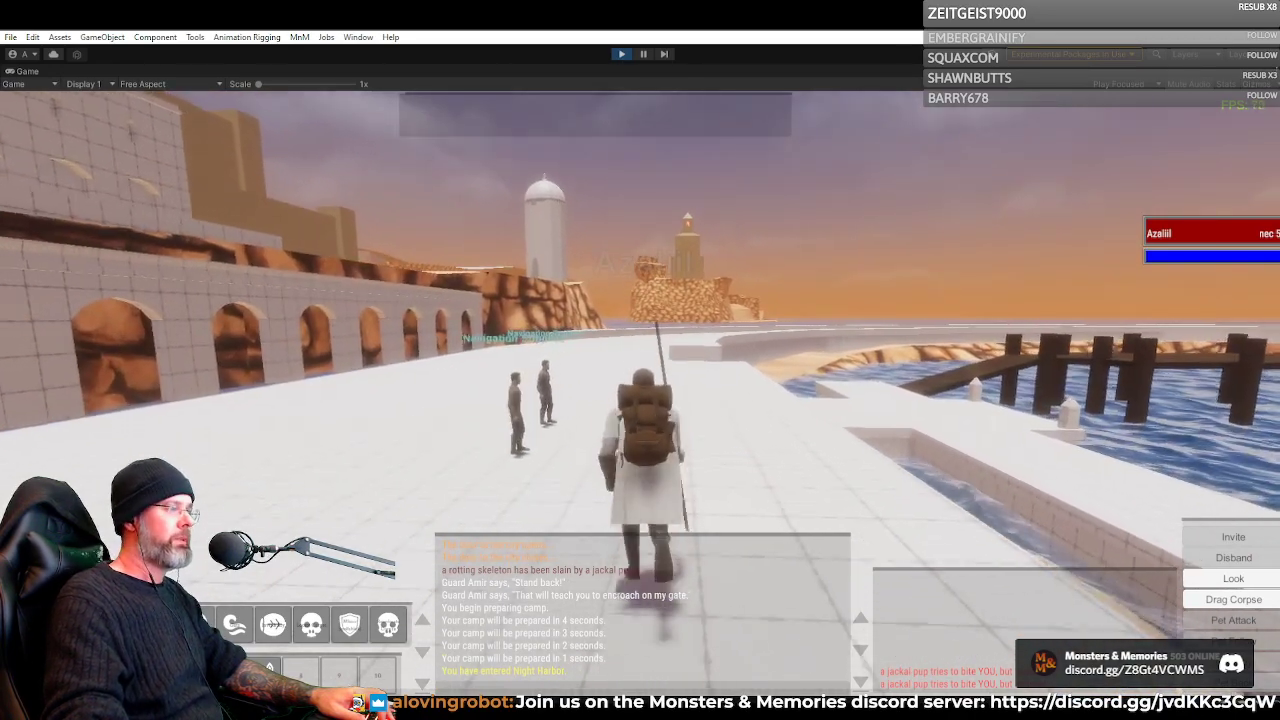
pyautogui.press('d')
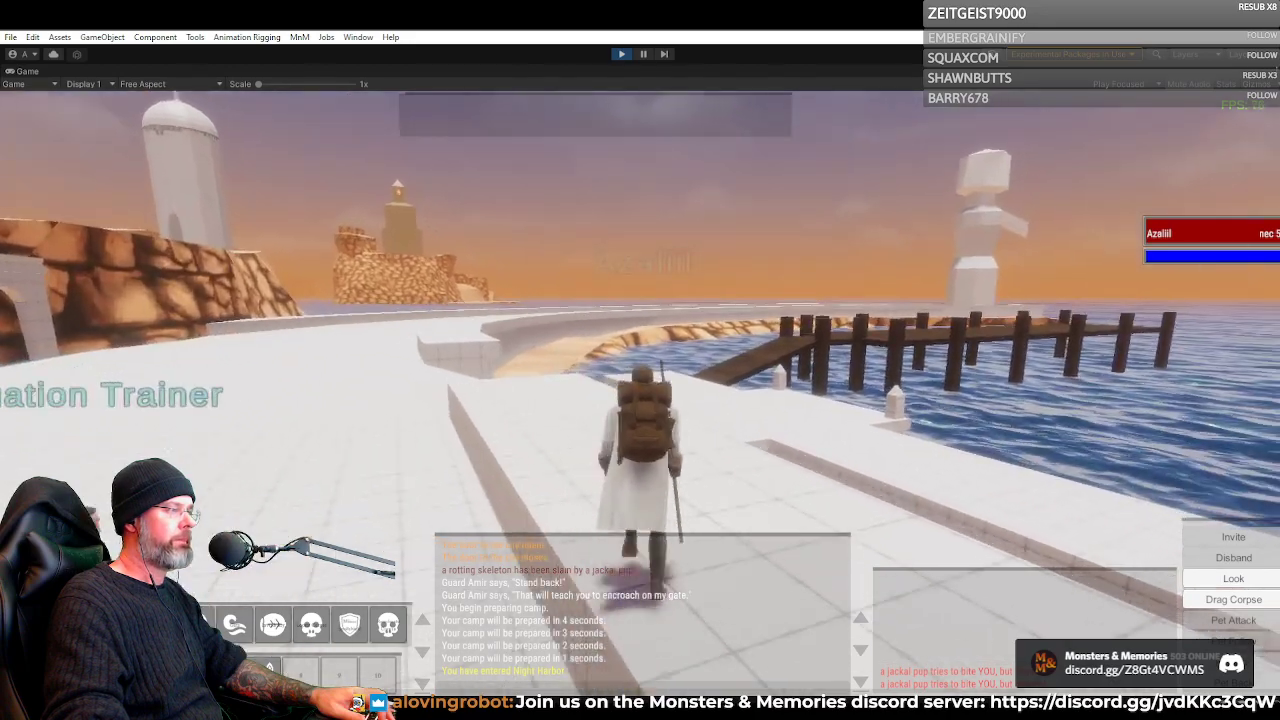
pyautogui.press('a')
pyautogui.press('a')
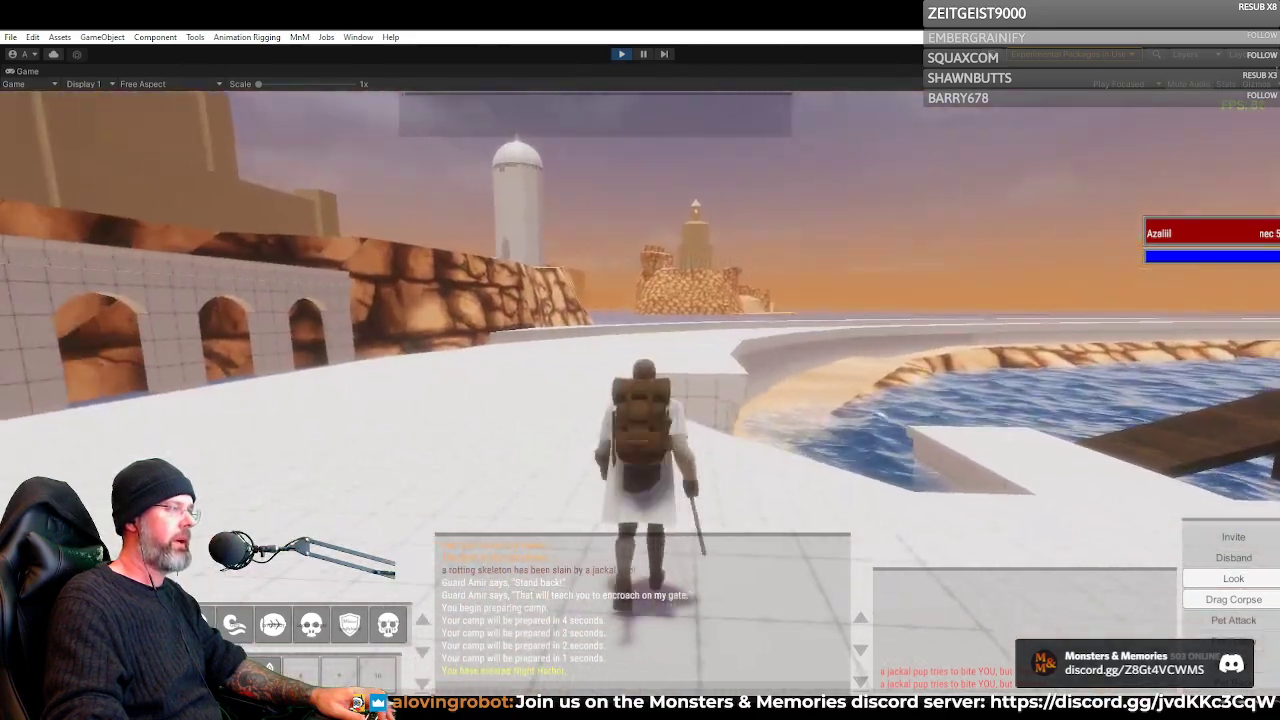
pyautogui.press('w')
pyautogui.press('d')
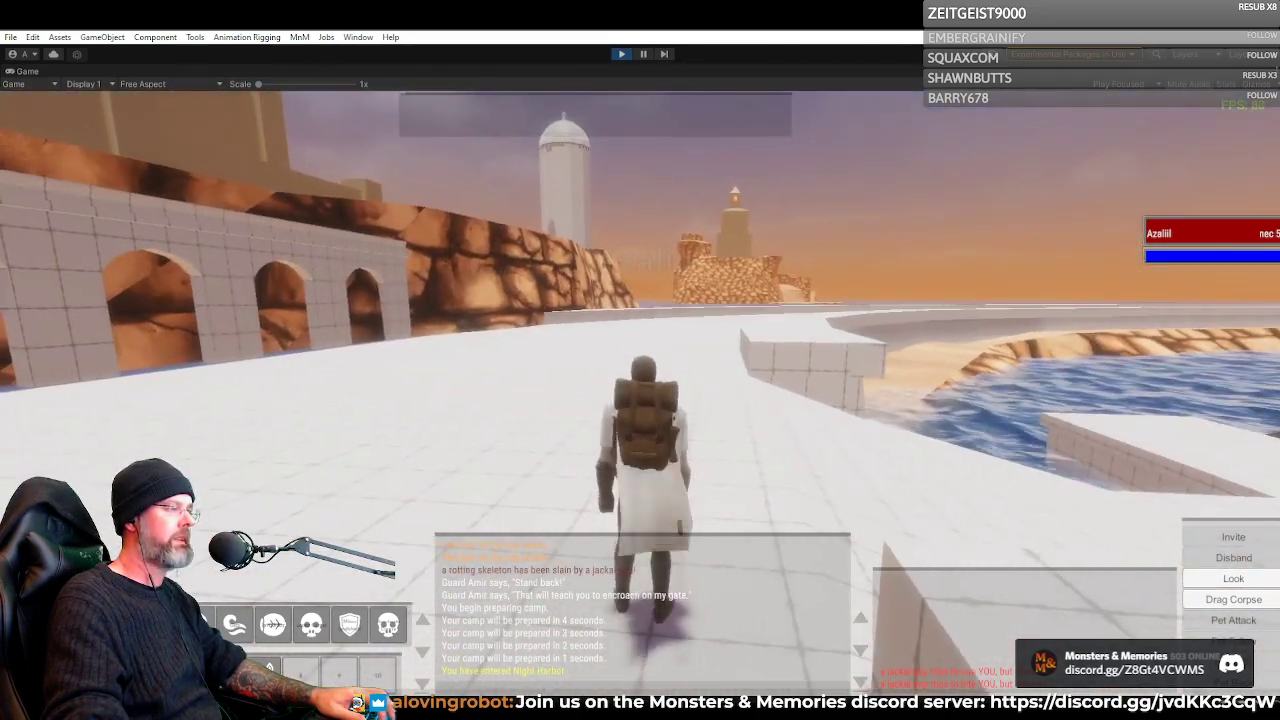
pyautogui.press('a')
pyautogui.press('d')
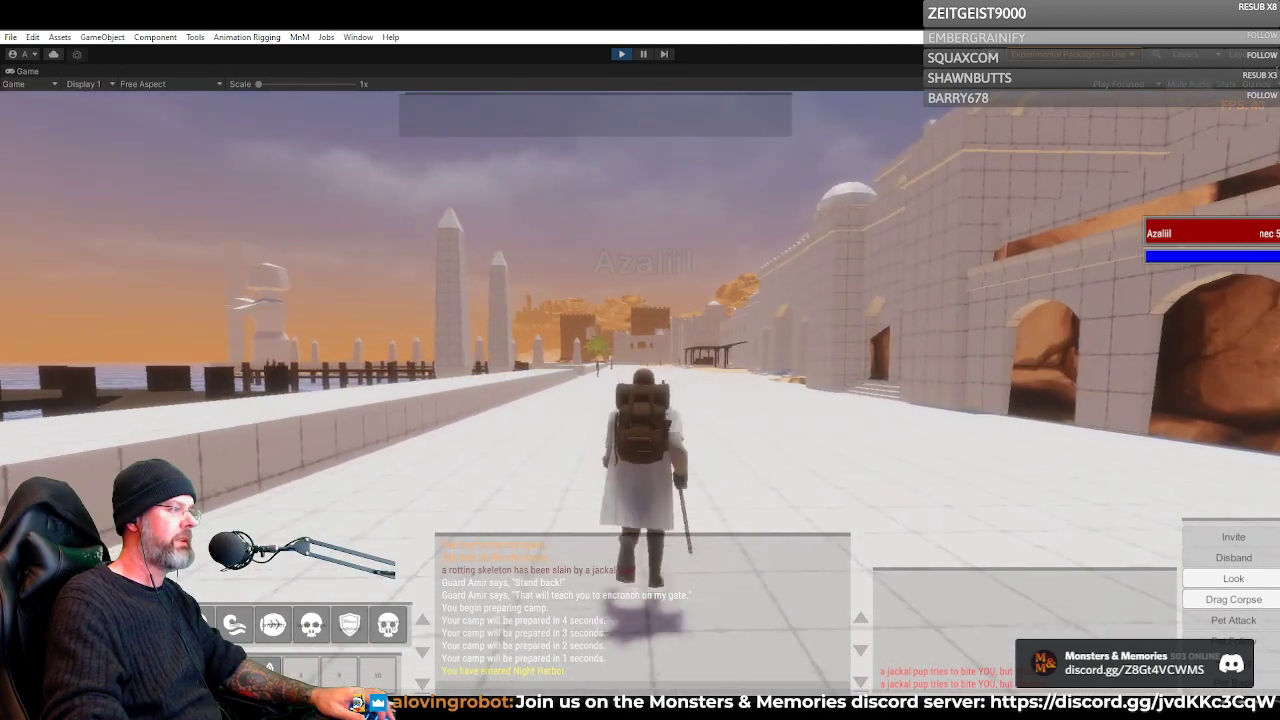
# Run the Necromancer back along the promenade toward the obelisks and turn to the stepped, arched building openings
pyautogui.press('d')
pyautogui.press('a')
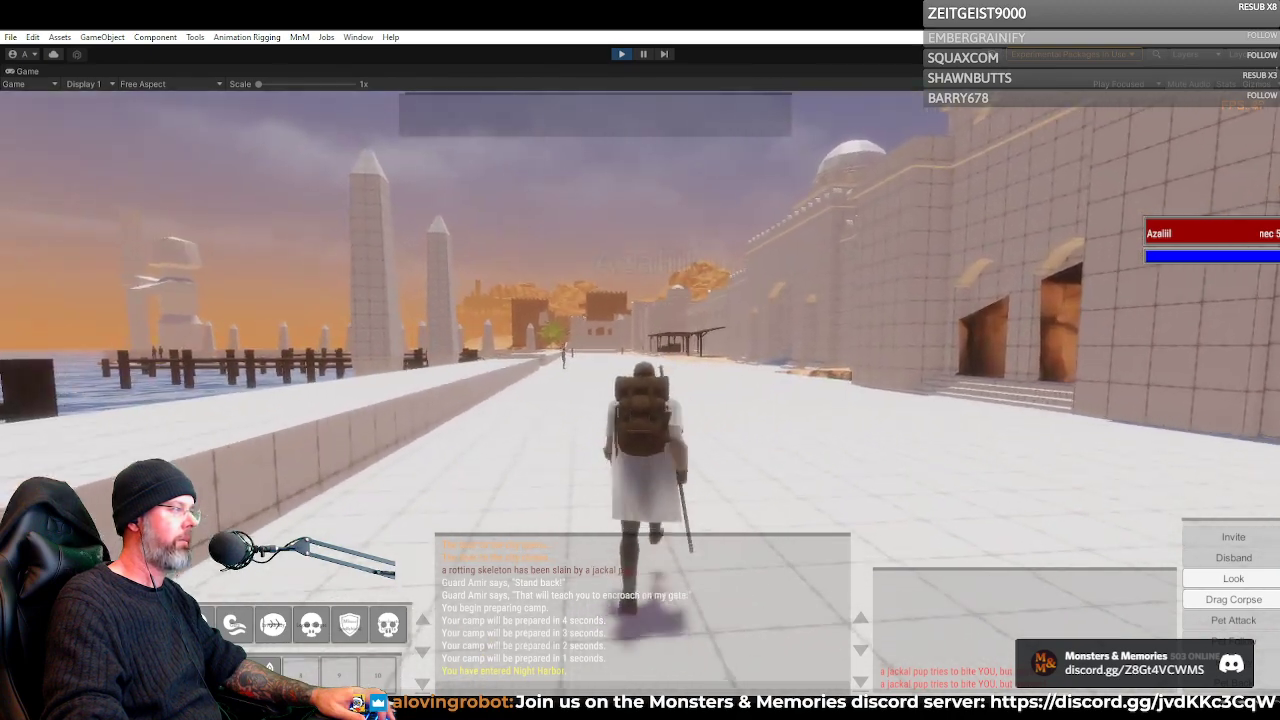
pyautogui.press('d')
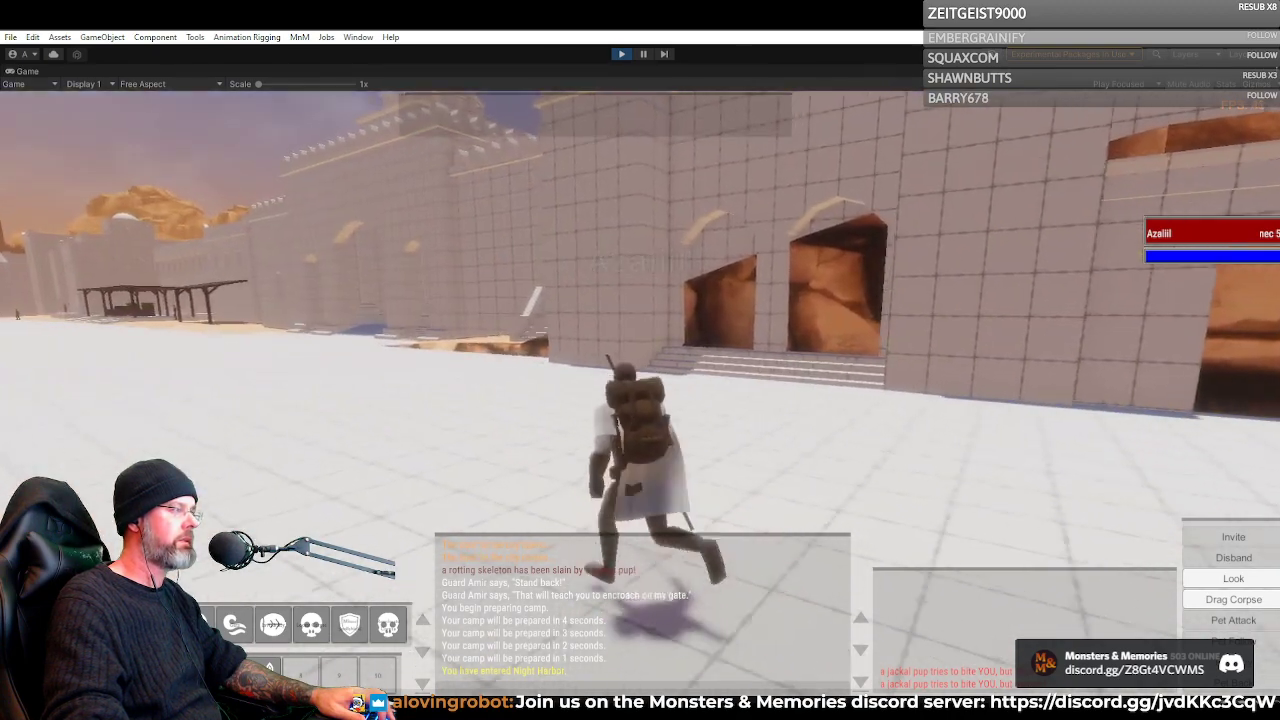
pyautogui.press('a')
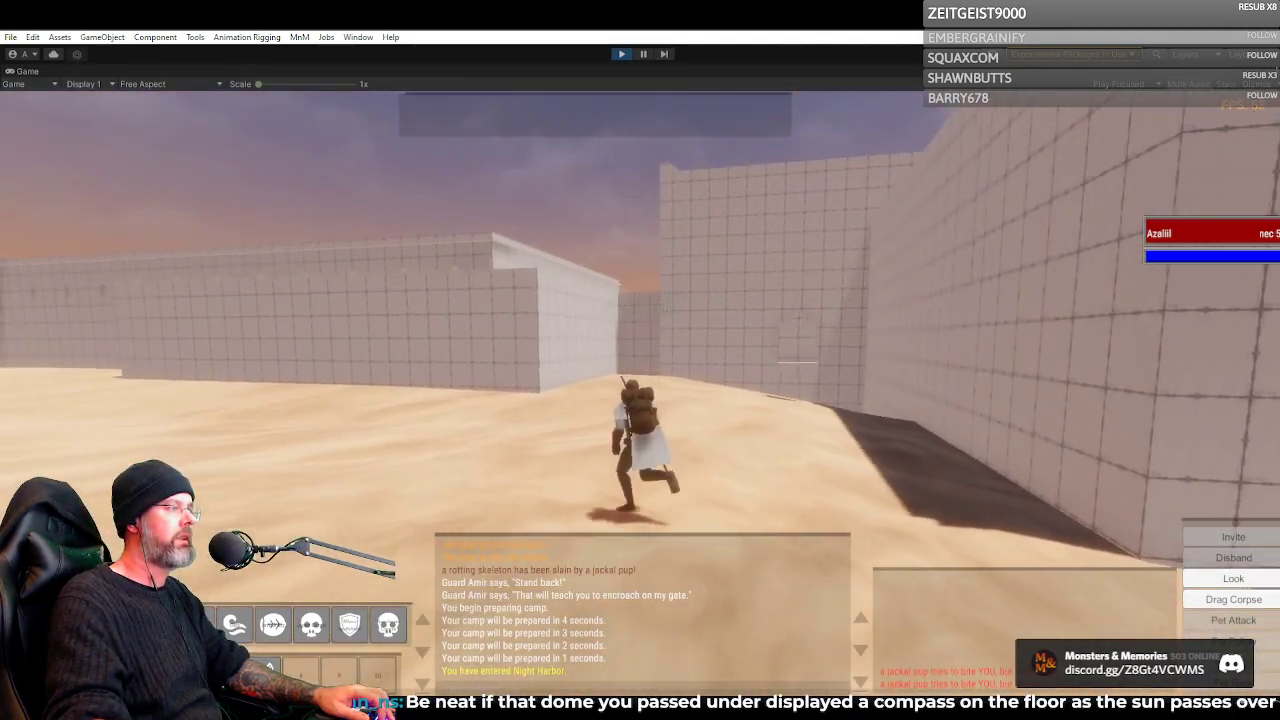
# Run the Necromancer from the sandy yard through the vaulted archway and out to the paved street with palm trees
pyautogui.press('a')
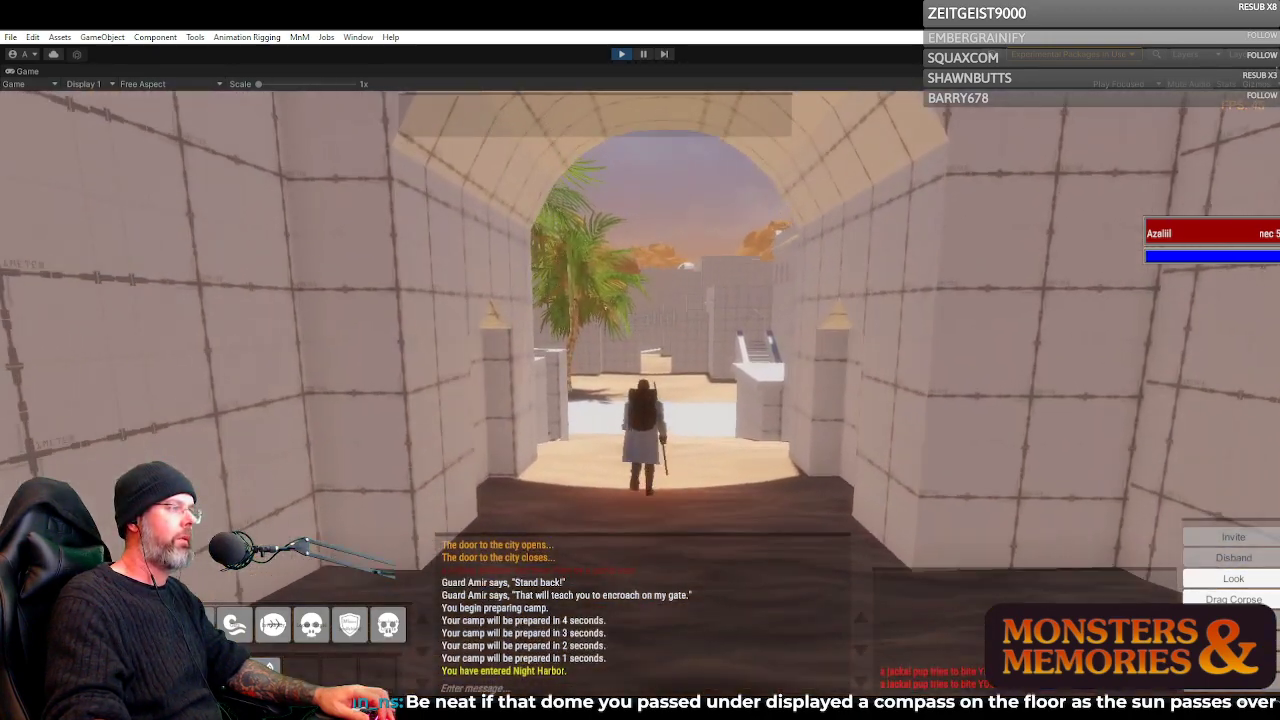
pyautogui.press('w')
pyautogui.scroll(5, 640, 392)
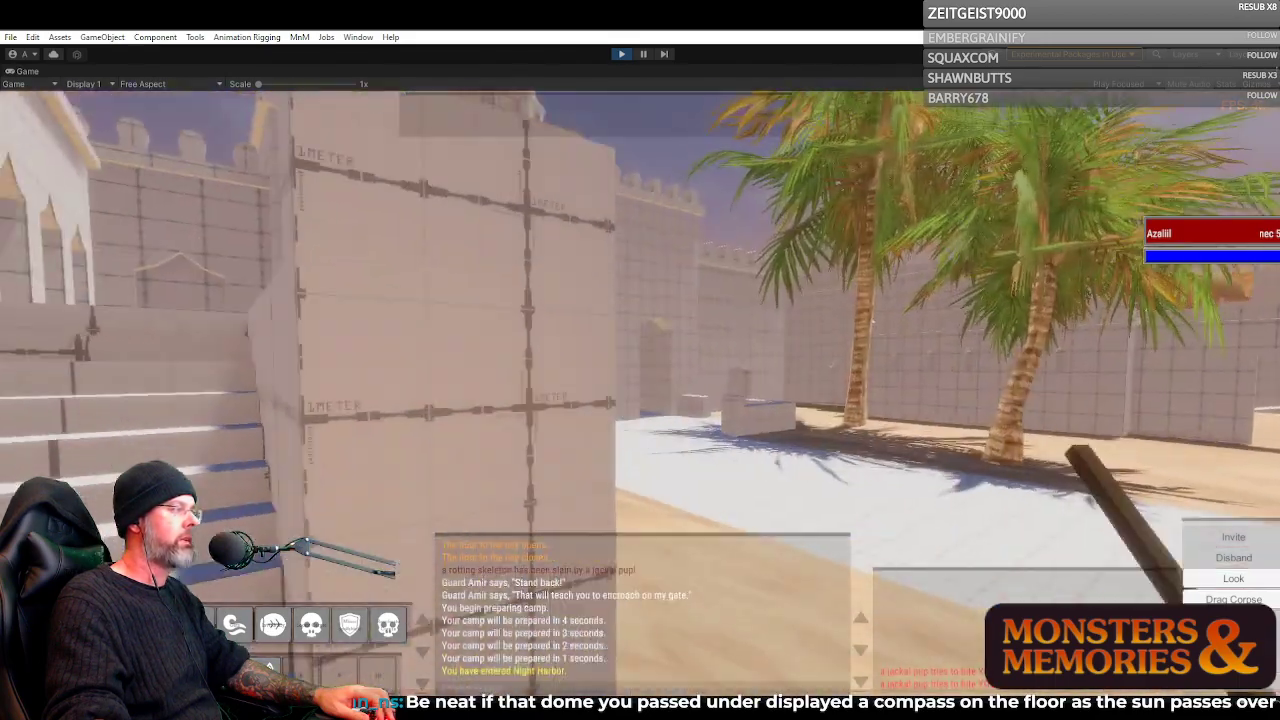
pyautogui.press('w')
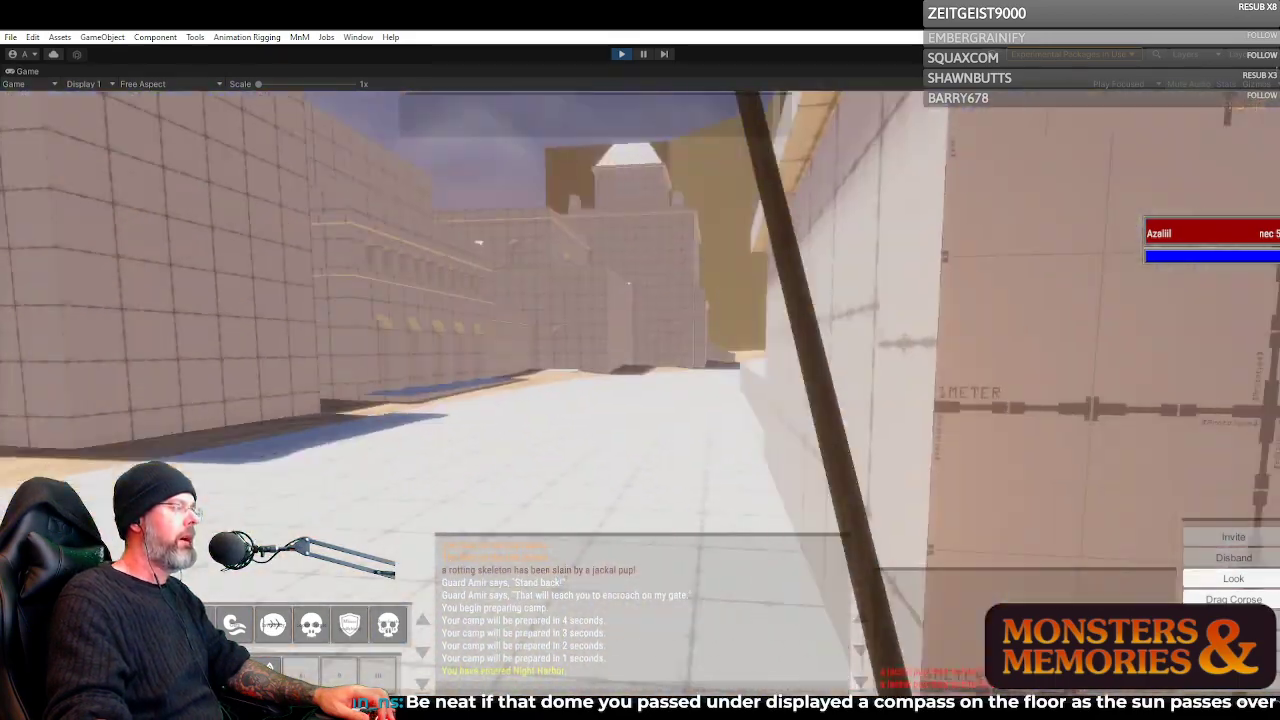
# Run the Necromancer through the small arched doorway into the sandy courtyard and face the gateway beside the staircase
pyautogui.press('w')
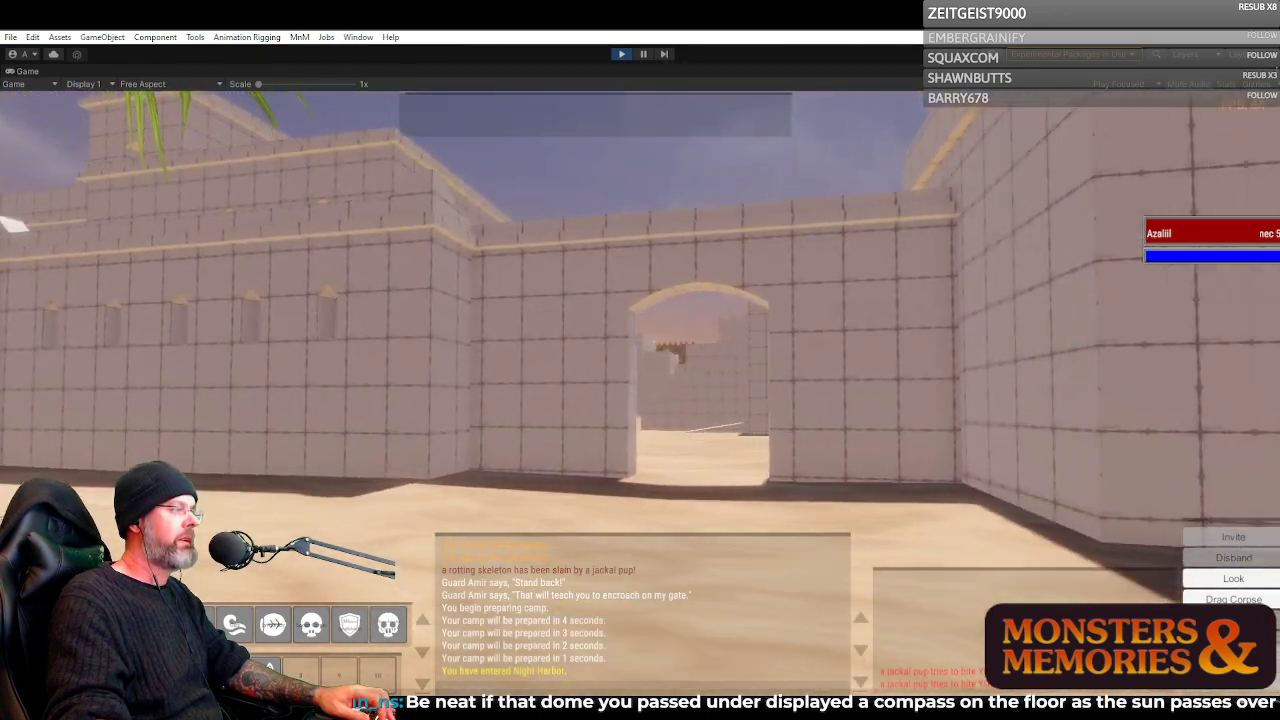
pyautogui.press('w')
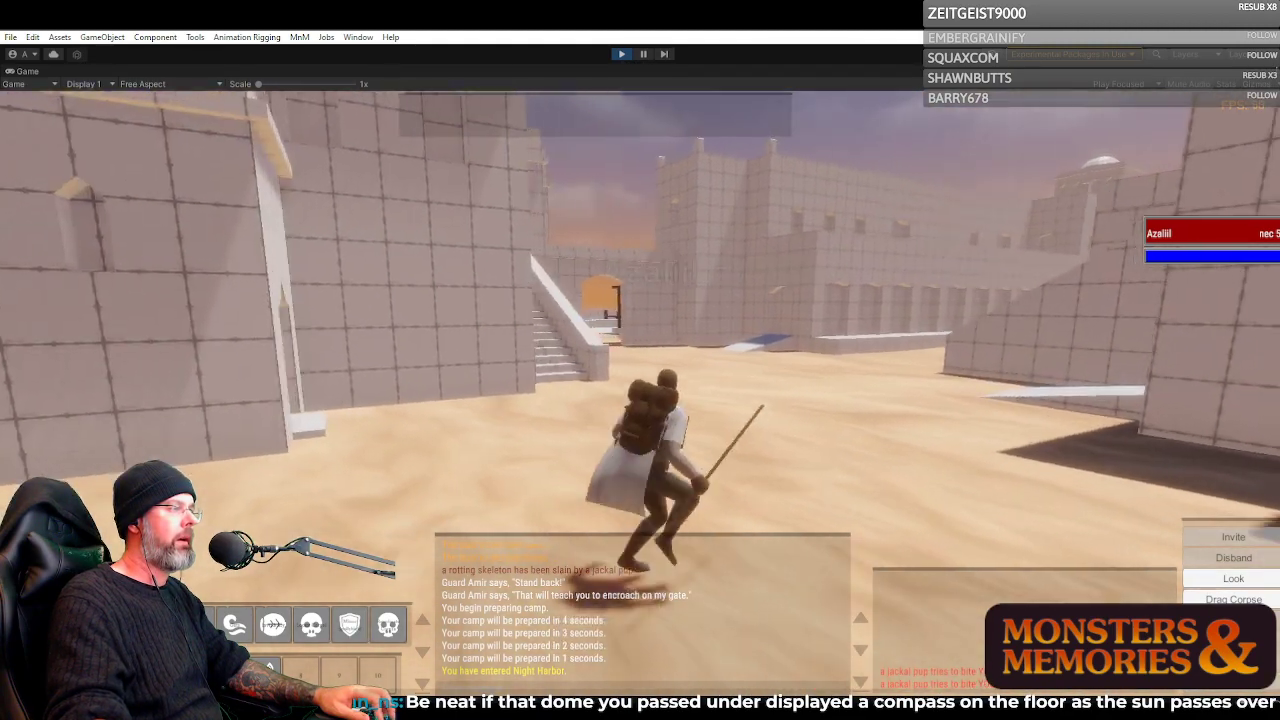
pyautogui.press('w')
pyautogui.press('w')
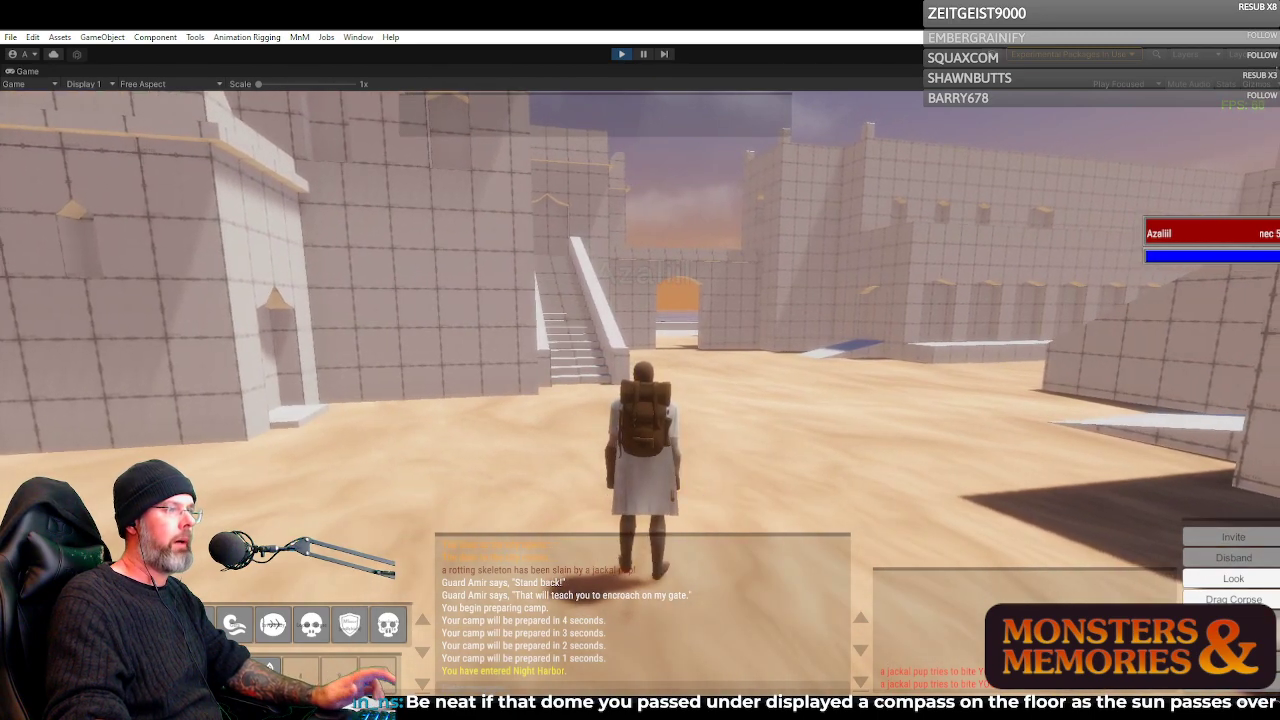
# Return the Necromancer through the small doorway and follow the paved street to the curved low wall
pyautogui.press('w')
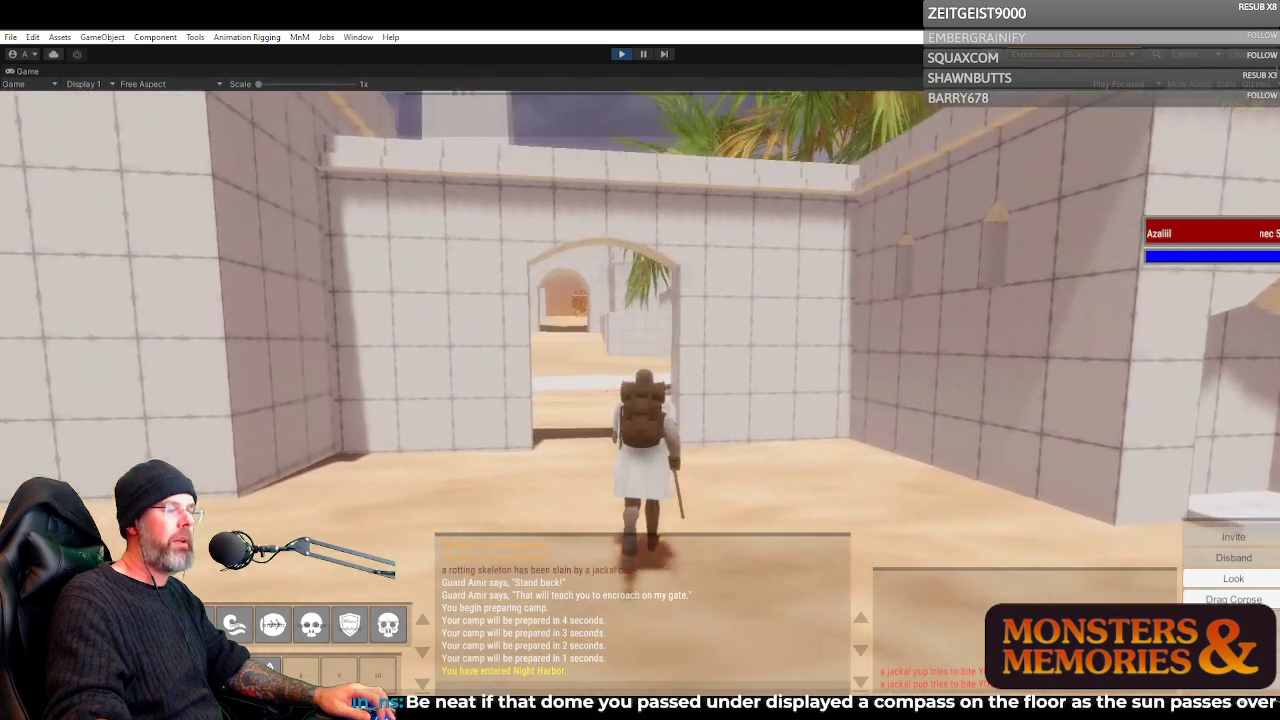
pyautogui.press('w')
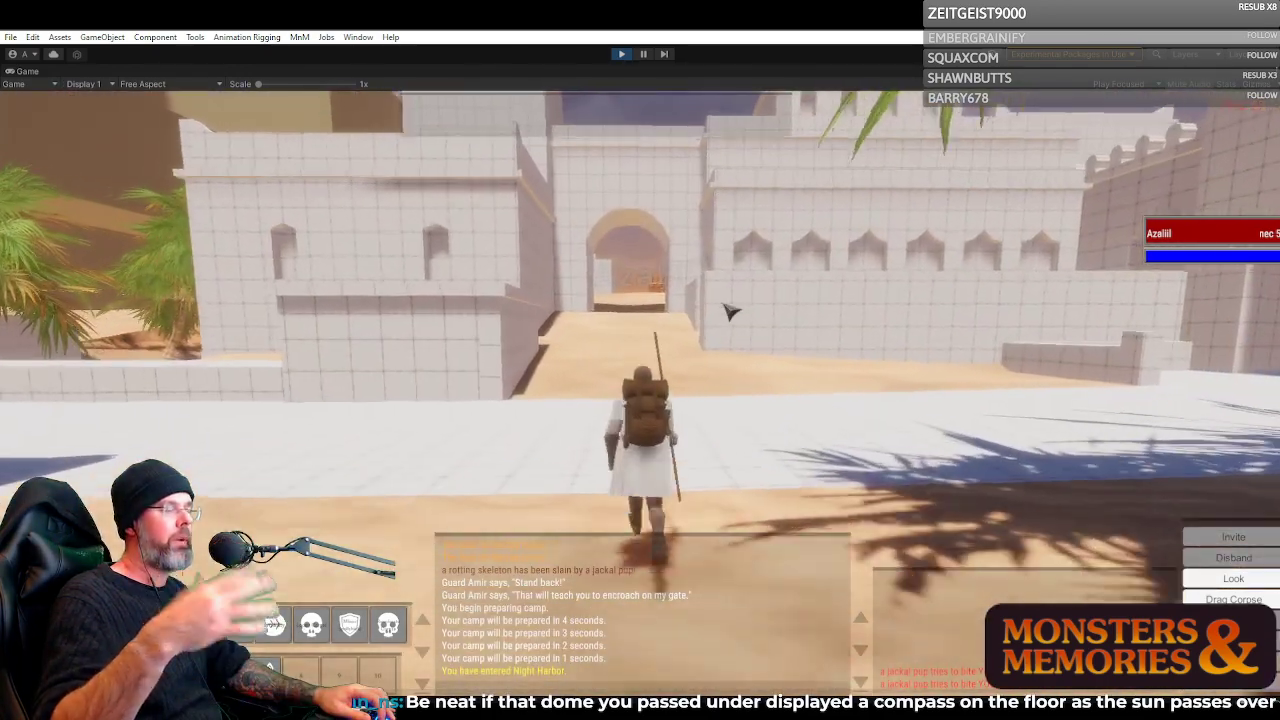
pyautogui.press('w')
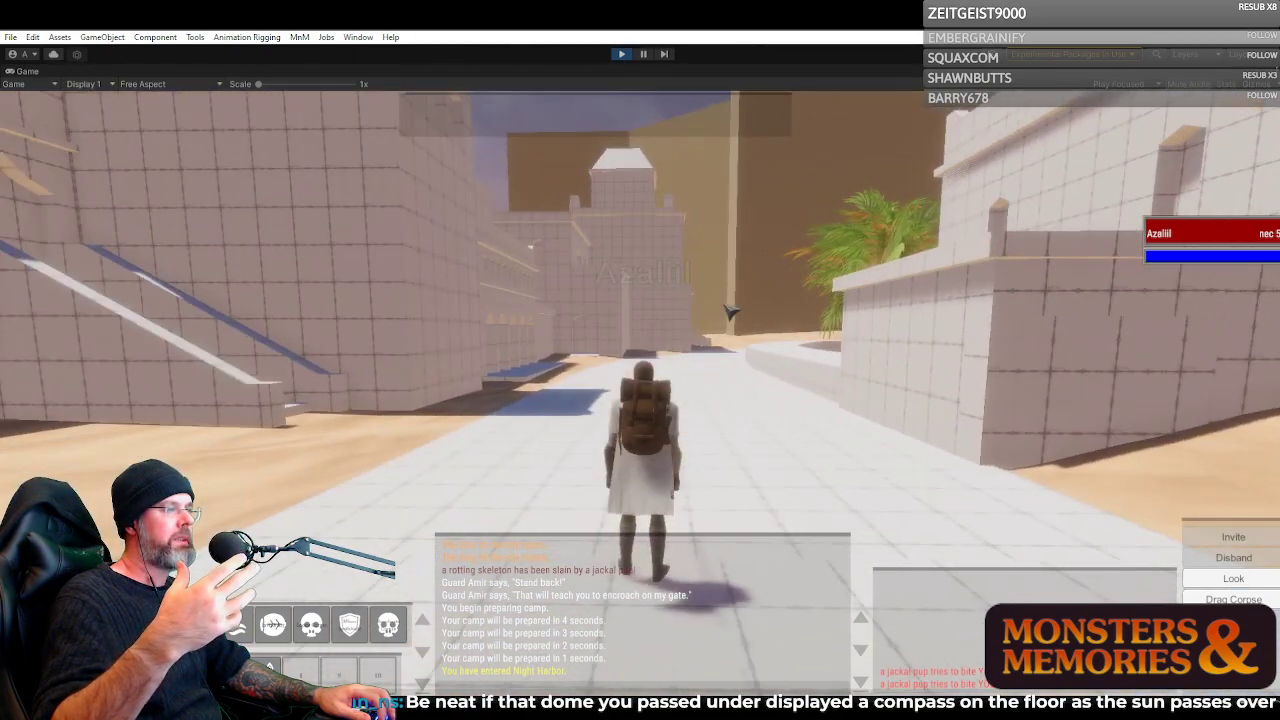
pyautogui.press('a')
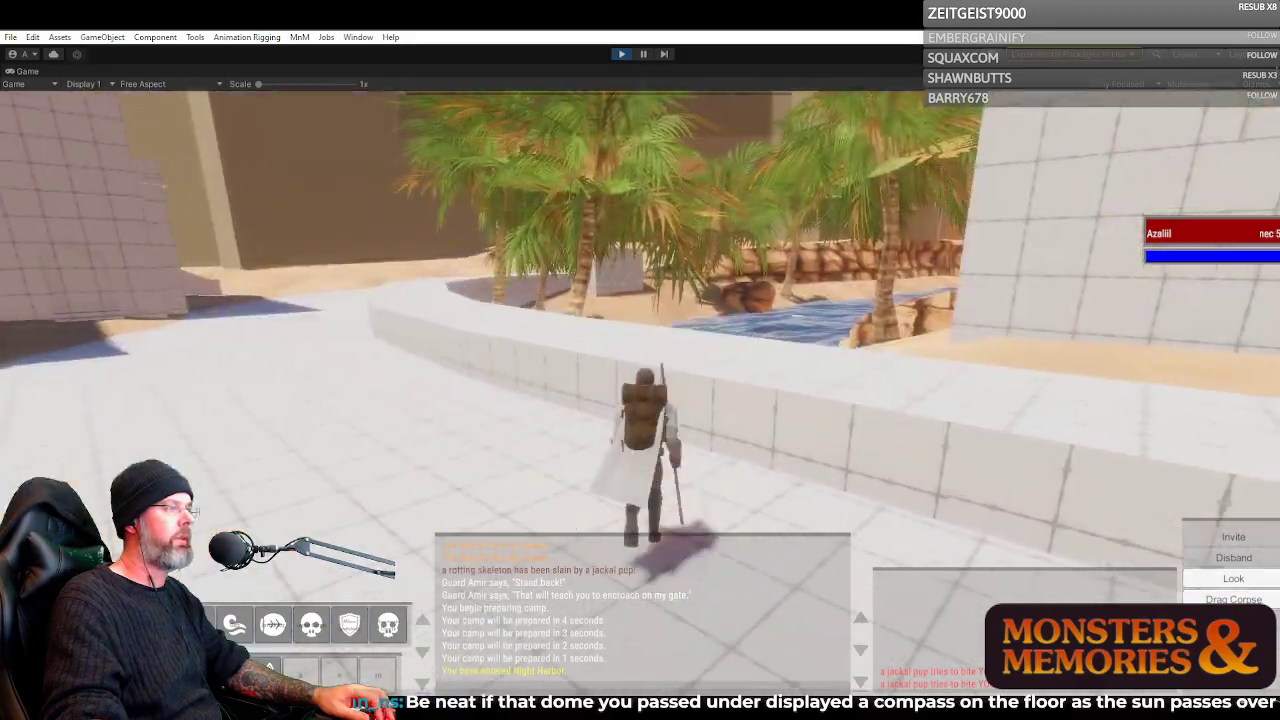
# Move the Necromancer onto the curved wall above the palm-lined inlet and view the water, rocks and banks
pyautogui.press('w')
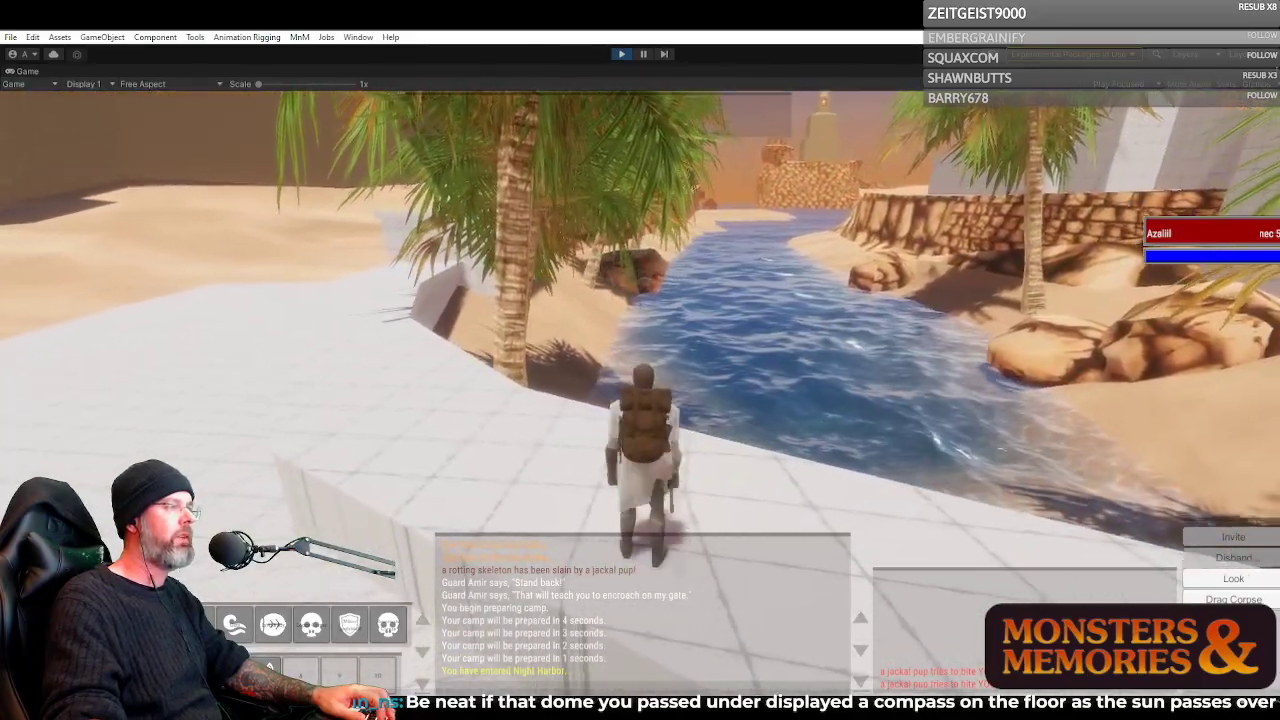
pyautogui.press('w')
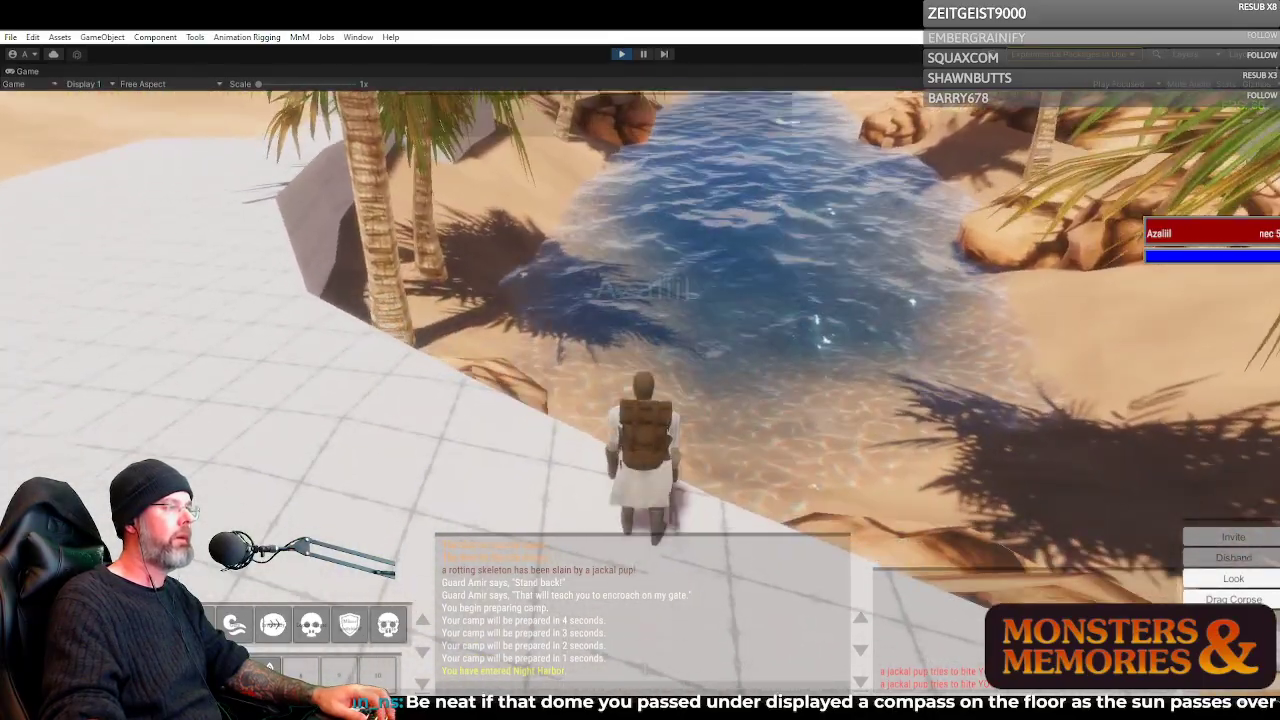
pyautogui.press('w')
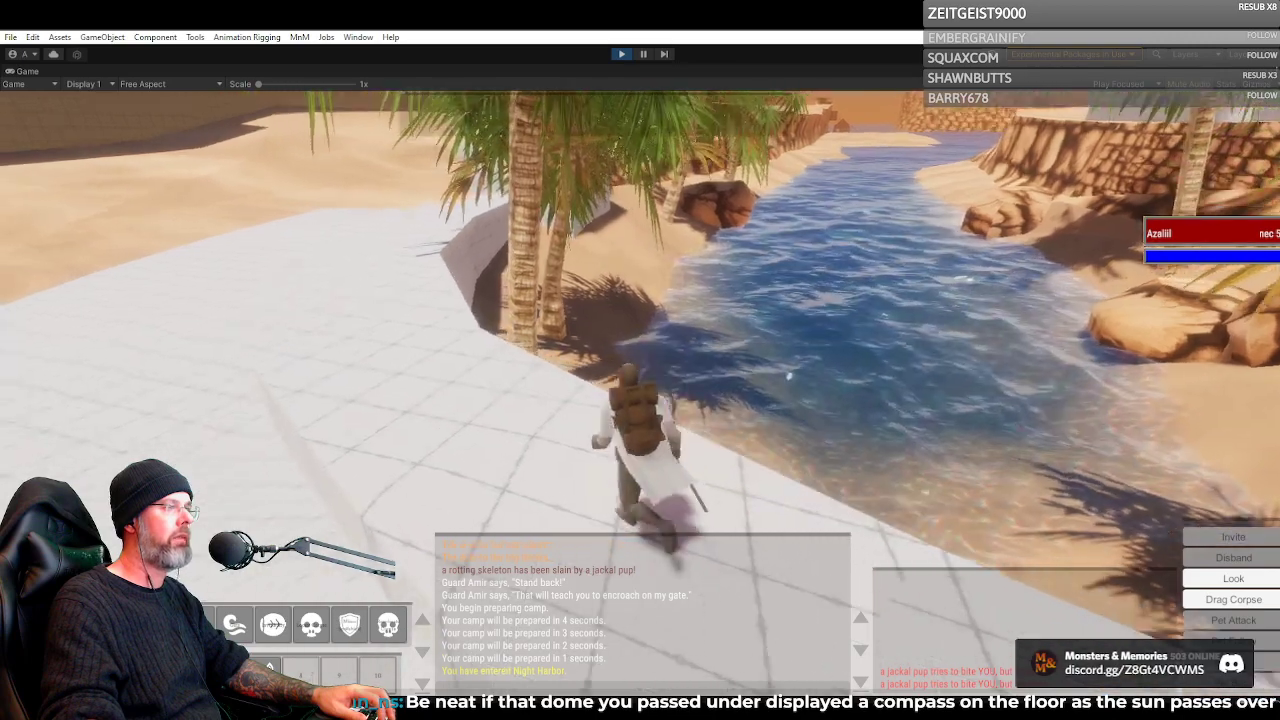
pyautogui.press('w')
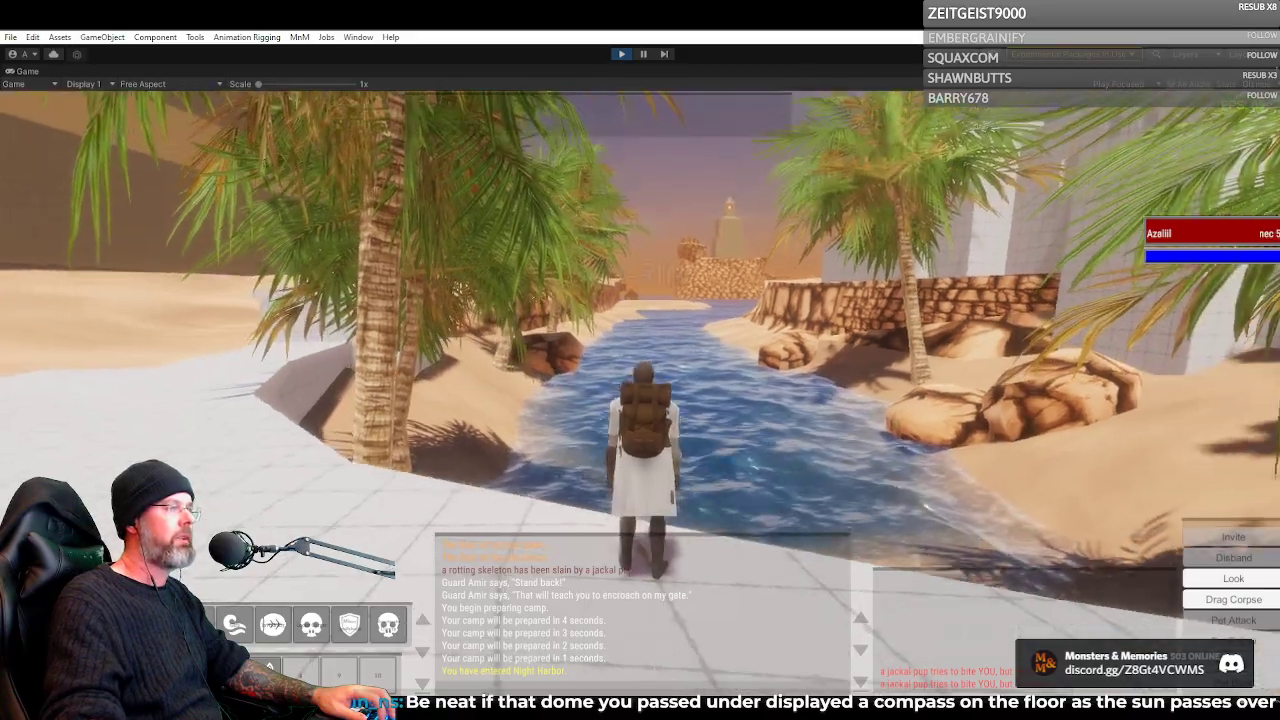
pyautogui.rightClick(725, 265)
pyautogui.press('w')
pyautogui.press('a')
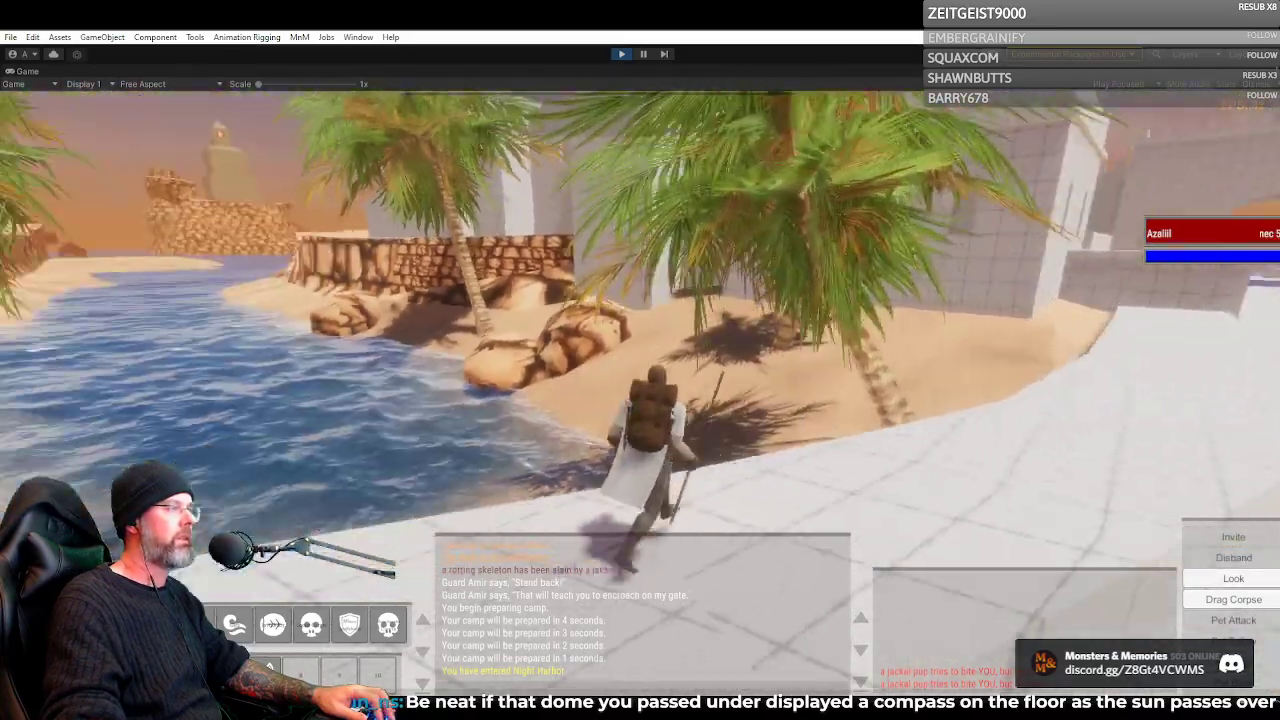
pyautogui.press('a')
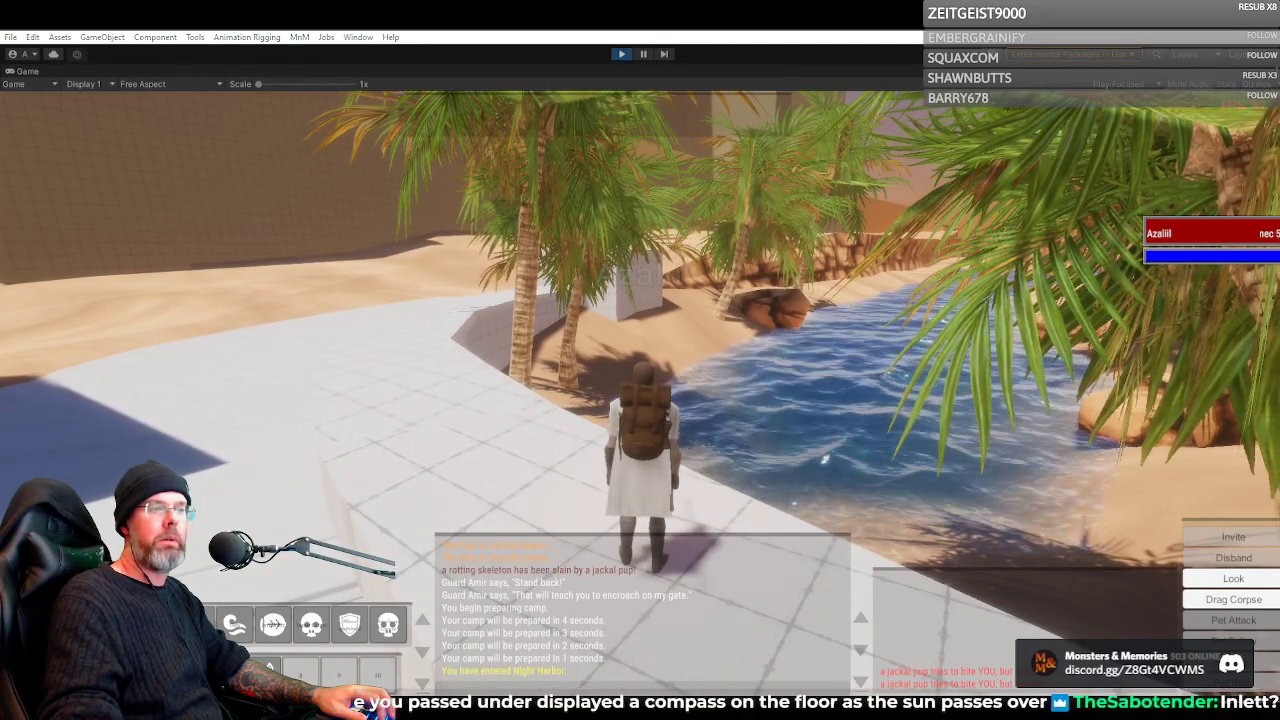
# Run the Necromancer from the inlet across the paving to the large block building with the outside staircase
pyautogui.press('d')
pyautogui.press('w')
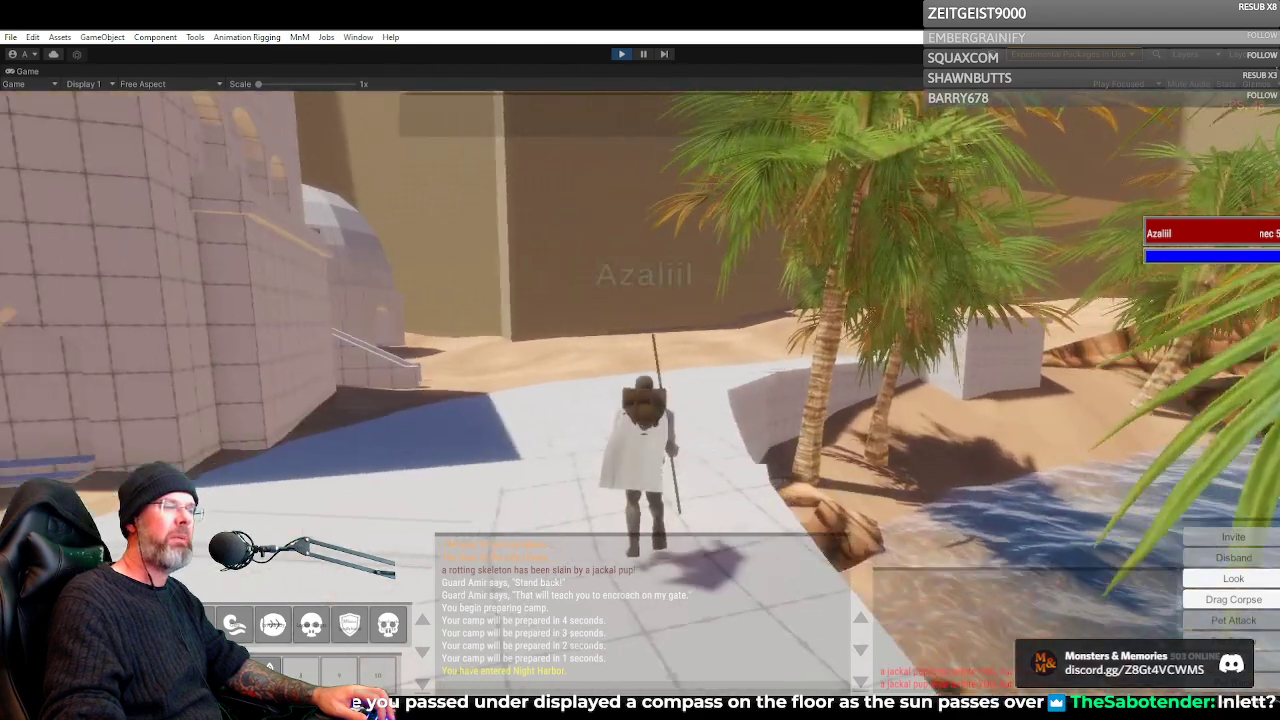
pyautogui.press('w')
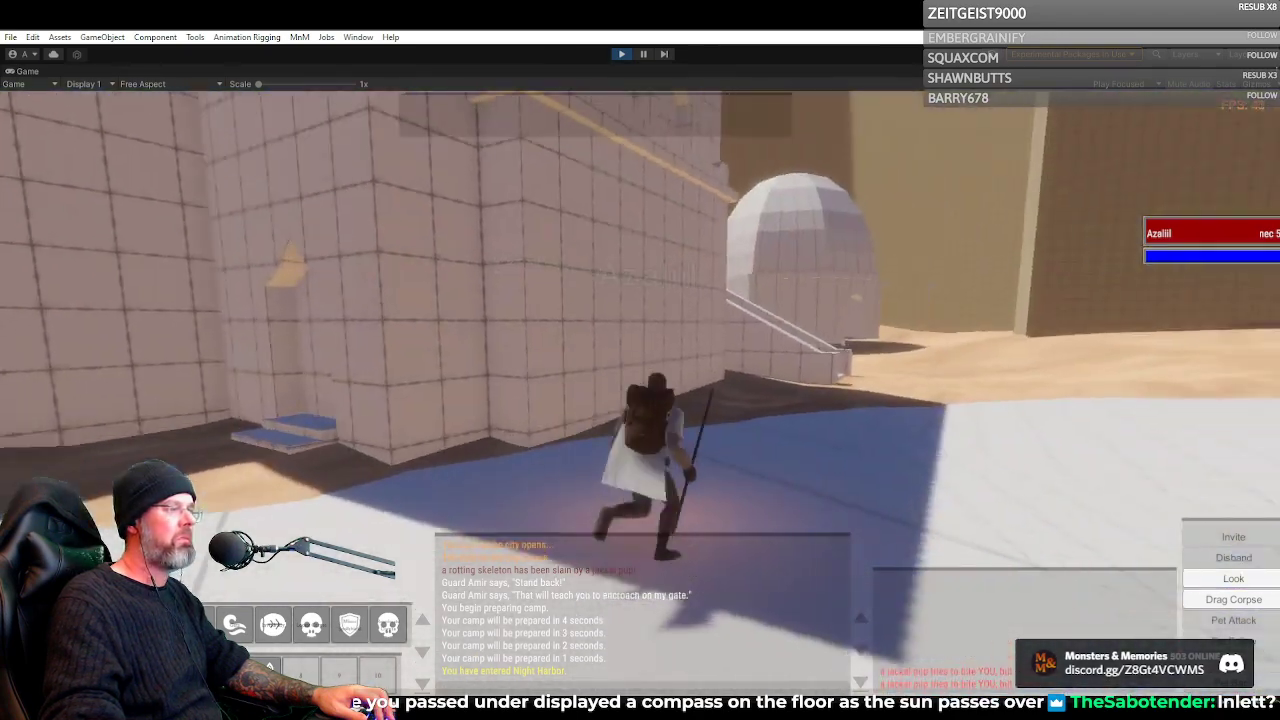
pyautogui.press('w')
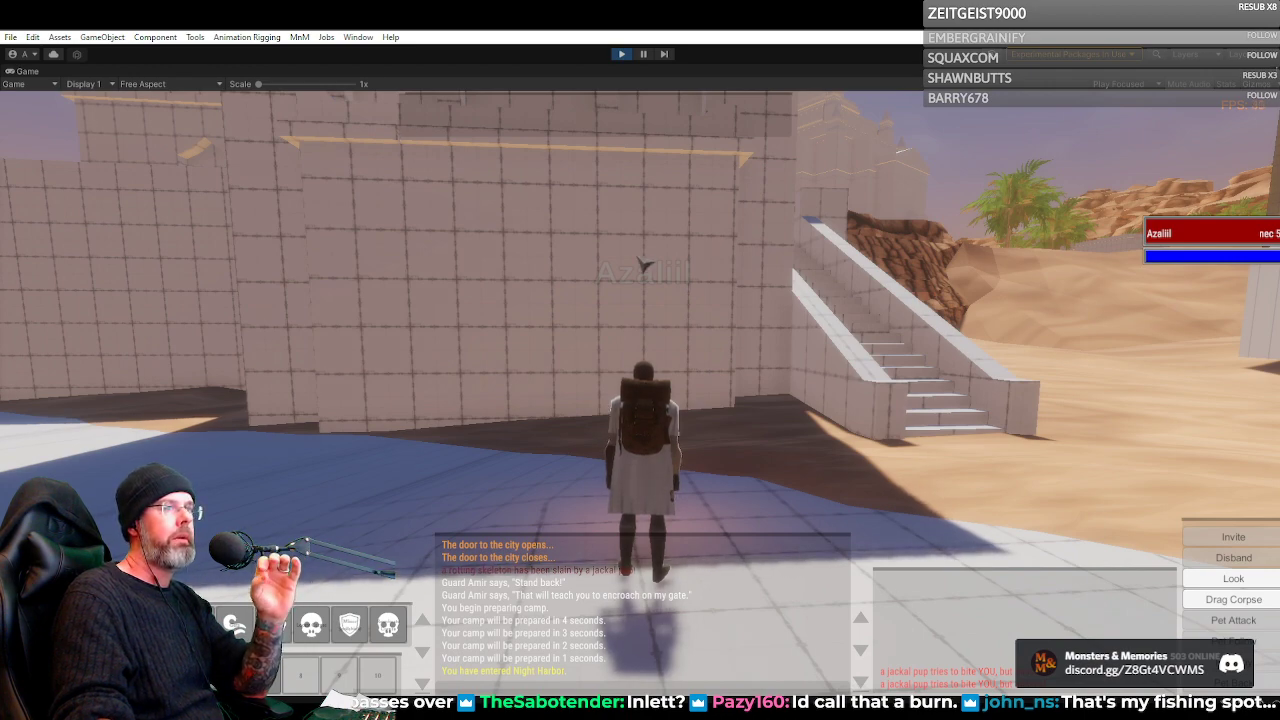
# Examine the surroundings of the outside staircase, including the domed building in the sand and the paved street with palms
pyautogui.press('w')
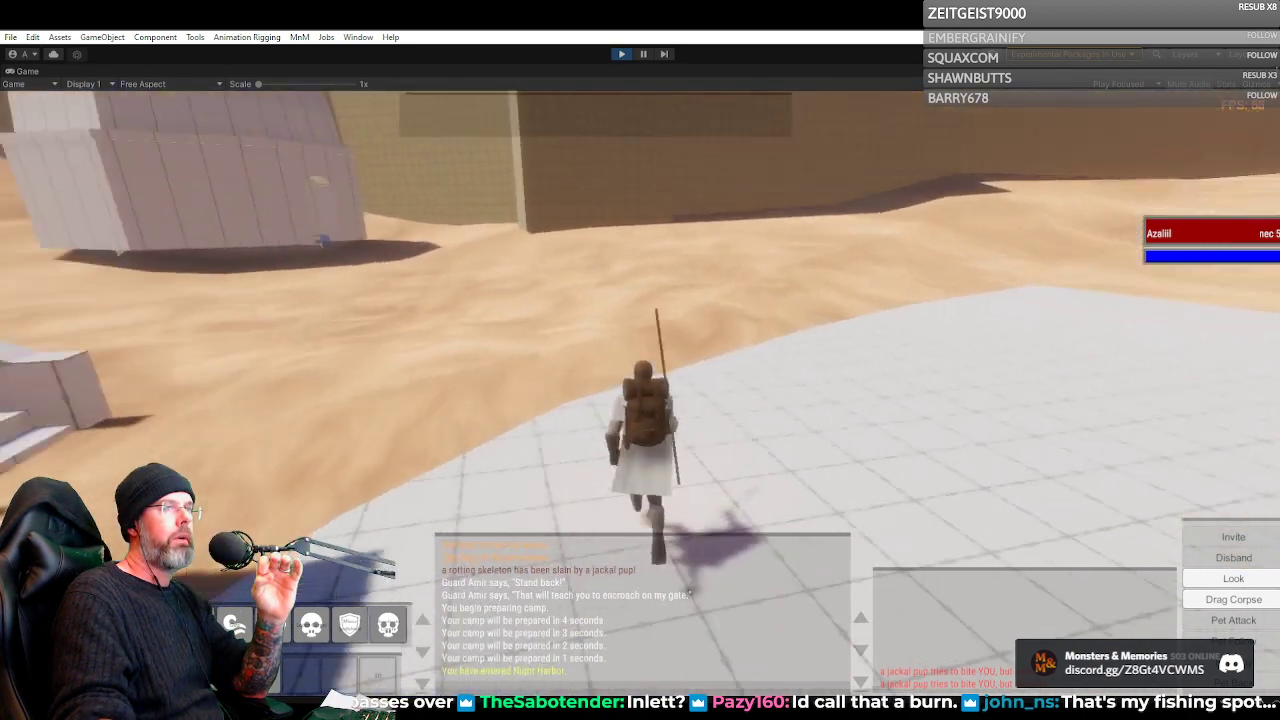
pyautogui.press('a')
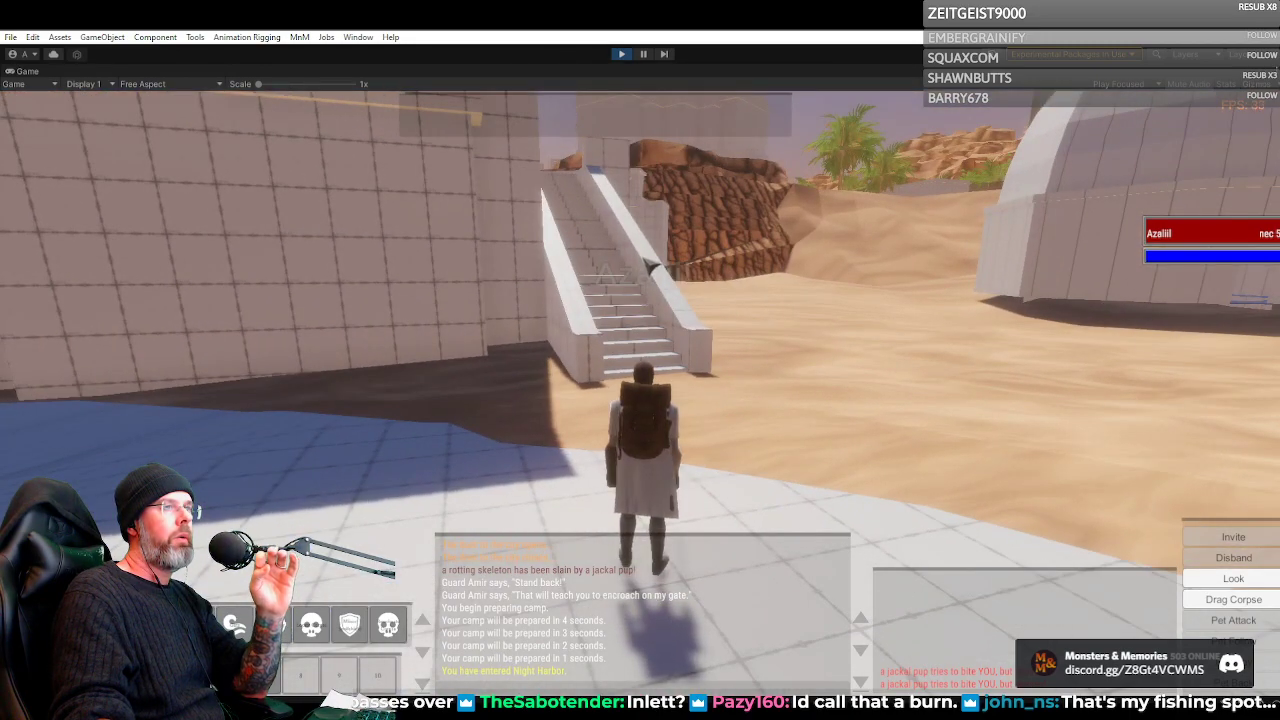
pyautogui.press('a')
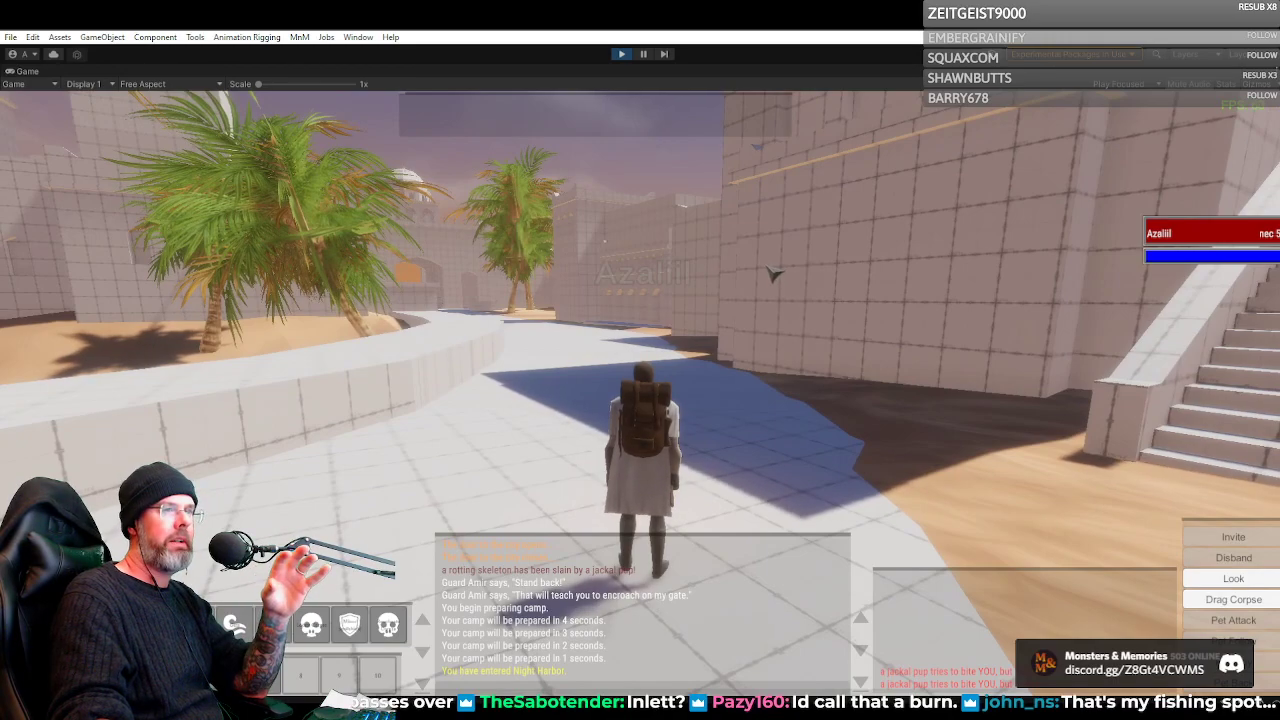
pyautogui.press('d')
pyautogui.press('a')
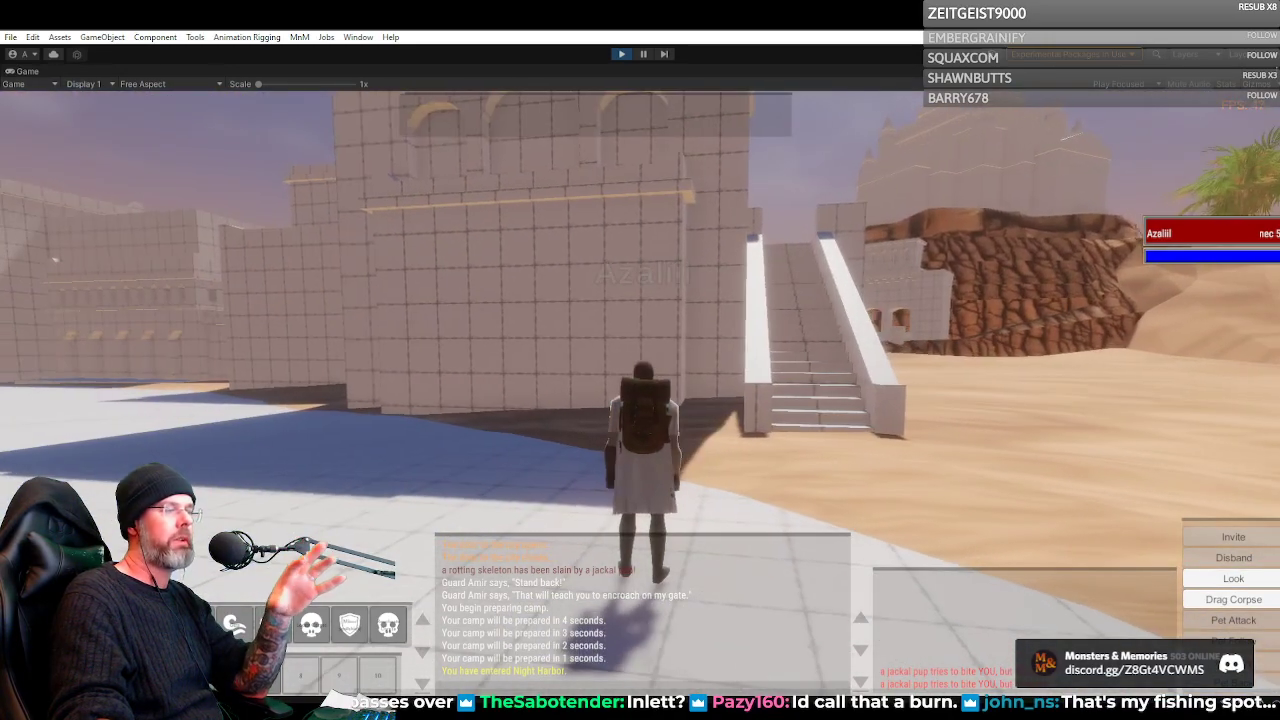
# Run the Necromancer up the outside staircase and across the terrace to the low wall facing the arched facade in the rocks
pyautogui.press('d')
pyautogui.press('w')
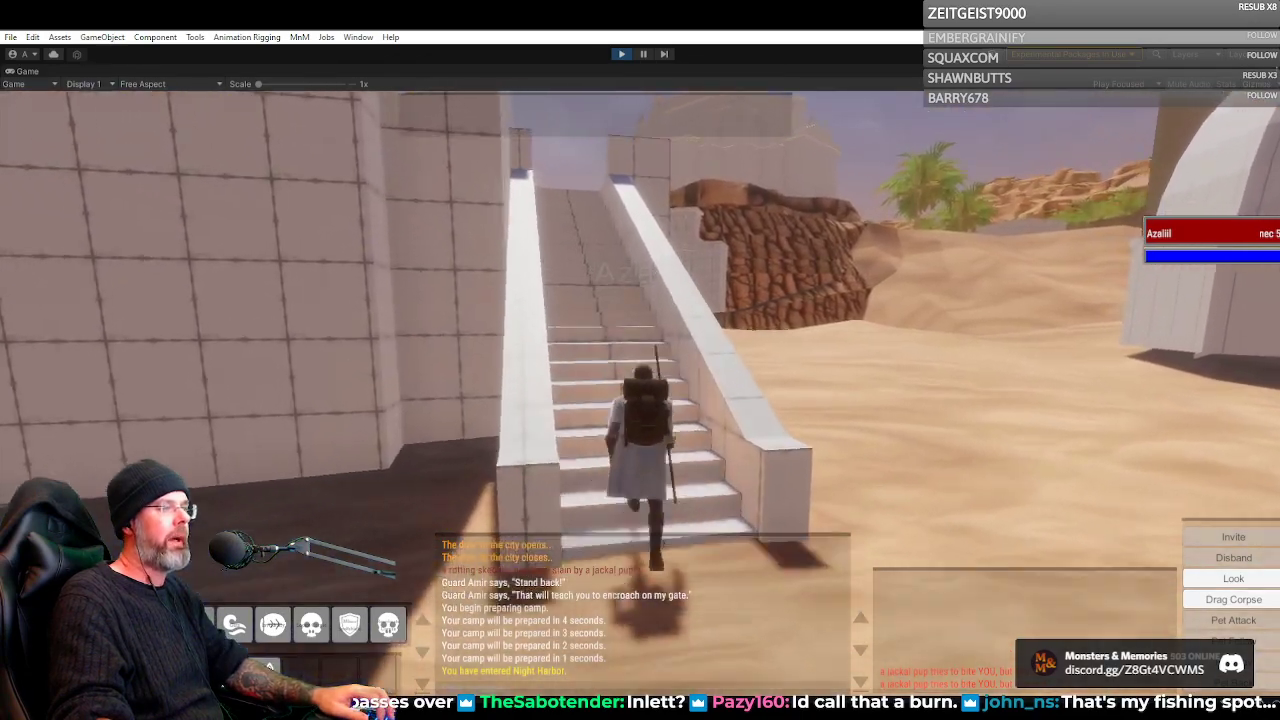
pyautogui.press('w')
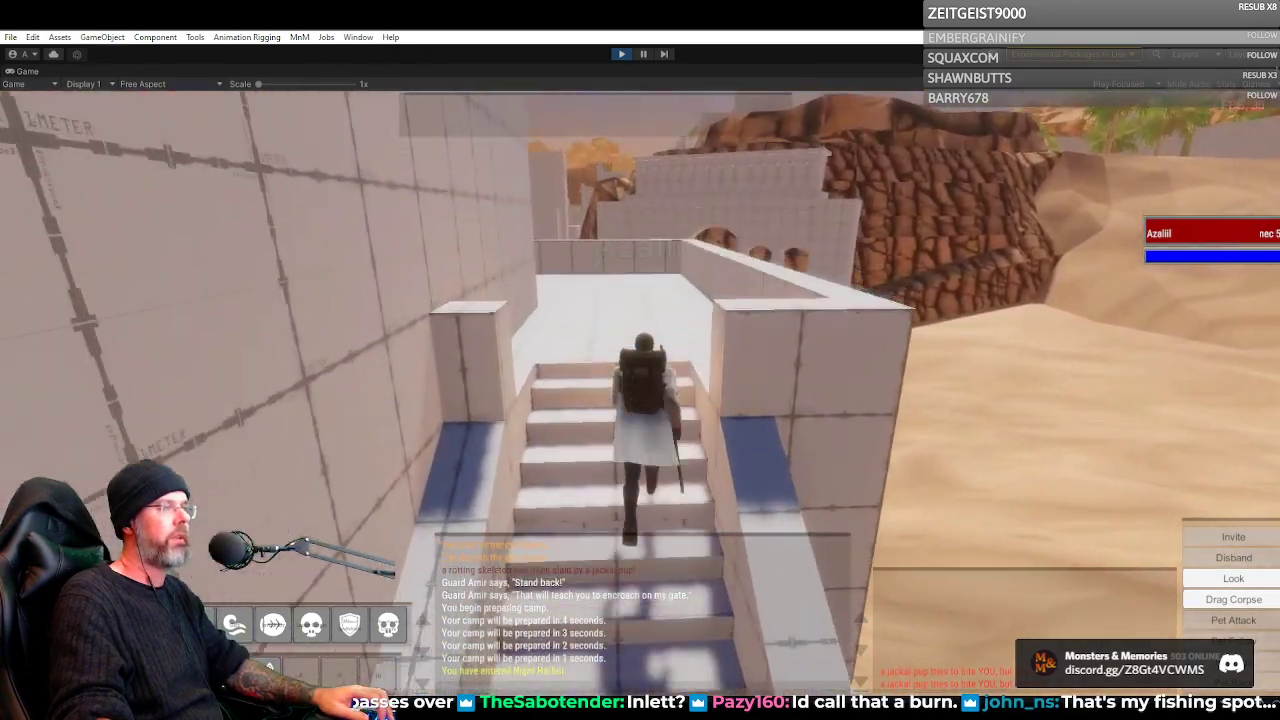
pyautogui.press('w')
pyautogui.press('d')
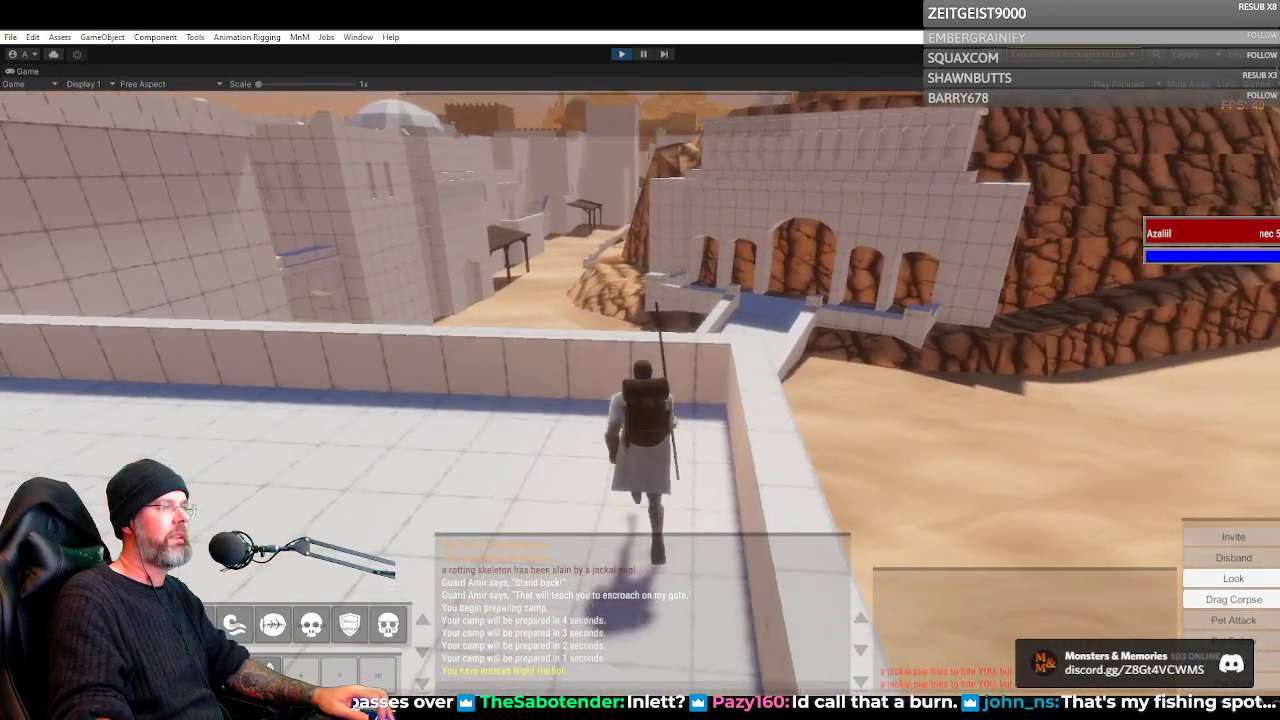
pyautogui.press('w')
pyautogui.press('a')
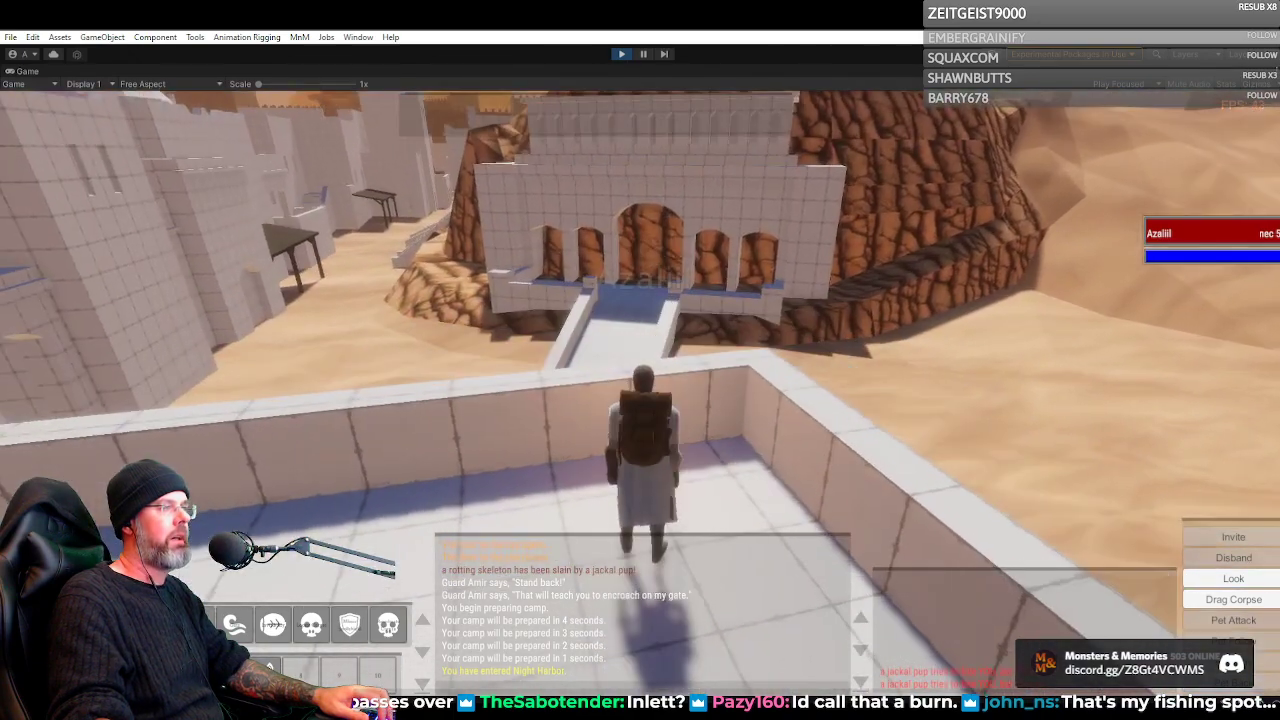
# Restore the full editor layout, filter the hierarchy by "sub" and select SubsceneLoader to show its list of subscenes
pyautogui.doubleClick(27, 74)
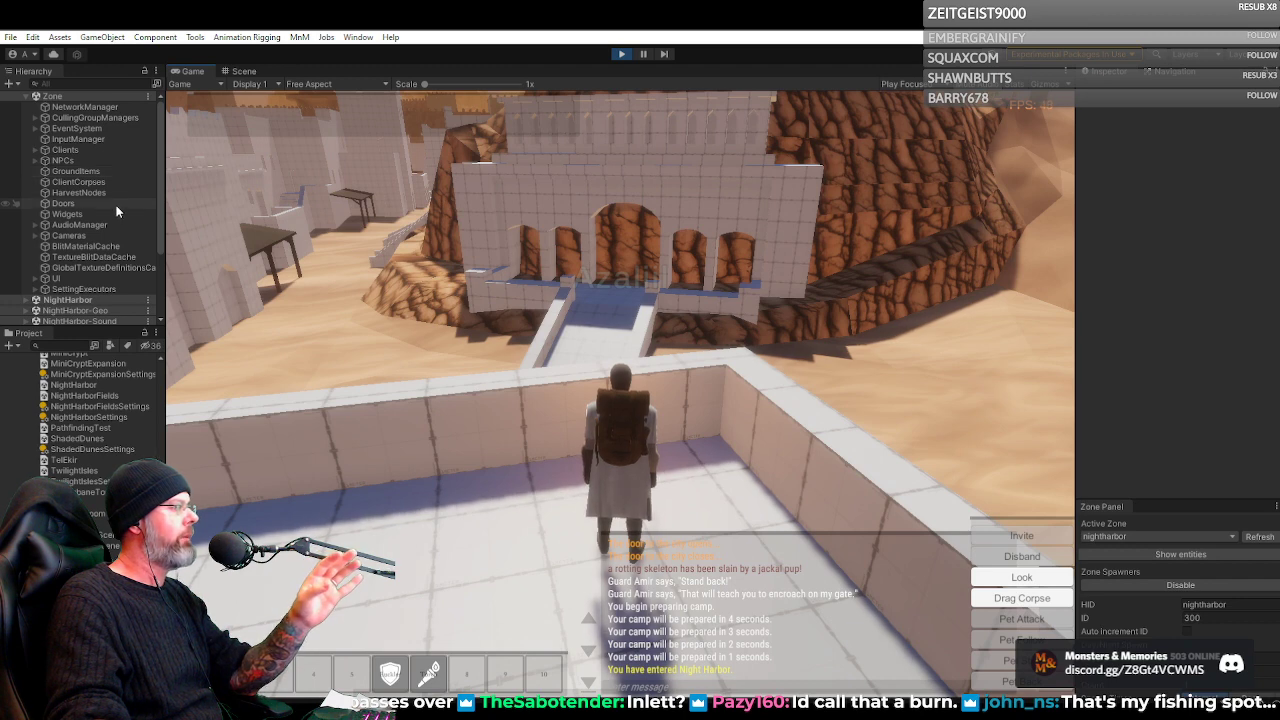
pyautogui.scroll(-3, 116, 211)
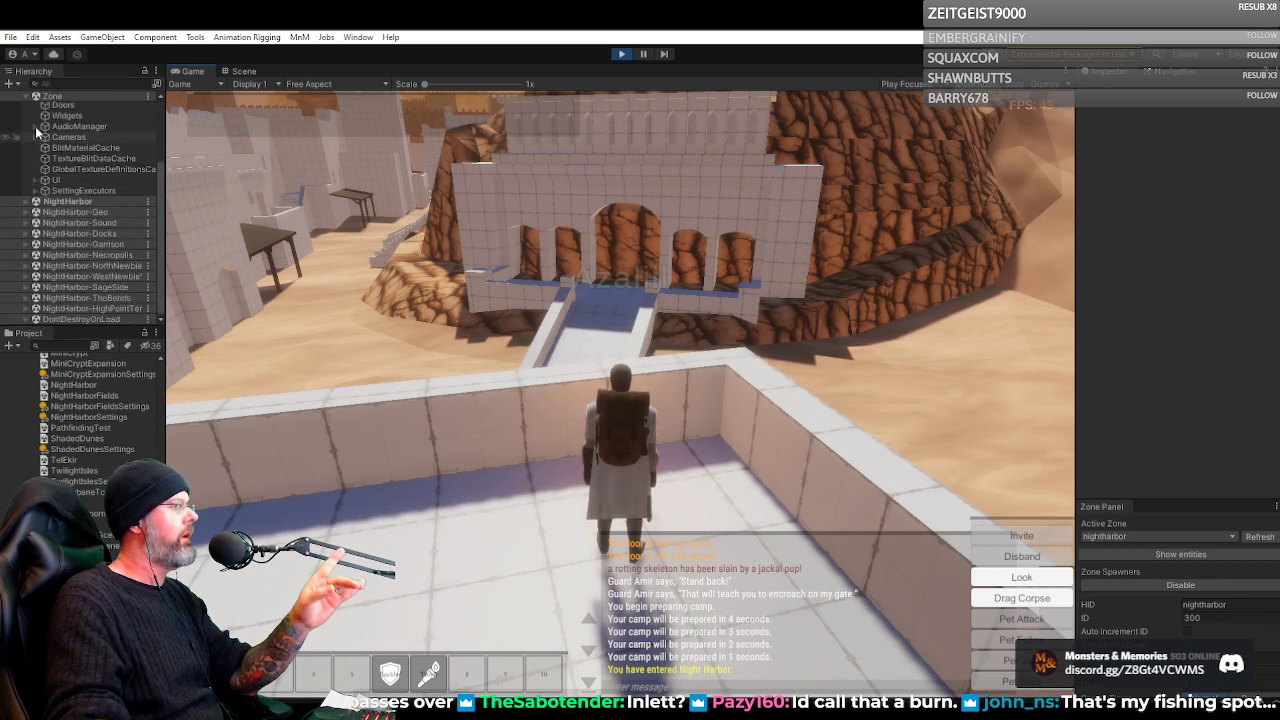
pyautogui.scroll(3, 34, 172)
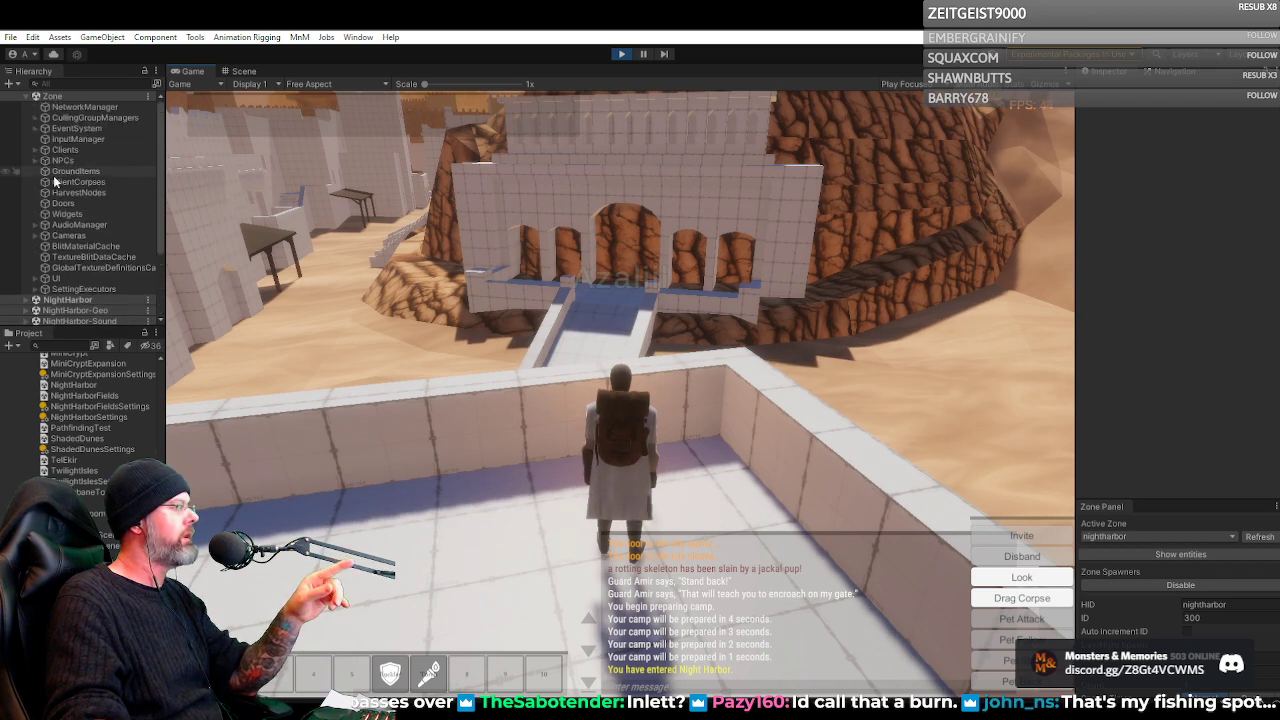
pyautogui.click(95, 83)
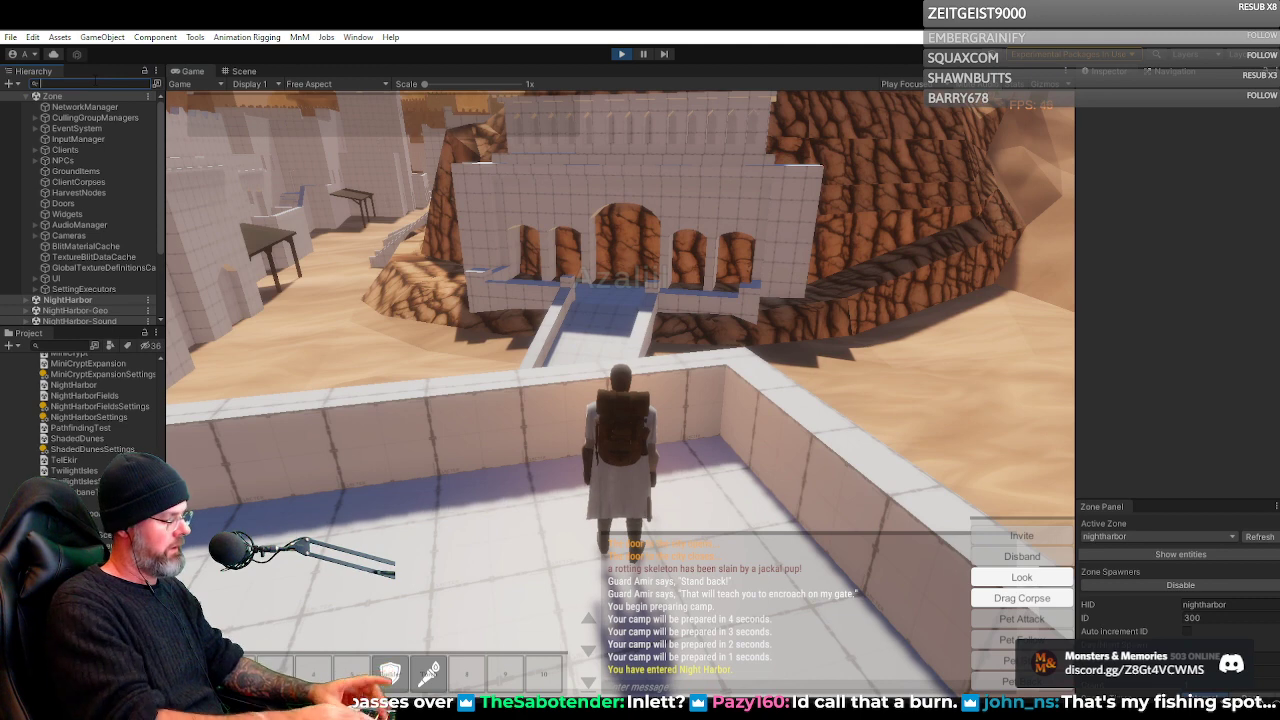
pyautogui.write('sub')
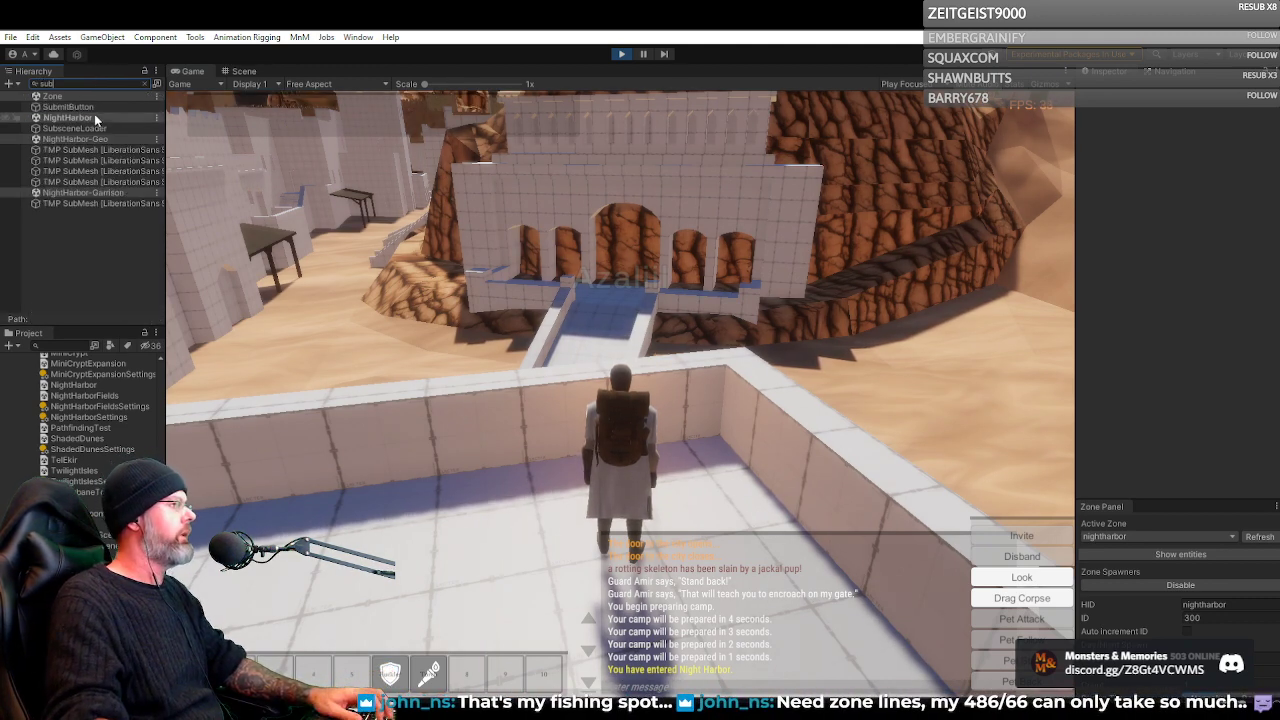
pyautogui.click(92, 129)
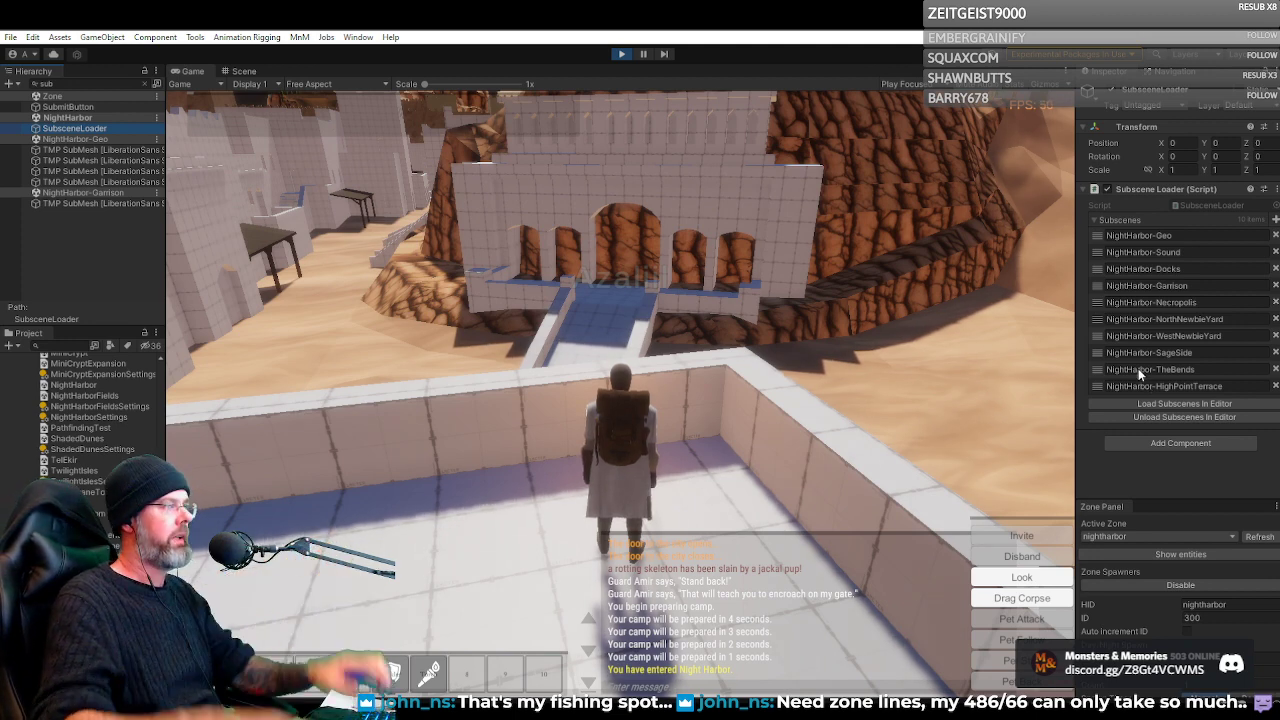
# Switch to the Scene view and examine the whole Night Harbor city from above, between the water and the cliffs
pyautogui.click(243, 73)
pyautogui.moveTo(554, 280); pyautogui.dragTo(1192, 380)
pyautogui.scroll(3, 621, 384)
pyautogui.scroll(4, 617, 380)
pyautogui.scroll(1, 640, 388)
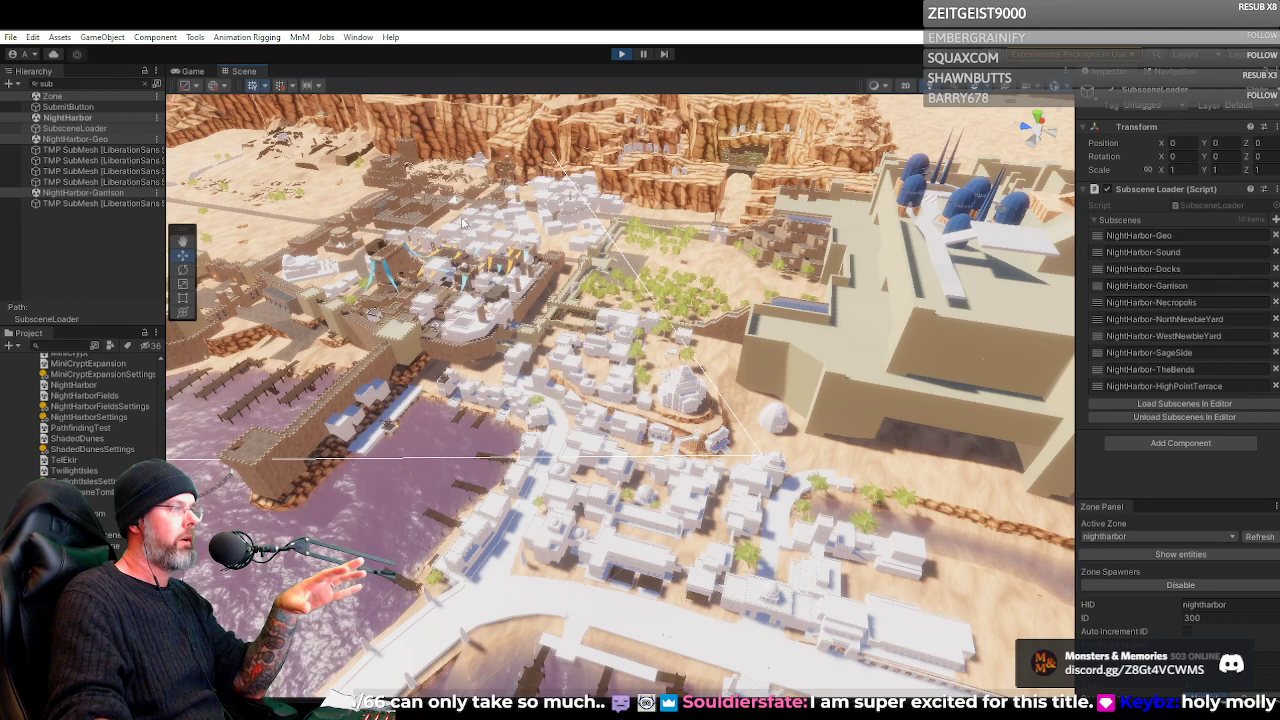
pyautogui.moveTo(765, 258); pyautogui.dragTo(745, 161)
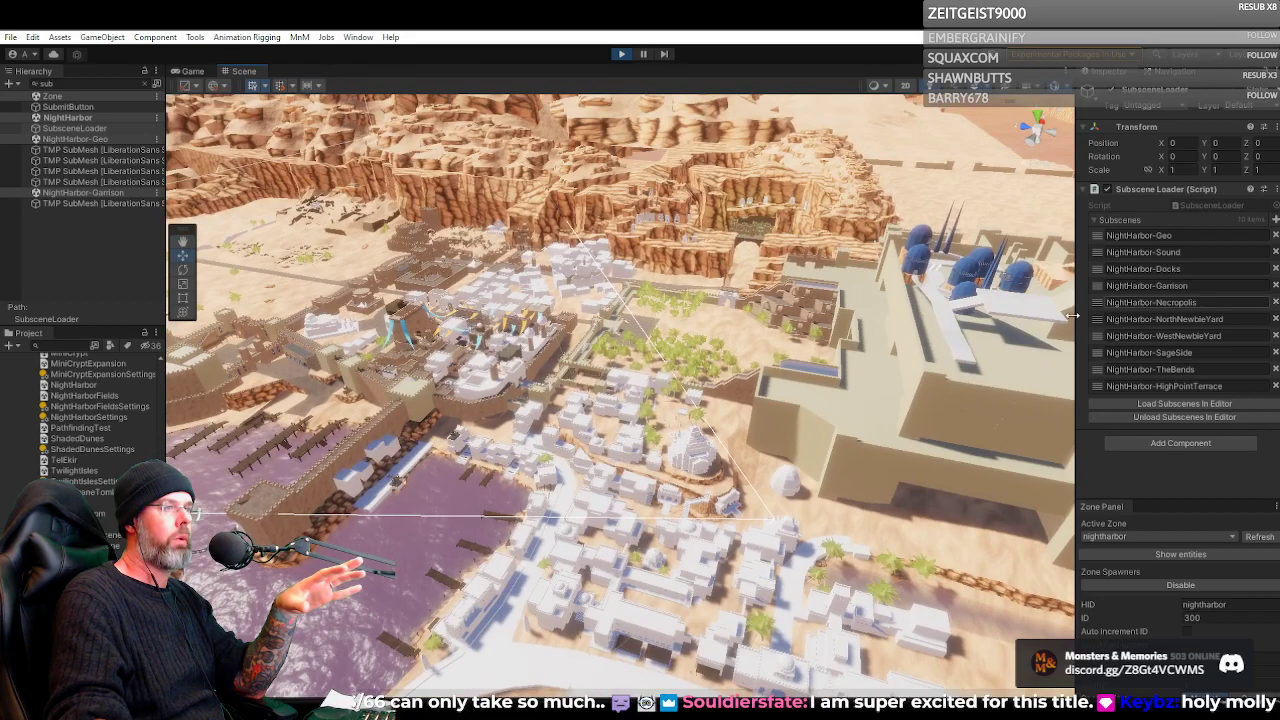
# Examine the curved quay with its wooden piers and the huge fortress with the yellow dome beside the city
pyautogui.moveTo(727, 272); pyautogui.dragTo(893, 516)
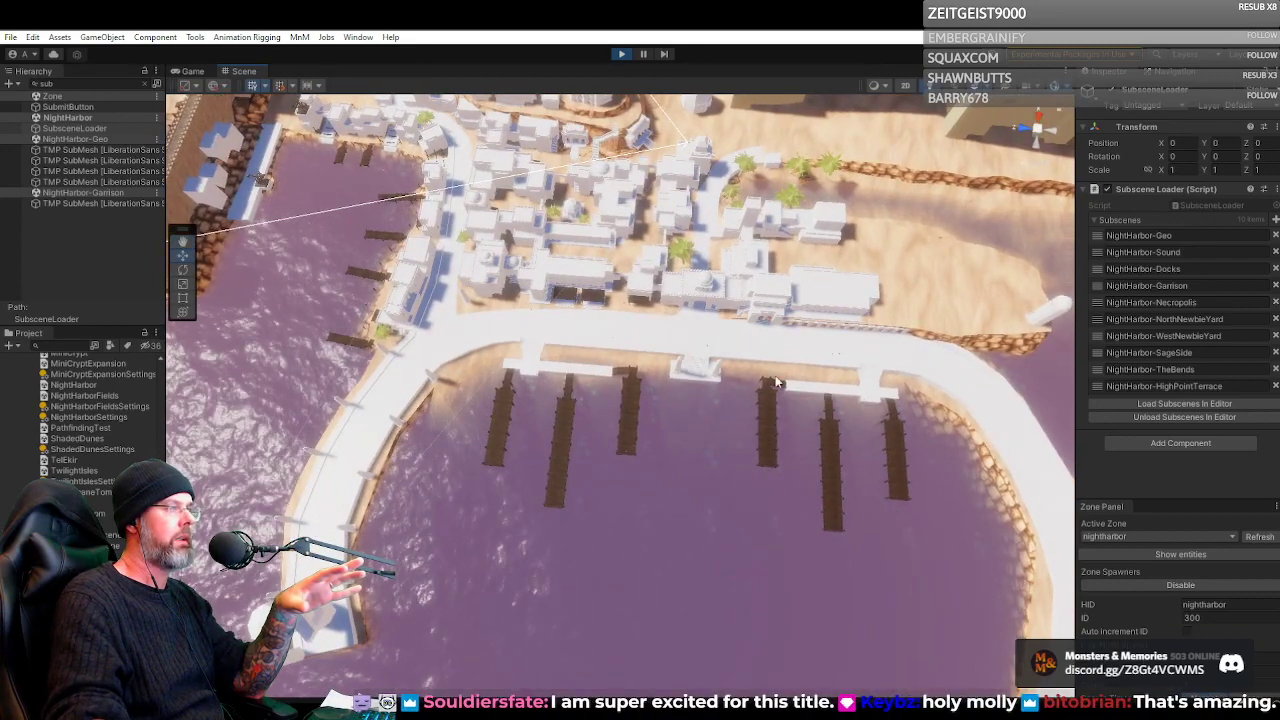
pyautogui.moveTo(265, 556); pyautogui.dragTo(280, 484)
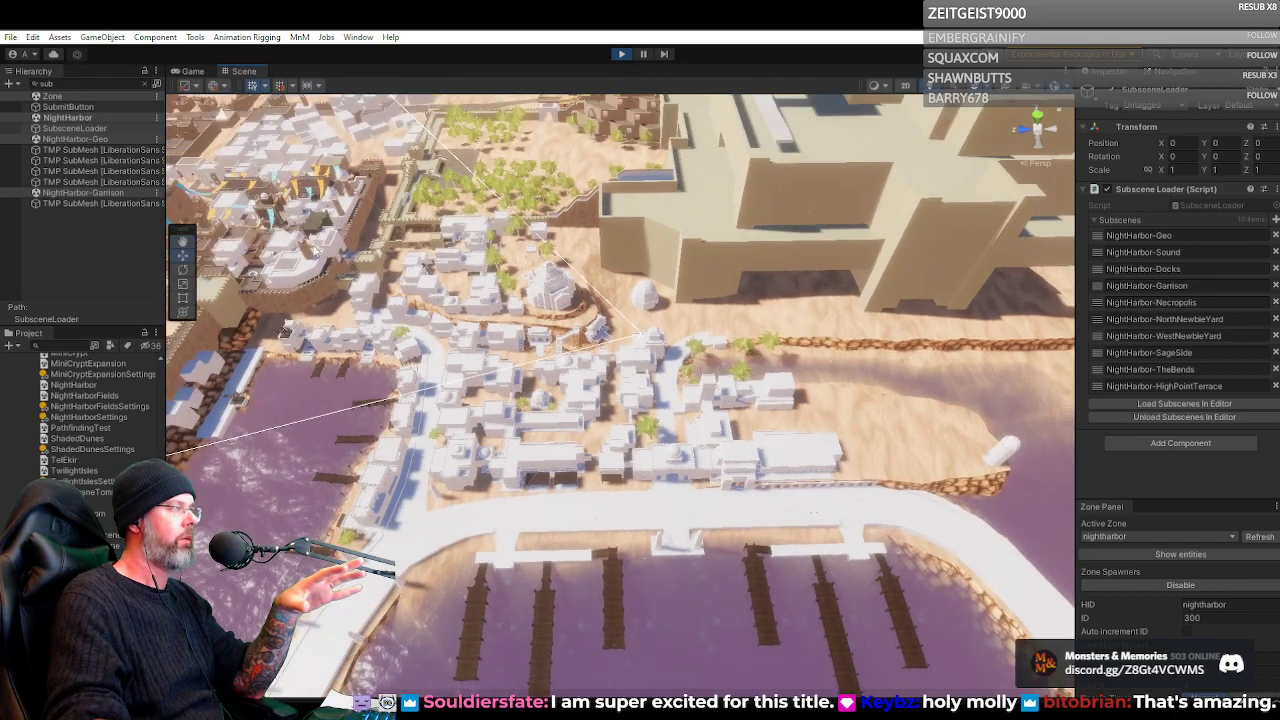
pyautogui.moveTo(760, 256); pyautogui.dragTo(850, 395)
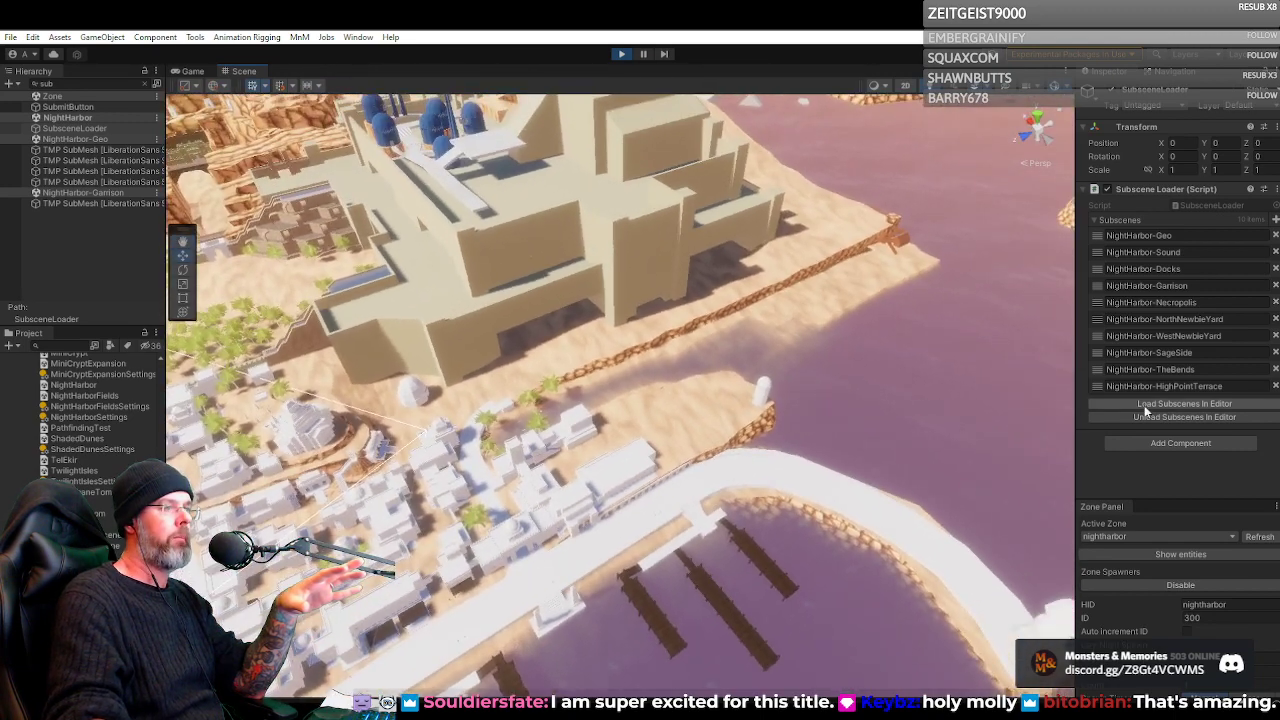
pyautogui.moveTo(737, 416); pyautogui.dragTo(690, 377)
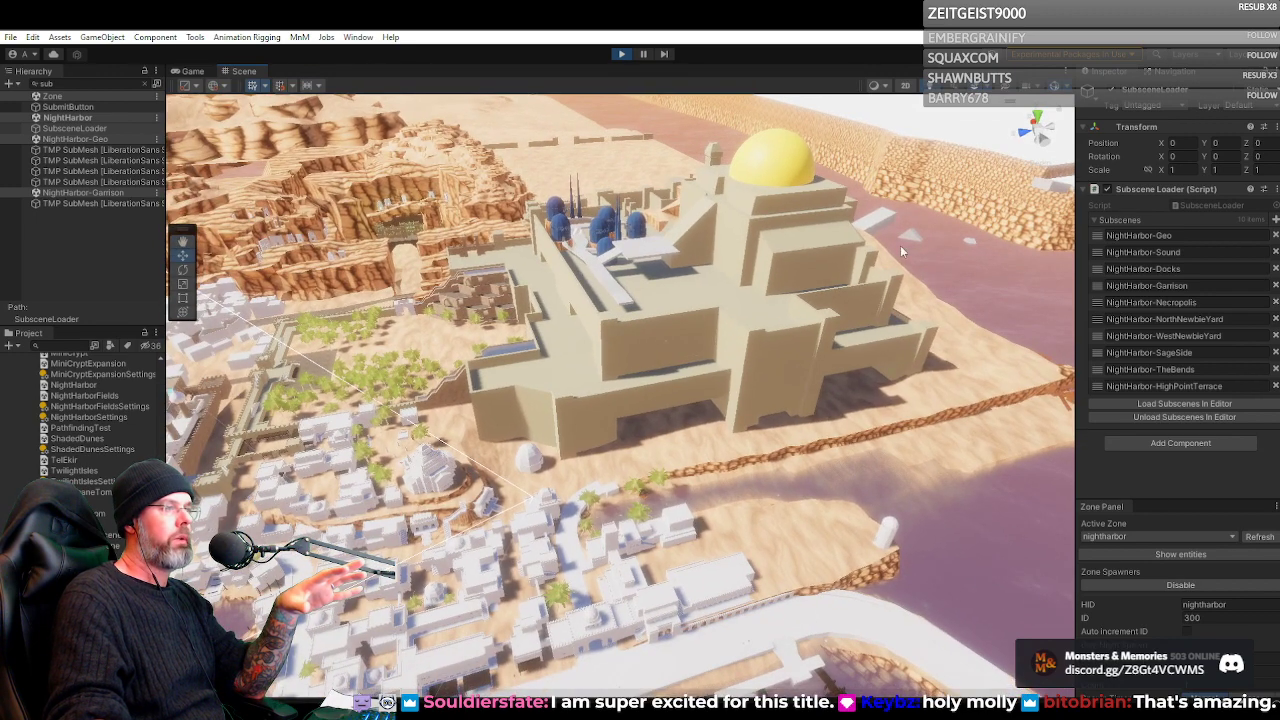
pyautogui.moveTo(950, 383); pyautogui.dragTo(683, 158)
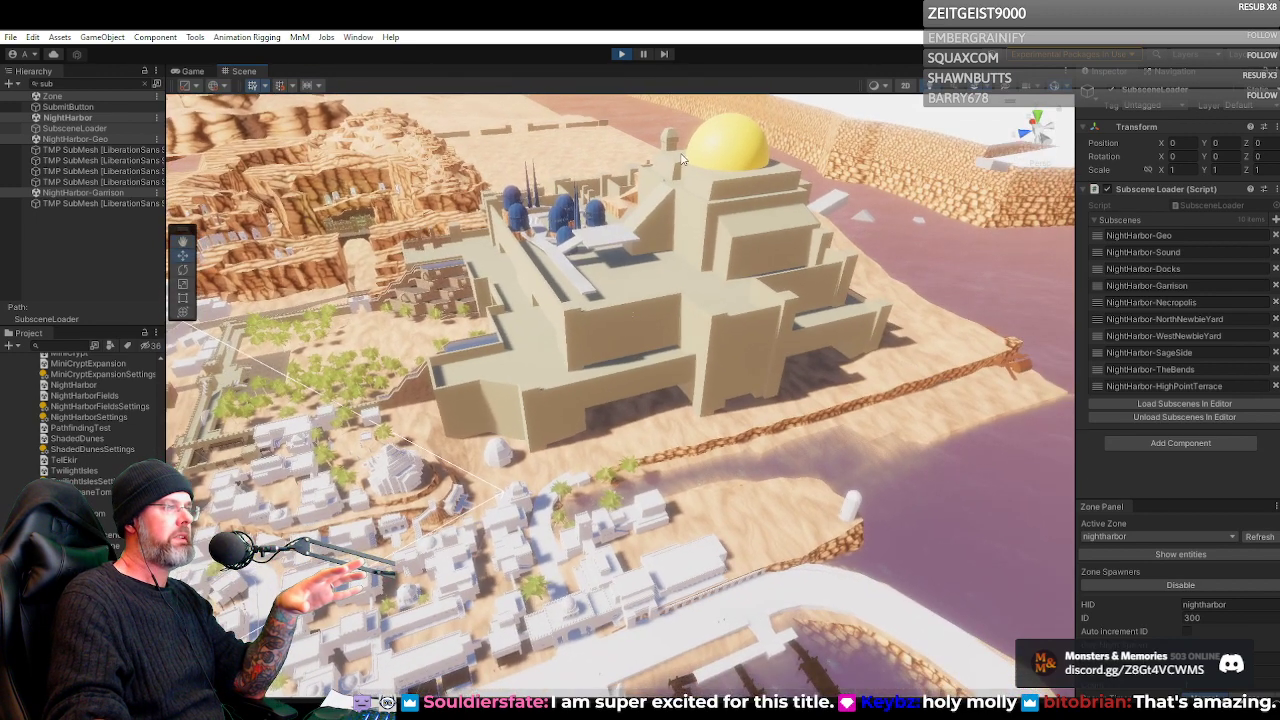
pyautogui.moveTo(786, 306); pyautogui.dragTo(658, 316)
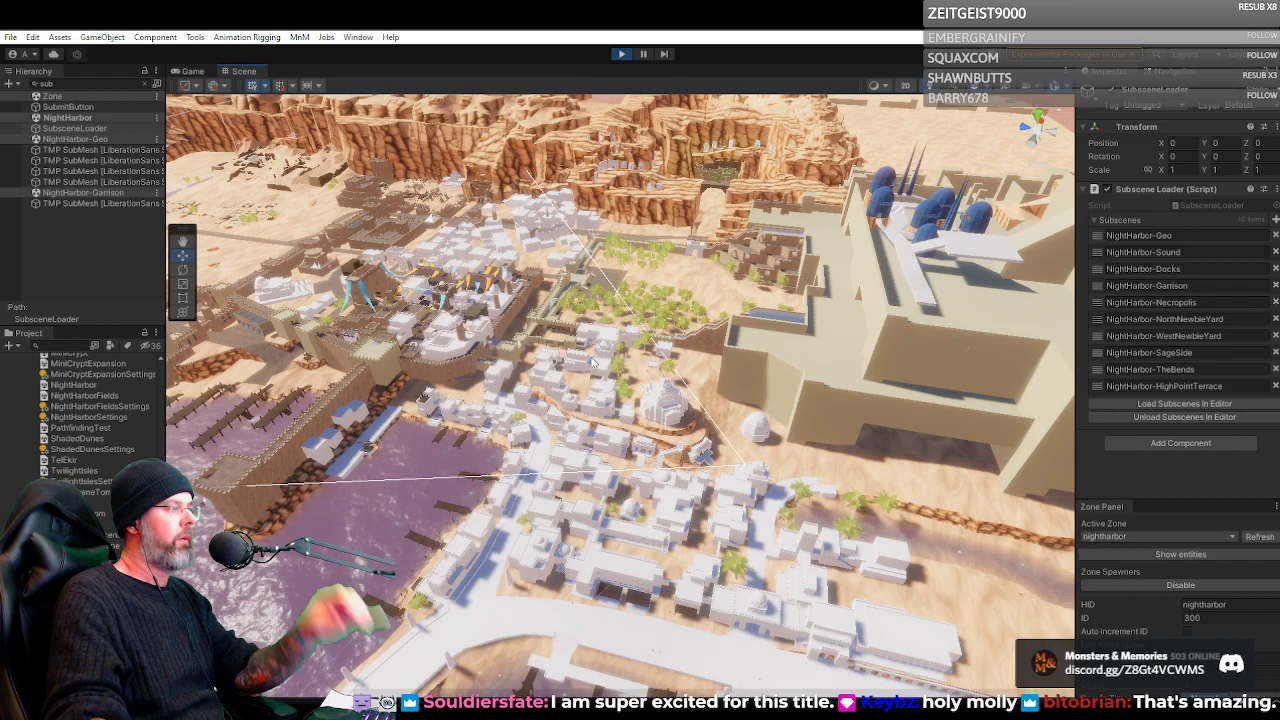
# Examine the walled harbor from above, including its chained entrance towers, piers and the domed garrison building
pyautogui.moveTo(593, 362); pyautogui.dragTo(556, 262)
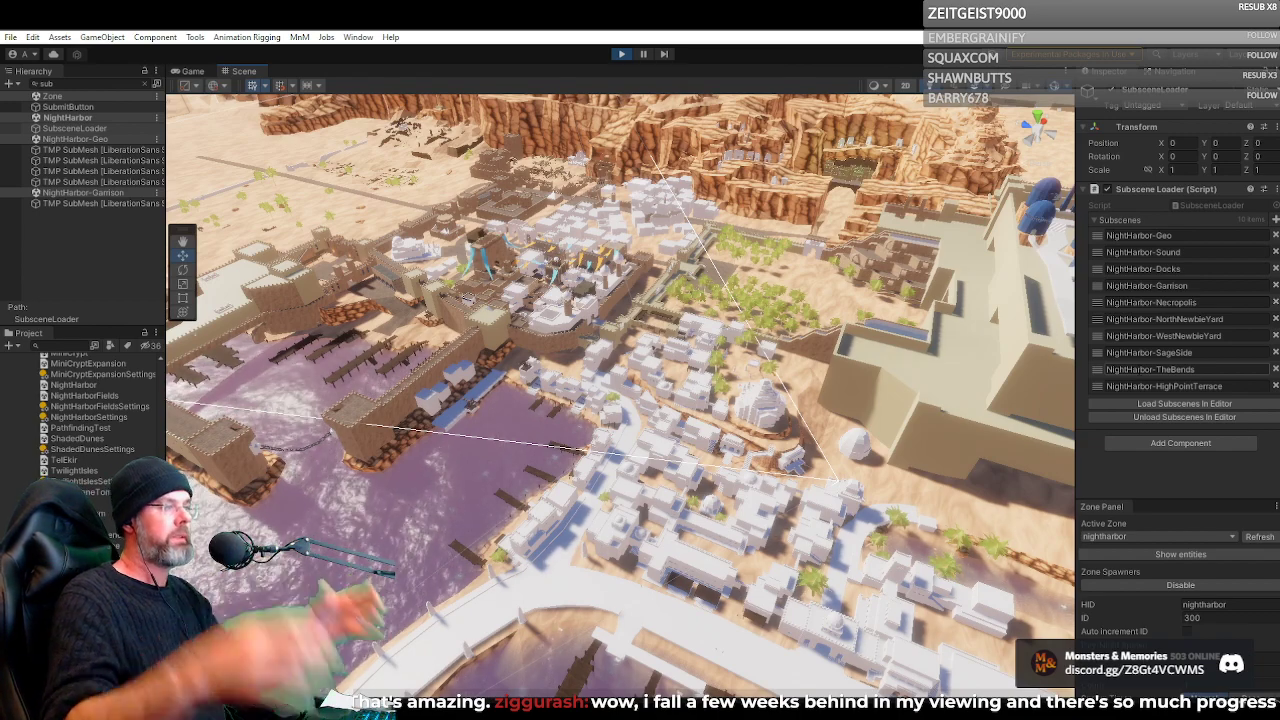
pyautogui.moveTo(715, 351)
pyautogui.mouseDown()
pyautogui.moveTo(603, 344)
pyautogui.moveTo(626, 322)
pyautogui.moveTo(673, 321)
pyautogui.moveTo(697, 365)
pyautogui.mouseUp()
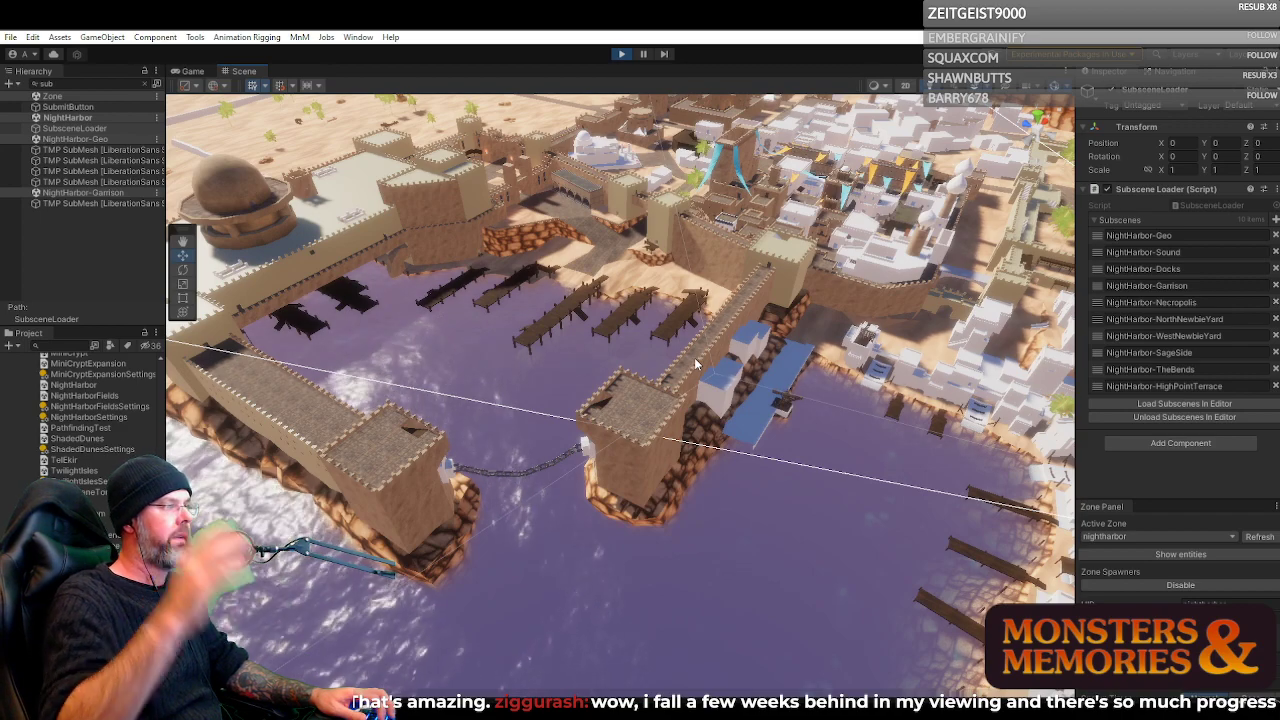
pyautogui.moveTo(697, 365); pyautogui.dragTo(524, 126)
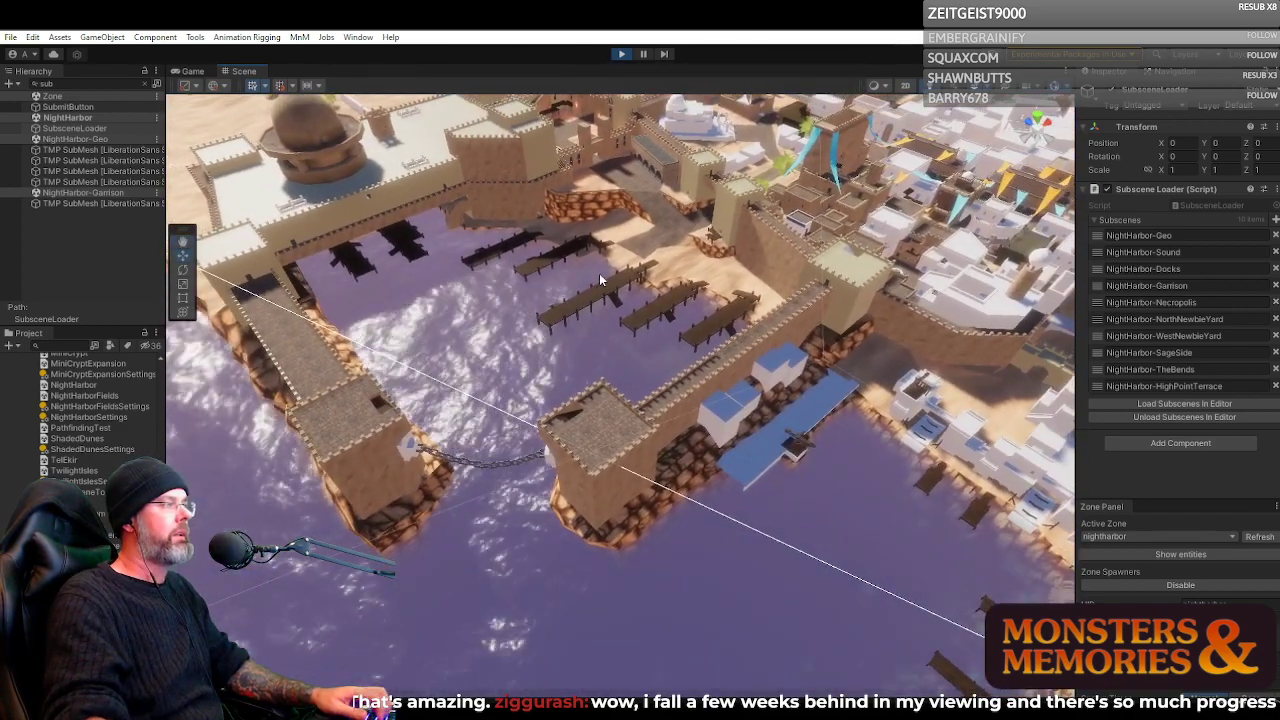
pyautogui.moveTo(446, 420); pyautogui.dragTo(446, 368)
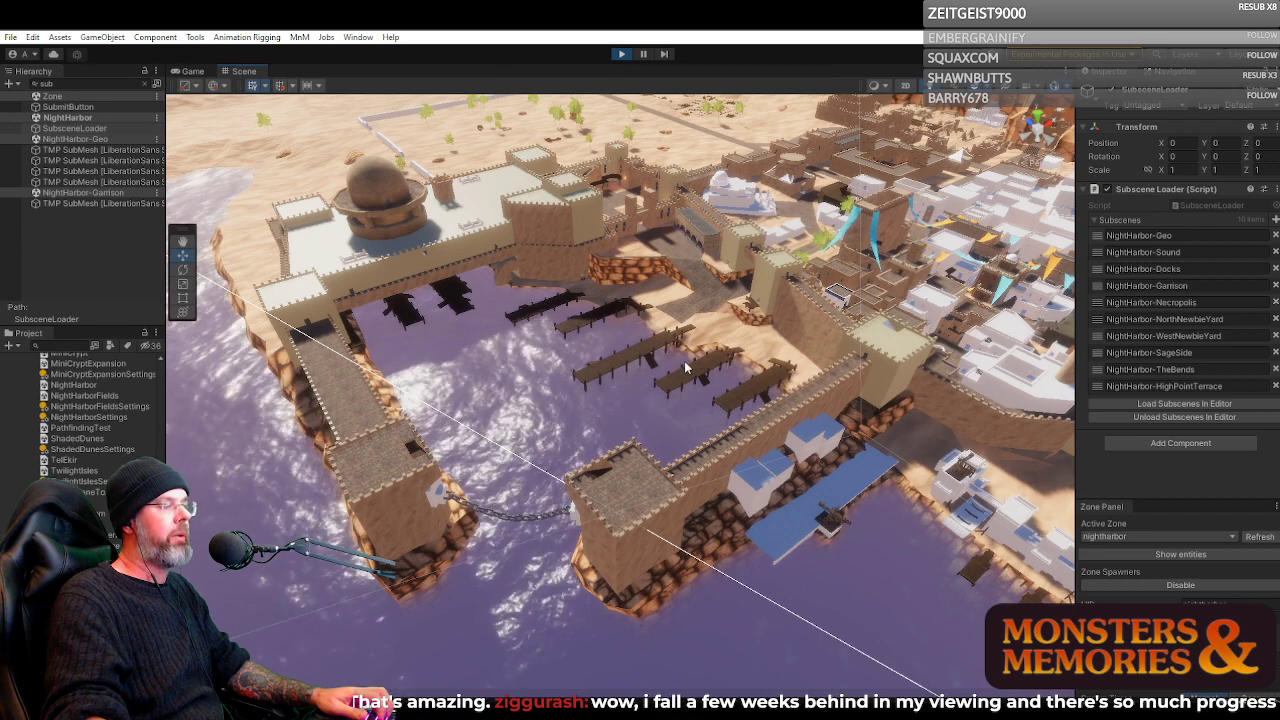
pyautogui.moveTo(685, 365); pyautogui.dragTo(707, 362)
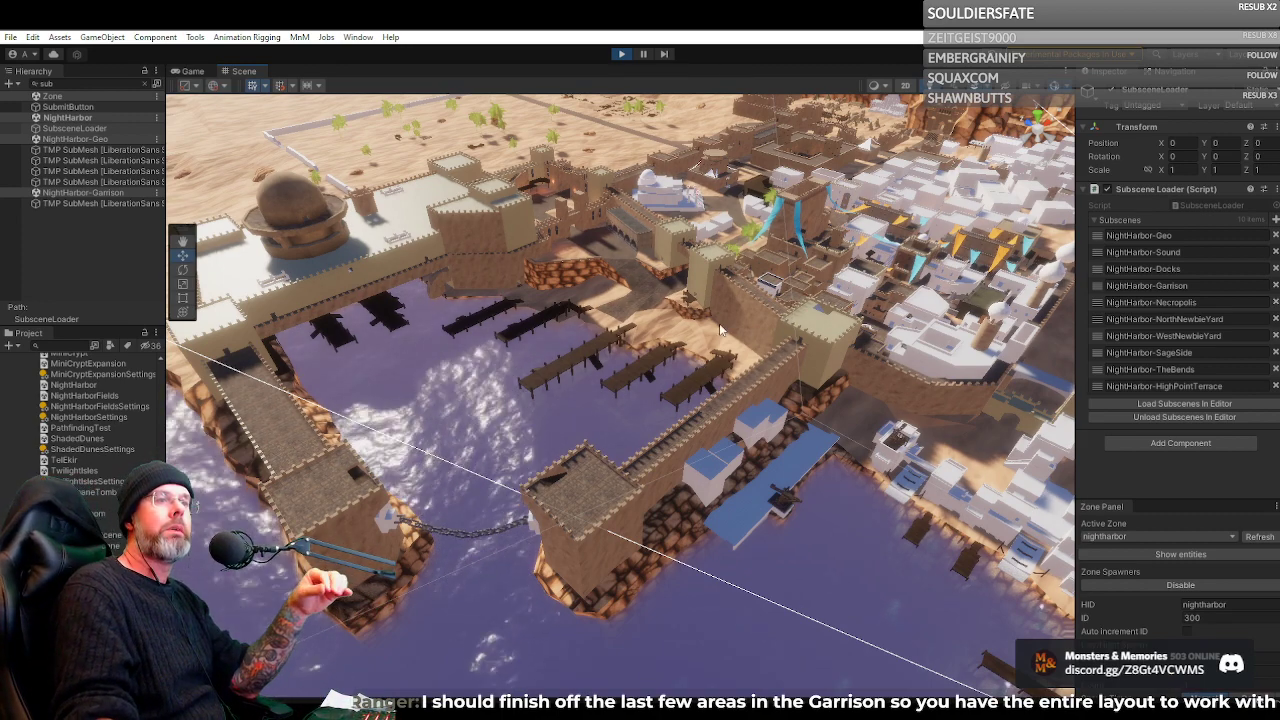
pyautogui.moveTo(706, 360); pyautogui.dragTo(678, 340)
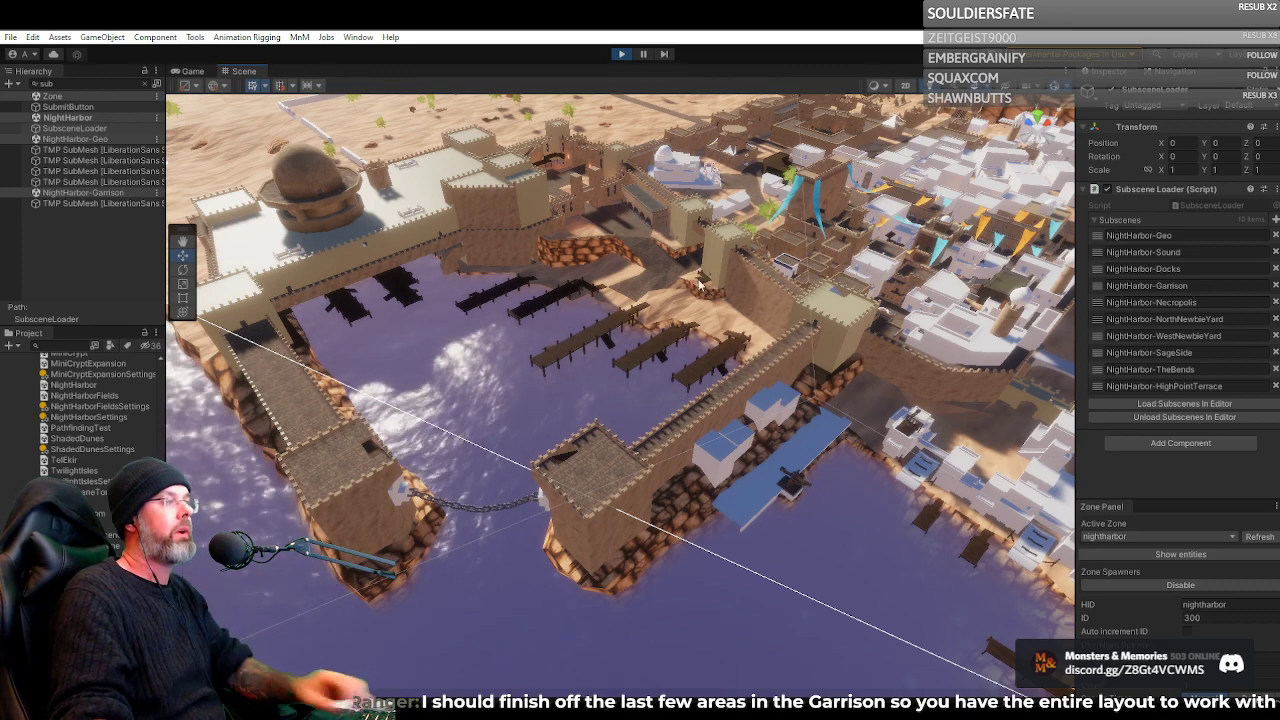
pyautogui.scroll(3, 670, 280)
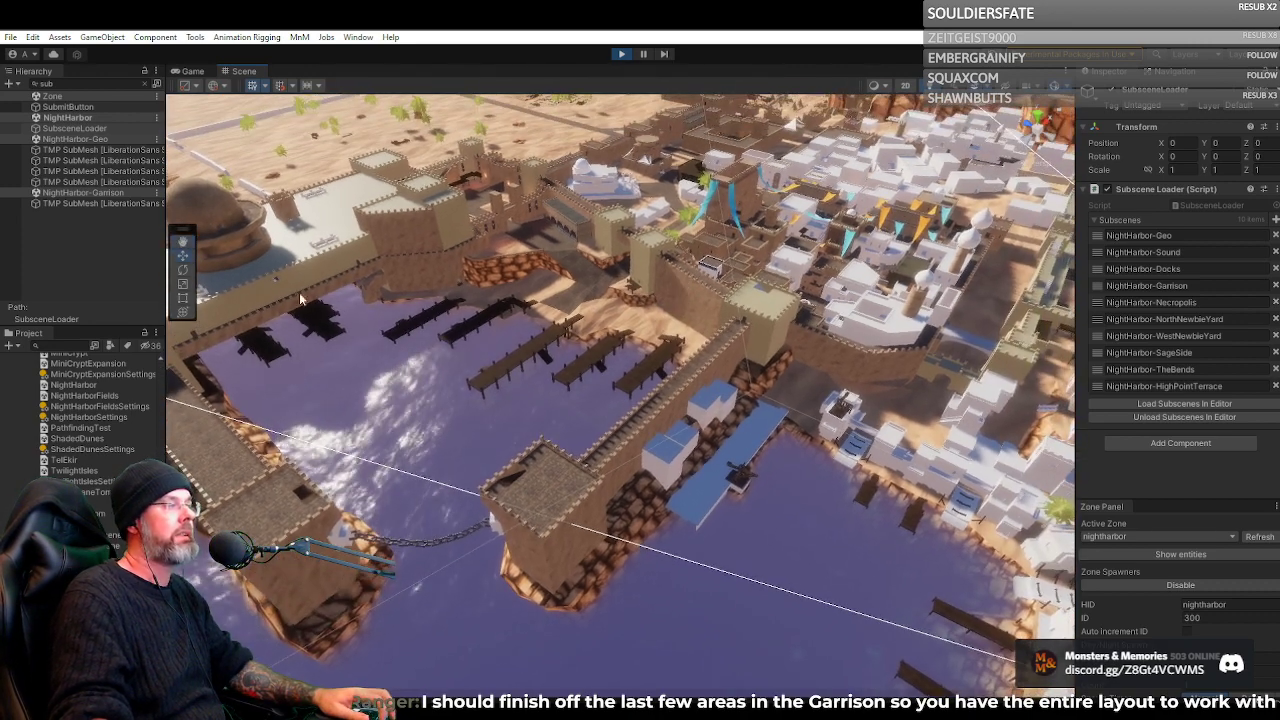
pyautogui.scroll(-4, 472, 393)
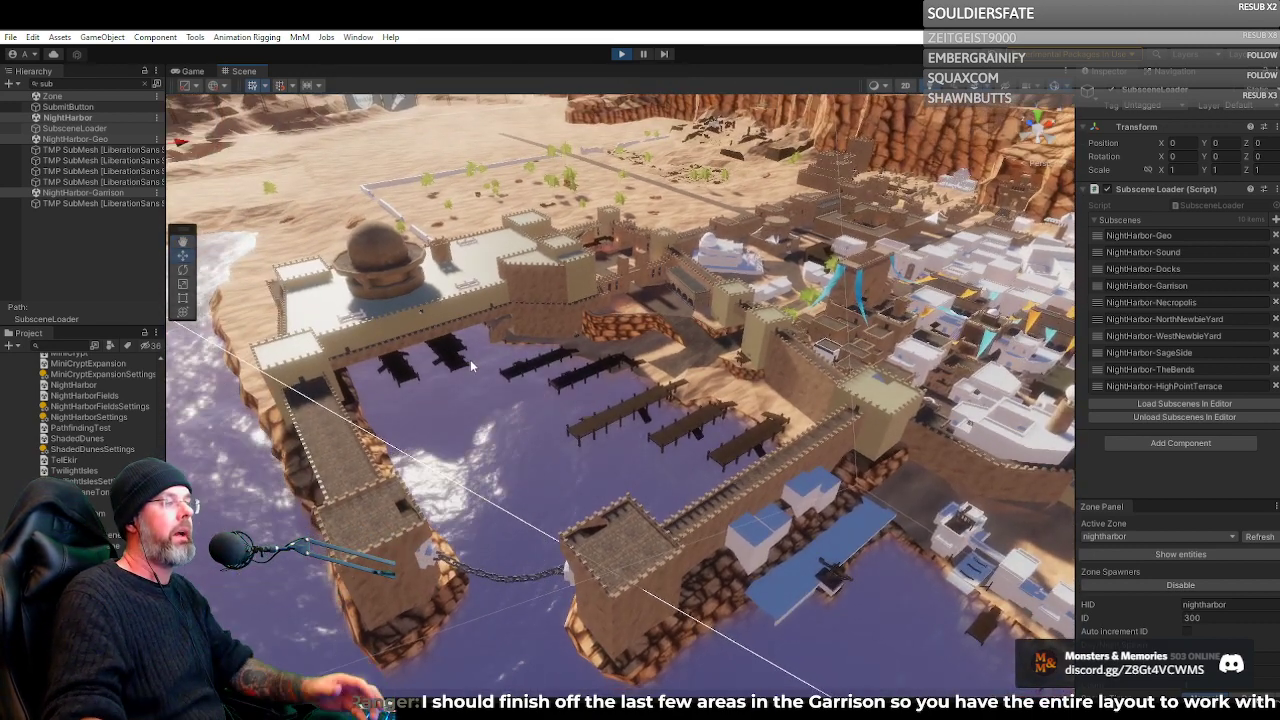
pyautogui.moveTo(506, 375); pyautogui.dragTo(407, 229)
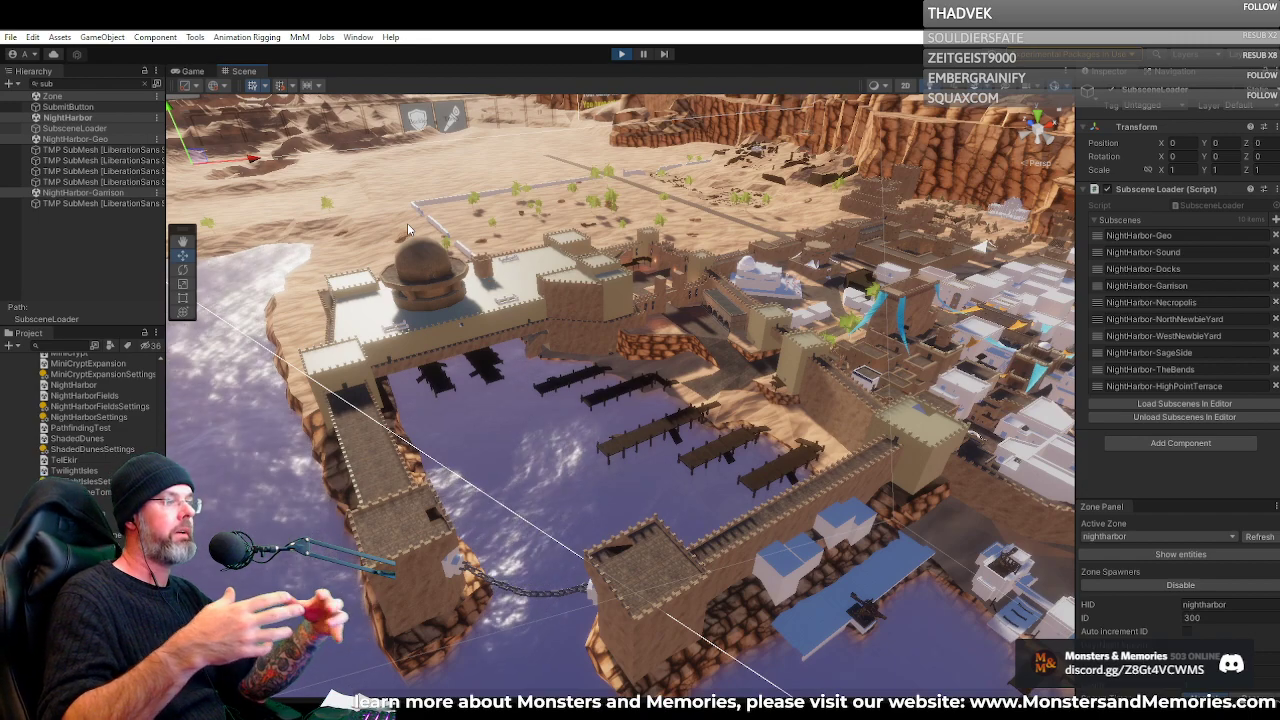
# Survey the white block districts around the inlet, the desert beyond the garrison, and the fortress above the city
pyautogui.moveTo(366, 273); pyautogui.dragTo(822, 347)
pyautogui.press('s')
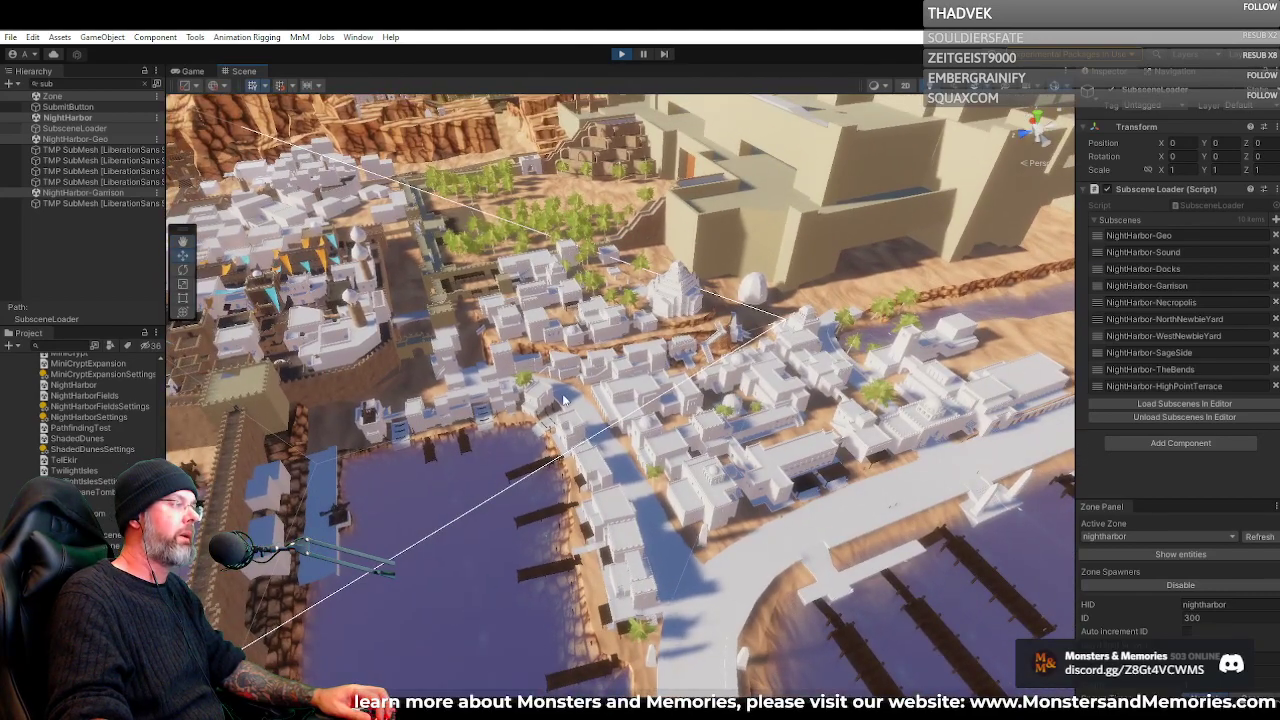
pyautogui.moveTo(640, 410); pyautogui.dragTo(418, 377)
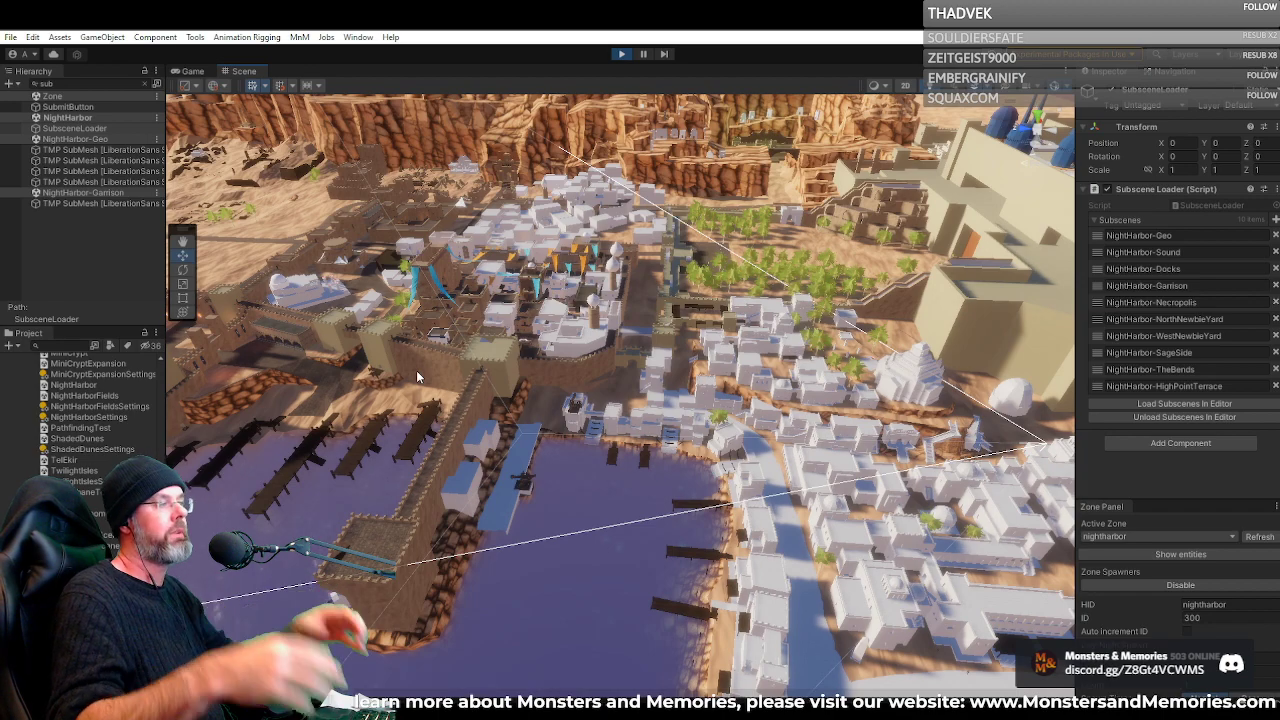
pyautogui.moveTo(418, 376); pyautogui.dragTo(605, 319)
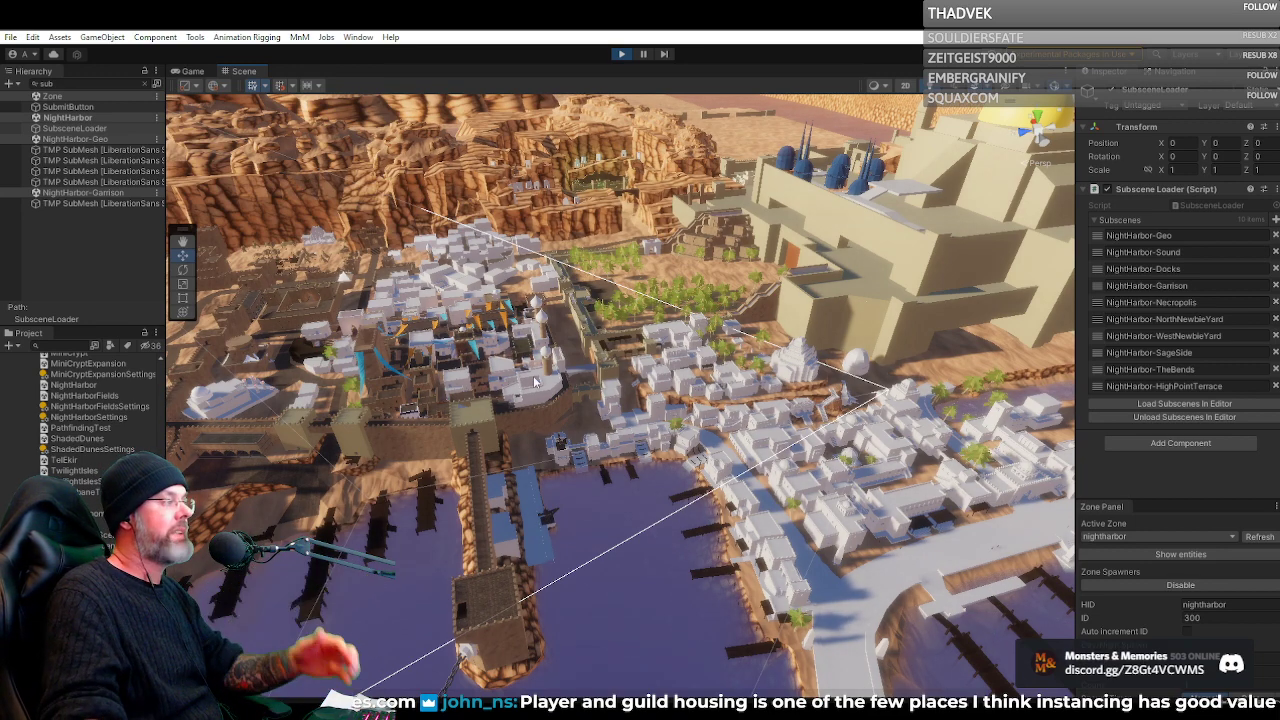
pyautogui.moveTo(536, 383); pyautogui.dragTo(508, 280)
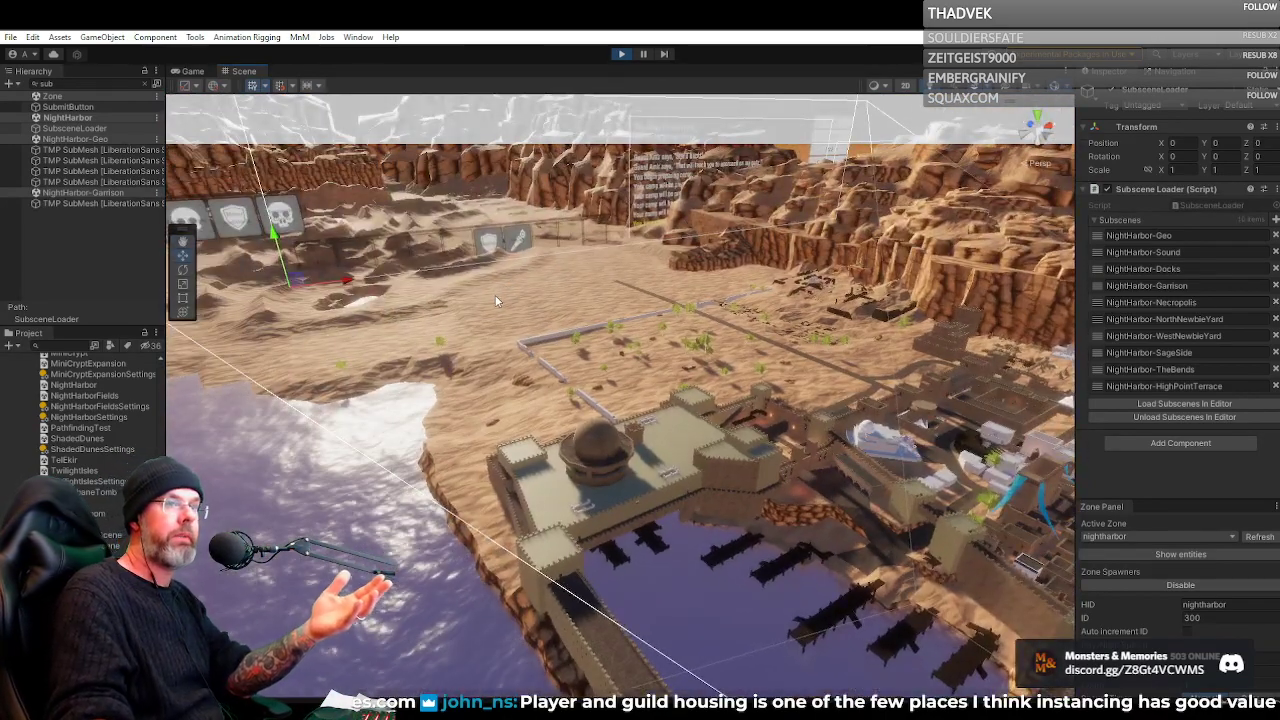
pyautogui.moveTo(546, 300); pyautogui.dragTo(880, 297)
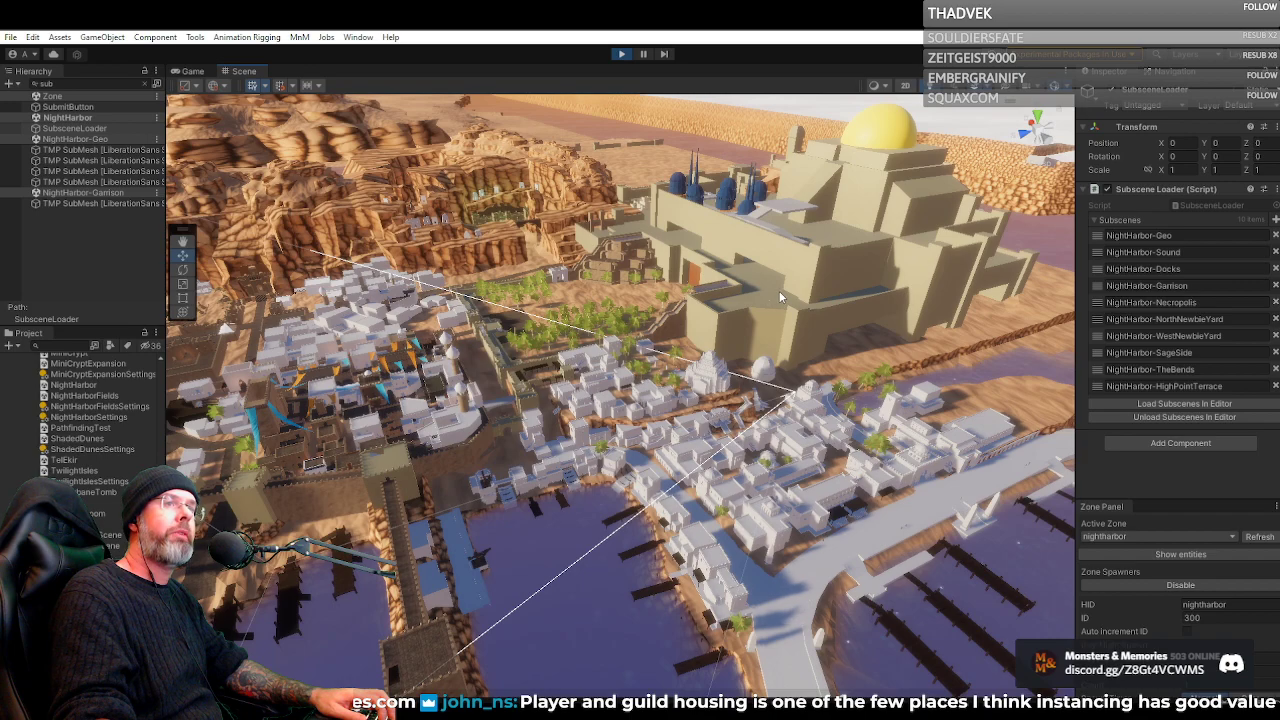
# Inspect the rooftops, streets and courtyard buildings of the white waterfront district up close
pyautogui.moveTo(733, 284); pyautogui.dragTo(678, 277)
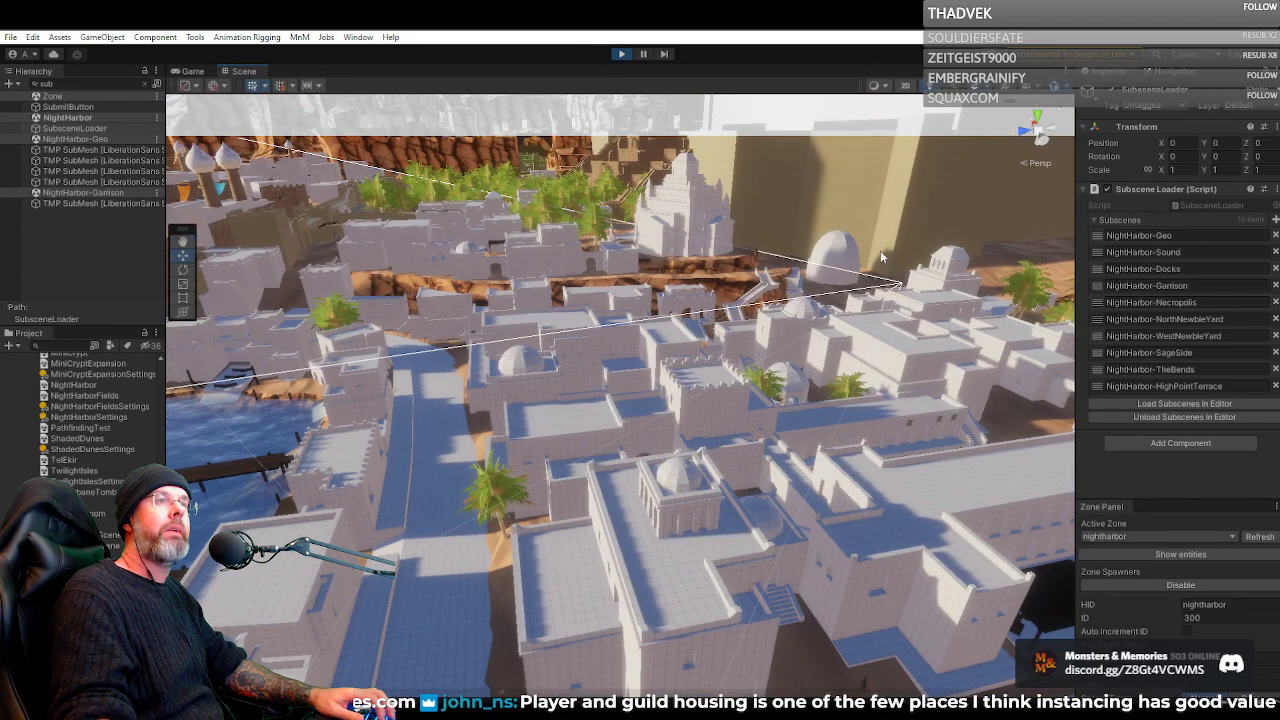
pyautogui.moveTo(879, 250); pyautogui.dragTo(862, 280)
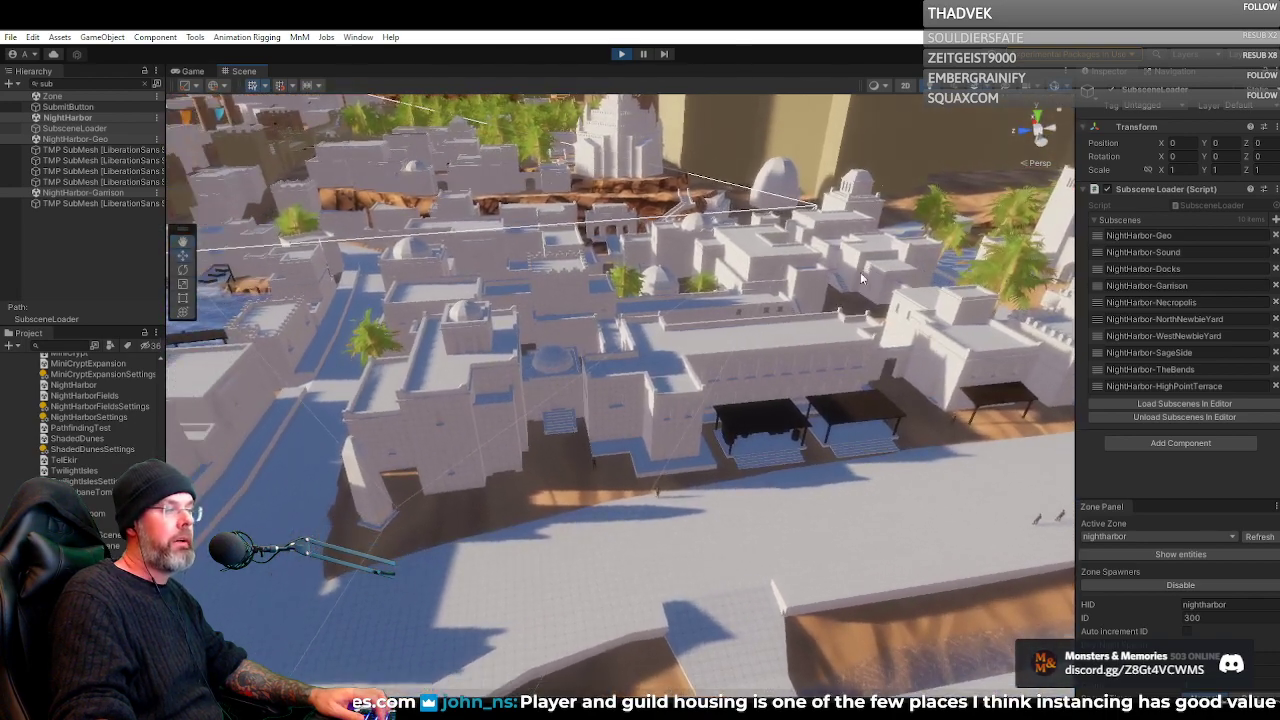
pyautogui.moveTo(774, 352); pyautogui.dragTo(656, 345)
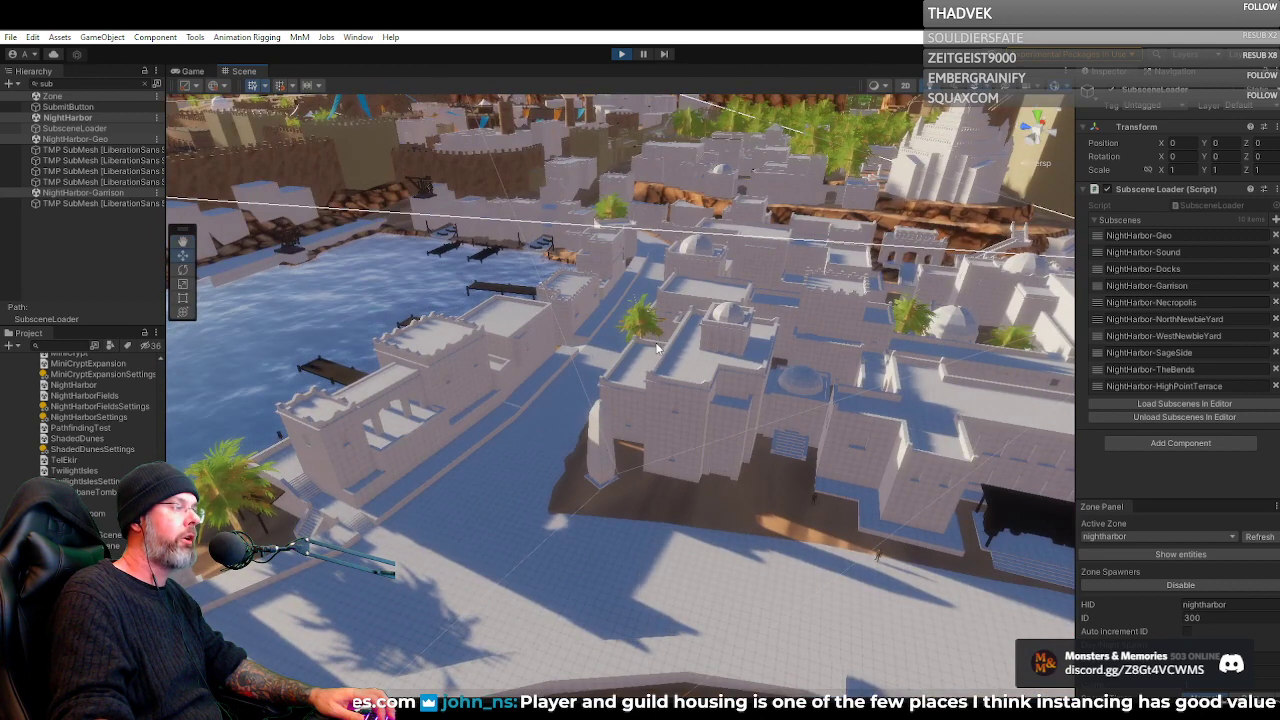
# Return to the running game view and clear the search filter from the scene hierarchy
pyautogui.click(193, 71)
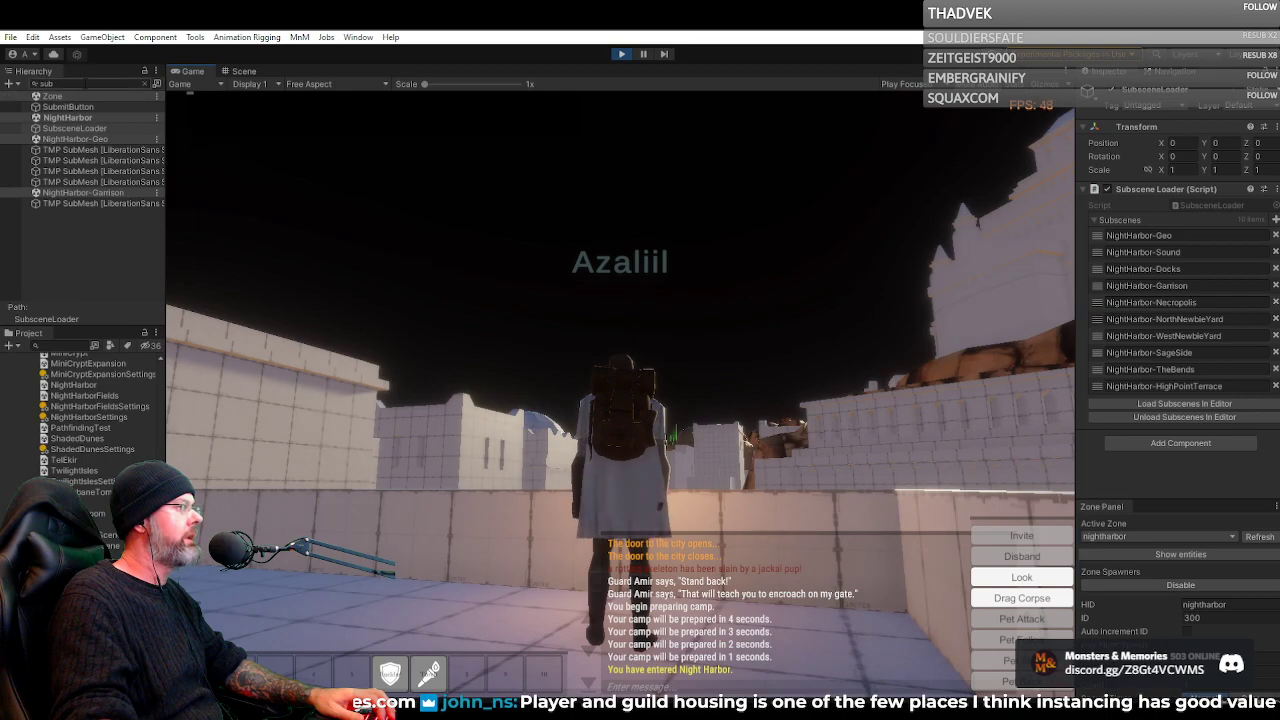
pyautogui.click(144, 84)
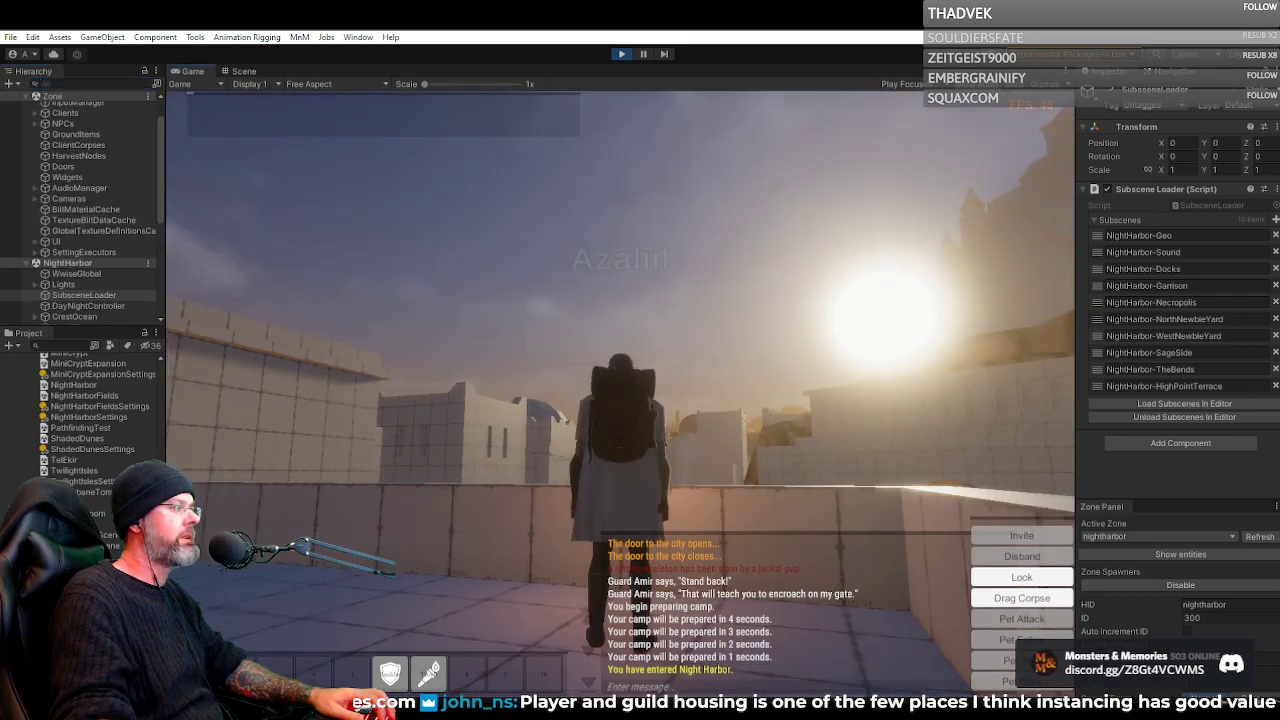
# Run the character from the walled rooftop terrace down the stairs and across the sand to the waterfront plaza
pyautogui.press('w')
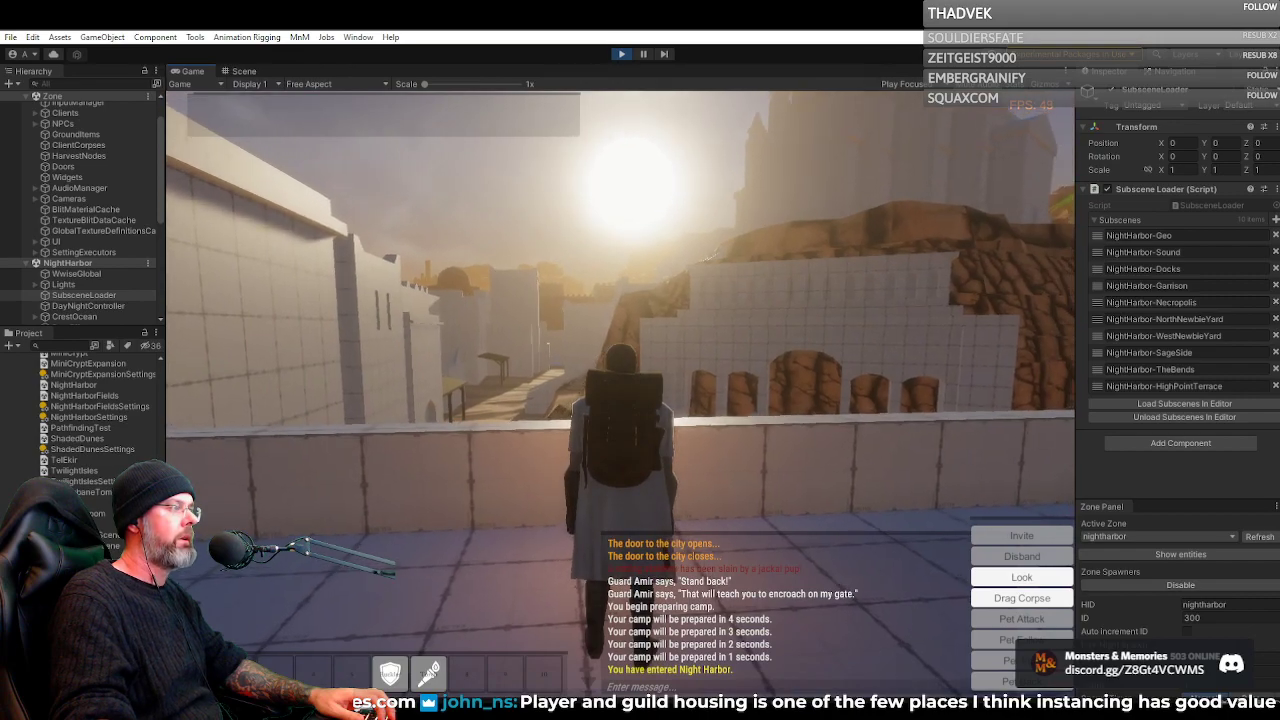
pyautogui.press('w')
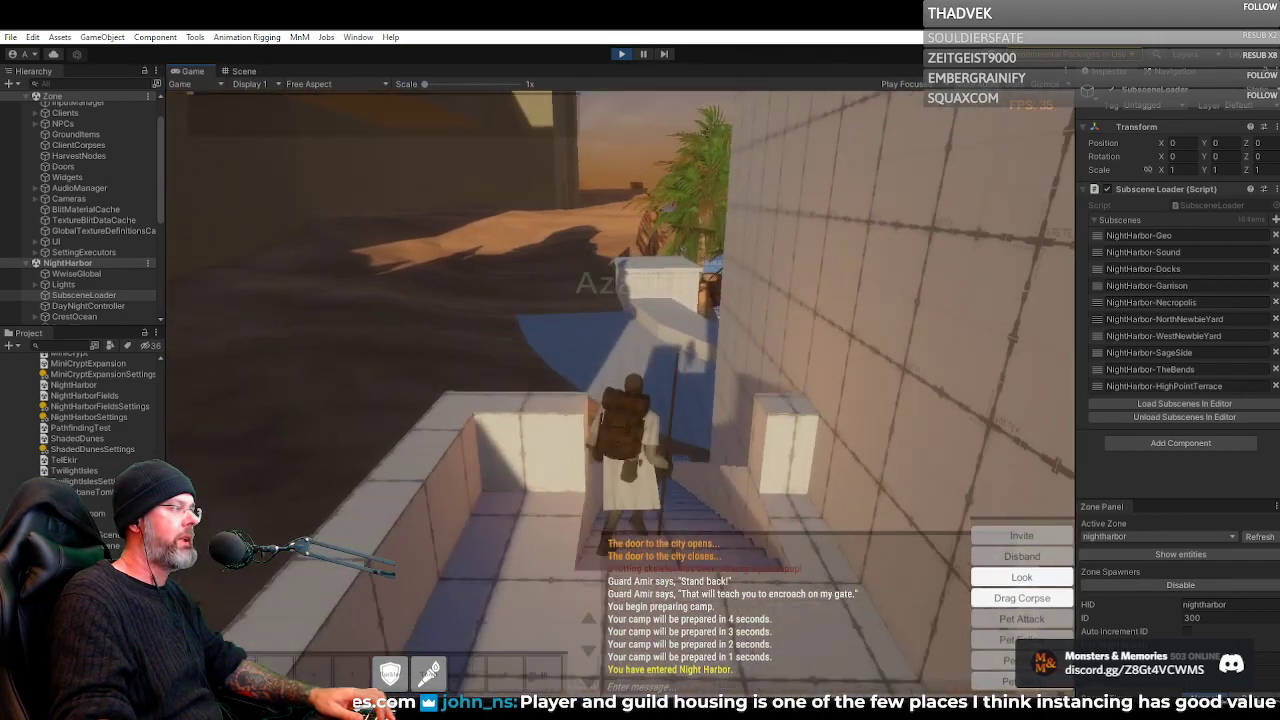
pyautogui.press('space')
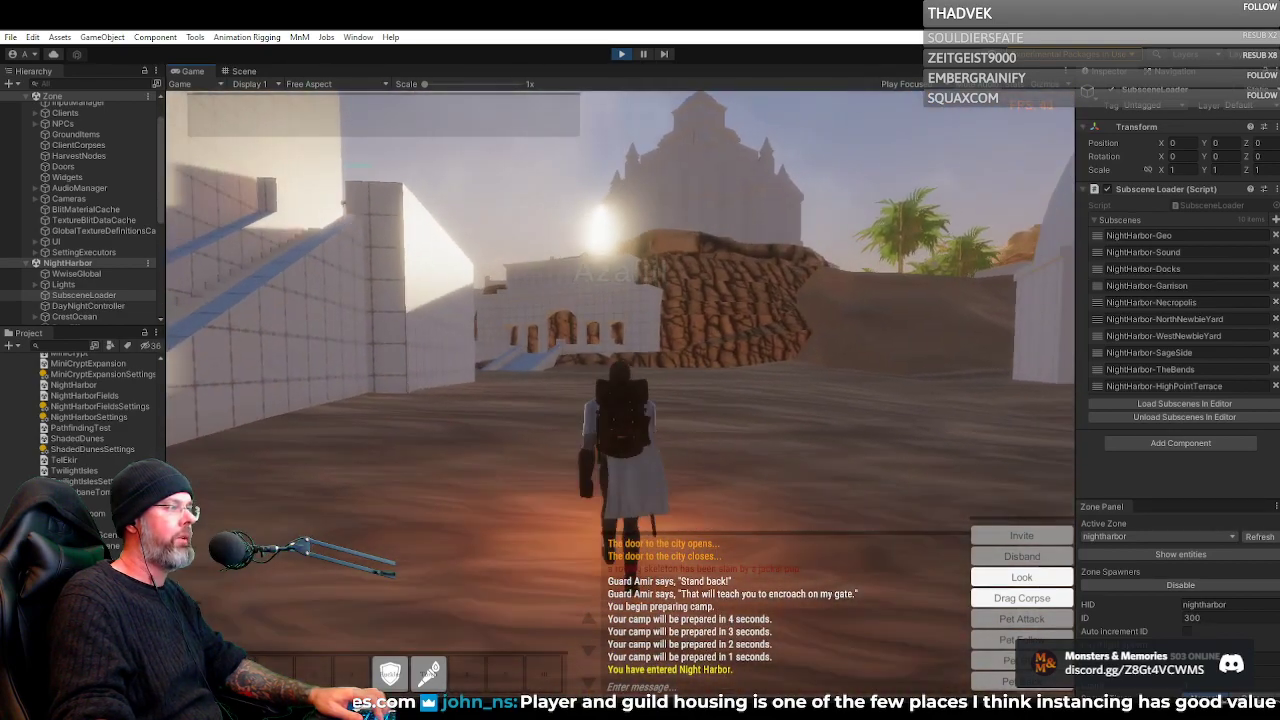
pyautogui.press('w')
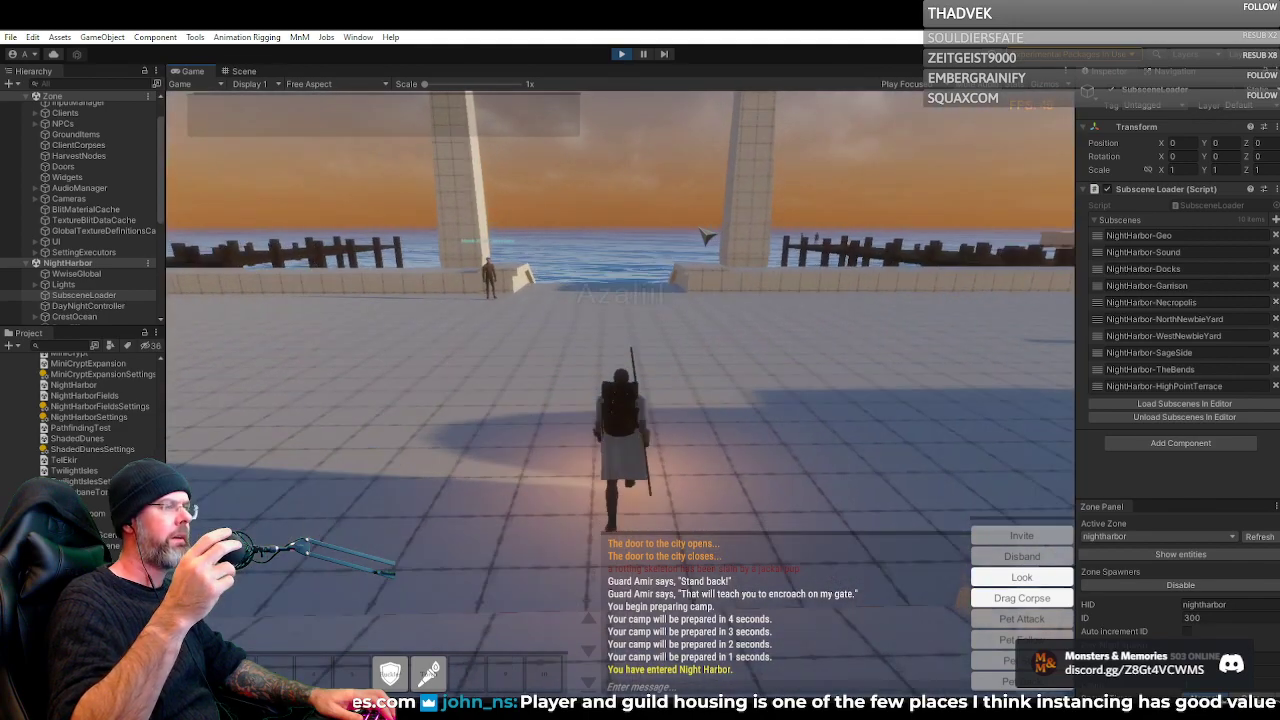
# Run the character along the quay past the Carpentry Trainer and the piers to the obelisks at the seawall
pyautogui.rightClick(707, 237)
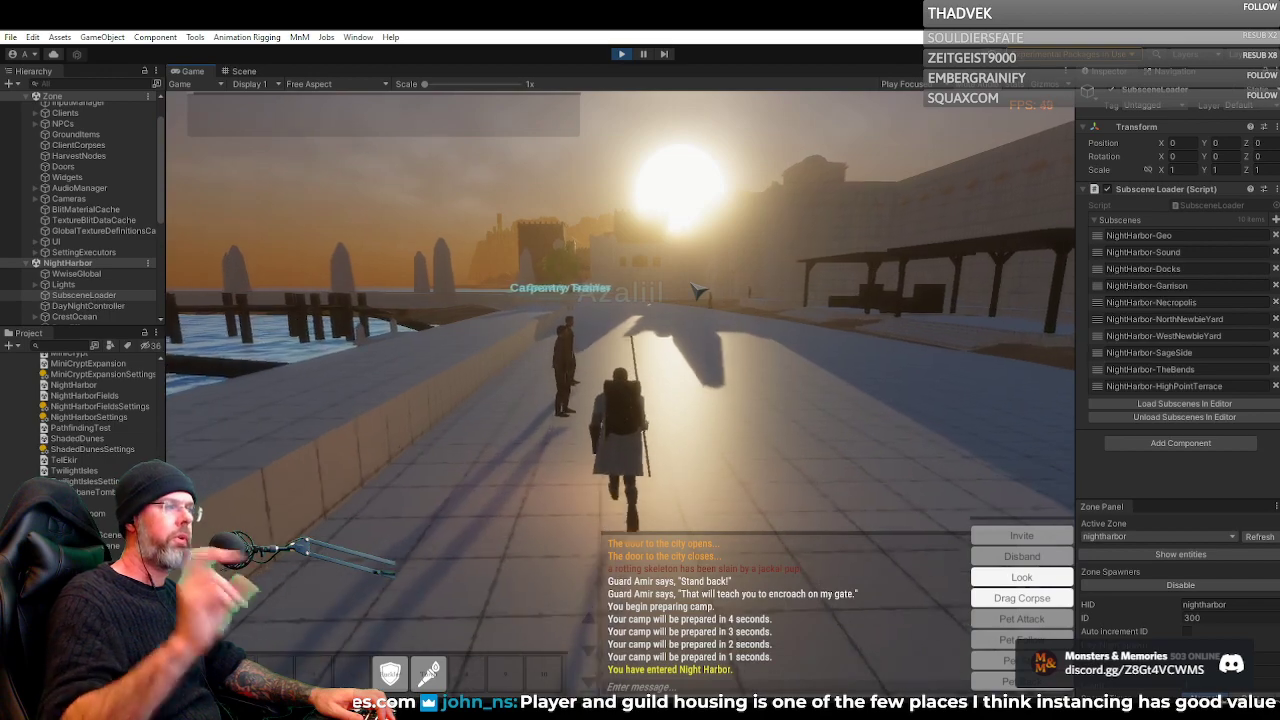
pyautogui.moveTo(686, 280); pyautogui.dragTo(510, 280)
pyautogui.moveTo(620, 262); pyautogui.dragTo(706, 259)
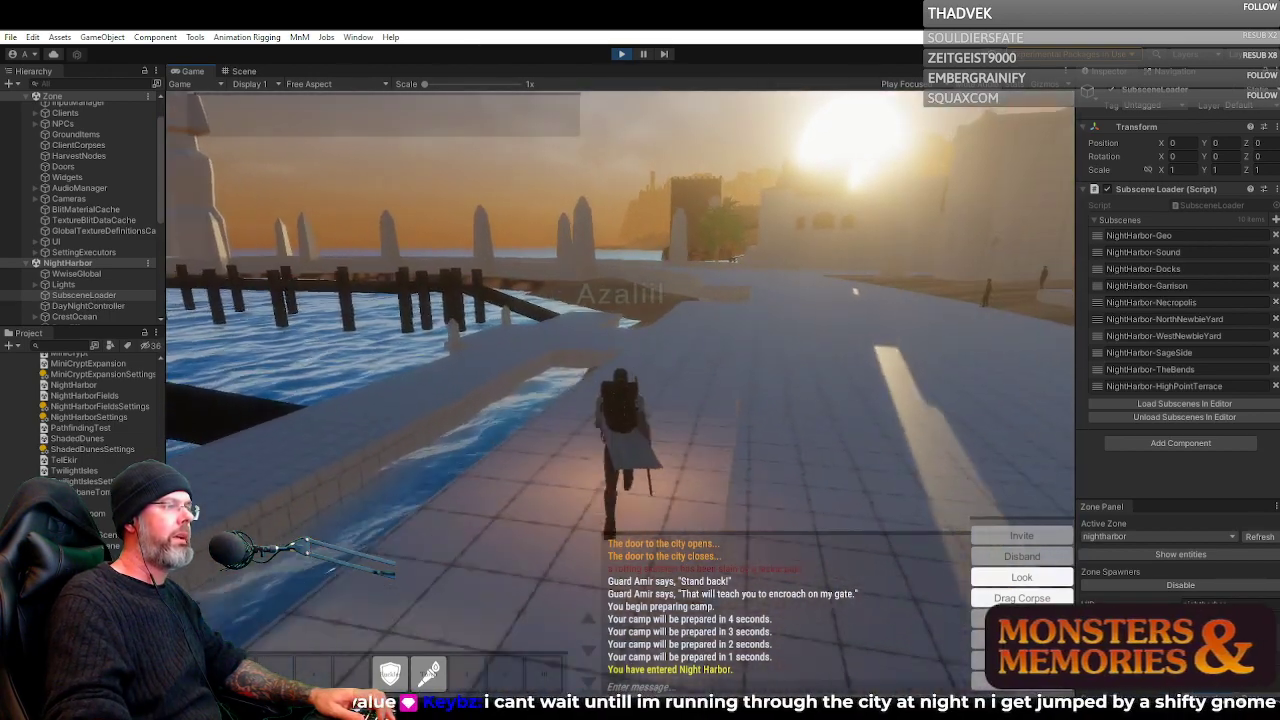
pyautogui.moveTo(620, 390); pyautogui.dragTo(825, 305)
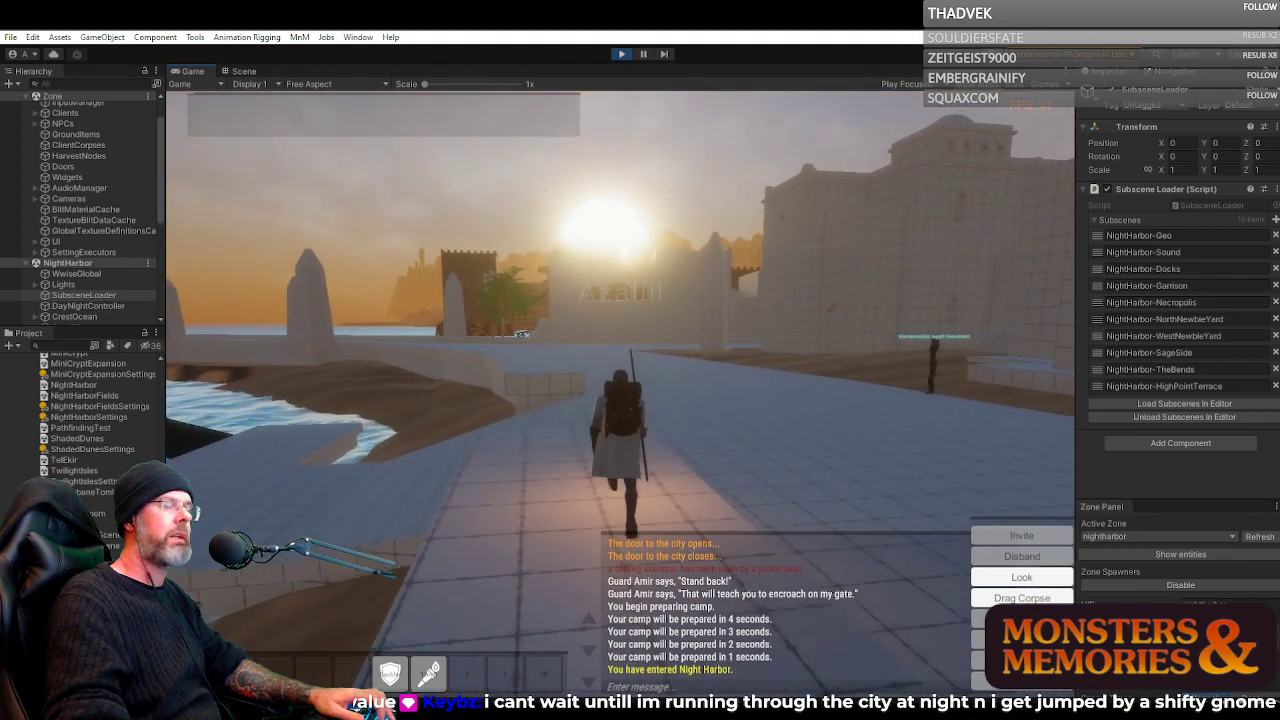
pyautogui.moveTo(590, 280); pyautogui.dragTo(670, 276)
pyautogui.press('a')
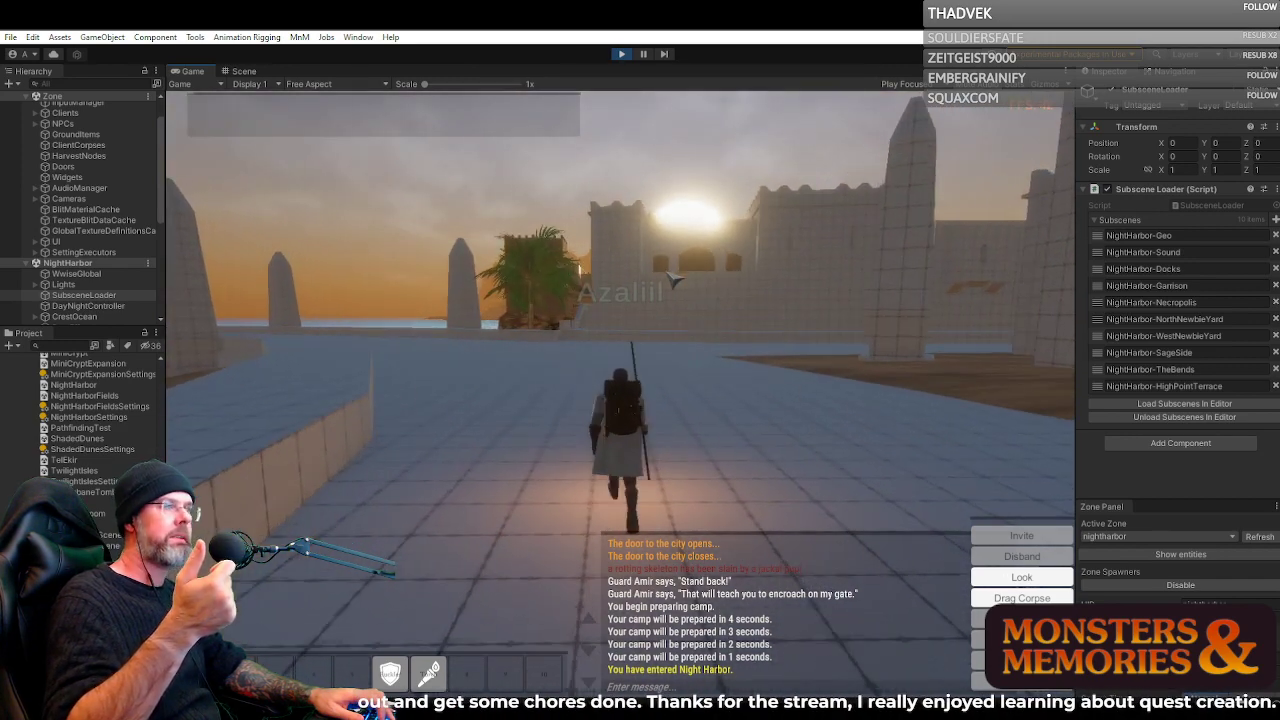
pyautogui.press('a')
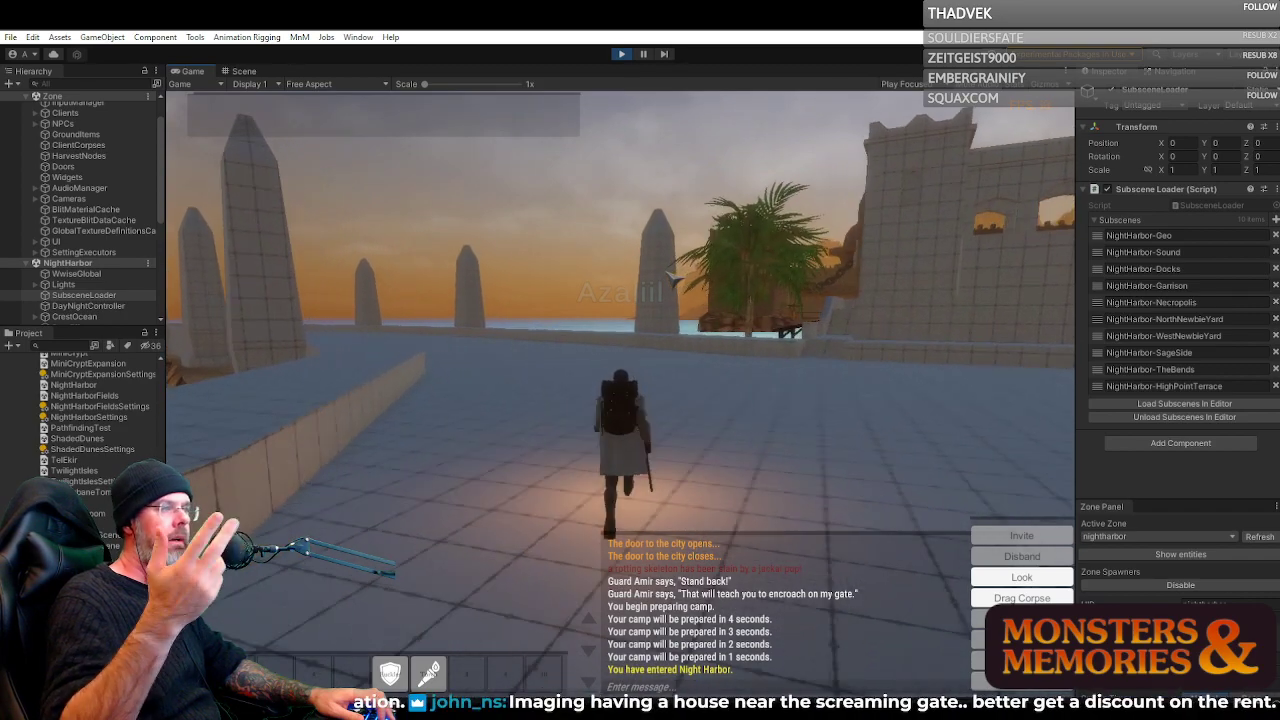
pyautogui.press('a')
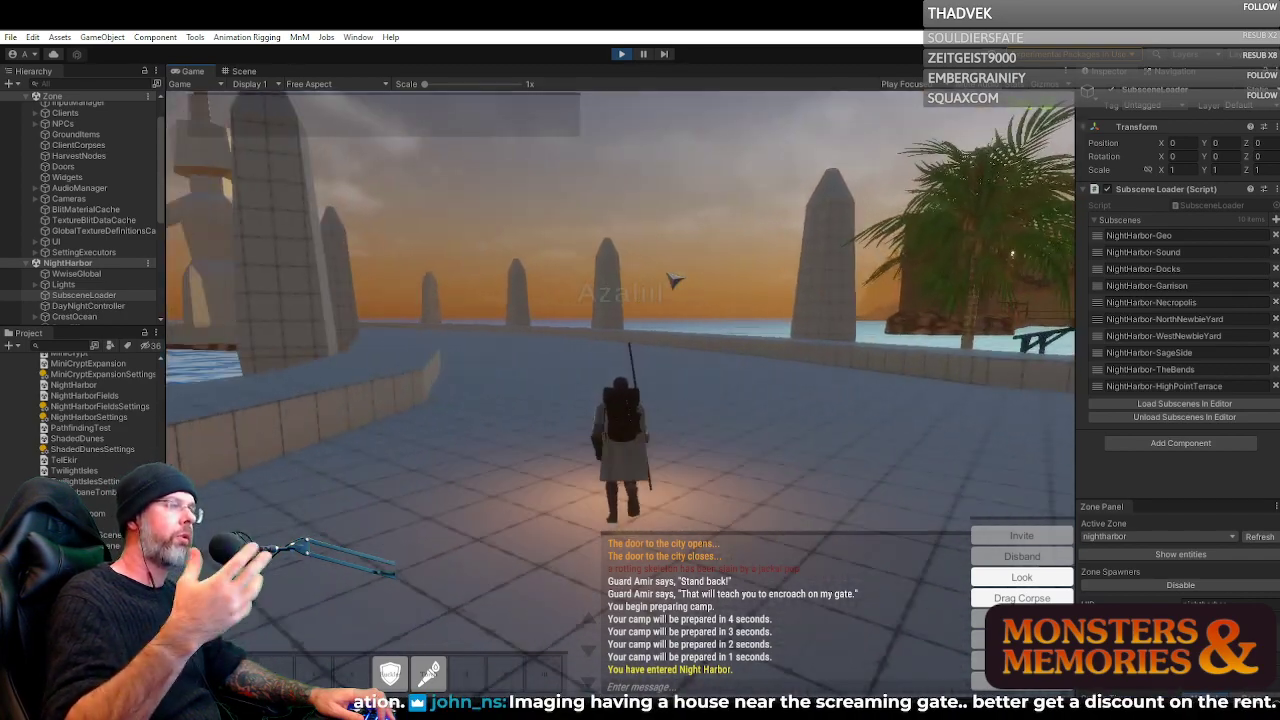
# Switch the game camera to first person and view the chained harbor towers beyond the seawall
pyautogui.moveTo(568, 284); pyautogui.dragTo(640, 284)
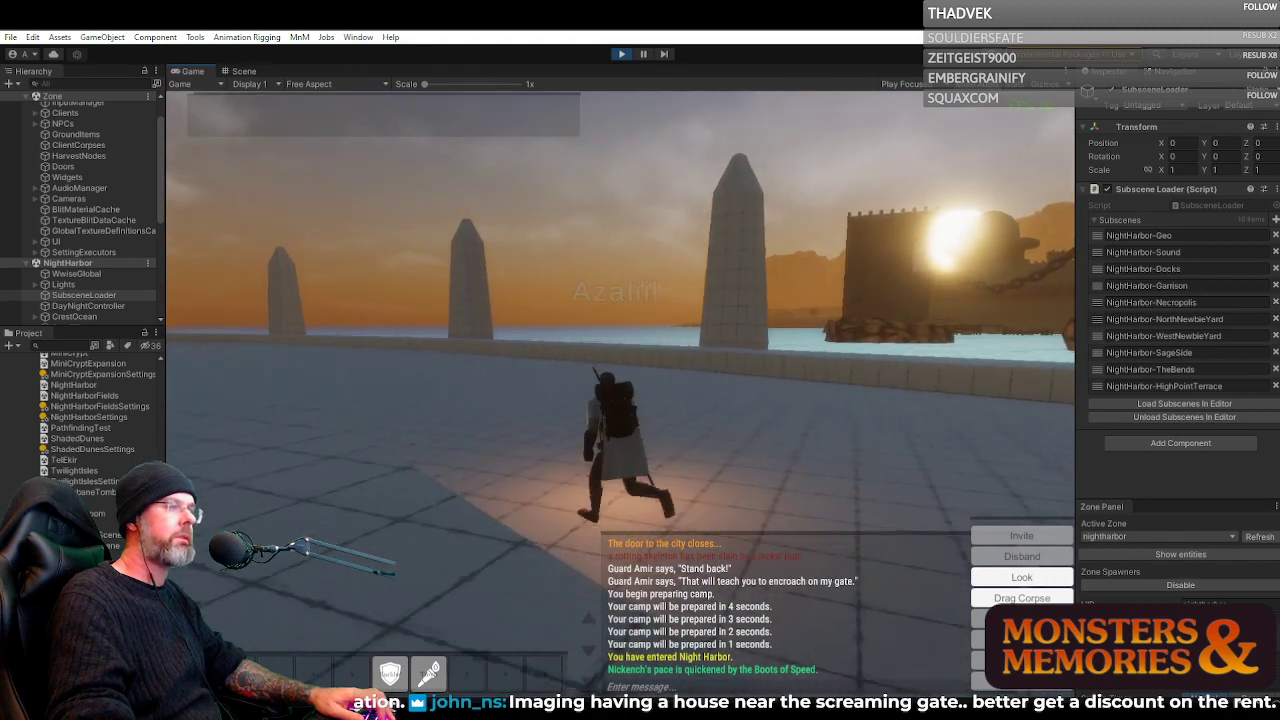
pyautogui.scroll(5, 640, 284)
pyautogui.moveTo(640, 284); pyautogui.dragTo(710, 284)
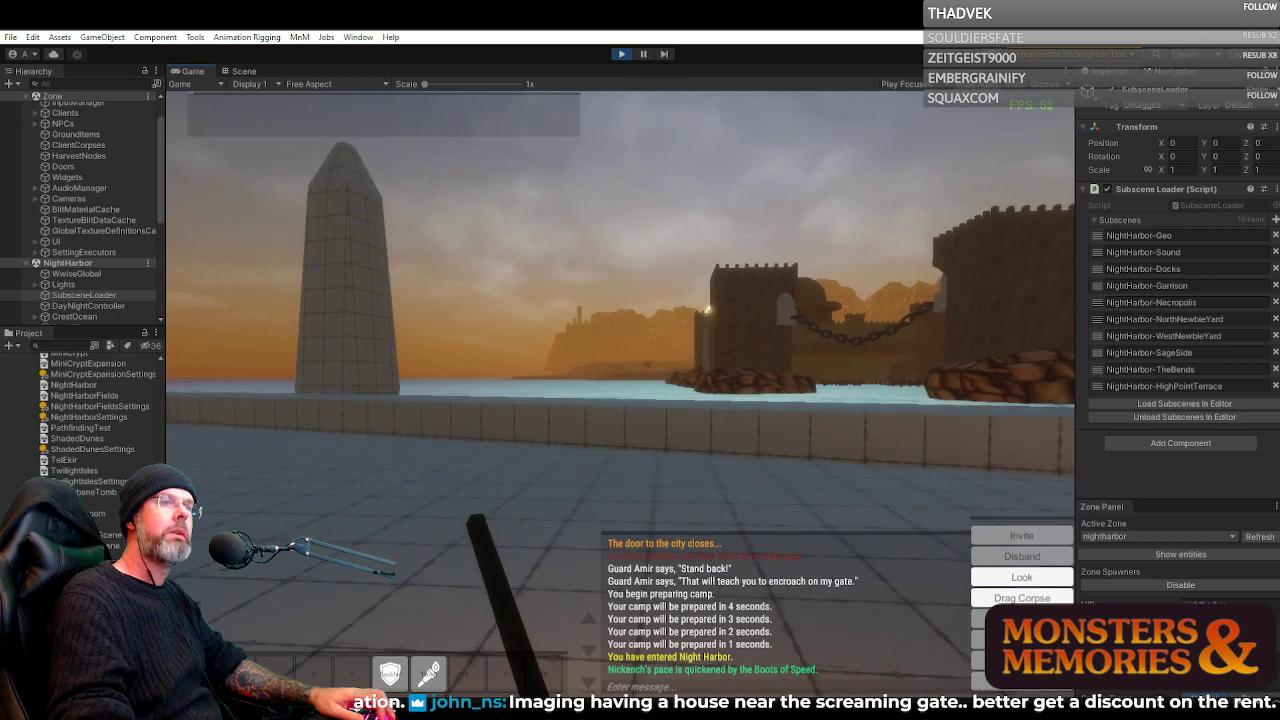
pyautogui.moveTo(710, 284); pyautogui.dragTo(745, 288)
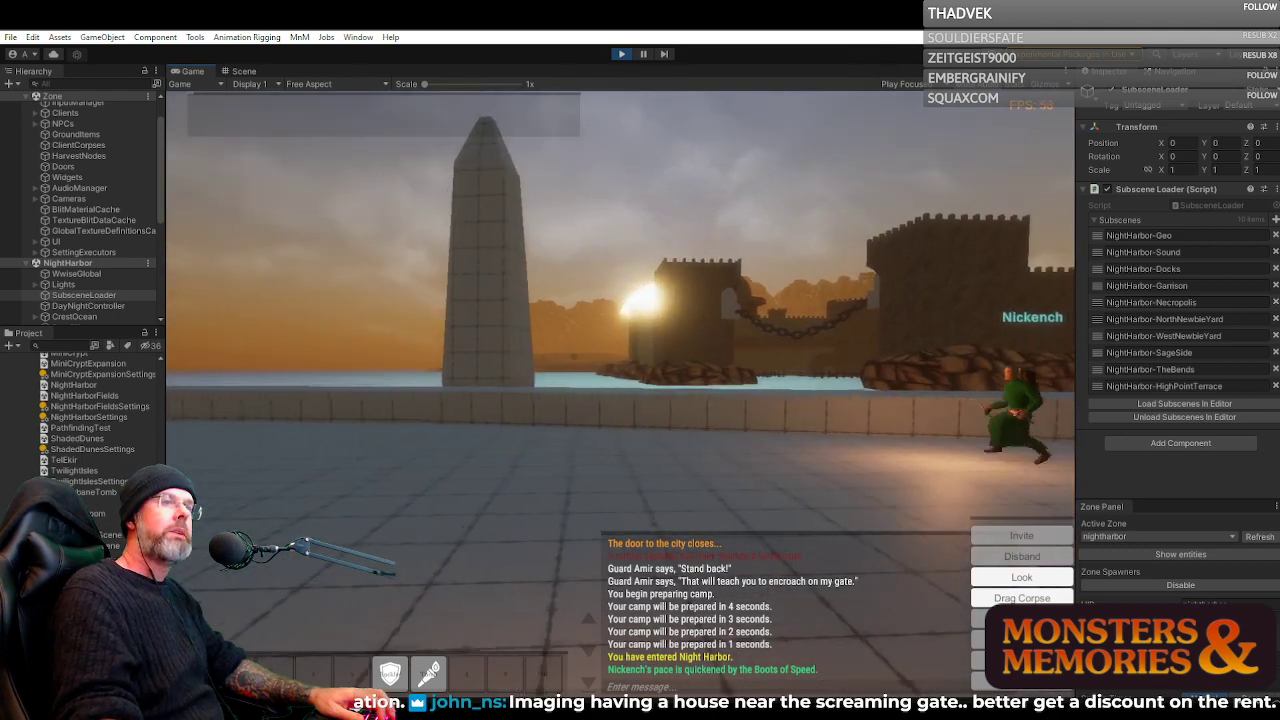
# Follow the green-robed character past the obelisks toward the large round tower and reach the water's edge
pyautogui.press('a')
pyautogui.press('a')
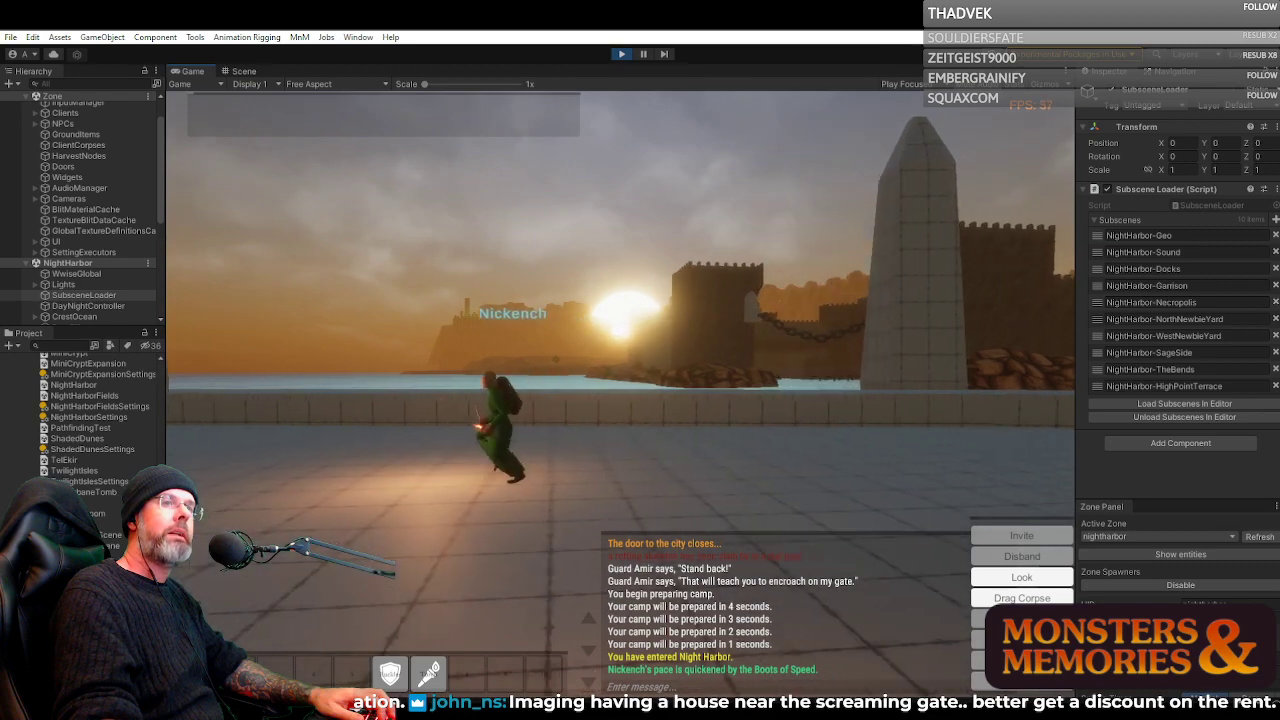
pyautogui.press('a')
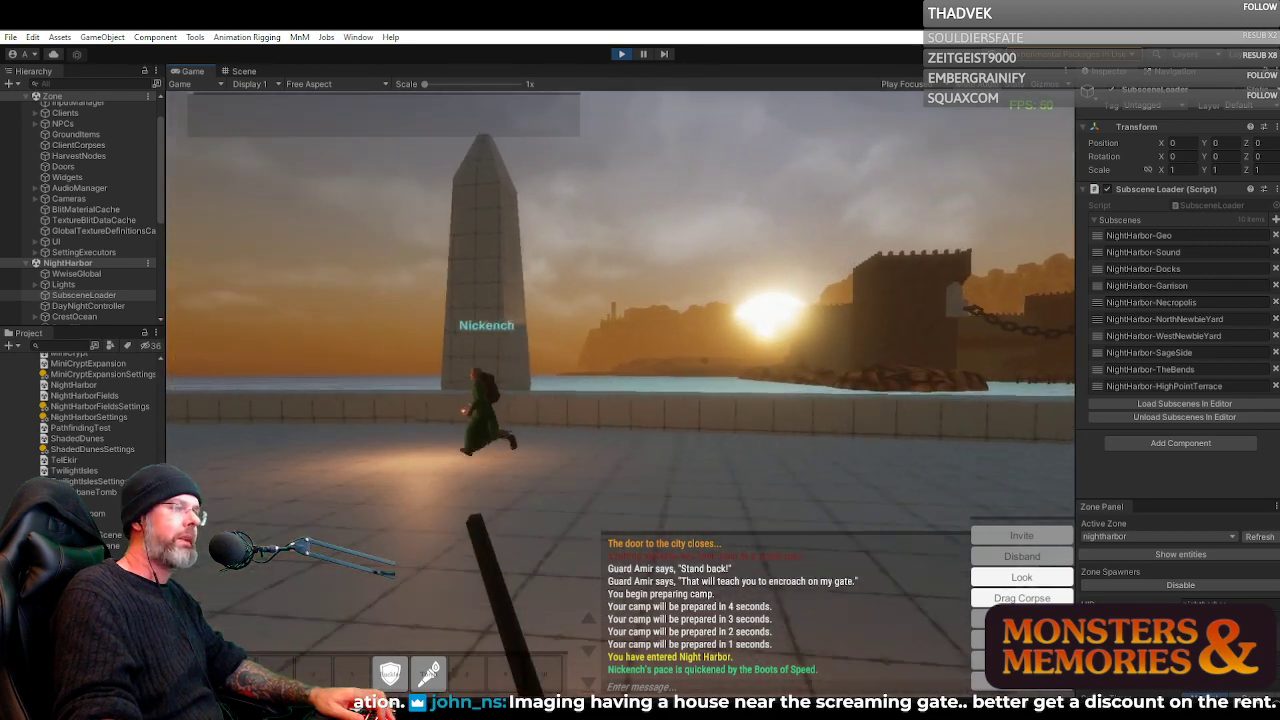
pyautogui.press('a')
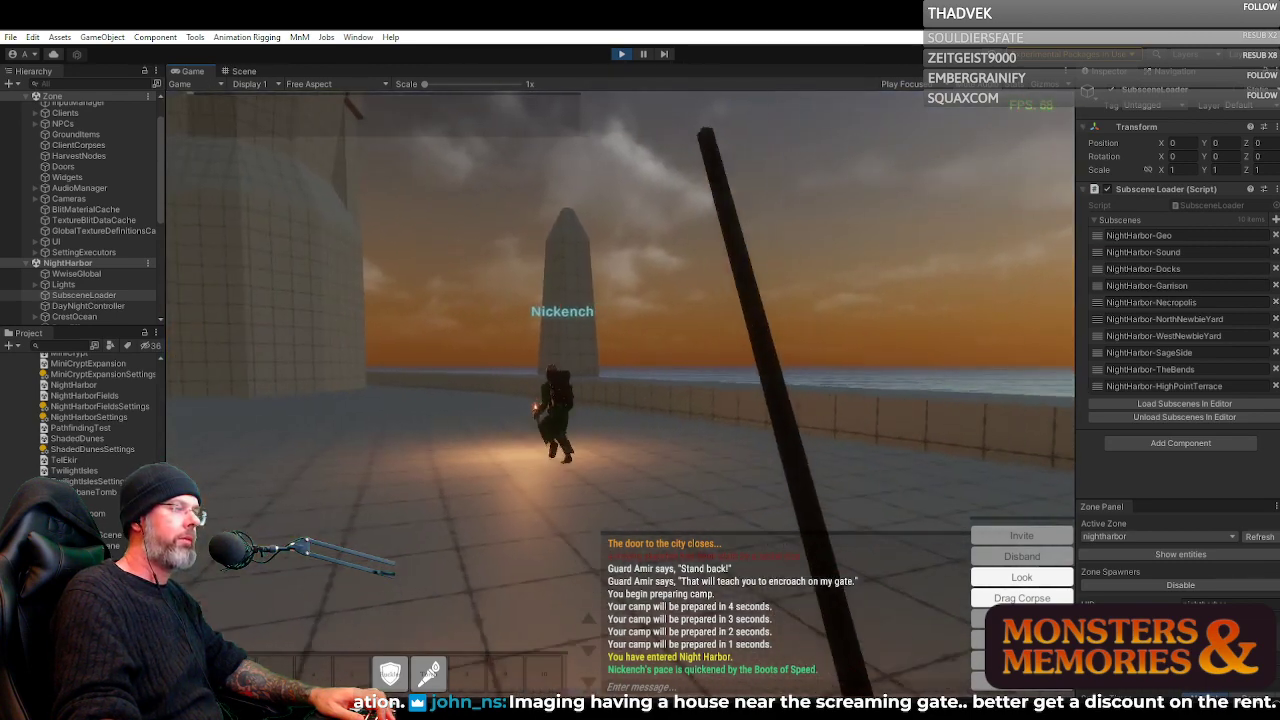
pyautogui.press('w')
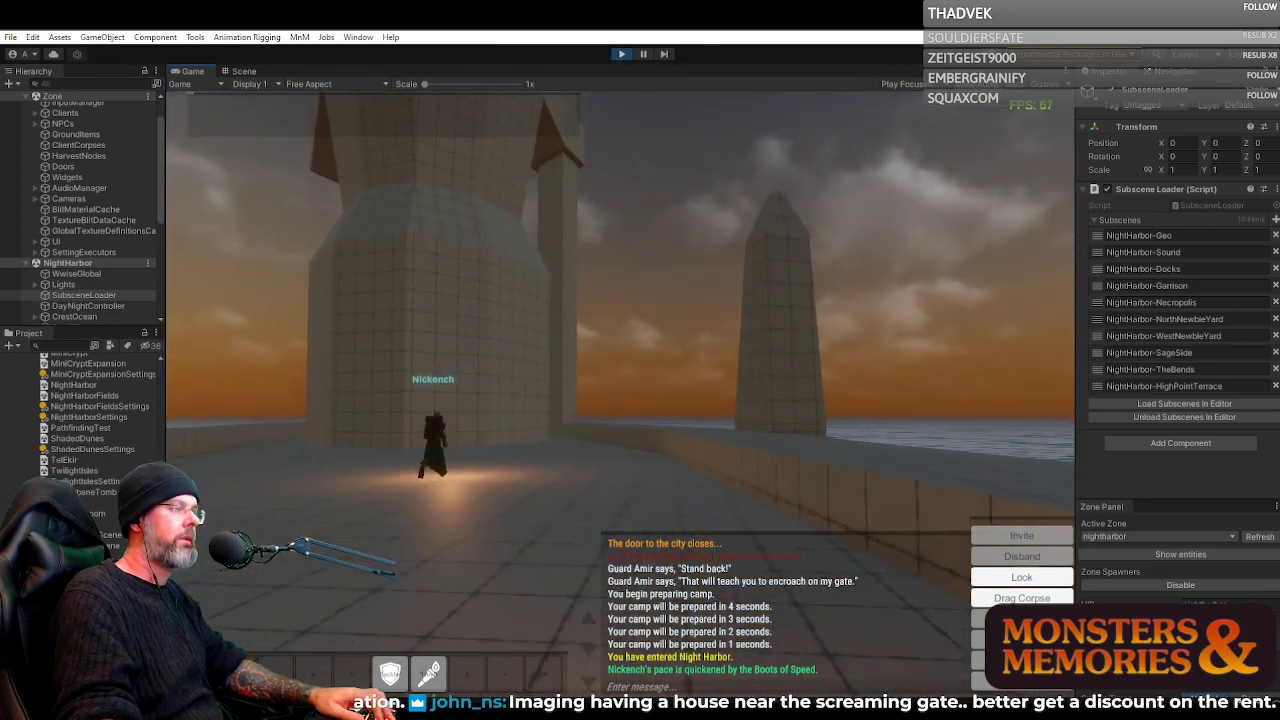
pyautogui.press('w')
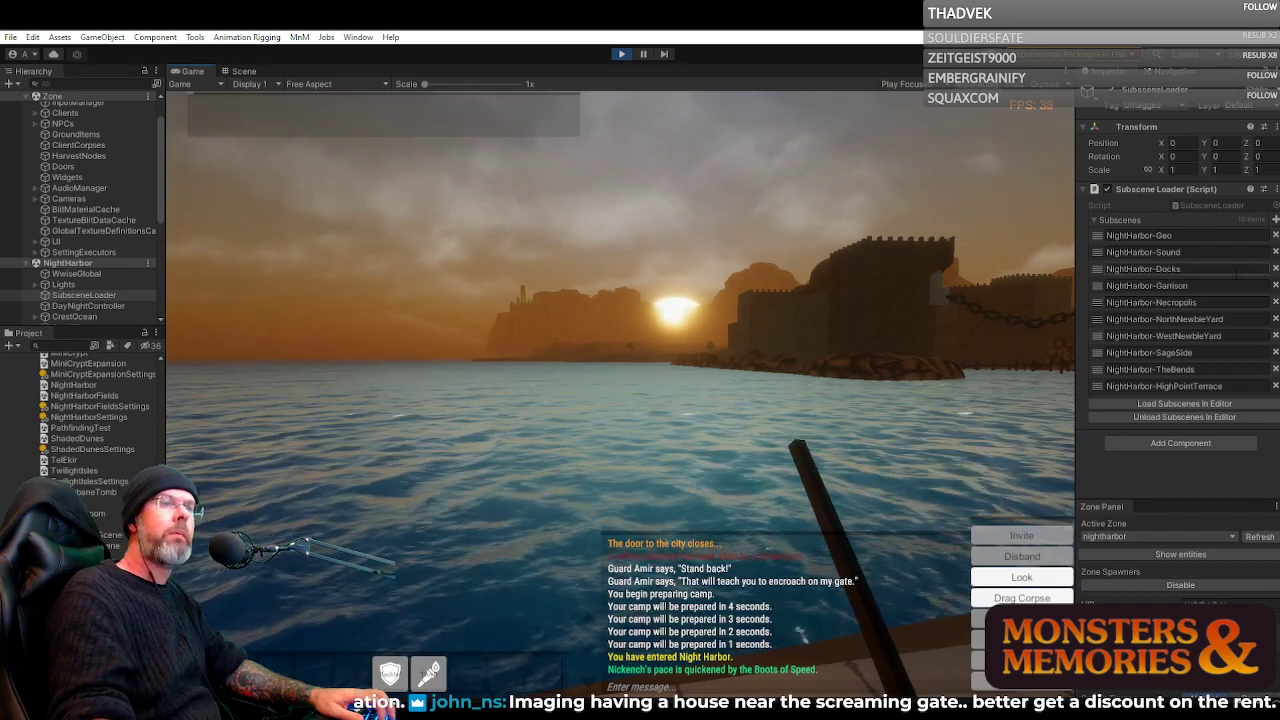
# Survey the harbor after sunset from the quay, including the chained towers, obelisks and distant domed garrison
pyautogui.press('d')
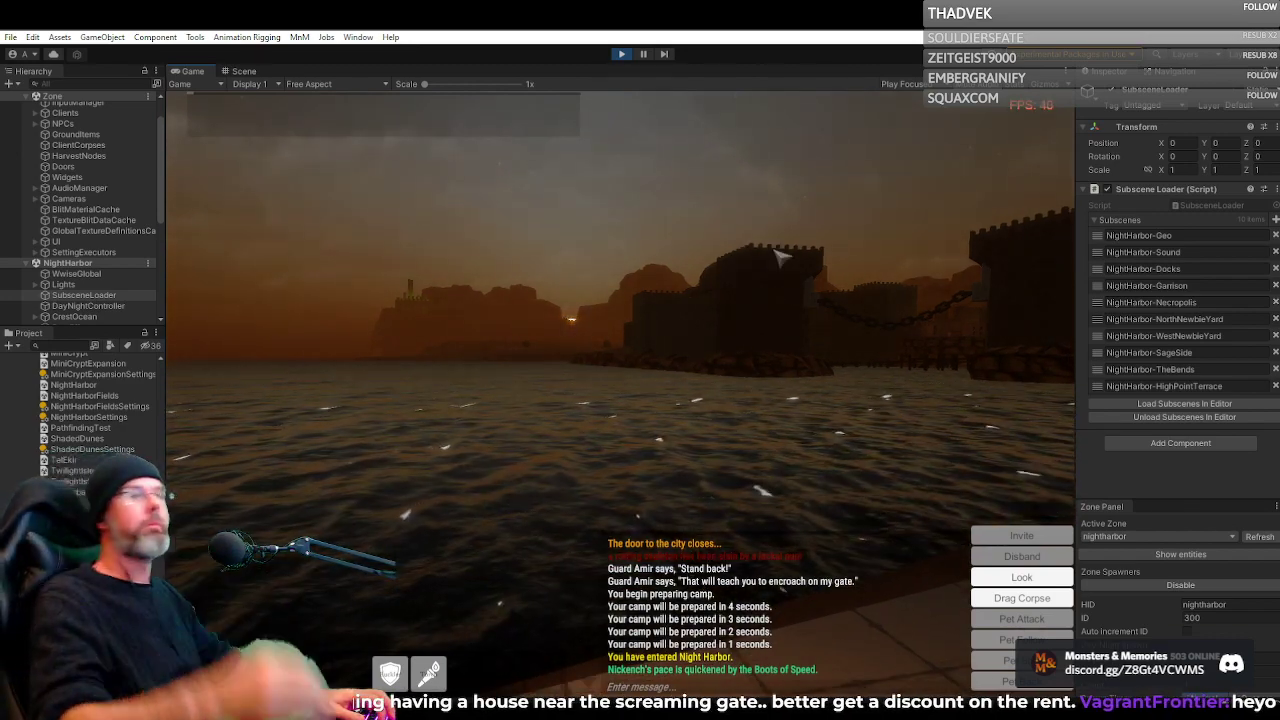
pyautogui.rightClick(775, 250)
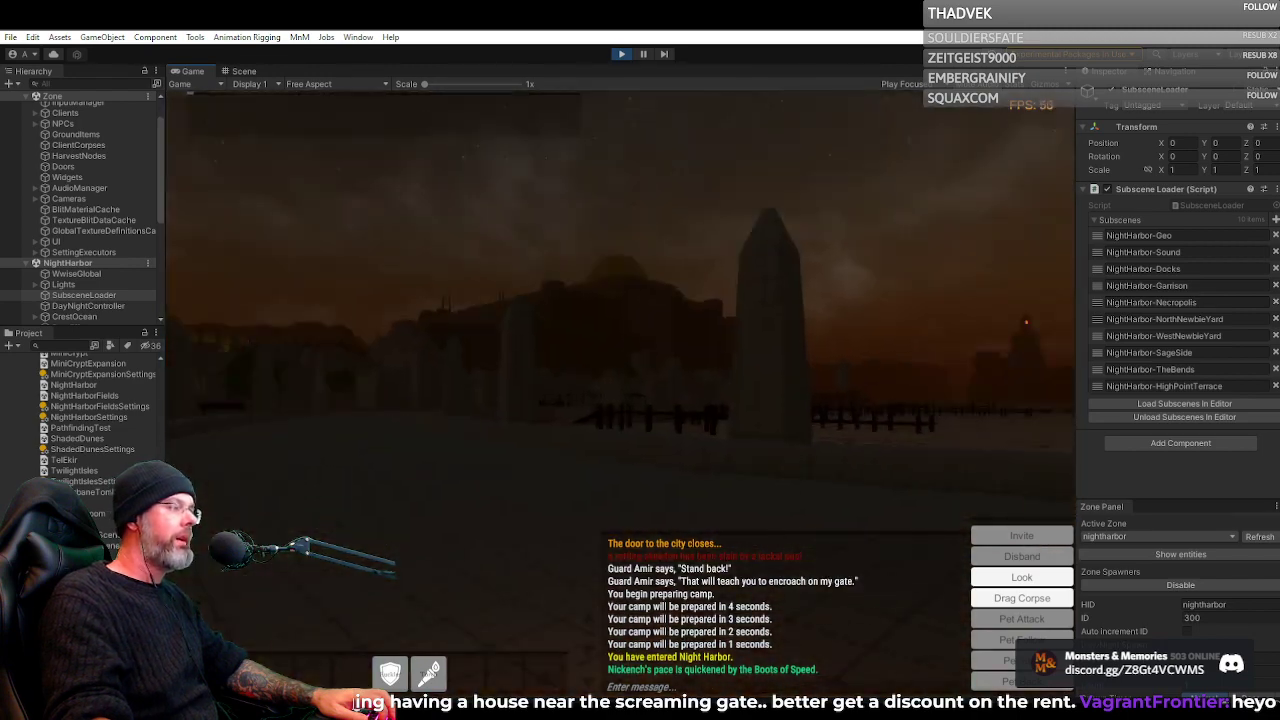
pyautogui.press('w')
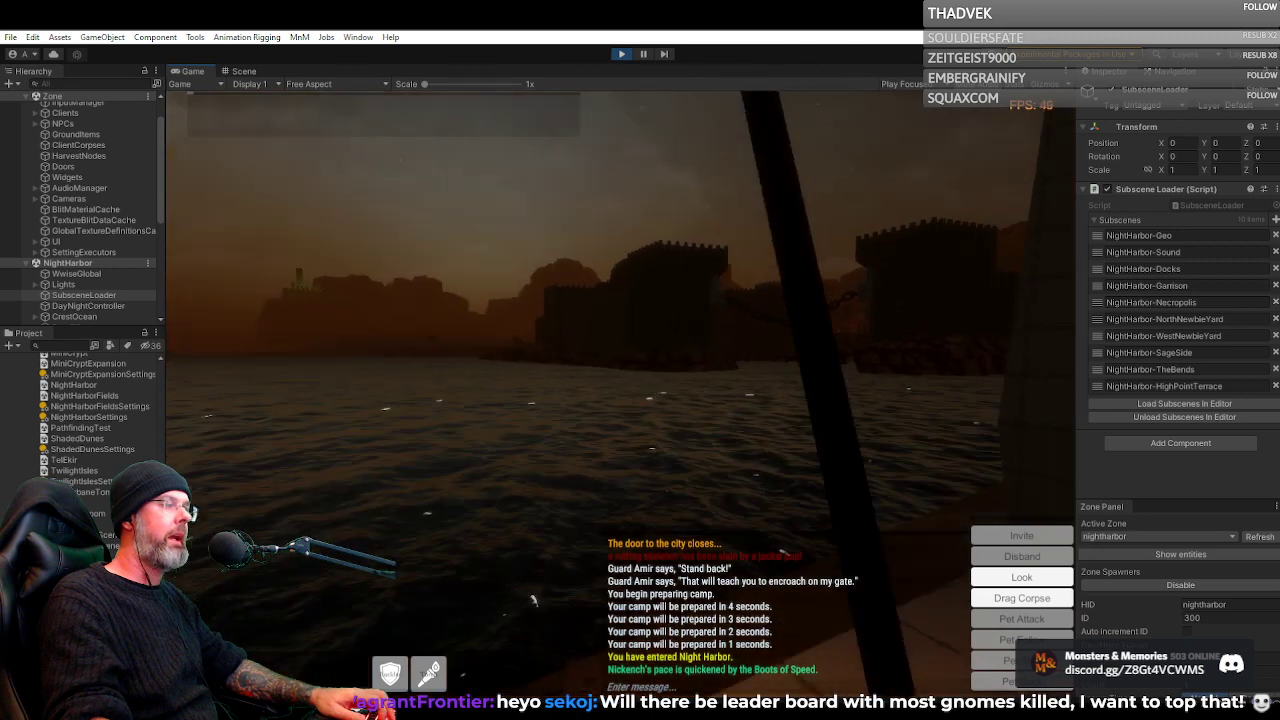
pyautogui.press('d')
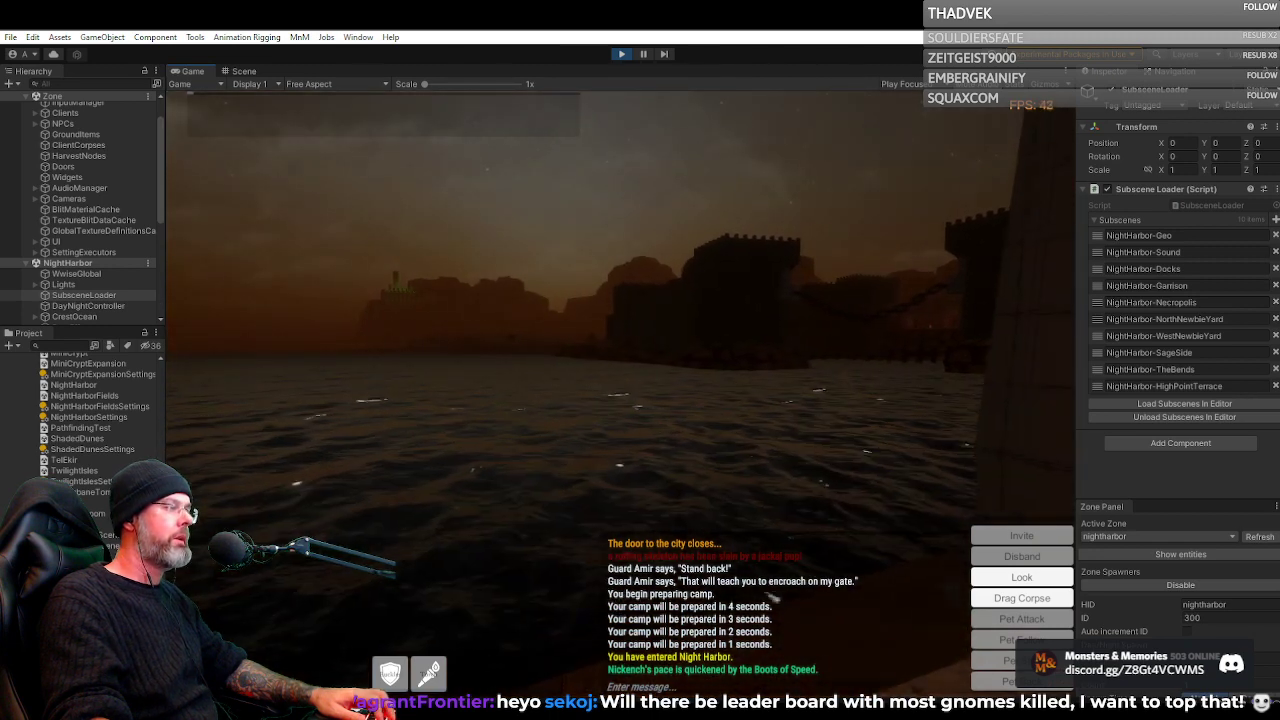
pyautogui.press('d')
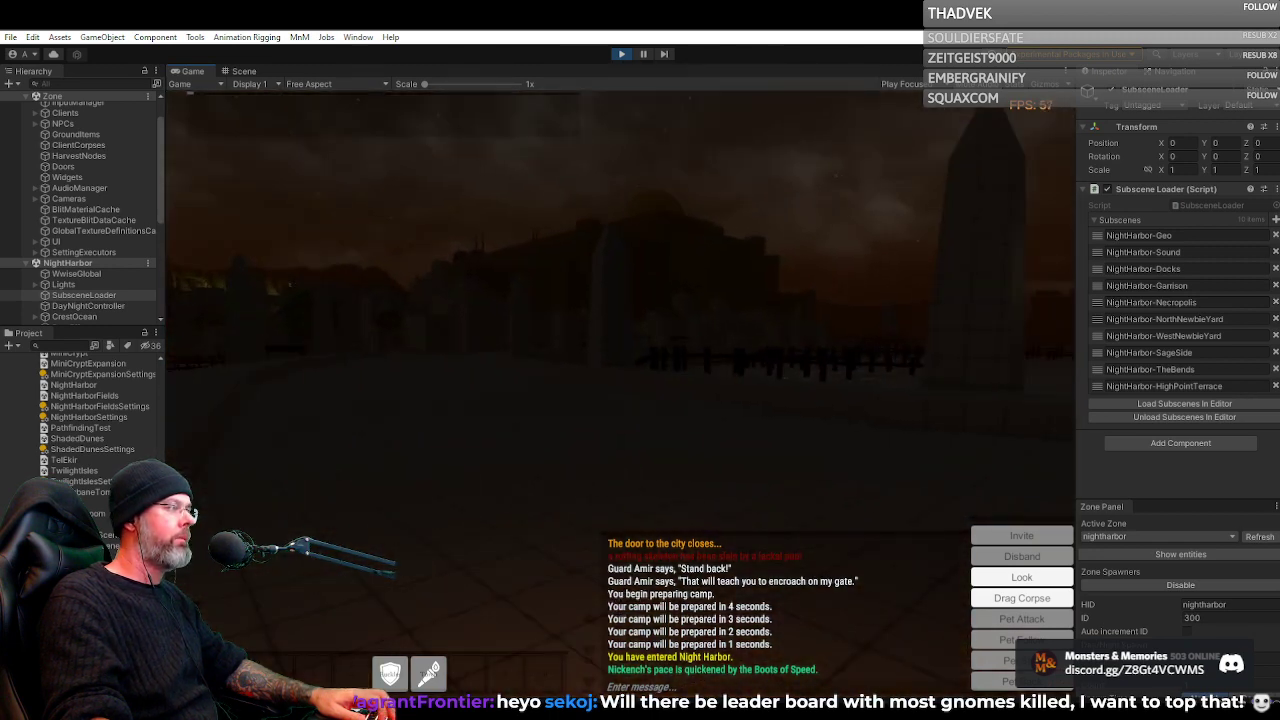
pyautogui.press('a')
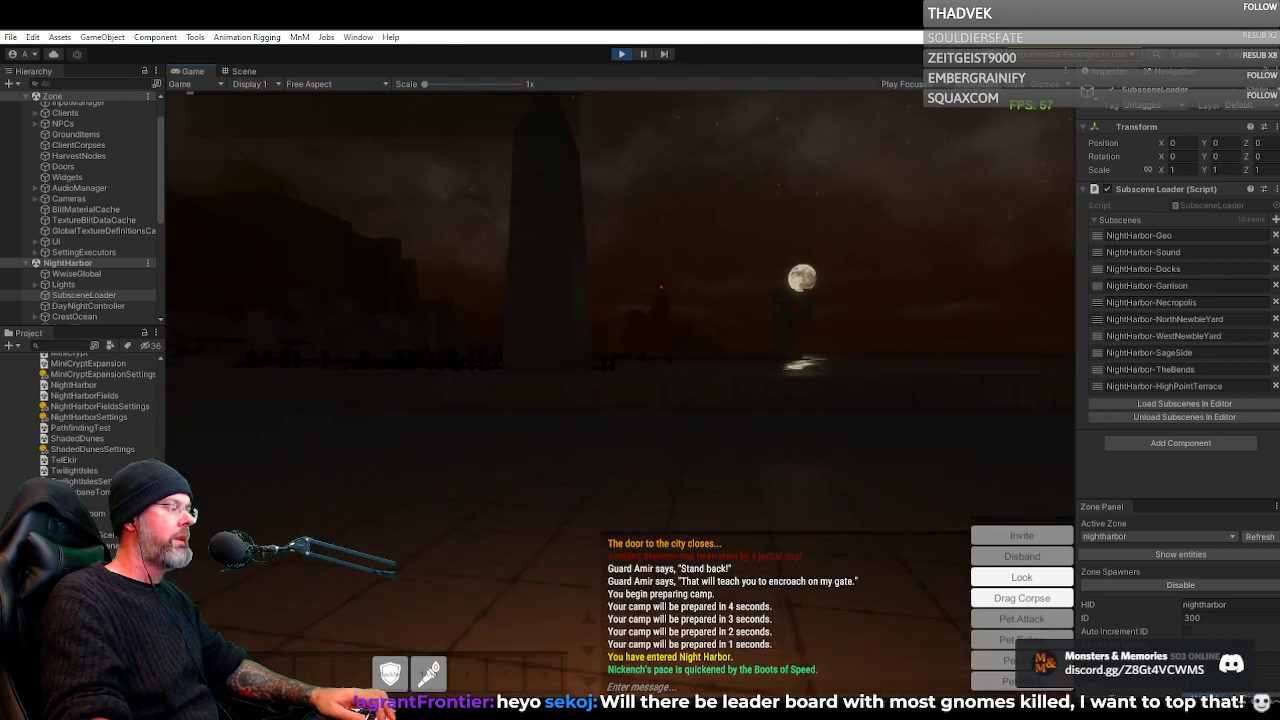
pyautogui.press('a')
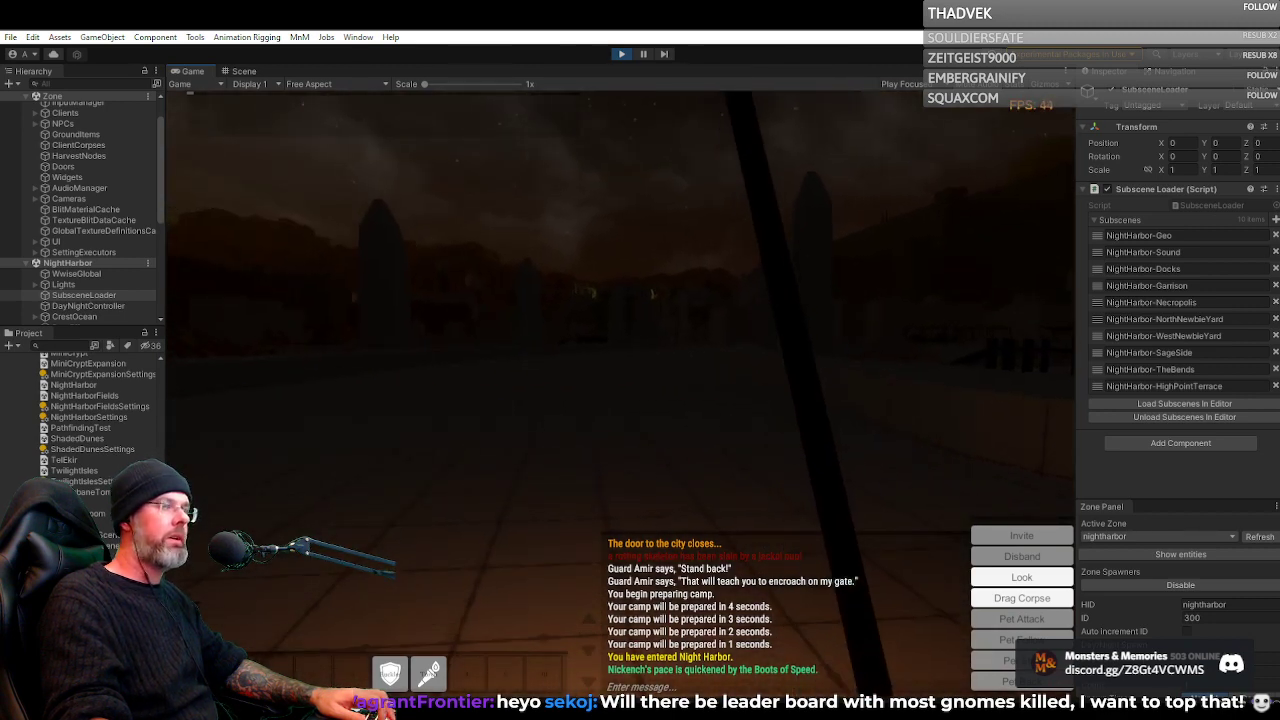
pyautogui.press('a')
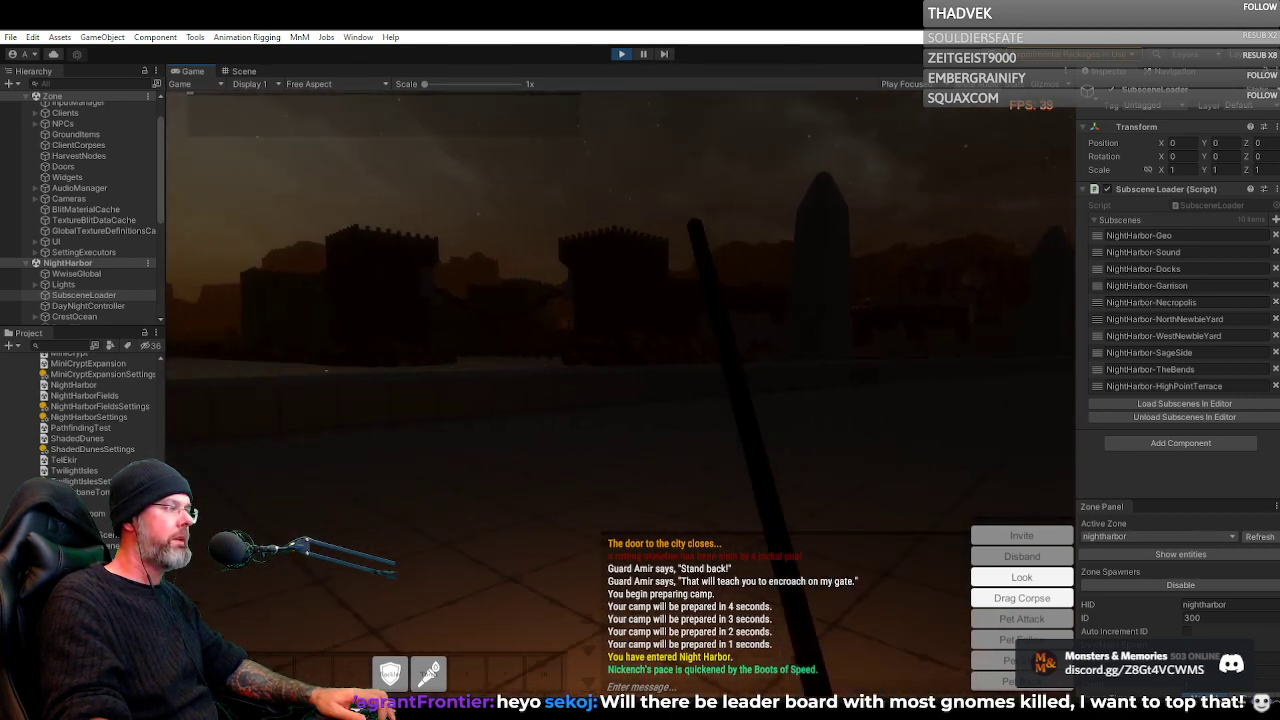
pyautogui.press('a')
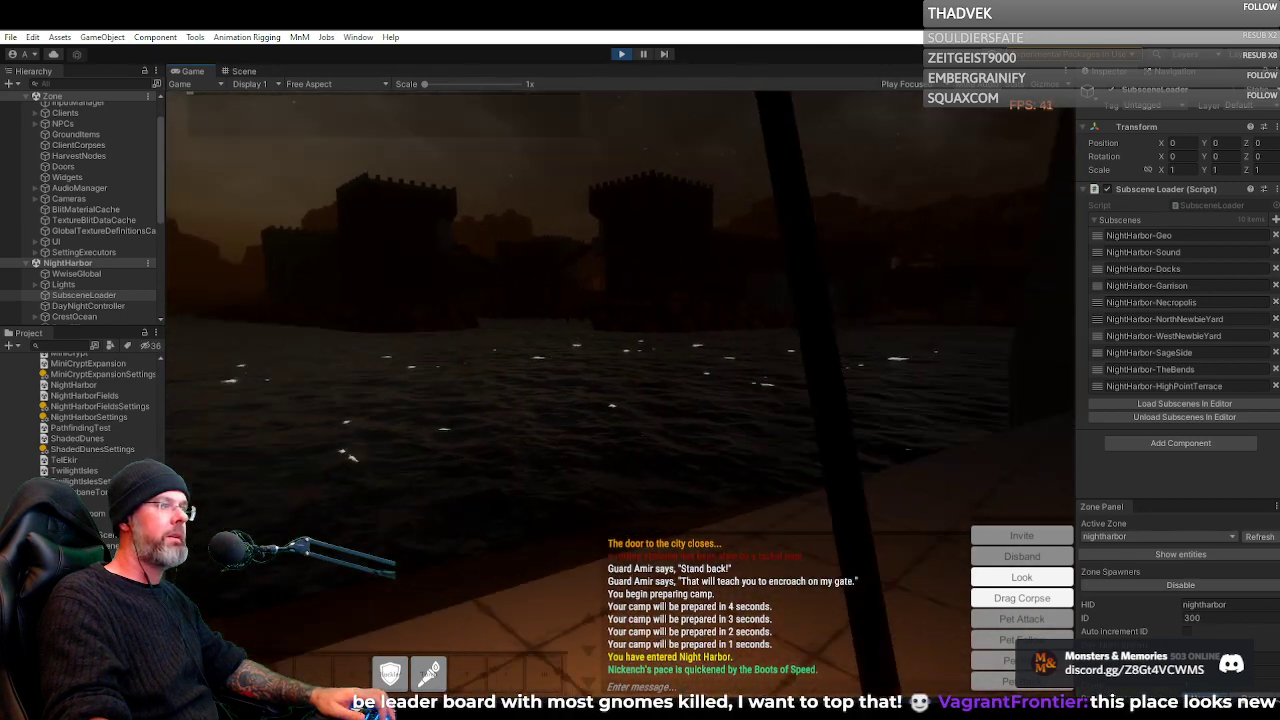
# Approach the green-robed character on the dark quay and inspect the lantern light, robe and backpack up close
pyautogui.press('d')
pyautogui.press('d')
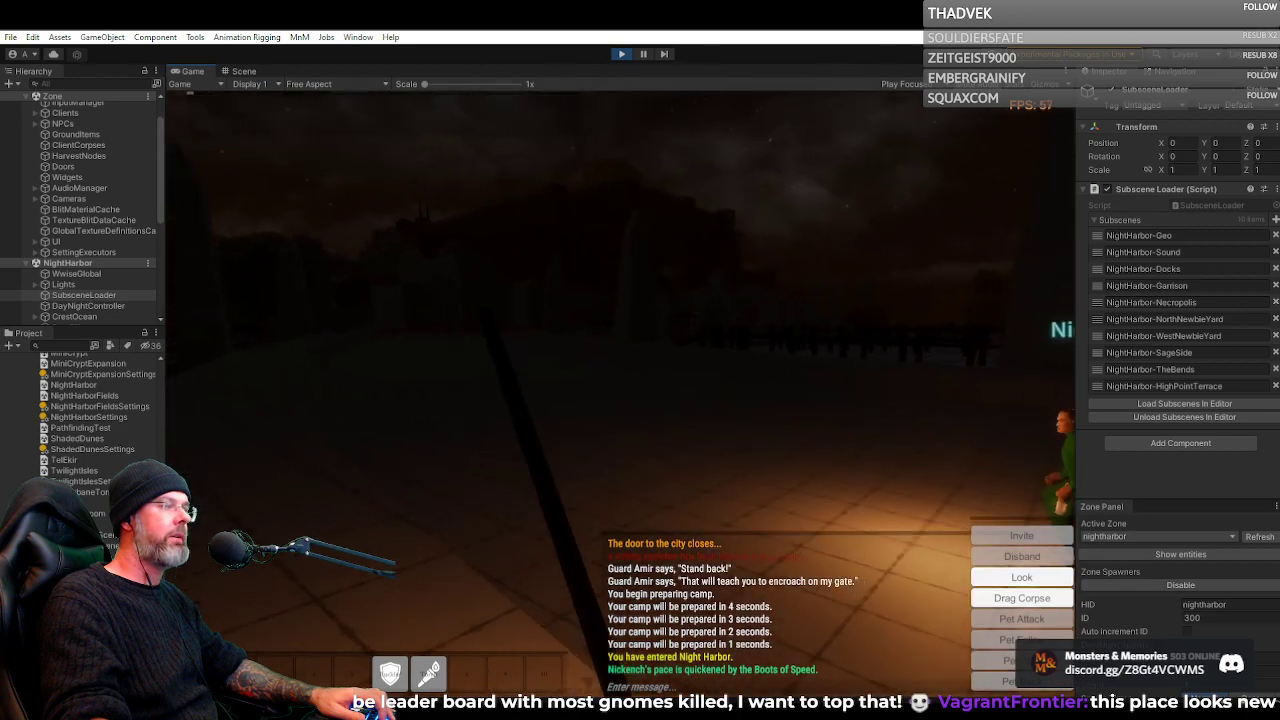
pyautogui.press('a')
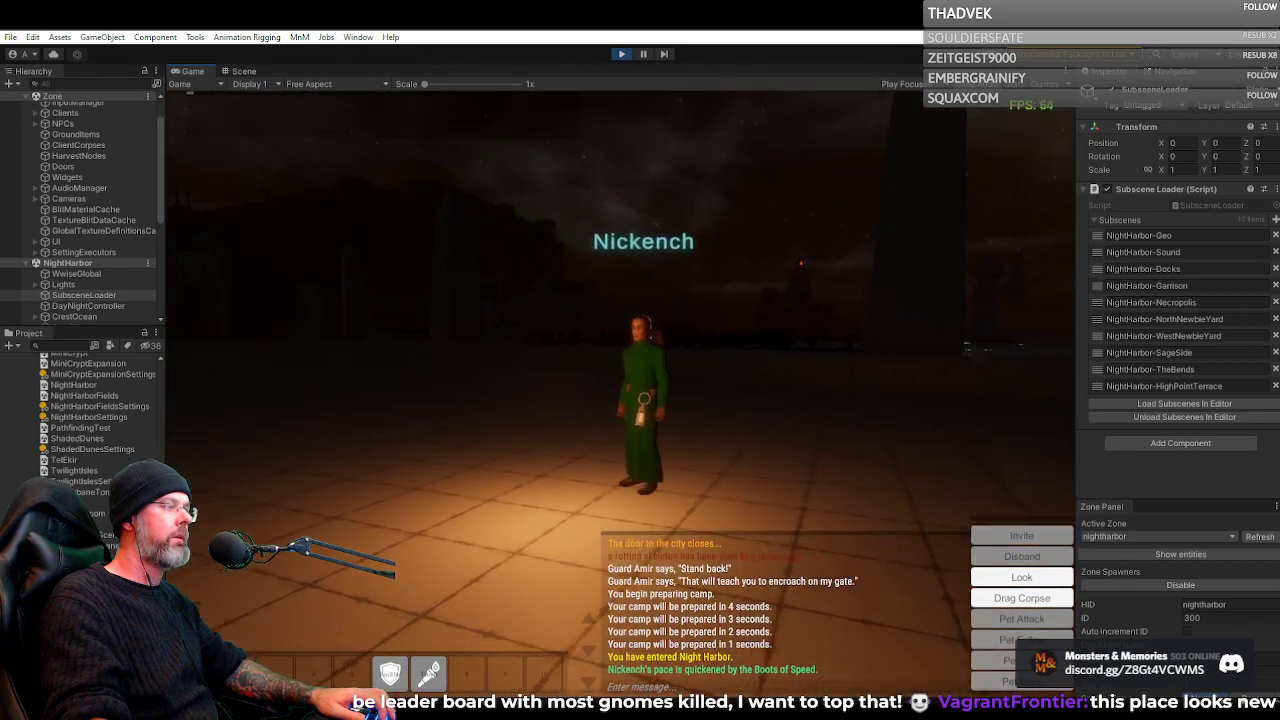
pyautogui.press('a')
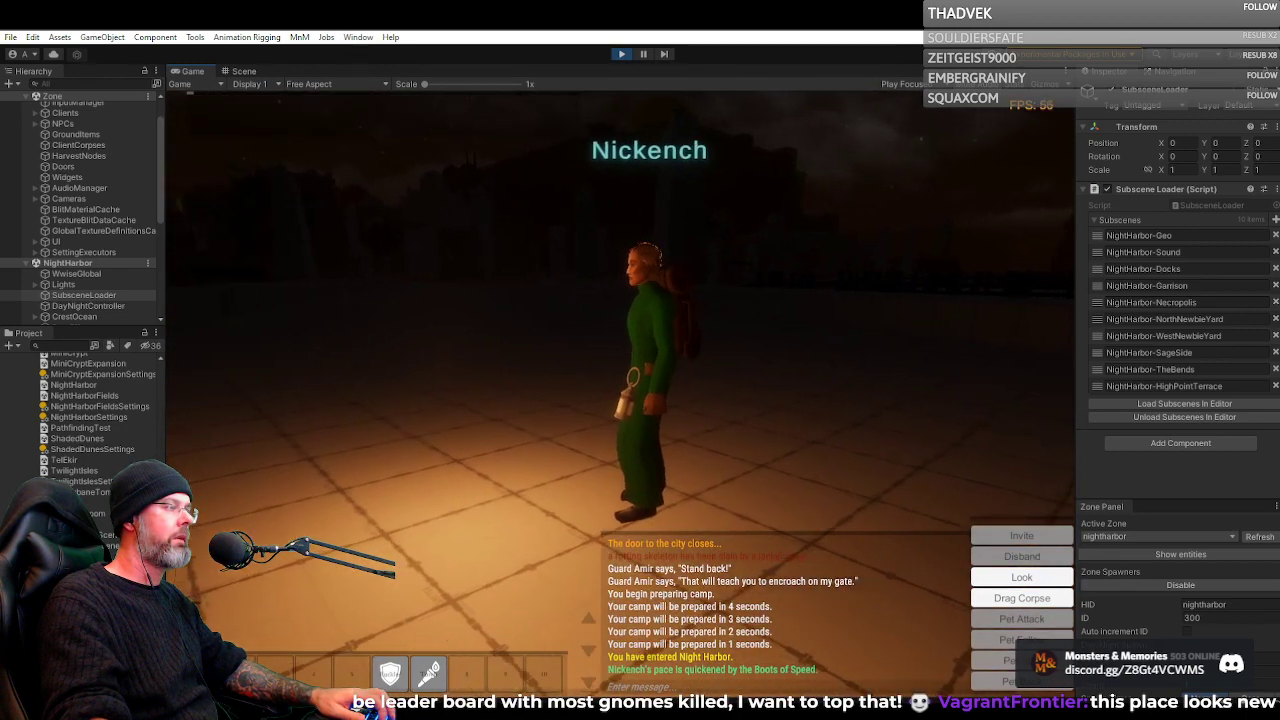
pyautogui.press('w')
pyautogui.press('d')
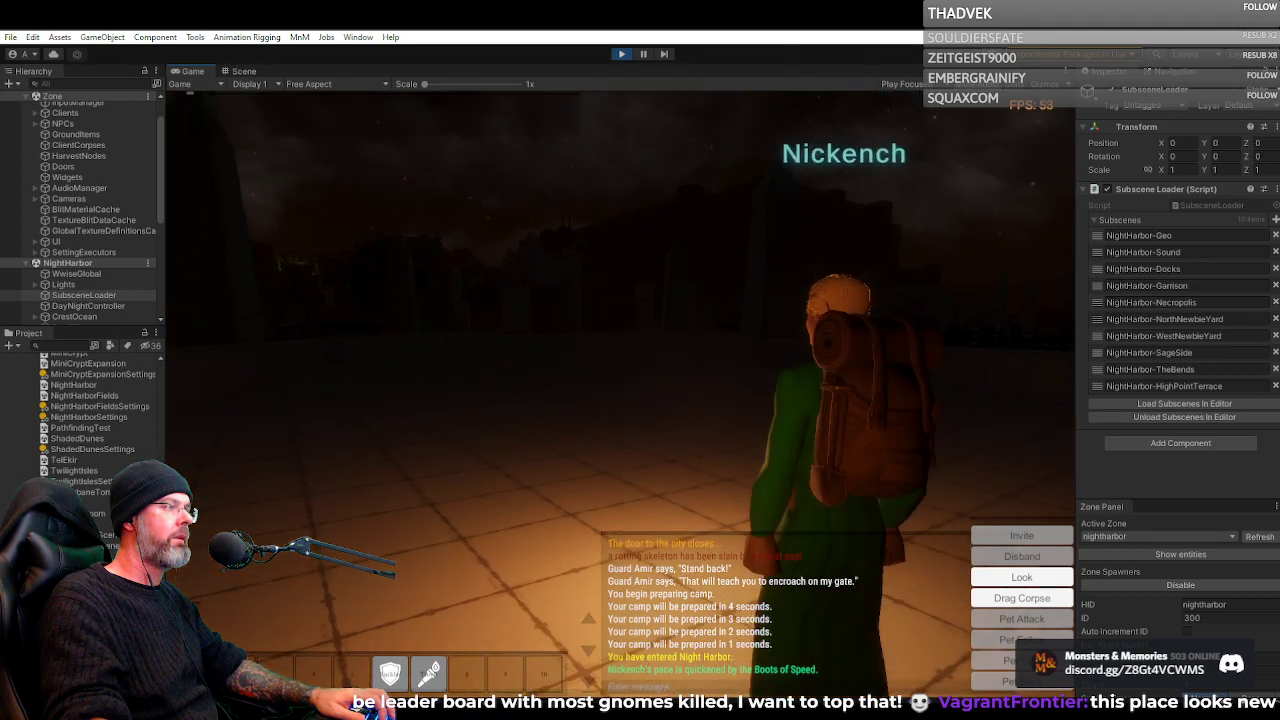
pyautogui.press('a')
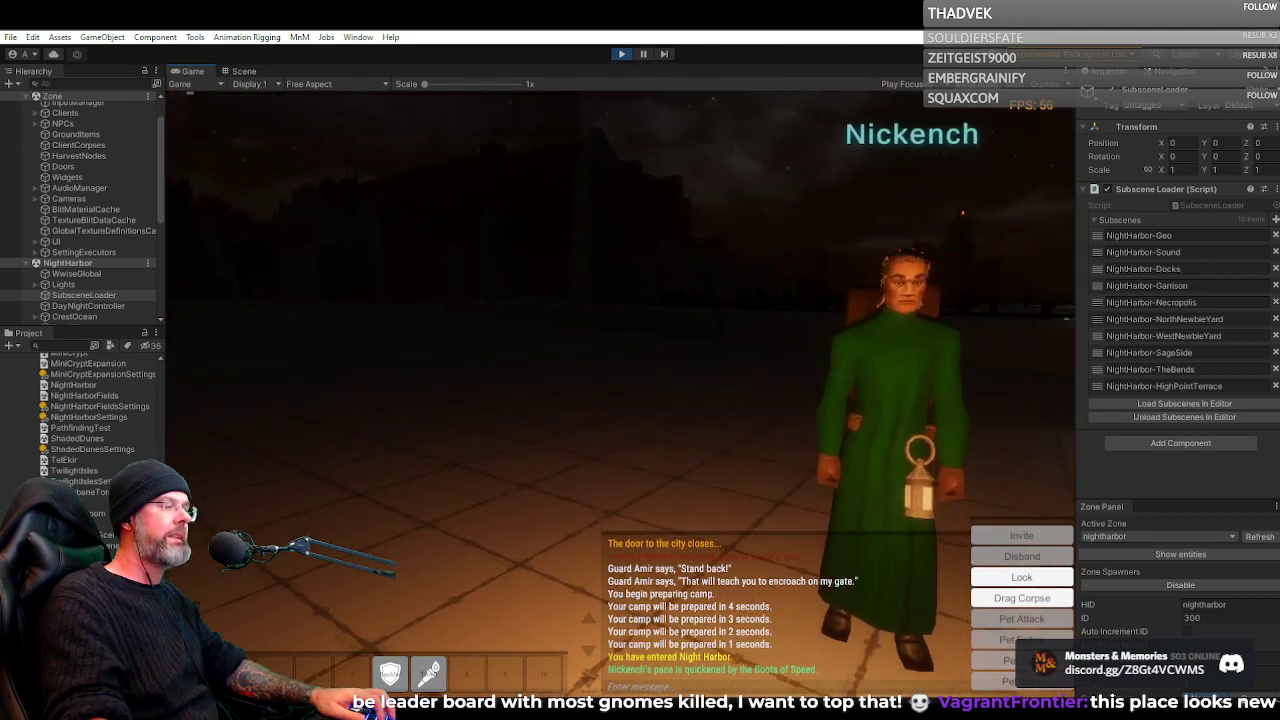
pyautogui.press('d')
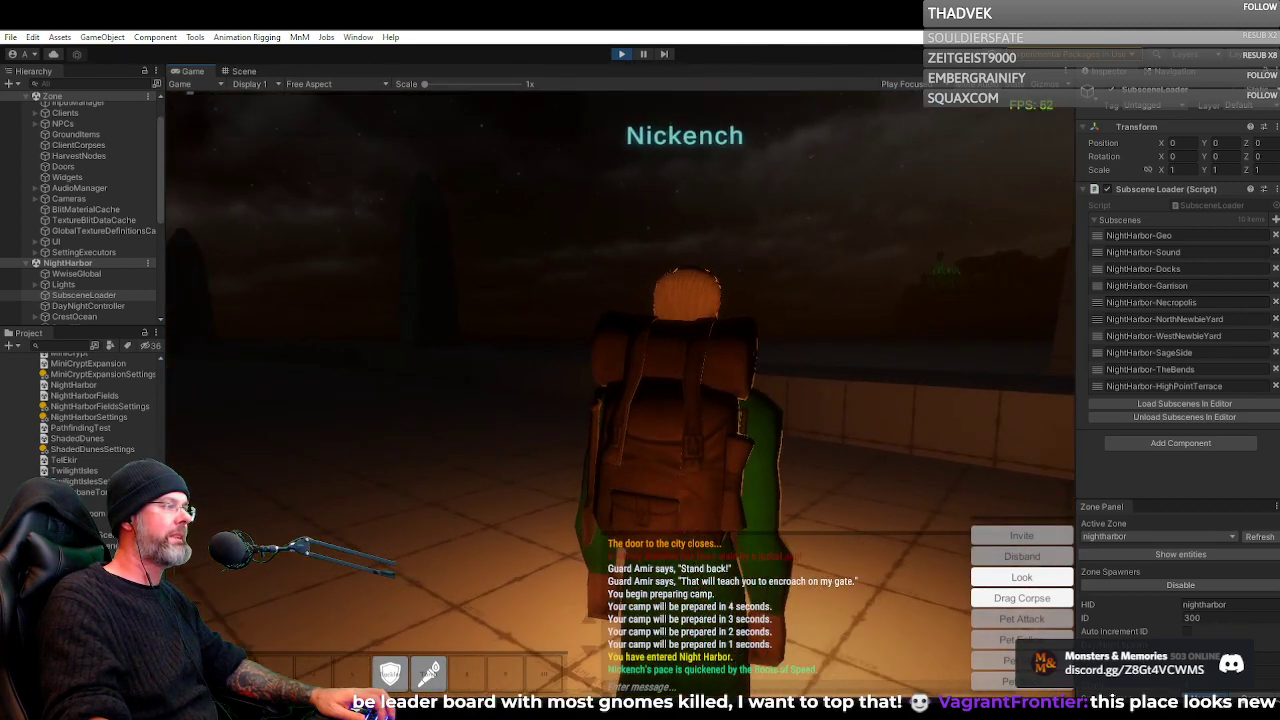
# Frame the green-robed character from behind on the lantern-lit quay and maximize the Game view within the editor
pyautogui.press('d')
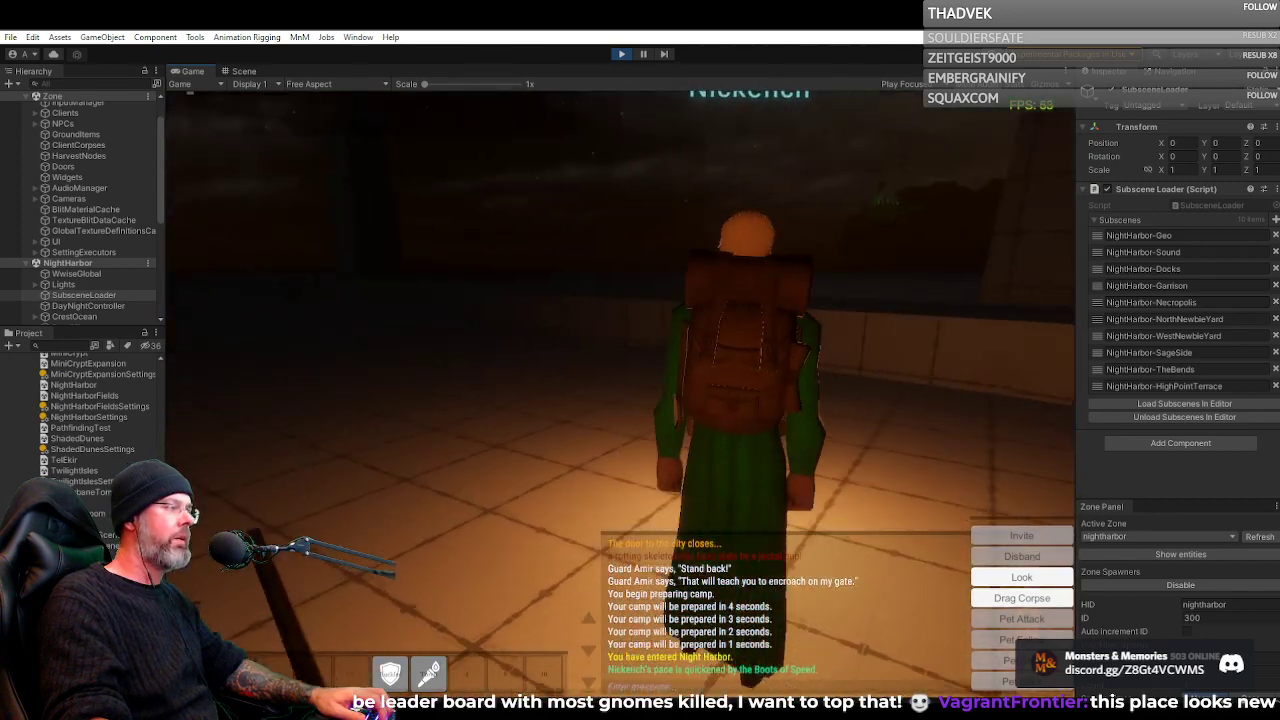
pyautogui.press('d')
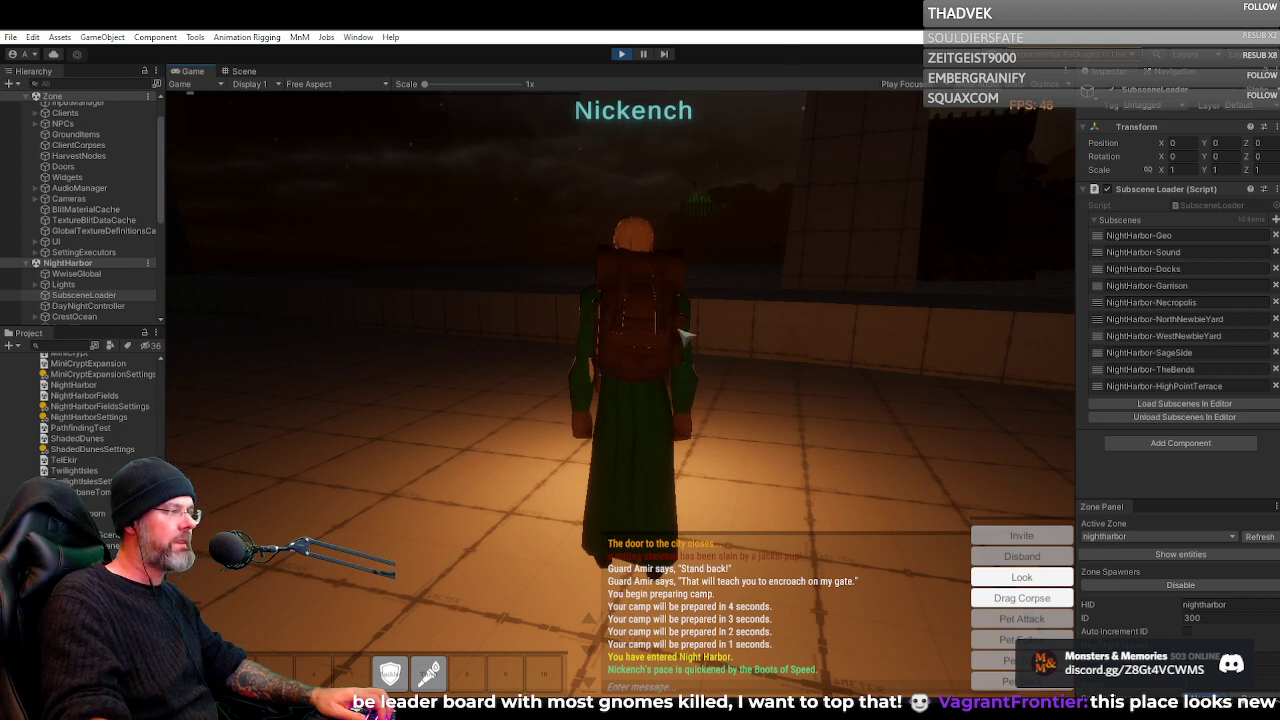
pyautogui.press('a')
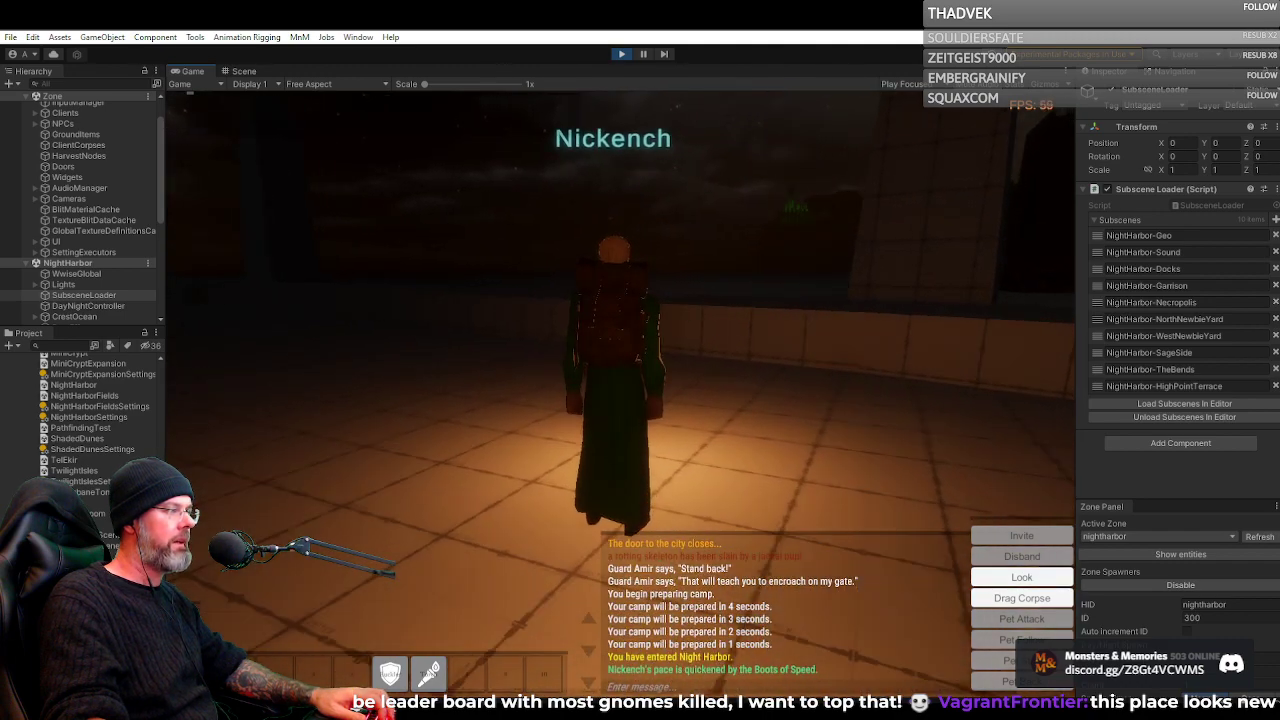
pyautogui.doubleClick(187, 72)
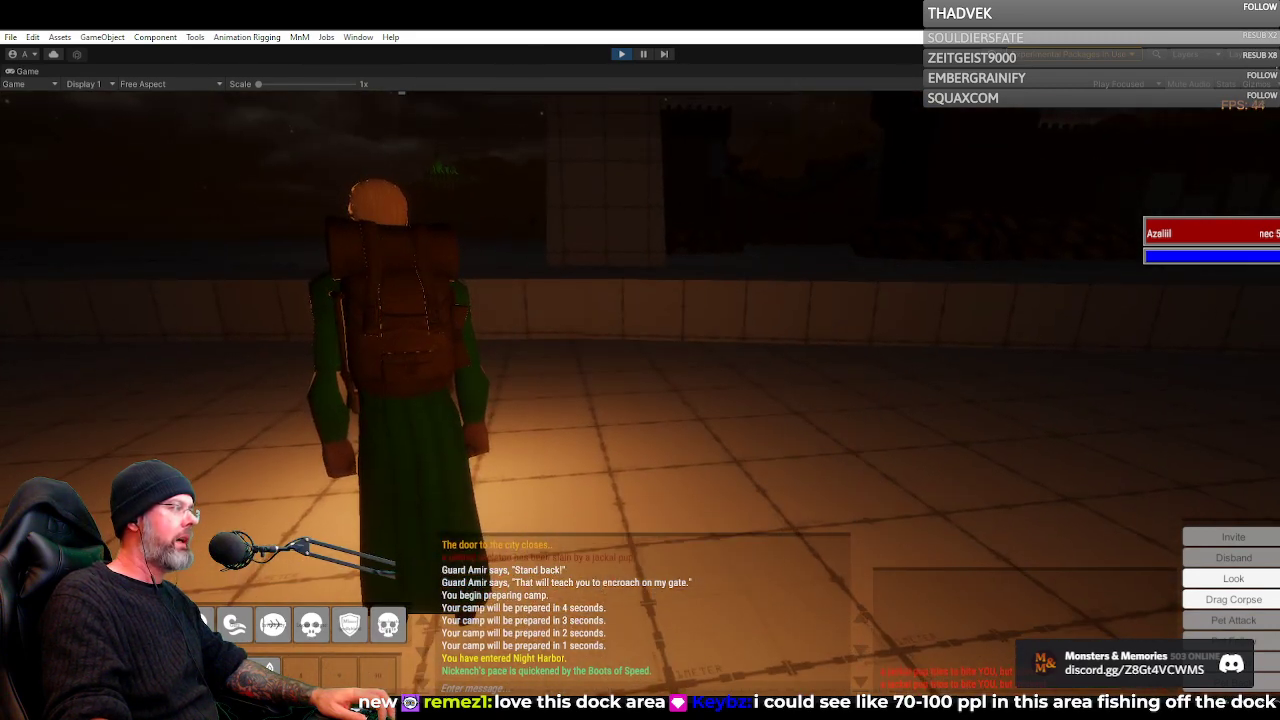
# Circle the green-robed character to examine the backpack, face and hanging lantern from the back, side and front
pyautogui.press('a')
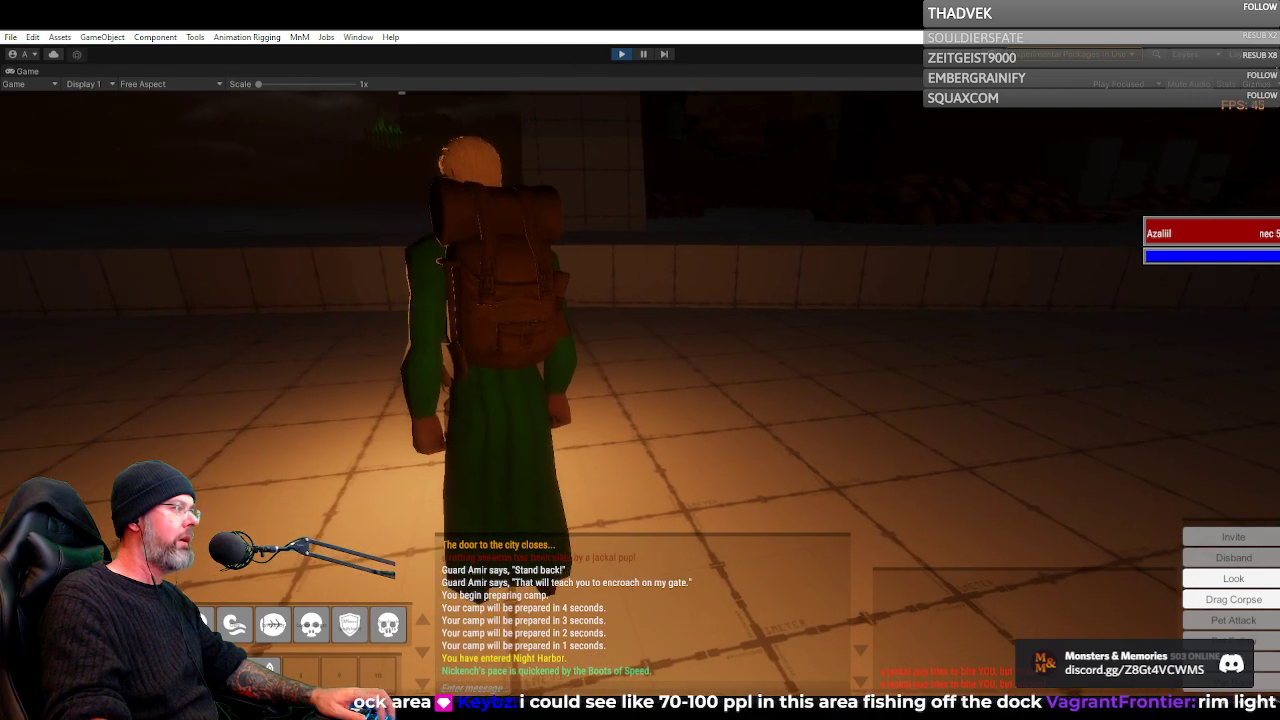
pyautogui.press('d')
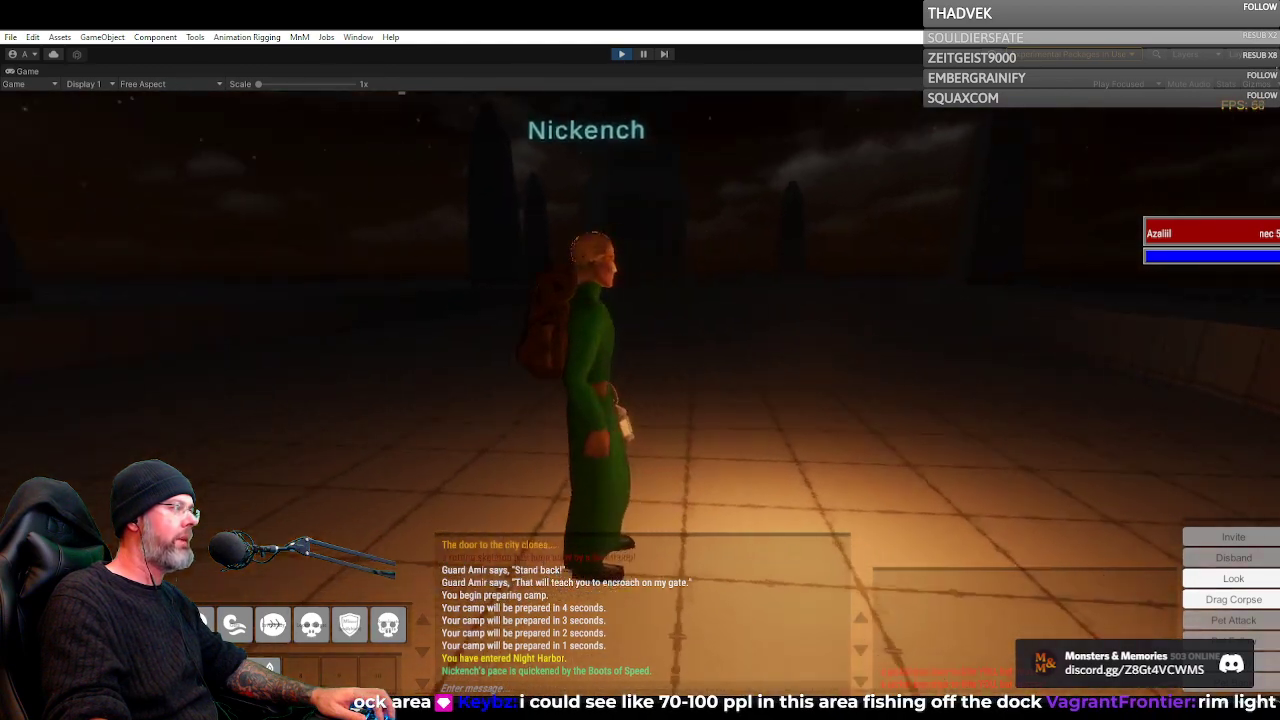
pyautogui.press('d')
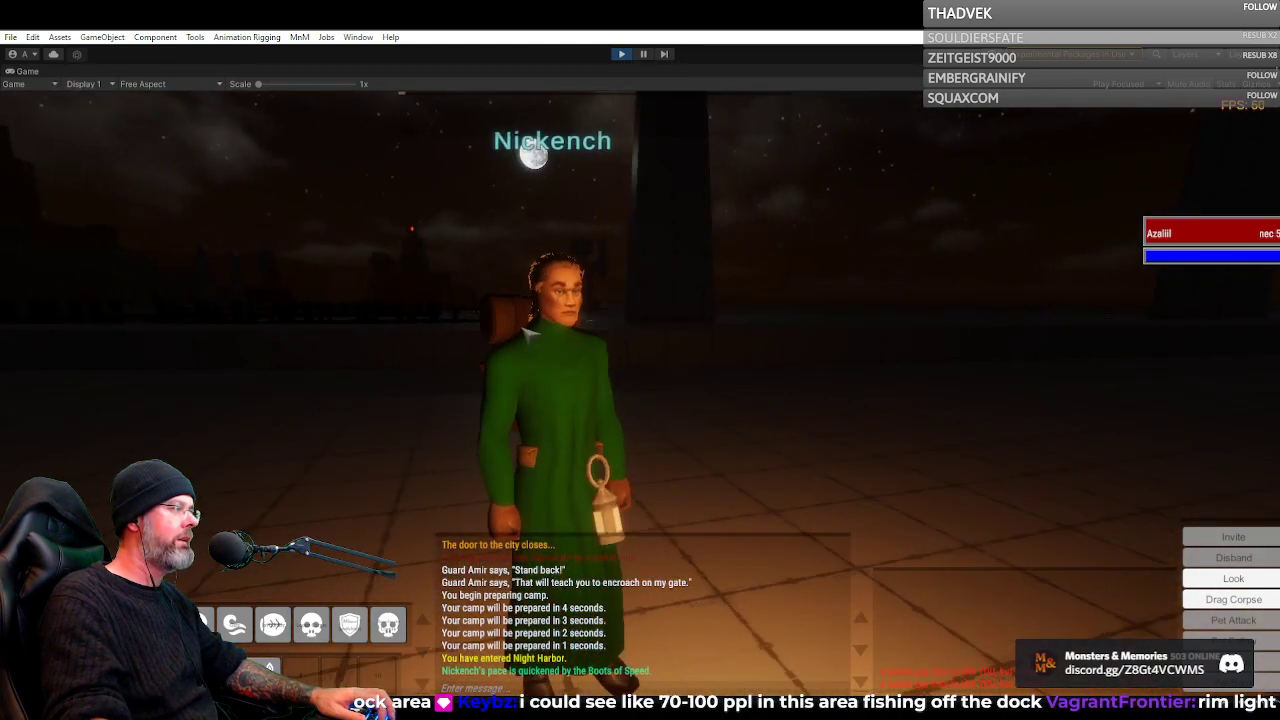
pyautogui.moveTo(521, 318); pyautogui.dragTo(10, 318)
pyautogui.scroll(-5, 640, 318)
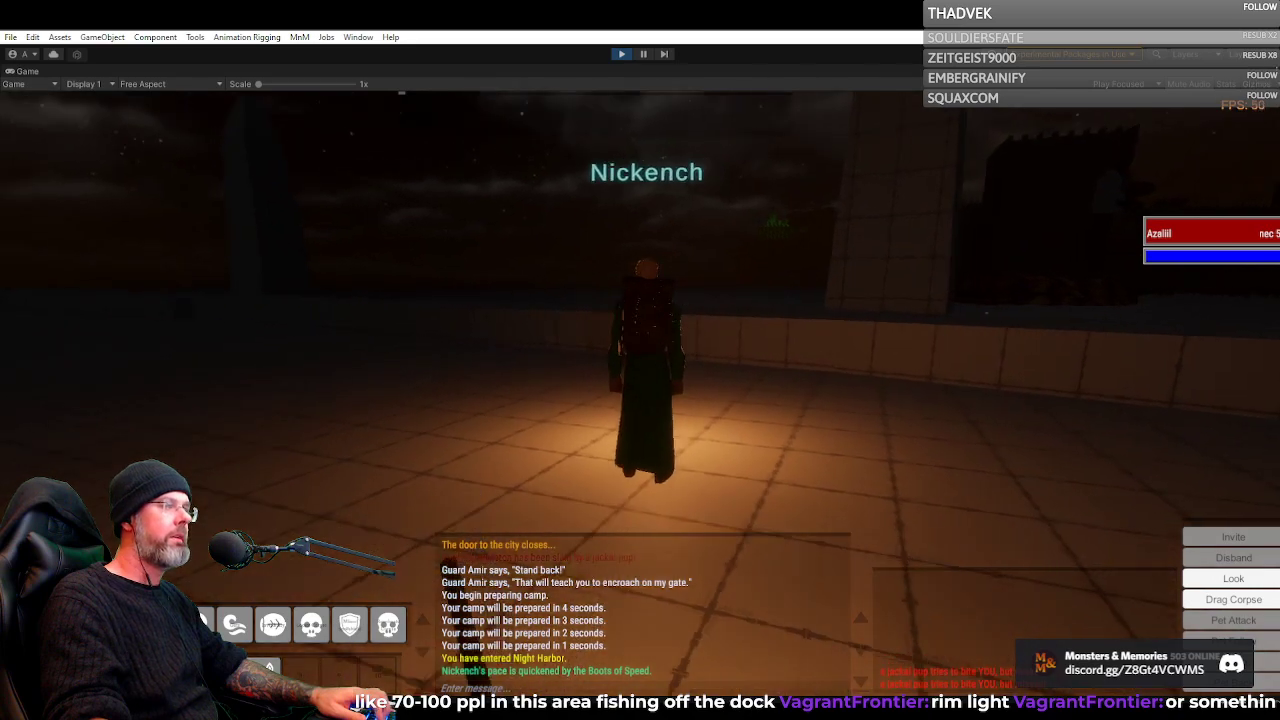
# Reposition behind the green-robed character and look out over the low seawall toward the night sky and harbor towers
pyautogui.press('d')
pyautogui.press('a')
pyautogui.press('w')
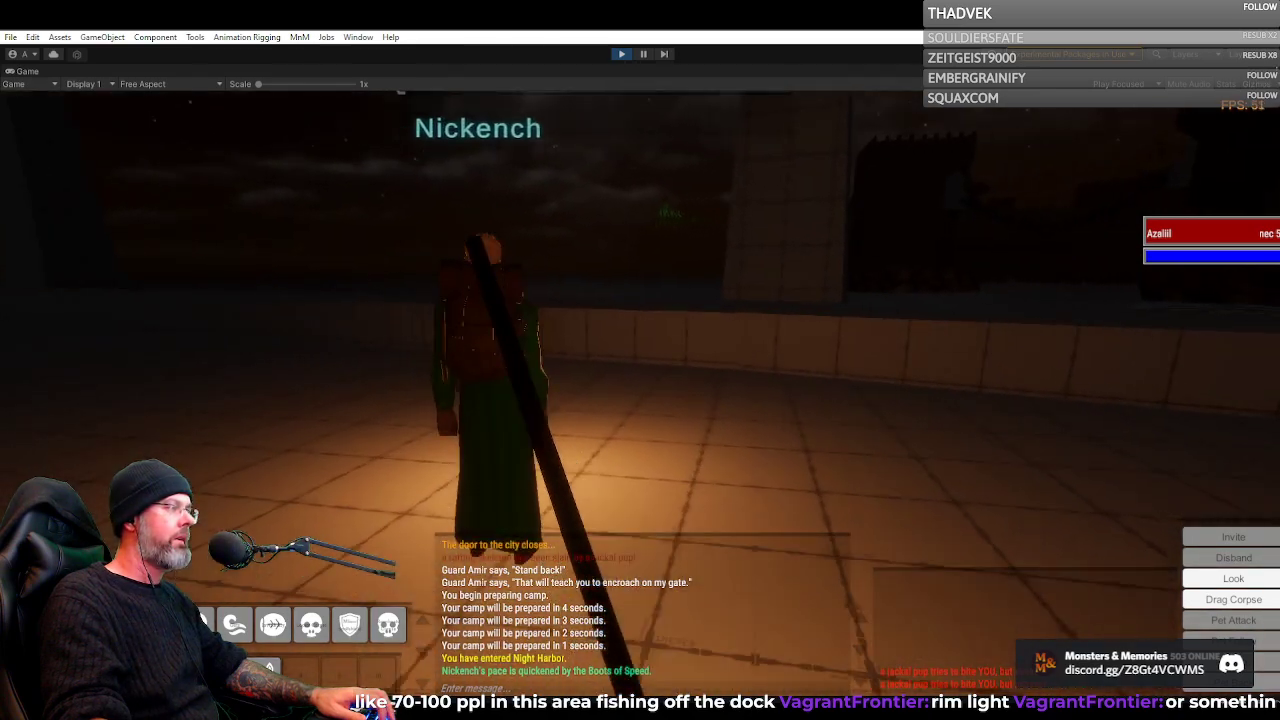
pyautogui.press('a')
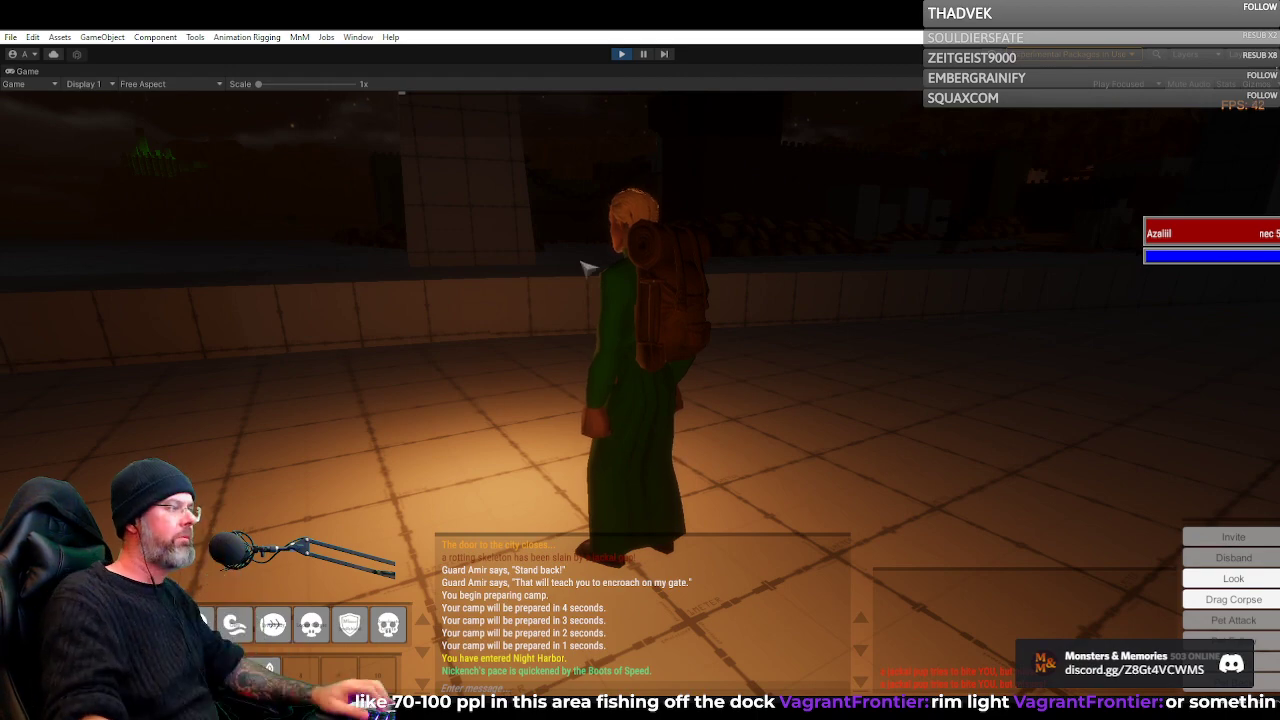
pyautogui.moveTo(591, 269); pyautogui.dragTo(530, 232)
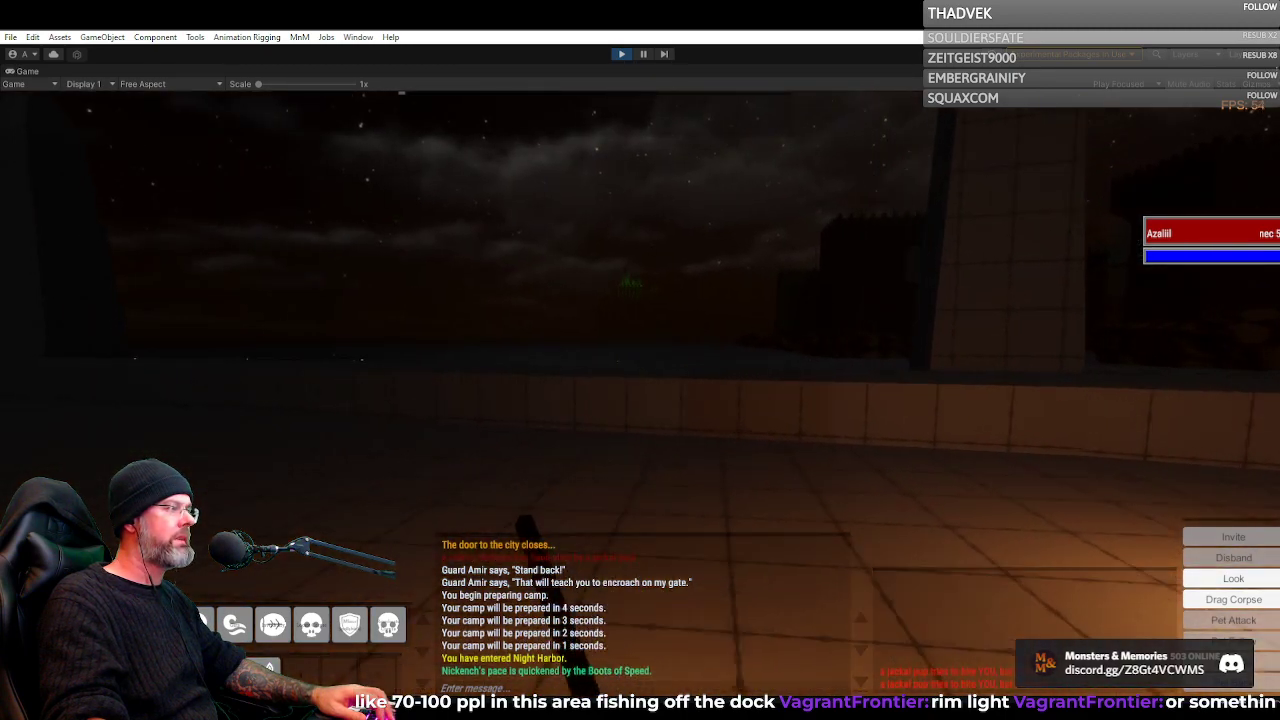
# Walk along the low seawall on the dark quay toward the obelisks, viewing the harbor buildings across the water
pyautogui.press('w')
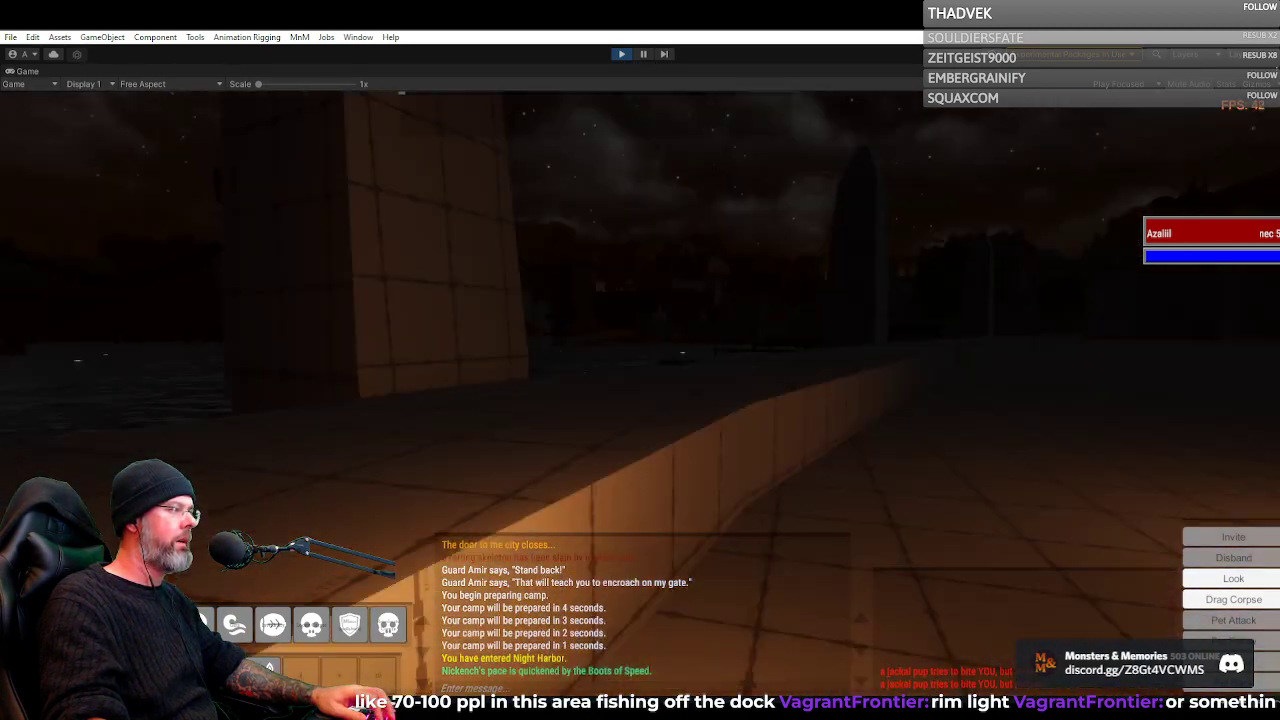
pyautogui.press('w')
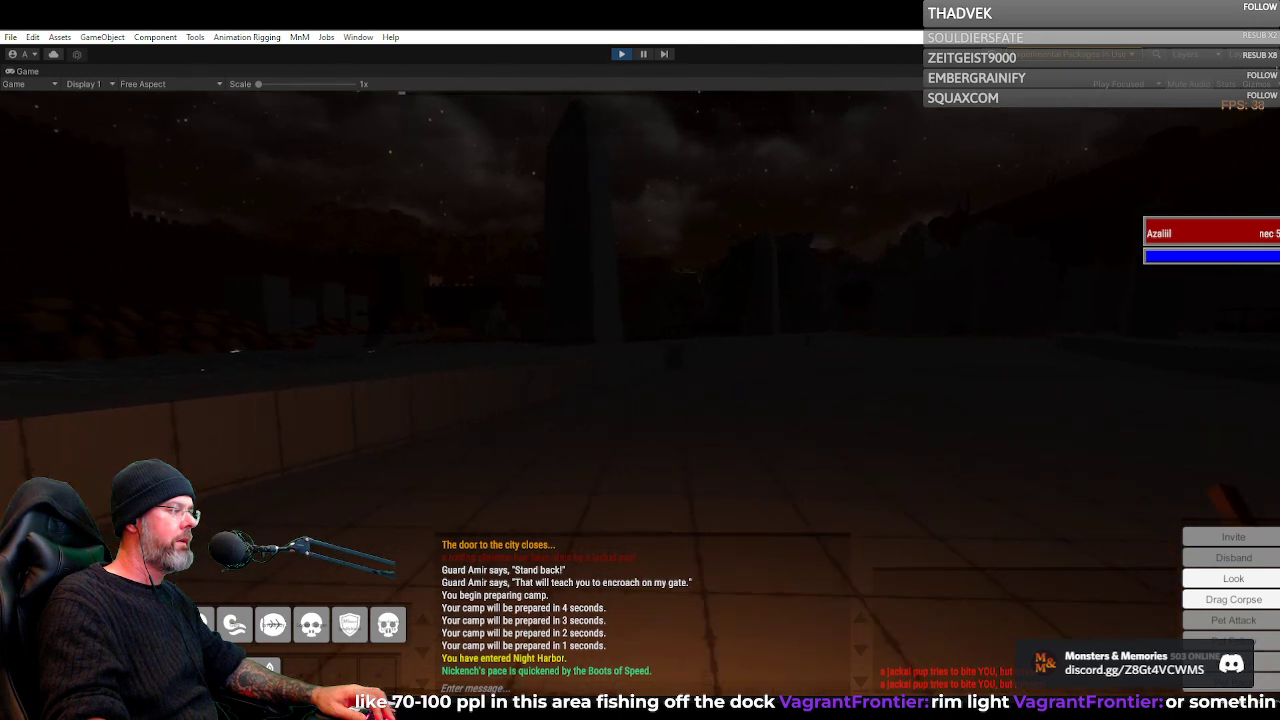
pyautogui.press('w')
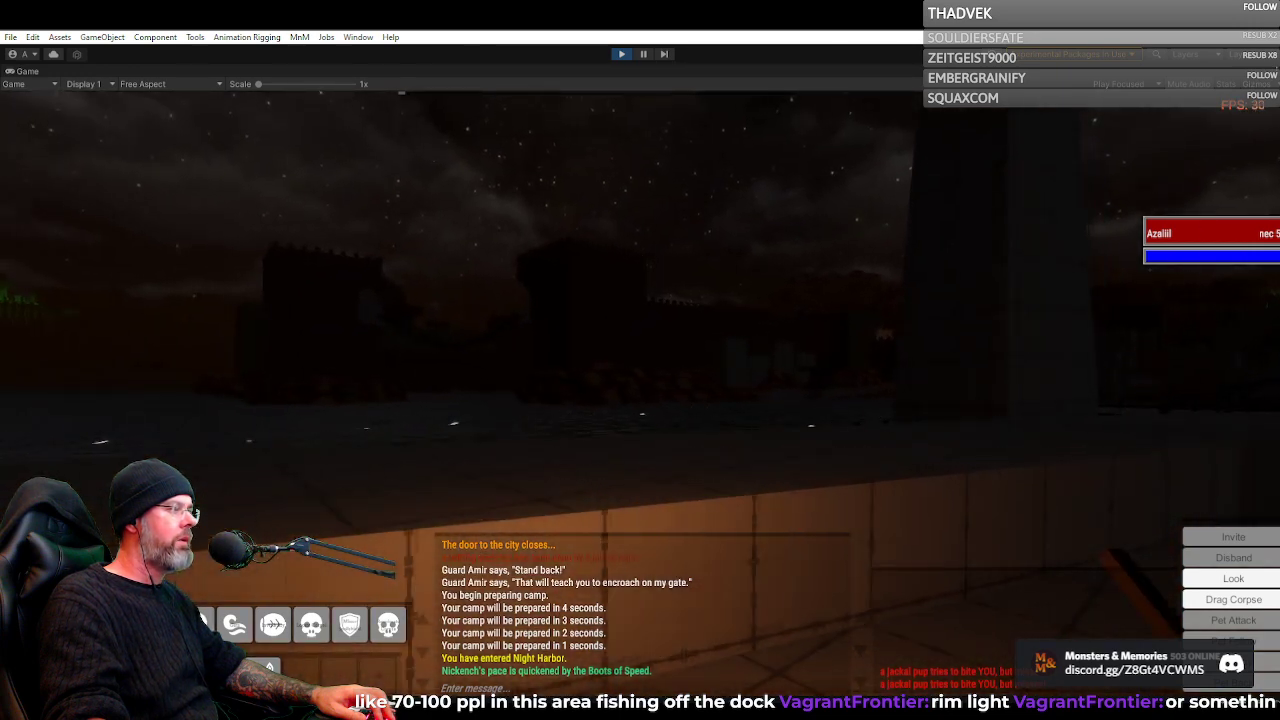
pyautogui.press('w')
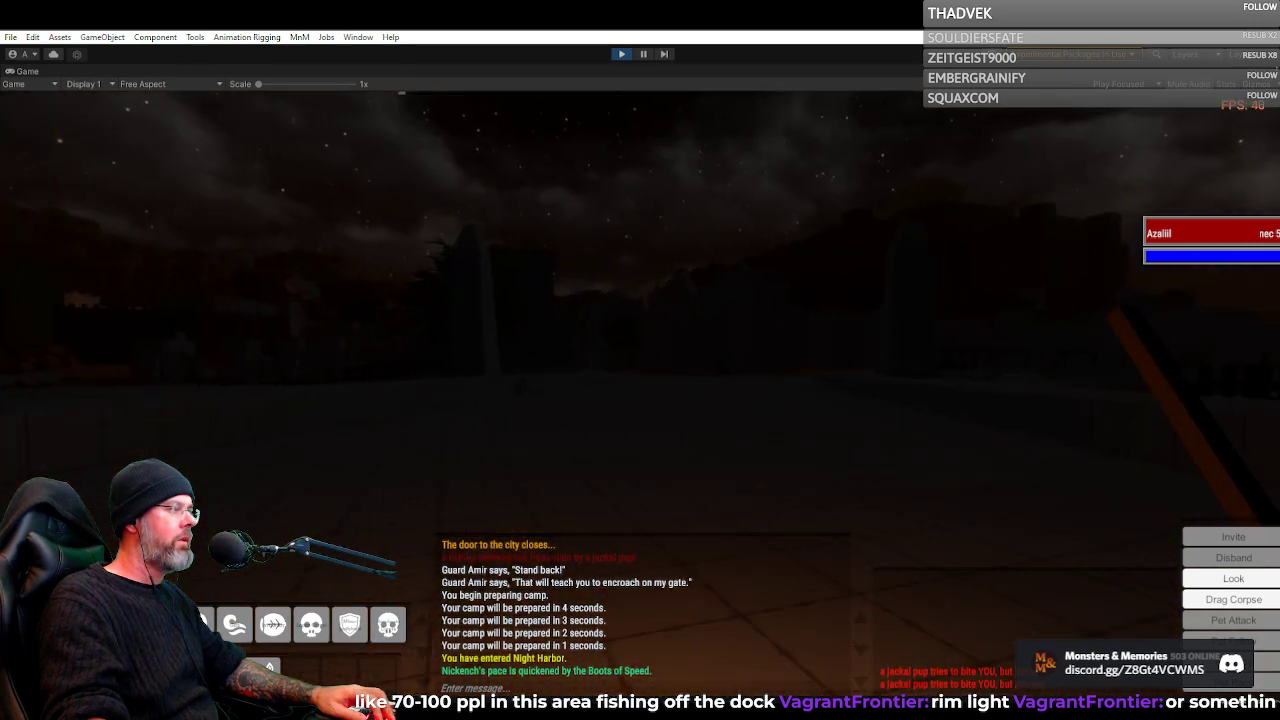
pyautogui.press('w')
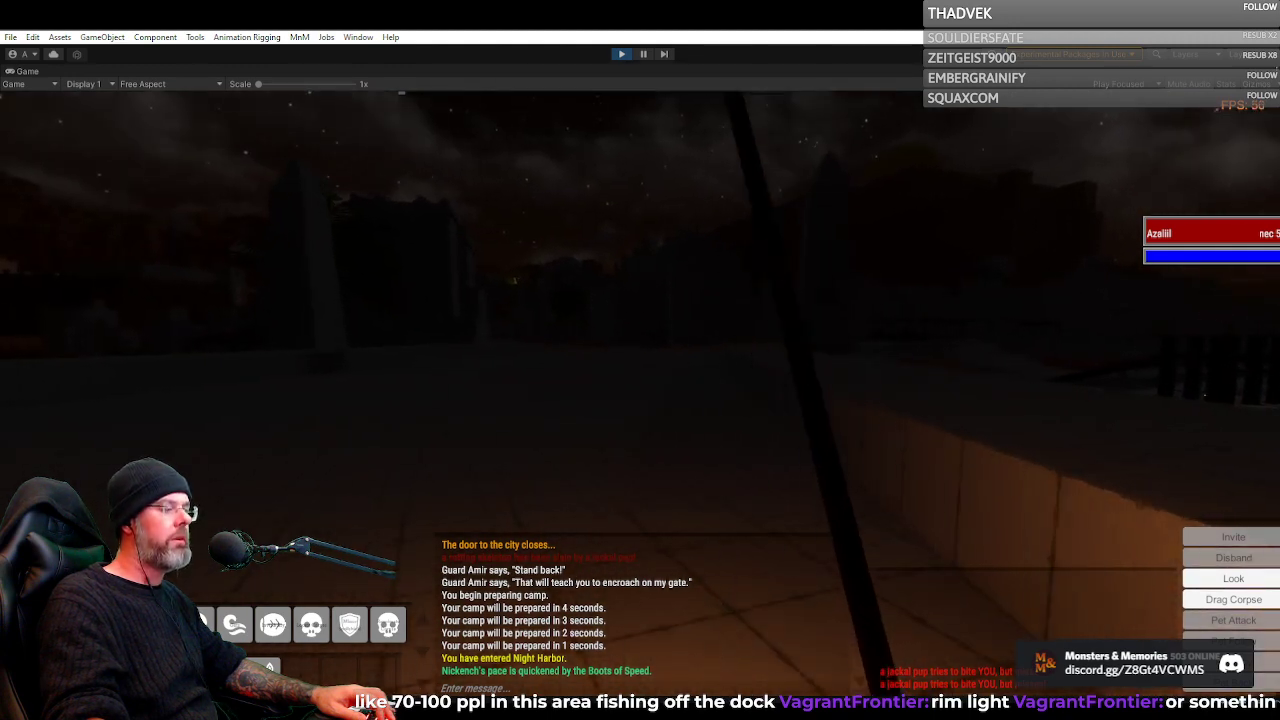
pyautogui.press('w')
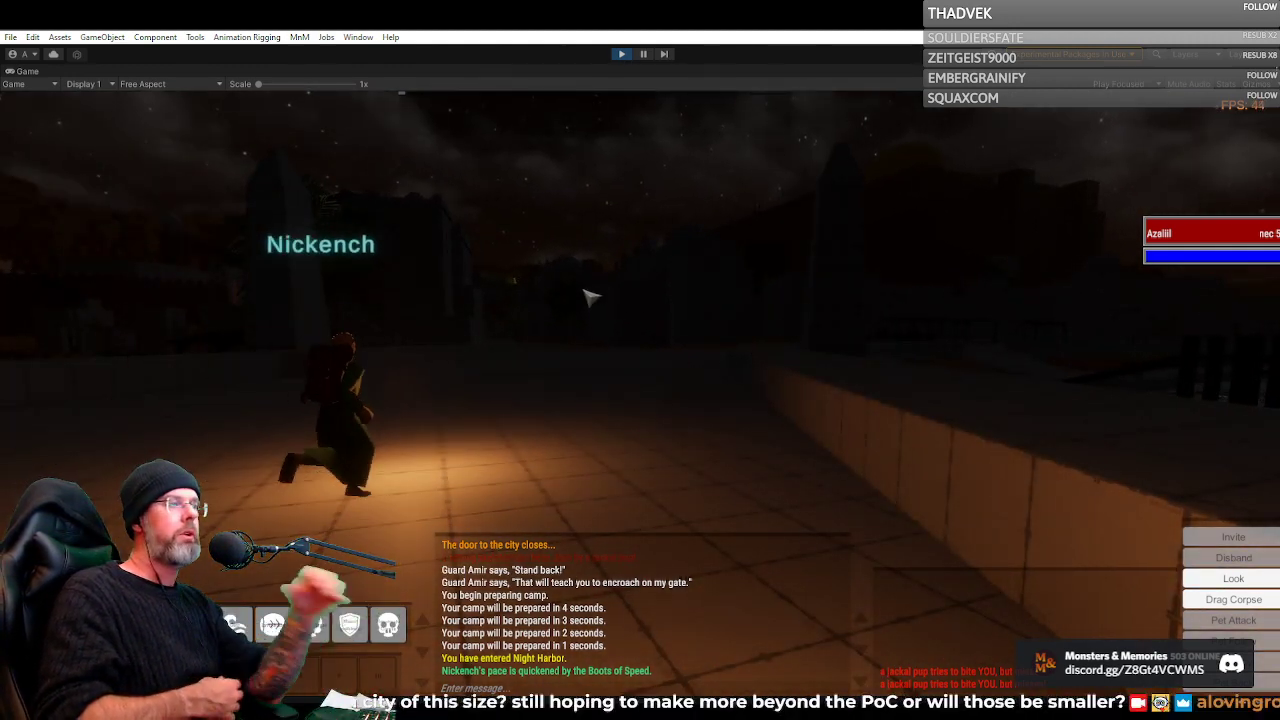
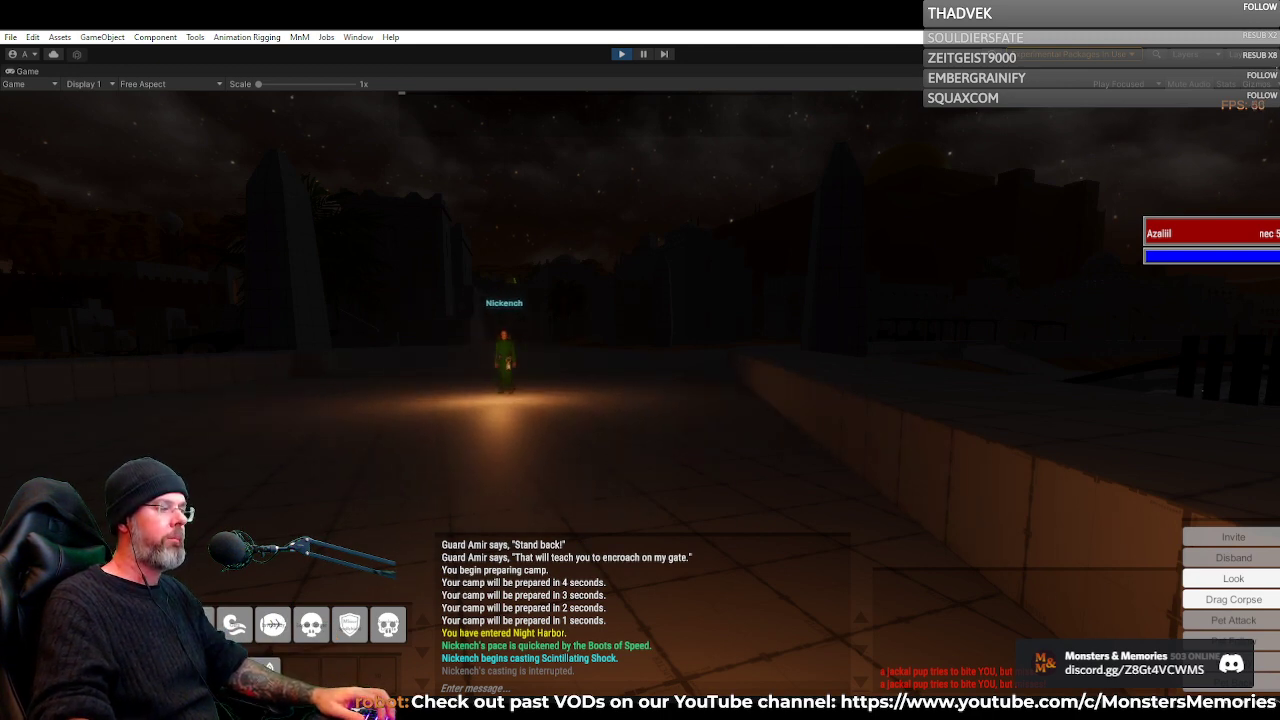
# Walk the character along the dark Night Harbor waterfront and examine the streets, buildings and sky at night
pyautogui.rightClick(752, 412)
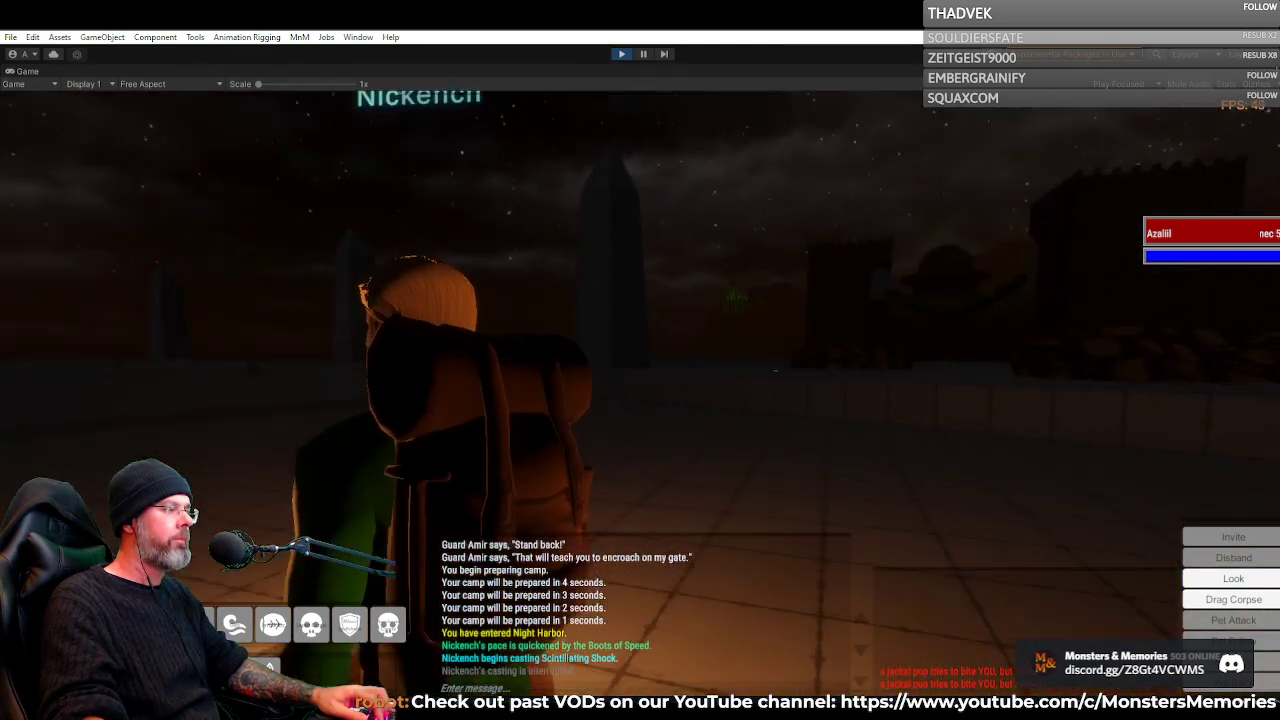
pyautogui.press('w')
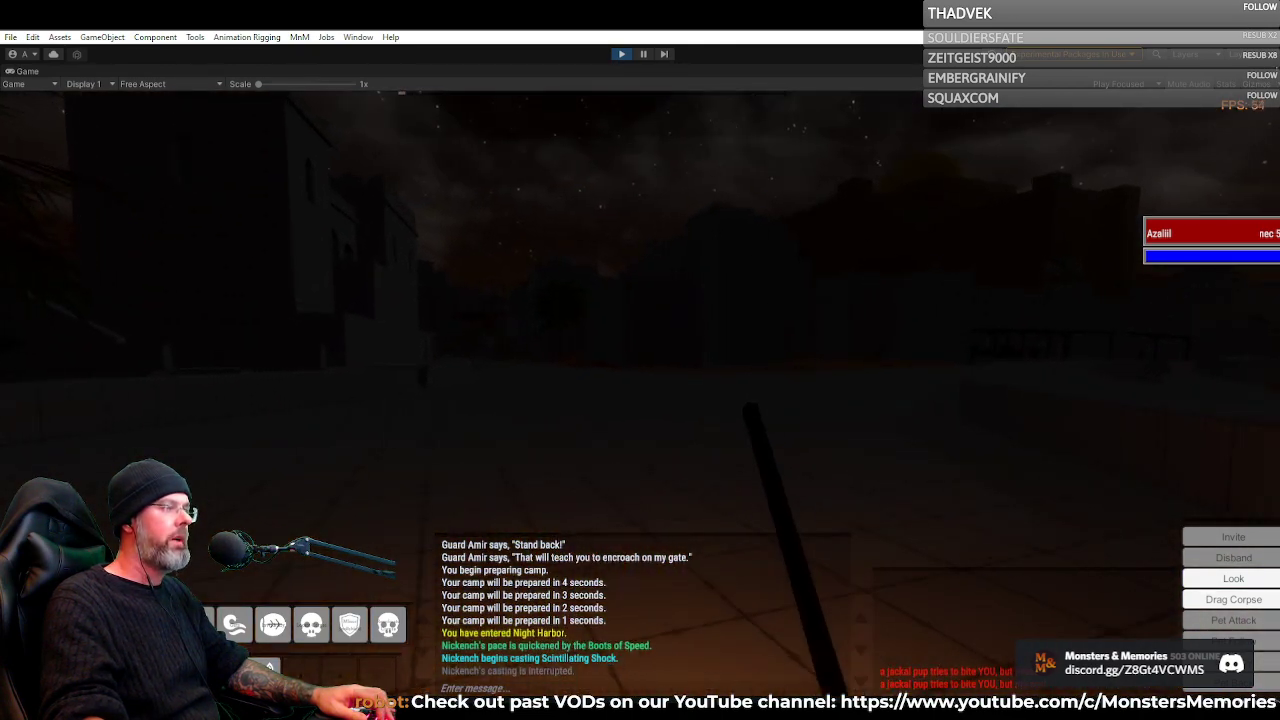
pyautogui.scroll(-5, 640, 400)
pyautogui.scroll(5, 640, 400)
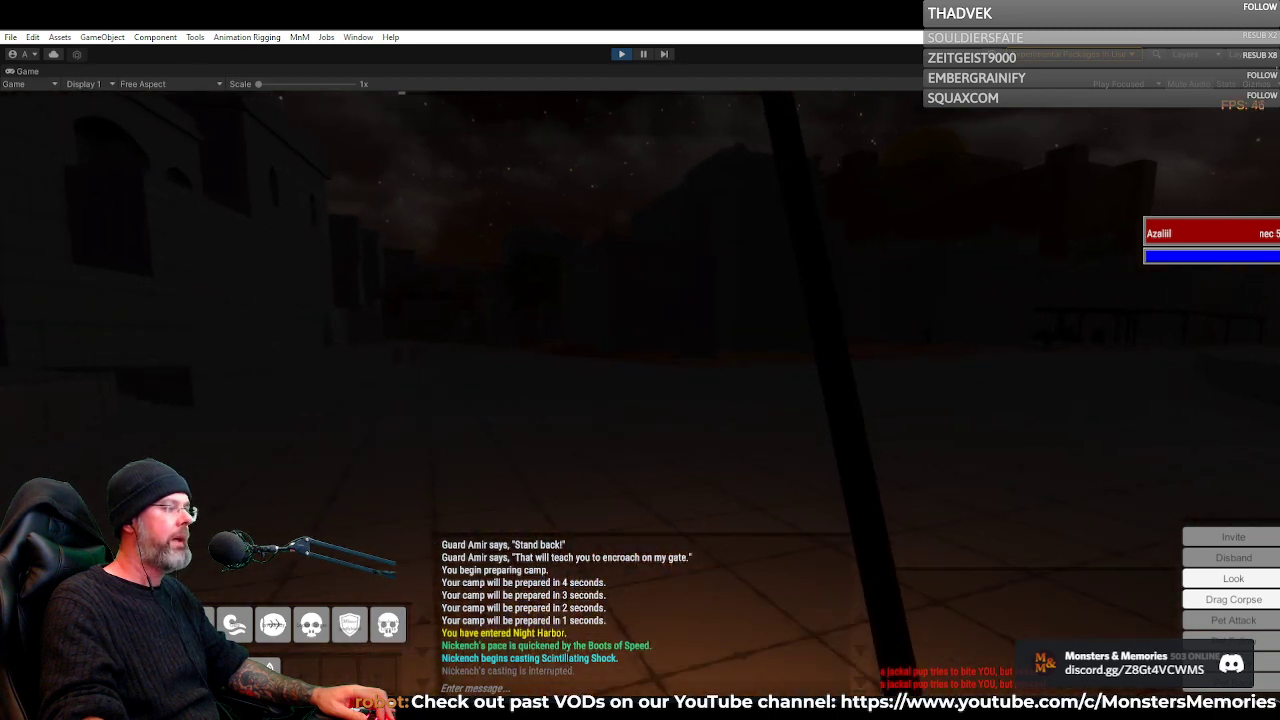
pyautogui.press('w')
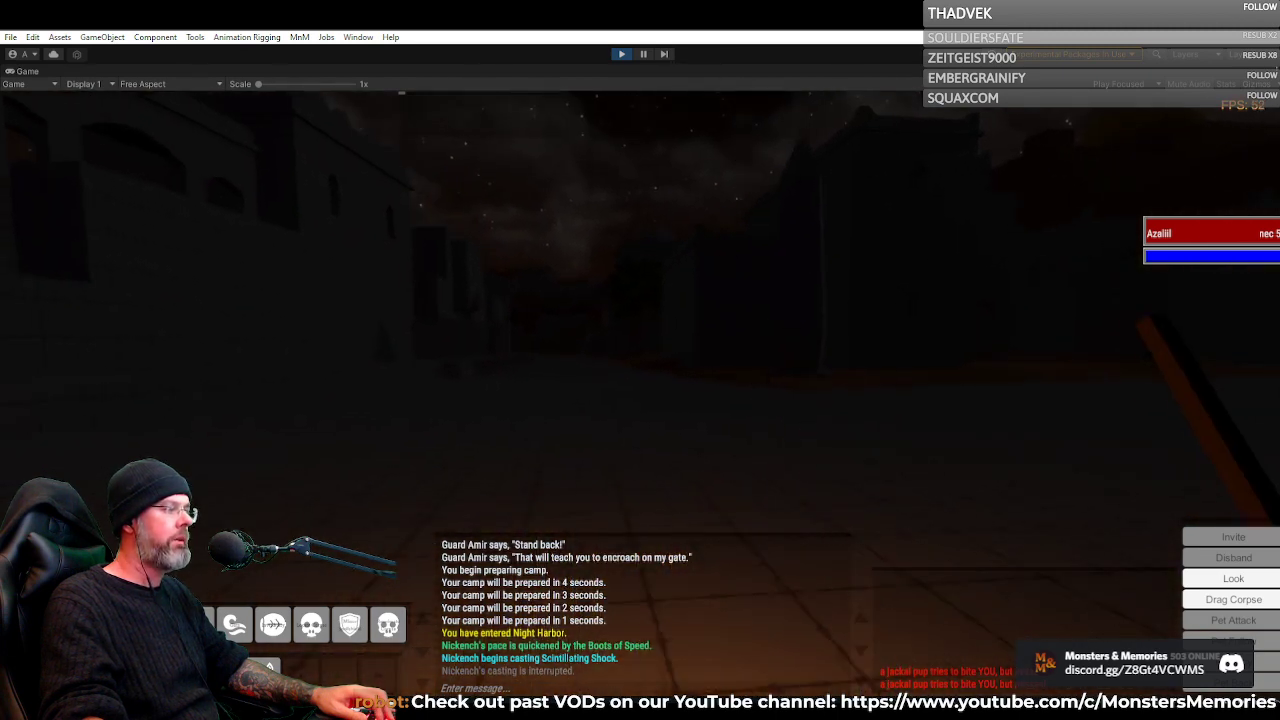
pyautogui.press('w')
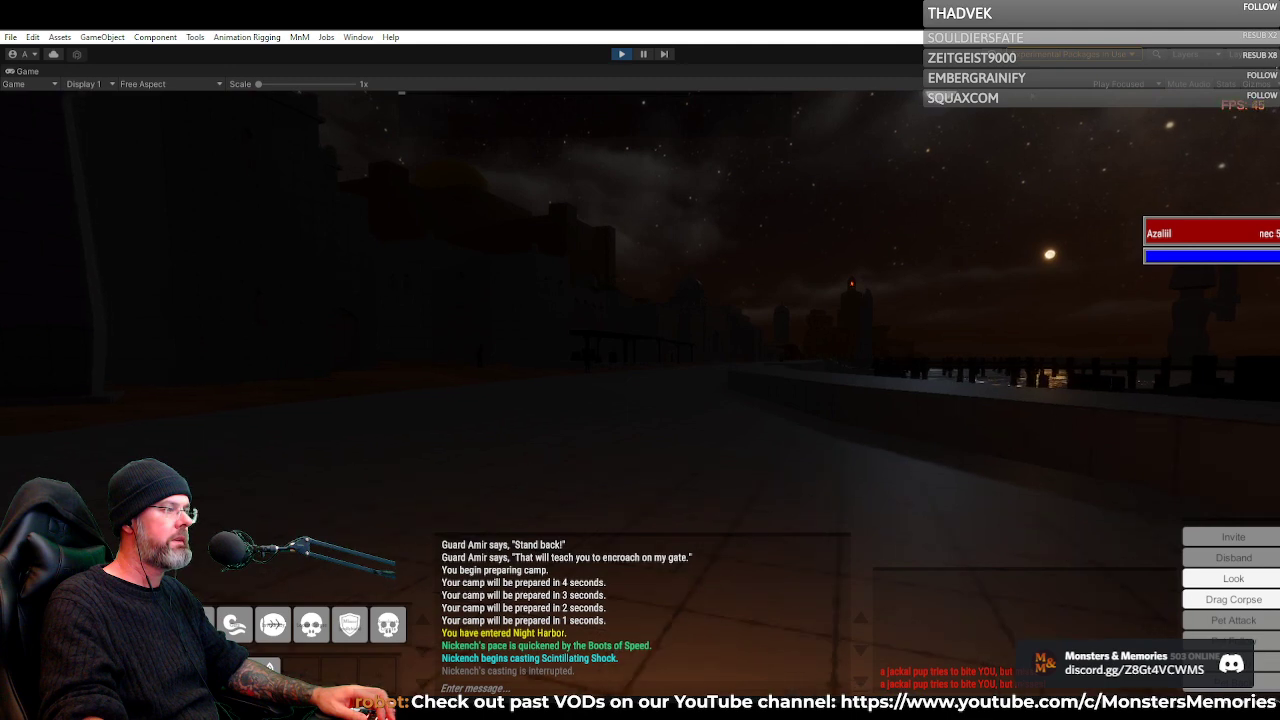
pyautogui.press('w')
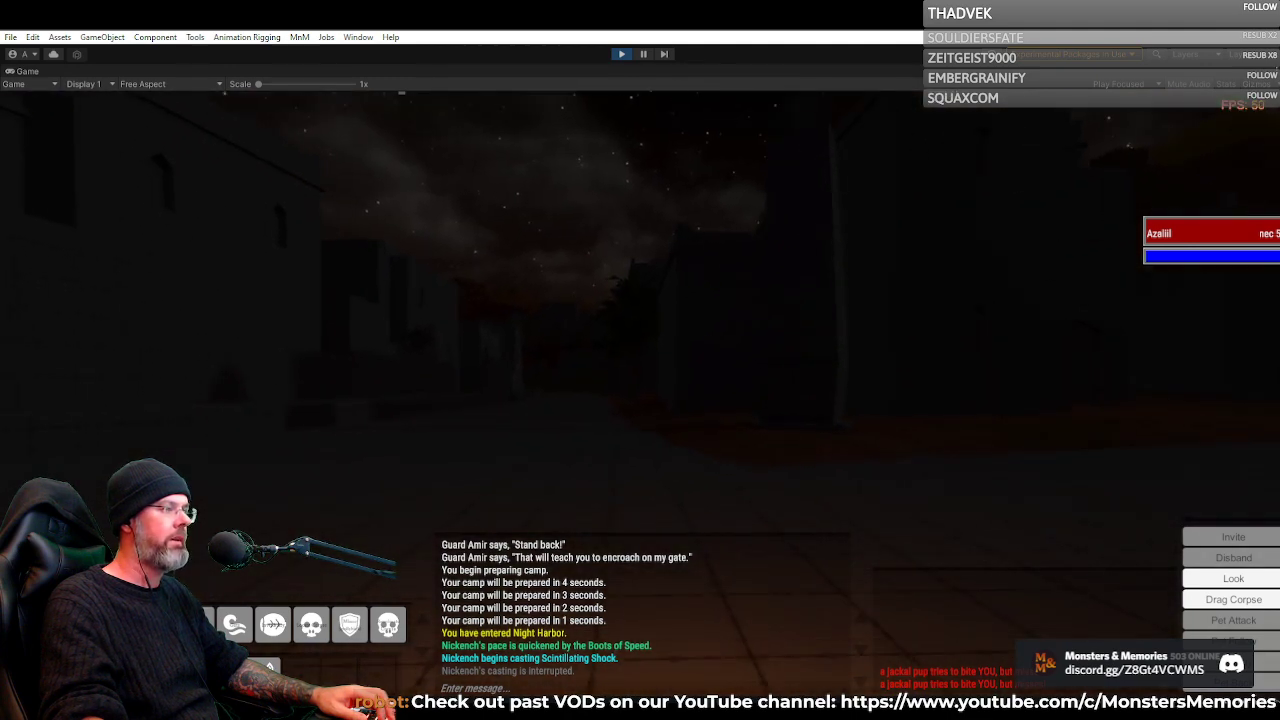
pyautogui.press('w')
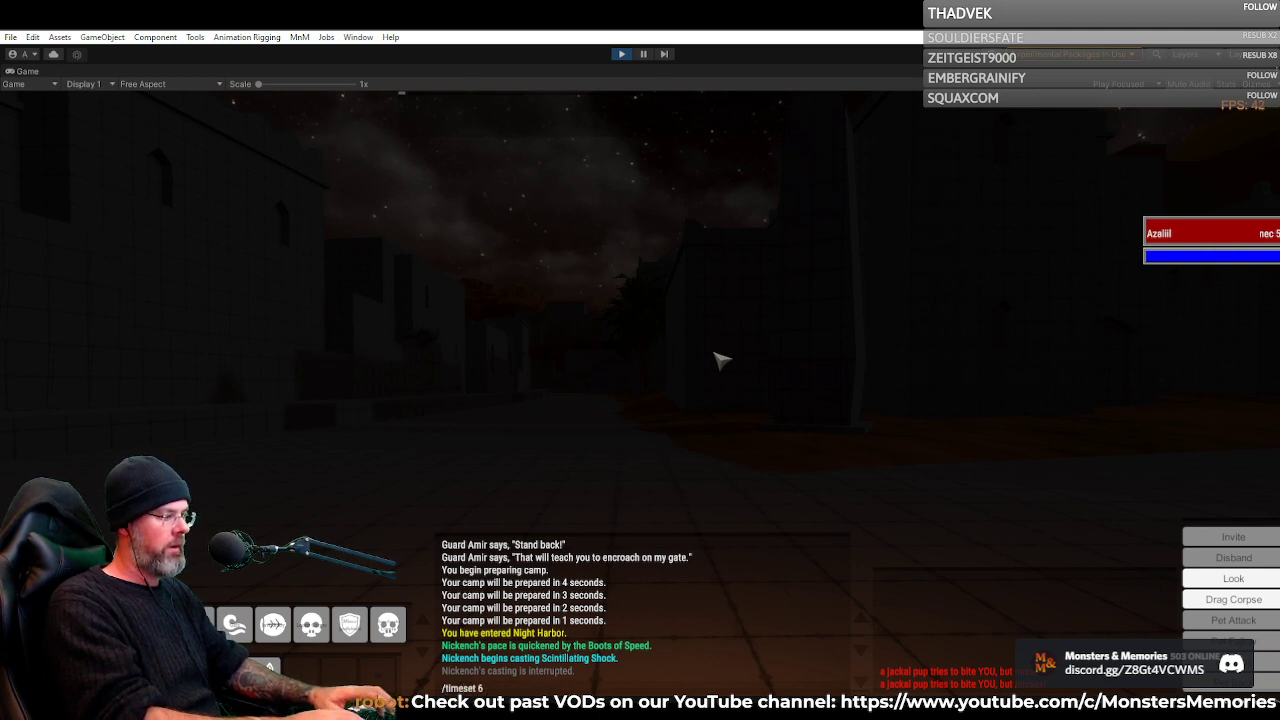
# Set the world time to 6 am with the timeset command and face the sunrise over the harbour
pyautogui.write('am')
pyautogui.press('Return')
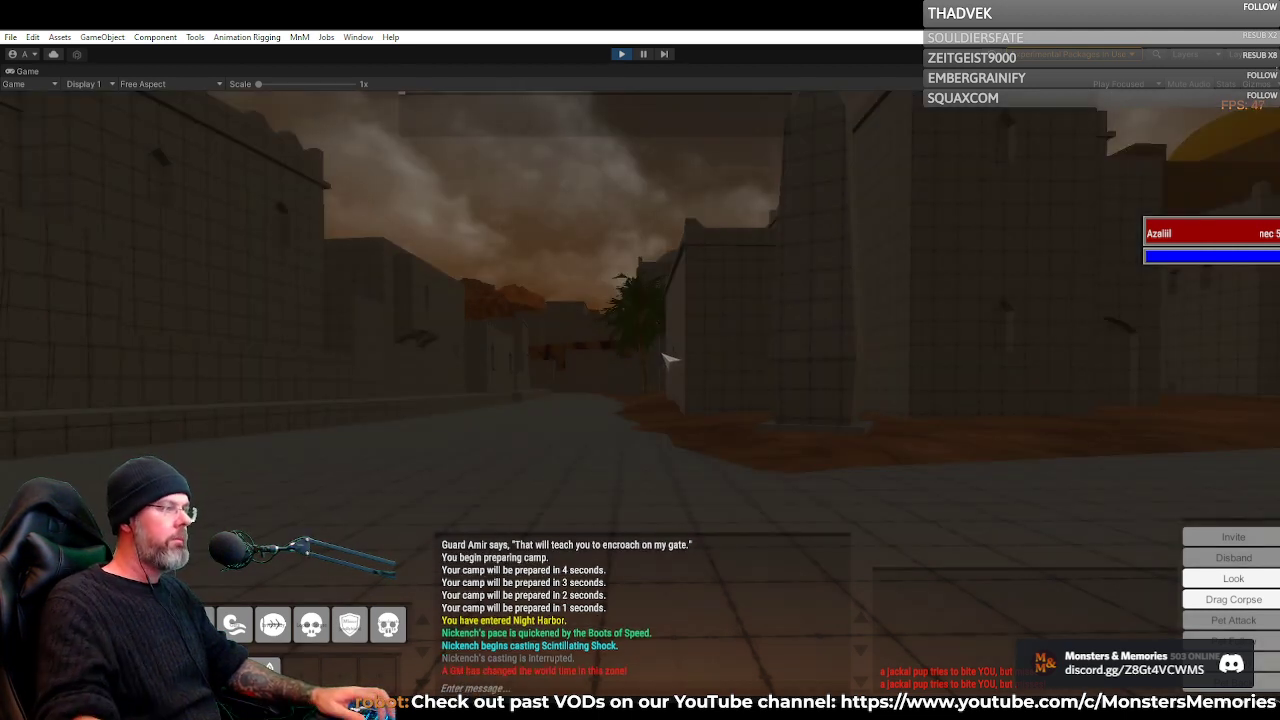
pyautogui.press('w')
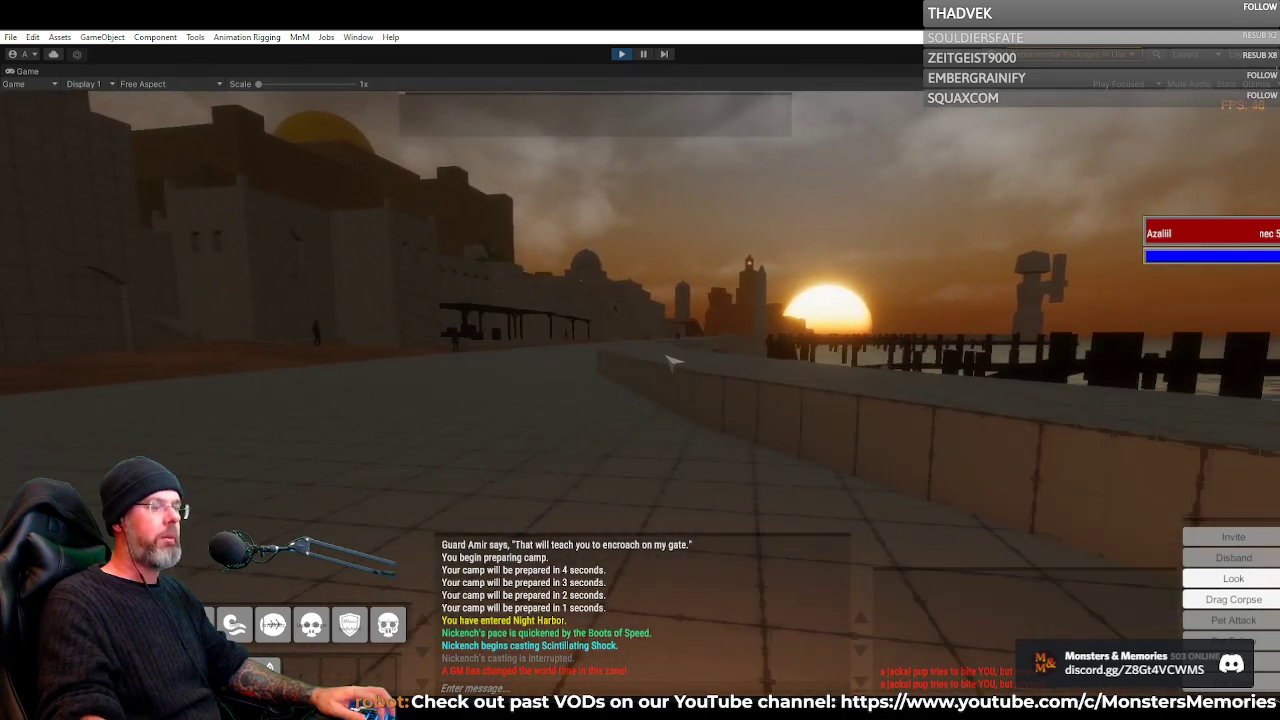
# Change the world time to 5 am by reusing the timeset command
pyautogui.press('Return')
pyautogui.press('Up')
pyautogui.press('BackSpace')
pyautogui.press('BackSpace')
pyautogui.press('BackSpace')
pyautogui.press('BackSpace')
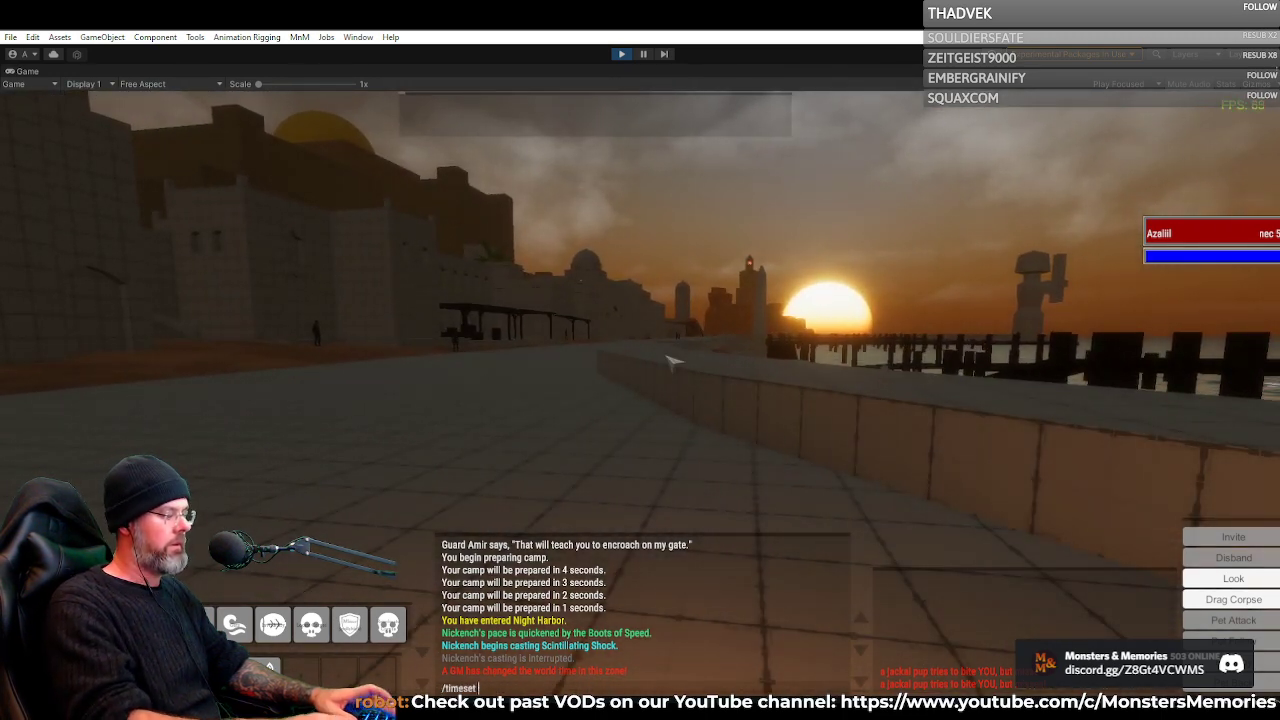
pyautogui.write('5 am')
pyautogui.press('Return')
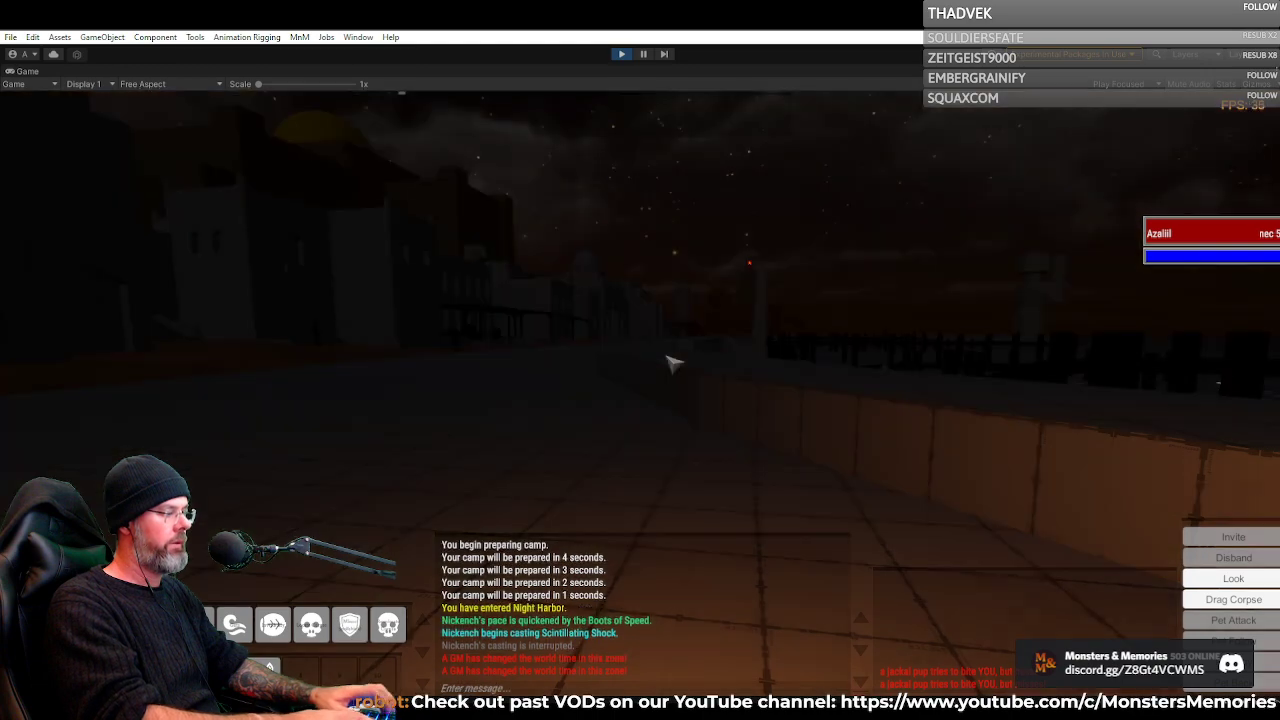
# Move to the water's edge and watch the sky and sea over the piers before dawn
pyautogui.press('w')
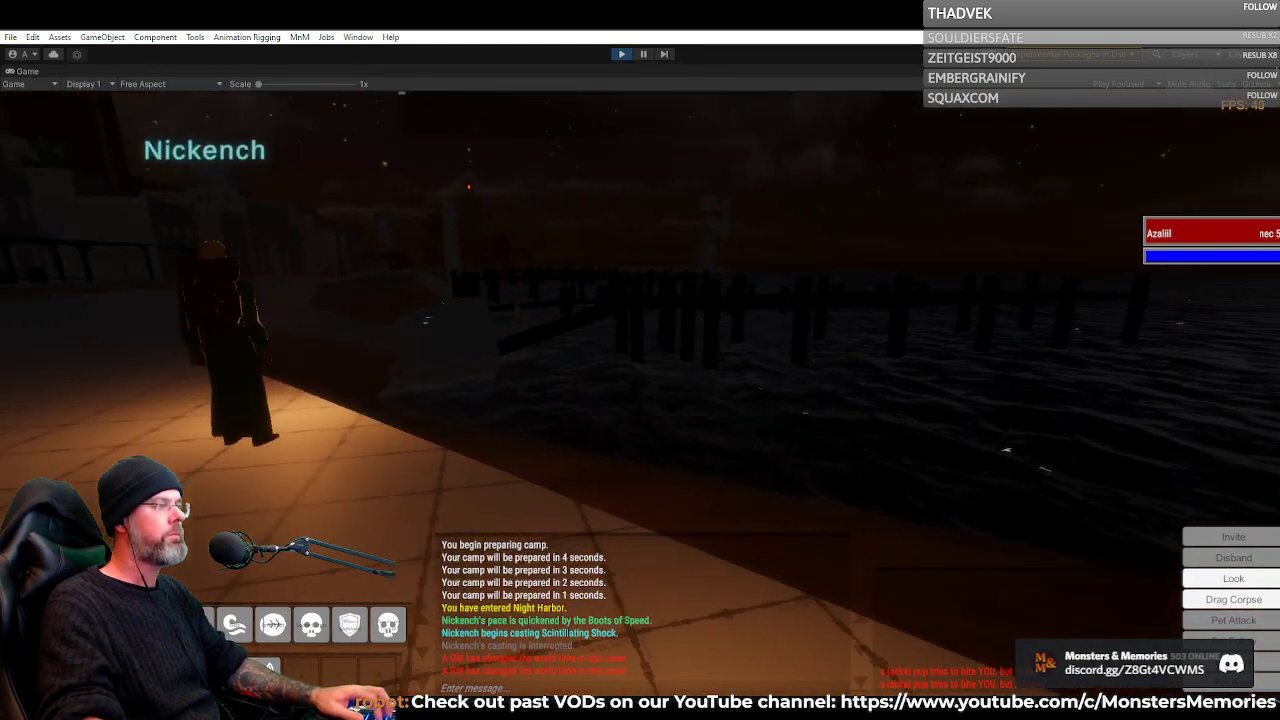
pyautogui.moveTo(700, 375); pyautogui.dragTo(680, 351)
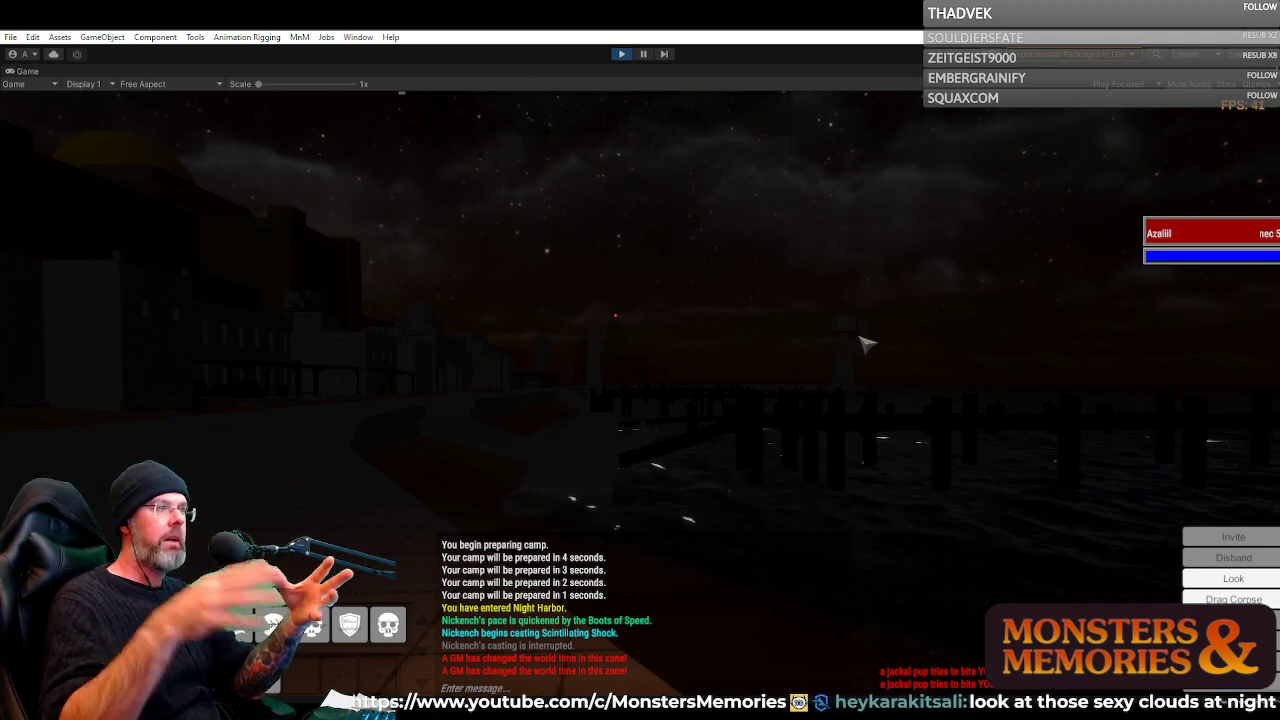
pyautogui.moveTo(829, 342); pyautogui.dragTo(782, 372)
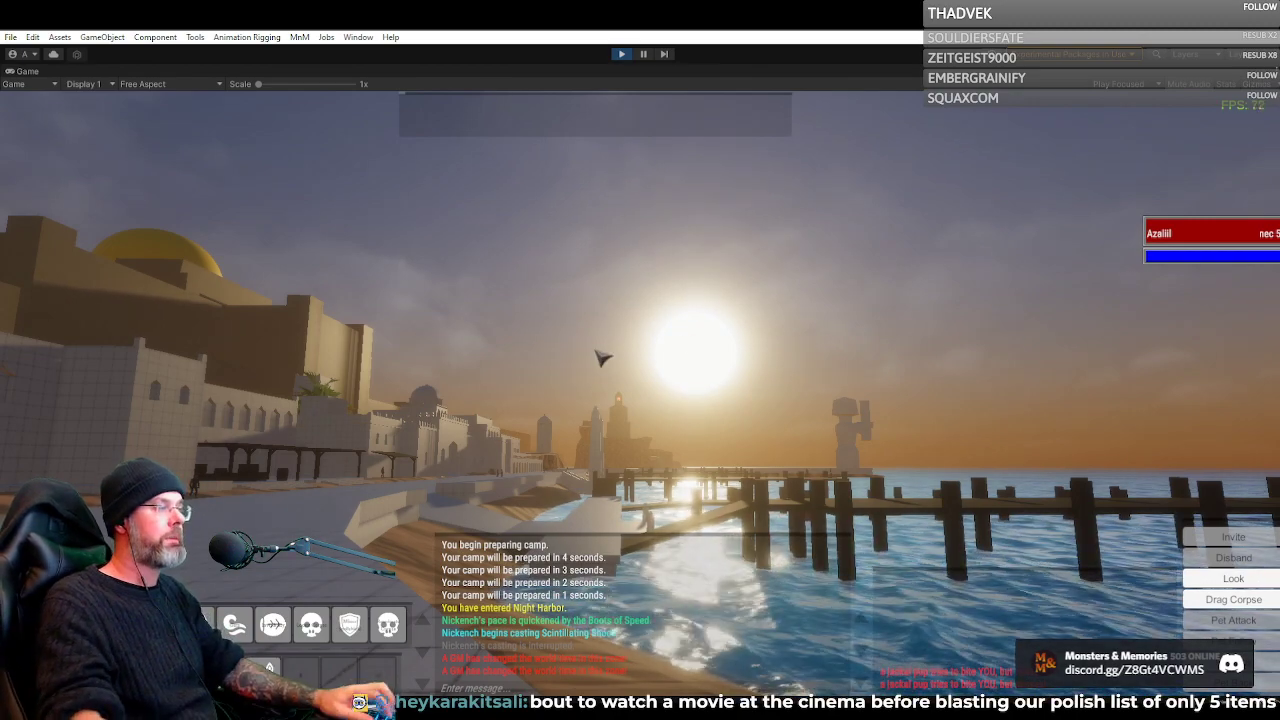
# Walk from the waterfront past the palm tree and through the narrow alley toward the wooden pier
pyautogui.moveTo(597, 350); pyautogui.dragTo(413, 335)
pyautogui.press('w')
pyautogui.press('w')
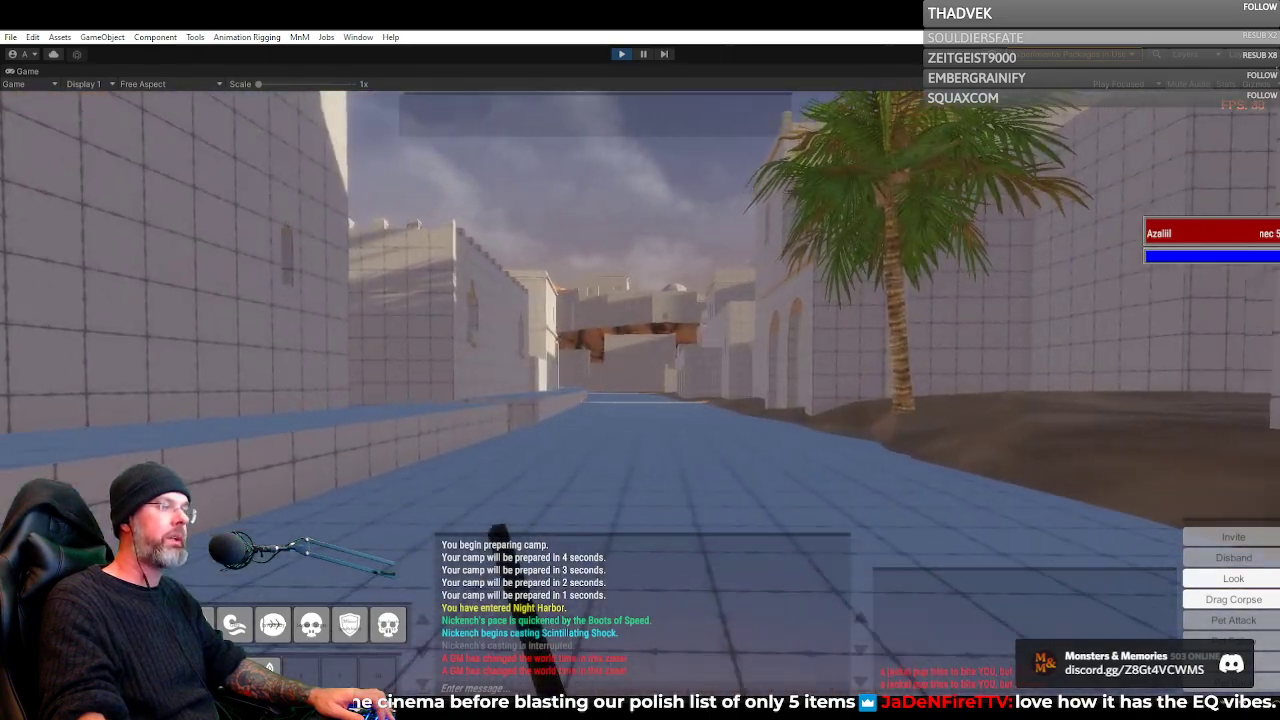
pyautogui.press('w')
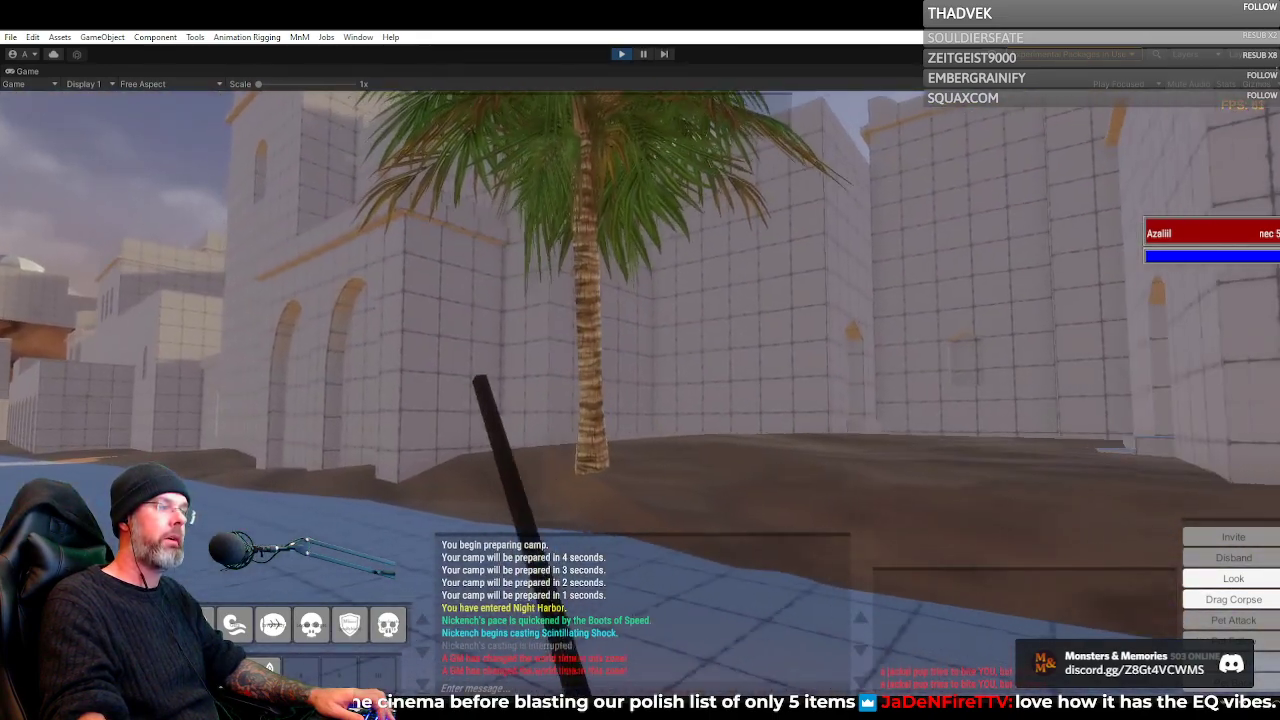
pyautogui.press('w')
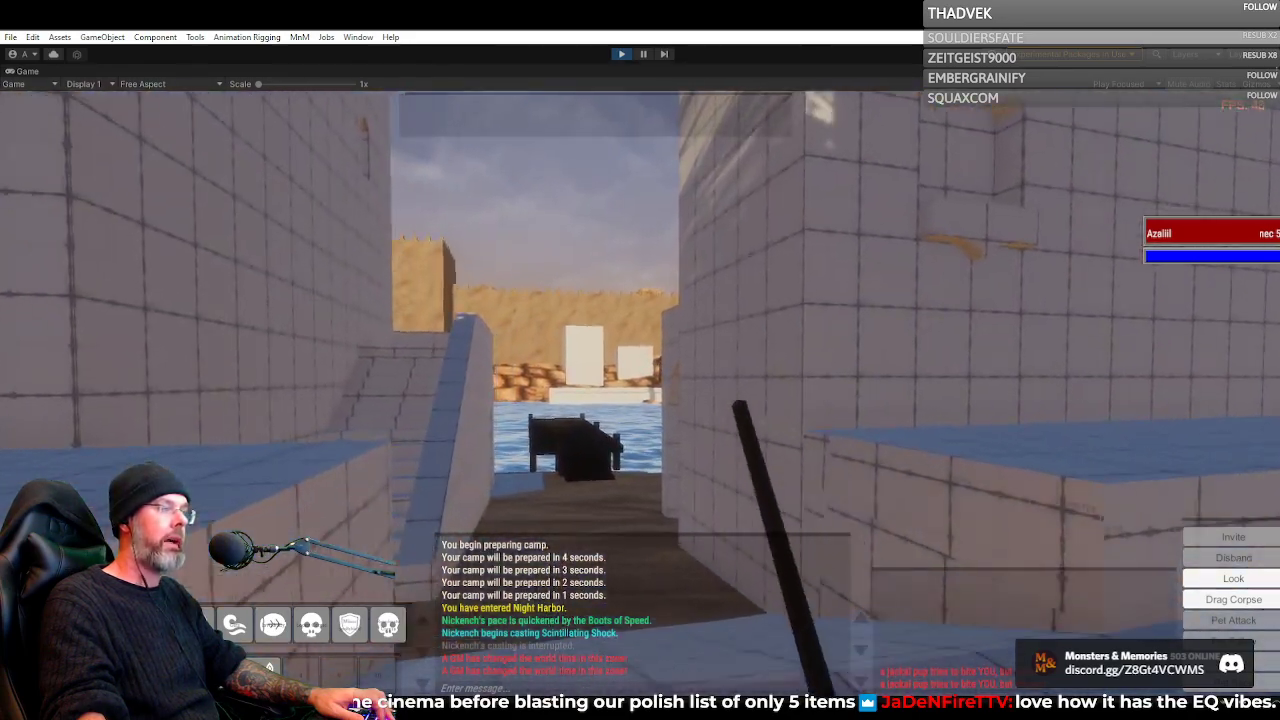
pyautogui.press('w')
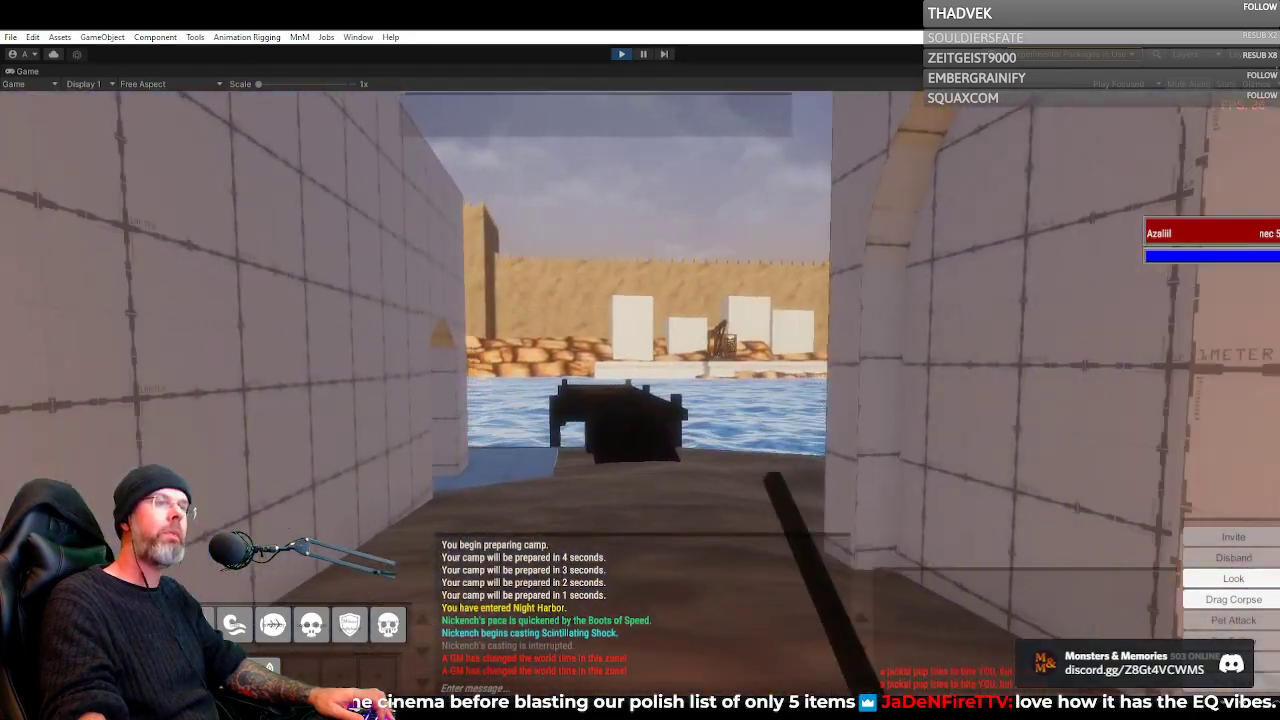
# Walk onto the wooden pier and out to its far end, facing the fortress wall across the water
pyautogui.press('w')
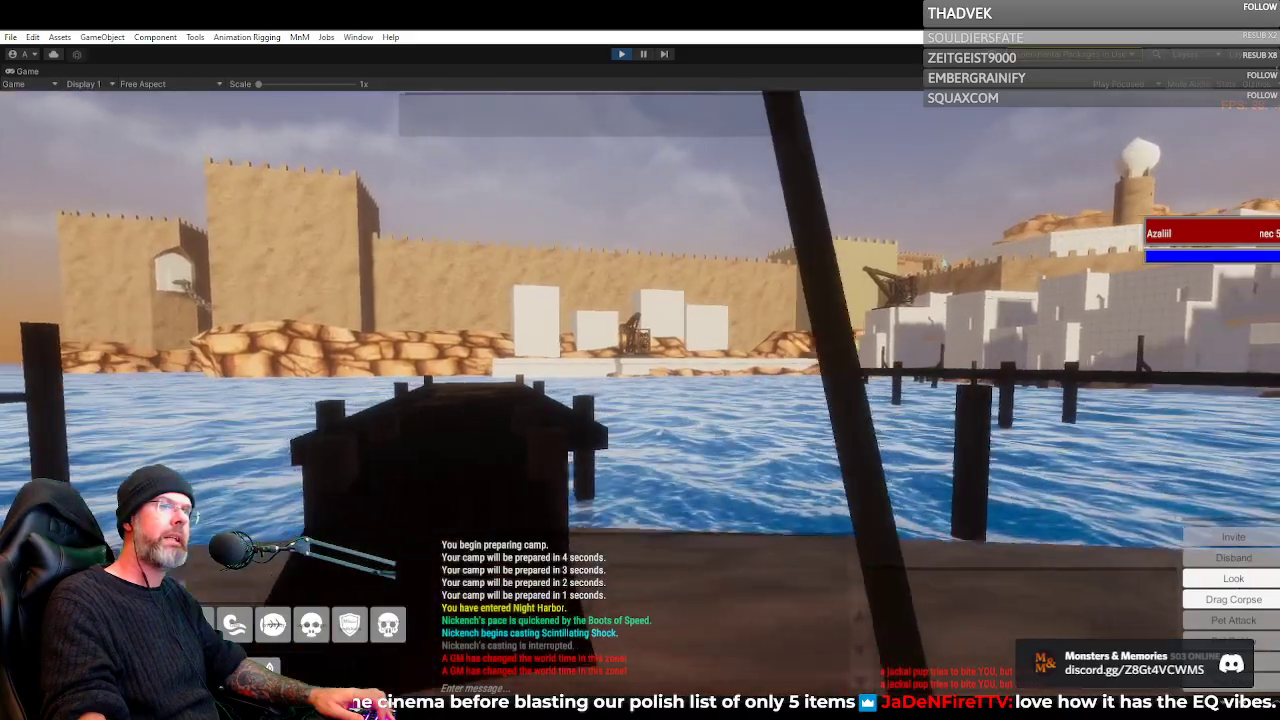
pyautogui.press('w')
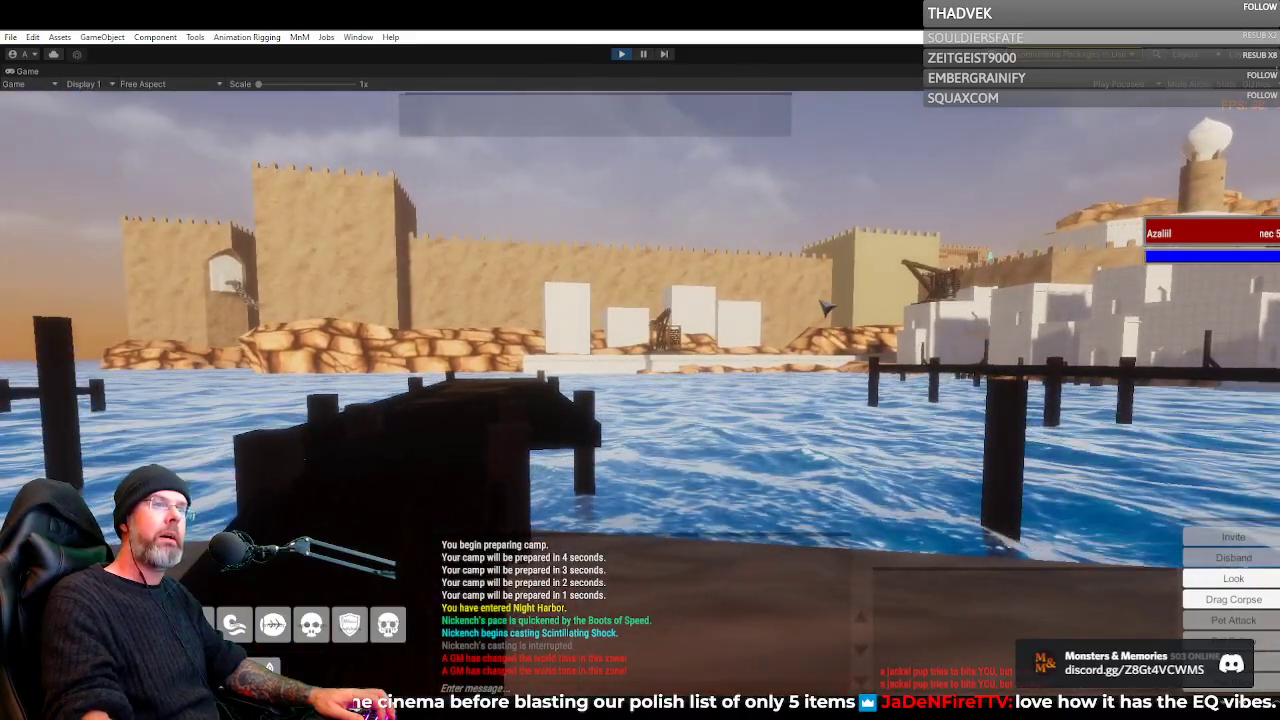
pyautogui.press('w')
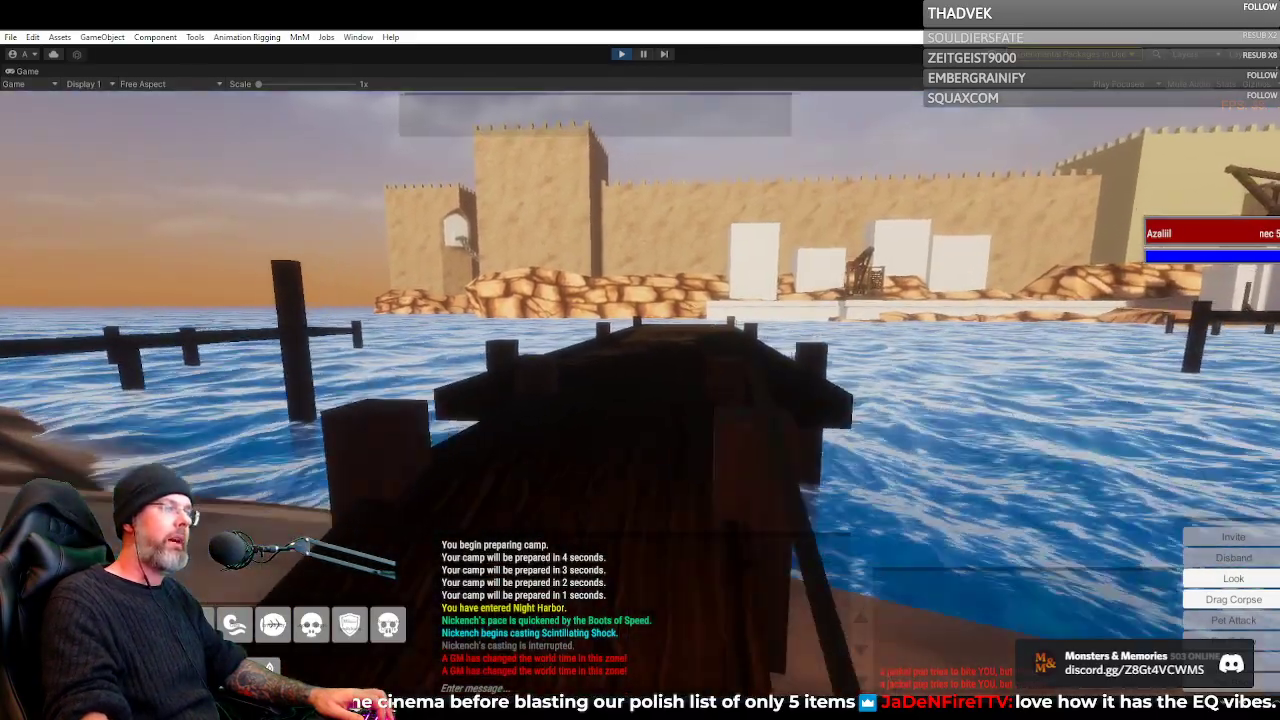
pyautogui.press('w')
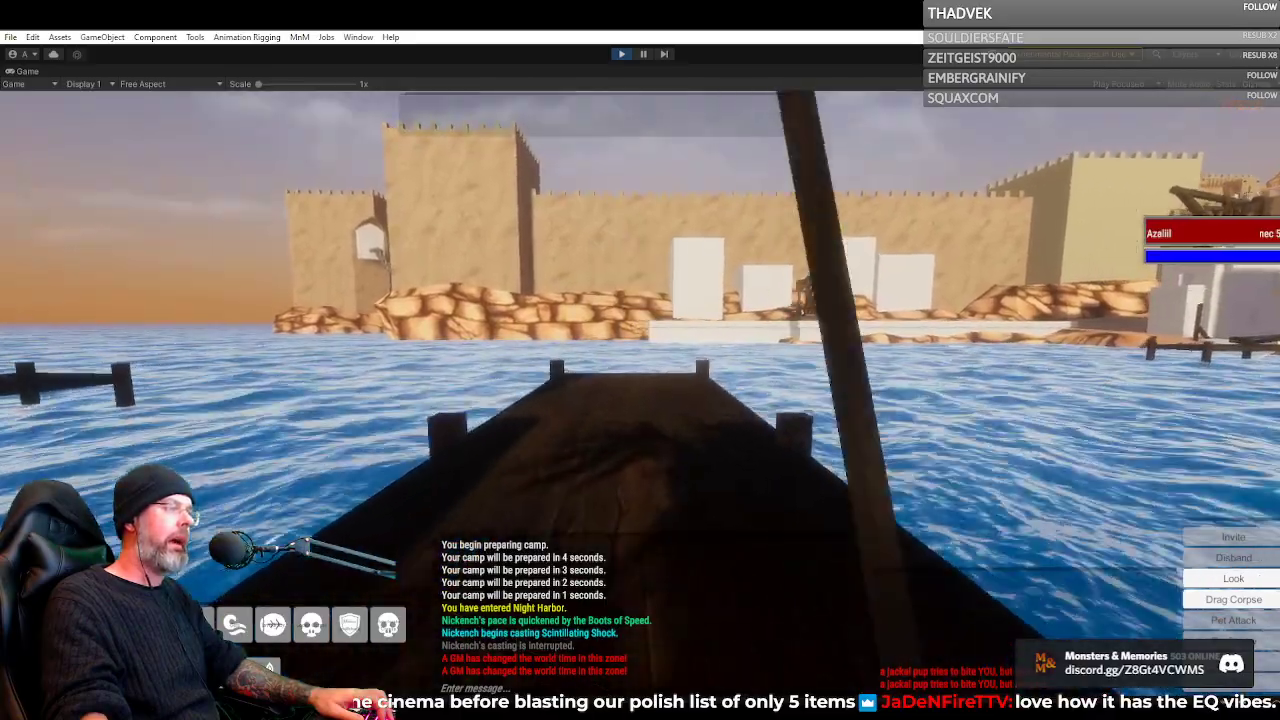
pyautogui.press('w')
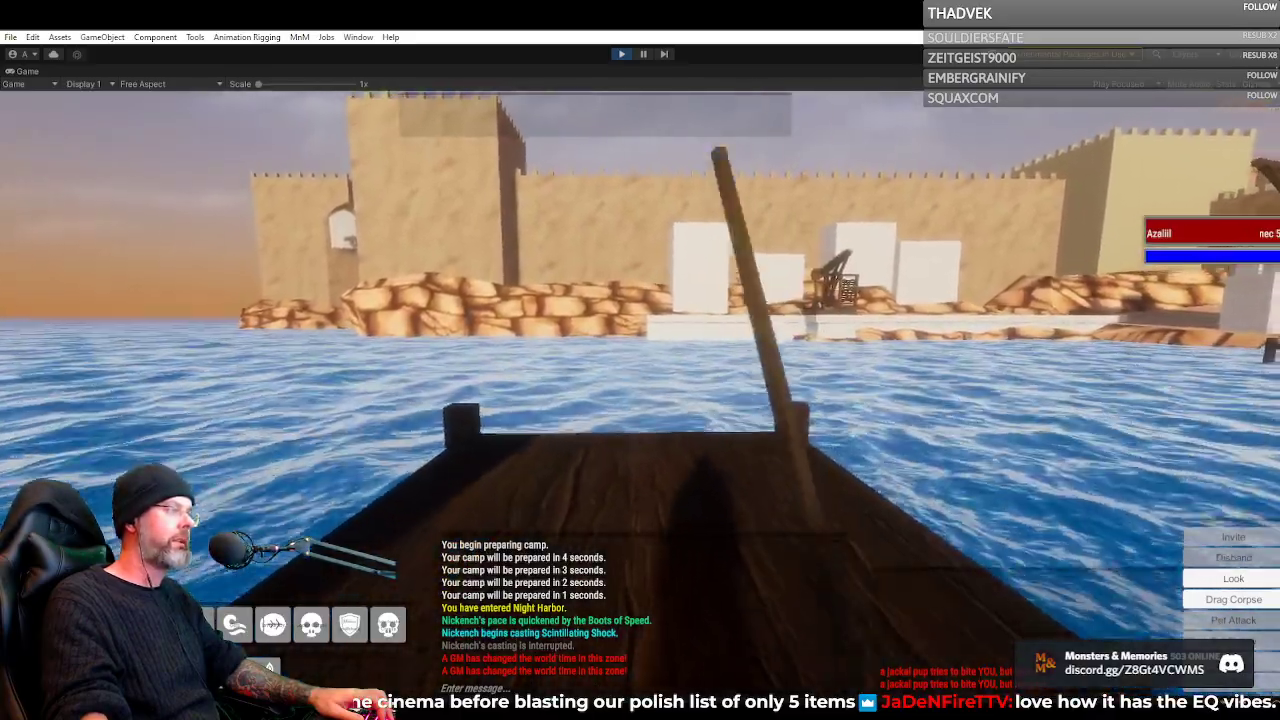
# Survey the shoreline, docks, statue and sunlit city buildings from the end of the pier
pyautogui.press('d')
pyautogui.press('d')
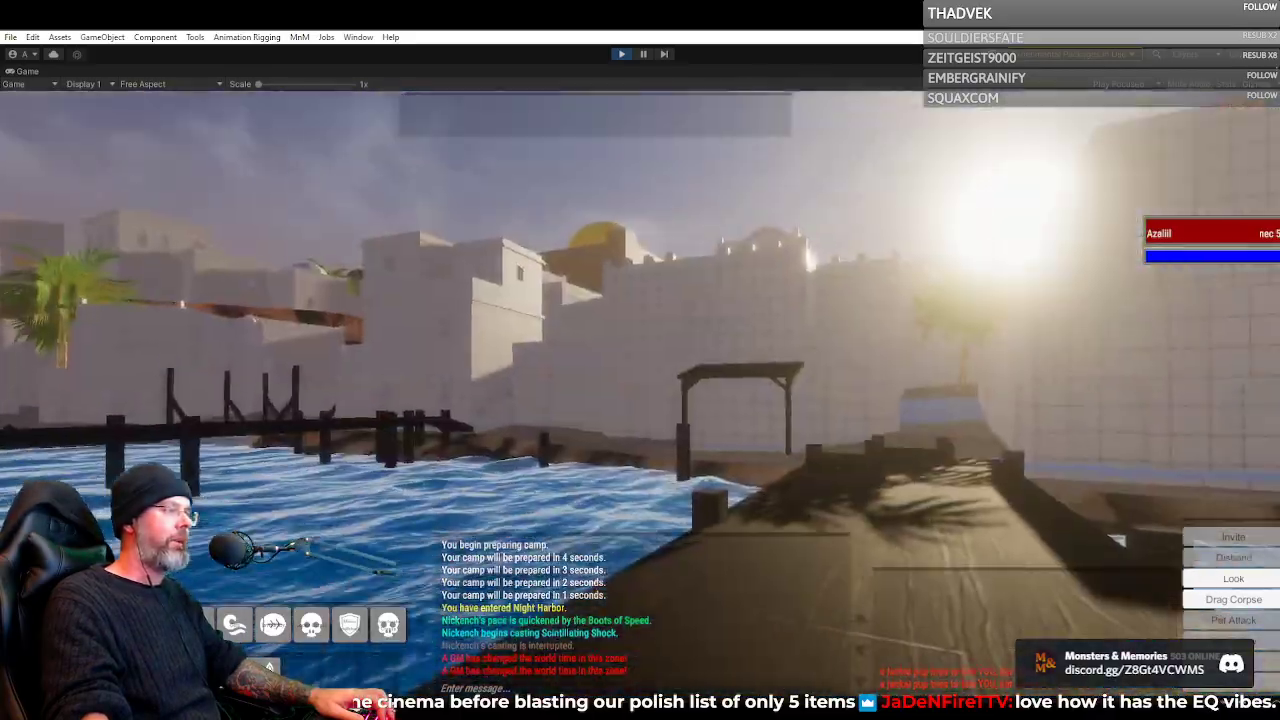
pyautogui.press('d')
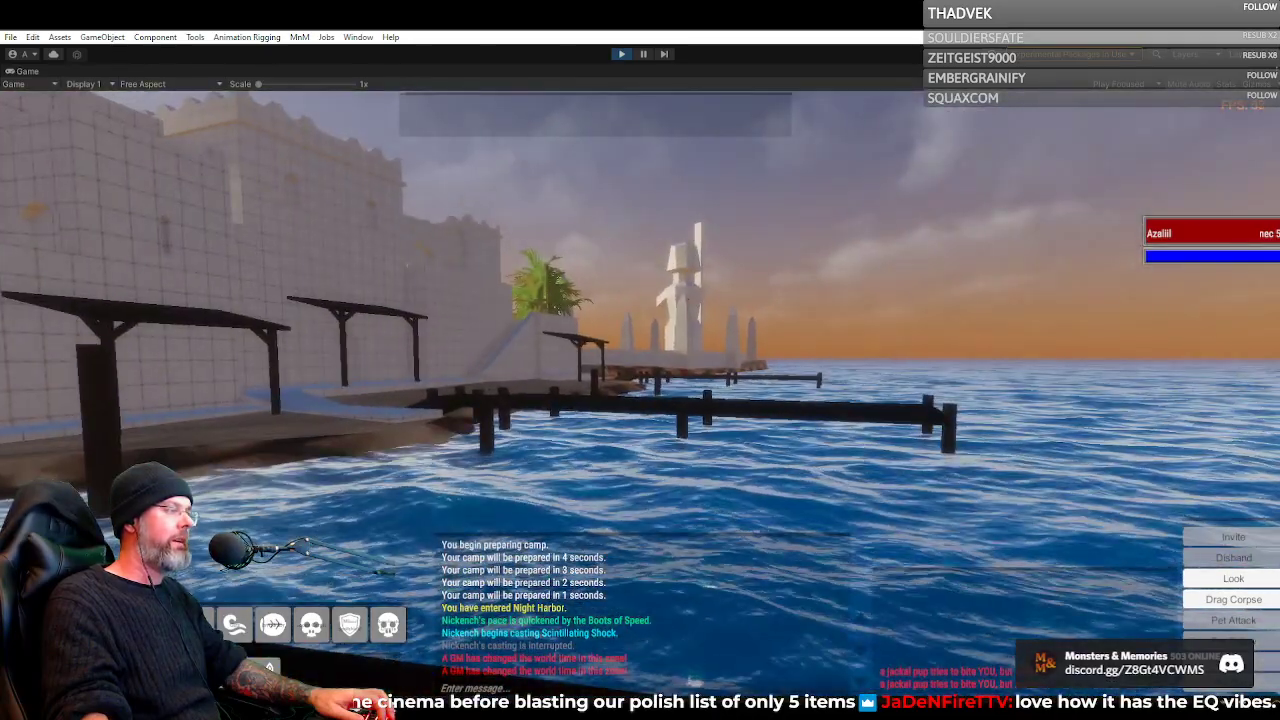
pyautogui.press('a')
pyautogui.press('a')
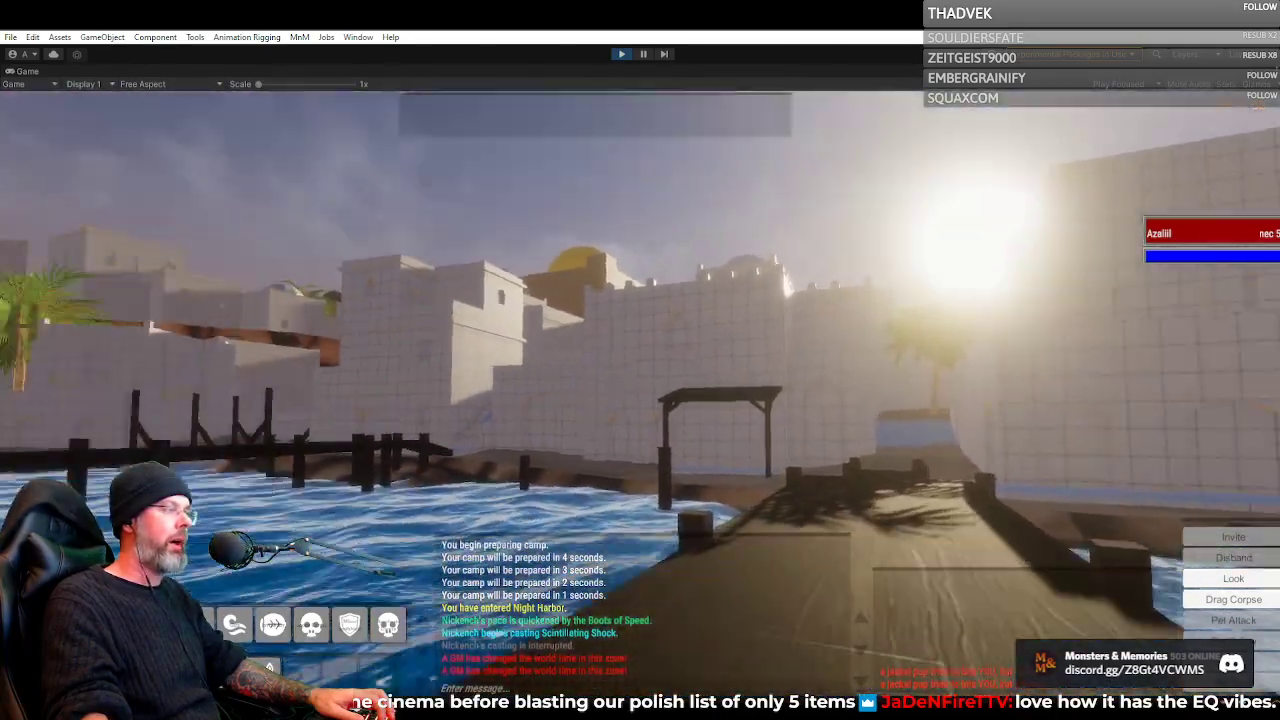
pyautogui.press('d')
# Return from the pier through the alley and up the blue ramp by the palm tree to the street
pyautogui.press('w')
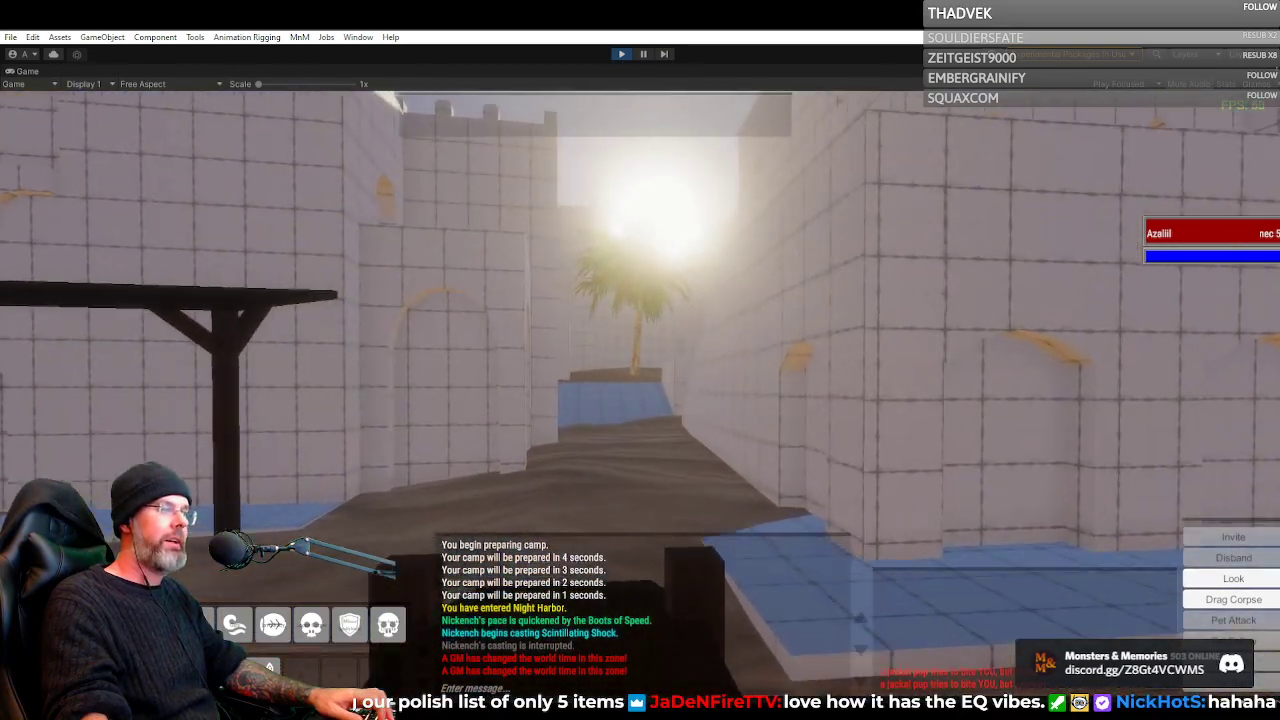
pyautogui.press('a')
pyautogui.press('d')
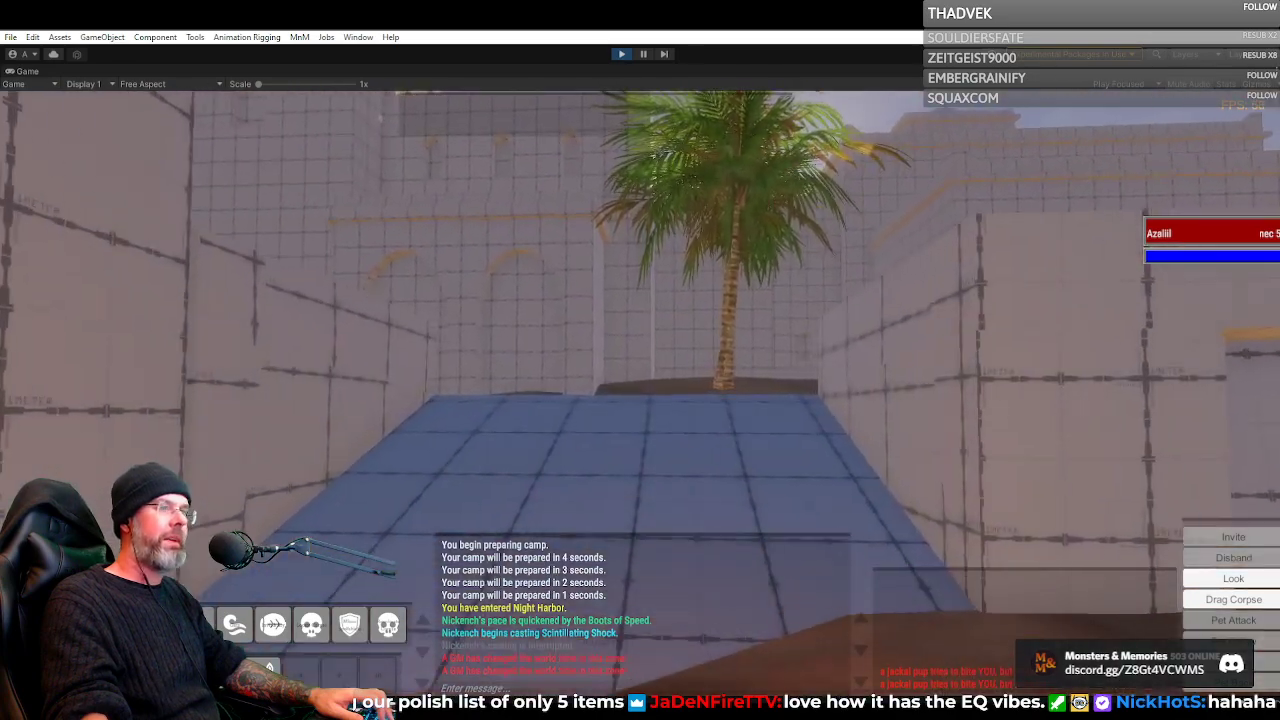
pyautogui.press('a')
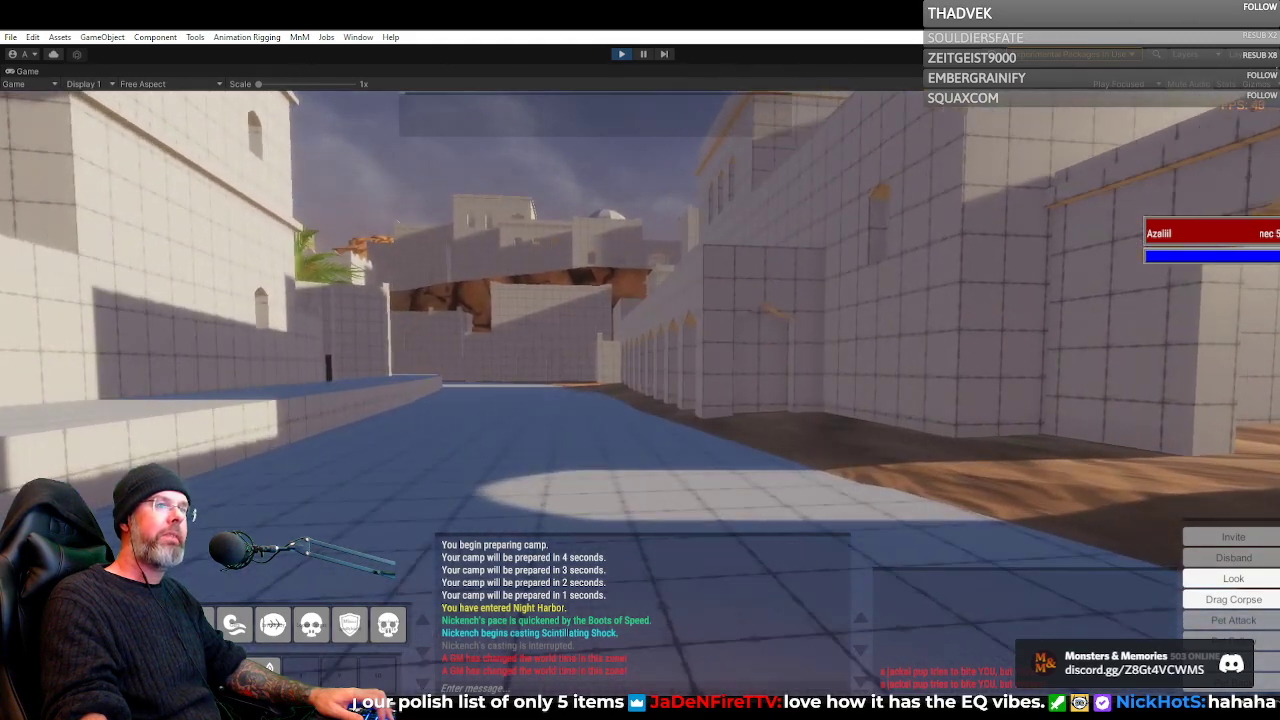
# Explore the sandy courtyards between the blockout buildings, pass through the arched doorway and run along the sunlit street
pyautogui.press('d')
pyautogui.press('w')
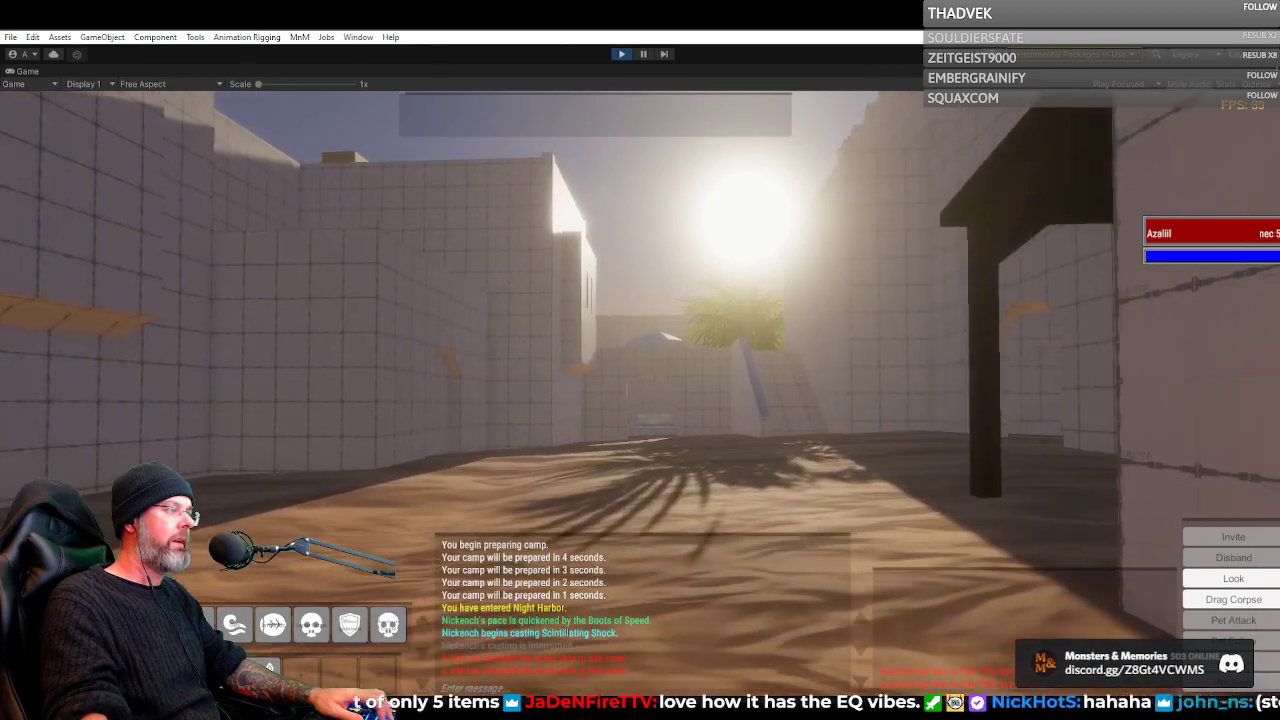
pyautogui.press('w')
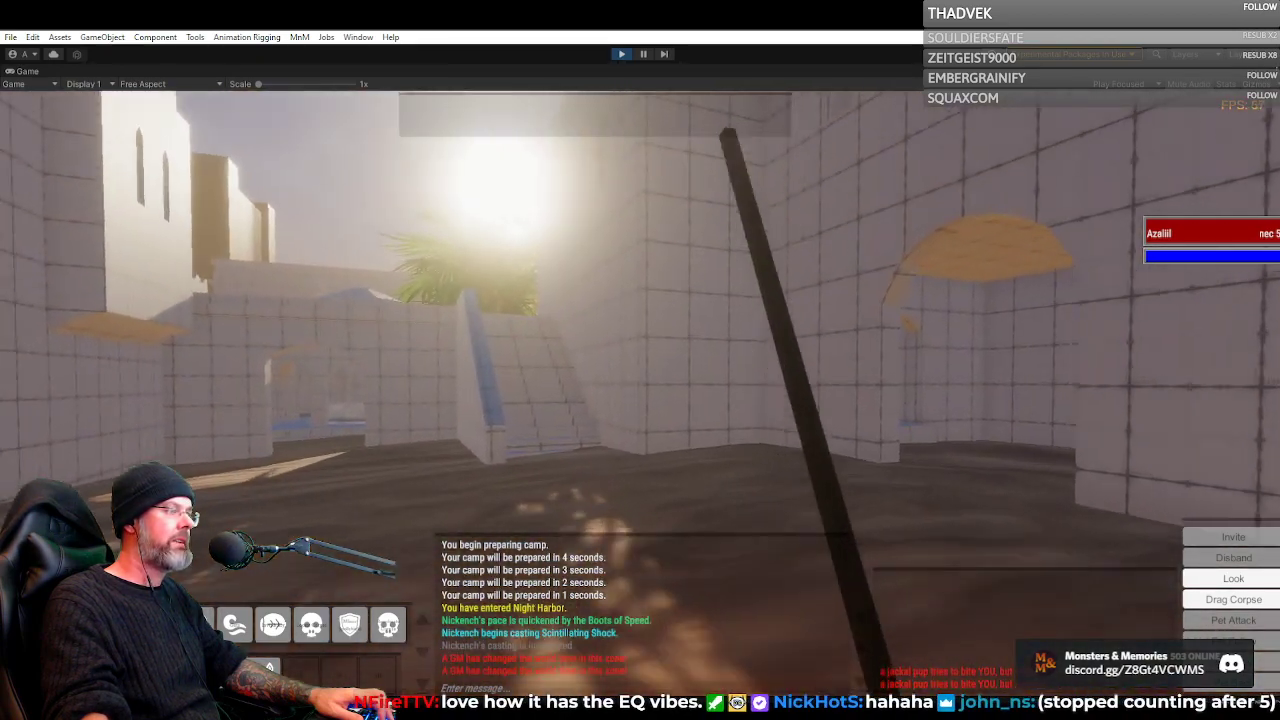
pyautogui.press('w')
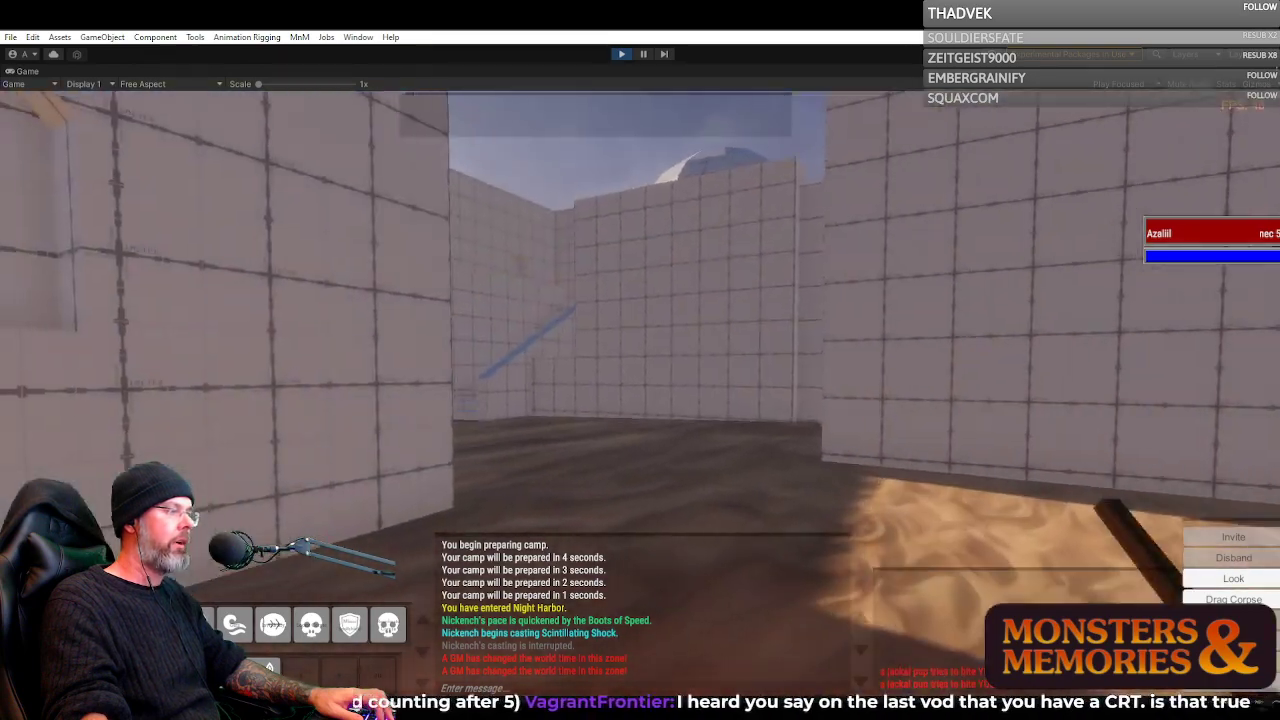
pyautogui.press('w')
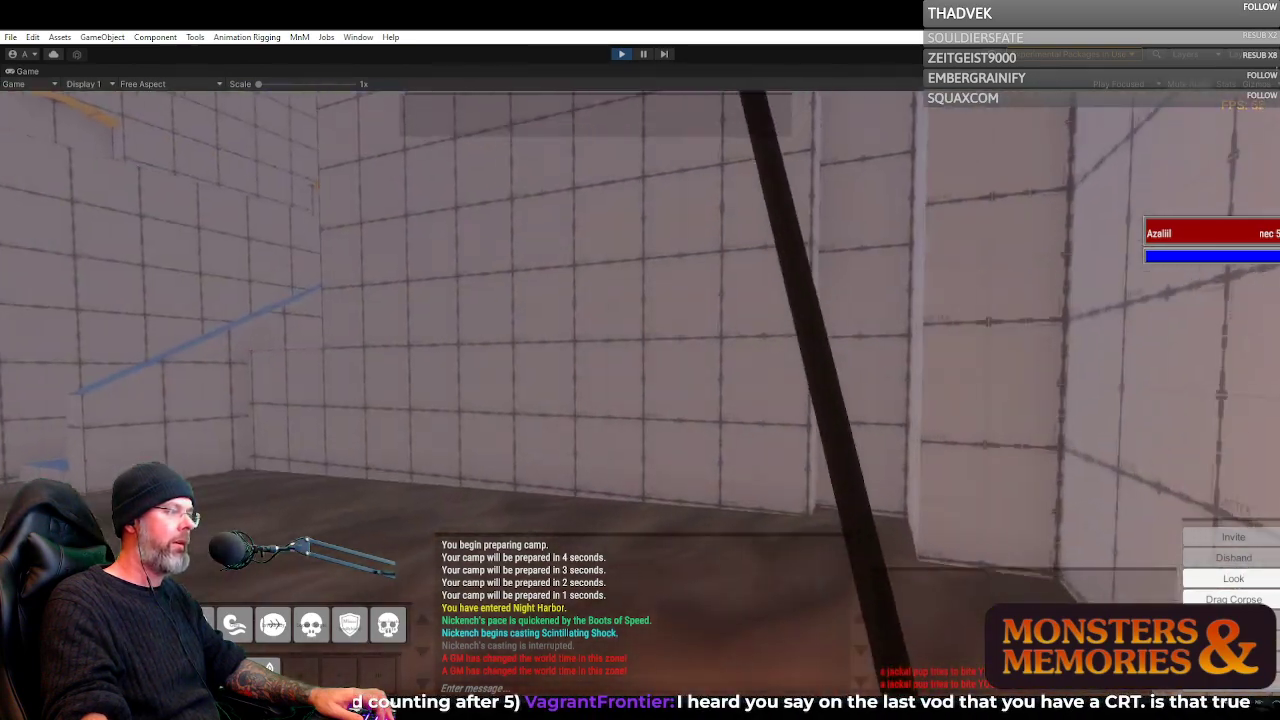
pyautogui.press('w')
pyautogui.press('w')
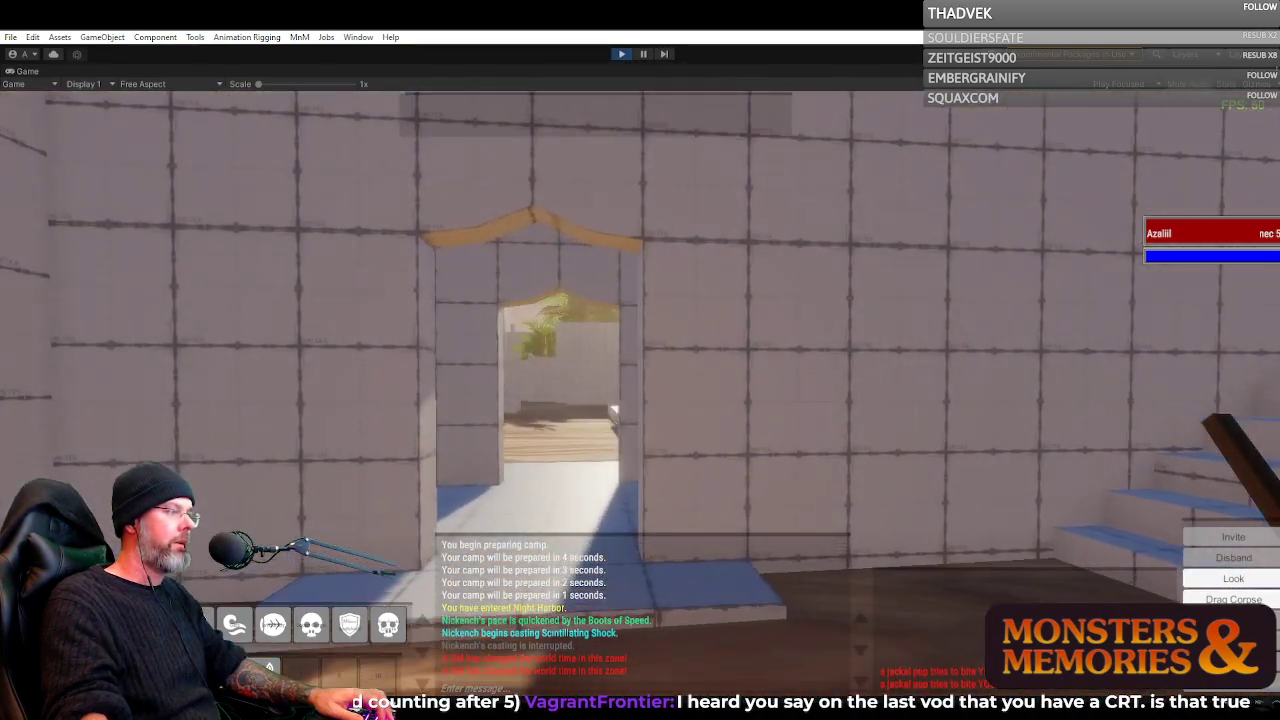
pyautogui.press('w')
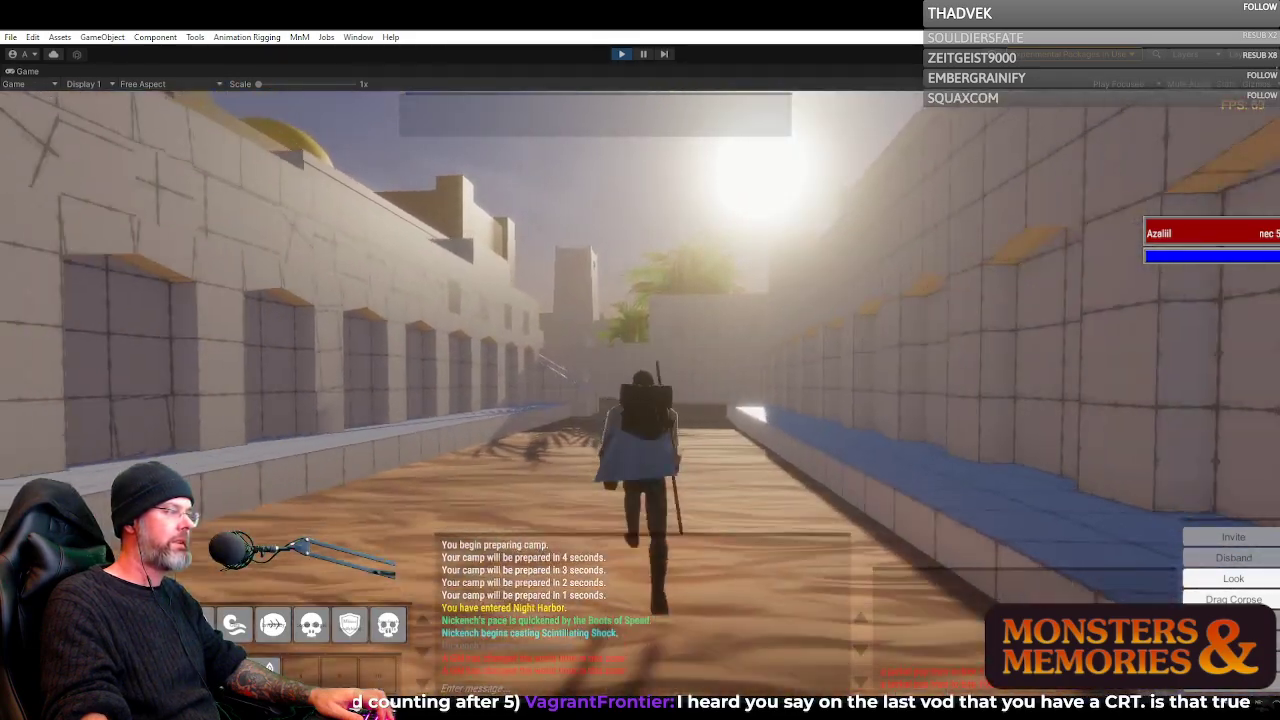
# Run down the sunlit street past the recessed windows to the stone staircase beside the arched door
pyautogui.press('w')
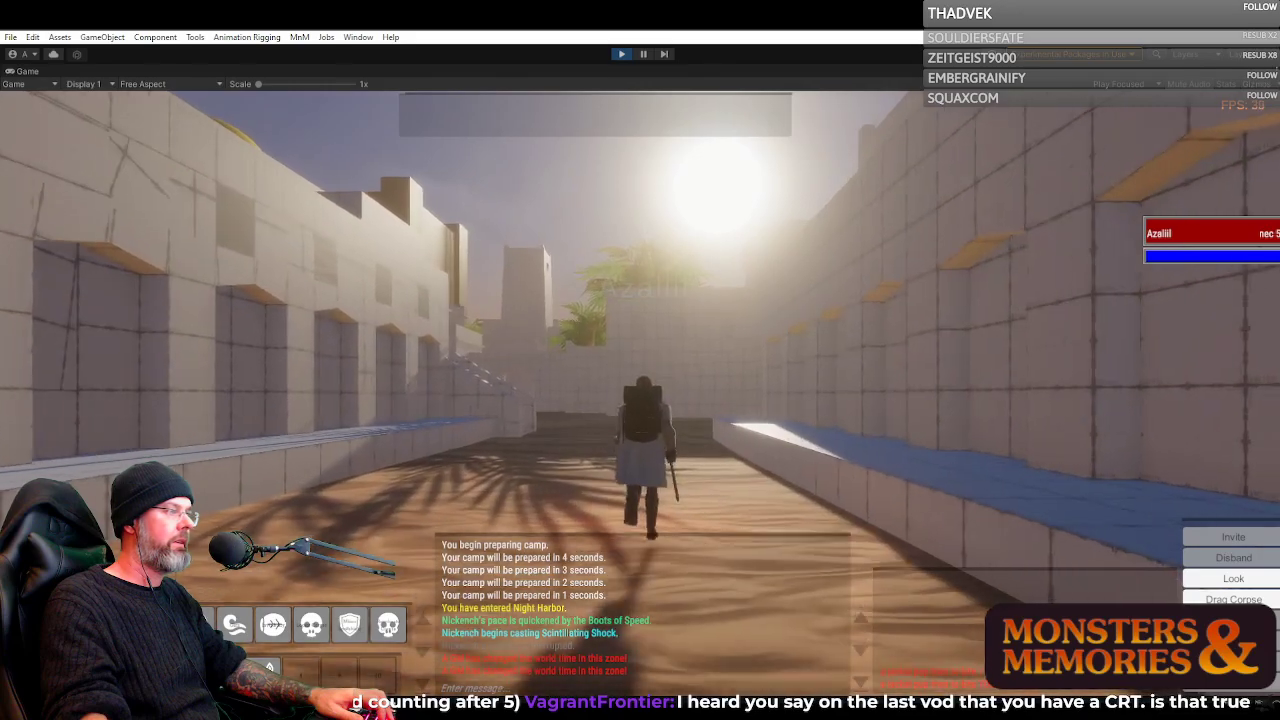
pyautogui.press('w')
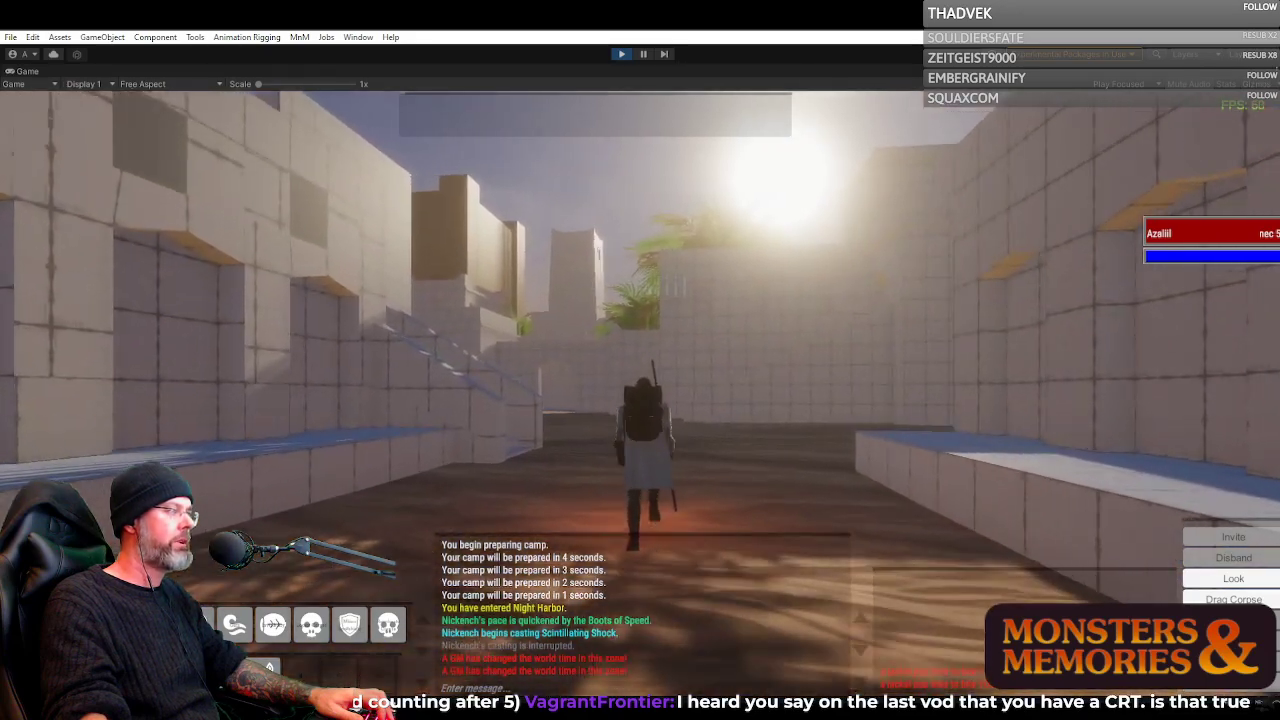
pyautogui.press('w')
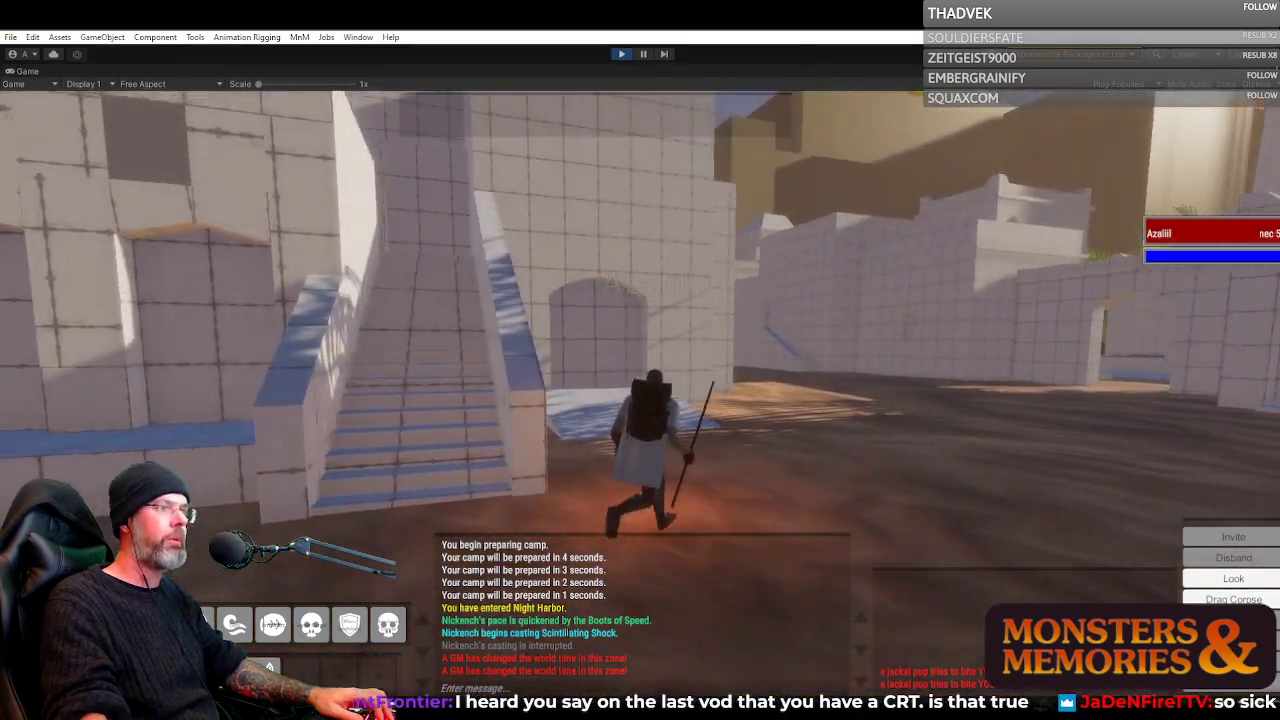
pyautogui.press('w')
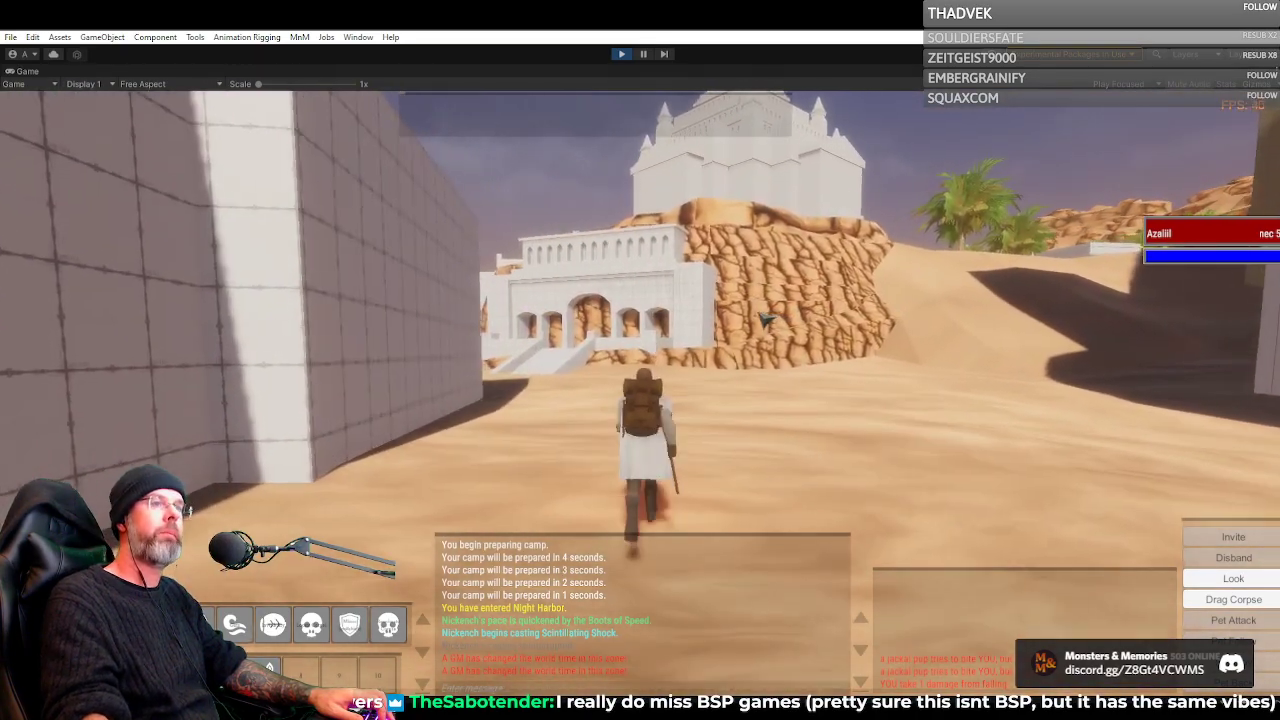
# Cross the open sand below the cliff-top temple and follow the shaded city wall to the wooden awning
pyautogui.press('a')
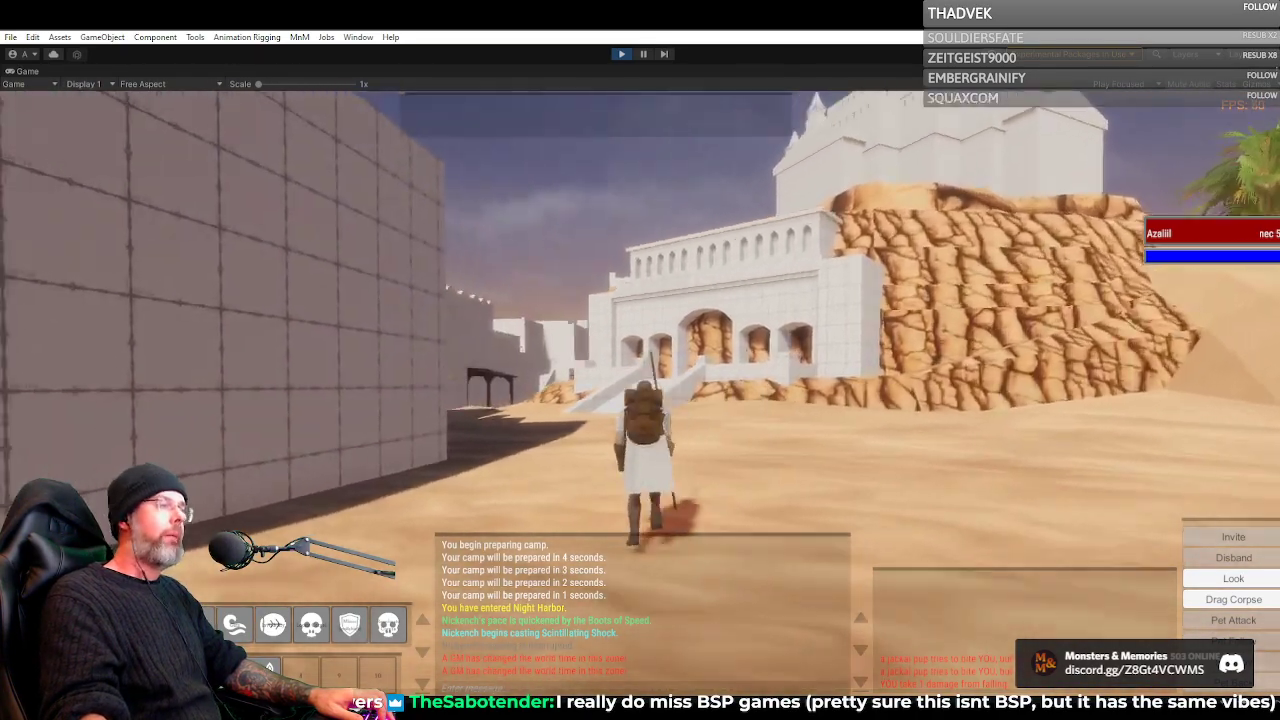
pyautogui.press('d')
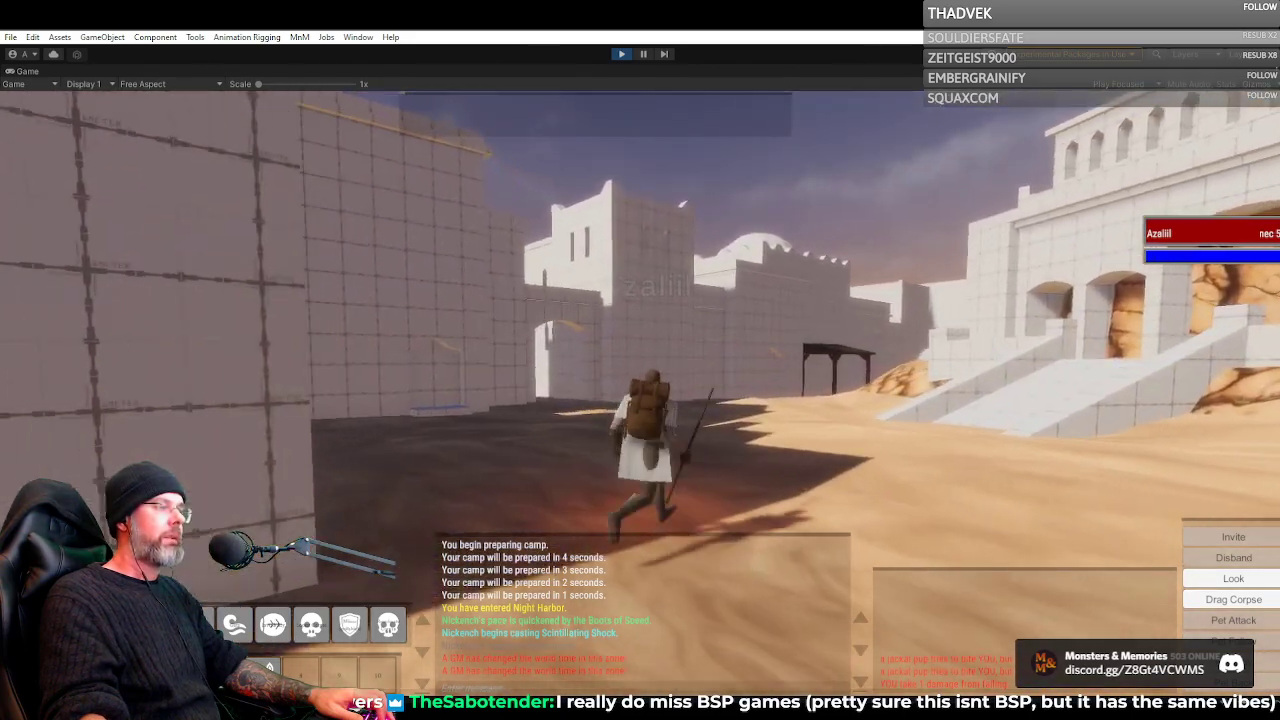
pyautogui.press('a')
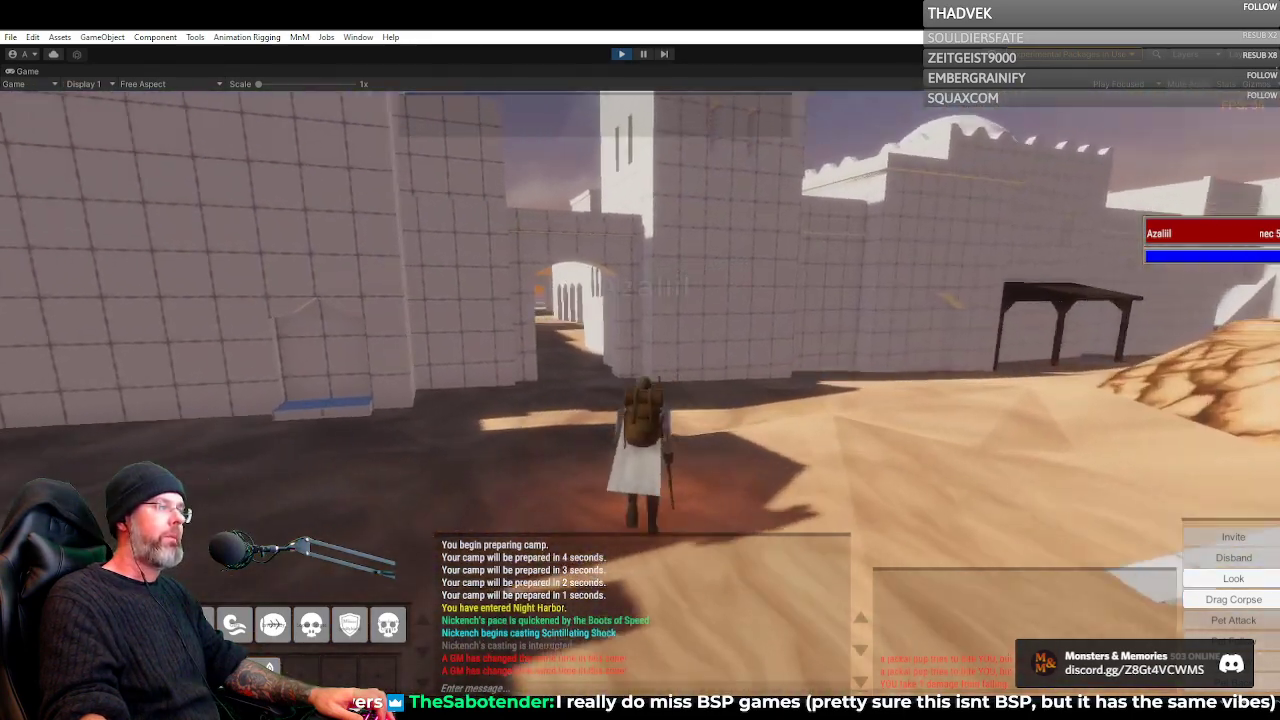
pyautogui.press('d')
pyautogui.press('a')
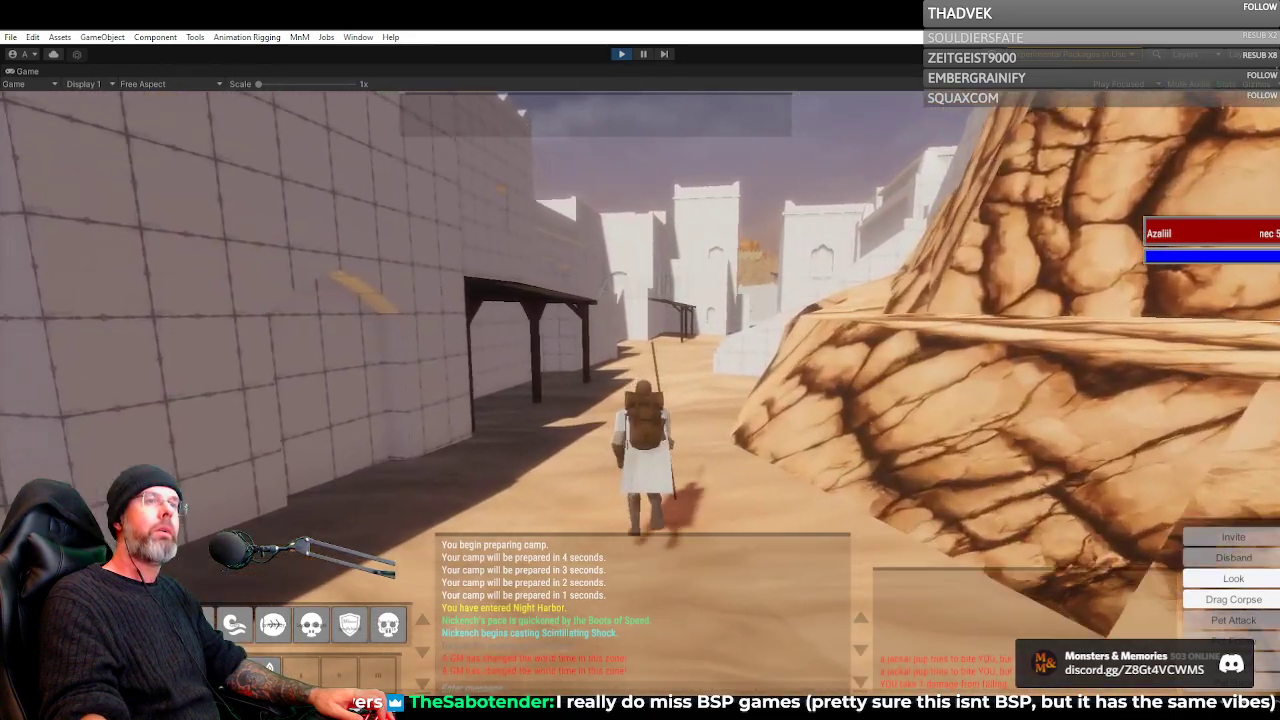
pyautogui.press('d')
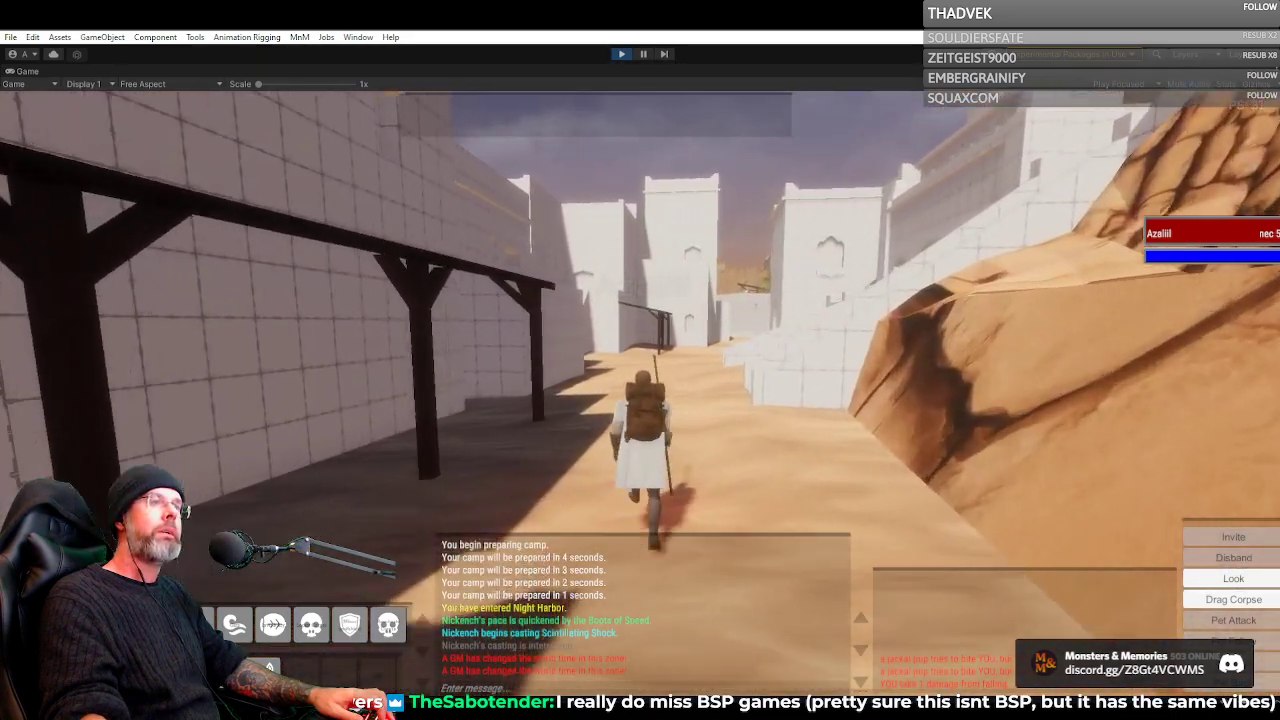
# Continue past the white ramp under the cliff and turn toward the archway framing a palm tree
pyautogui.press('d')
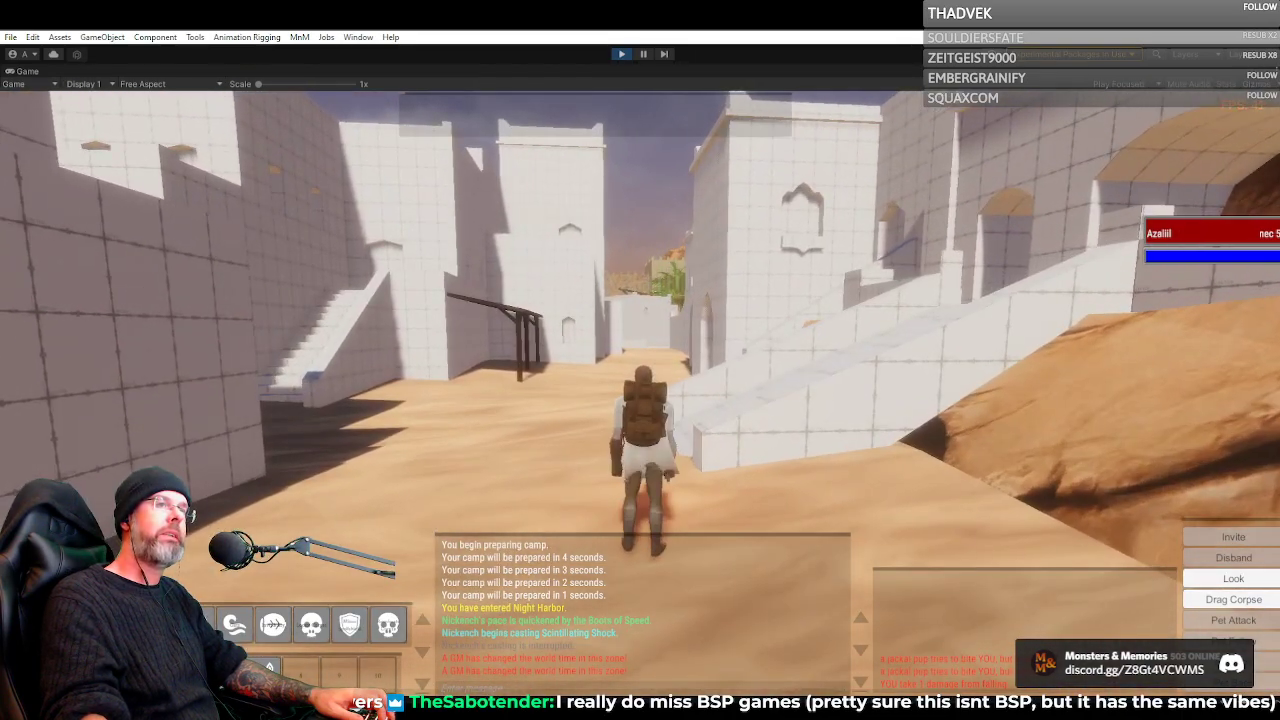
pyautogui.press('a')
pyautogui.press('a')
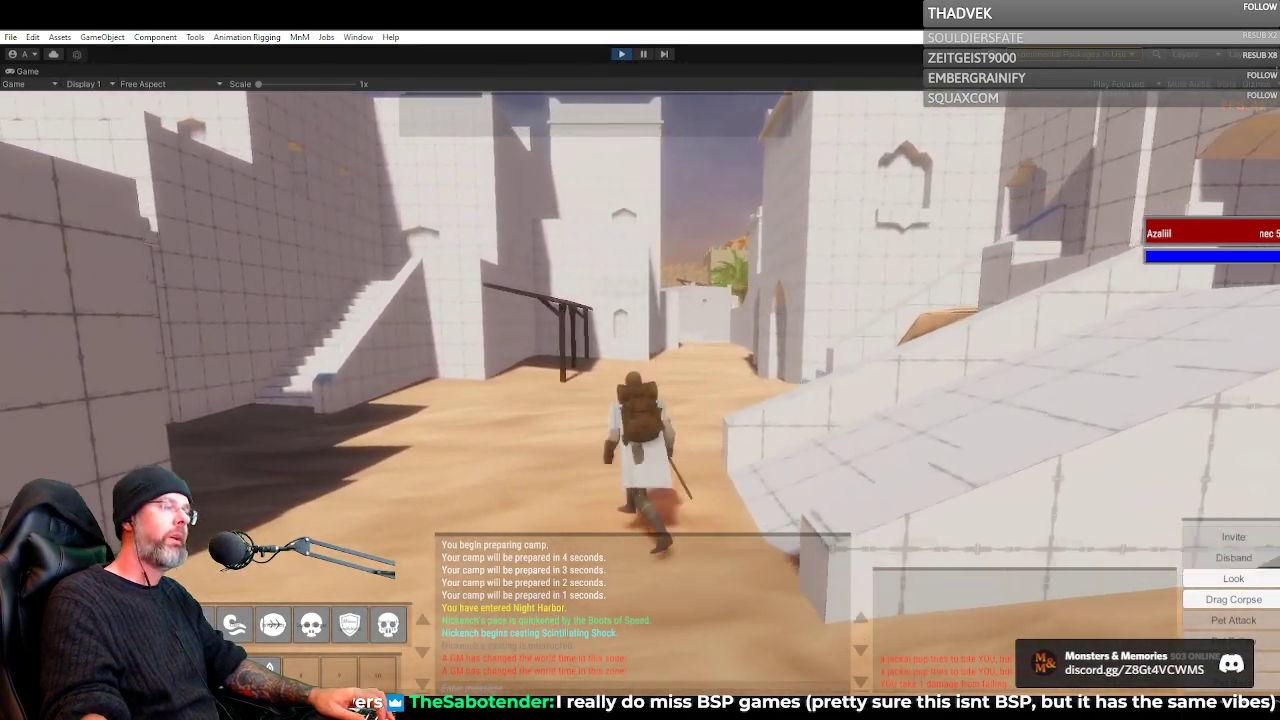
pyautogui.press('d')
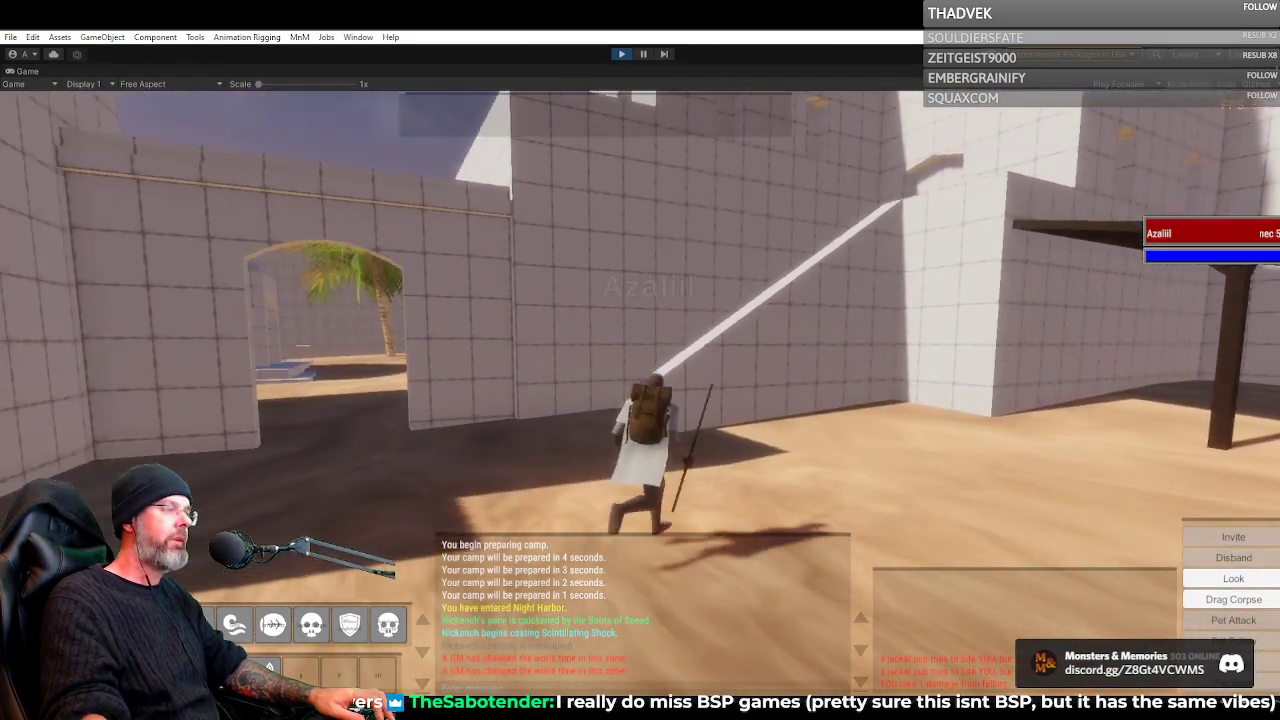
# Go through the archway into the courtyard and walk alongside the domed pavilion
pyautogui.press('a')
pyautogui.press('a')
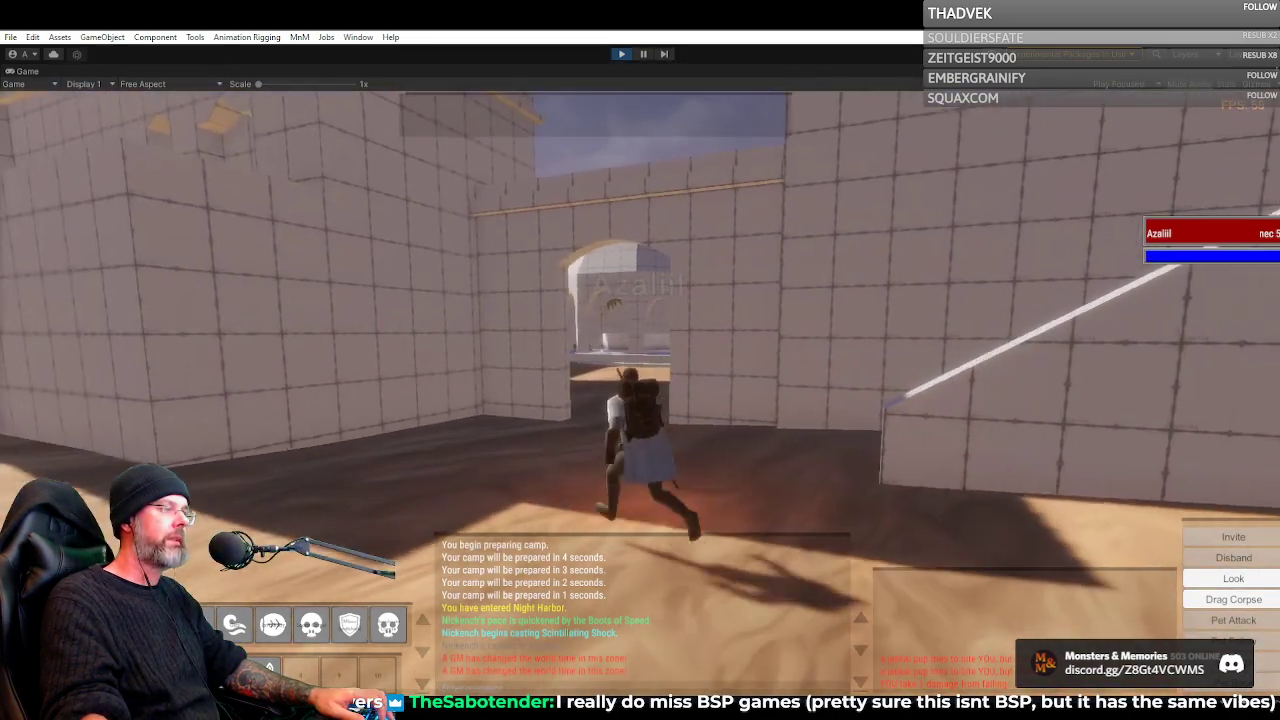
pyautogui.press('d')
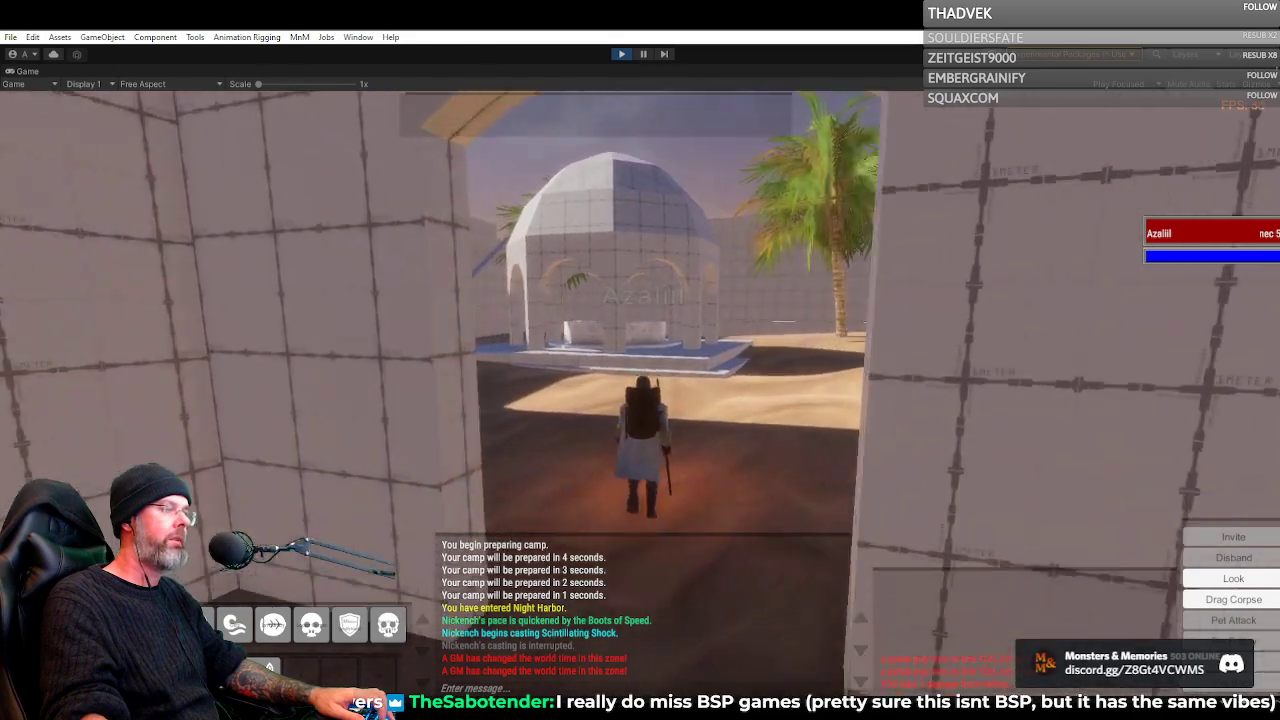
pyautogui.press('d')
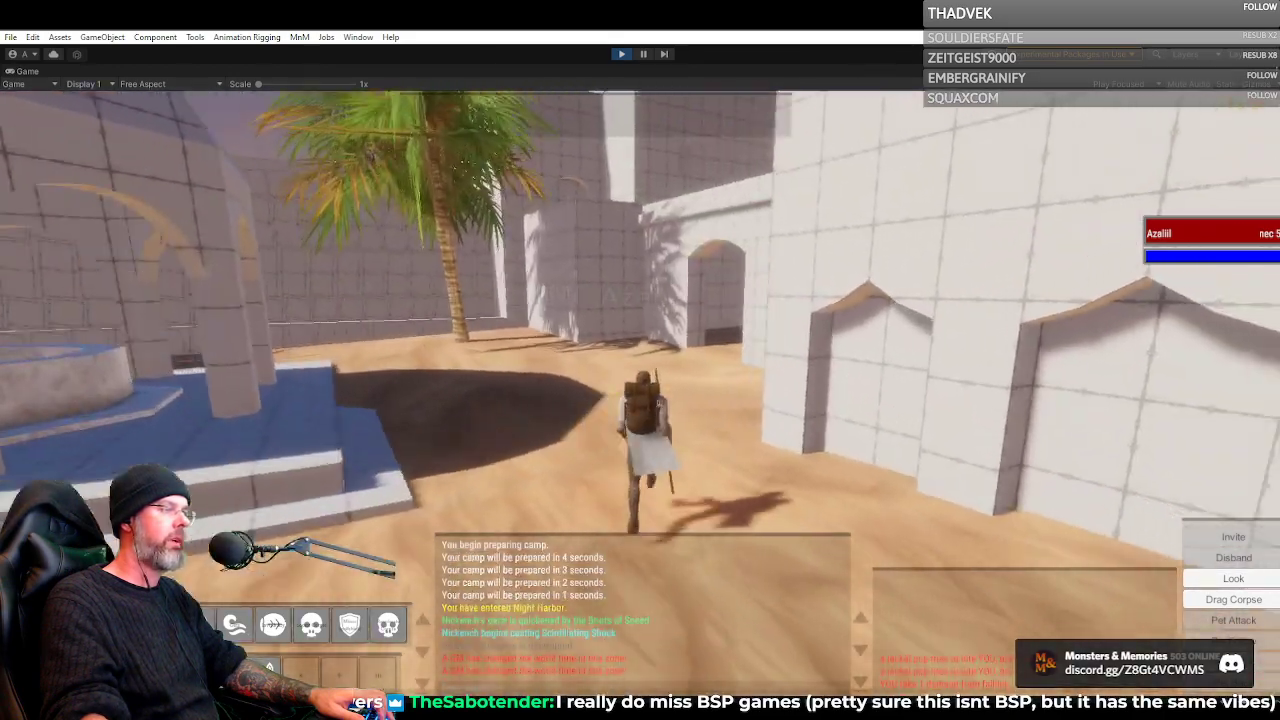
# Leave the pavilion courtyard, cross the sandy square by the wooden awning and pass through the opening onto the paved street
pyautogui.press('a')
pyautogui.press('d')
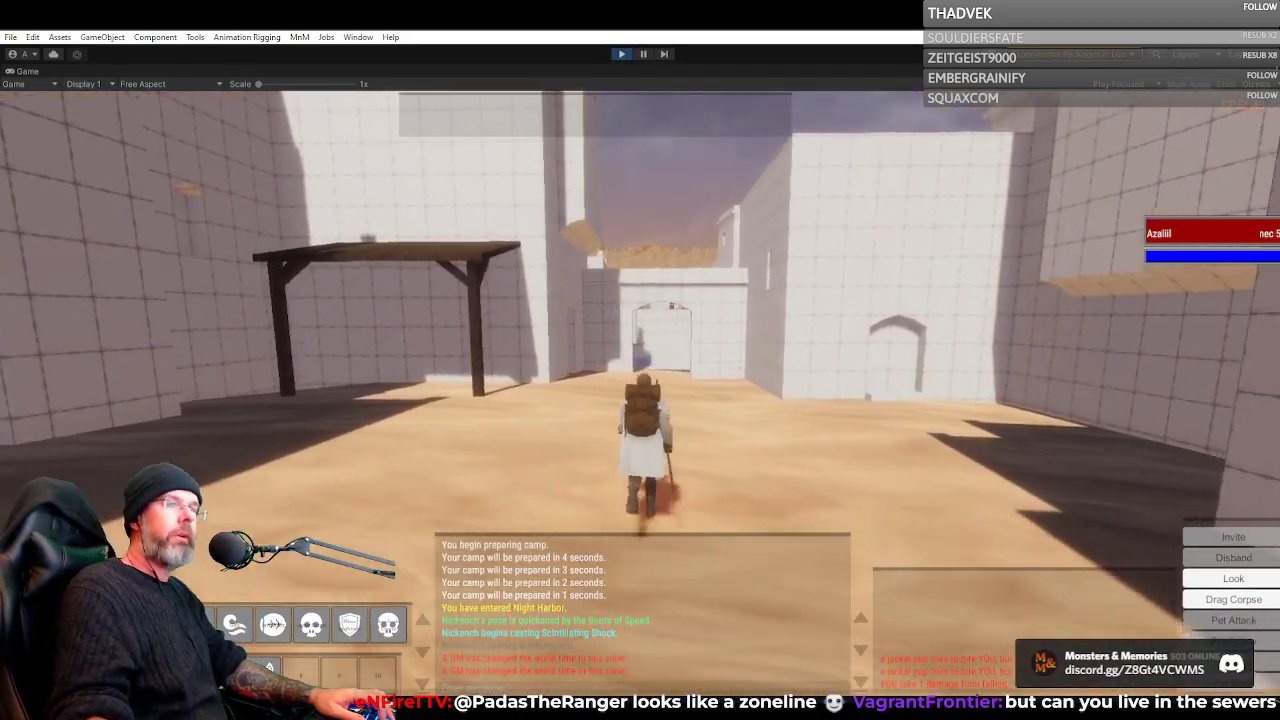
pyautogui.press('a')
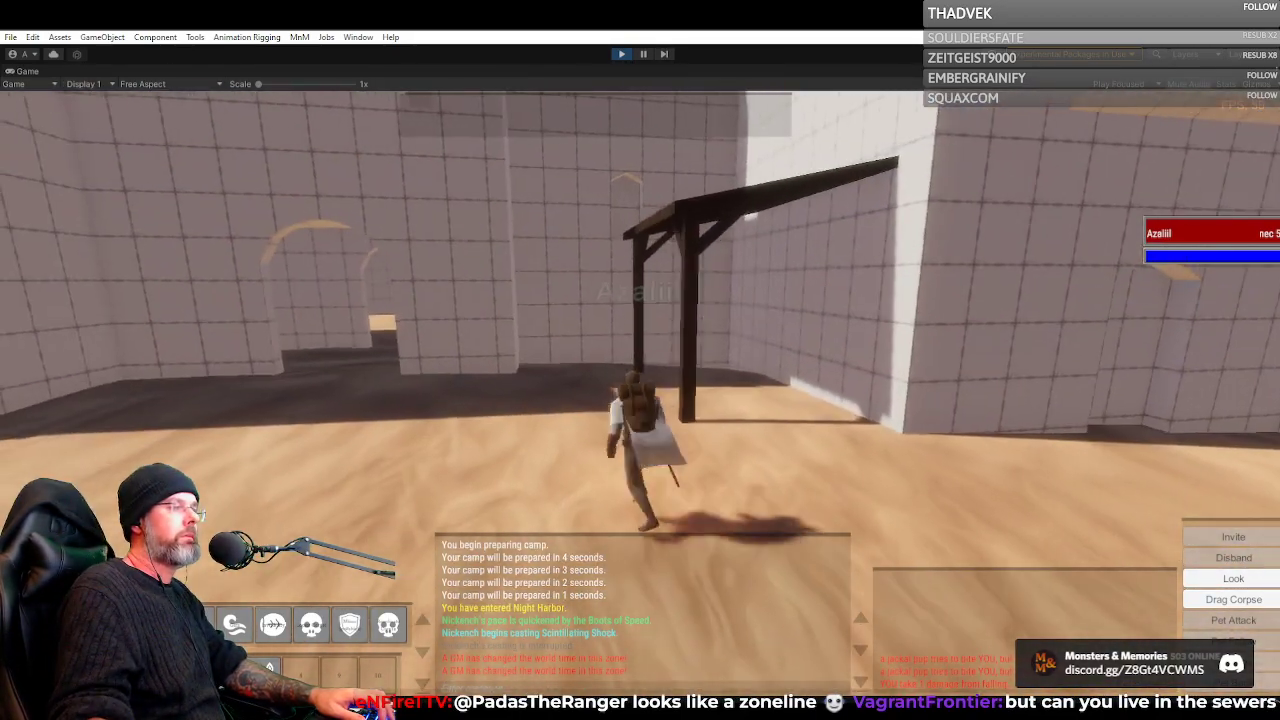
pyautogui.press('d')
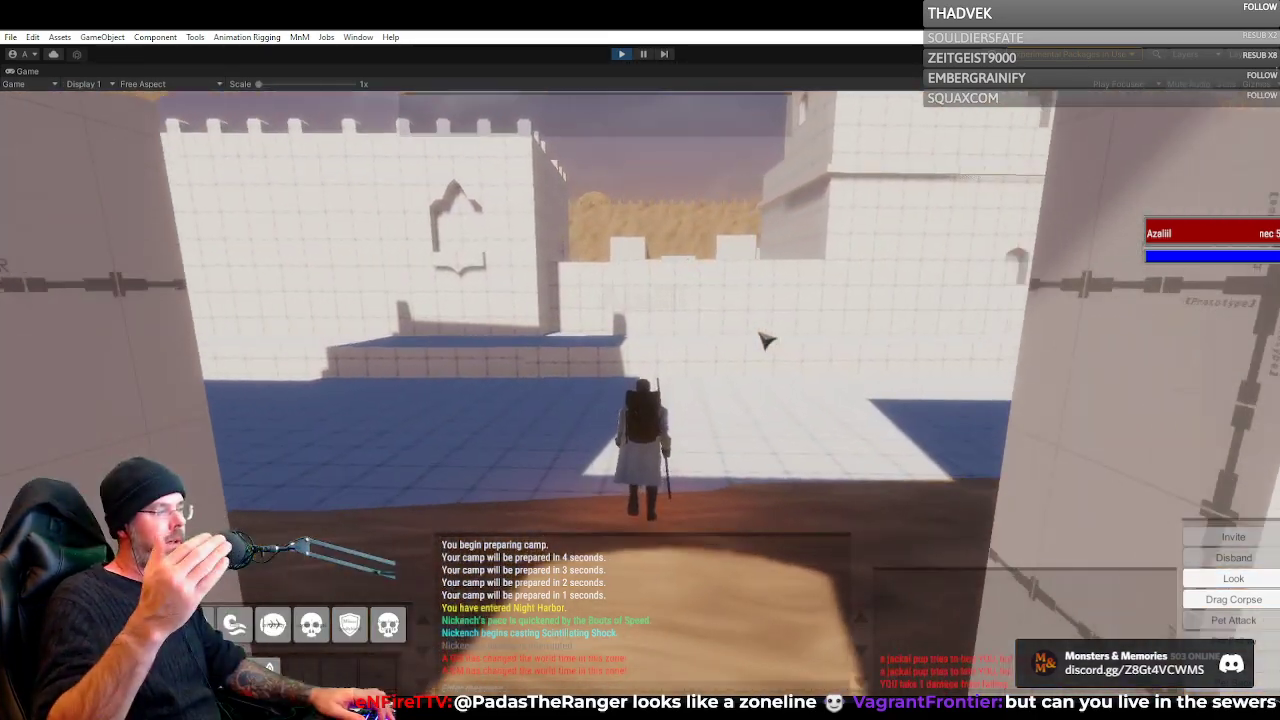
pyautogui.press('d')
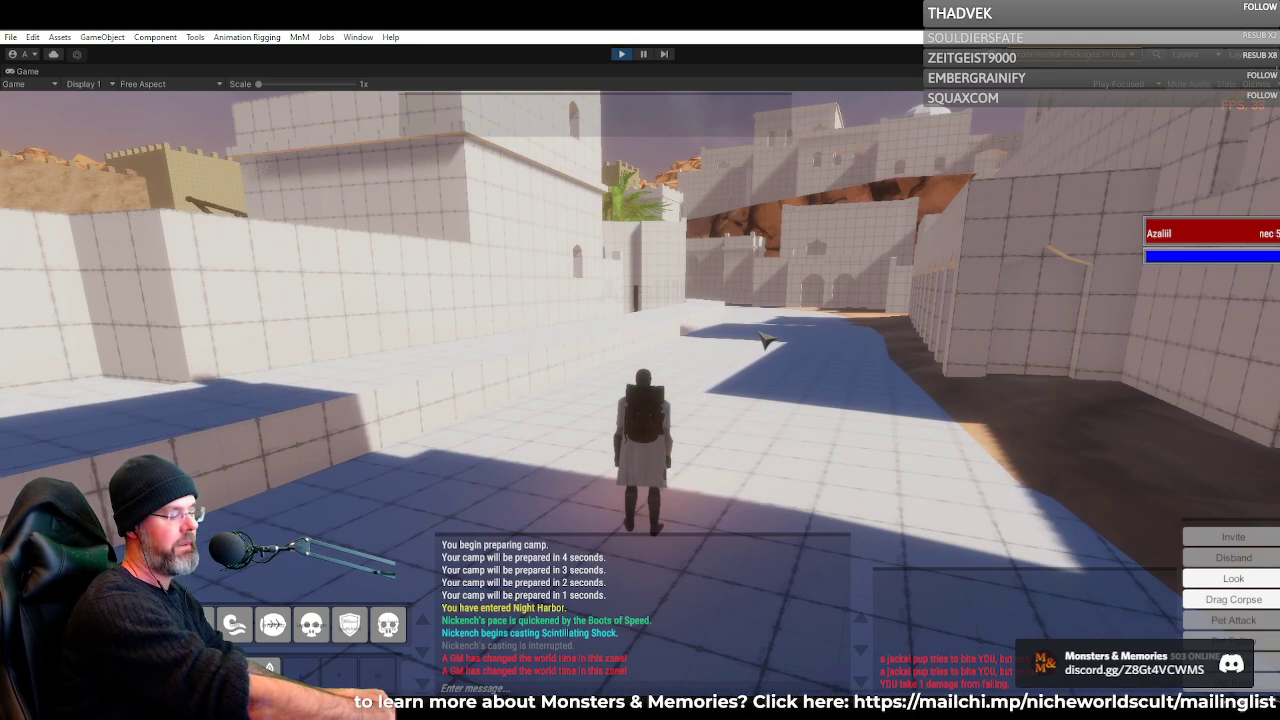
# Look along the paved street in both directions, toward the obelisks and toward the cliffside buildings
pyautogui.press('a')
pyautogui.press('w')
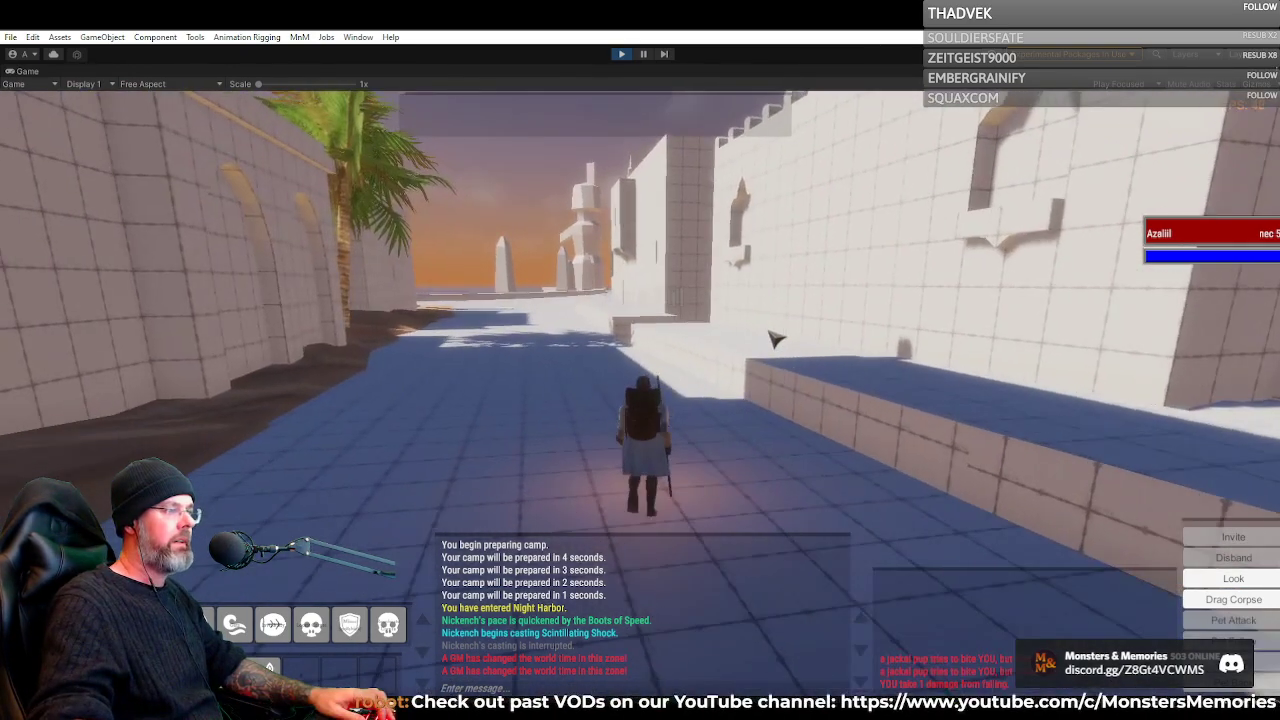
pyautogui.press('d')
pyautogui.press('w')
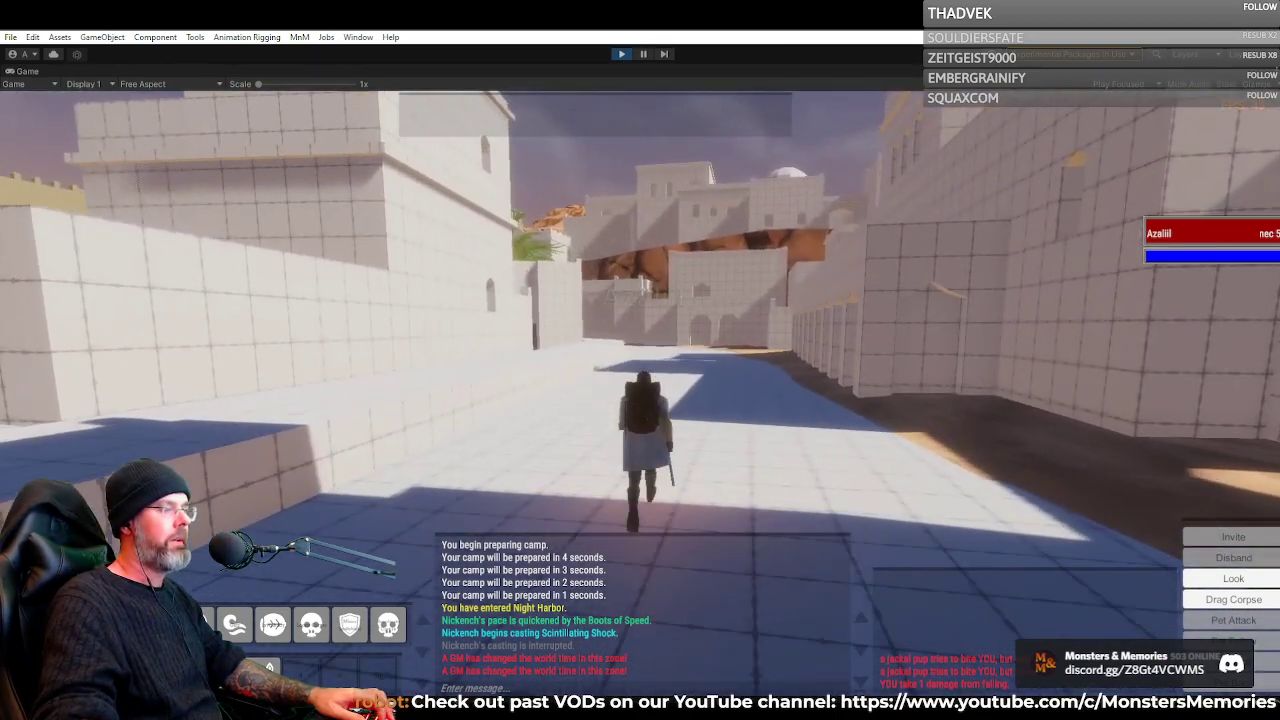
# Follow the paved street toward the cliffside buildings and cut across the raised walkway to the docks
pyautogui.press('w')
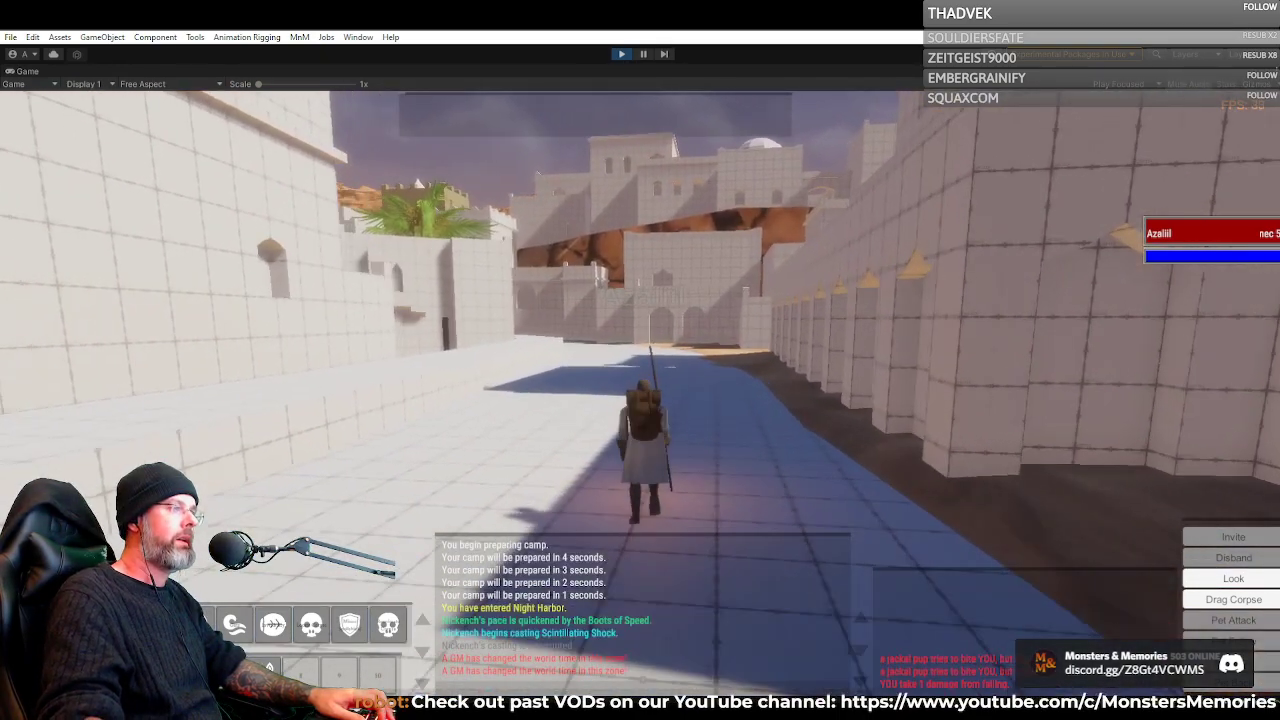
pyautogui.press('a')
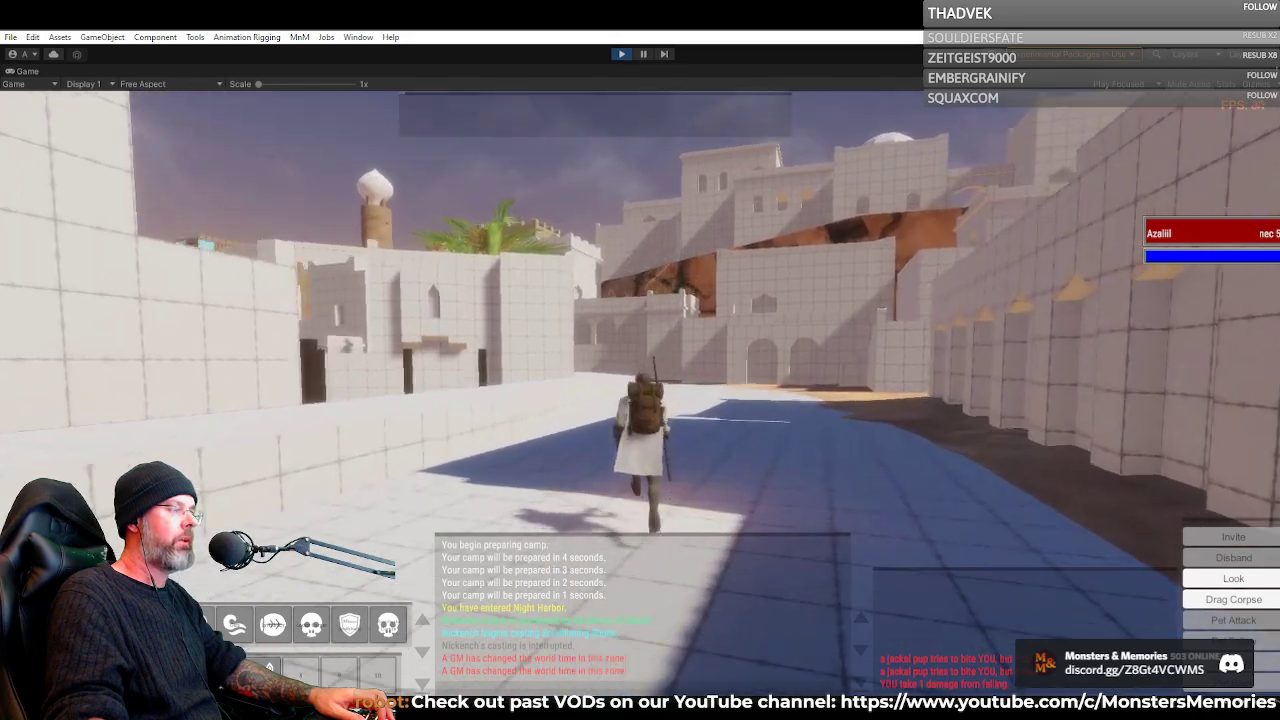
pyautogui.press('a')
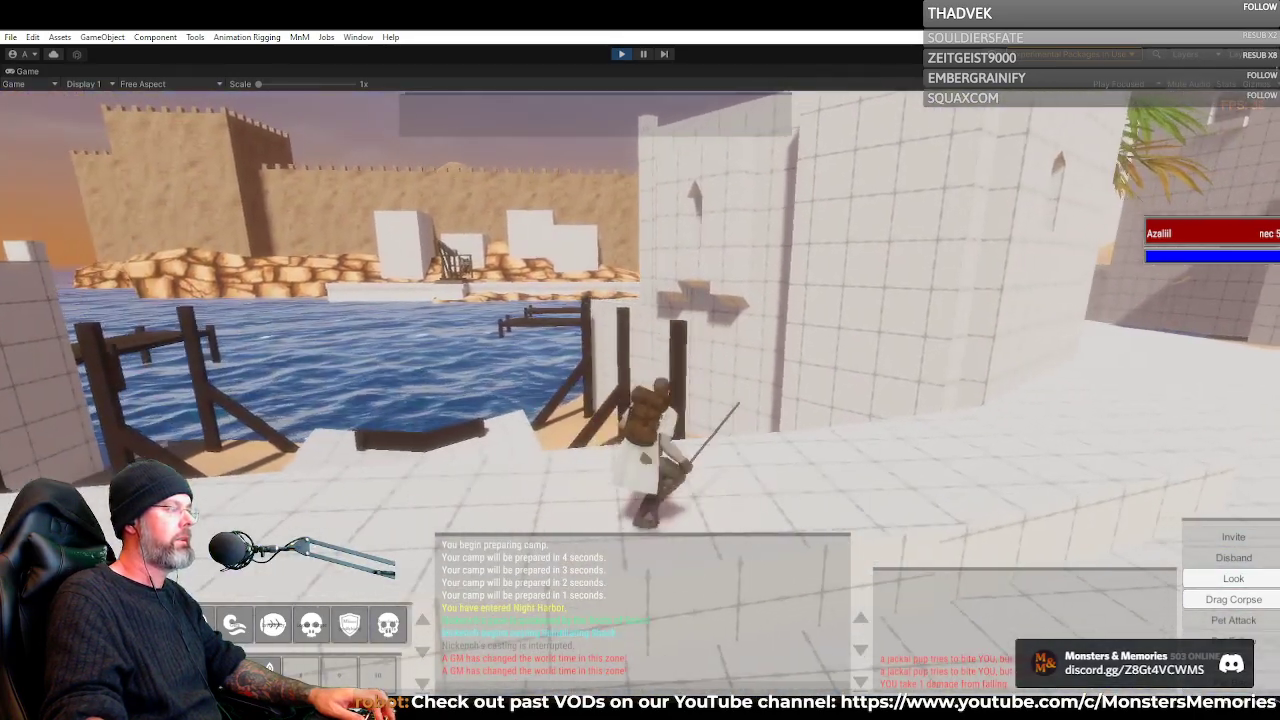
# Turn away from the docks and follow the paved street past the palm tree onto the sand before the fortress wall
pyautogui.press('d')
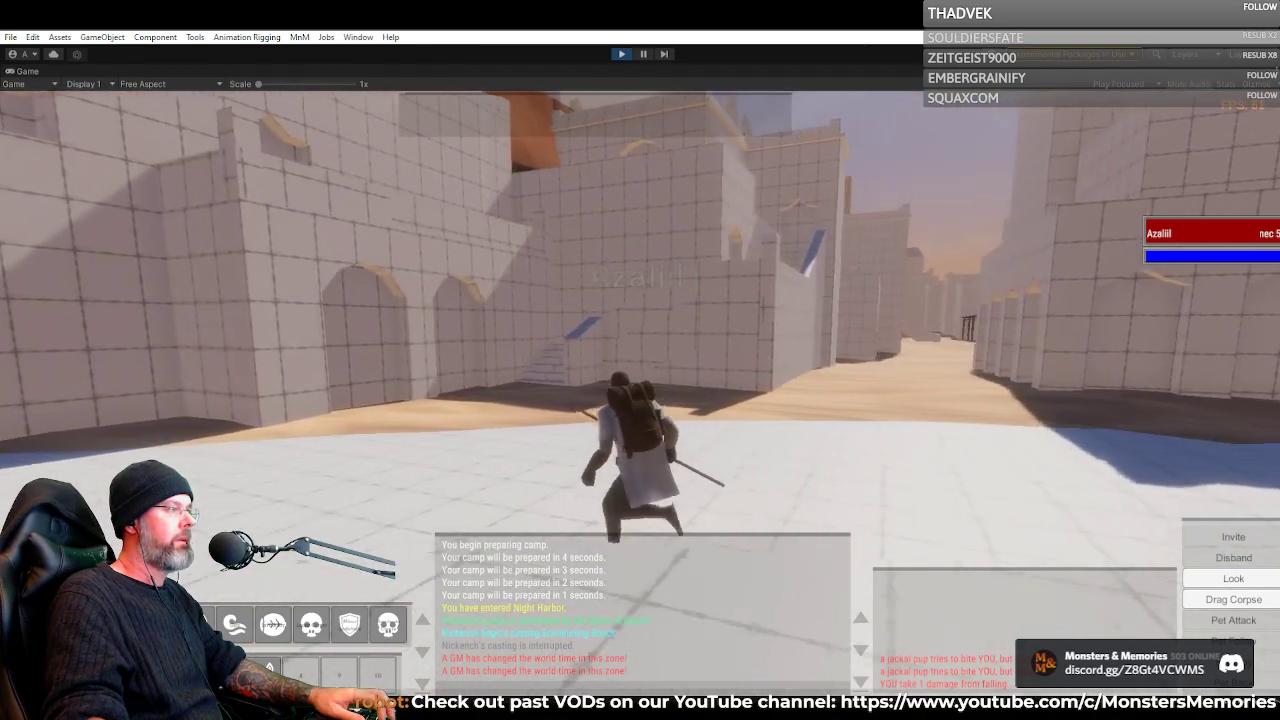
pyautogui.press('d')
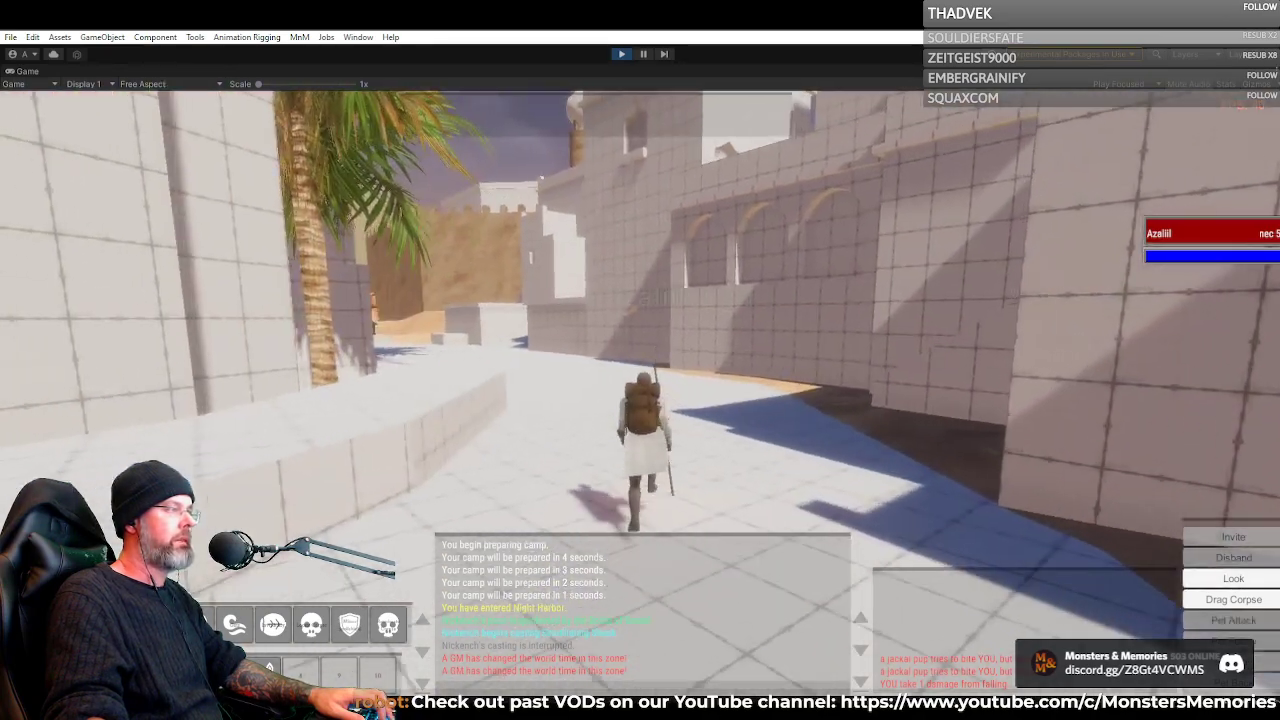
pyautogui.press('a')
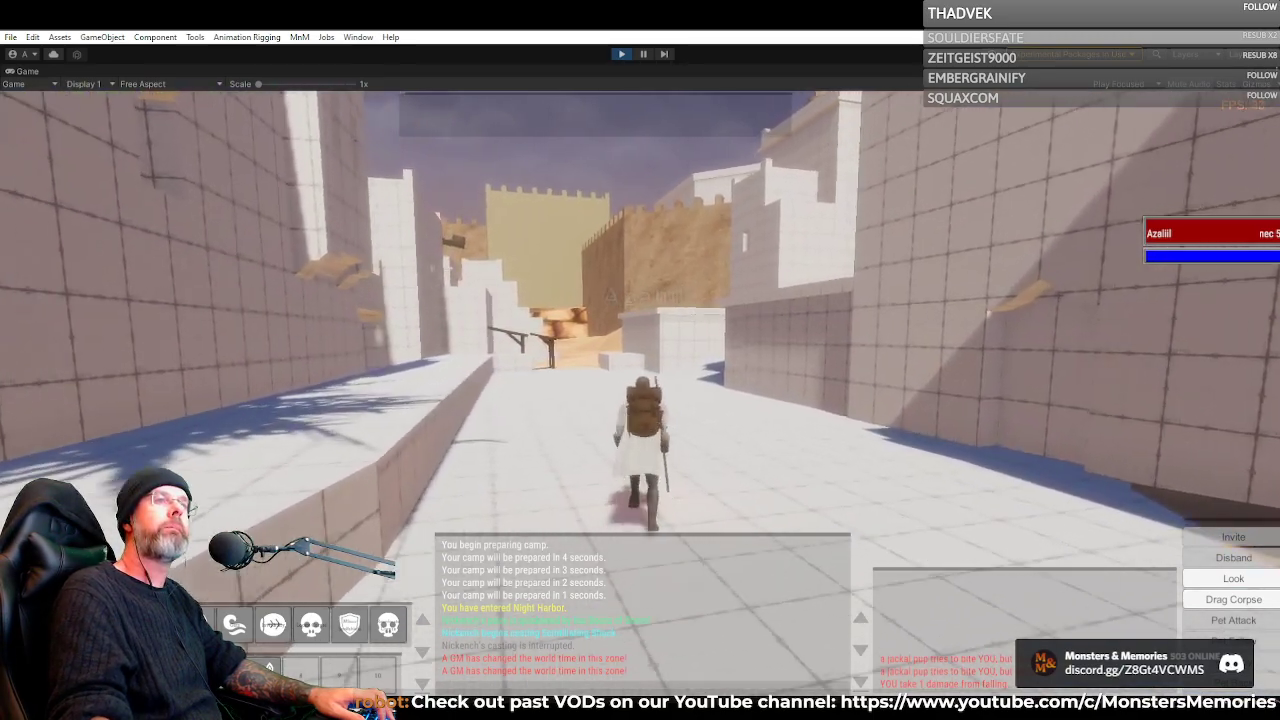
pyautogui.press('a')
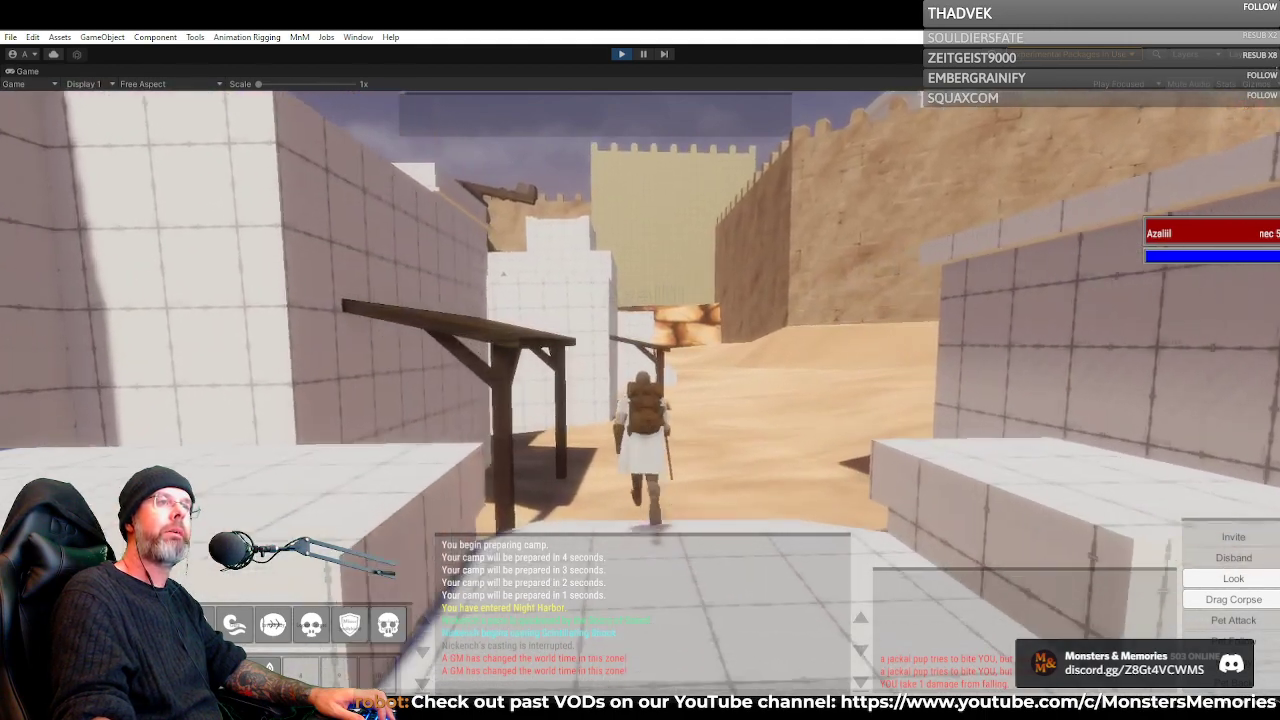
pyautogui.press('d')
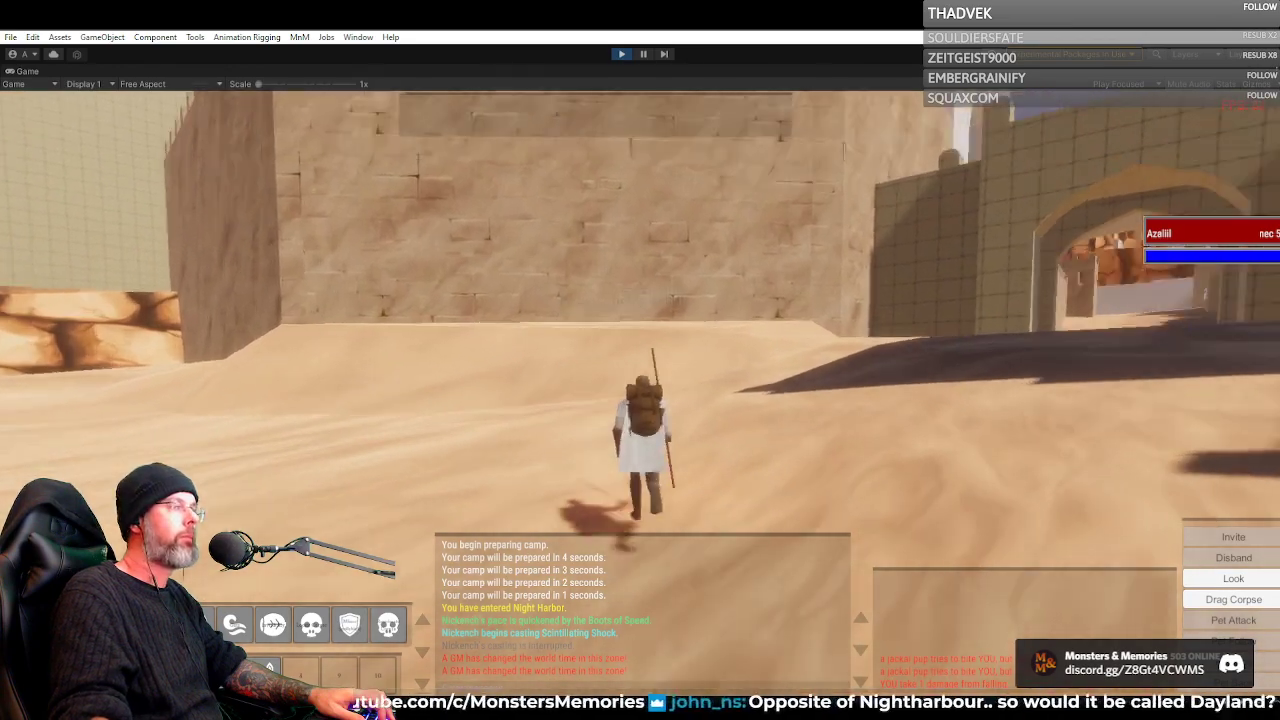
# Turn around to face the harbor and back up the sand slope to view the waterfront buildings and awnings
pyautogui.press('a')
pyautogui.rightClick(706, 289)
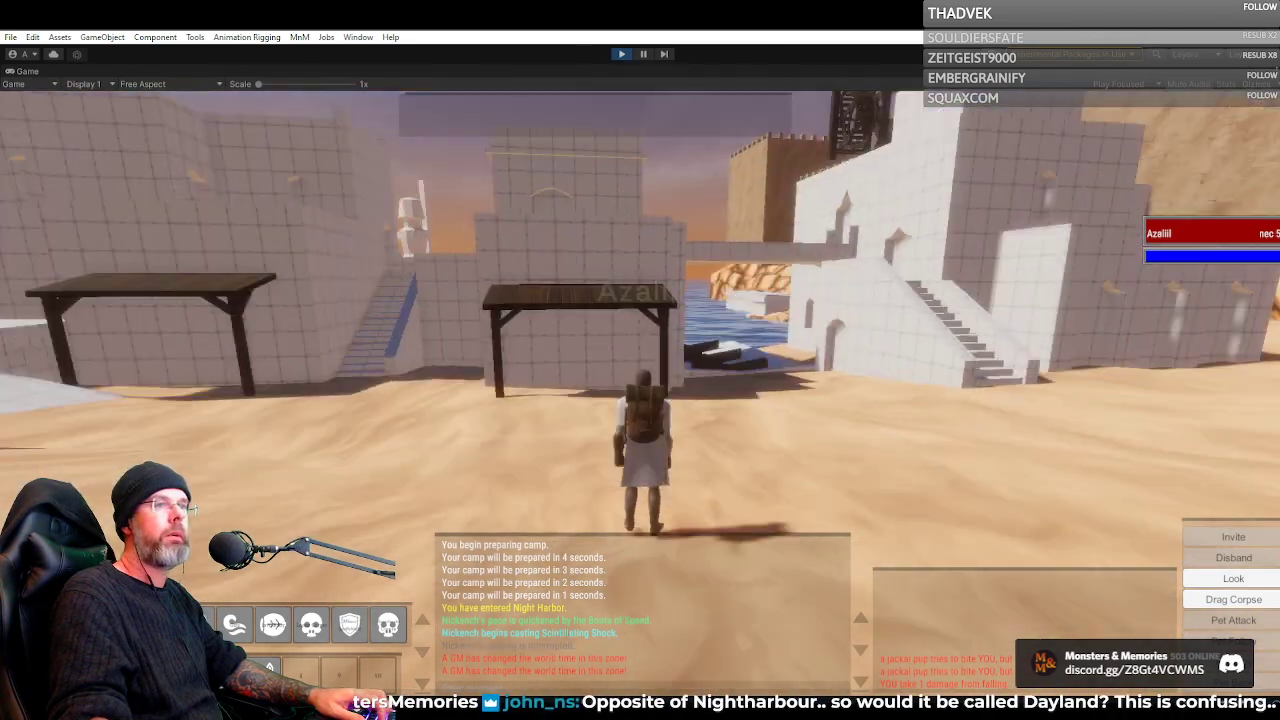
pyautogui.press('s')
pyautogui.press('s')
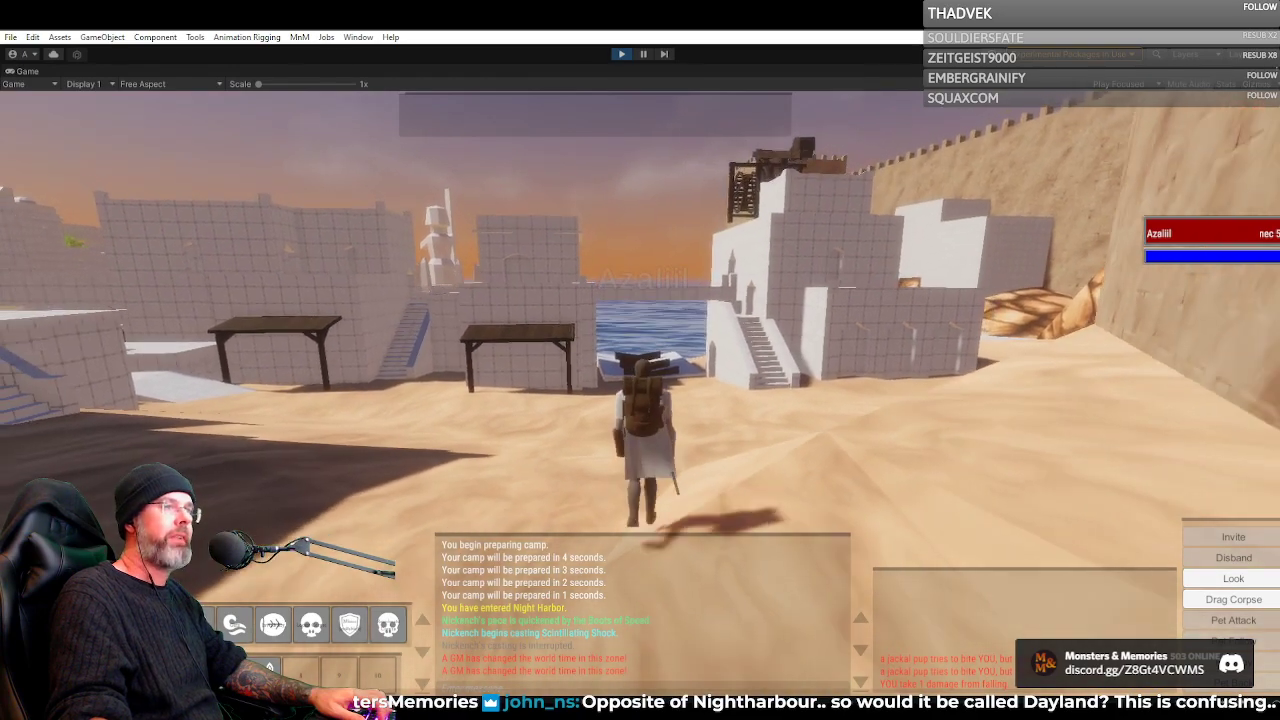
# Walk across the sand alongside the fortress wall and enter the arched city gate
pyautogui.press('w')
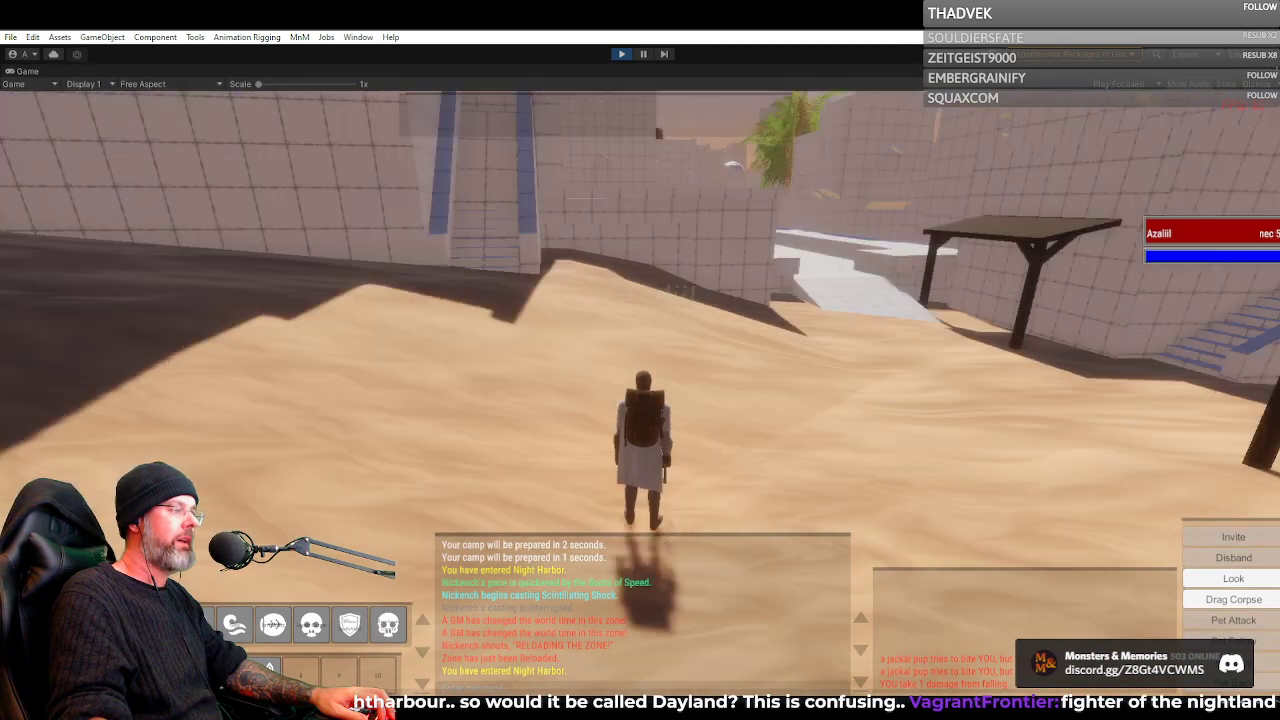
pyautogui.press('w')
pyautogui.press('w')
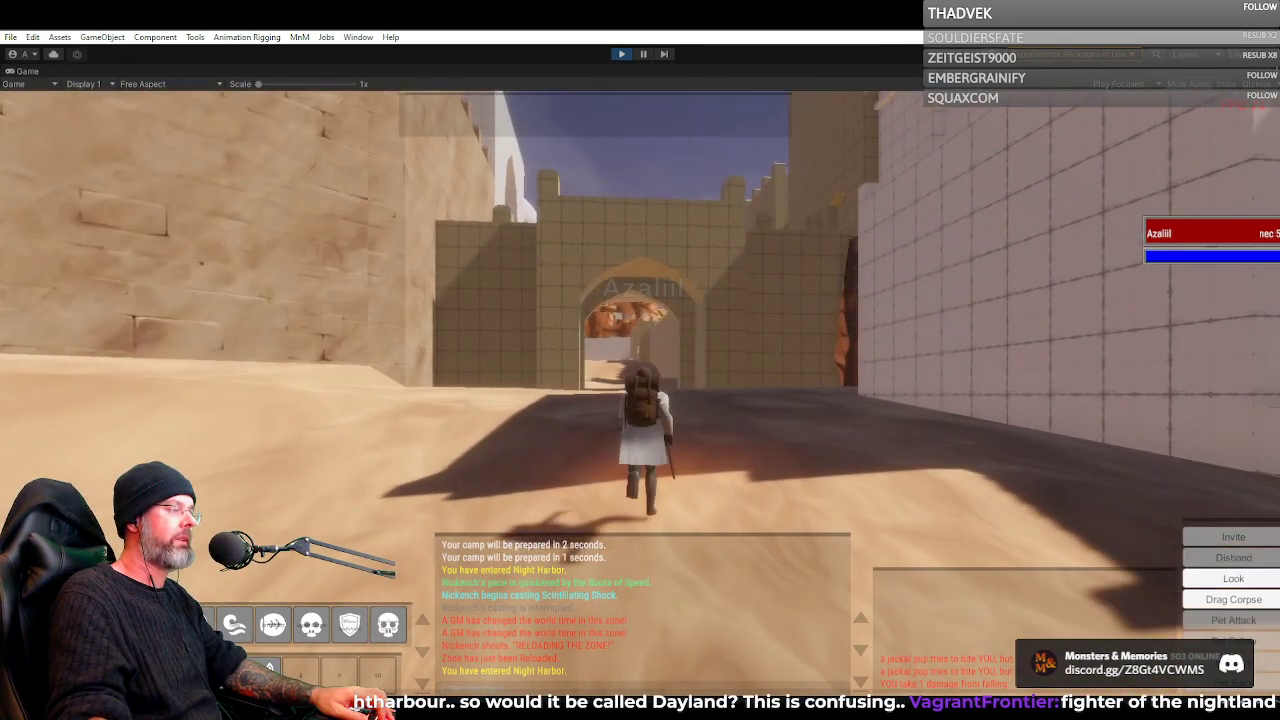
pyautogui.press('w')
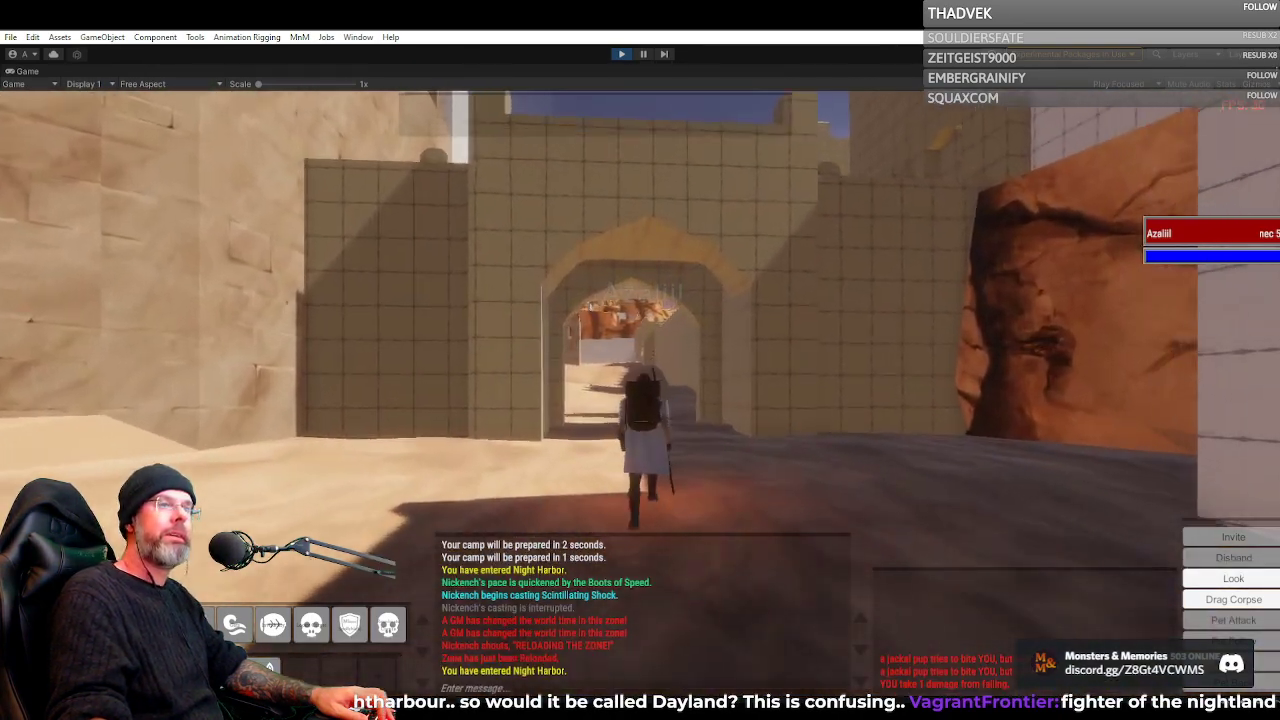
pyautogui.press('w')
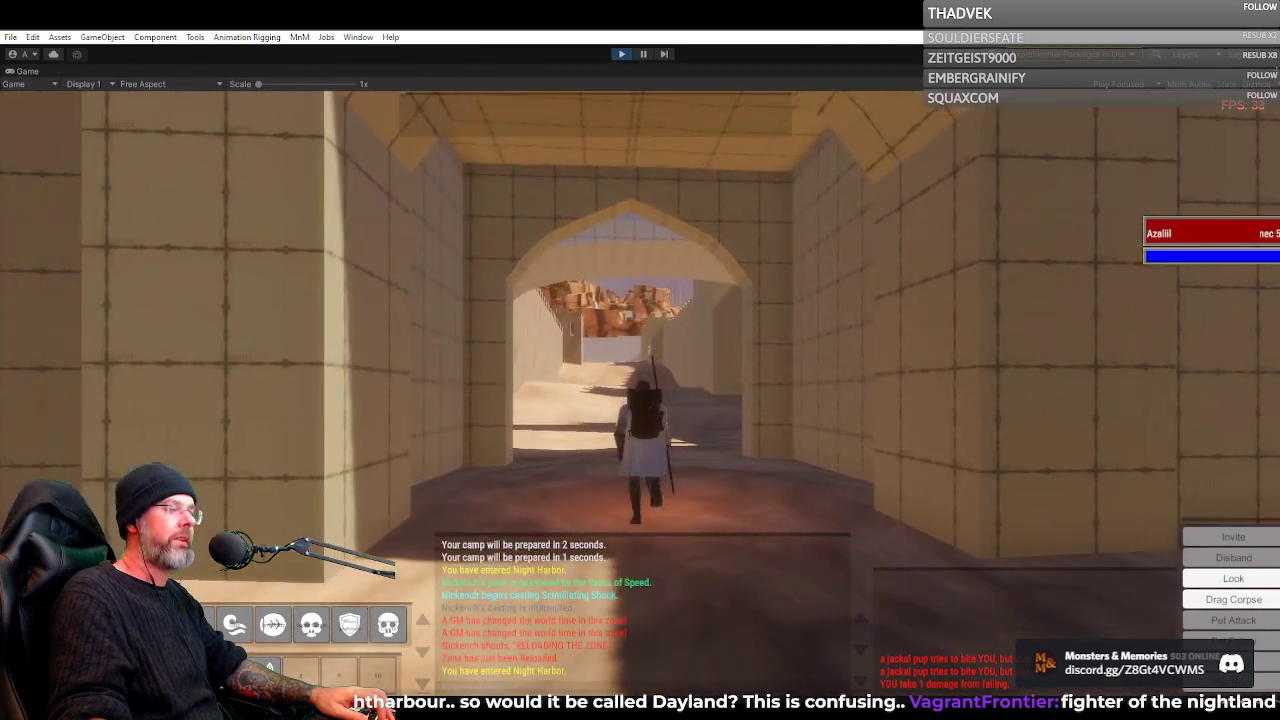
# Run through the city gate and under the wide arch onto the sandy passage between the fortress walls
pyautogui.press('w')
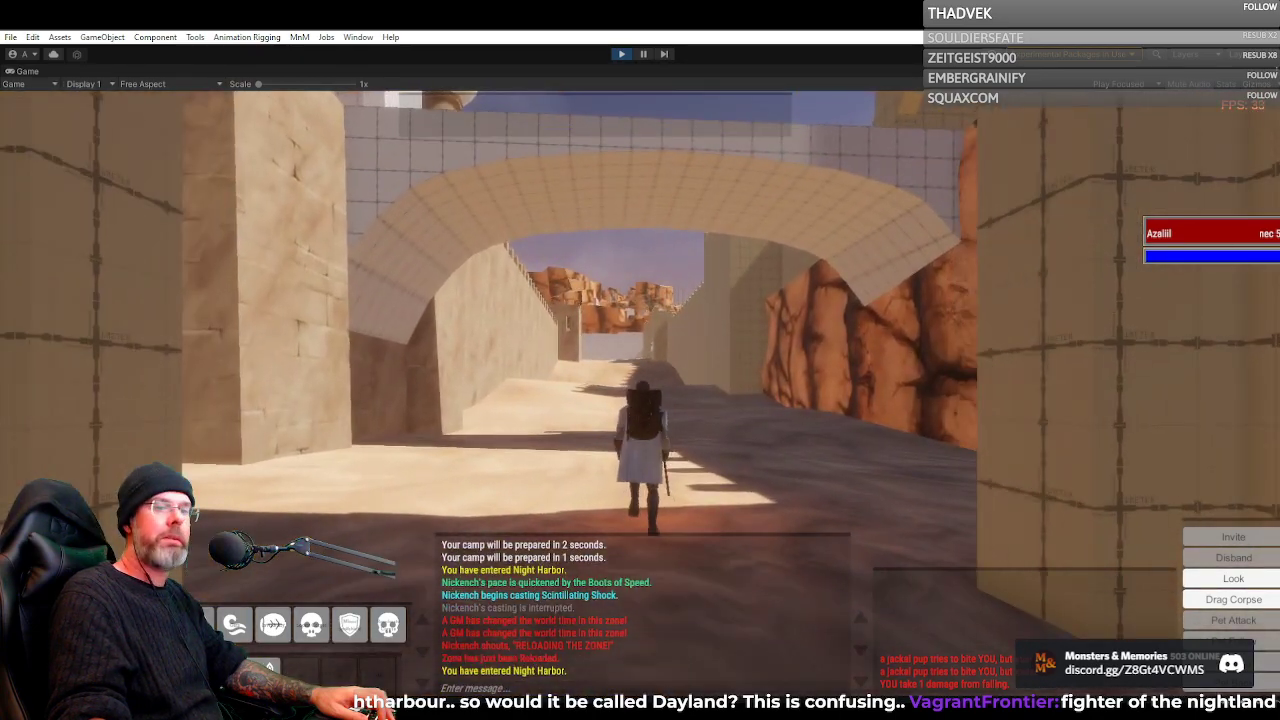
pyautogui.press('w')
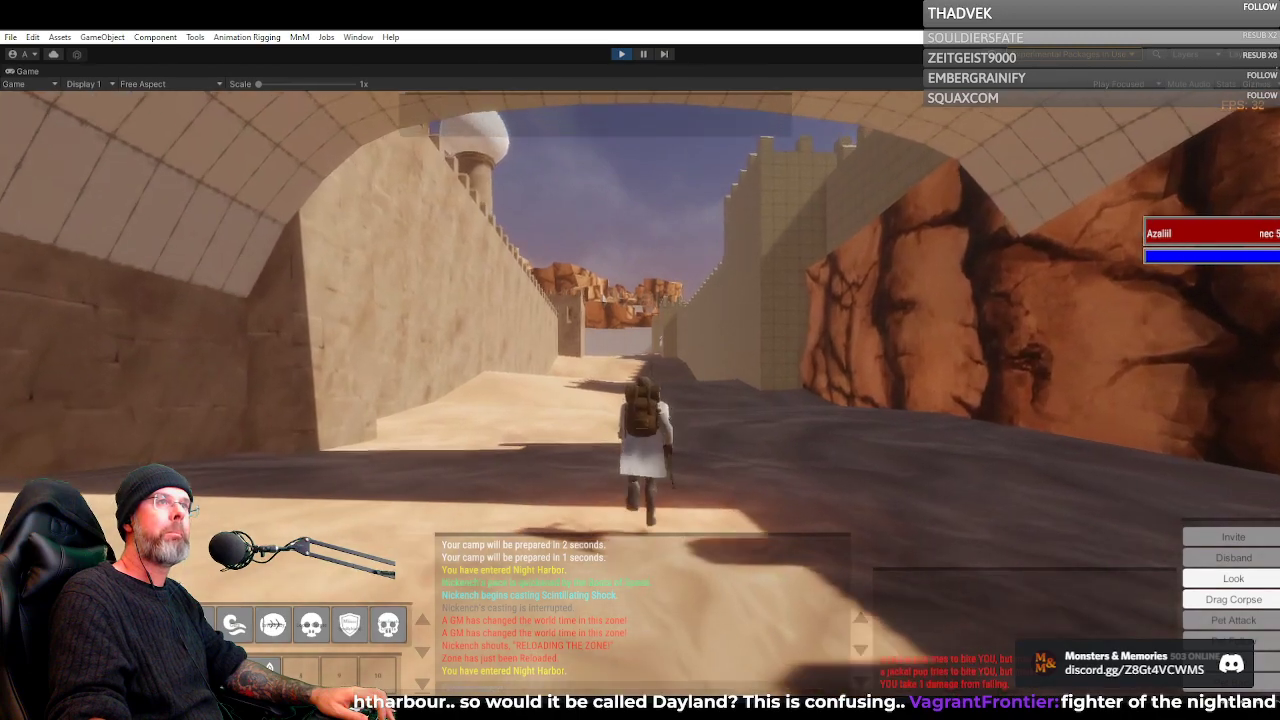
pyautogui.press('w')
pyautogui.press('w')
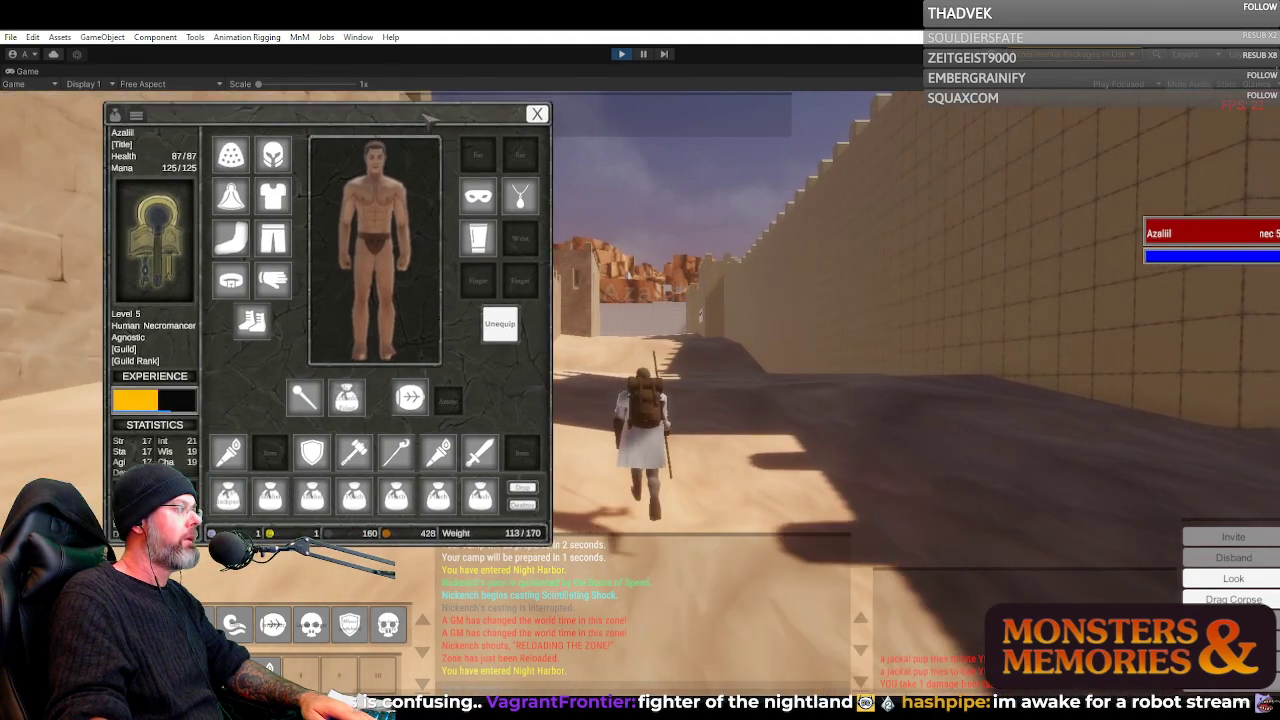
# Move the character inventory window aside and check the contents of the carried bags one after another while running past the TwilightHarbor sign
pyautogui.moveTo(427, 117); pyautogui.dragTo(358, 114)
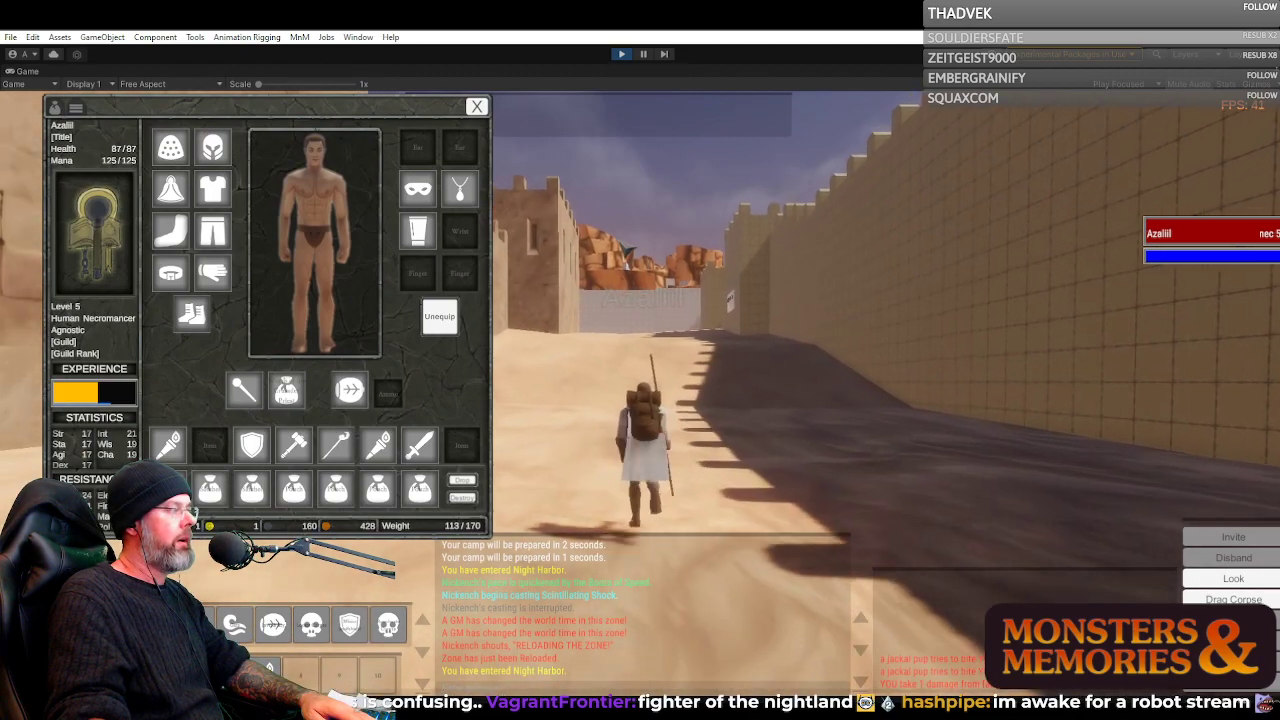
pyautogui.rightClick(376, 493)
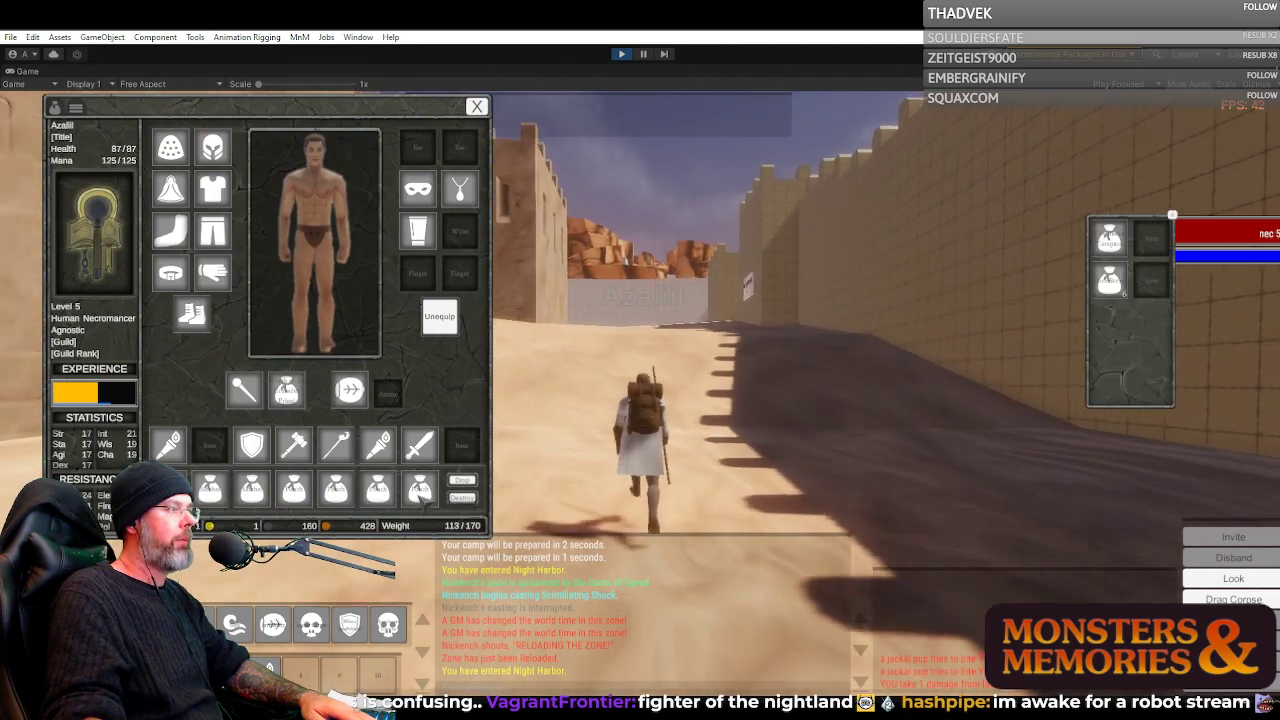
pyautogui.rightClick(374, 493)
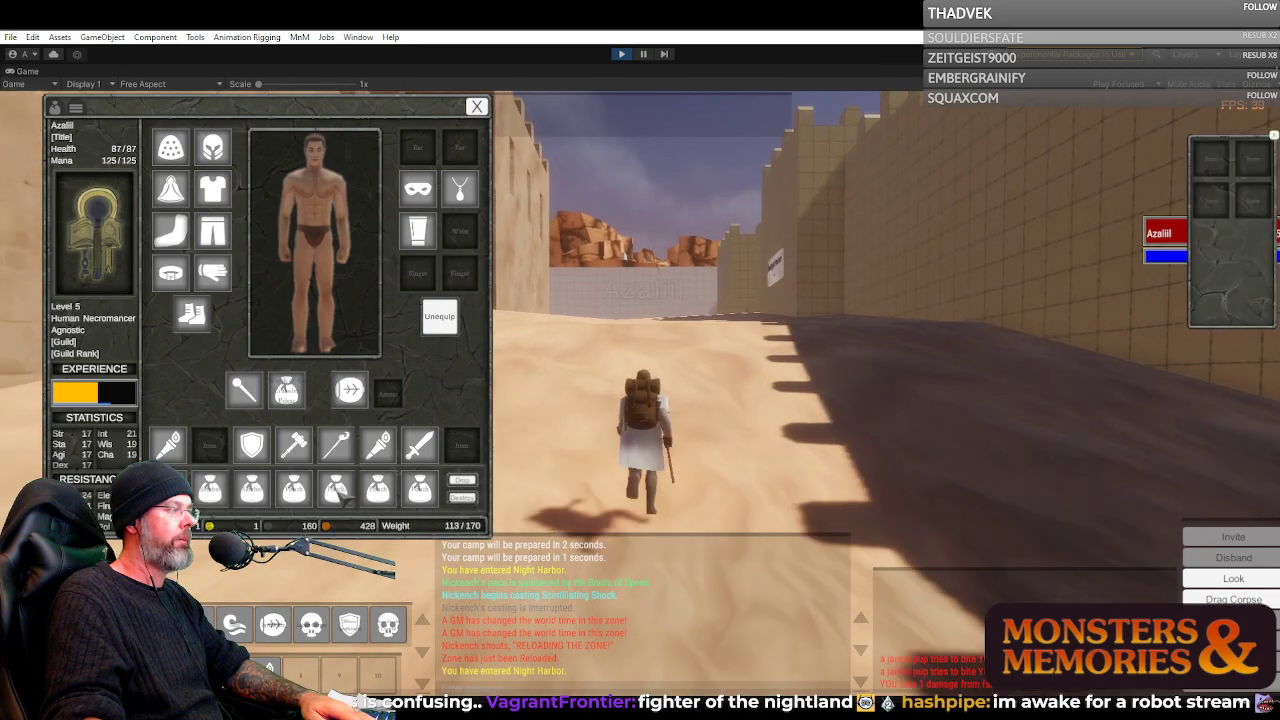
pyautogui.rightClick(376, 493)
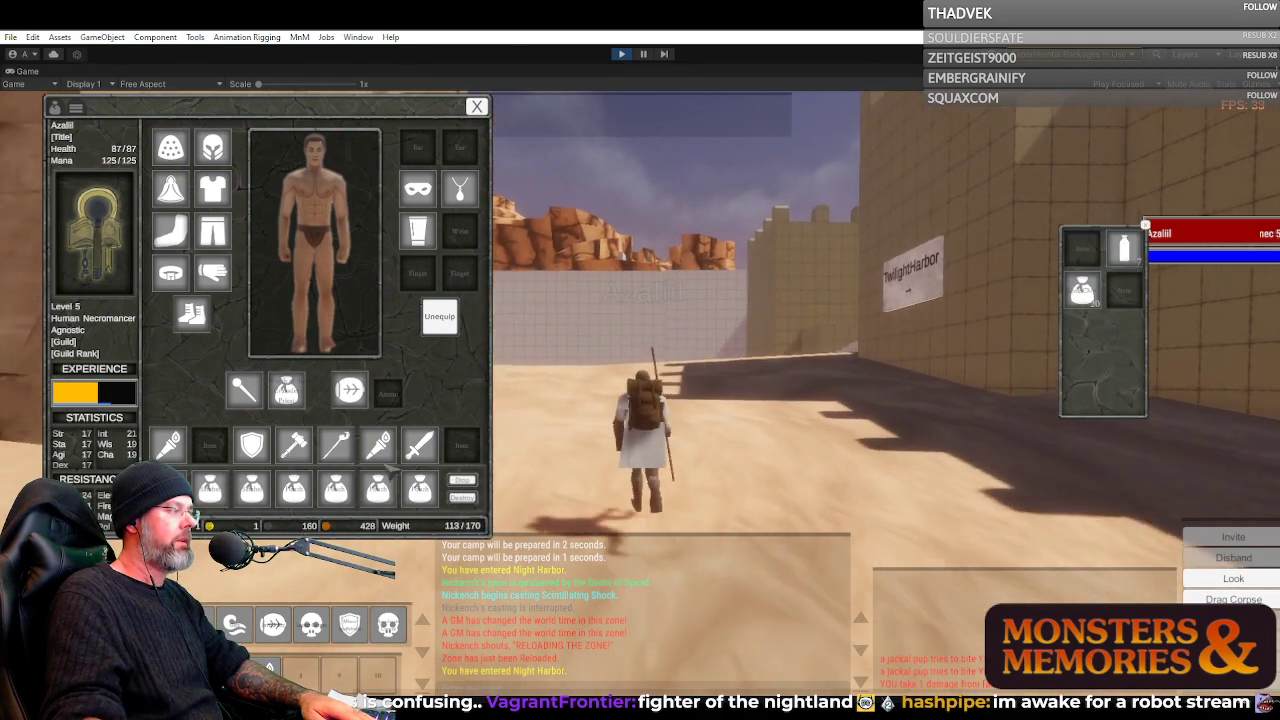
pyautogui.rightClick(290, 498)
pyautogui.rightClick(252, 490)
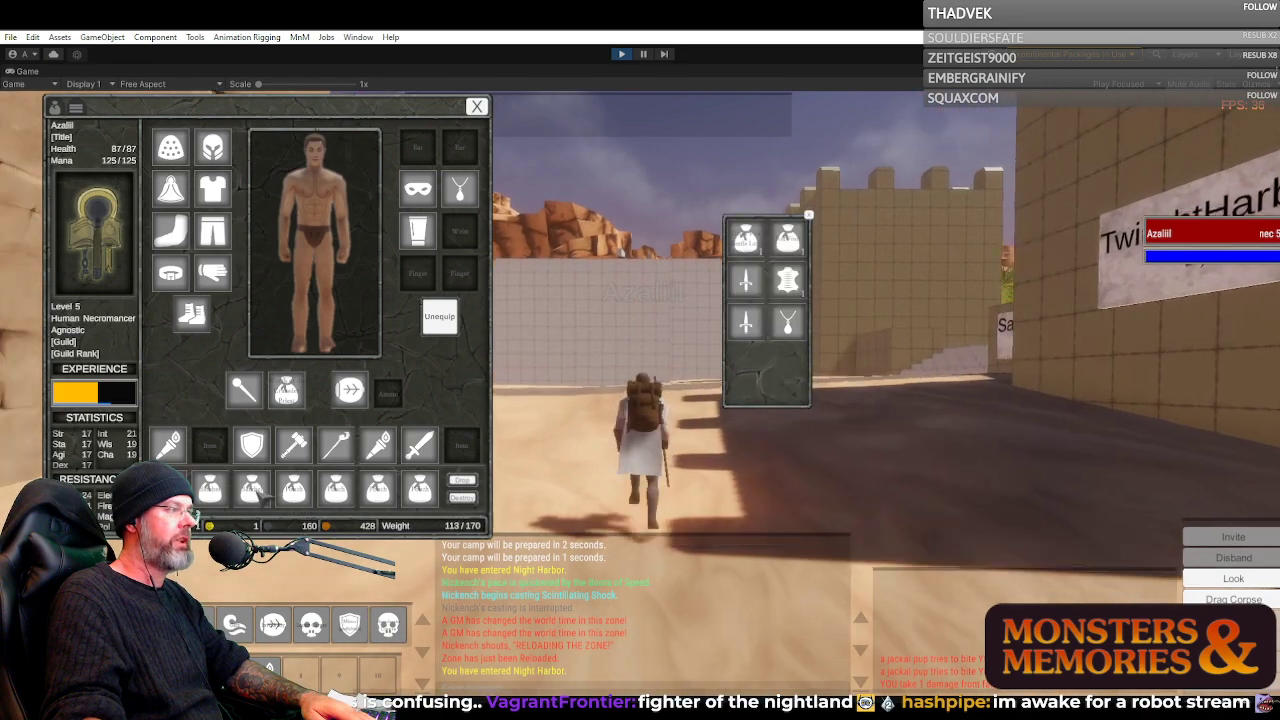
pyautogui.rightClick(260, 494)
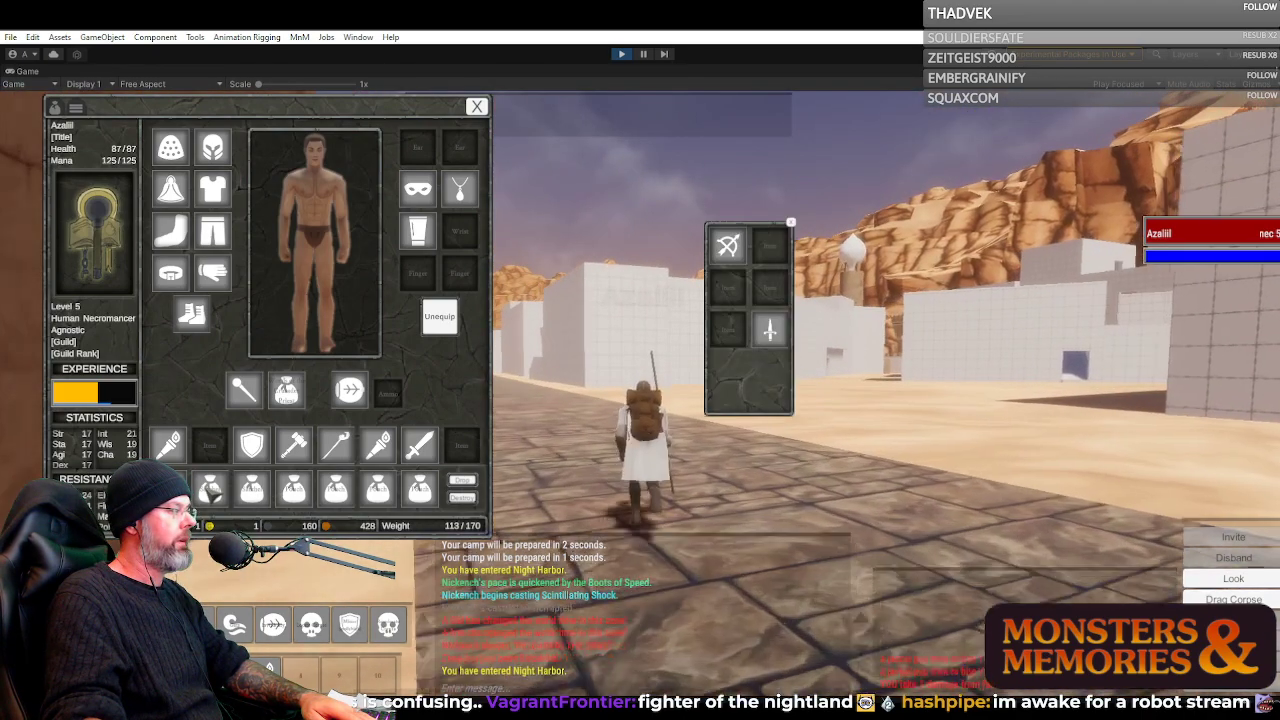
pyautogui.rightClick(212, 493)
pyautogui.rightClick(172, 491)
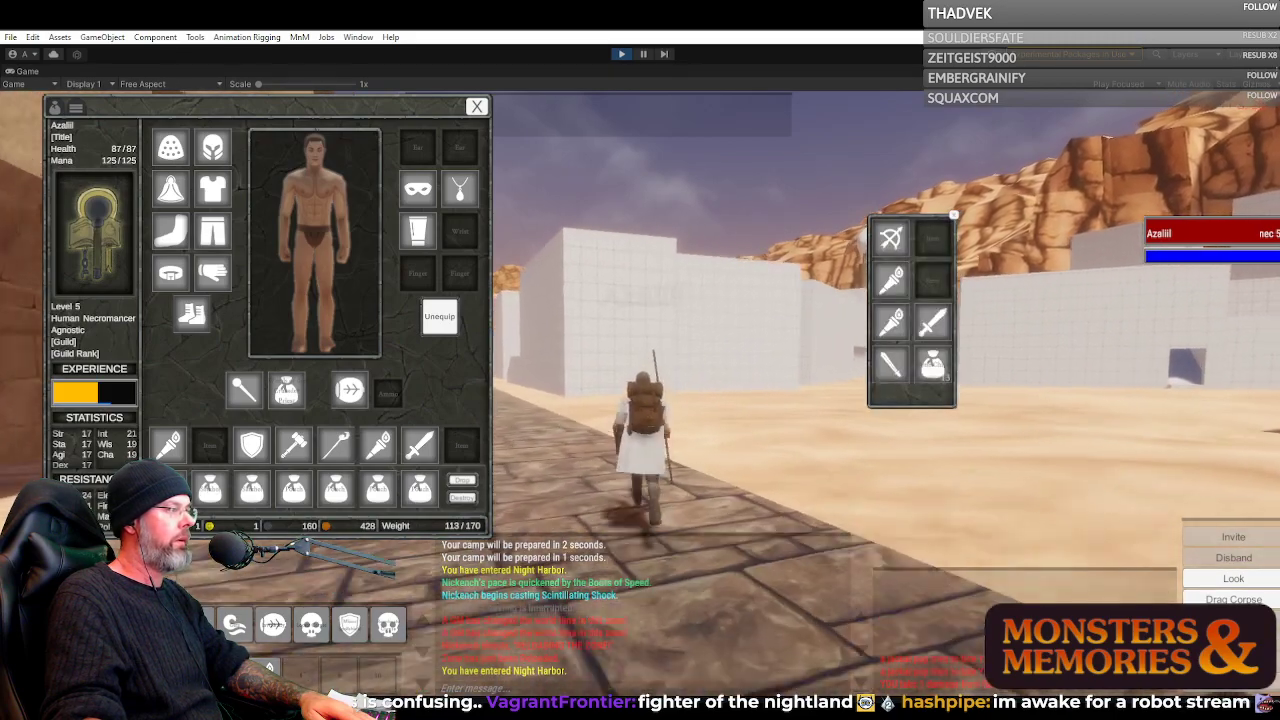
pyautogui.rightClick(172, 491)
# Turn onto the long paved street between the grid-textured buildings and close the character inventory window
pyautogui.moveTo(646, 209); pyautogui.dragTo(560, 209)
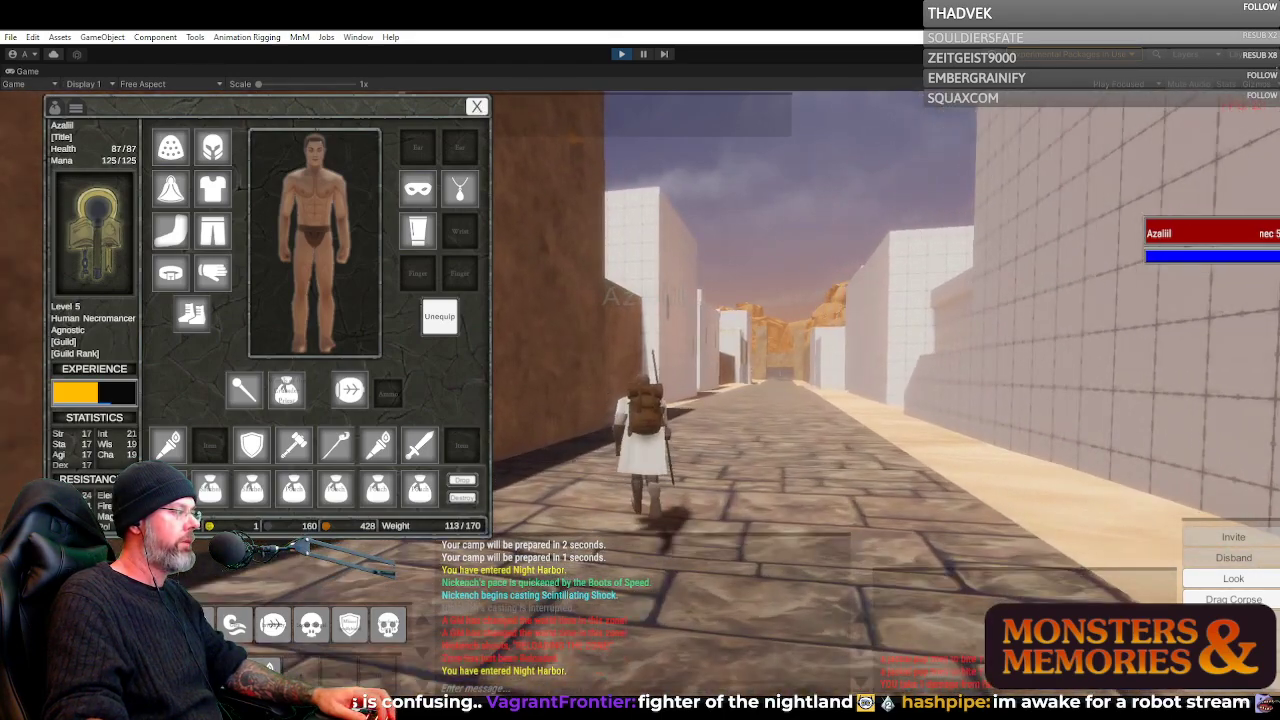
pyautogui.press('d')
pyautogui.press('a')
pyautogui.press('d')
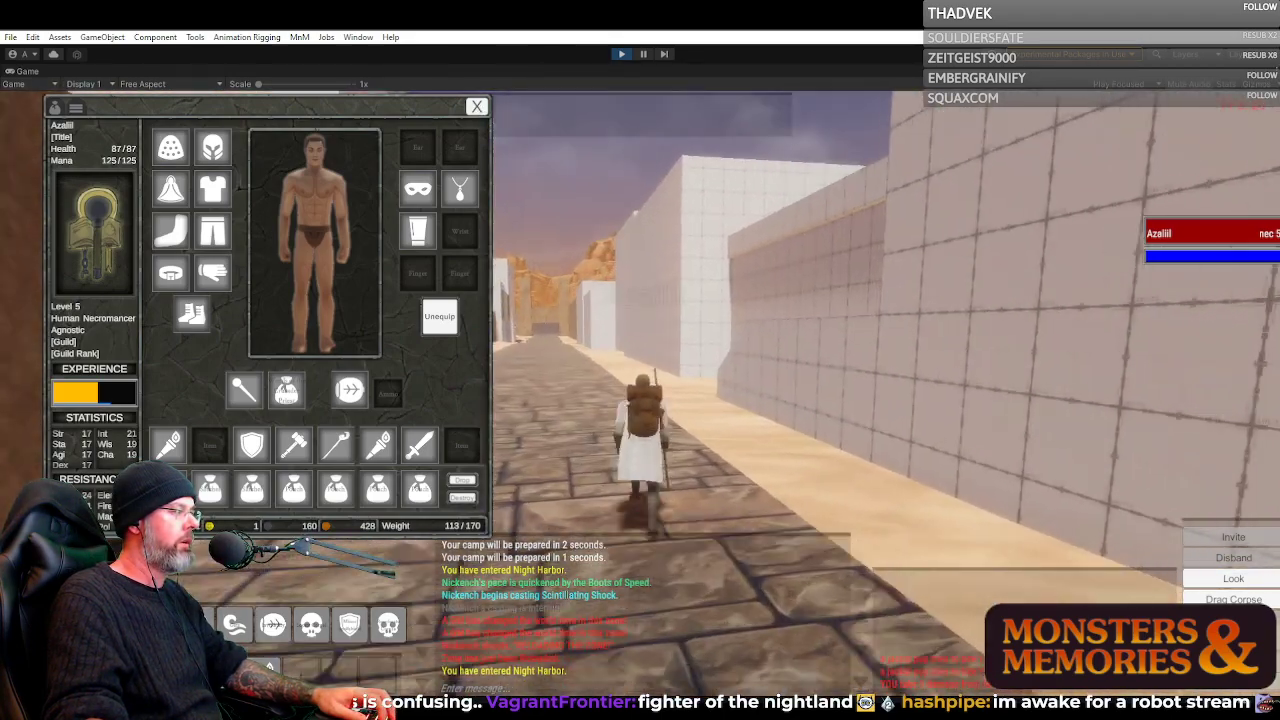
pyautogui.press('a')
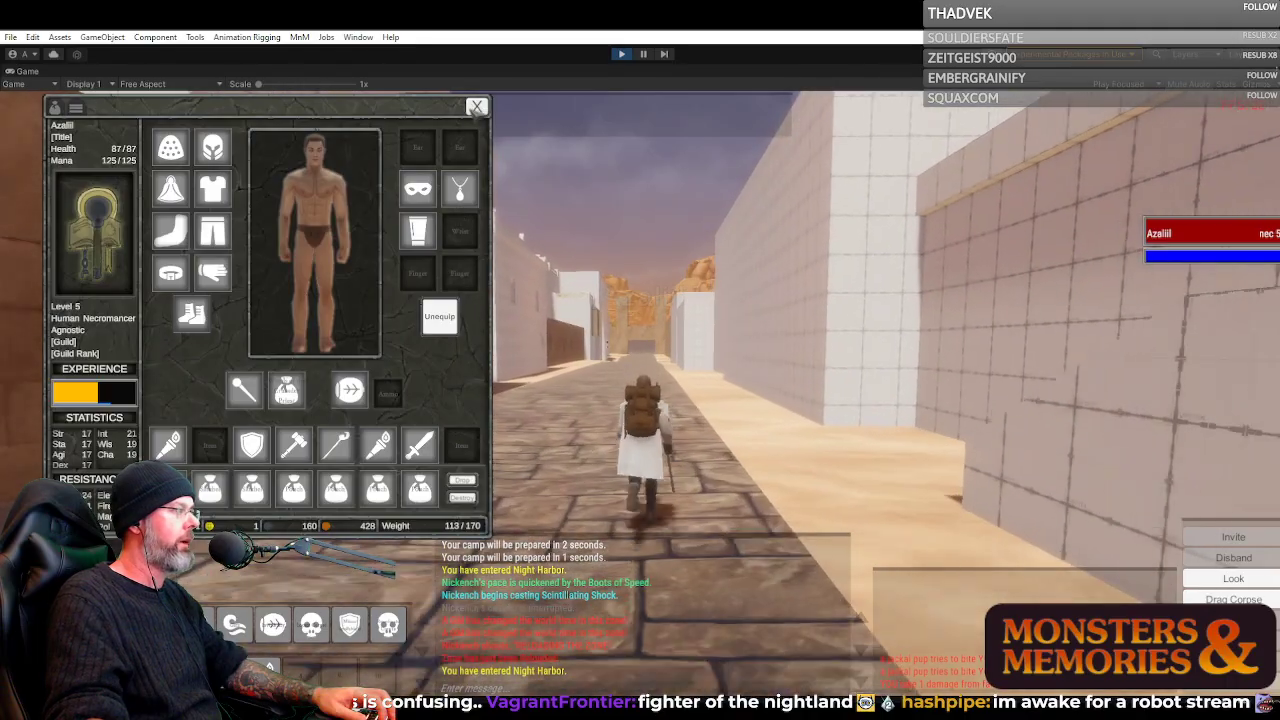
pyautogui.moveTo(490, 440); pyautogui.dragTo(529, 493)
pyautogui.click(520, 168)
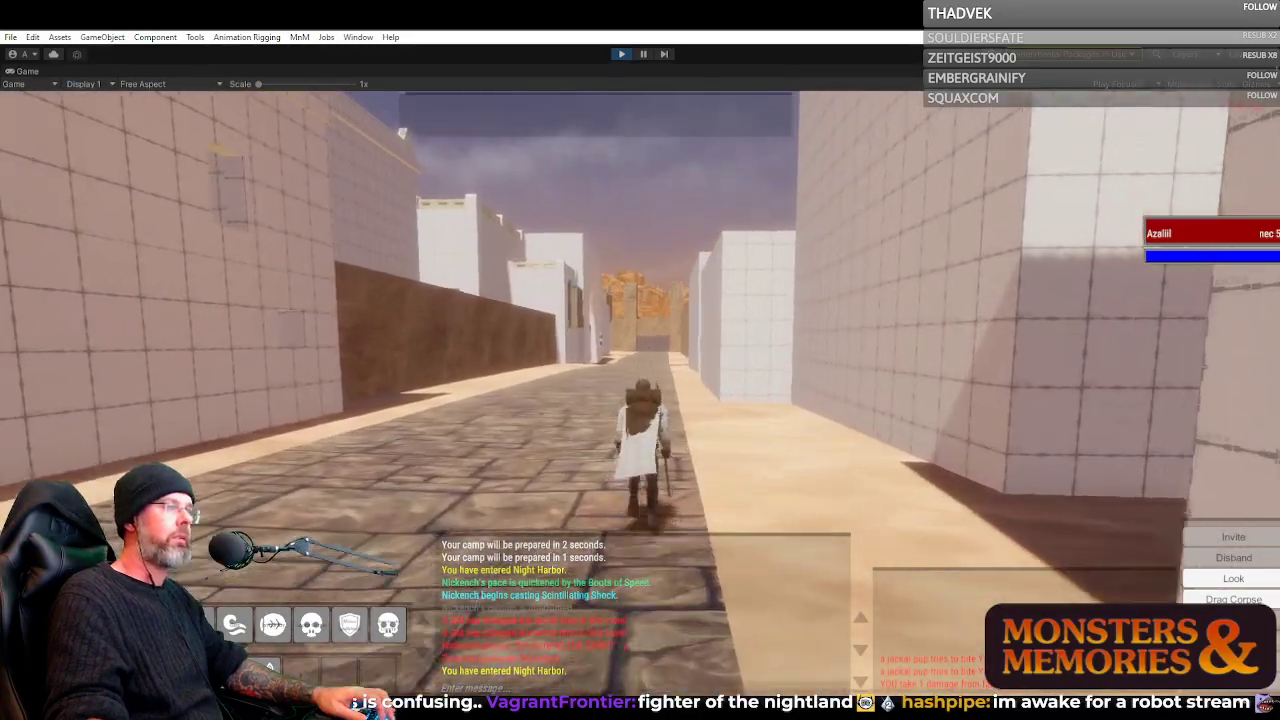
# Look both ways along the paved street, toward the golden dome and the cliffs, and view the courtyard with the blue stairs
pyautogui.press('a')
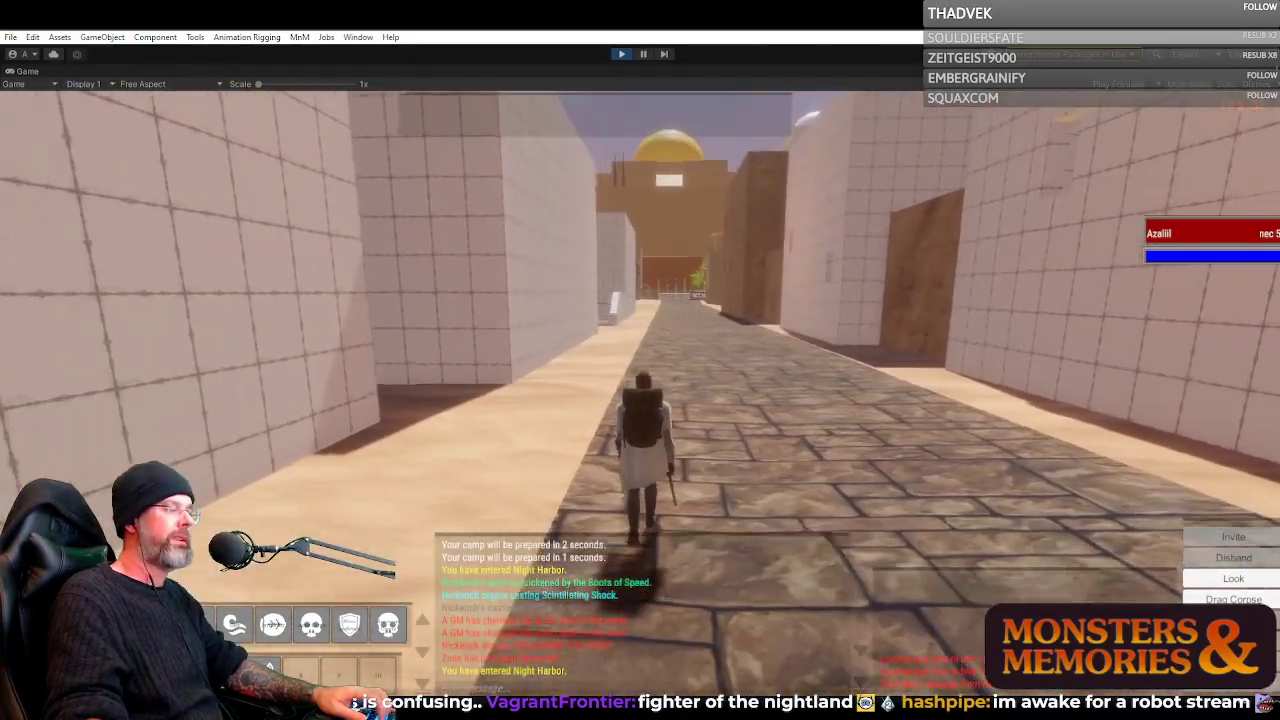
pyautogui.press('a')
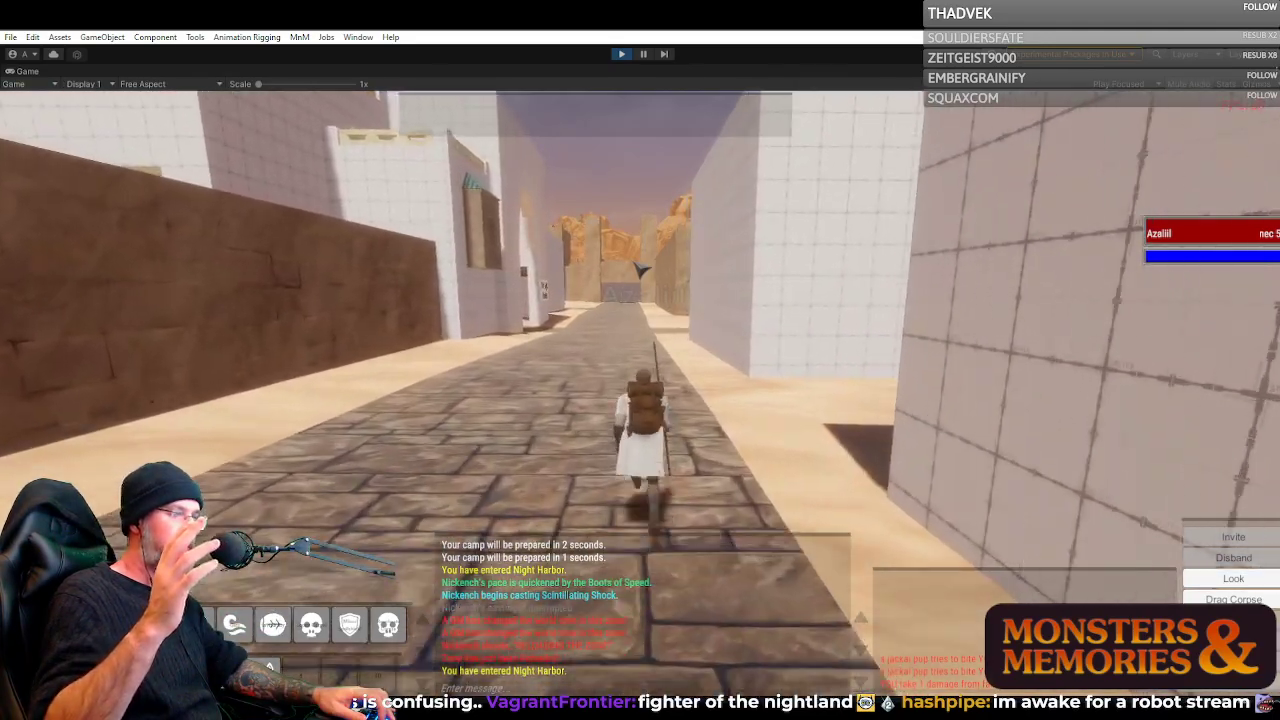
pyautogui.press('d')
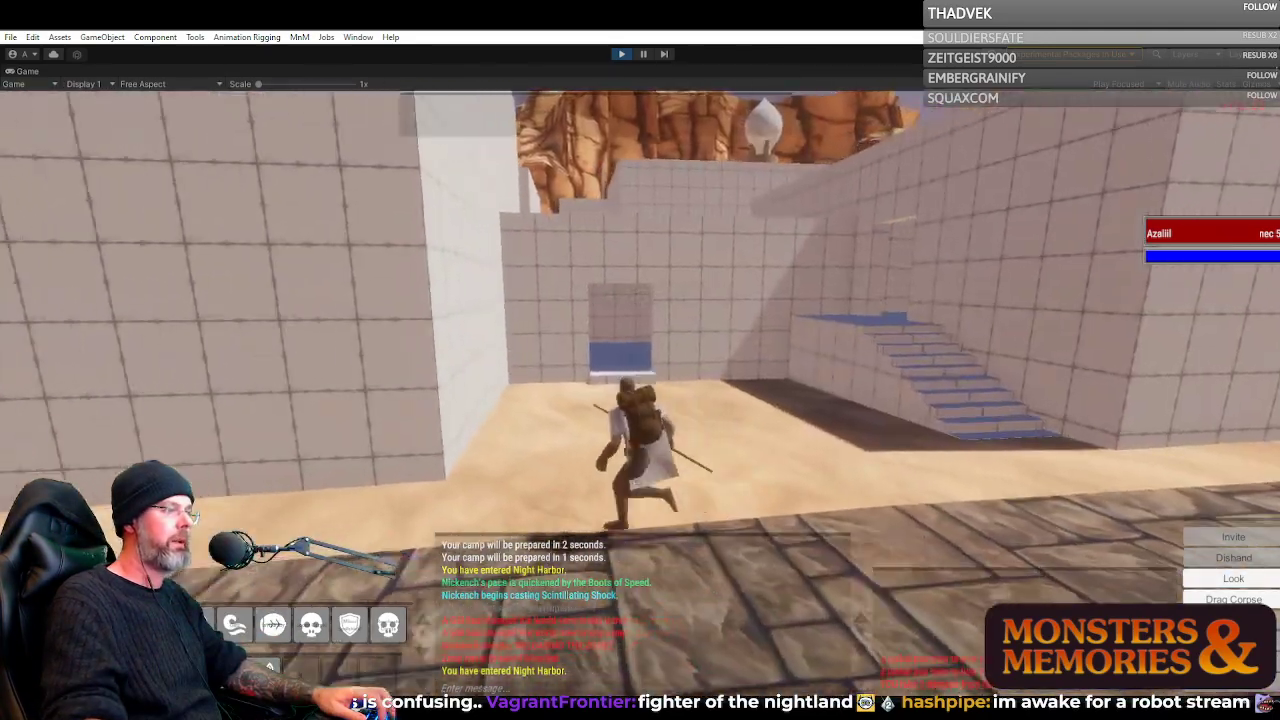
pyautogui.press('a')
pyautogui.press('d')
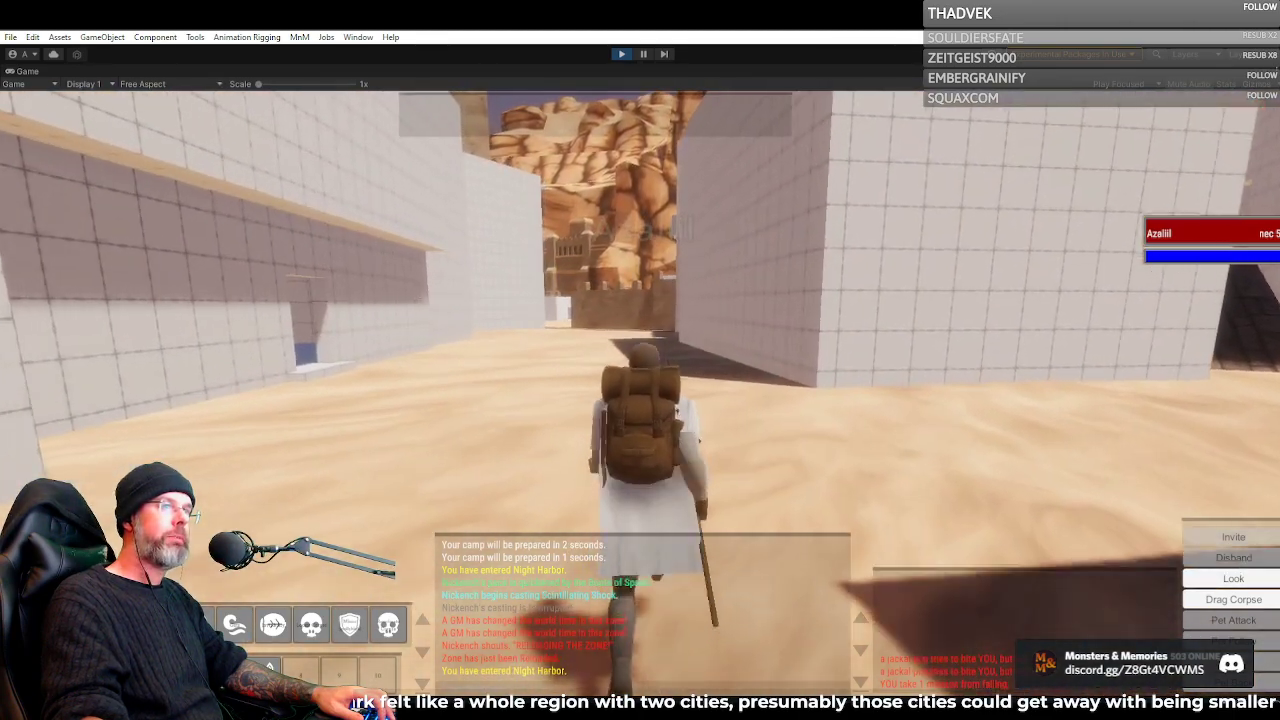
# Run down the sandy alley between the grid-textured buildings toward The Tanneries and continue through the vaulted passage
pyautogui.press('w')
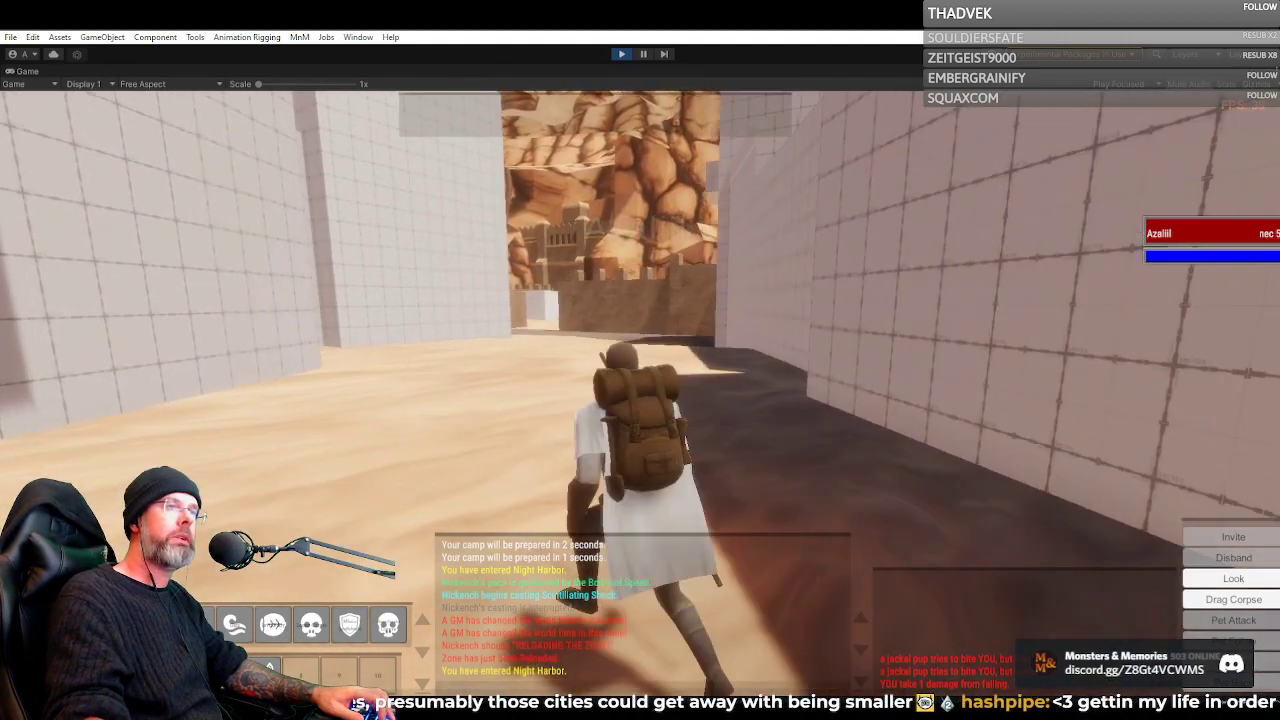
pyautogui.press('w')
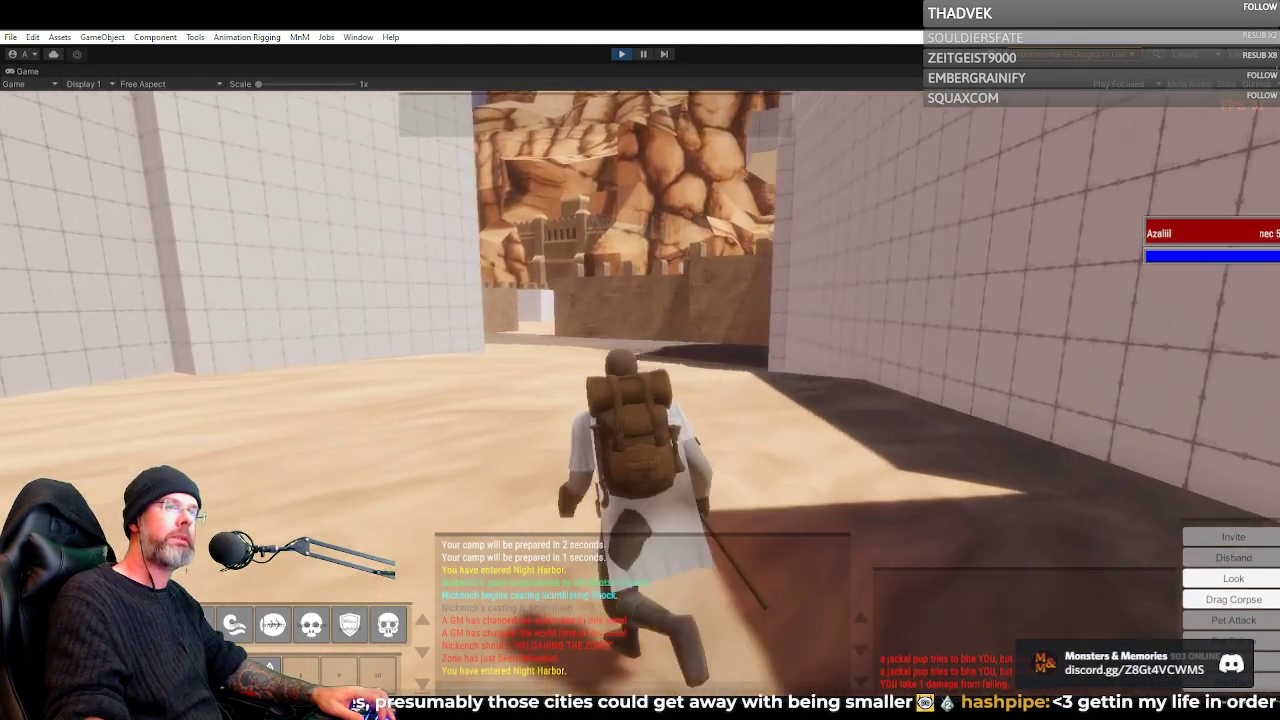
pyautogui.press('w')
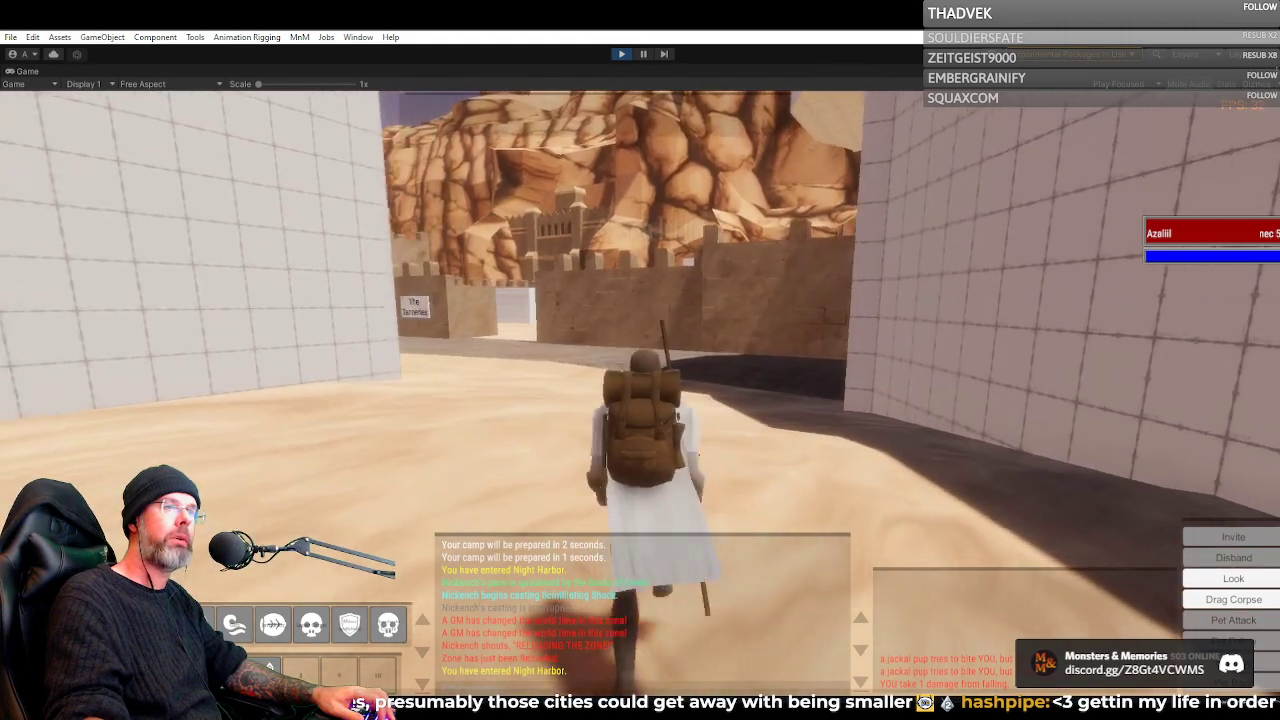
pyautogui.press('w')
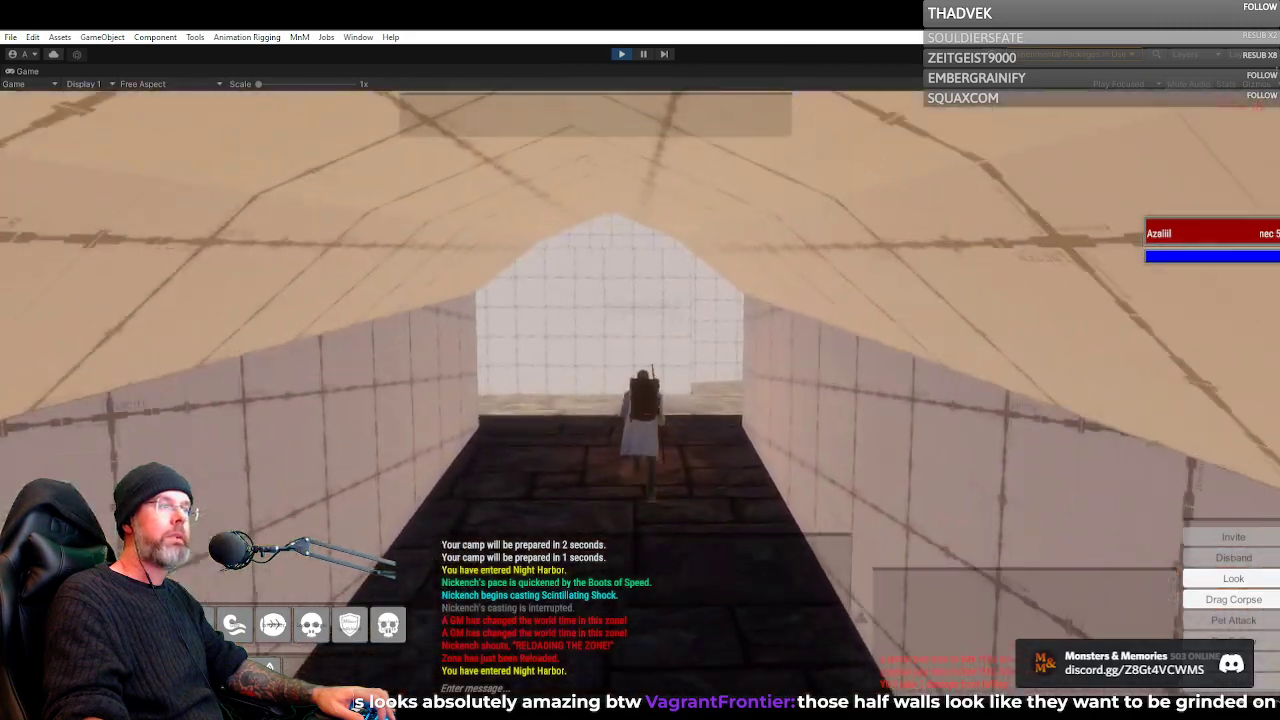
pyautogui.press('w')
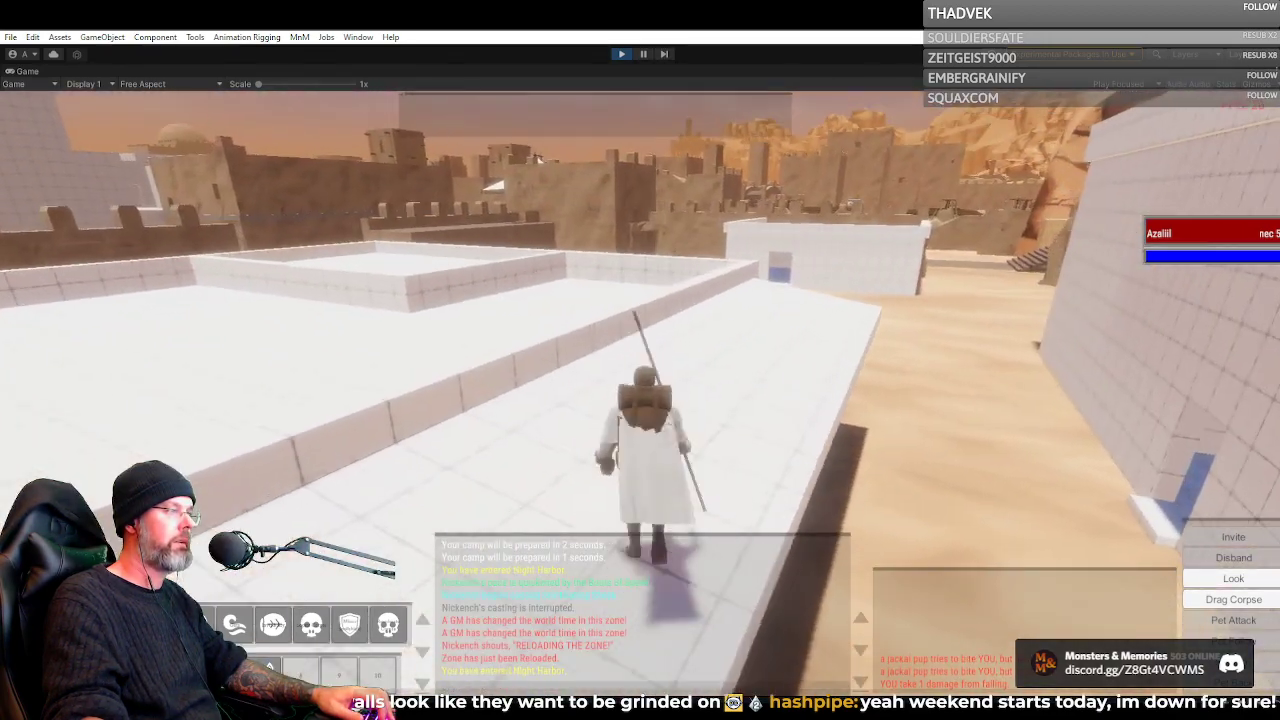
# Cross the white rooftop and drop to the sand, passing the wooden platform beneath the cliff
pyautogui.press('w')
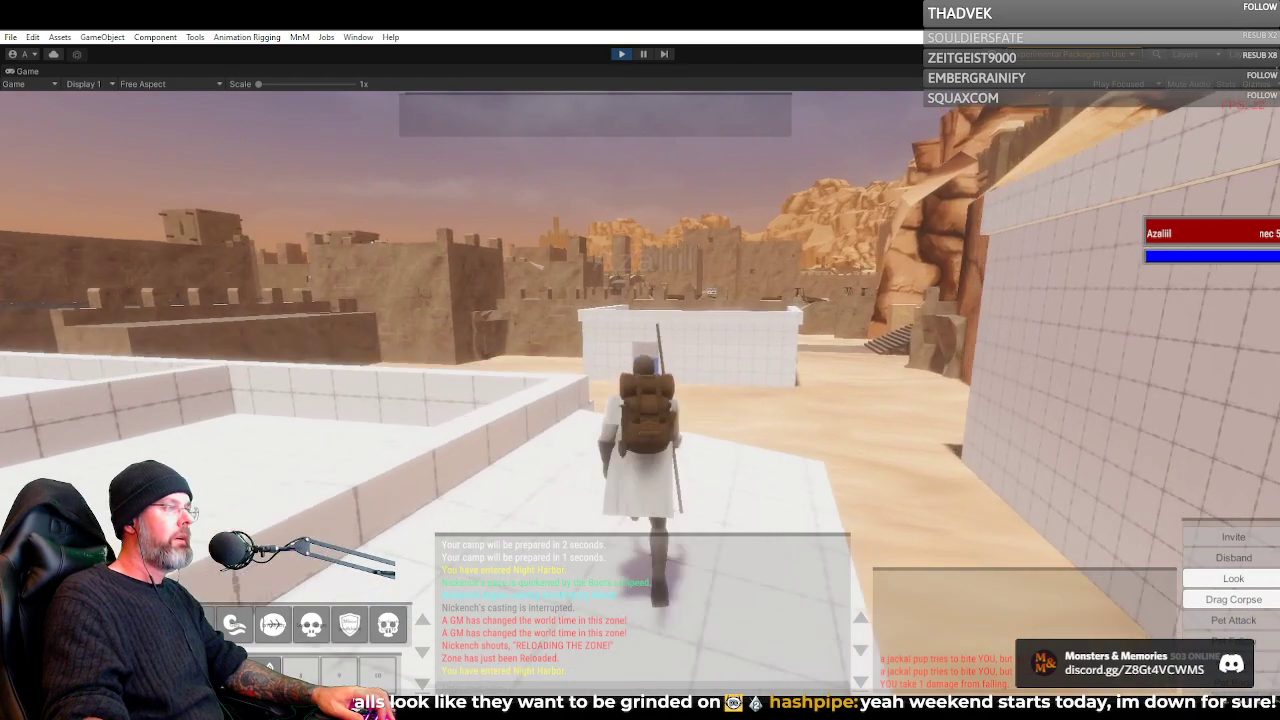
pyautogui.scroll(5, 640, 390)
pyautogui.press('w')
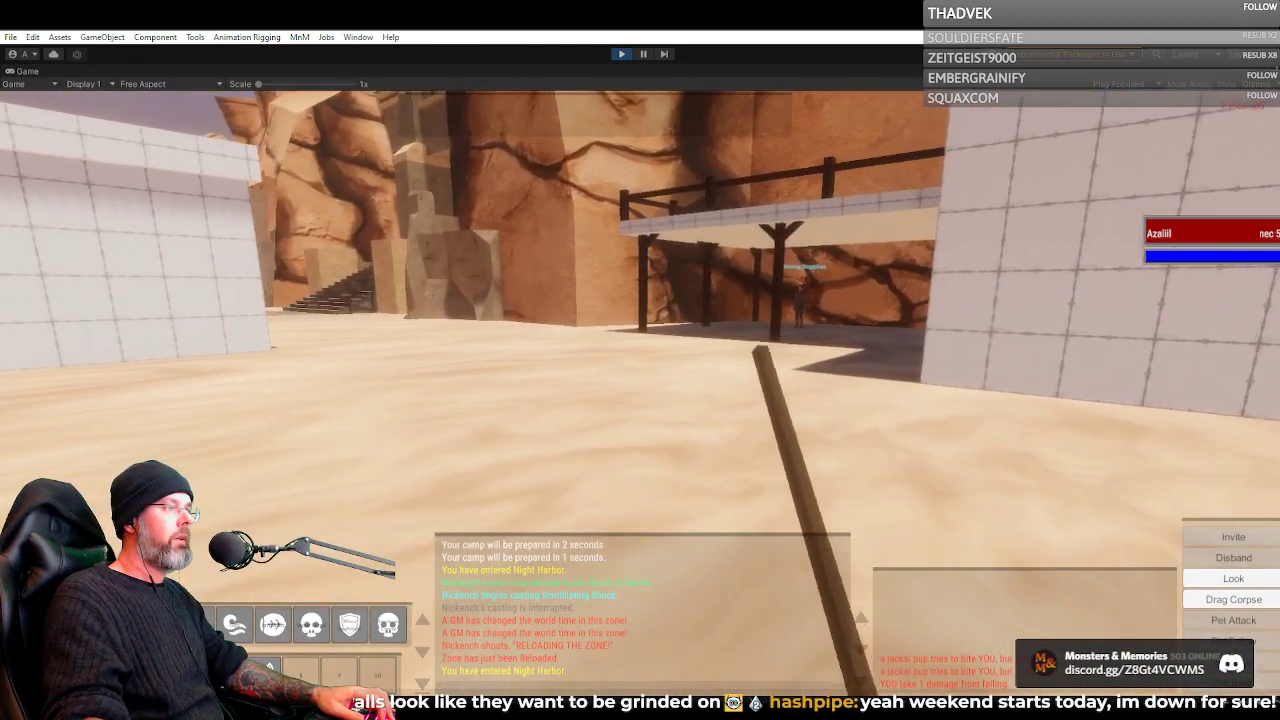
pyautogui.scroll(-5, 640, 390)
pyautogui.press('w')
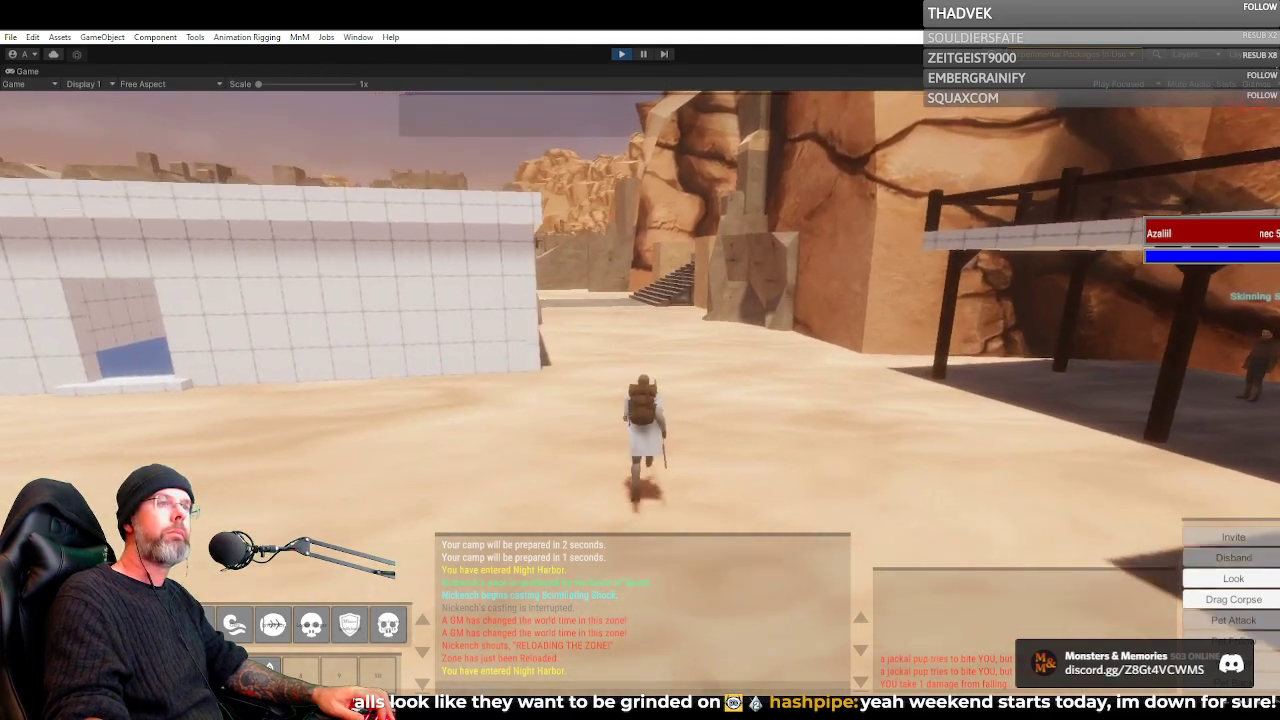
# Run past the white building to the paved street and climb the stone stairs toward the cliffside doorway
pyautogui.press('w')
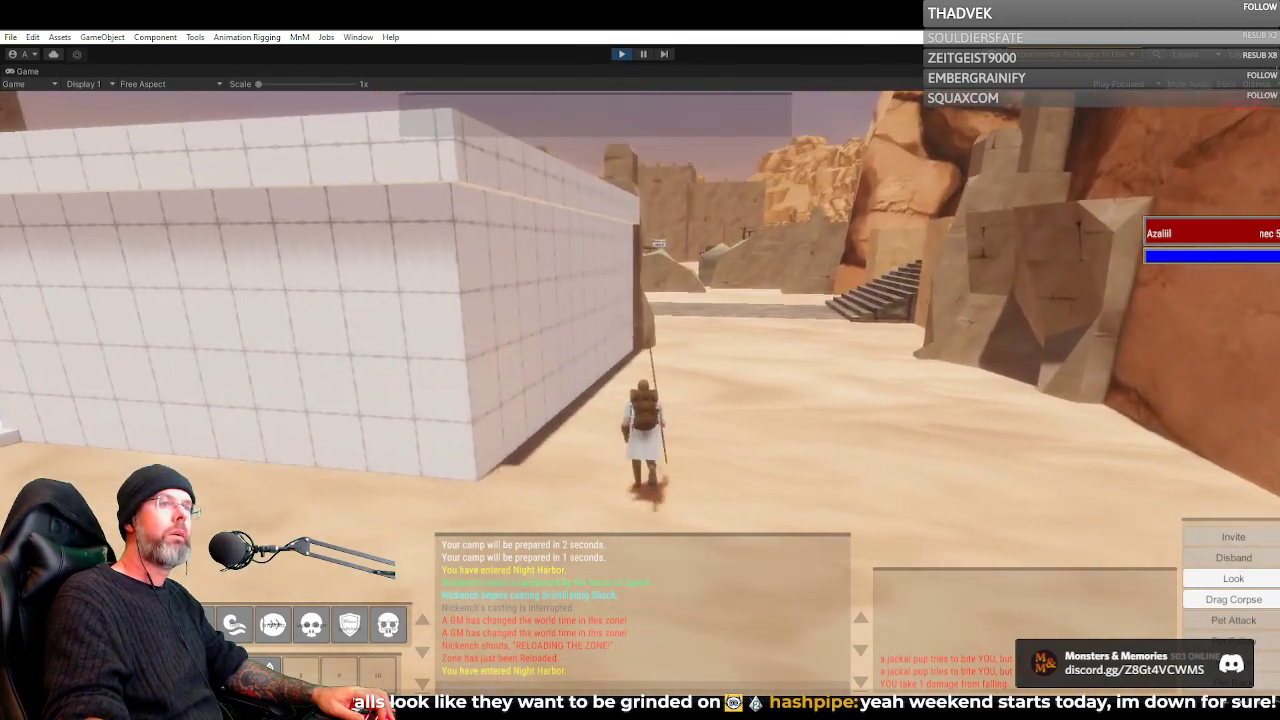
pyautogui.press('w')
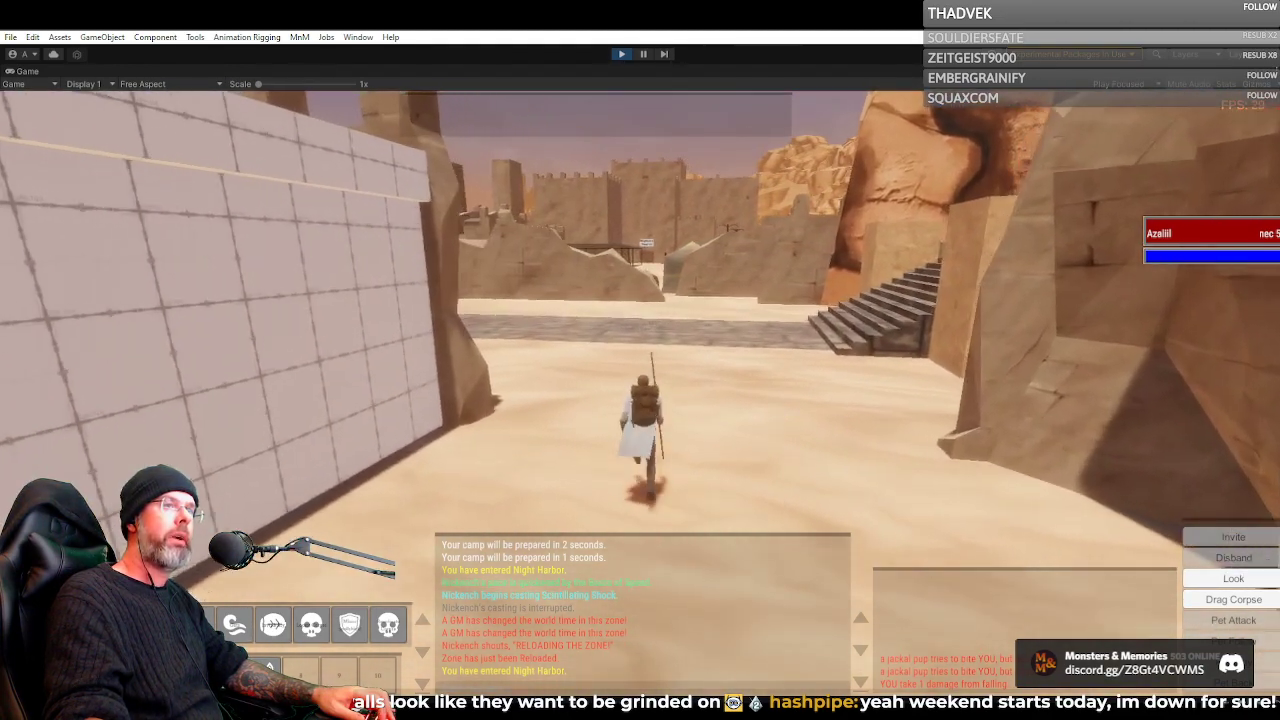
pyautogui.press('w')
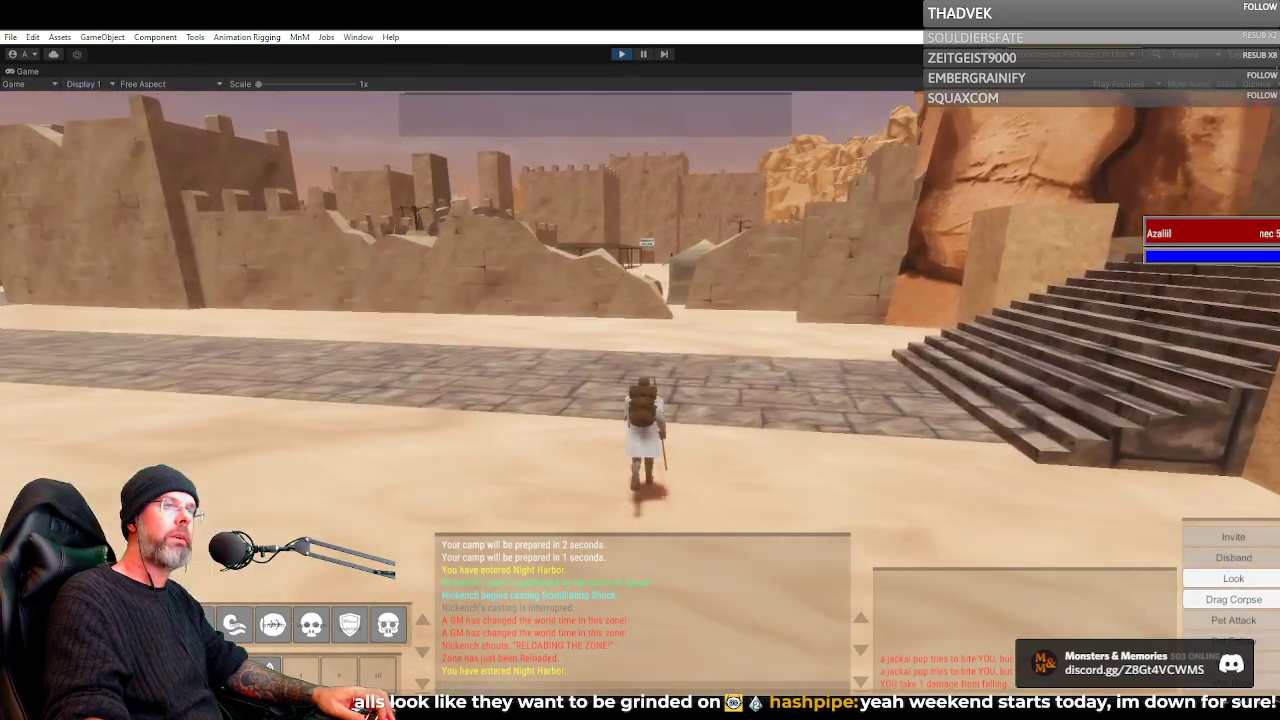
pyautogui.press('w')
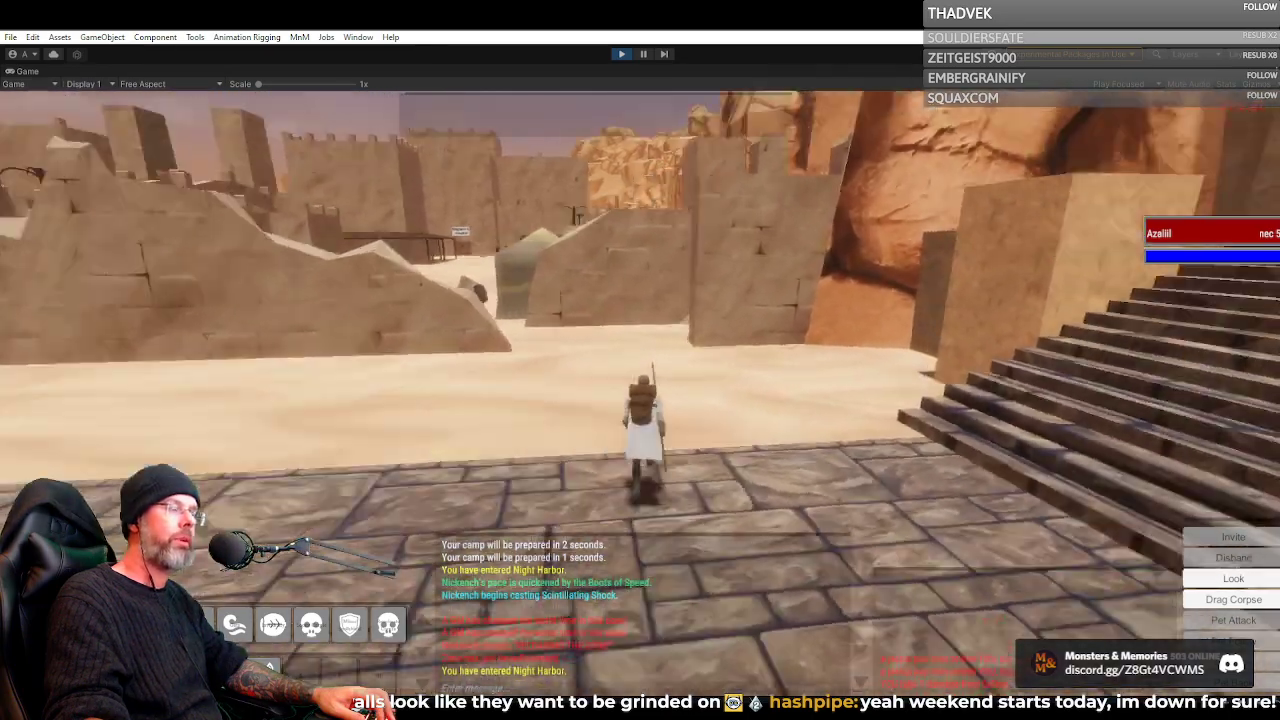
pyautogui.press('w')
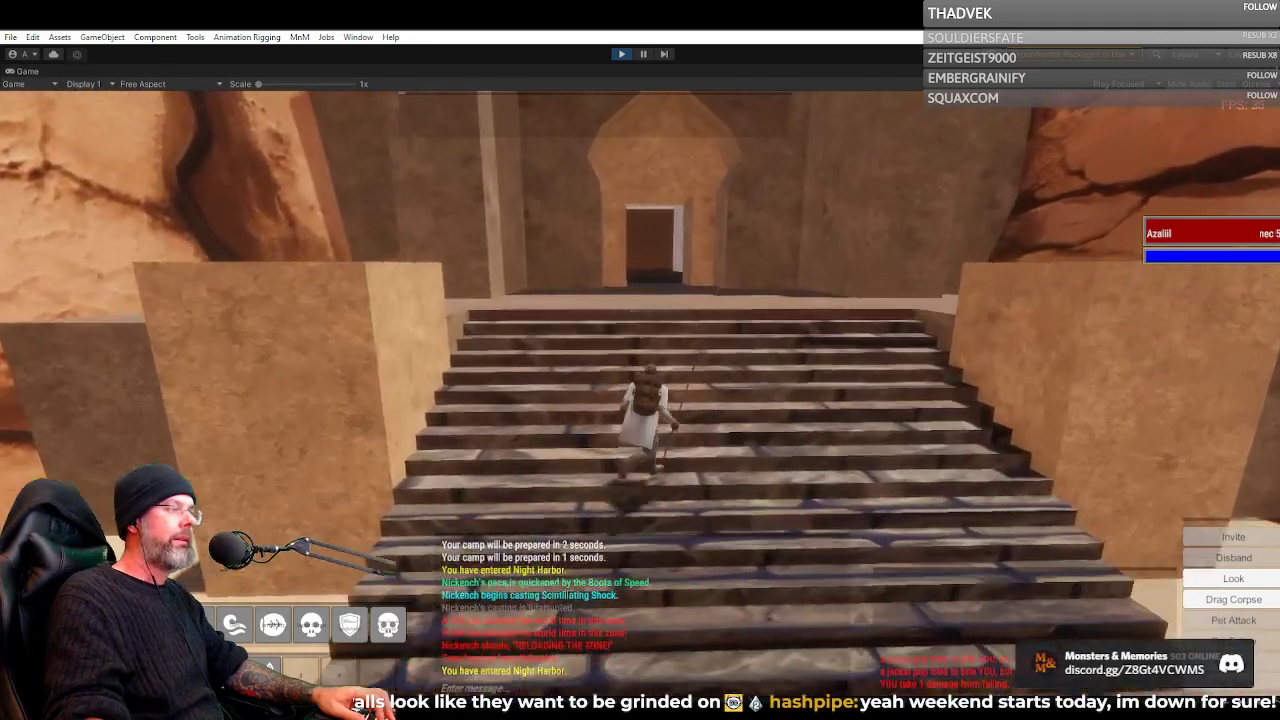
# Leave the stone stairs and run through the gap in the broken wall into the tent camp
pyautogui.press('w')
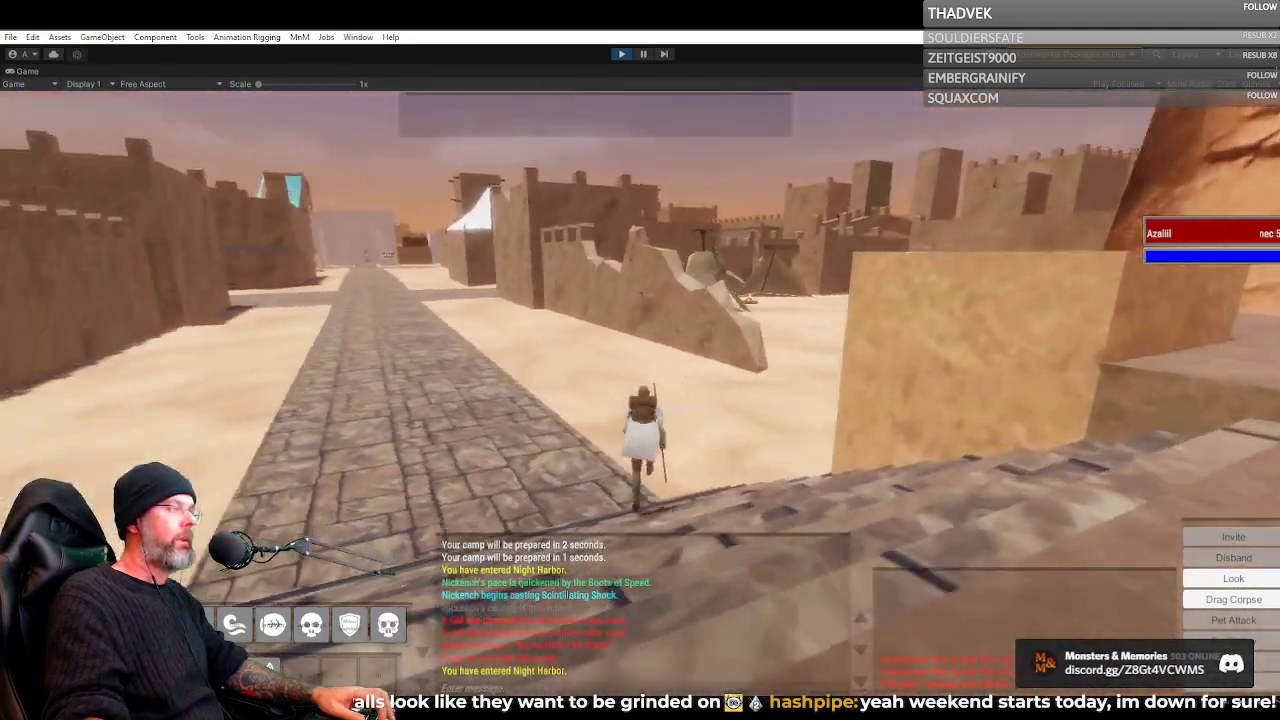
pyautogui.press('w')
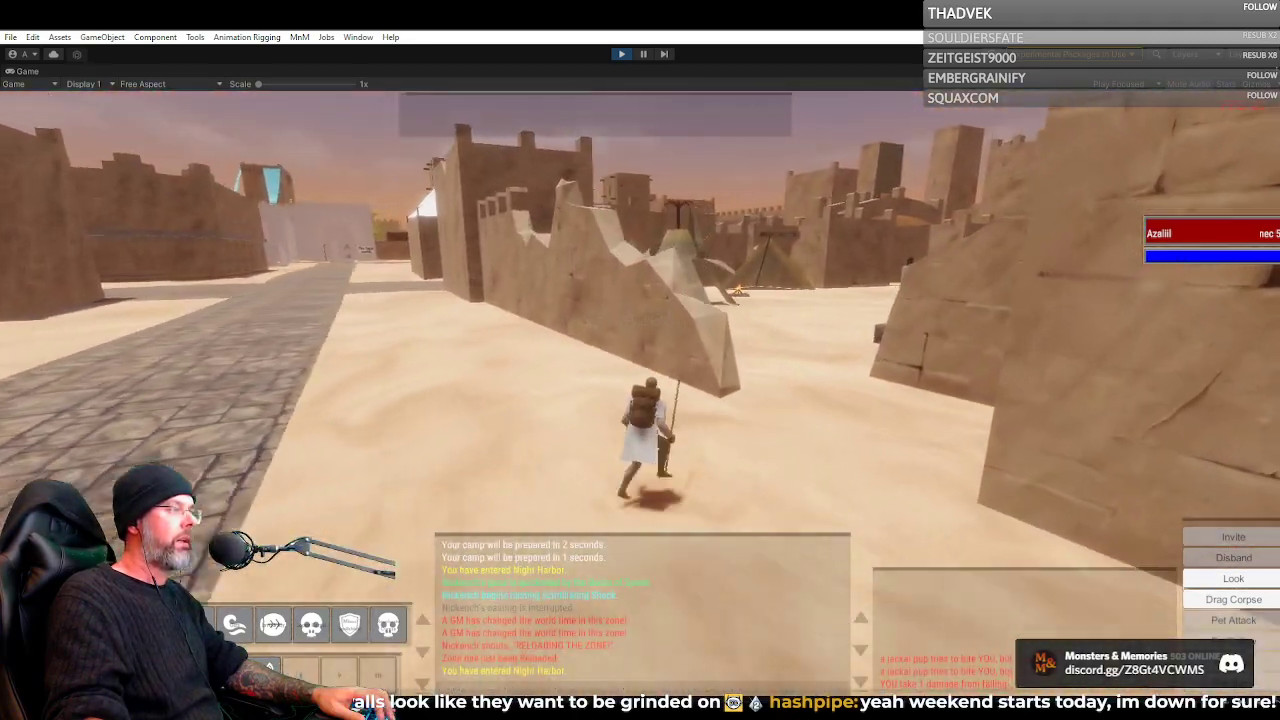
pyautogui.press('w')
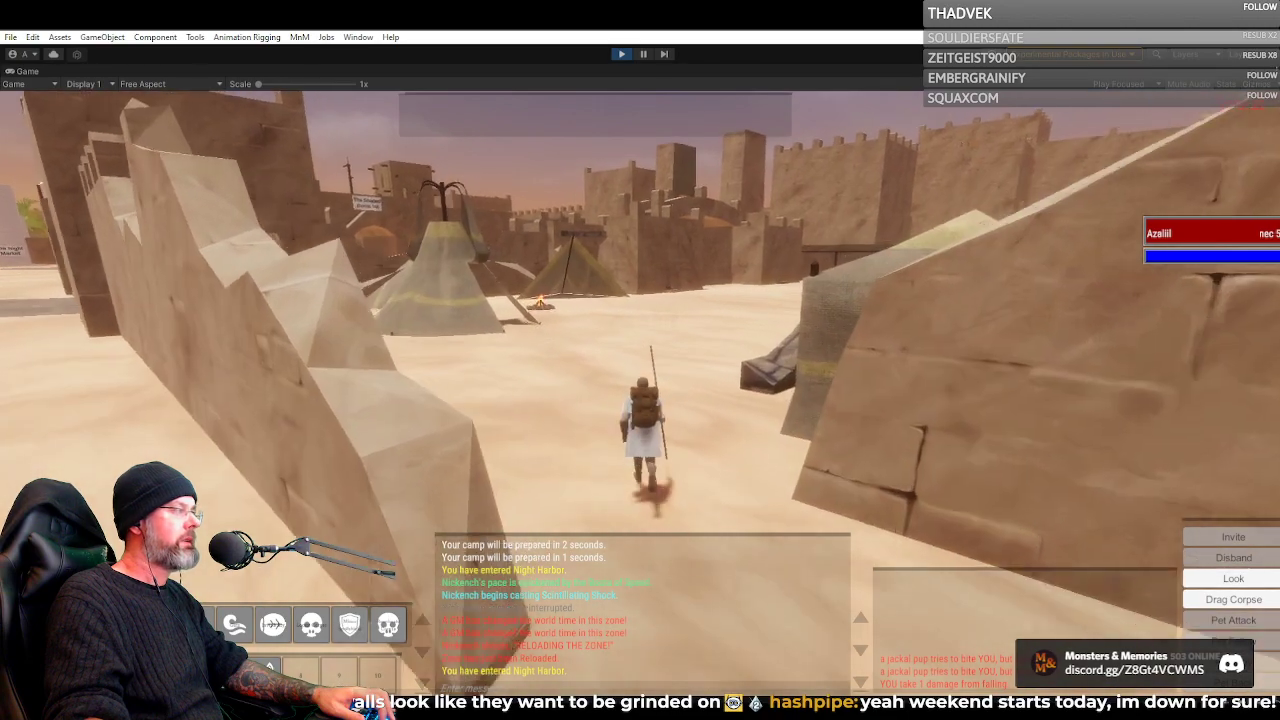
pyautogui.press('w')
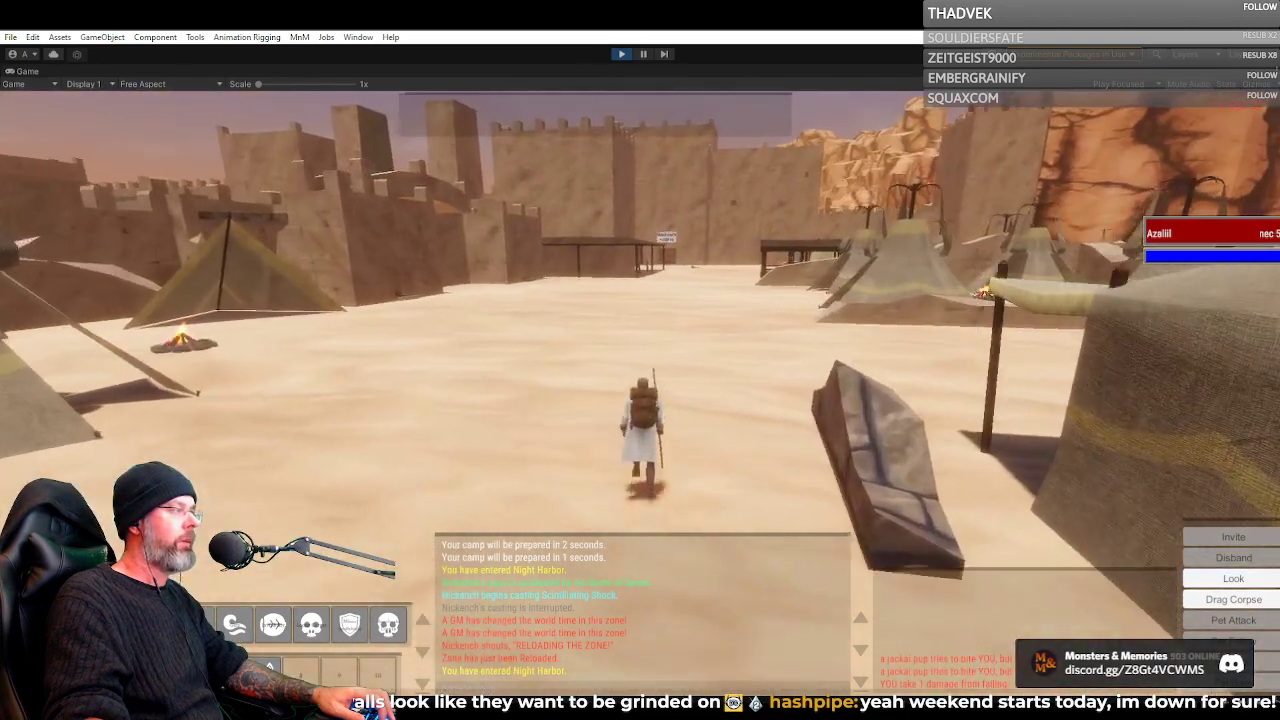
# Run through the tent camp and climb the sloping broken wall beside the wooden canopies
pyautogui.press('w')
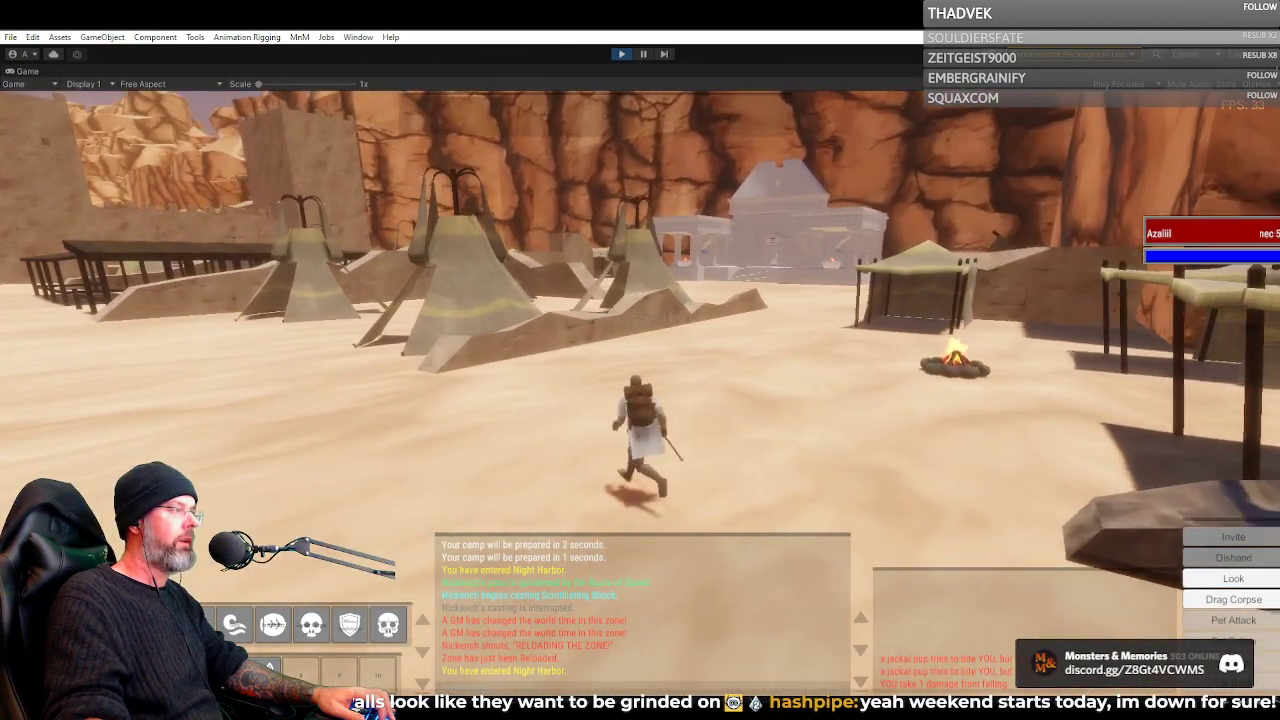
pyautogui.press('w')
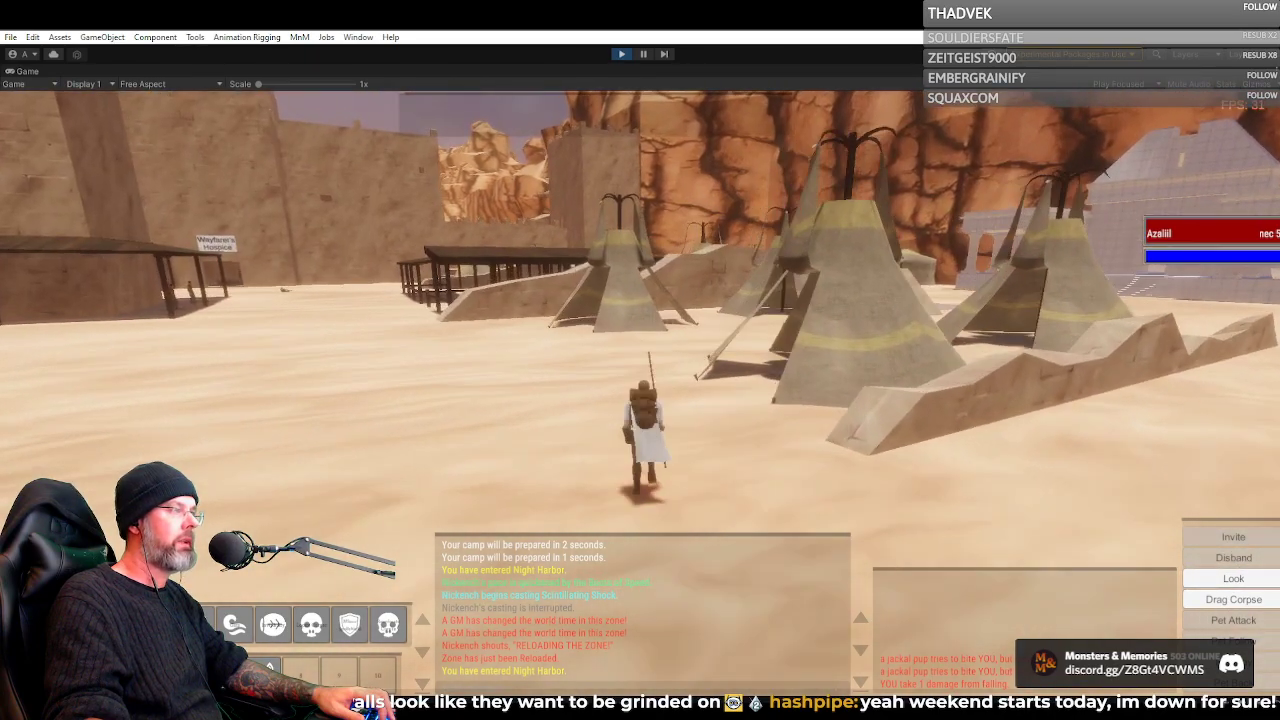
pyautogui.press('w')
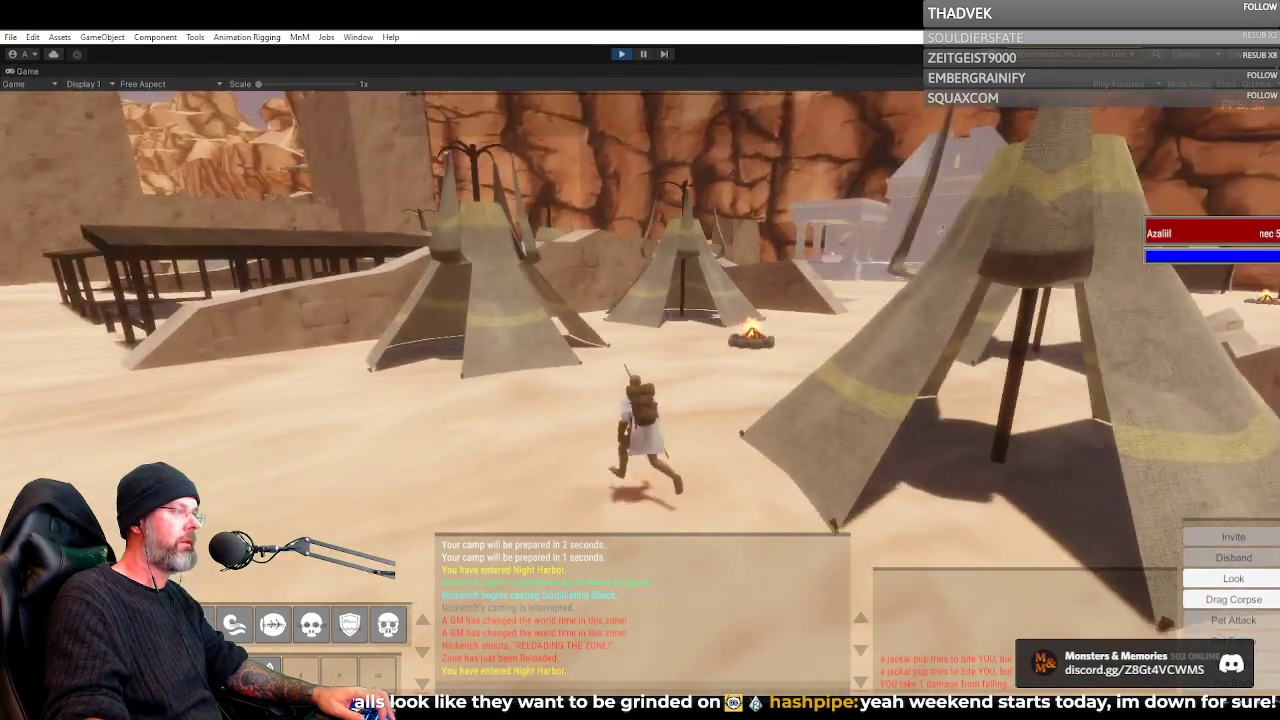
pyautogui.press('w')
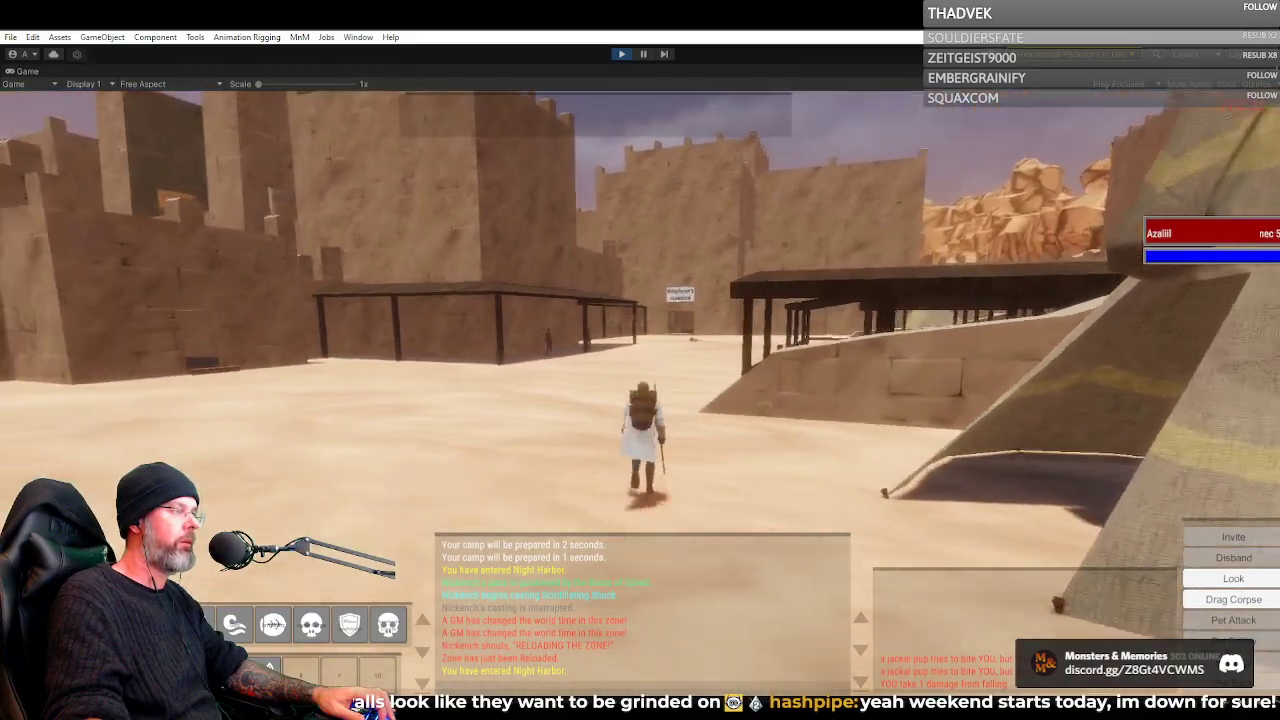
pyautogui.press('w')
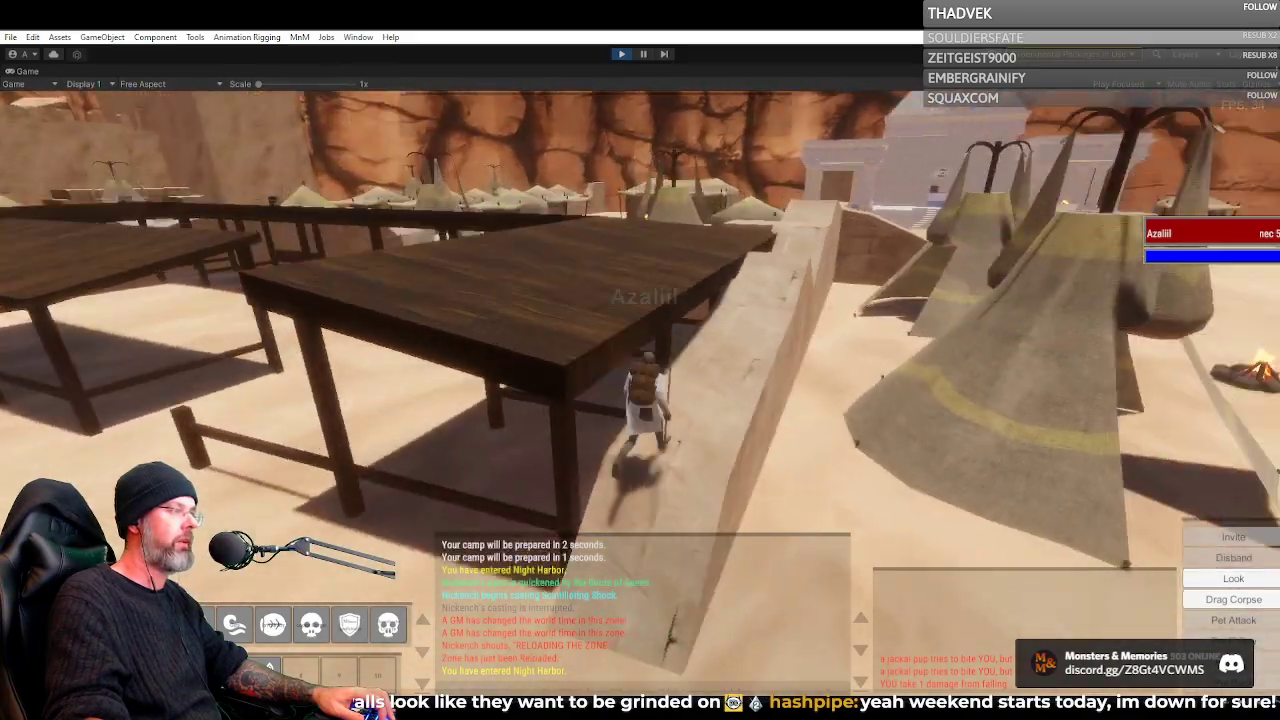
pyautogui.press('w')
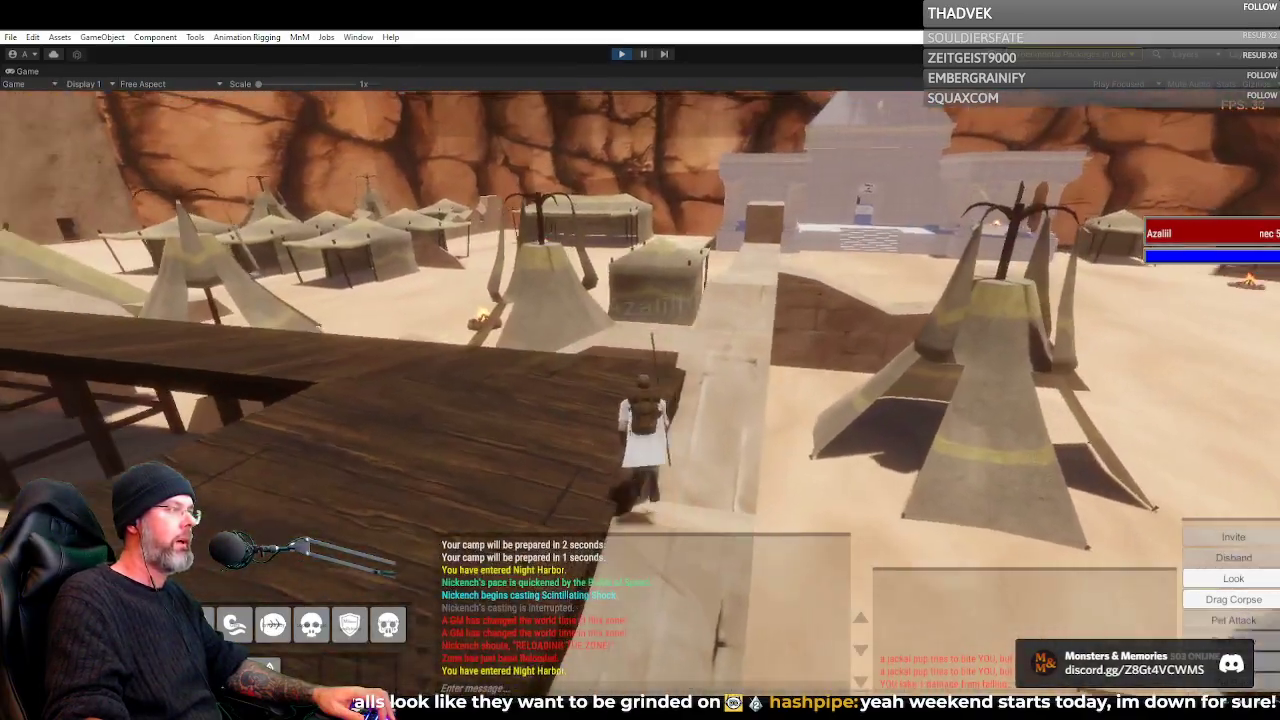
# Run along the wooden canopy roof and jump off its end toward the Wayfarer's Hospice
pyautogui.press('w')
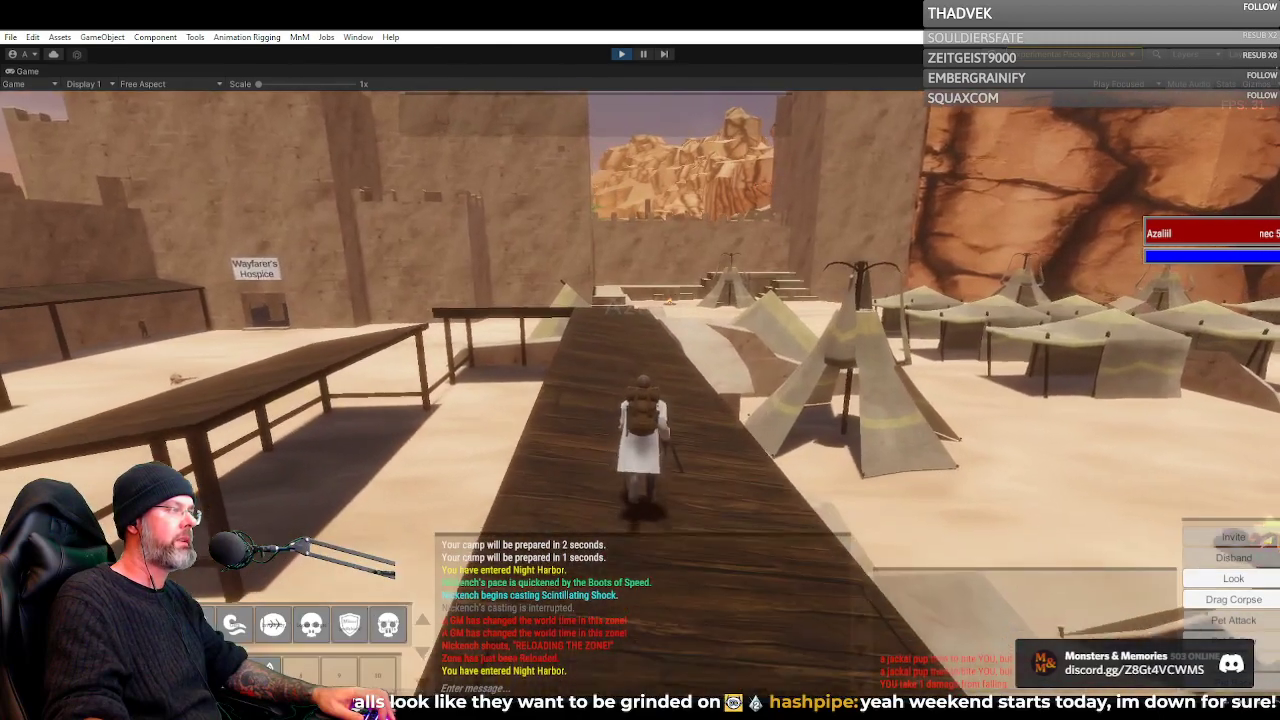
pyautogui.press('w')
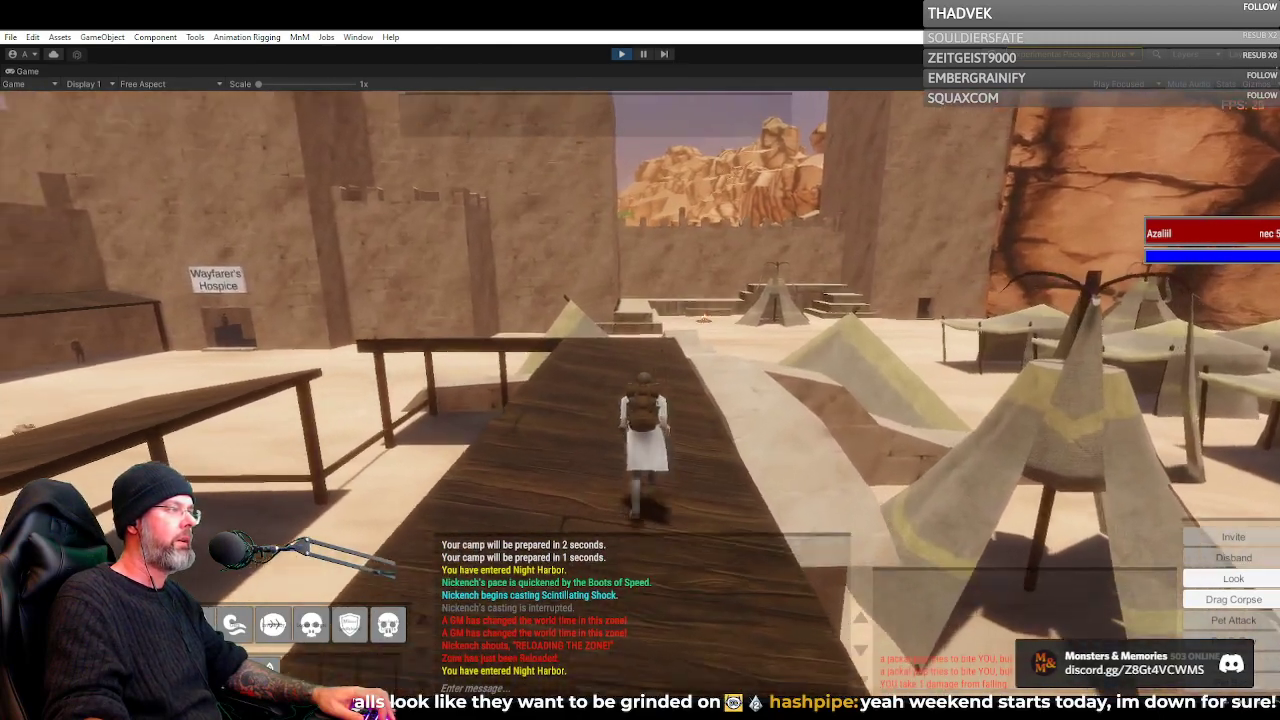
pyautogui.press('w')
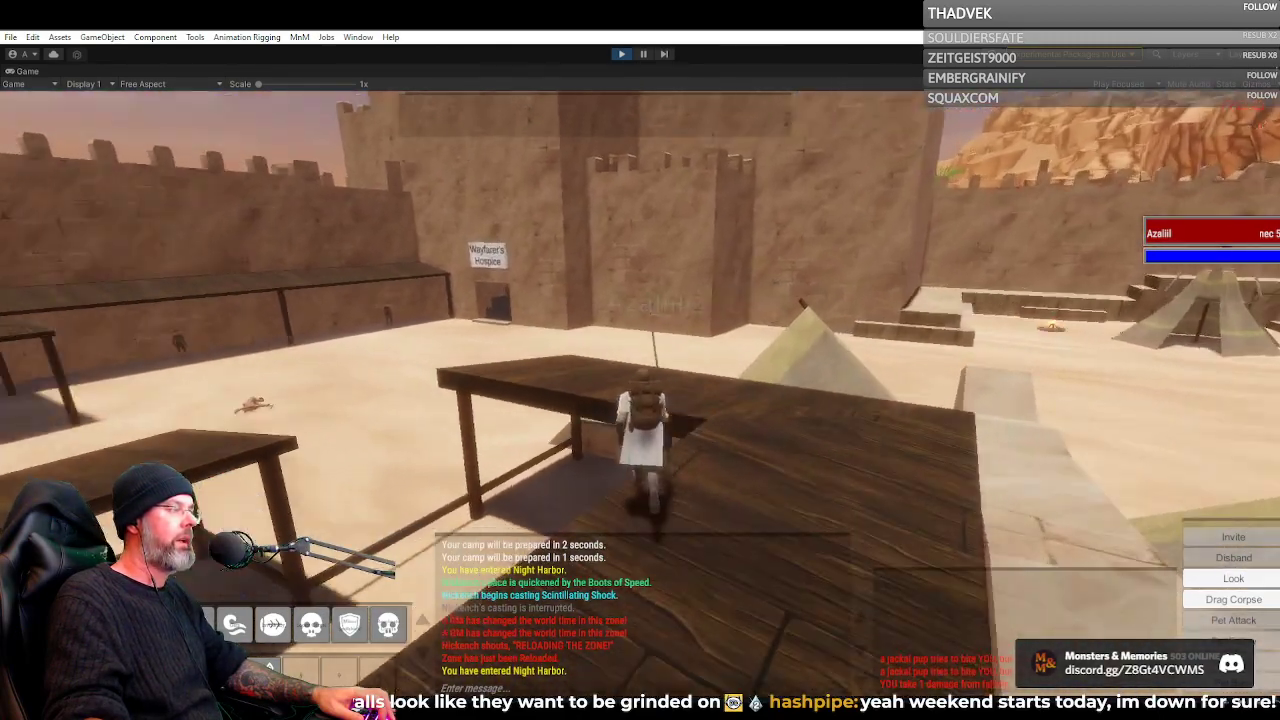
pyautogui.press('w')
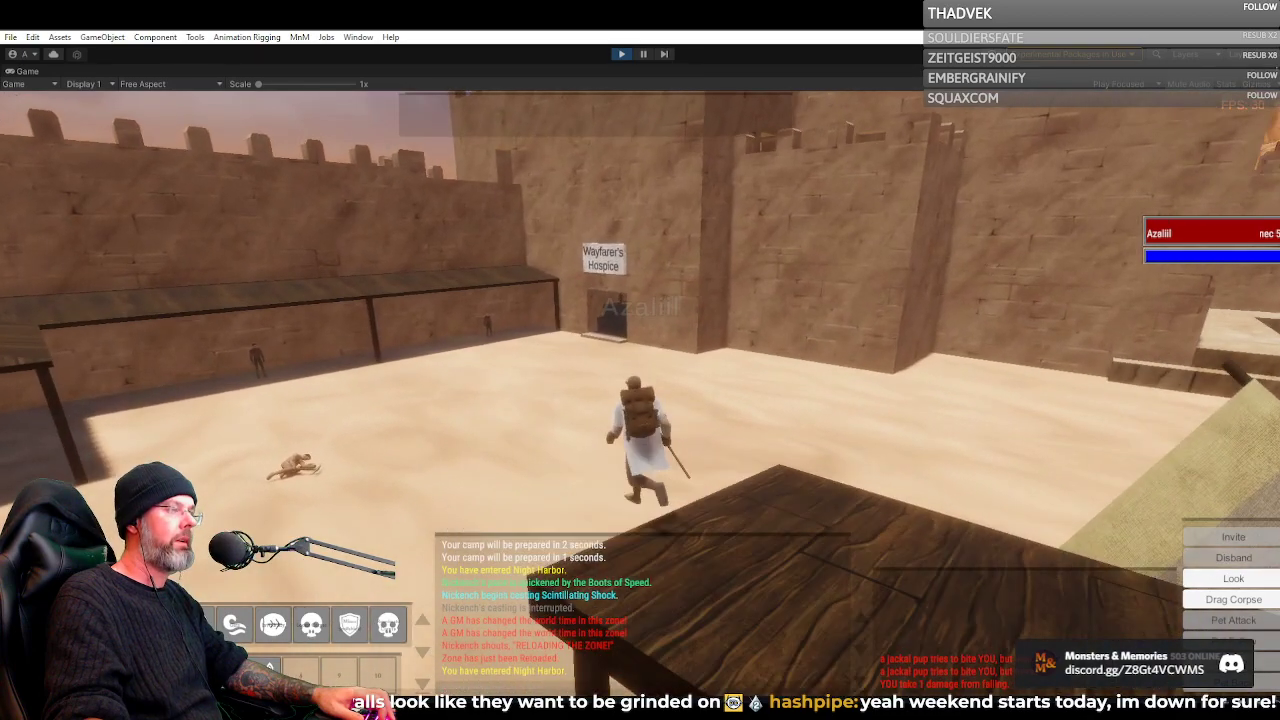
# Run across the sand past the covered walkway and through the wide archway toward The Shaded Bloom Inn
pyautogui.press('w')
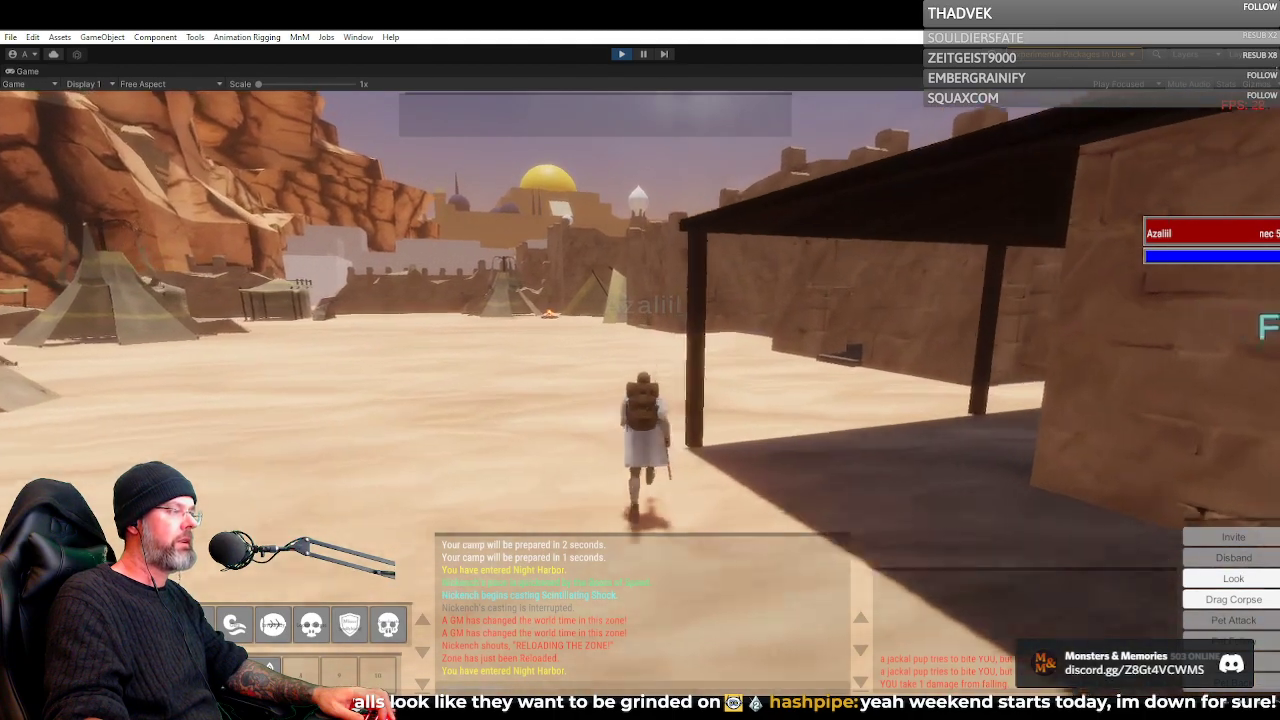
pyautogui.press('w')
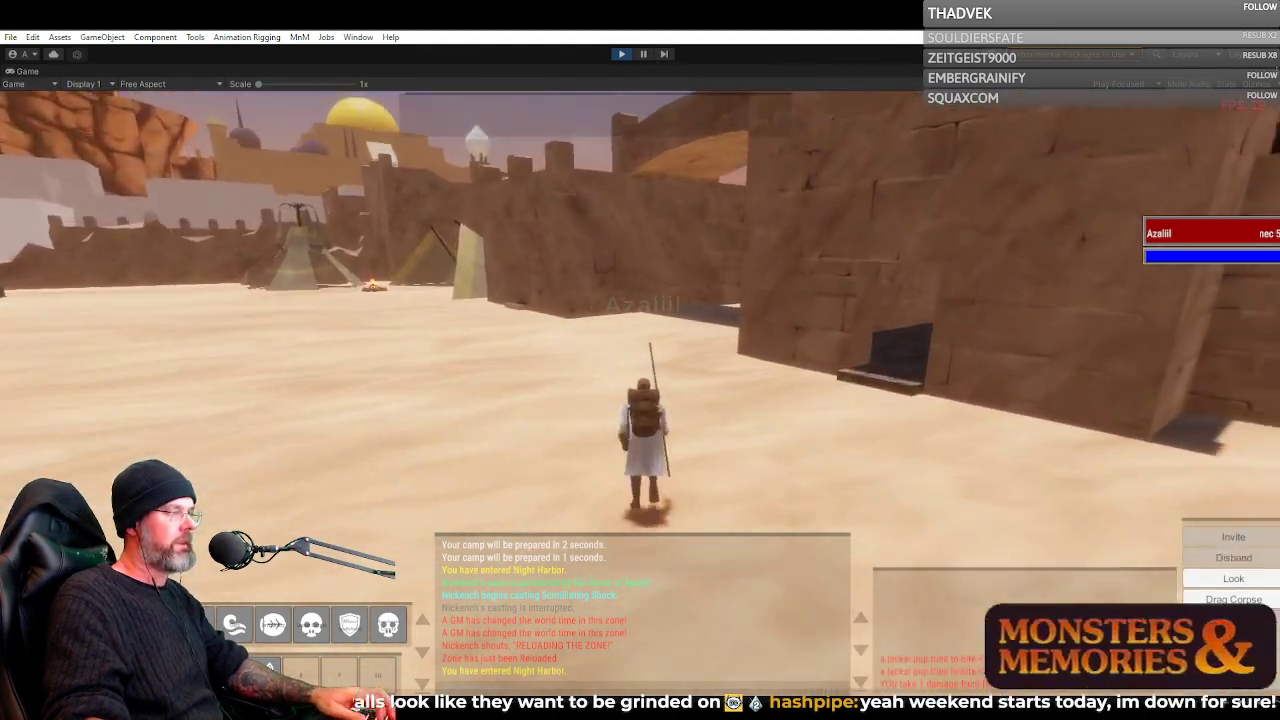
pyautogui.press('w')
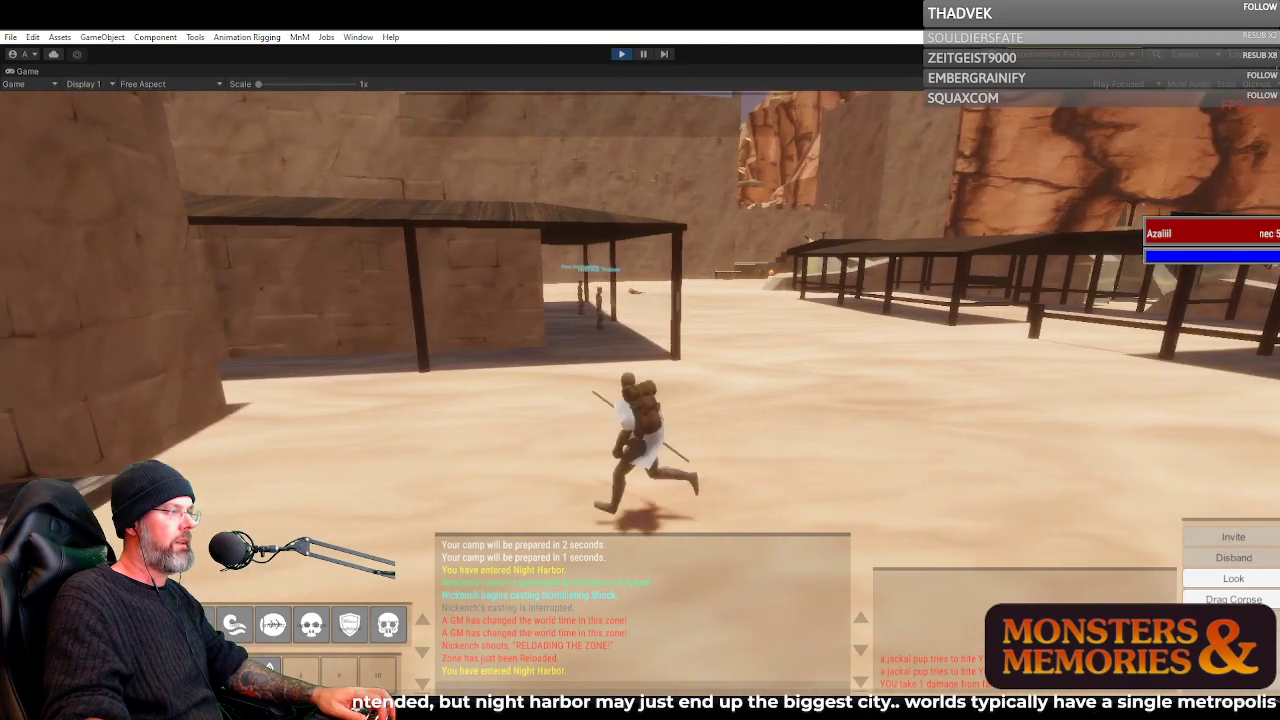
pyautogui.press('w')
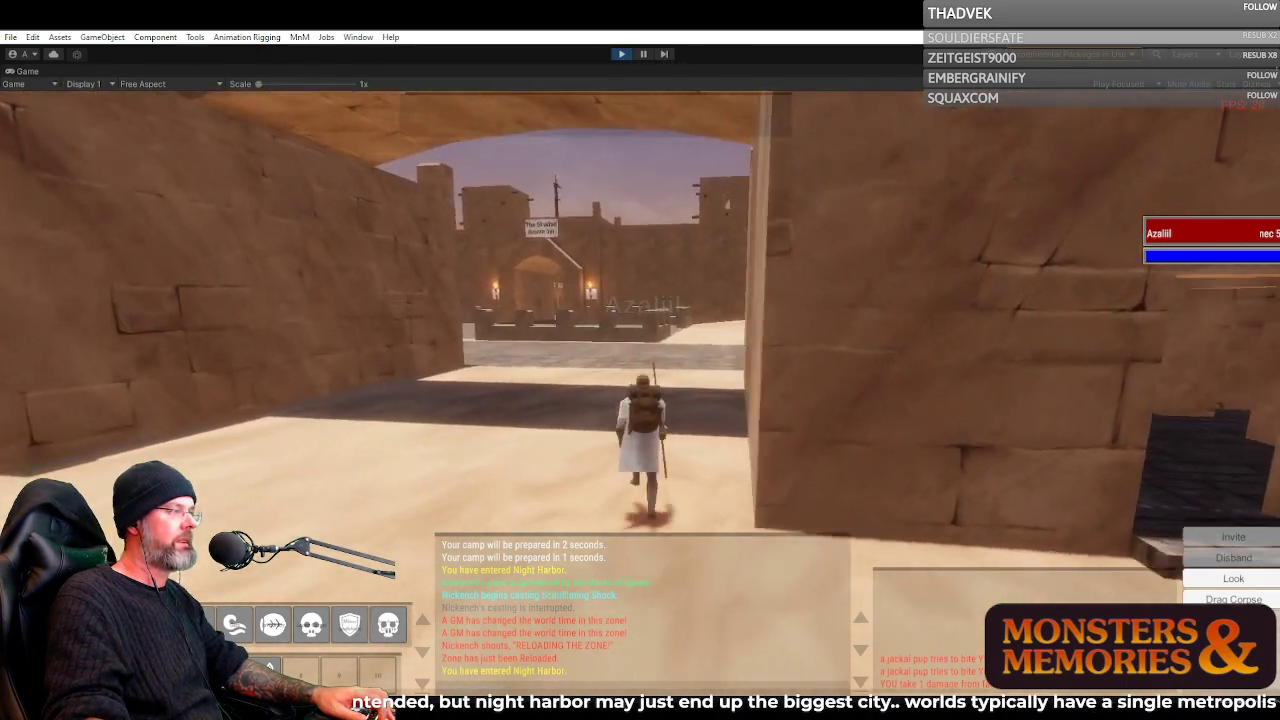
pyautogui.press('w')
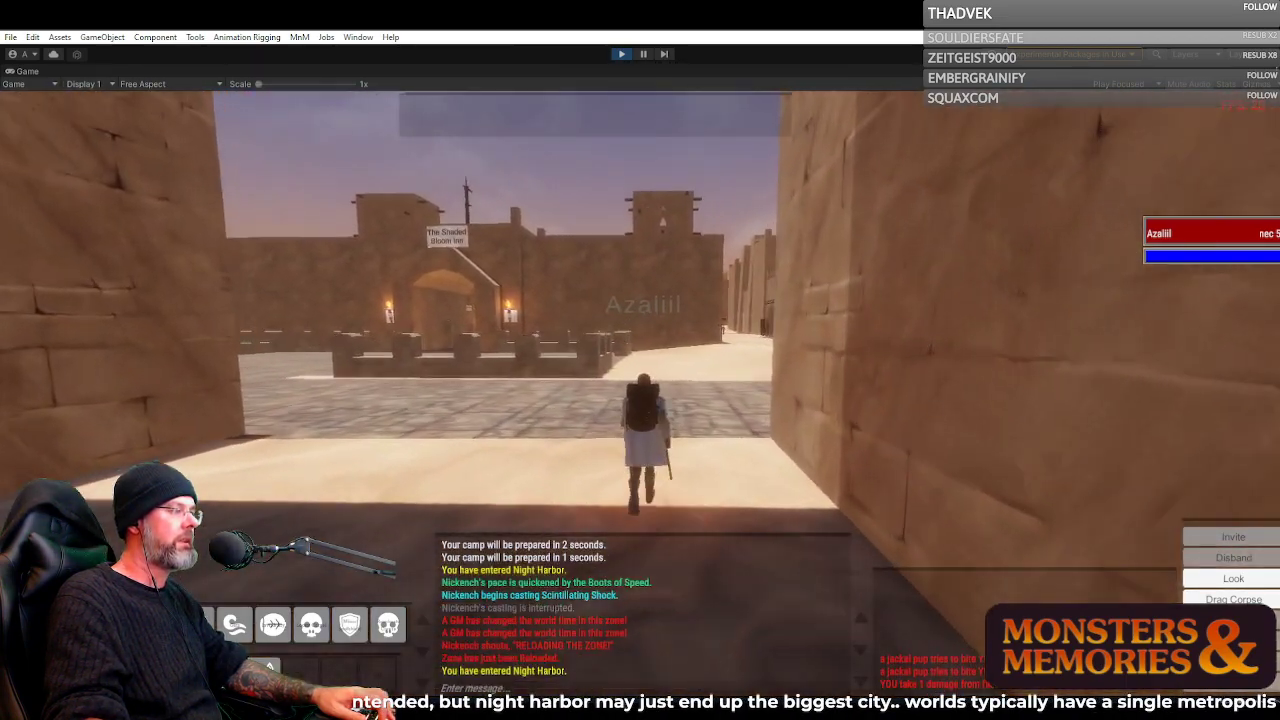
# Turn onto the paved street and leave the city through the stone gate, passing the guard outside
pyautogui.press('w')
pyautogui.press('d')
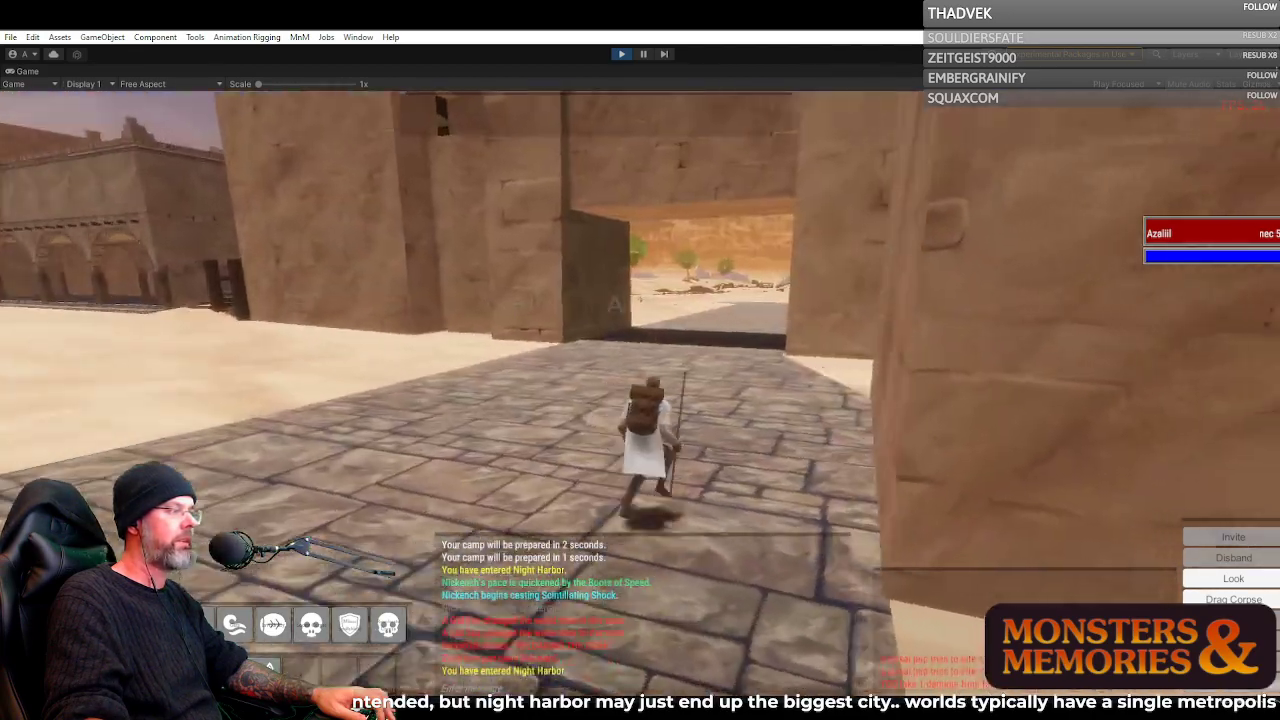
pyautogui.press('w')
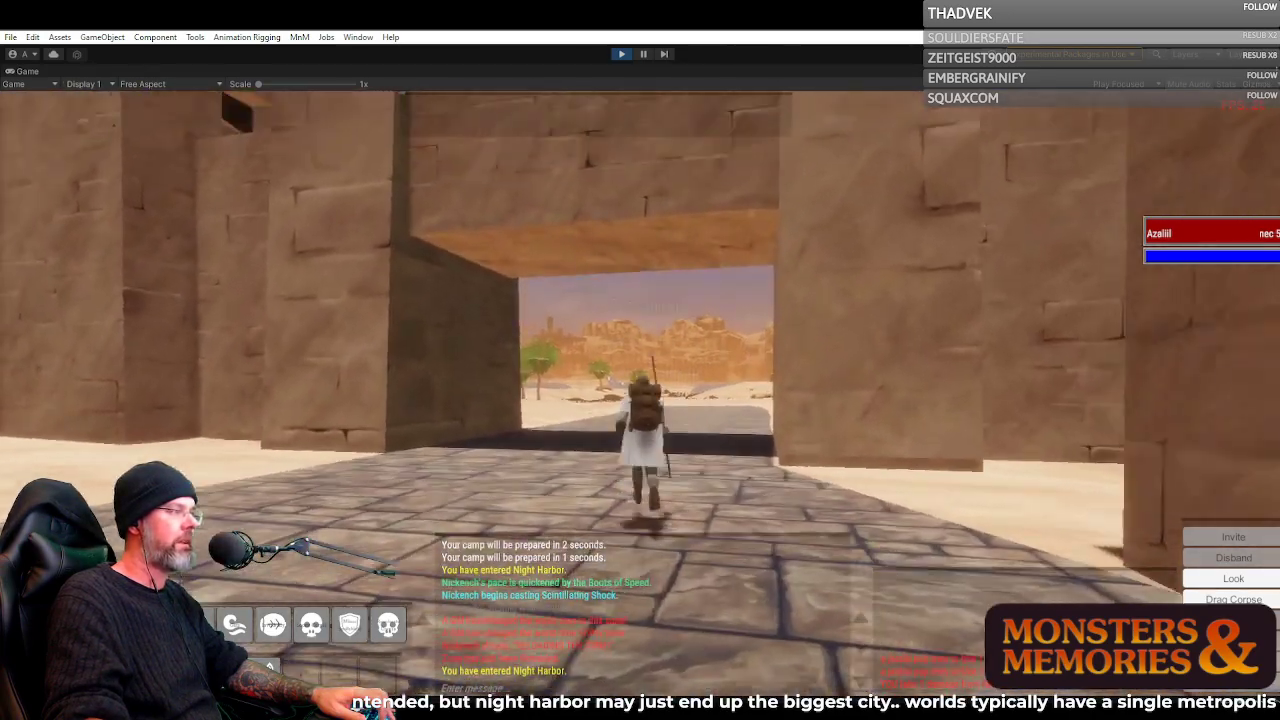
pyautogui.press('w')
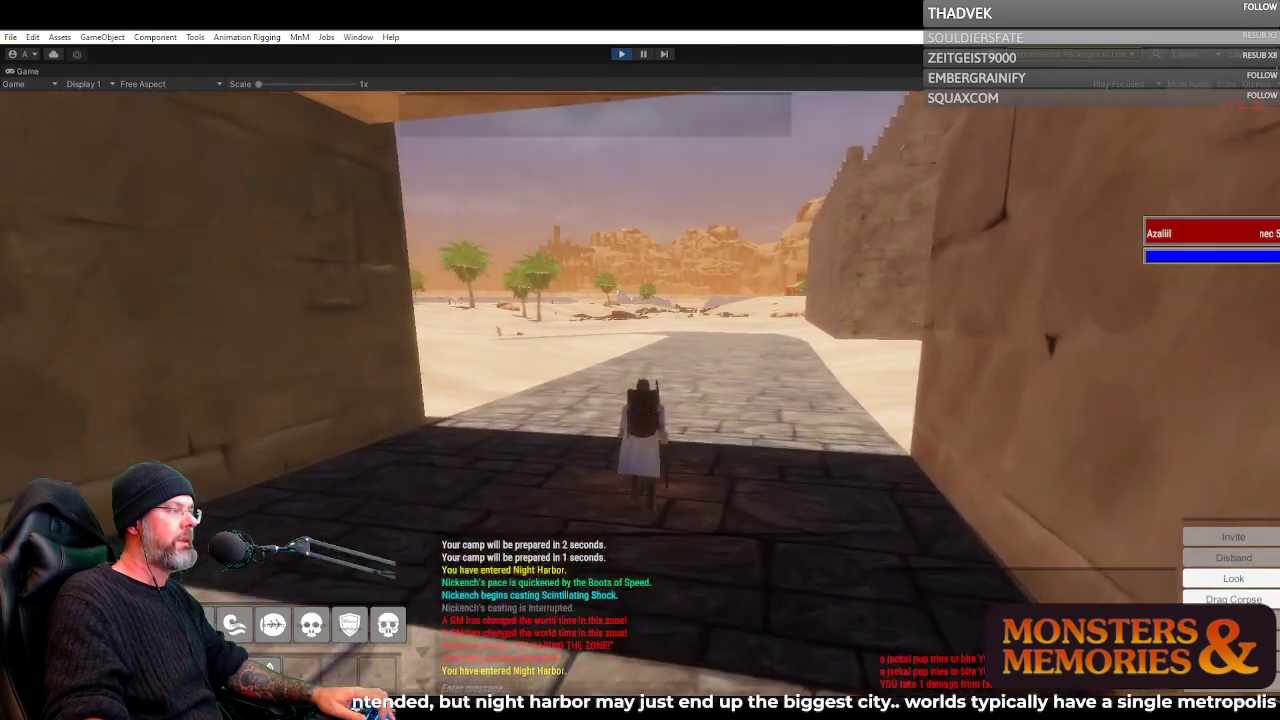
pyautogui.press('w')
pyautogui.press('a')
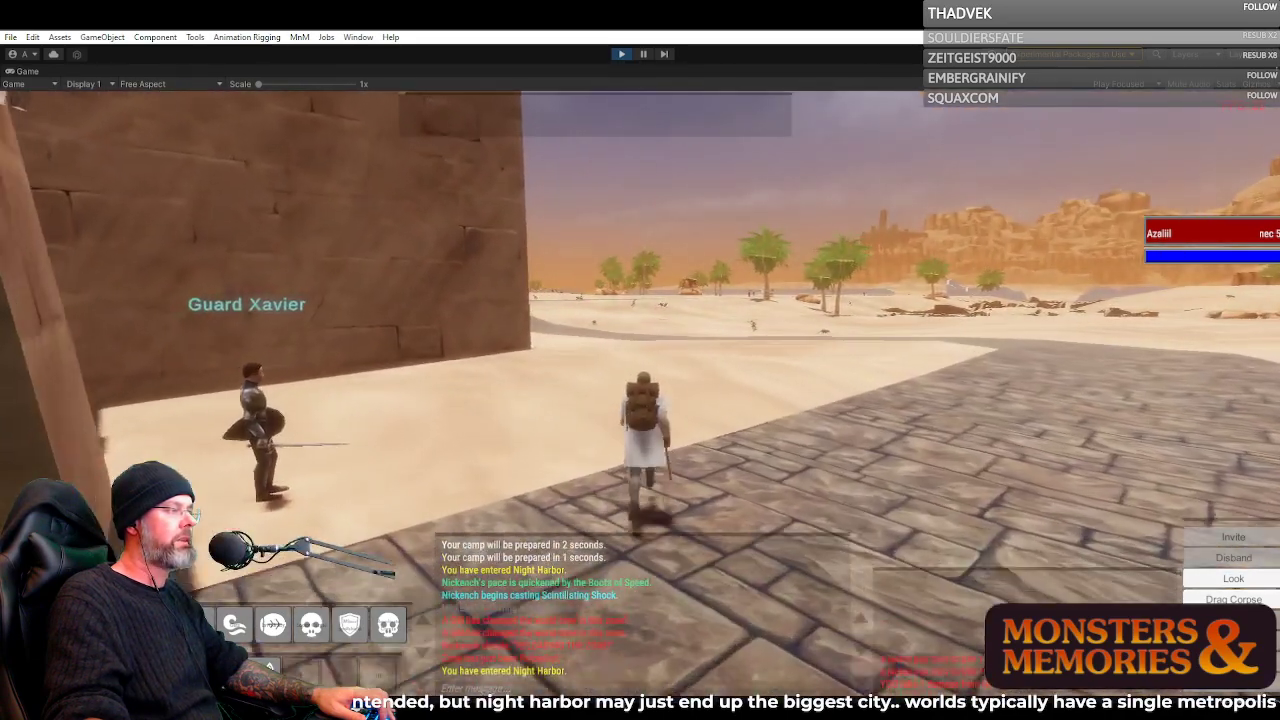
# Run over the dunes along the outer city wall and turn toward the paved desert road
pyautogui.press('w')
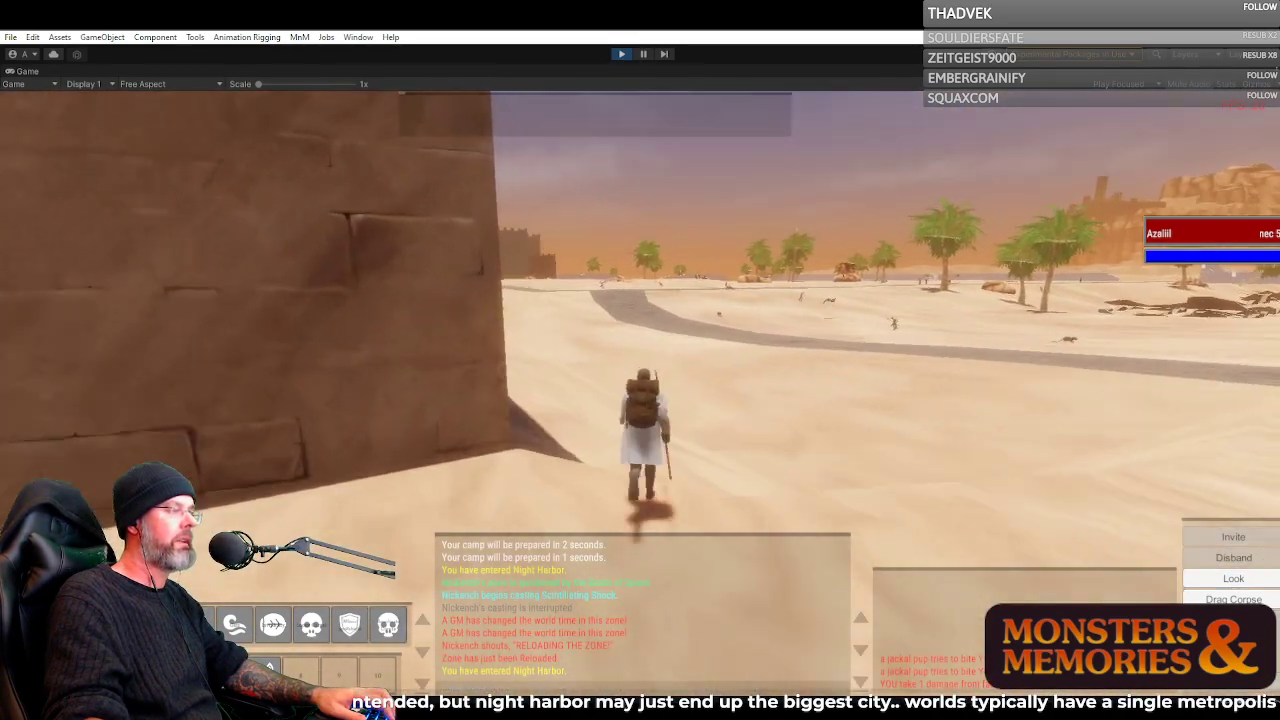
pyautogui.press('w')
pyautogui.press('a')
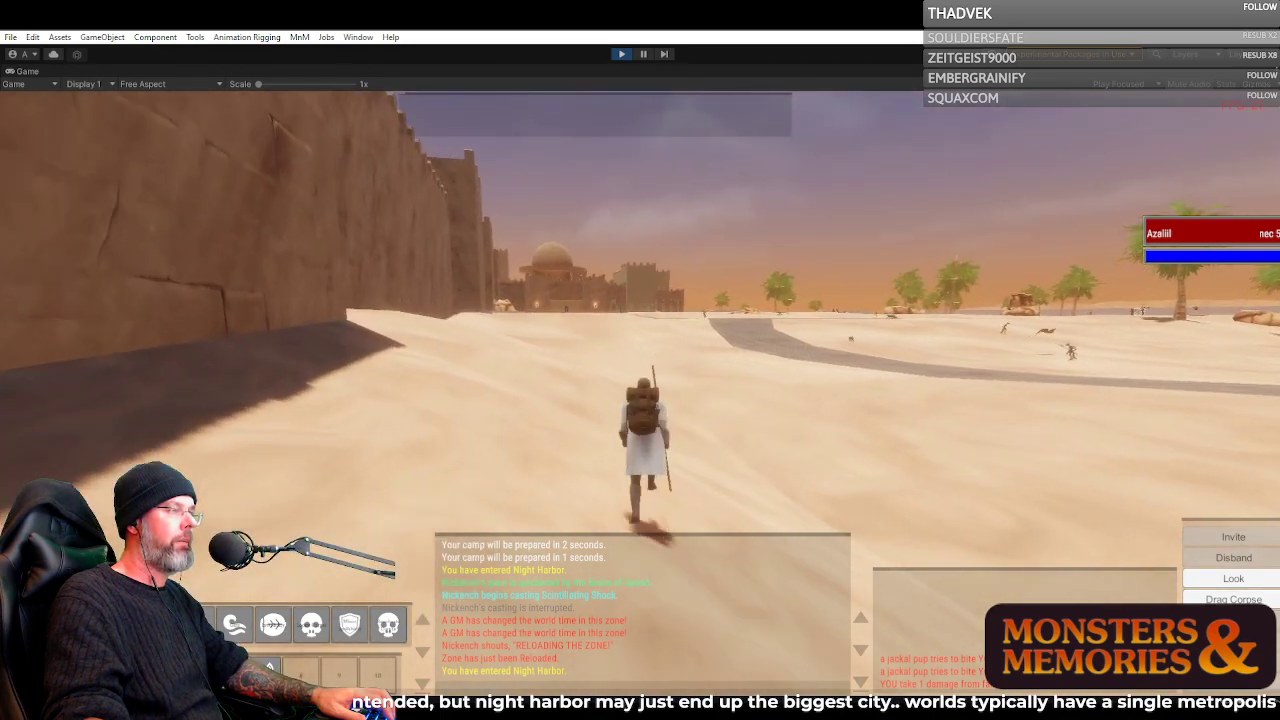
pyautogui.press('w')
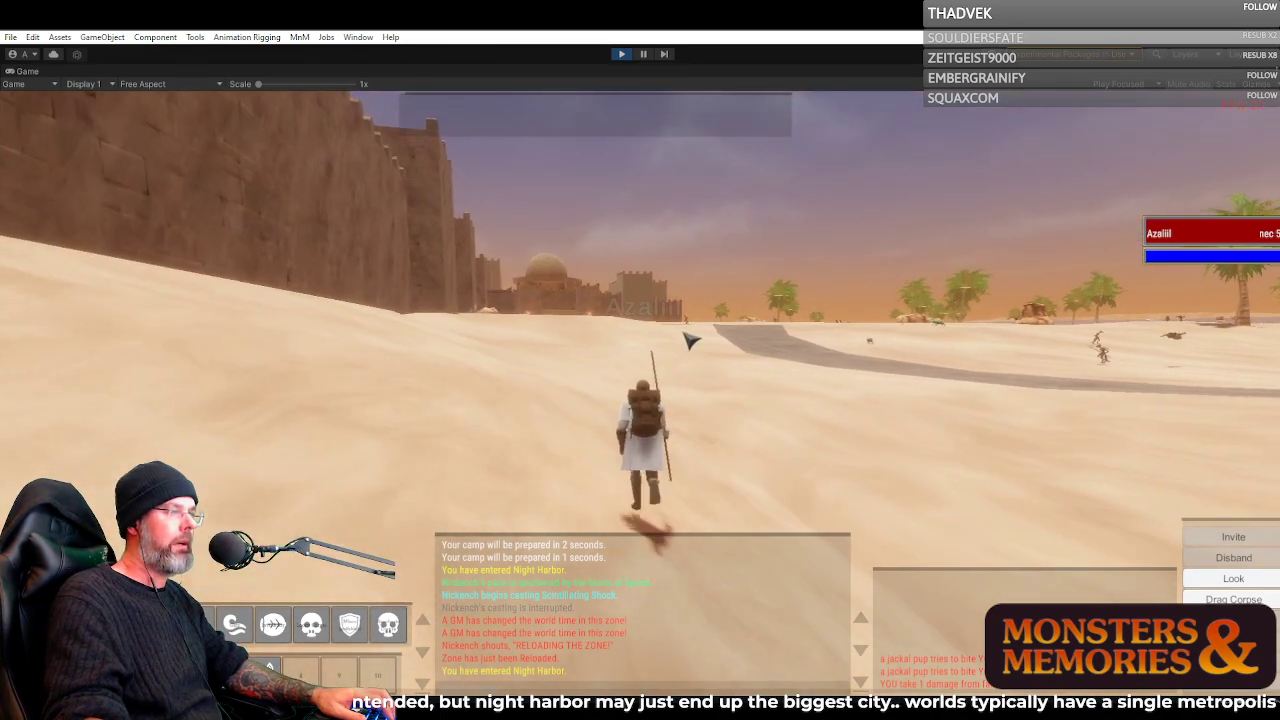
pyautogui.press('w')
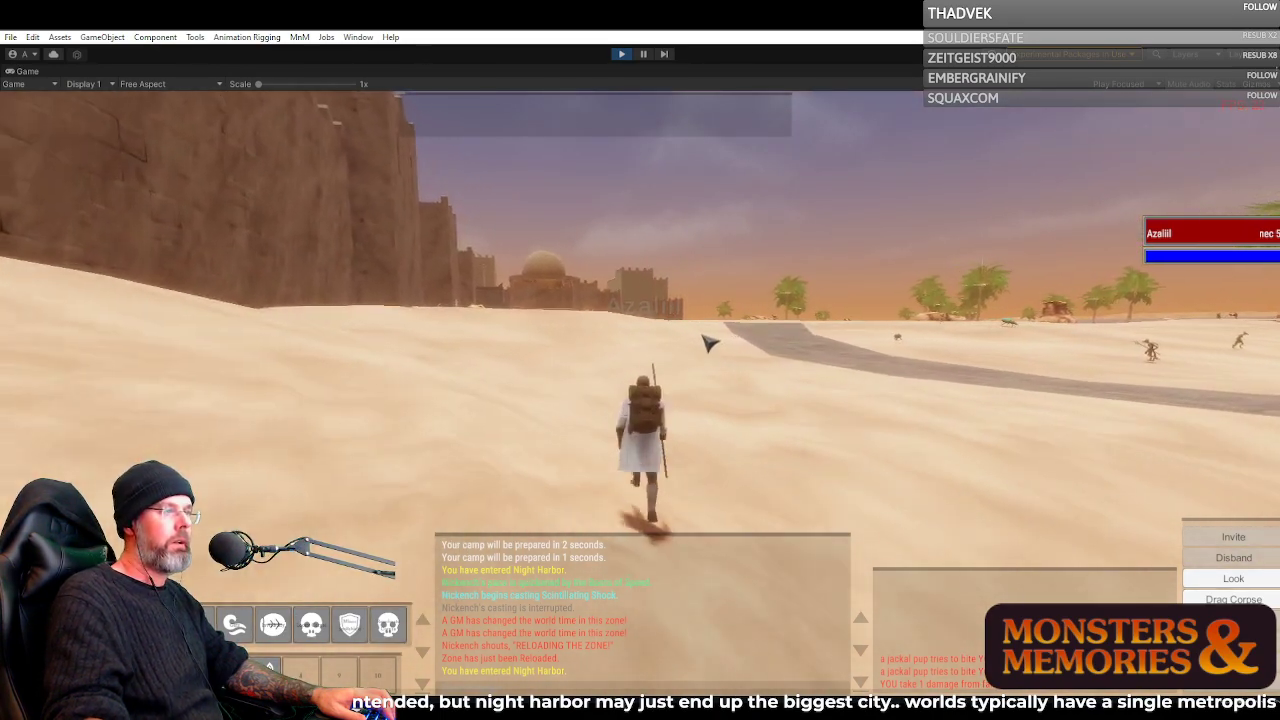
pyautogui.press('w')
pyautogui.rightClick(703, 336)
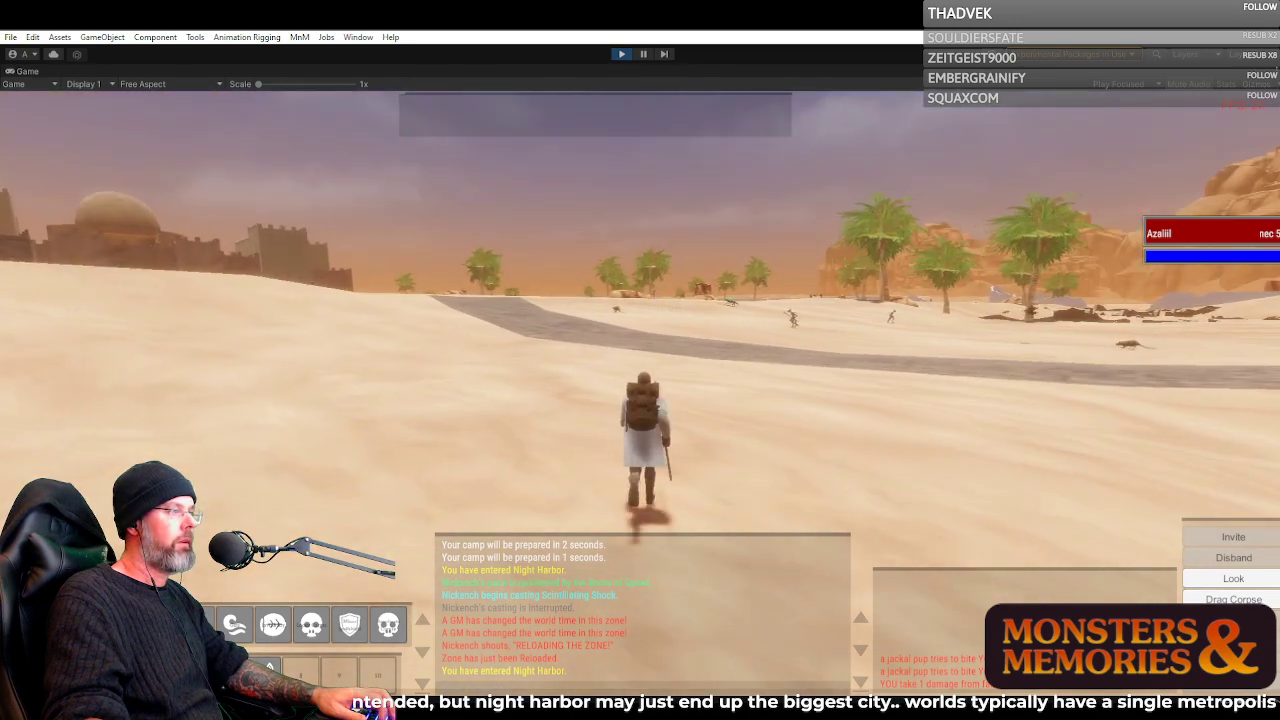
# Run beside the paved road past the torch-lit gate and domed building to the road junction
pyautogui.press('w')
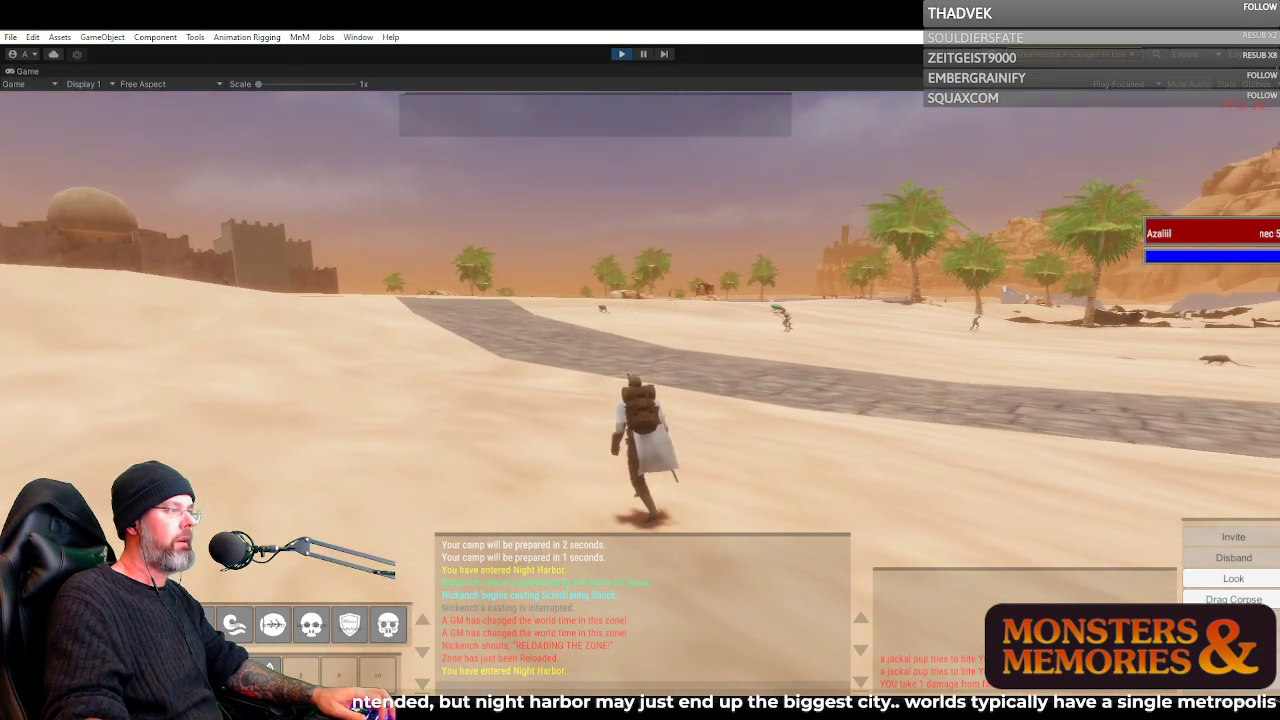
pyautogui.press('w')
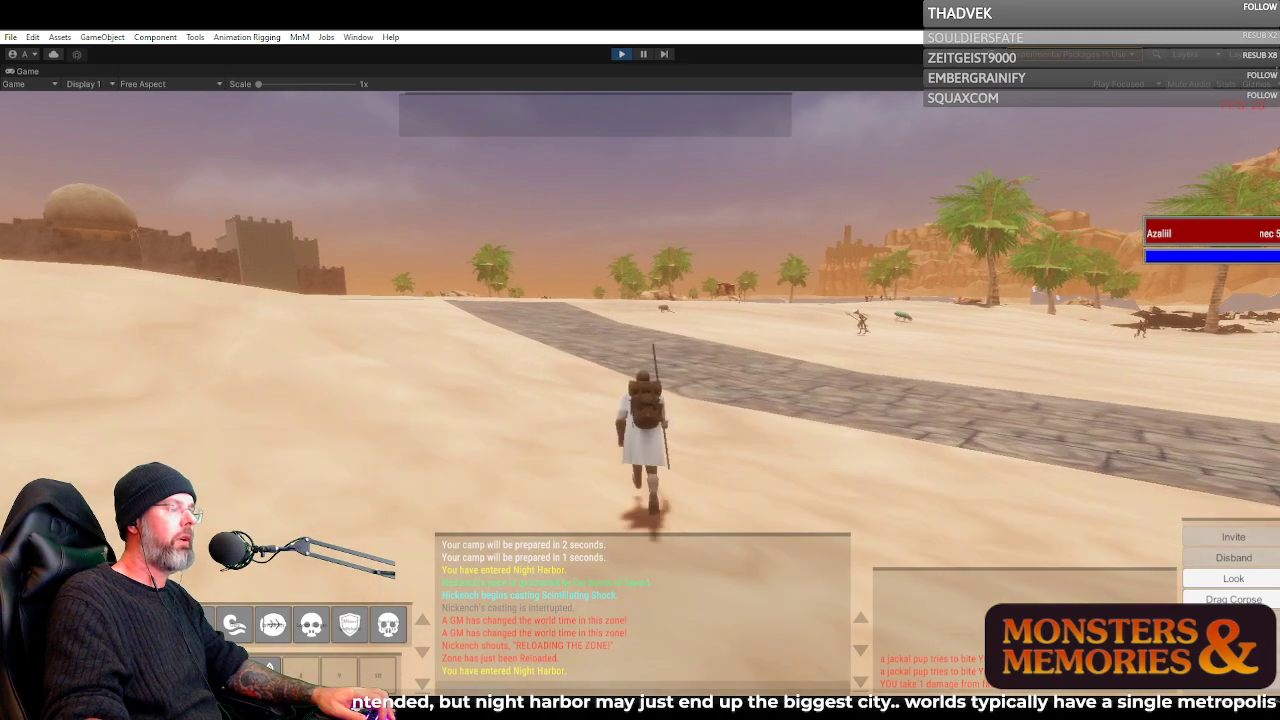
pyautogui.press('w')
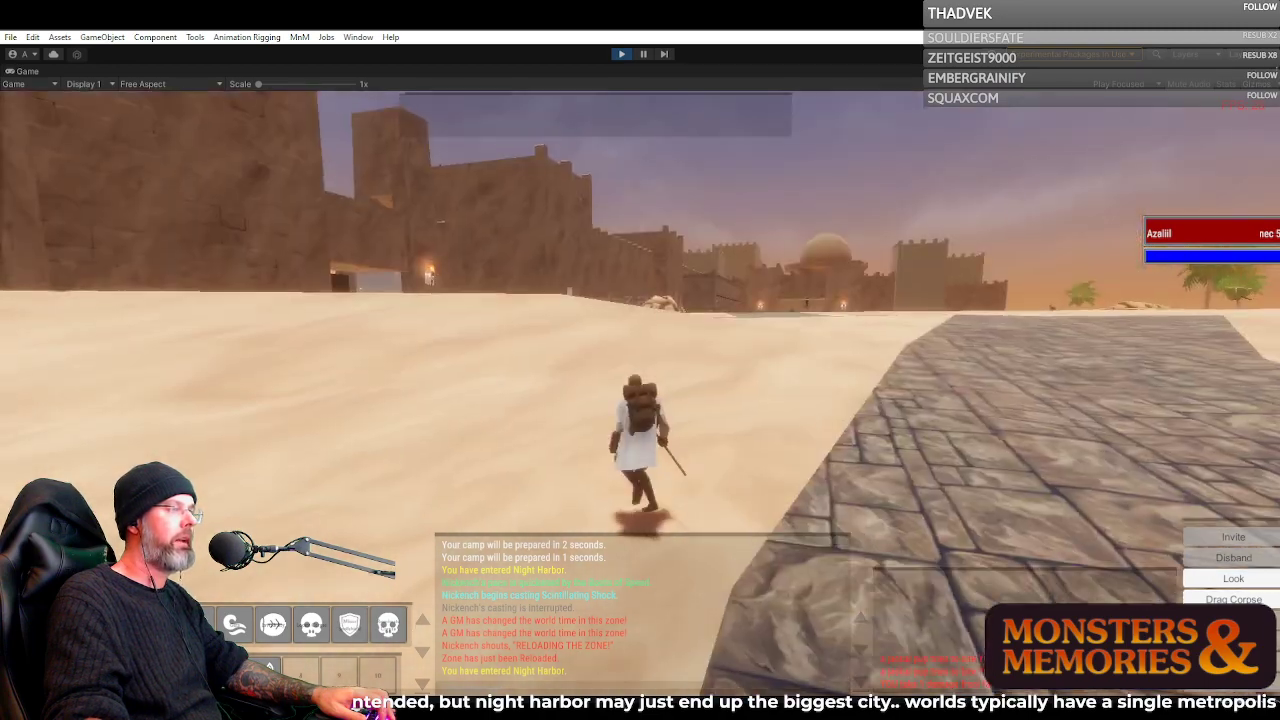
pyautogui.press('w')
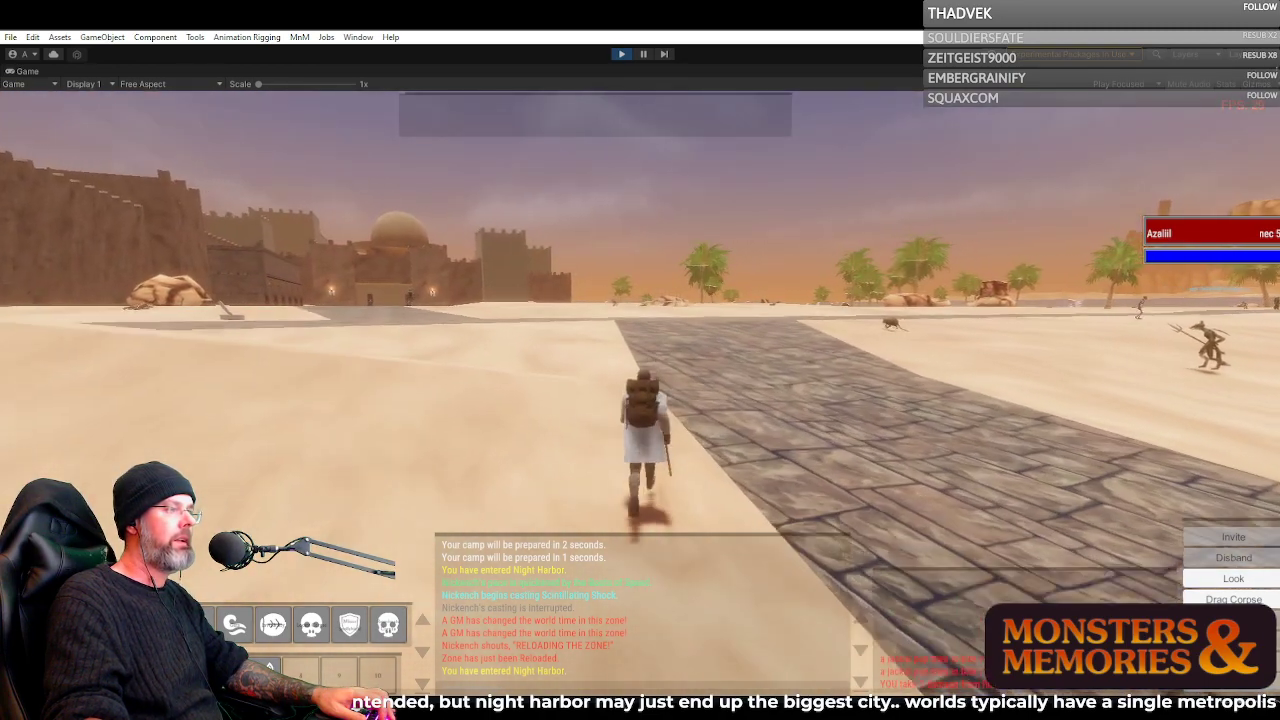
pyautogui.press('w')
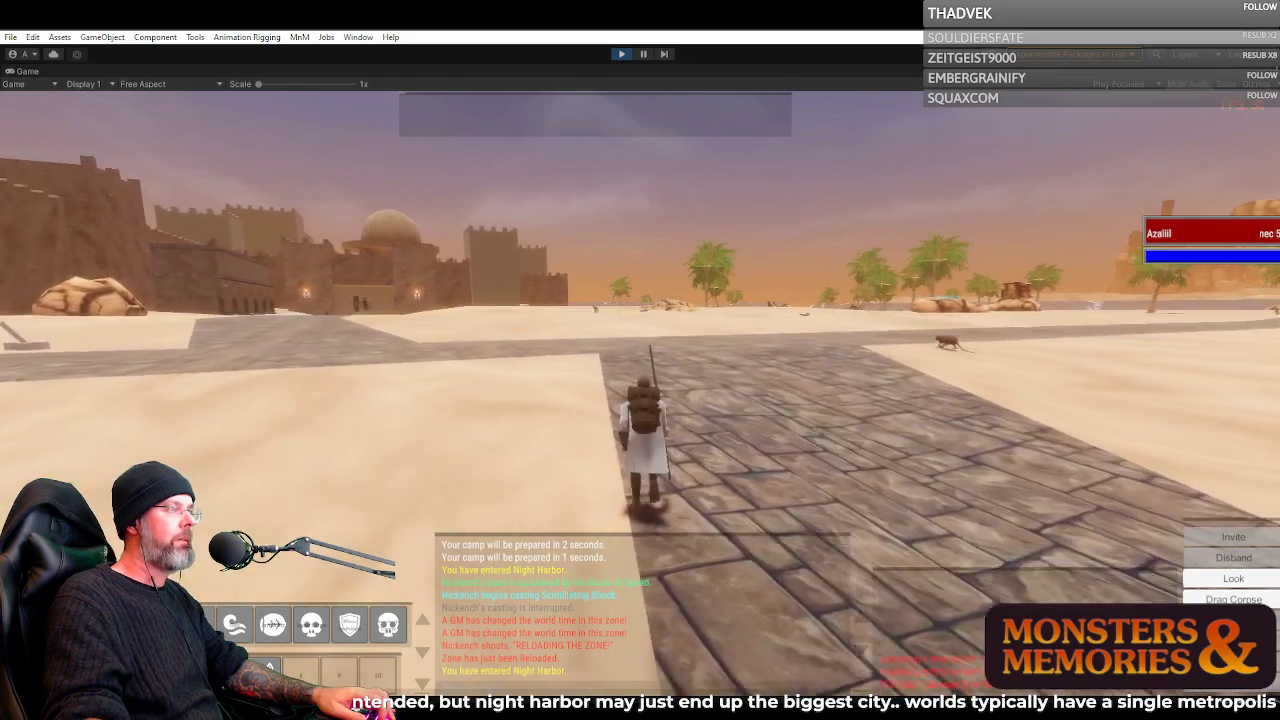
pyautogui.press('w')
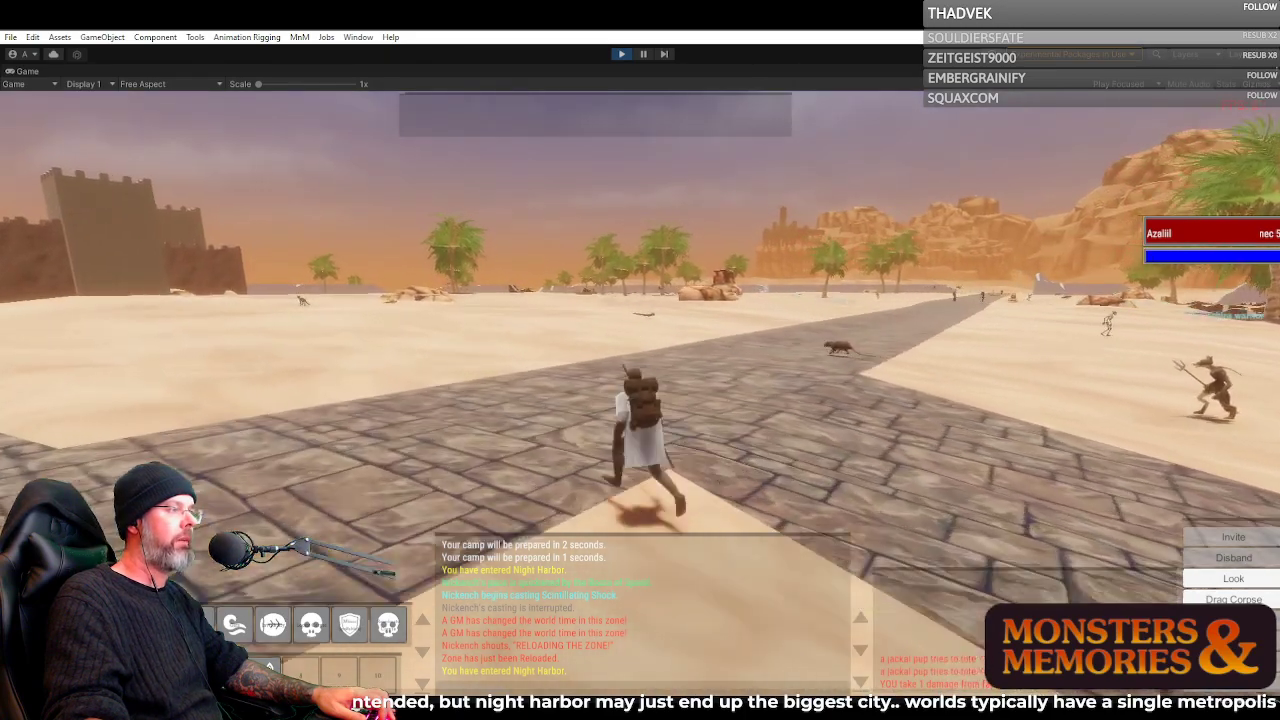
# Follow the paved road past the large rat and the snake toward the distant palms and cliffs
pyautogui.press('w')
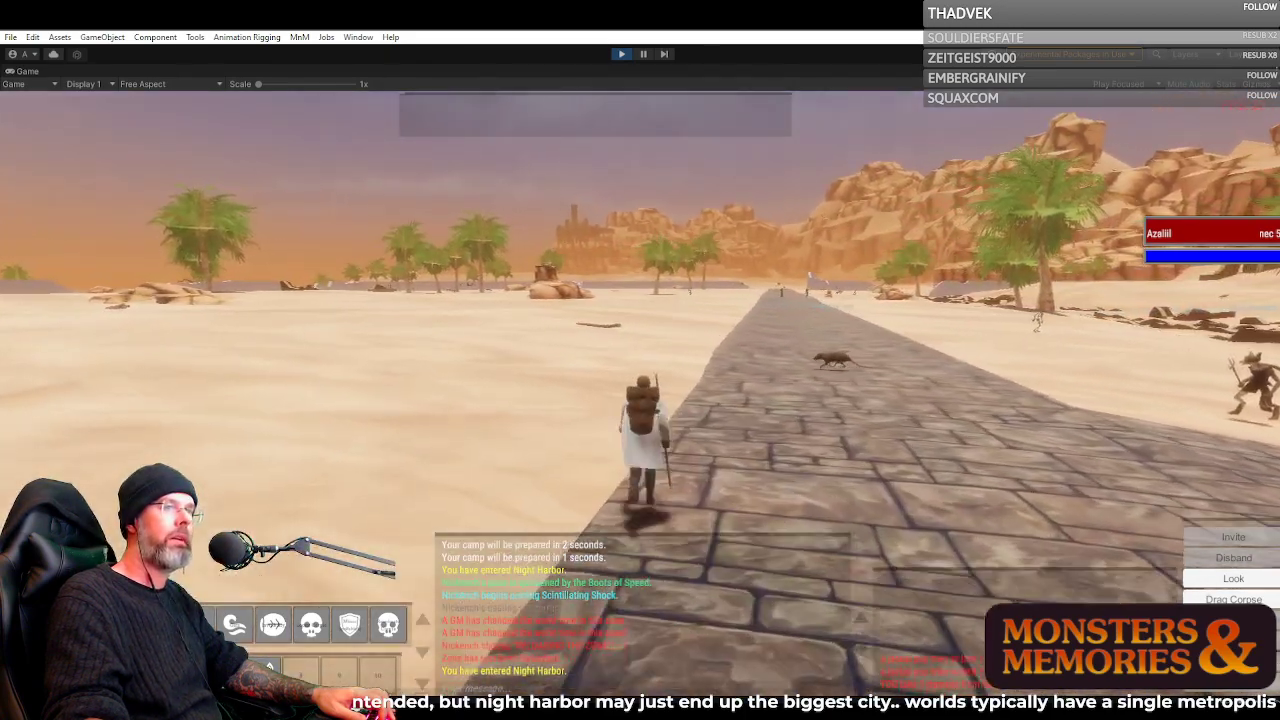
pyautogui.press('w')
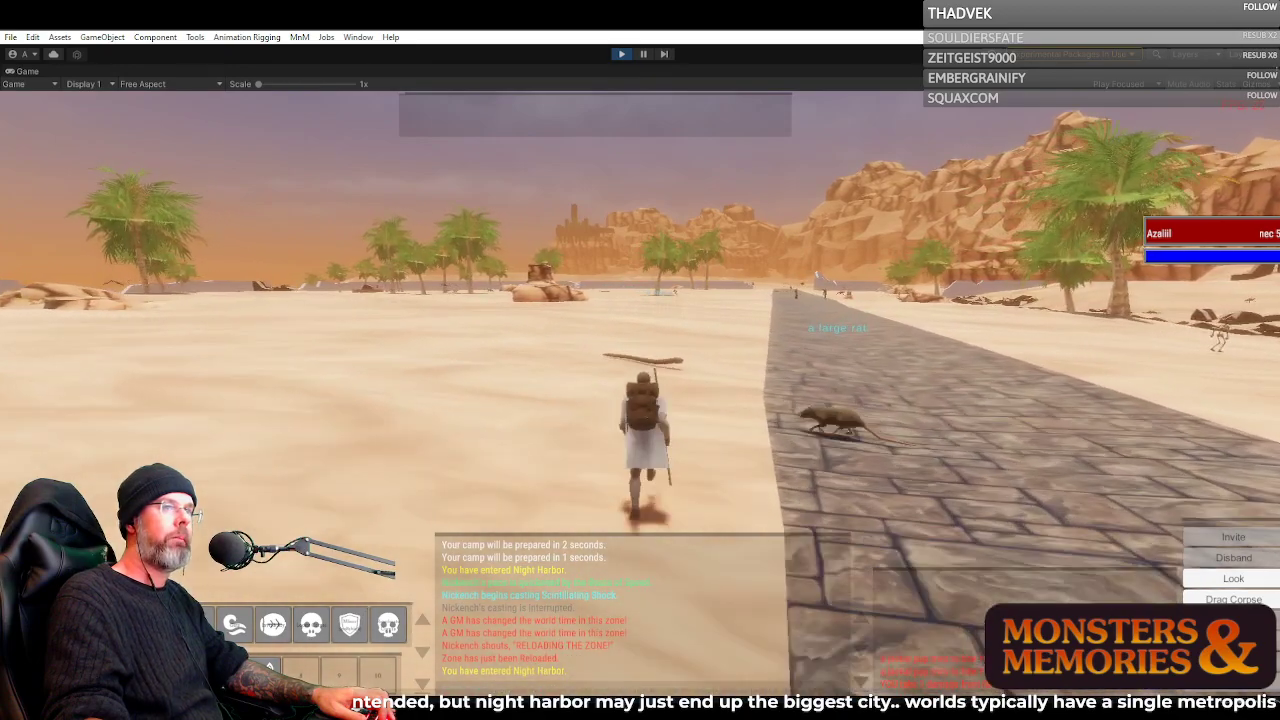
pyautogui.press('w')
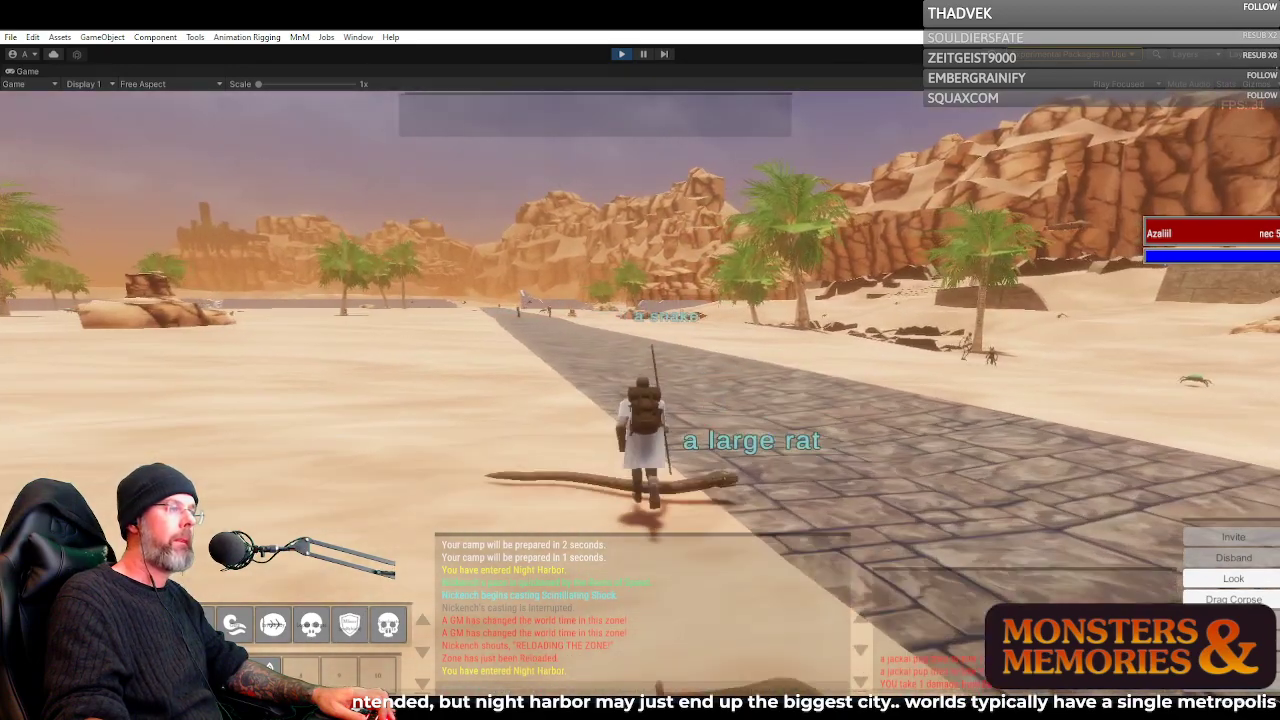
pyautogui.press('w')
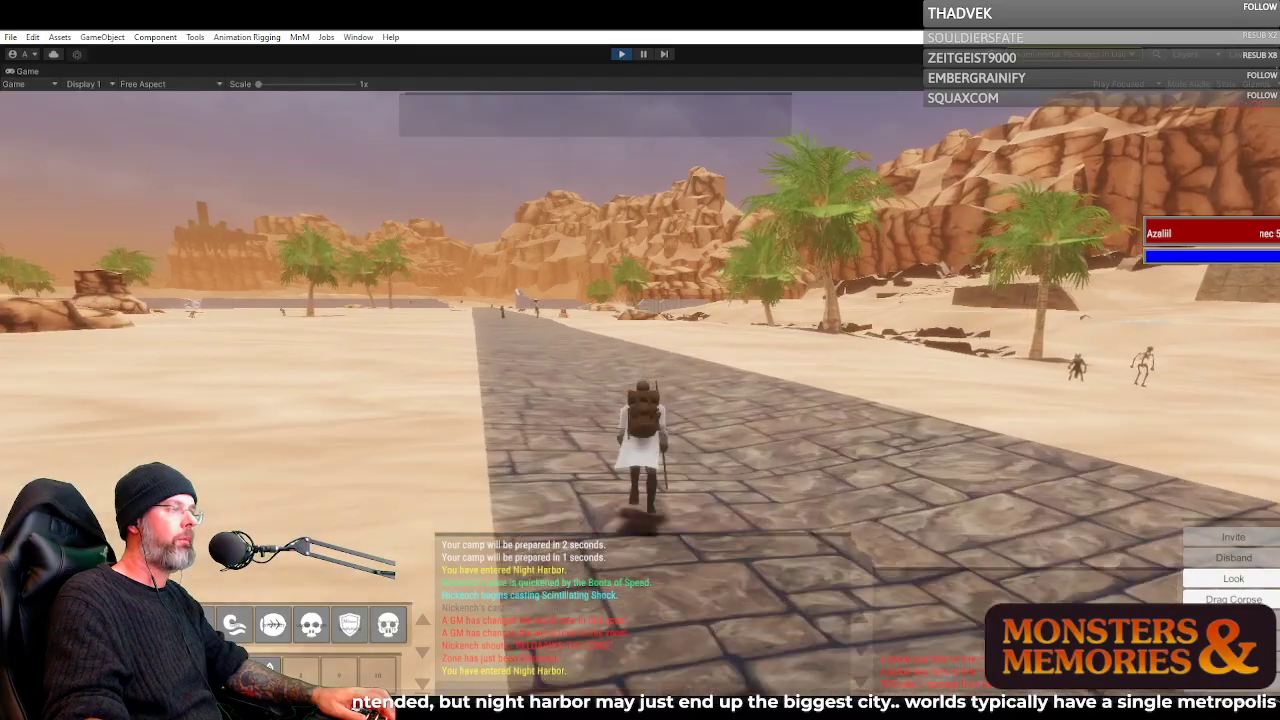
pyautogui.press('w')
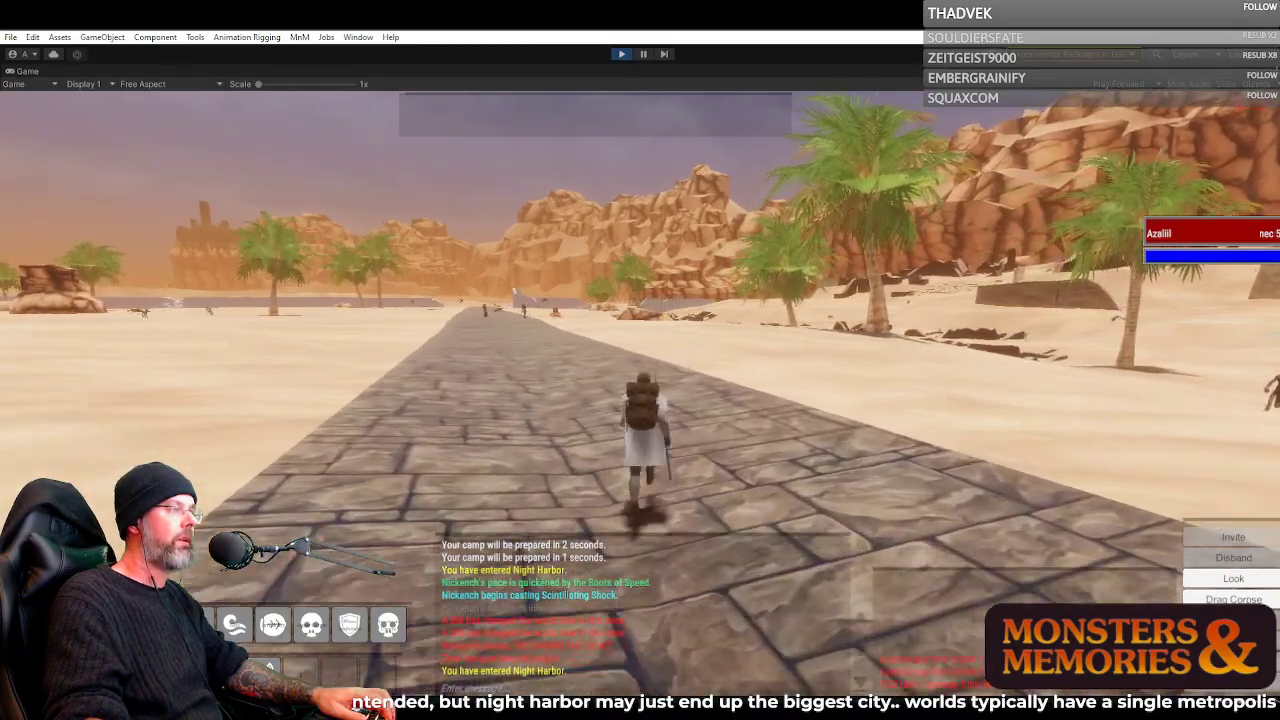
# Continue along the paved desert road up to the two characters standing near the small roadside shrine
pyautogui.press('w')
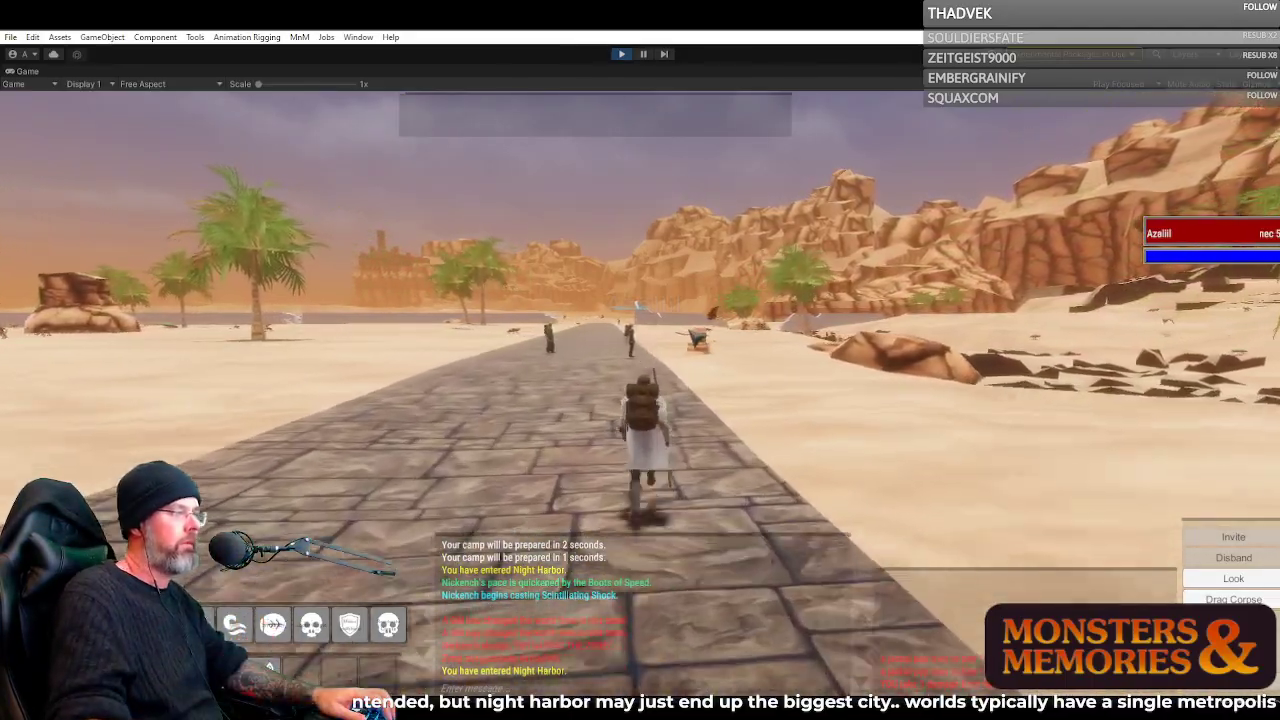
pyautogui.press('a')
pyautogui.press('d')
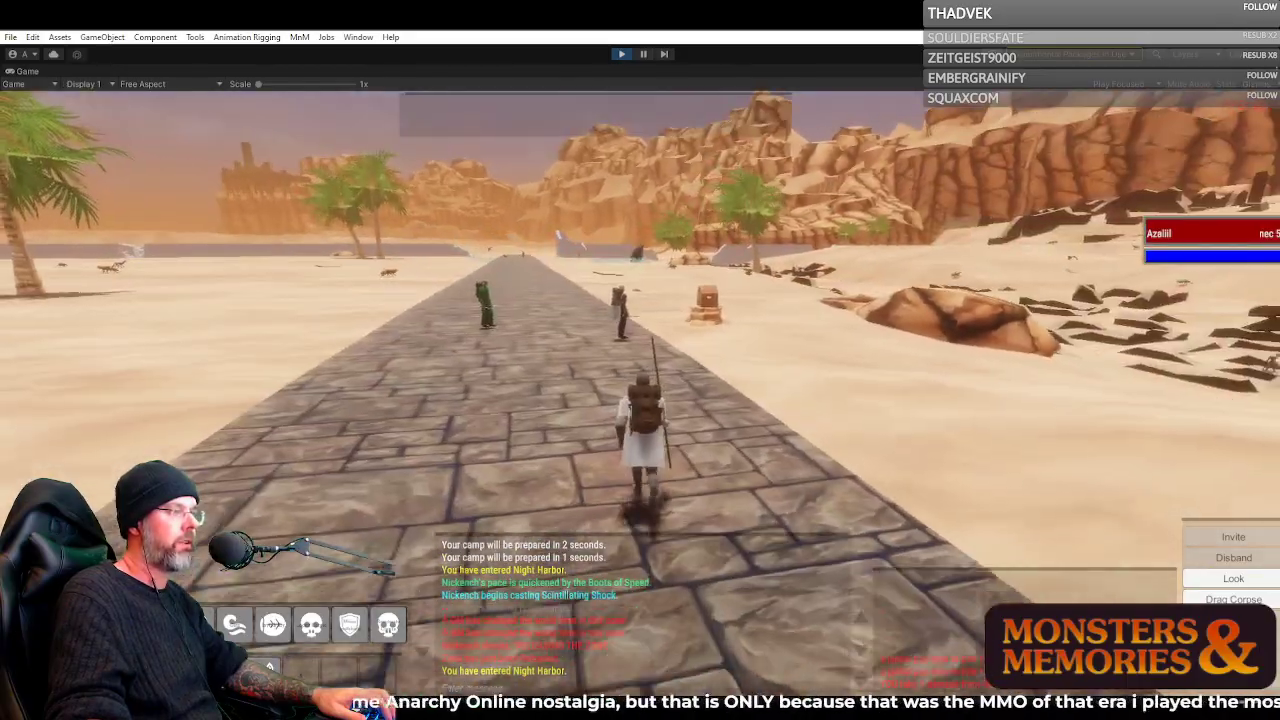
pyautogui.press('d')
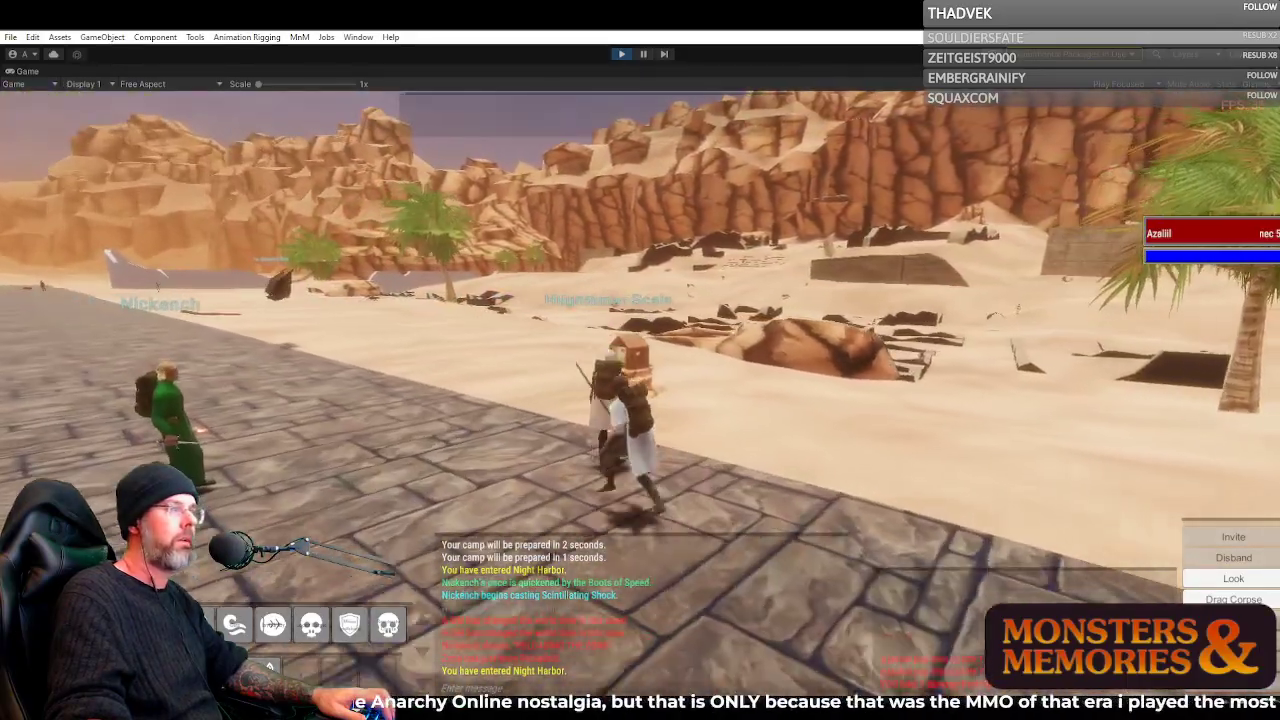
# Turn off the road between the two characters and inspect the candle inside the small shrine up close
pyautogui.press('a')
pyautogui.press('d')
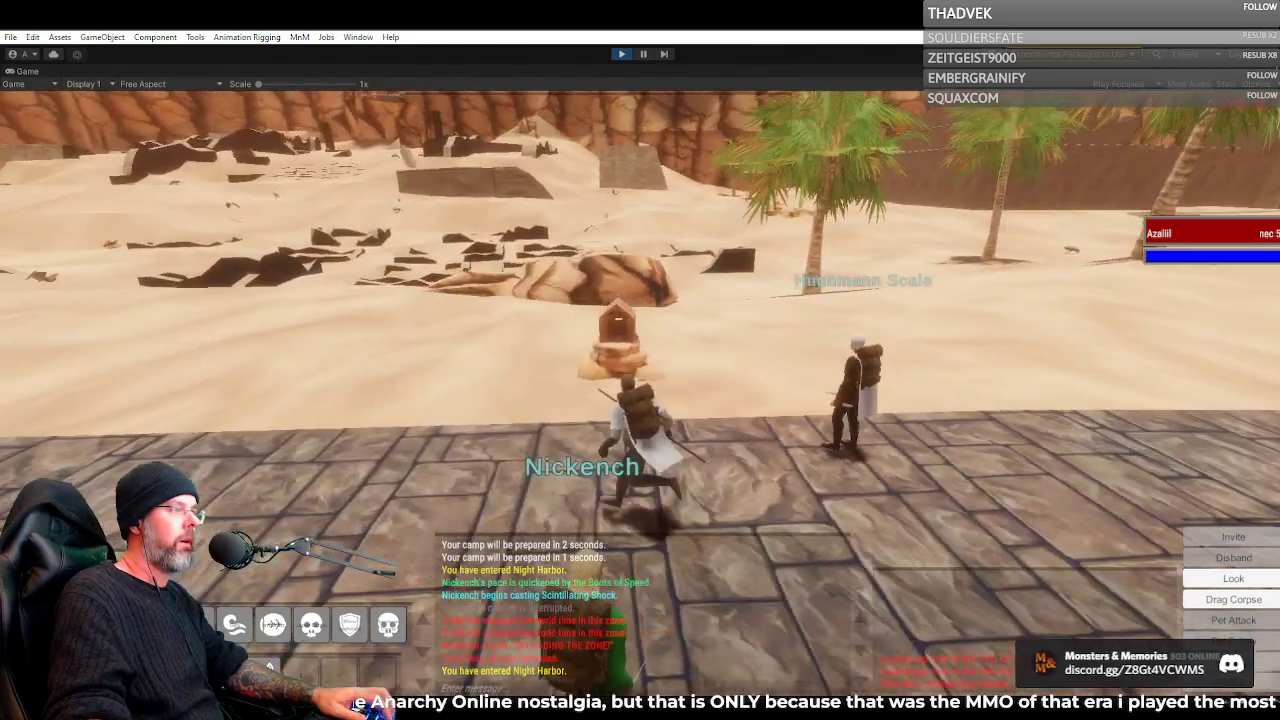
pyautogui.scroll(5, 640, 400)
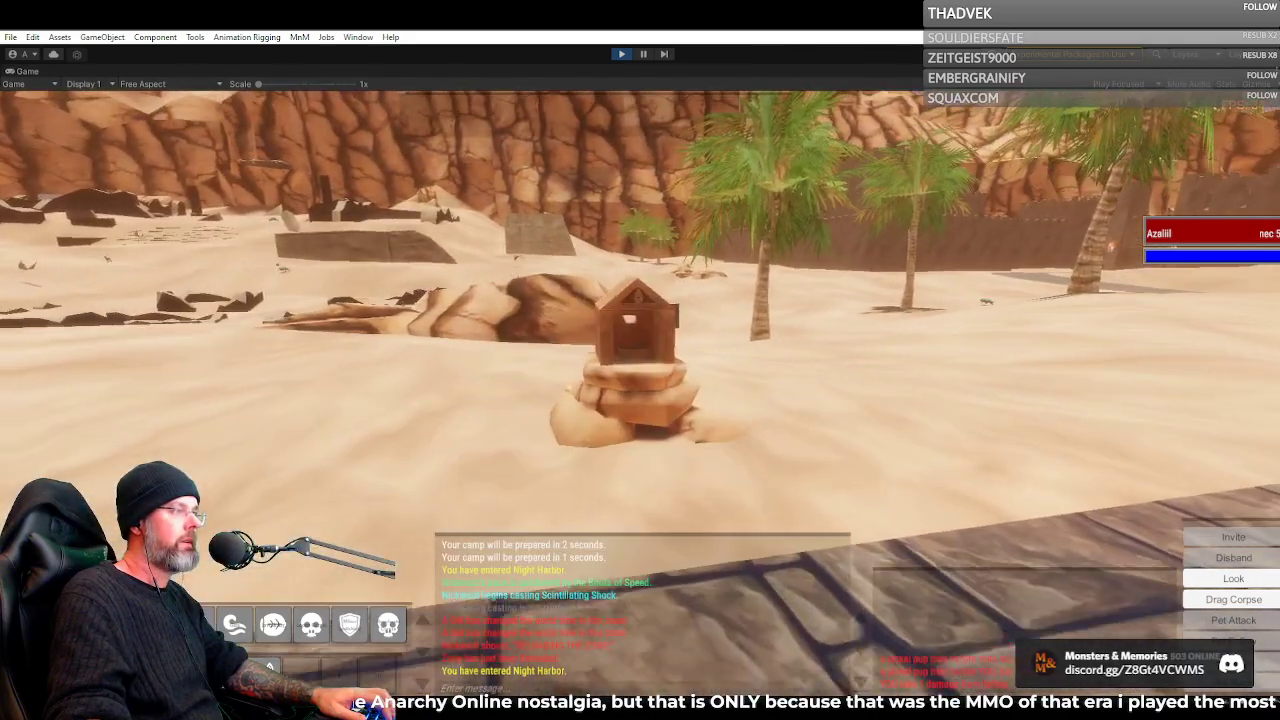
pyautogui.press('w')
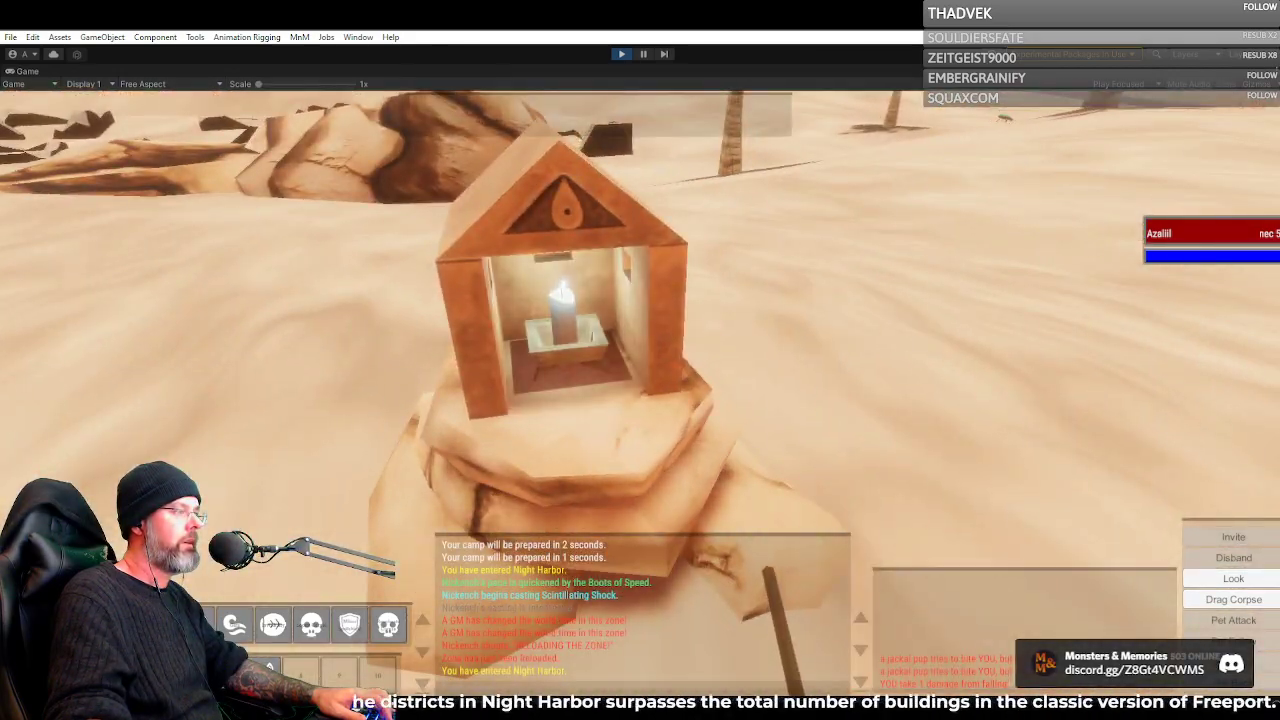
# Return to the paved road and run past the palms toward the skeleton standing at the roadside
pyautogui.press('a')
pyautogui.scroll(-5, 640, 400)
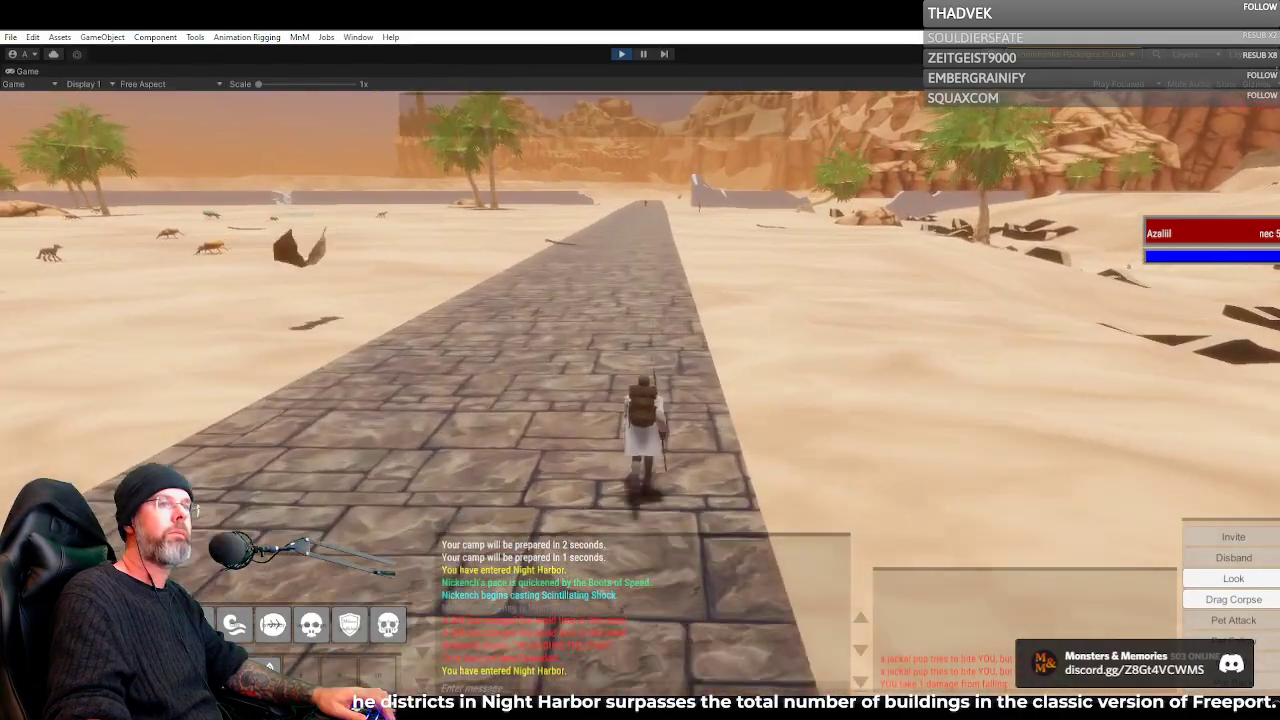
pyautogui.press('w')
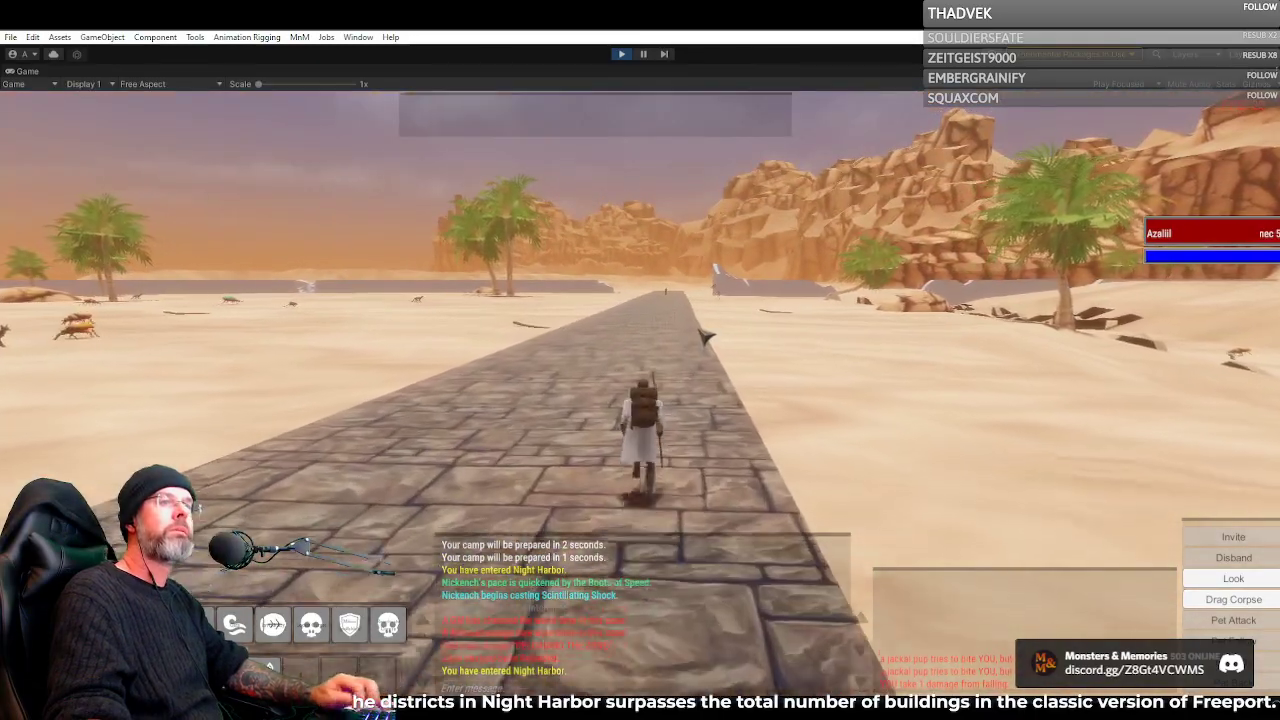
pyautogui.press('w')
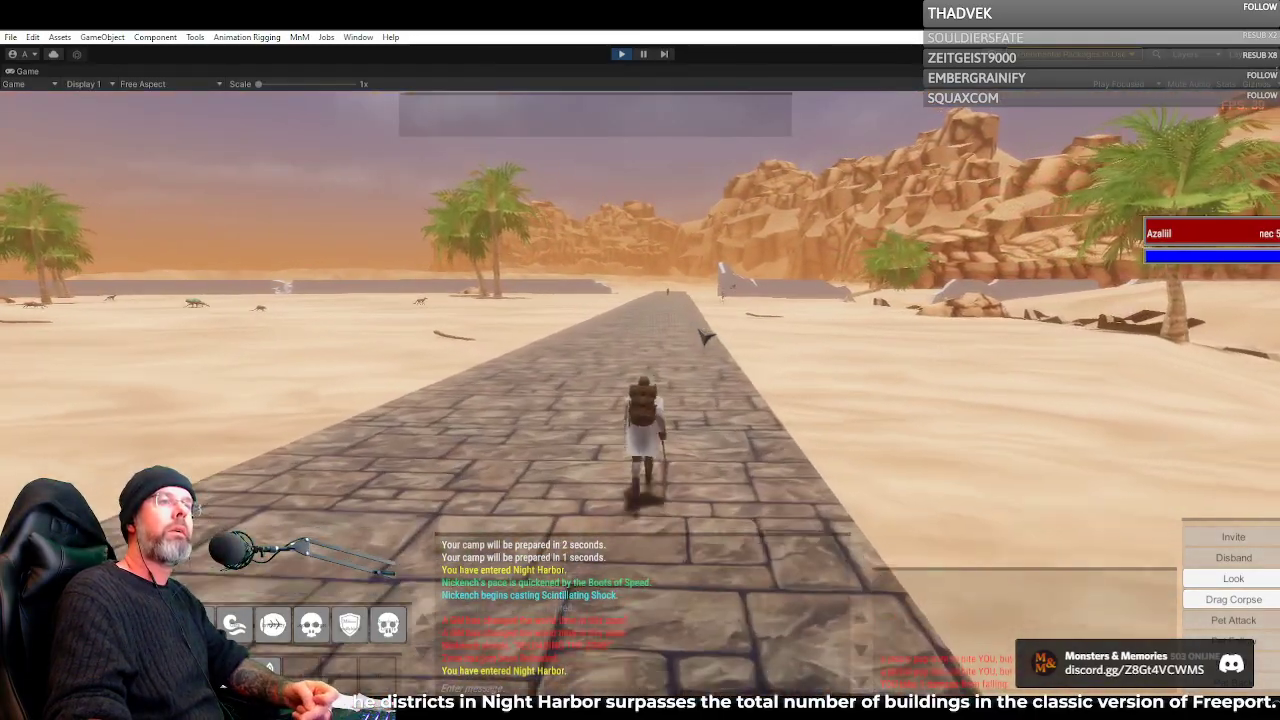
pyautogui.press('w')
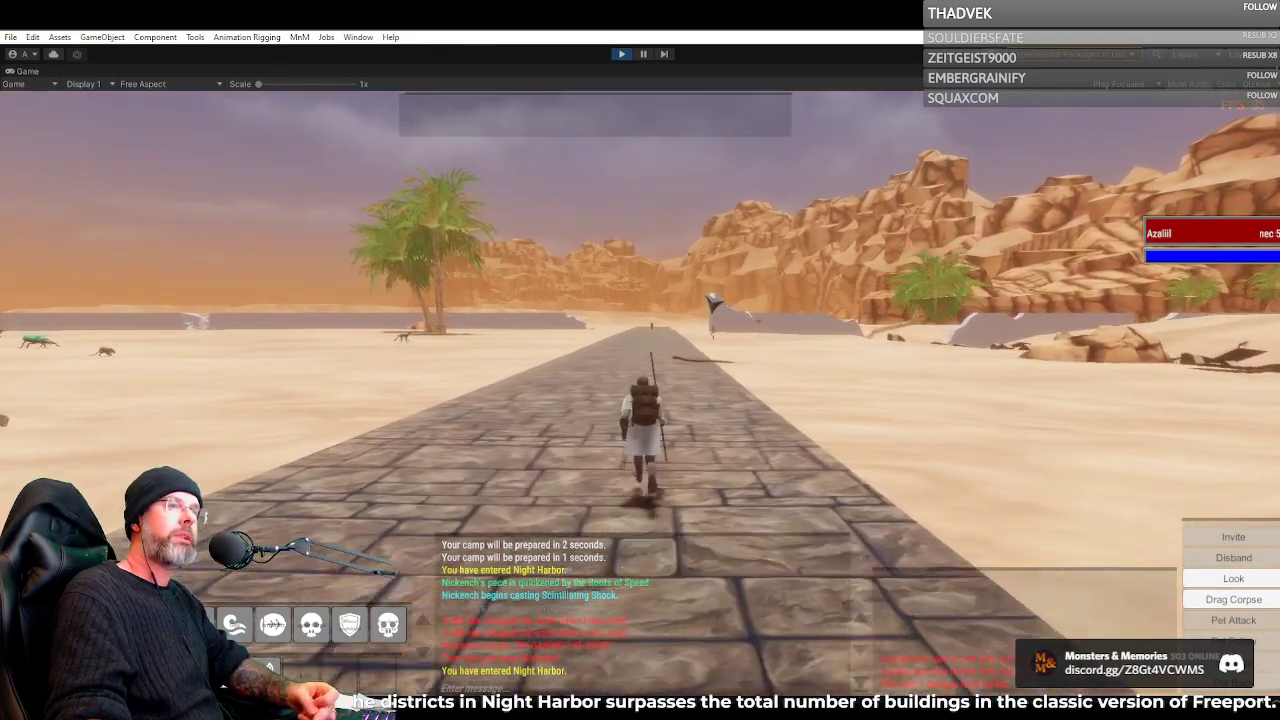
pyautogui.press('w')
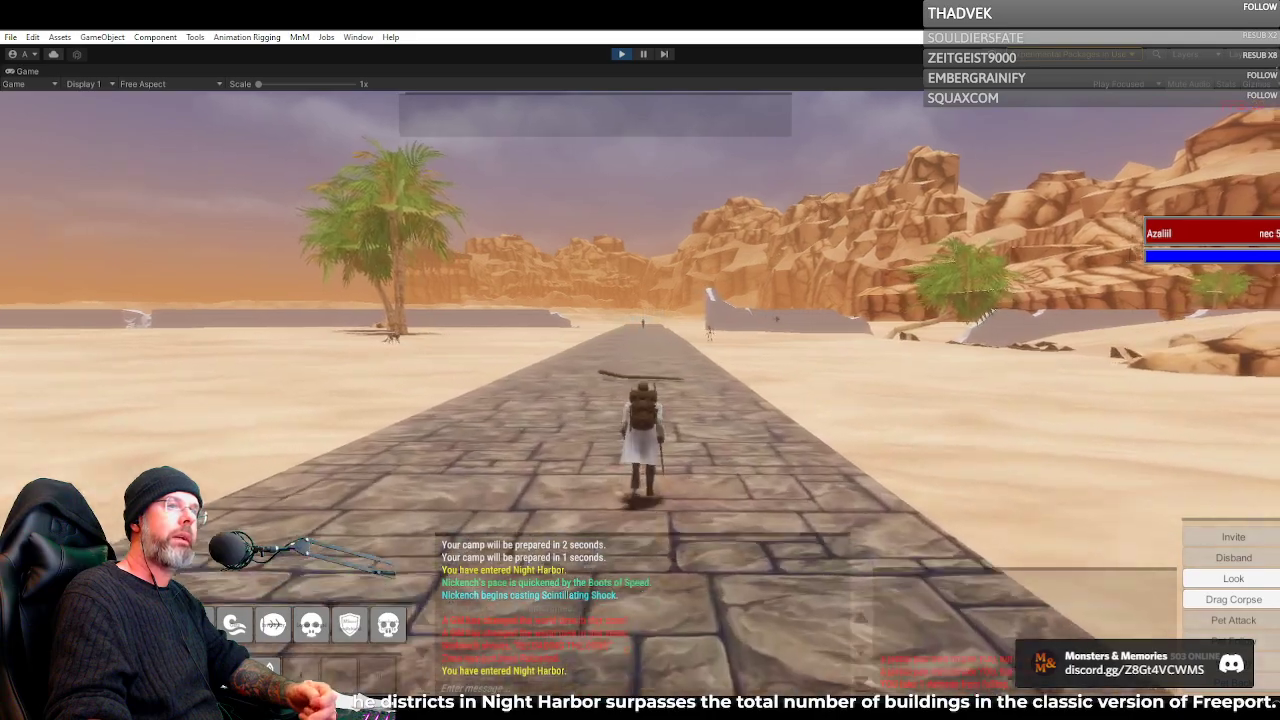
pyautogui.press('w')
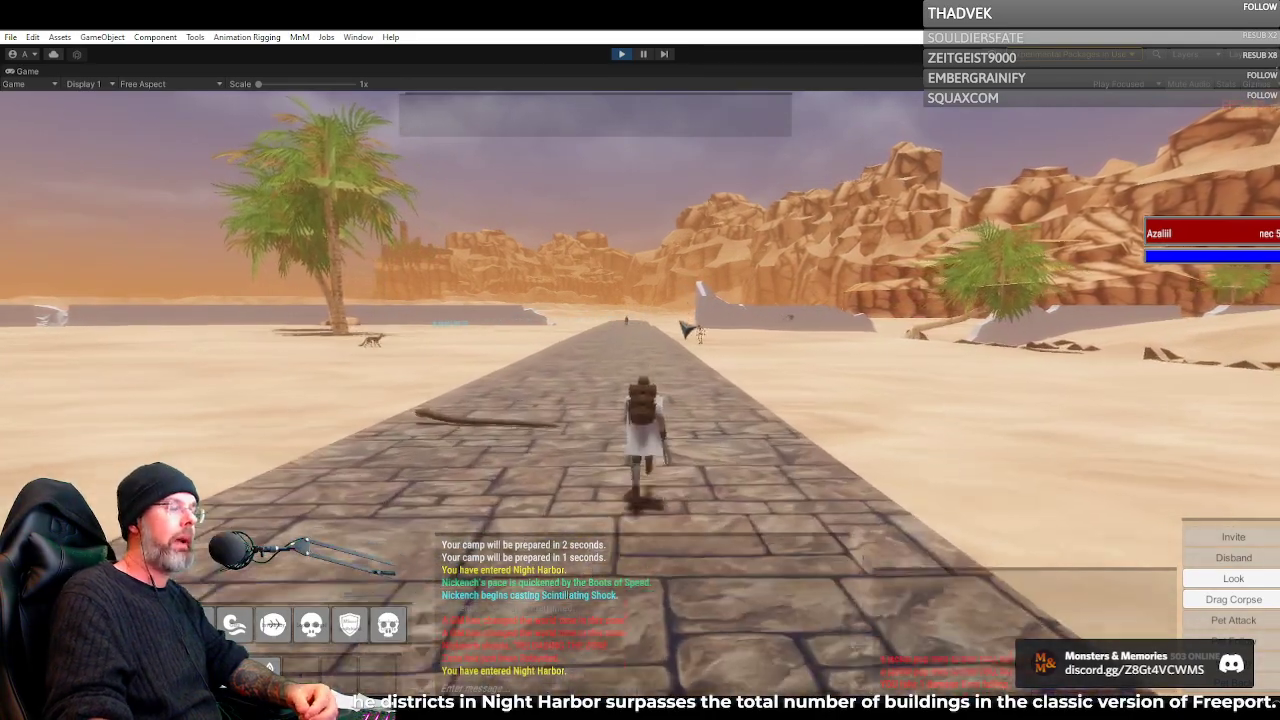
pyautogui.press('w')
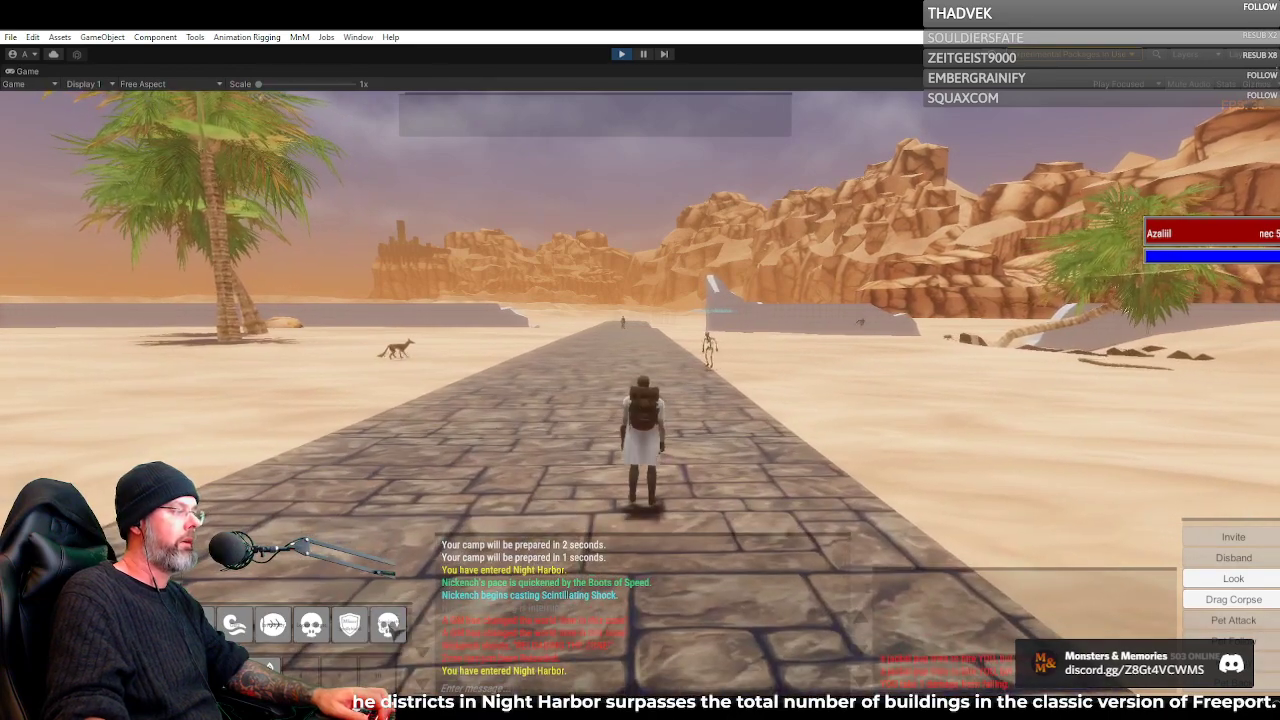
# Cast Reanimate Corpse to summon a skeletal minion and follow it into its fight with the rotting skeleton
pyautogui.moveTo(557, 515); pyautogui.dragTo(839, 516)
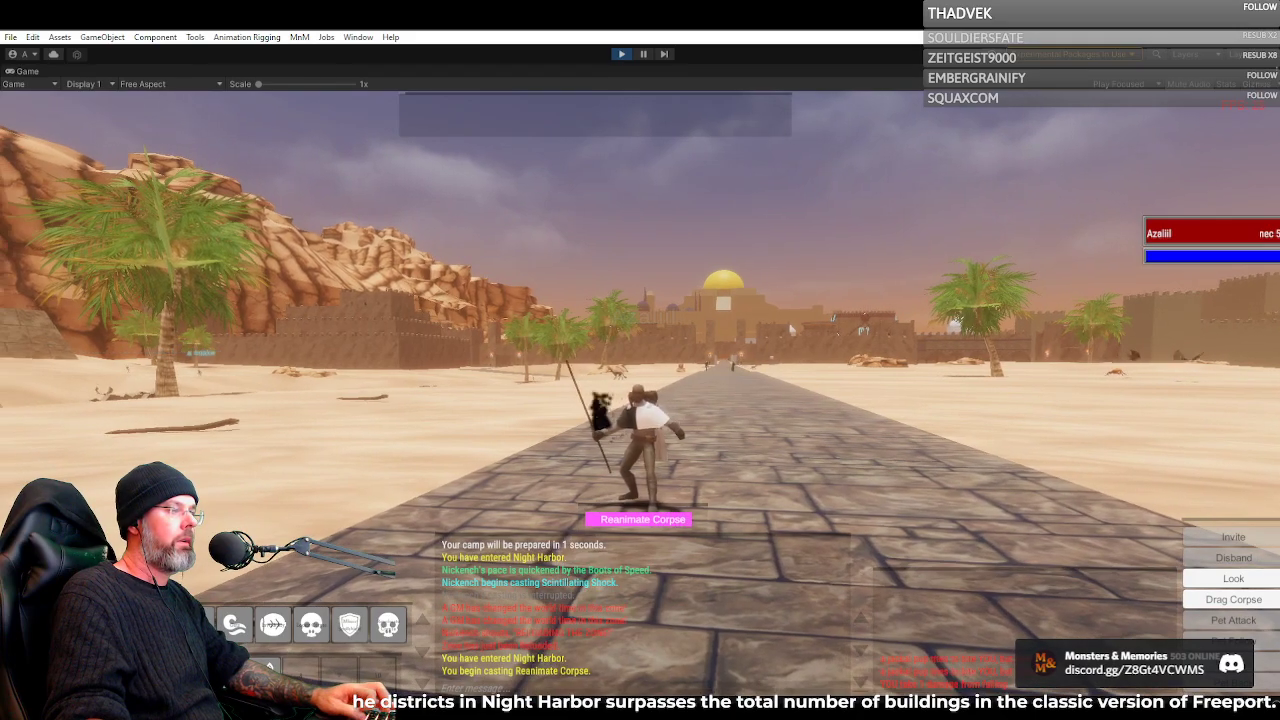
pyautogui.moveTo(791, 329); pyautogui.dragTo(643, 459)
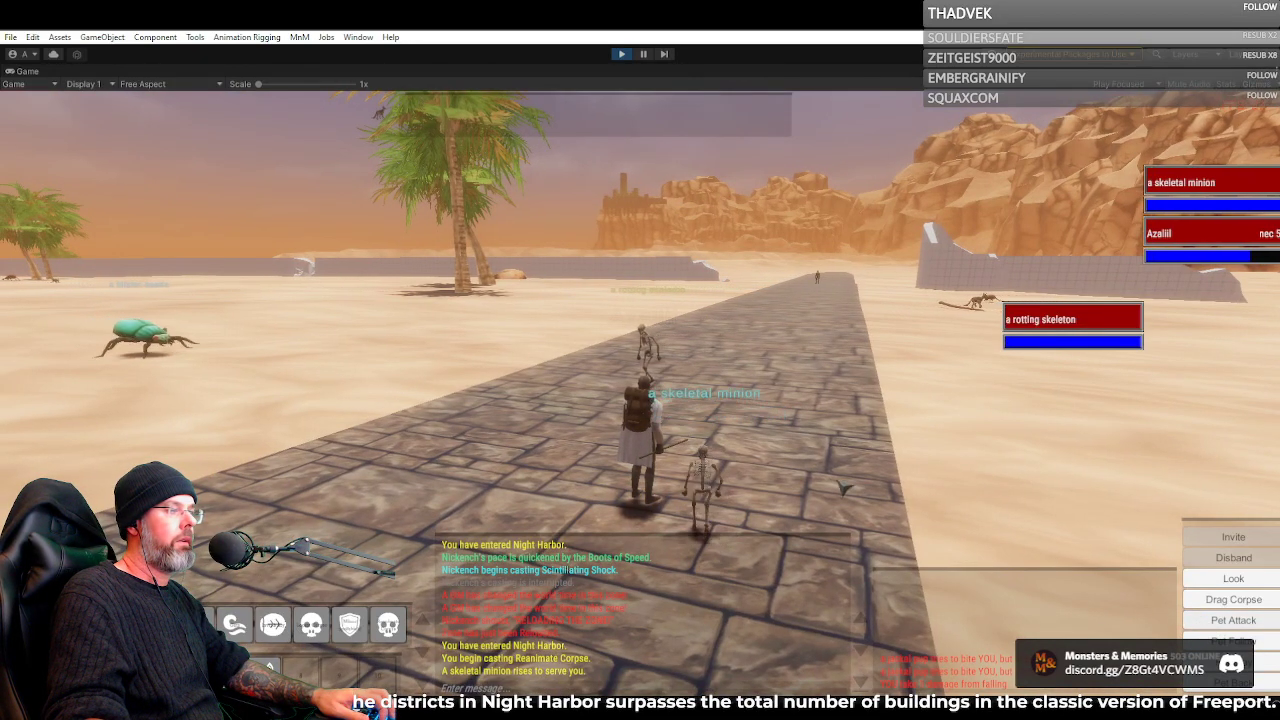
pyautogui.press('w')
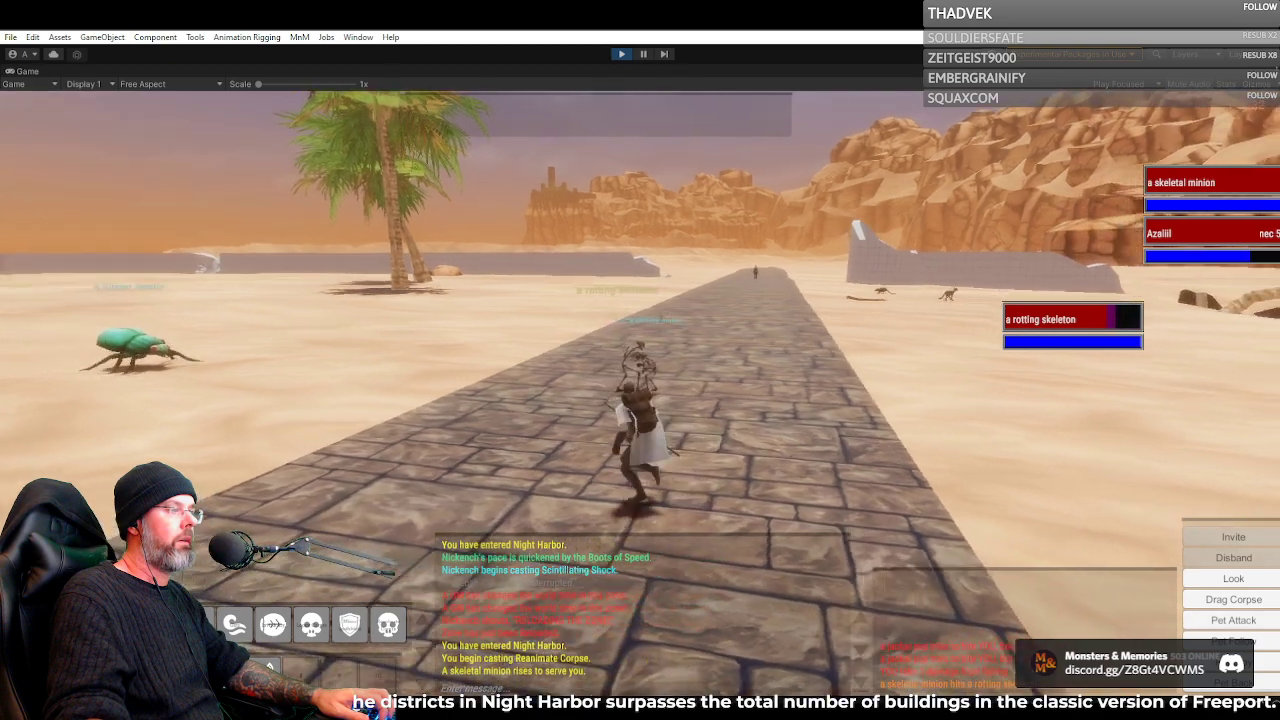
pyautogui.scroll(3, 640, 390)
pyautogui.scroll(5, 640, 390)
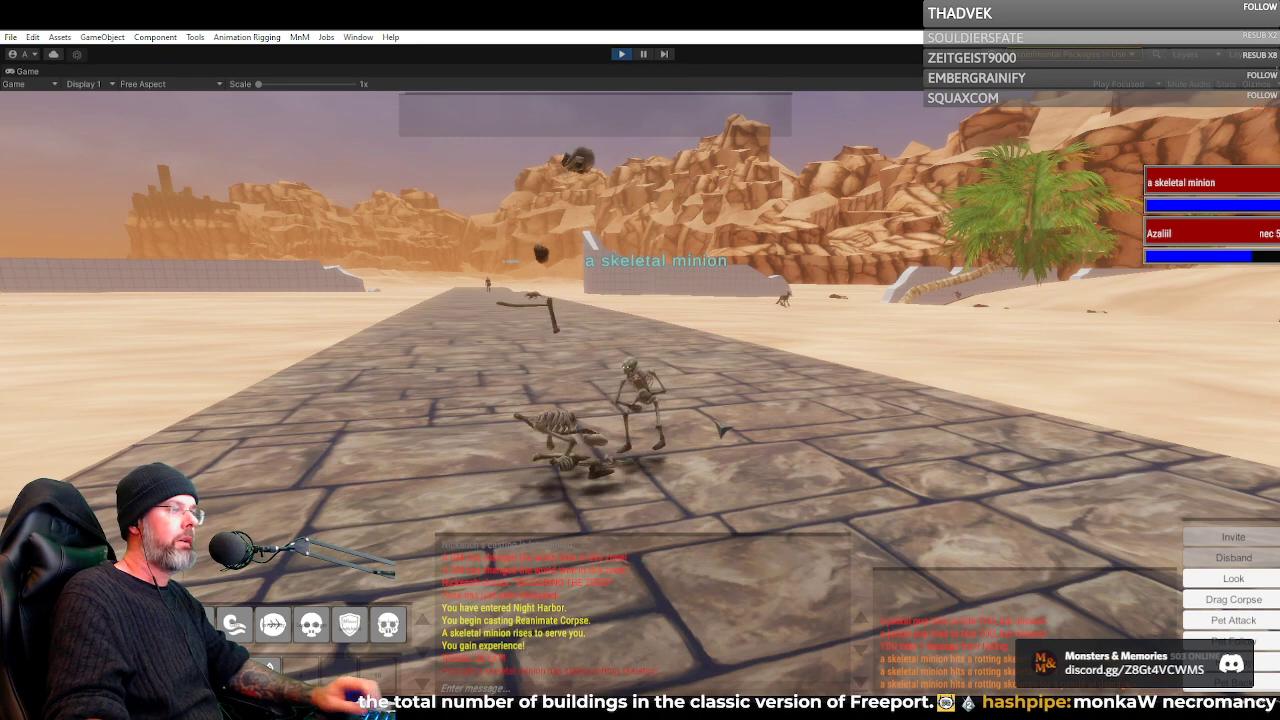
# Loot both items from the rotting skeleton's corpse and move on along the road
pyautogui.rightClick(582, 468)
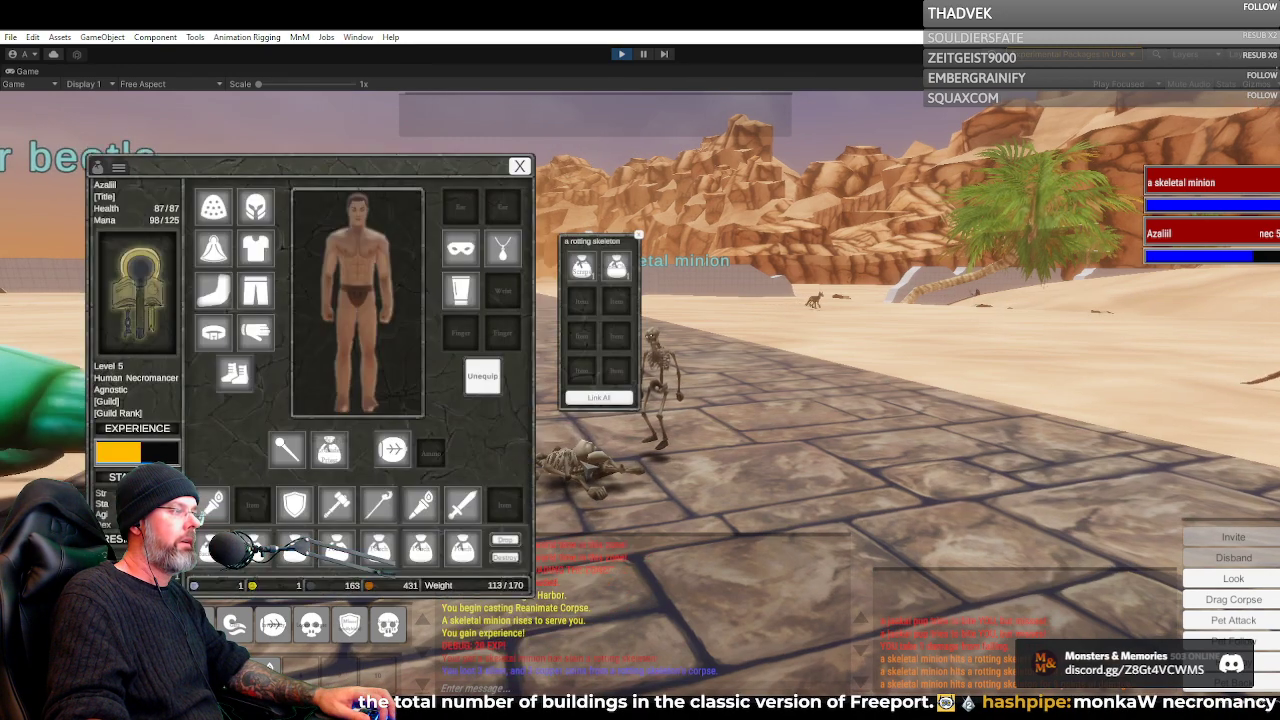
pyautogui.rightClick(586, 270)
pyautogui.rightClick(615, 269)
pyautogui.press('w')
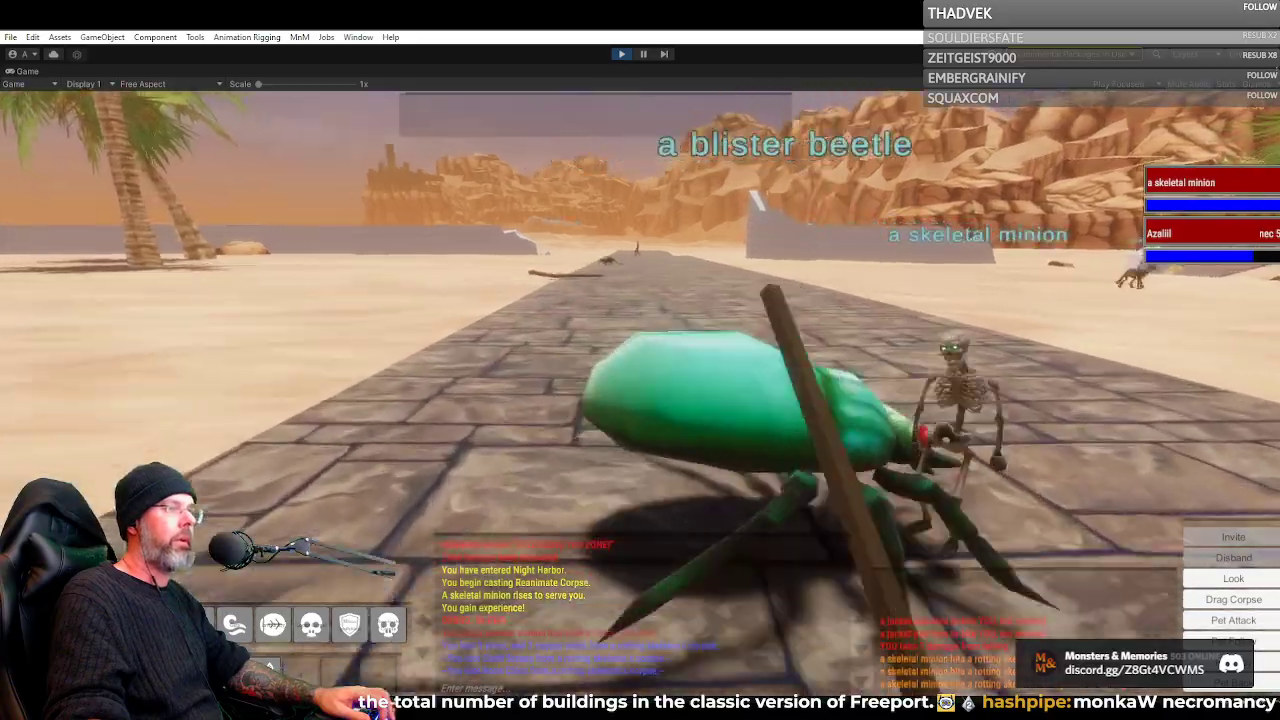
# Run down the road past the blister beetle, surveying the half-buried ruins and cliffs beside it
pyautogui.scroll(-5, 640, 400)
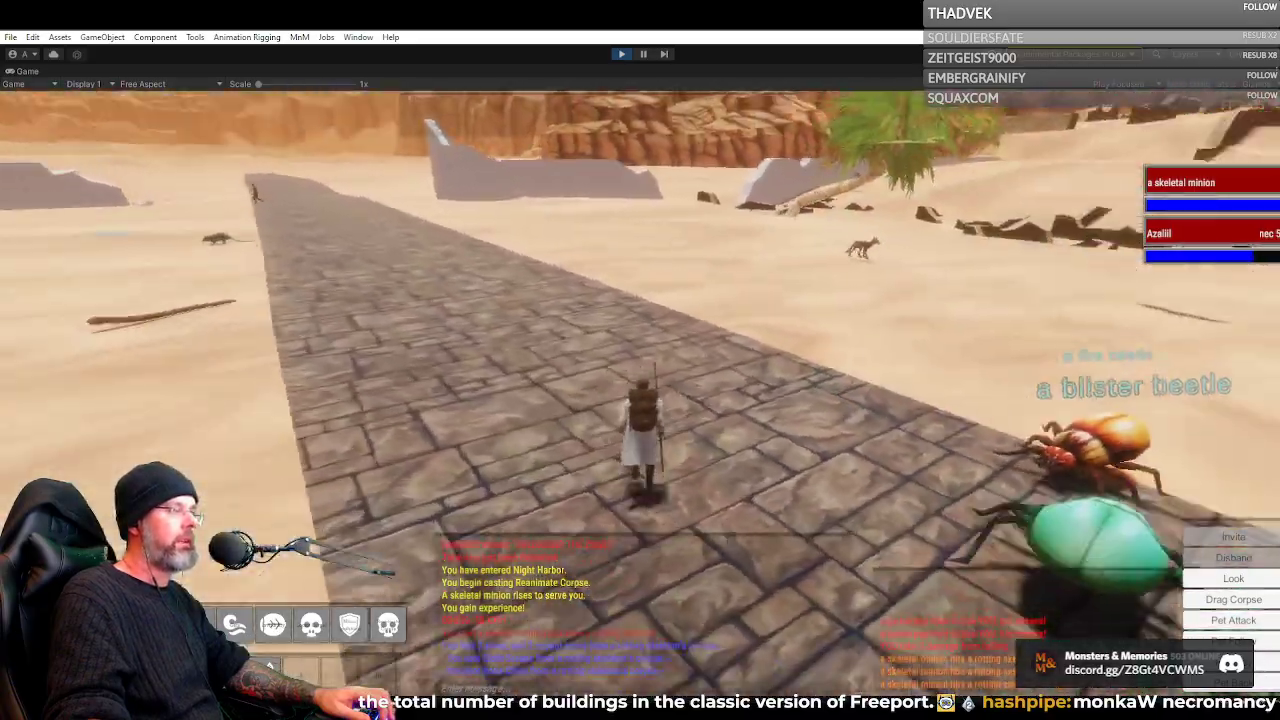
pyautogui.press('w')
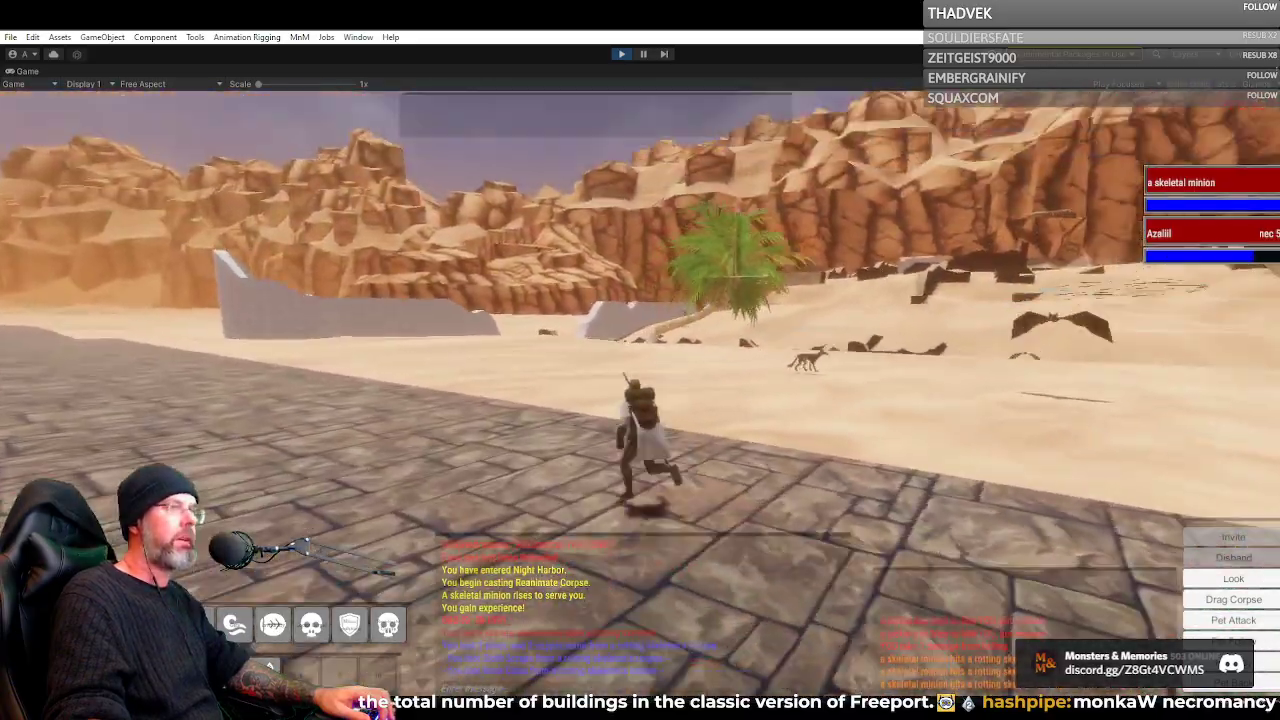
pyautogui.press('w')
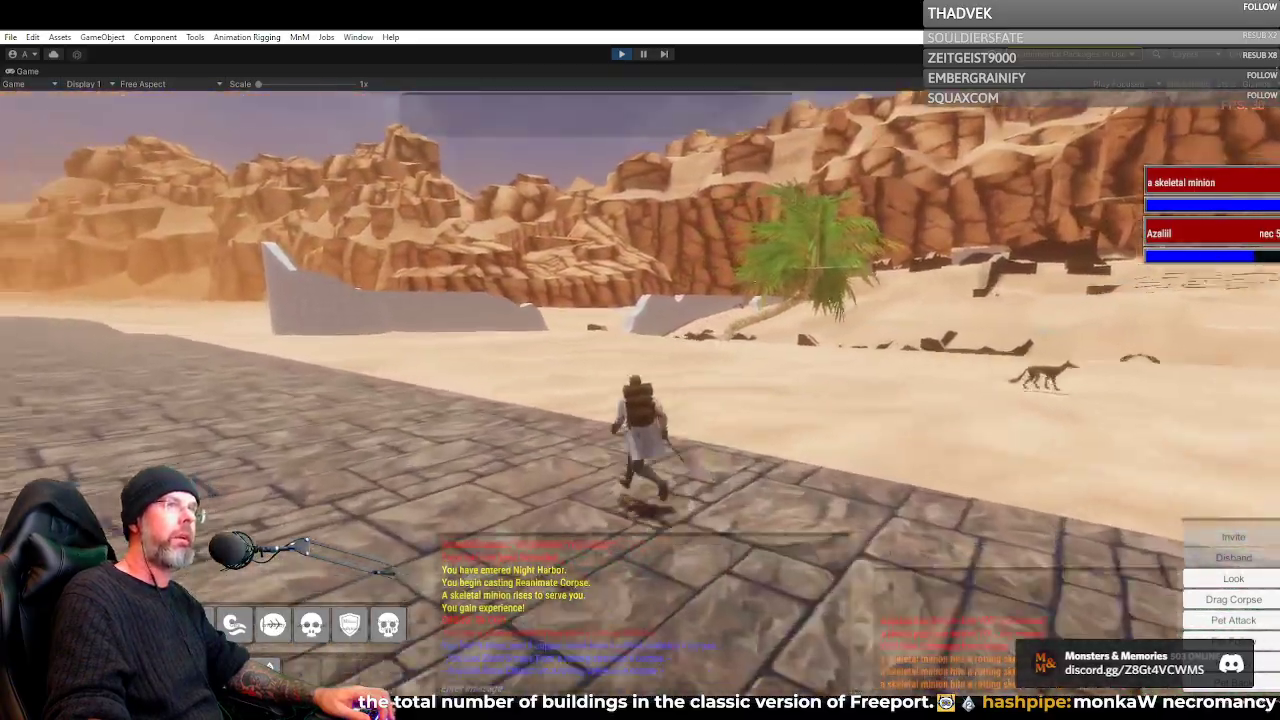
pyautogui.press('w')
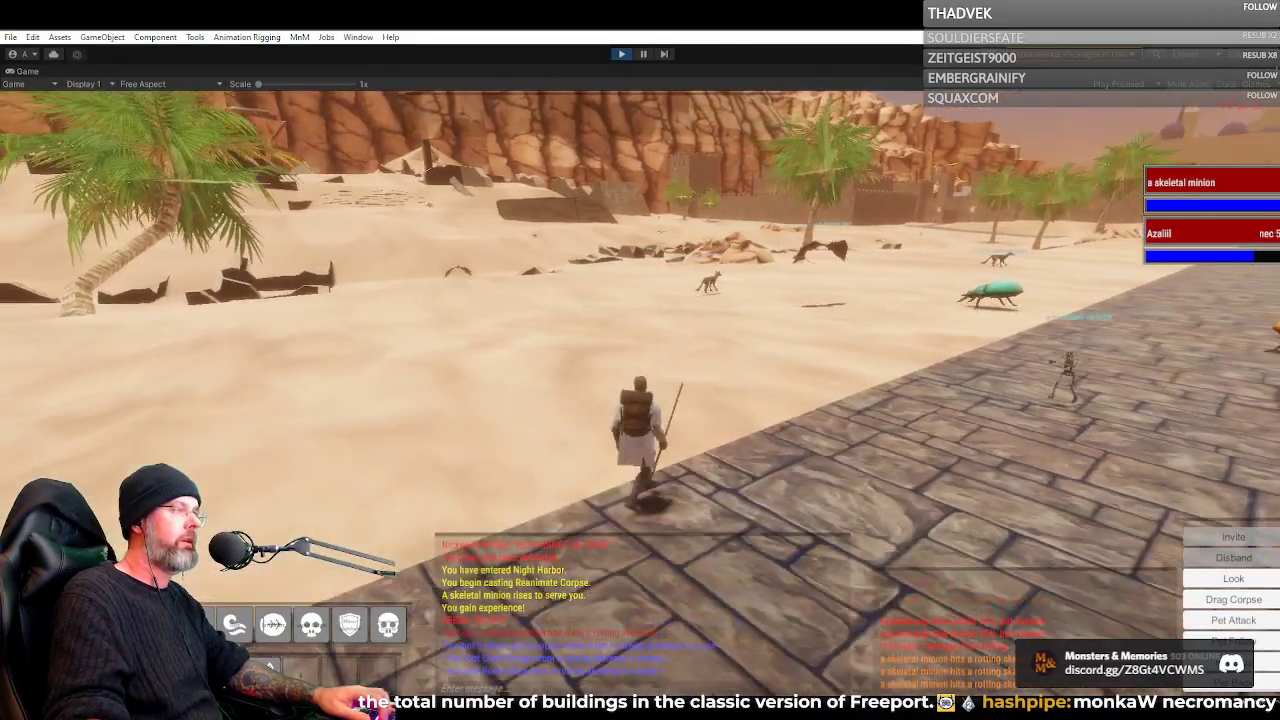
# Follow the paved road through the gap in the broken grey wall and cross into the Shaded Dunes zone
pyautogui.press('w')
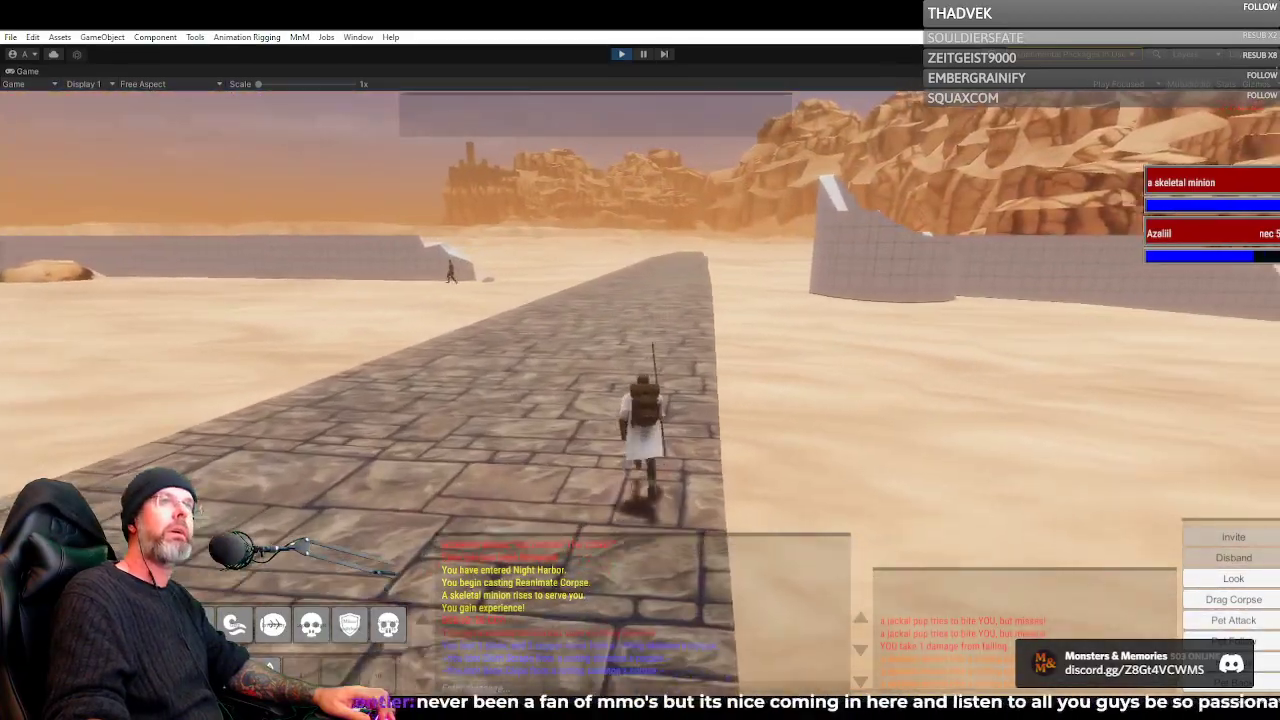
pyautogui.press('w')
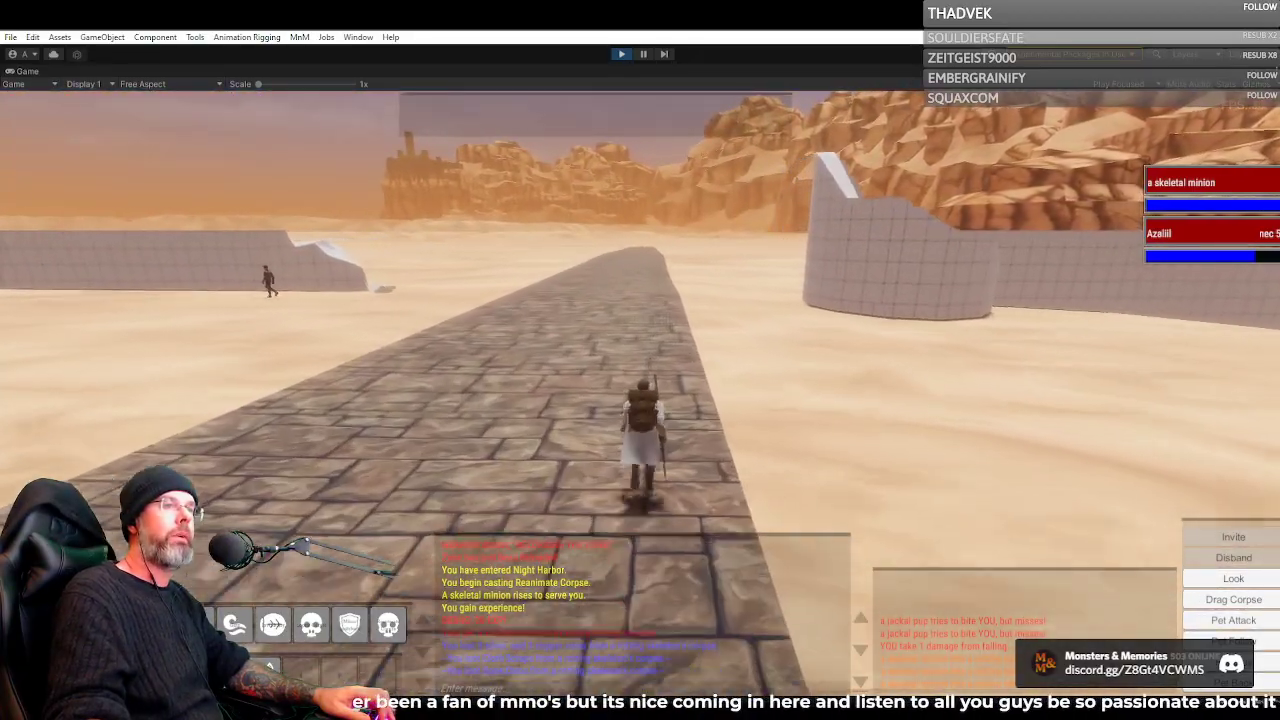
pyautogui.press('w')
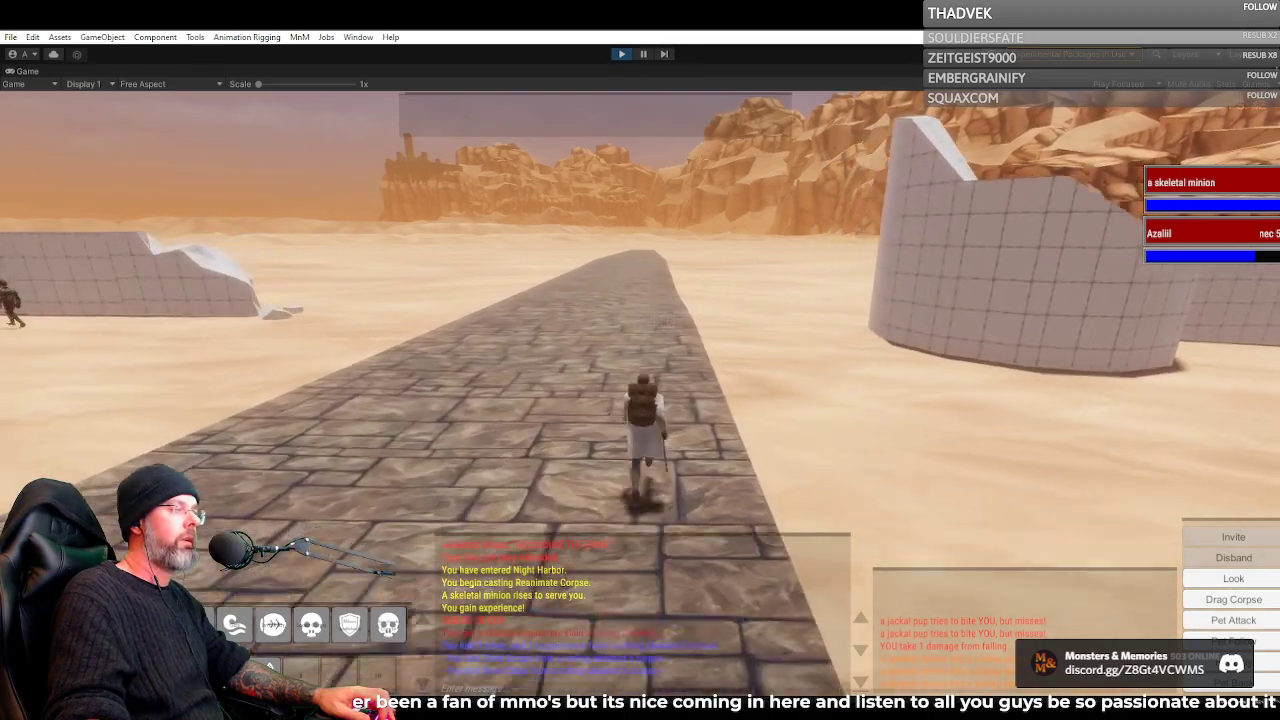
pyautogui.press('w')
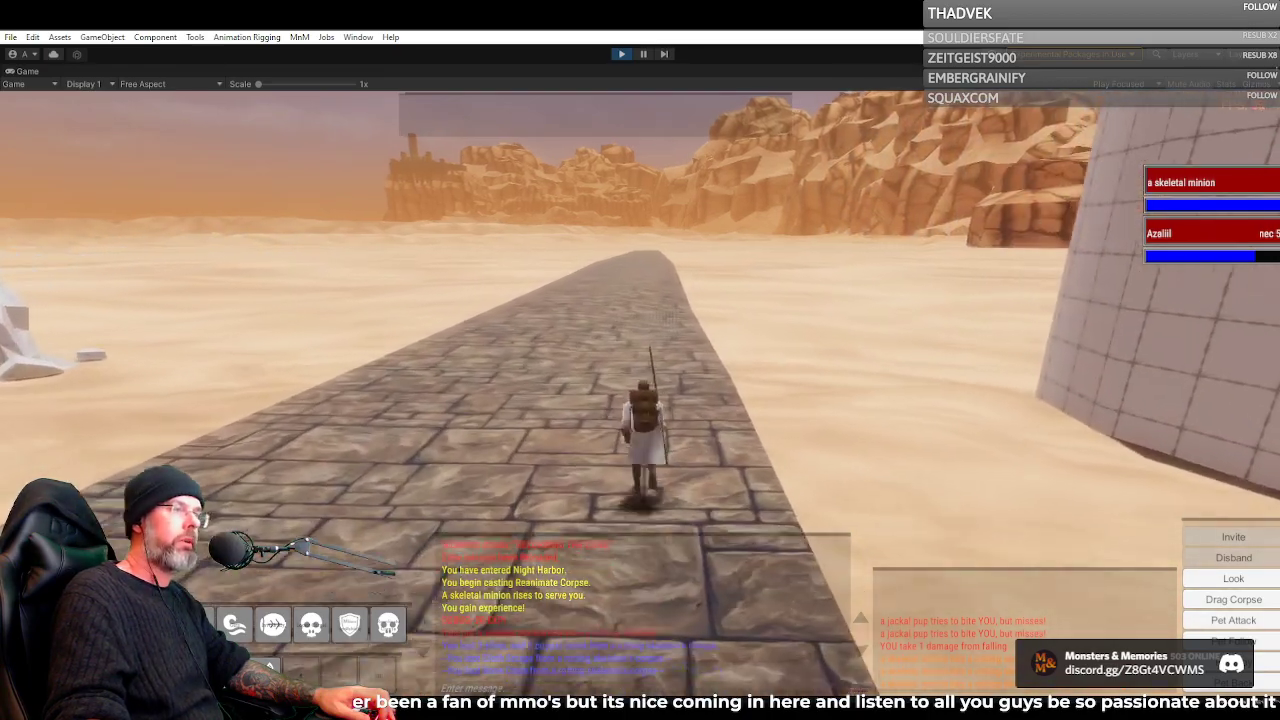
pyautogui.press('w')
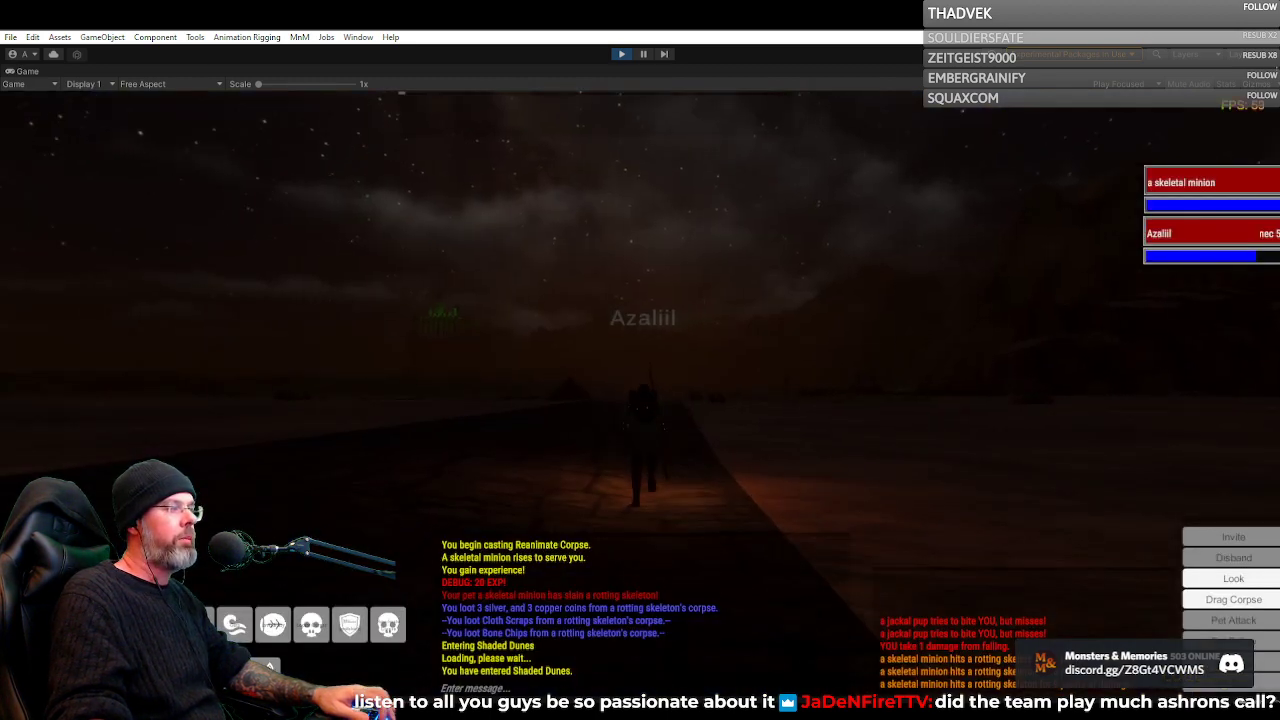
# Turn back on the dark road to examine the distant lit city and the surrounding night dunes
pyautogui.press('w')
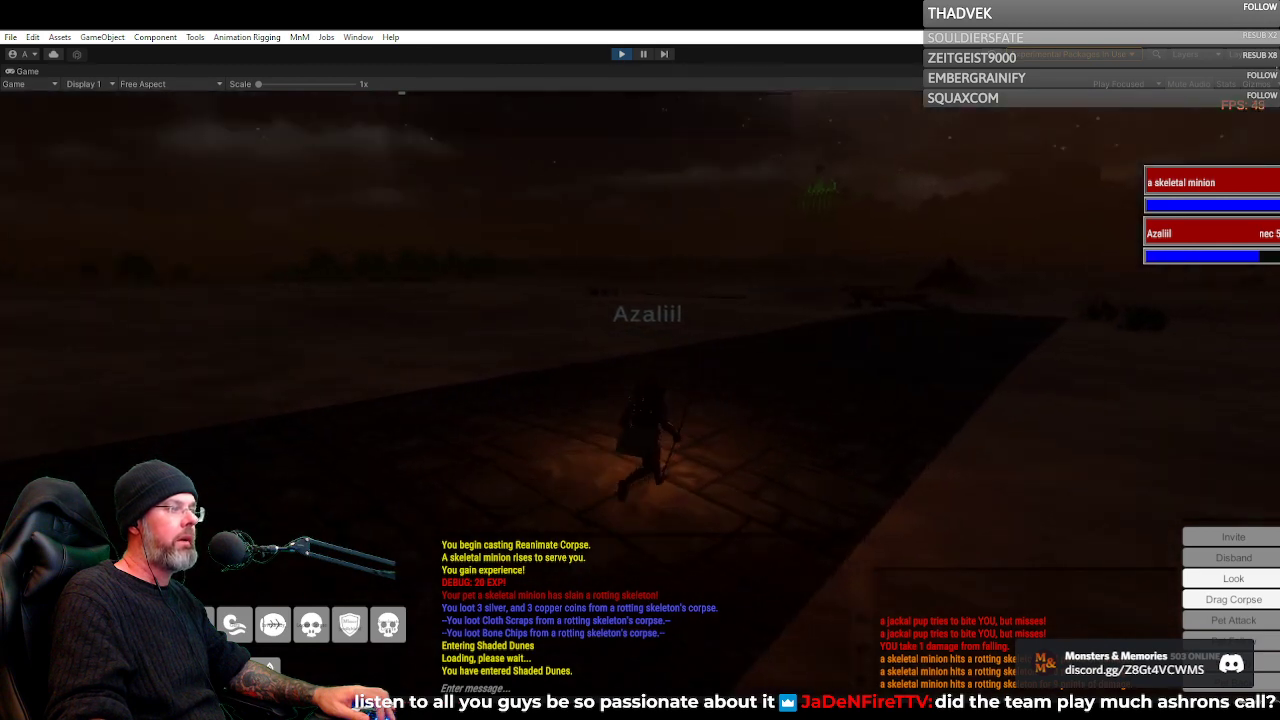
pyautogui.press('w')
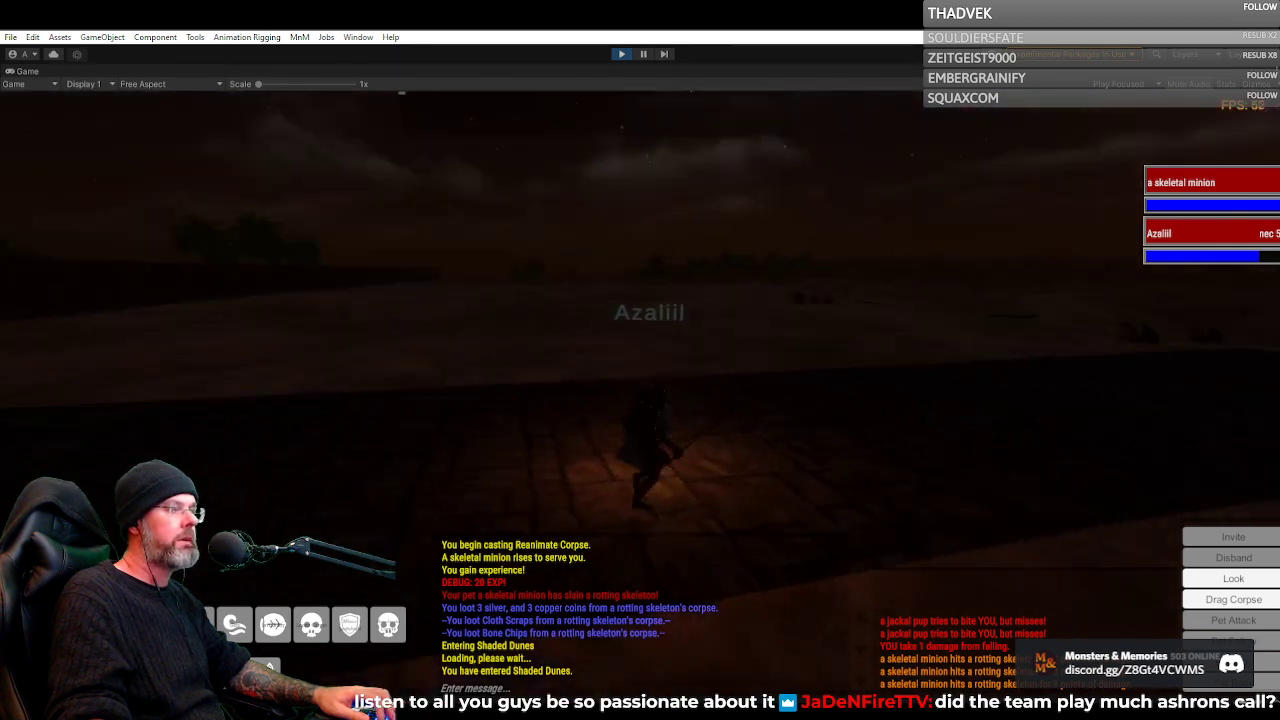
pyautogui.press('w')
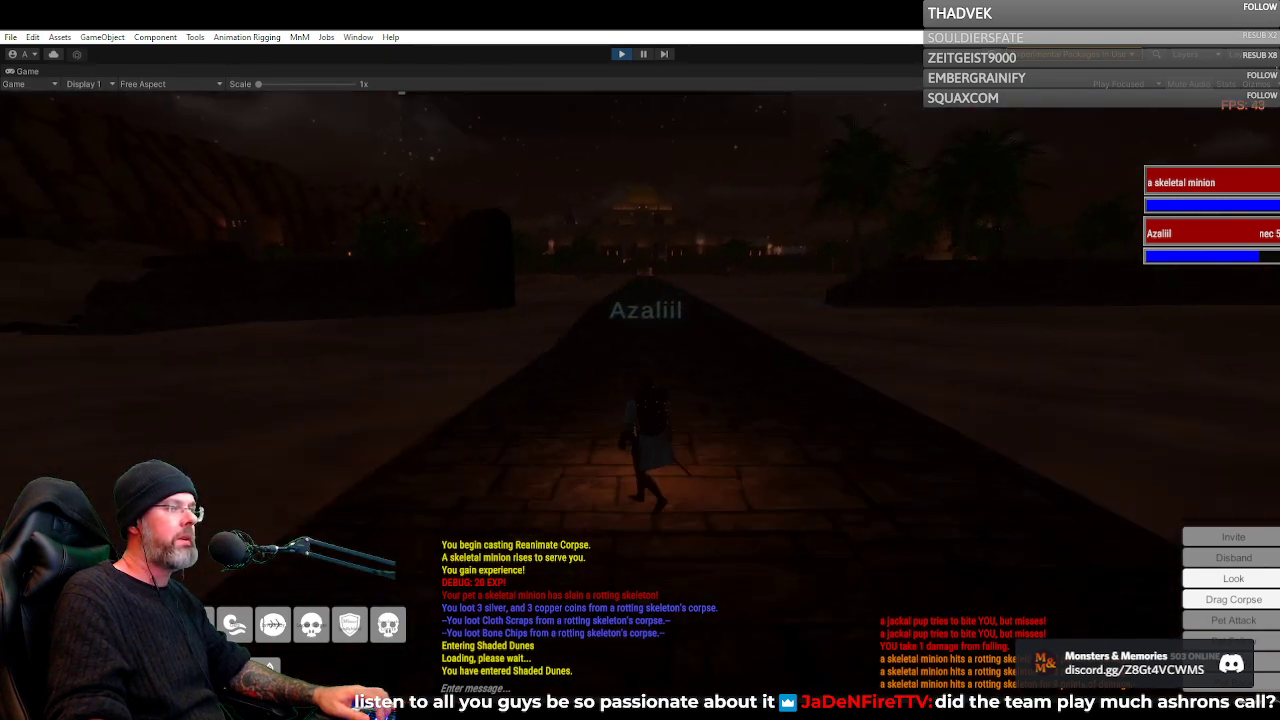
pyautogui.press('w')
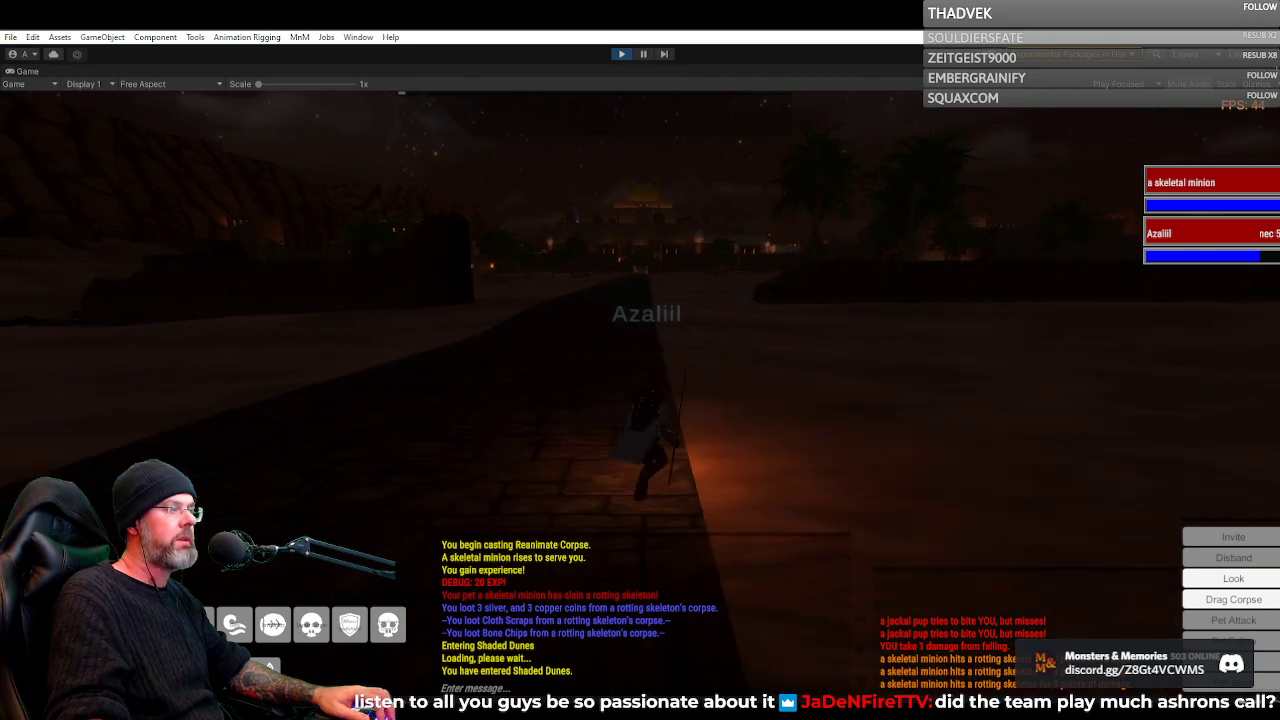
pyautogui.press('w')
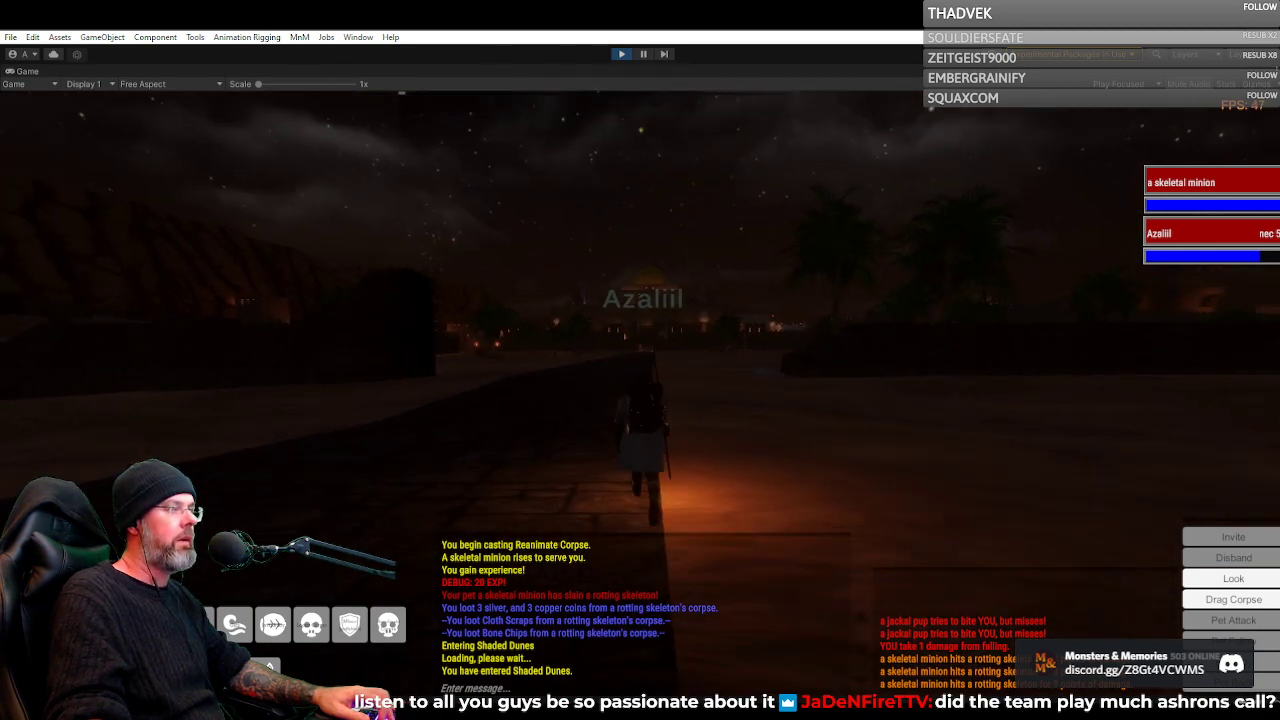
pyautogui.press('w')
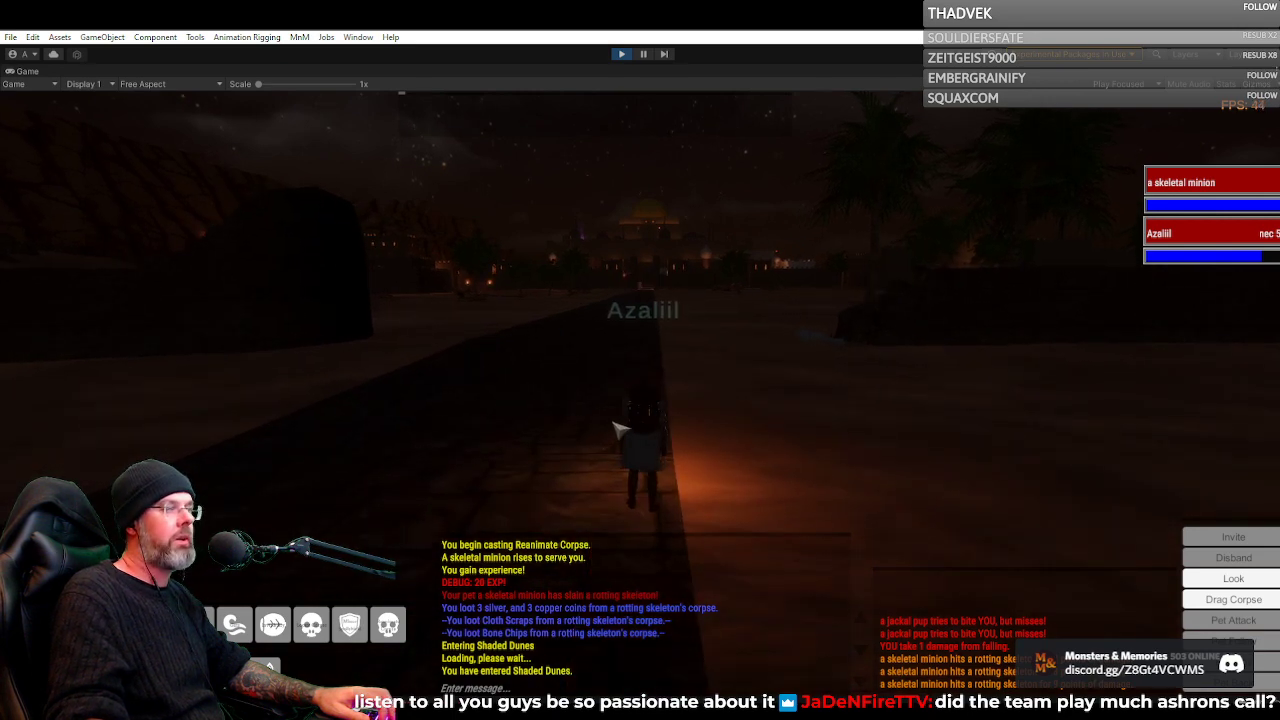
pyautogui.moveTo(613, 423); pyautogui.dragTo(900, 423)
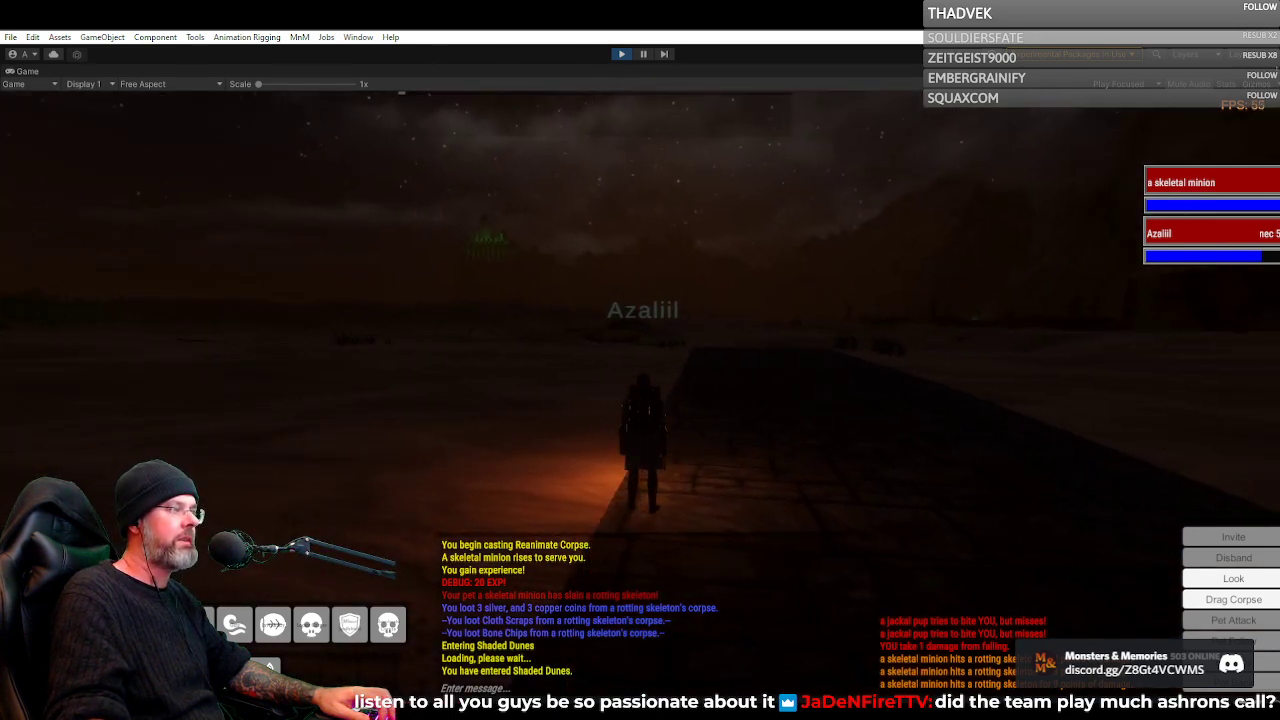
pyautogui.moveTo(735, 388); pyautogui.dragTo(530, 386)
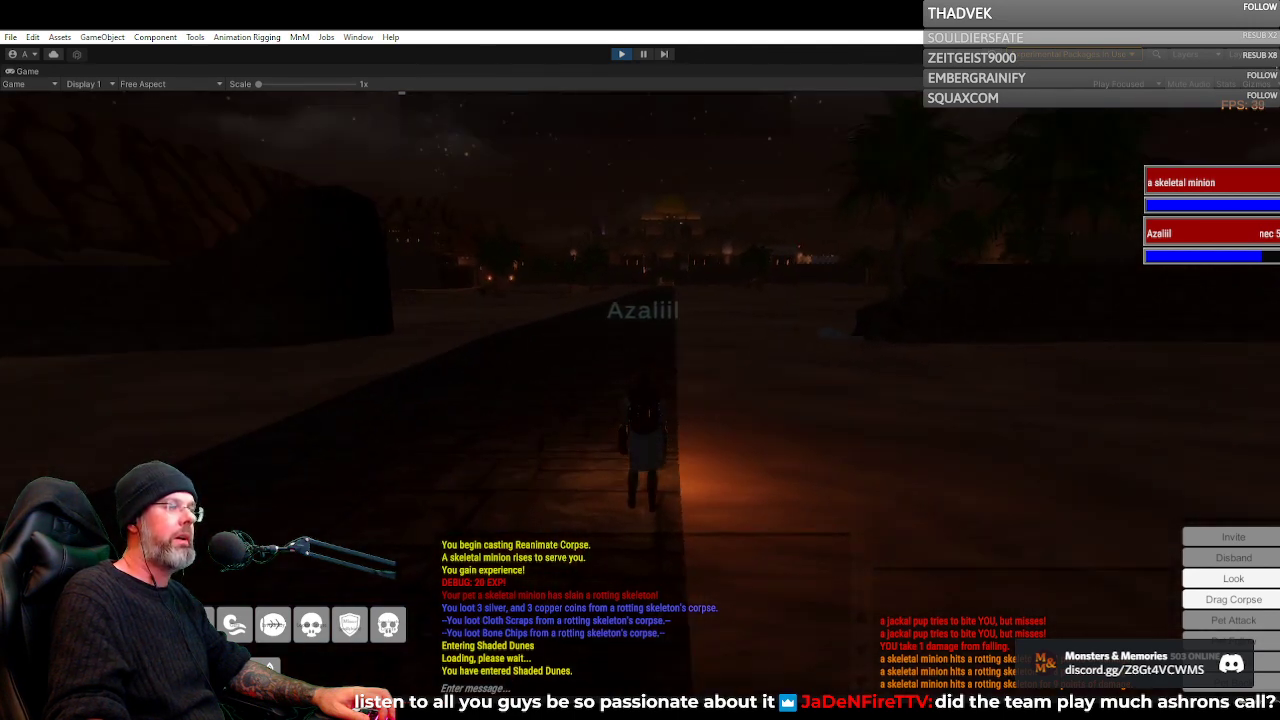
# Turn toward the distant lit city and advance a short way along the paved road
pyautogui.rightClick(733, 393)
pyautogui.press('a')
pyautogui.press('w')
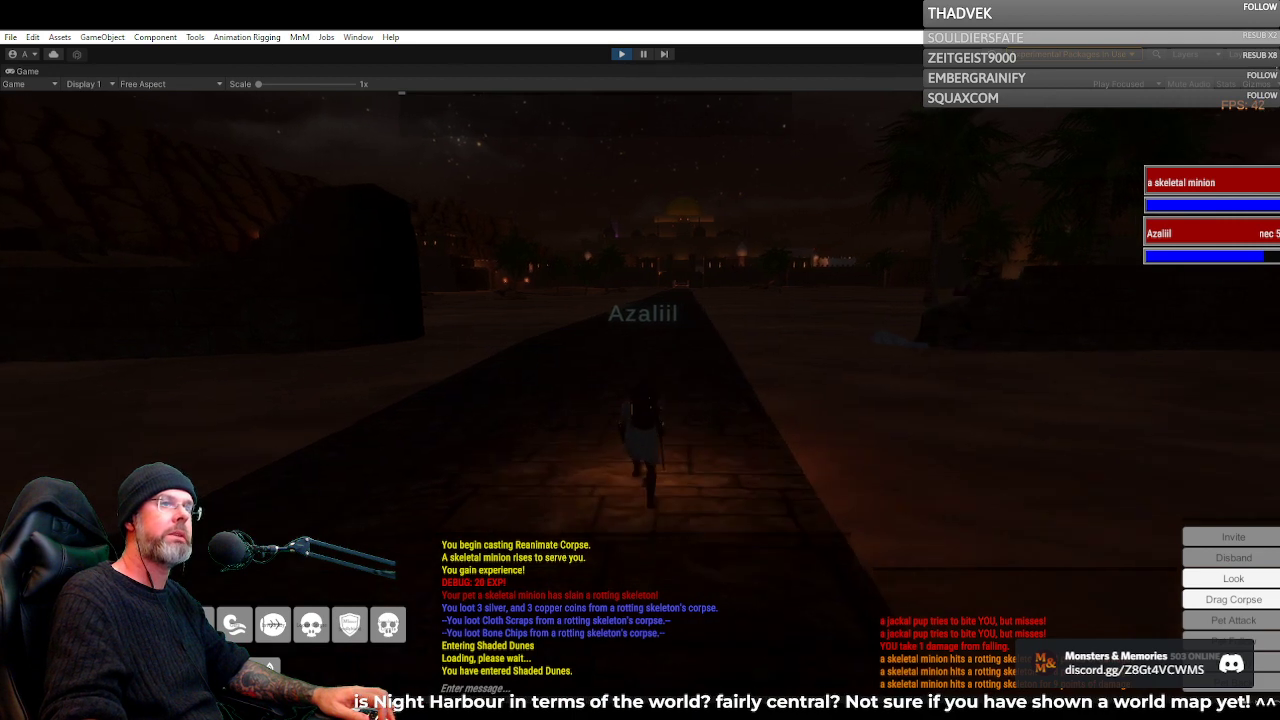
pyautogui.scroll(3, 733, 393)
pyautogui.scroll(-2, 733, 393)
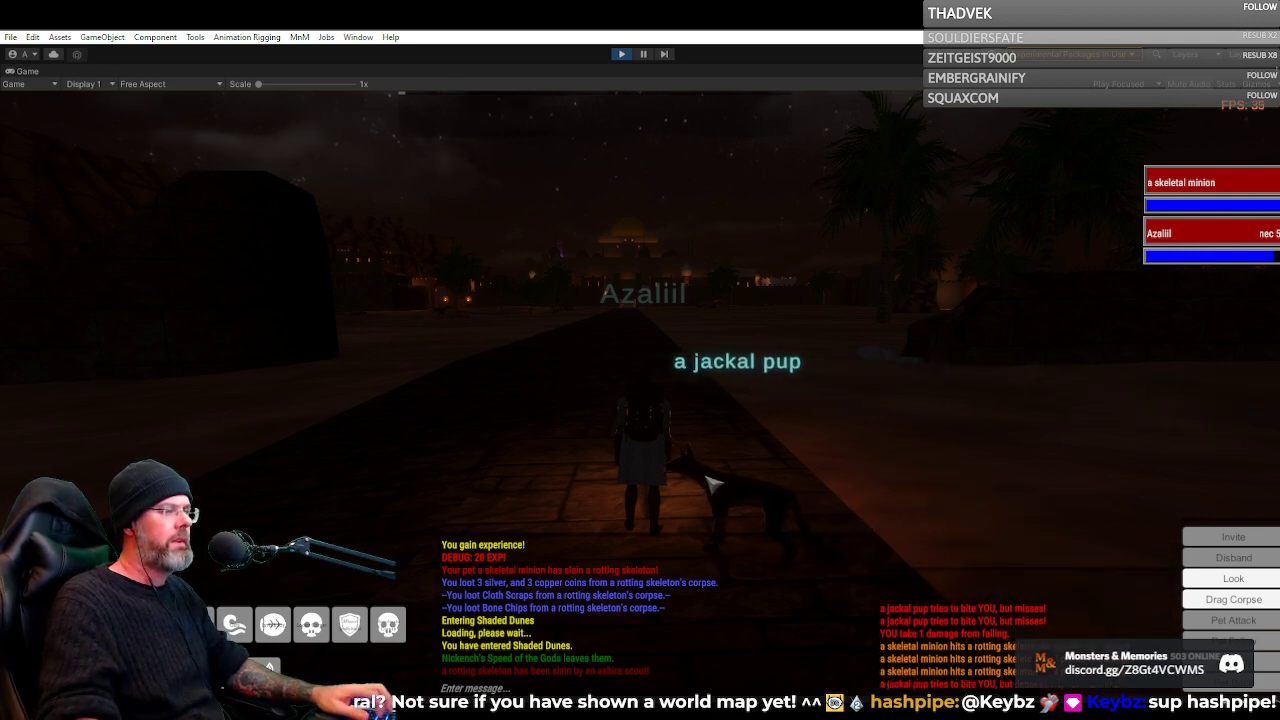
# Target the jackal pup on the road and kill it with Life Draw and melee attacks
pyautogui.click(706, 476)
pyautogui.press('d')
pyautogui.press('1')
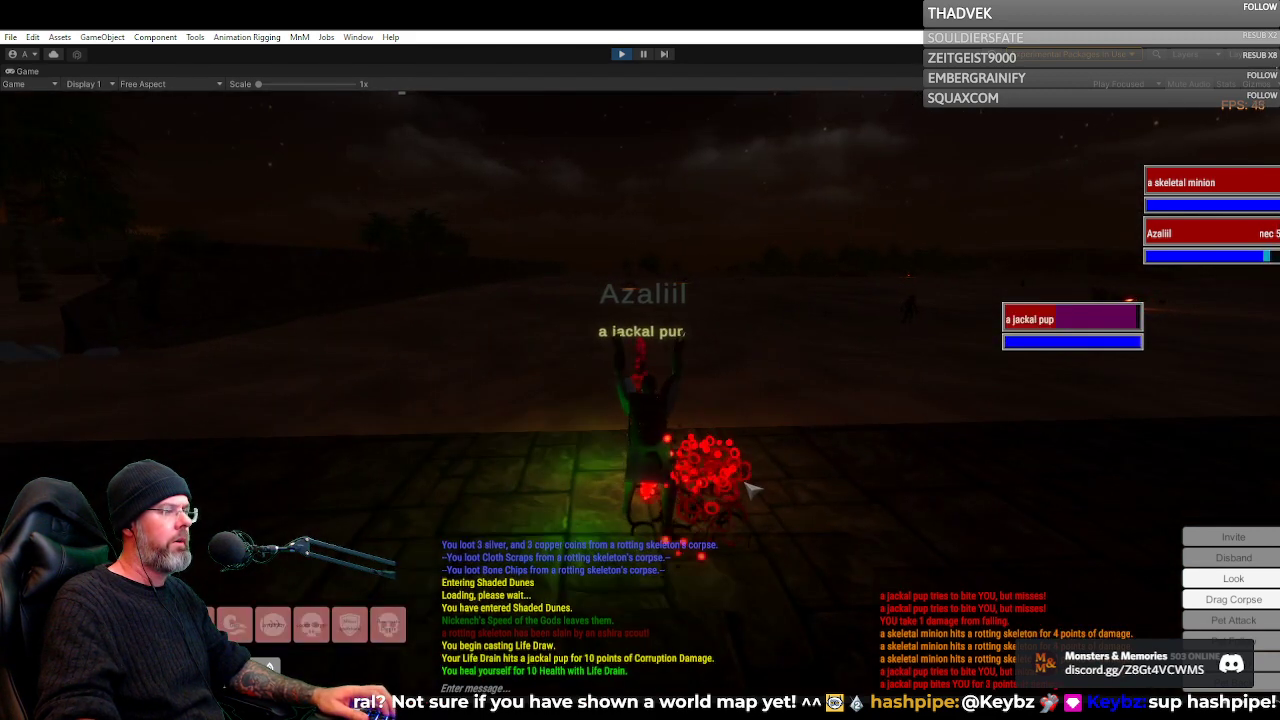
pyautogui.press('q')
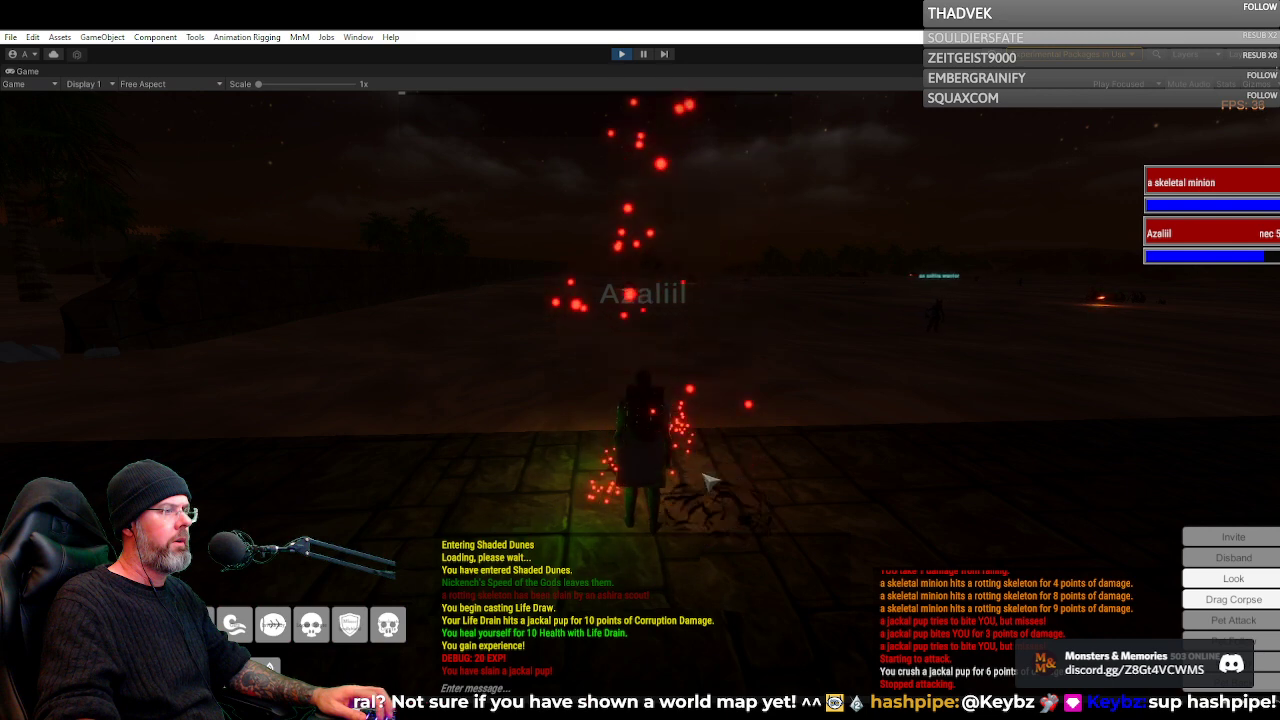
# Survey the night dunes, distant campfires and the lit city skyline from the paved road
pyautogui.moveTo(706, 481); pyautogui.dragTo(700, 445)
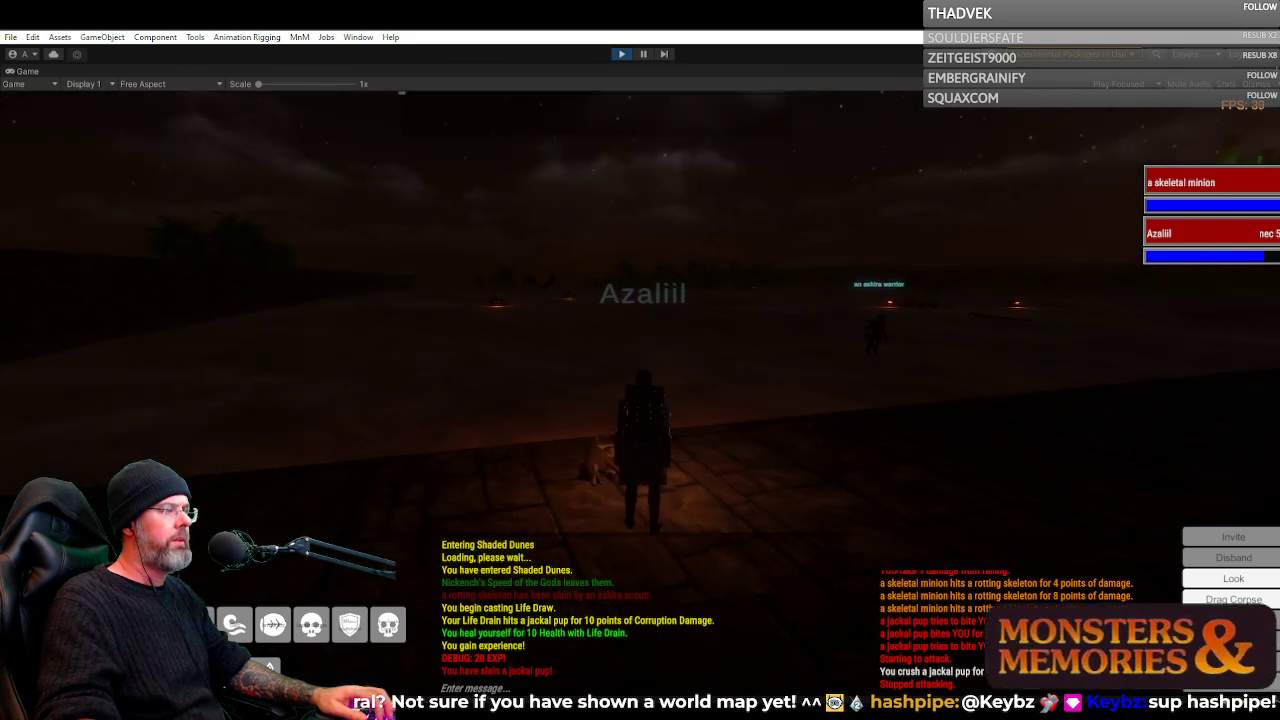
pyautogui.press('w')
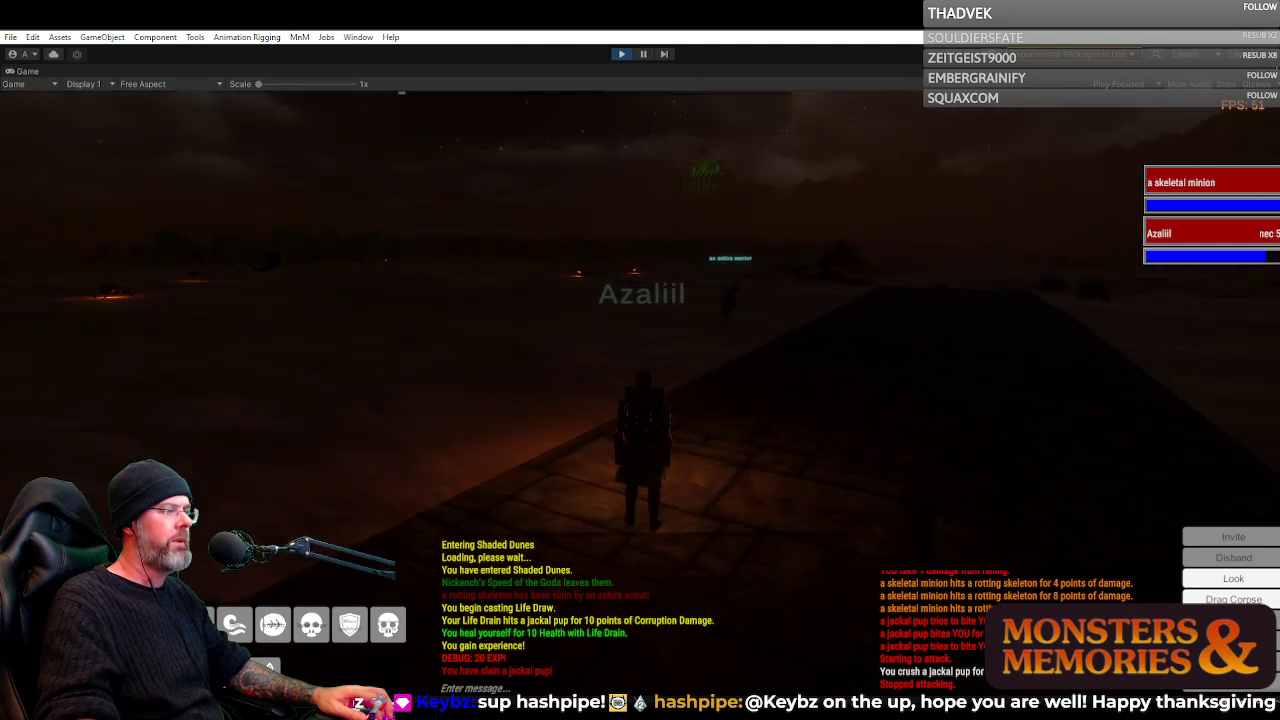
pyautogui.moveTo(846, 448); pyautogui.dragTo(960, 436)
pyautogui.scroll(3, 840, 440)
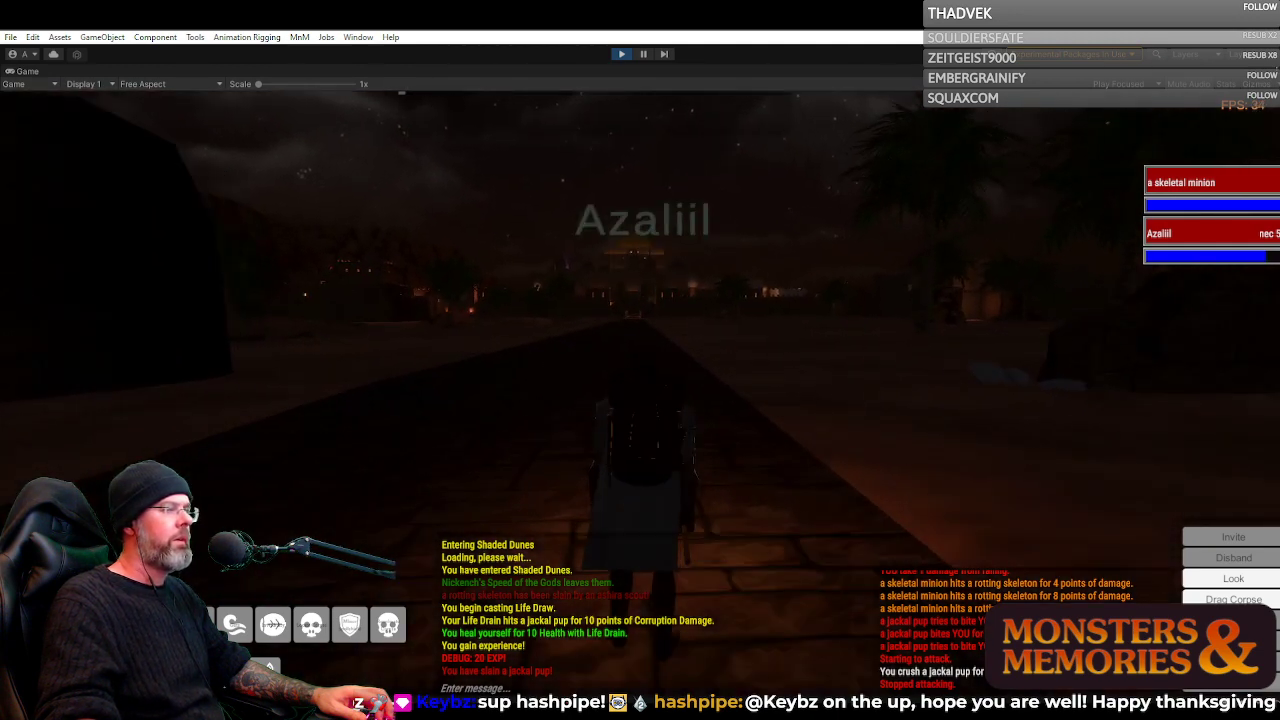
pyautogui.scroll(3, 840, 440)
pyautogui.moveTo(840, 440); pyautogui.dragTo(808, 400)
pyautogui.scroll(-3, 840, 440)
pyautogui.scroll(-3, 808, 400)
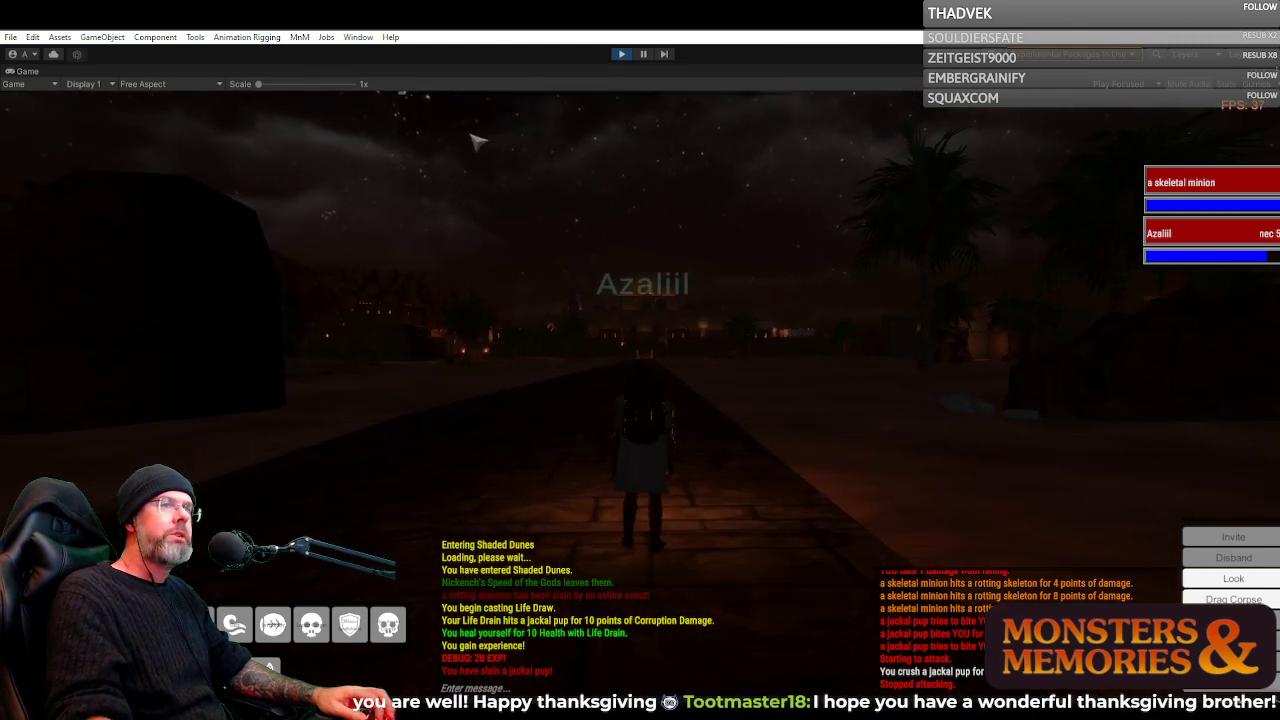
# Restore the editor layout, examine the road terrain in the Scene view and return to the running game
pyautogui.doubleClick(36, 70)
pyautogui.click(243, 71)
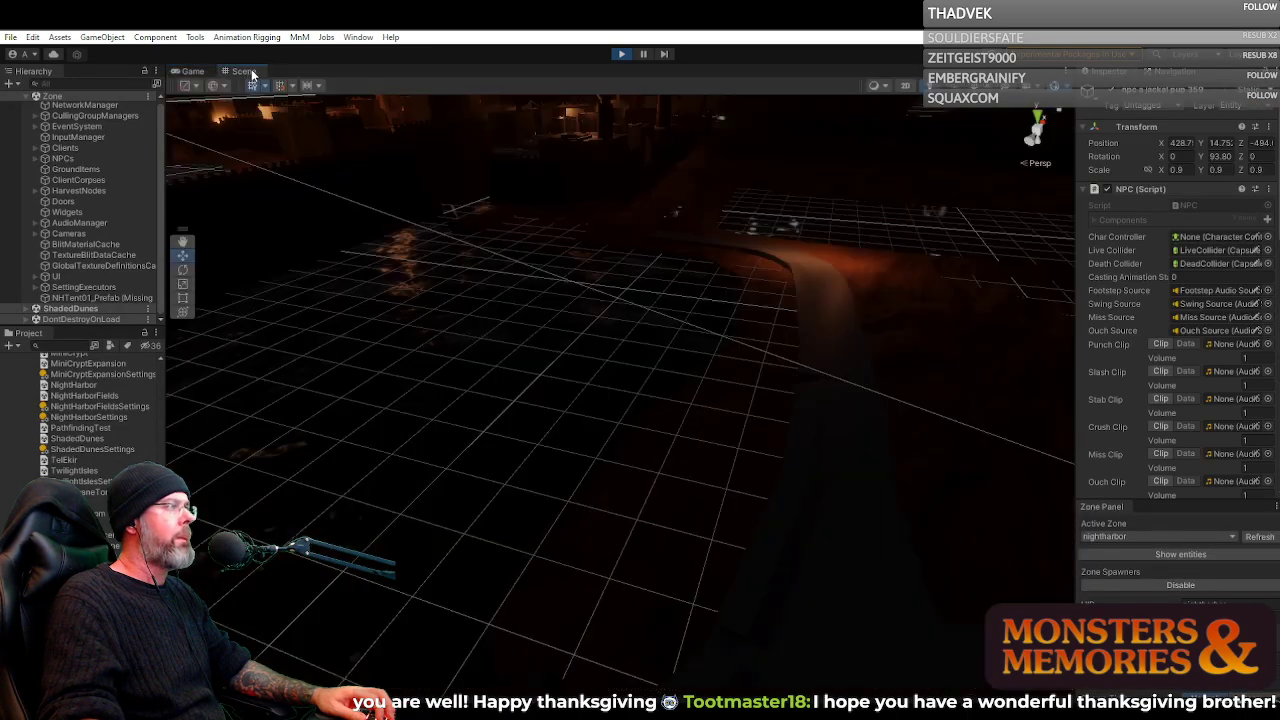
pyautogui.moveTo(662, 275); pyautogui.dragTo(826, 280)
pyautogui.moveTo(708, 254); pyautogui.dragTo(545, 168)
pyautogui.click(193, 72)
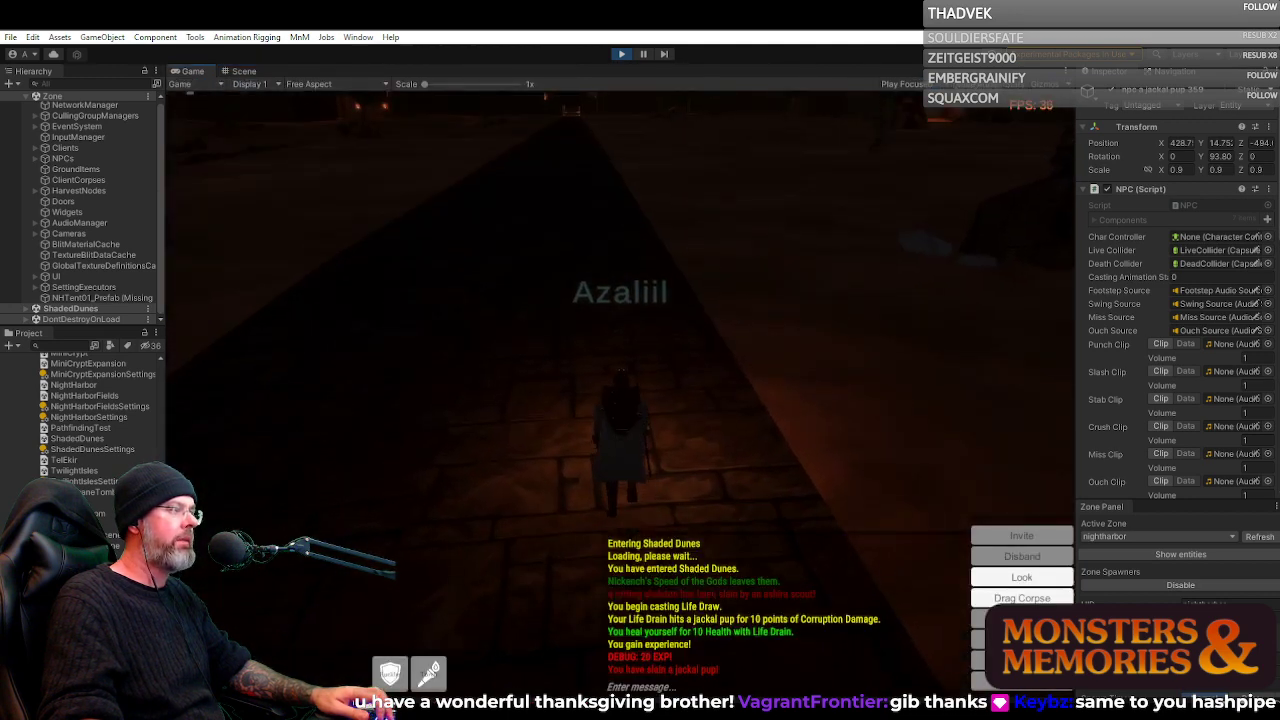
# Run along the dark road past the fire beetle, looking out over the surrounding dunes
pyautogui.press('w')
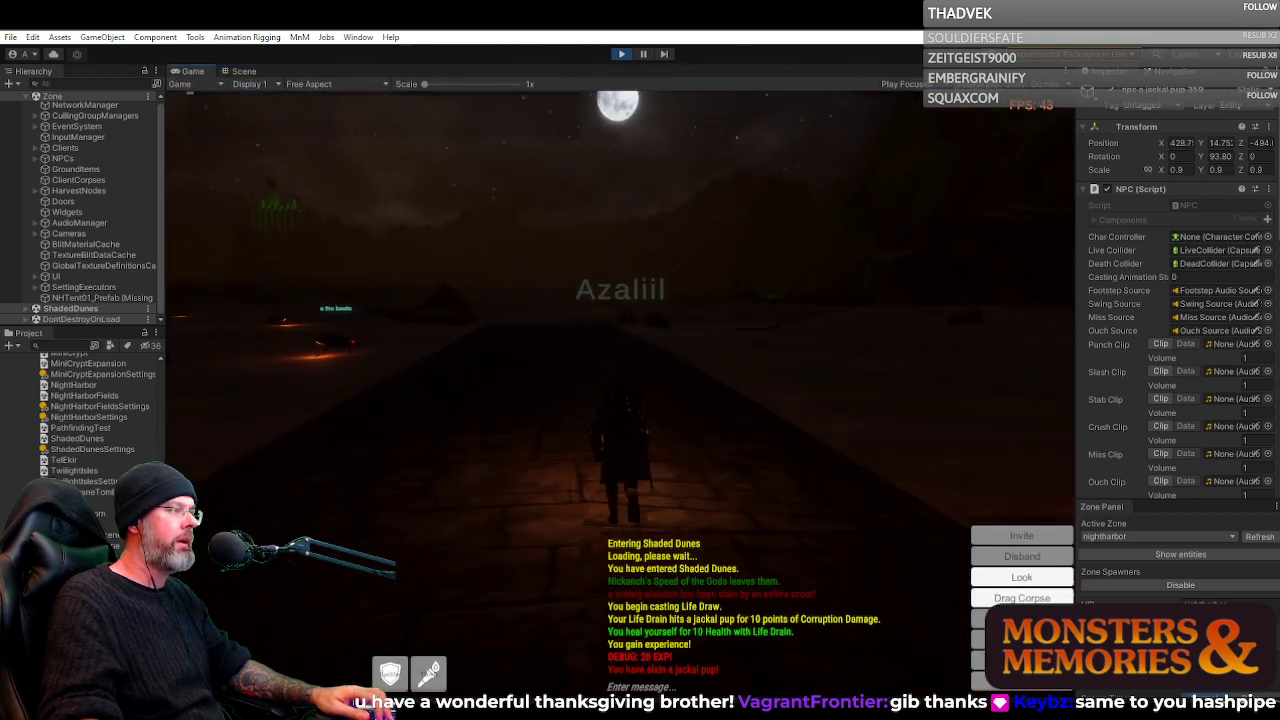
pyautogui.press('a')
pyautogui.press('w')
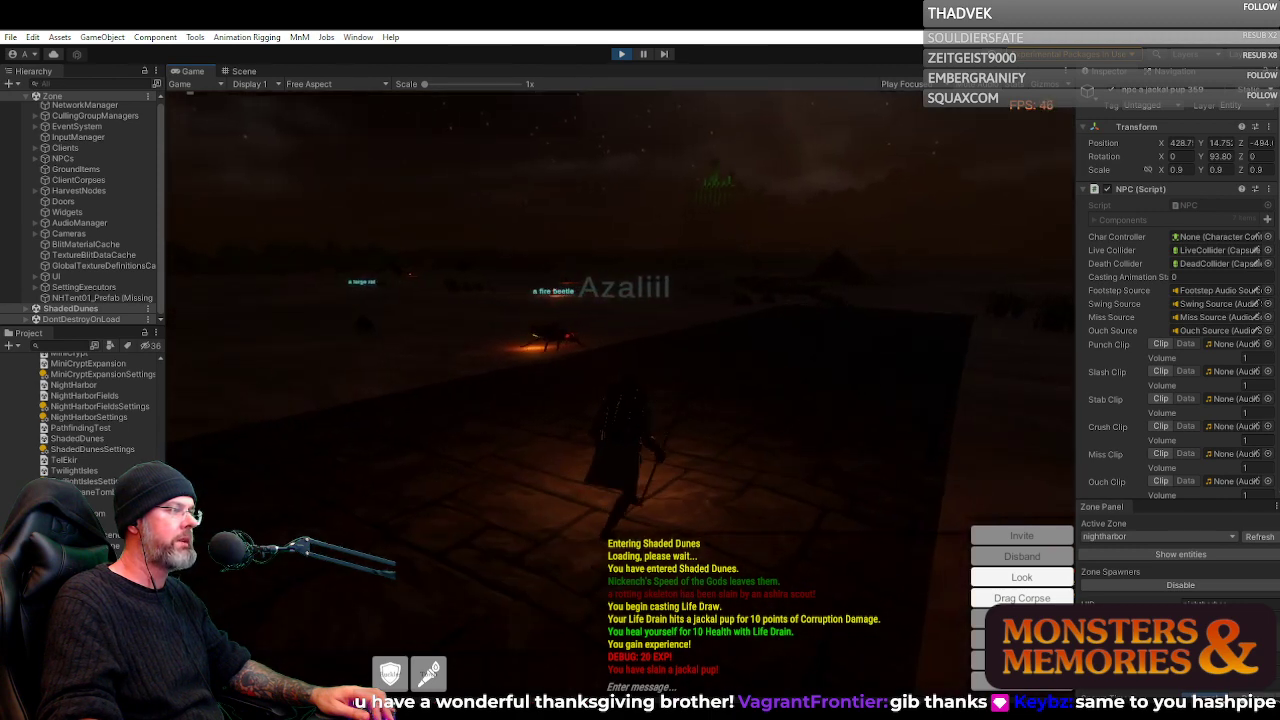
pyautogui.press('w')
pyautogui.press('a')
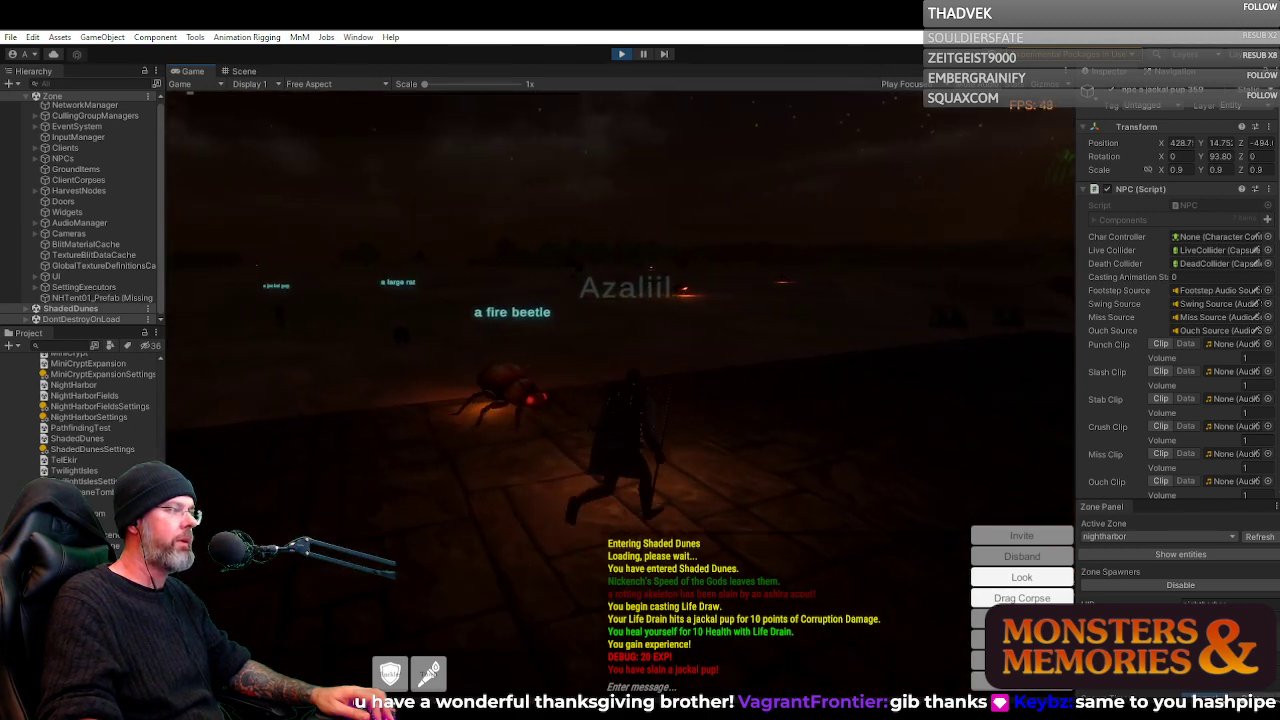
pyautogui.press('w')
pyautogui.press('d')
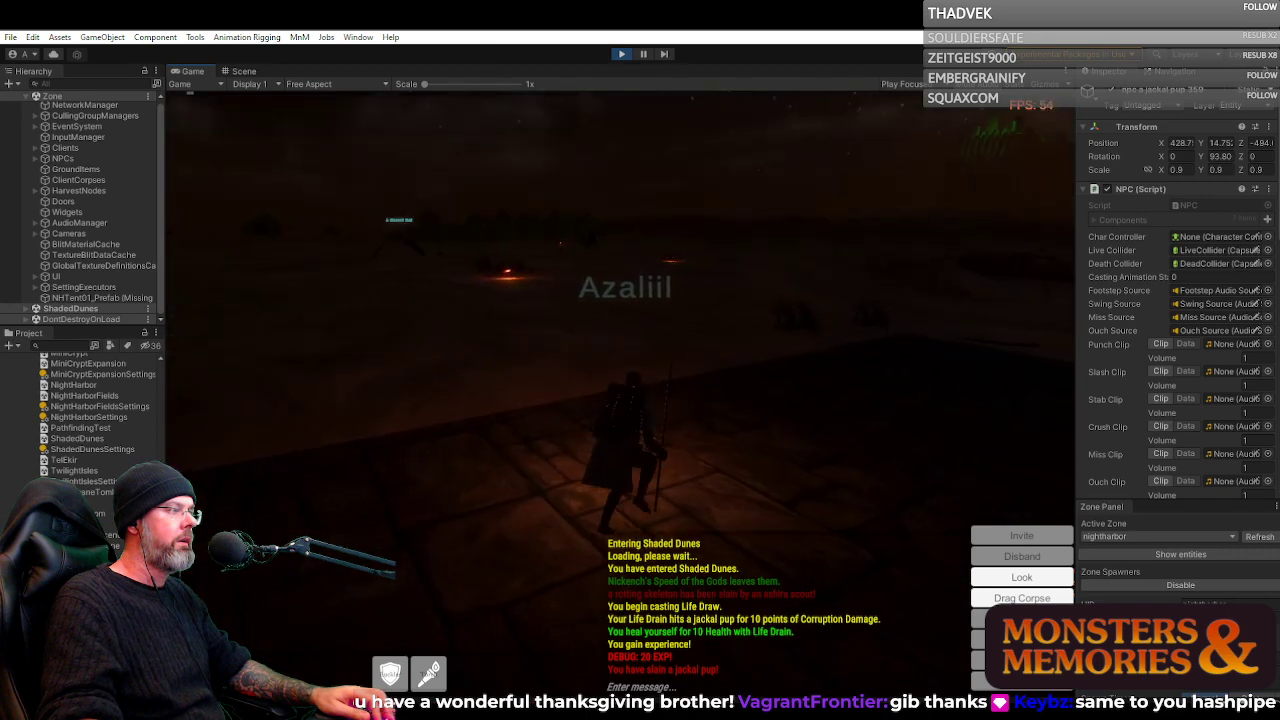
pyautogui.press('w')
pyautogui.press('d')
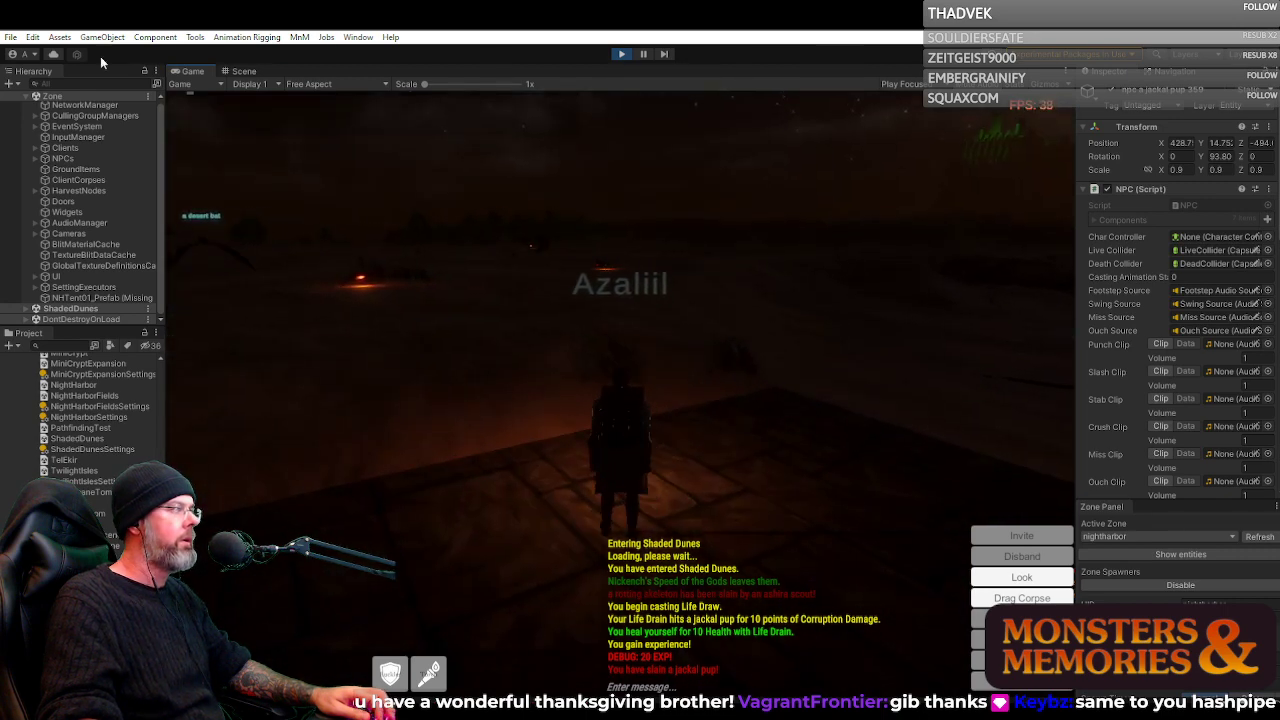
# Maximize the Game view and continue down the road among the desert creatures, facing the lit city
pyautogui.doubleClick(192, 71)
pyautogui.press('w')
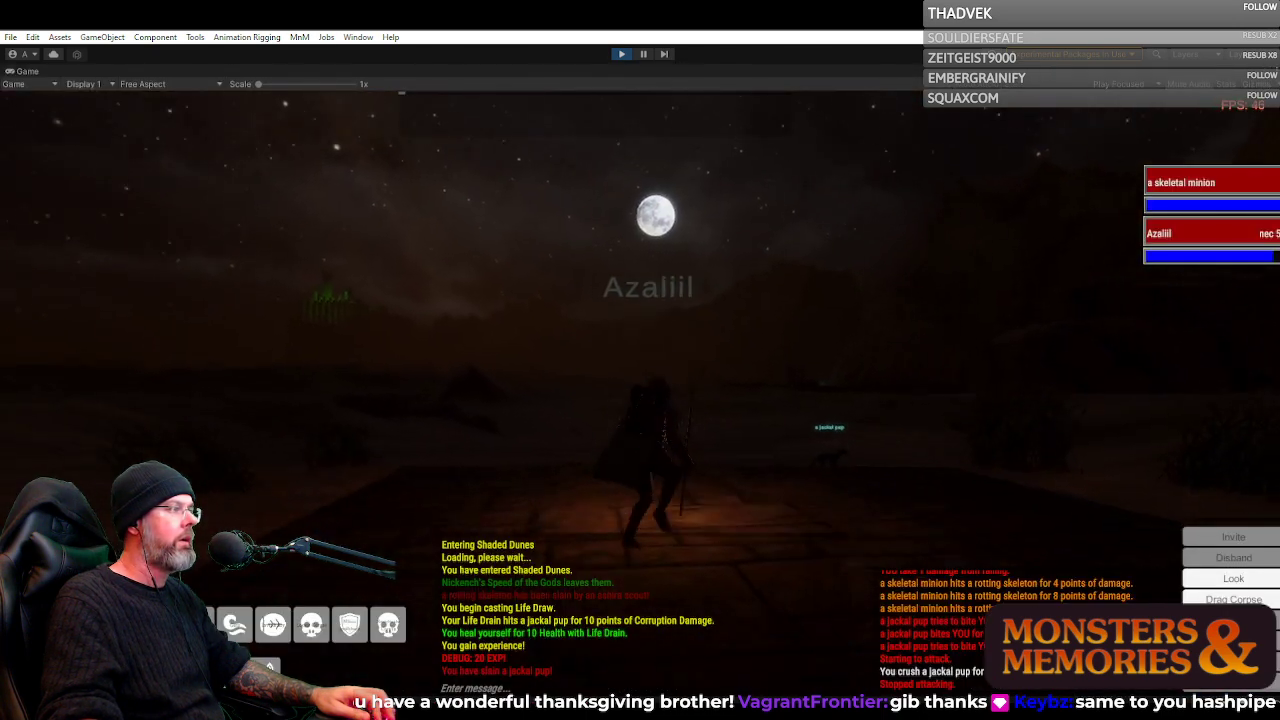
pyautogui.press('w')
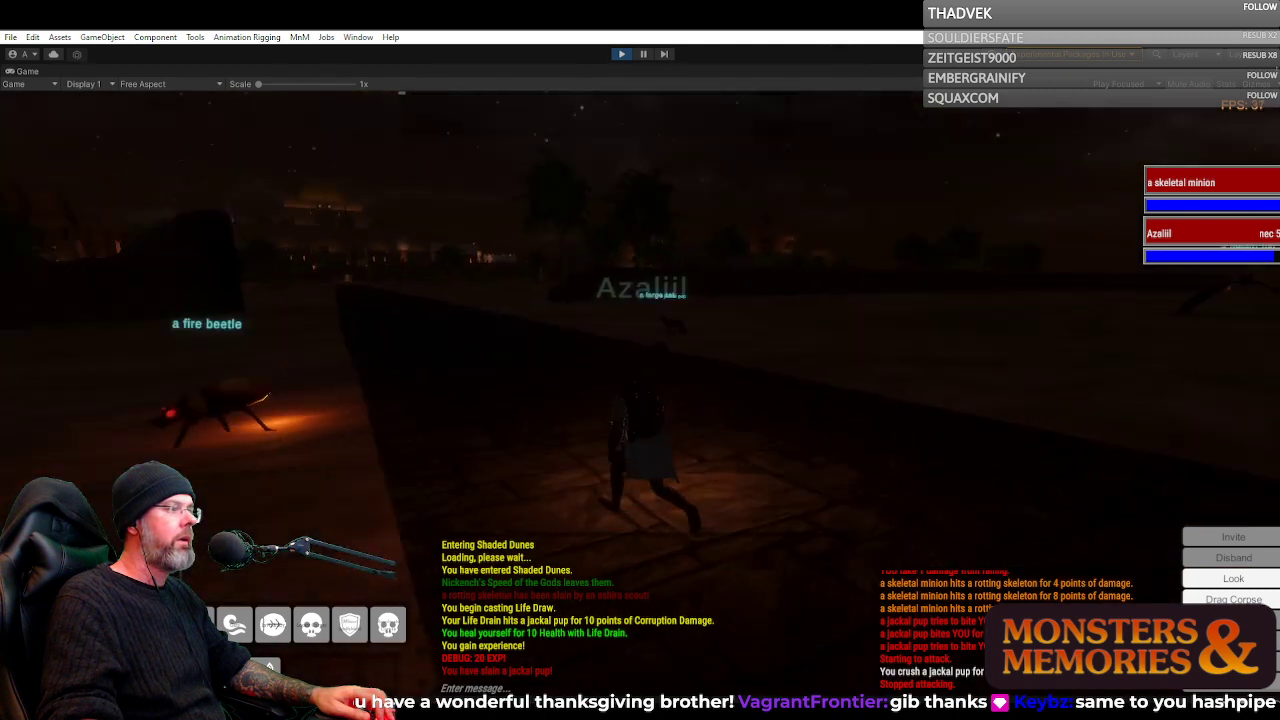
pyautogui.press('w')
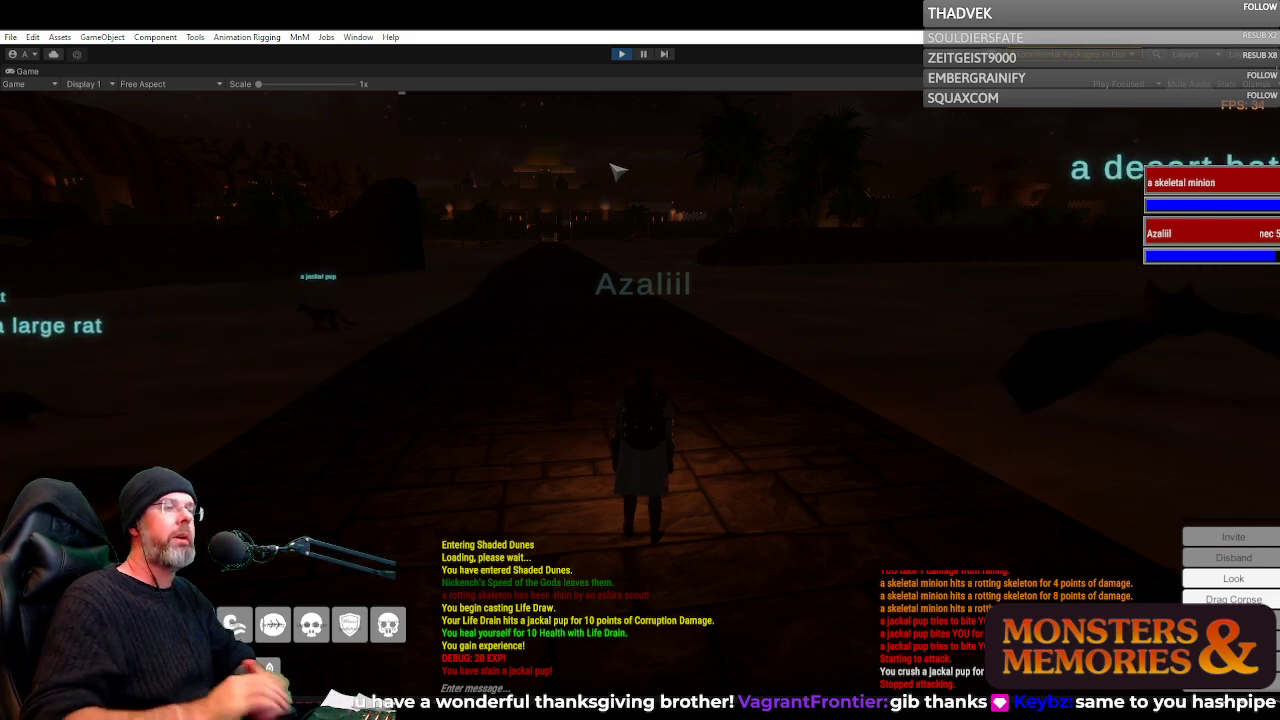
# Look up at the moons in the night sky and run across the sand beside the road near the bandits
pyautogui.rightClick(665, 222)
pyautogui.press('w')
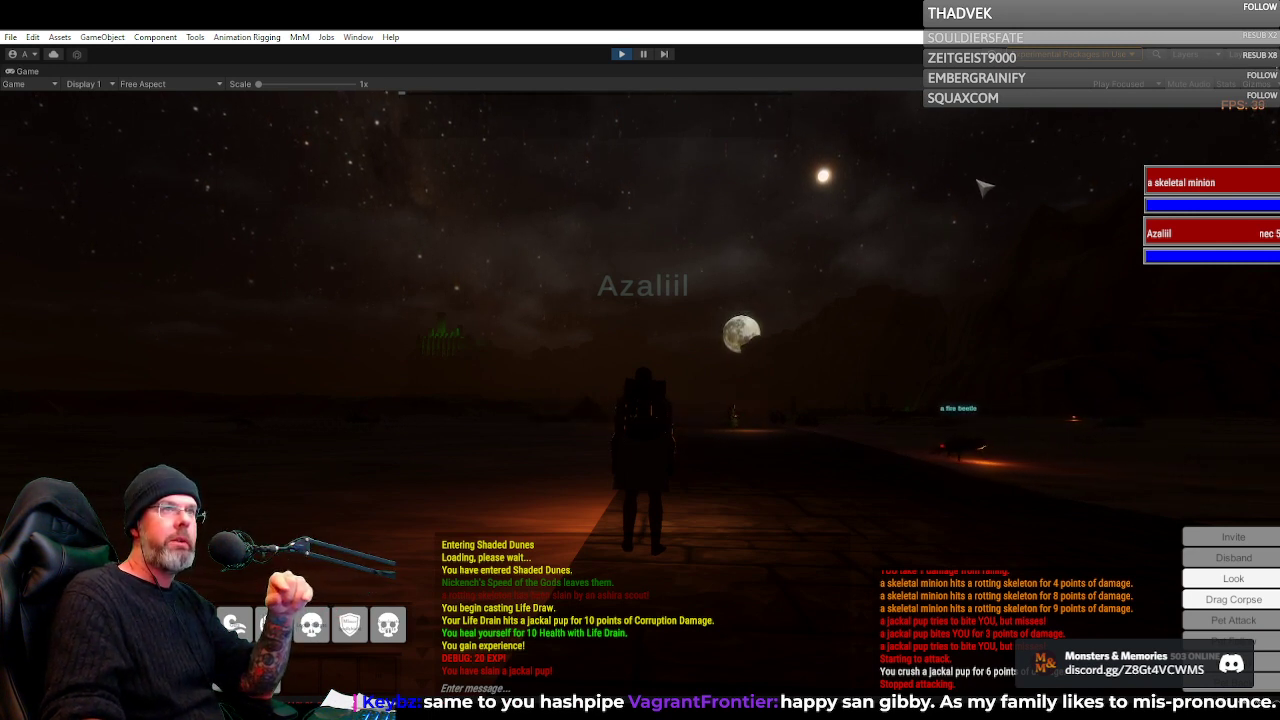
pyautogui.moveTo(755, 275); pyautogui.dragTo(680, 400)
pyautogui.press('w')
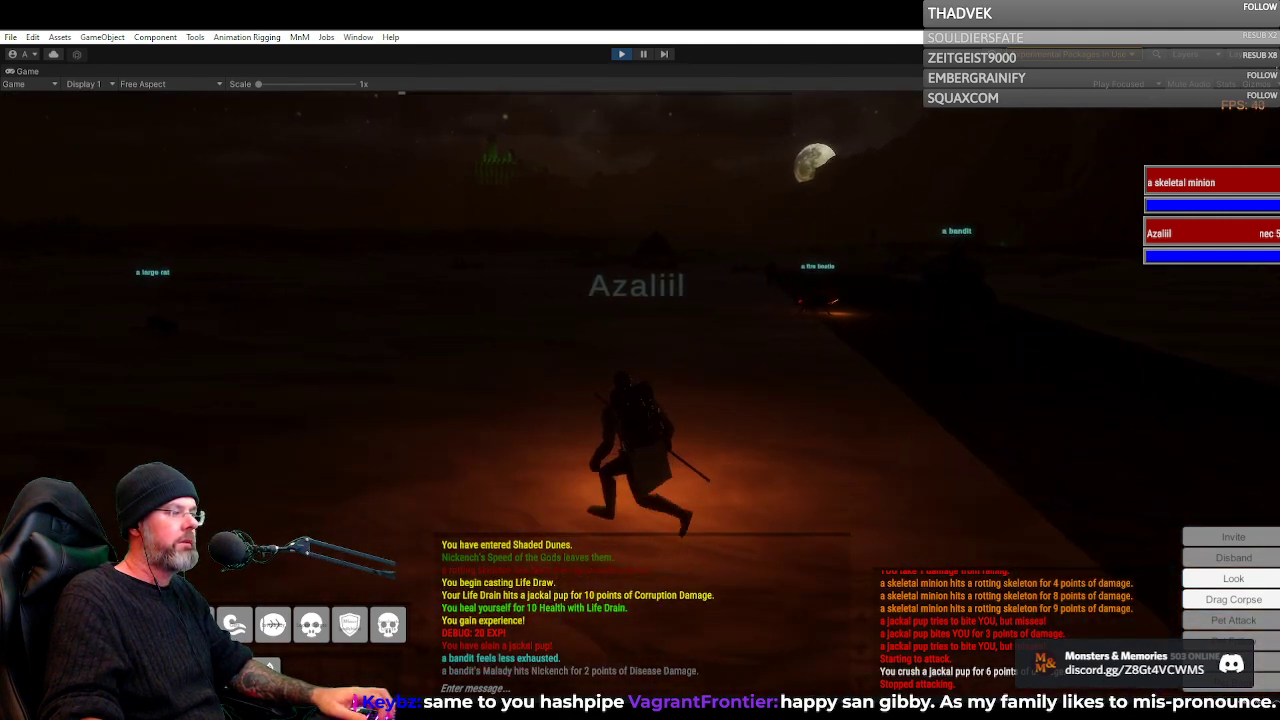
pyautogui.moveTo(537, 443); pyautogui.dragTo(630, 443)
pyautogui.press('w')
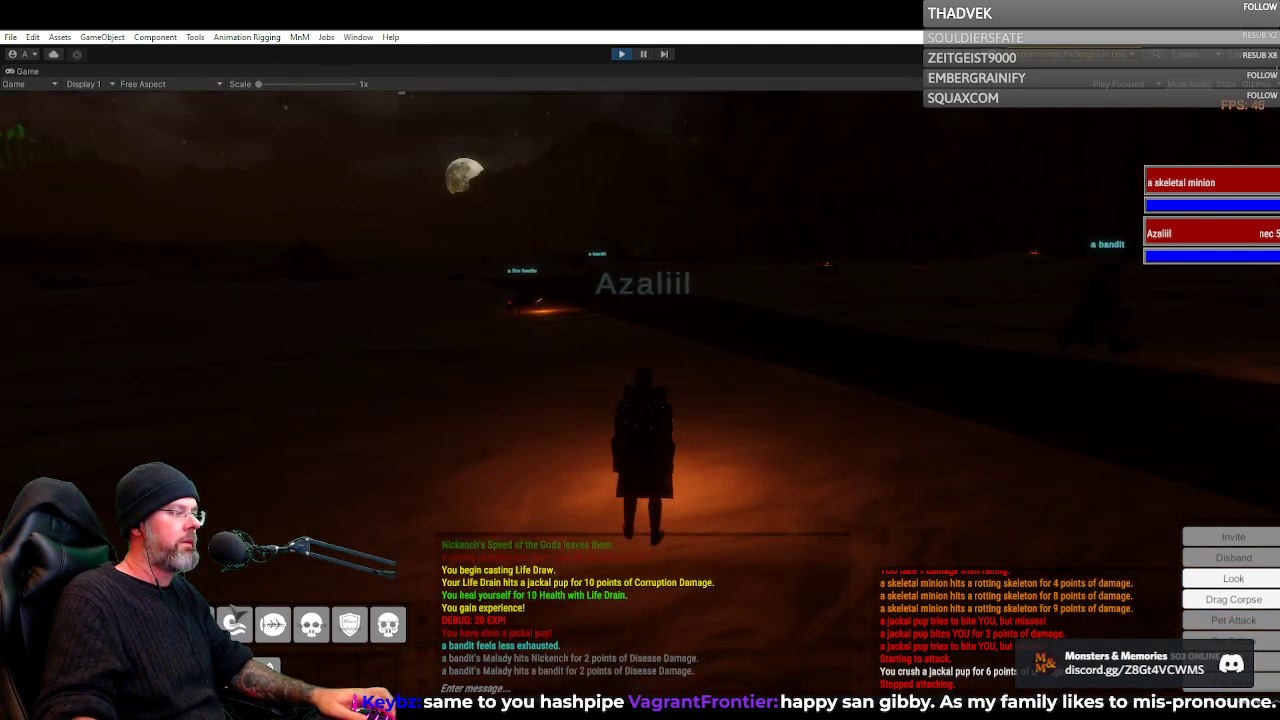
# Target the own character and try to cast the second hotbar spell on it
pyautogui.press('2')
pyautogui.press('w')
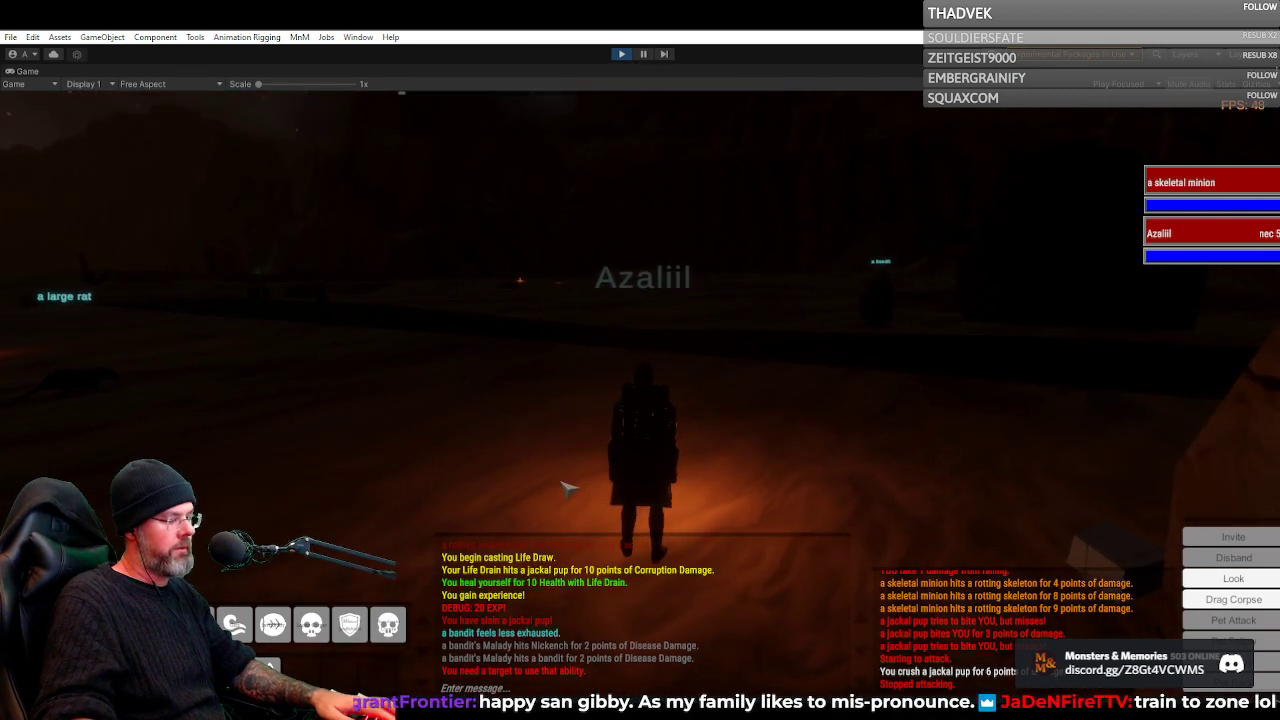
pyautogui.press('F1')
pyautogui.press('2')
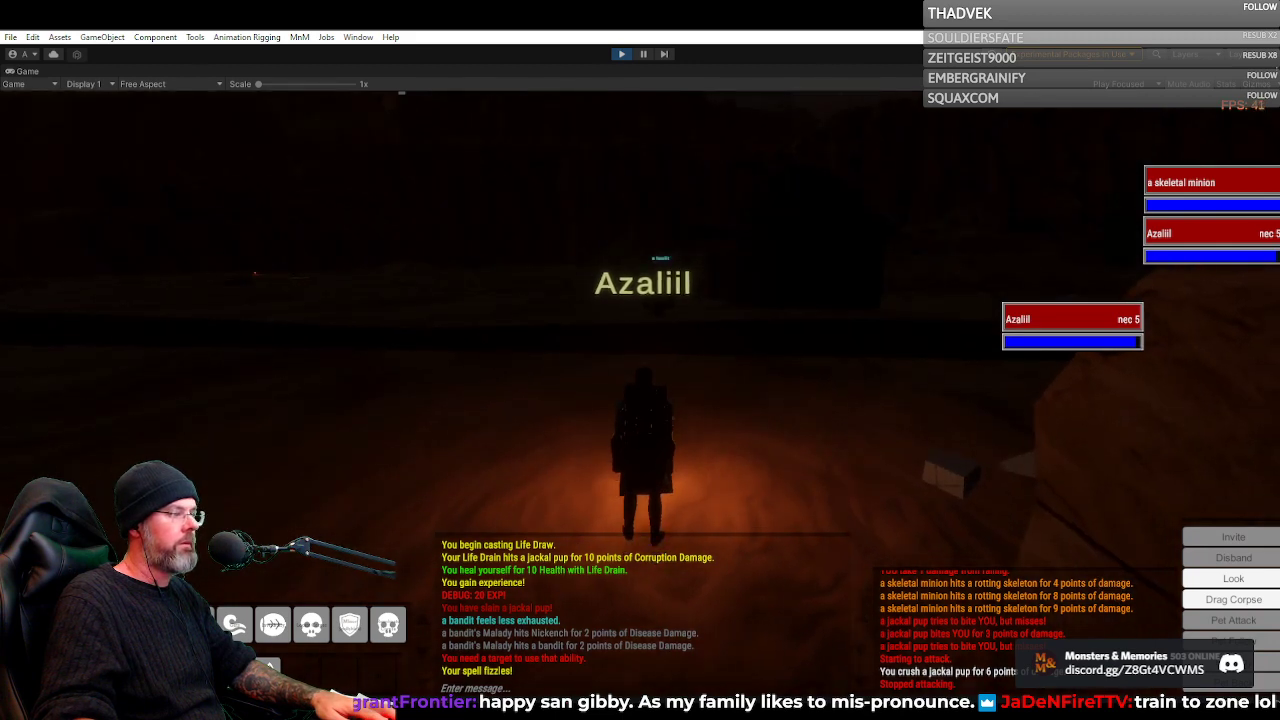
pyautogui.press('2')
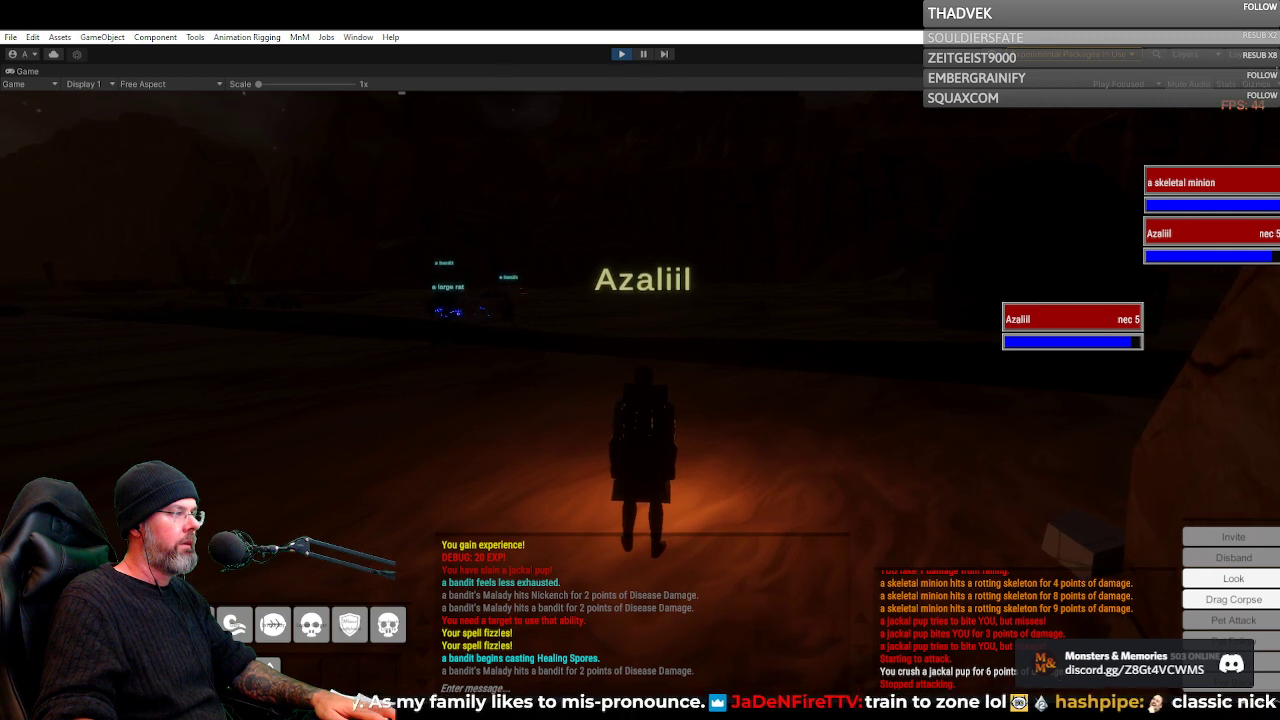
# Watch the bandits and the ashira scout beside the road, turning between them and the lit city
pyautogui.press('w')
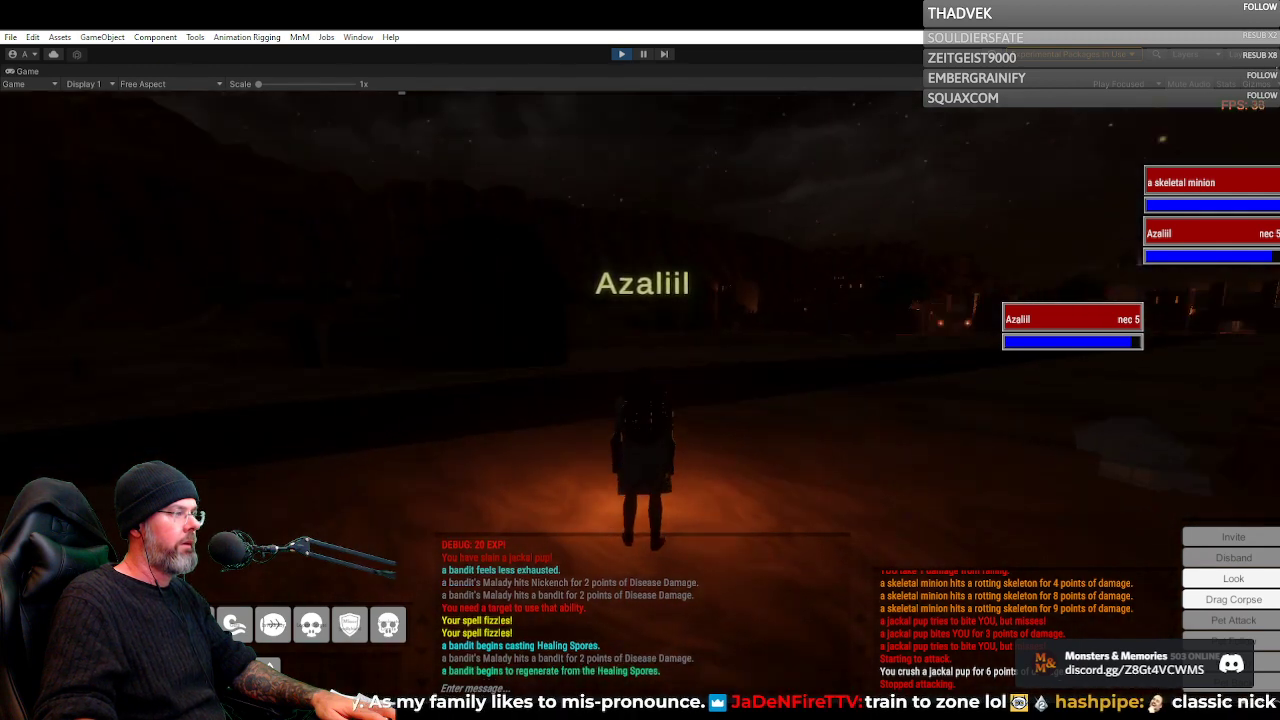
pyautogui.press('a')
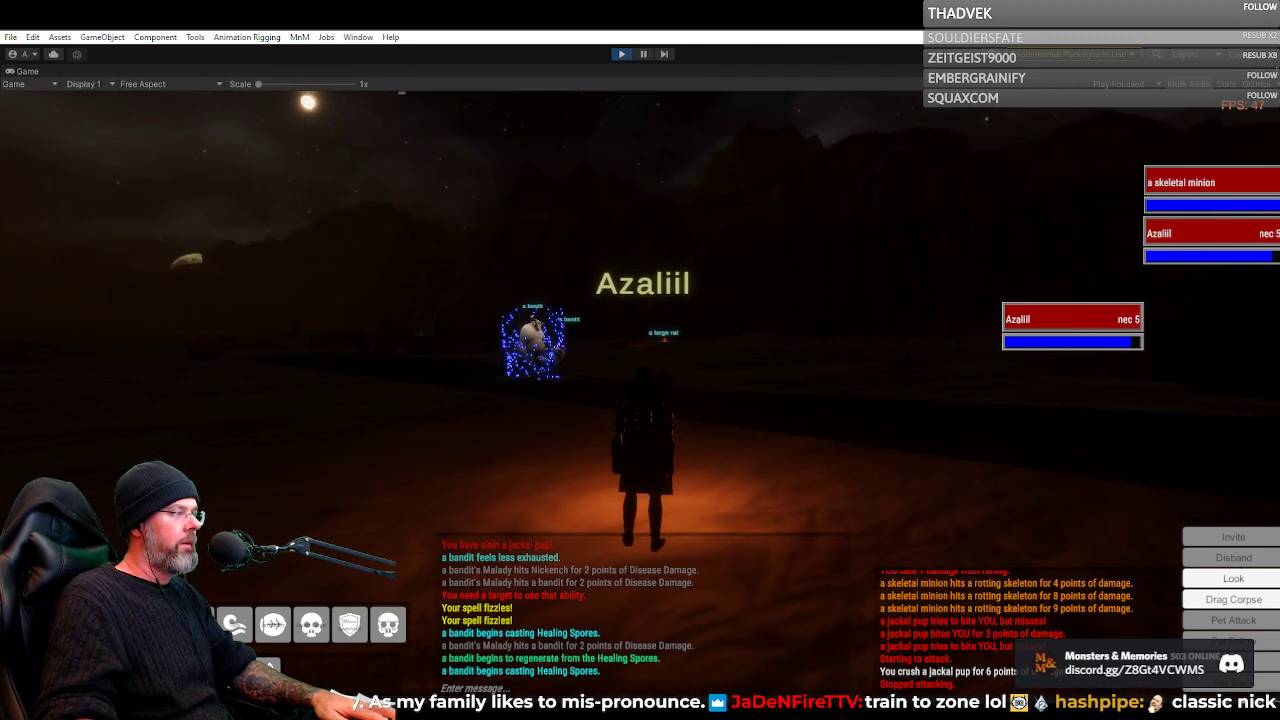
pyautogui.press('d')
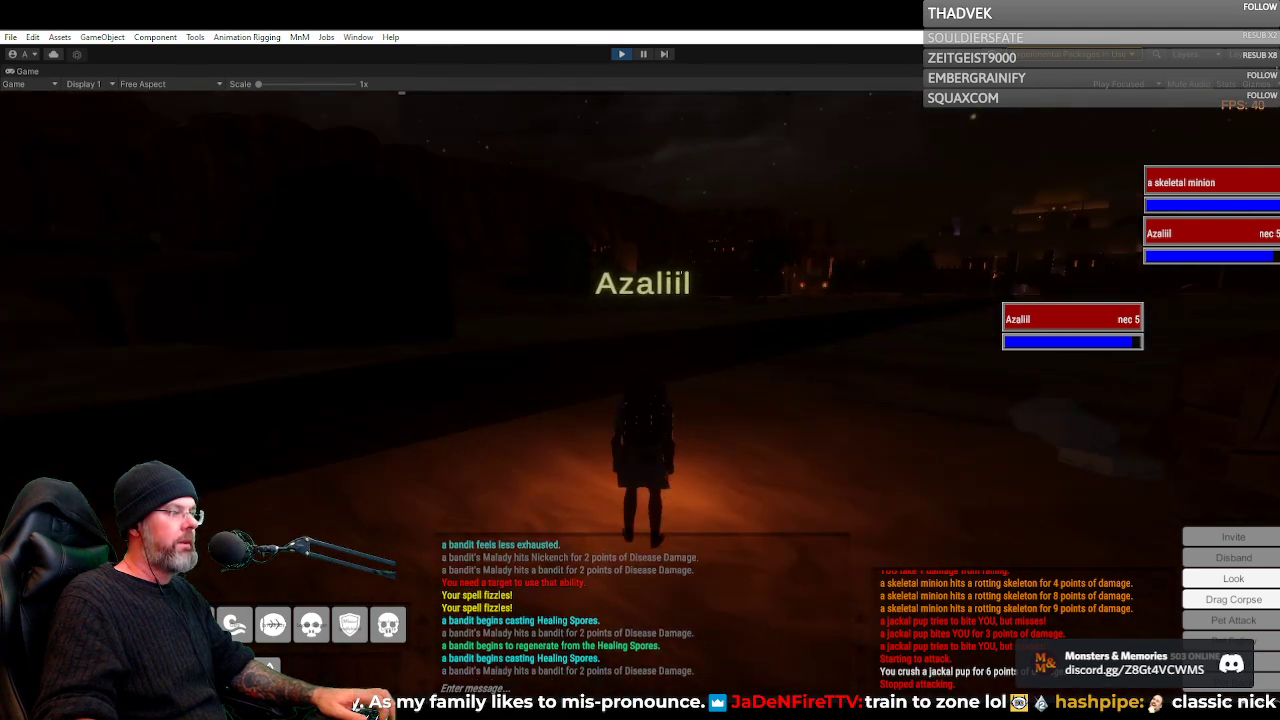
pyautogui.press('a')
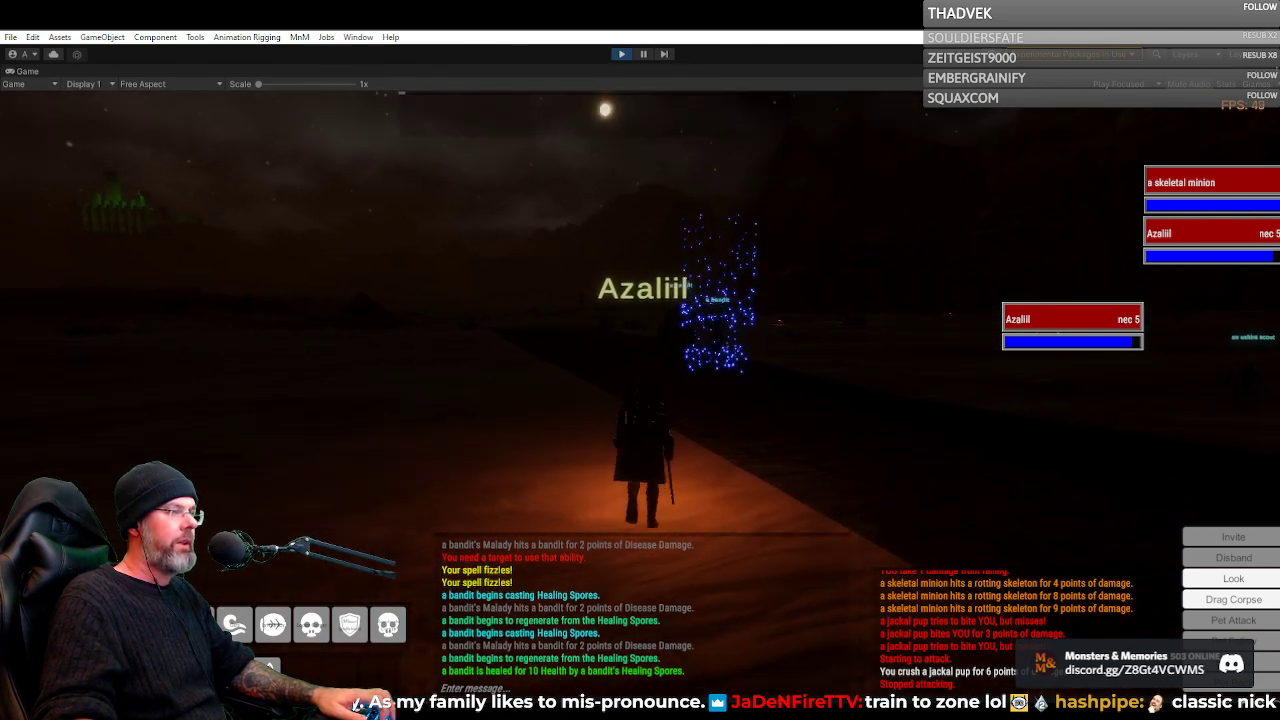
pyautogui.press('d')
pyautogui.press('d')
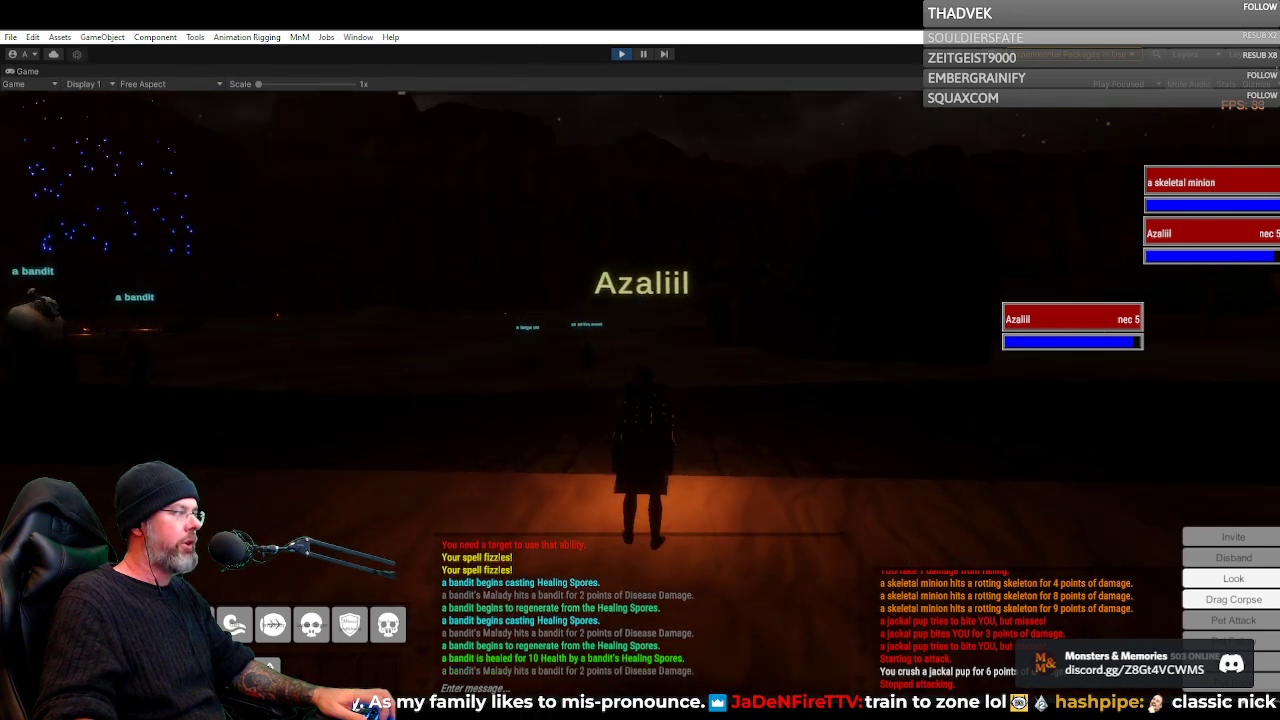
pyautogui.press('a')
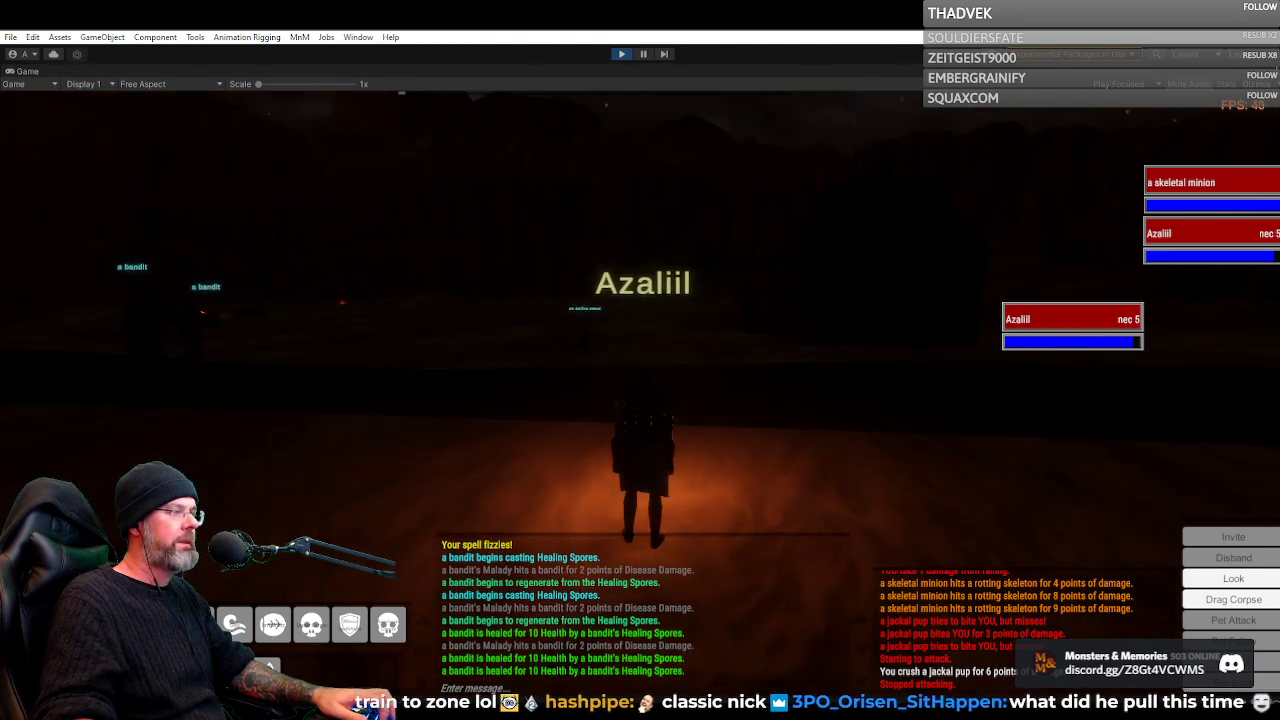
pyautogui.press('a')
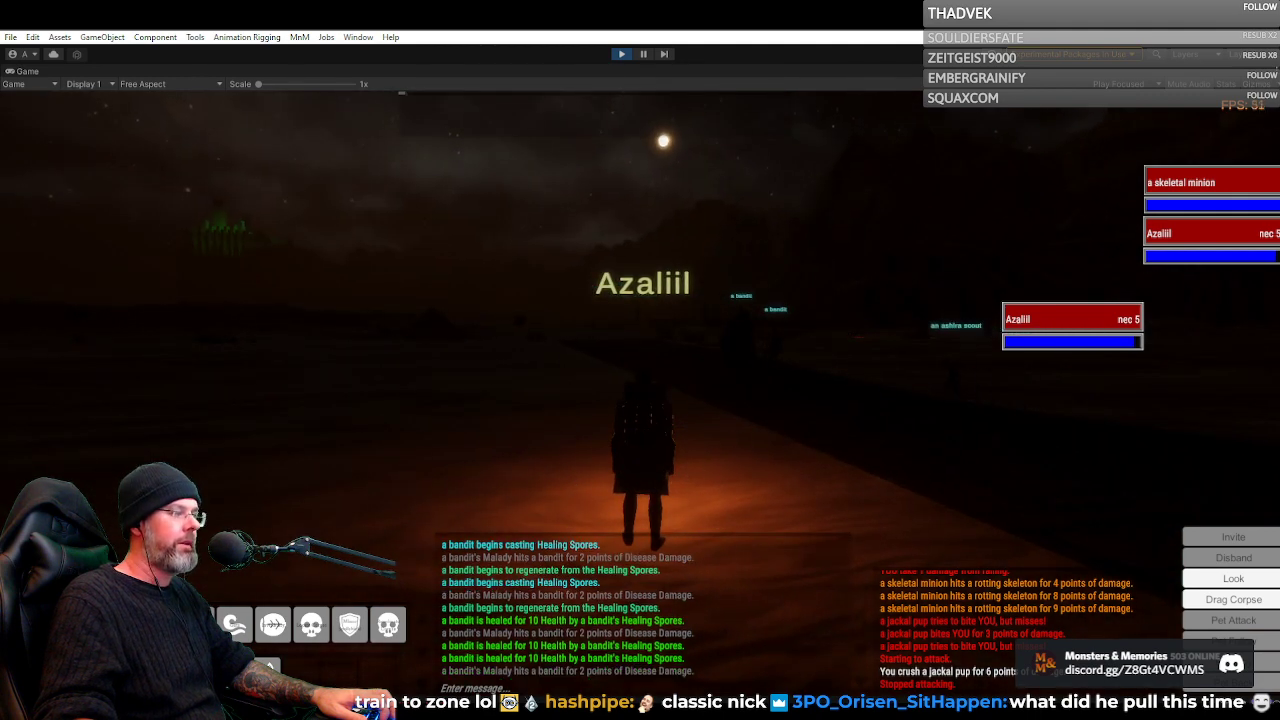
pyautogui.press('d')
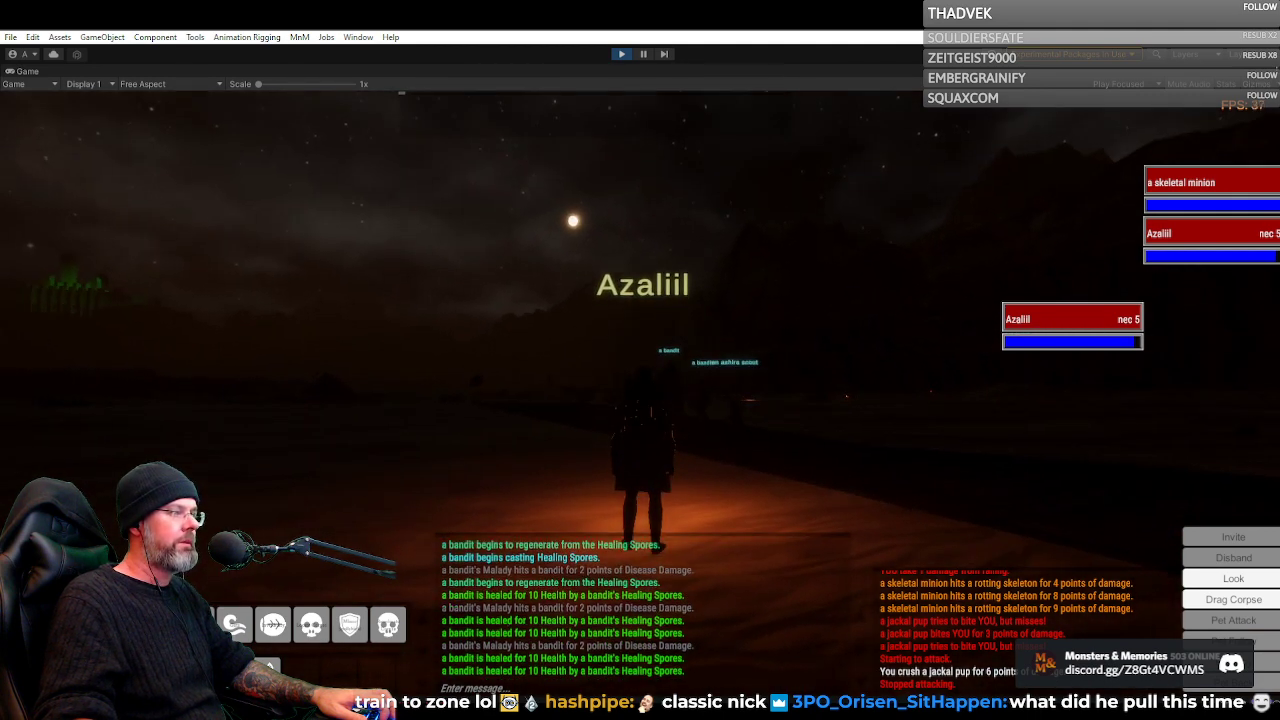
pyautogui.press('a')
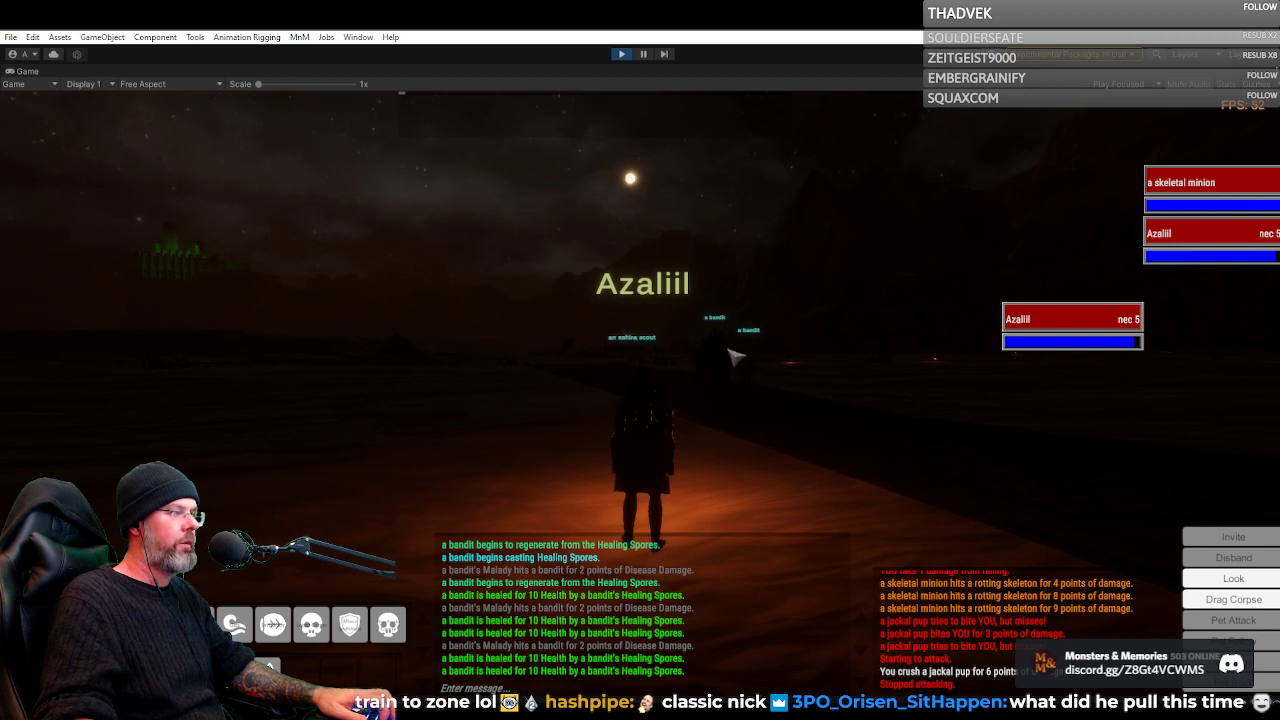
# Target a bandit by the road, consider its strength and keep the bandits' healing in view
pyautogui.press('c')
pyautogui.moveTo(758, 406)
pyautogui.mouseDown()
pyautogui.moveTo(750, 484)
pyautogui.moveTo(886, 450)
pyautogui.moveTo(1110, 450)
pyautogui.moveTo(690, 430)
pyautogui.moveTo(762, 417)
pyautogui.mouseUp()
pyautogui.press('w')
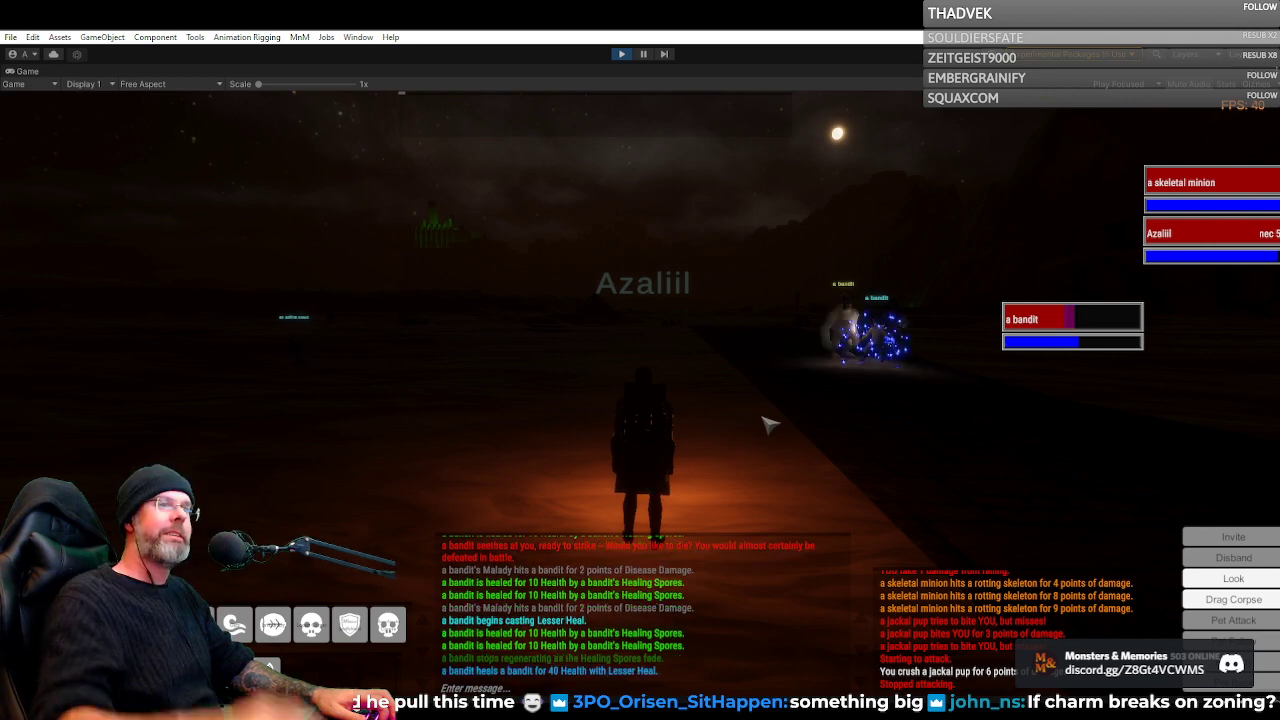
pyautogui.moveTo(795, 375); pyautogui.dragTo(936, 371)
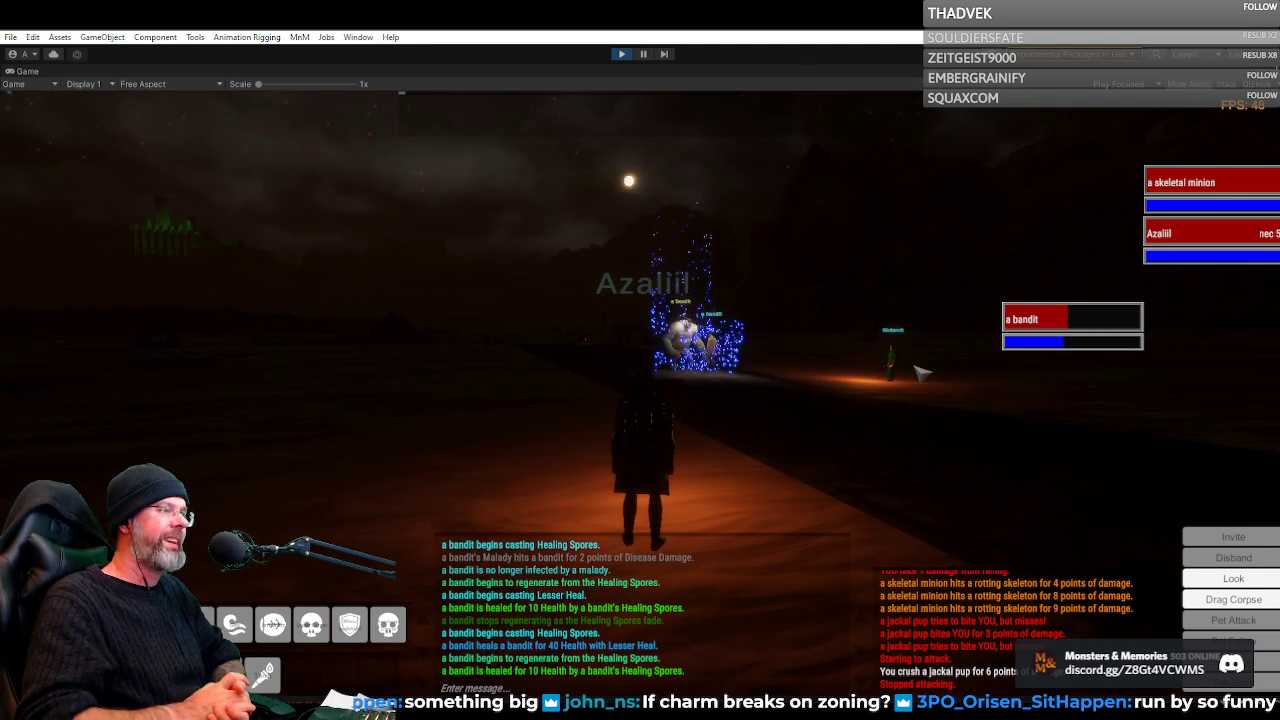
# Move in on the two bandits on the road and examine their fight and healing effects from nearby
pyautogui.scroll(5, 711, 403)
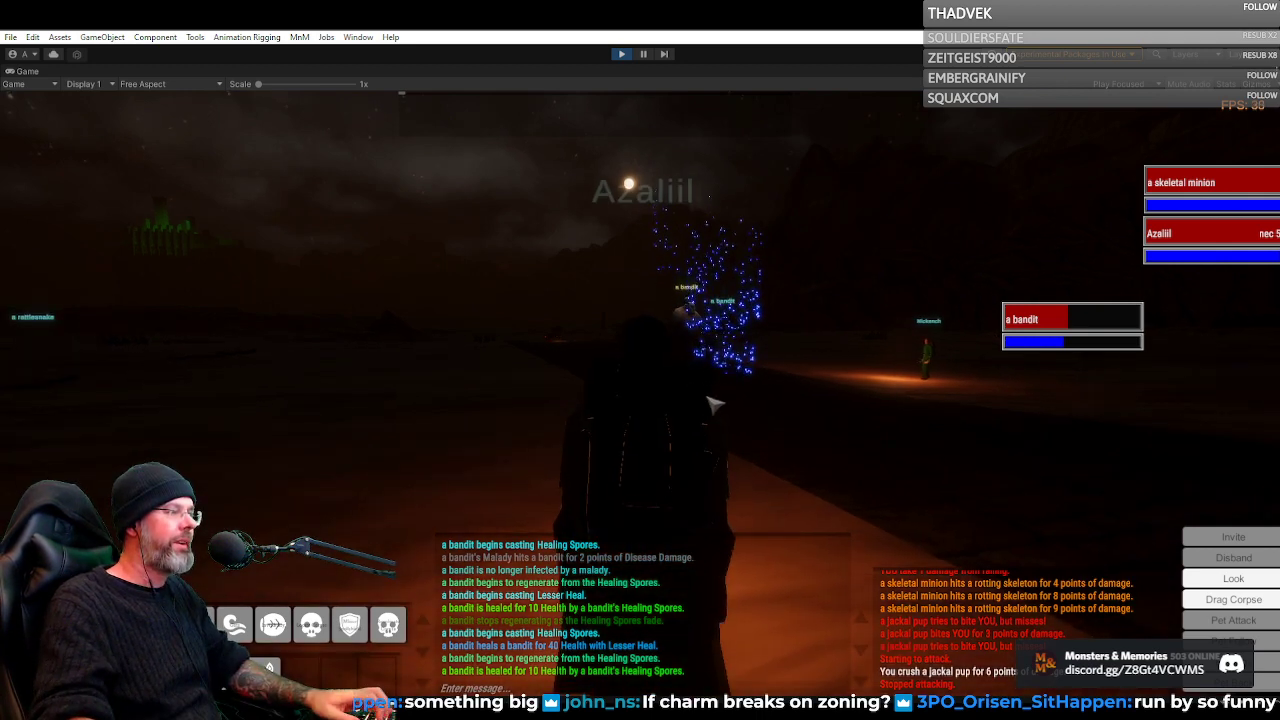
pyautogui.moveTo(711, 403)
pyautogui.mouseDown()
pyautogui.moveTo(745, 393)
pyautogui.moveTo(743, 370)
pyautogui.moveTo(708, 370)
pyautogui.moveTo(766, 385)
pyautogui.mouseUp()
pyautogui.press('w')
pyautogui.press('w')
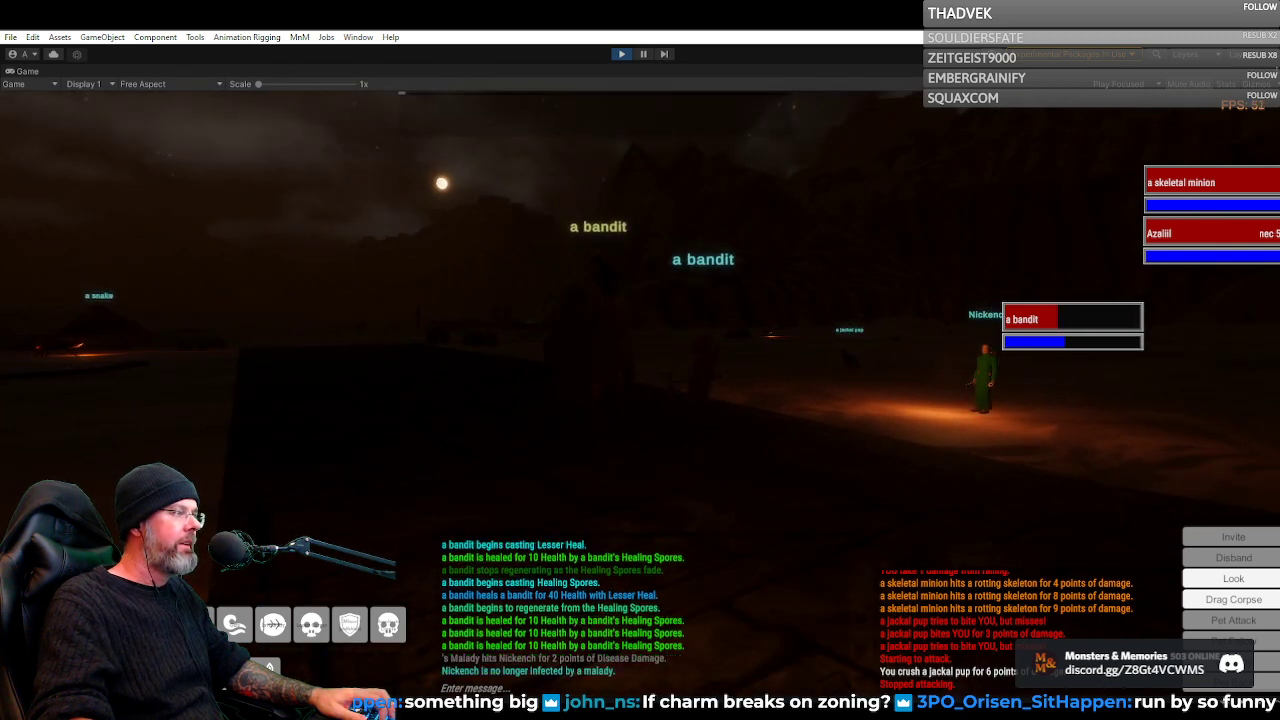
pyautogui.press('s')
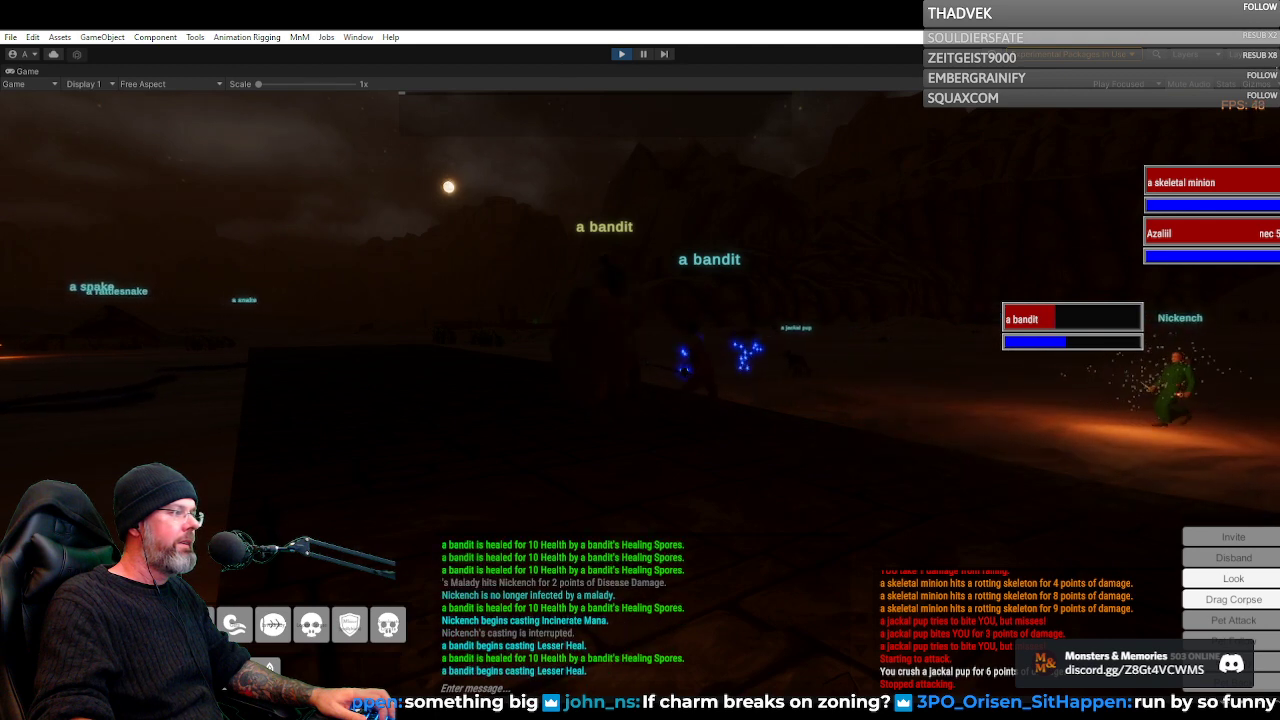
pyautogui.press('s')
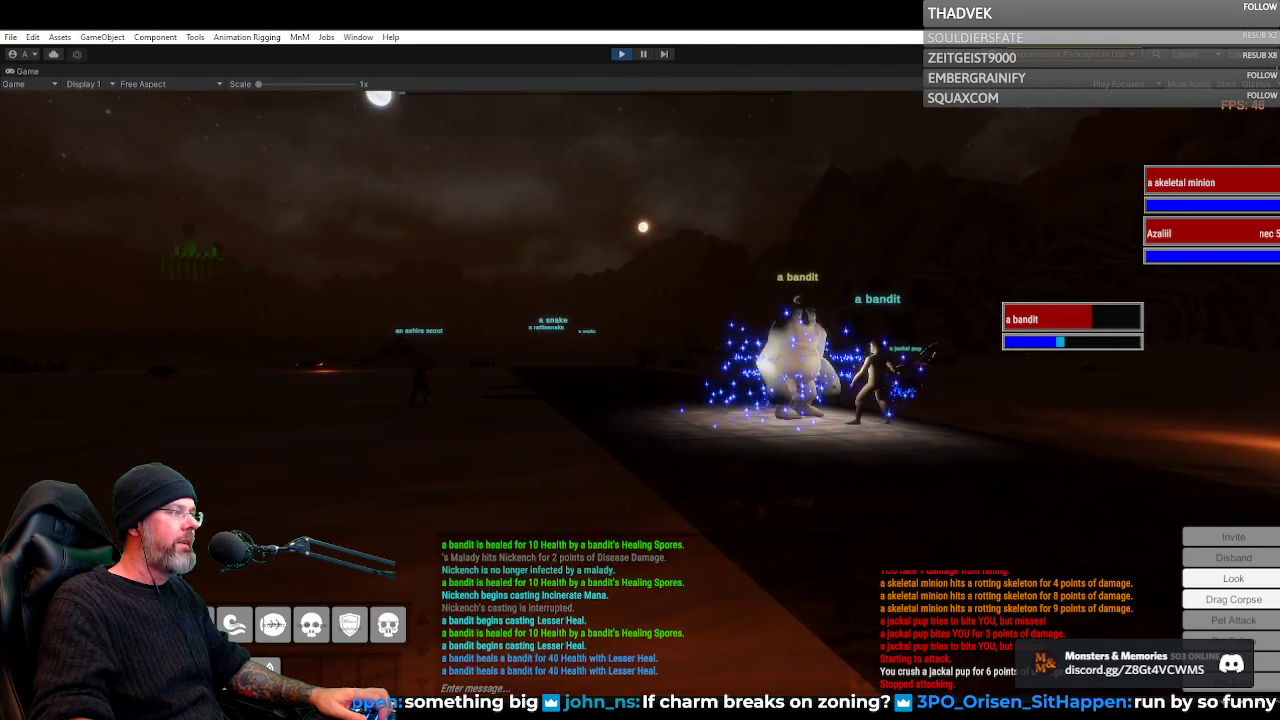
pyautogui.press('d')
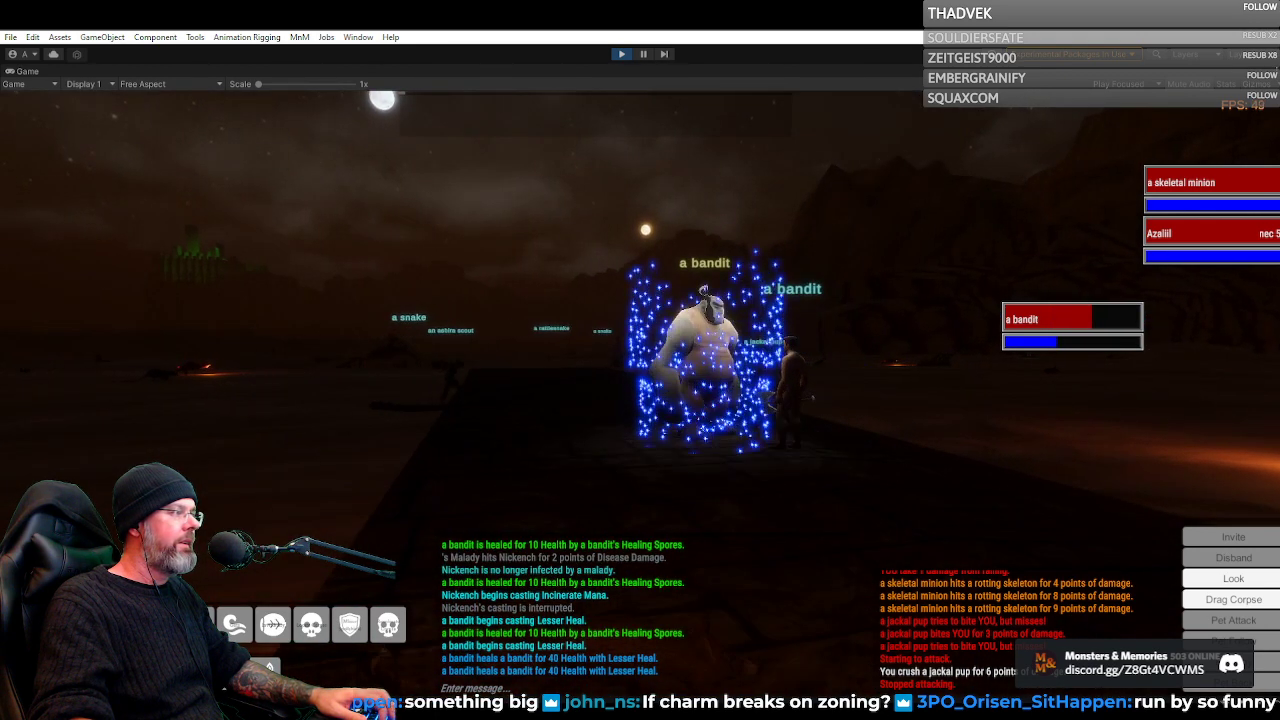
pyautogui.press('d')
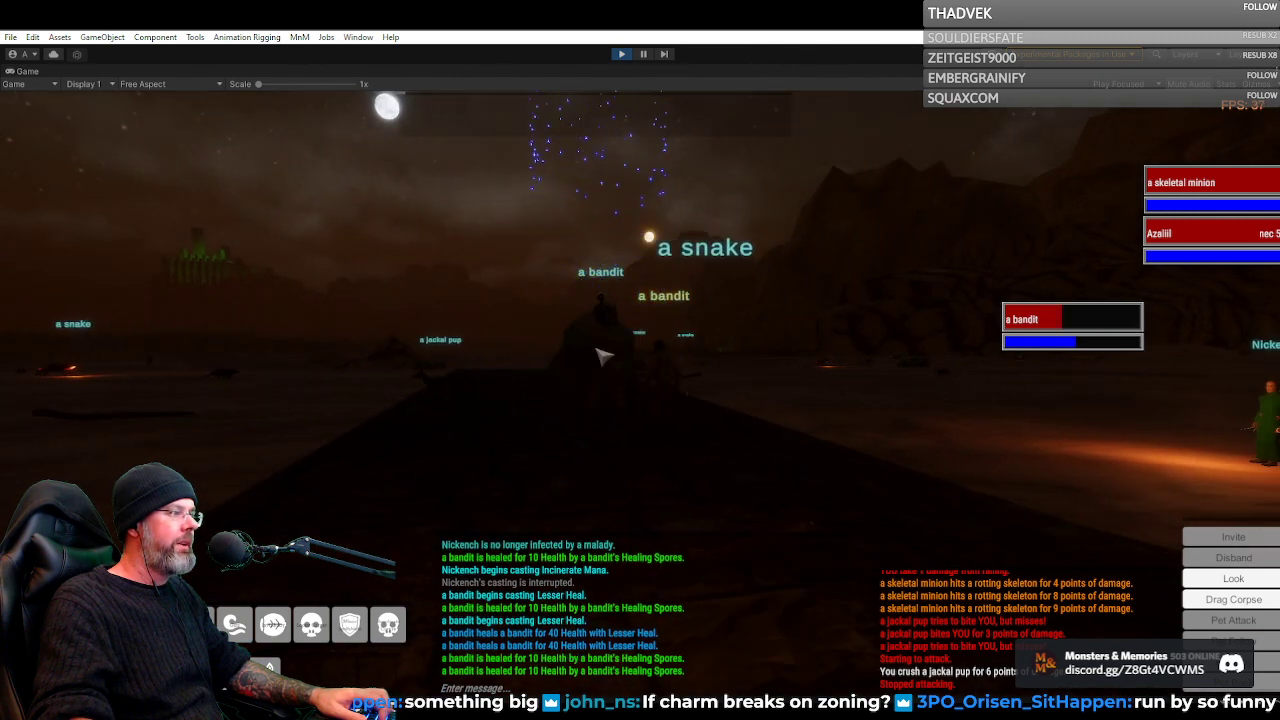
# Look between the city, the open desert and the fighting bandits on the road to examine the daybreak lighting
pyautogui.press('a')
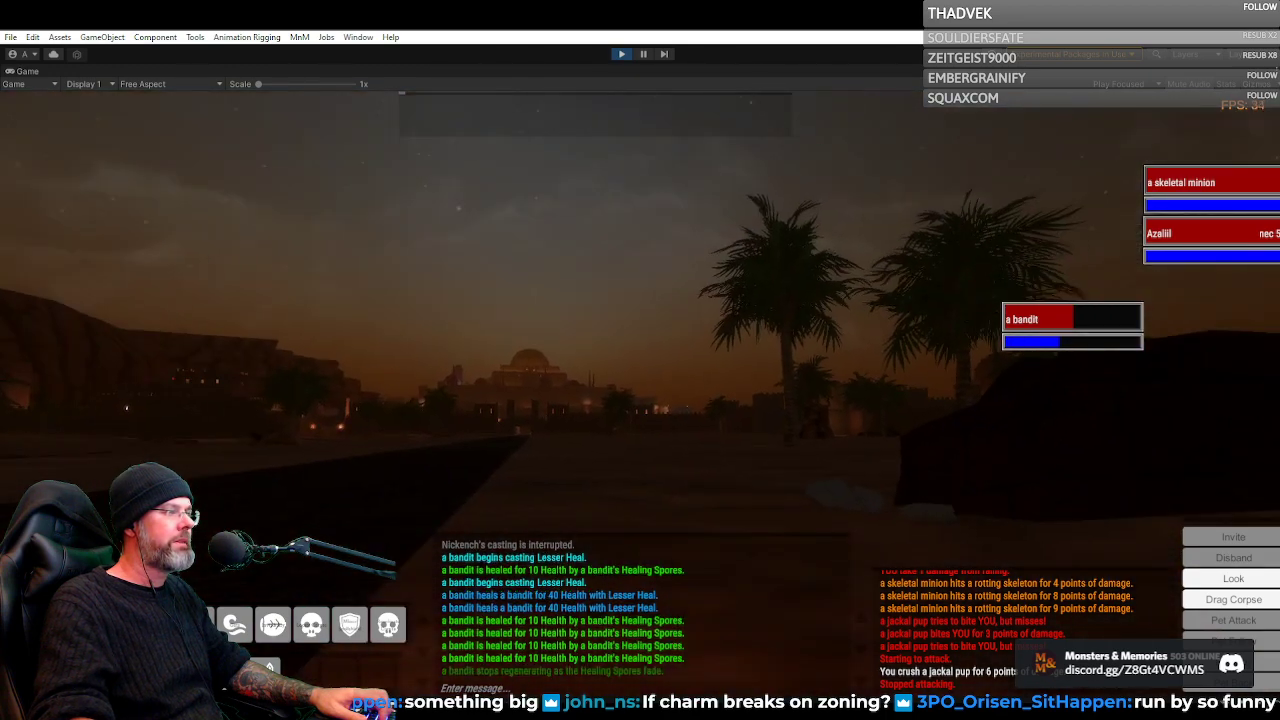
pyautogui.press('w')
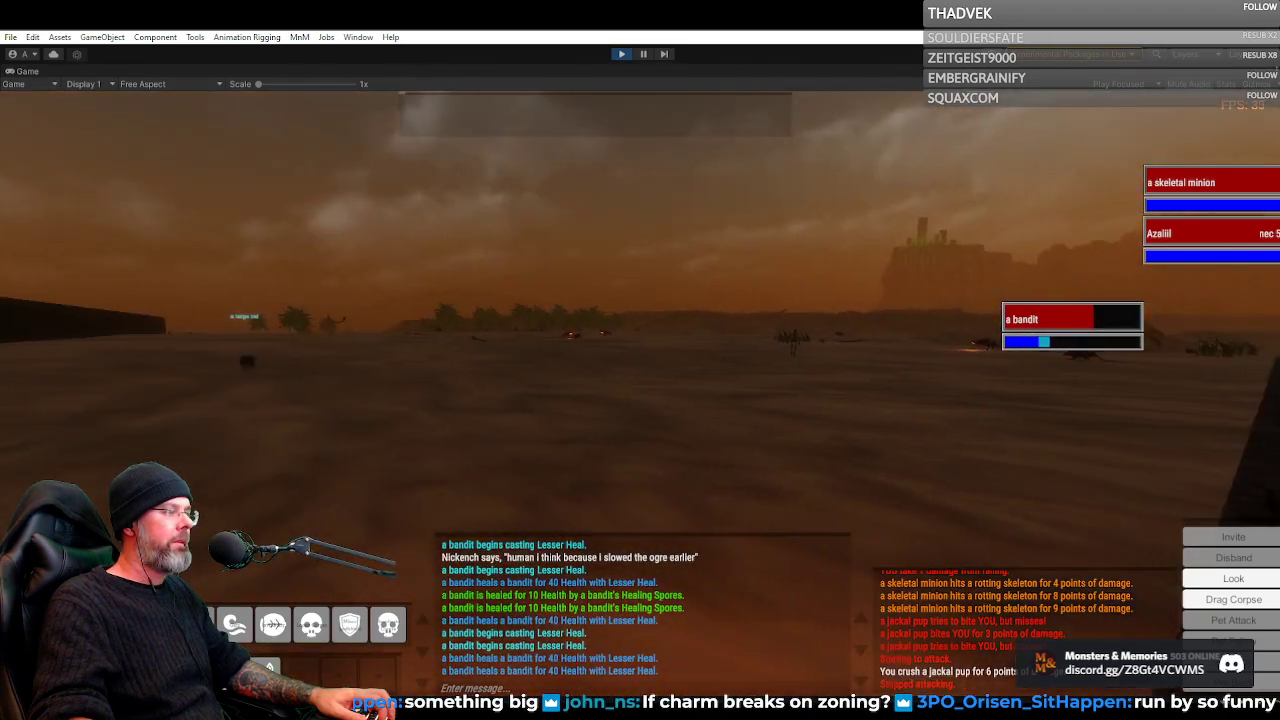
pyautogui.press('w')
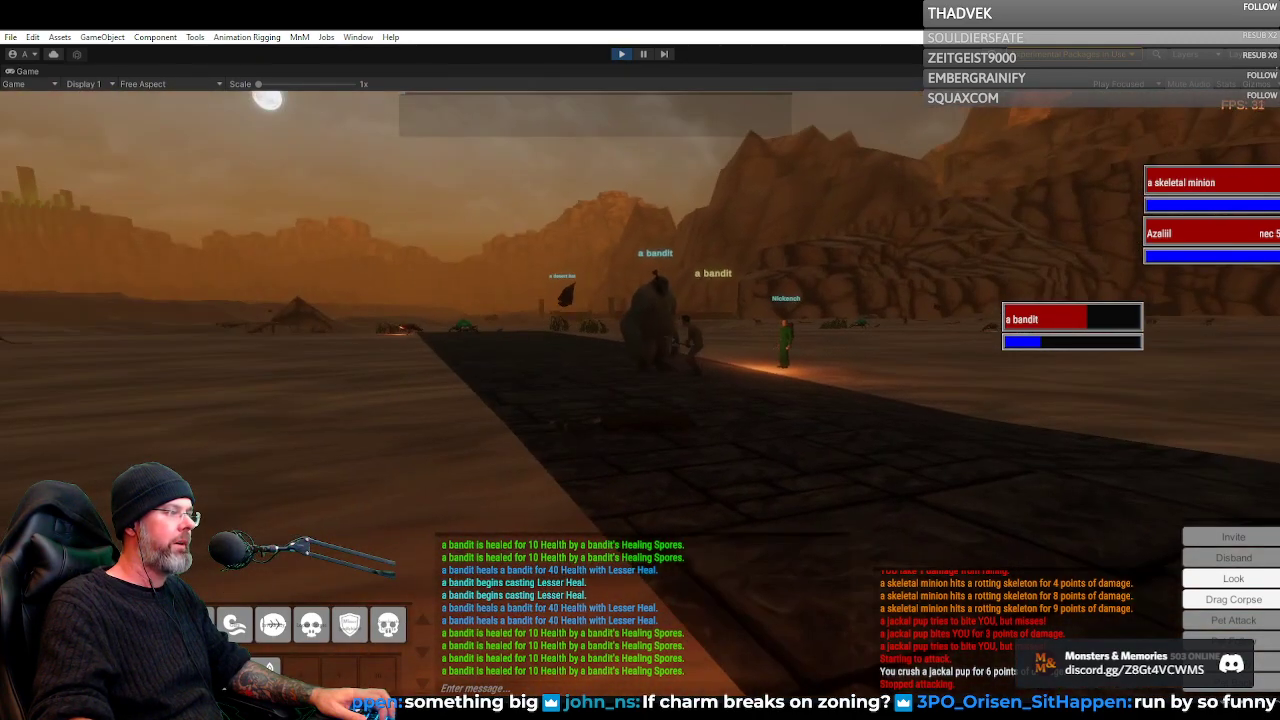
pyautogui.press('w')
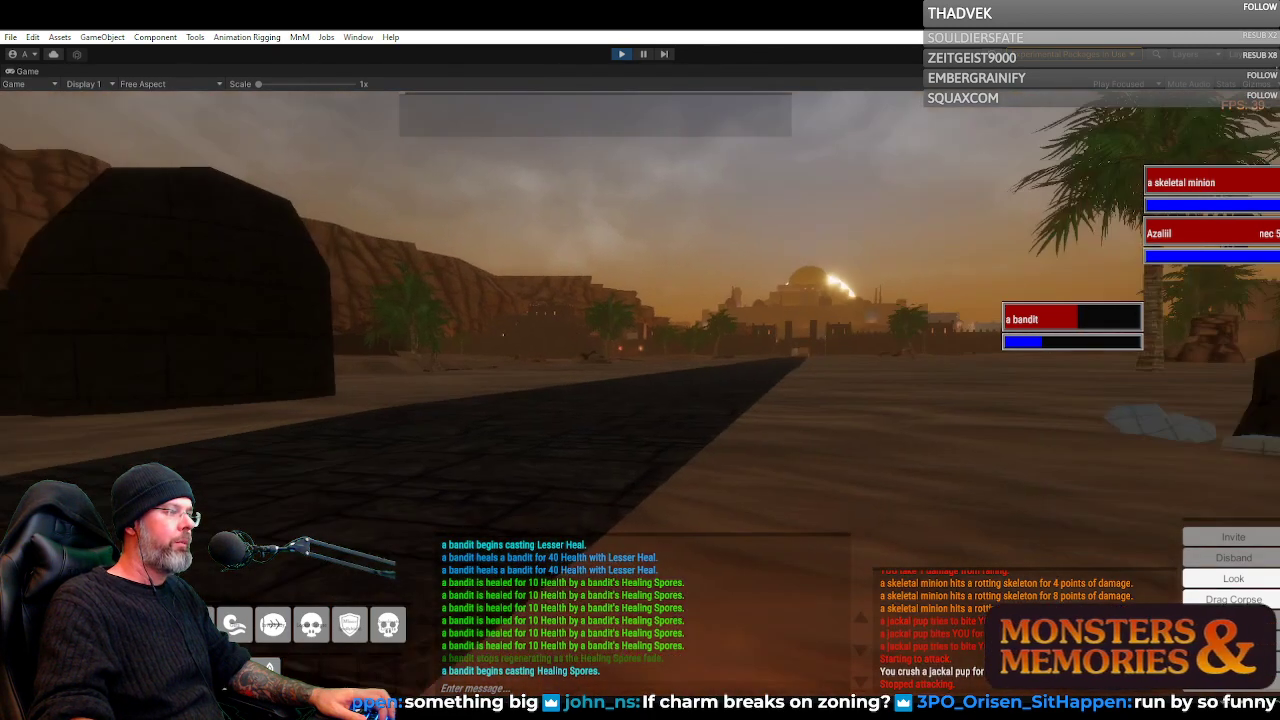
pyautogui.press('w')
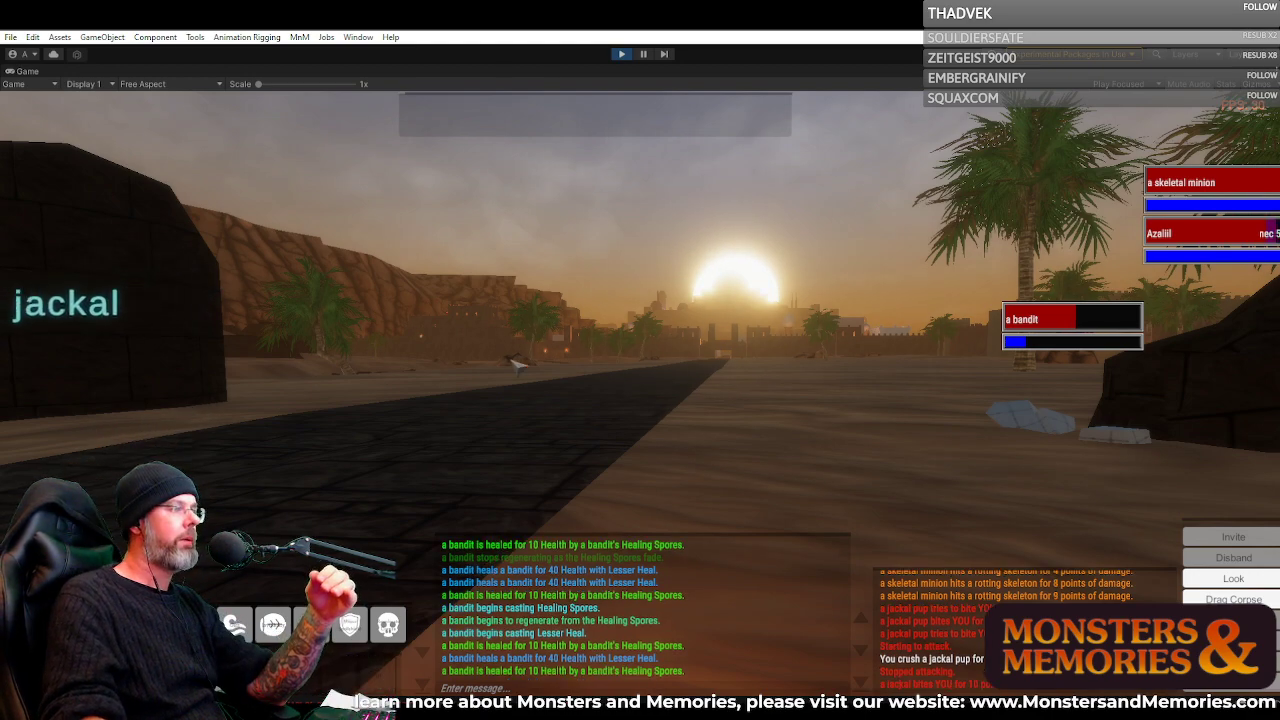
# Turn to the attacking jackal beside the road, target it, try to cast Life Draw on it and break off the fight
pyautogui.rightClick(610, 291)
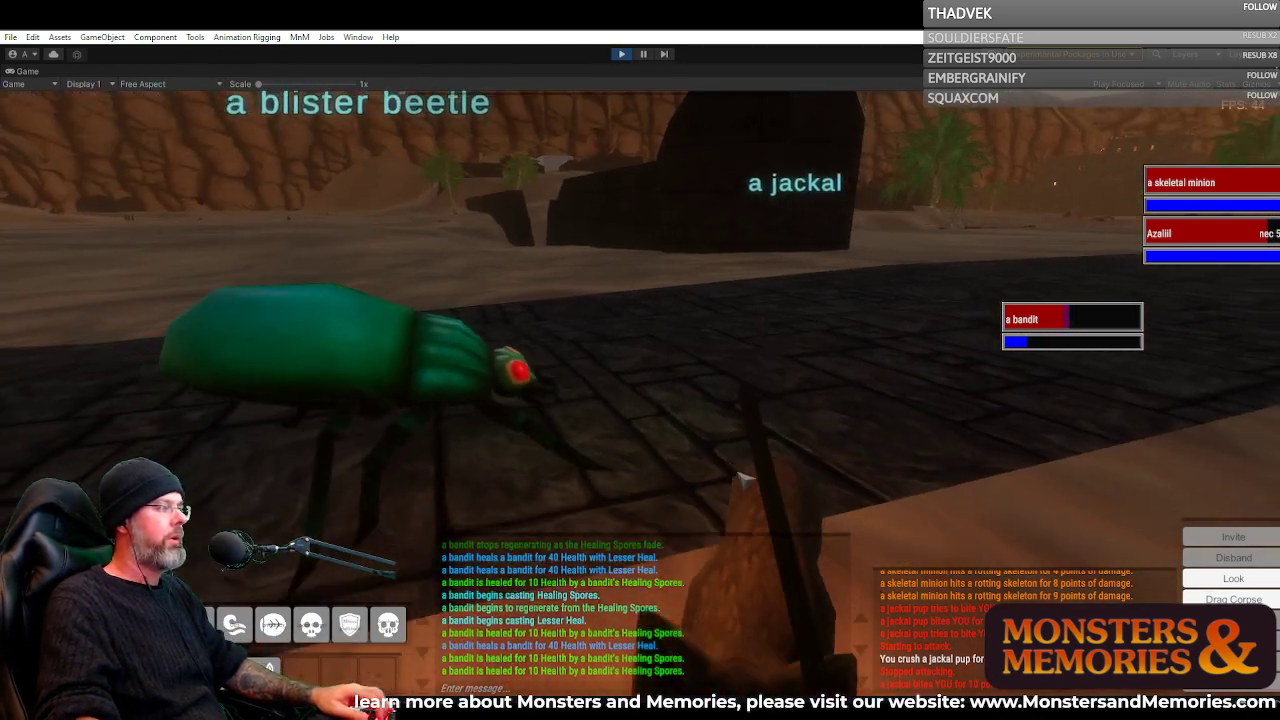
pyautogui.click(734, 444)
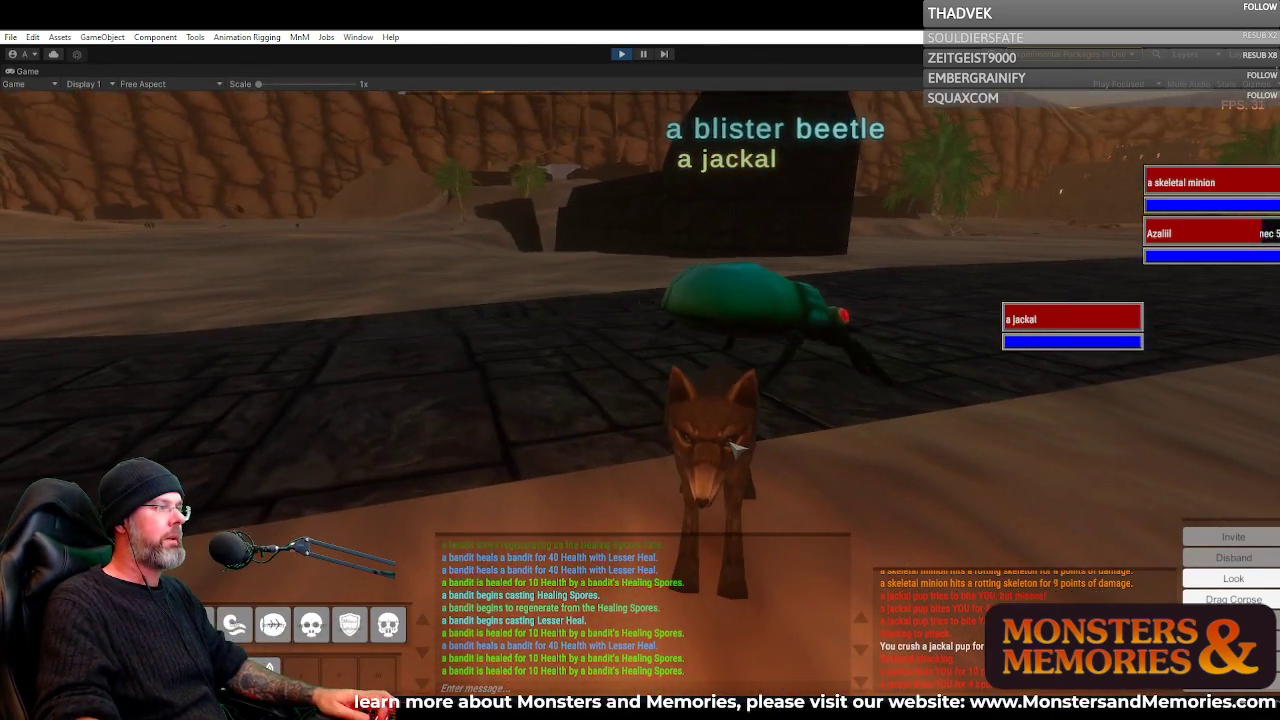
pyautogui.press('1')
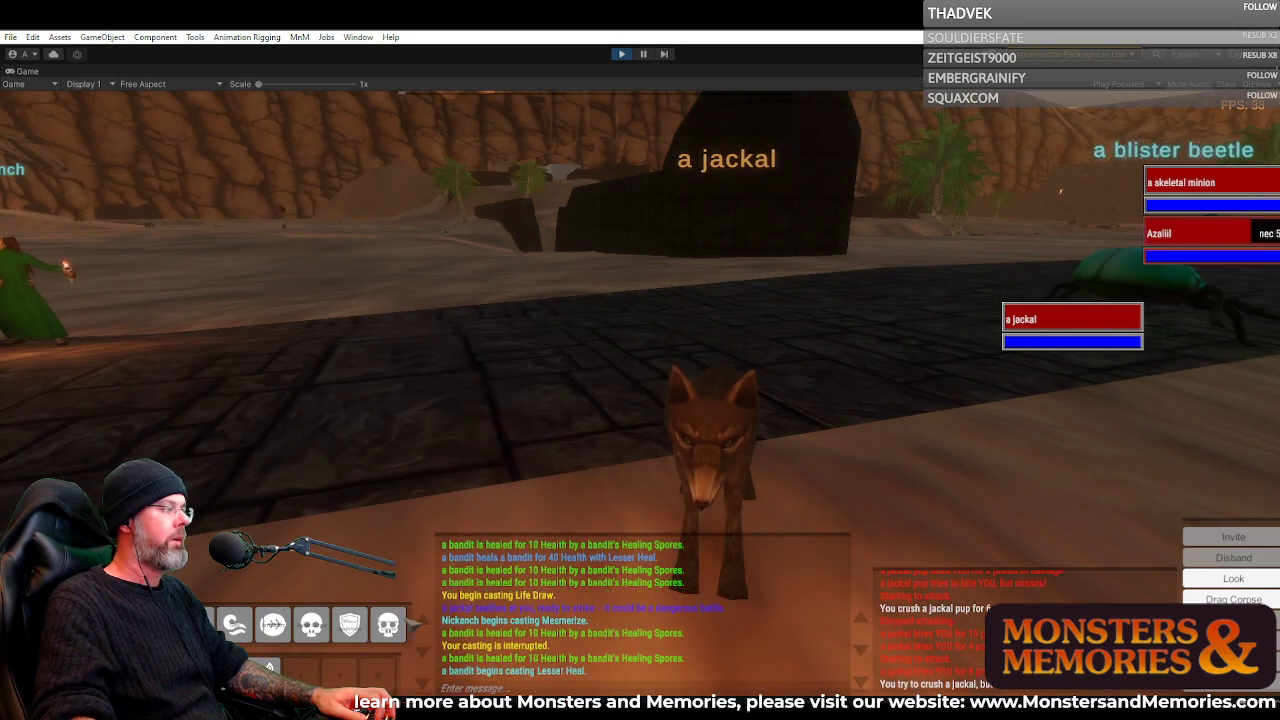
pyautogui.press('1')
pyautogui.scroll(-5, 727, 423)
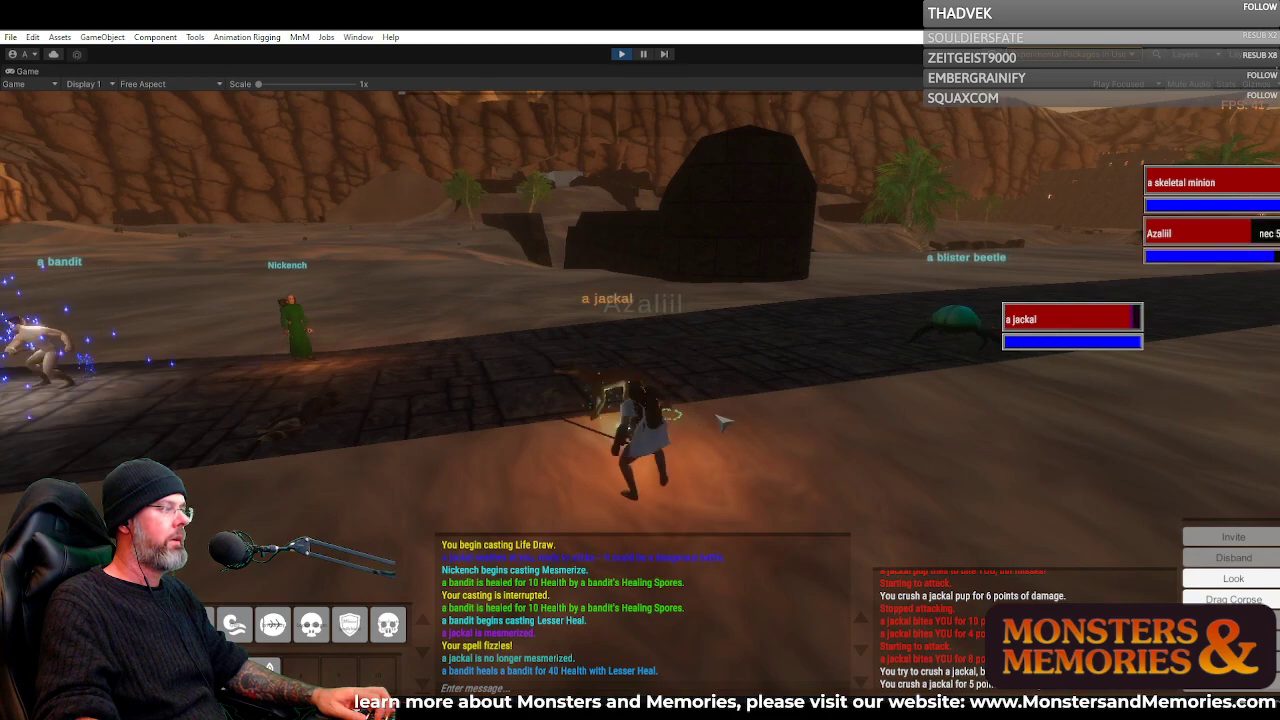
pyautogui.press('a')
pyautogui.press('q')
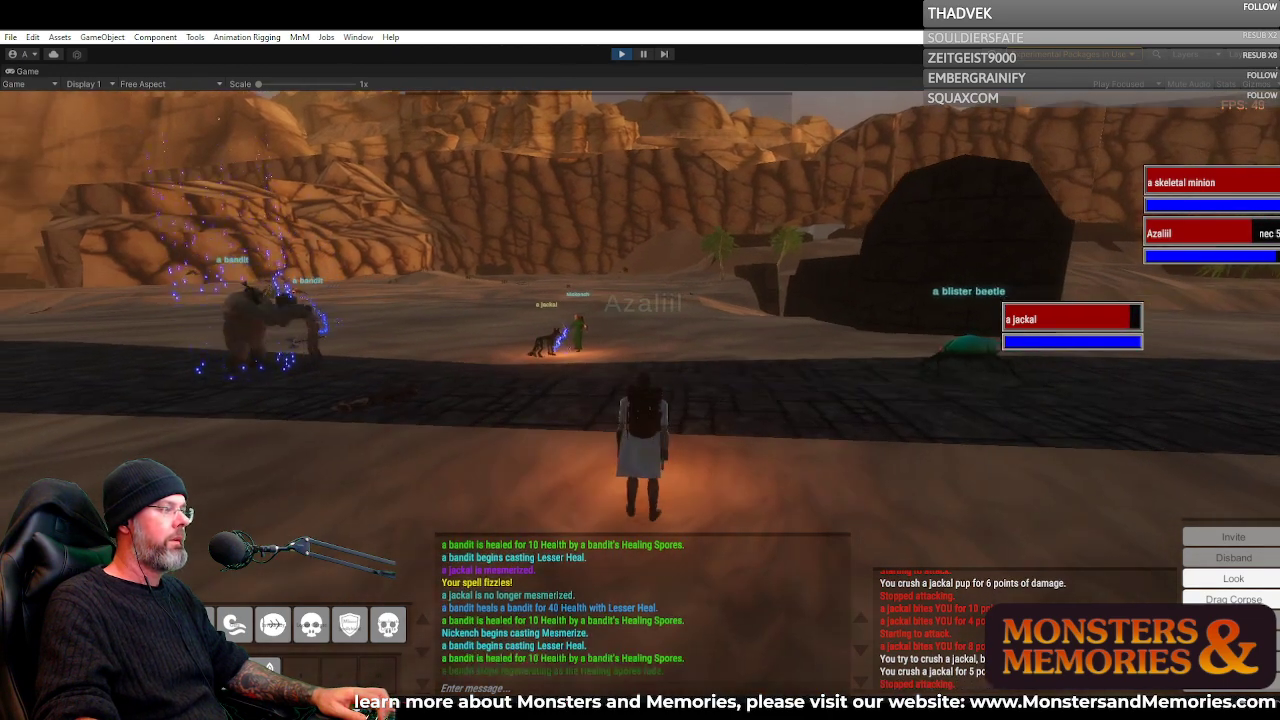
# Face the city along the road and examine the sunrise and the light it throws on the sand
pyautogui.press('d')
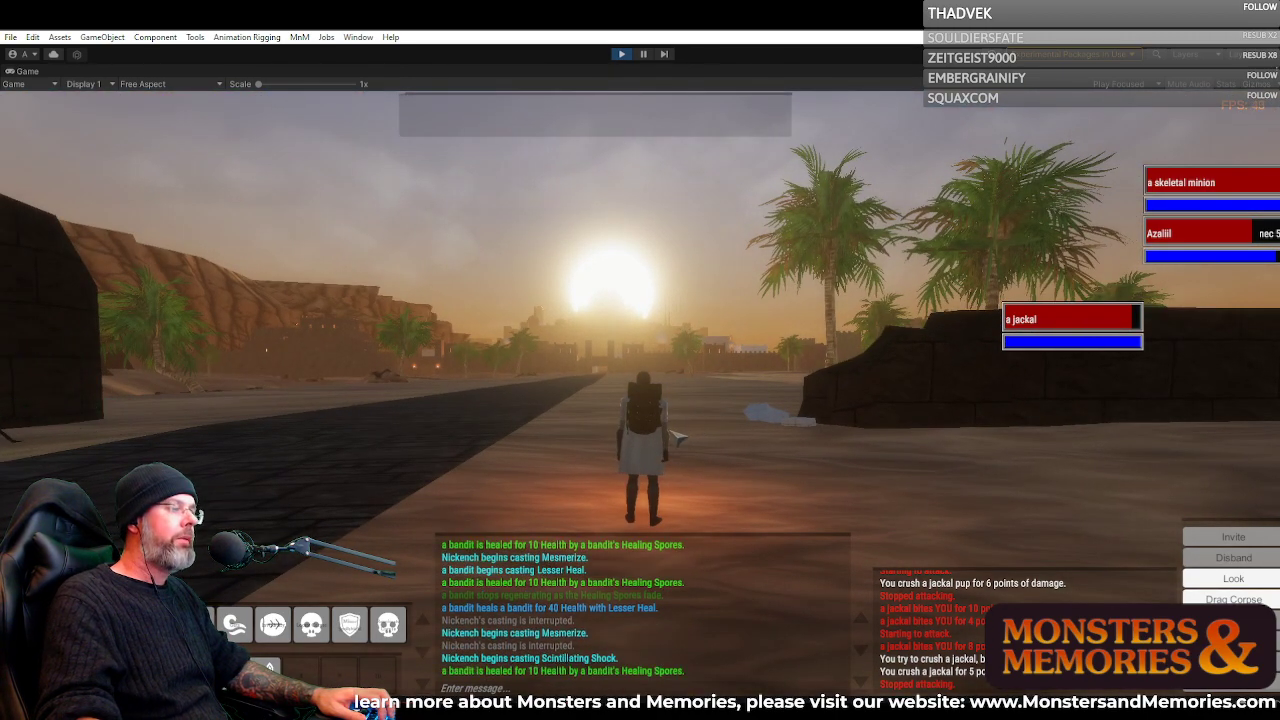
pyautogui.moveTo(680, 433); pyautogui.dragTo(680, 433)
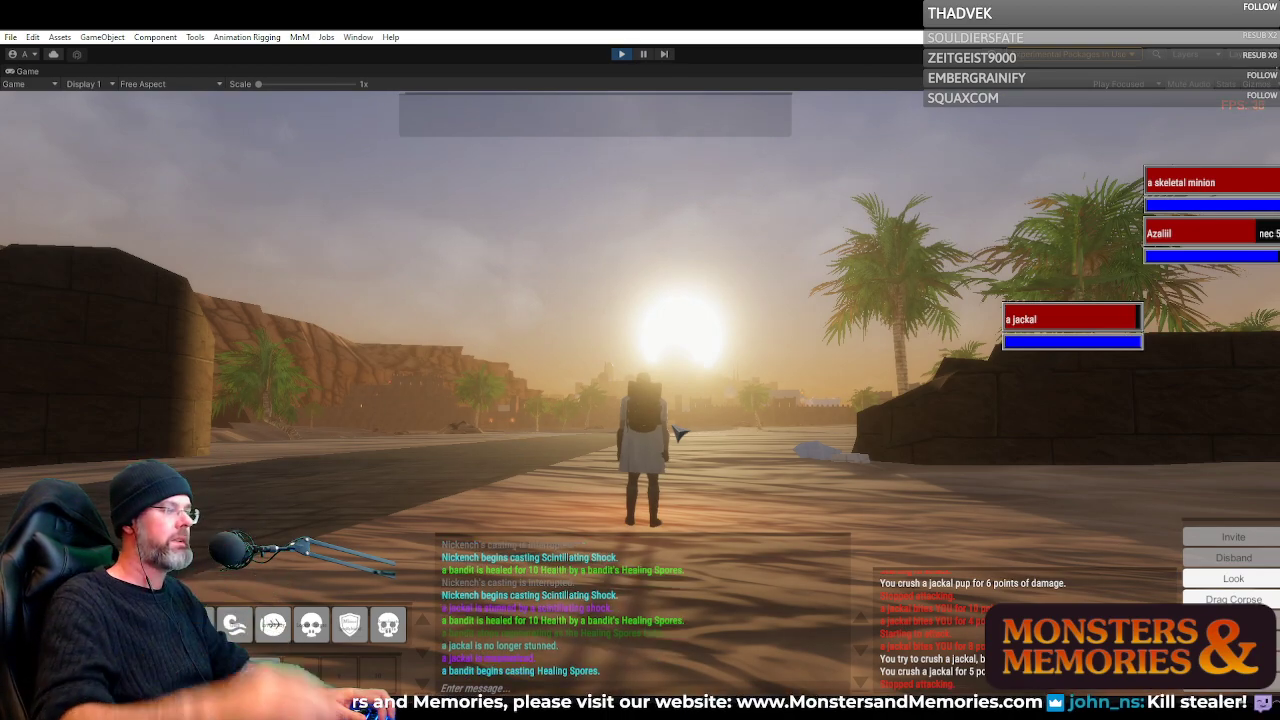
pyautogui.moveTo(720, 423); pyautogui.dragTo(672, 423)
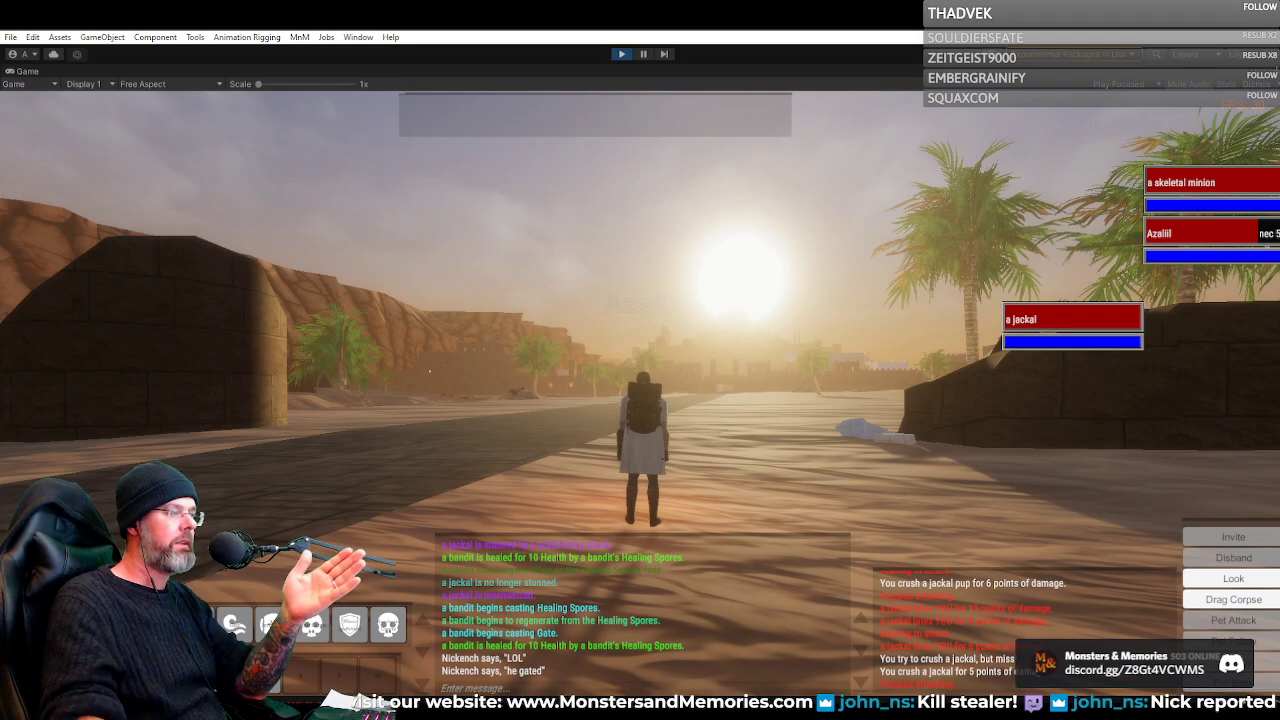
# Turn away from the sun and examine the shadows, the setting moon and the distant cliffs across the dunes
pyautogui.press('a')
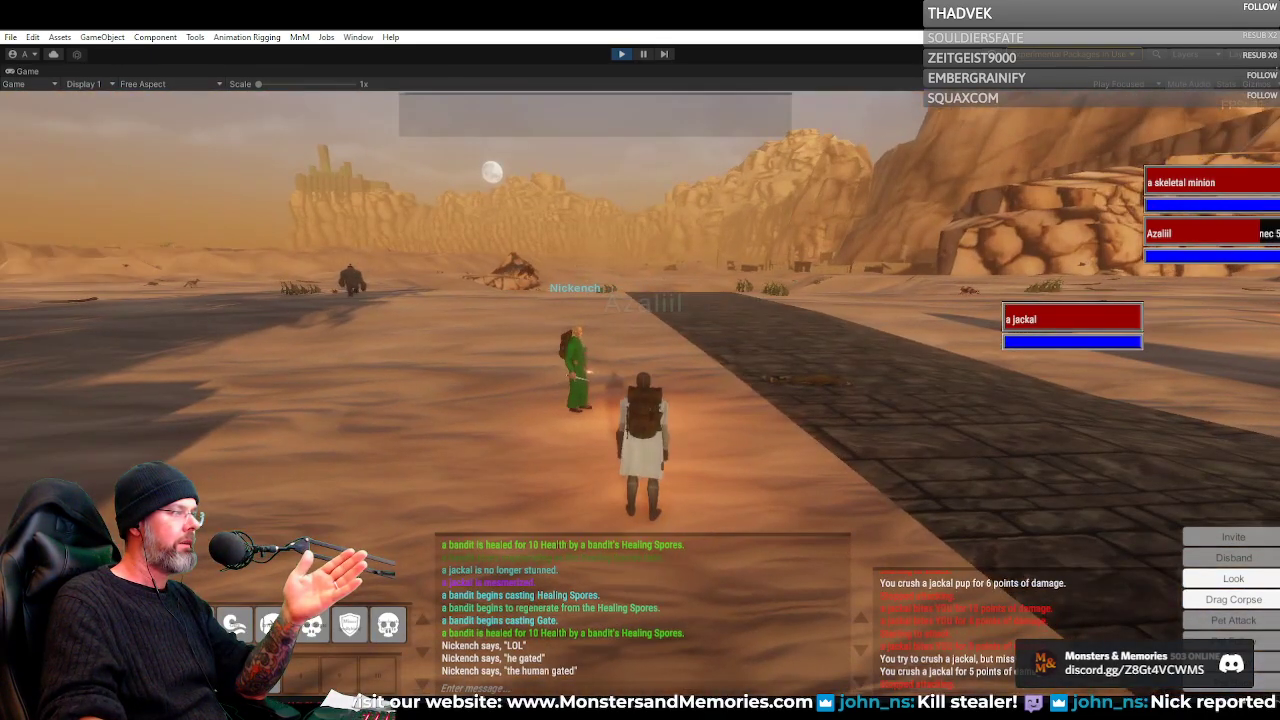
pyautogui.press('a')
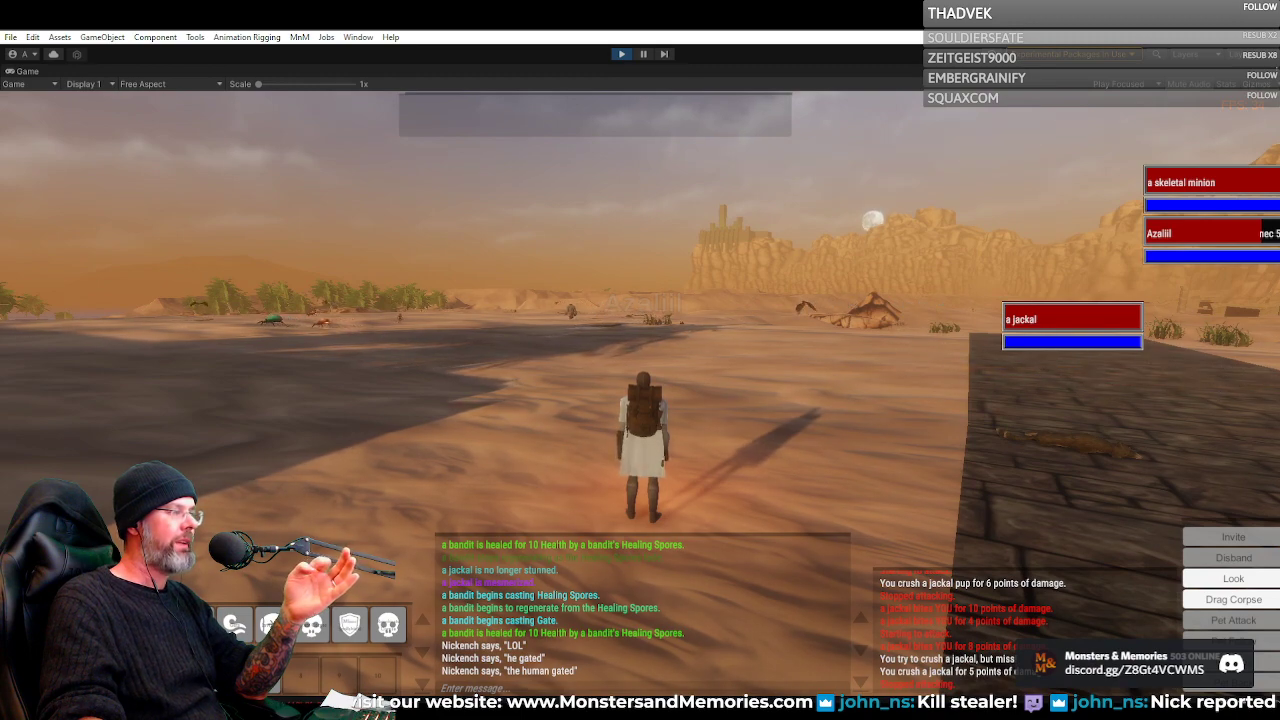
pyautogui.press('d')
pyautogui.press('a')
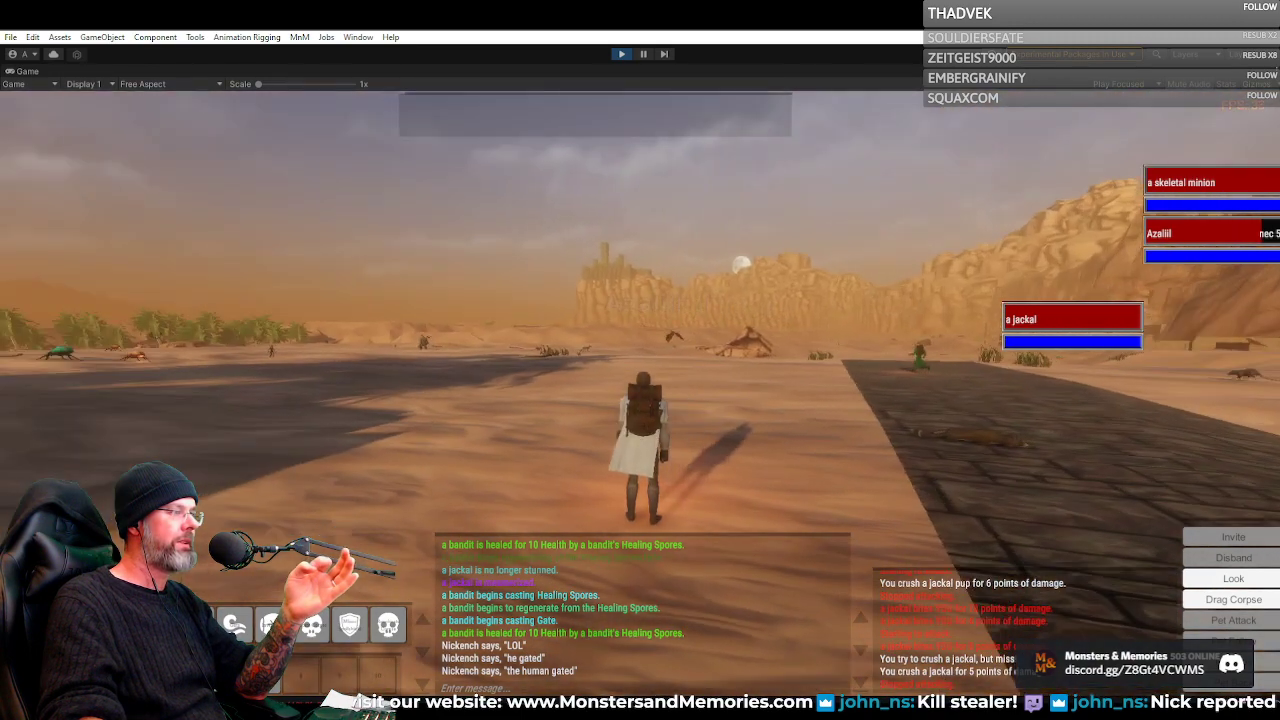
pyautogui.press('a')
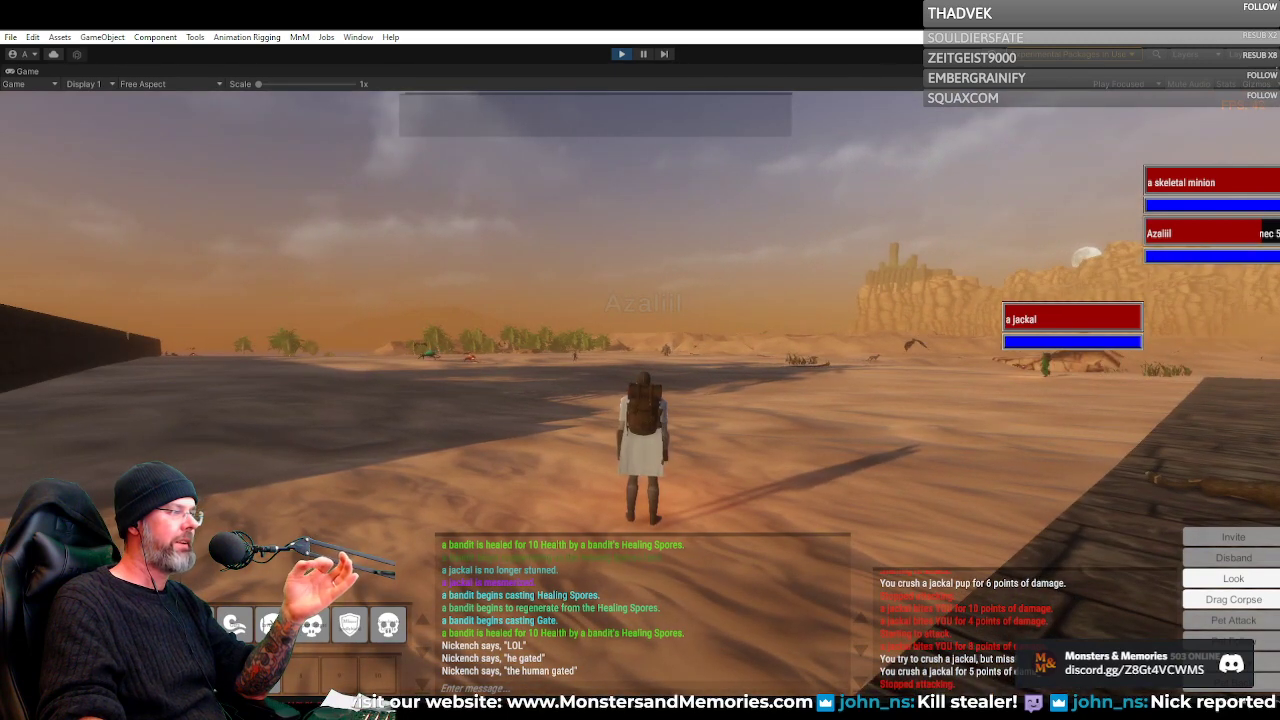
pyautogui.rightClick(678, 370)
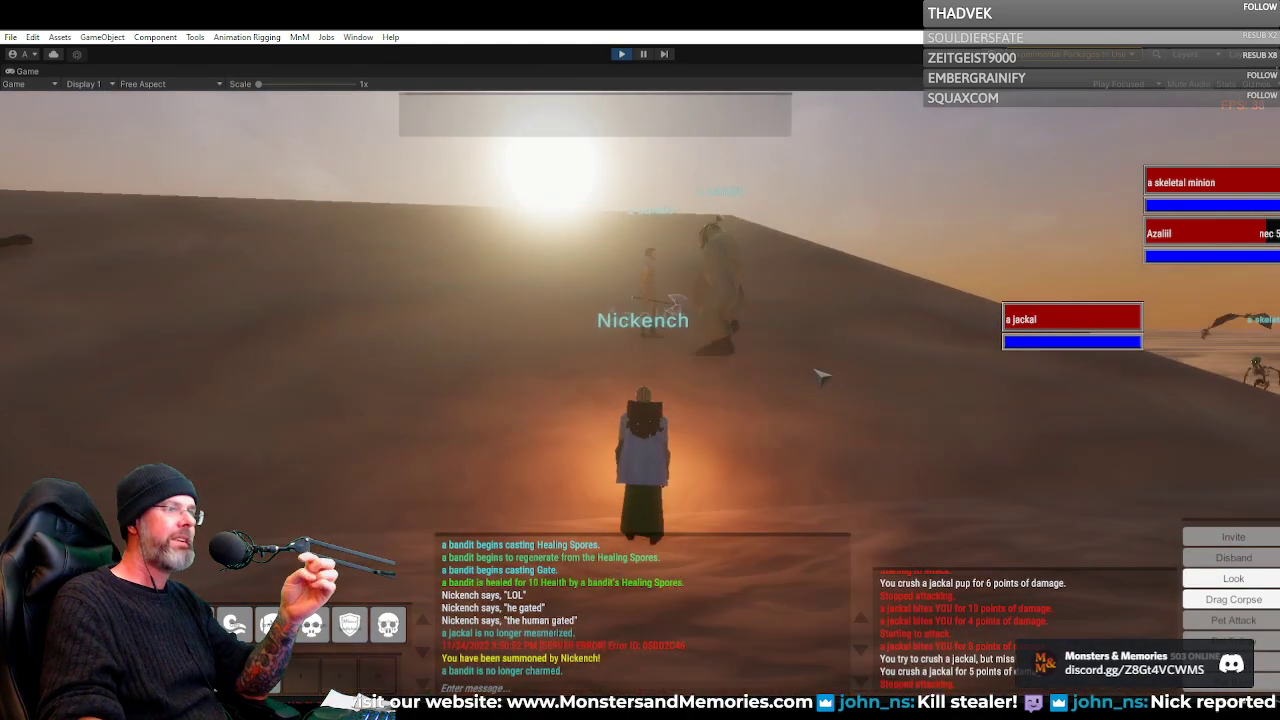
# Enable GM invulnerability and run up the dune past the two bandits to its crest
pyautogui.press('a')
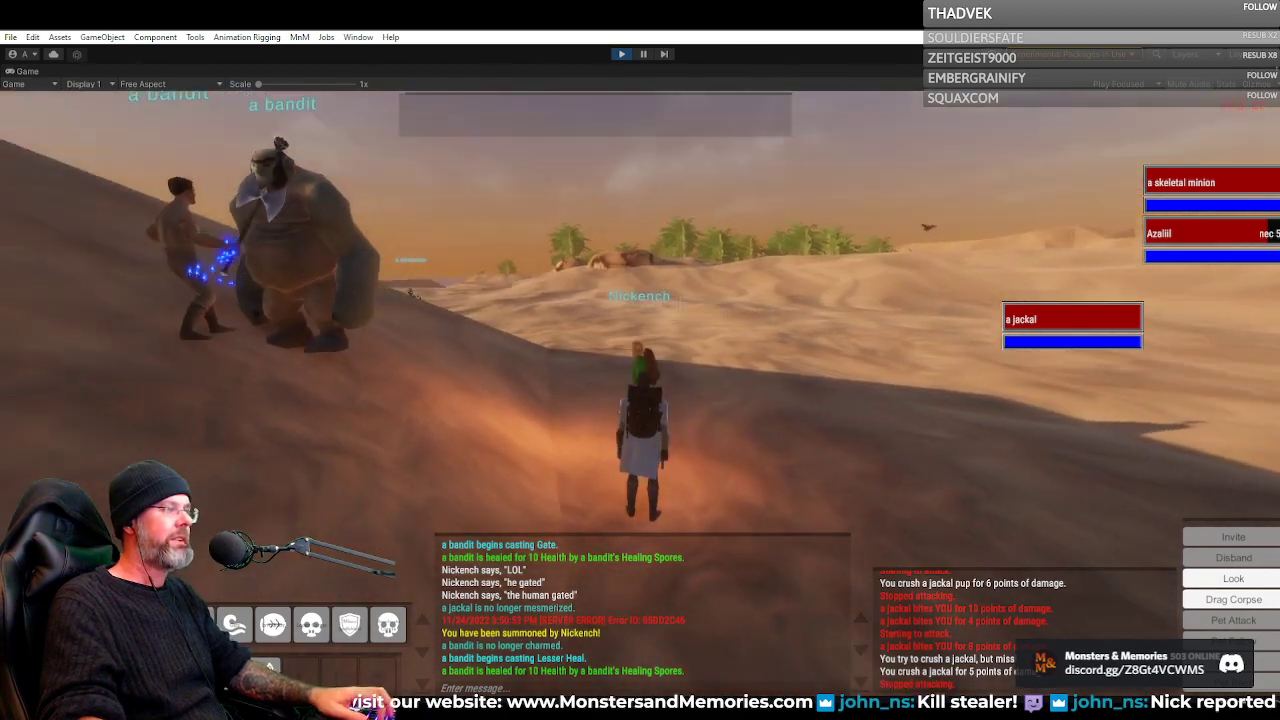
pyautogui.press('d')
pyautogui.press('w')
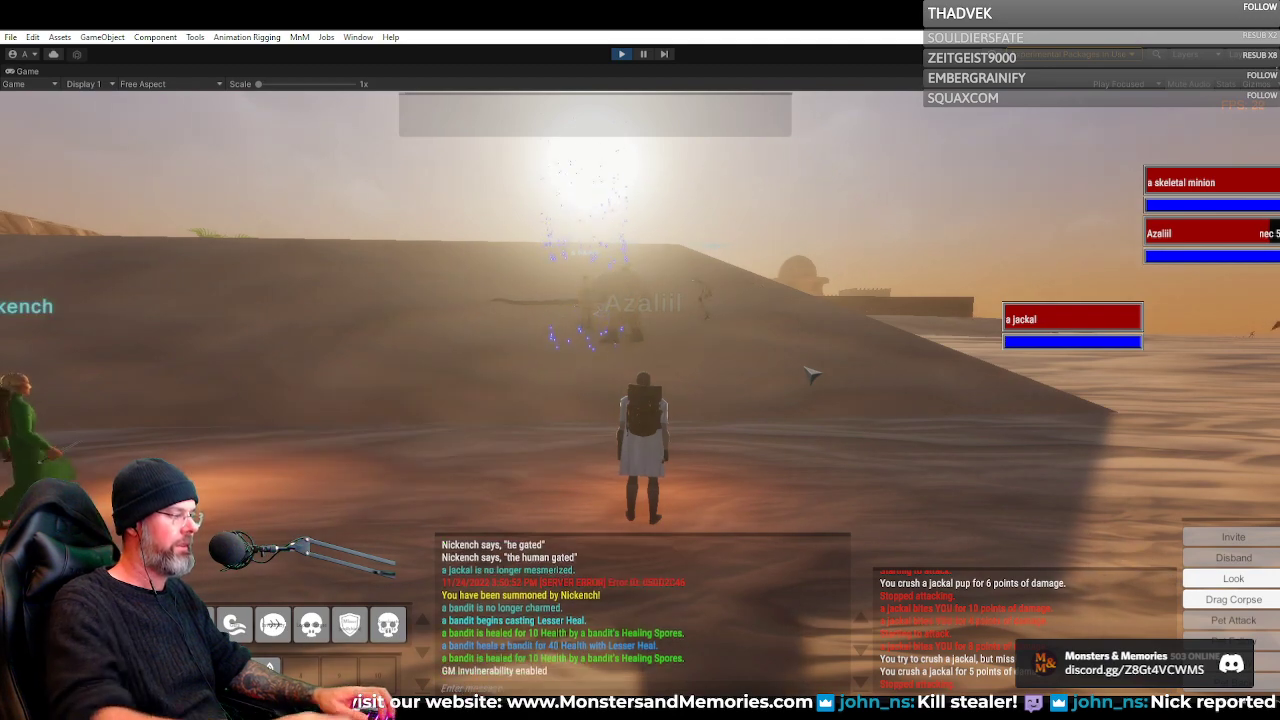
pyautogui.moveTo(826, 372); pyautogui.dragTo(765, 360)
pyautogui.press('w')
pyautogui.press('w')
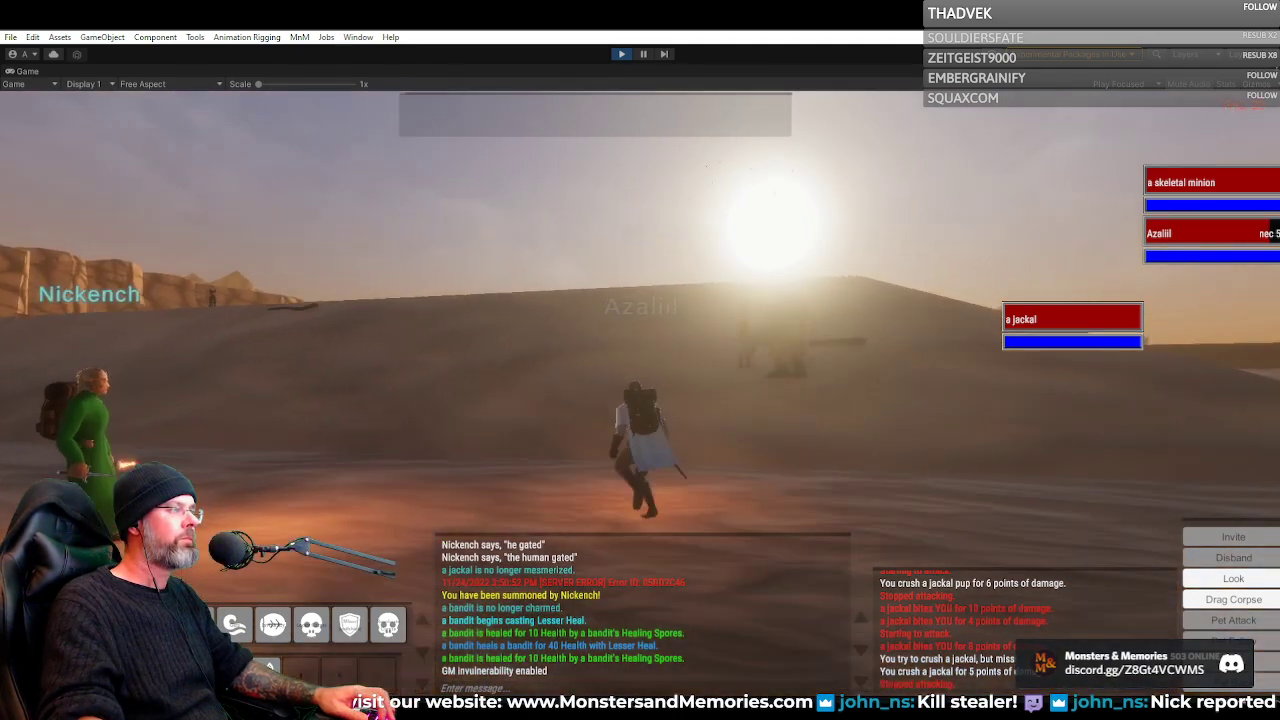
pyautogui.press('w')
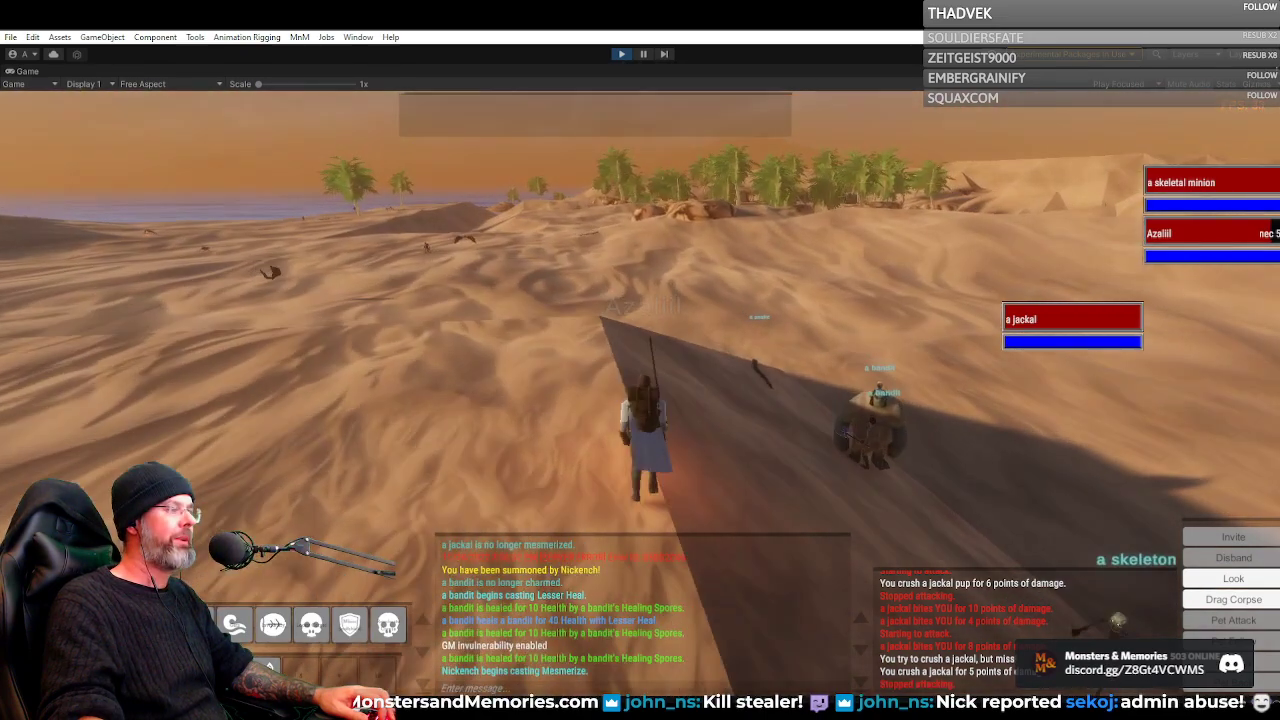
pyautogui.press('w')
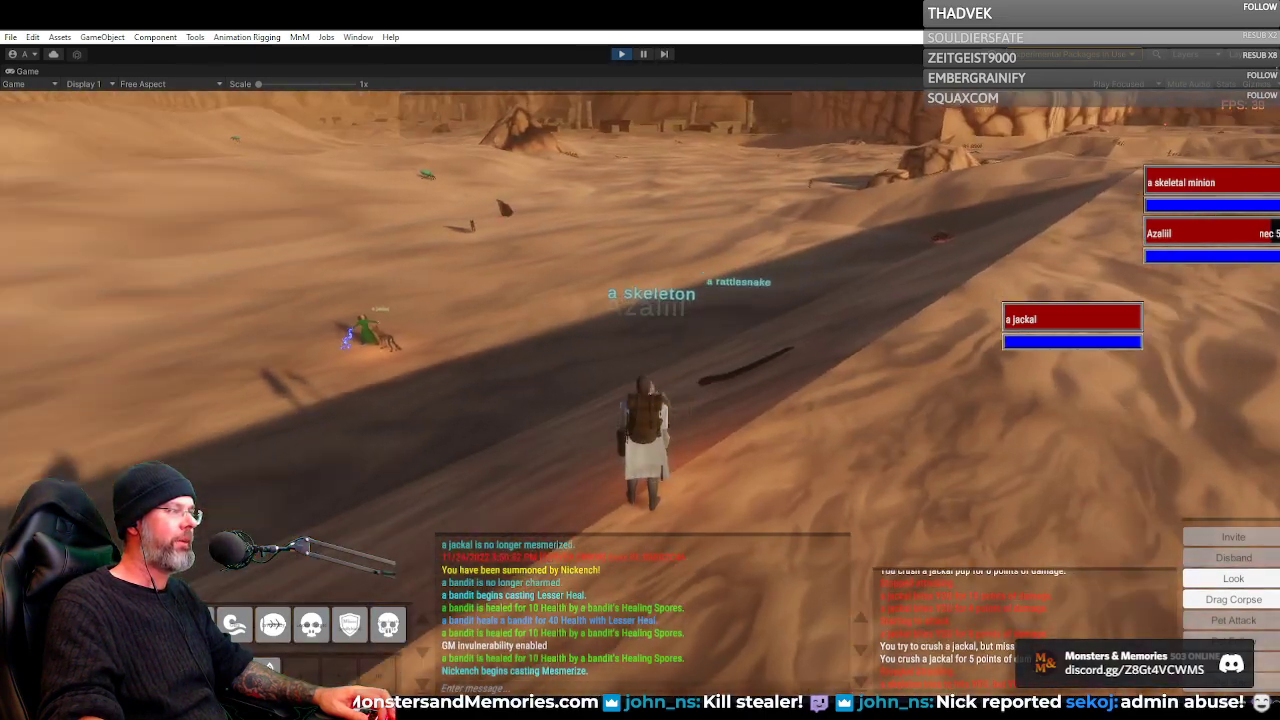
# Examine the mesmerized skeleton on the dune up close and from several angles
pyautogui.moveTo(980, 362); pyautogui.dragTo(778, 382)
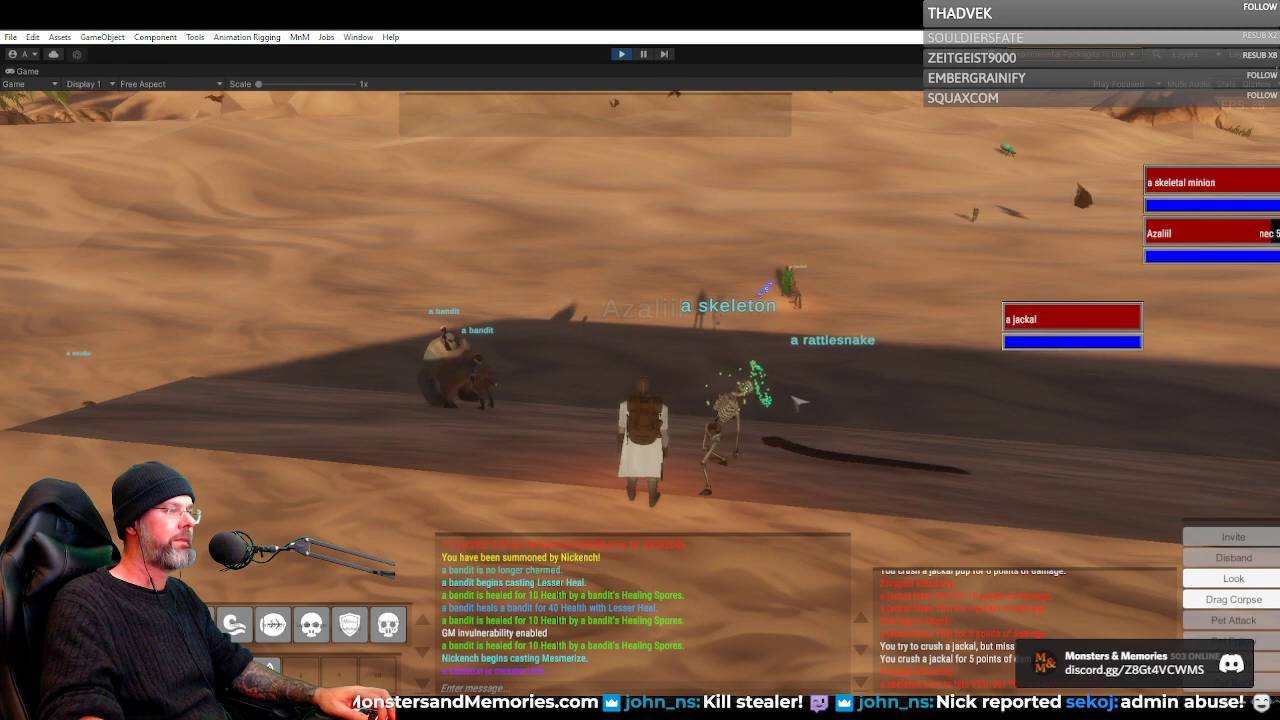
pyautogui.scroll(8, 798, 402)
pyautogui.moveTo(798, 402); pyautogui.dragTo(905, 440)
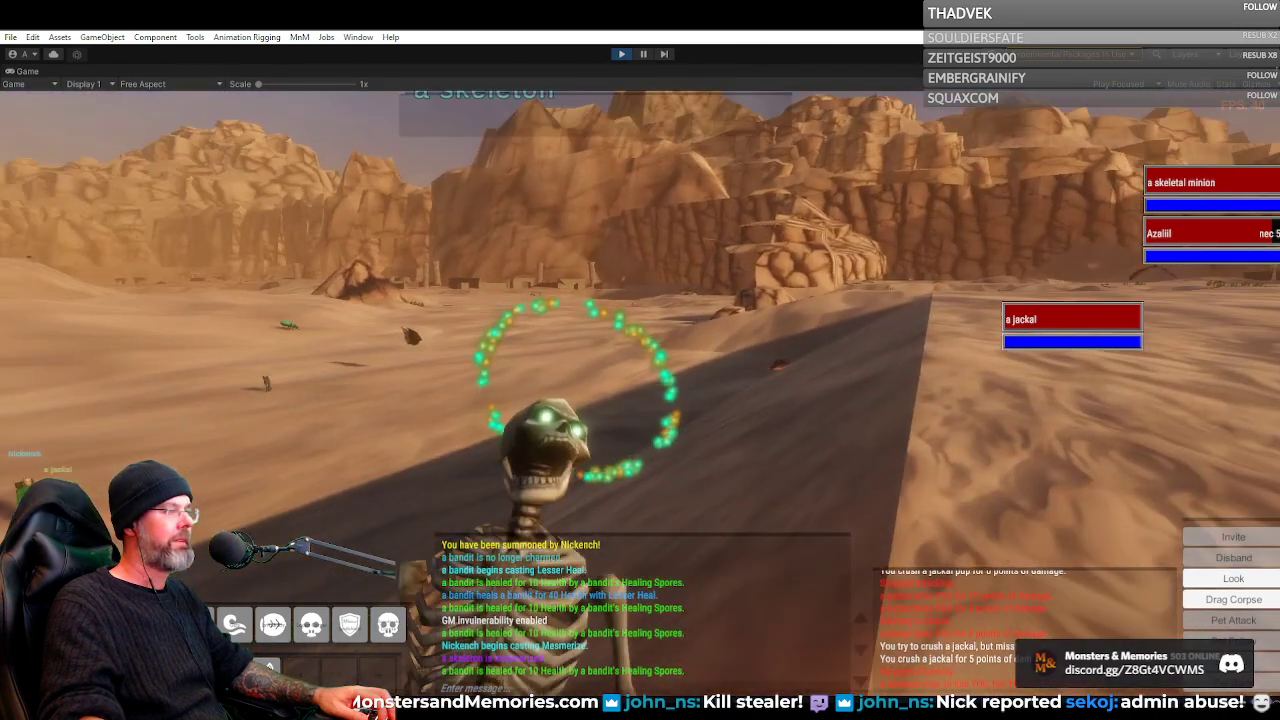
pyautogui.press('s')
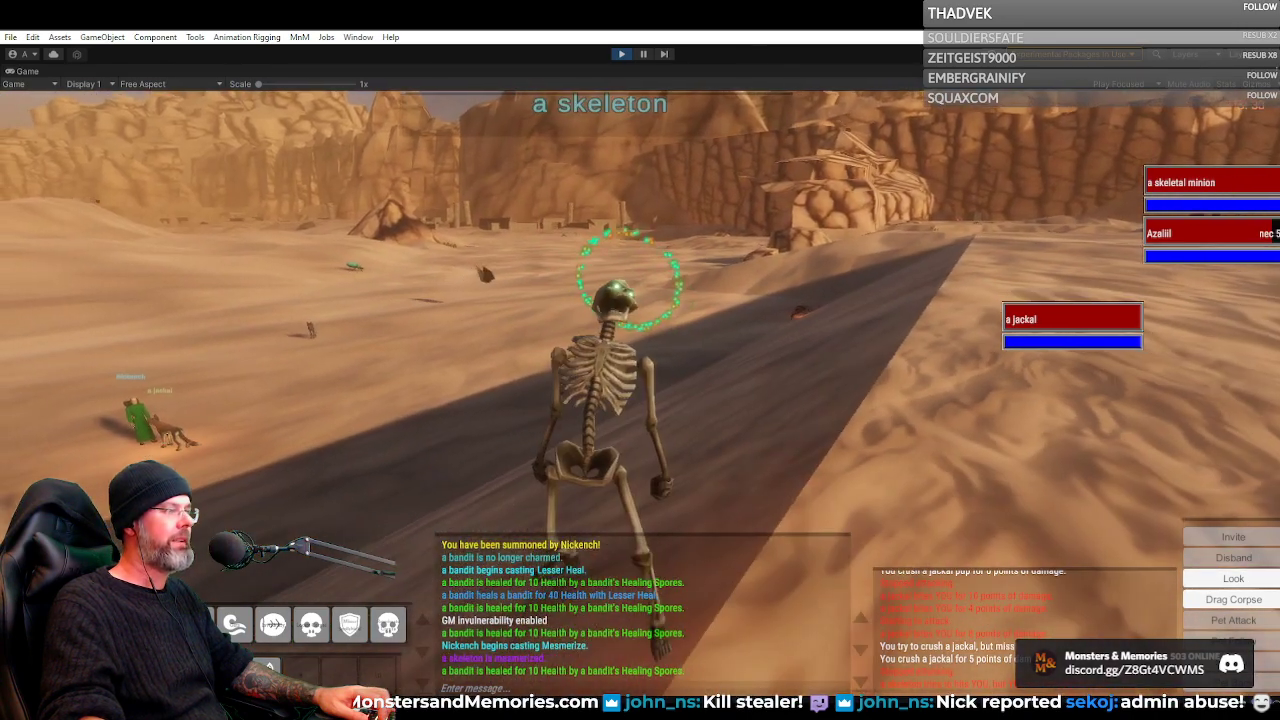
pyautogui.moveTo(640, 400); pyautogui.dragTo(430, 396)
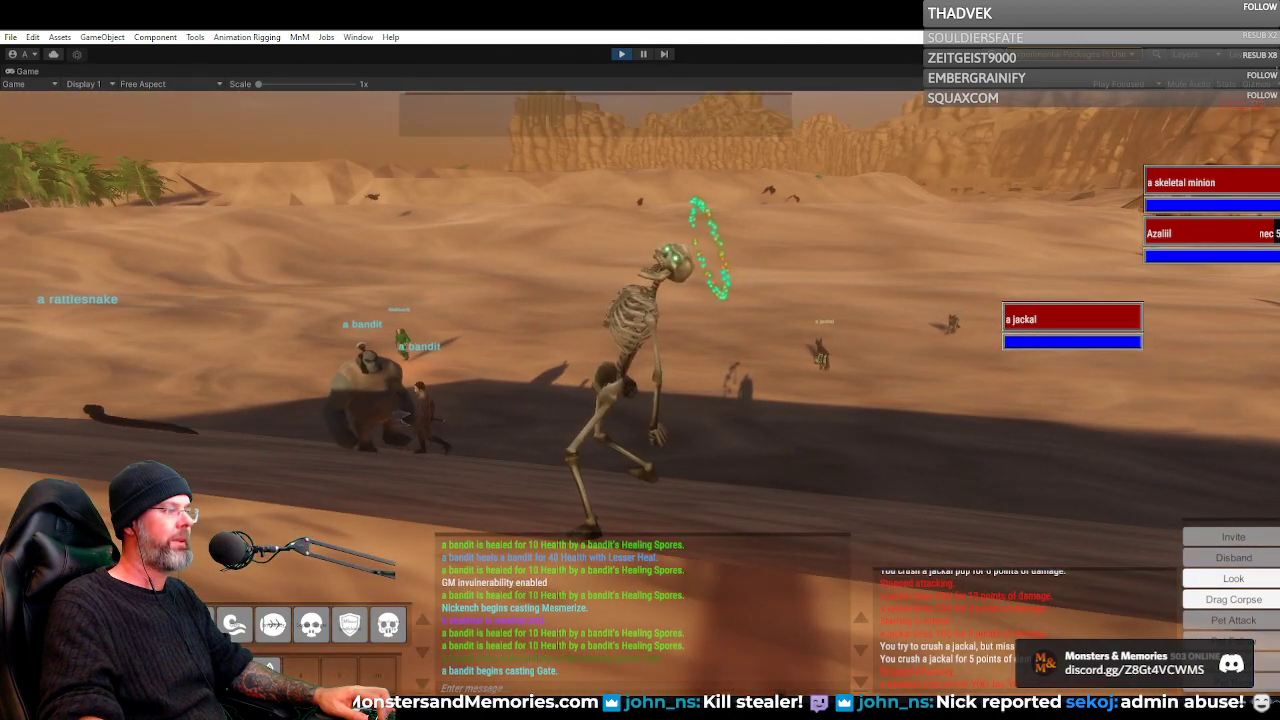
pyautogui.moveTo(640, 400); pyautogui.dragTo(540, 400)
# Pull the camera back behind the character and run across the dunes after the green-robed player and the ogre bandit
pyautogui.scroll(-5, 640, 400)
pyautogui.moveTo(640, 400); pyautogui.dragTo(640, 465)
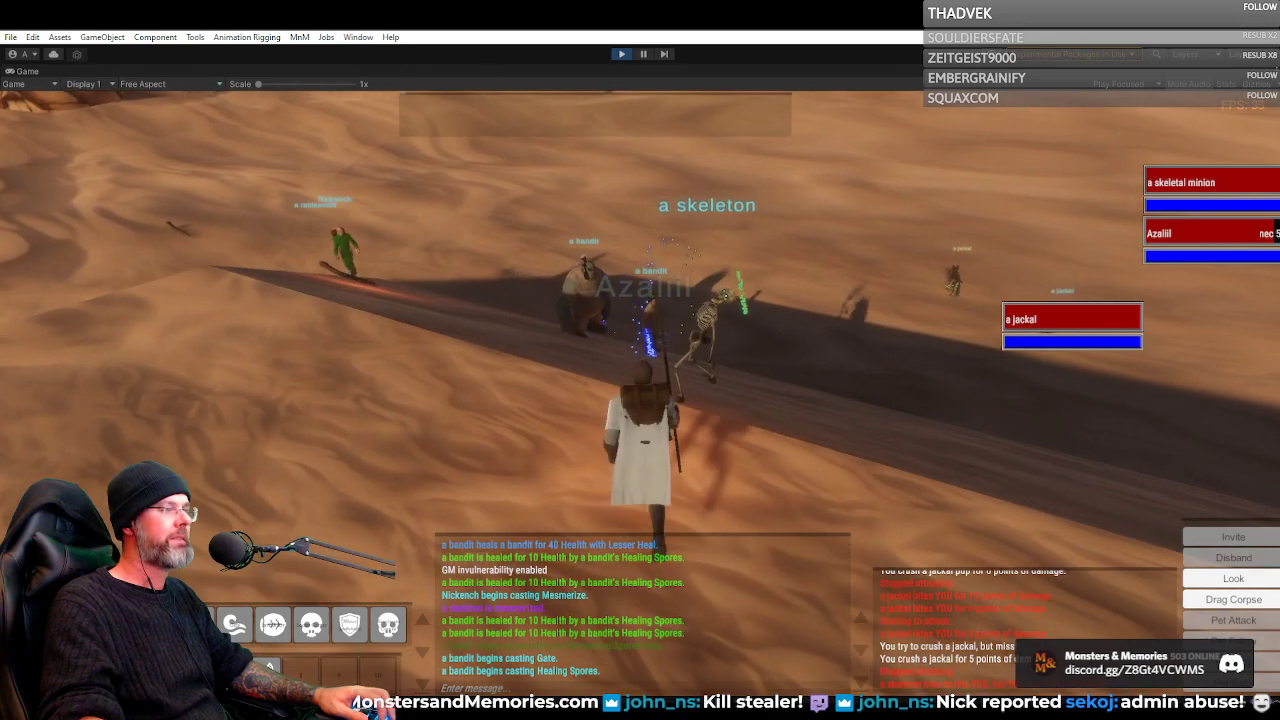
pyautogui.press('w')
pyautogui.moveTo(640, 400); pyautogui.dragTo(540, 375)
pyautogui.press('w')
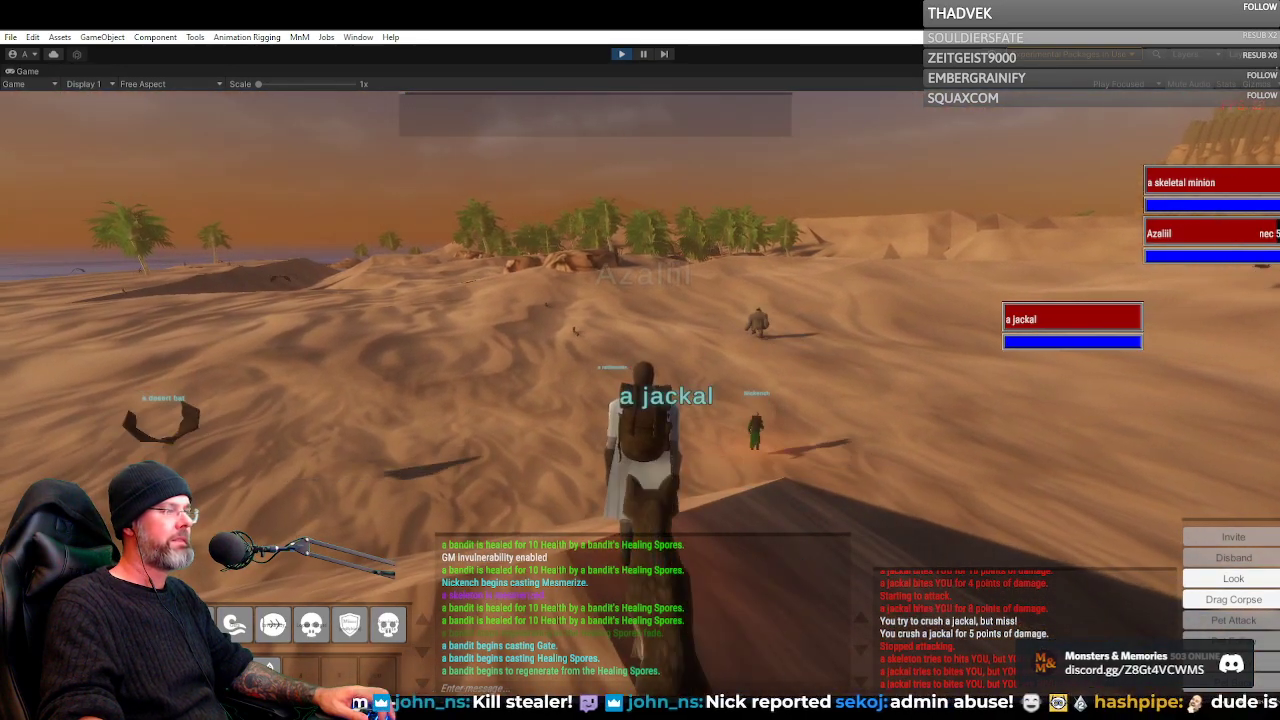
pyautogui.press('w')
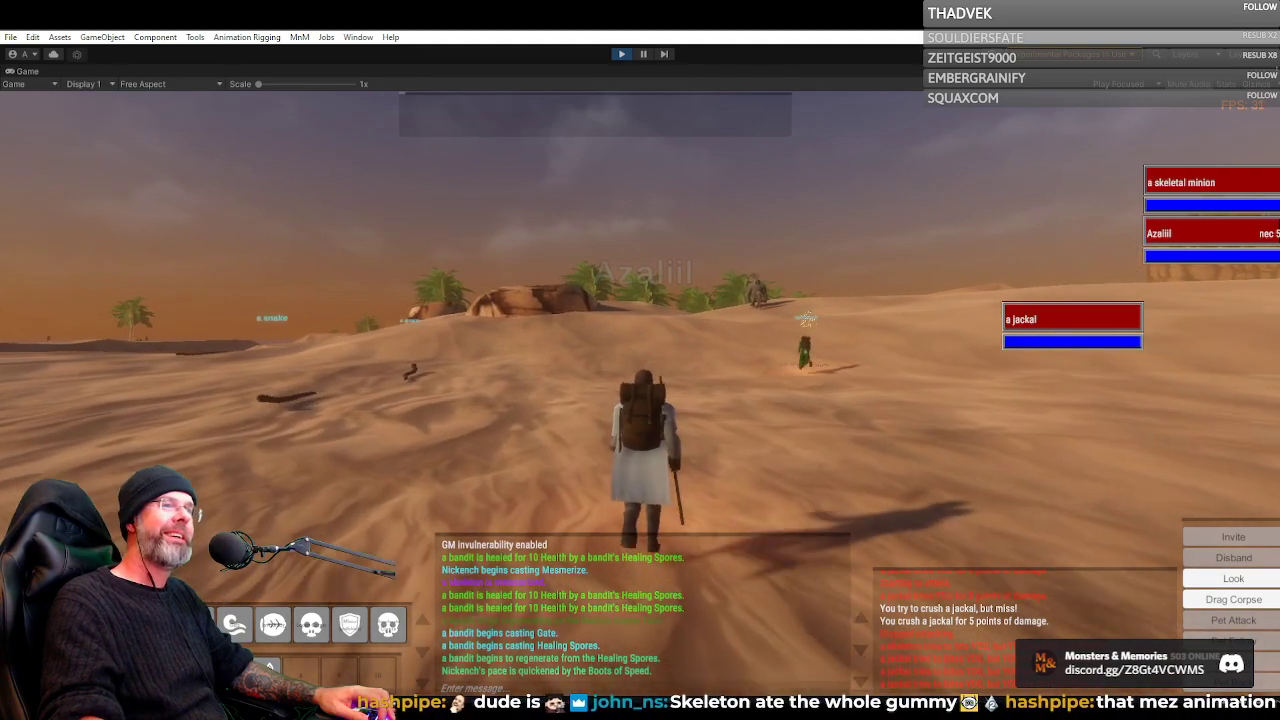
pyautogui.press('w')
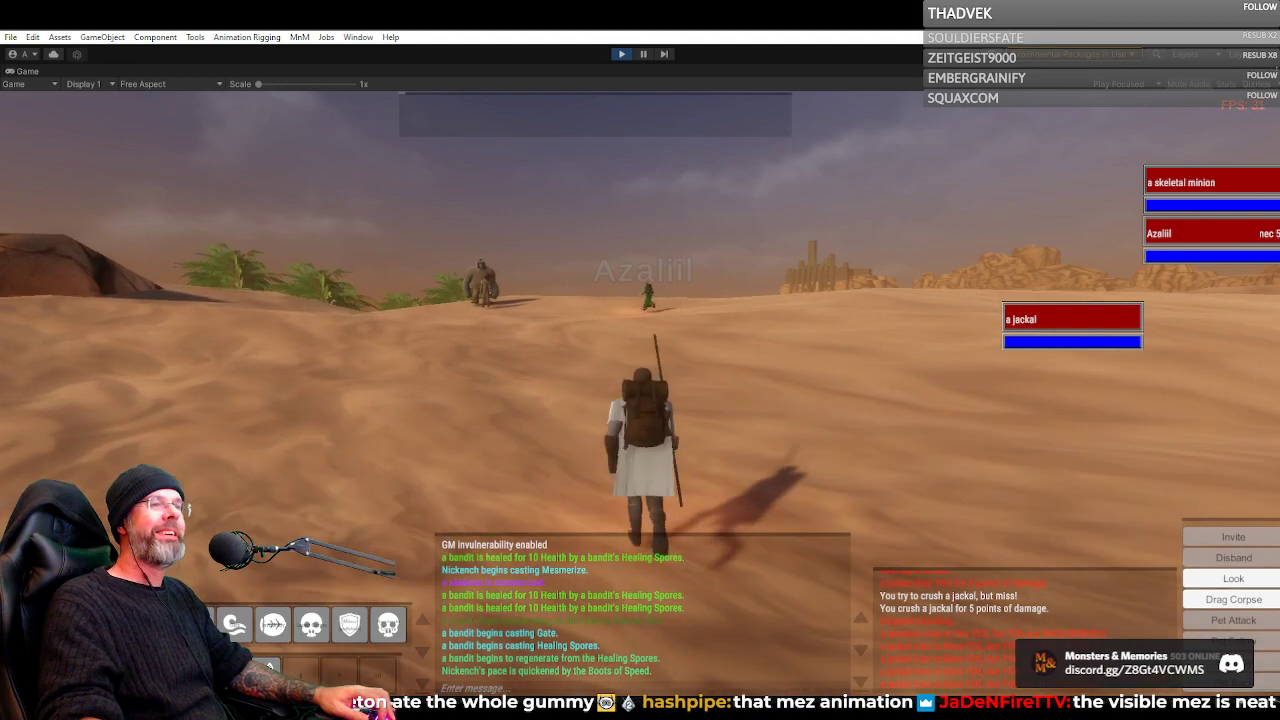
# Run up the dune after the green-robed player and the two bandits, passing the jackal beside the crest
pyautogui.press('w')
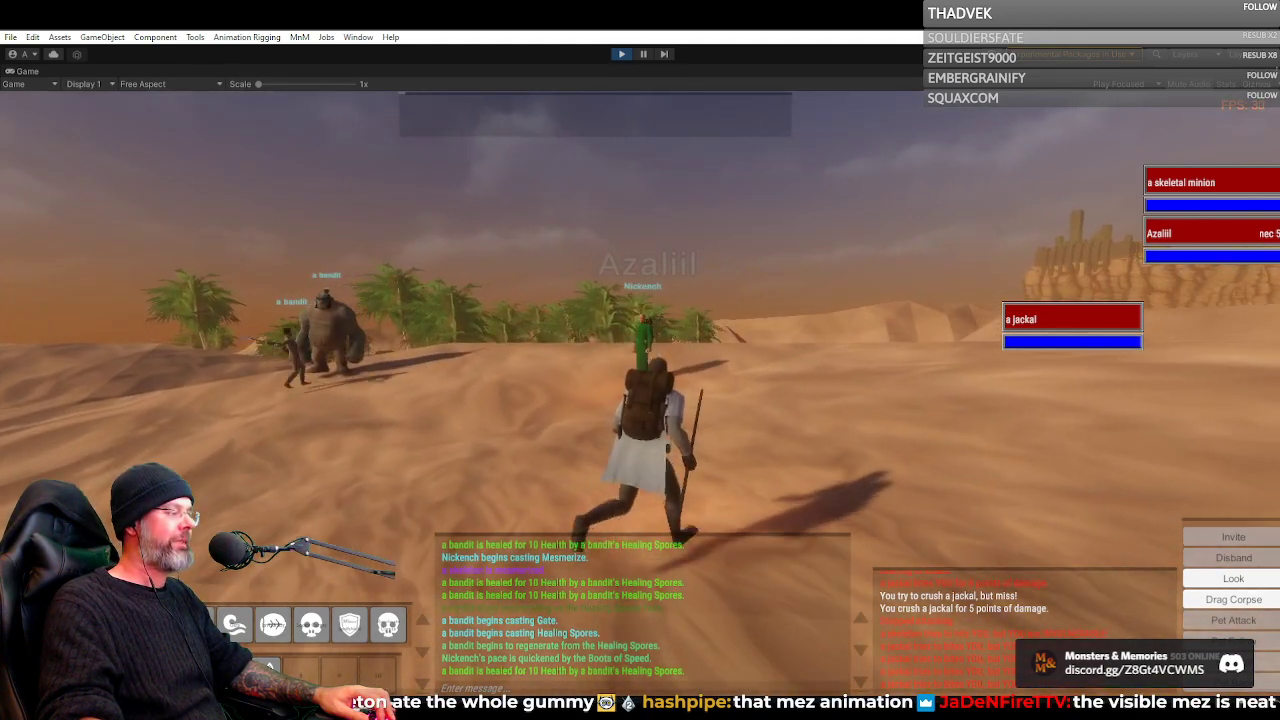
pyautogui.press('w')
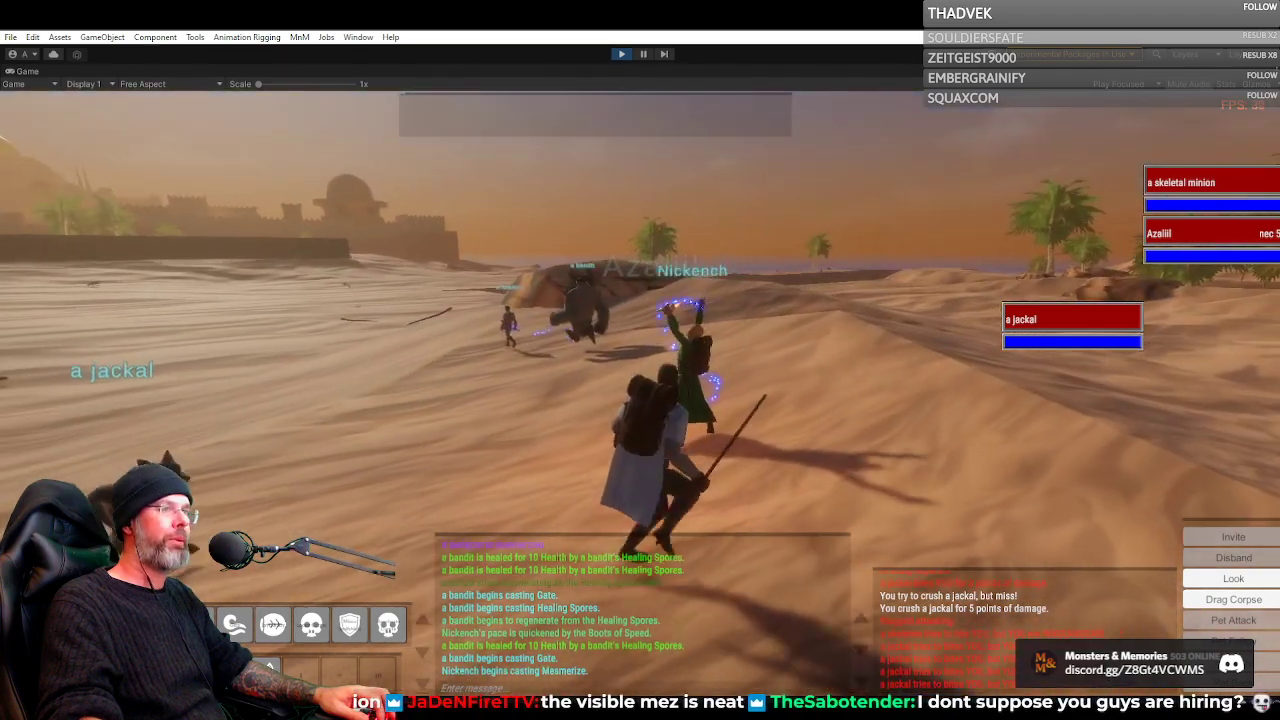
pyautogui.press('w')
pyautogui.press('d')
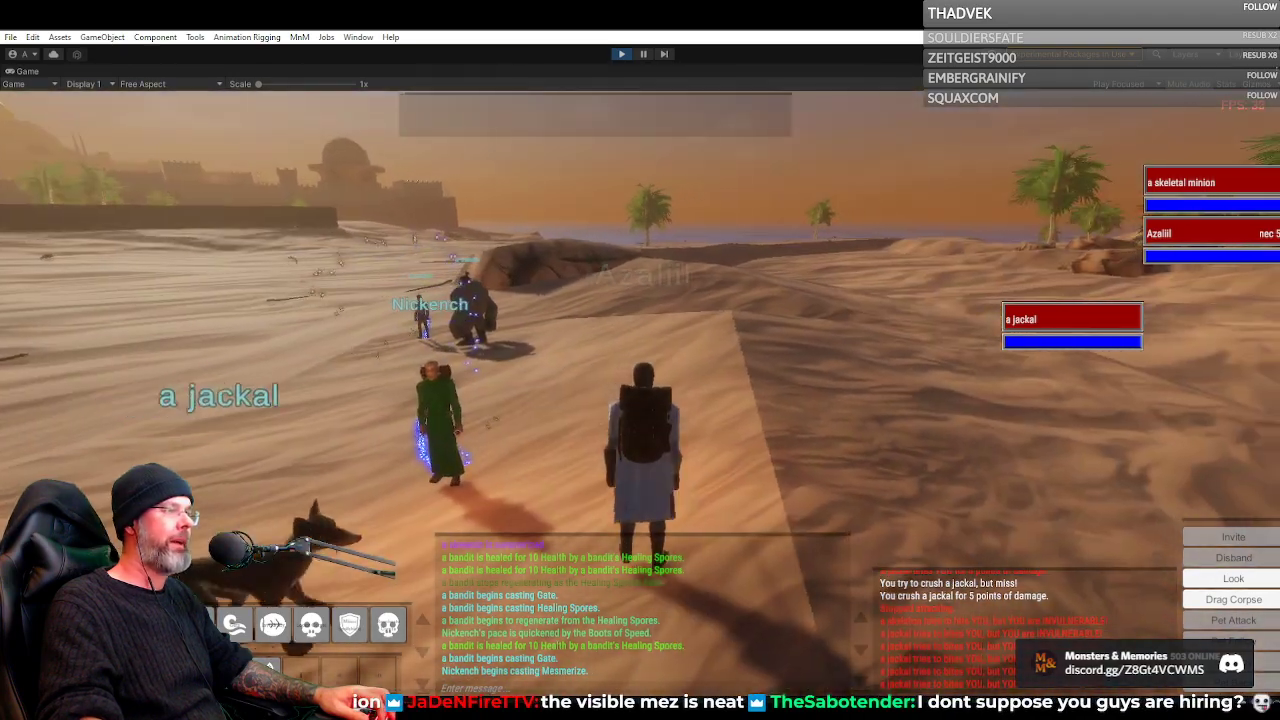
pyautogui.press('w')
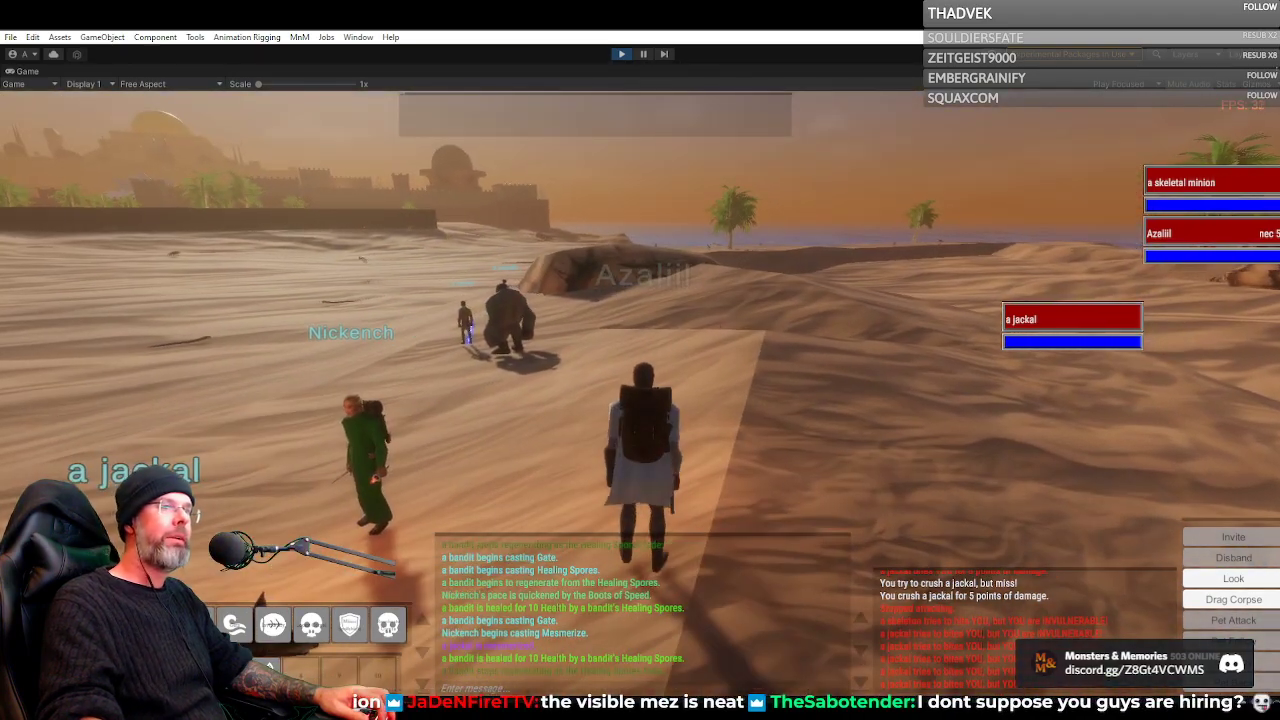
pyautogui.press('d')
pyautogui.press('w')
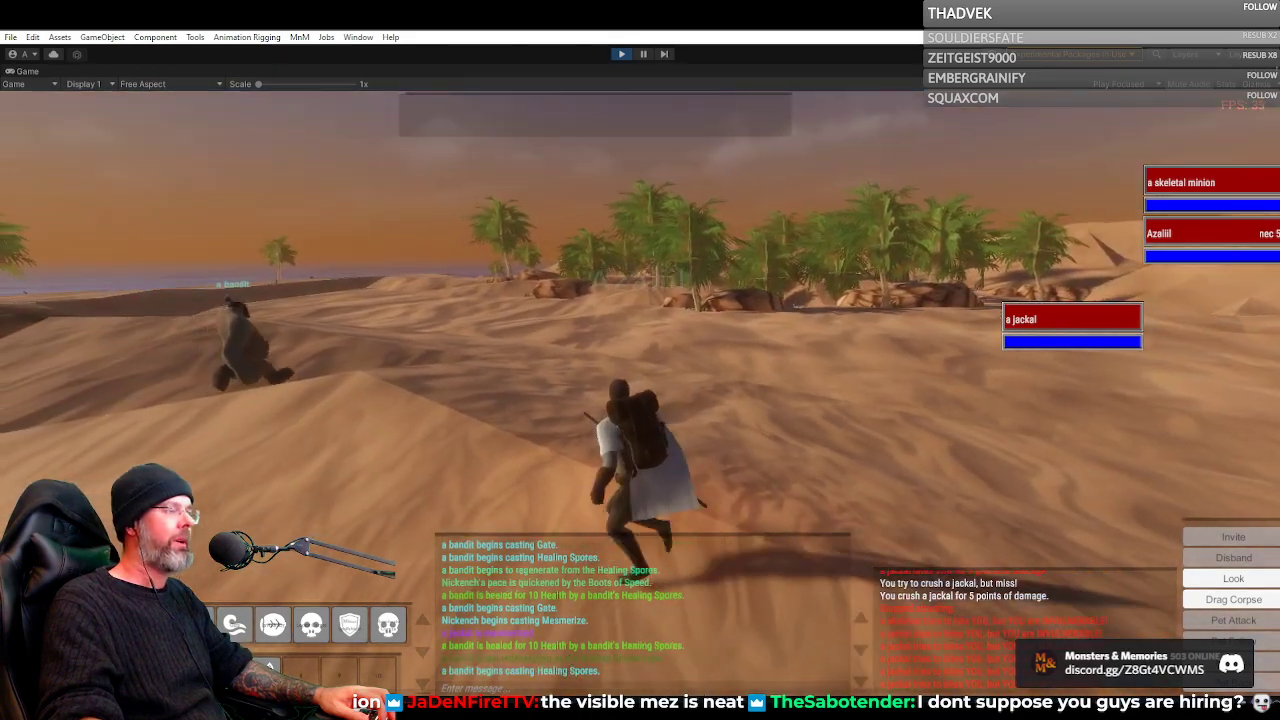
# Circle around the ogre bandit on the dune and examine the spell particles cast near it
pyautogui.press('a')
pyautogui.press('w')
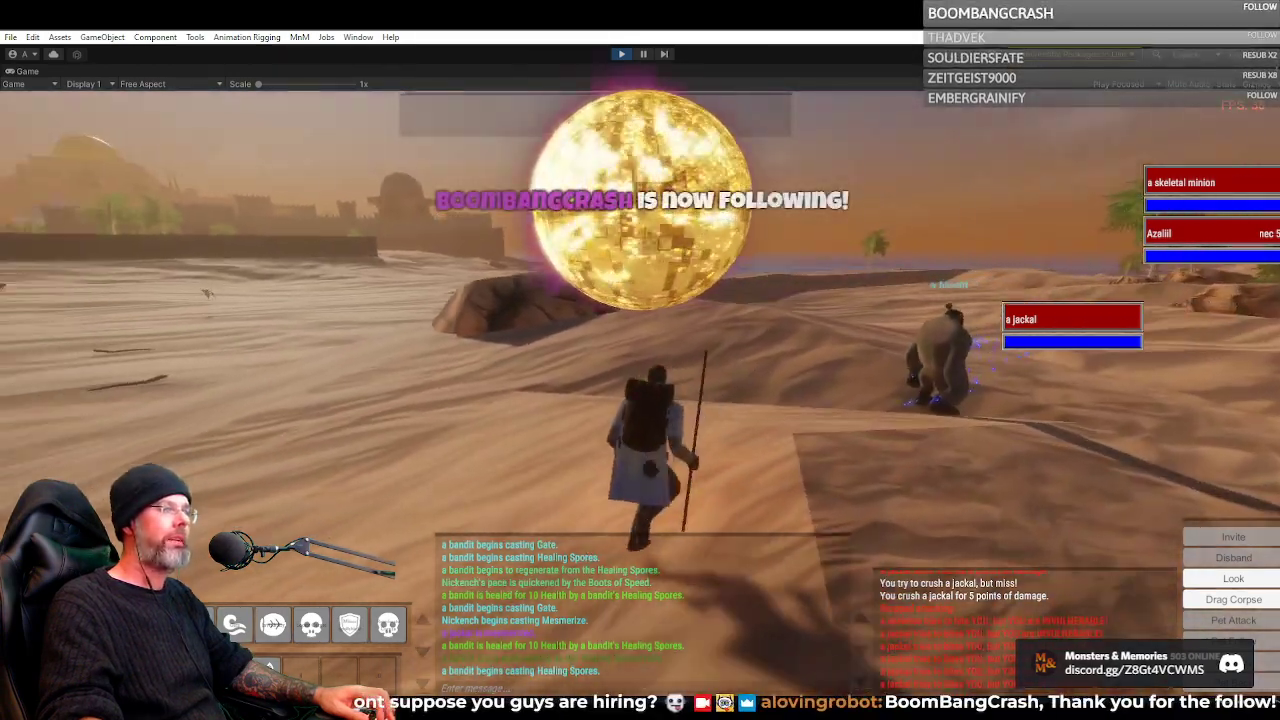
pyautogui.press('d')
pyautogui.press('a')
pyautogui.press('w')
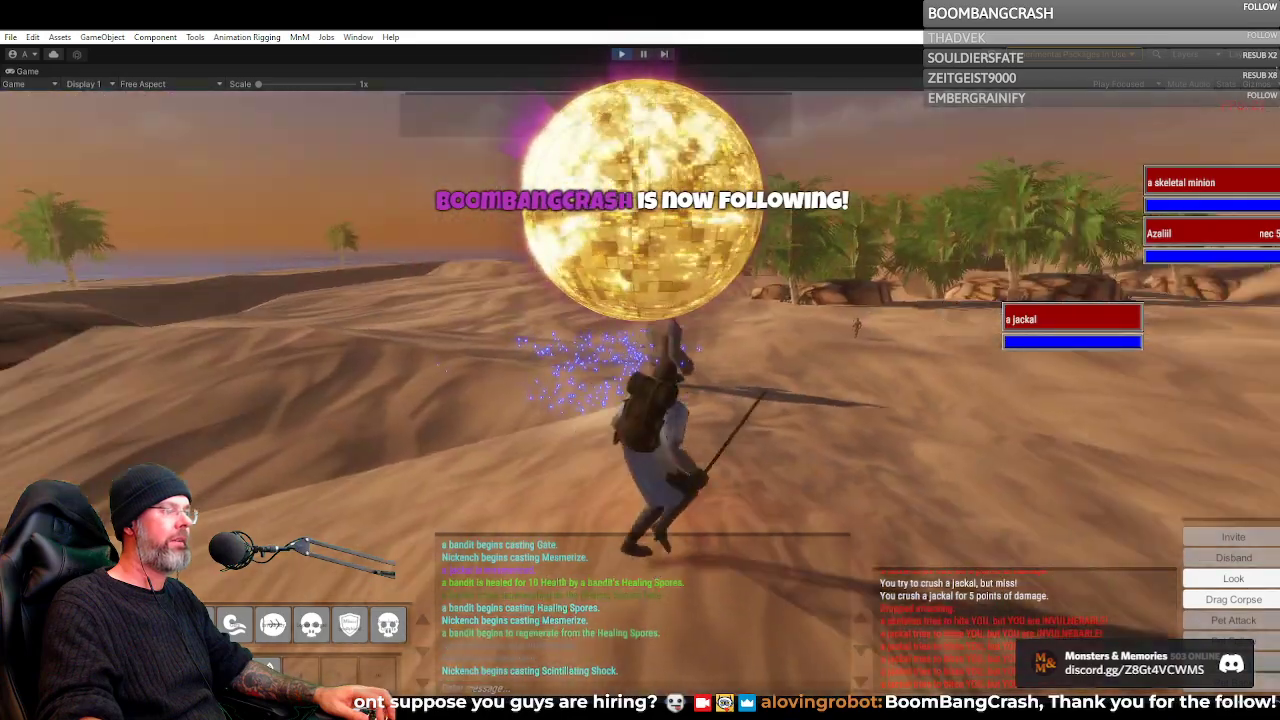
pyautogui.press('w')
pyautogui.press('d')
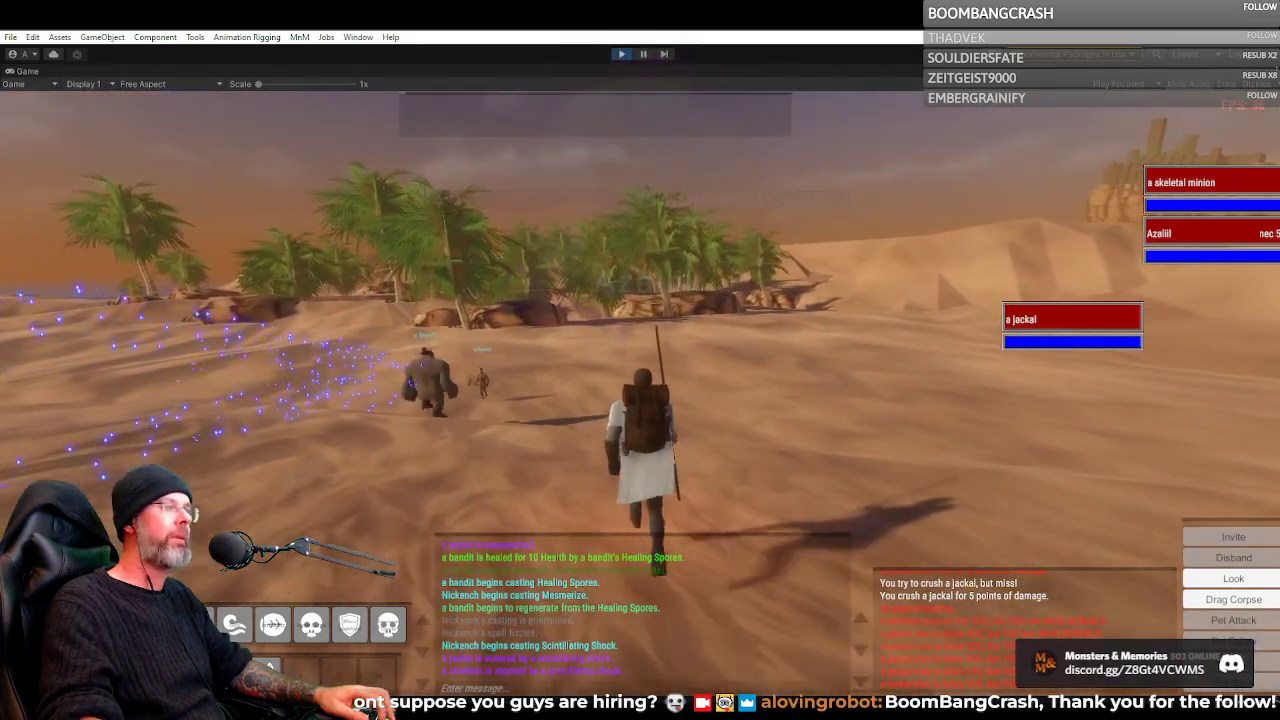
# Follow the two bandits across the sand toward the palm grove, staying close behind the ogre
pyautogui.press('w')
pyautogui.press('a')
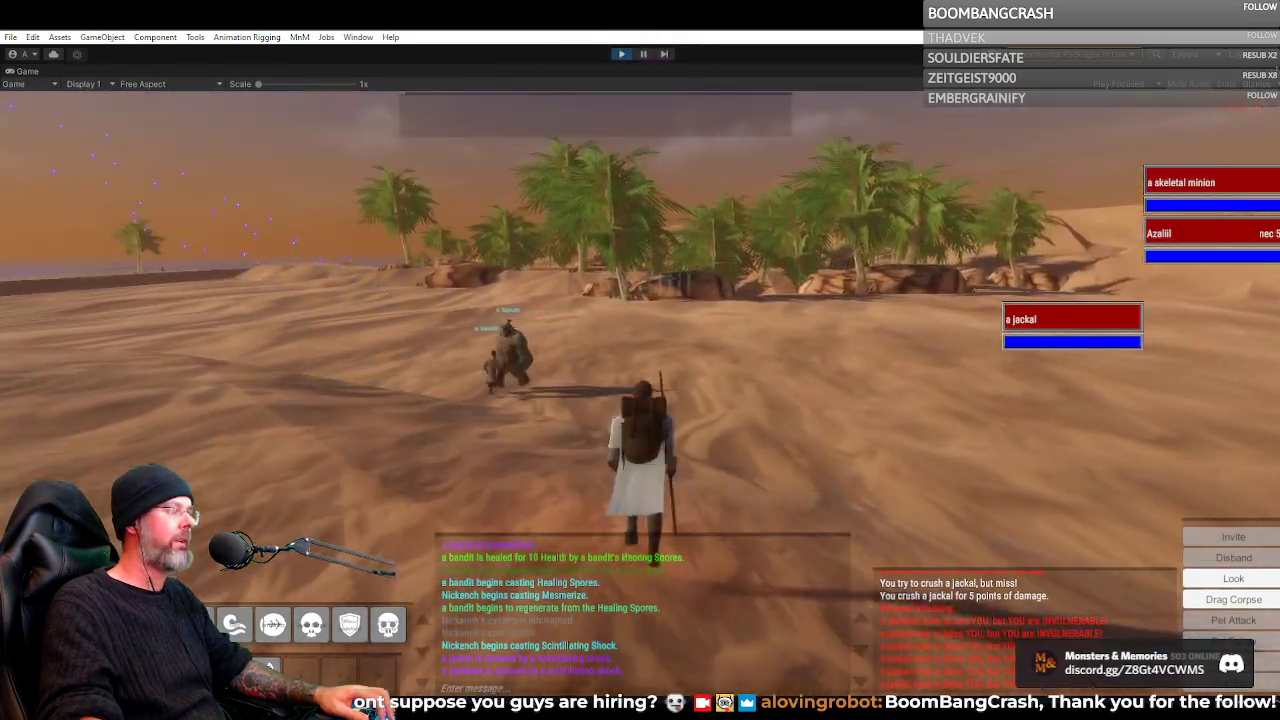
pyautogui.press('w')
pyautogui.press('a')
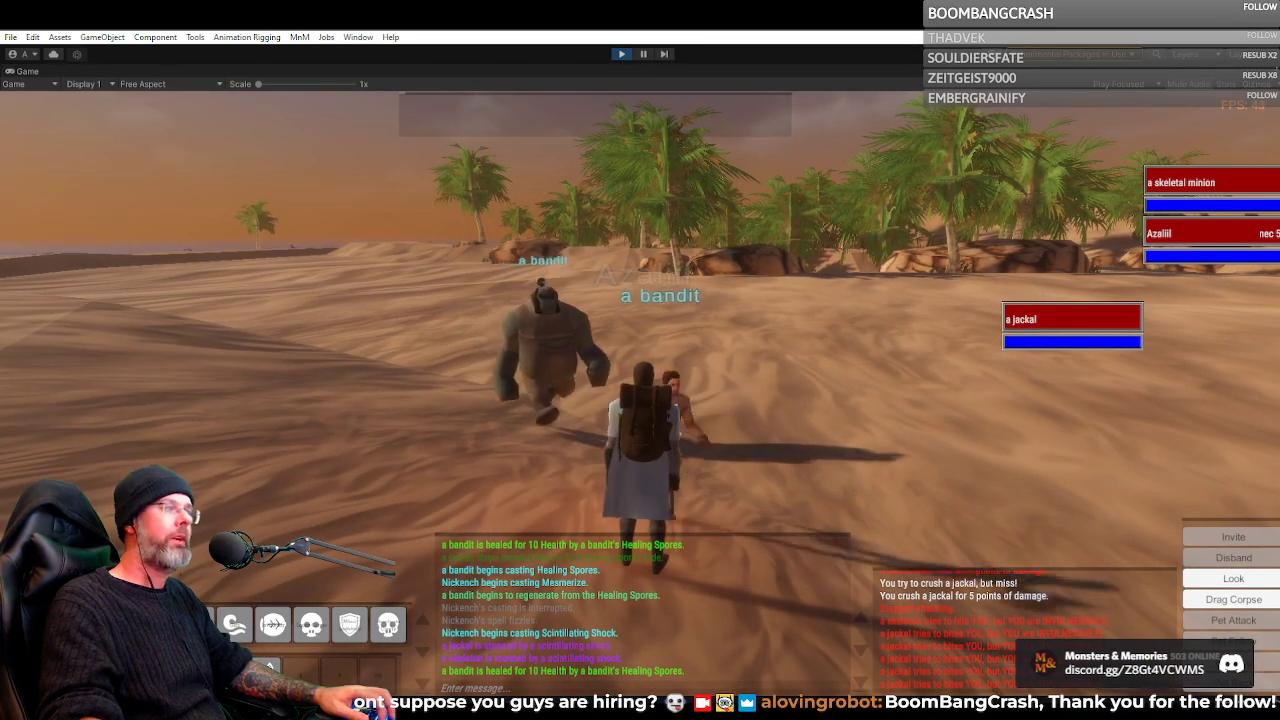
pyautogui.press('w')
pyautogui.press('a')
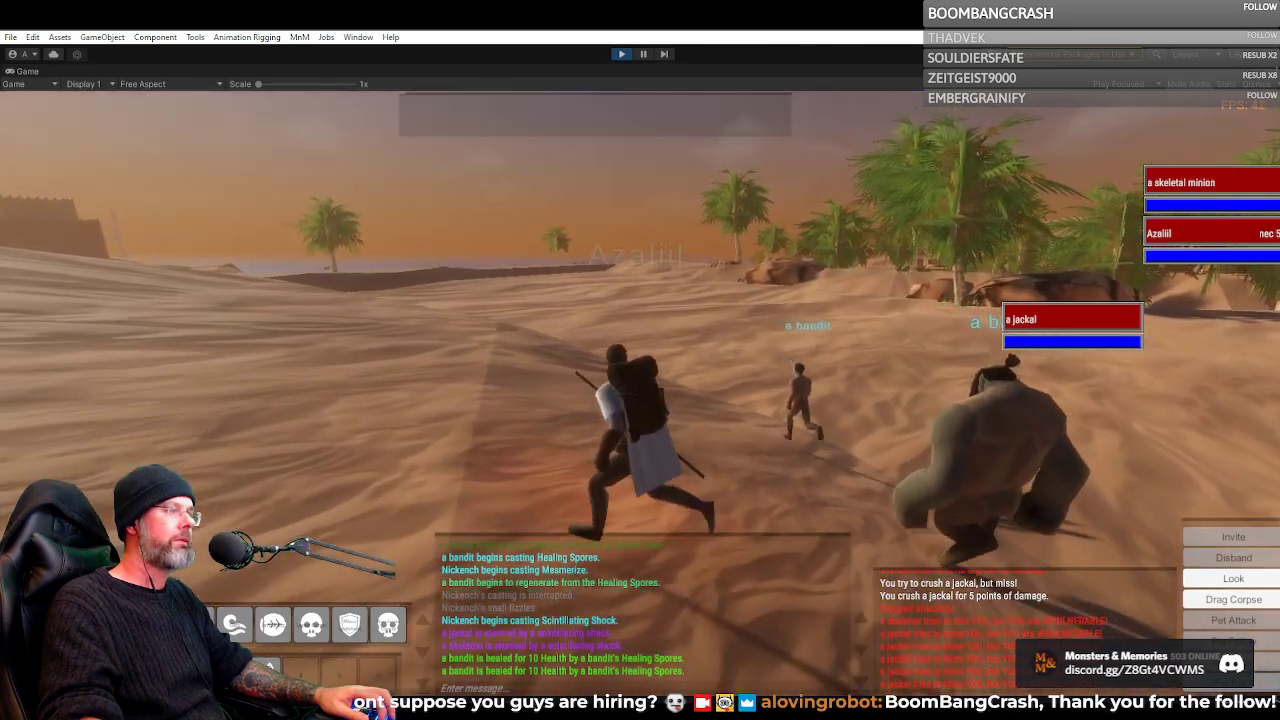
pyautogui.press('d')
pyautogui.press('w')
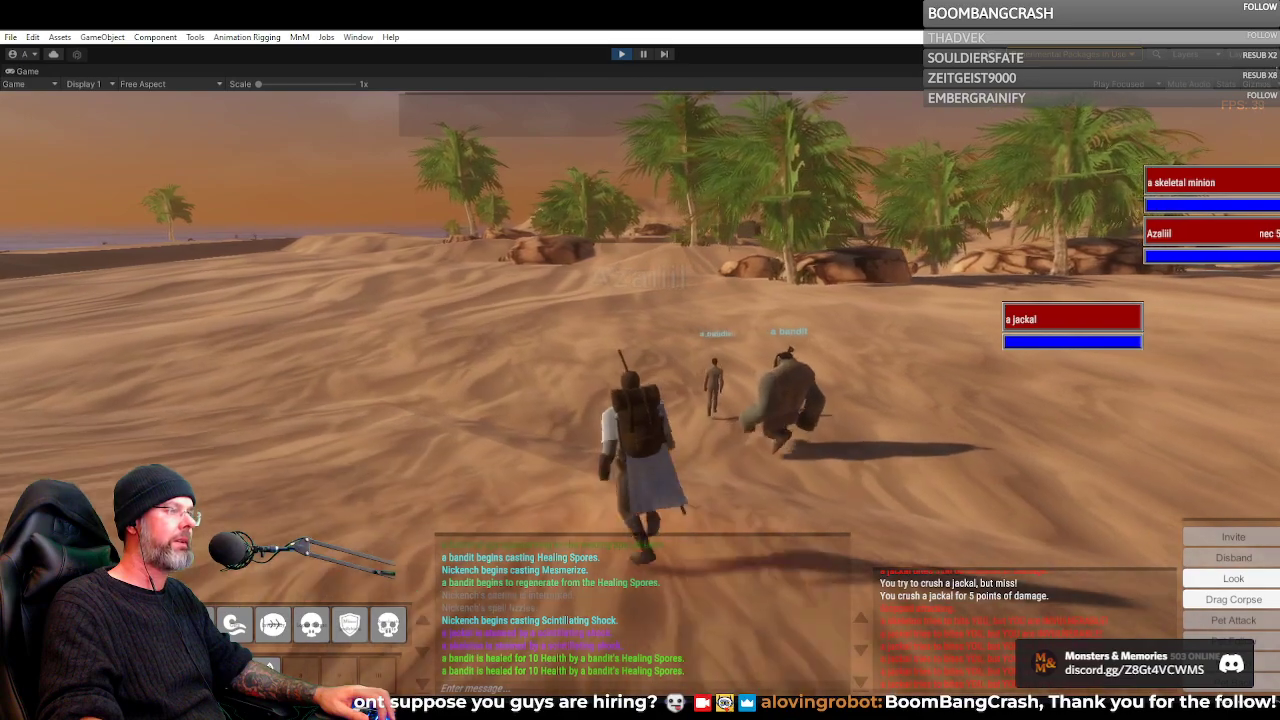
# Clear the jackal target and keep pace with the ogre bandit heading for the palm trees
pyautogui.press('d')
pyautogui.press('a')
pyautogui.press('d')
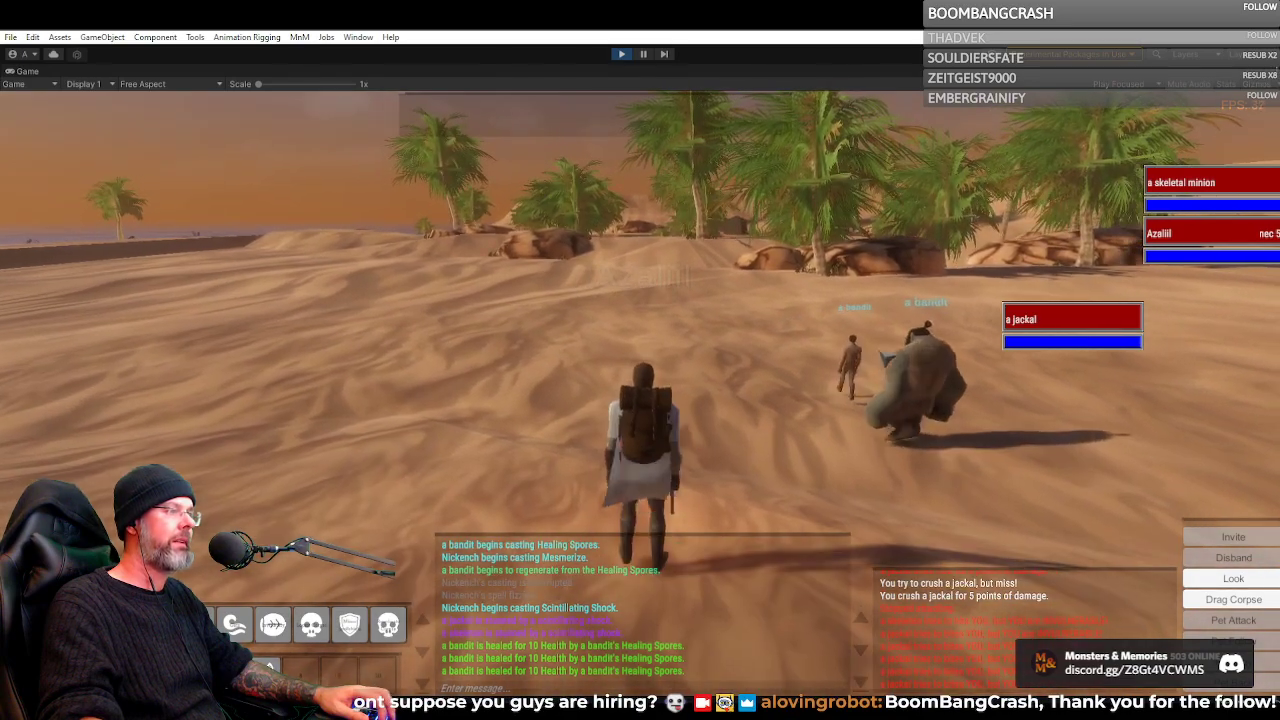
pyautogui.press('Tab')
pyautogui.press('w')
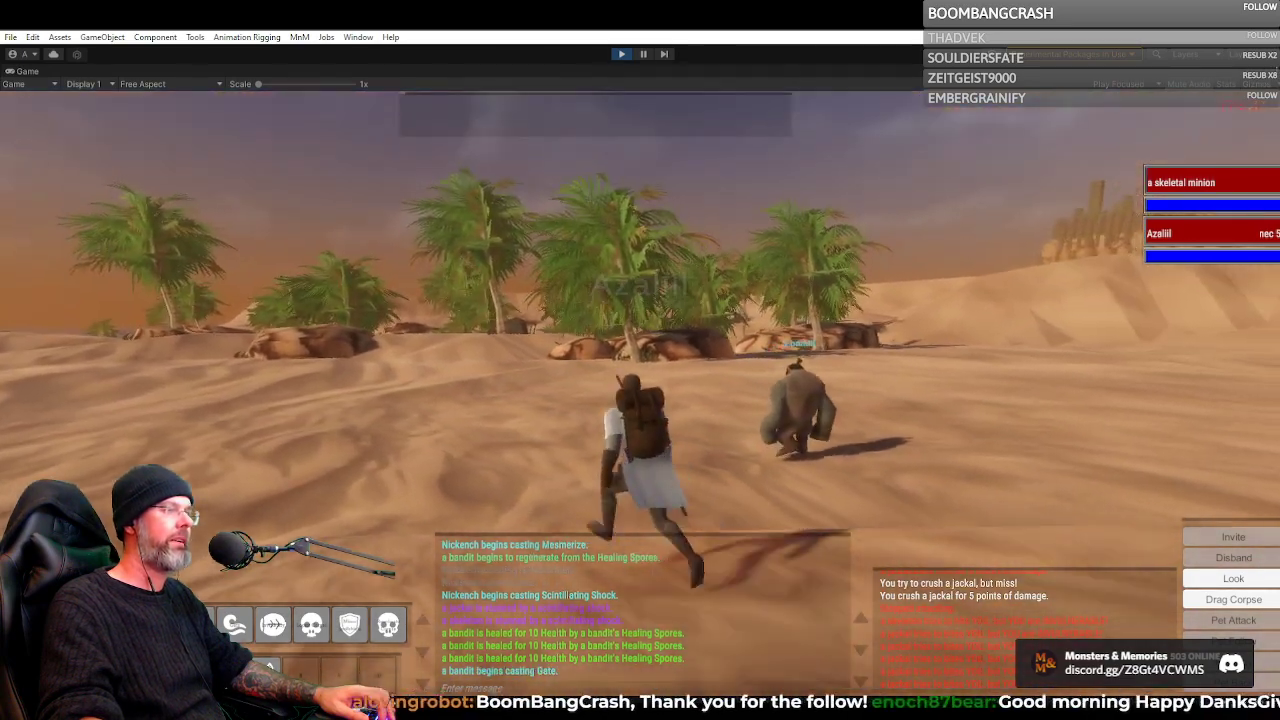
pyautogui.press('w')
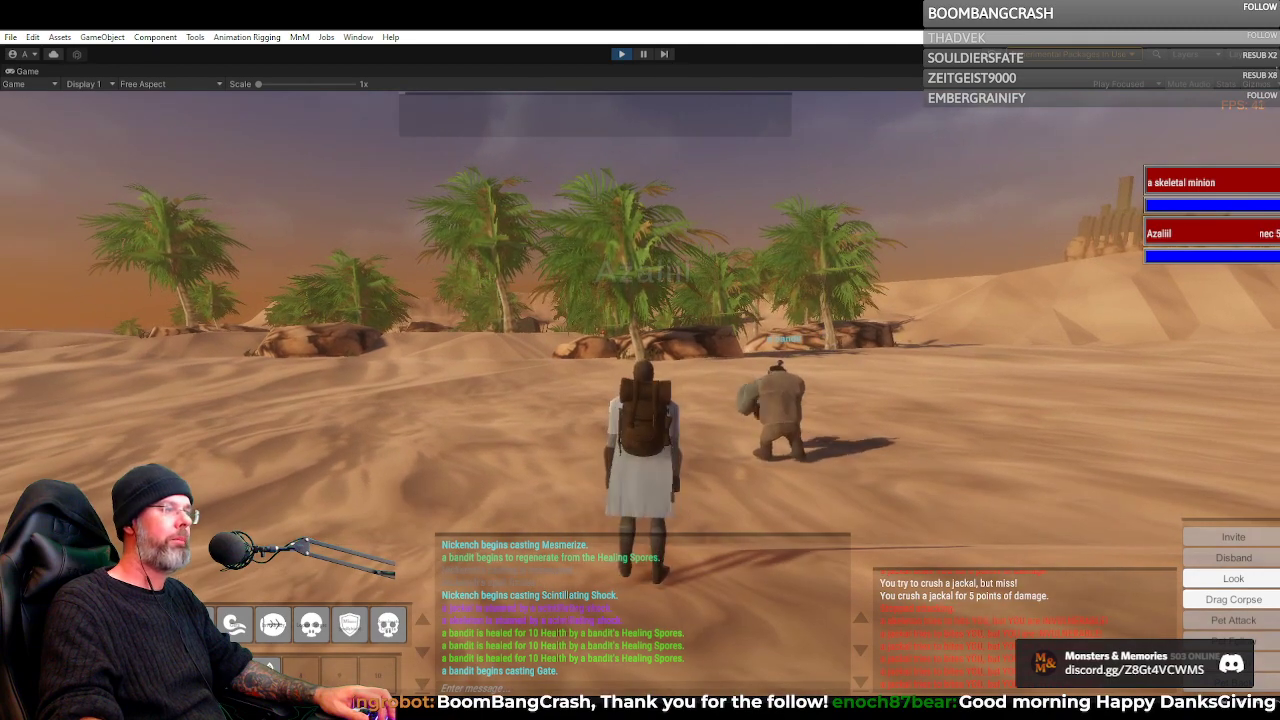
# Examine the ogre bandit from several angles along with the green-robed player and the charmed jackal
pyautogui.press('d')
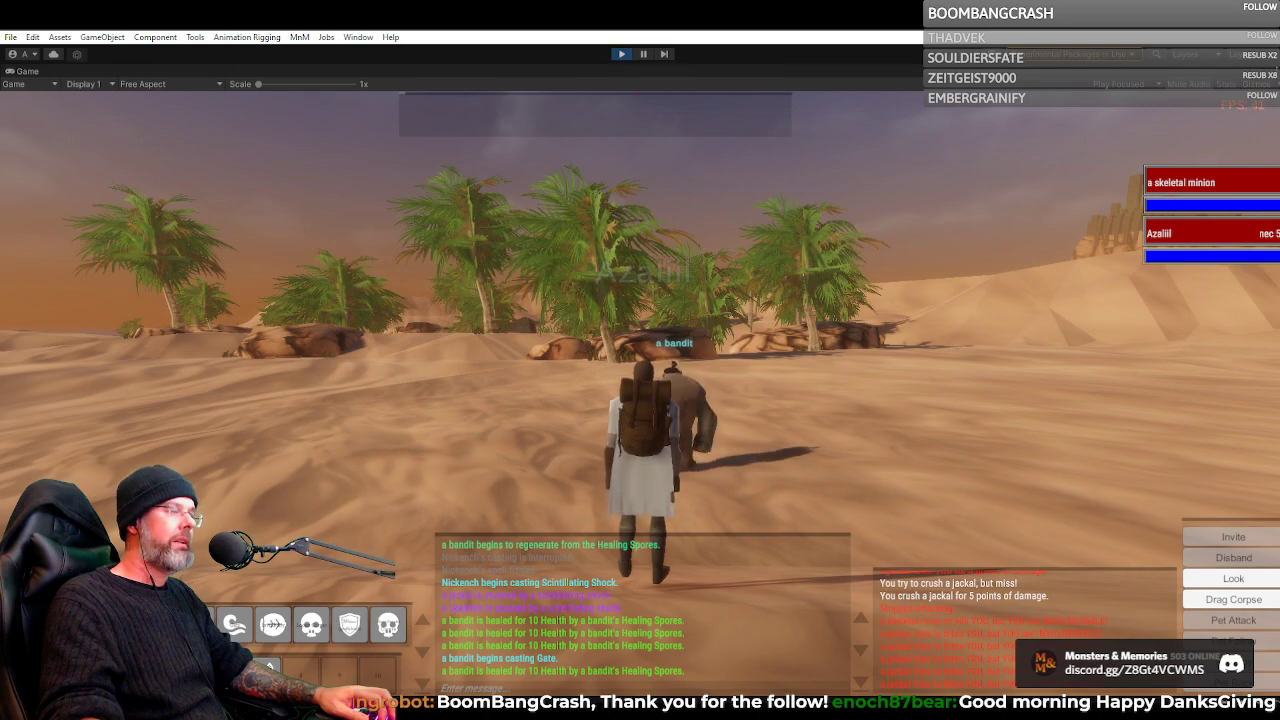
pyautogui.press('a')
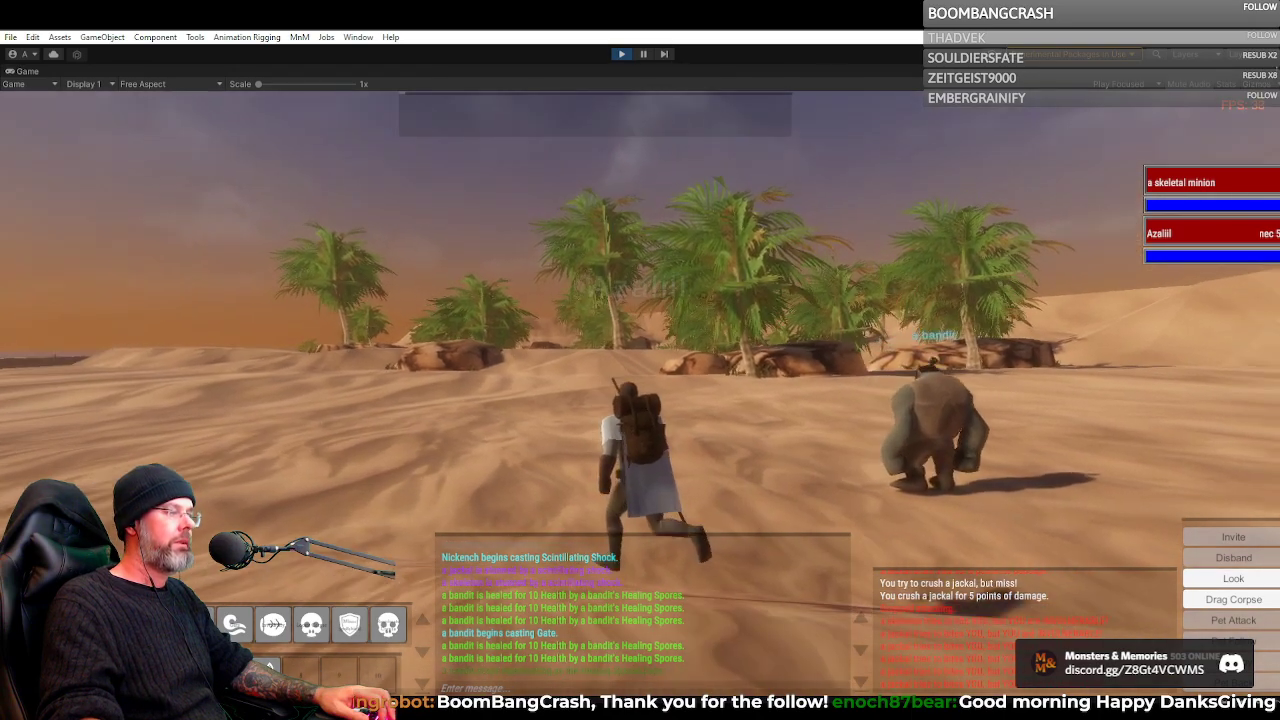
pyautogui.press('d')
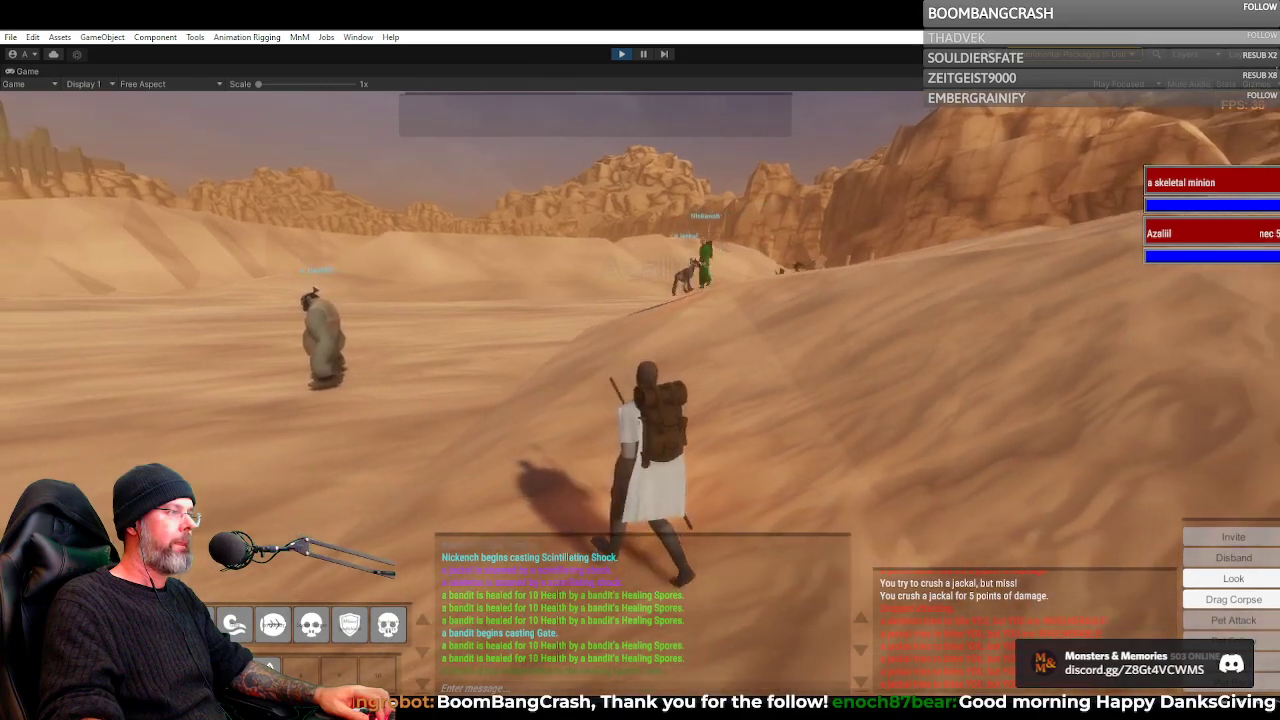
pyautogui.press('w')
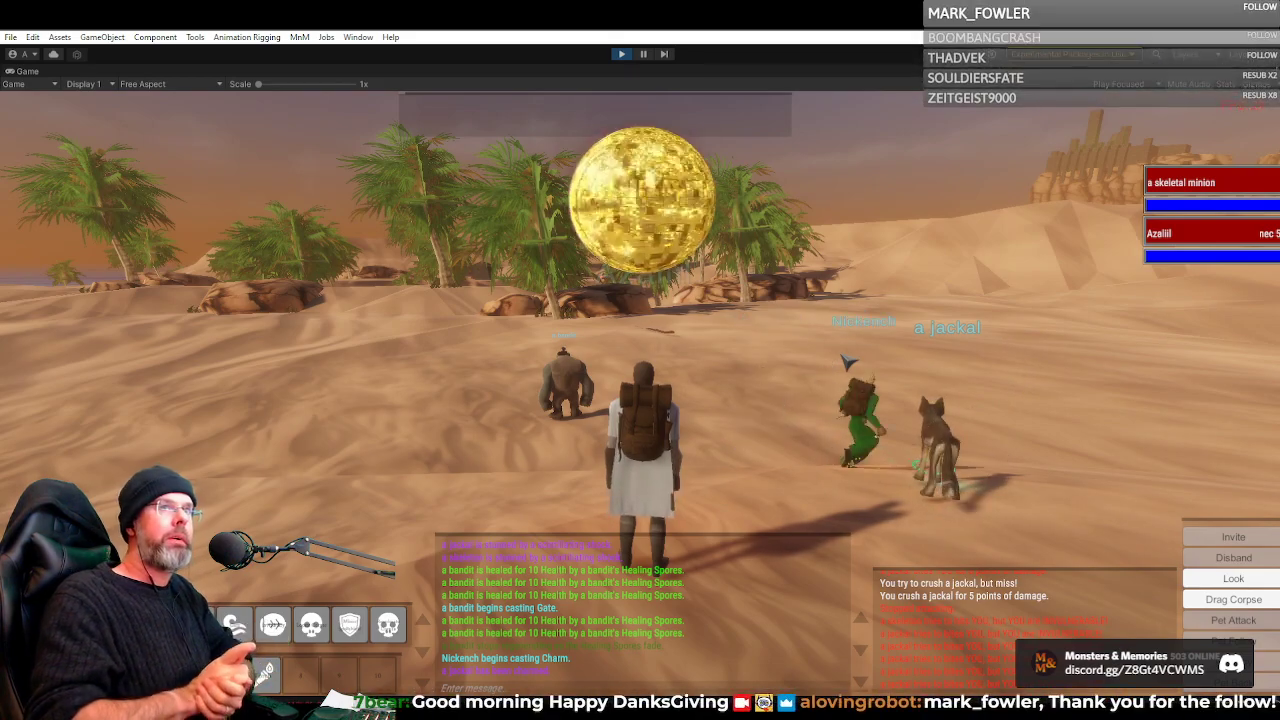
pyautogui.press('w')
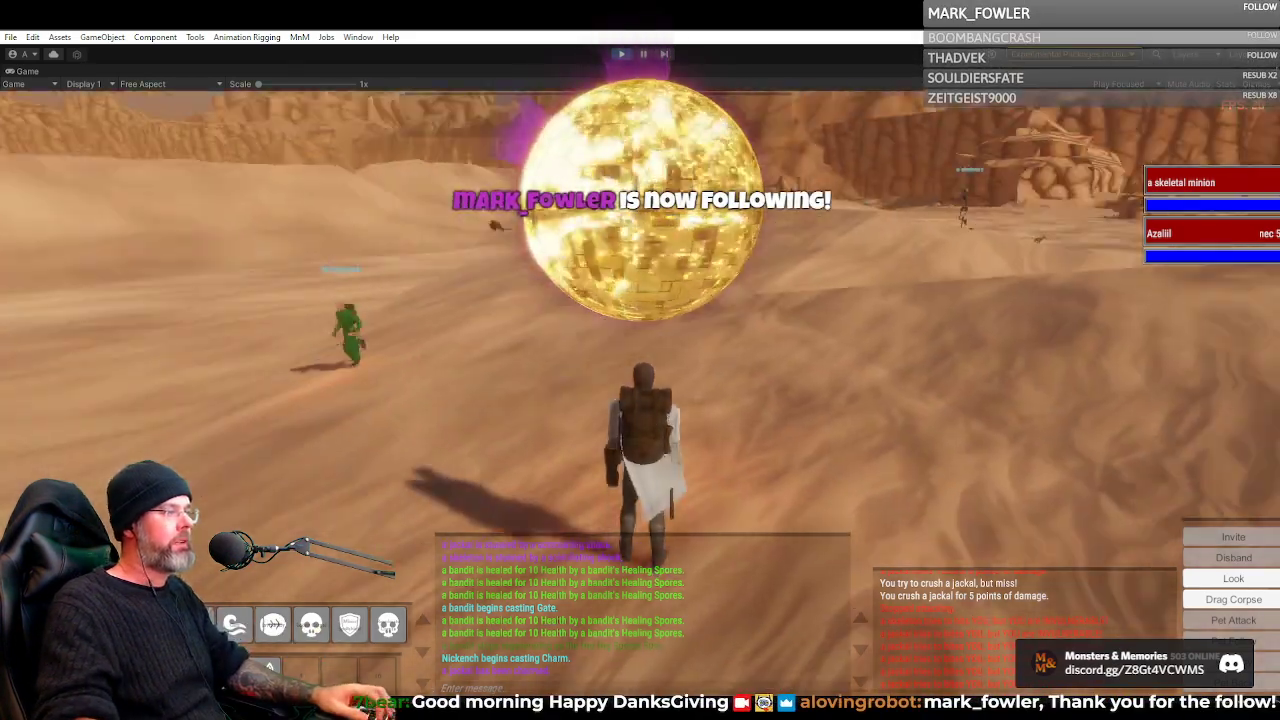
# Leave the ogre bandit behind and run past the rock outcrop onto the open sand facing the cliffs
pyautogui.press('d')
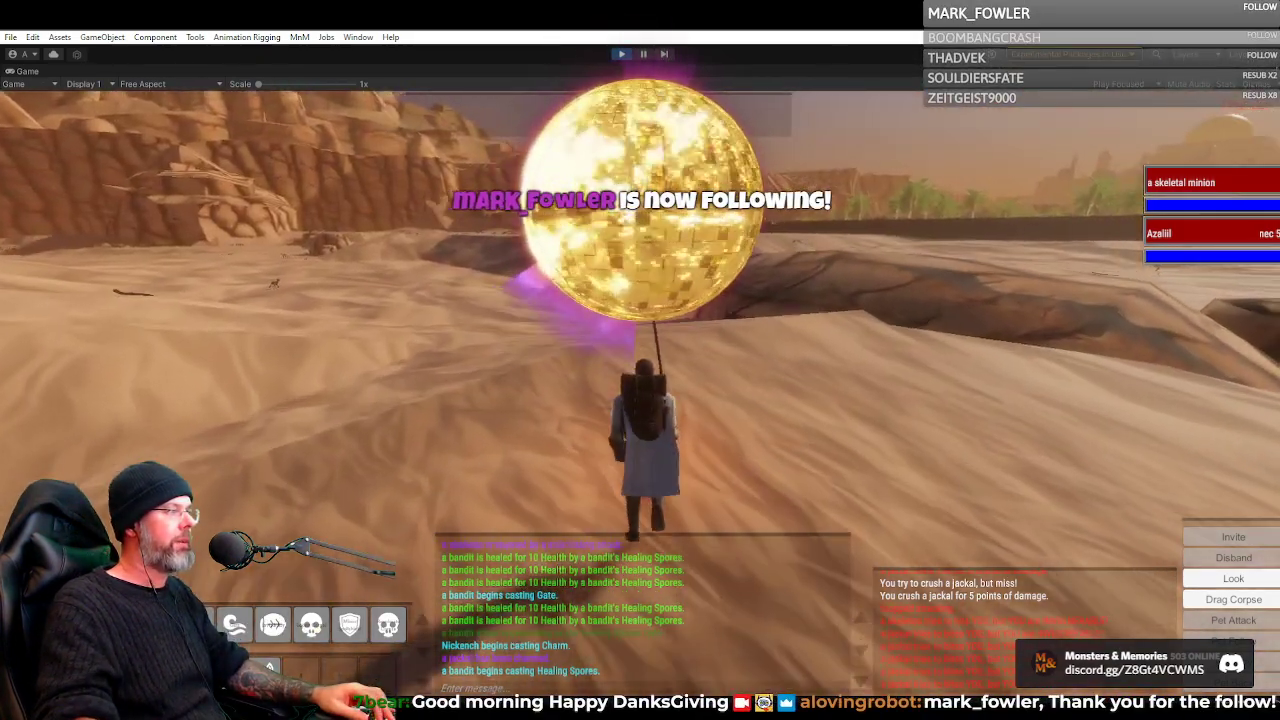
pyautogui.press('a')
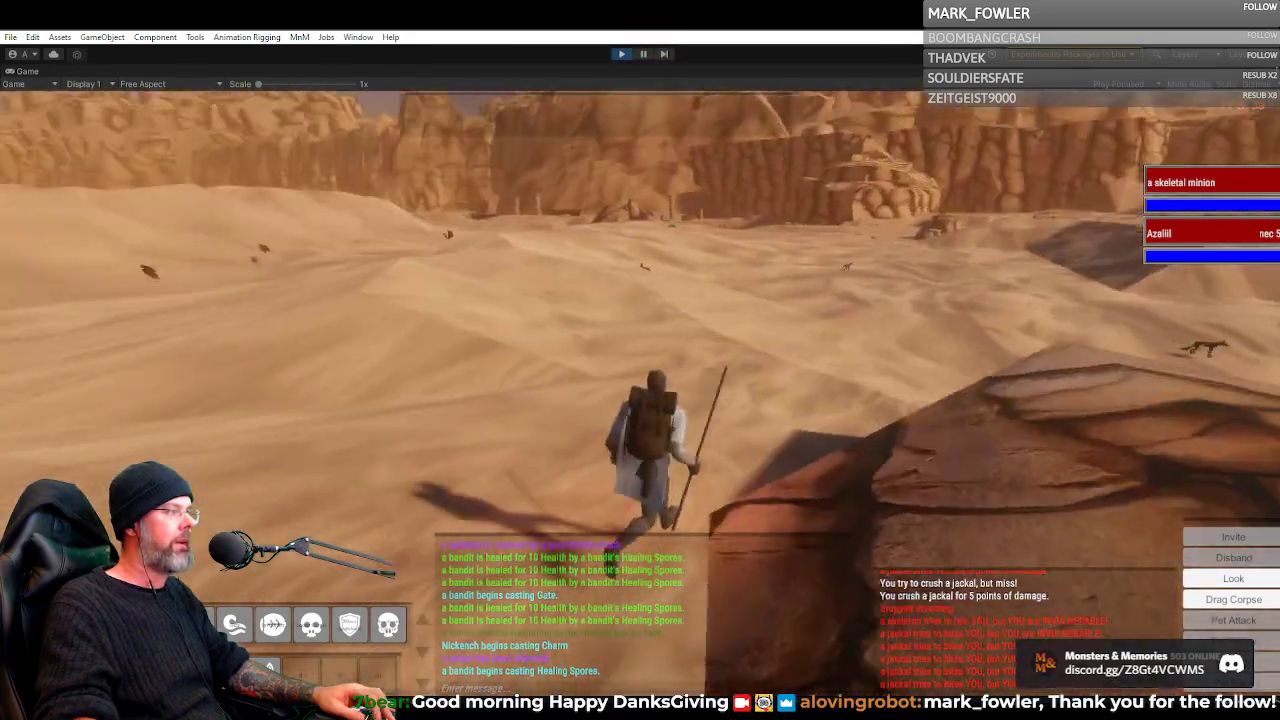
pyautogui.press('d')
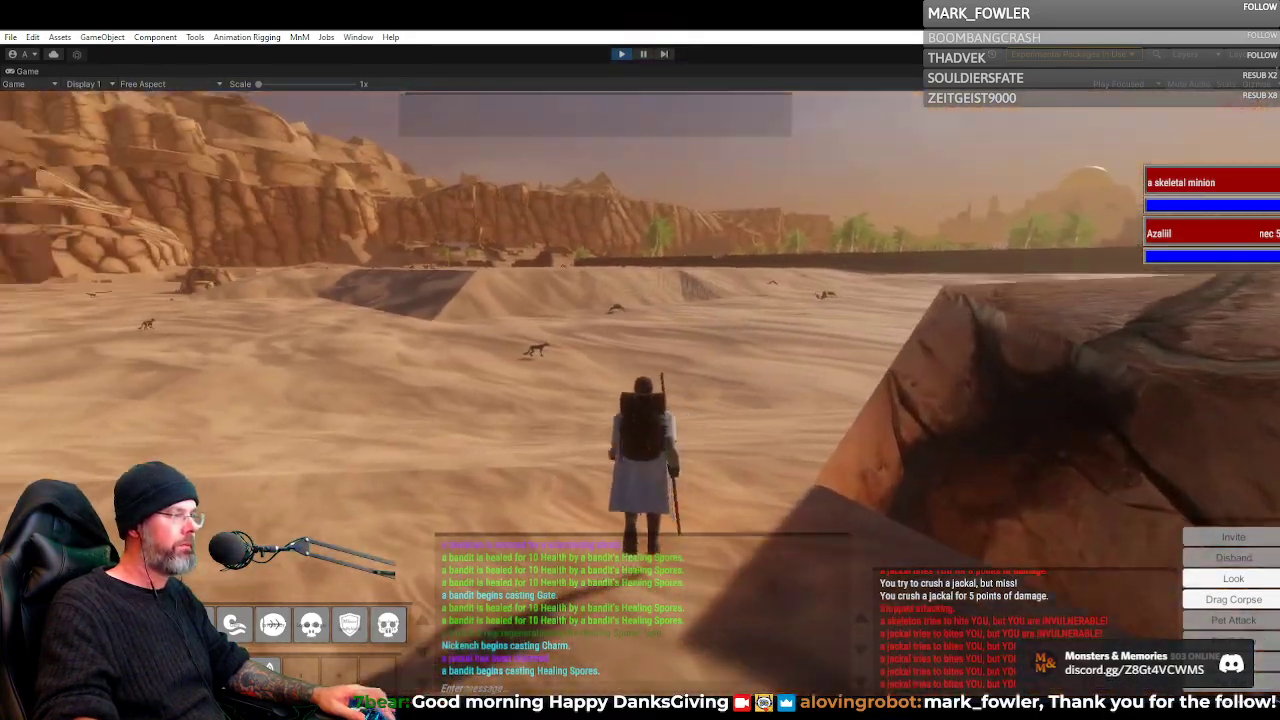
pyautogui.press('w')
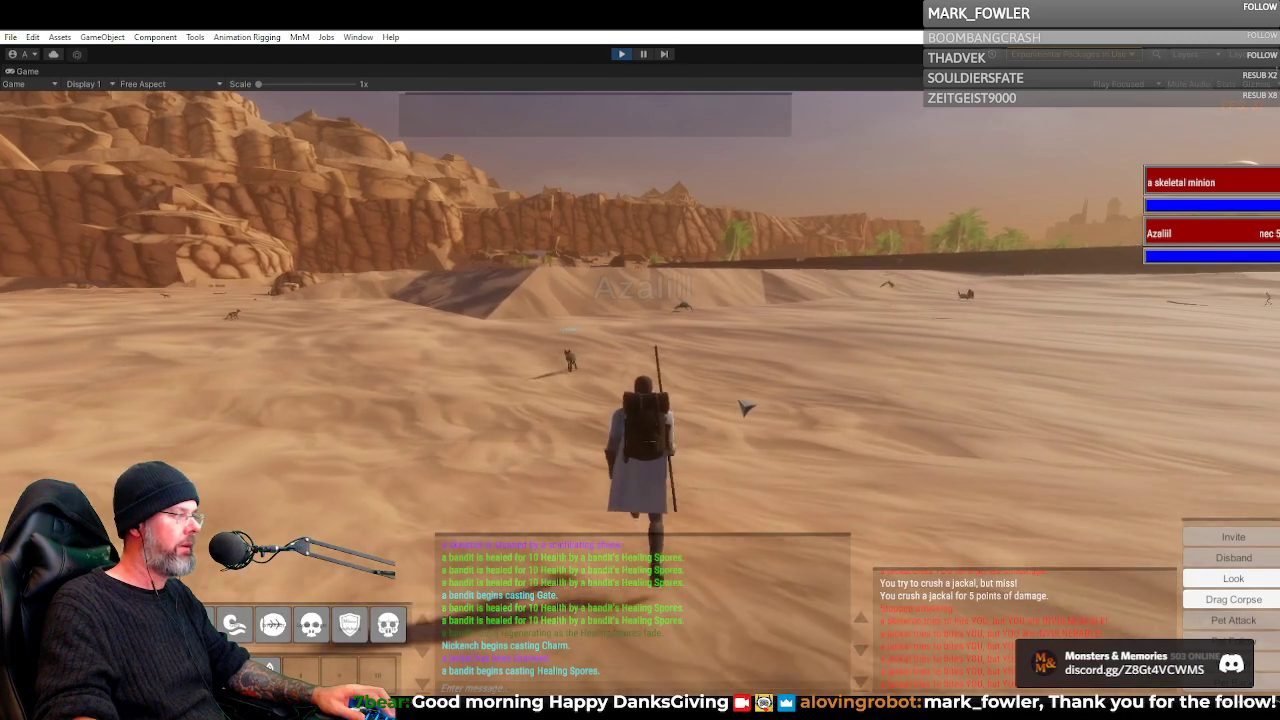
# Run across the flats and over the high dune past the blister beetle to the dark ruins
pyautogui.press('w')
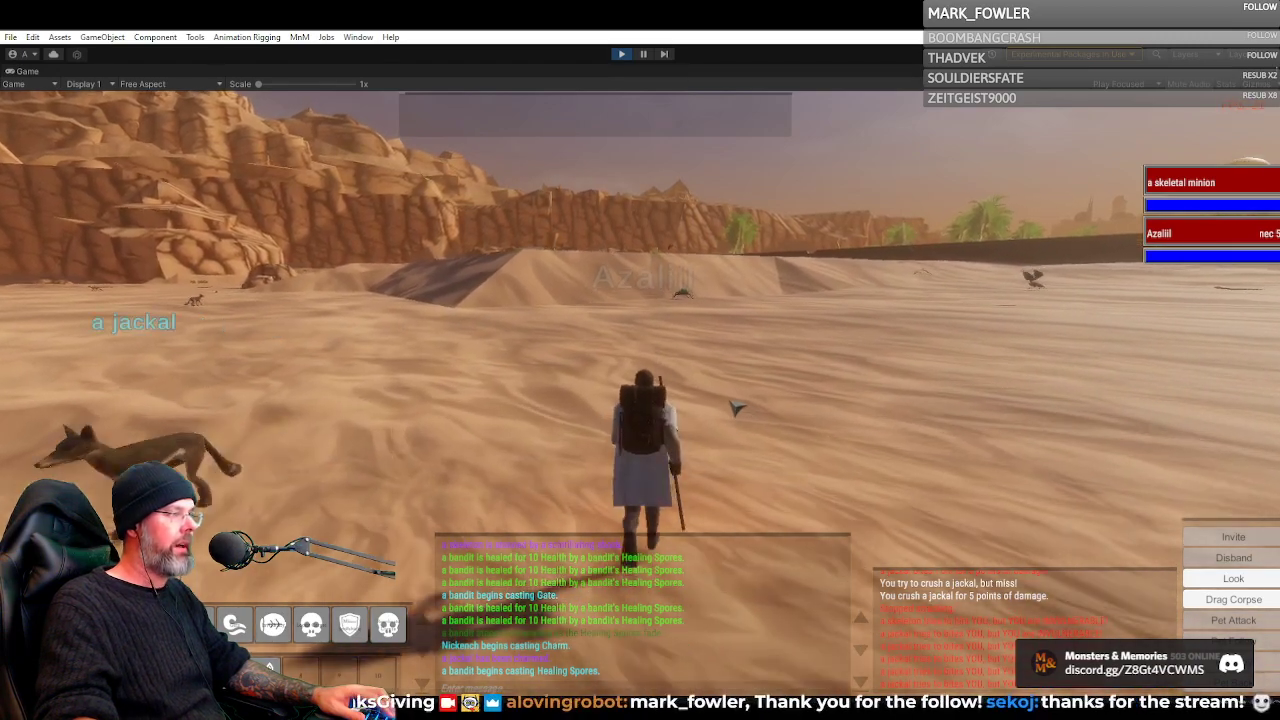
pyautogui.press('w')
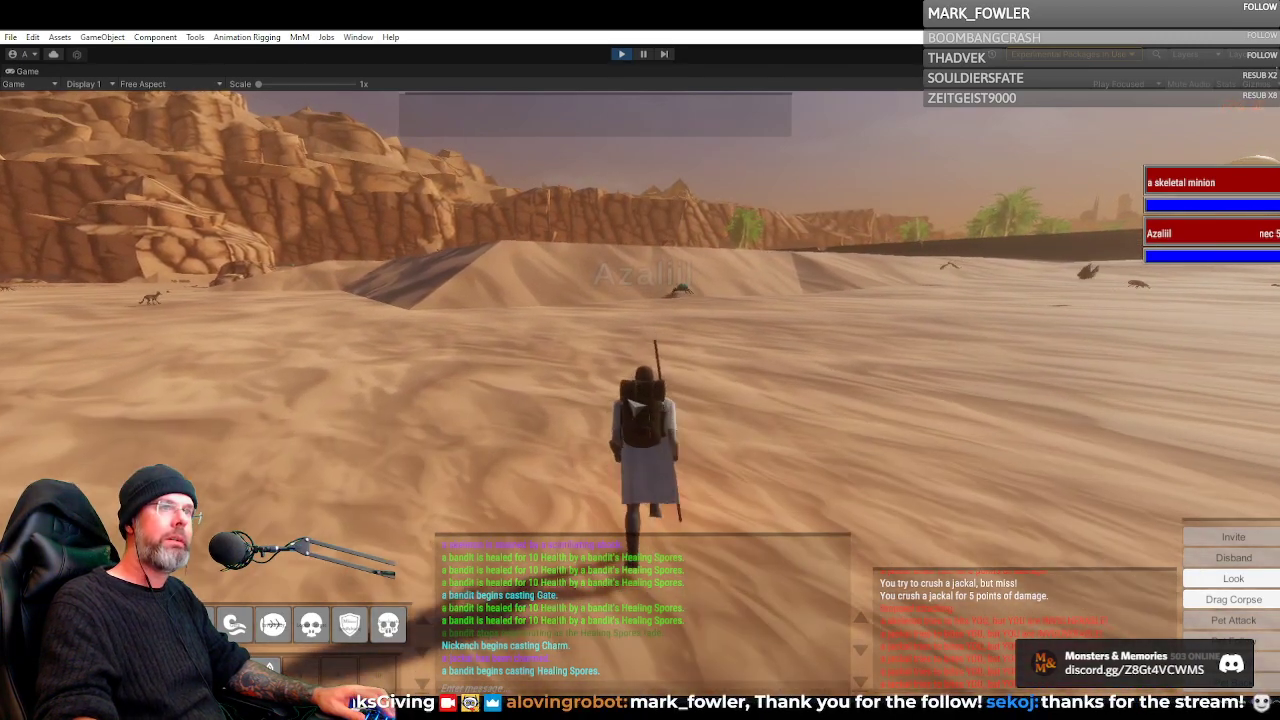
pyautogui.press('w')
pyautogui.press('w')
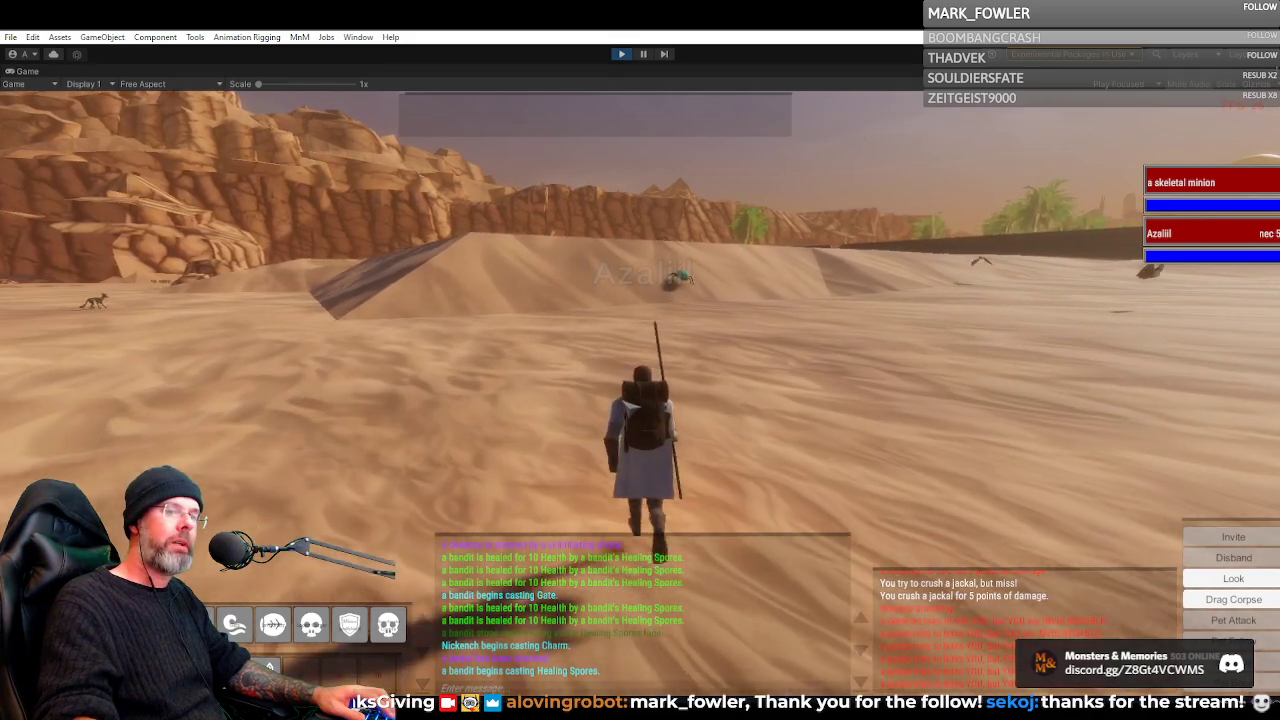
pyautogui.press('w')
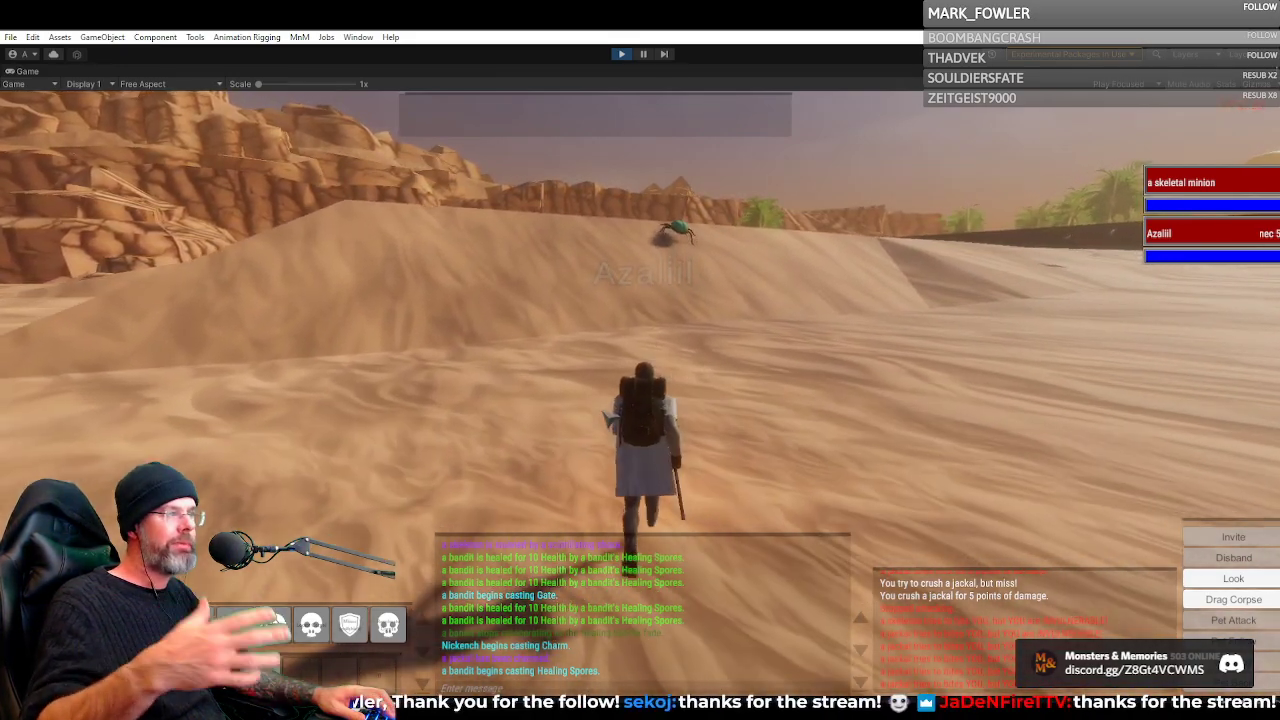
pyautogui.press('w')
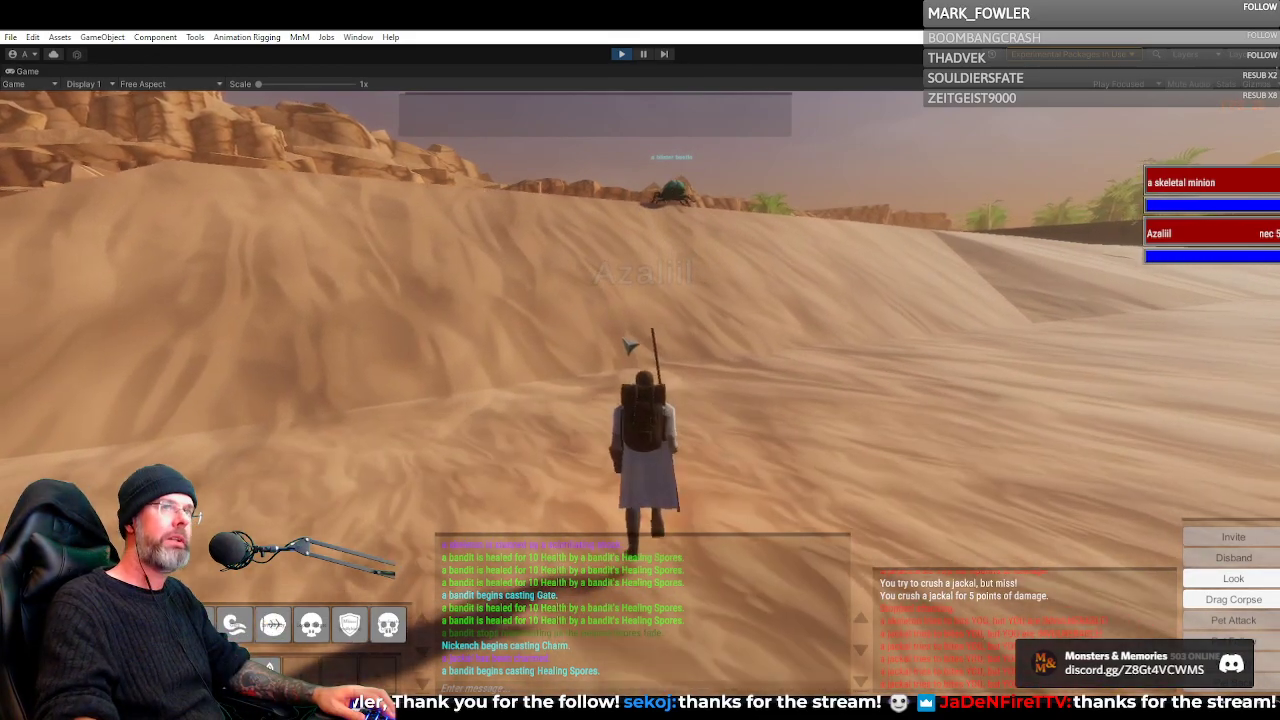
pyautogui.press('w')
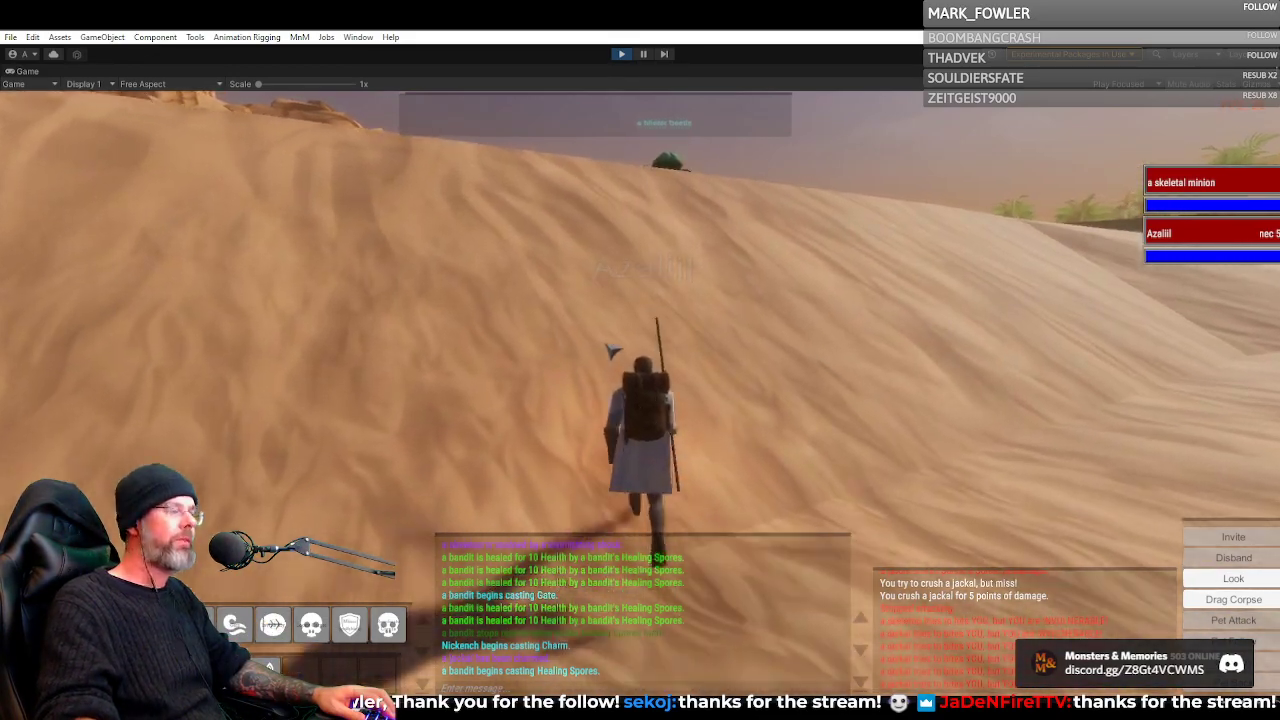
pyautogui.press('w')
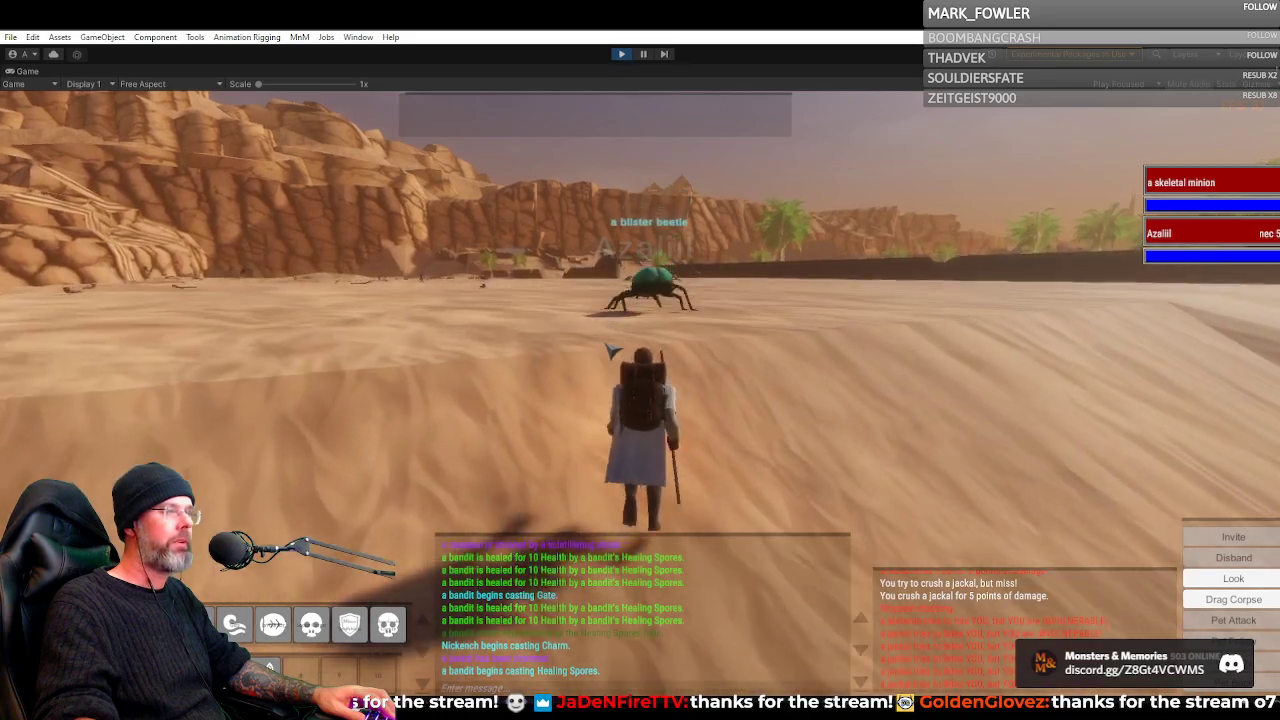
pyautogui.press('w')
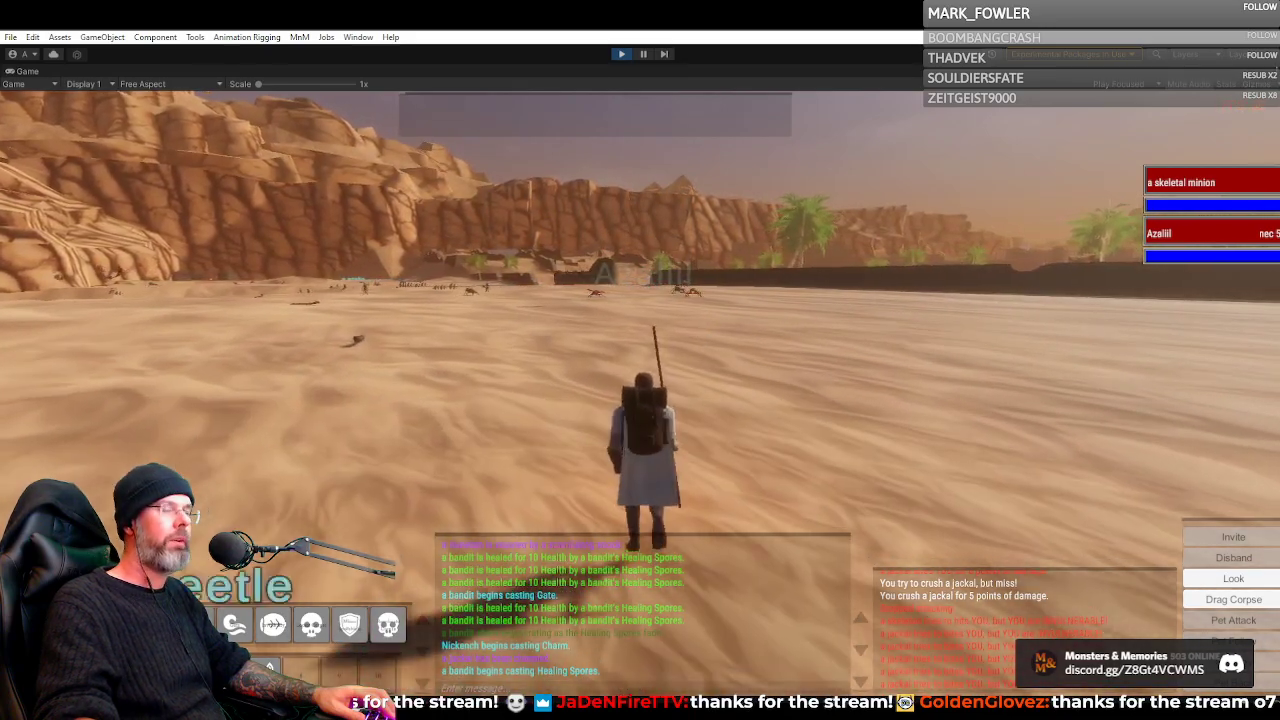
pyautogui.press('w')
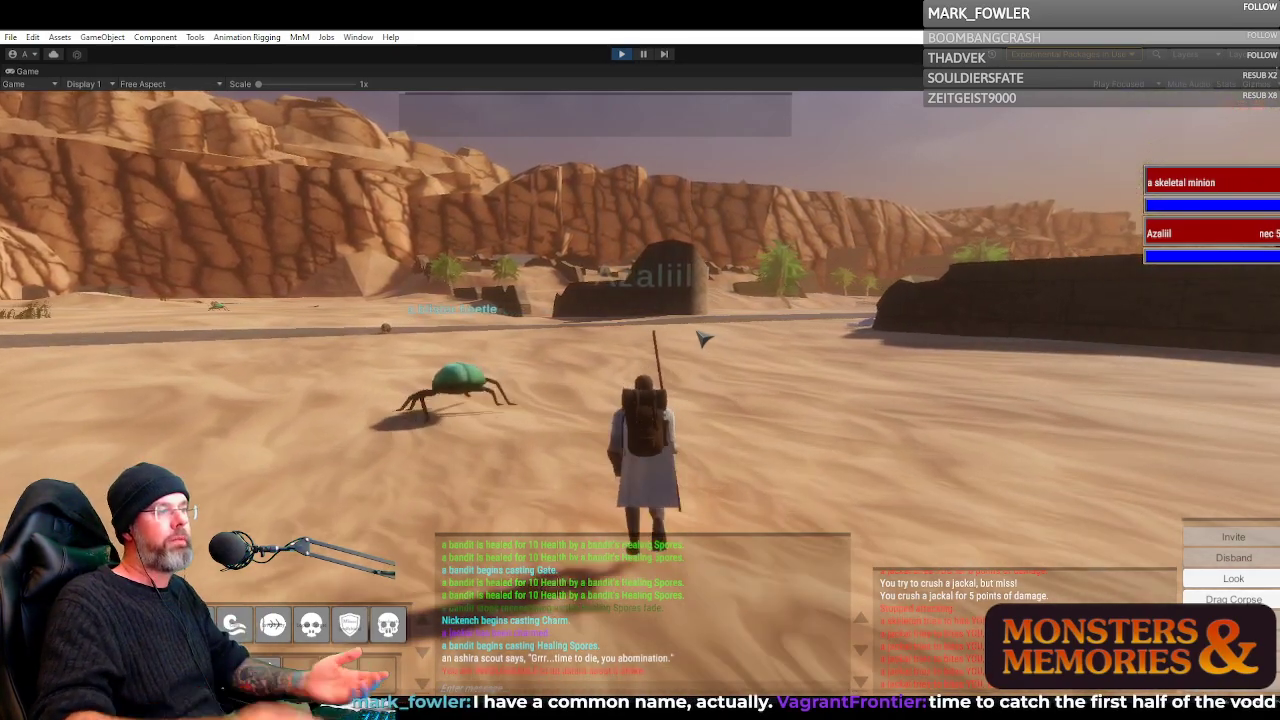
# Steer onto the stone road between the ruins and follow it toward the domed city into Night Harbor
pyautogui.moveTo(683, 348); pyautogui.dragTo(745, 324)
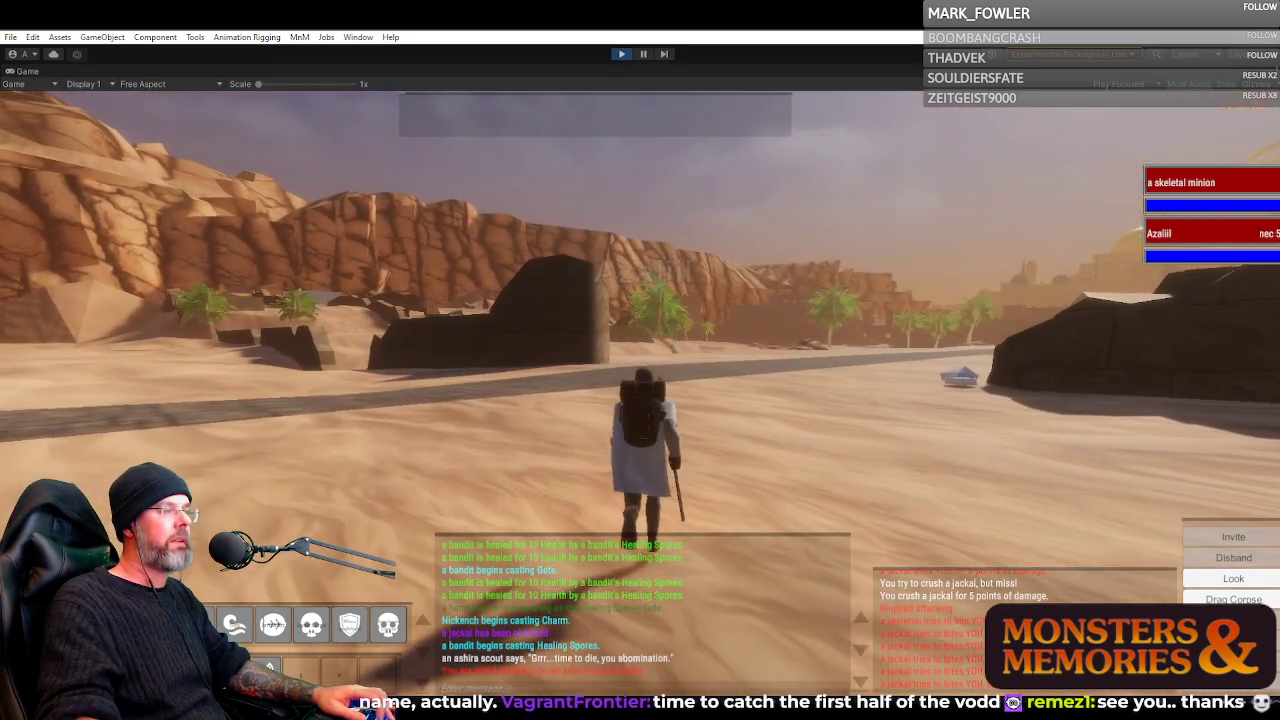
pyautogui.moveTo(640, 348); pyautogui.dragTo(712, 366)
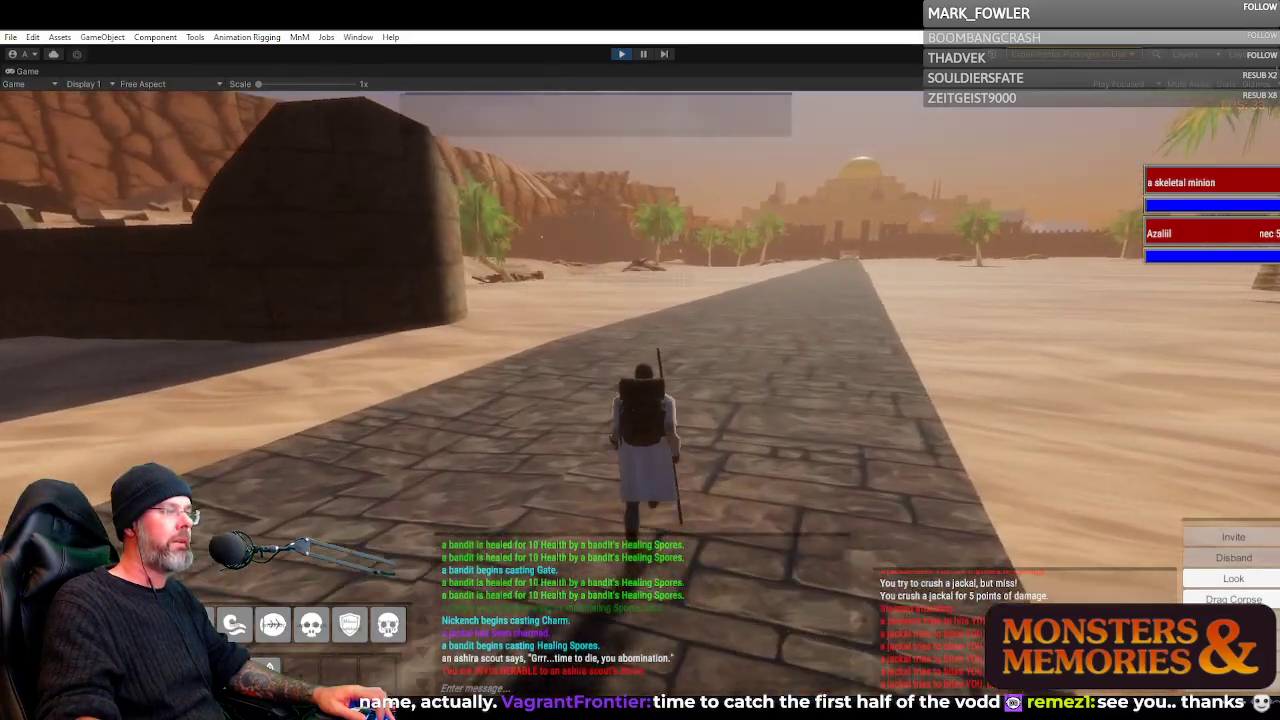
pyautogui.moveTo(640, 348); pyautogui.dragTo(400, 346)
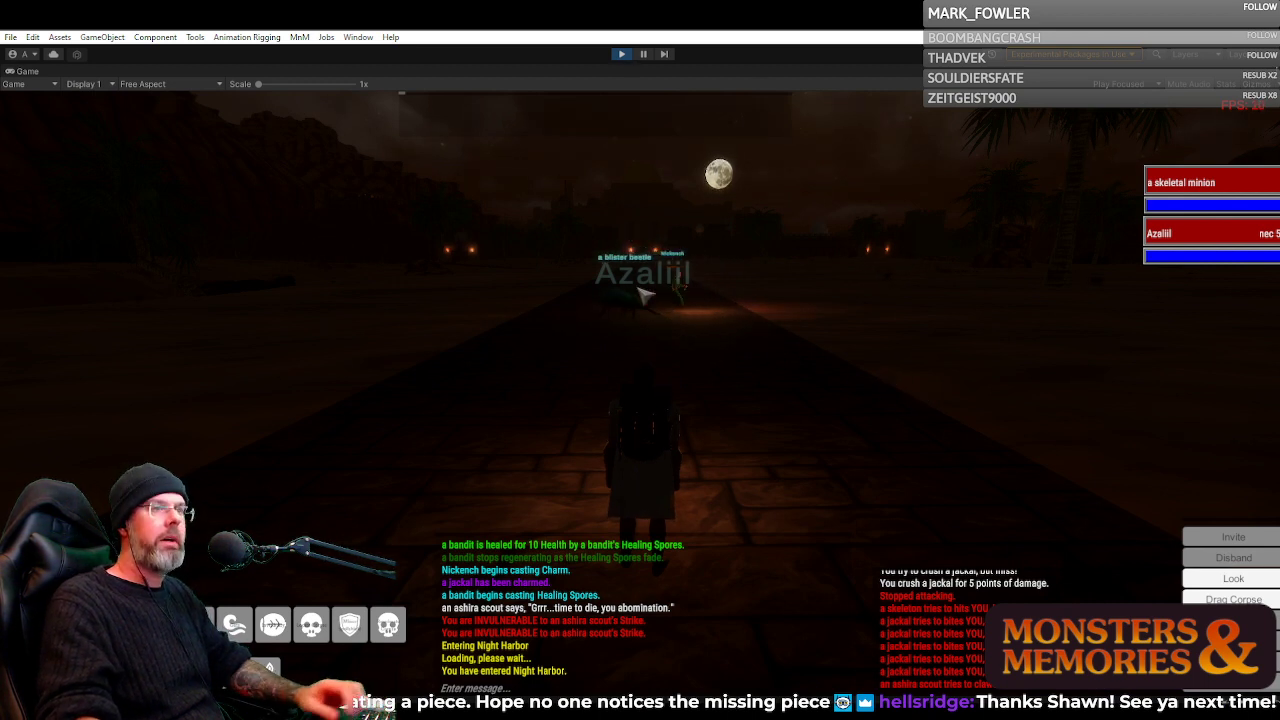
# Stop the play session and minimize the editor to reveal the desktop
pyautogui.click(625, 55)
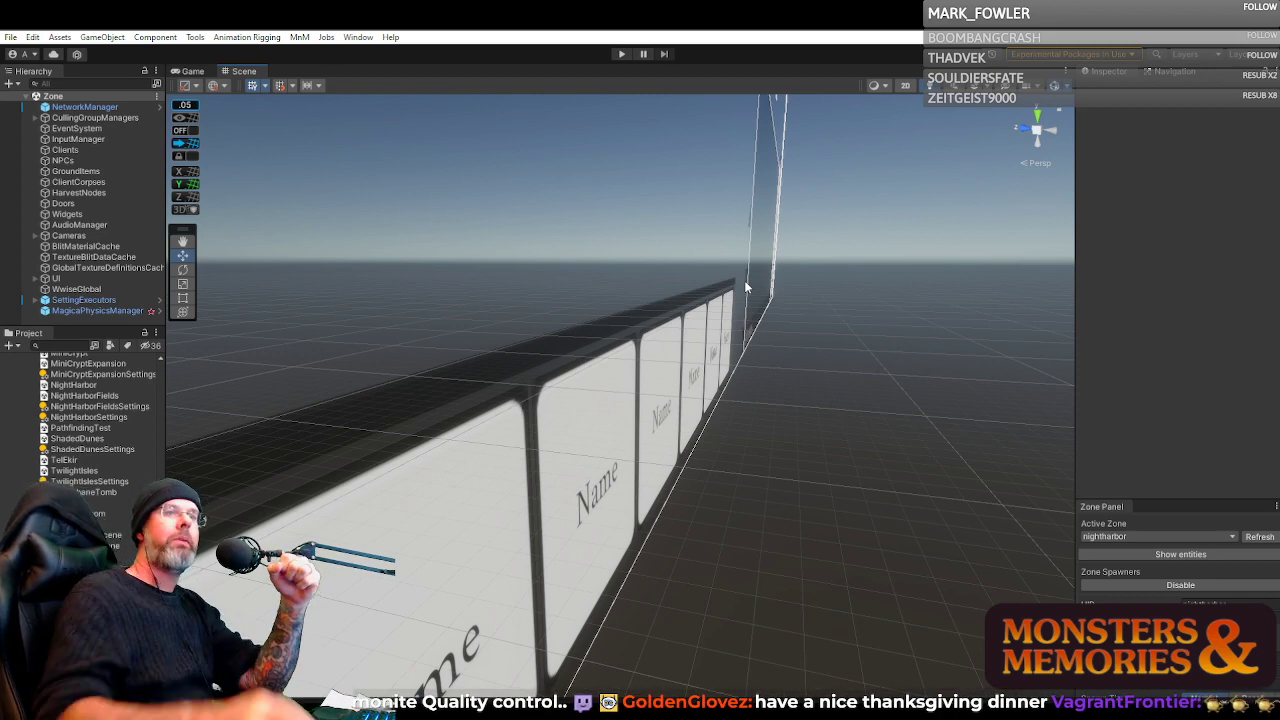
pyautogui.click(1211, 30)
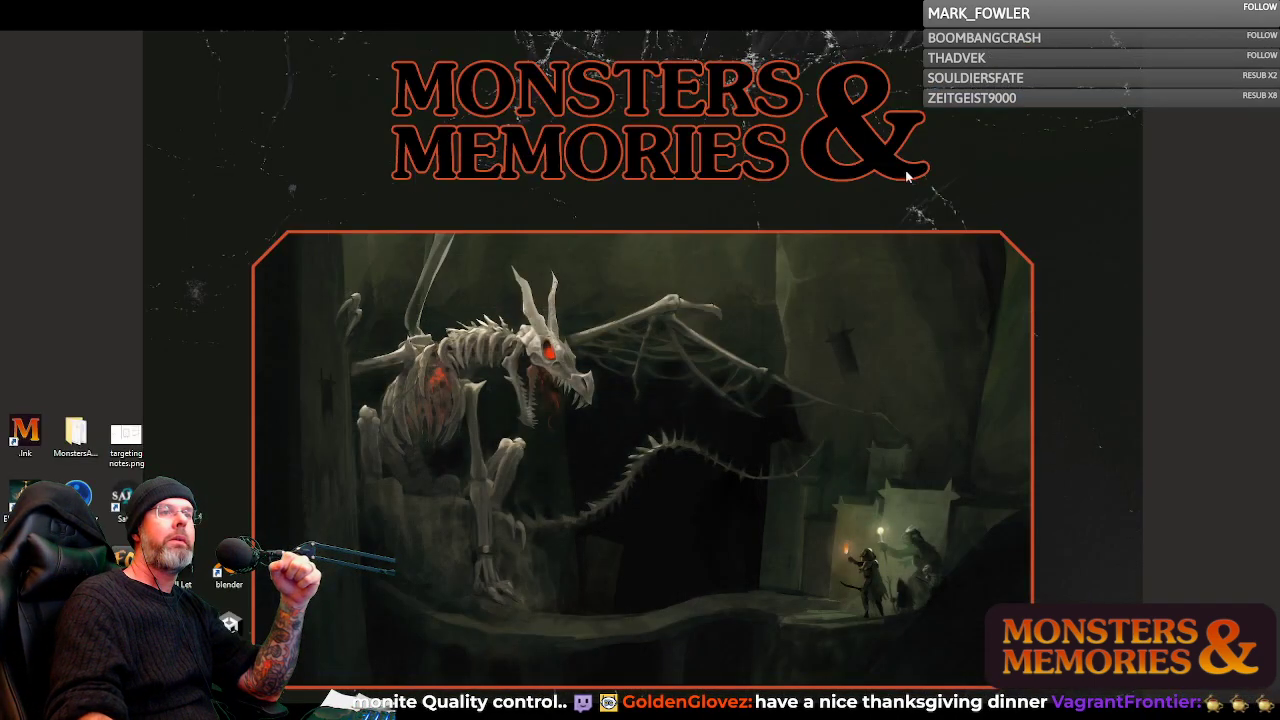